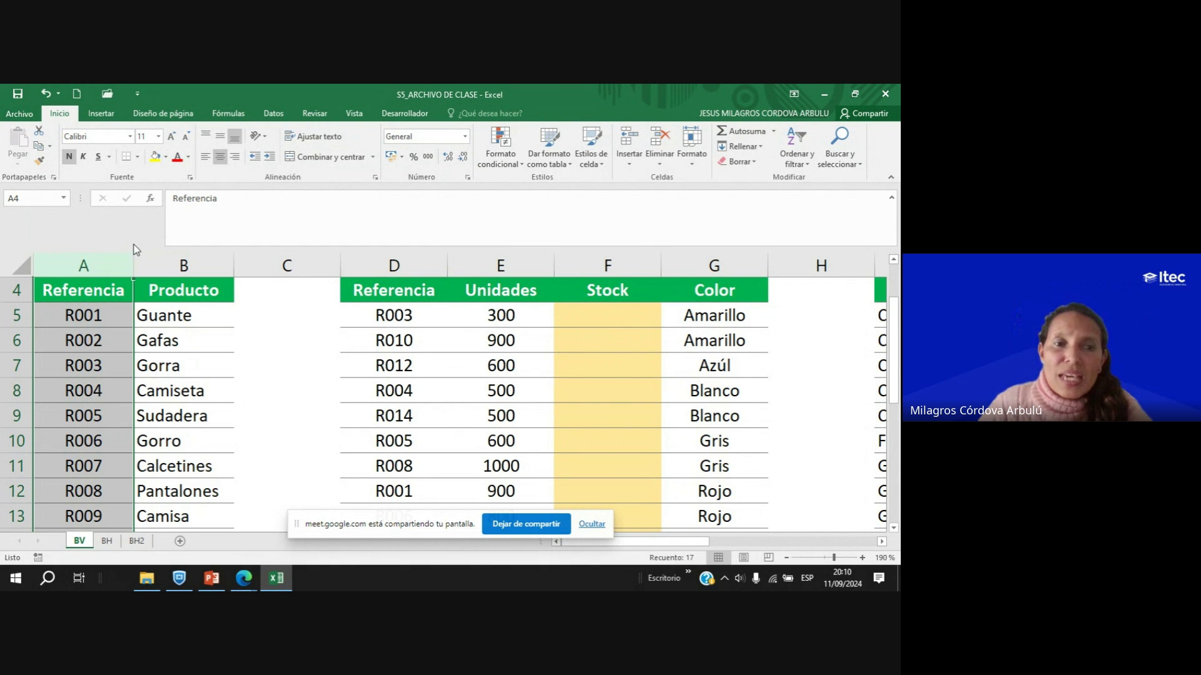
Highlight the Producto column and the Referencia–Producto pair in the first table to show its vertical layout.
{"action": "left_click", "coordinate": [183, 265]}
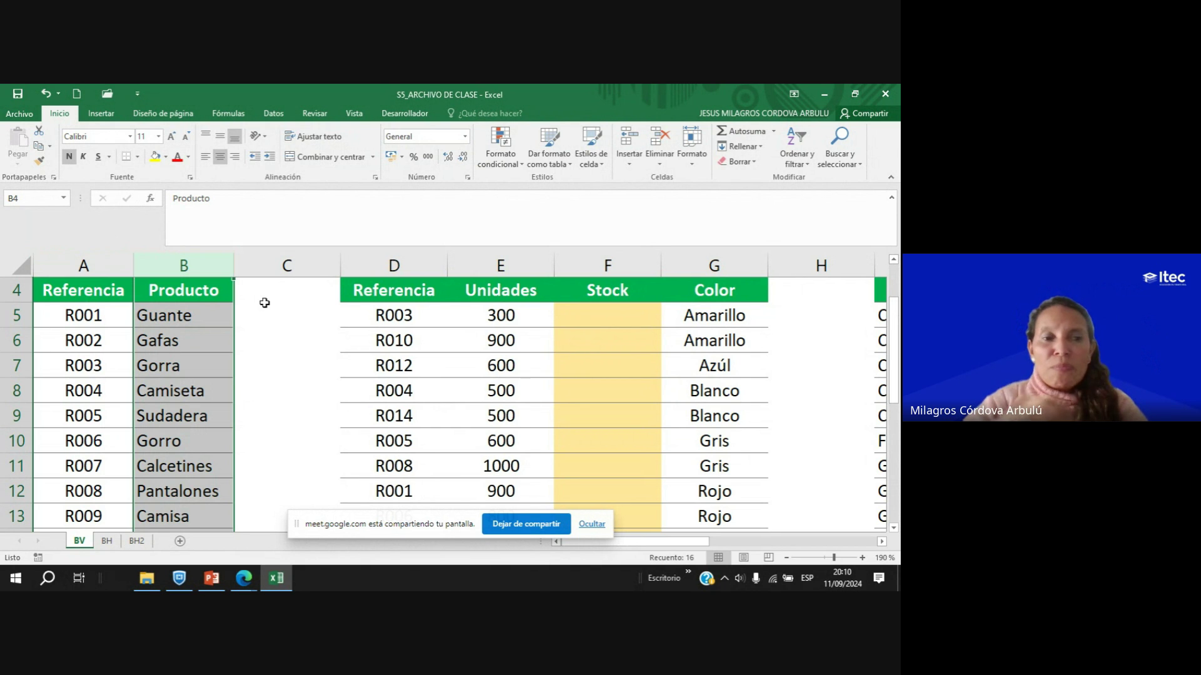
{"action": "left_click_drag", "start_coordinate": [125, 266], "coordinate": [165, 263]}
{"action": "left_click", "coordinate": [167, 338]}
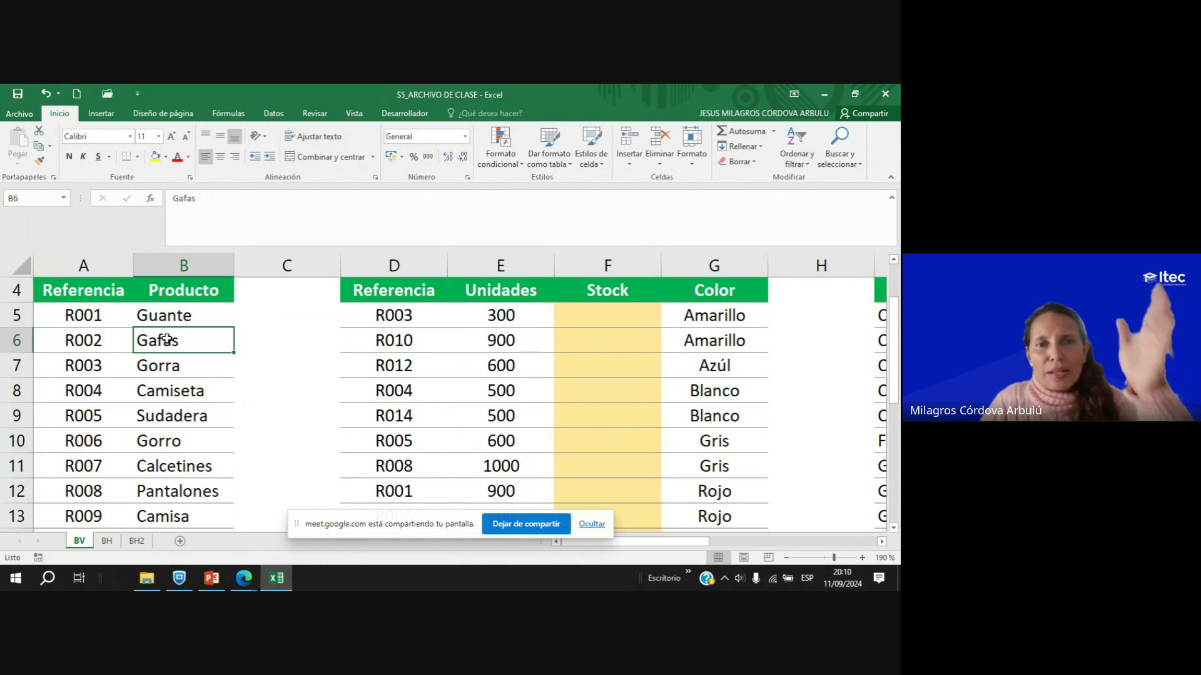
On sheet BH, examine the horizontal source table by highlighting its Código, Descripción and Precio rows one at a time.
{"action": "left_click", "coordinate": [107, 541]}
{"action": "left_click", "coordinate": [188, 380]}
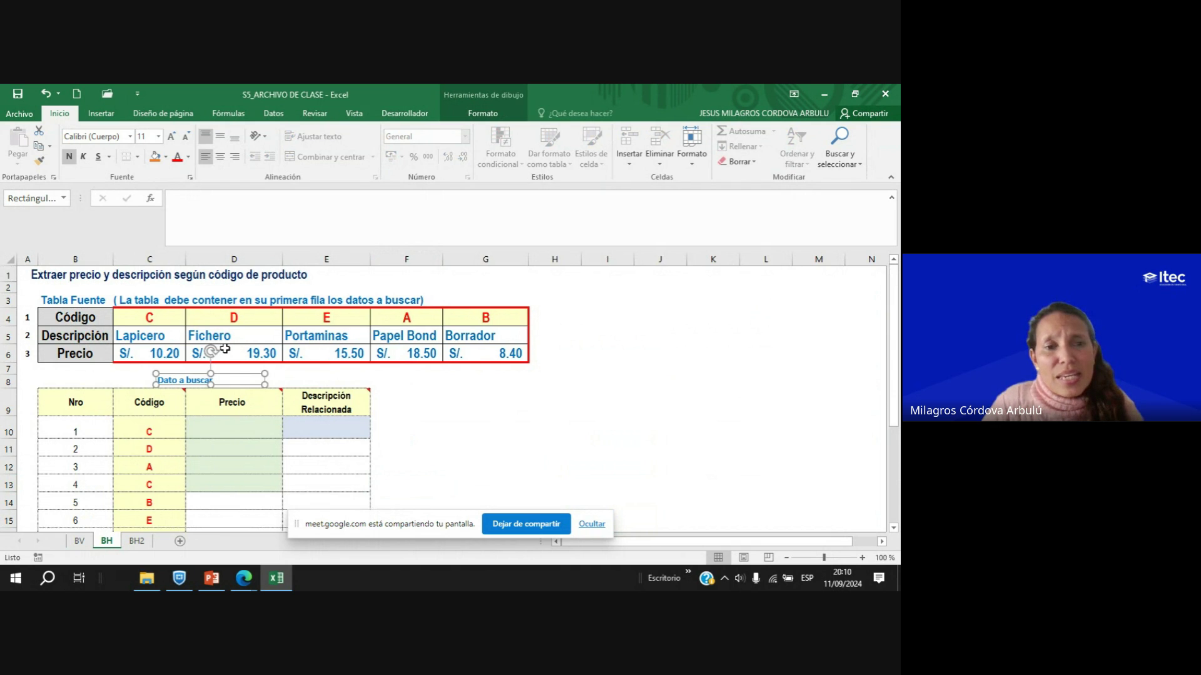
{"action": "scroll", "coordinate": [204, 357], "scroll_direction": "up", "scroll_amount": 1}
{"action": "left_click", "coordinate": [501, 398]}
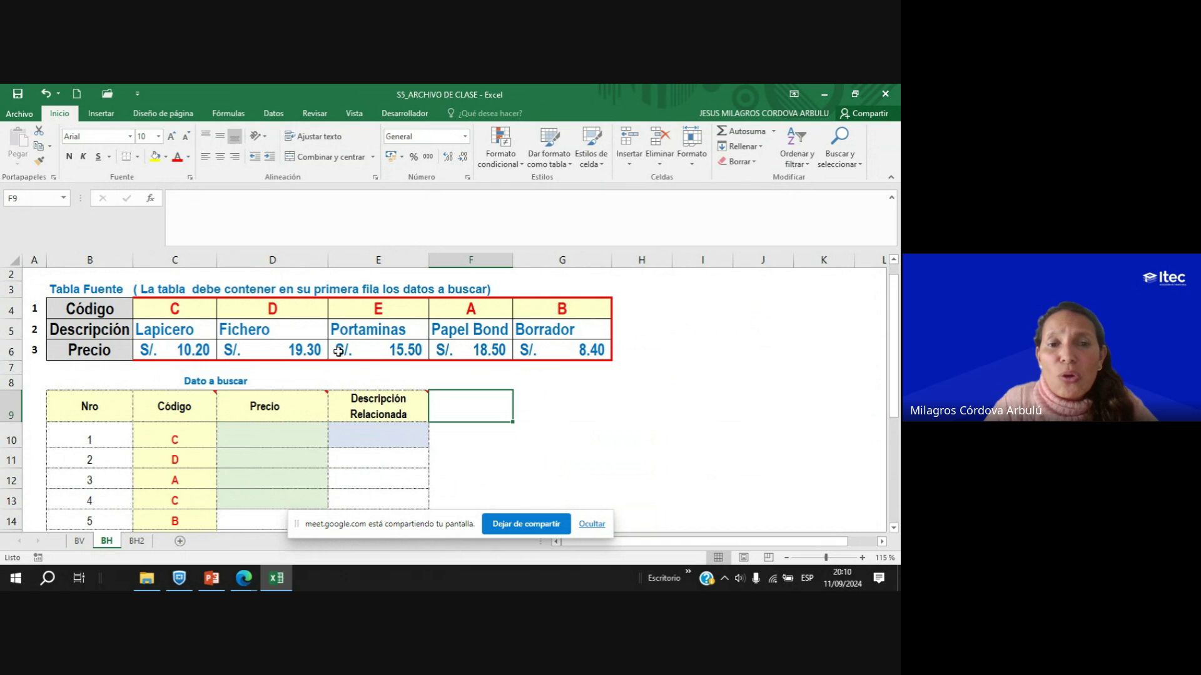
{"action": "left_click", "coordinate": [5, 311]}
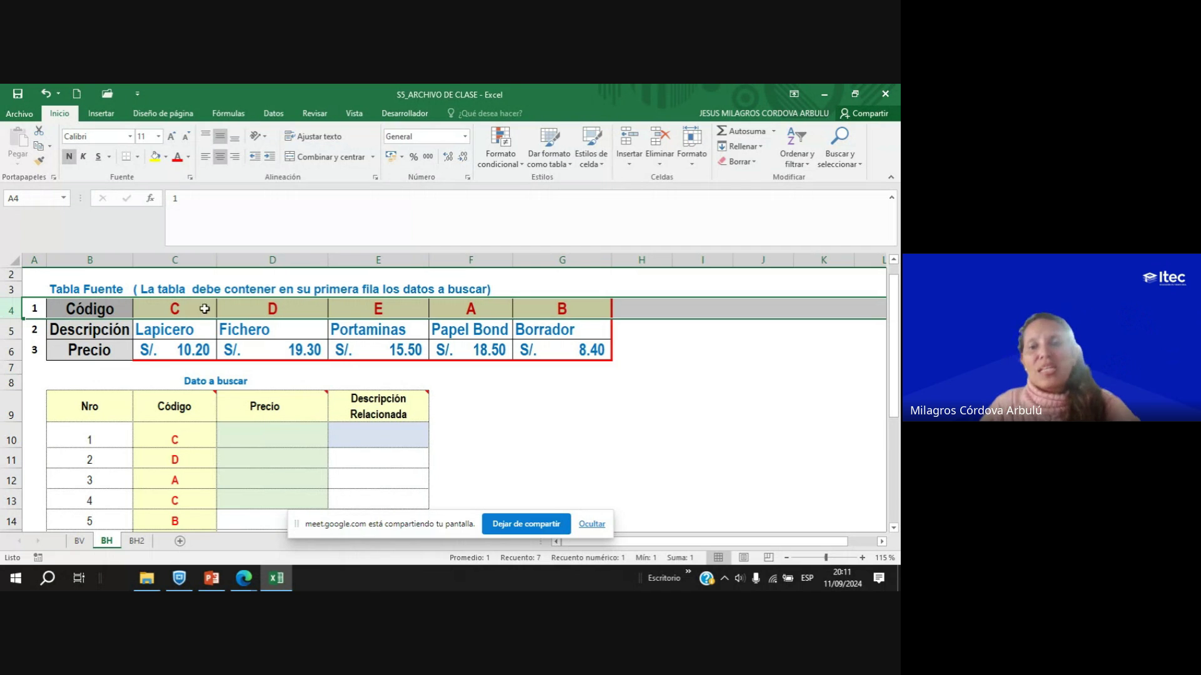
{"action": "left_click", "coordinate": [4, 332]}
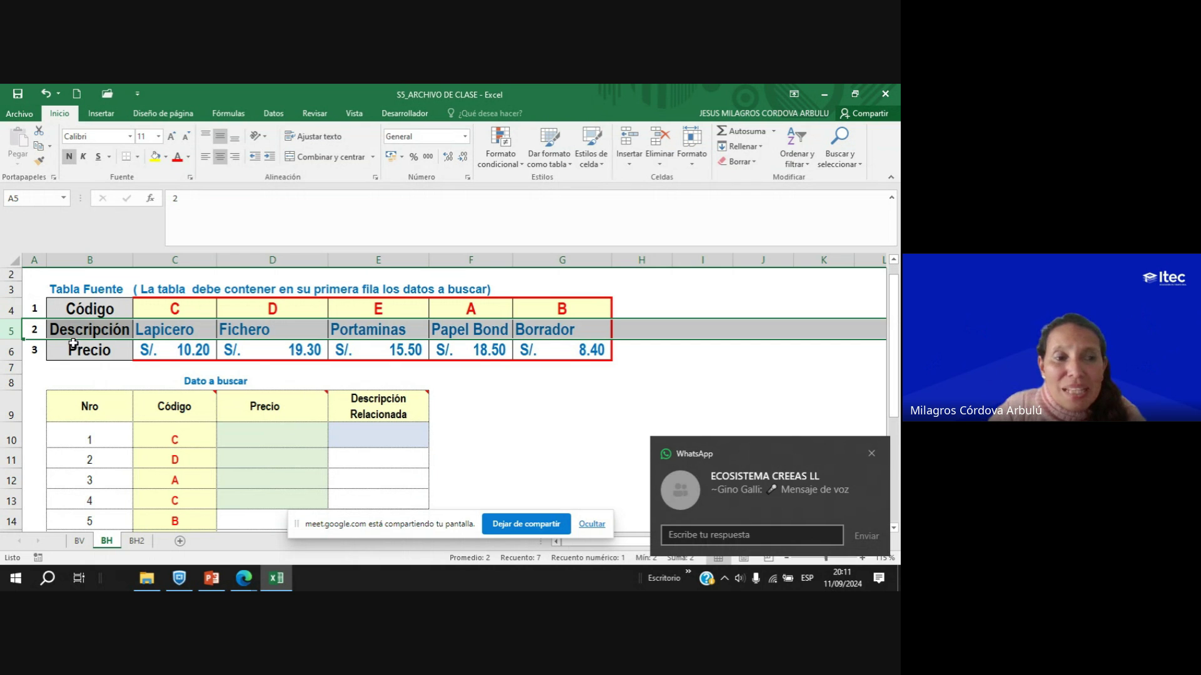
{"action": "left_click", "coordinate": [11, 351]}
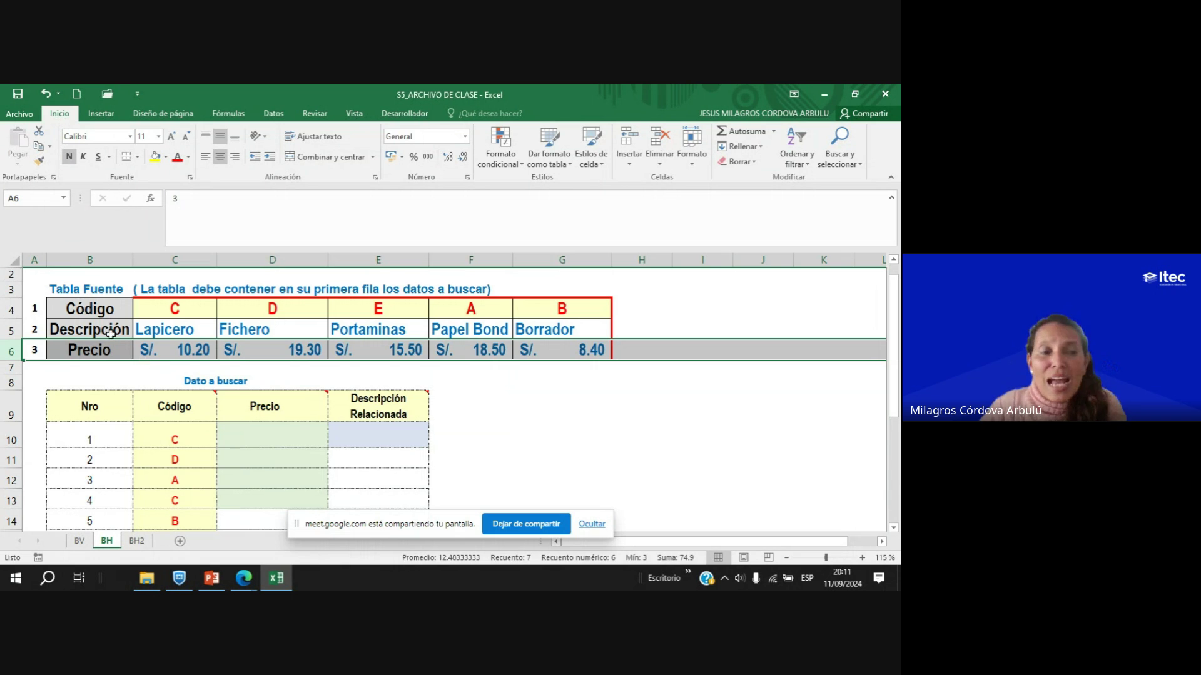
{"action": "left_click", "coordinate": [95, 307]}
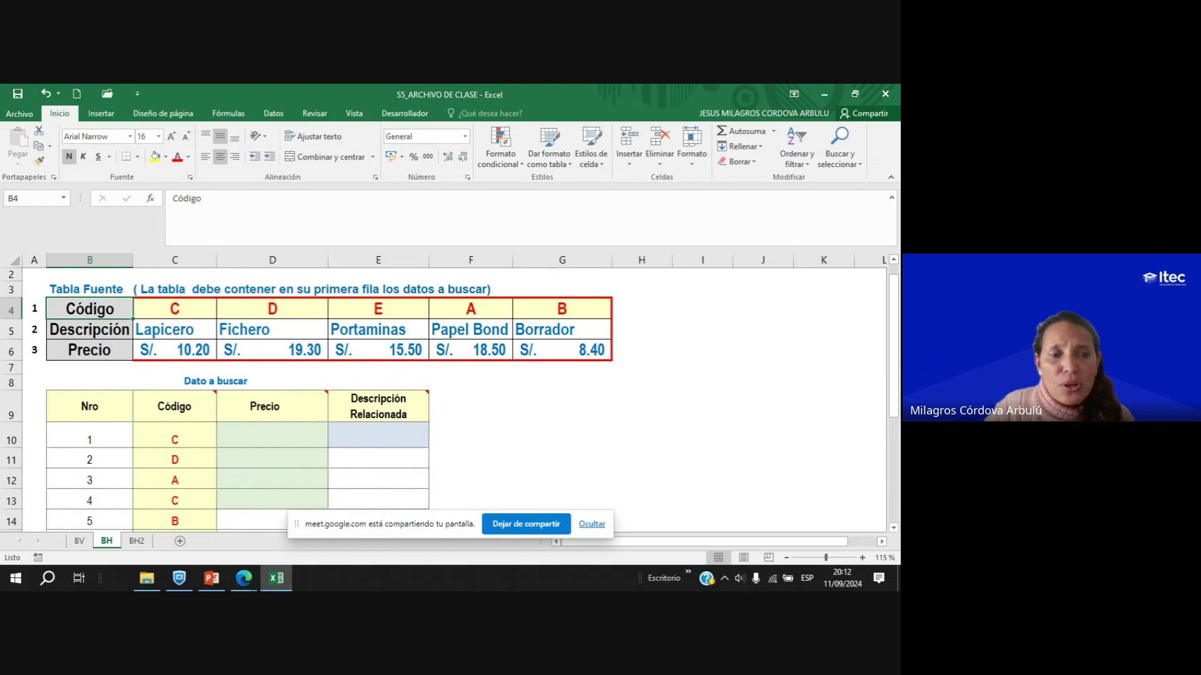
Return to sheet BV and examine the second table's Referencia and Unidades columns as an example of vertical data.
{"action": "left_click", "coordinate": [79, 540]}
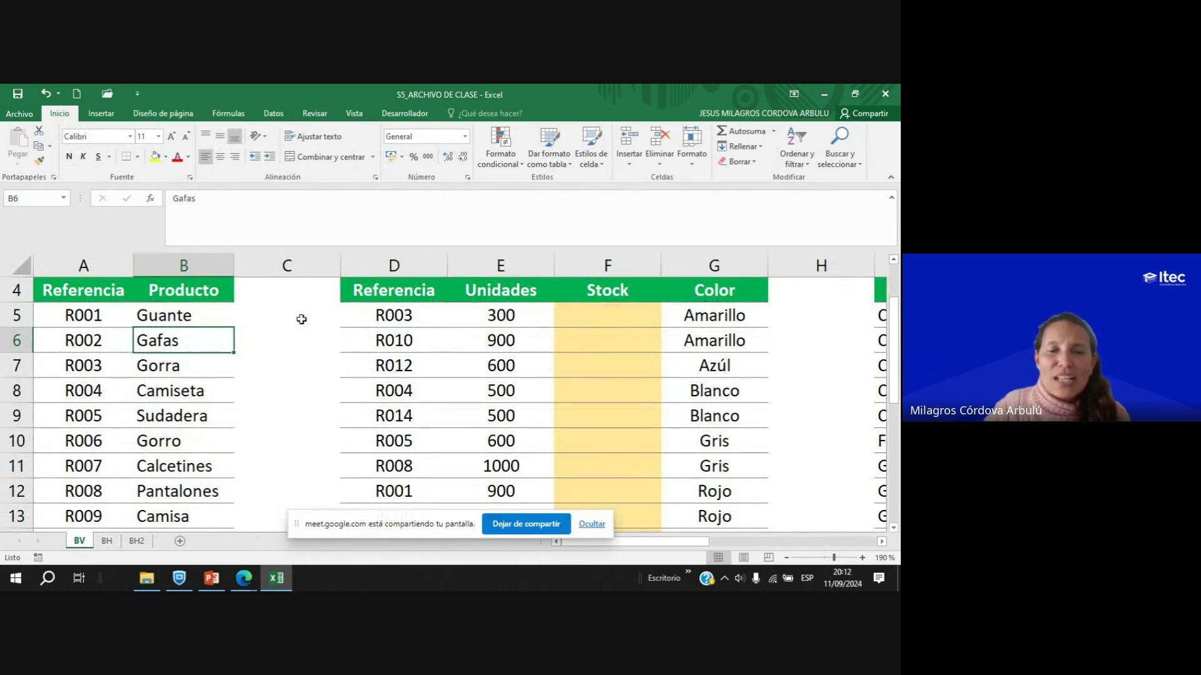
{"action": "left_click", "coordinate": [514, 367]}
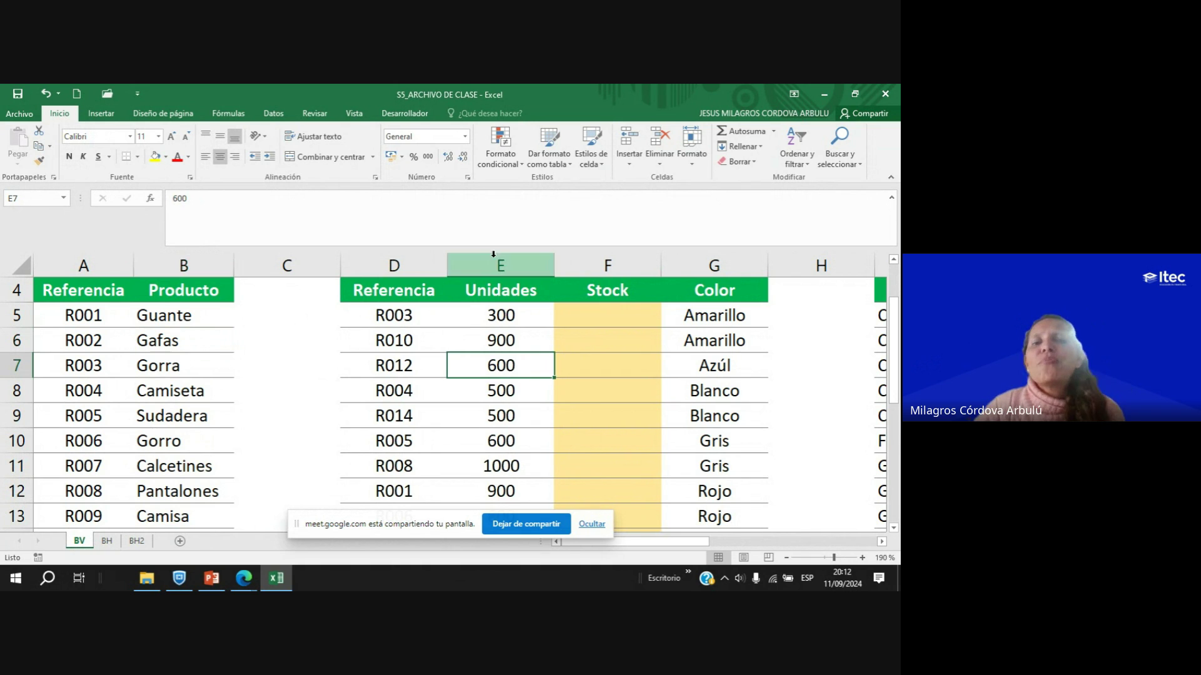
{"action": "left_click", "coordinate": [410, 258]}
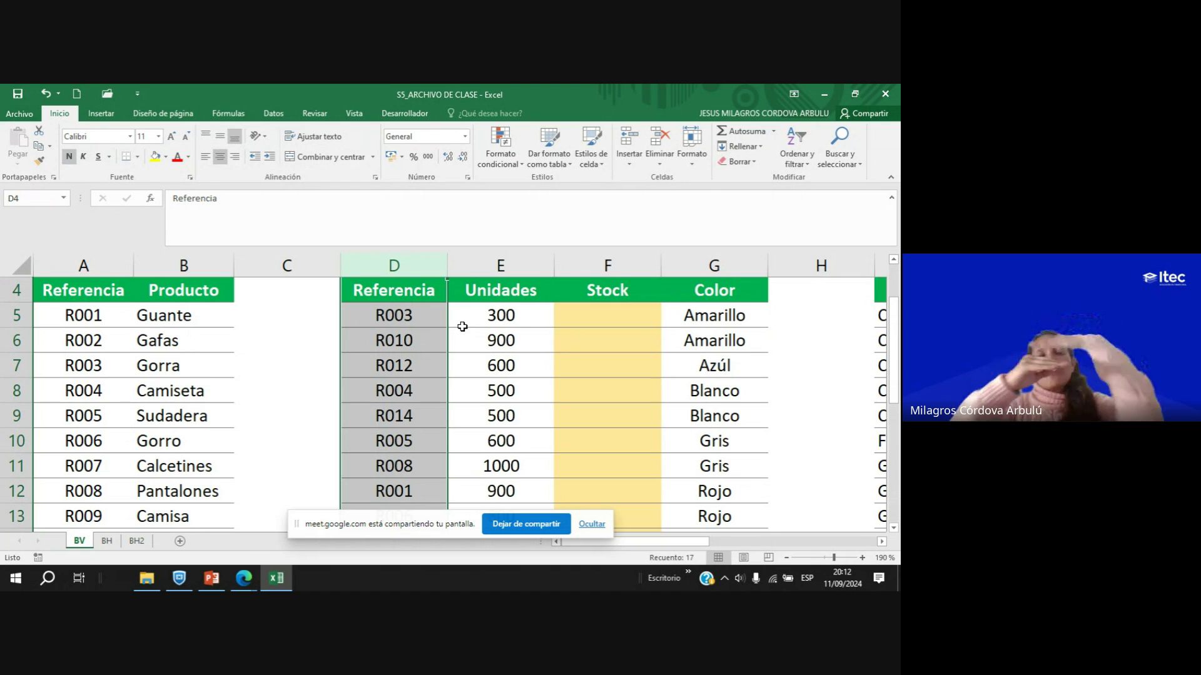
{"action": "scroll", "coordinate": [462, 326], "scroll_direction": "up", "scroll_amount": 1}
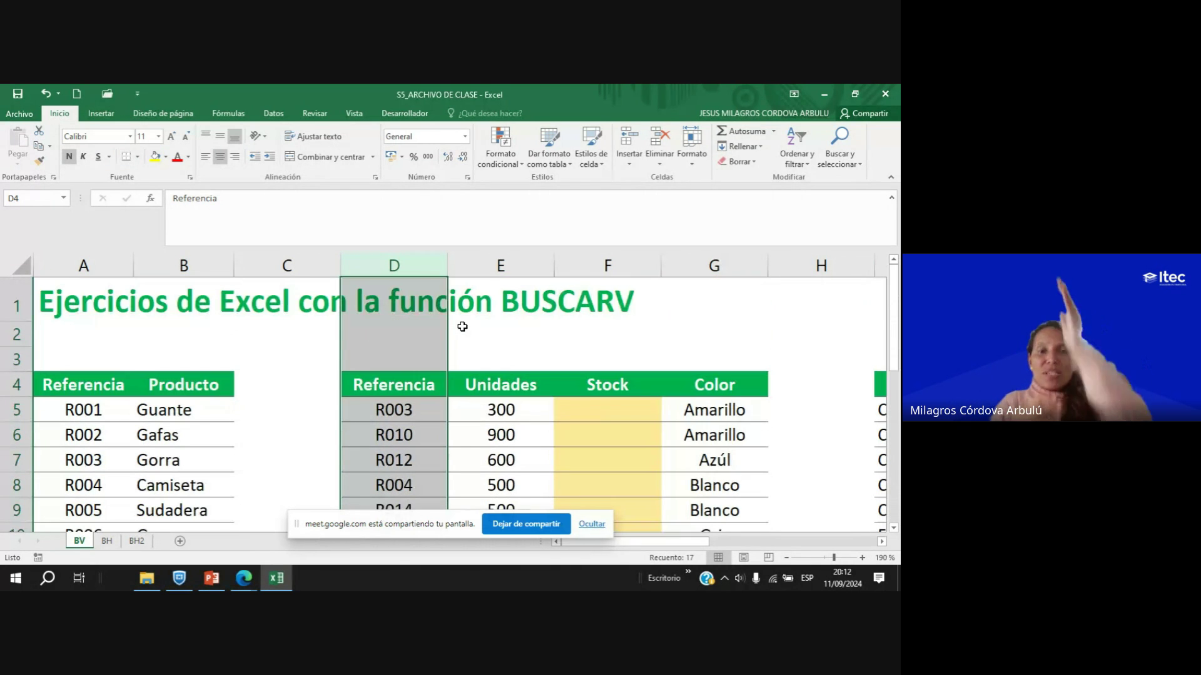
{"action": "scroll", "coordinate": [462, 326], "scroll_direction": "down", "scroll_amount": 2}
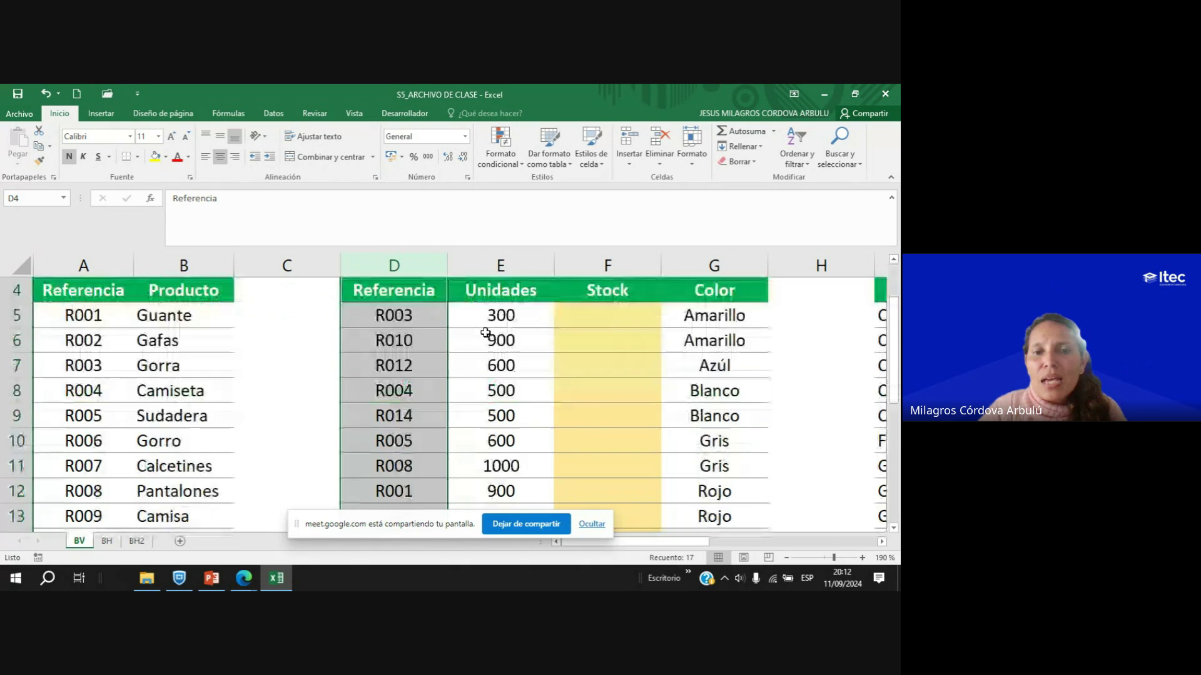
{"action": "scroll", "coordinate": [505, 305], "scroll_direction": "up", "scroll_amount": 2}
{"action": "left_click", "coordinate": [509, 268]}
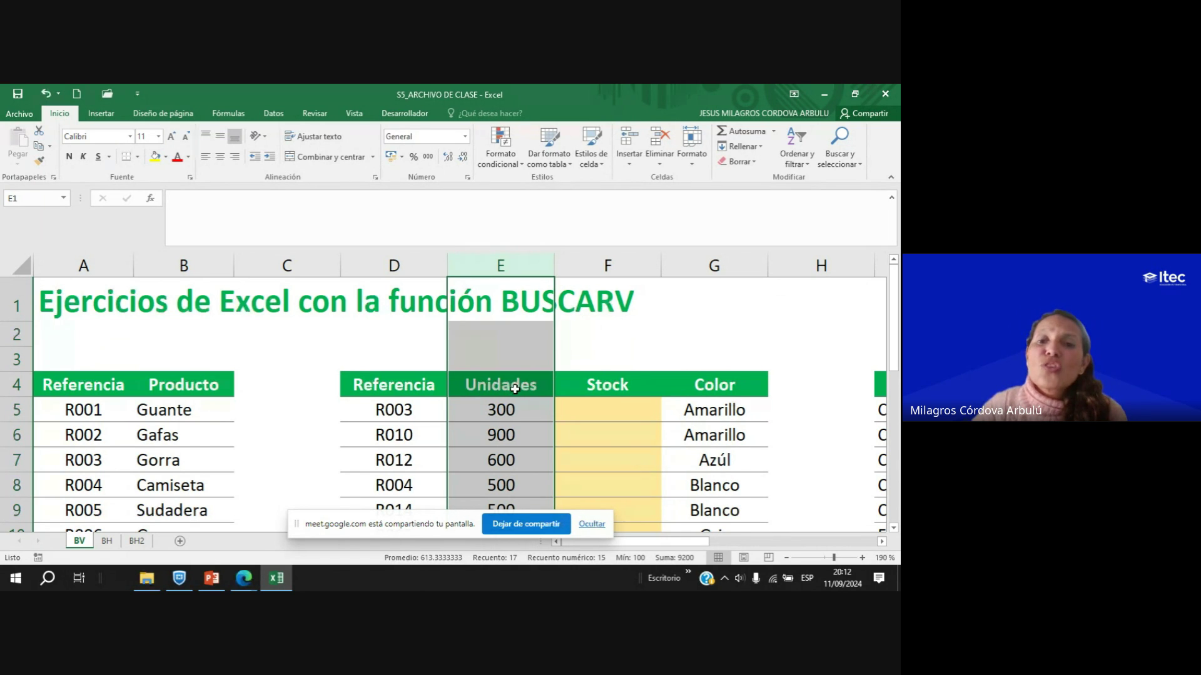
{"action": "left_click", "coordinate": [621, 298]}
{"action": "left_click", "coordinate": [524, 330]}
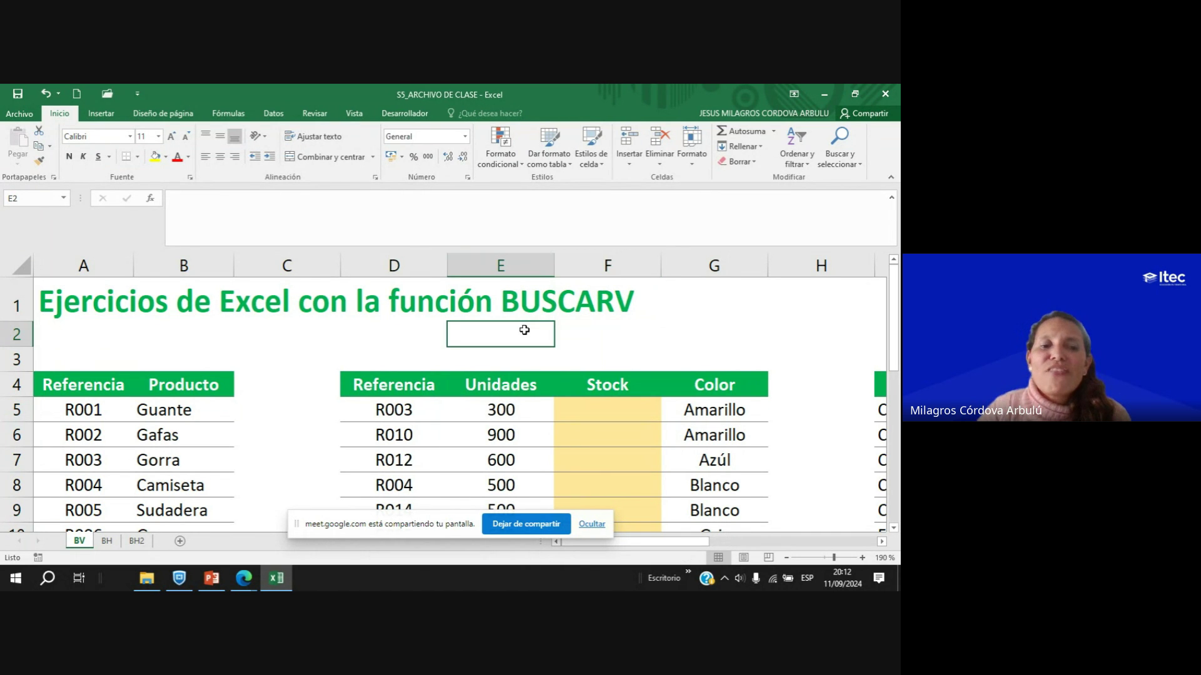
Hide the screen-sharing notice, switch to the Google Meet call and open its chat messages.
{"action": "left_click", "coordinate": [592, 525]}
{"action": "left_click", "coordinate": [252, 579]}
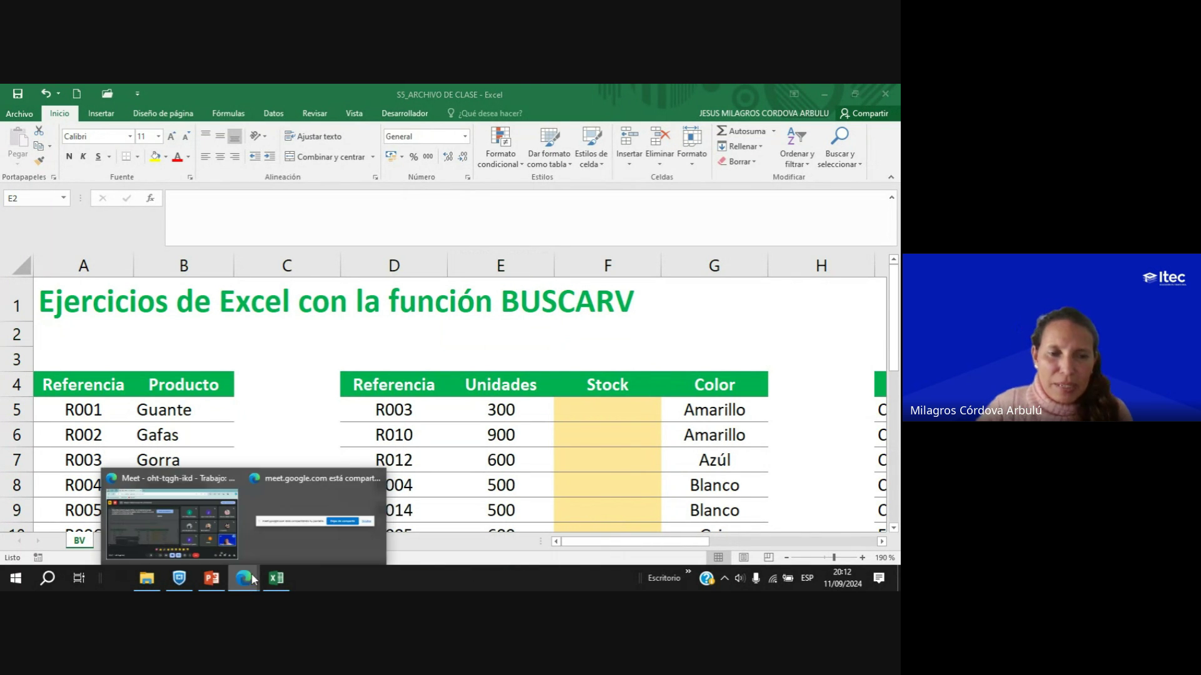
{"action": "left_click", "coordinate": [185, 522]}
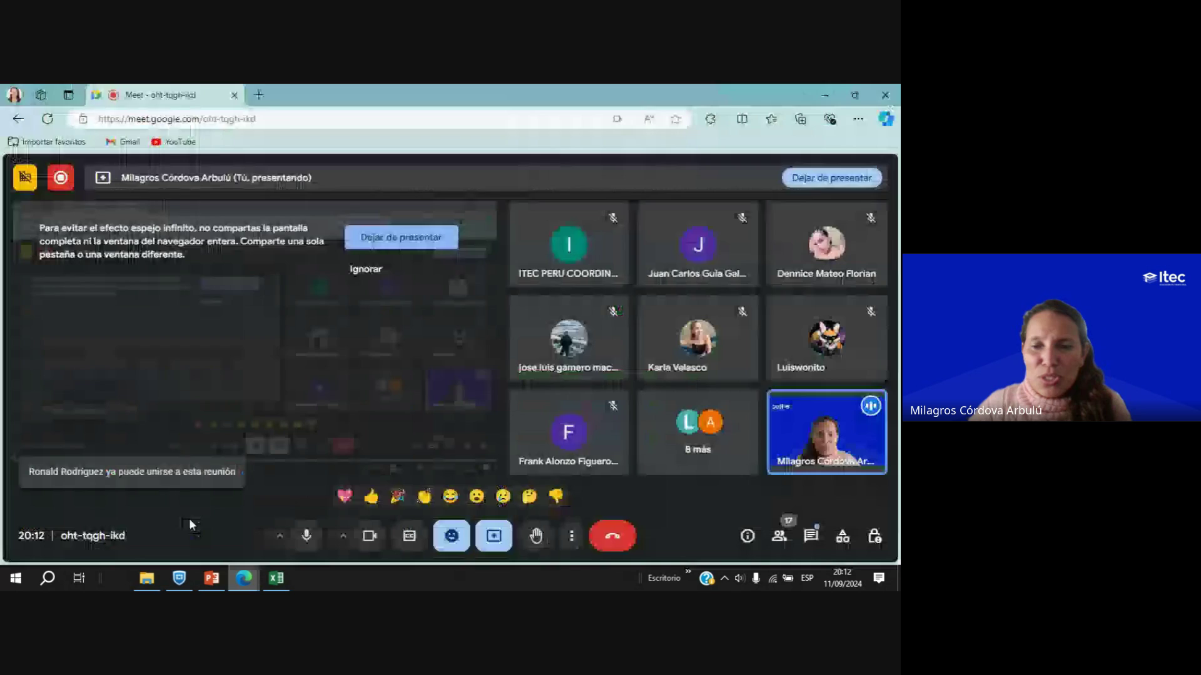
{"action": "left_click", "coordinate": [810, 536]}
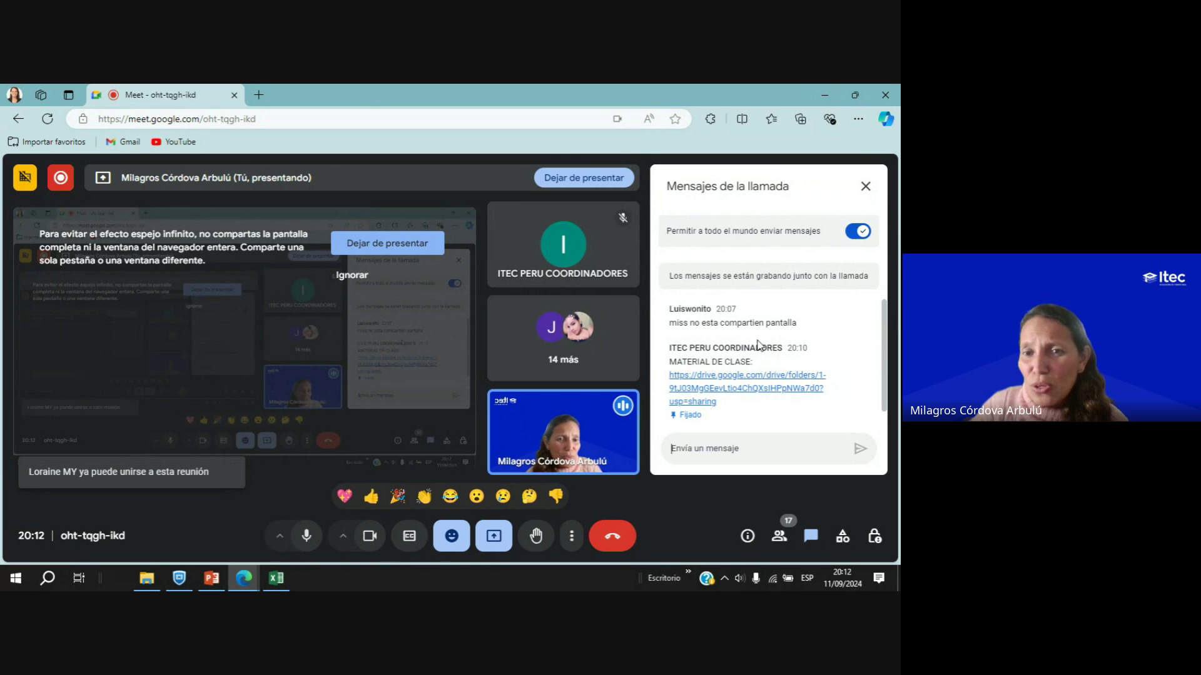
Check the presentation options of the call and ignore the infinite-mirror warning on the shared screen.
{"action": "left_click", "coordinate": [496, 538]}
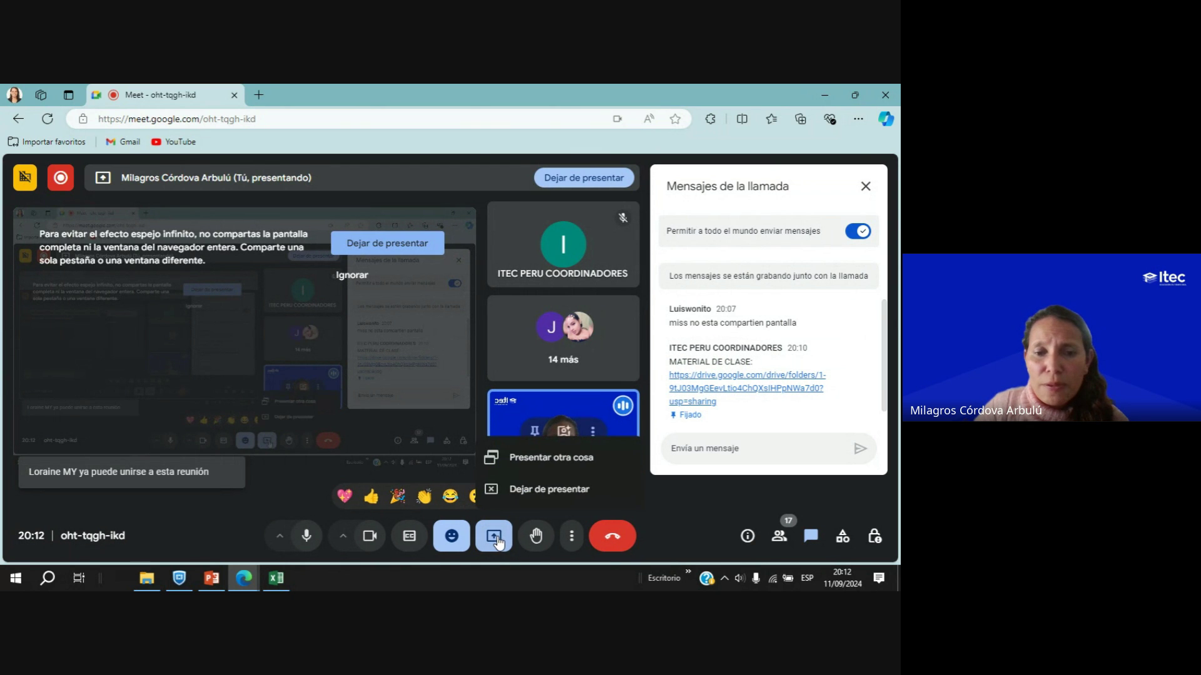
{"action": "left_click", "coordinate": [692, 508]}
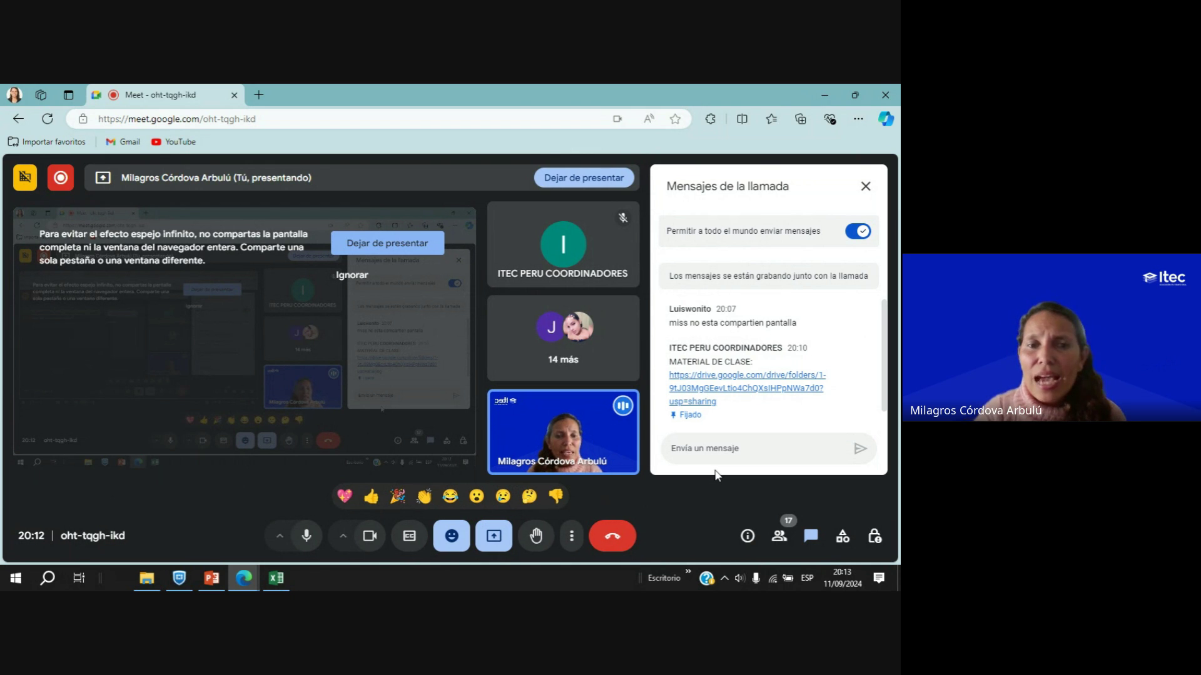
{"action": "left_click", "coordinate": [350, 274]}
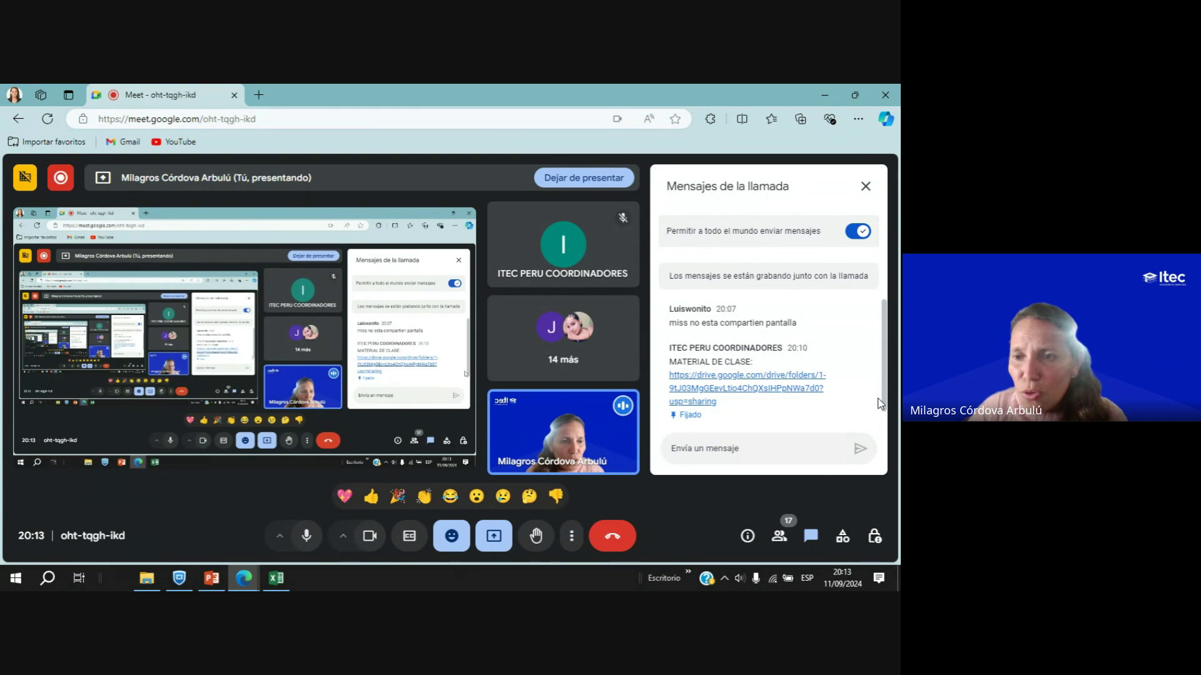
Review the call messages and highlight part of the pinned class material link.
{"action": "scroll", "coordinate": [883, 413], "scroll_direction": "down", "scroll_amount": 1}
{"action": "scroll", "coordinate": [882, 406], "scroll_direction": "up", "scroll_amount": 1}
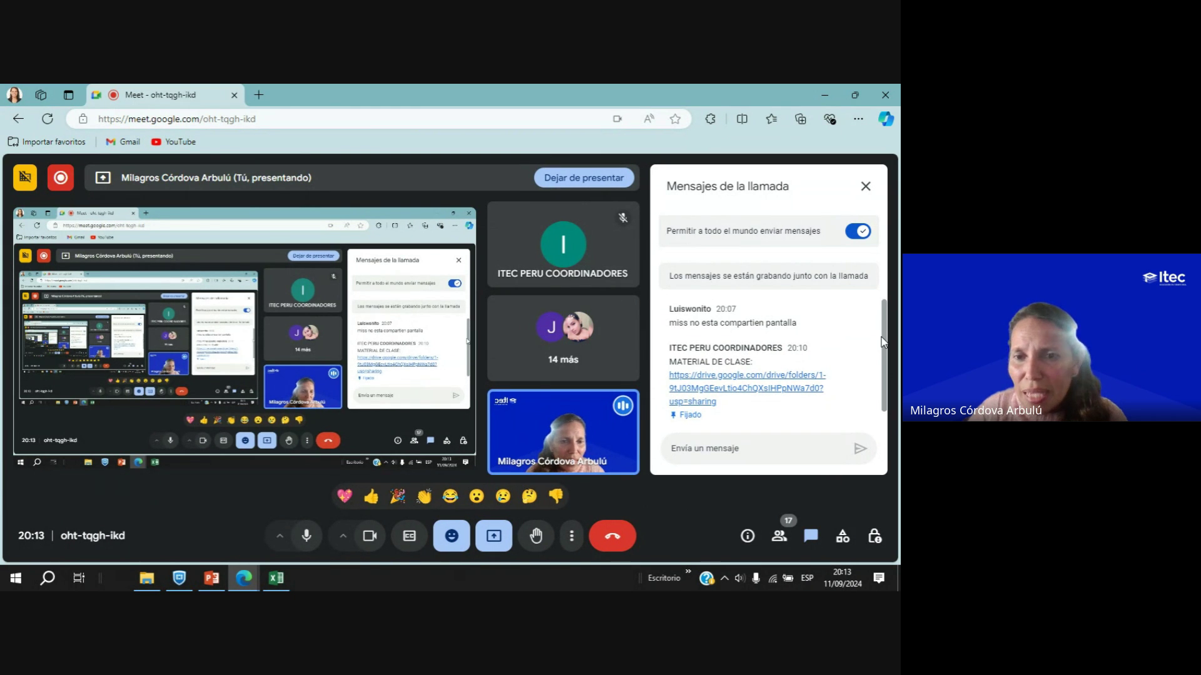
{"action": "mouse_move", "coordinate": [820, 345]}
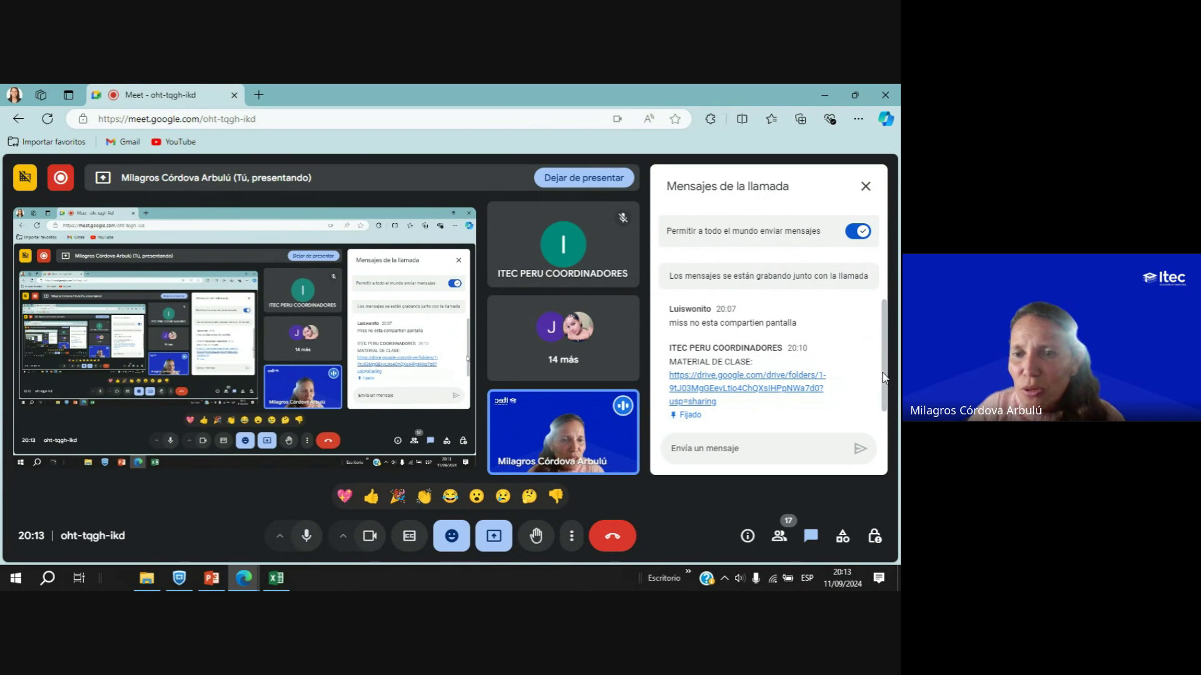
{"action": "double_click", "coordinate": [861, 392]}
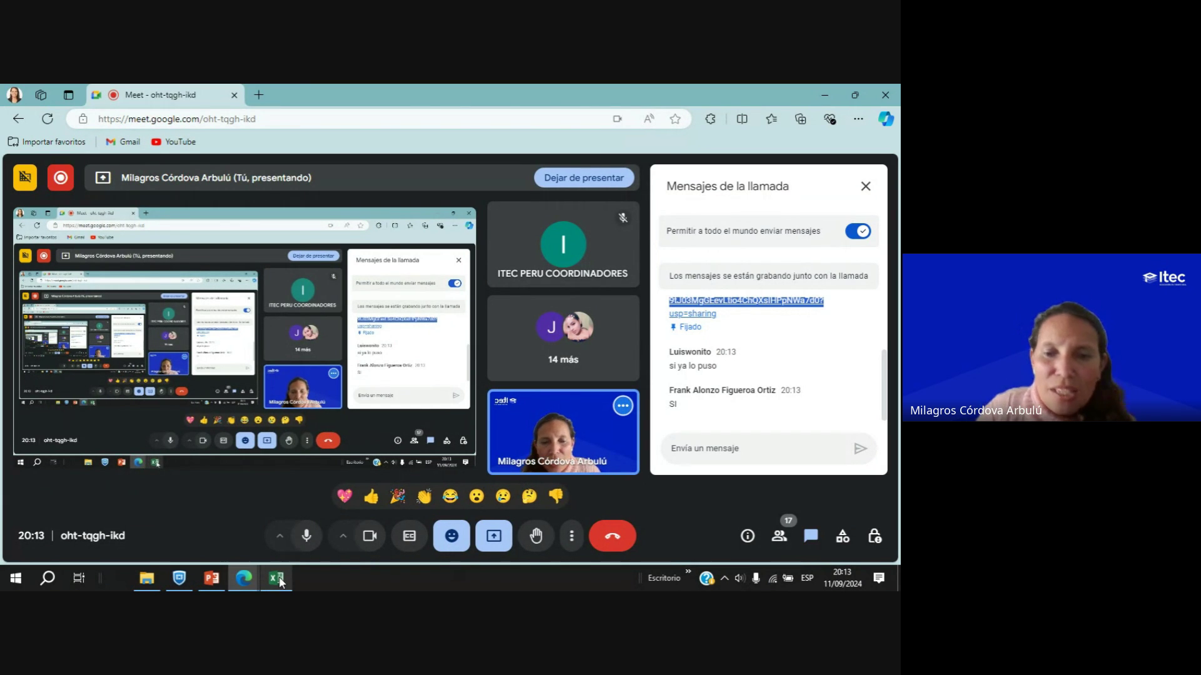
Switch back to Excel and highlight the Tabla de fletes on sheet BH2, including its country and %Flete rows.
{"action": "mouse_move", "coordinate": [278, 582]}
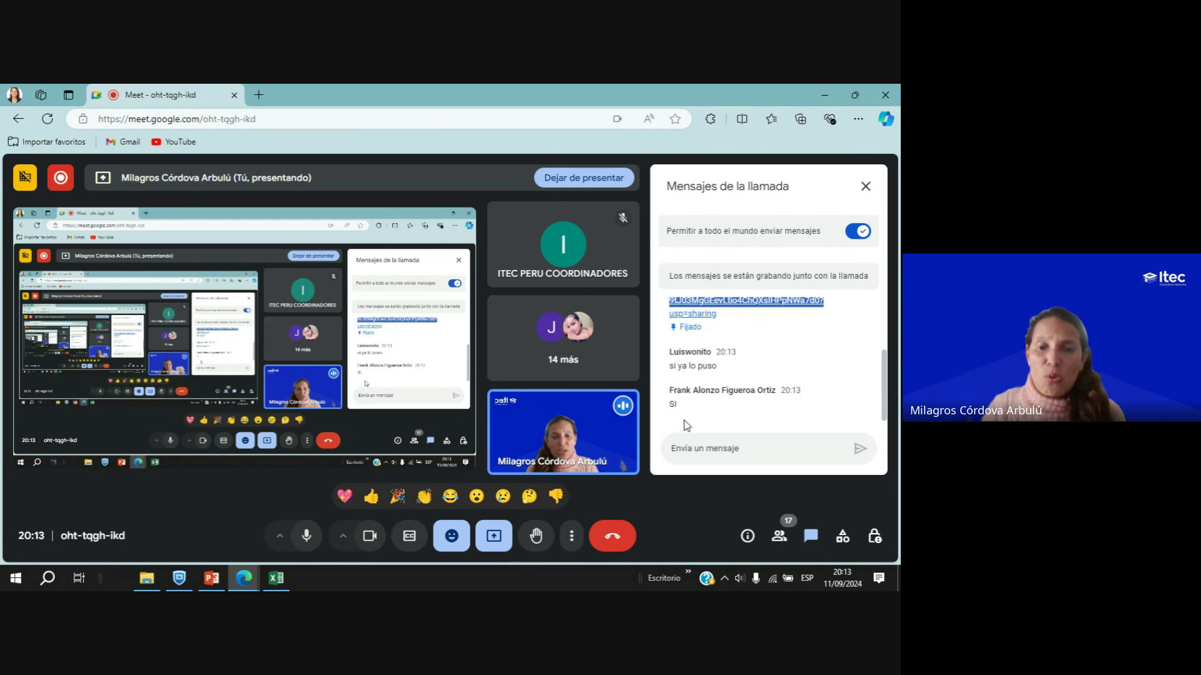
{"action": "left_click", "coordinate": [280, 581]}
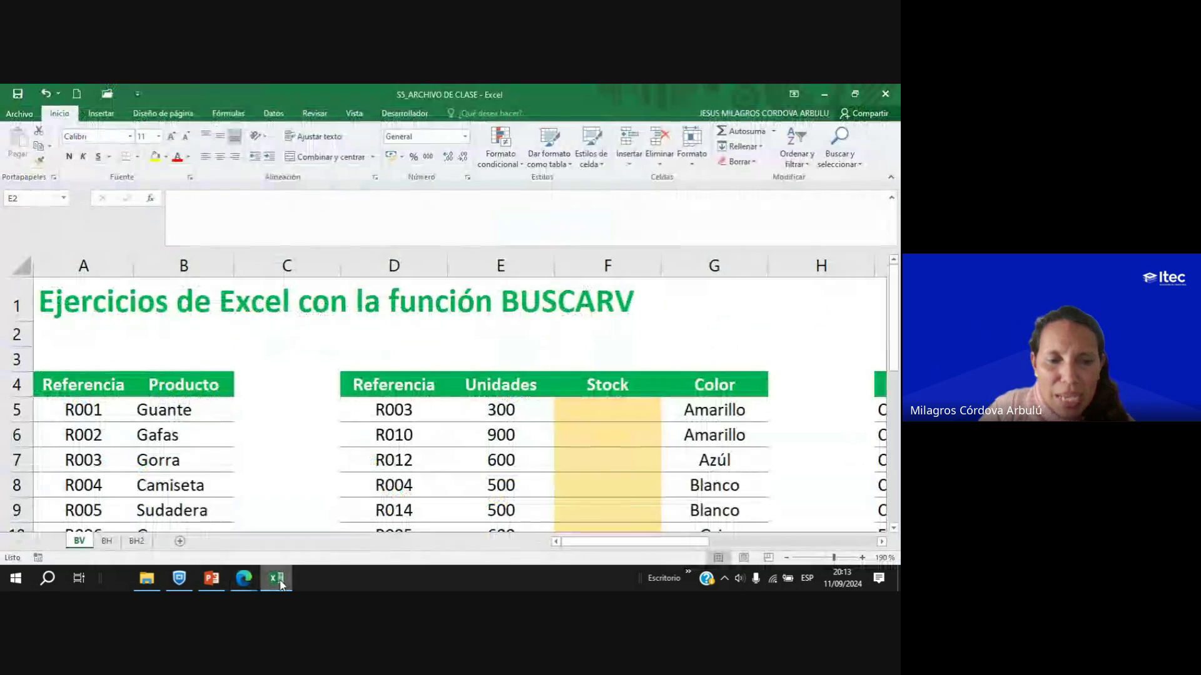
{"action": "left_click", "coordinate": [137, 543]}
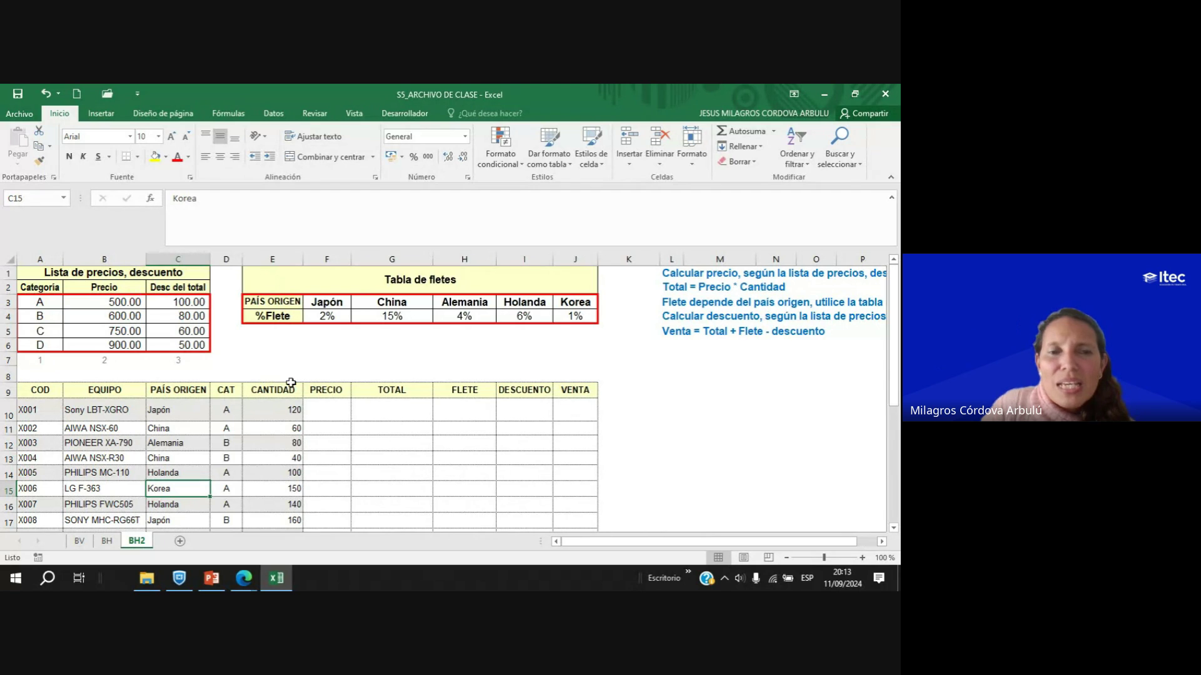
{"action": "left_click_drag", "start_coordinate": [266, 302], "coordinate": [574, 314]}
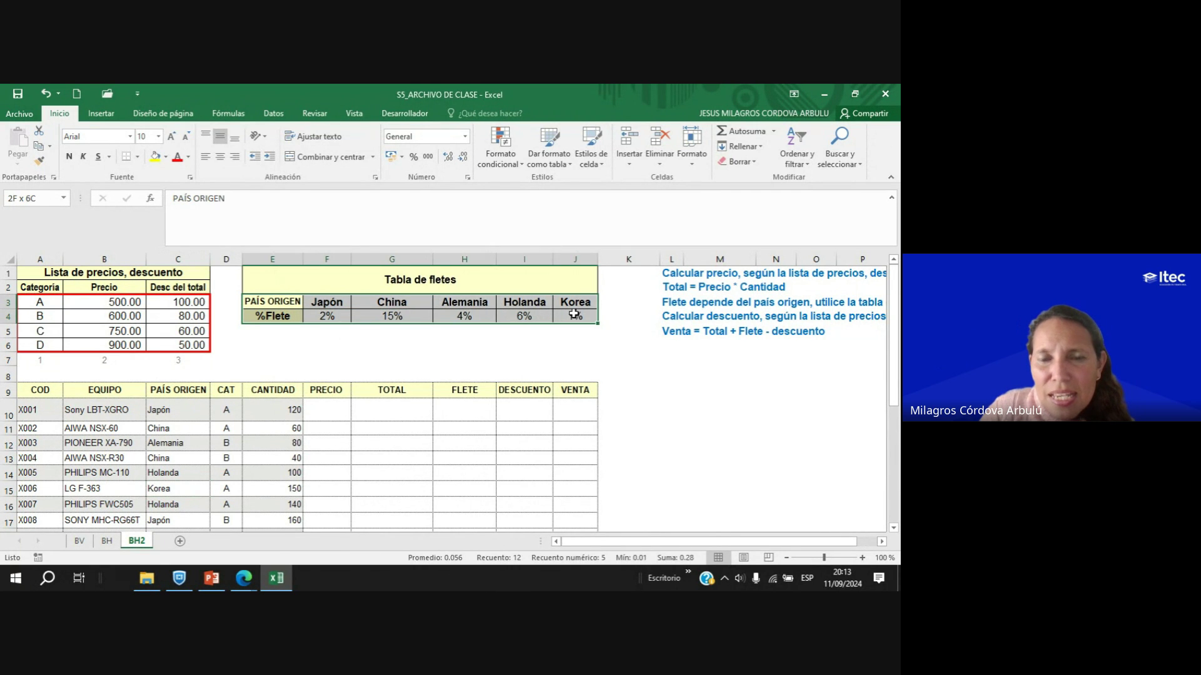
{"action": "left_click", "coordinate": [662, 364]}
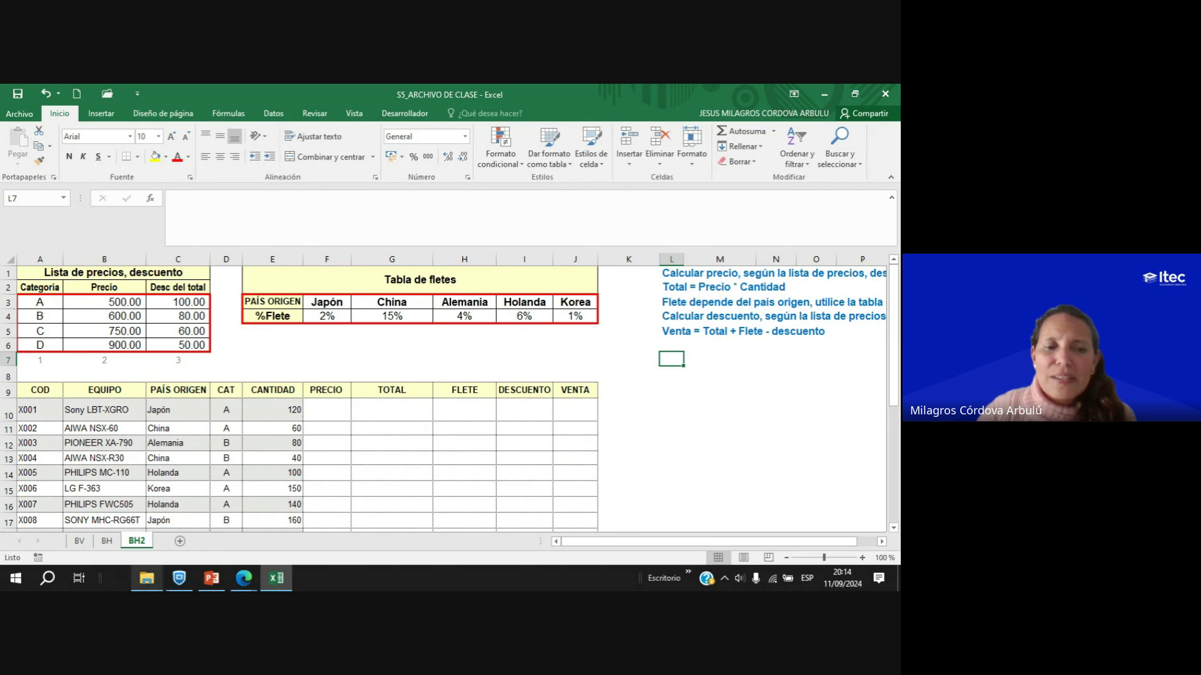
{"action": "left_click_drag", "start_coordinate": [248, 276], "coordinate": [536, 315]}
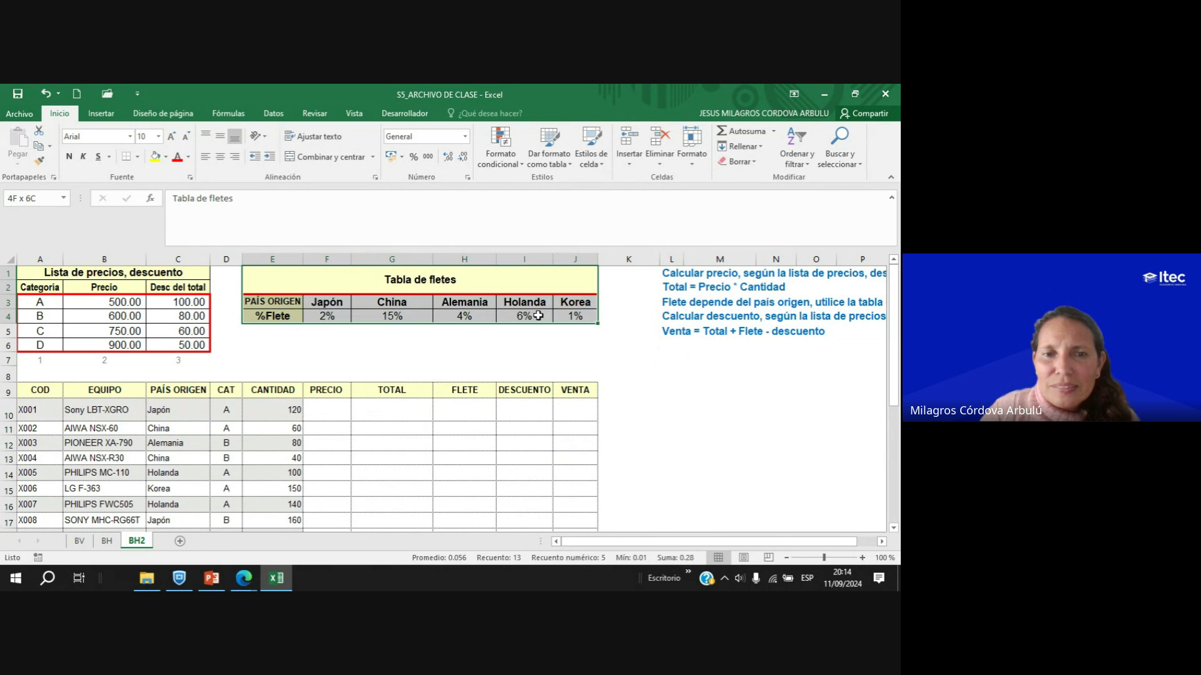
Switch to the Google Meet call, highlight the VERTICAL reply in the chat and open the participant list.
{"action": "left_click", "coordinate": [257, 581]}
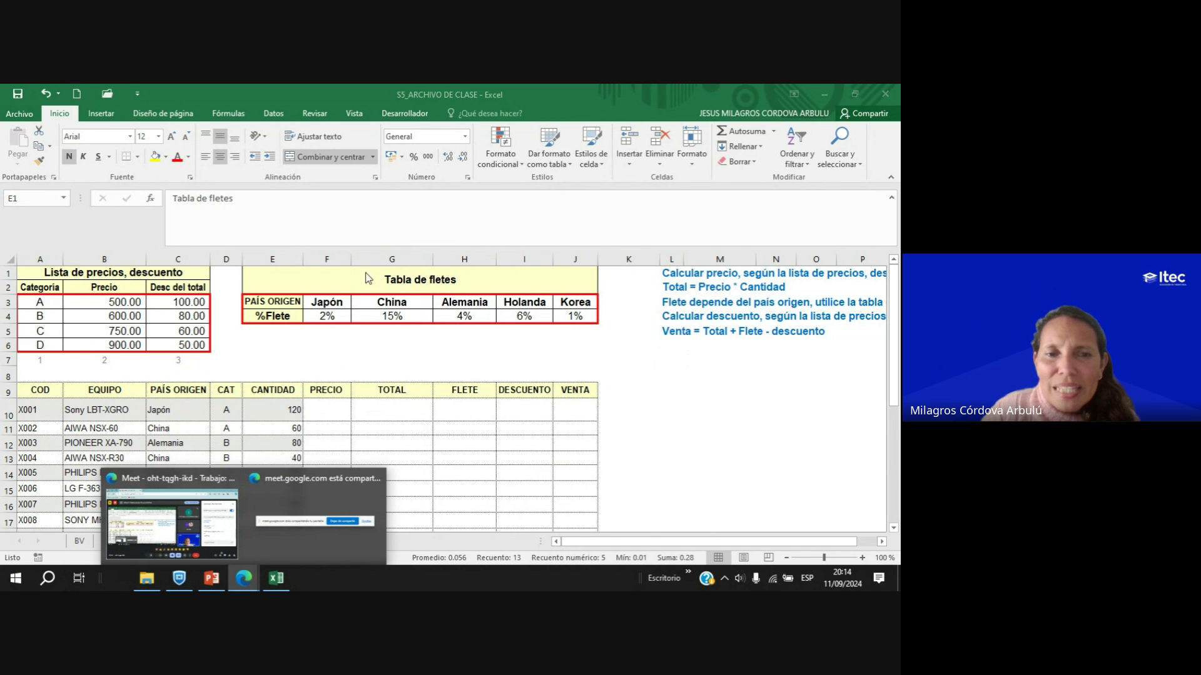
{"action": "left_click", "coordinate": [171, 519]}
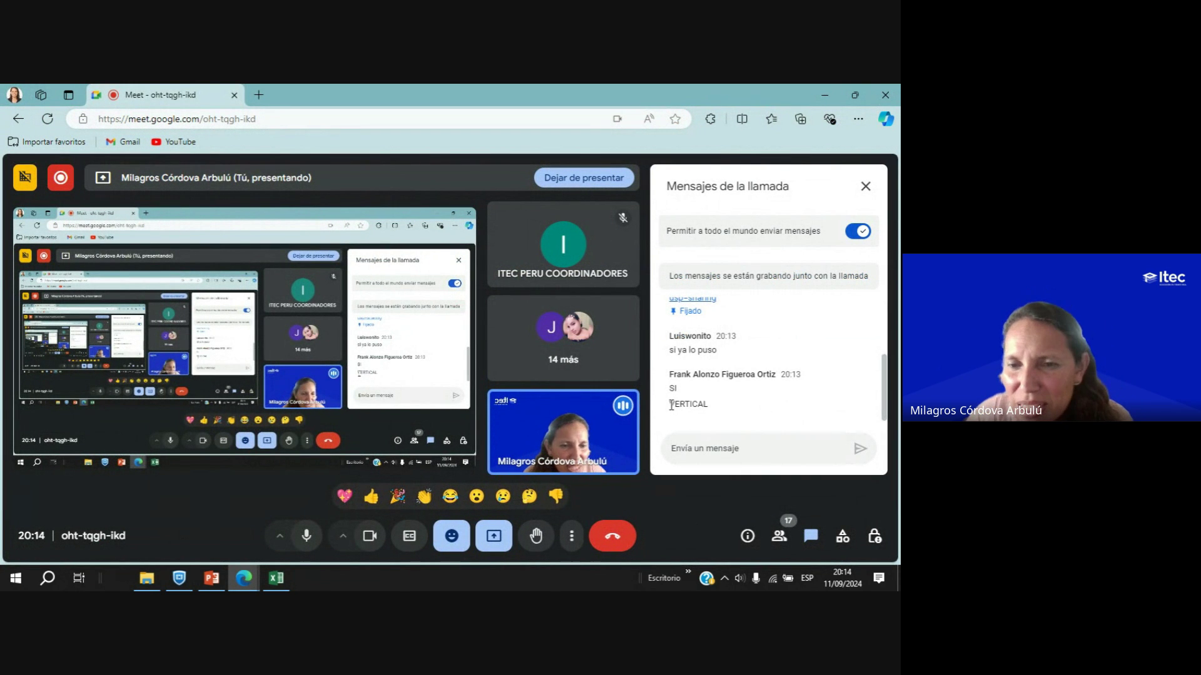
{"action": "left_click_drag", "start_coordinate": [669, 405], "coordinate": [709, 407]}
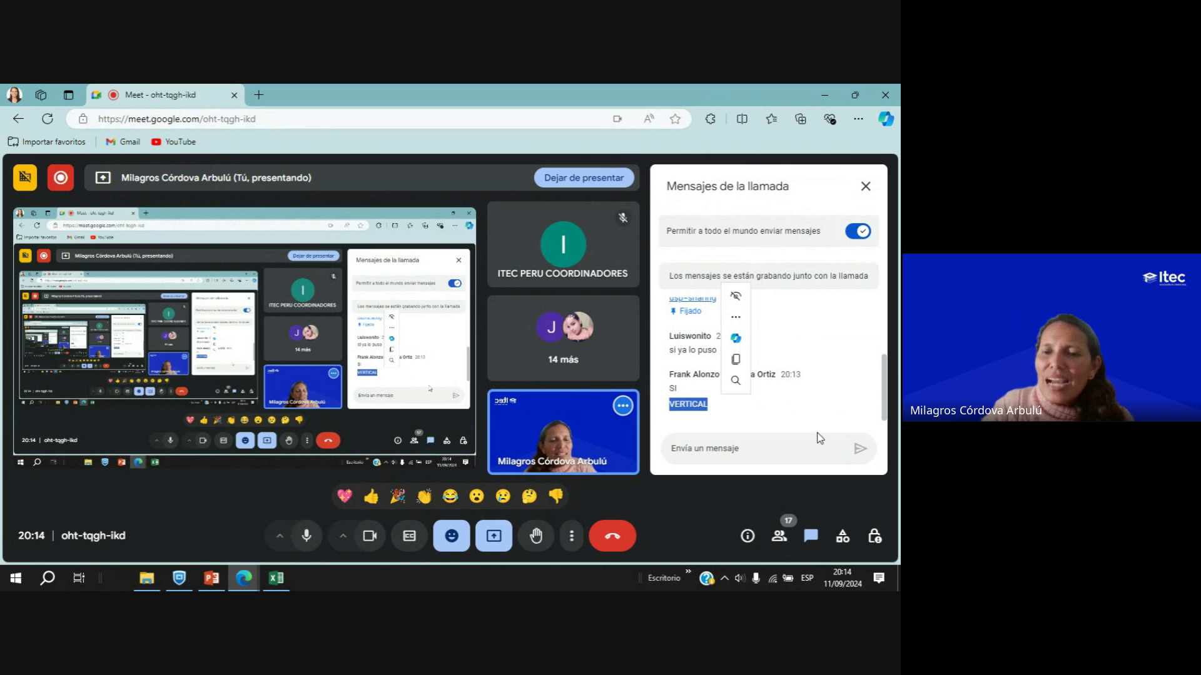
{"action": "left_click", "coordinate": [727, 455]}
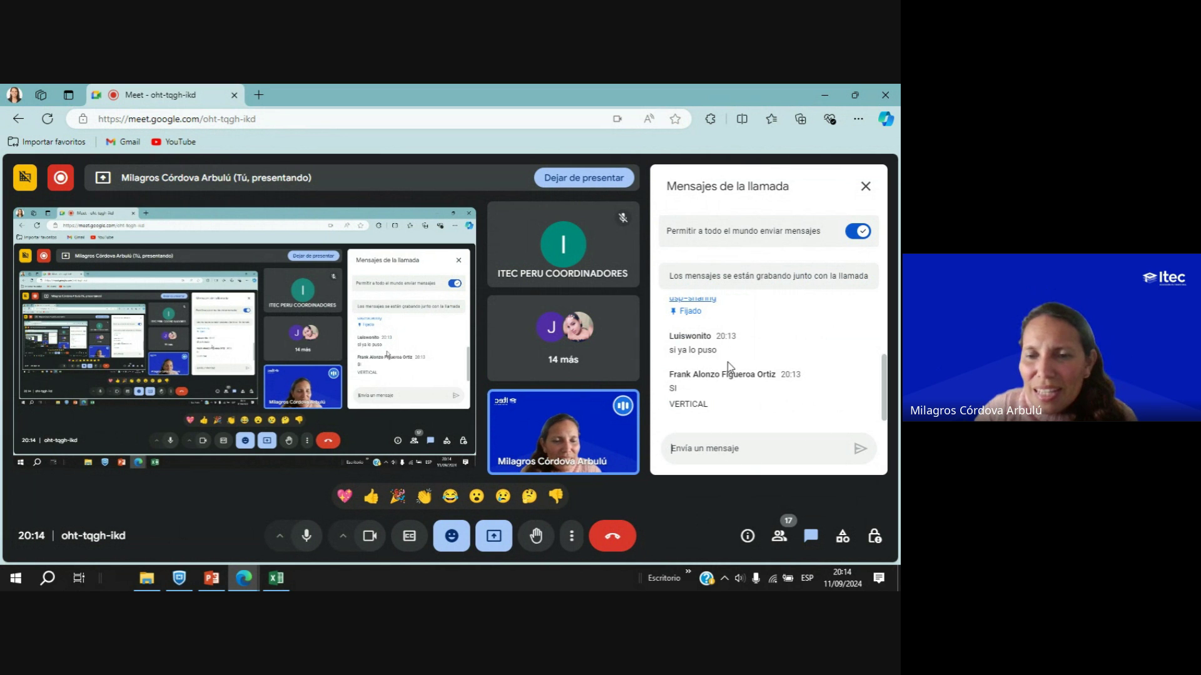
{"action": "left_click", "coordinate": [778, 536]}
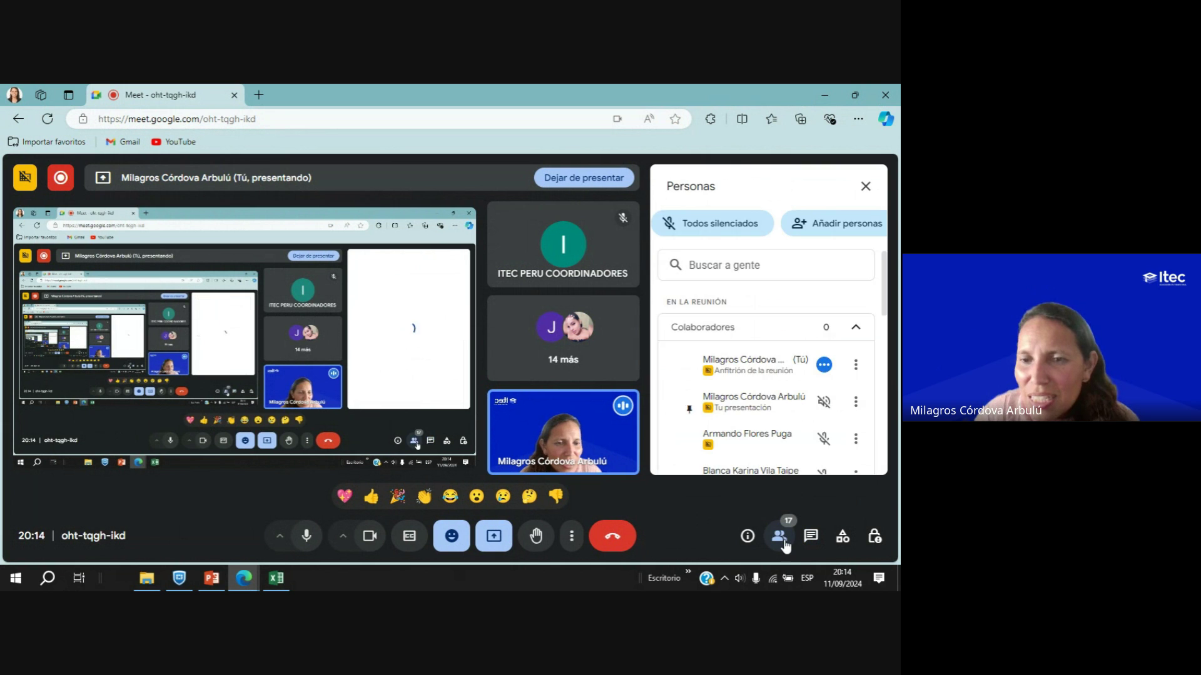
Look through the whole participant list of the call and open the call messages.
{"action": "scroll", "coordinate": [807, 406], "scroll_direction": "down", "scroll_amount": 1}
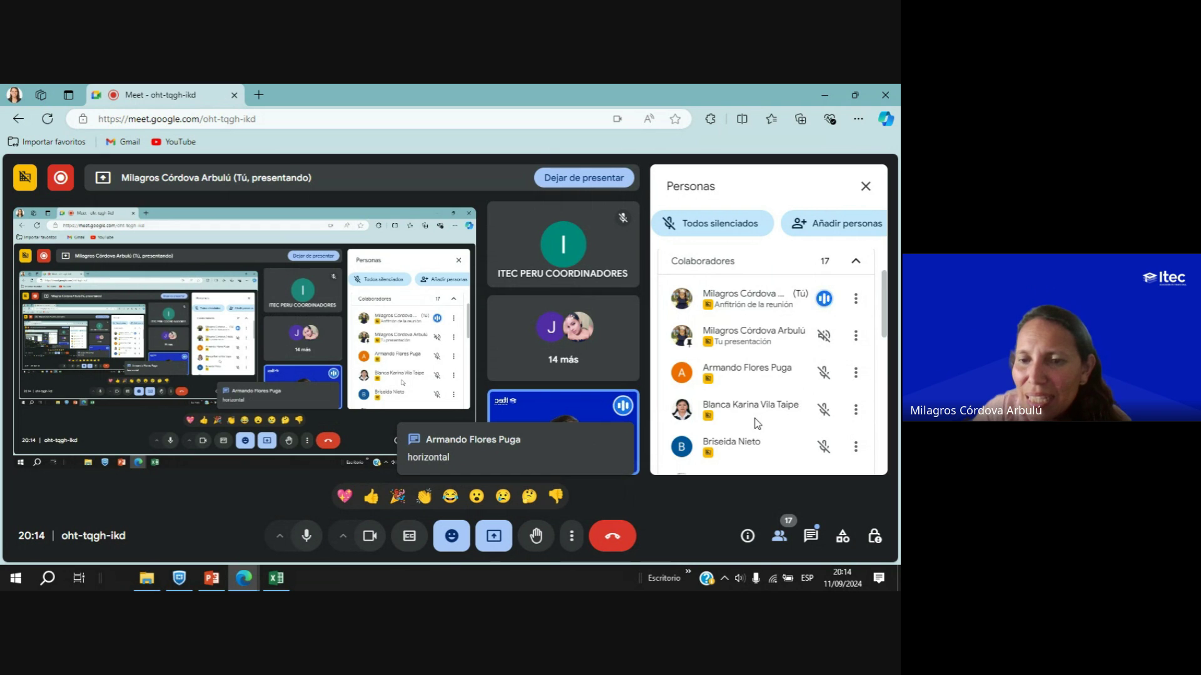
{"action": "scroll", "coordinate": [760, 422], "scroll_direction": "down", "scroll_amount": 1}
{"action": "scroll", "coordinate": [758, 424], "scroll_direction": "down", "scroll_amount": 1}
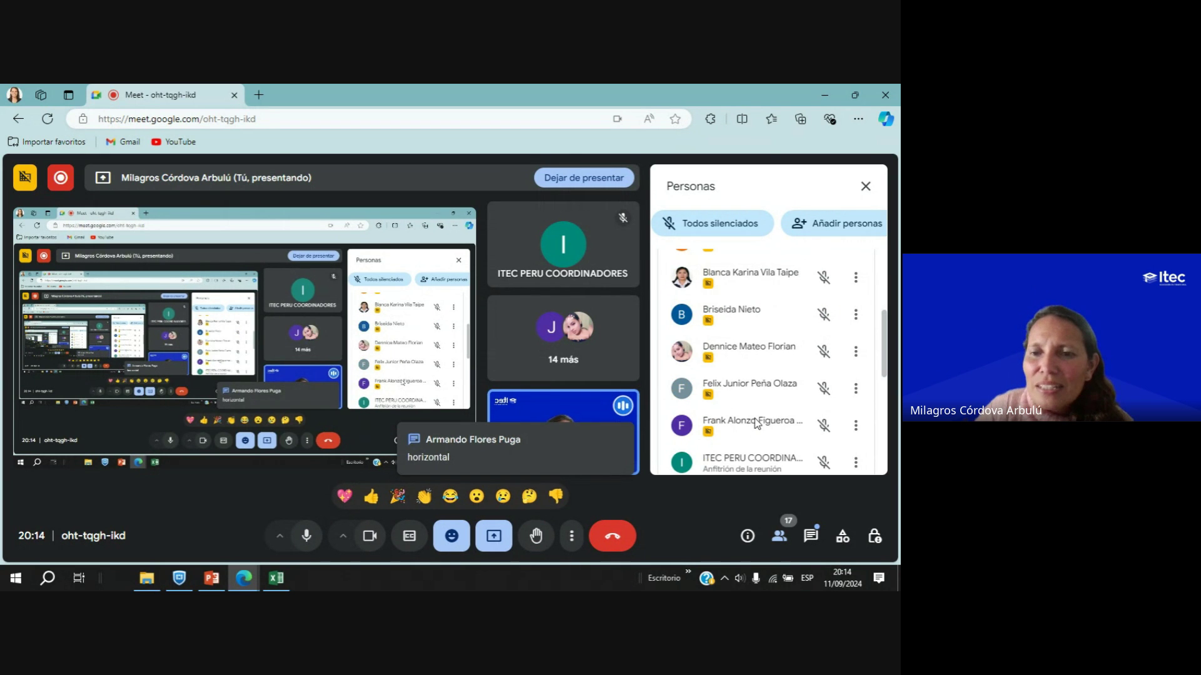
{"action": "scroll", "coordinate": [757, 424], "scroll_direction": "down", "scroll_amount": 3}
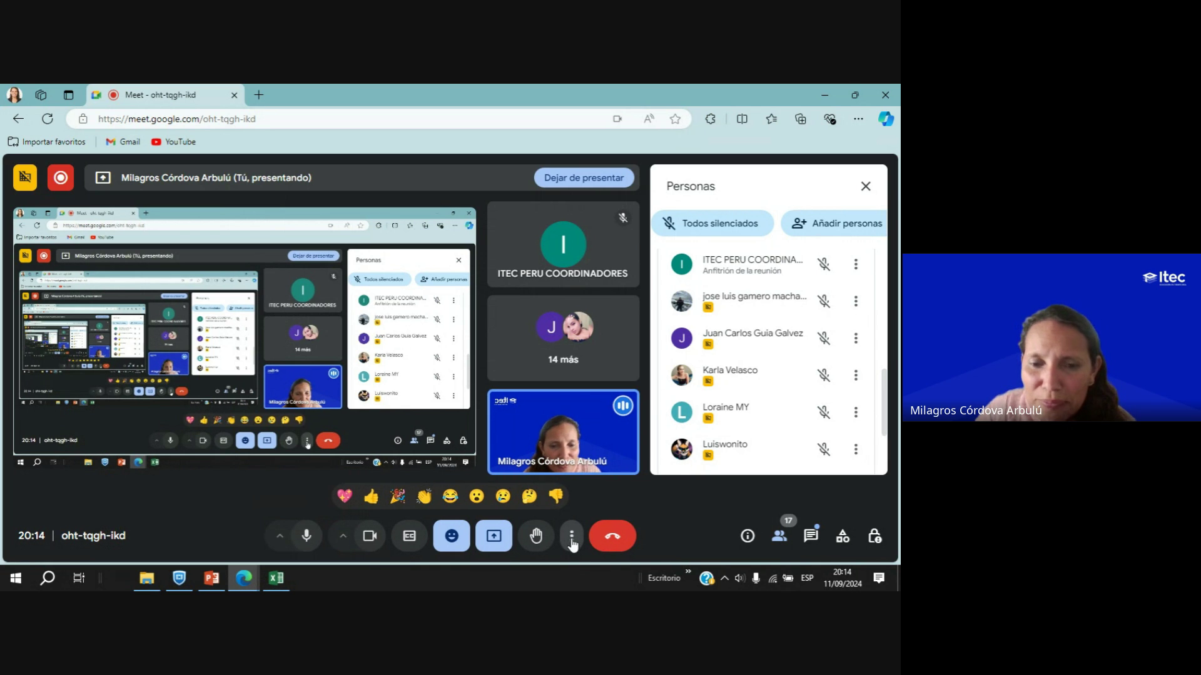
{"action": "left_click", "coordinate": [810, 536]}
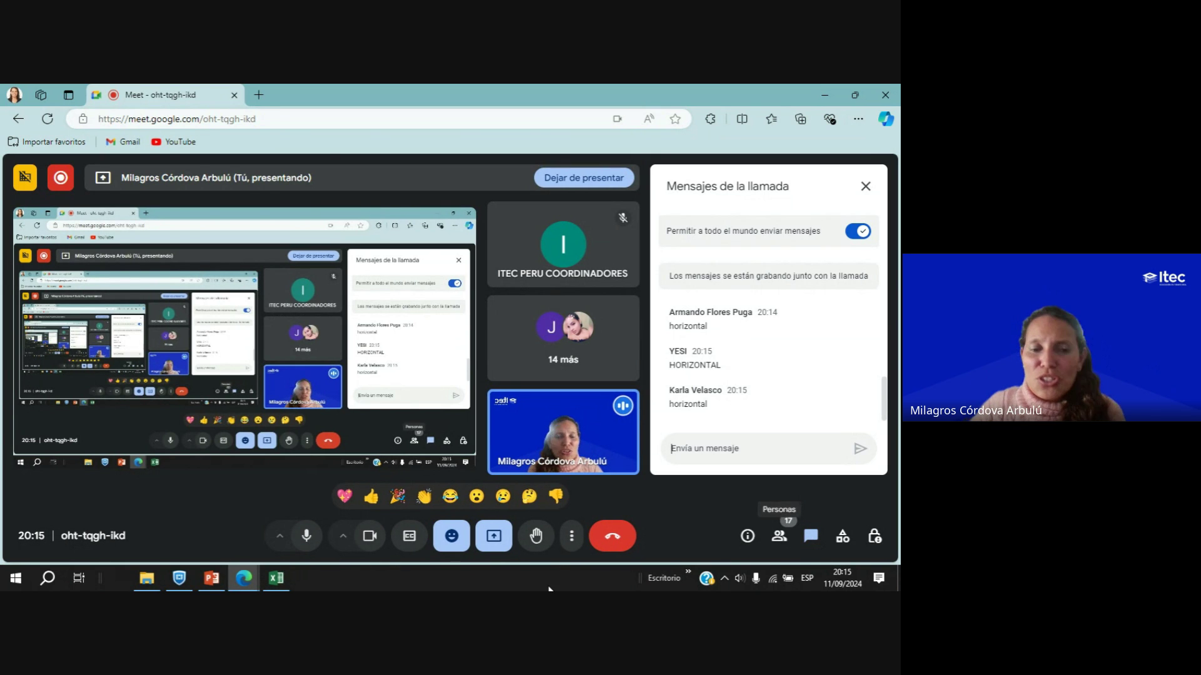
Switch to Excel and try to hide the Meet screen-sharing notice.
{"action": "left_click", "coordinate": [273, 585]}
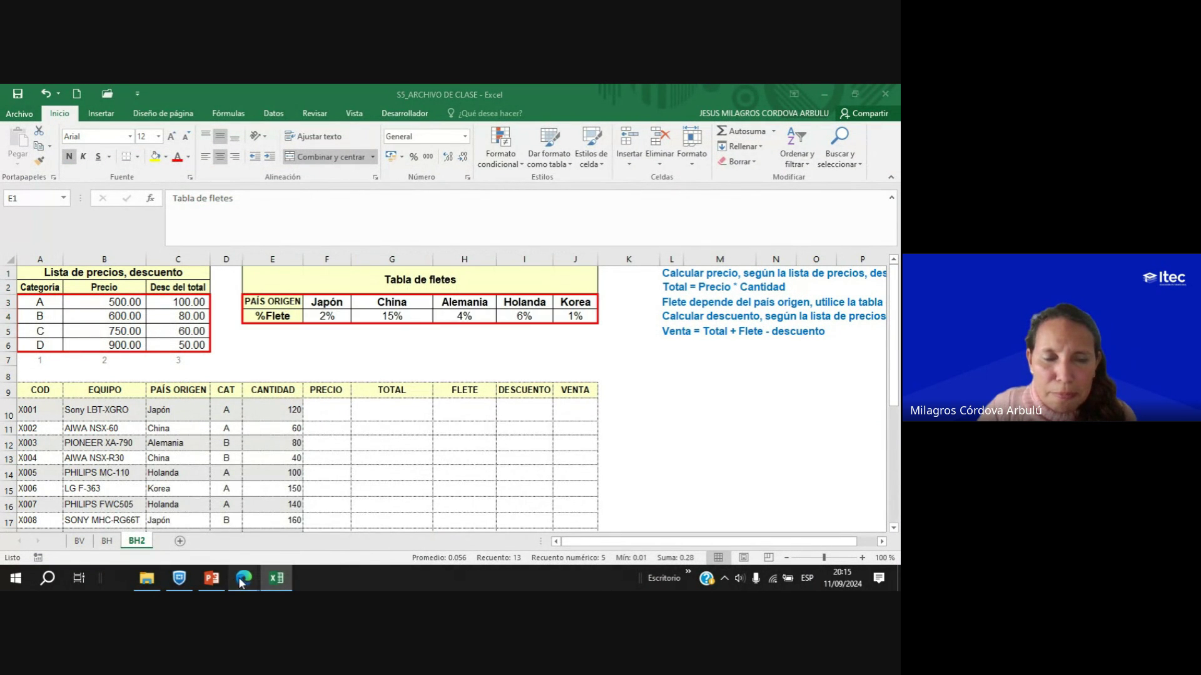
{"action": "mouse_move", "coordinate": [241, 584]}
{"action": "left_click", "coordinate": [320, 534]}
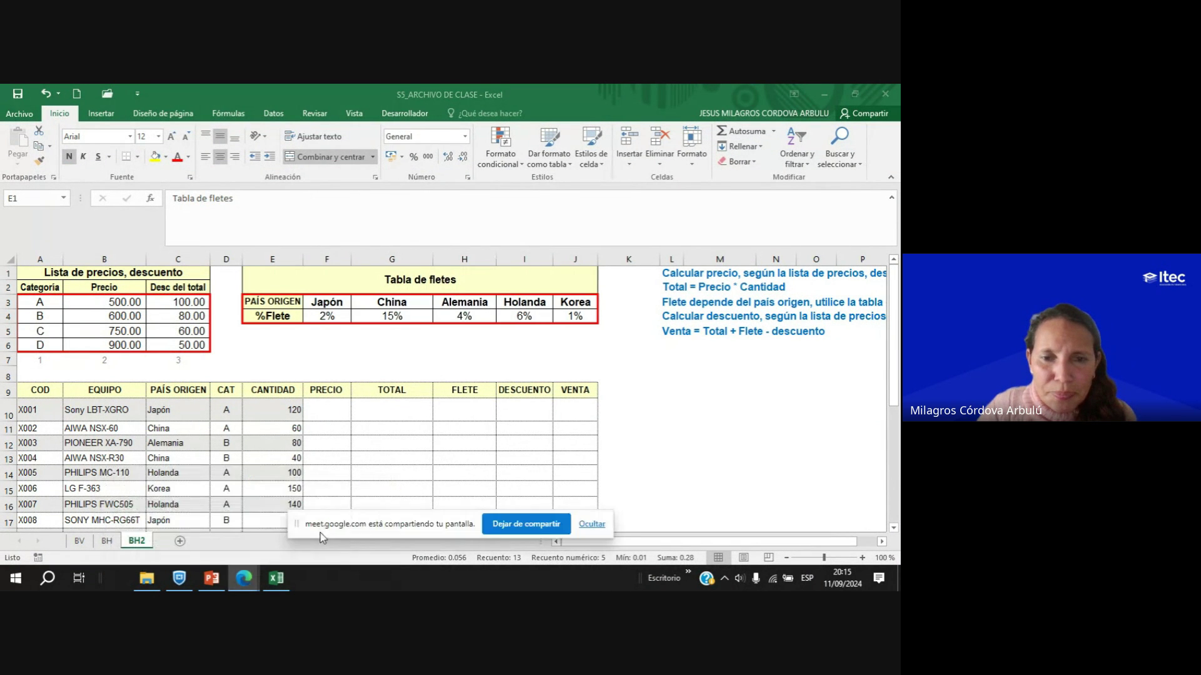
{"action": "left_click", "coordinate": [592, 525]}
Return to the Google Meet call and check its presentation options.
{"action": "left_click", "coordinate": [243, 578]}
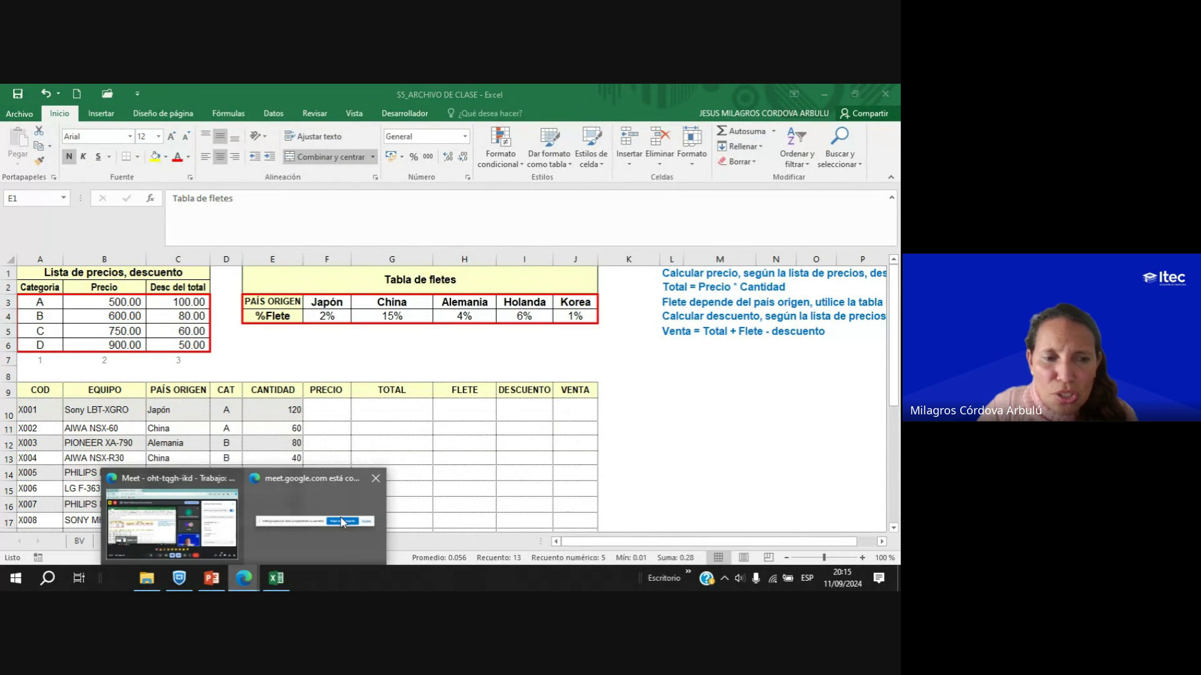
{"action": "left_click", "coordinate": [178, 528]}
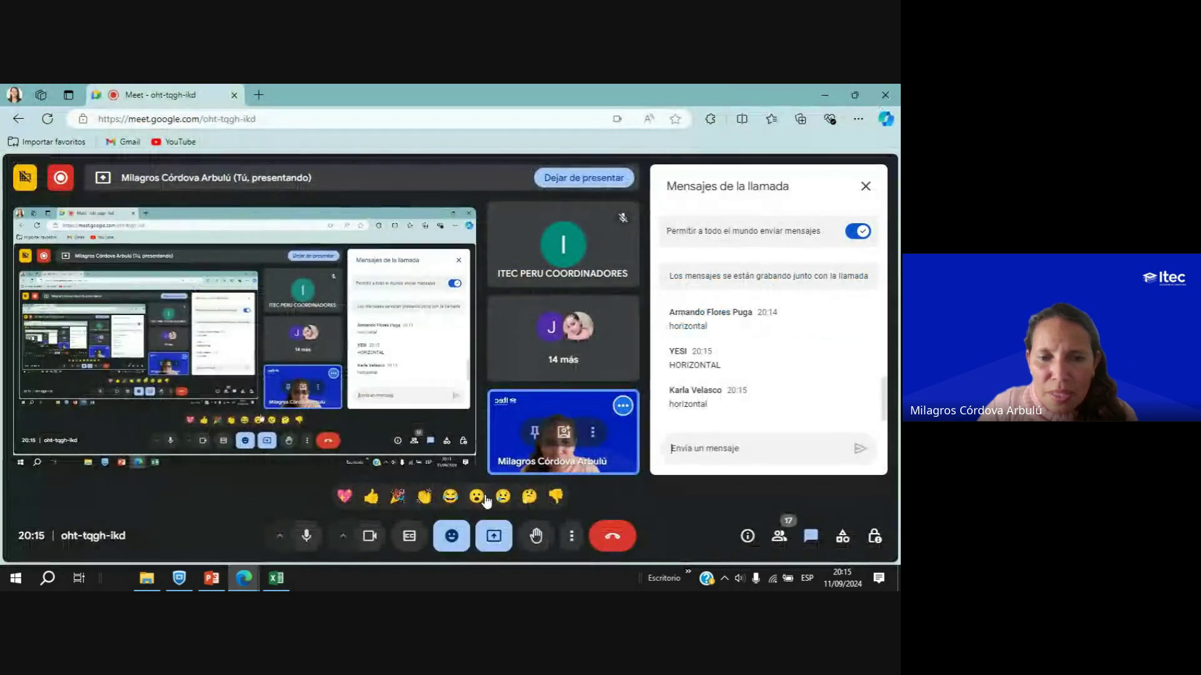
{"action": "left_click", "coordinate": [494, 535]}
{"action": "left_click", "coordinate": [548, 490]}
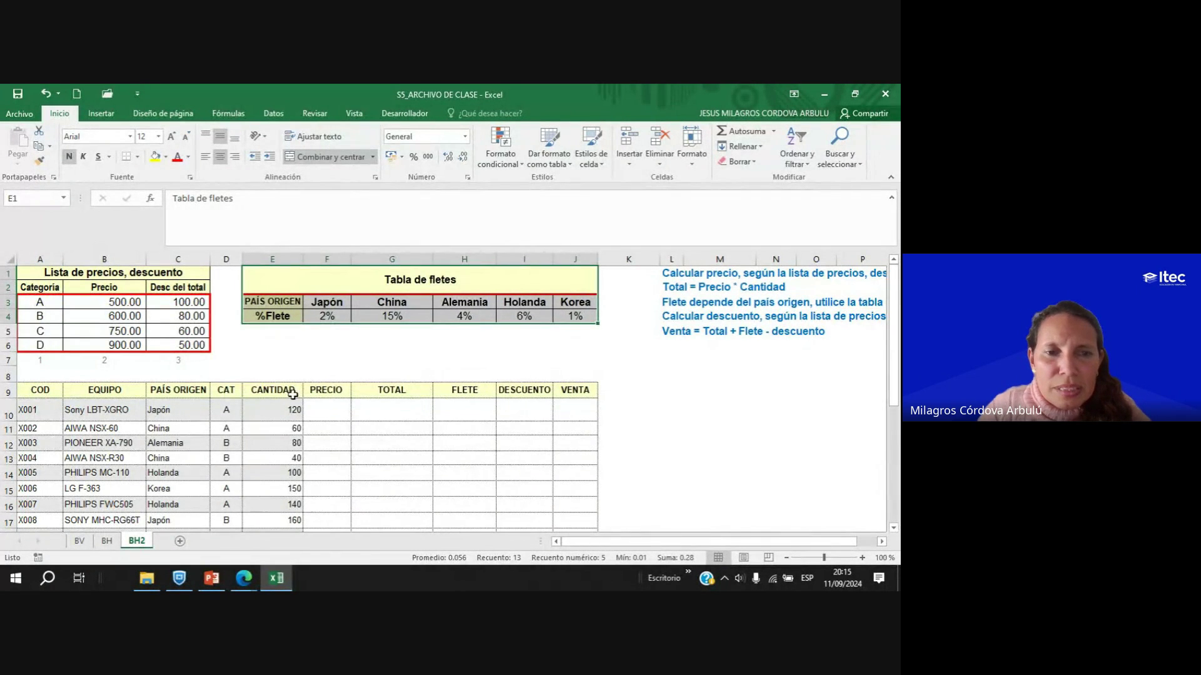
In Excel, point out the %Flete label and each country's rate one by one from Japón to Korea.
{"action": "left_click", "coordinate": [342, 355]}
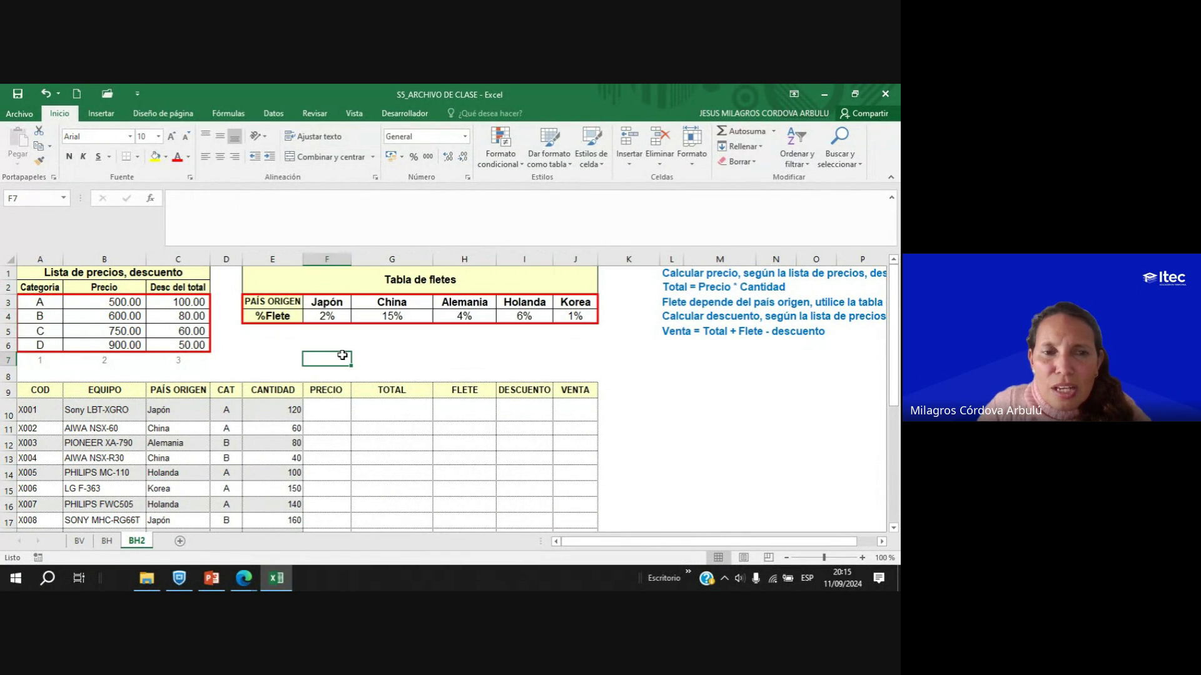
{"action": "left_click", "coordinate": [268, 317]}
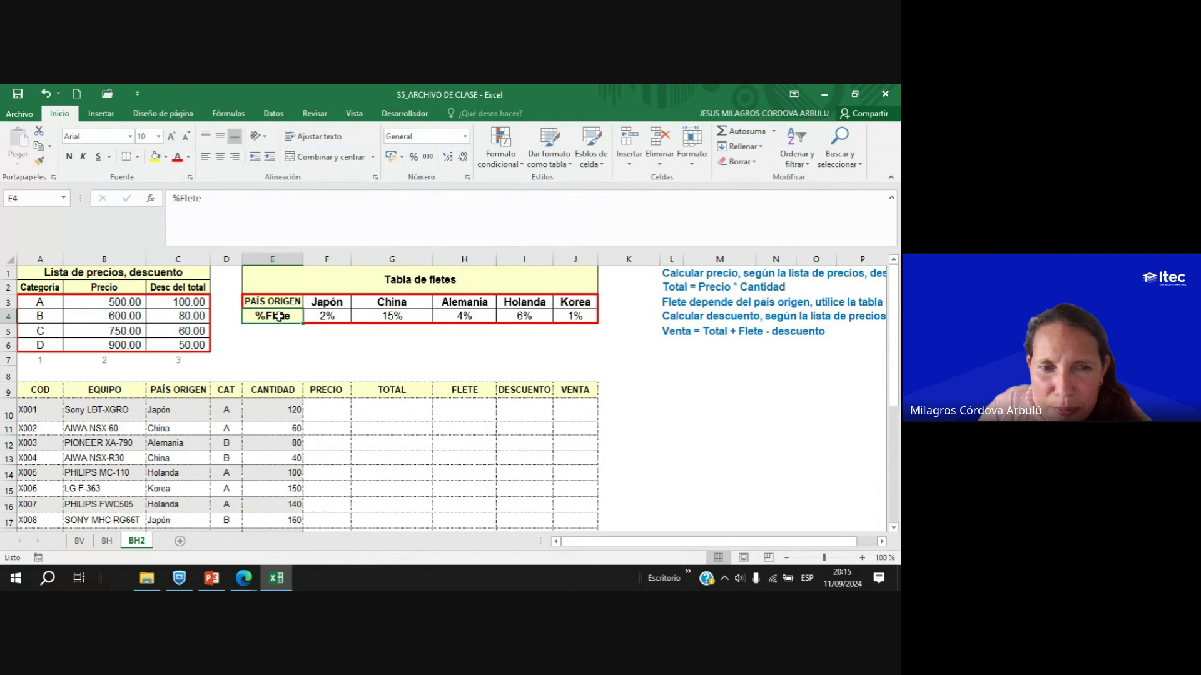
{"action": "left_click", "coordinate": [330, 317]}
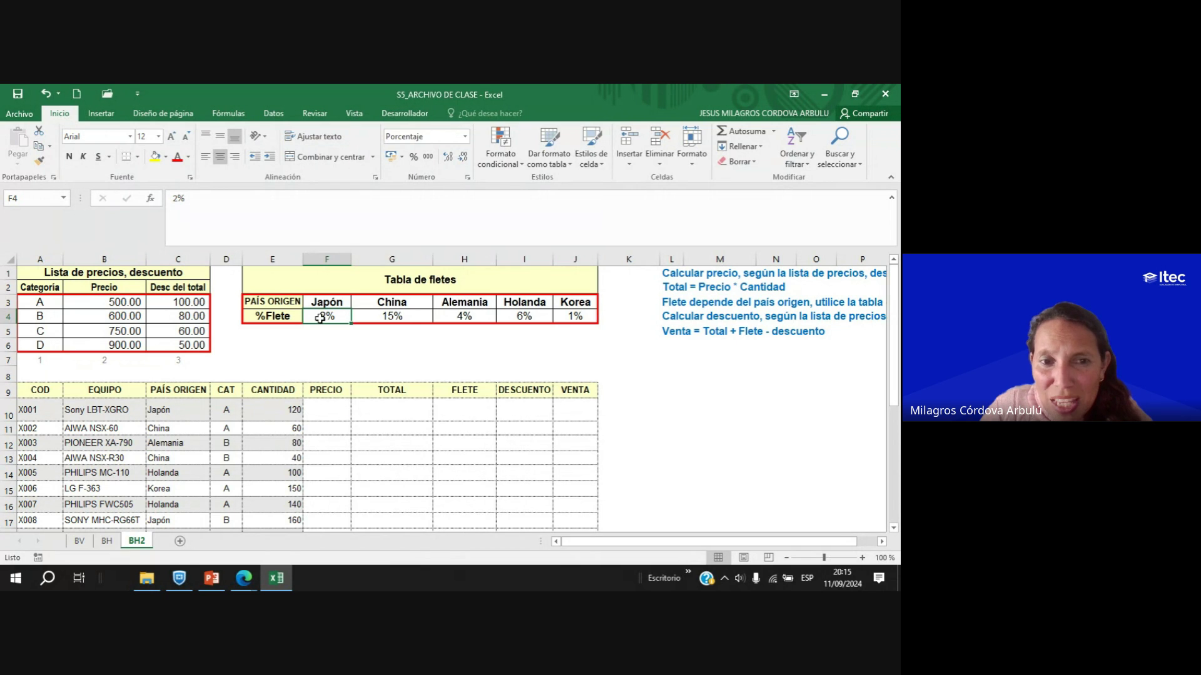
{"action": "left_click", "coordinate": [392, 317]}
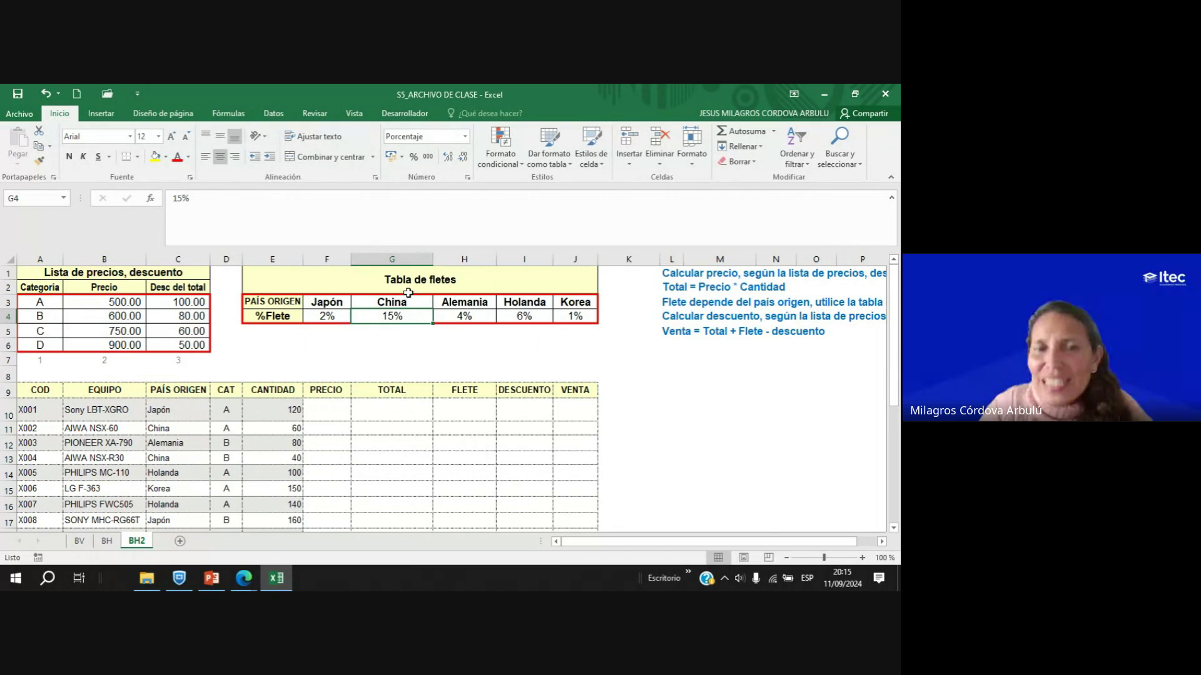
{"action": "left_click", "coordinate": [477, 316]}
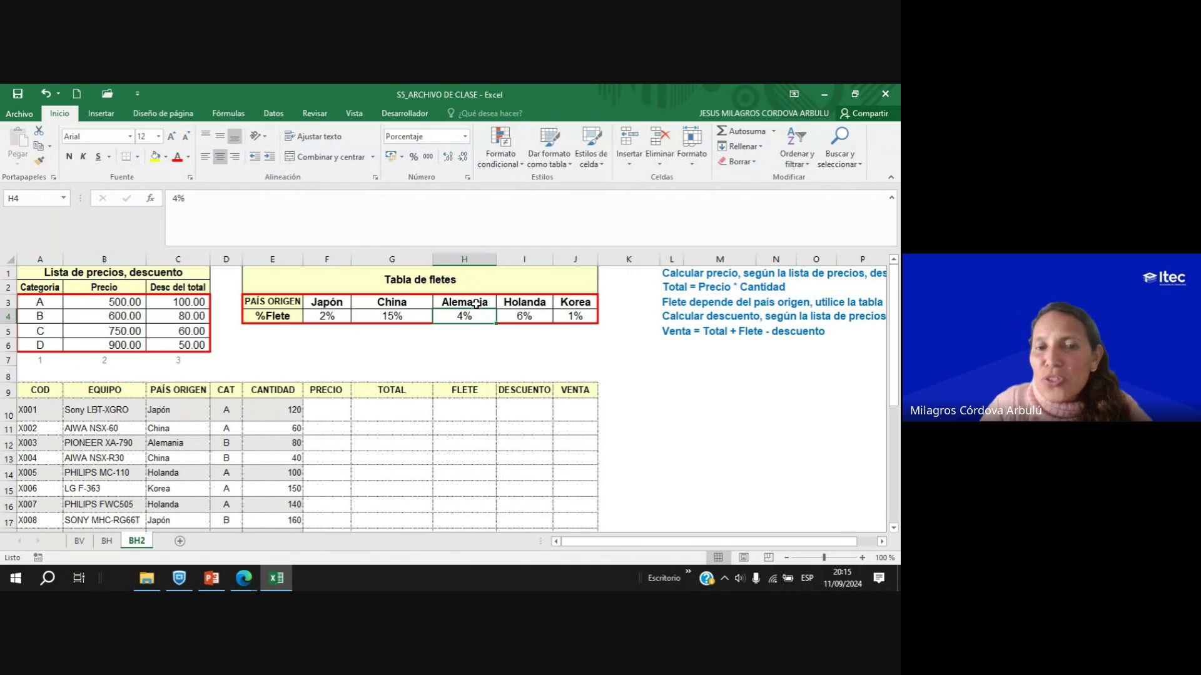
{"action": "left_click", "coordinate": [537, 319]}
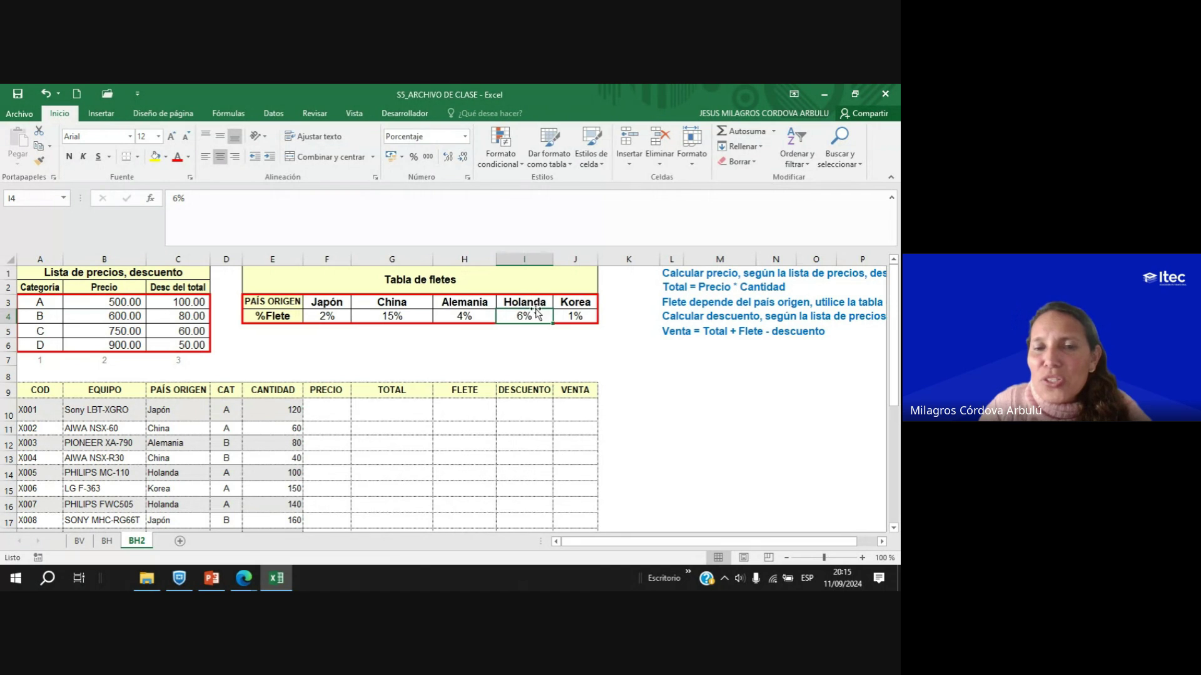
{"action": "left_click", "coordinate": [585, 320]}
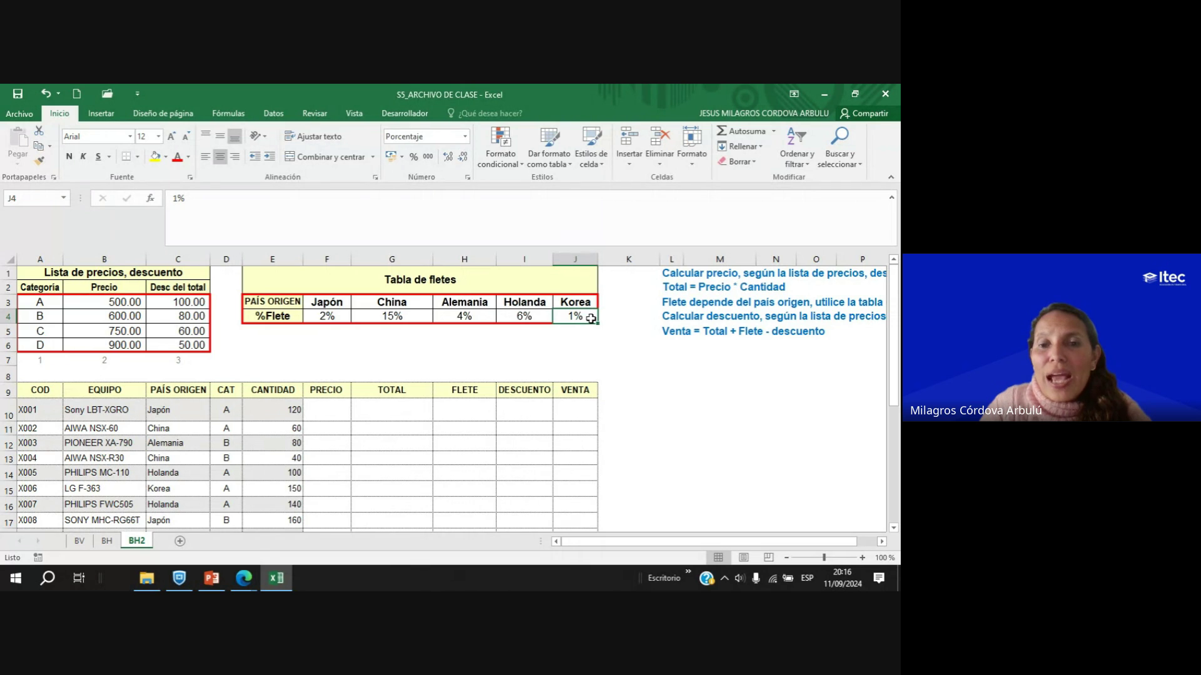
Fill the %Flete row E4:J4 of the Tabla de fletes with yellow and select the row again to point it out.
{"action": "mouse_move", "coordinate": [584, 319]}
{"action": "left_mouse_down"}
{"action": "mouse_move", "coordinate": [275, 317]}
{"action": "mouse_move", "coordinate": [572, 317]}
{"action": "left_mouse_up"}
{"action": "left_click", "coordinate": [155, 156]}
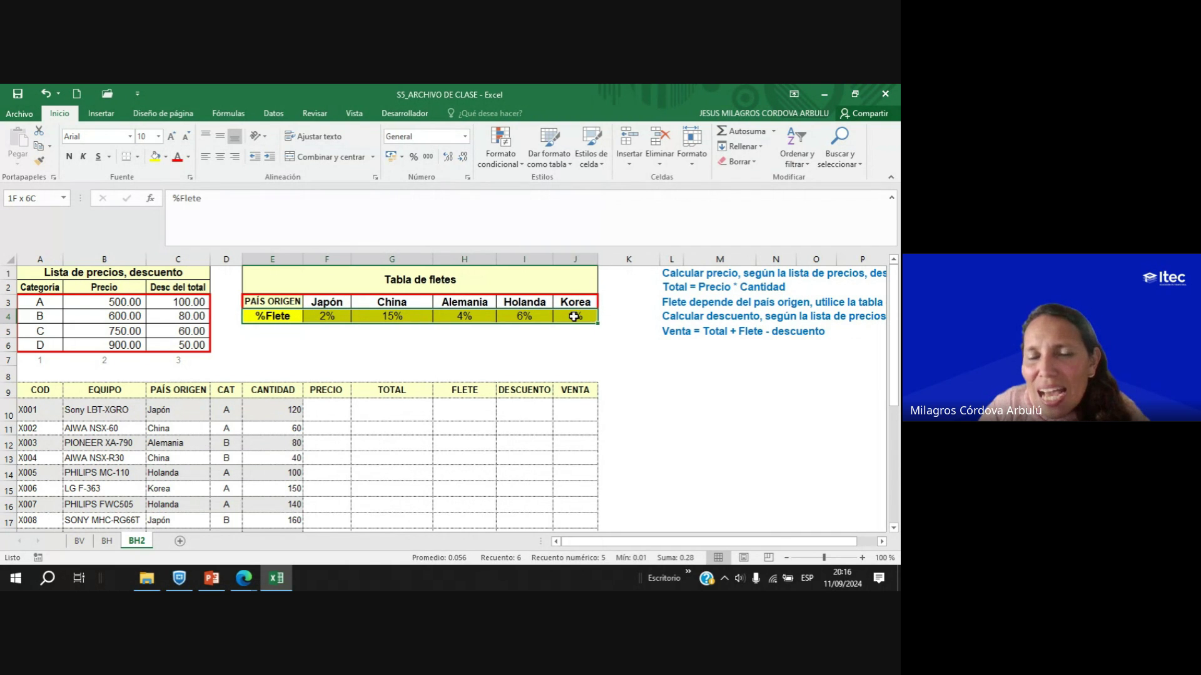
{"action": "left_click", "coordinate": [260, 316]}
{"action": "left_click_drag", "start_coordinate": [302, 314], "coordinate": [573, 320]}
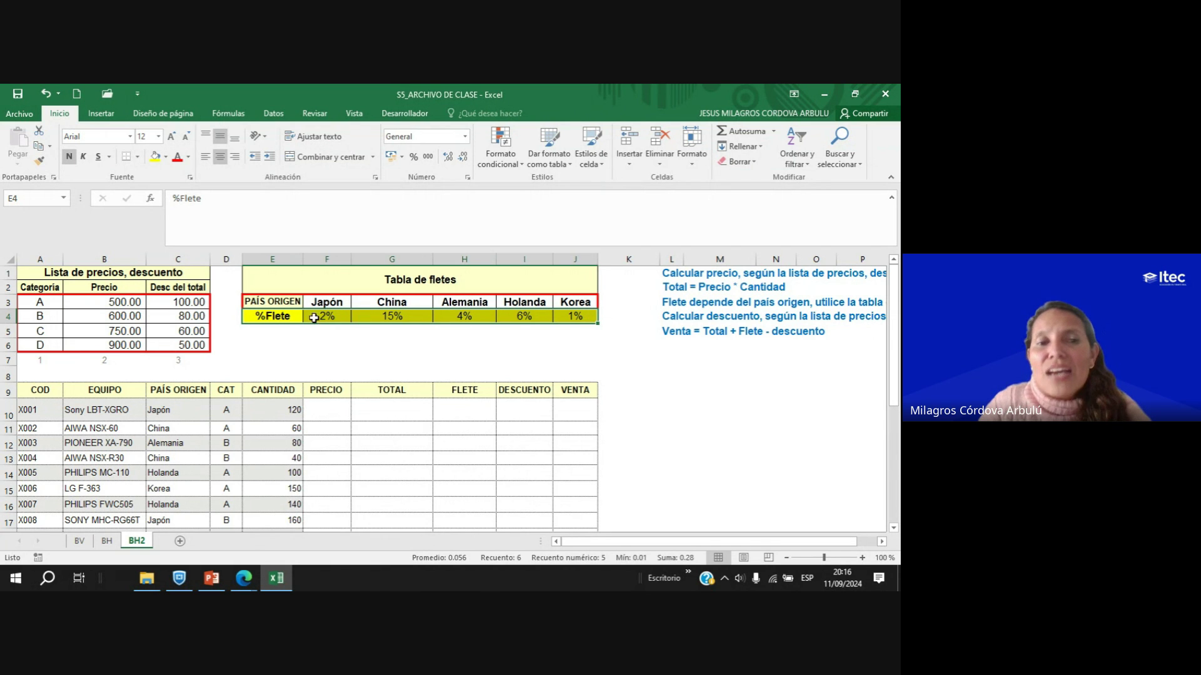
{"action": "left_click_drag", "start_coordinate": [281, 318], "coordinate": [567, 325]}
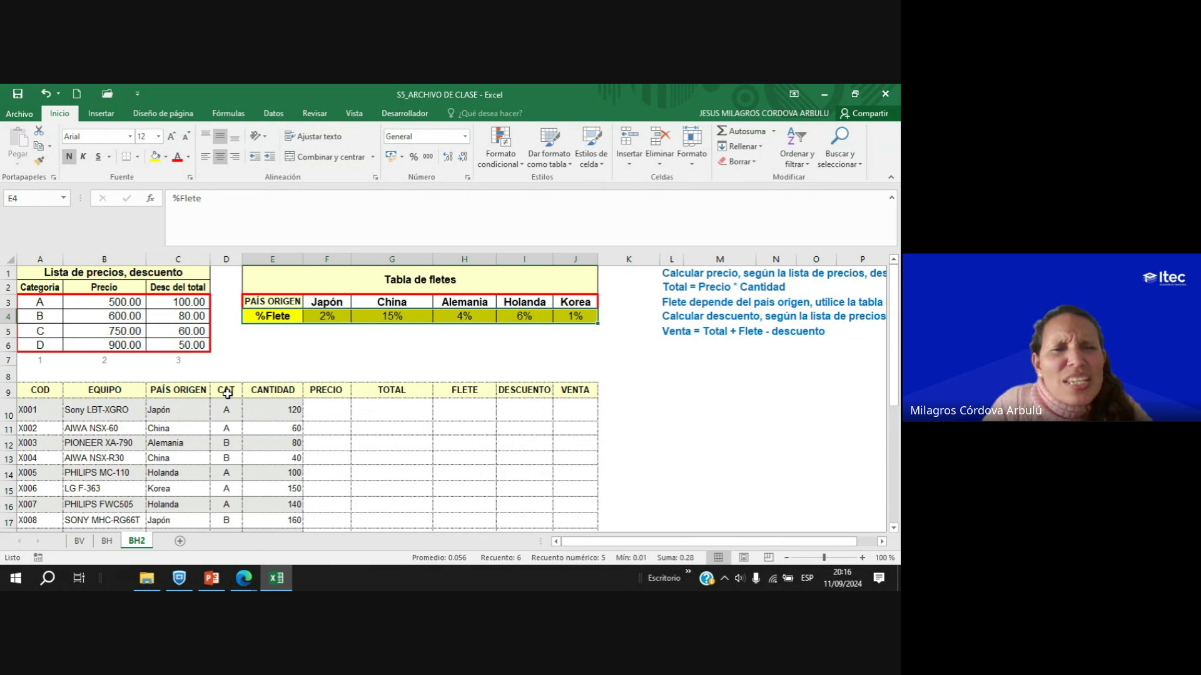
Dismiss the WhatsApp notification and highlight the Lista de precios, descuento table and its Precio column.
{"action": "left_click", "coordinate": [203, 406]}
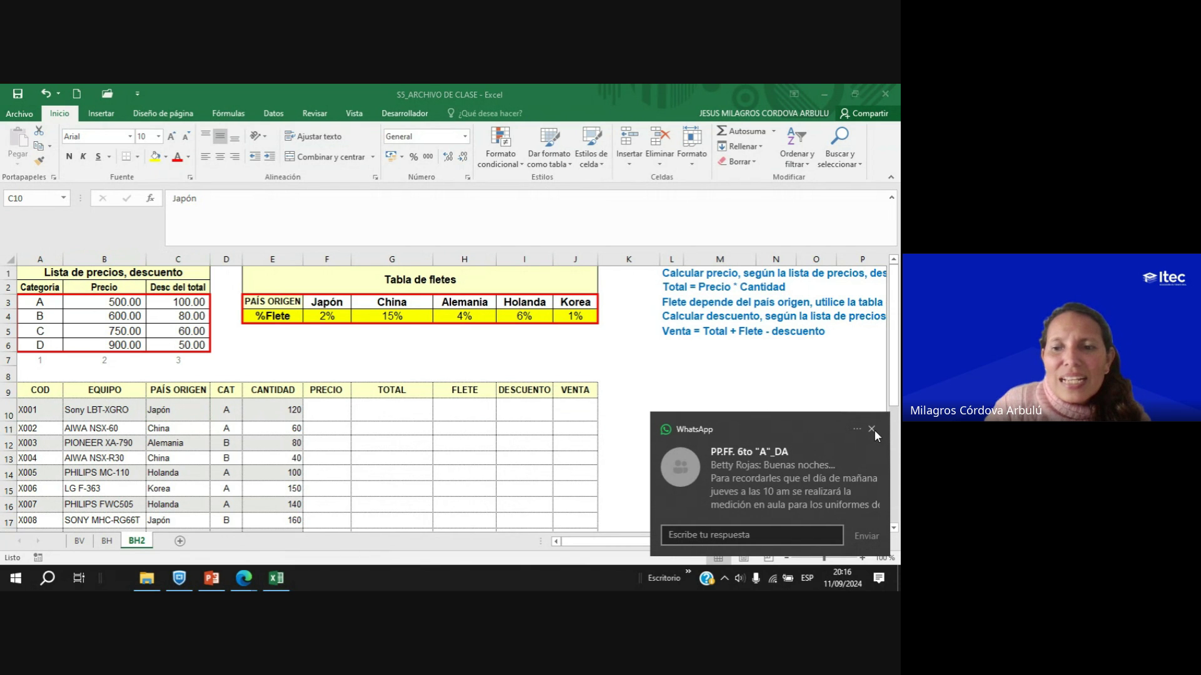
{"action": "left_click", "coordinate": [872, 429]}
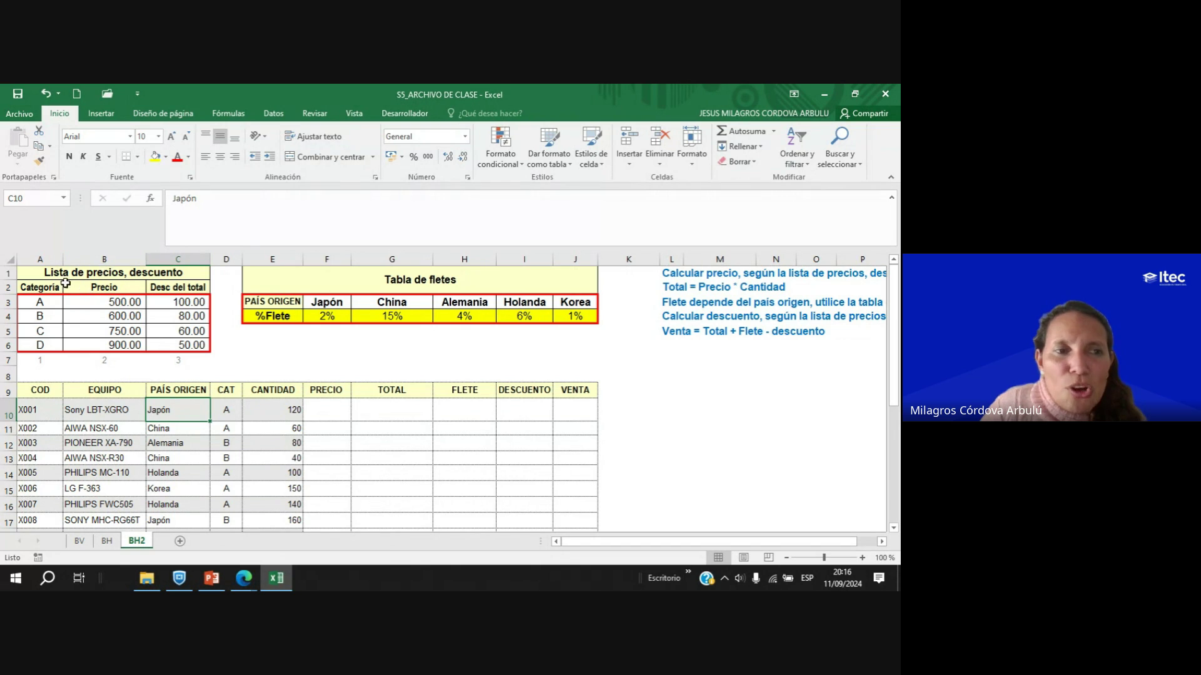
{"action": "left_click_drag", "start_coordinate": [122, 297], "coordinate": [75, 344]}
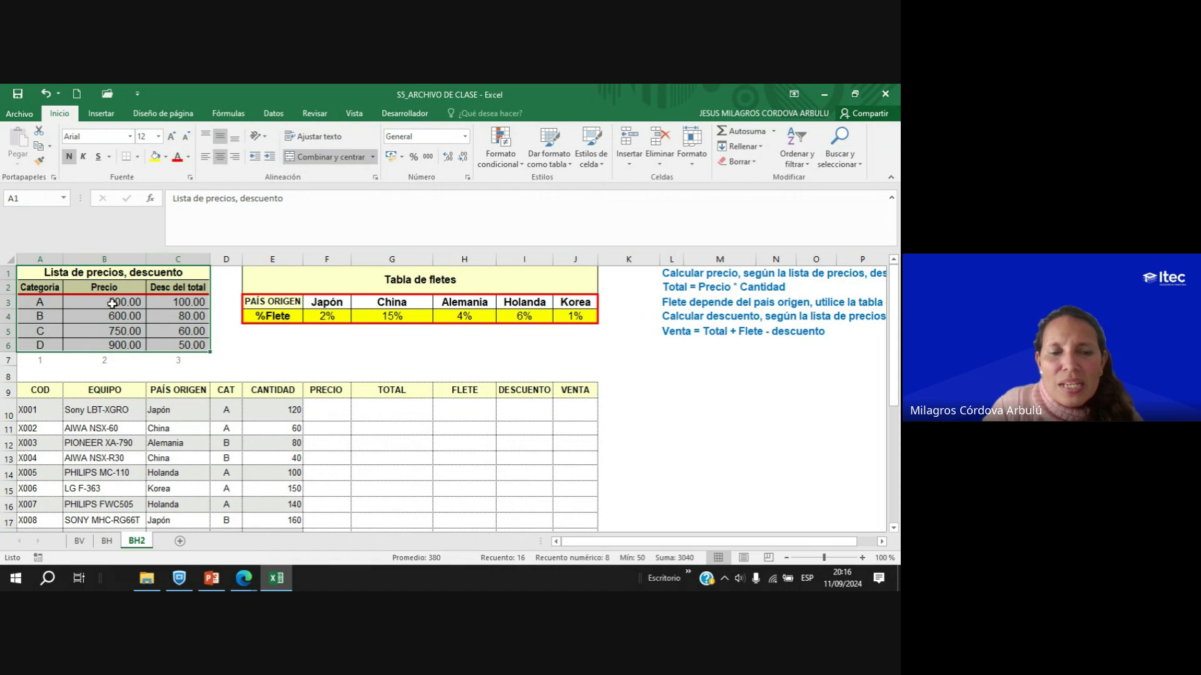
{"action": "left_click", "coordinate": [104, 259]}
{"action": "left_click", "coordinate": [107, 319]}
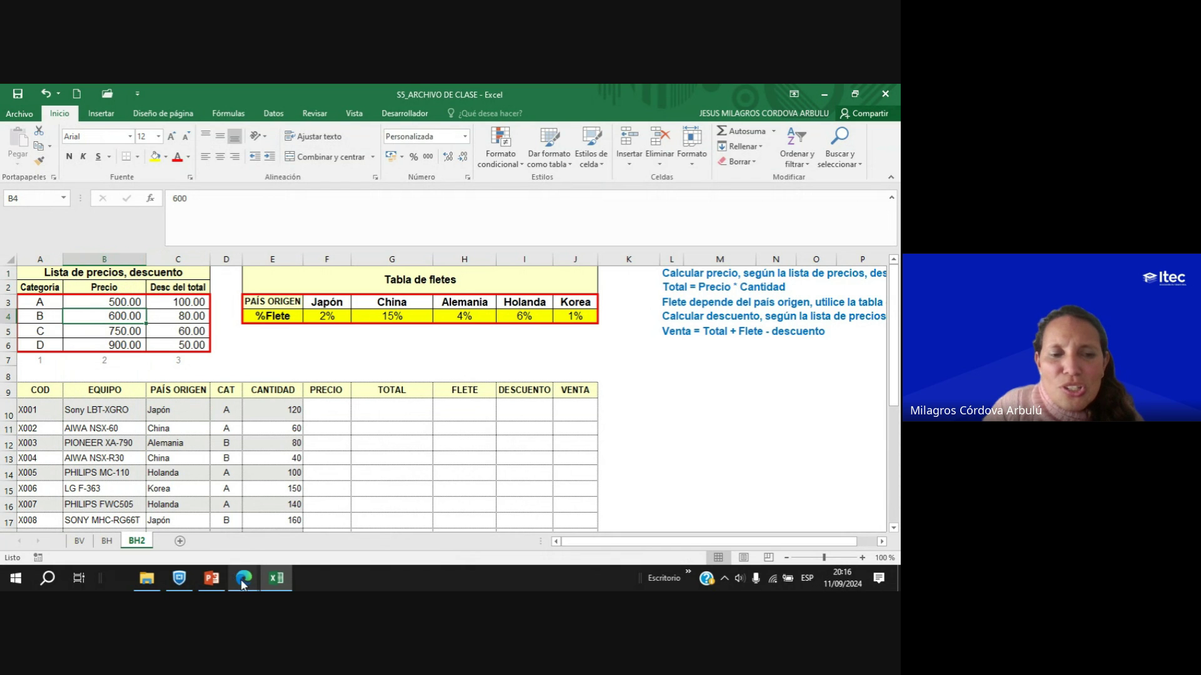
Switch to the Google Meet call to read the latest chat replies, and return to Excel.
{"action": "mouse_move", "coordinate": [244, 578]}
{"action": "left_click", "coordinate": [188, 525]}
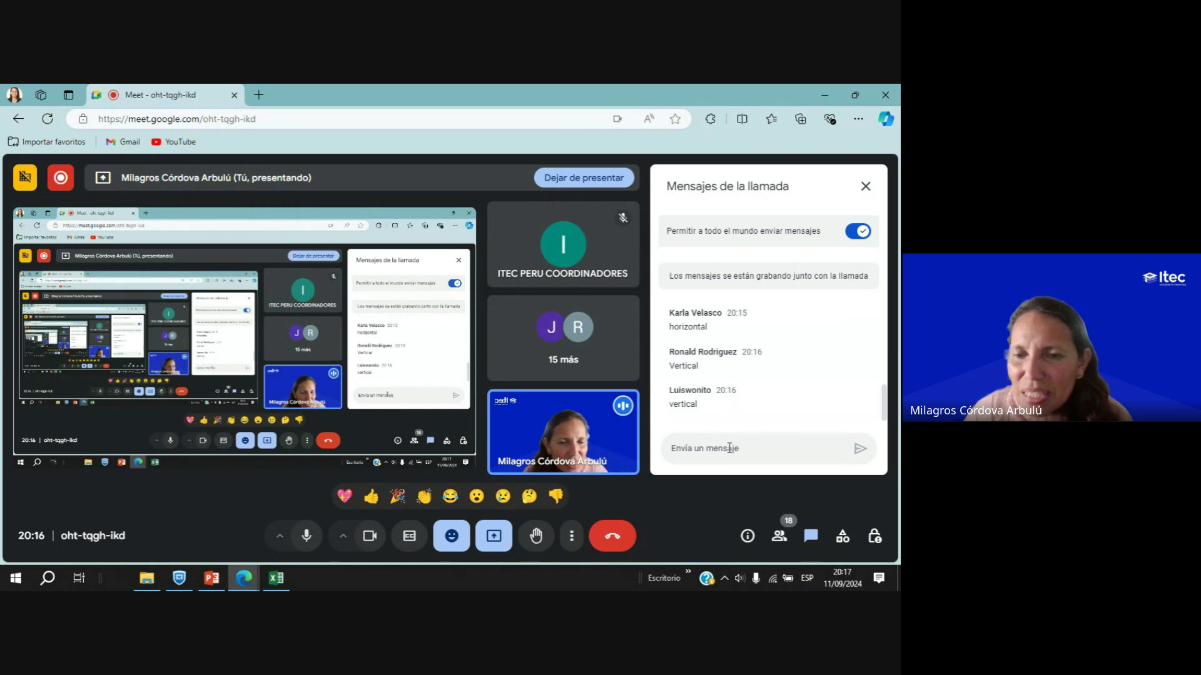
{"action": "left_click", "coordinate": [272, 580]}
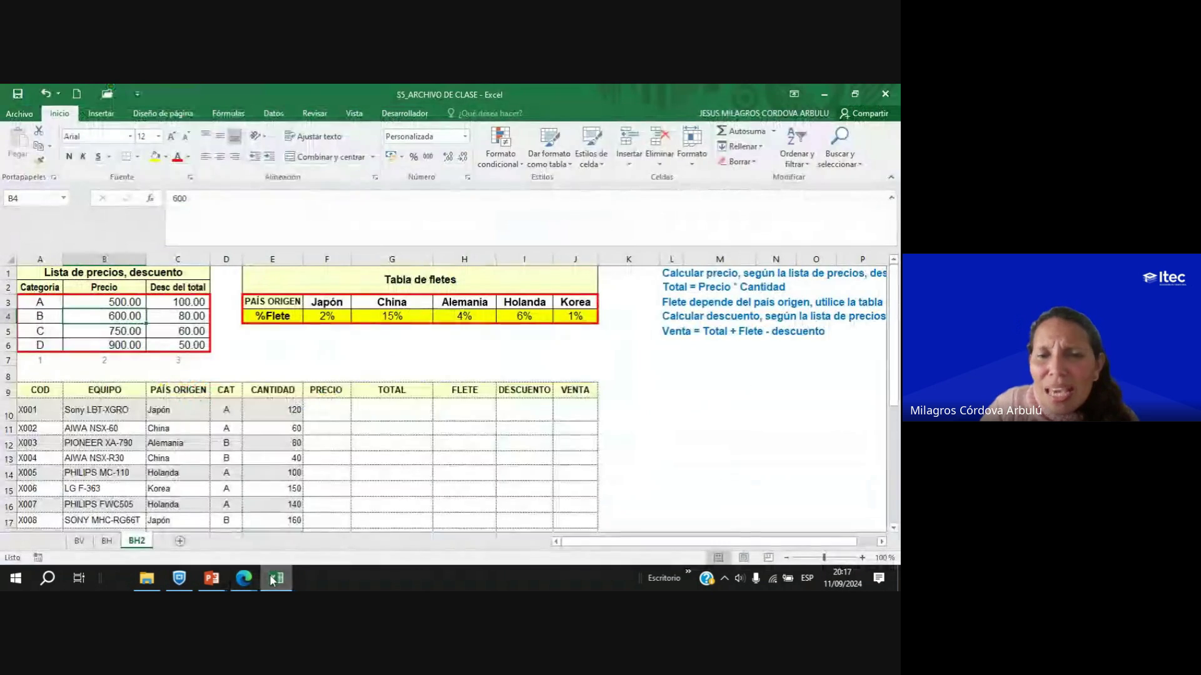
Point out the Precio header, the prices for categories A to D one by one, and column B as a whole.
{"action": "left_click", "coordinate": [99, 288]}
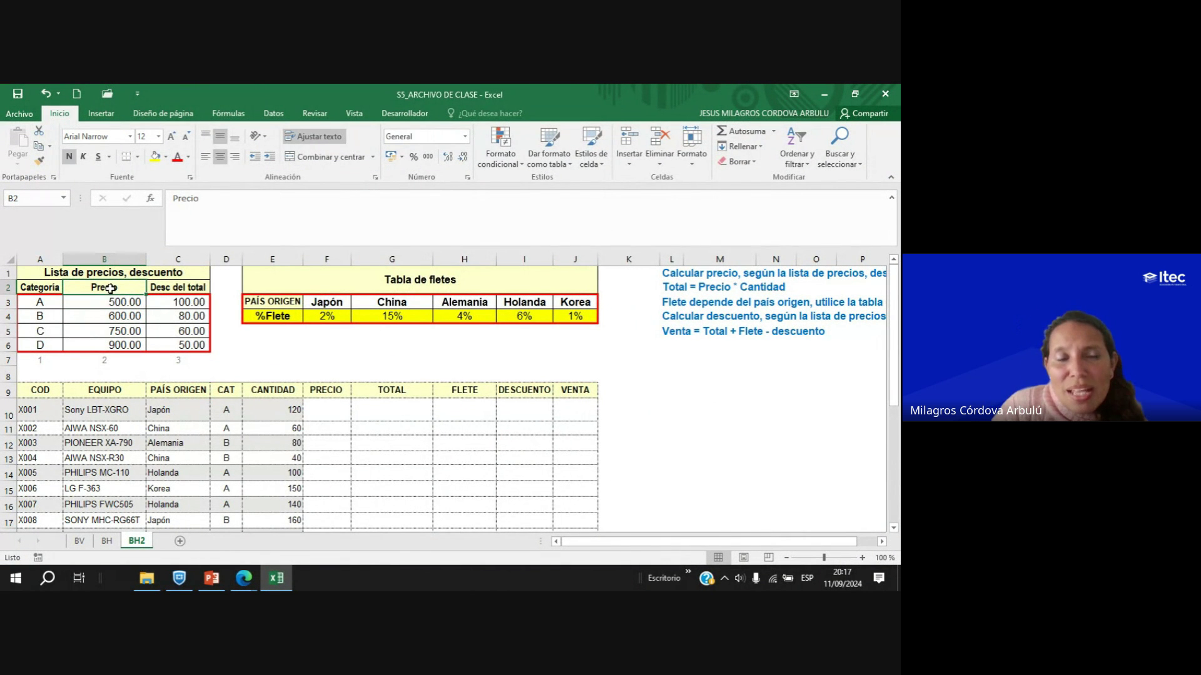
{"action": "left_click", "coordinate": [103, 304]}
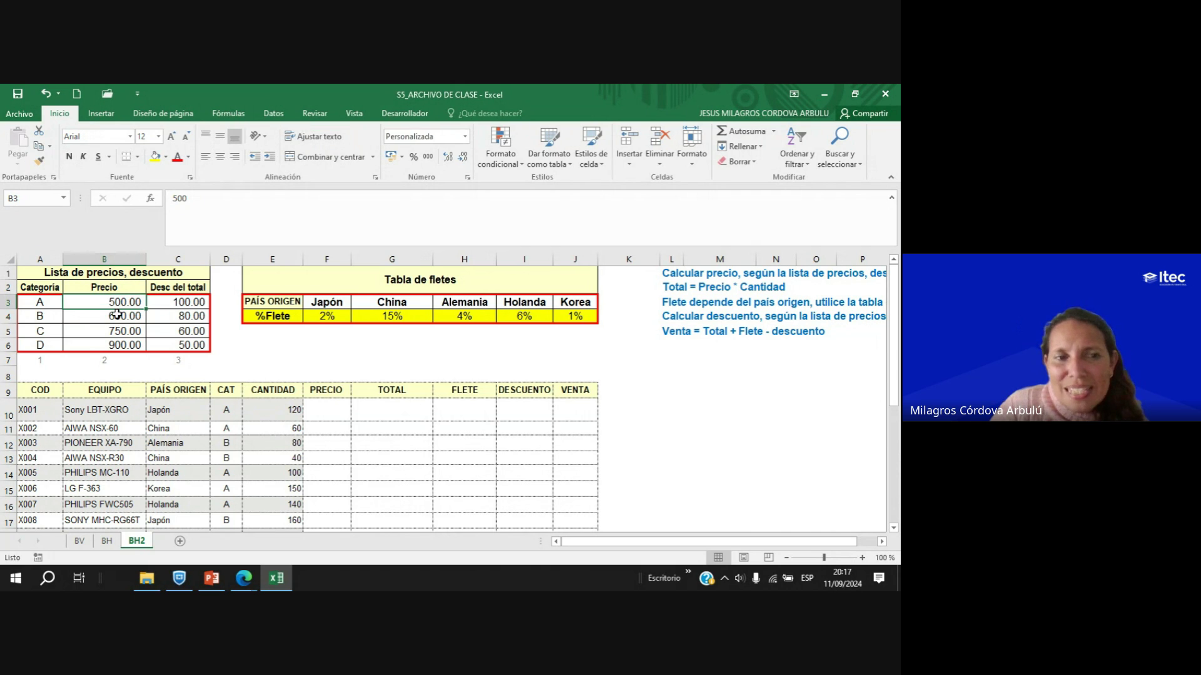
{"action": "left_click", "coordinate": [110, 318]}
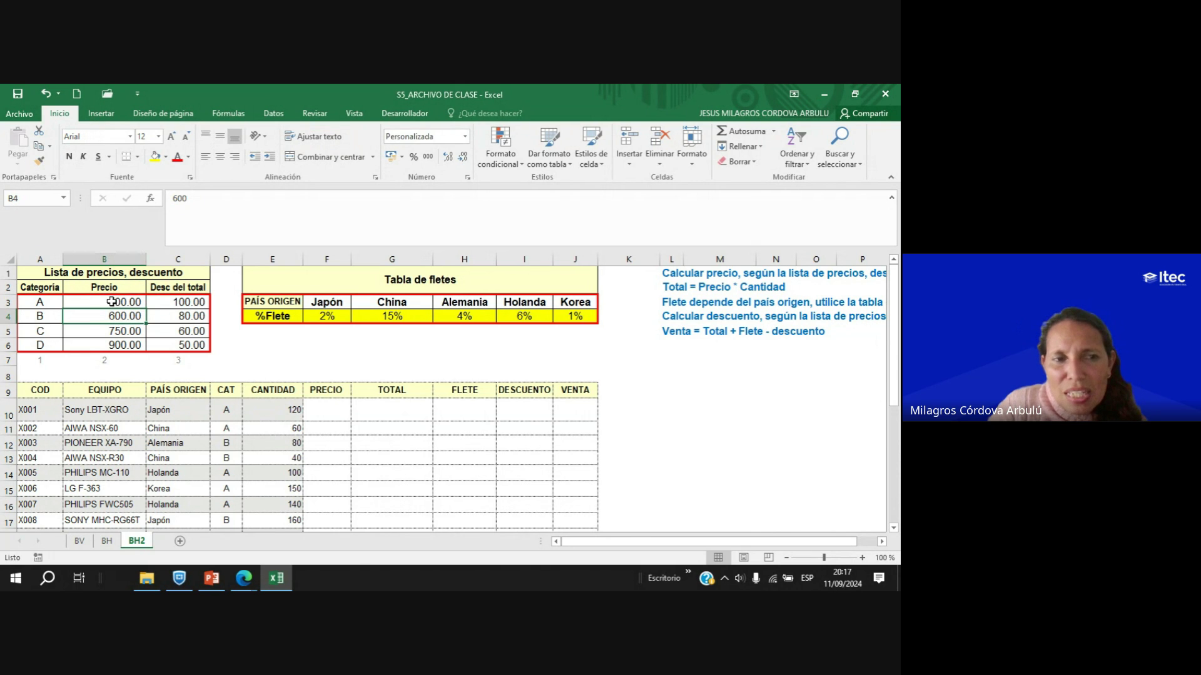
{"action": "left_click", "coordinate": [111, 301]}
{"action": "left_click", "coordinate": [120, 317]}
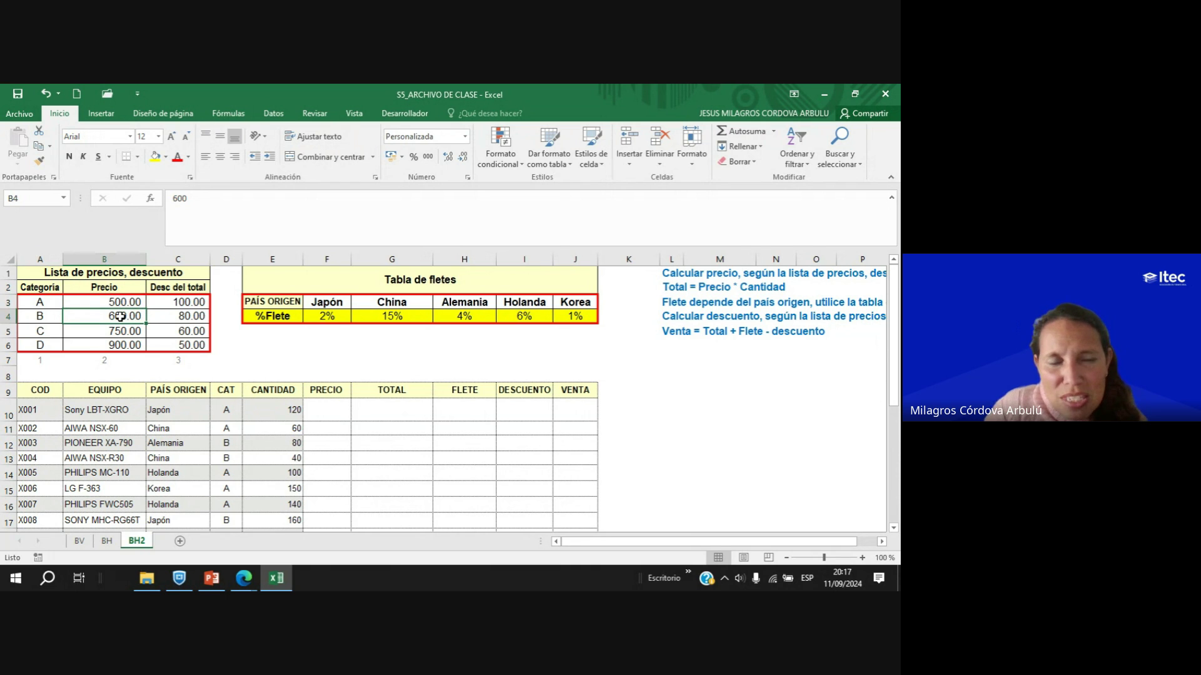
{"action": "left_click", "coordinate": [122, 334]}
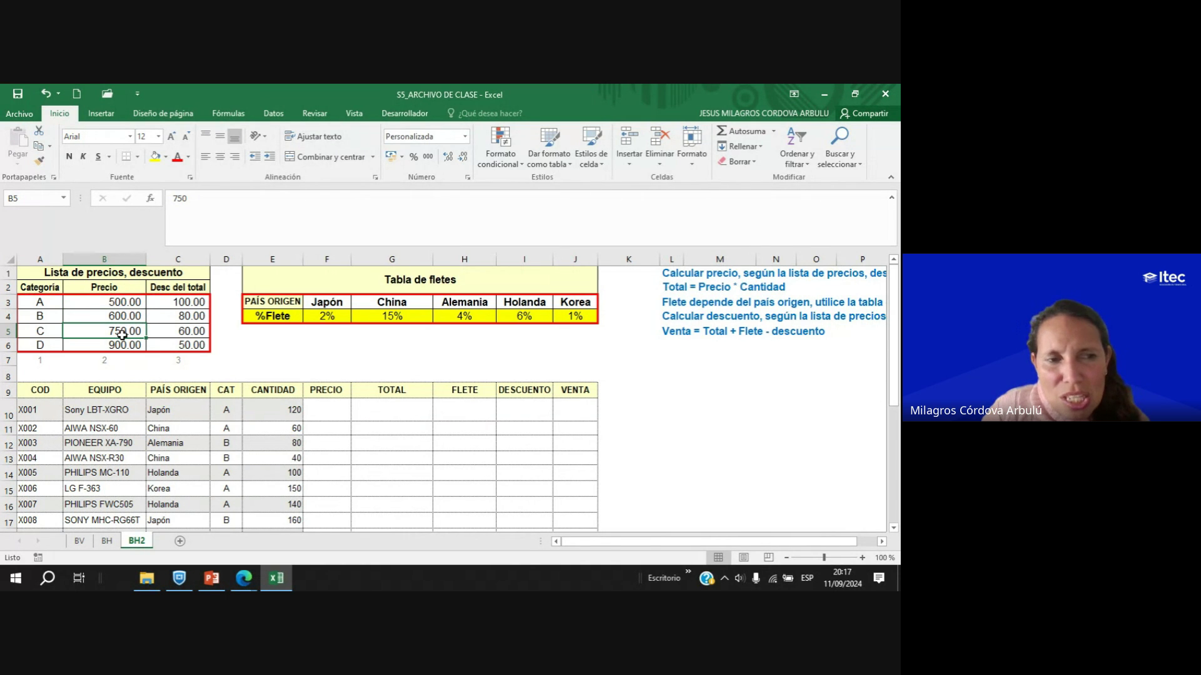
{"action": "left_click", "coordinate": [127, 346]}
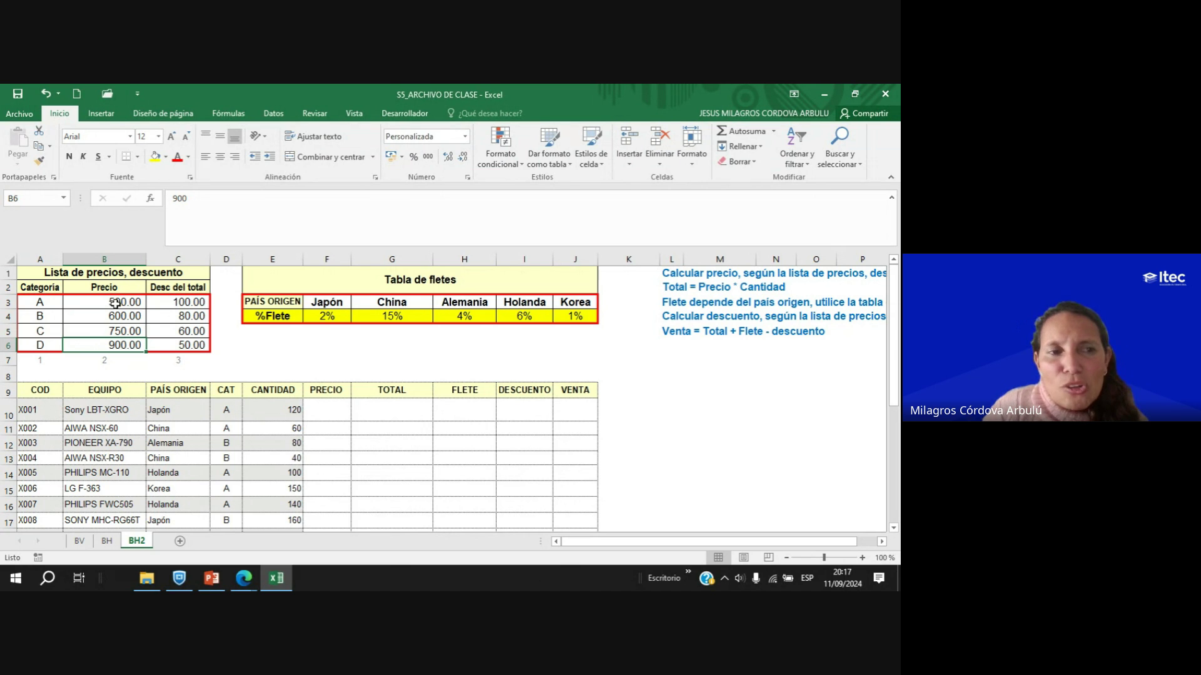
{"action": "left_click", "coordinate": [105, 259]}
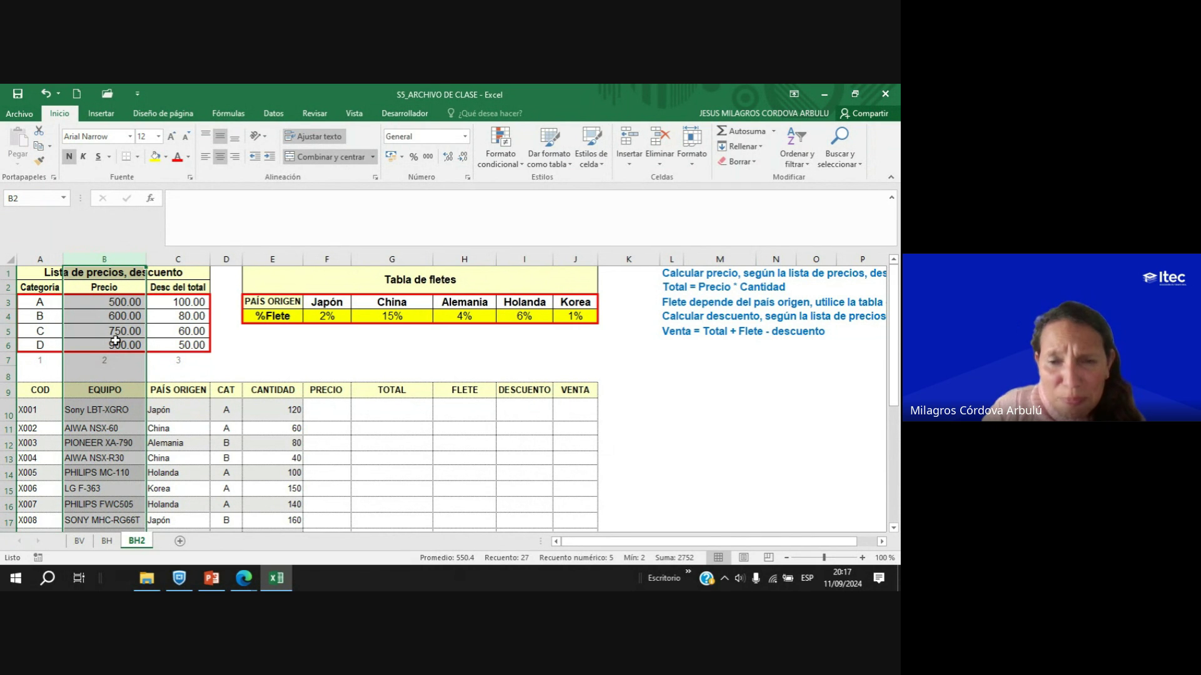
{"action": "left_click", "coordinate": [106, 314]}
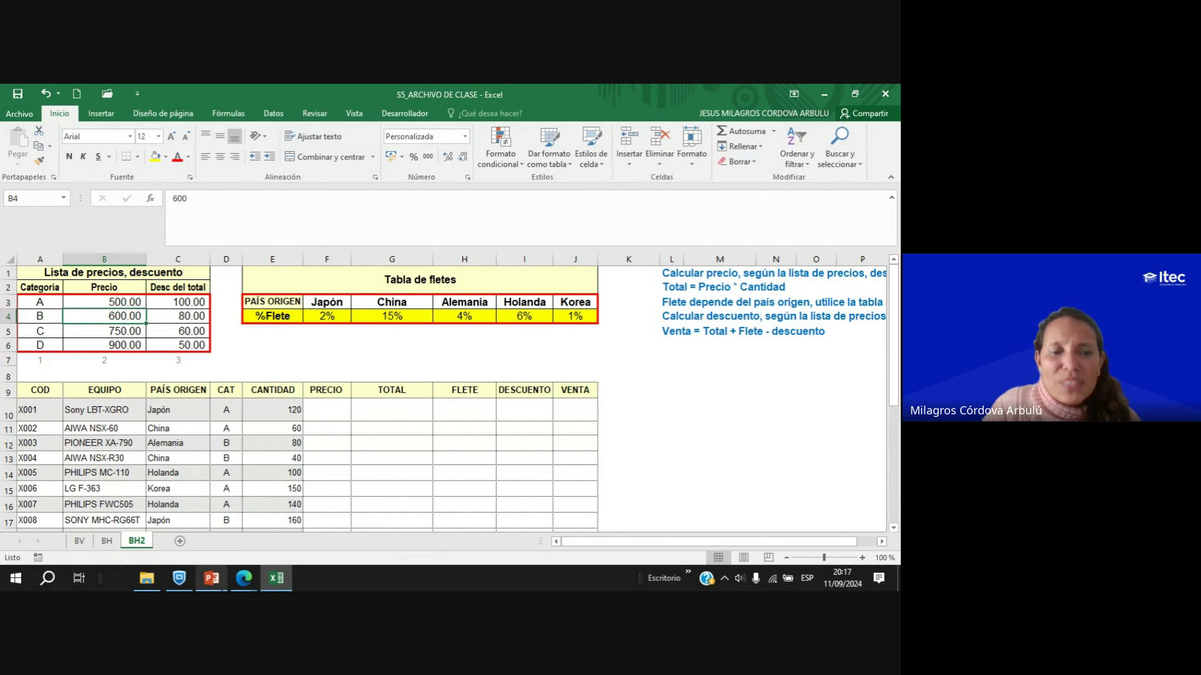
Switch to PowerPoint and start the slide show at the MÓDULO II: MICROSOFT EXCEL slide.
{"action": "left_click", "coordinate": [211, 578]}
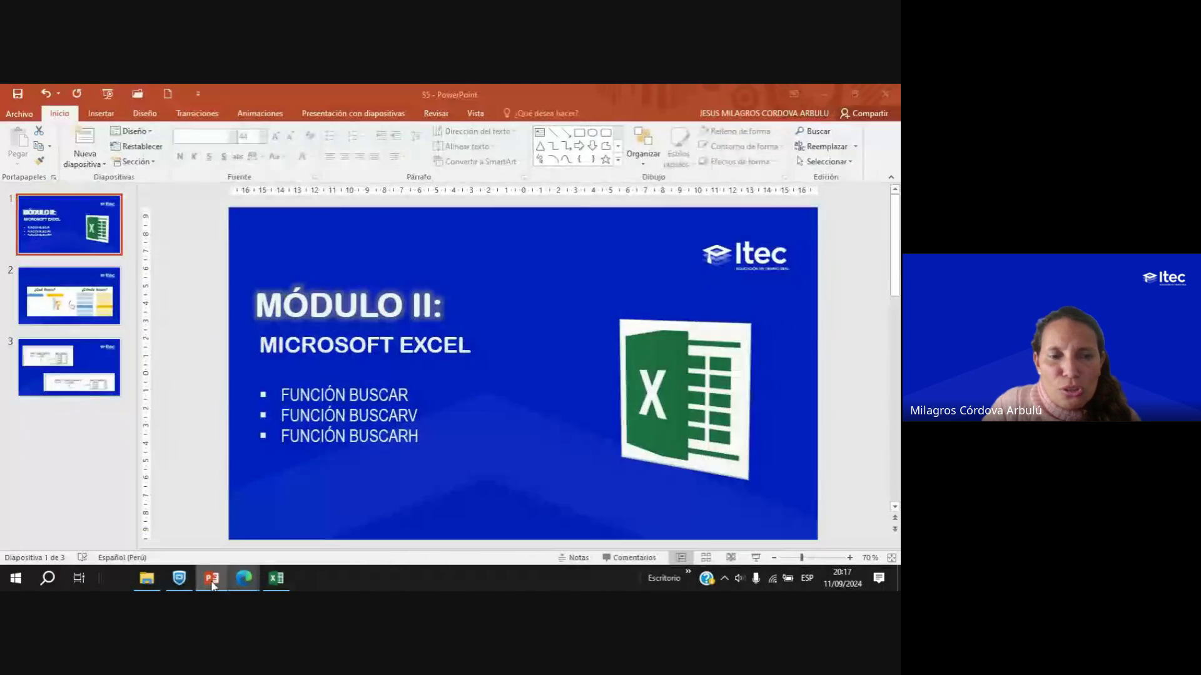
{"action": "left_click", "coordinate": [757, 558]}
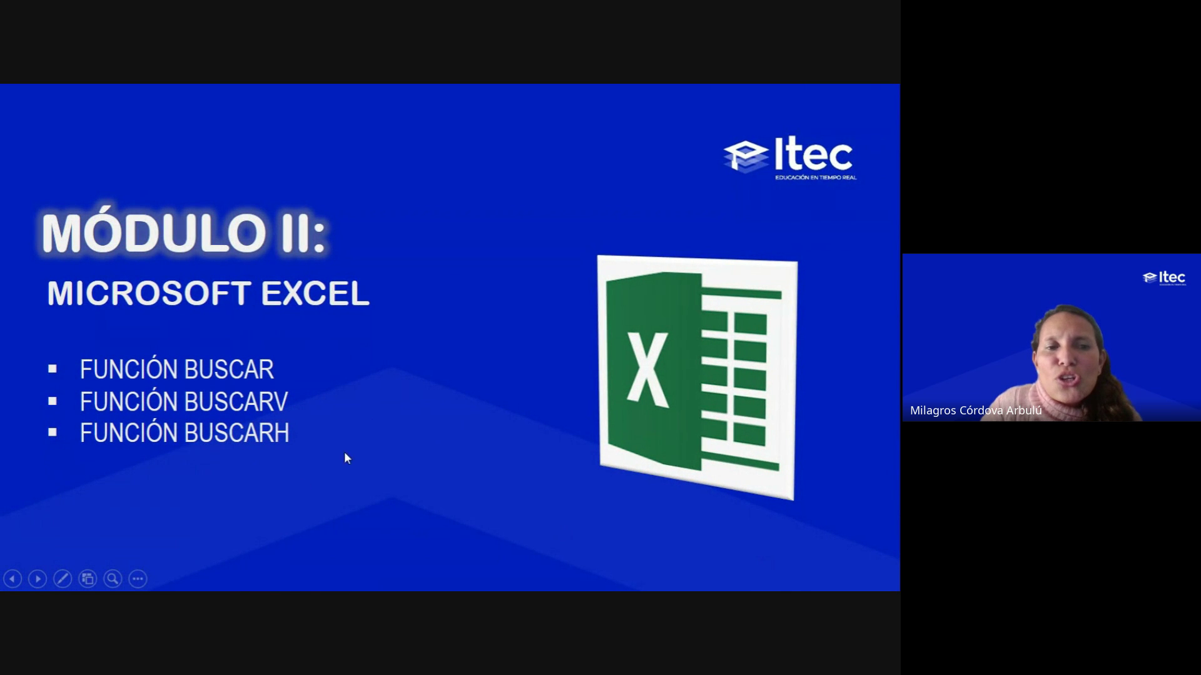
Advance to the slide with the two Ventas–Comisión examples and ink dark blue arrows over Nombre and Ventas plus a question mark under Comisión.
{"action": "left_click", "coordinate": [289, 393]}
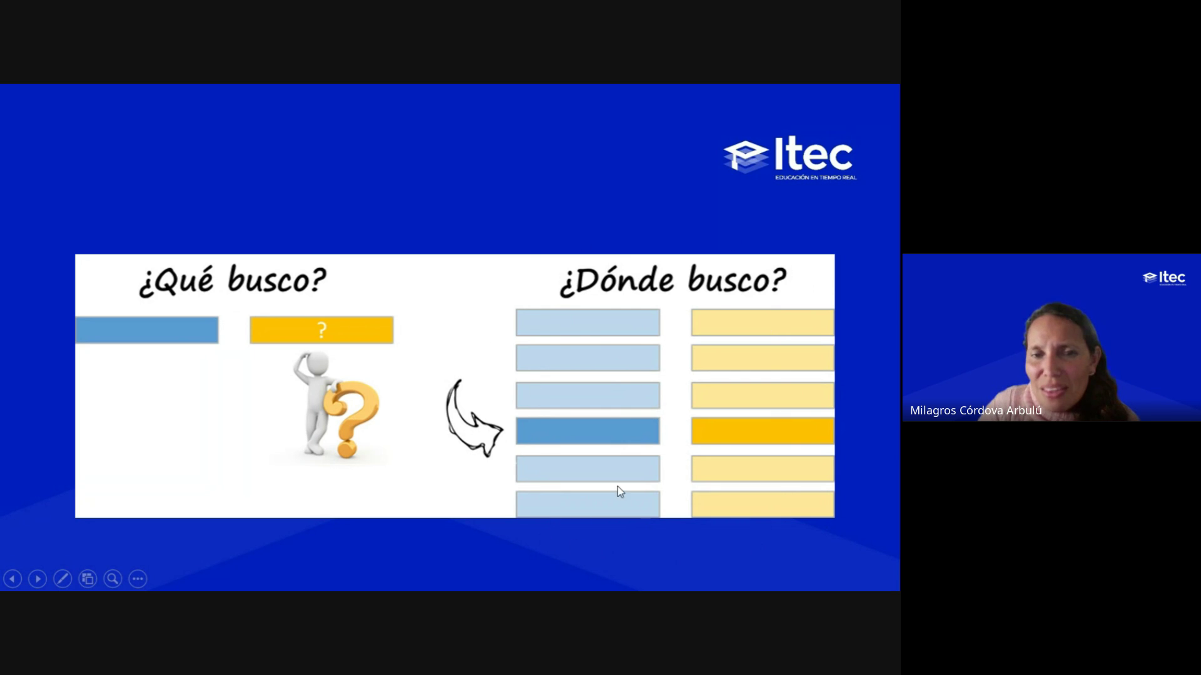
{"action": "left_click", "coordinate": [701, 378]}
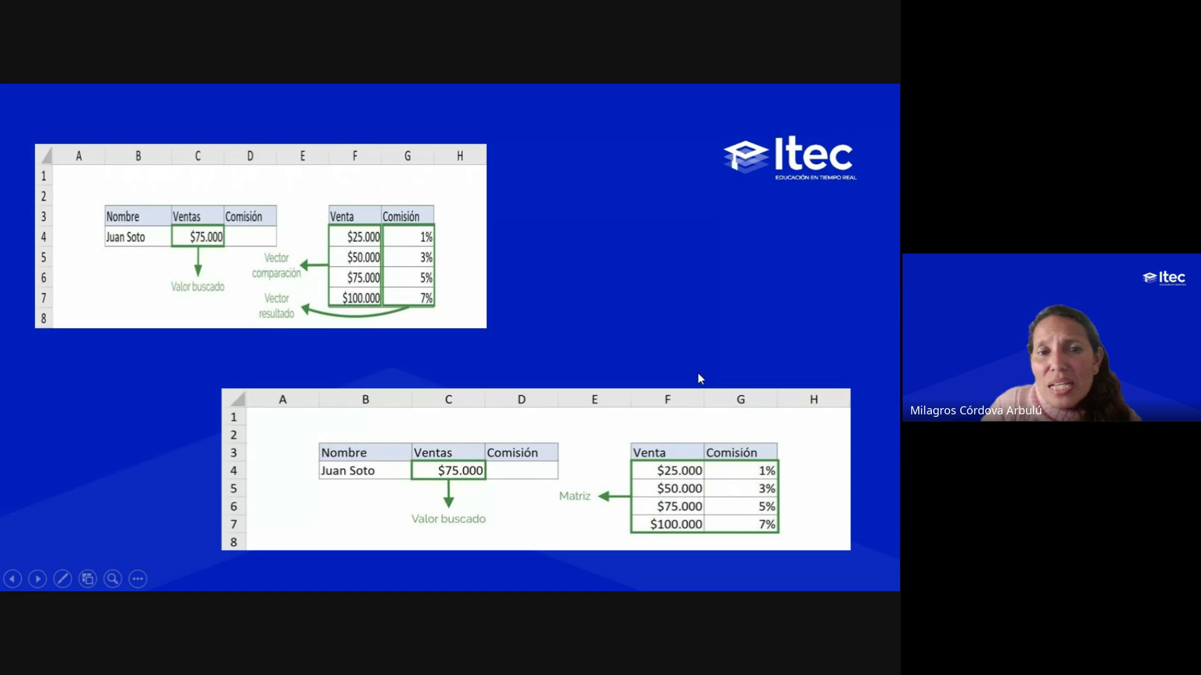
{"action": "left_click", "coordinate": [62, 579]}
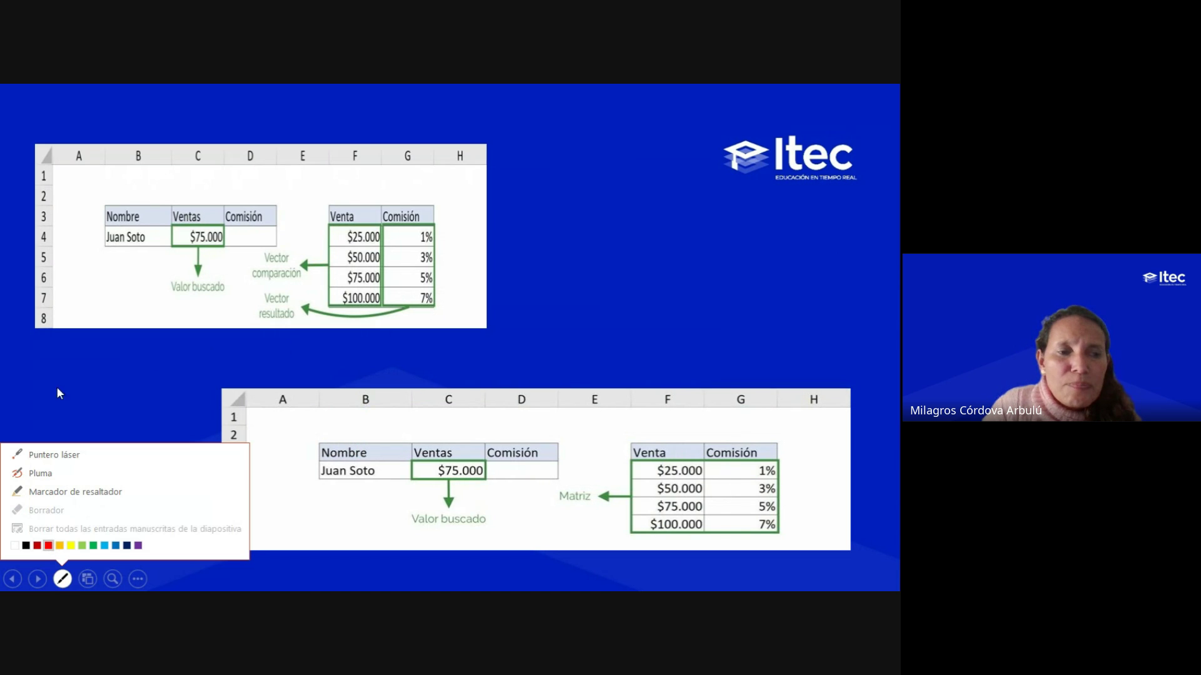
{"action": "left_click", "coordinate": [116, 546]}
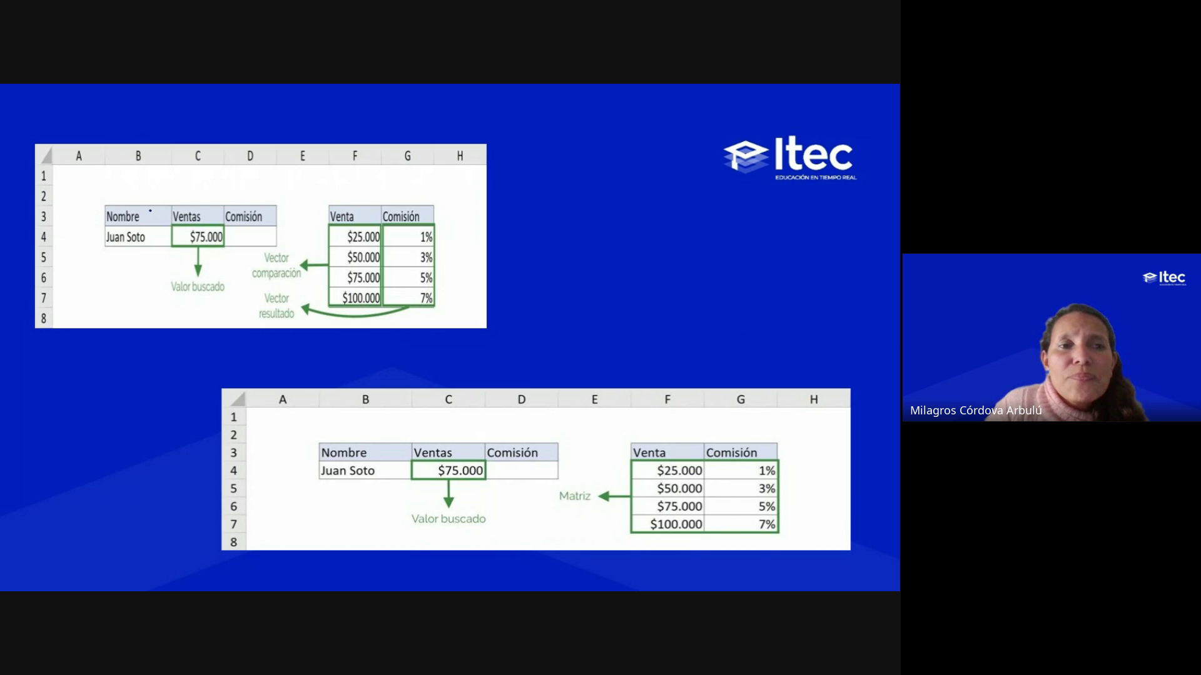
{"action": "left_click_drag", "start_coordinate": [134, 176], "coordinate": [142, 199]}
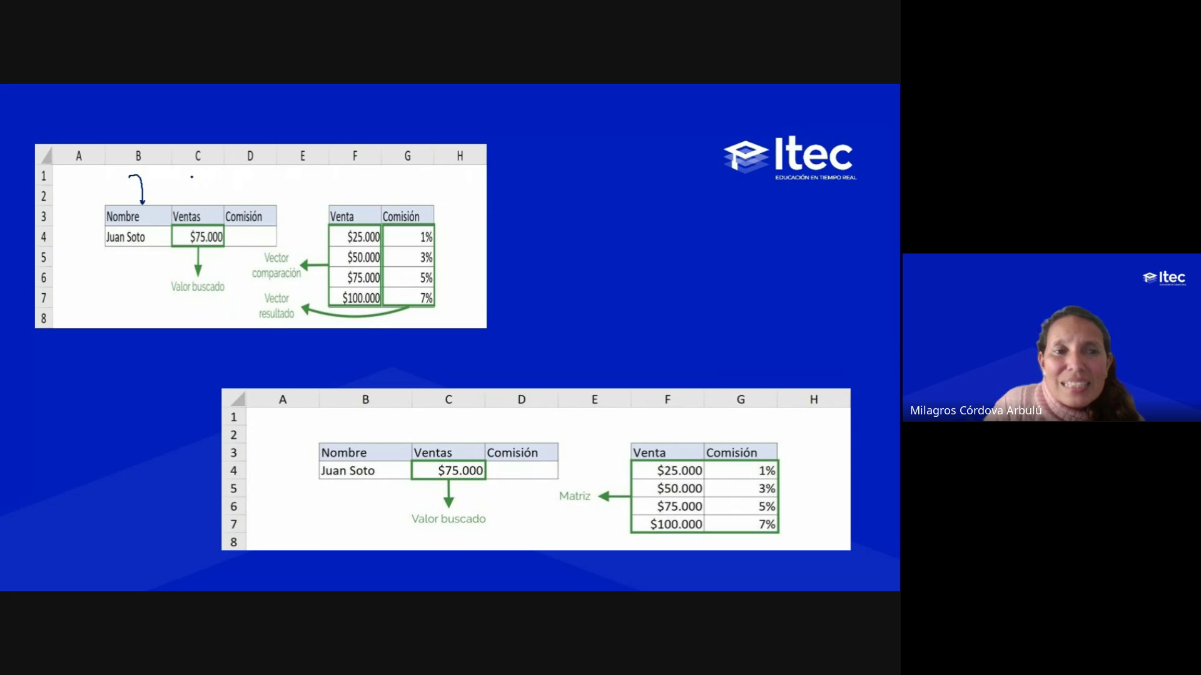
{"action": "left_click_drag", "start_coordinate": [189, 172], "coordinate": [210, 194]}
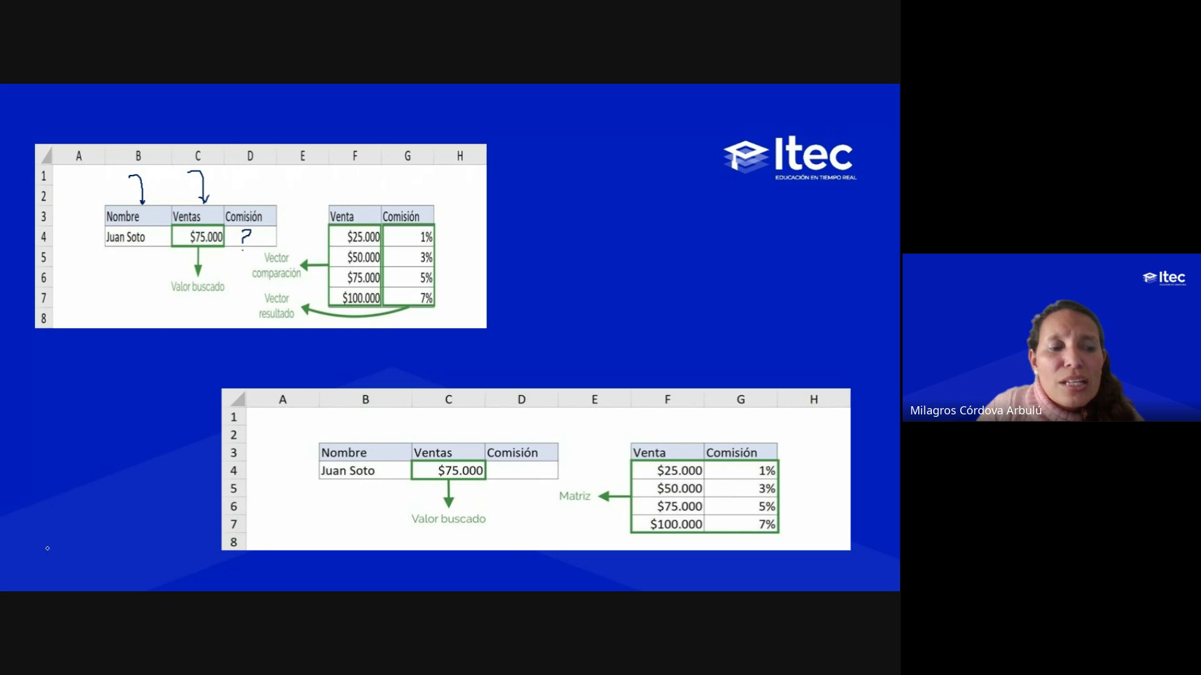
Change the pen colour to red and draw arrows pointing down at the Venta and Comisión headers of the upper lookup table.
{"action": "left_click", "coordinate": [62, 578]}
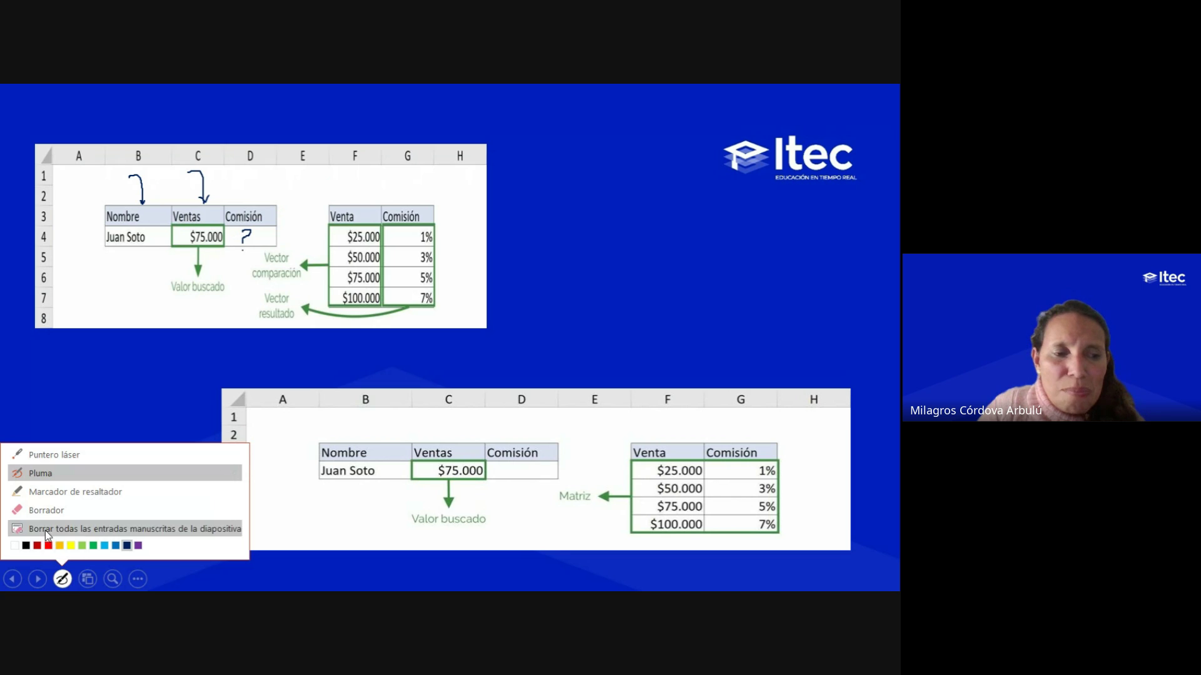
{"action": "left_click", "coordinate": [48, 545]}
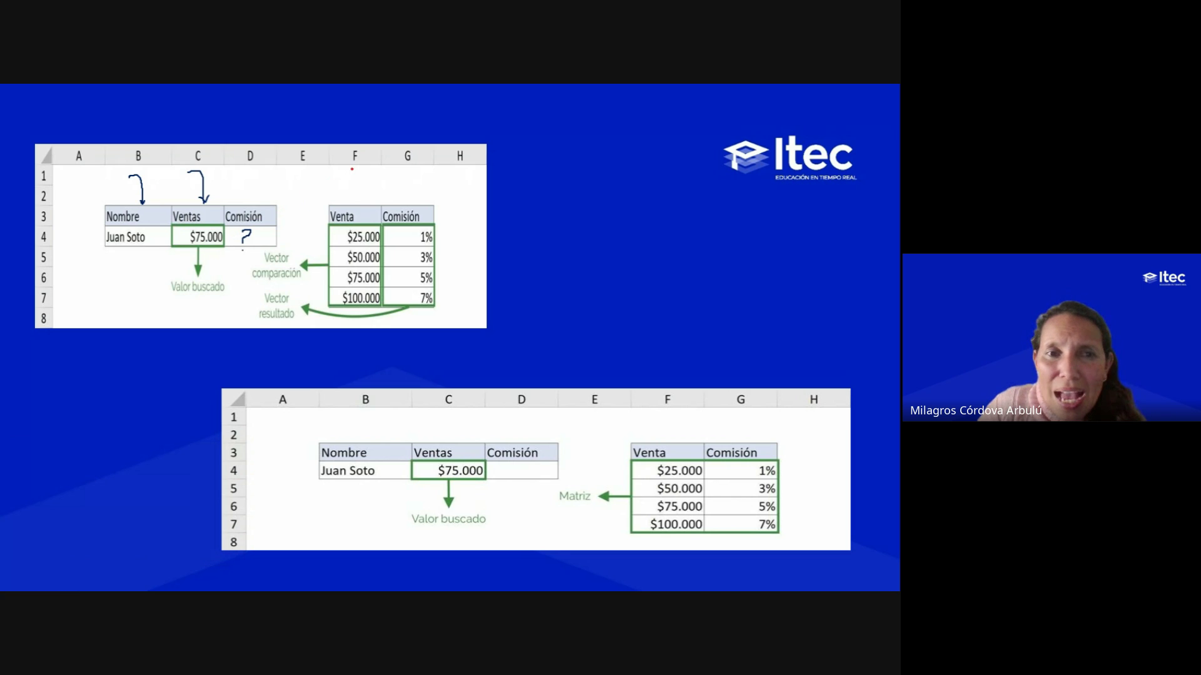
{"action": "mouse_move", "coordinate": [352, 168]}
{"action": "left_mouse_down"}
{"action": "mouse_move", "coordinate": [354, 202]}
{"action": "mouse_move", "coordinate": [412, 182]}
{"action": "mouse_move", "coordinate": [412, 208]}
{"action": "left_mouse_up"}
{"action": "left_click_drag", "start_coordinate": [413, 208], "coordinate": [422, 196]}
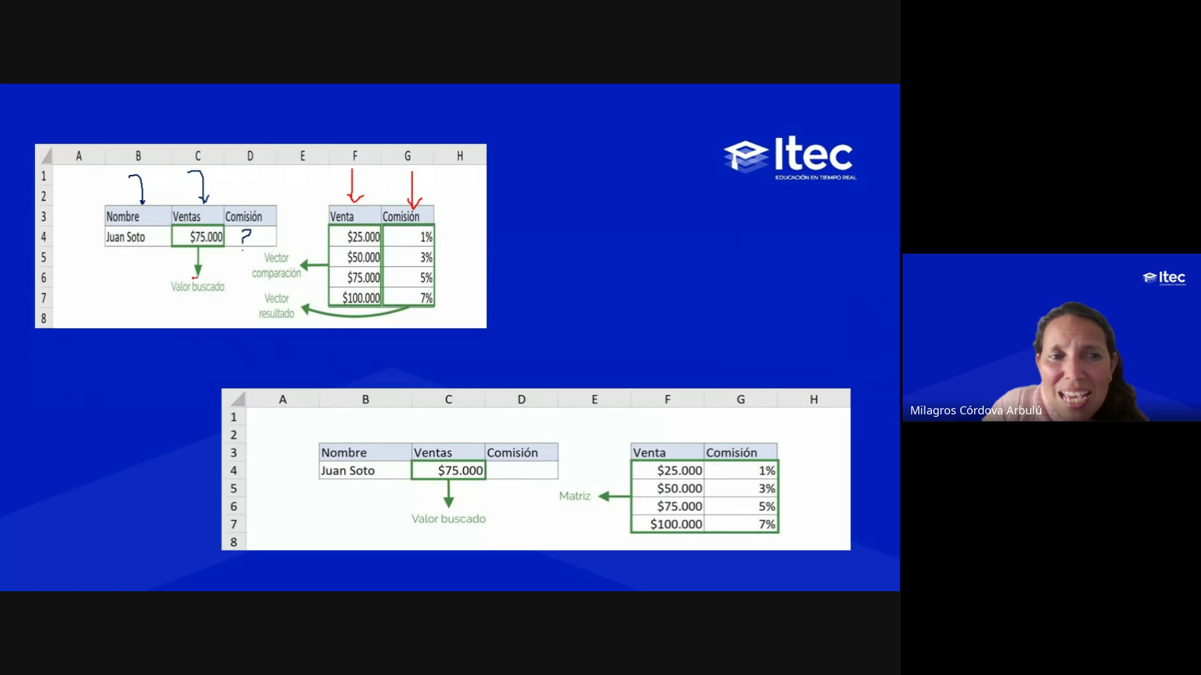
In red ink, circle Valor buscado, link it to the Venta column, box the $75.000 row and its 5%, and strike a line across C4.
{"action": "mouse_move", "coordinate": [195, 277]}
{"action": "left_mouse_down"}
{"action": "mouse_move", "coordinate": [161, 287]}
{"action": "mouse_move", "coordinate": [203, 300]}
{"action": "mouse_move", "coordinate": [235, 285]}
{"action": "mouse_move", "coordinate": [197, 275]}
{"action": "left_mouse_up"}
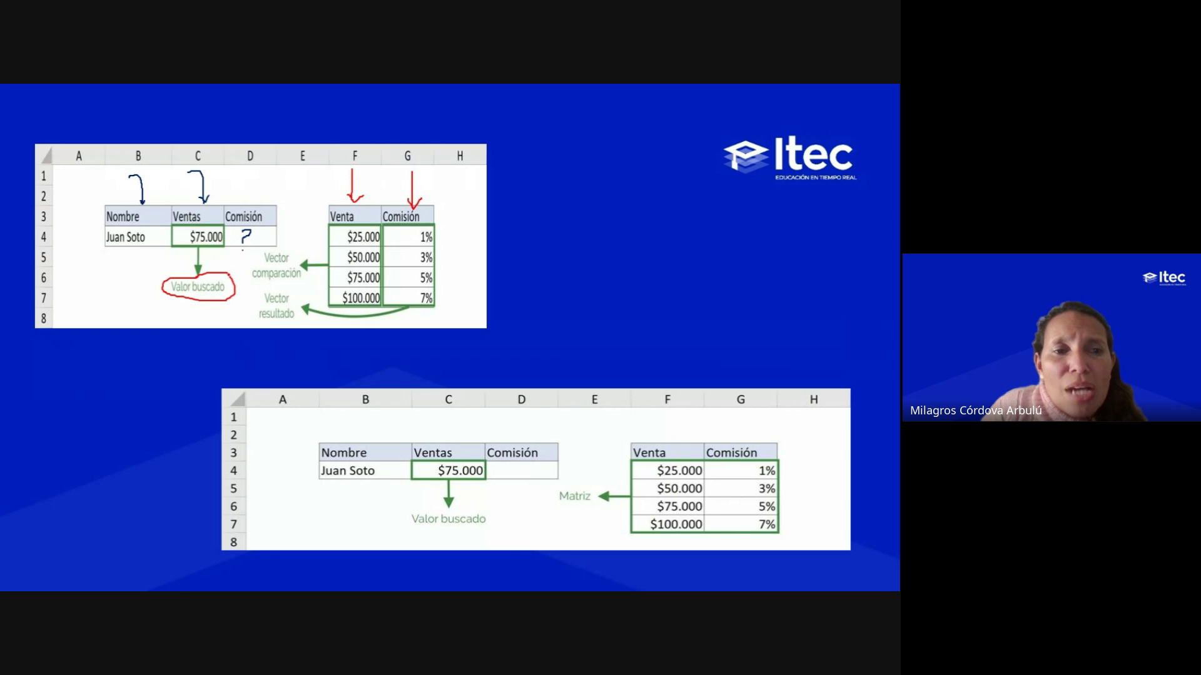
{"action": "mouse_move", "coordinate": [230, 275]}
{"action": "left_mouse_down"}
{"action": "mouse_move", "coordinate": [243, 245]}
{"action": "mouse_move", "coordinate": [295, 224]}
{"action": "mouse_move", "coordinate": [333, 253]}
{"action": "left_mouse_up"}
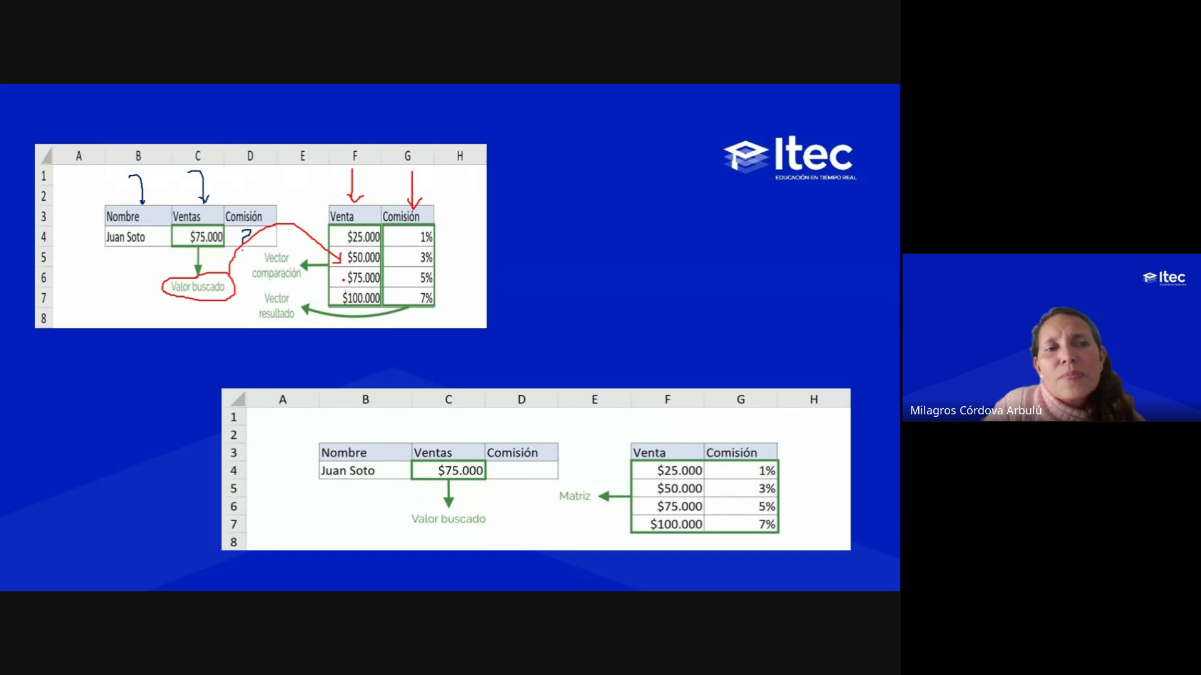
{"action": "mouse_move", "coordinate": [336, 269]}
{"action": "left_mouse_down"}
{"action": "mouse_move", "coordinate": [448, 266]}
{"action": "mouse_move", "coordinate": [446, 283]}
{"action": "mouse_move", "coordinate": [404, 287]}
{"action": "mouse_move", "coordinate": [340, 288]}
{"action": "mouse_move", "coordinate": [337, 270]}
{"action": "left_mouse_up"}
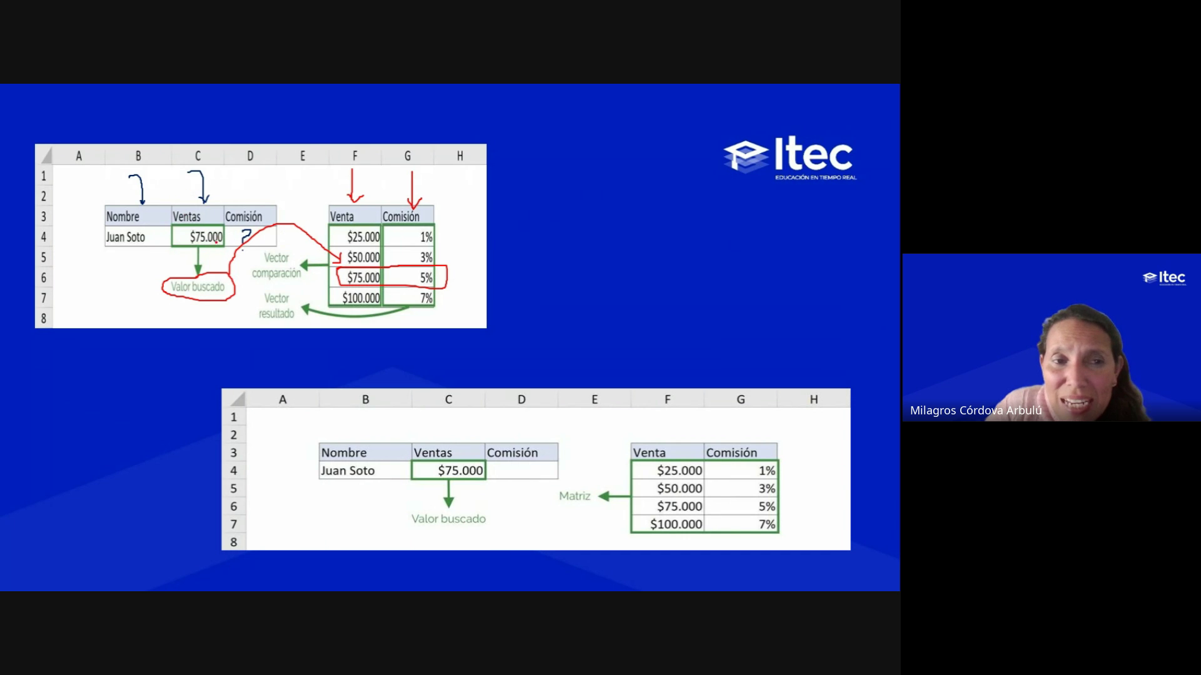
{"action": "left_click_drag", "start_coordinate": [195, 236], "coordinate": [218, 232]}
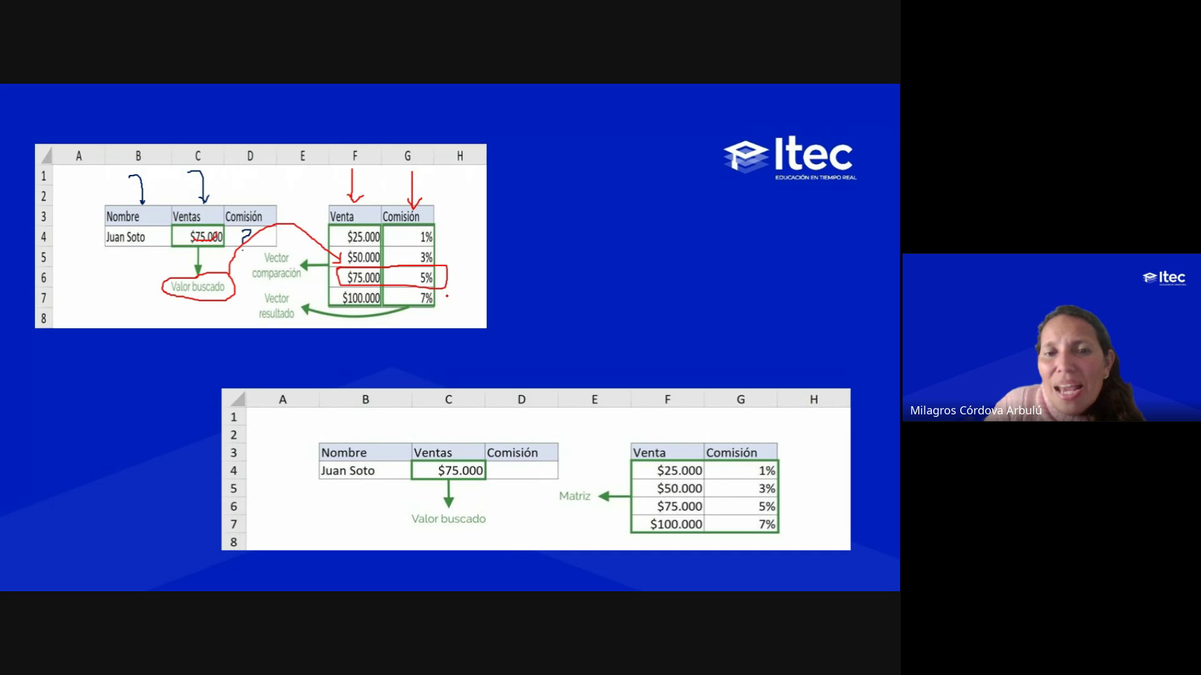
{"action": "mouse_move", "coordinate": [419, 269]}
{"action": "left_mouse_down"}
{"action": "mouse_move", "coordinate": [427, 290]}
{"action": "mouse_move", "coordinate": [443, 280]}
{"action": "mouse_move", "coordinate": [435, 267]}
{"action": "left_mouse_up"}
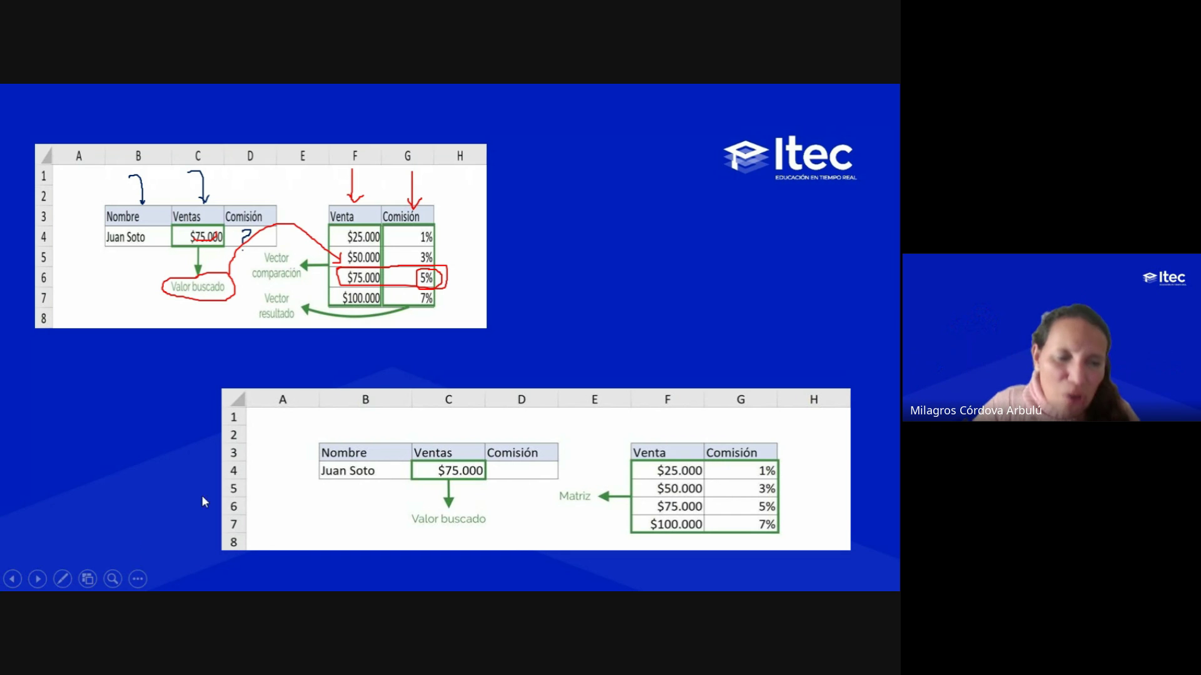
End the slide show without keeping the ink, switch to Excel and open the BV sheet.
{"action": "key", "text": "Escape"}
{"action": "left_click", "coordinate": [446, 367]}
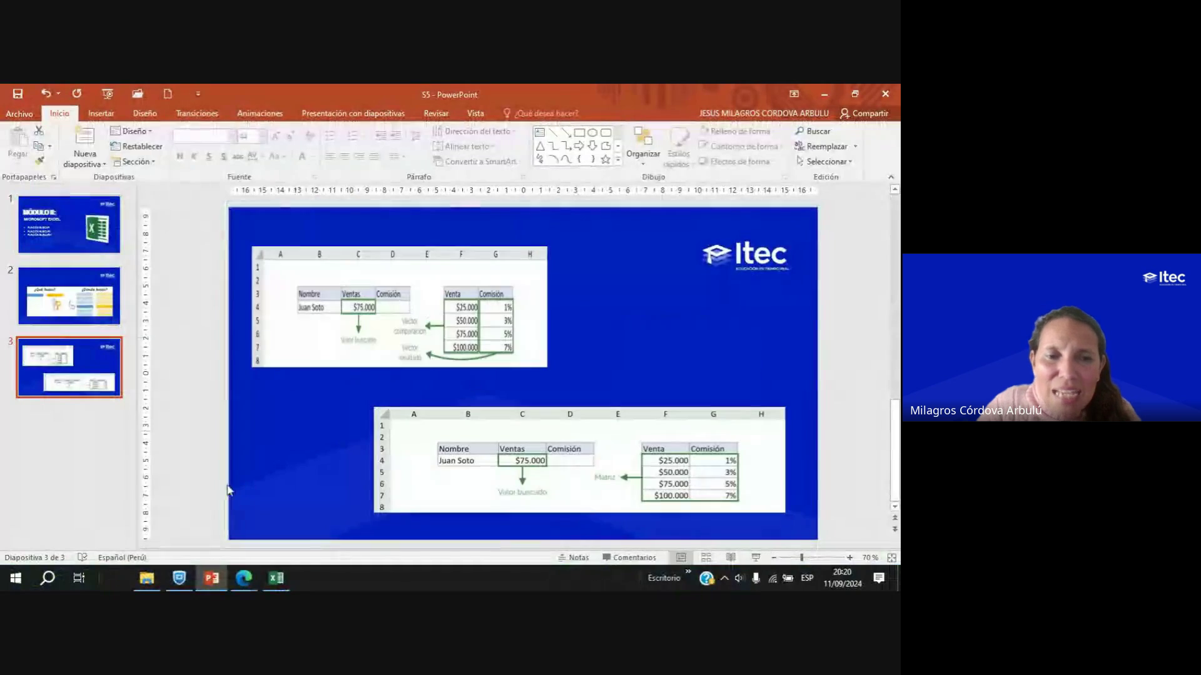
{"action": "left_click", "coordinate": [282, 580]}
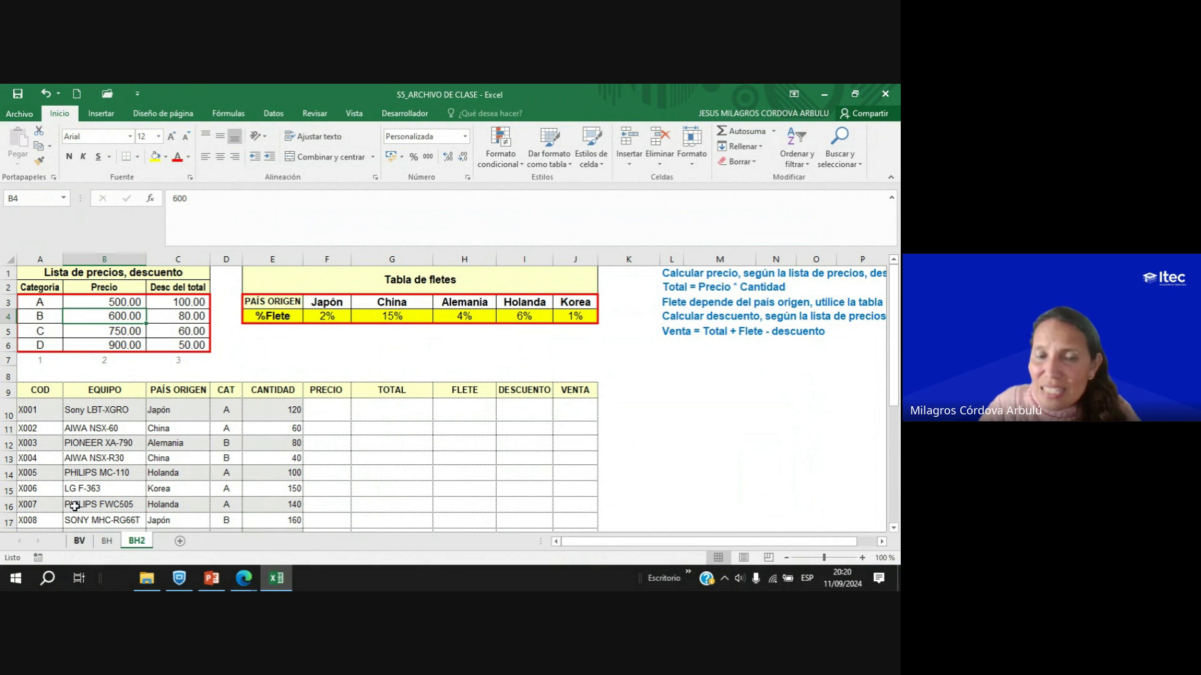
{"action": "left_click", "coordinate": [80, 542]}
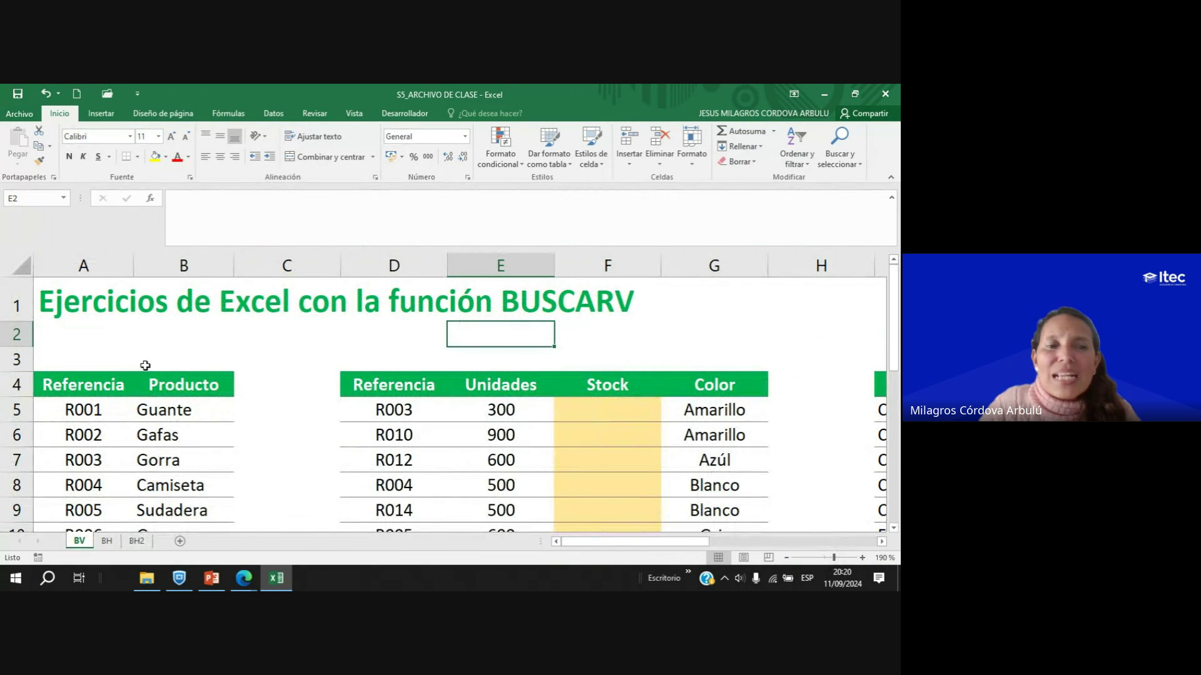
Collapse the ribbon and zoom the BV sheet out to 140% so more of its tables fit on screen.
{"action": "right_click", "coordinate": [192, 116]}
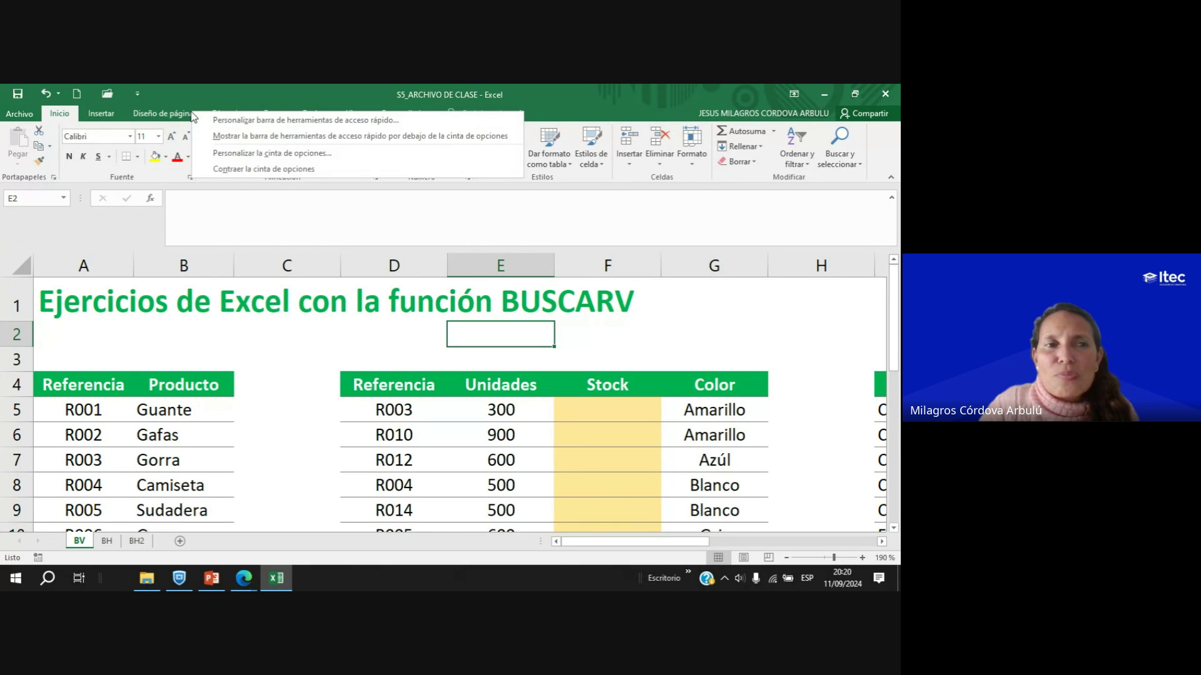
{"action": "left_click", "coordinate": [222, 166]}
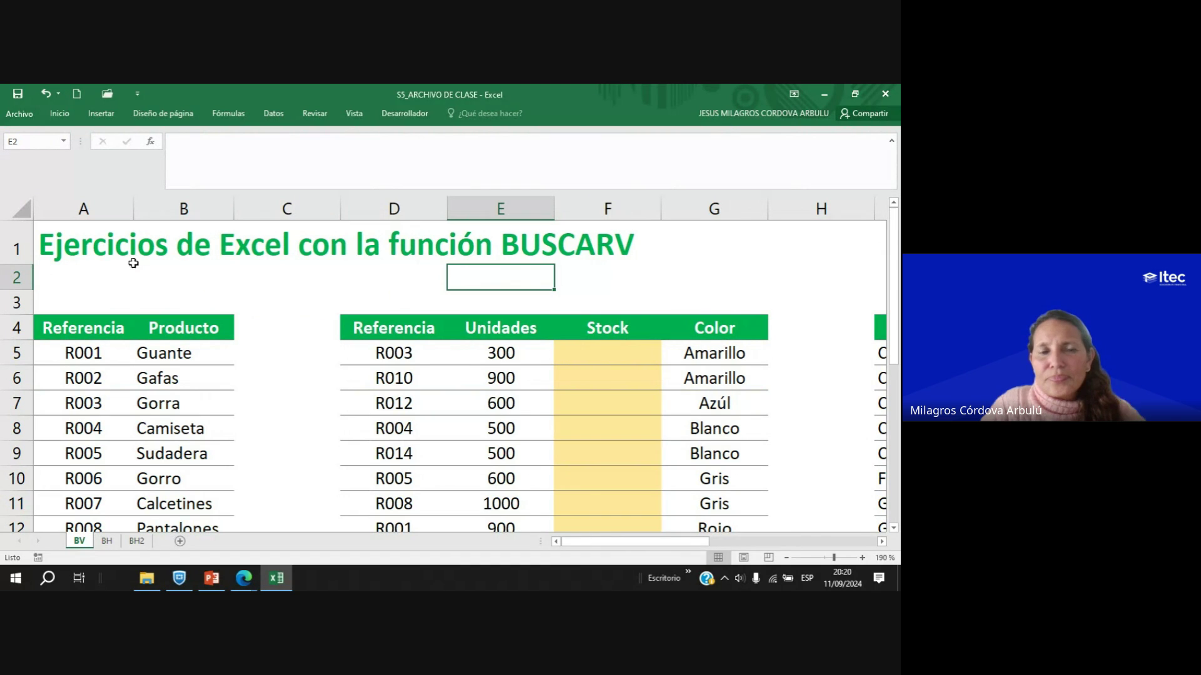
{"action": "left_click", "coordinate": [351, 361]}
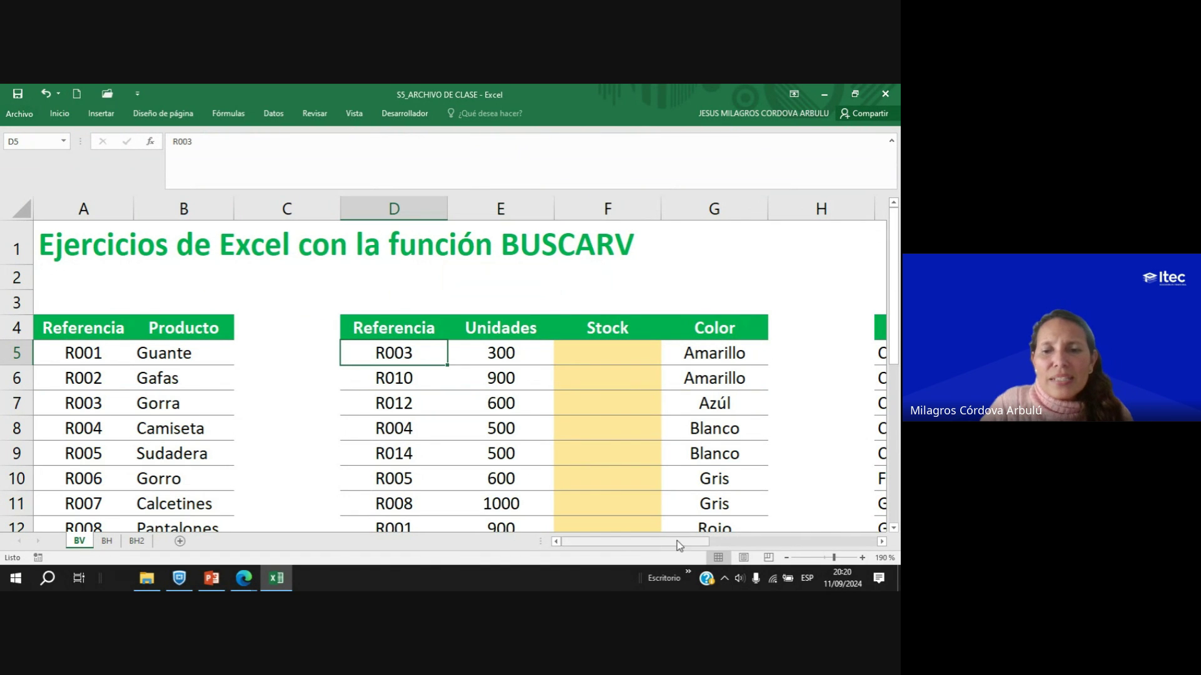
{"action": "left_click", "coordinate": [786, 558]}
{"action": "left_click", "coordinate": [786, 558]}
{"action": "left_click", "coordinate": [786, 557]}
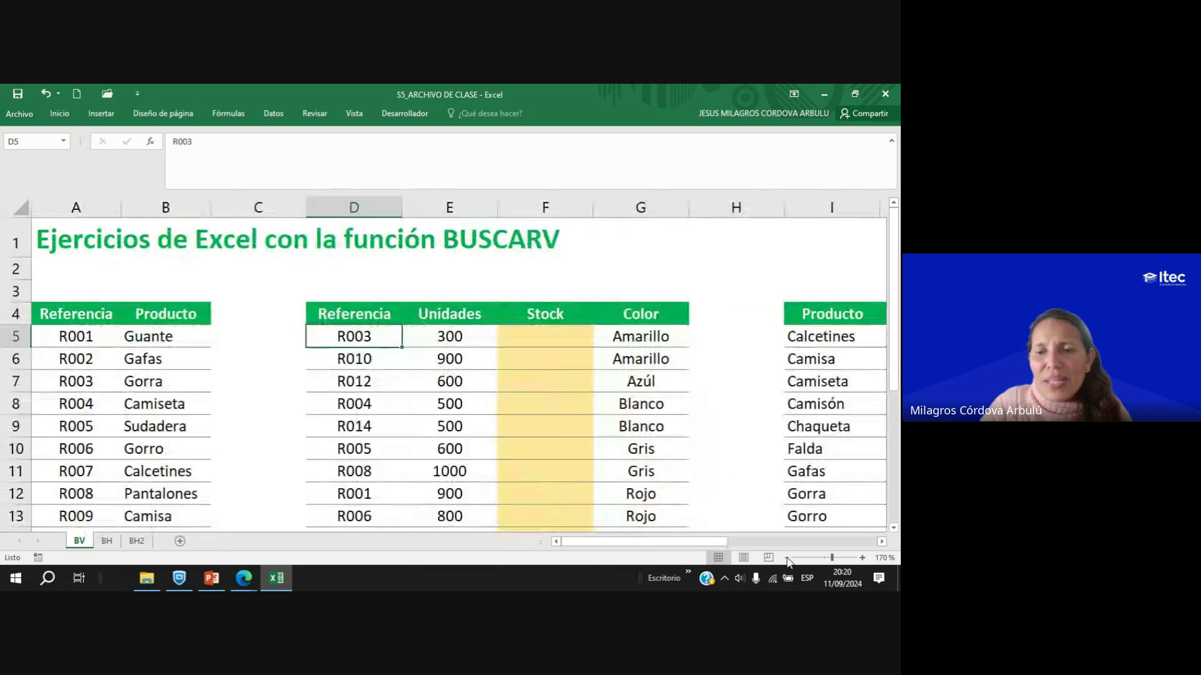
{"action": "left_click", "coordinate": [786, 558]}
{"action": "left_click", "coordinate": [786, 558]}
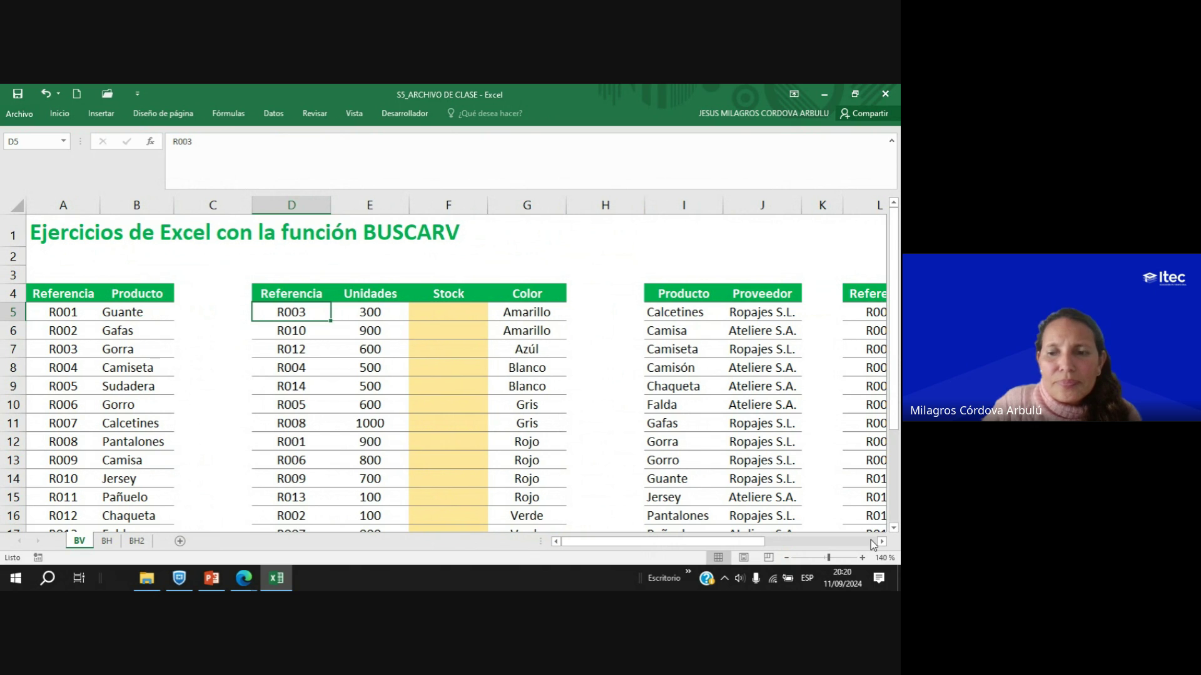
Merge and center A3:B3 above the Referencia–Producto table and enter the title TABLA 01.
{"action": "left_click_drag", "start_coordinate": [55, 272], "coordinate": [140, 273]}
{"action": "left_click", "coordinate": [69, 115]}
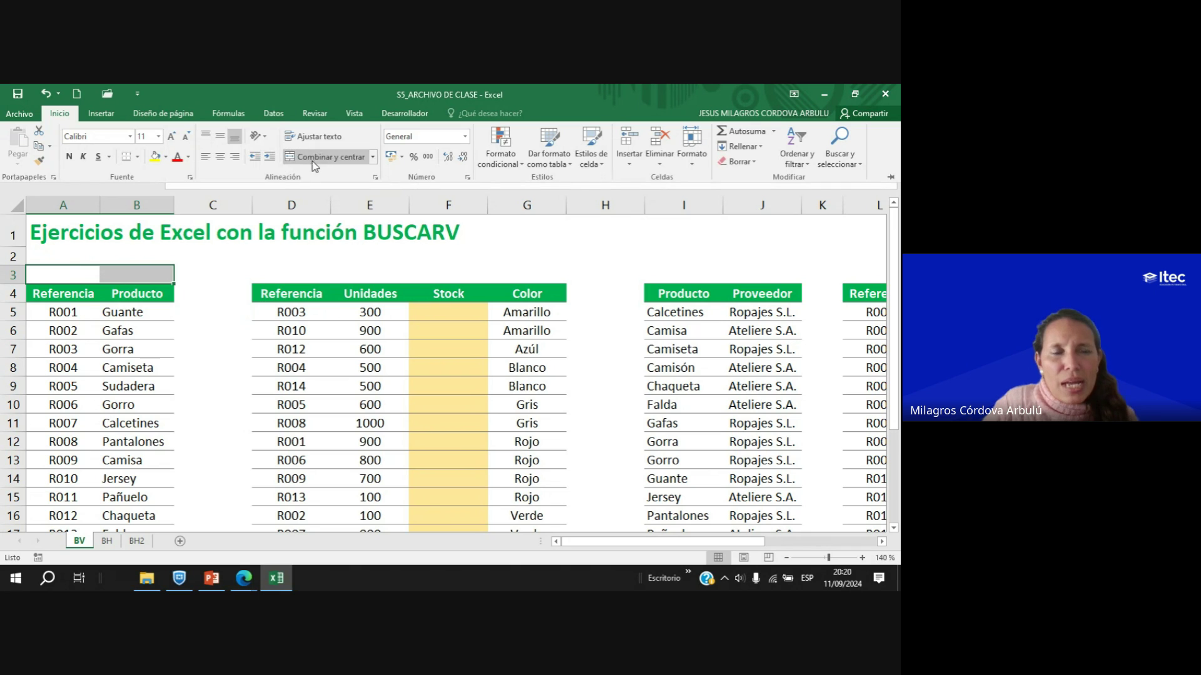
{"action": "left_click", "coordinate": [289, 158]}
{"action": "type", "text": "T"}
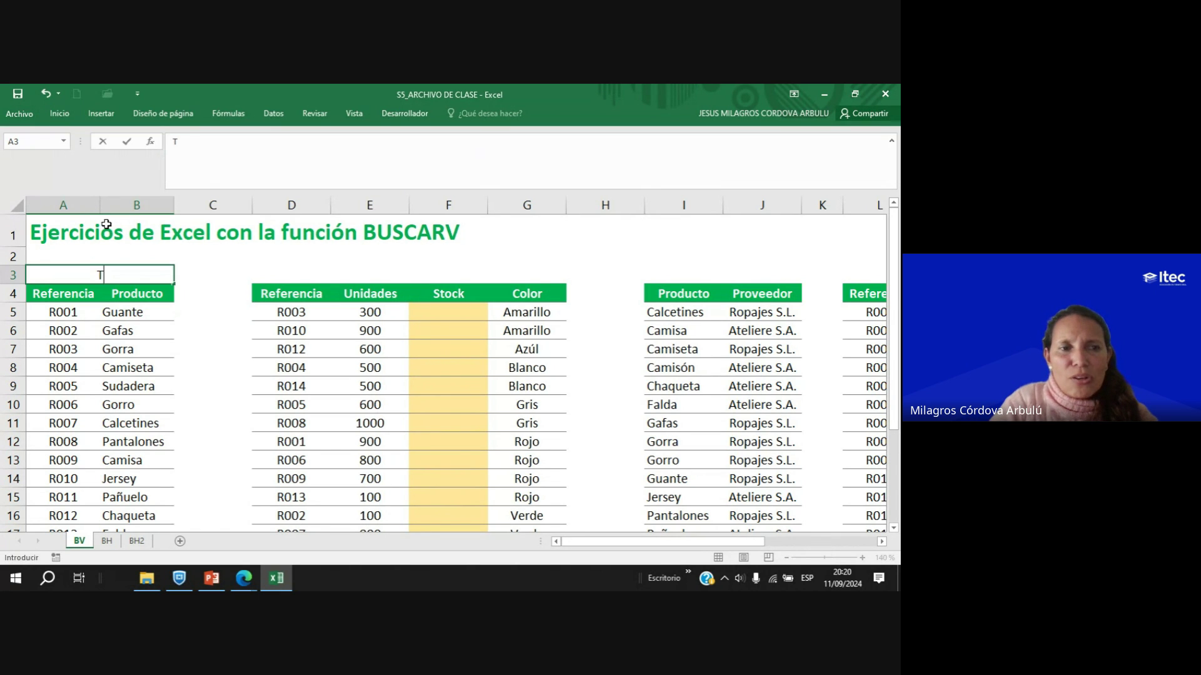
{"action": "type", "text": "ABLA 01"}
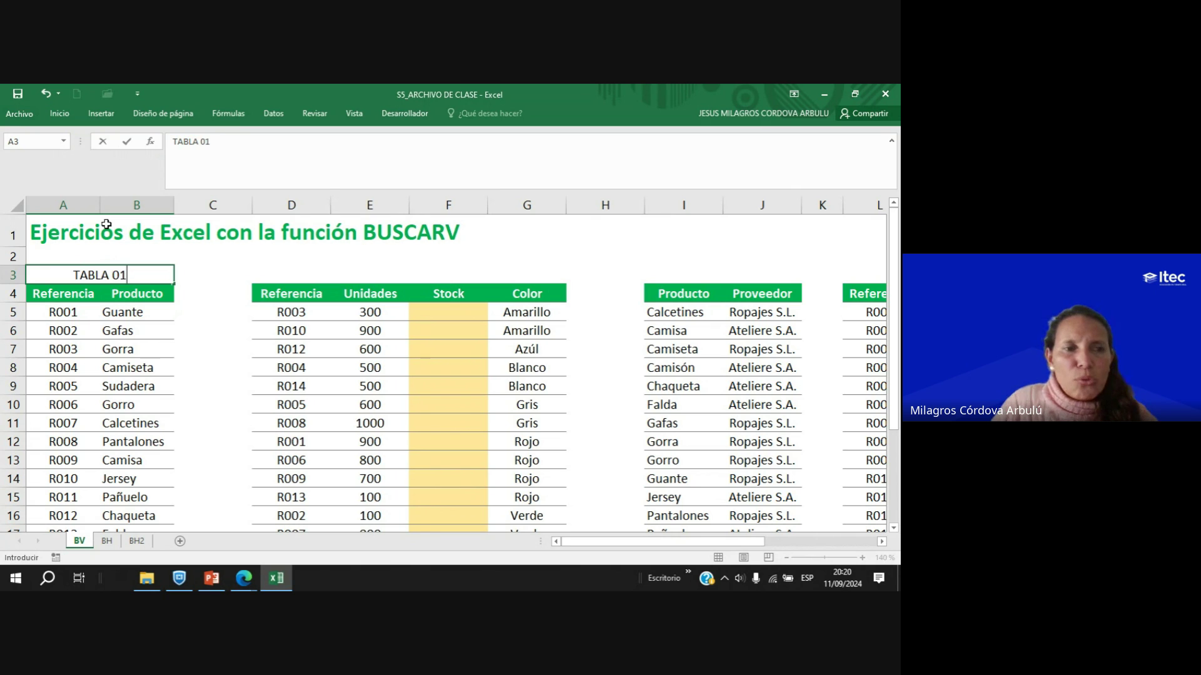
{"action": "left_click", "coordinate": [120, 294]}
Make the TABLA 01 title bold and fill its cell with yellow.
{"action": "left_click", "coordinate": [120, 276]}
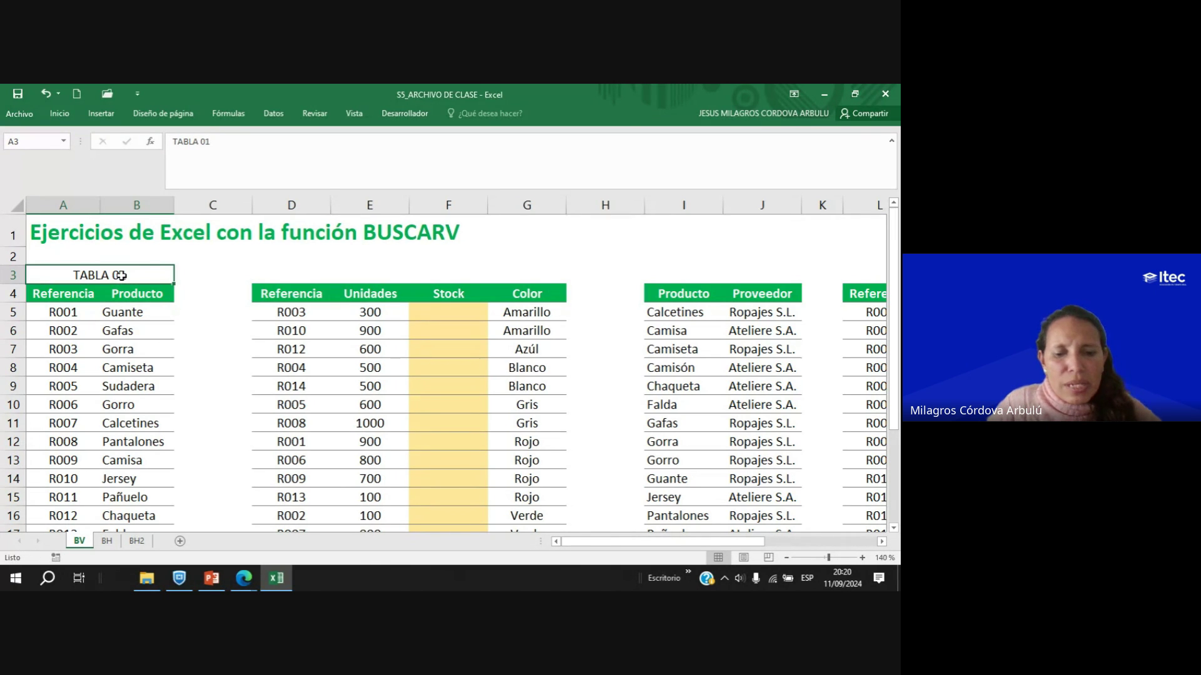
{"action": "key", "text": "ctrl+n"}
{"action": "left_click", "coordinate": [60, 113]}
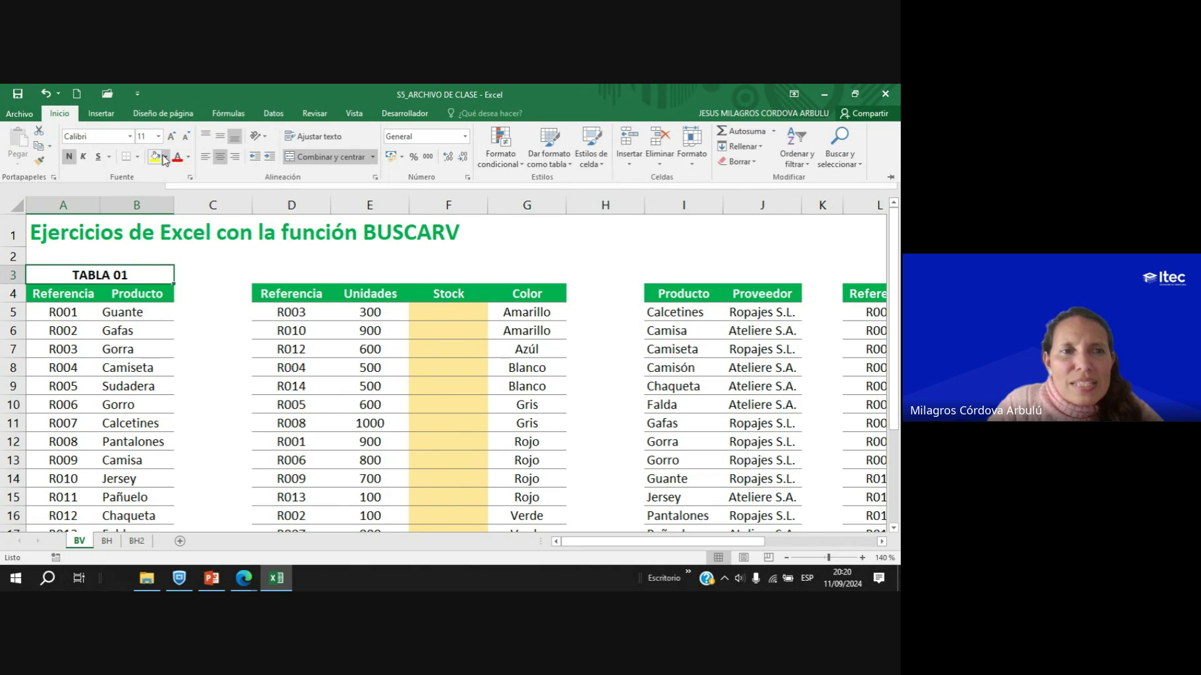
{"action": "left_click", "coordinate": [154, 156]}
Point out the Referencia and Producto columns of the first table, ending on its TABLA 01 title.
{"action": "left_click", "coordinate": [78, 311]}
{"action": "left_click_drag", "start_coordinate": [70, 294], "coordinate": [69, 478]}
{"action": "left_click_drag", "start_coordinate": [147, 297], "coordinate": [149, 446]}
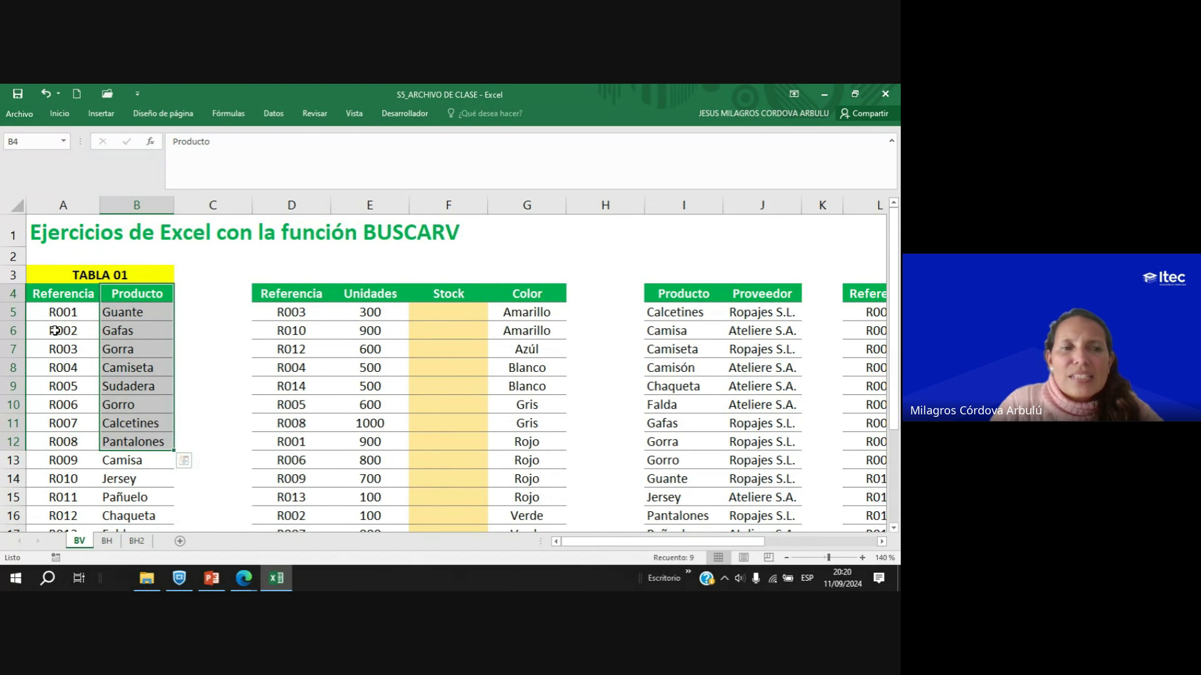
{"action": "left_click", "coordinate": [136, 274]}
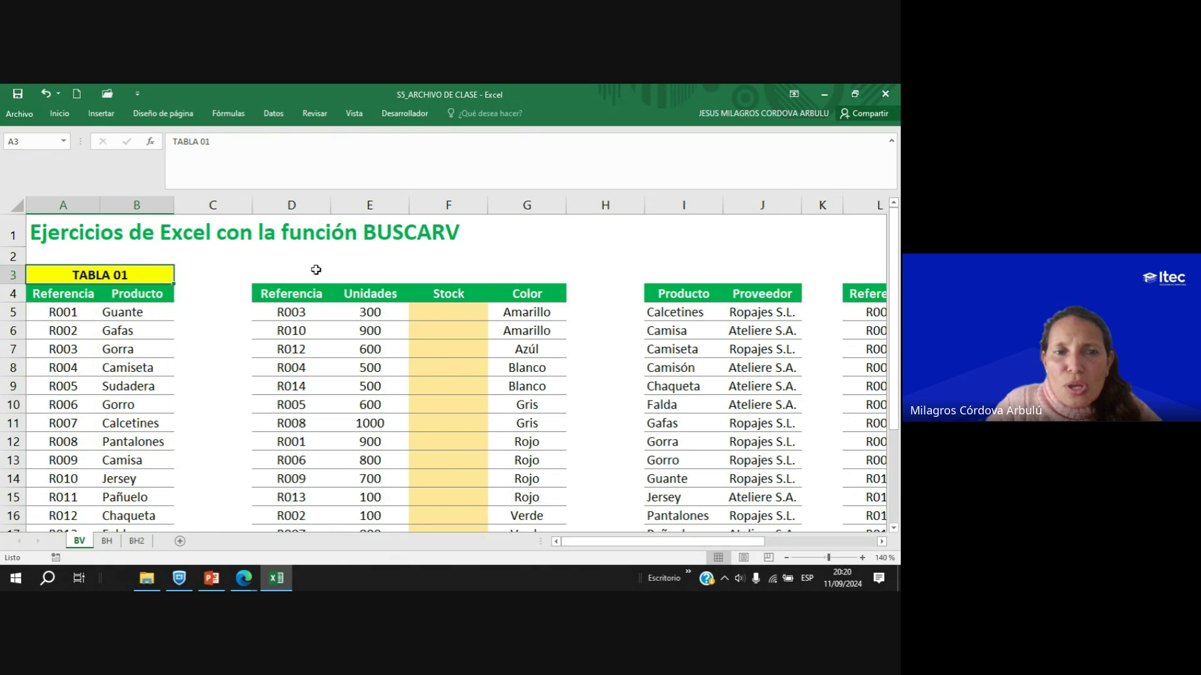
Fill D3:G3 with yellow, enter the title TABLA 02 and merge and center it across the second table.
{"action": "left_click_drag", "start_coordinate": [259, 274], "coordinate": [549, 273]}
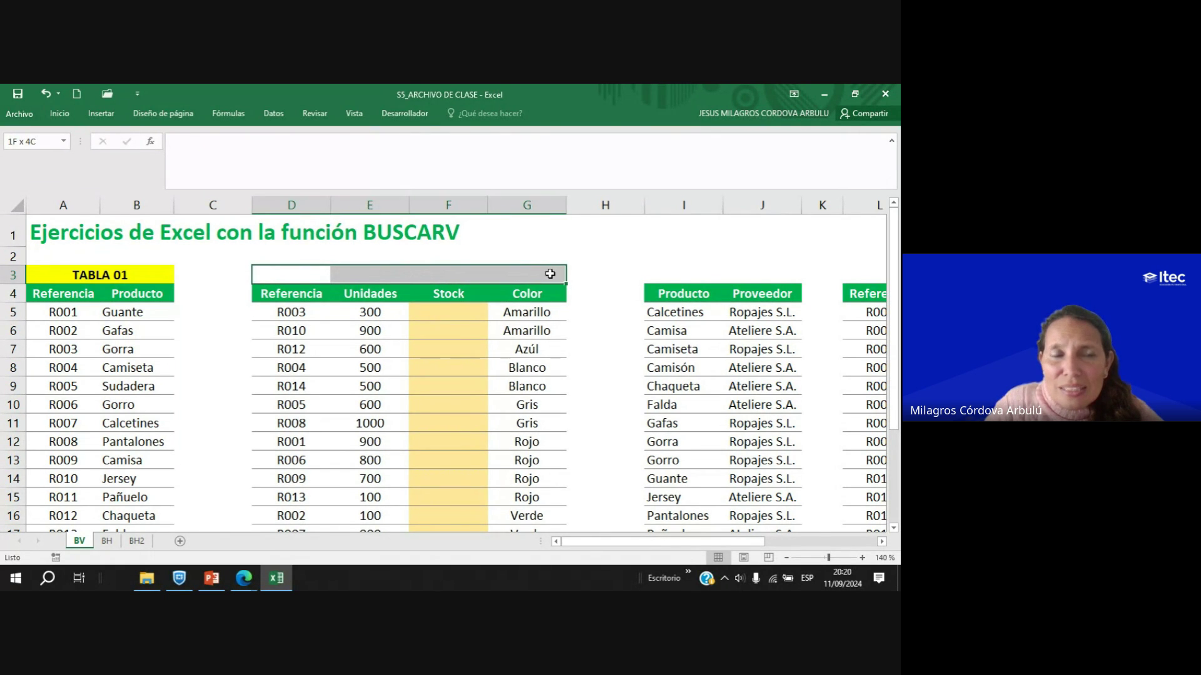
{"action": "left_click", "coordinate": [60, 114]}
{"action": "left_click", "coordinate": [154, 156]}
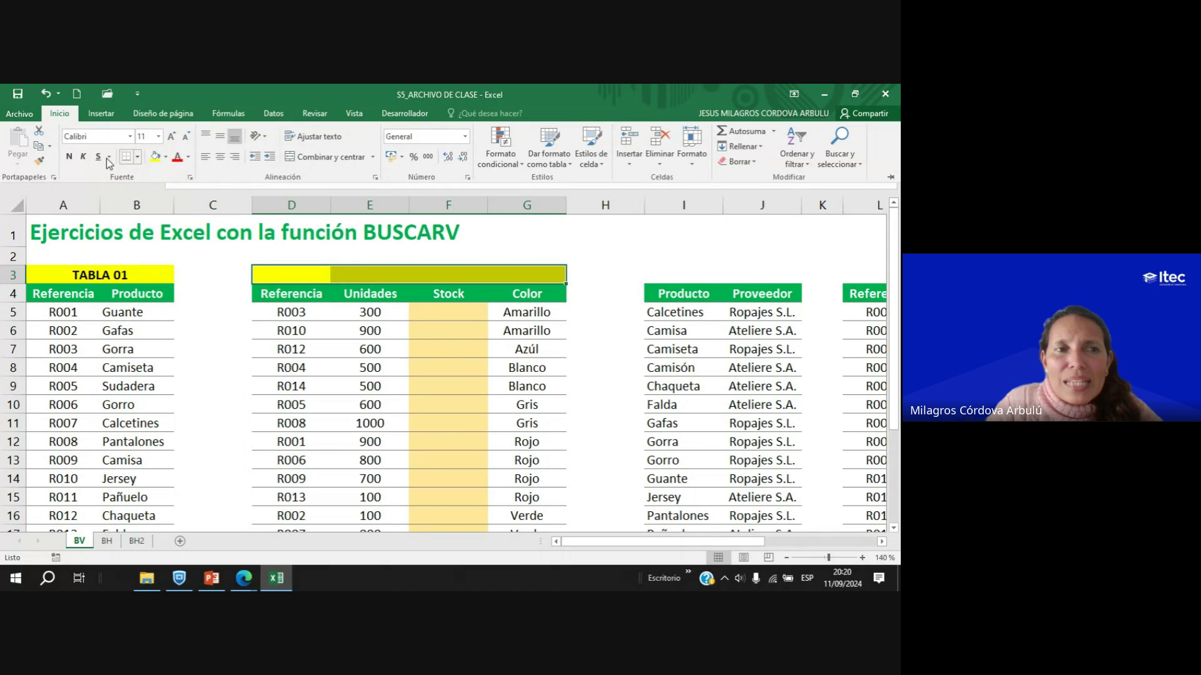
{"action": "type", "text": "TAB"}
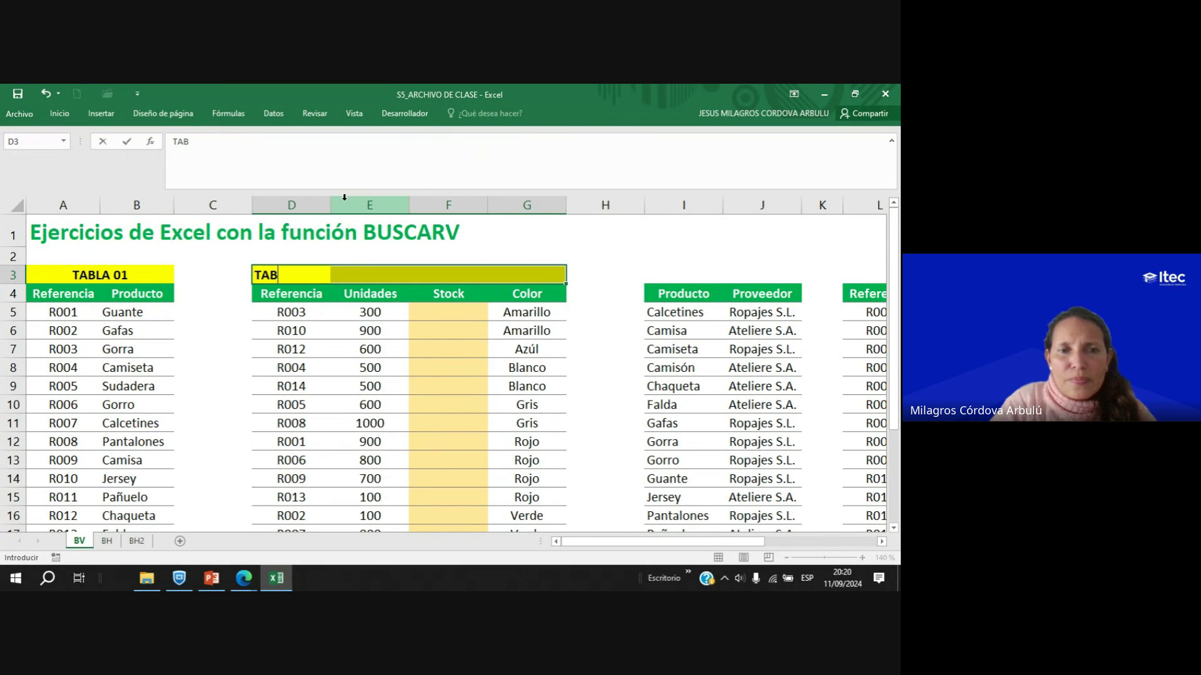
{"action": "type", "text": "LA 02"}
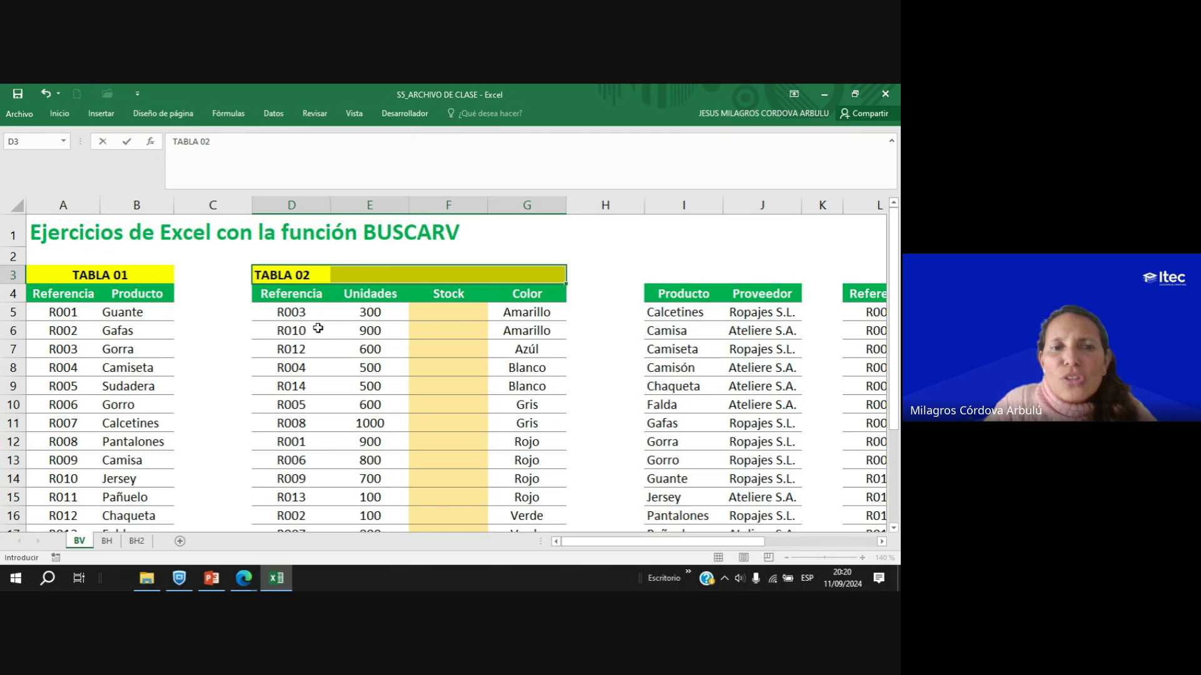
{"action": "left_click_drag", "start_coordinate": [301, 275], "coordinate": [531, 274]}
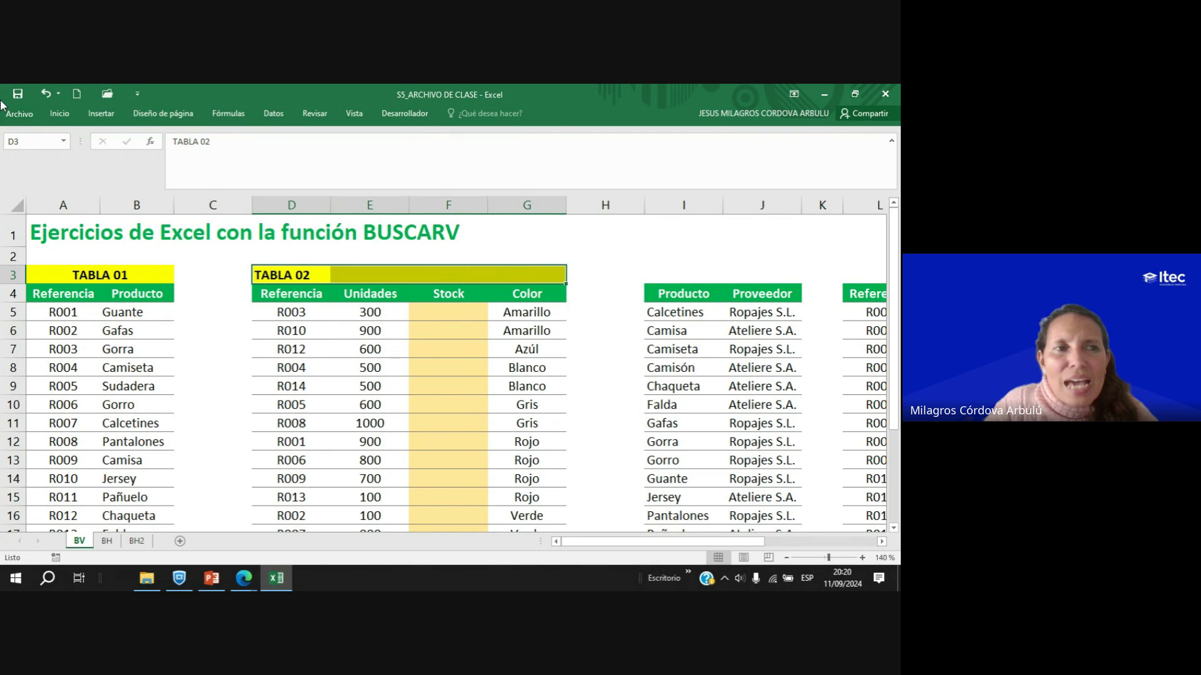
{"action": "left_click", "coordinate": [60, 114]}
{"action": "left_click", "coordinate": [301, 161]}
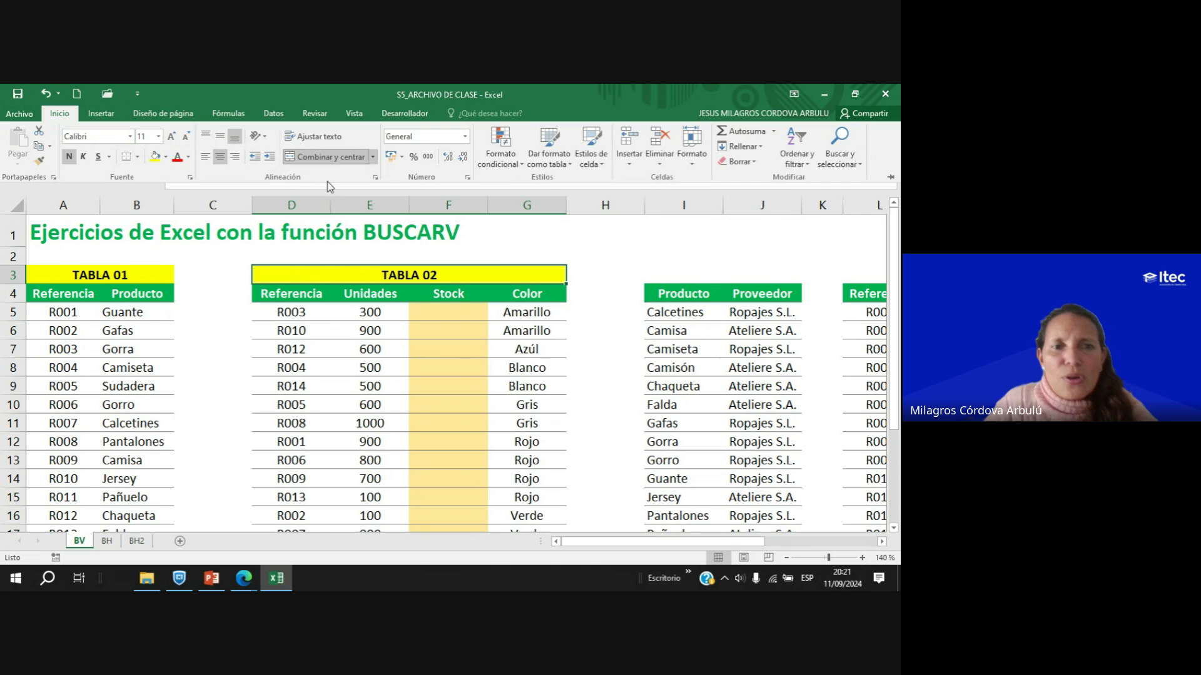
Point out the Referencia, Unidades, Stock and Color columns of TABLA 02, ending on the empty Stock cells.
{"action": "left_click_drag", "start_coordinate": [309, 290], "coordinate": [298, 443]}
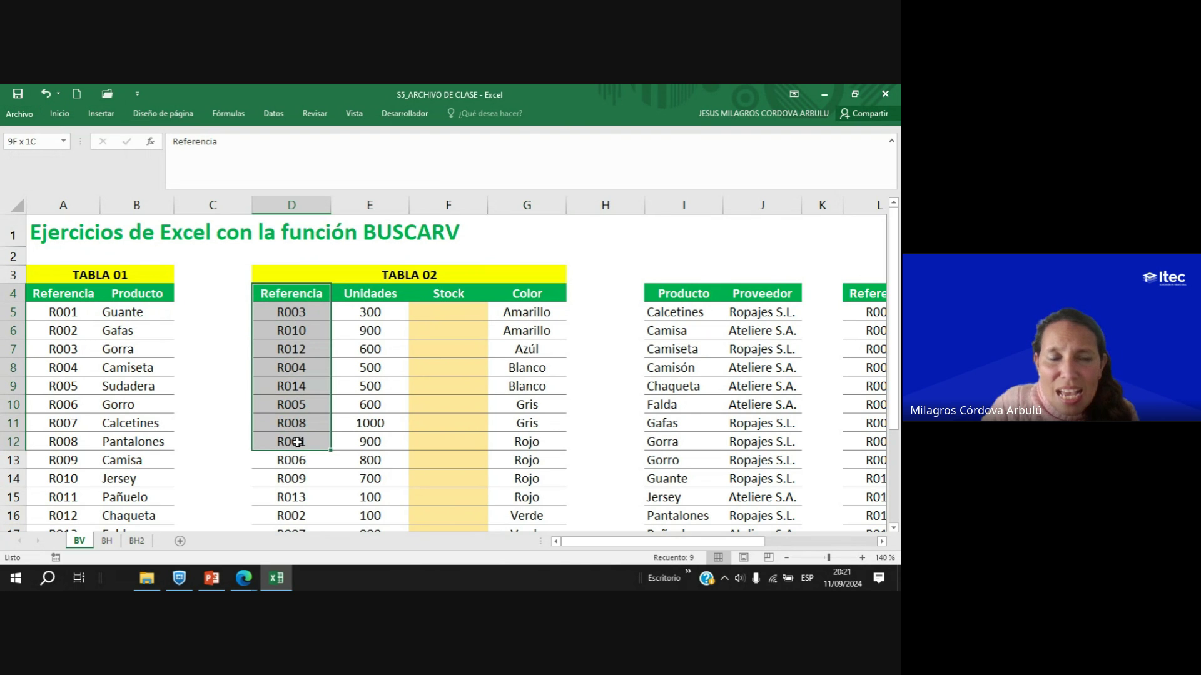
{"action": "left_click_drag", "start_coordinate": [370, 297], "coordinate": [370, 478]}
{"action": "left_click_drag", "start_coordinate": [467, 300], "coordinate": [450, 514]}
{"action": "left_click_drag", "start_coordinate": [528, 292], "coordinate": [528, 497]}
{"action": "left_click", "coordinate": [531, 294]}
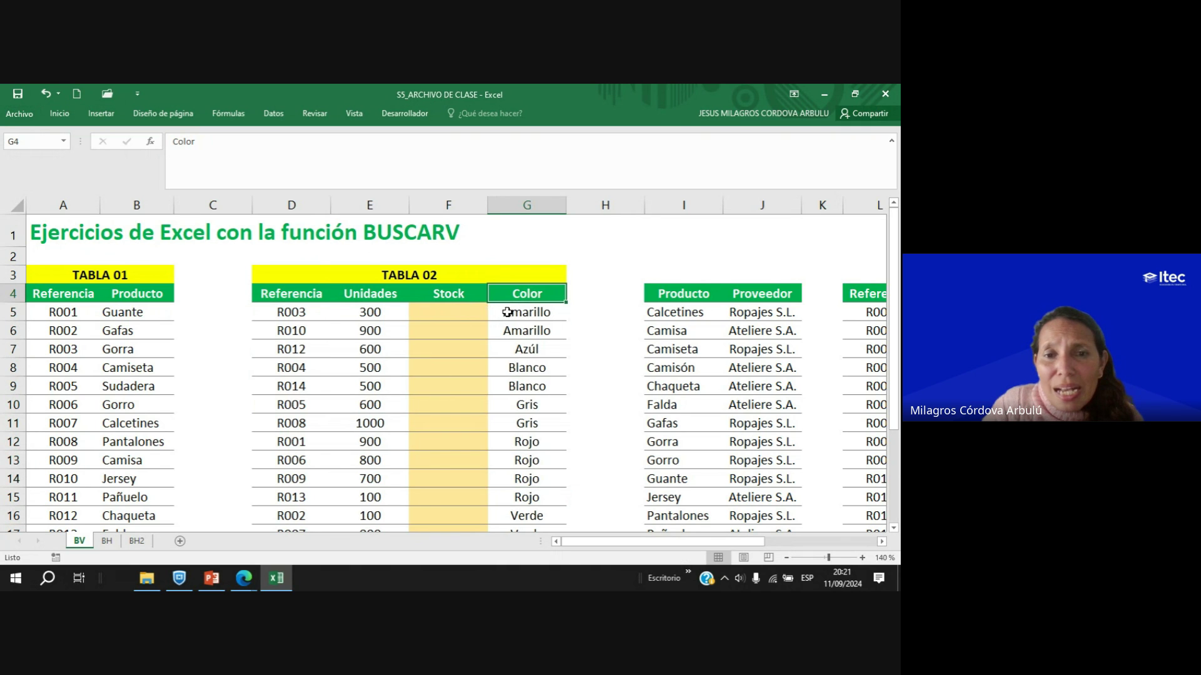
{"action": "left_click_drag", "start_coordinate": [426, 311], "coordinate": [448, 462]}
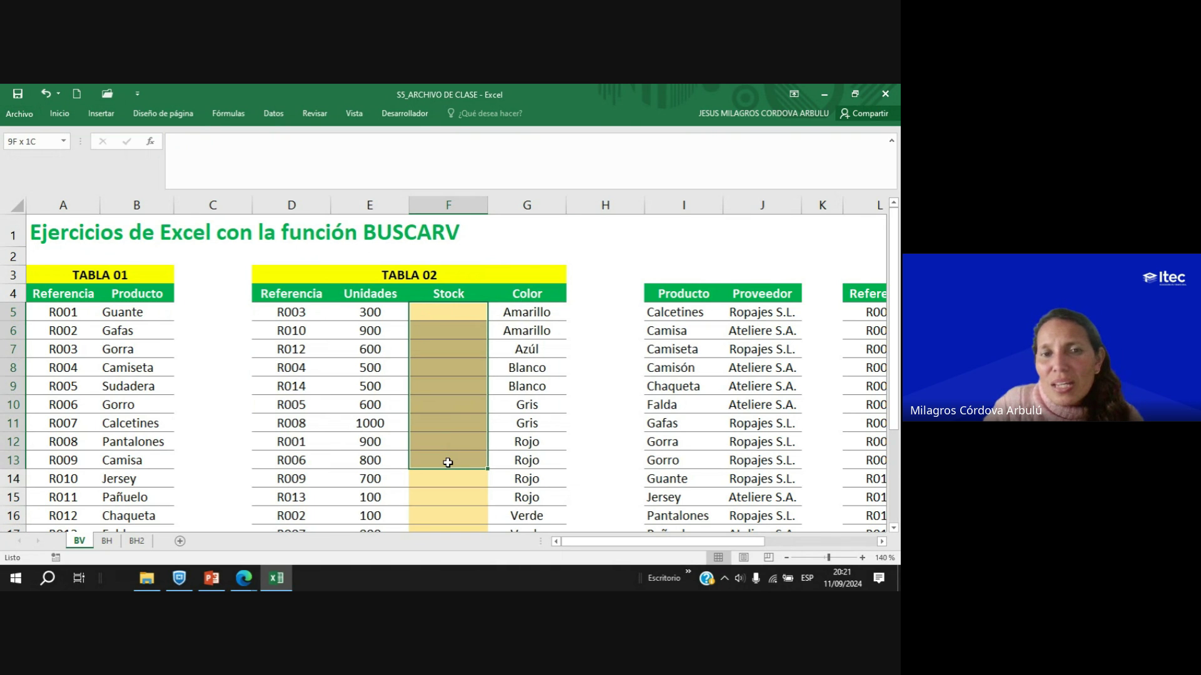
Set the Stock header's font color to red and select the empty Stock cells F5:F19 below it.
{"action": "left_click", "coordinate": [444, 294]}
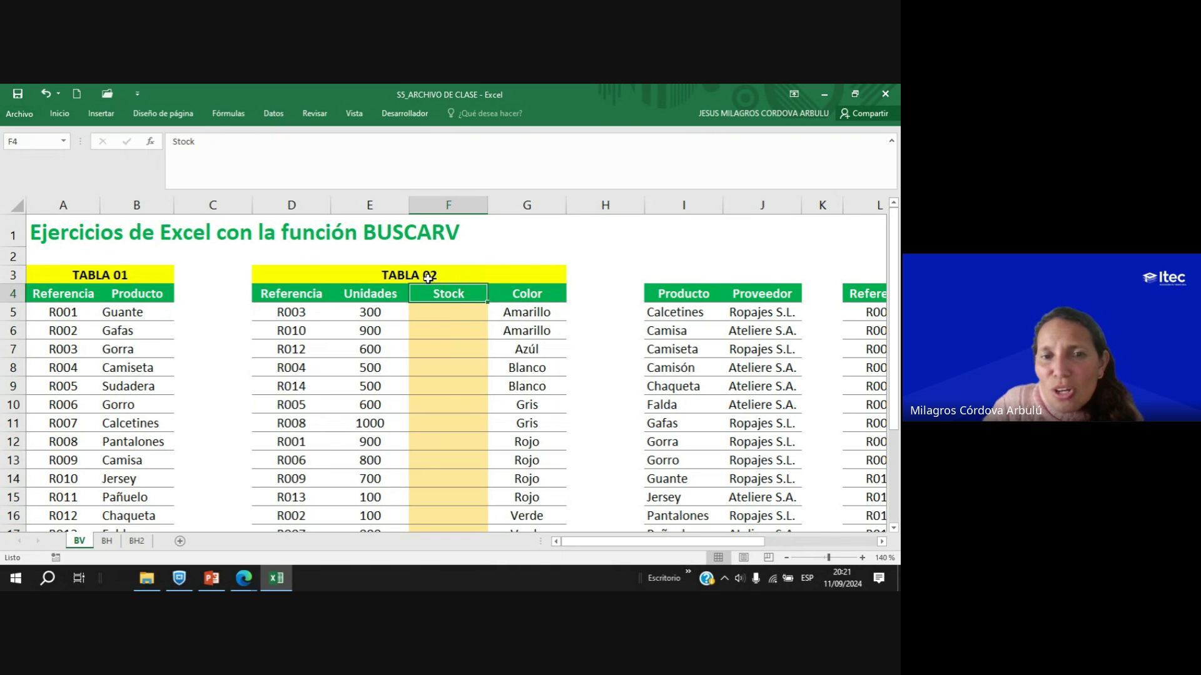
{"action": "left_click", "coordinate": [57, 114]}
{"action": "left_click", "coordinate": [177, 158]}
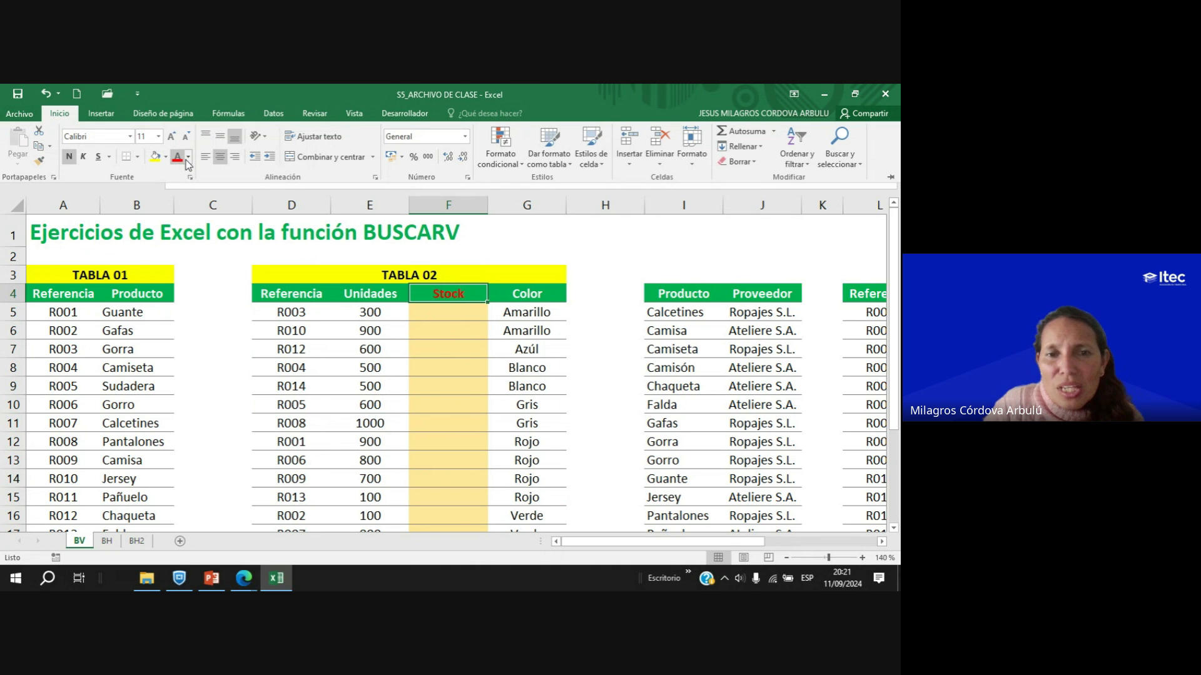
{"action": "left_click", "coordinate": [469, 323]}
{"action": "left_click_drag", "start_coordinate": [461, 311], "coordinate": [457, 535]}
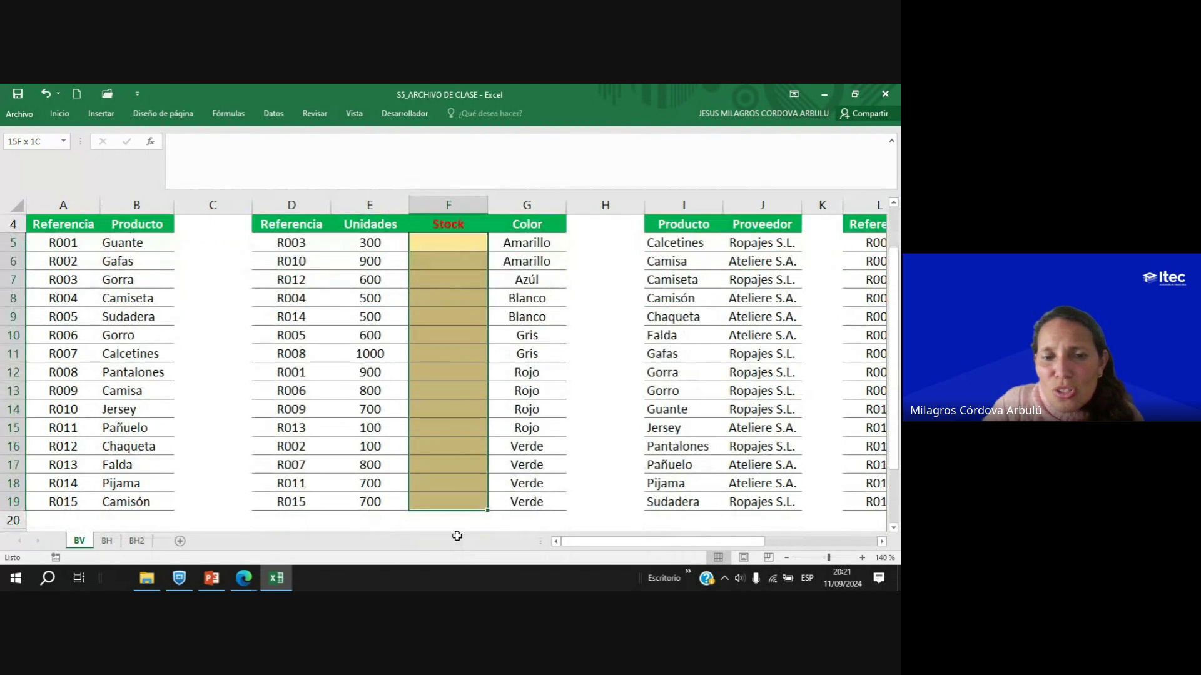
{"action": "left_click", "coordinate": [59, 113]}
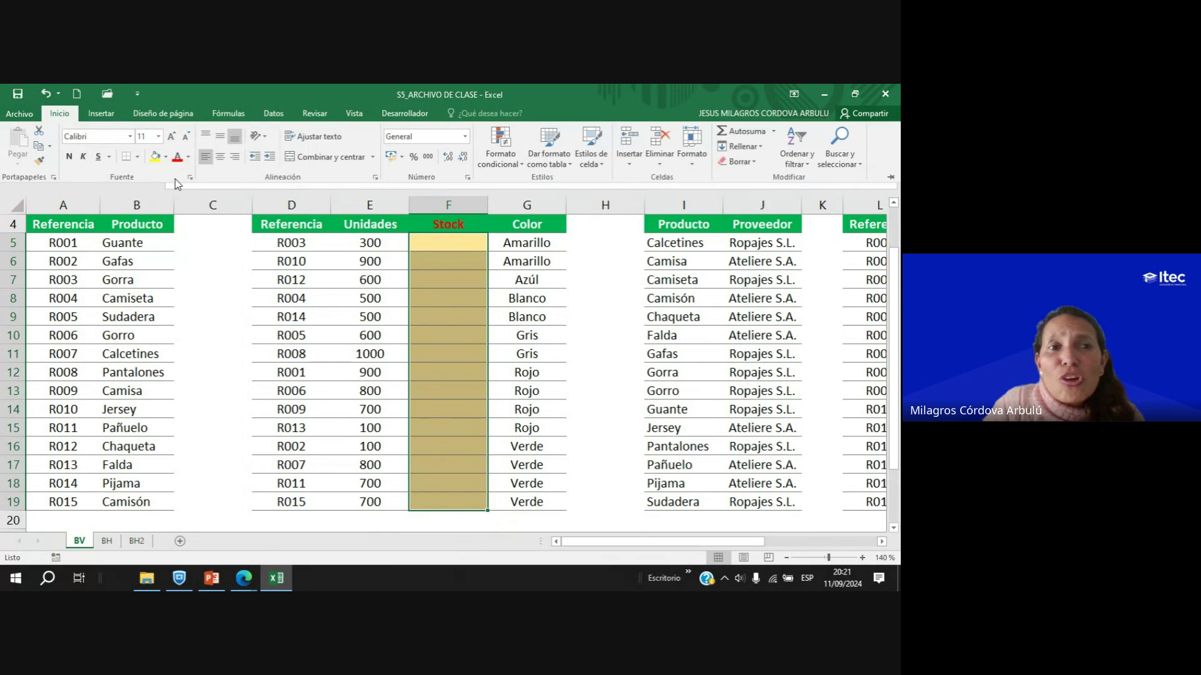
{"action": "left_click", "coordinate": [453, 324]}
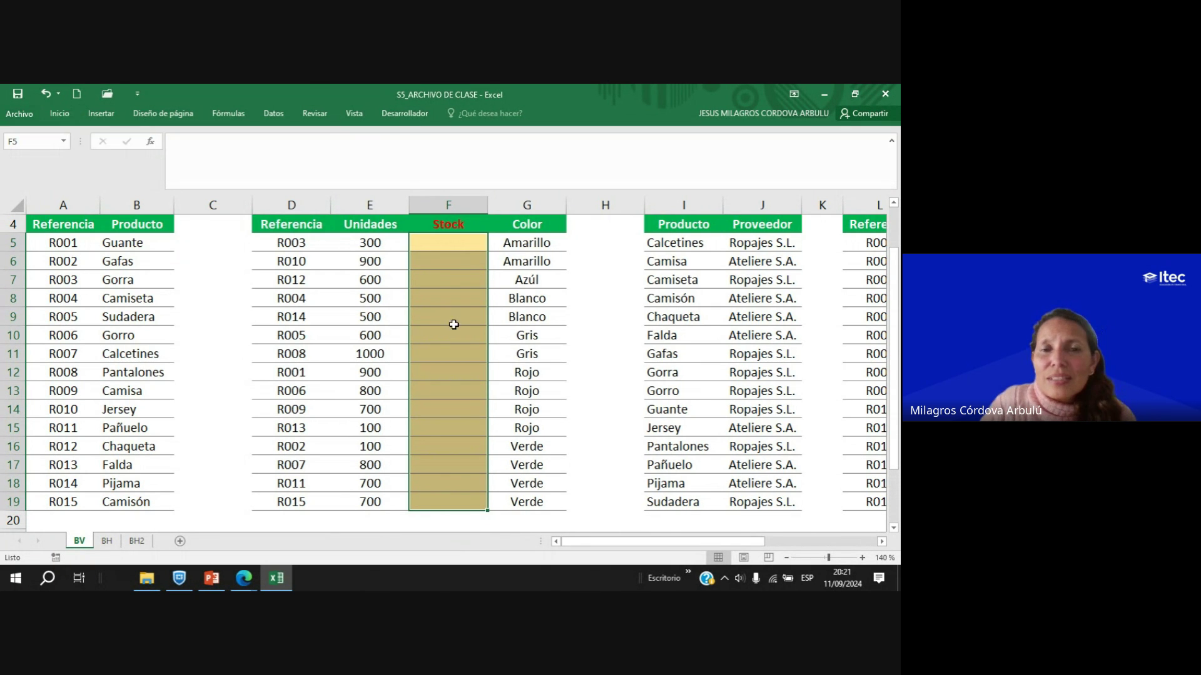
{"action": "scroll", "coordinate": [429, 304], "scroll_direction": "up", "scroll_amount": 1}
{"action": "left_click", "coordinate": [441, 344]}
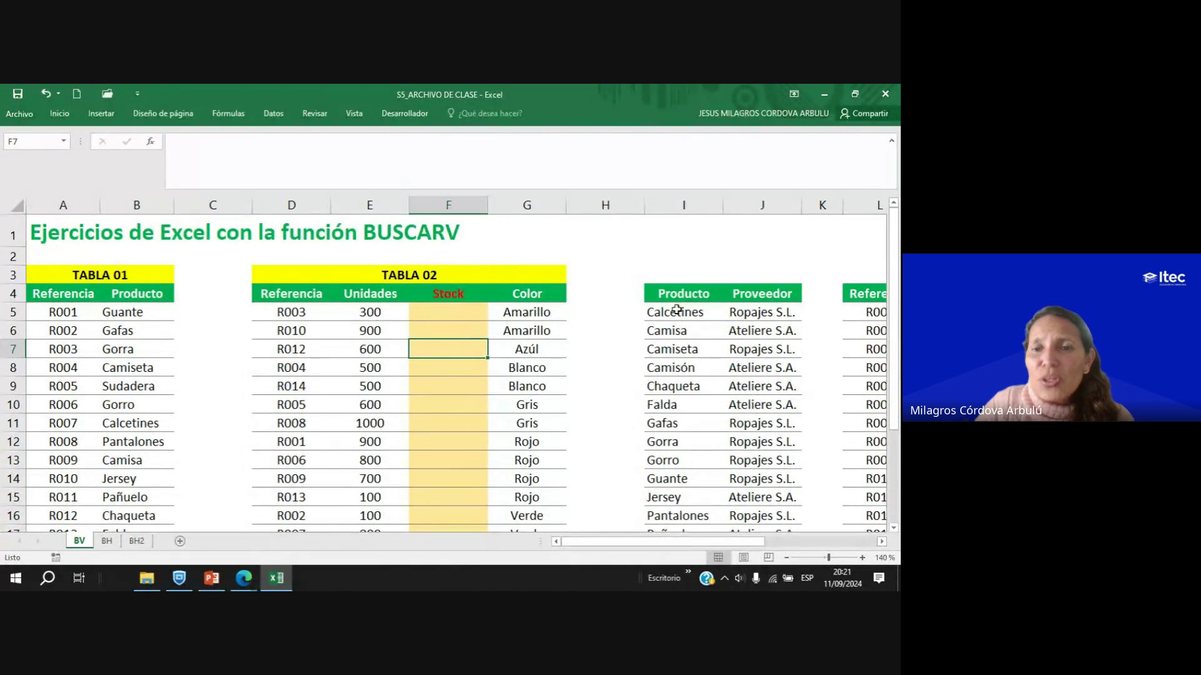
Merge and center I3:J3 above the Producto–Proveedor table and fill the merged cell with yellow.
{"action": "left_click_drag", "start_coordinate": [667, 275], "coordinate": [760, 275]}
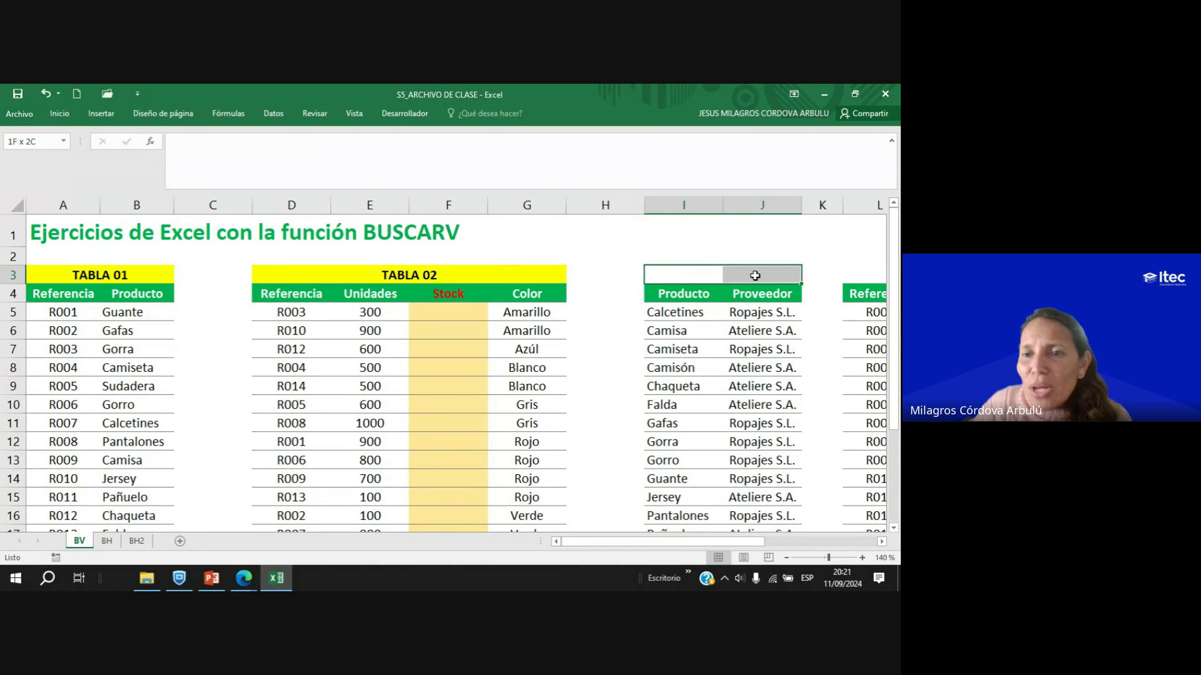
{"action": "left_click", "coordinate": [59, 113]}
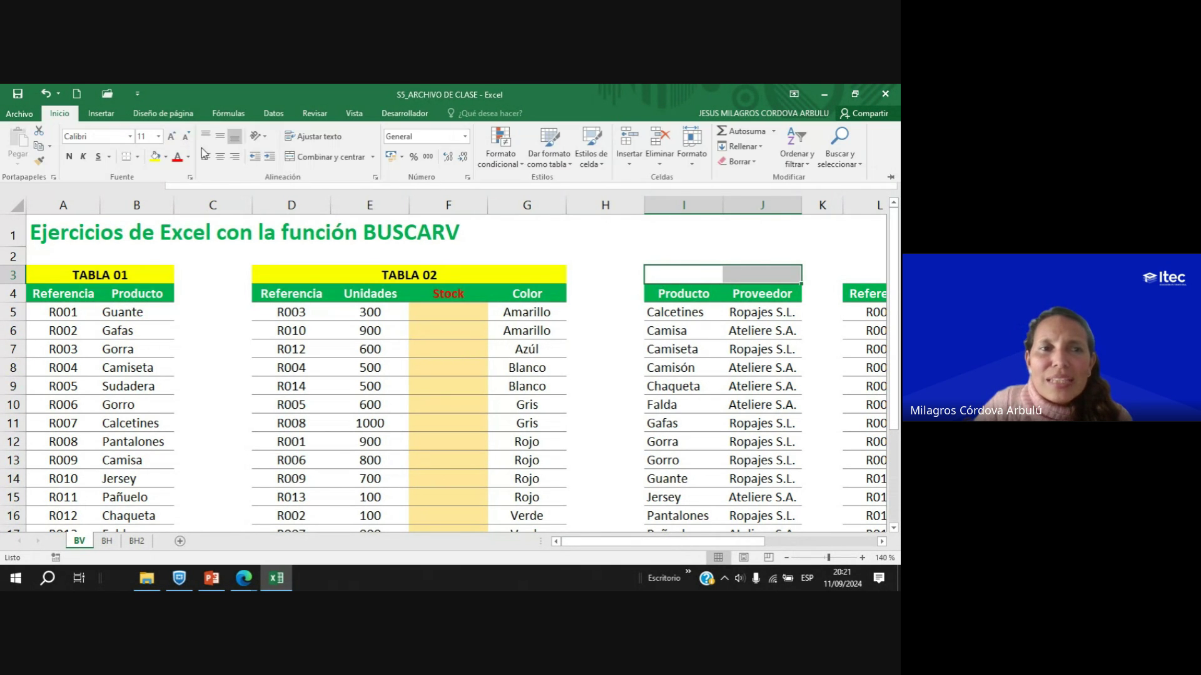
{"action": "left_click", "coordinate": [320, 157]}
{"action": "left_click", "coordinate": [155, 157]}
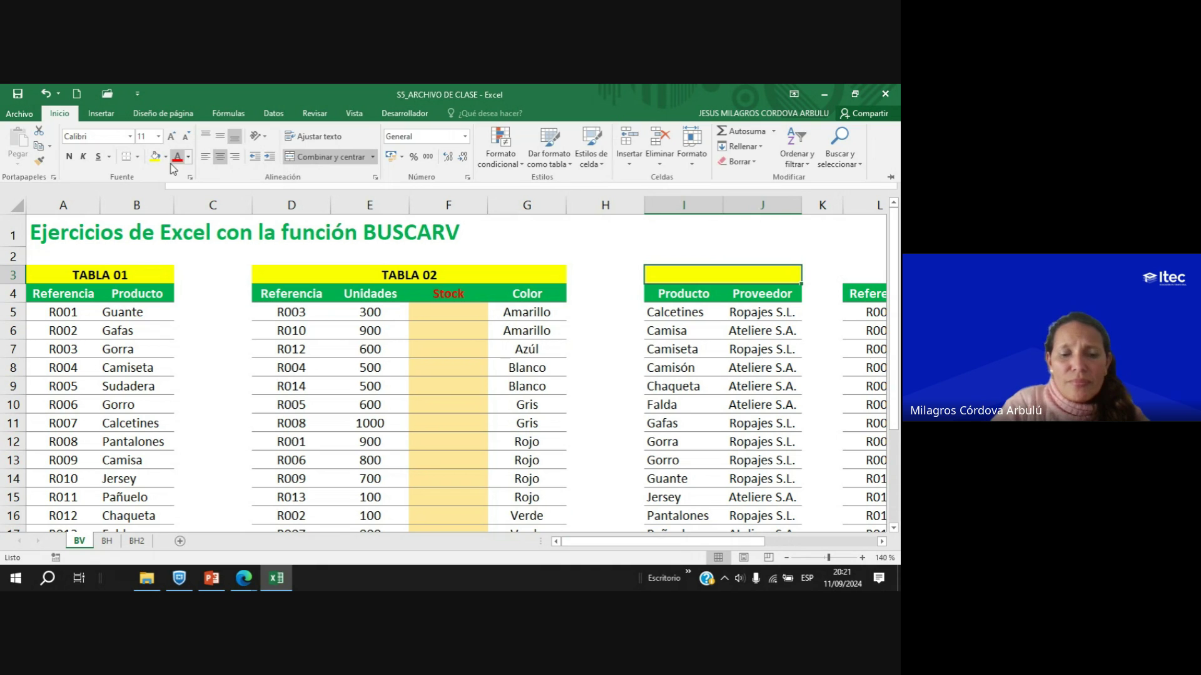
Enter the title TABLA 03 above the Producto–Proveedor table and make it bold.
{"action": "type", "text": "TABLA"}
{"action": "key", "text": "BackSpace"}
{"action": "key", "text": "BackSpace"}
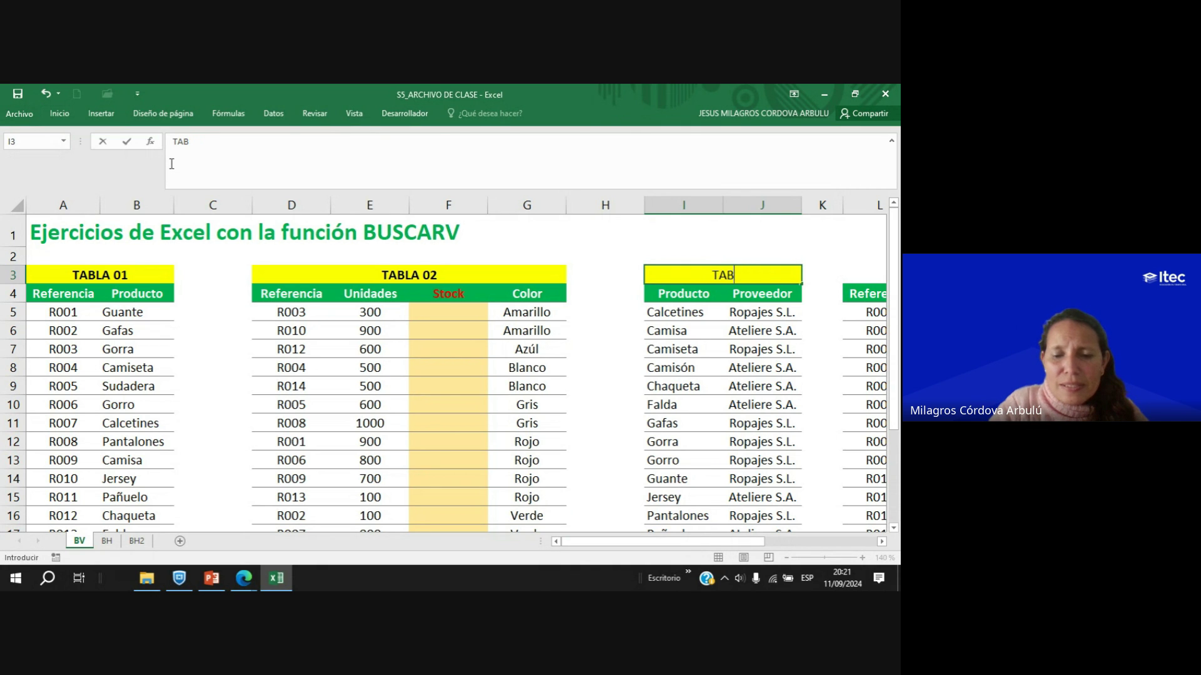
{"action": "type", "text": "LA 03"}
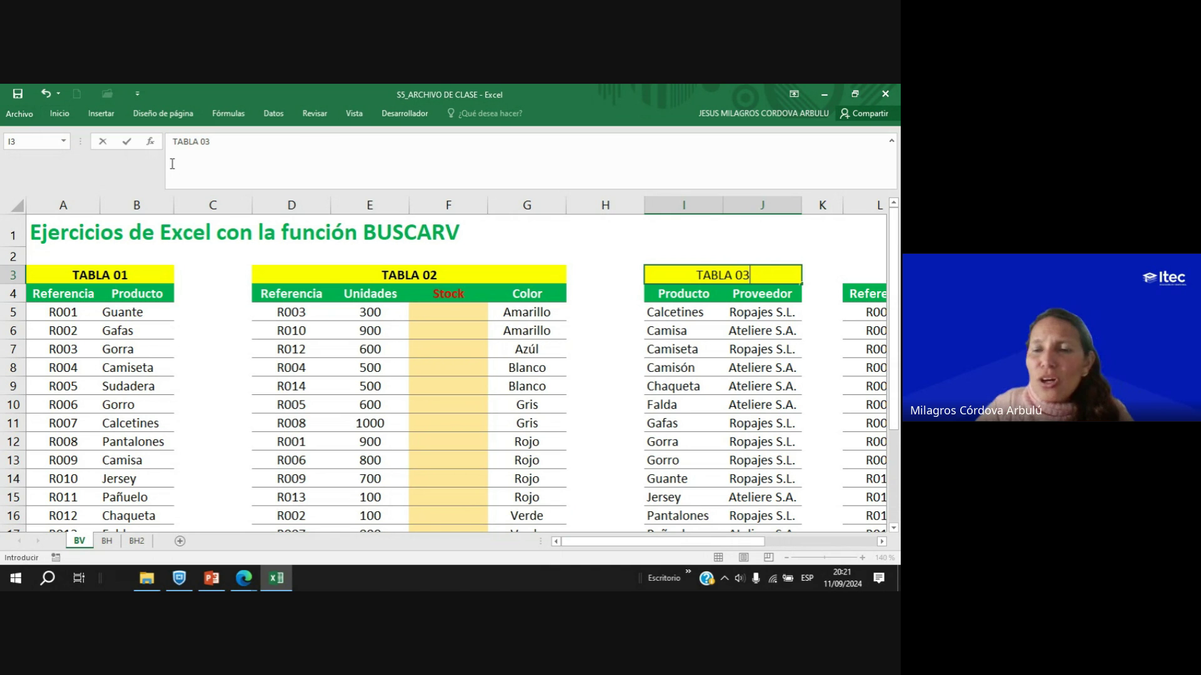
{"action": "left_click", "coordinate": [623, 353]}
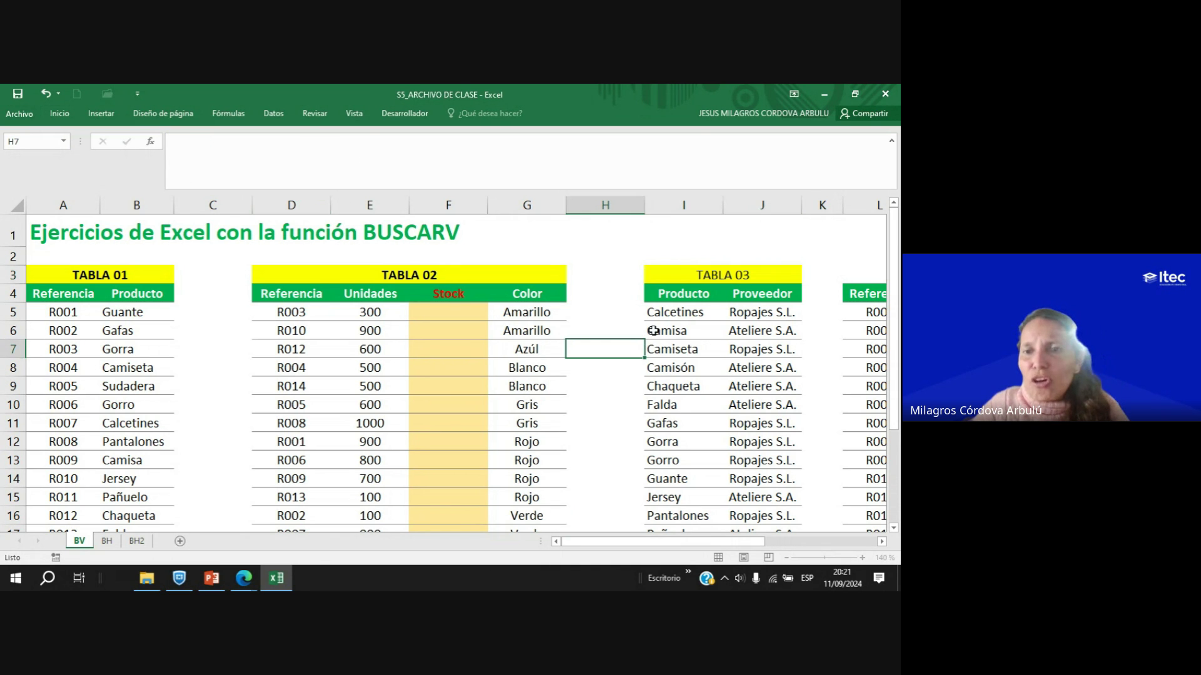
{"action": "left_click", "coordinate": [683, 269]}
{"action": "key", "text": "ctrl+n"}
{"action": "left_click", "coordinate": [696, 311]}
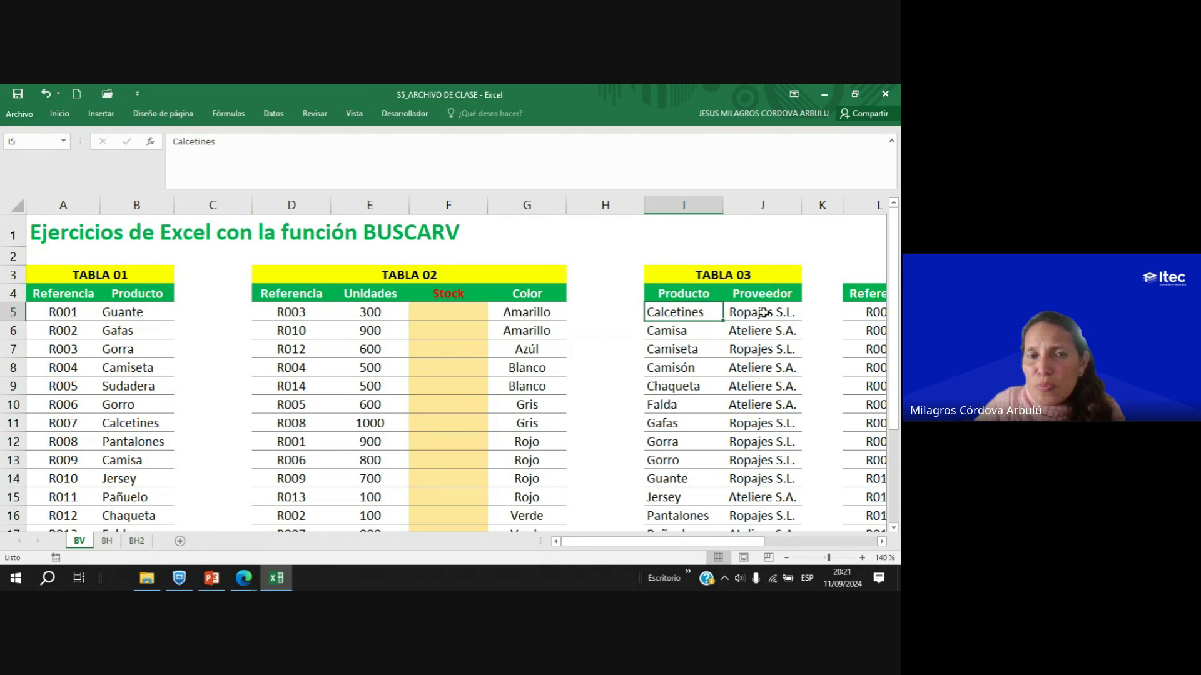
Merge and center L3:N3 above the Referencia–Departamento–Salarios table, with yellow fill and bold formatting.
{"action": "left_click", "coordinate": [882, 542]}
{"action": "left_click", "coordinate": [882, 541]}
{"action": "left_click", "coordinate": [881, 541]}
{"action": "left_click", "coordinate": [881, 541]}
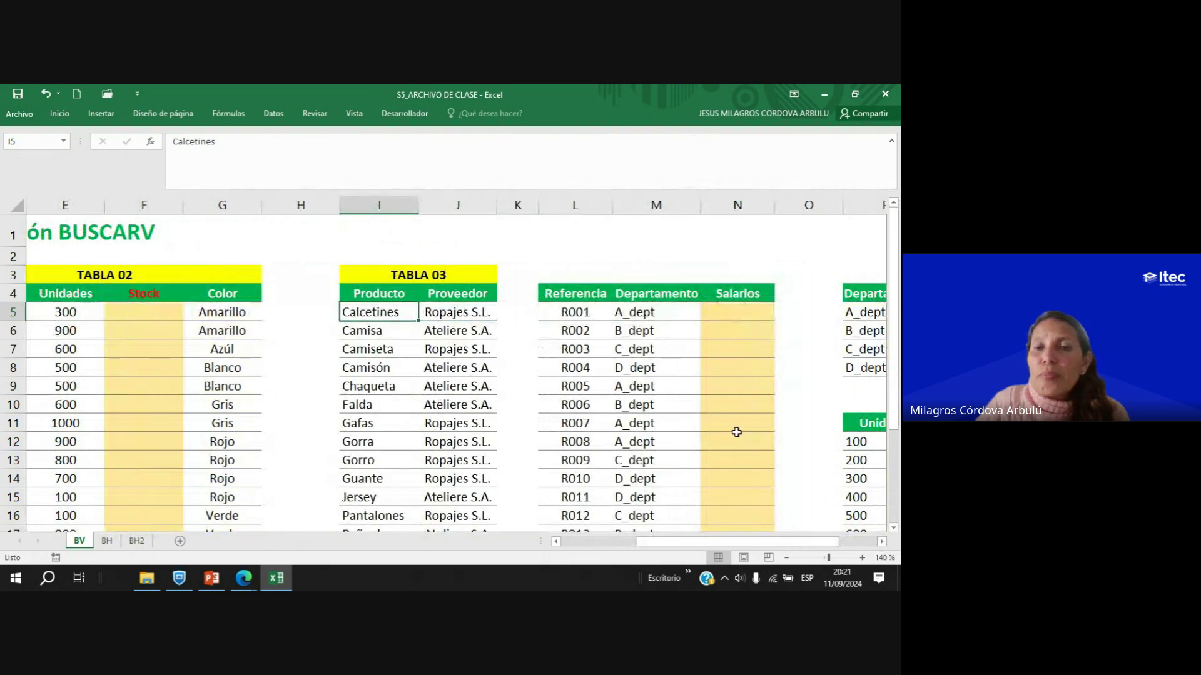
{"action": "left_click", "coordinate": [584, 273]}
{"action": "left_click_drag", "start_coordinate": [585, 274], "coordinate": [740, 276]}
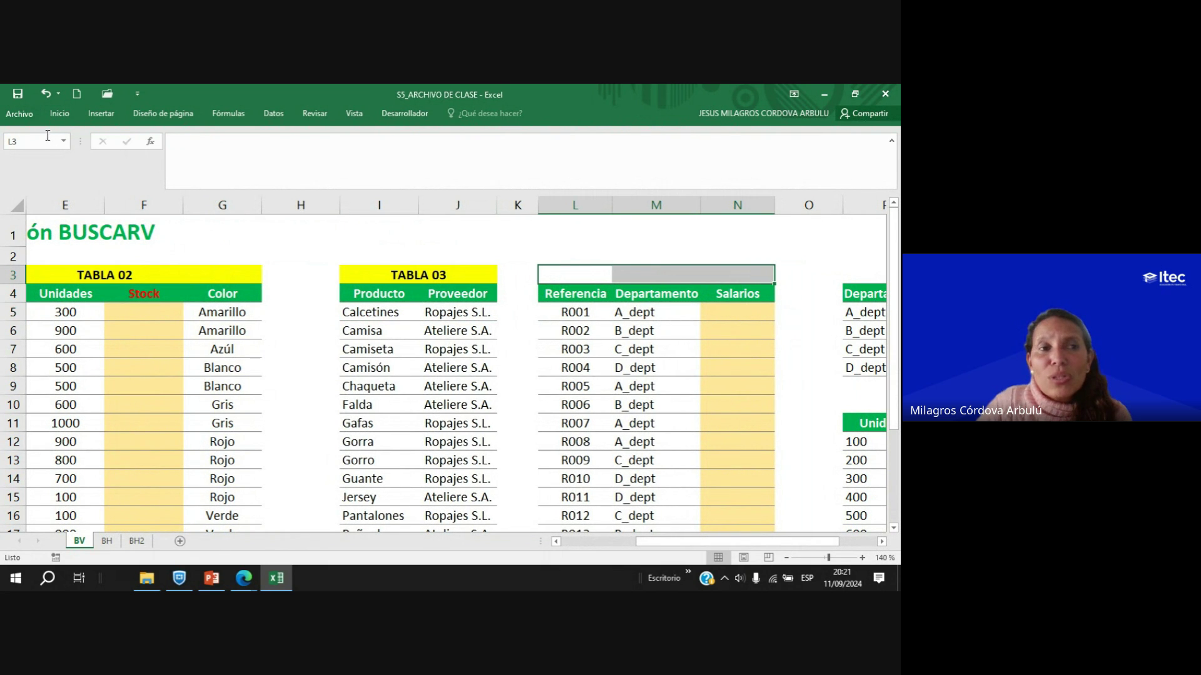
{"action": "left_click", "coordinate": [60, 114]}
{"action": "left_click", "coordinate": [296, 156]}
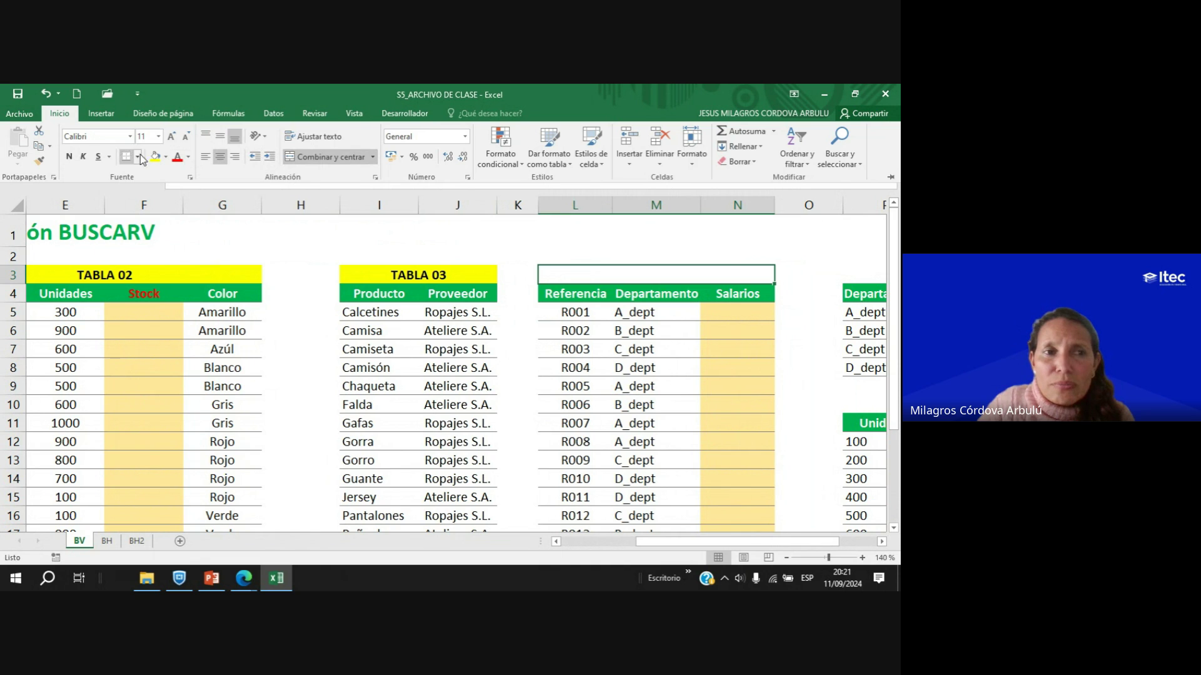
{"action": "left_click", "coordinate": [156, 156]}
{"action": "left_click", "coordinate": [71, 157]}
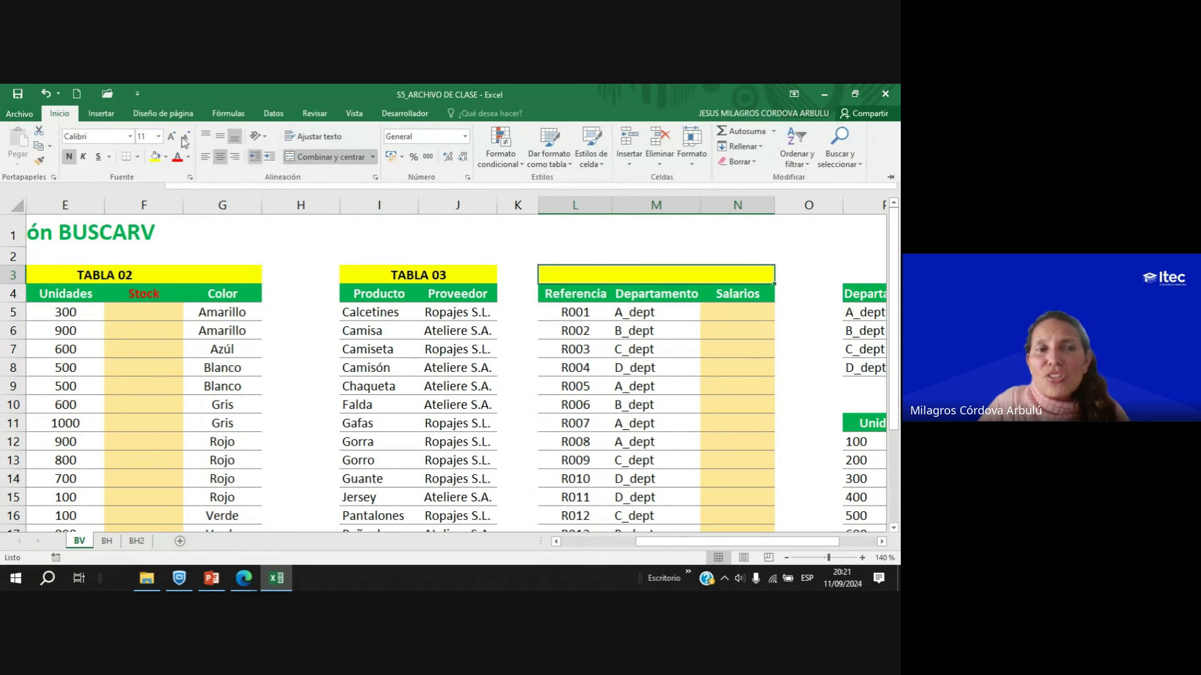
Enter the title TABLA 04 in the merged yellow cell above the Referencia–Departamento–Salarios table.
{"action": "left_click", "coordinate": [635, 273]}
{"action": "type", "text": "TAB"}
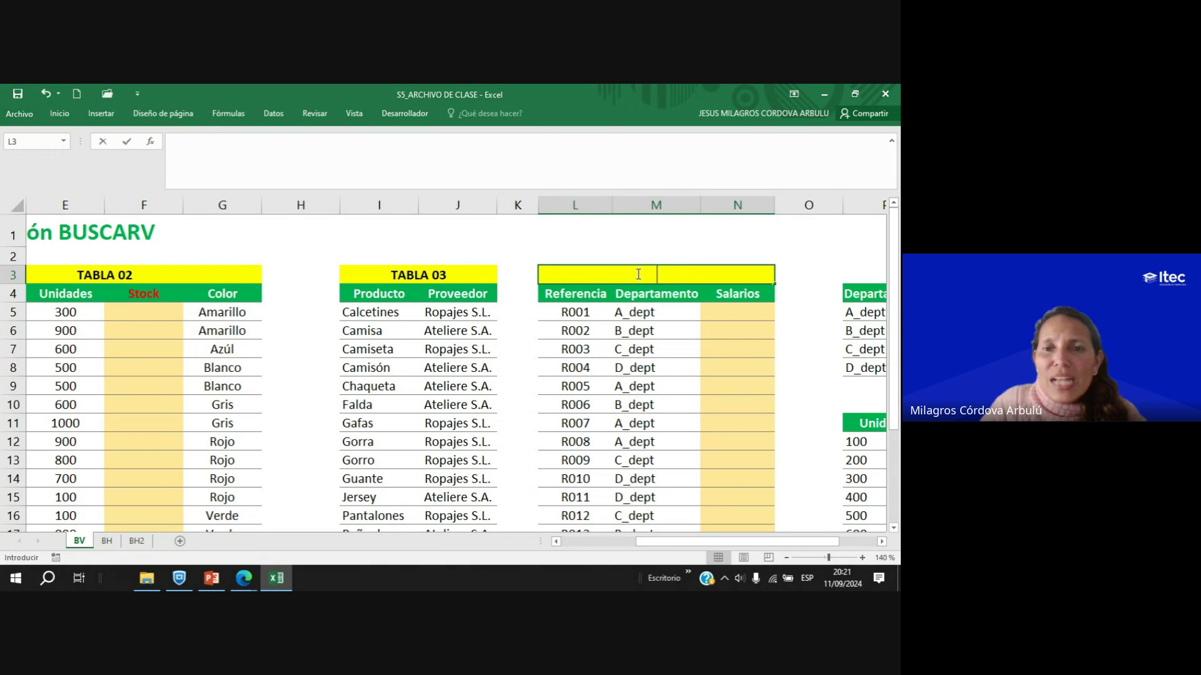
{"action": "type", "text": "LA"}
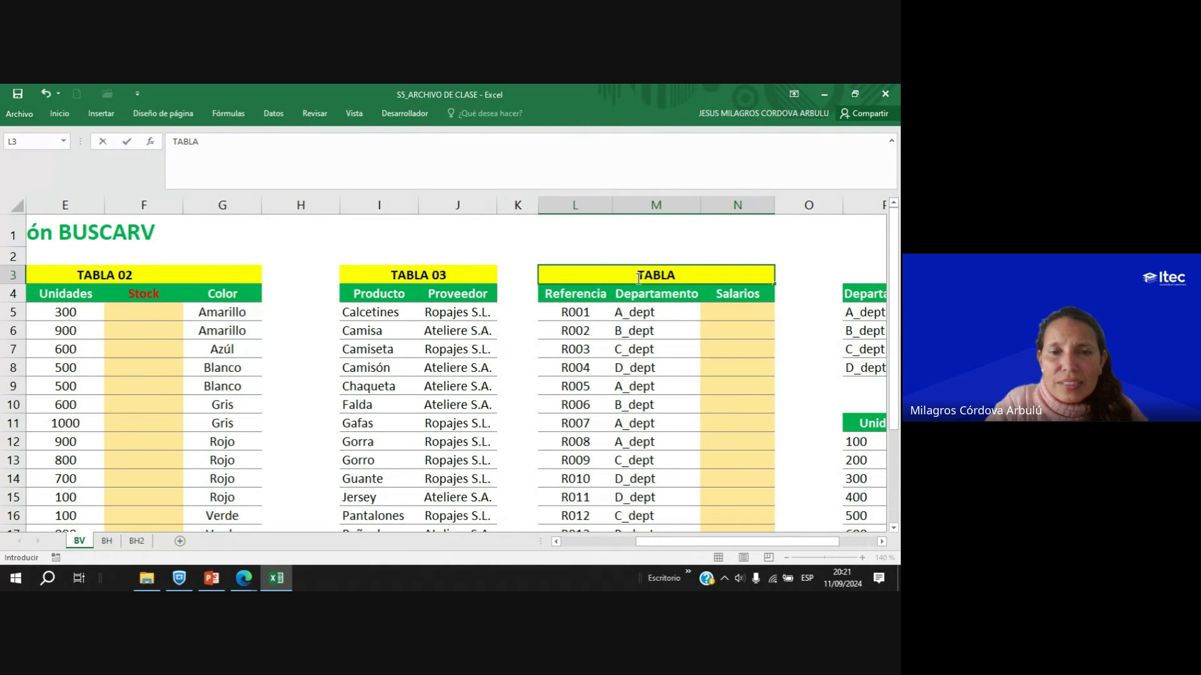
{"action": "type", "text": " 04"}
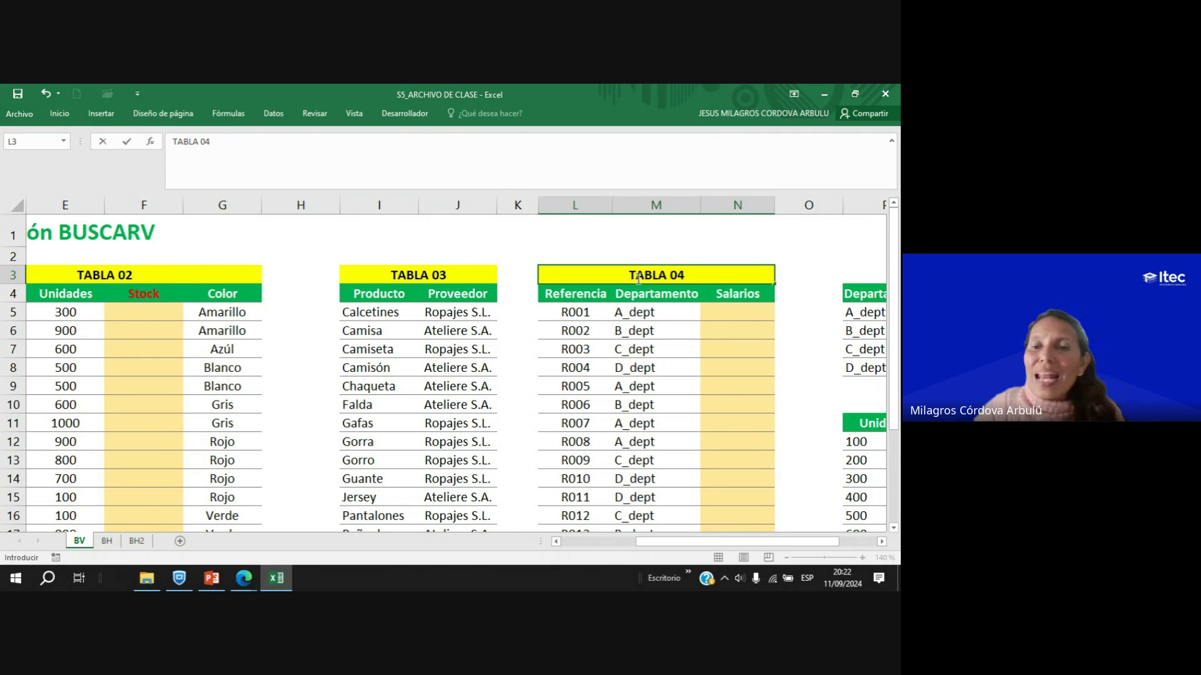
{"action": "left_click", "coordinate": [655, 402]}
{"action": "left_click", "coordinate": [688, 279]}
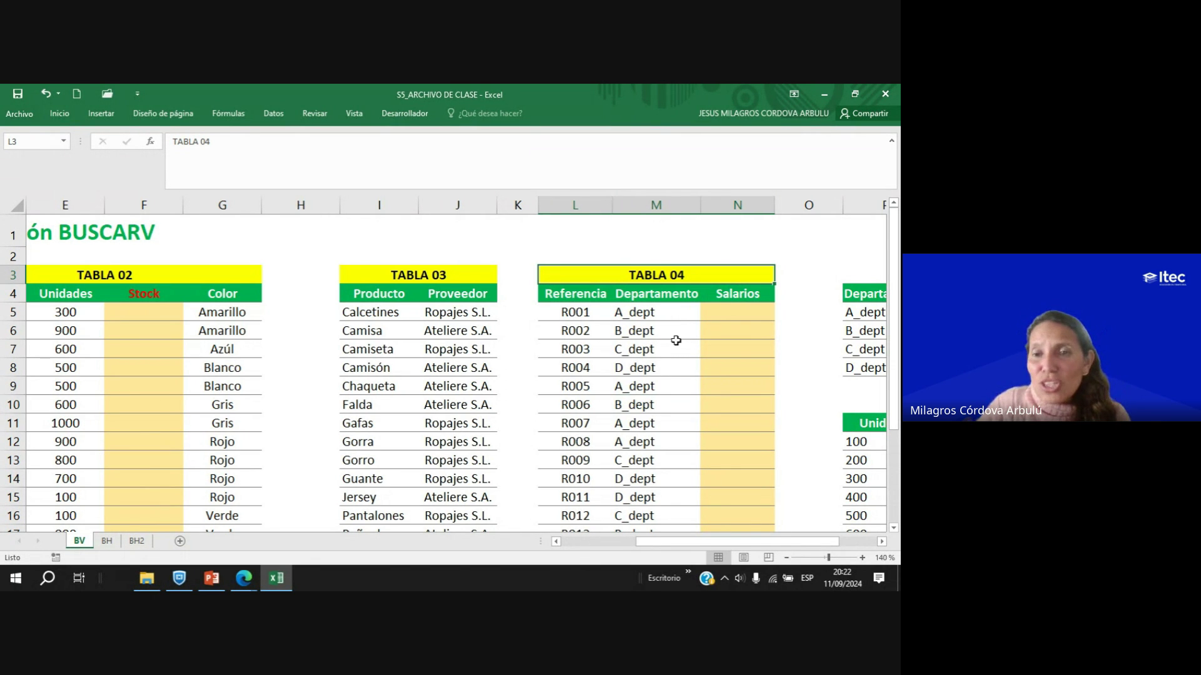
Point out TABLA 03, TABLA 01 and TABLA 02 in turn, ending on the first empty Stock cell.
{"action": "left_click", "coordinate": [619, 325]}
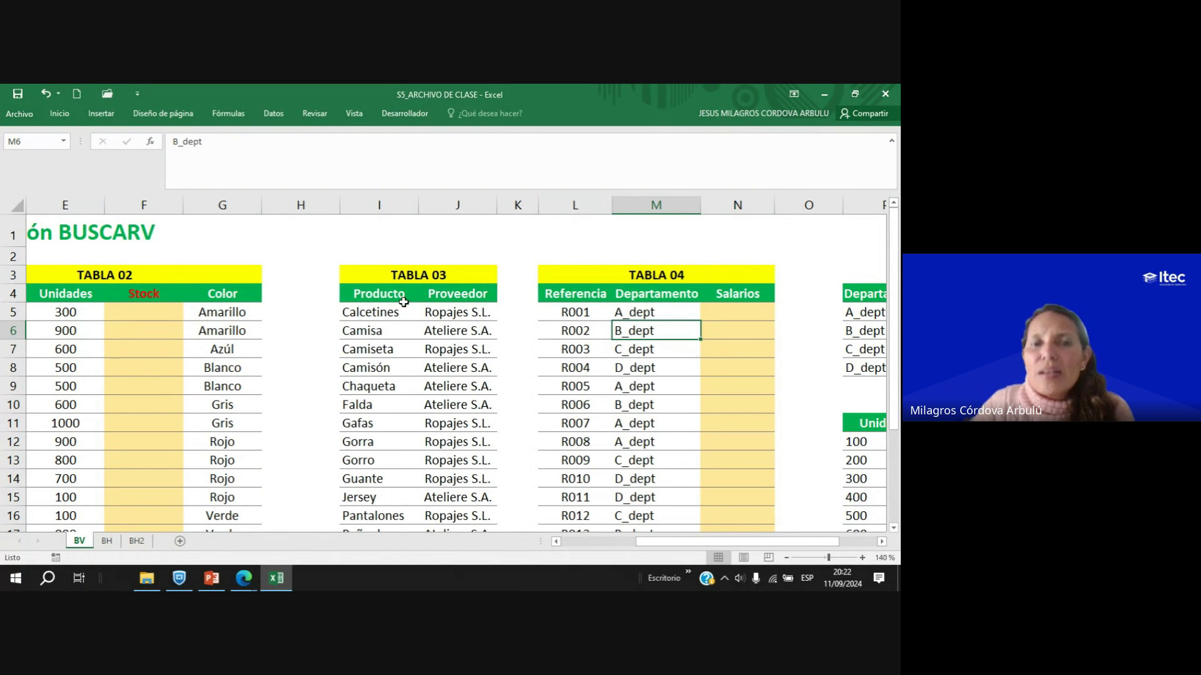
{"action": "left_click_drag", "start_coordinate": [388, 271], "coordinate": [465, 469]}
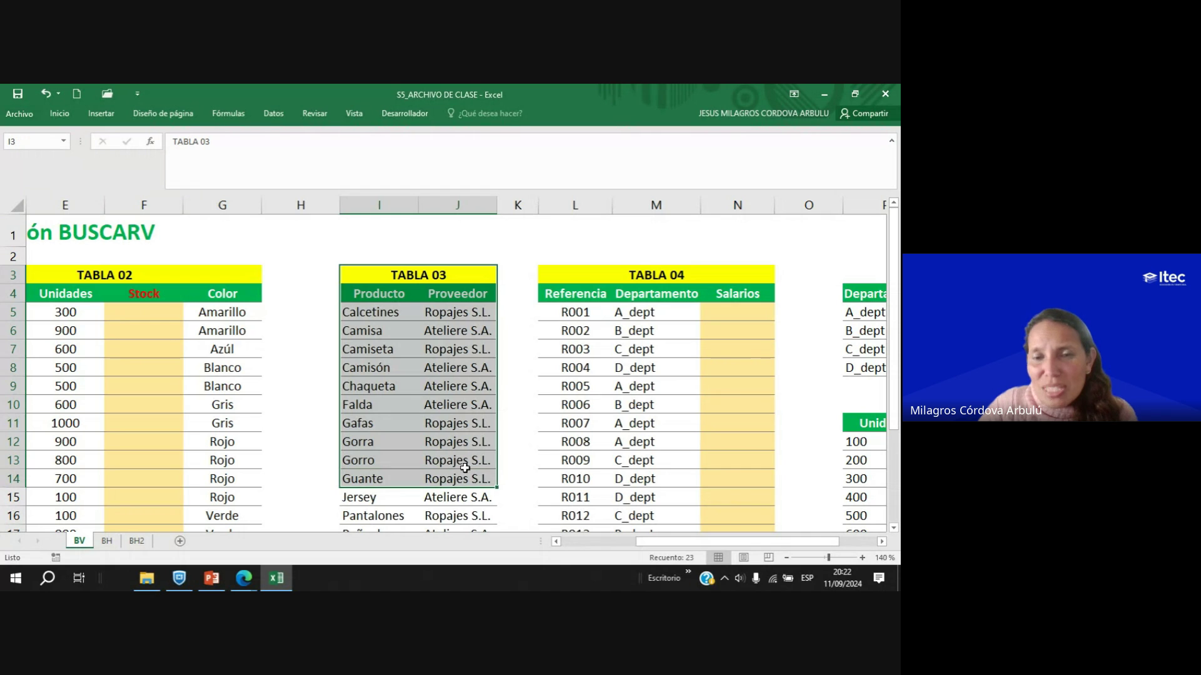
{"action": "left_click_drag", "start_coordinate": [638, 543], "coordinate": [563, 543]}
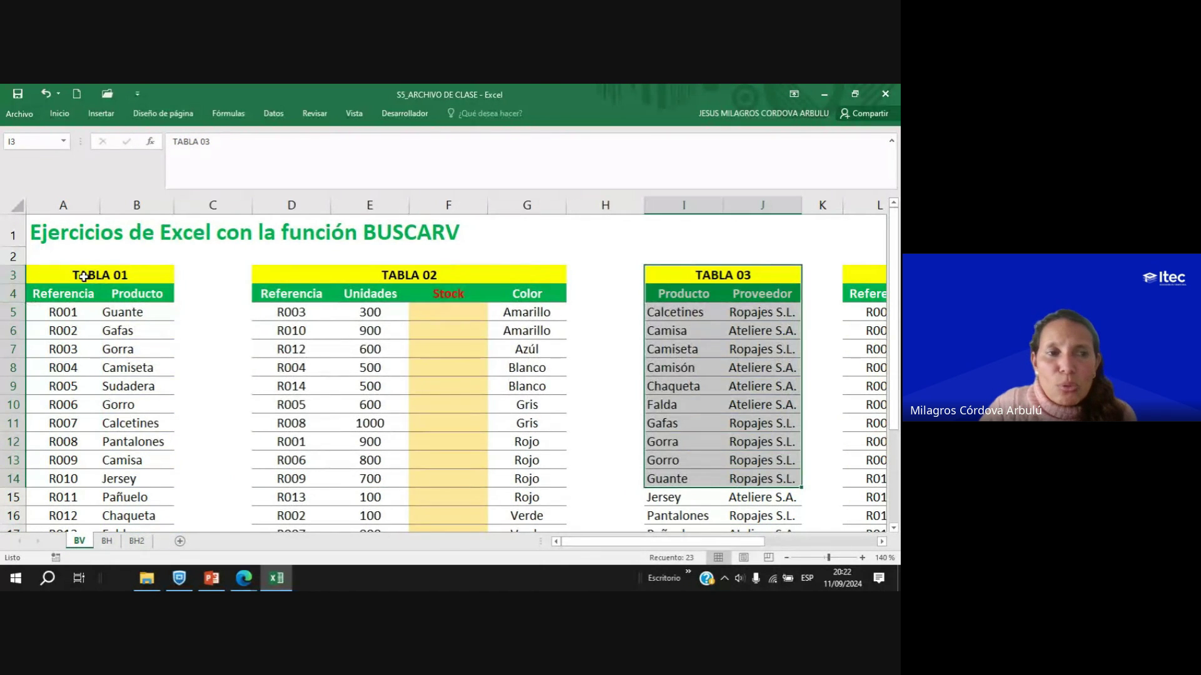
{"action": "left_click_drag", "start_coordinate": [57, 273], "coordinate": [88, 423]}
{"action": "left_click_drag", "start_coordinate": [414, 272], "coordinate": [429, 451]}
{"action": "left_click", "coordinate": [442, 307]}
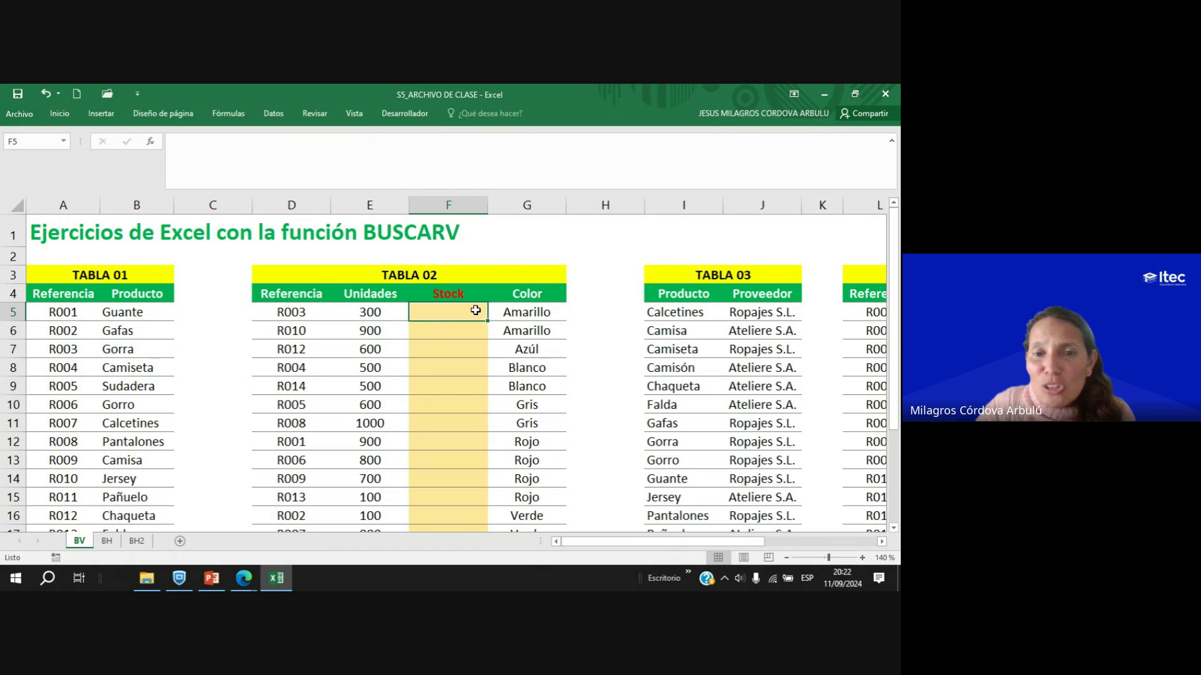
Set the font color of the Salarios header in TABLA 04 to red.
{"action": "left_click", "coordinate": [880, 542]}
{"action": "left_click", "coordinate": [881, 543]}
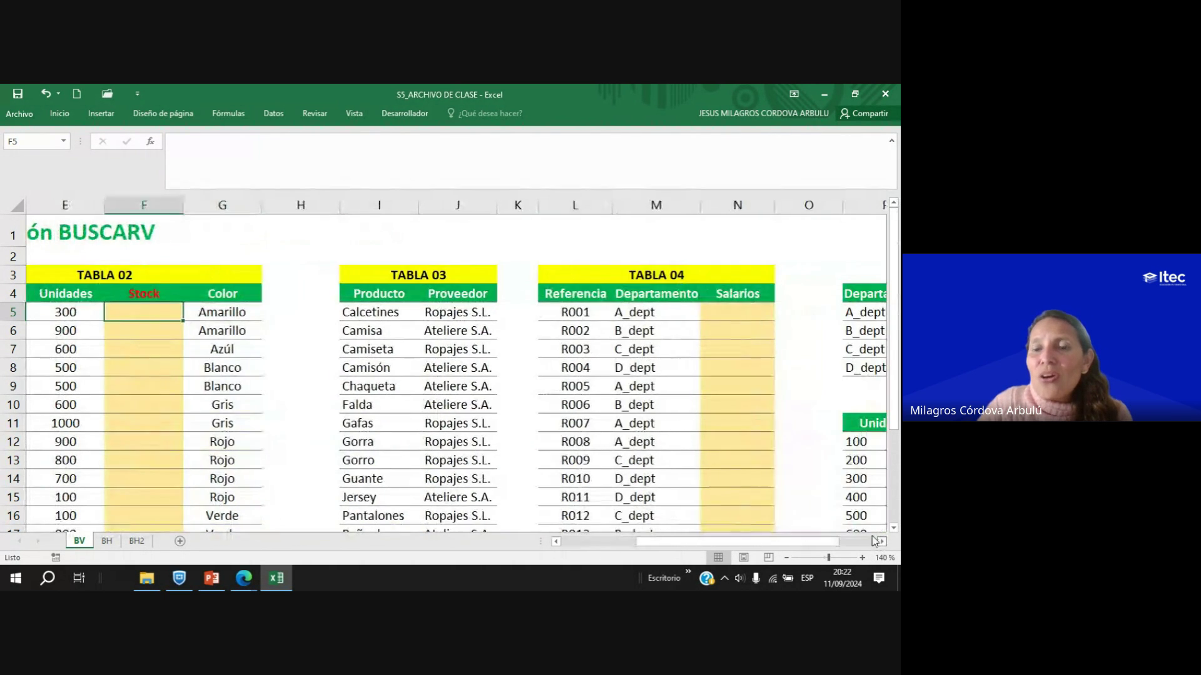
{"action": "left_click", "coordinate": [731, 296]}
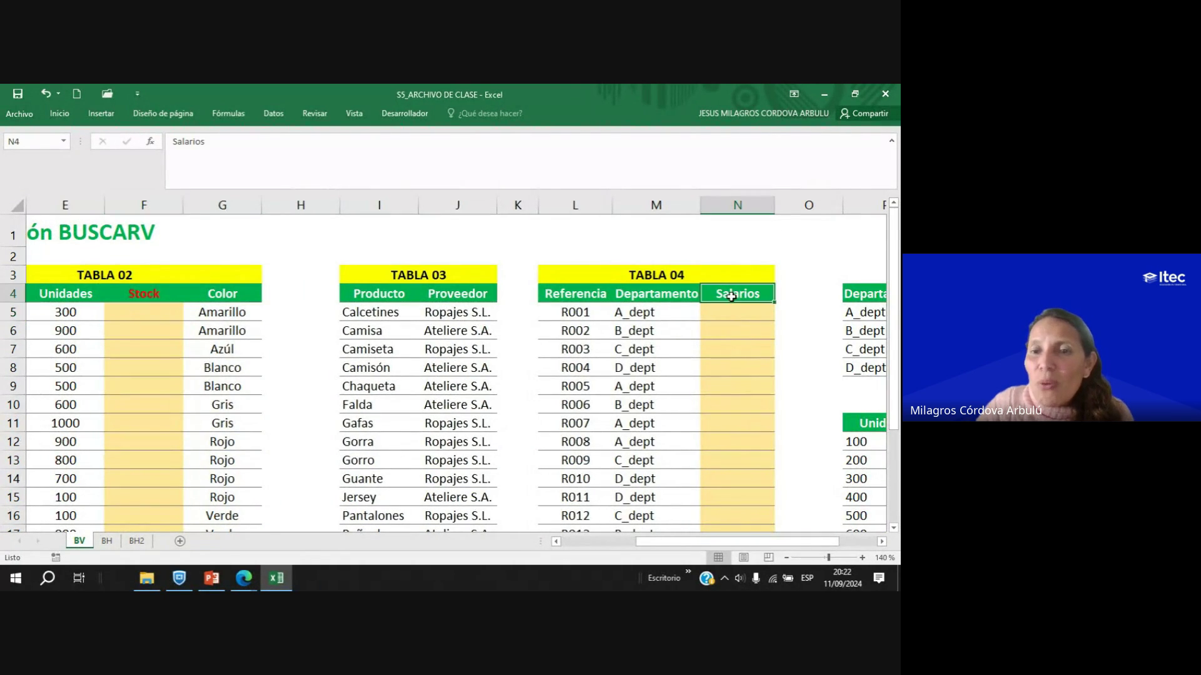
{"action": "left_click", "coordinate": [60, 113]}
{"action": "left_click", "coordinate": [178, 158]}
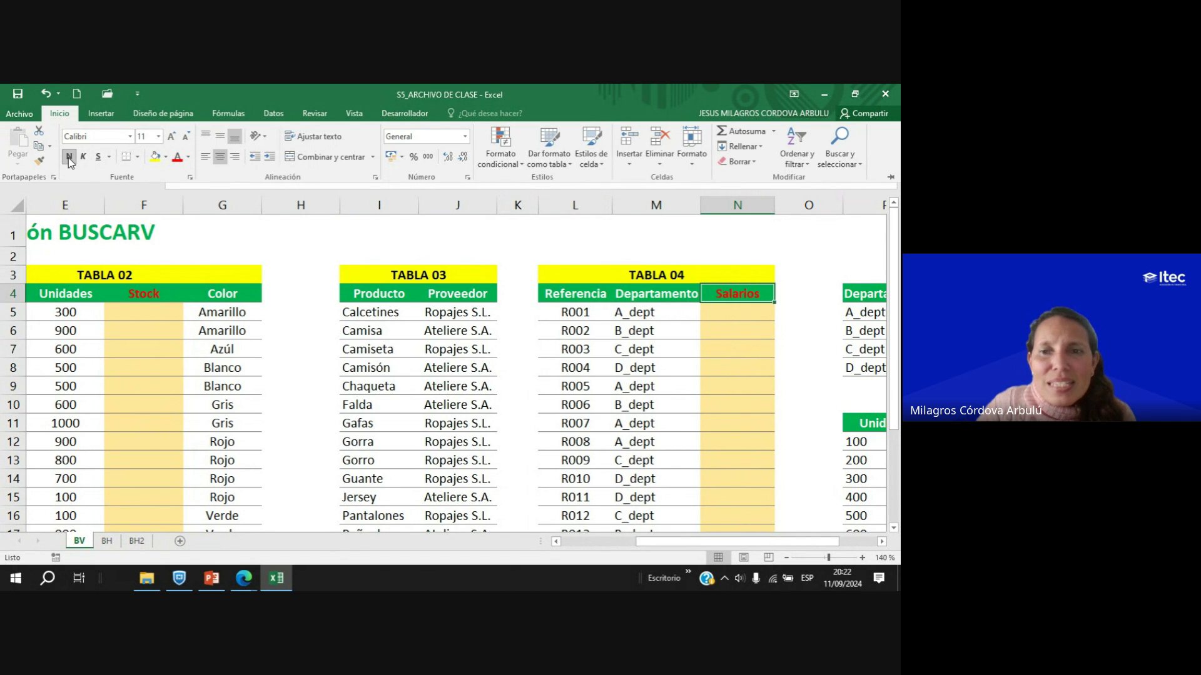
Set the font color of the empty Salarios cells N5:N19 in TABLA 04 to red.
{"action": "left_click", "coordinate": [738, 316]}
{"action": "left_click_drag", "start_coordinate": [737, 315], "coordinate": [723, 503]}
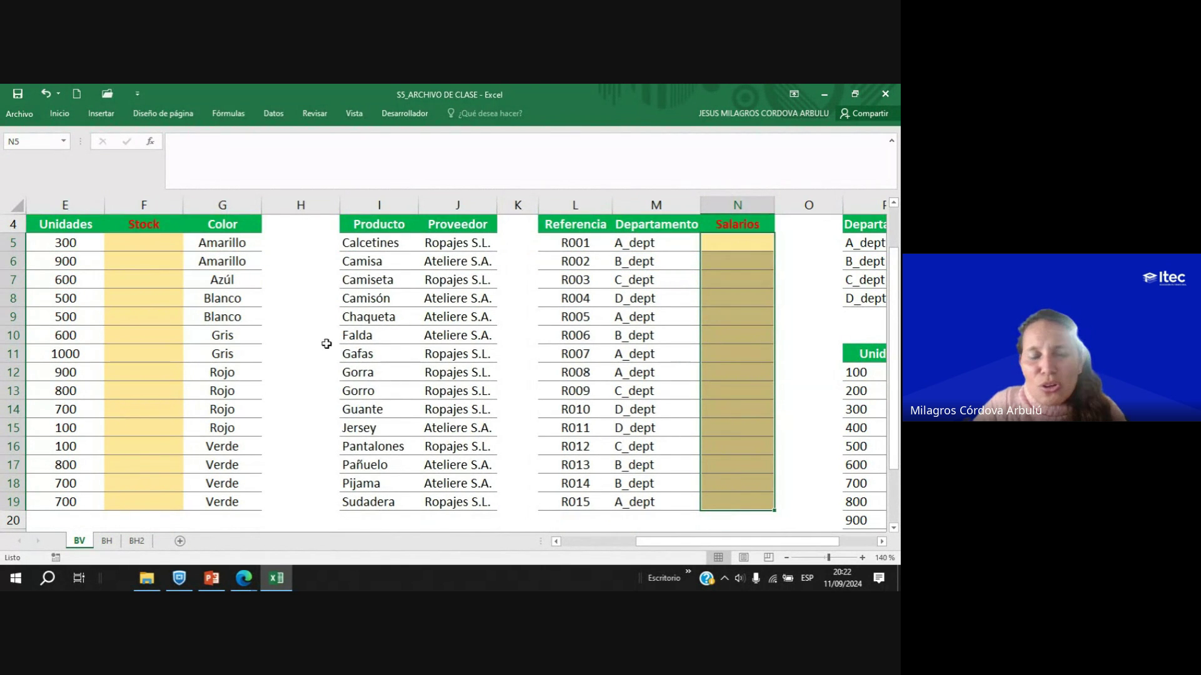
{"action": "left_click", "coordinate": [59, 114]}
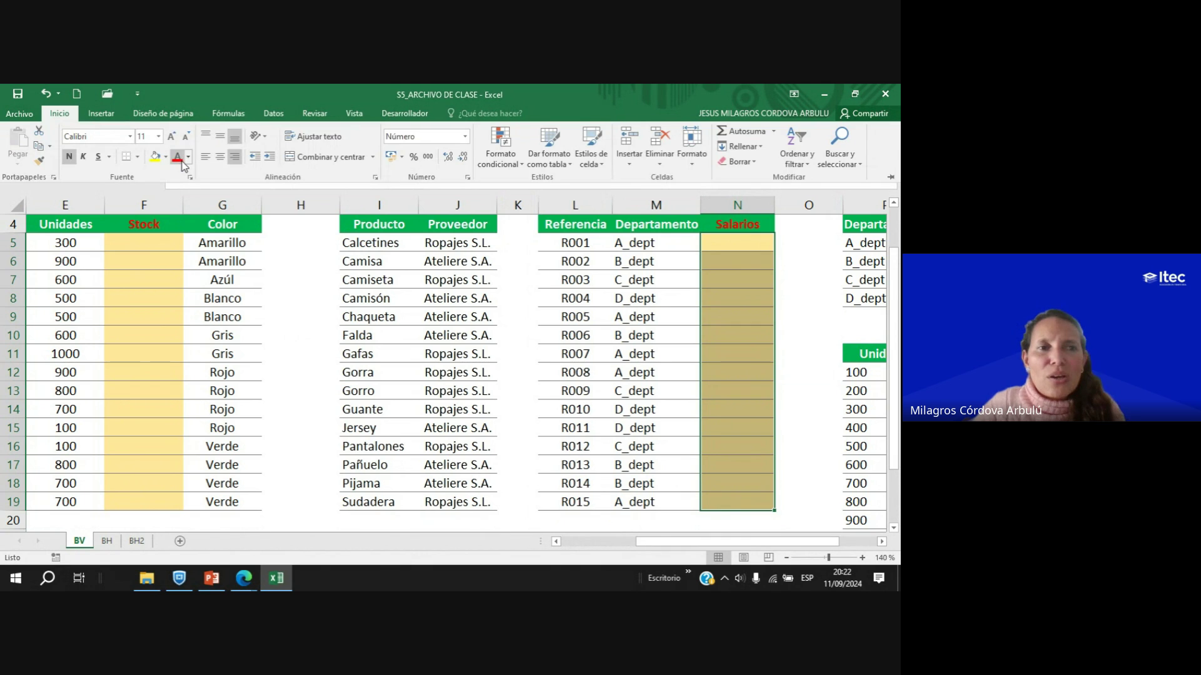
{"action": "left_click", "coordinate": [178, 157]}
{"action": "scroll", "coordinate": [762, 366], "scroll_direction": "up", "scroll_amount": 1}
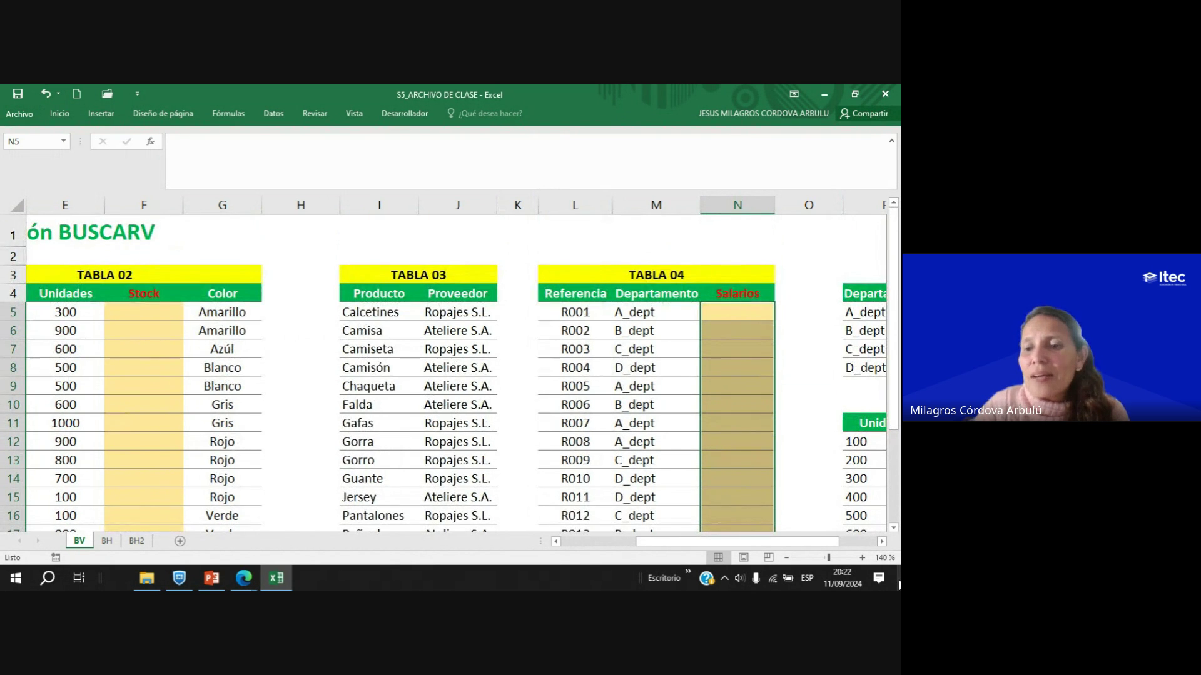
{"action": "left_click", "coordinate": [882, 542]}
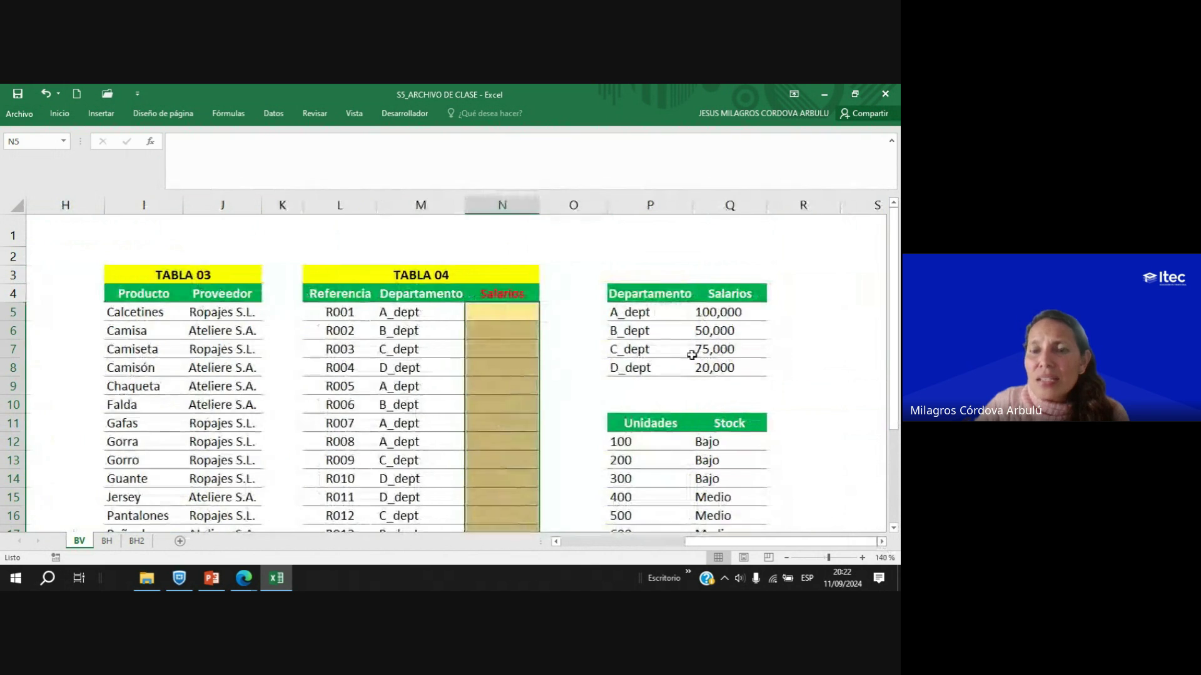
Merge and center P3:Q3 above the Departamento–Salarios table and enter the title TABLA 05.
{"action": "left_click_drag", "start_coordinate": [622, 274], "coordinate": [732, 274]}
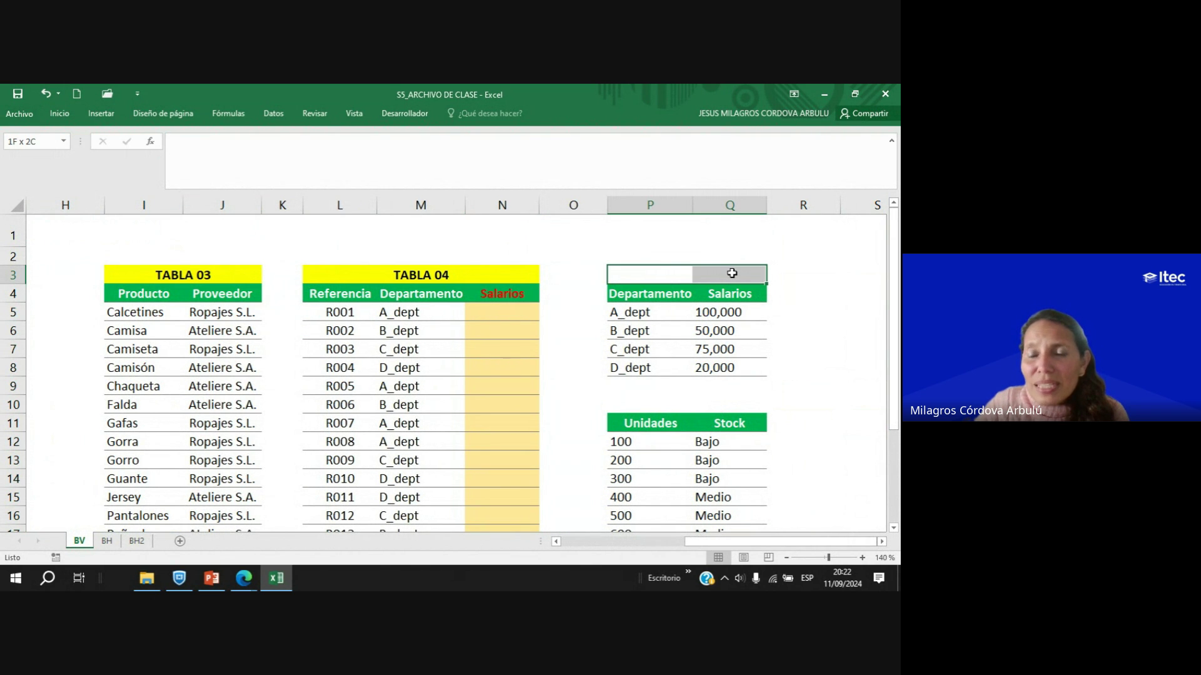
{"action": "left_click", "coordinate": [59, 113]}
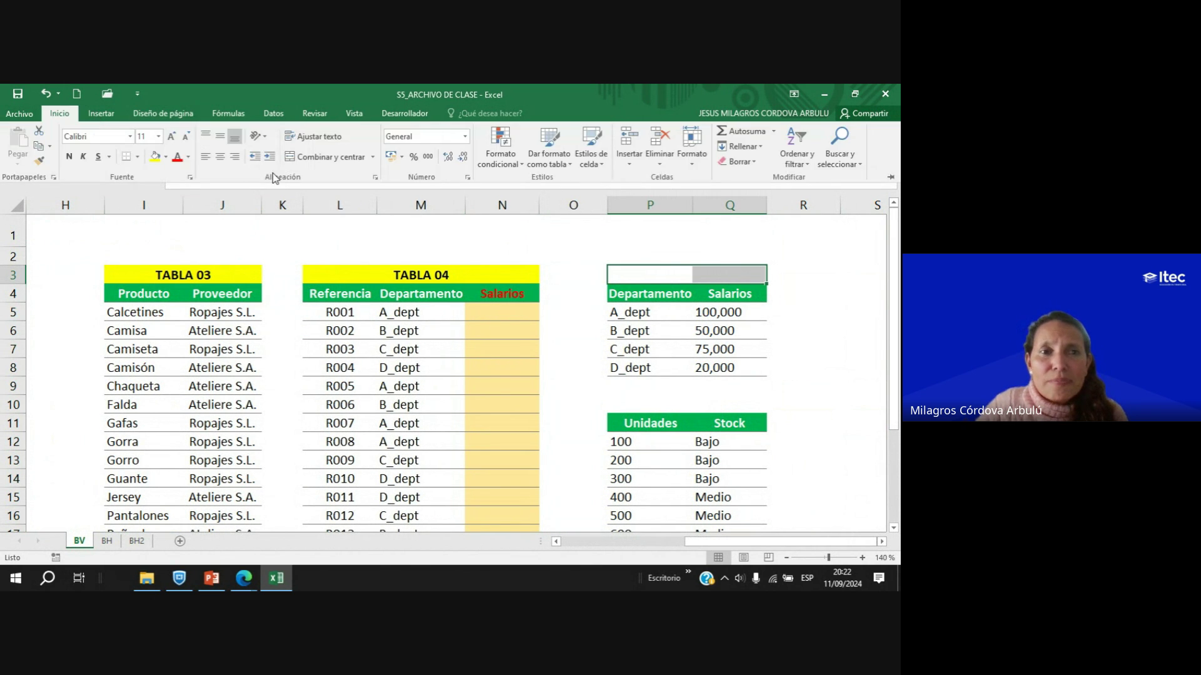
{"action": "left_click", "coordinate": [325, 160]}
{"action": "type", "text": "TABLA 05"}
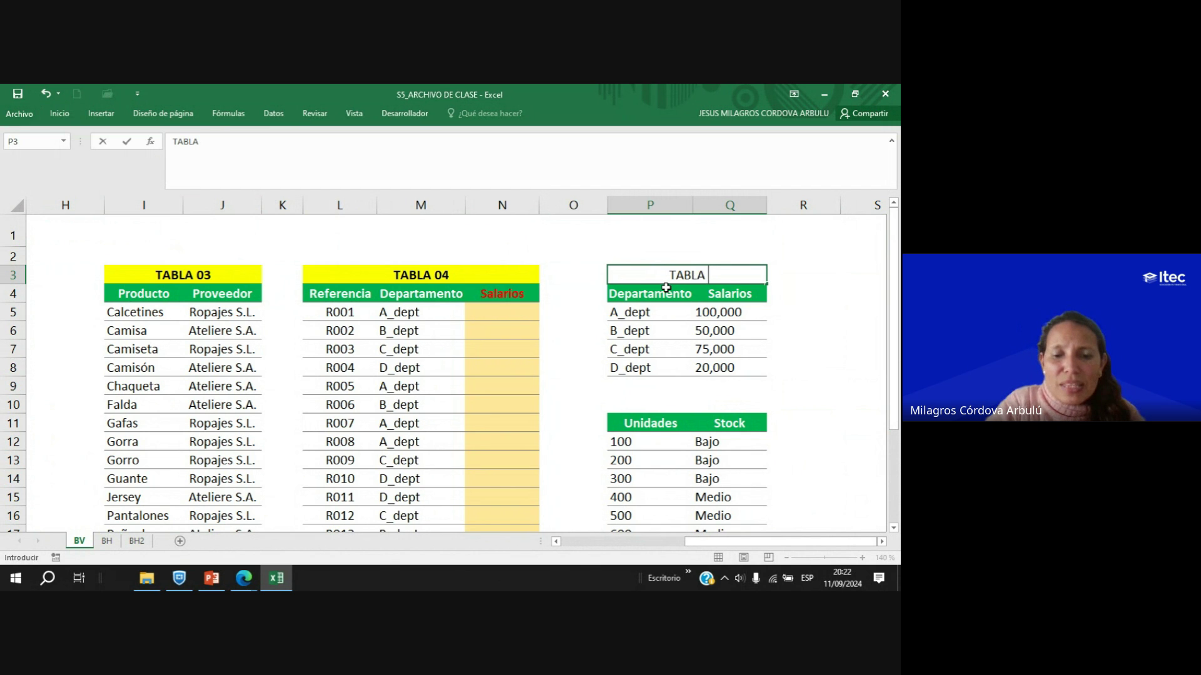
{"action": "left_click", "coordinate": [688, 317]}
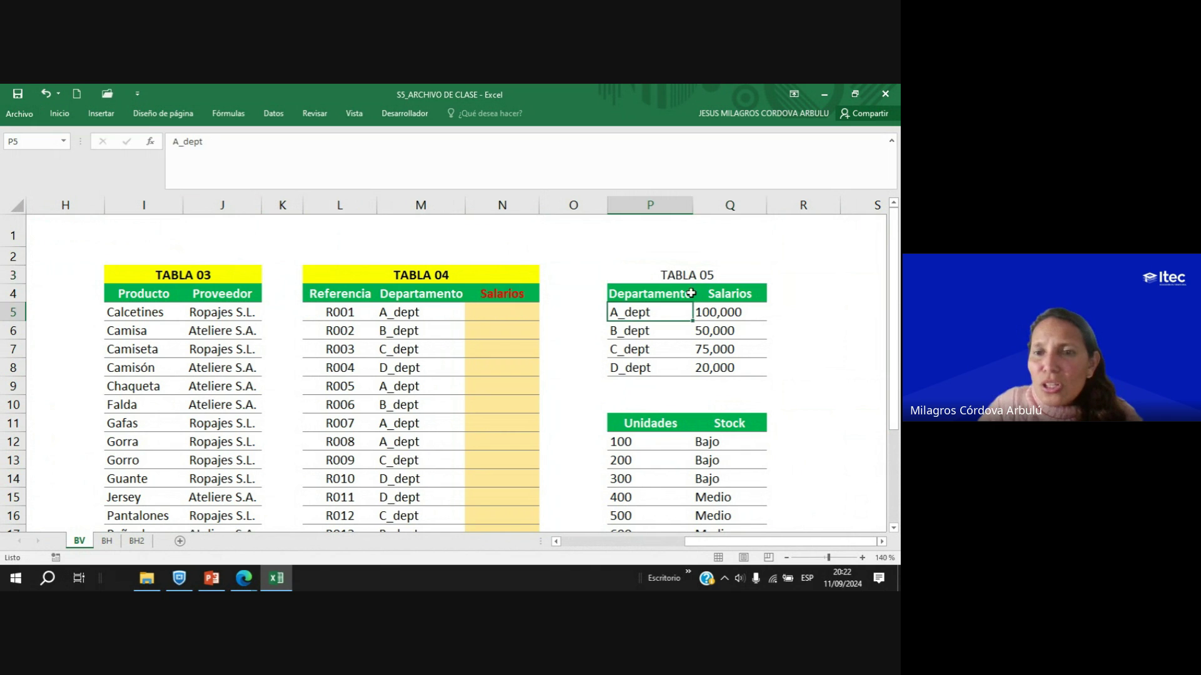
Make the TABLA 05 title bold and give its cell a yellow fill.
{"action": "left_click", "coordinate": [687, 275]}
{"action": "left_click", "coordinate": [59, 113]}
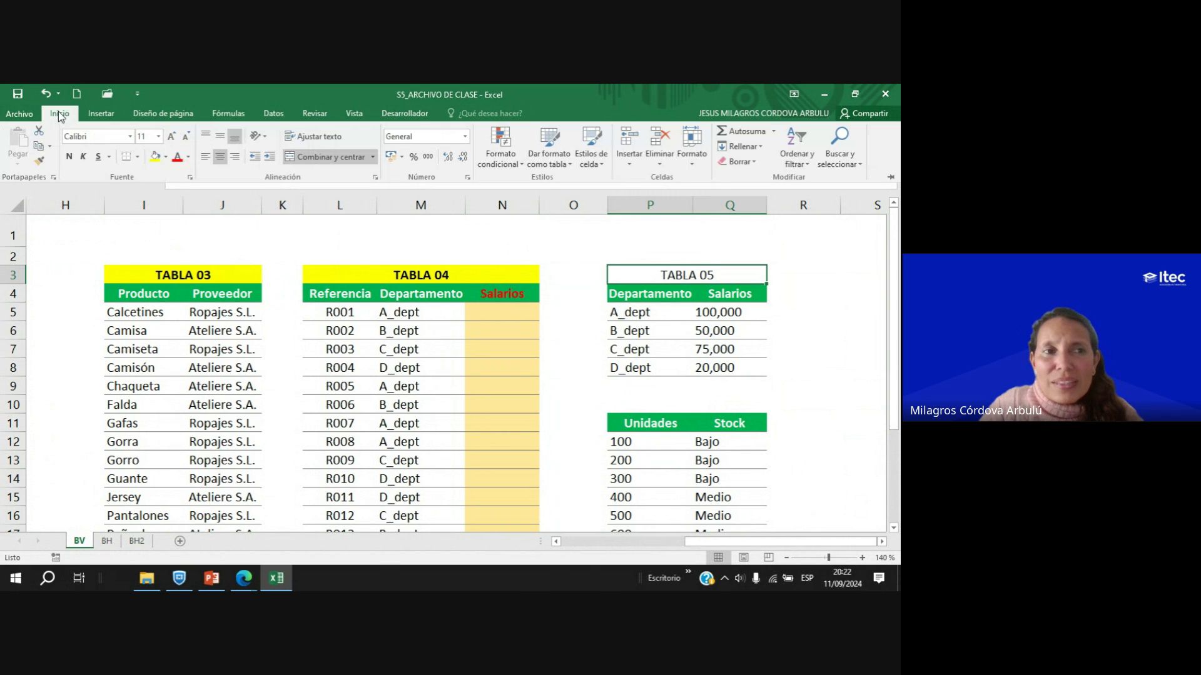
{"action": "left_click", "coordinate": [69, 156]}
{"action": "left_click", "coordinate": [155, 156]}
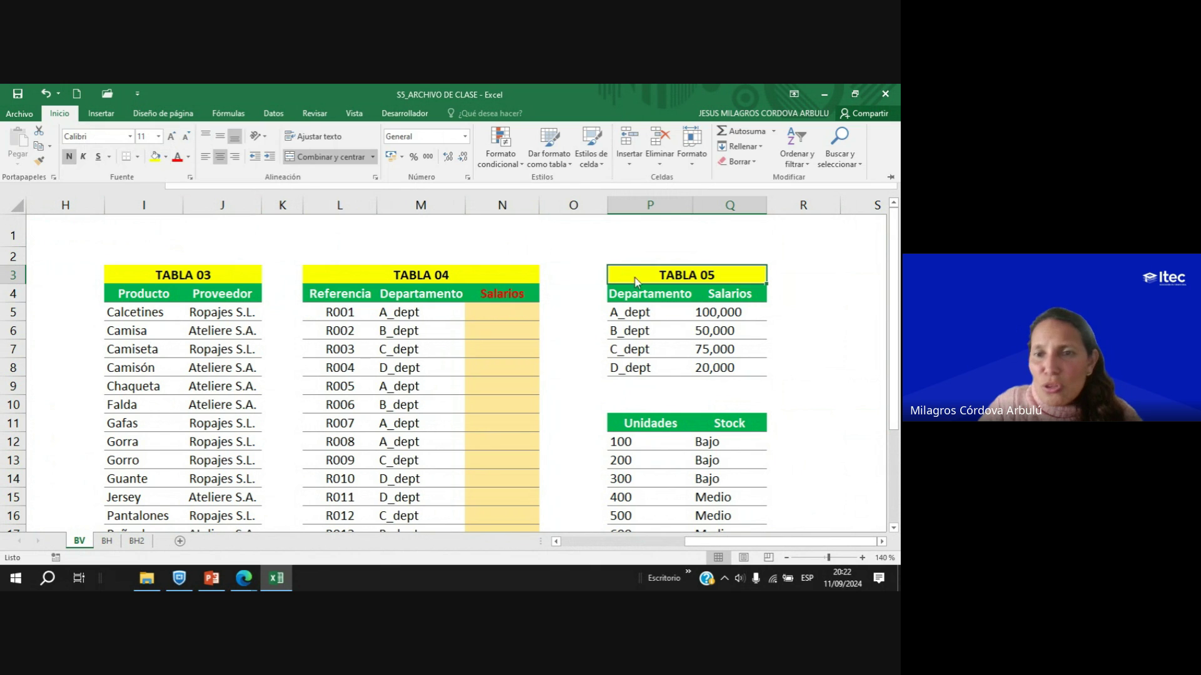
Merge and center P10:Q10 above the Unidades–Stock table, format it bold with yellow fill, and enter the title TABLA 06.
{"action": "left_click_drag", "start_coordinate": [625, 403], "coordinate": [709, 403]}
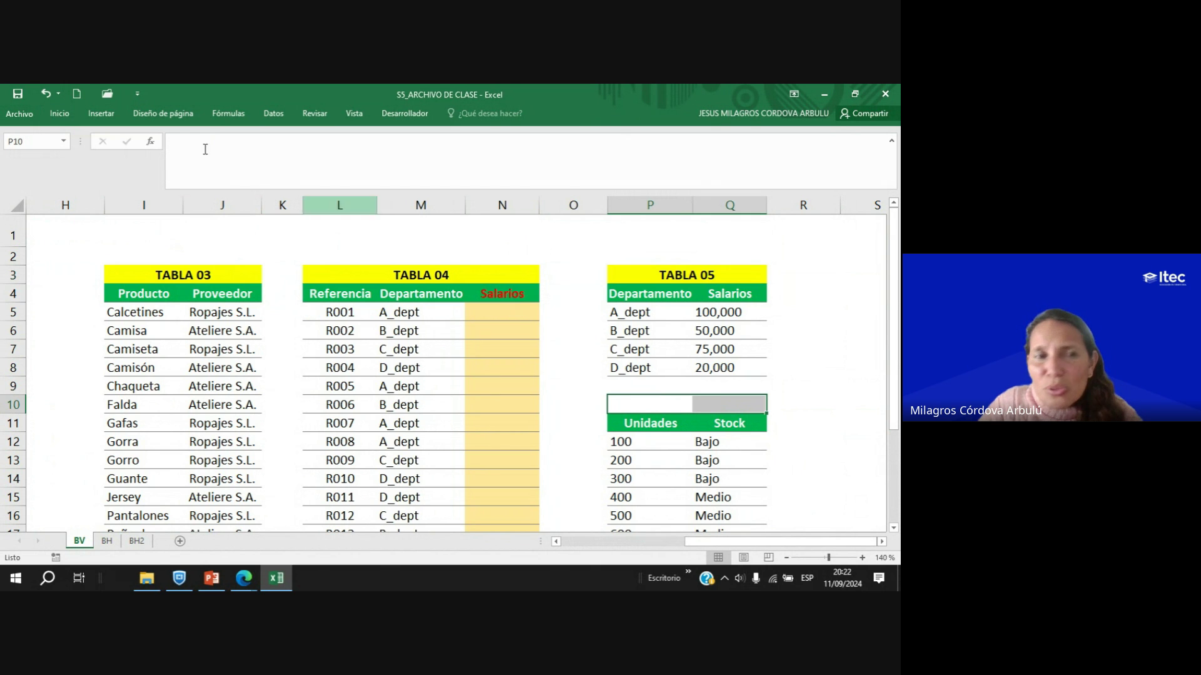
{"action": "left_click", "coordinate": [60, 113]}
{"action": "left_click", "coordinate": [325, 156]}
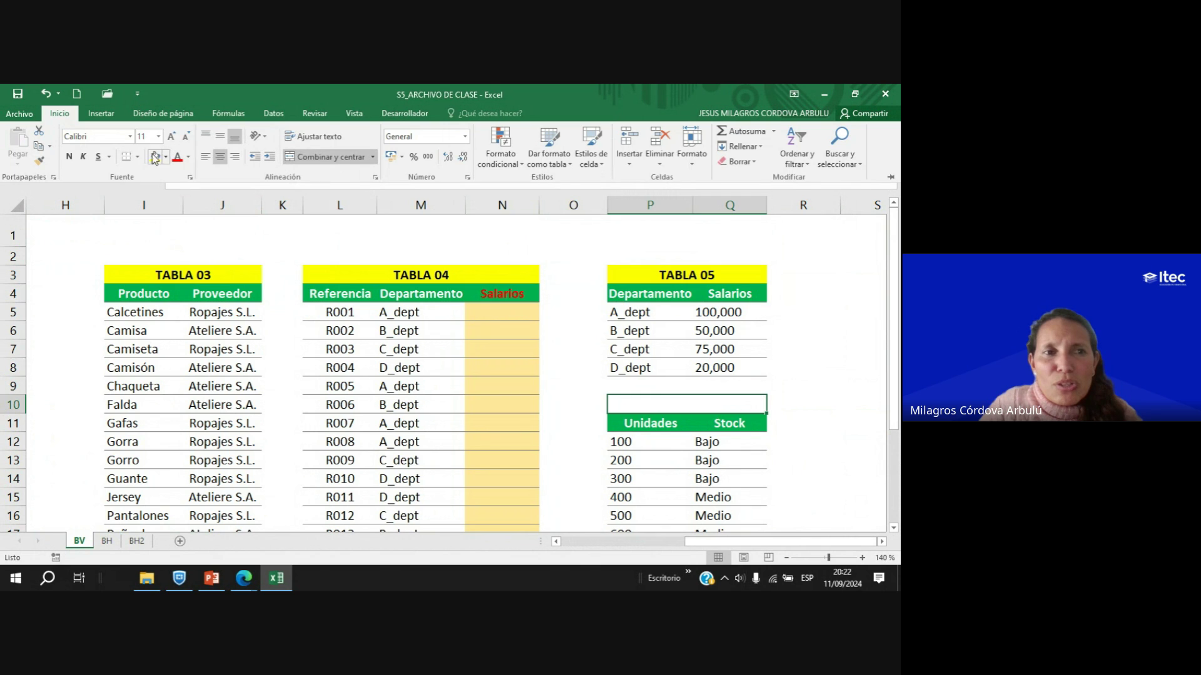
{"action": "left_click", "coordinate": [154, 156]}
{"action": "left_click", "coordinate": [70, 158]}
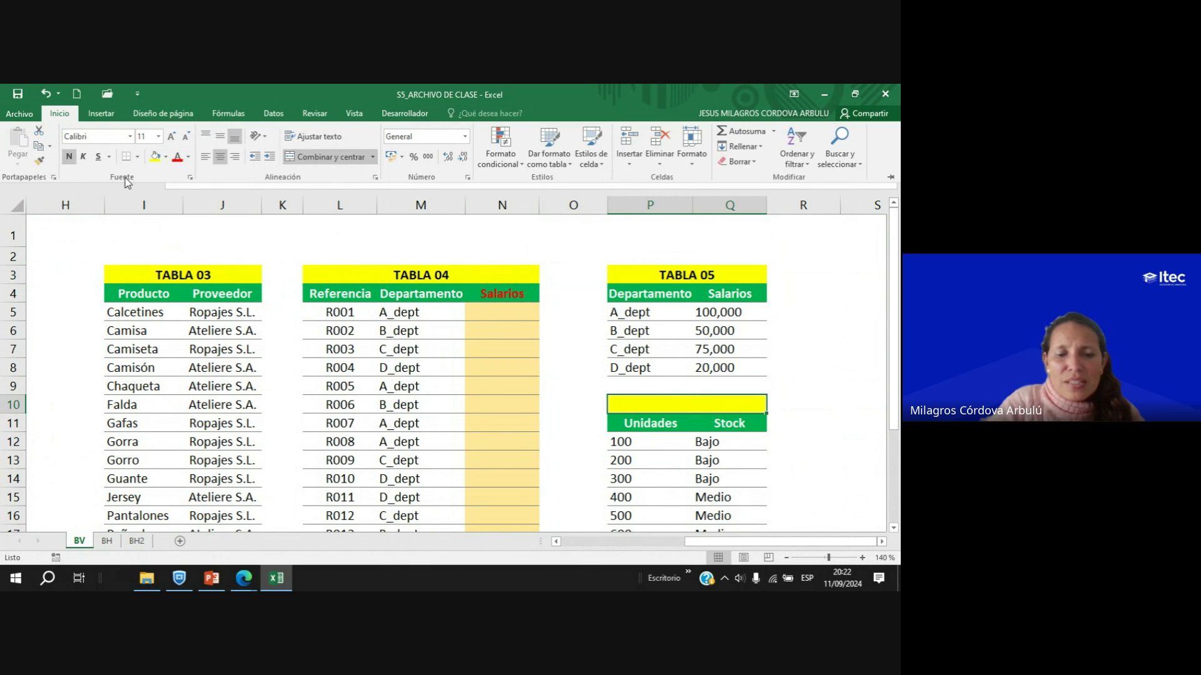
{"action": "type", "text": "TABLA 06"}
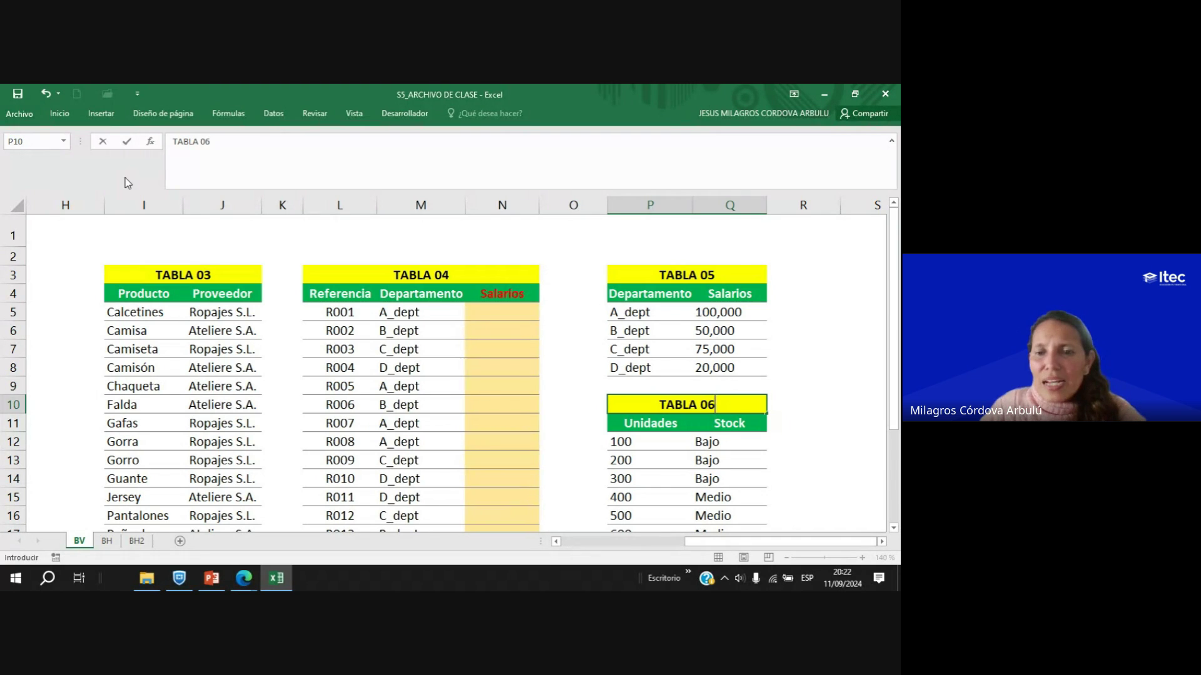
{"action": "left_click", "coordinate": [706, 460]}
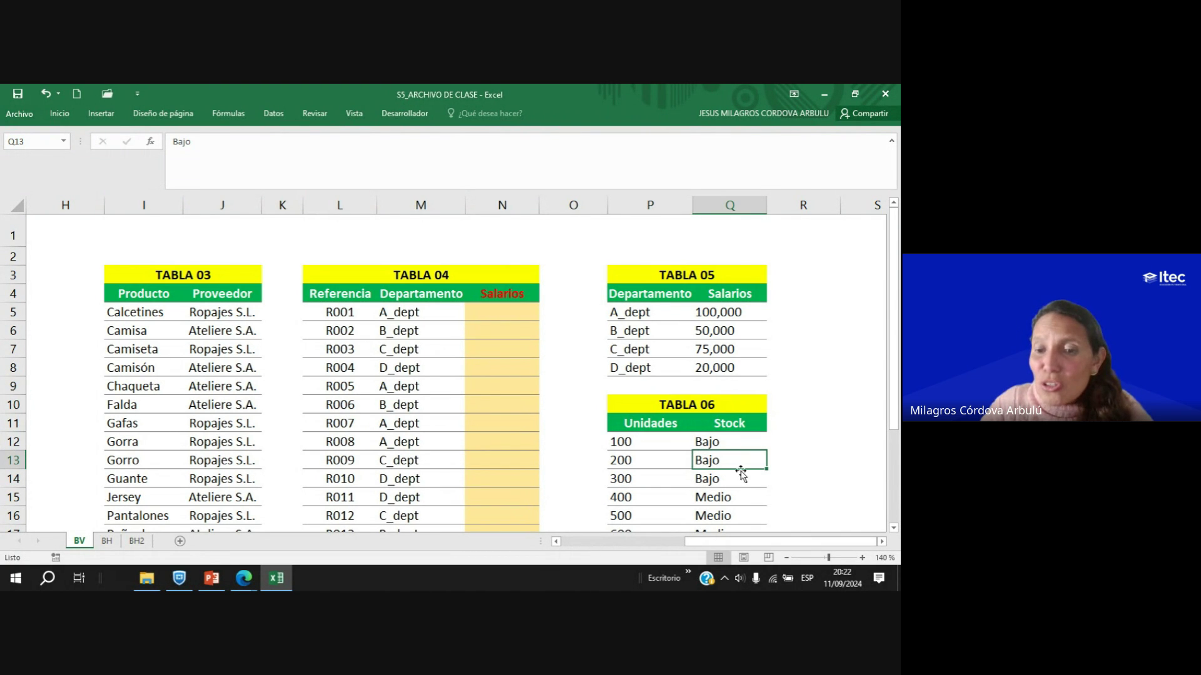
Review the labelled tables, highlighting TABLA 04 and TABLA 05 in turn, ending on department cell M9.
{"action": "left_click_drag", "start_coordinate": [720, 546], "coordinate": [647, 553]}
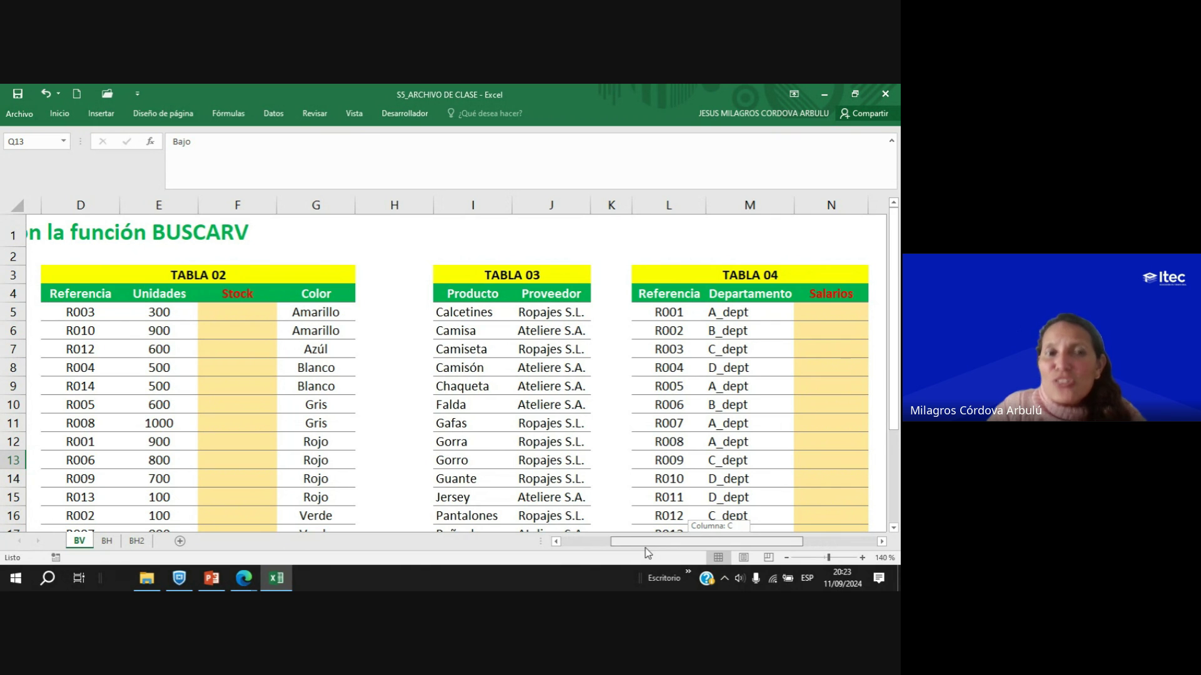
{"action": "left_click_drag", "start_coordinate": [647, 553], "coordinate": [739, 543]}
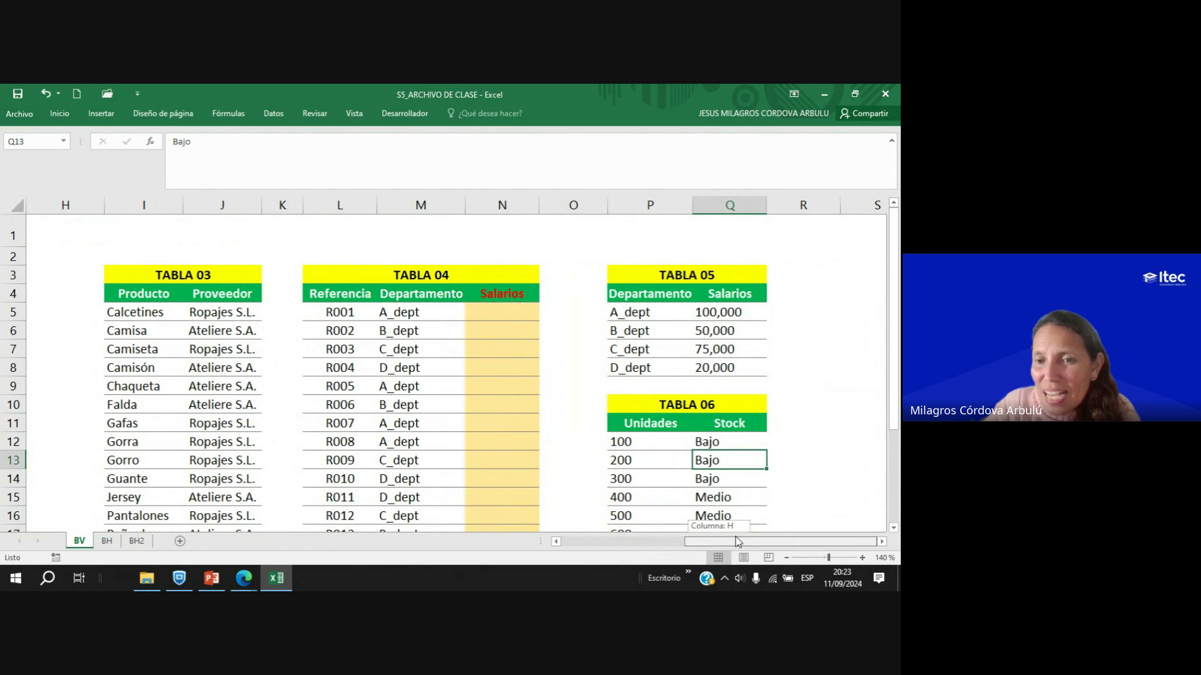
{"action": "mouse_move", "coordinate": [739, 542]}
{"action": "left_mouse_down"}
{"action": "mouse_move", "coordinate": [676, 563]}
{"action": "mouse_move", "coordinate": [749, 560]}
{"action": "mouse_move", "coordinate": [647, 560]}
{"action": "mouse_move", "coordinate": [733, 547]}
{"action": "left_mouse_up"}
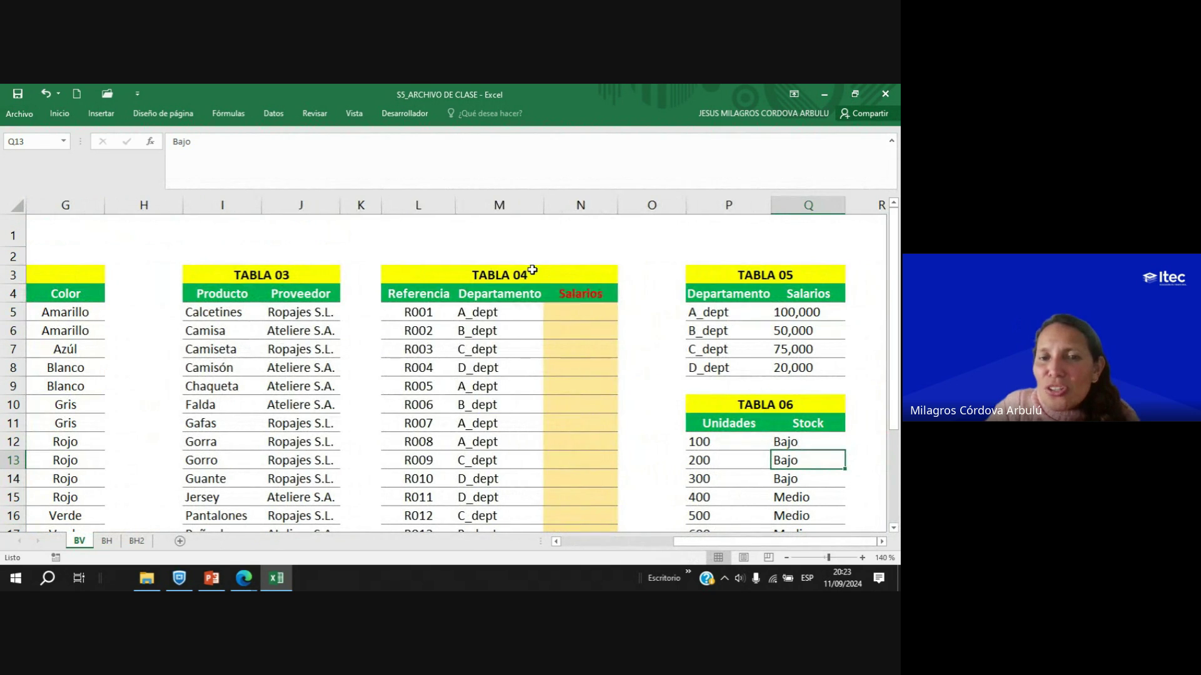
{"action": "left_click_drag", "start_coordinate": [532, 270], "coordinate": [535, 400]}
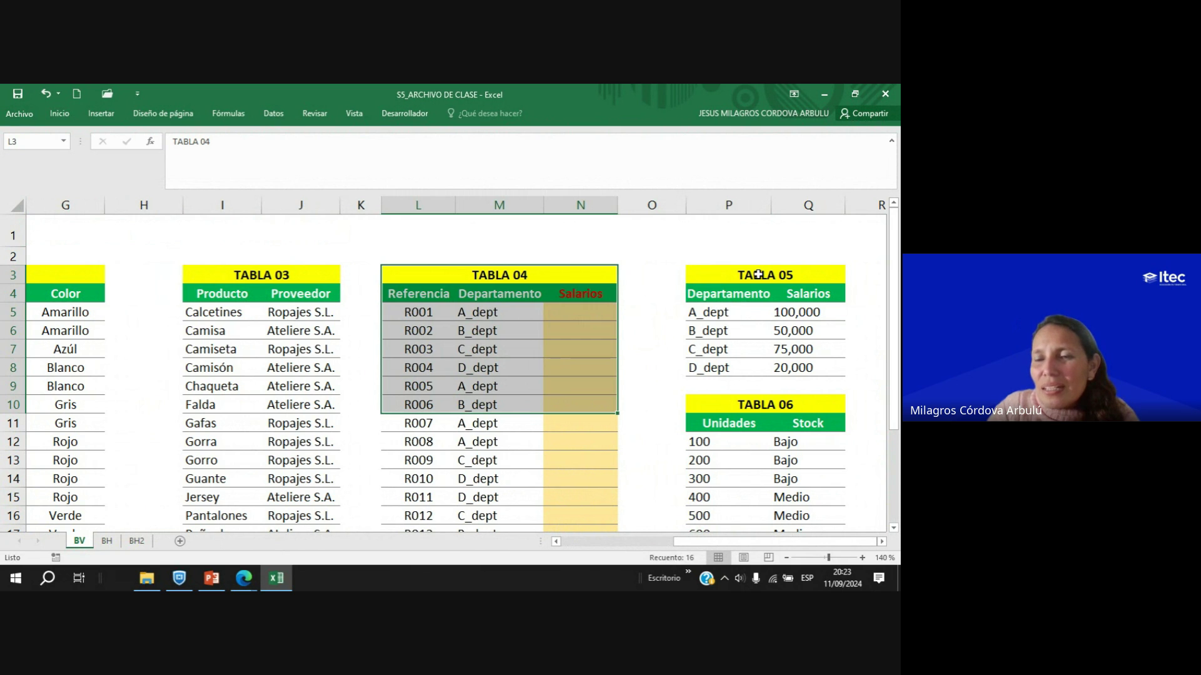
{"action": "left_click_drag", "start_coordinate": [758, 275], "coordinate": [763, 368]}
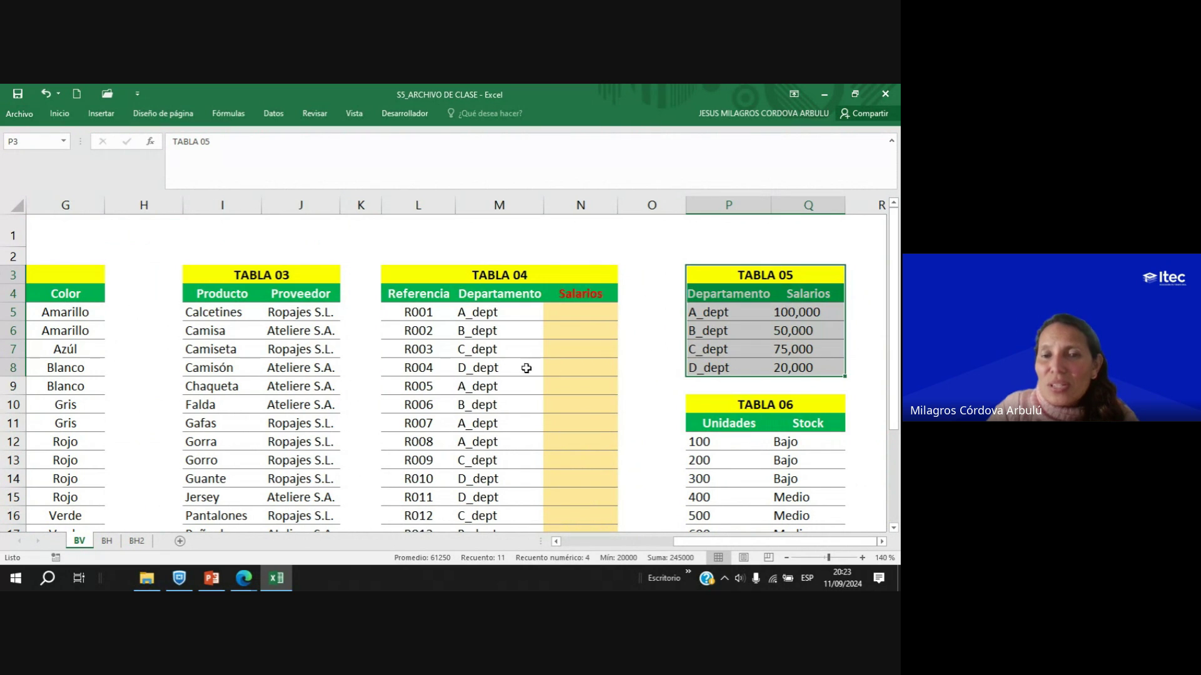
{"action": "left_click", "coordinate": [498, 382]}
Switch to the browser, close the extra Google Meet landing tab, and return to the Excel workbook.
{"action": "left_click", "coordinate": [772, 554]}
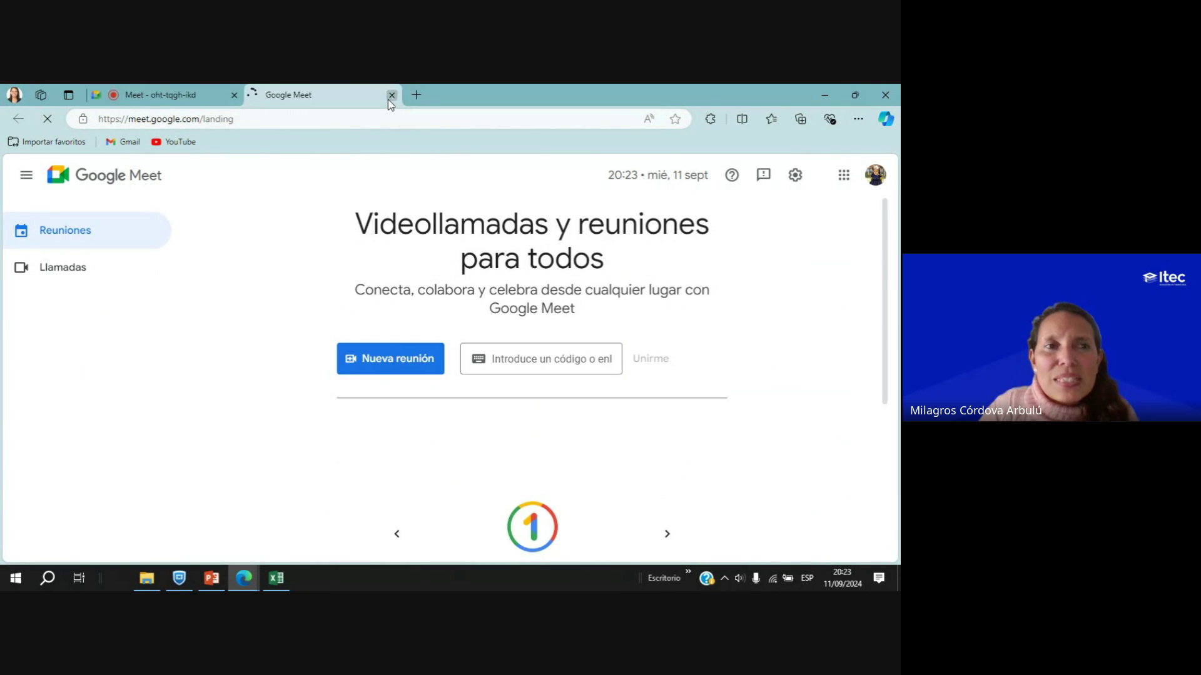
{"action": "left_click", "coordinate": [391, 95]}
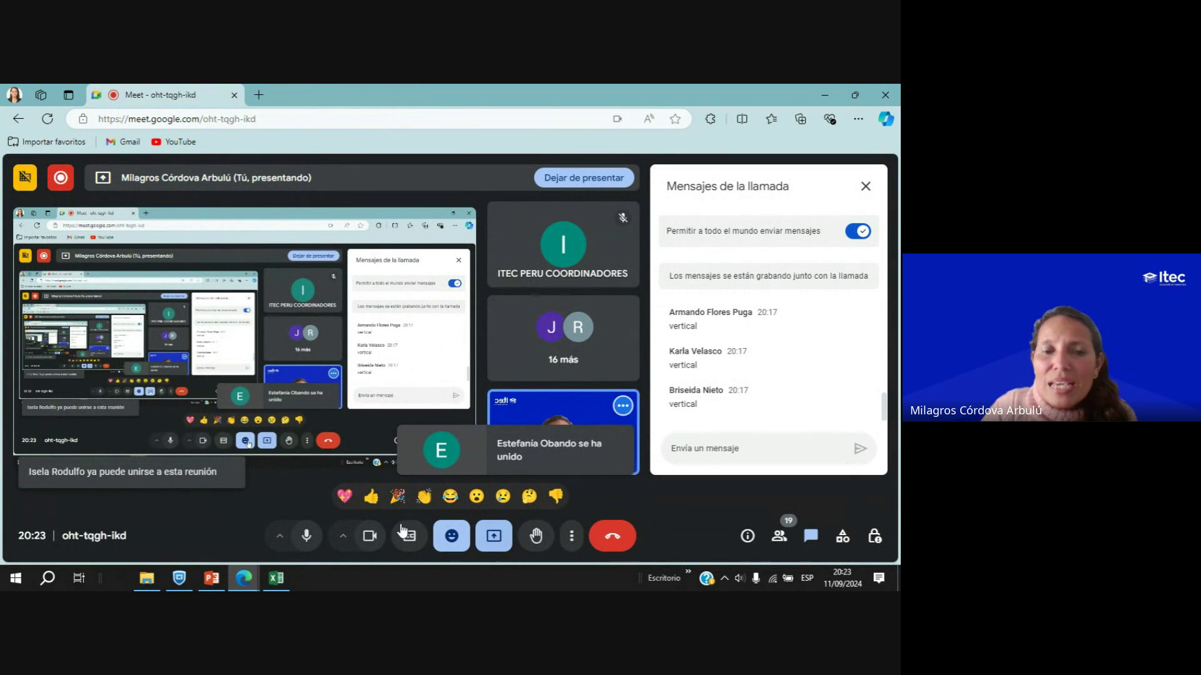
{"action": "left_click", "coordinate": [277, 587]}
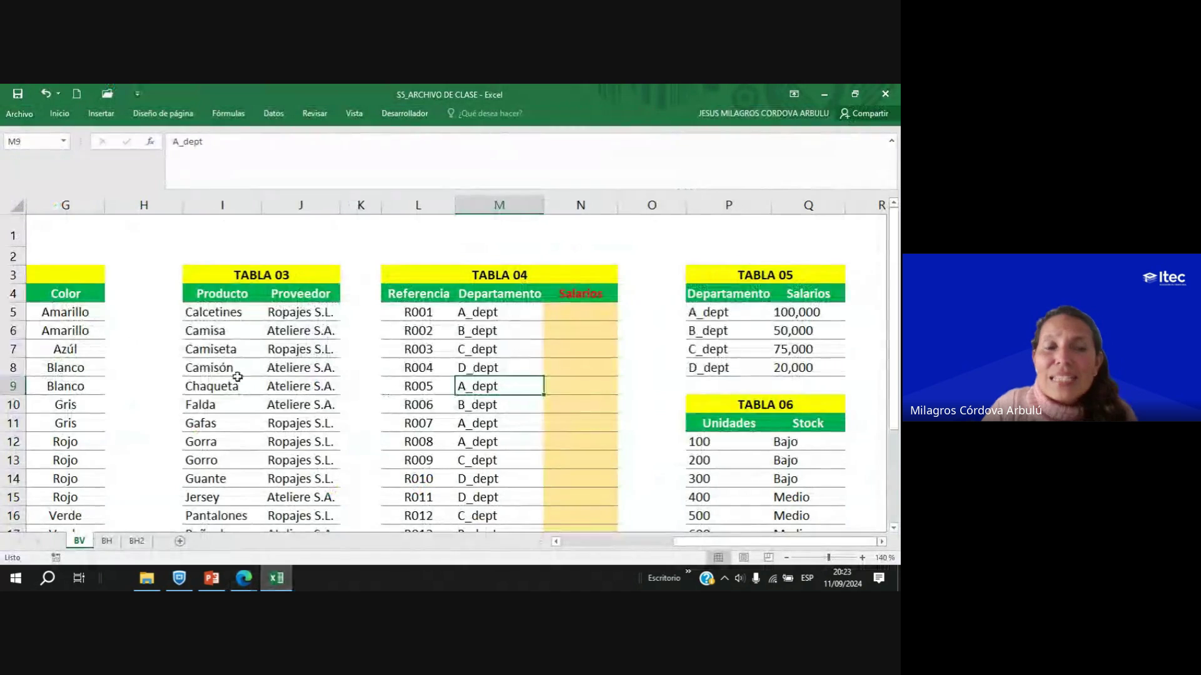
Point out TABLA 01 and TABLA 02 in turn, ending on the empty Stock cell F5.
{"action": "left_click_drag", "start_coordinate": [750, 541], "coordinate": [542, 542]}
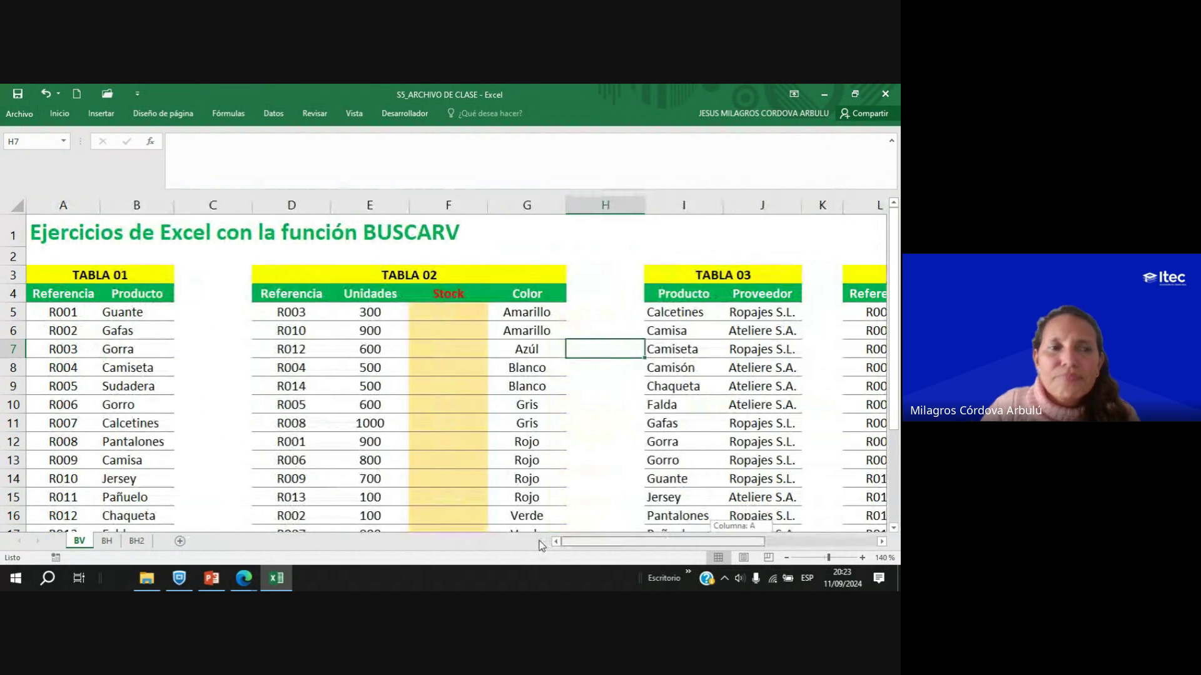
{"action": "left_click_drag", "start_coordinate": [75, 275], "coordinate": [107, 475]}
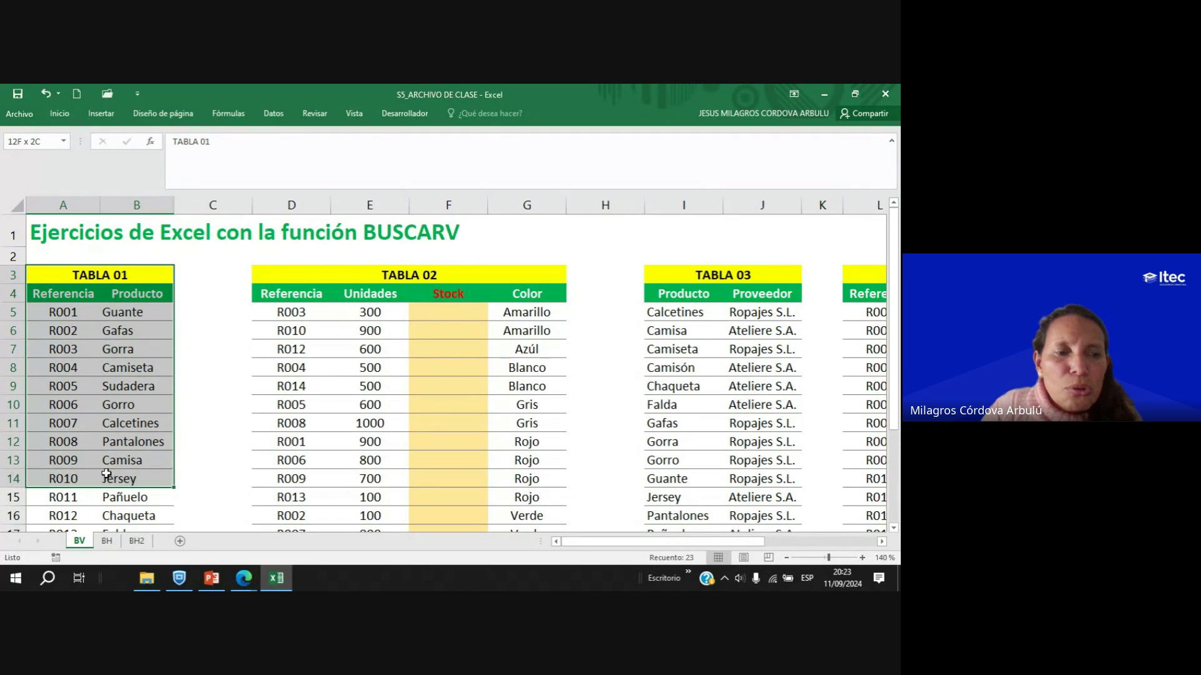
{"action": "left_click_drag", "start_coordinate": [409, 271], "coordinate": [415, 463]}
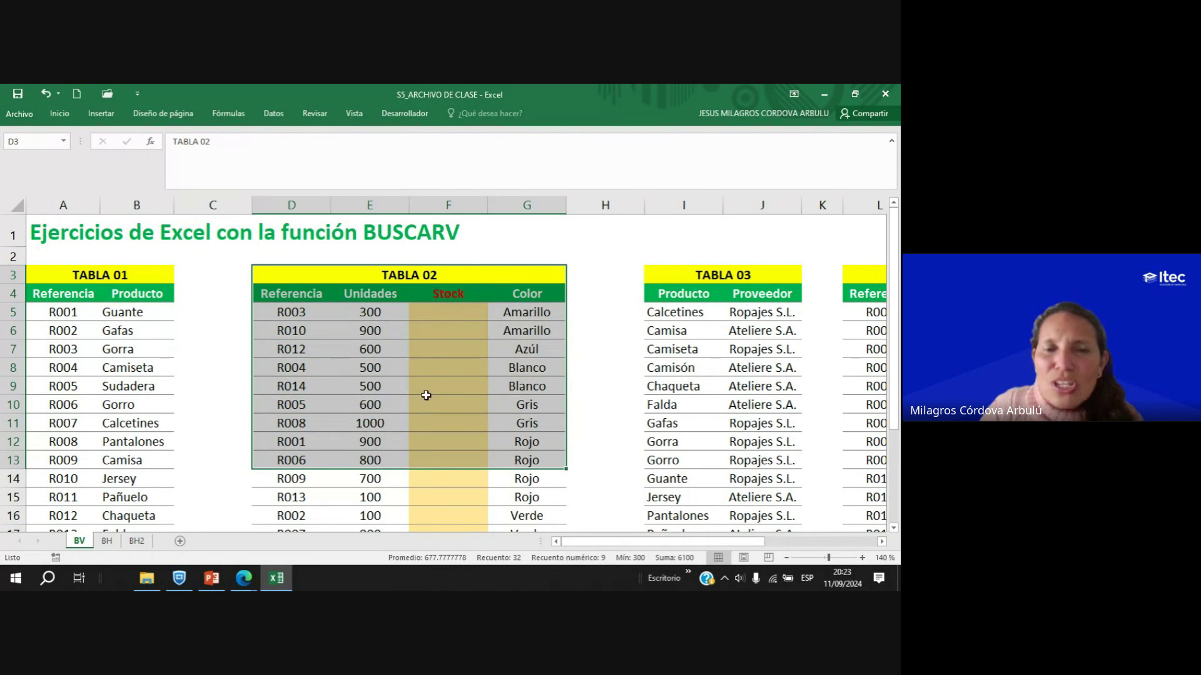
{"action": "left_click", "coordinate": [441, 313]}
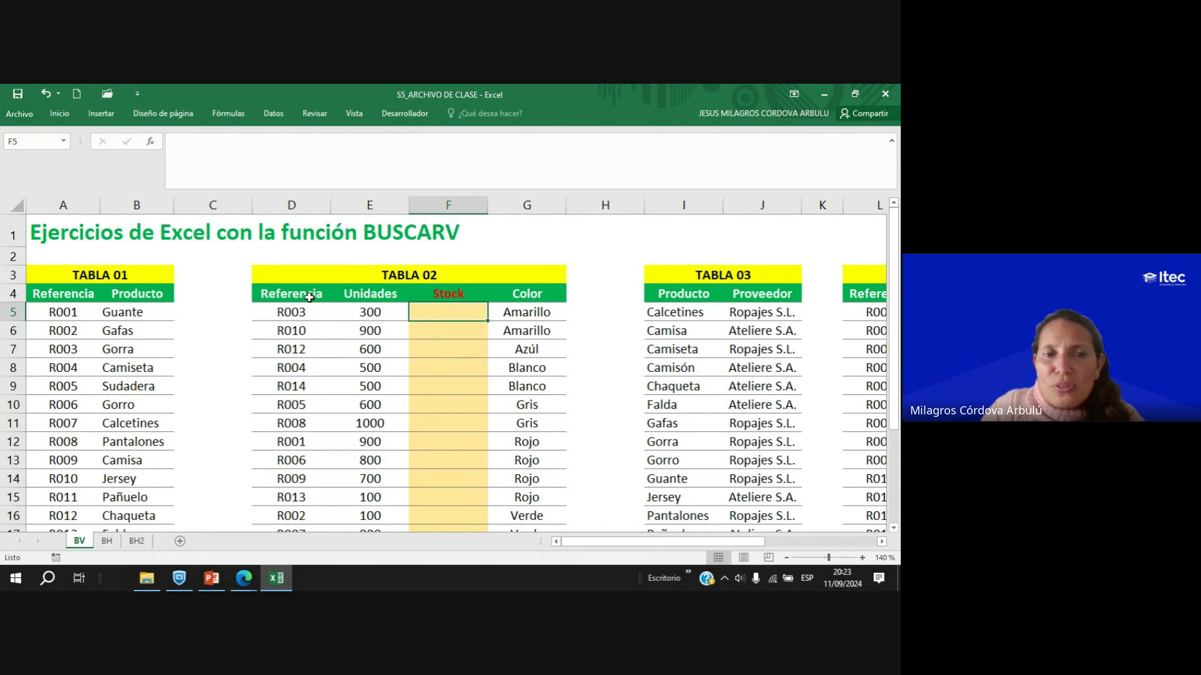
Highlight the Referencia, Unidades, Color and Stock columns of TABLA 02 one after another.
{"action": "left_click_drag", "start_coordinate": [308, 298], "coordinate": [305, 497]}
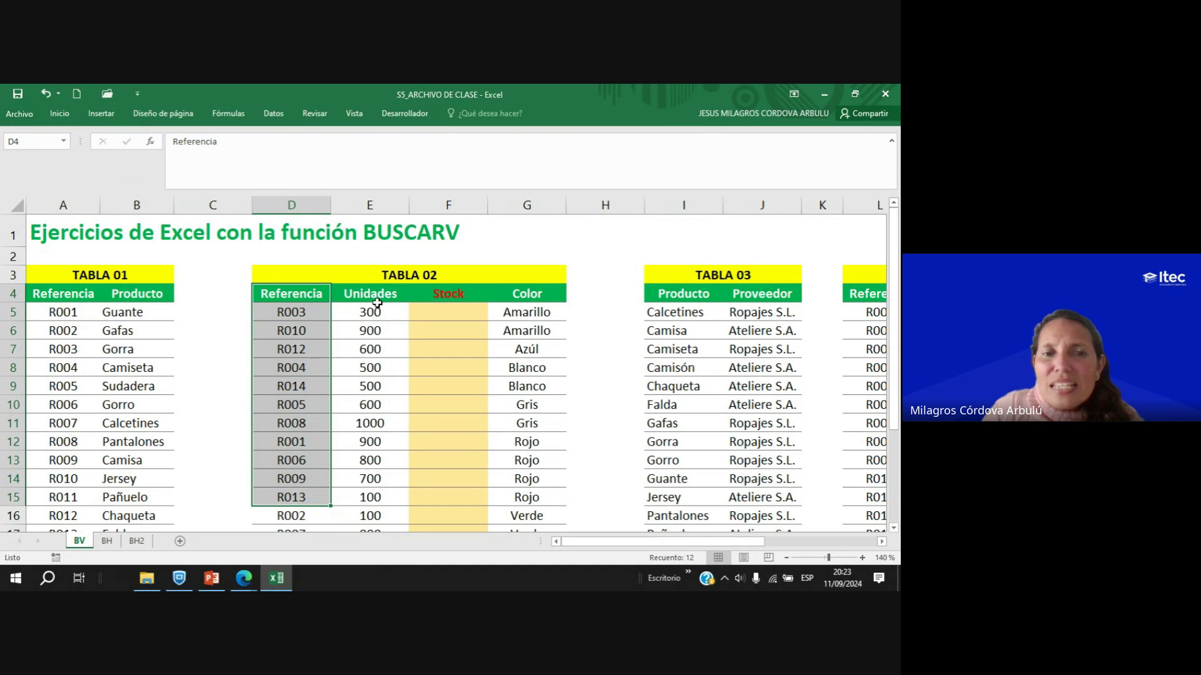
{"action": "left_click_drag", "start_coordinate": [372, 294], "coordinate": [369, 510]}
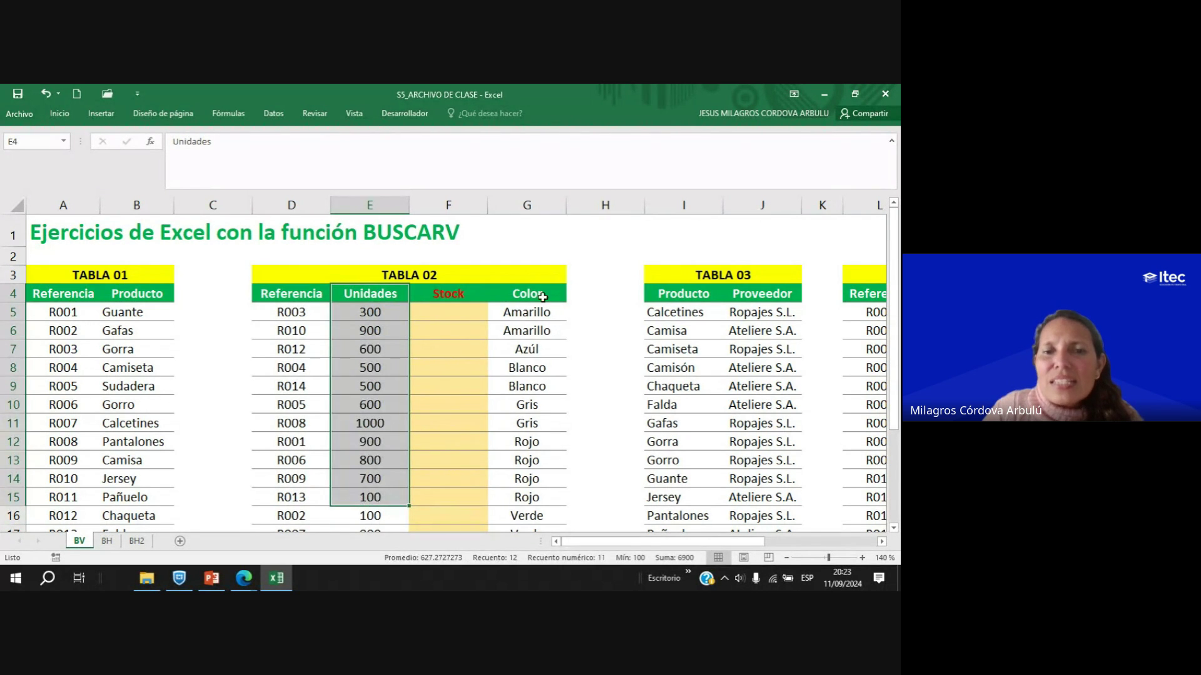
{"action": "left_click_drag", "start_coordinate": [542, 298], "coordinate": [531, 500]}
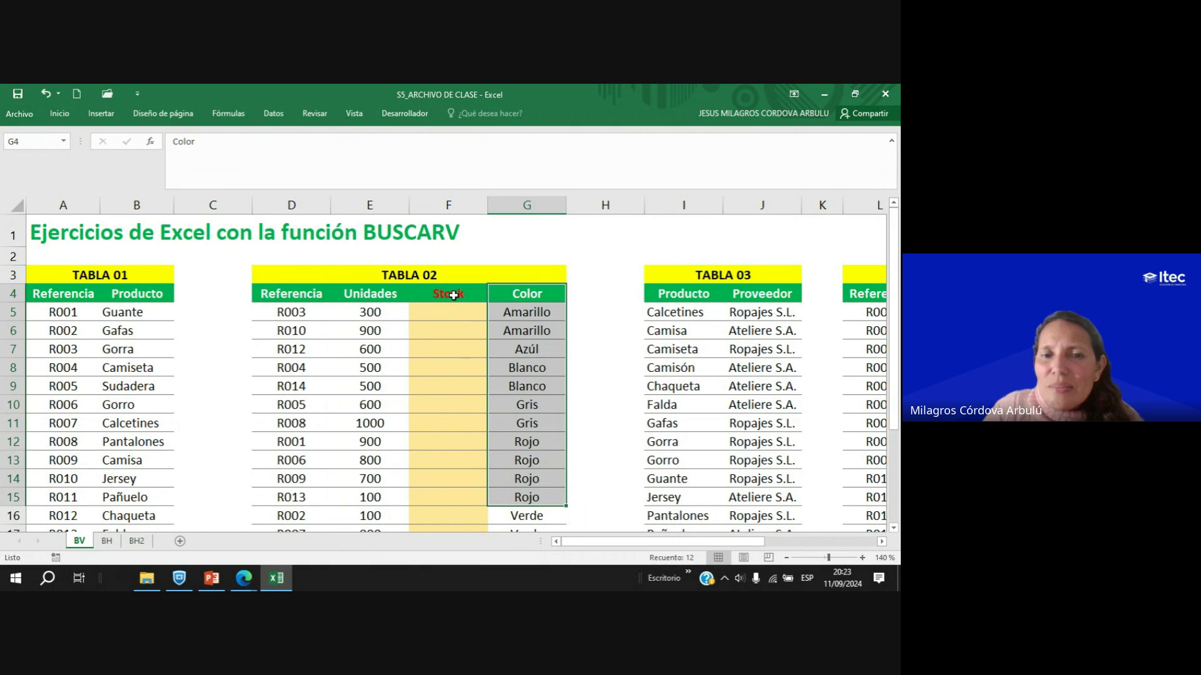
{"action": "left_click_drag", "start_coordinate": [456, 299], "coordinate": [469, 475]}
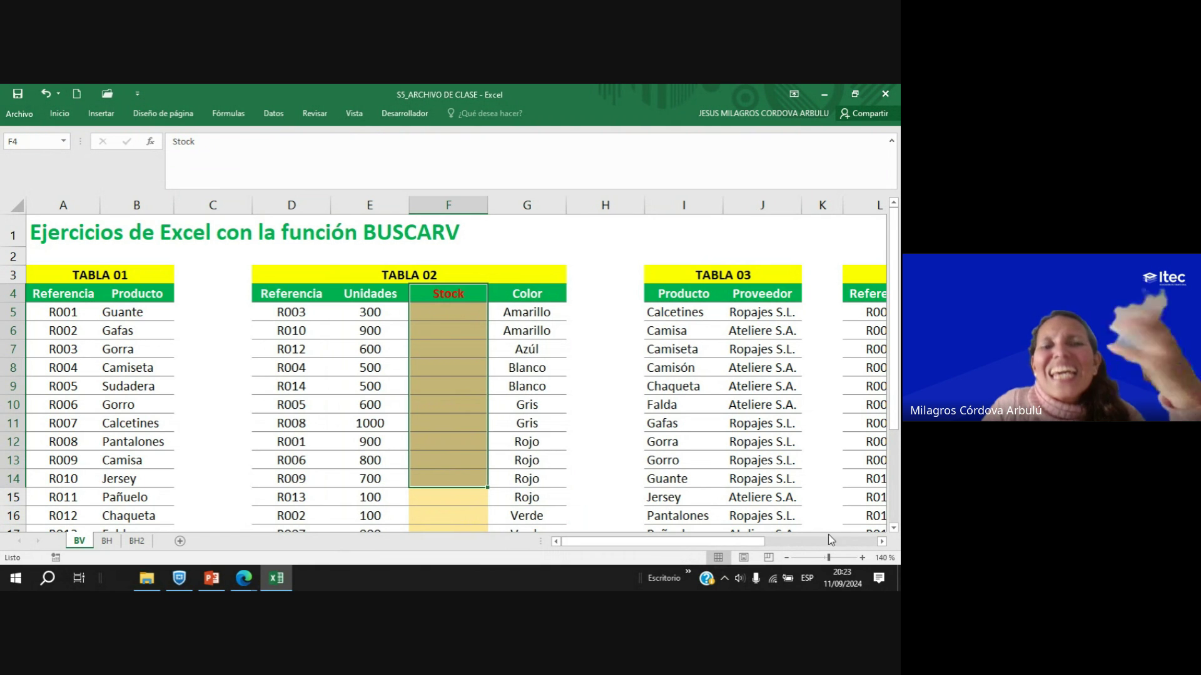
Examine the Unidades and Stock columns of TABLA 06, highlighting the whole range P11:Q21.
{"action": "left_click", "coordinate": [881, 542]}
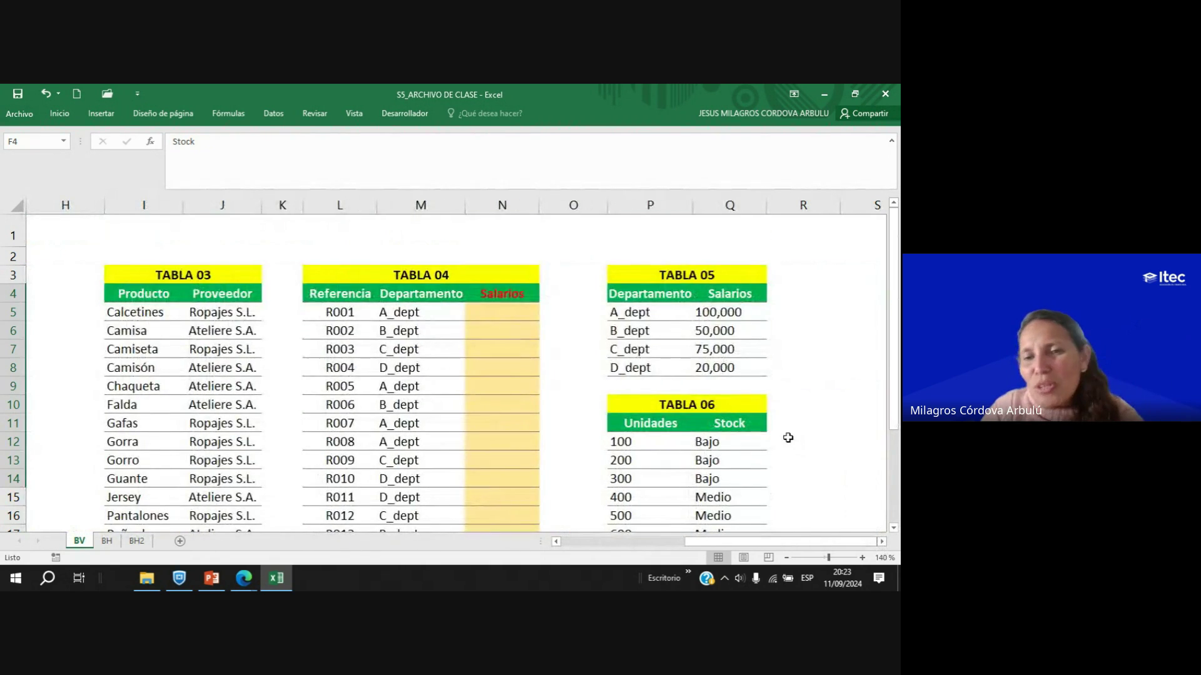
{"action": "scroll", "coordinate": [788, 437], "scroll_direction": "down", "scroll_amount": 2}
{"action": "left_click", "coordinate": [626, 316]}
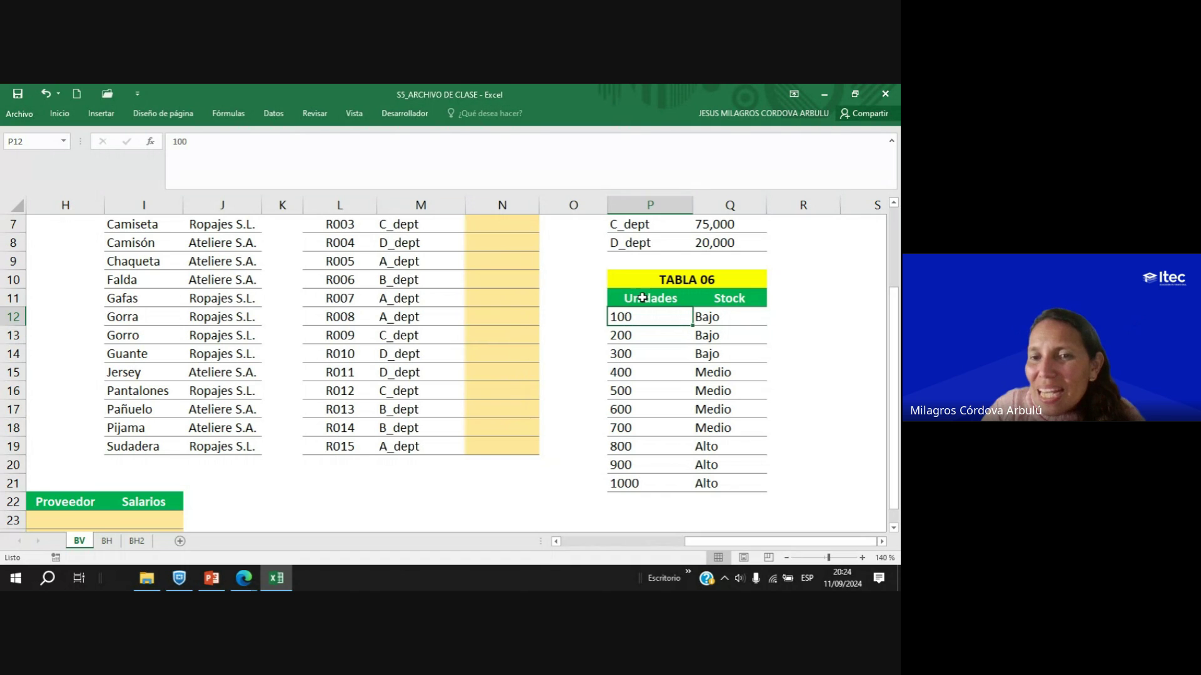
{"action": "left_click_drag", "start_coordinate": [642, 295], "coordinate": [729, 475]}
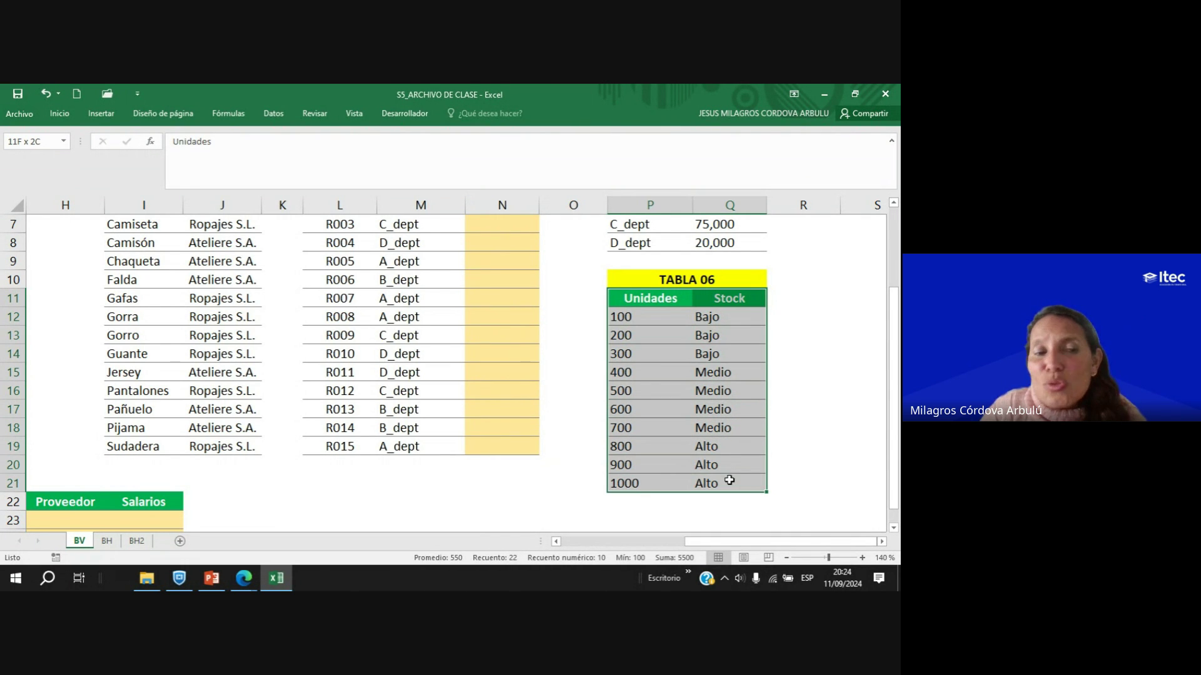
{"action": "left_click", "coordinate": [685, 341]}
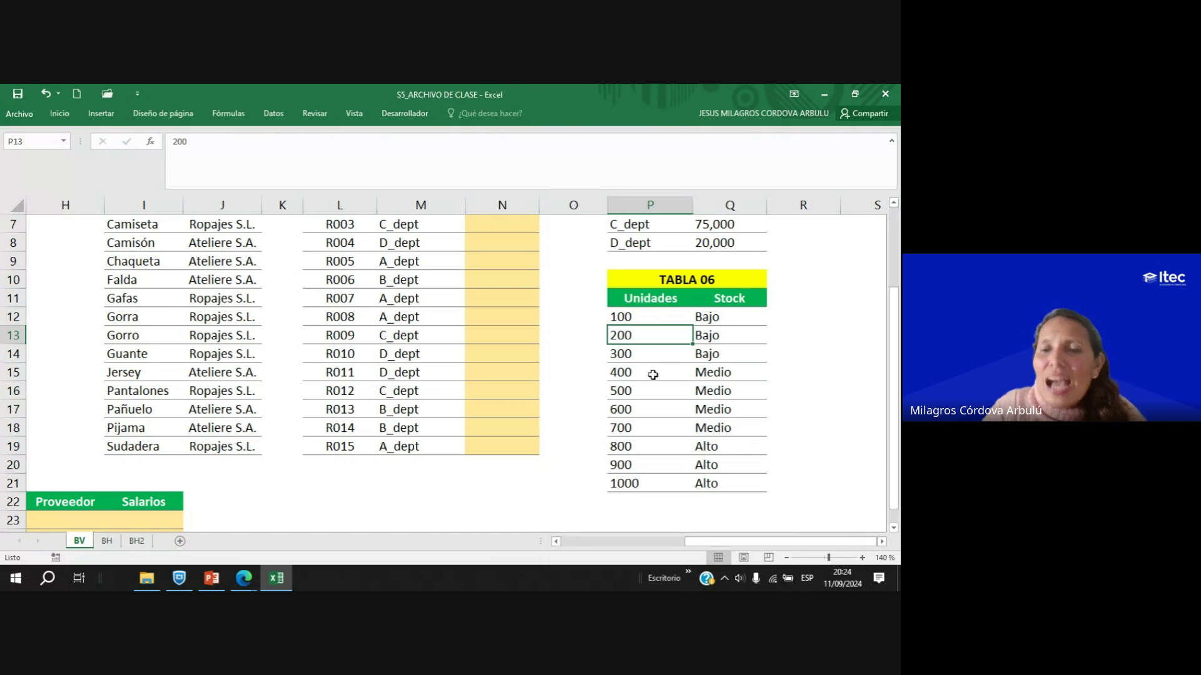
Walk through the Unidades values of TABLA 06 and their matching Stock levels, from row 12 down to row 21.
{"action": "left_click", "coordinate": [645, 316]}
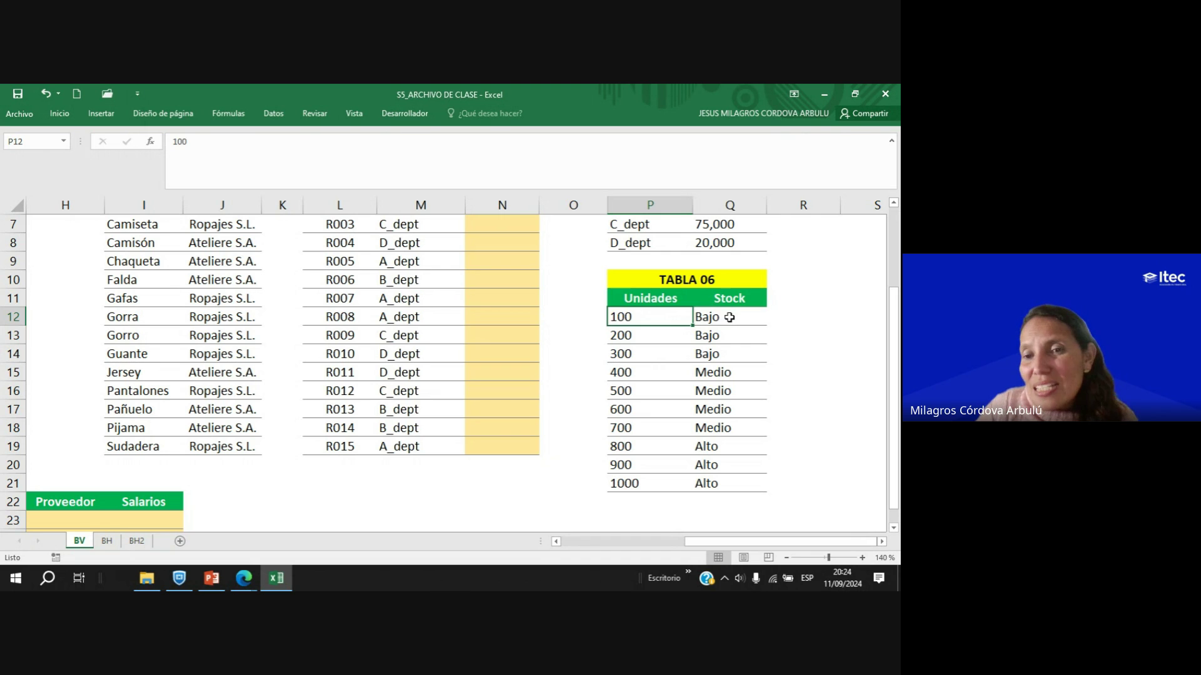
{"action": "left_click", "coordinate": [729, 317]}
{"action": "left_click", "coordinate": [631, 337]}
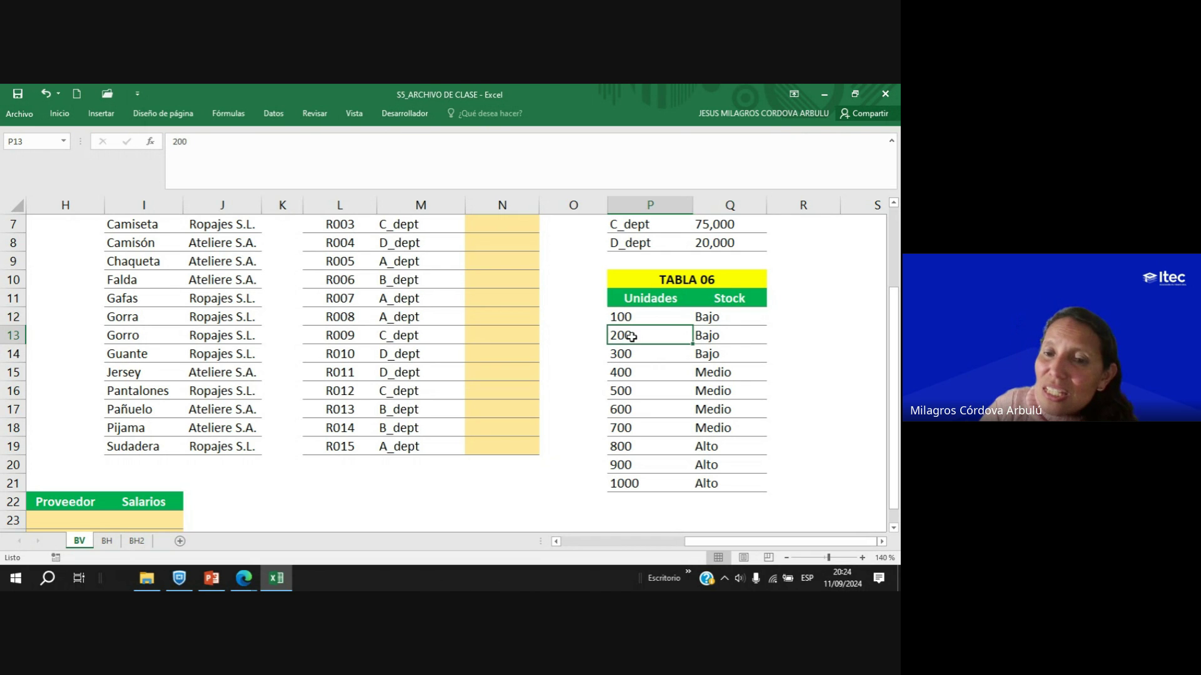
{"action": "left_click", "coordinate": [727, 337]}
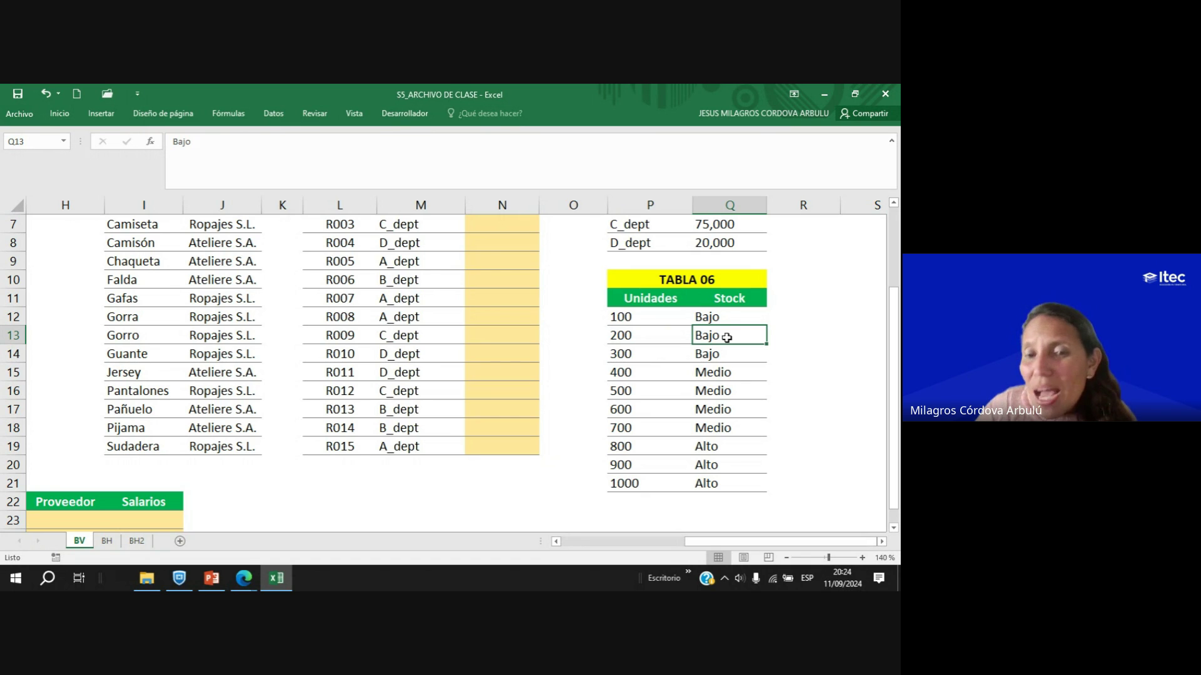
{"action": "left_click", "coordinate": [669, 353]}
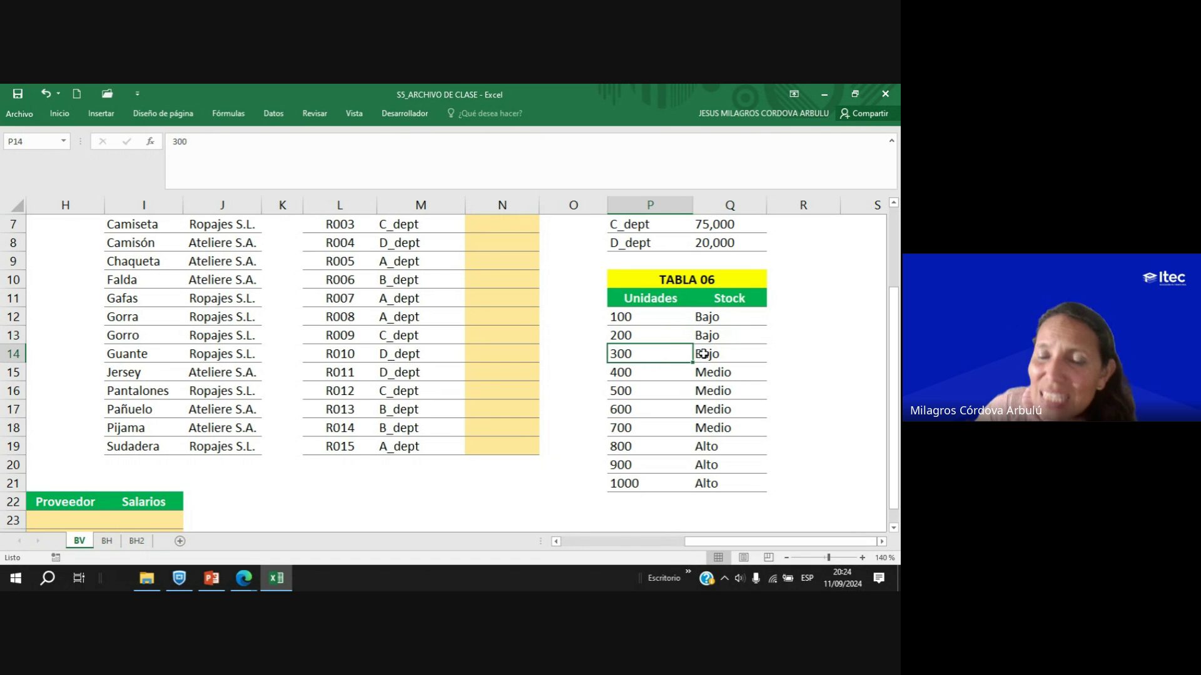
{"action": "left_click_drag", "start_coordinate": [649, 374], "coordinate": [651, 487]}
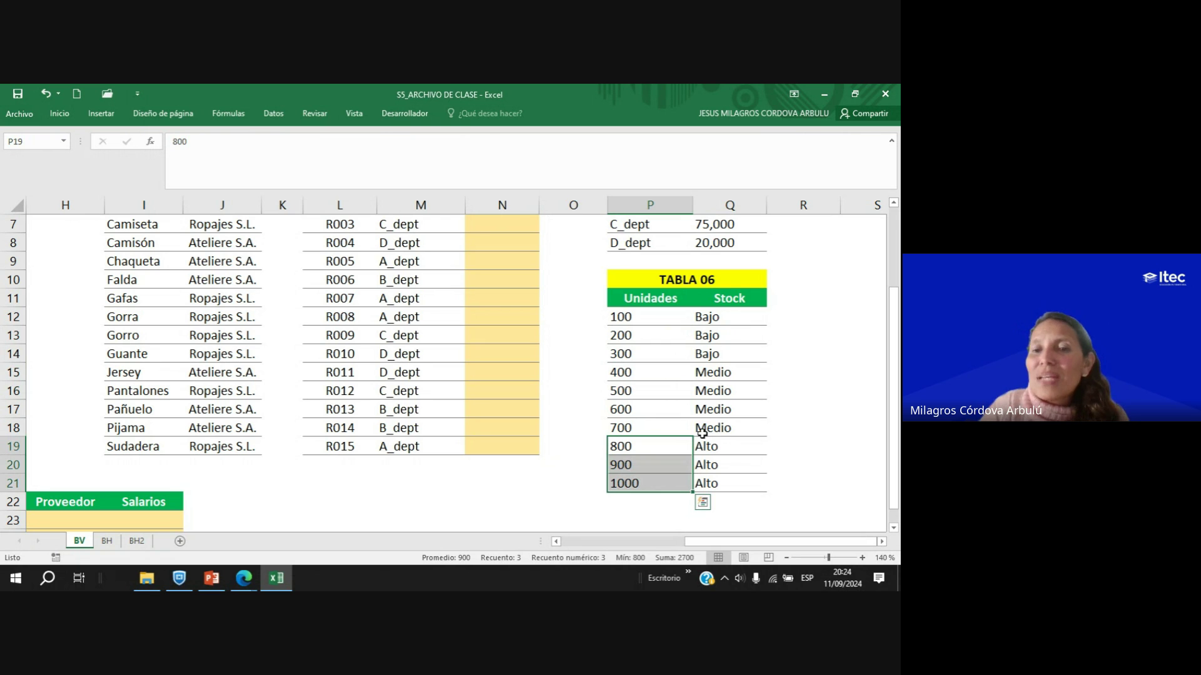
Point out the Stock levels of TABLA 06 one by one, from cell Q12 to Q15.
{"action": "scroll", "coordinate": [621, 386], "scroll_direction": "up", "scroll_amount": 2}
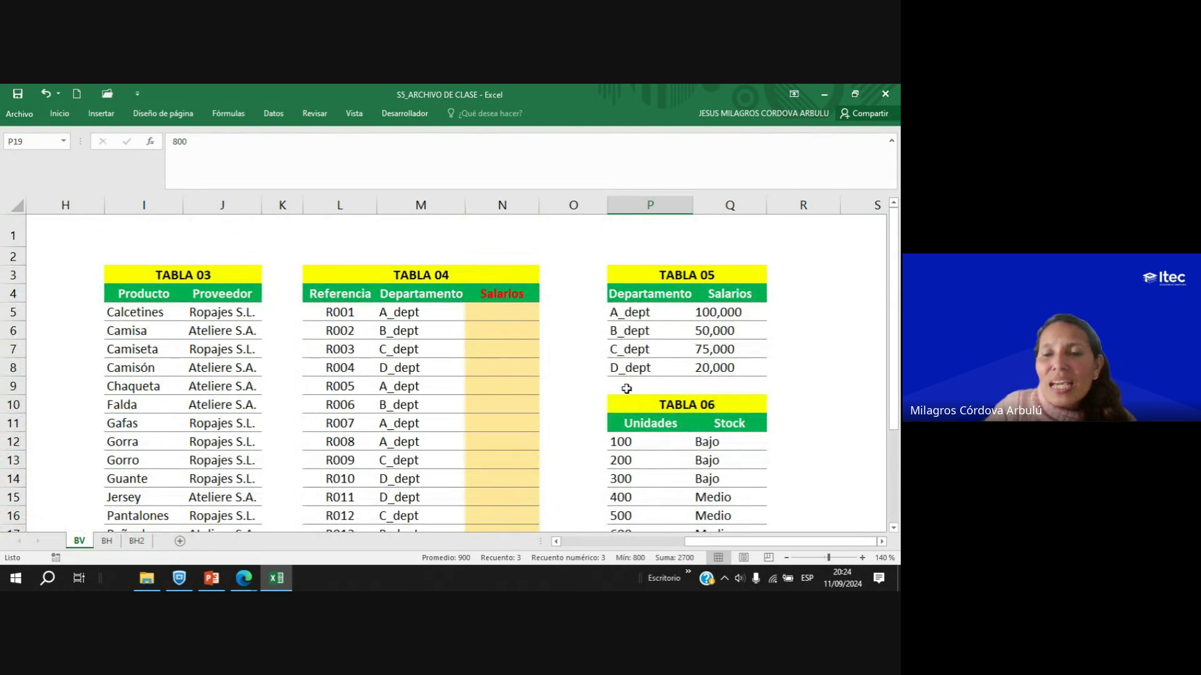
{"action": "scroll", "coordinate": [626, 388], "scroll_direction": "down", "scroll_amount": 2}
{"action": "left_click", "coordinate": [711, 316]}
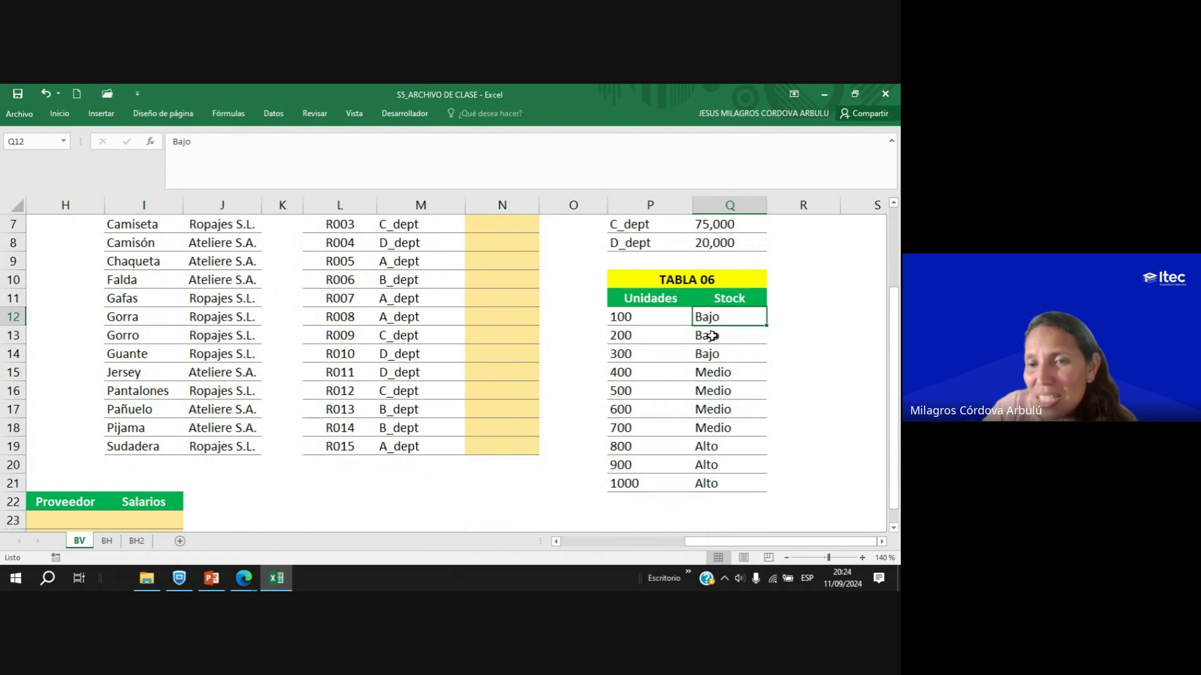
{"action": "left_click", "coordinate": [711, 335]}
{"action": "left_click", "coordinate": [713, 352]}
{"action": "left_click", "coordinate": [715, 371]}
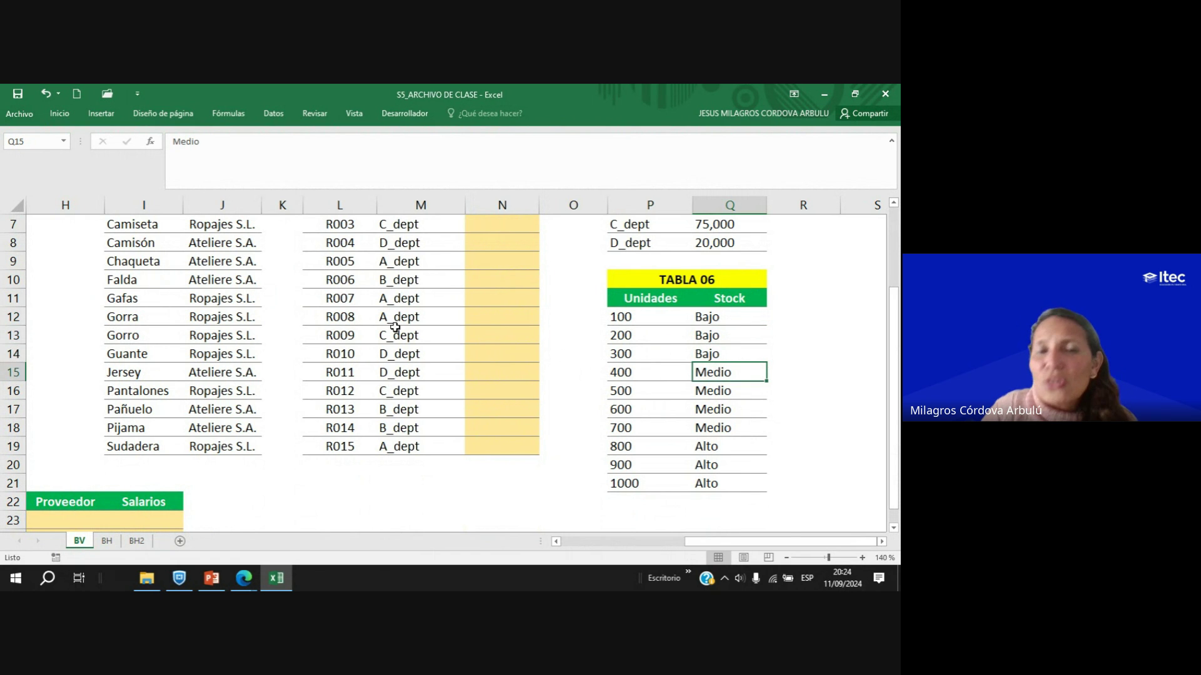
Start a BUSCARV formula in F5, the first Stock cell of TABLA 02.
{"action": "scroll", "coordinate": [395, 327], "scroll_direction": "up", "scroll_amount": 2}
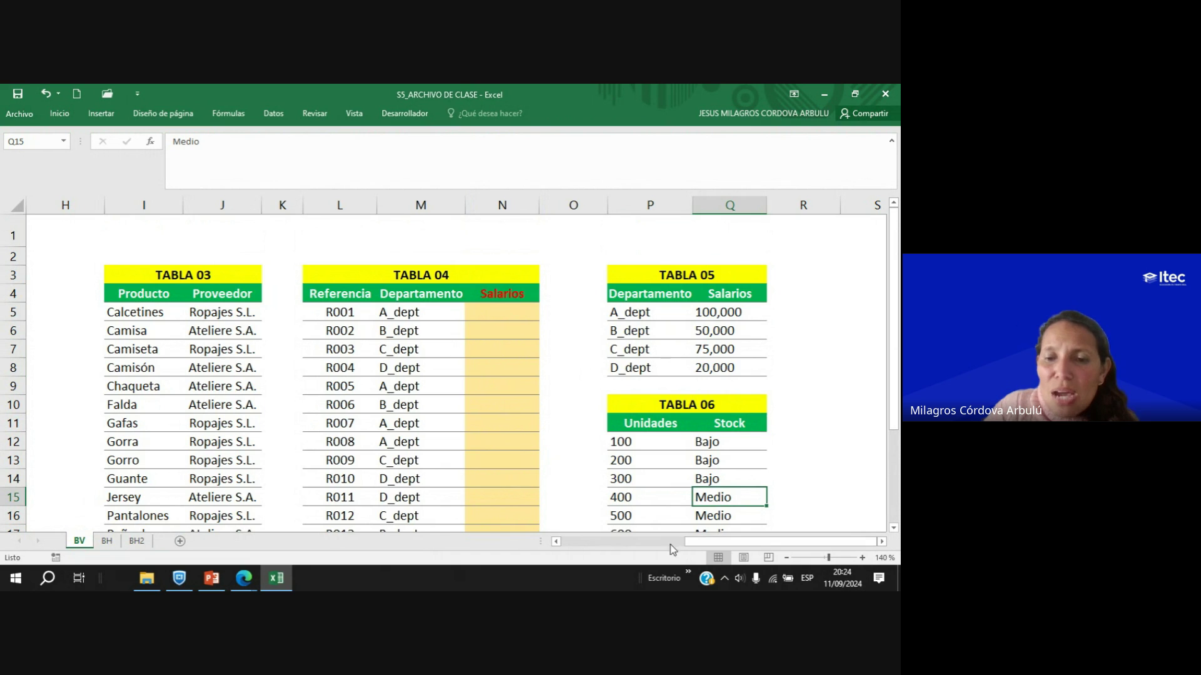
{"action": "left_click_drag", "start_coordinate": [688, 541], "coordinate": [620, 542]}
{"action": "left_click", "coordinate": [208, 319]}
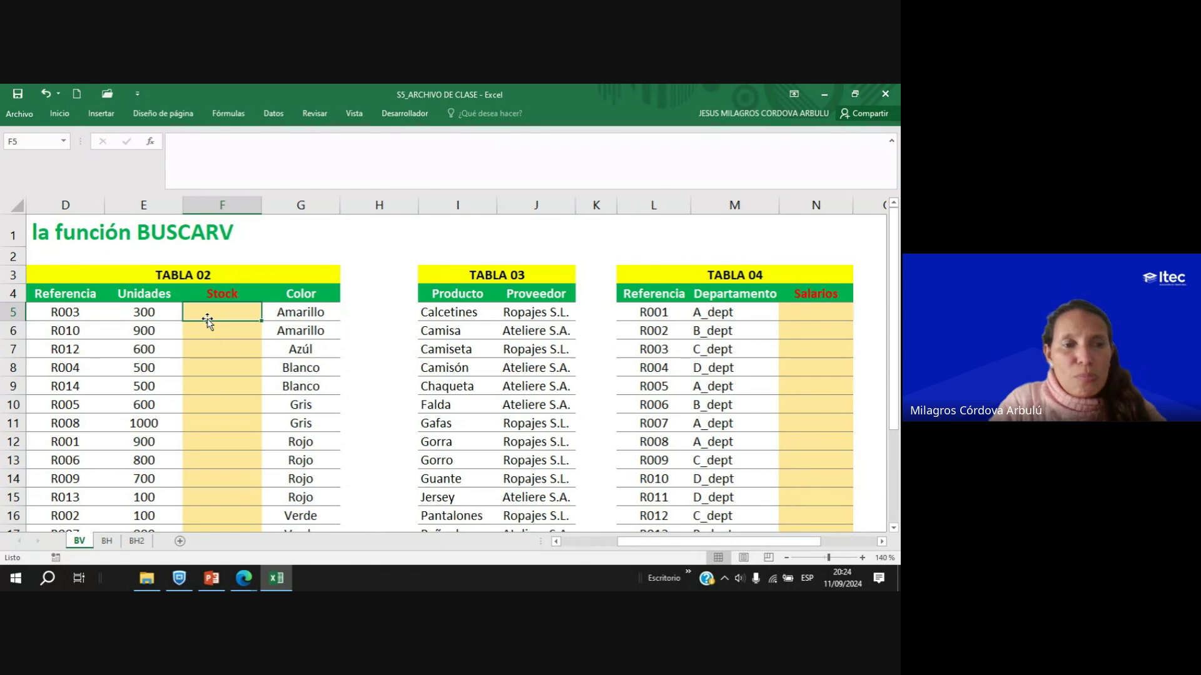
{"action": "type", "text": "="}
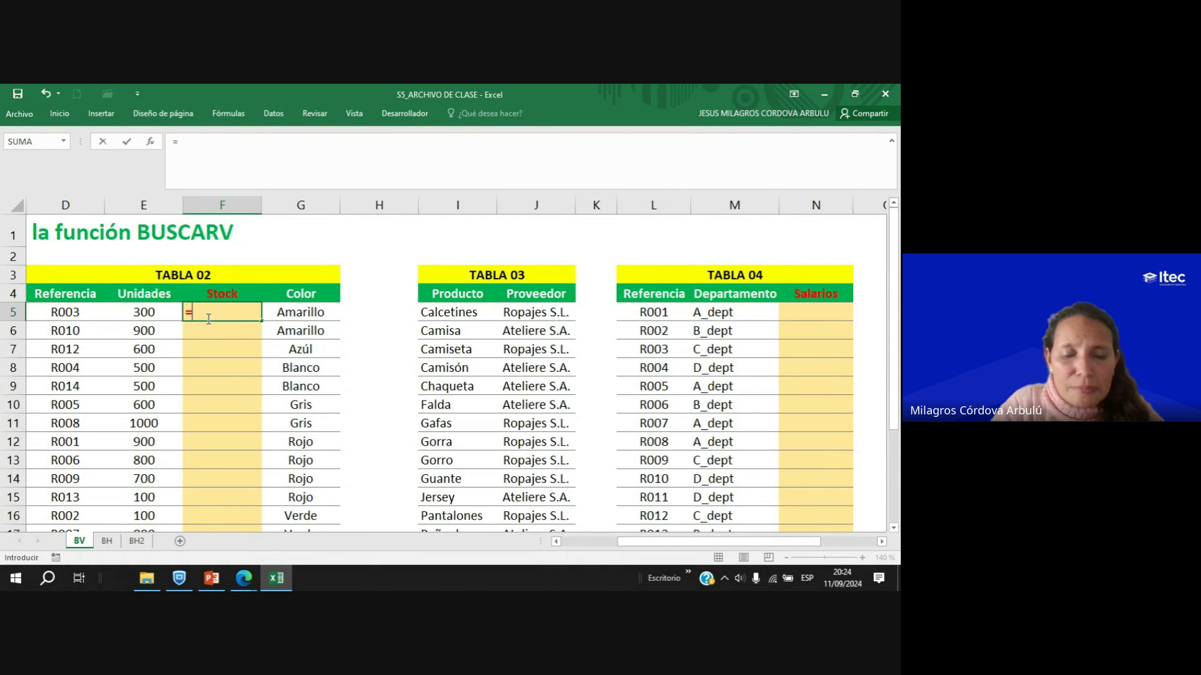
{"action": "type", "text": "BUSC"}
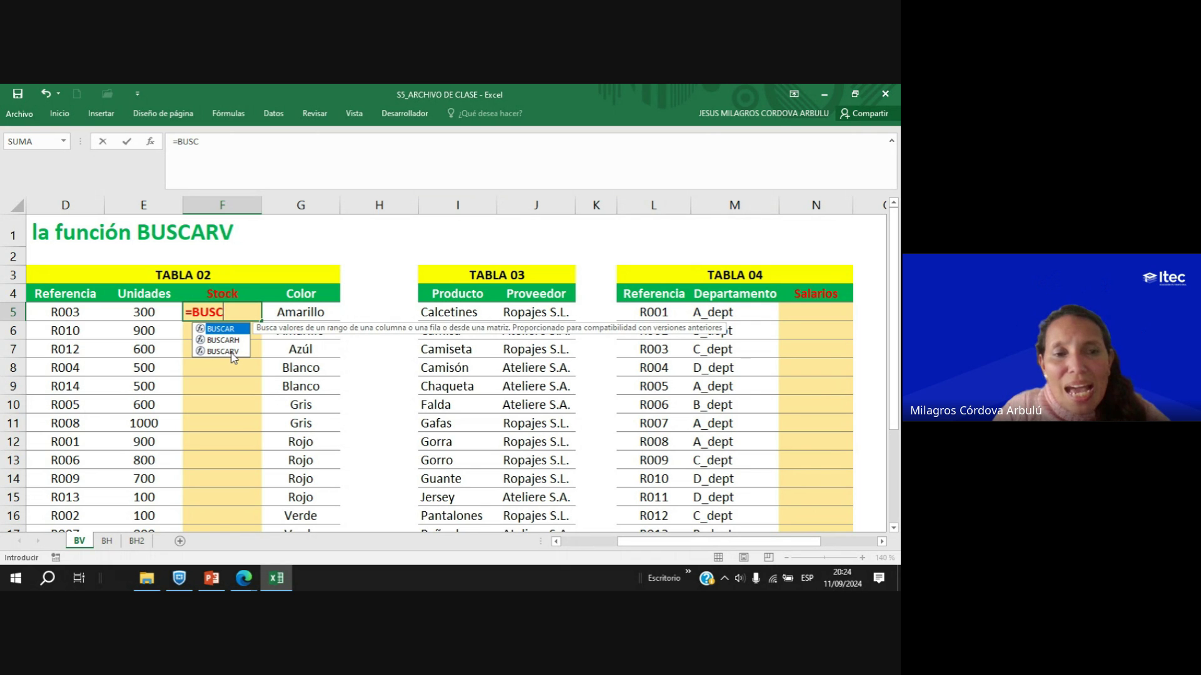
{"action": "double_click", "coordinate": [222, 351]}
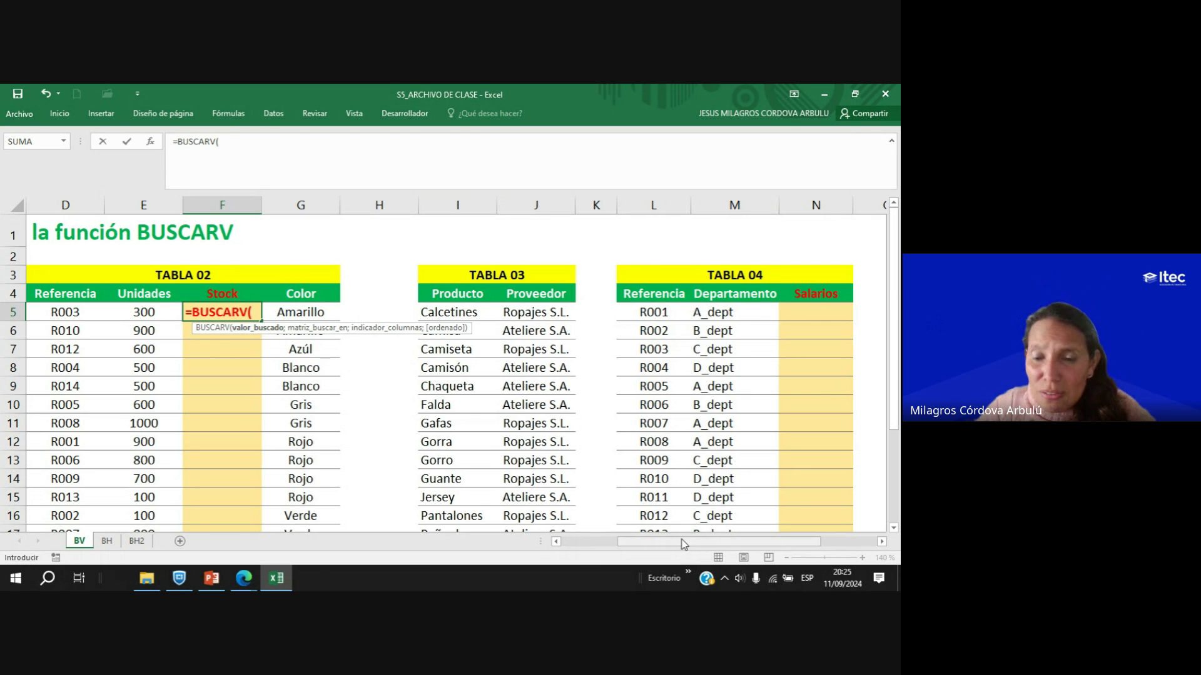
Use the Unidades cell E5 as the formula's lookup value and dismiss the WhatsApp notification.
{"action": "left_click_drag", "start_coordinate": [684, 544], "coordinate": [822, 542]}
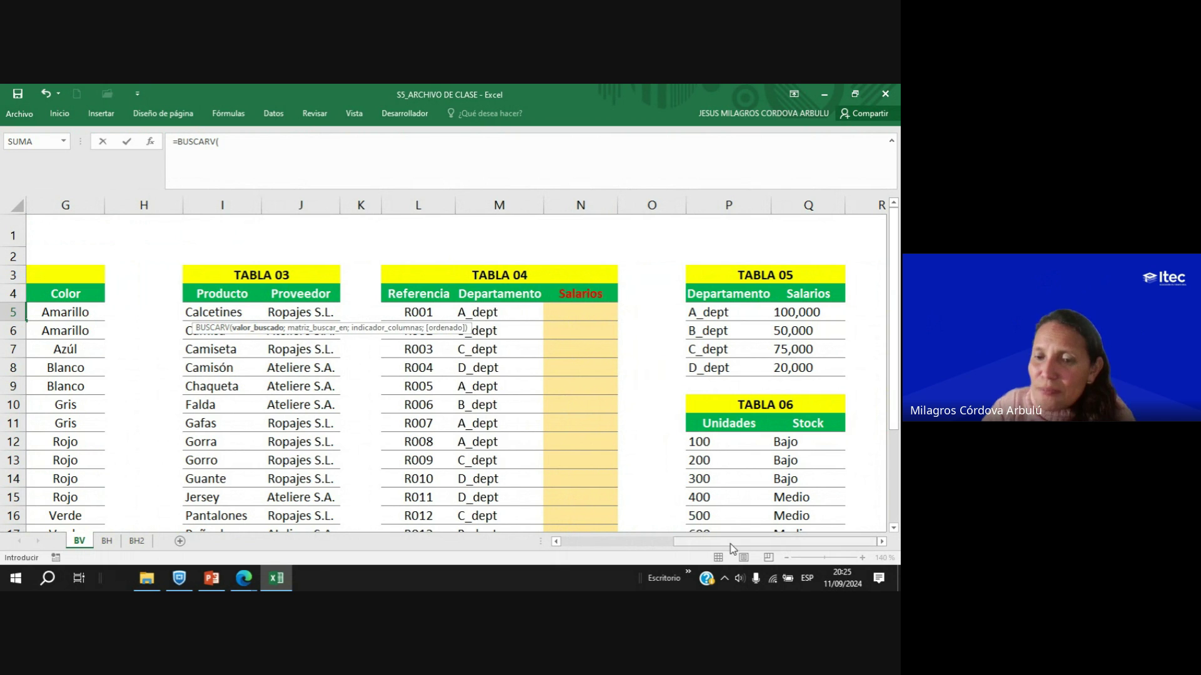
{"action": "left_click_drag", "start_coordinate": [727, 546], "coordinate": [563, 543]}
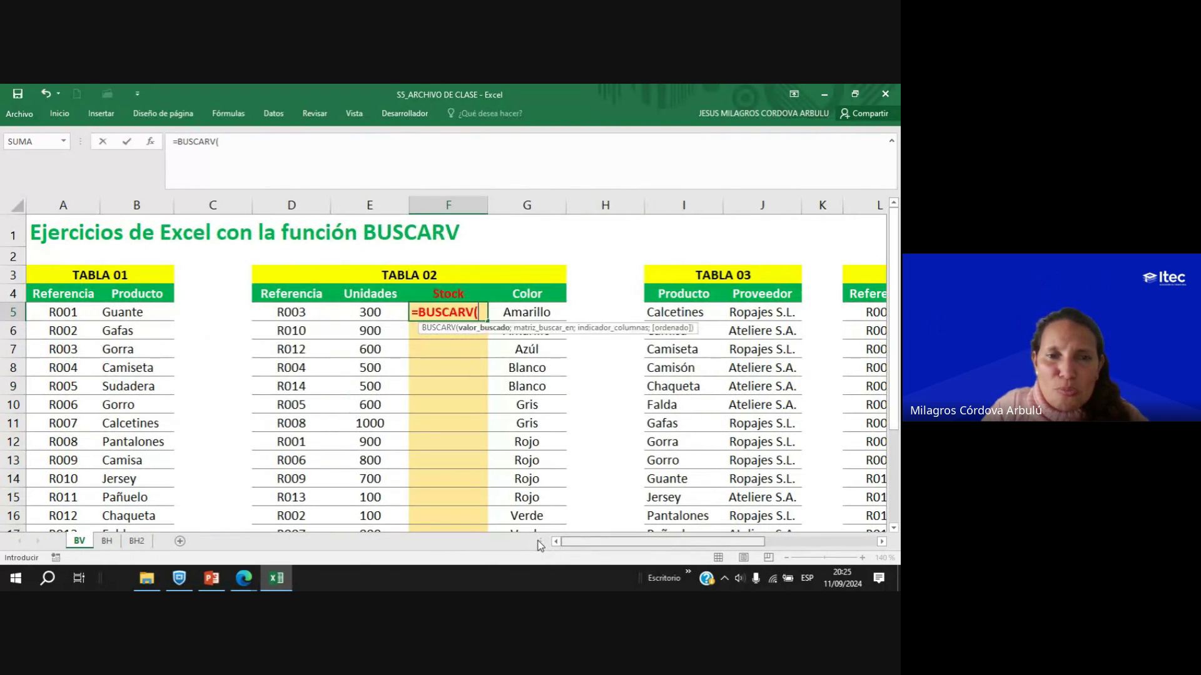
{"action": "left_click", "coordinate": [370, 311]}
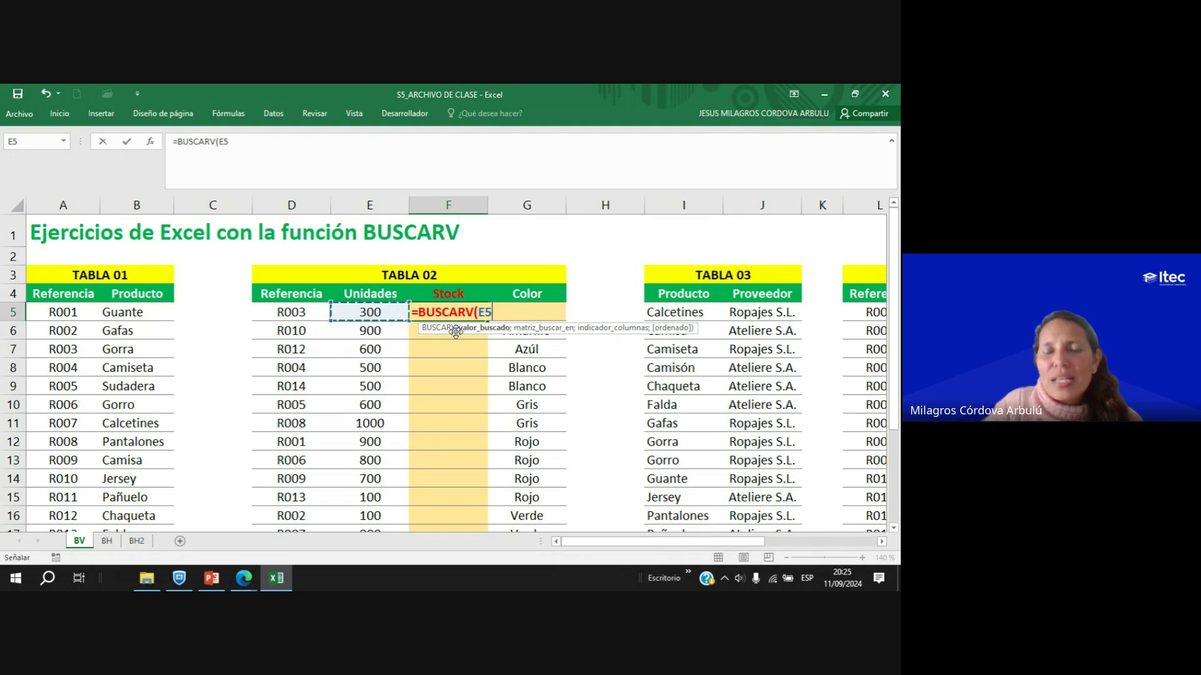
{"action": "type", "text": ";"}
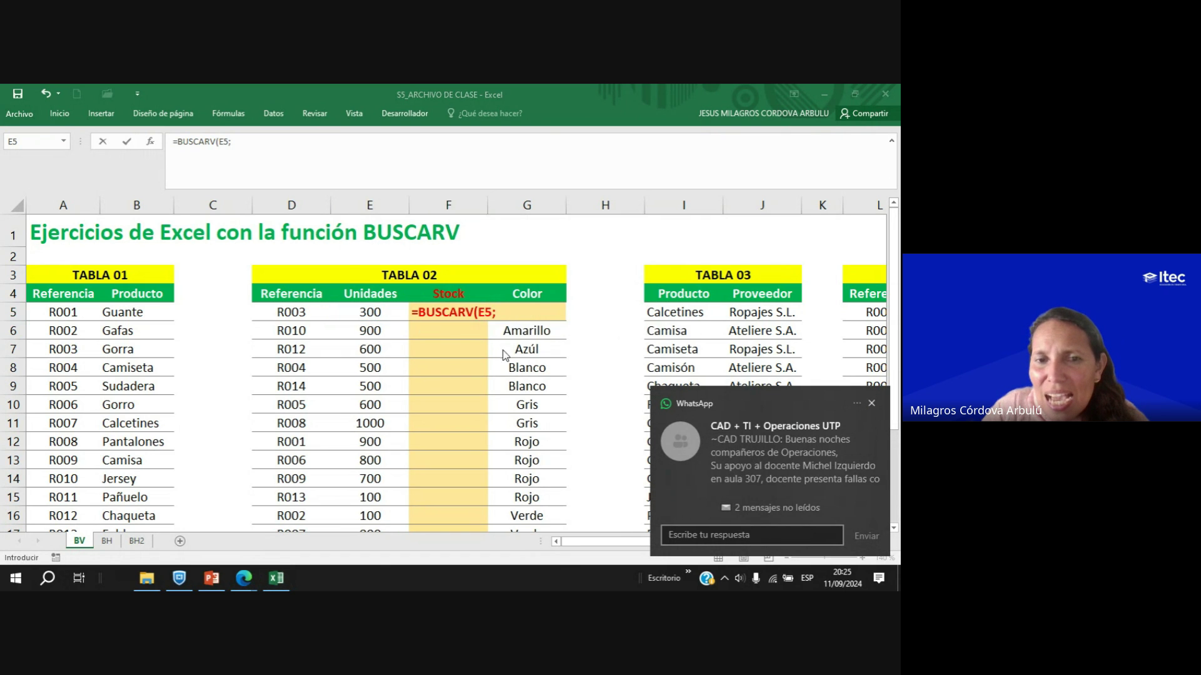
{"action": "left_click", "coordinate": [873, 405]}
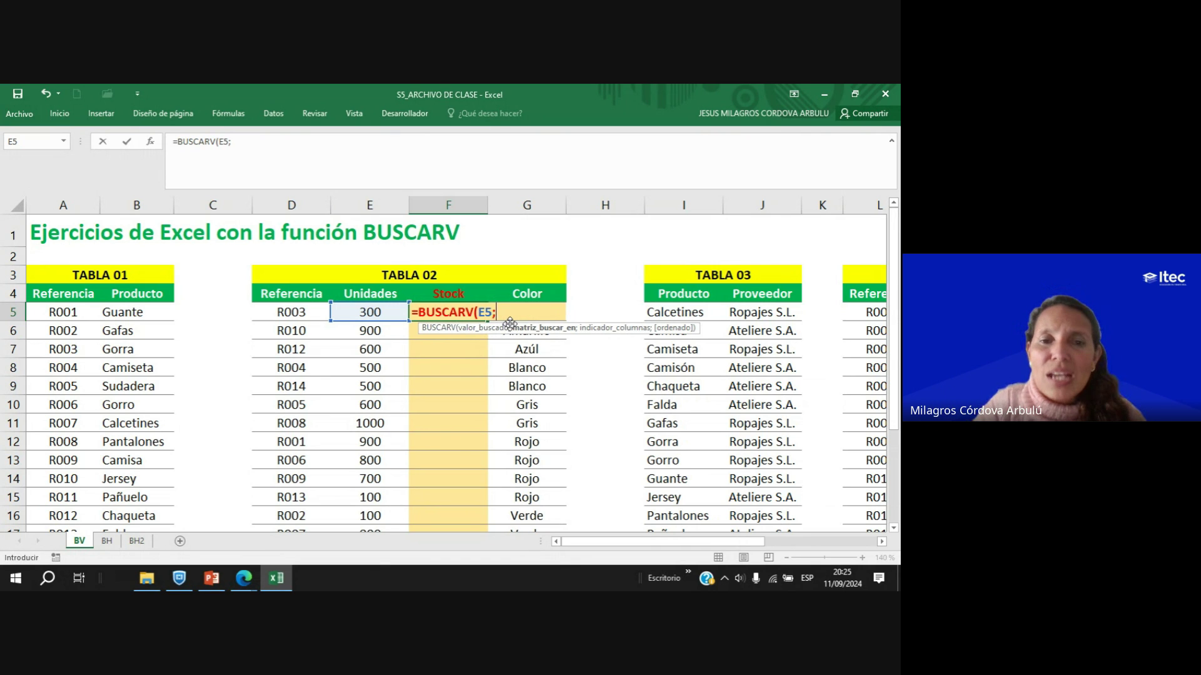
Use the TABLA 06 range P11:Q21, headers included, as the formula's lookup table.
{"action": "left_click_drag", "start_coordinate": [650, 542], "coordinate": [772, 546]}
{"action": "scroll", "coordinate": [816, 426], "scroll_direction": "down", "scroll_amount": 1}
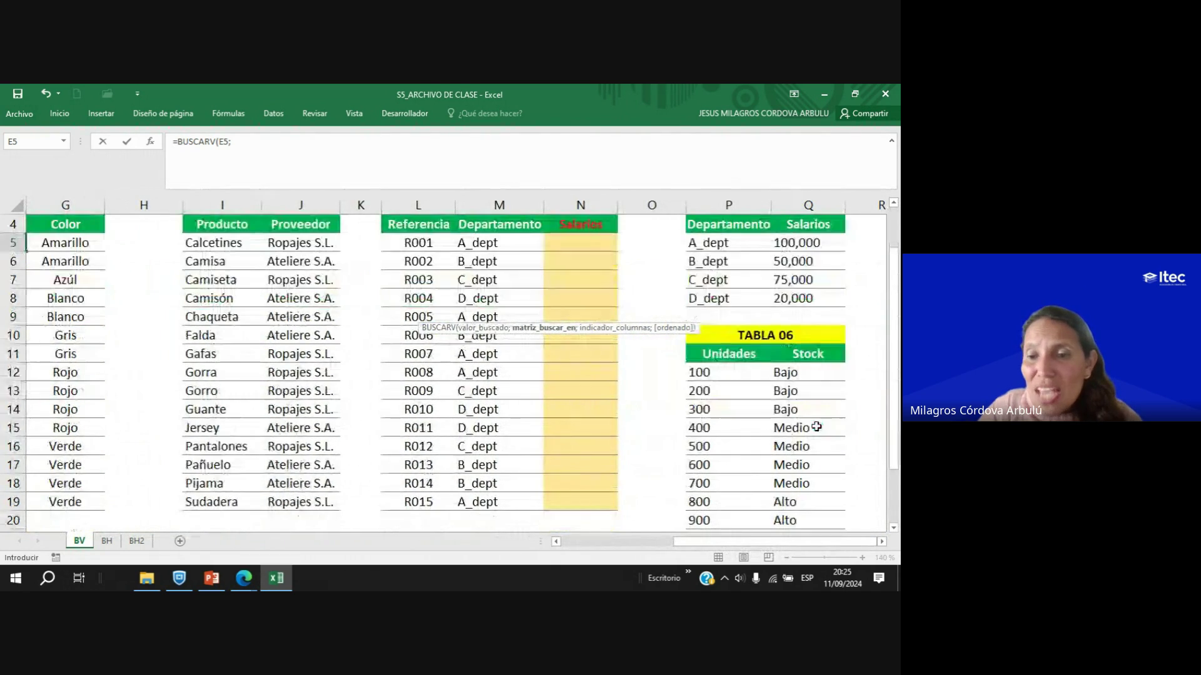
{"action": "scroll", "coordinate": [735, 359], "scroll_direction": "down", "scroll_amount": 1}
{"action": "left_click_drag", "start_coordinate": [705, 298], "coordinate": [817, 484]}
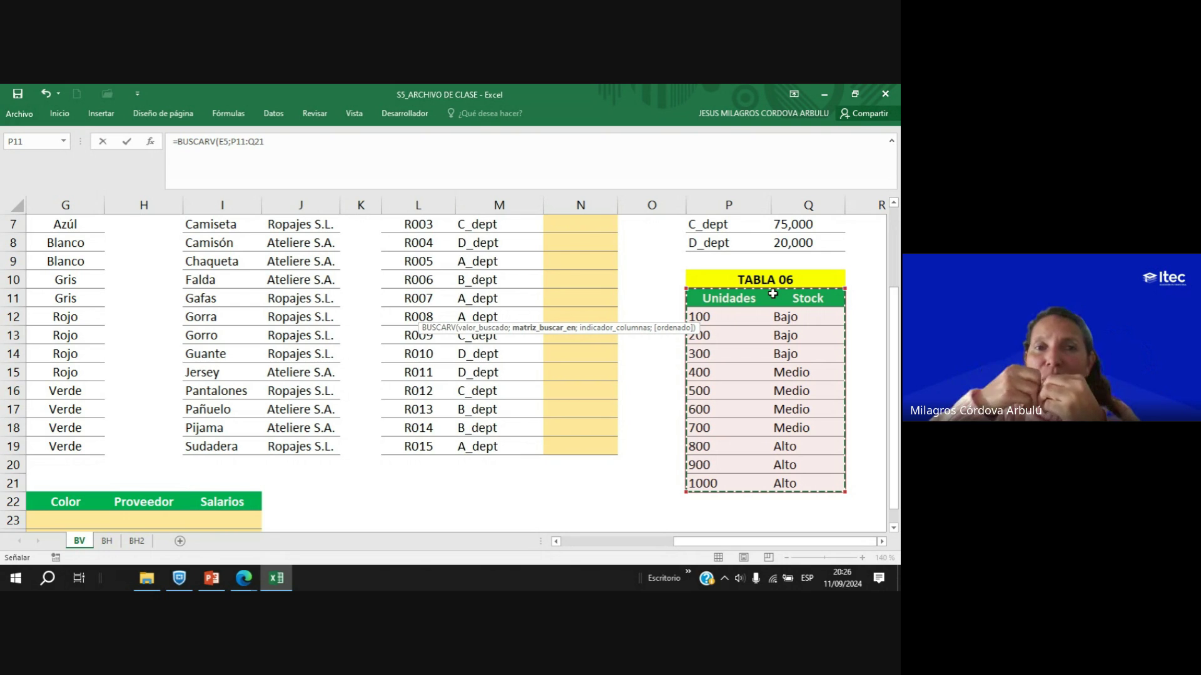
Make the lookup table reference absolute as $P$11:$Q$21 and proceed to the column index argument.
{"action": "left_click", "coordinate": [232, 141]}
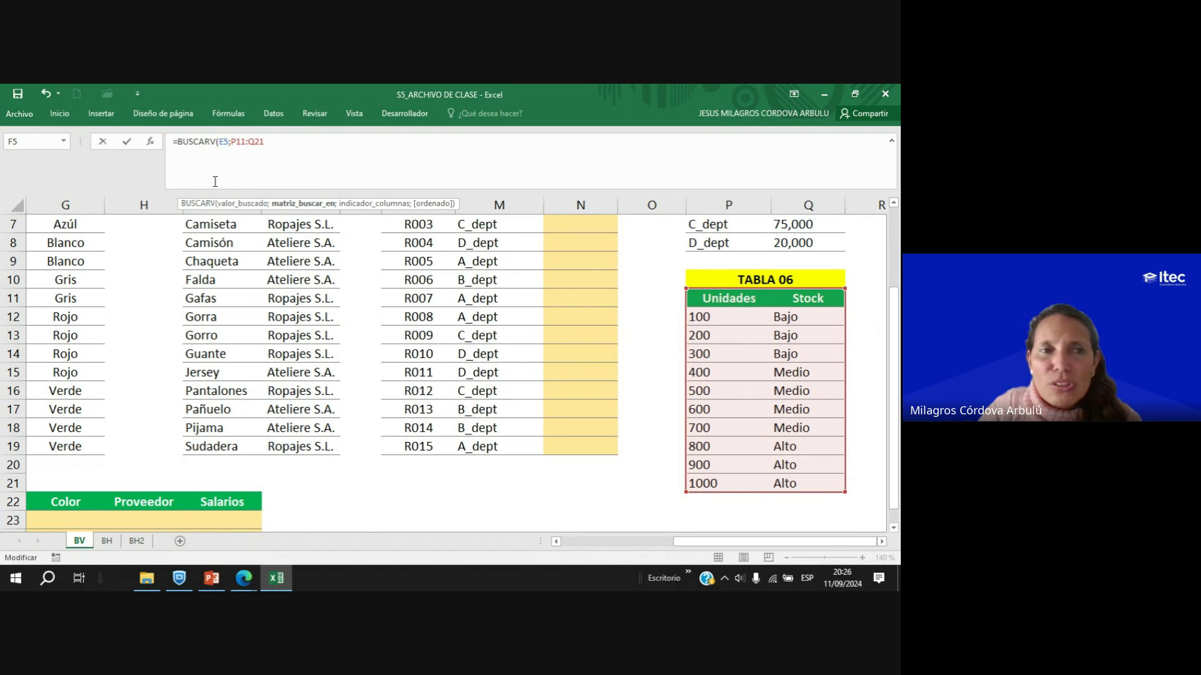
{"action": "type", "text": "$P"}
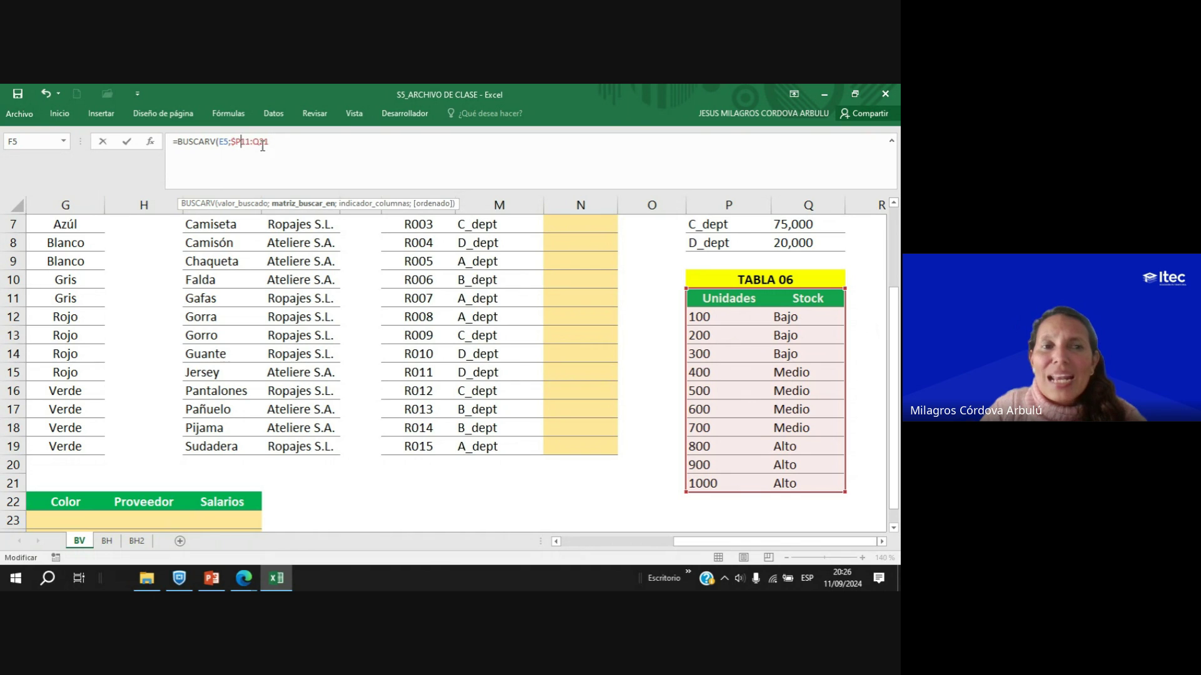
{"action": "type", "text": "$"}
{"action": "left_click", "coordinate": [258, 141]}
{"action": "type", "text": "$Q"}
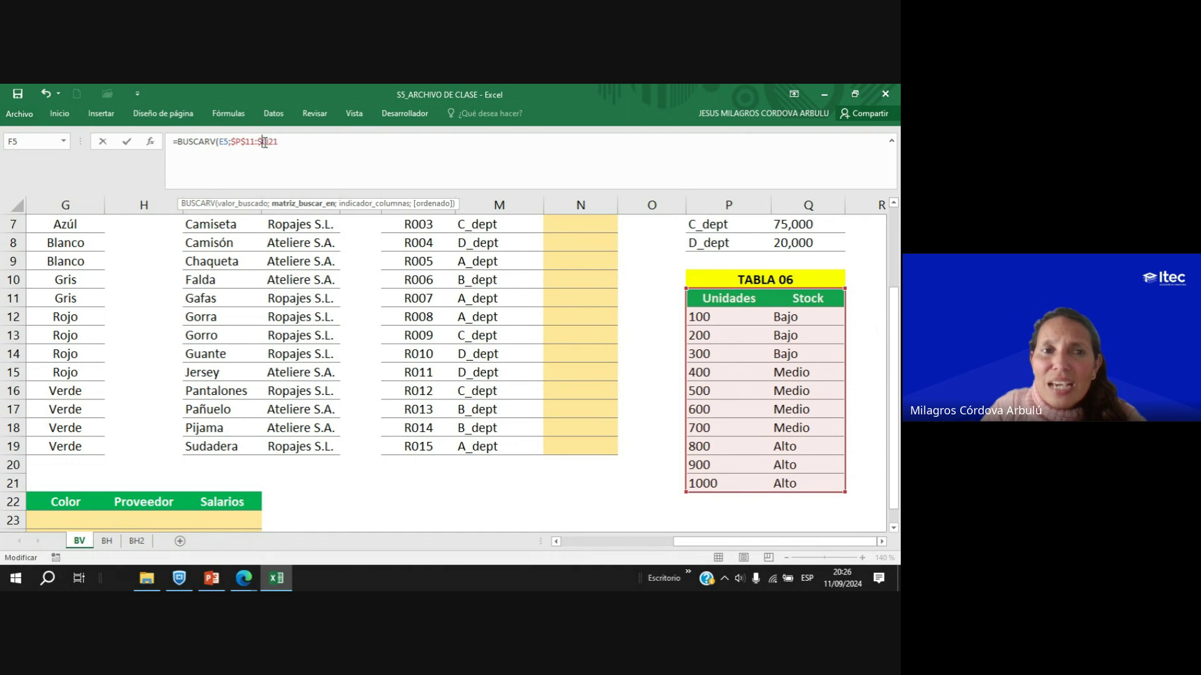
{"action": "type", "text": "$21"}
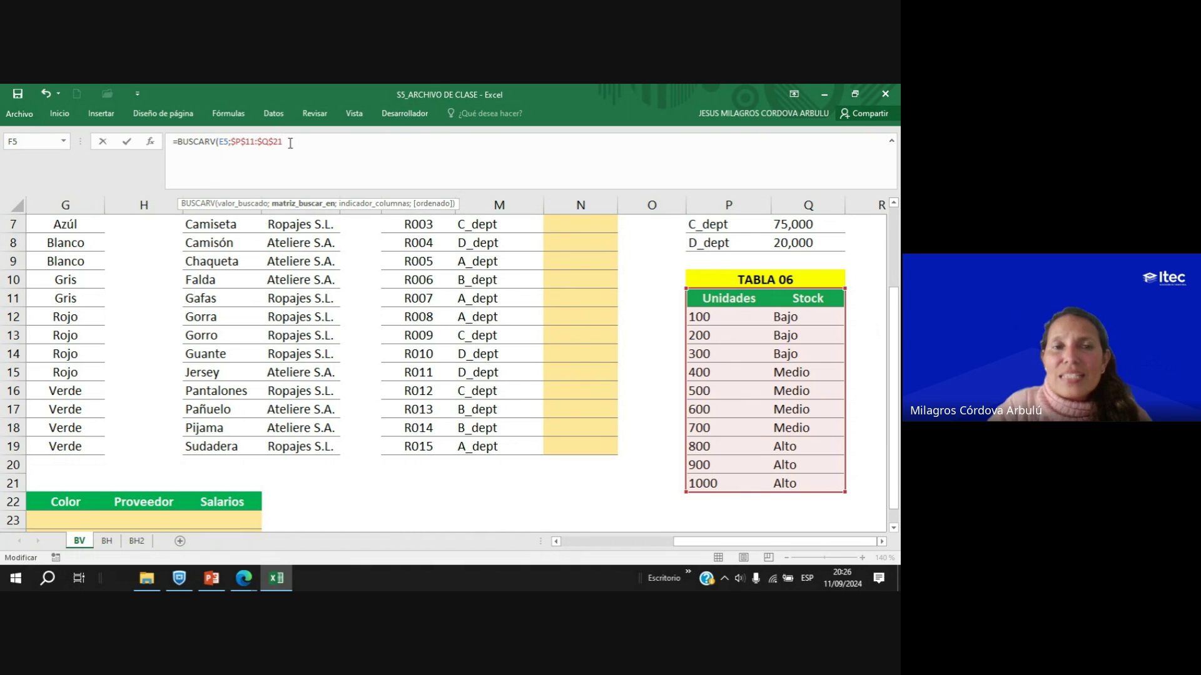
{"action": "type", "text": ";"}
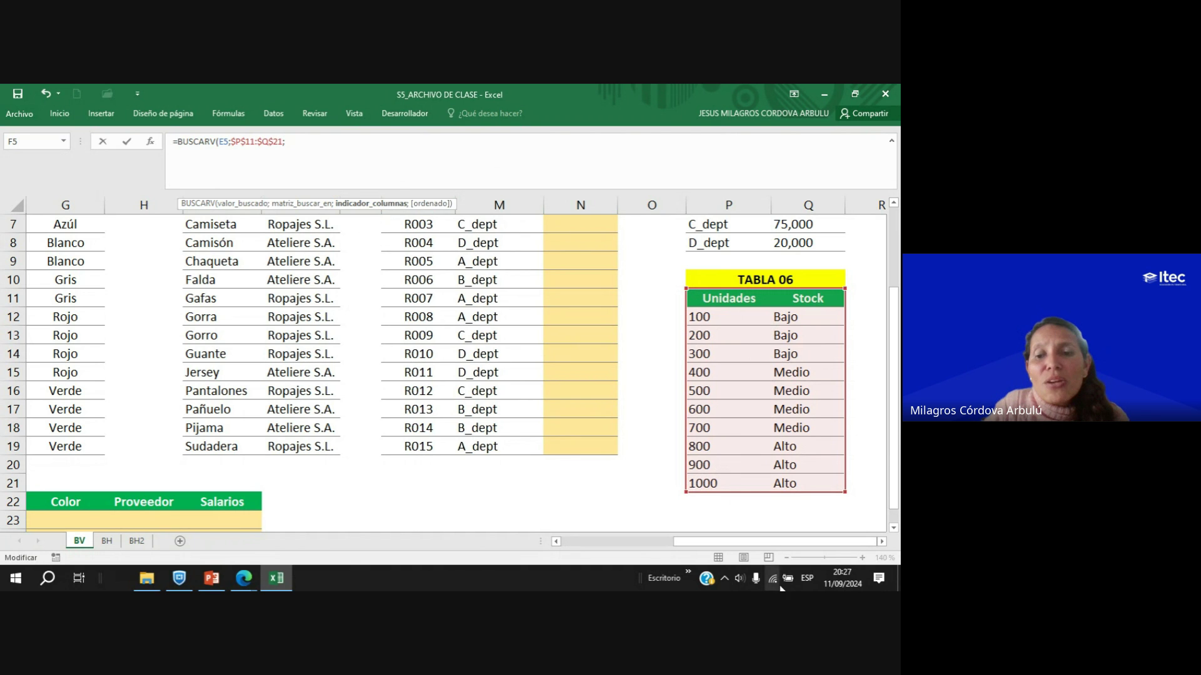
Set the column index of the F5 formula to 2 and proceed to the match type argument.
{"action": "left_click_drag", "start_coordinate": [735, 542], "coordinate": [644, 543]}
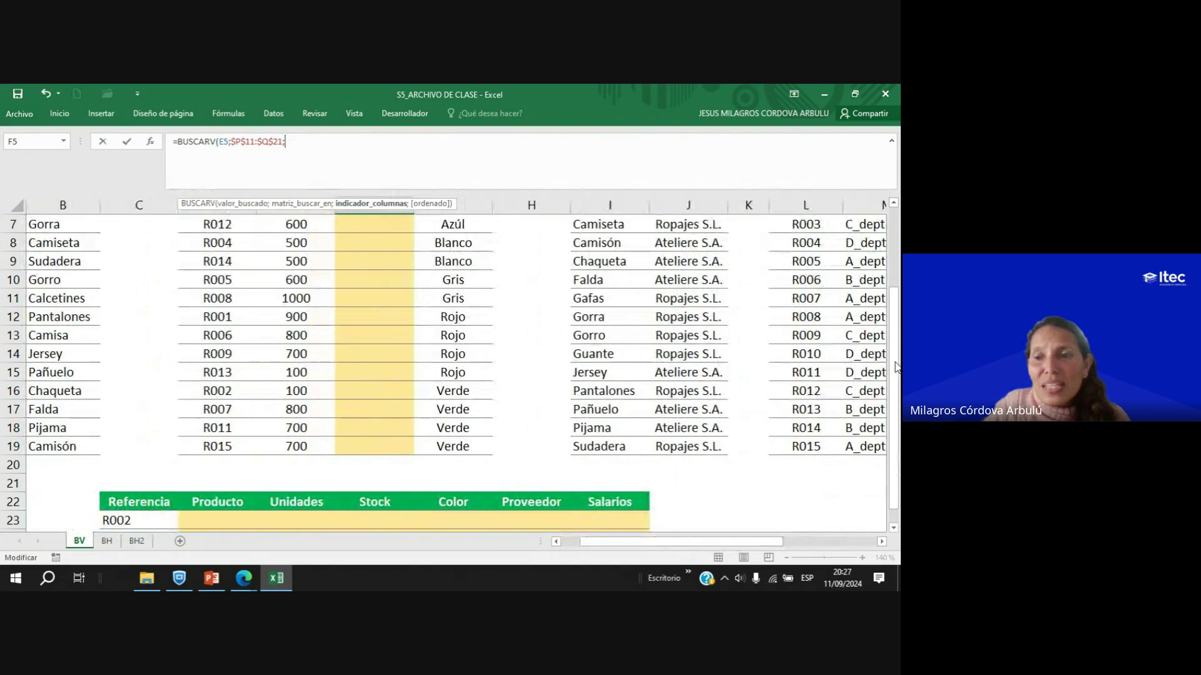
{"action": "scroll", "coordinate": [263, 276], "scroll_direction": "up", "scroll_amount": 2}
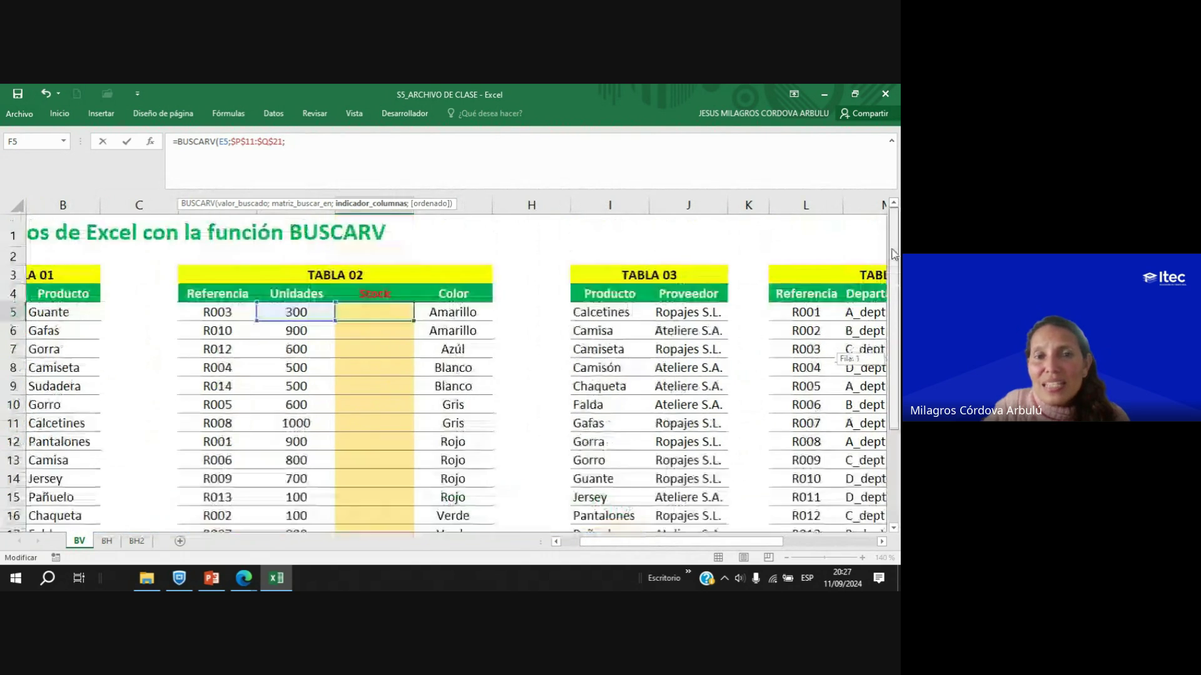
{"action": "left_click", "coordinate": [513, 315]}
{"action": "type", "text": "2"}
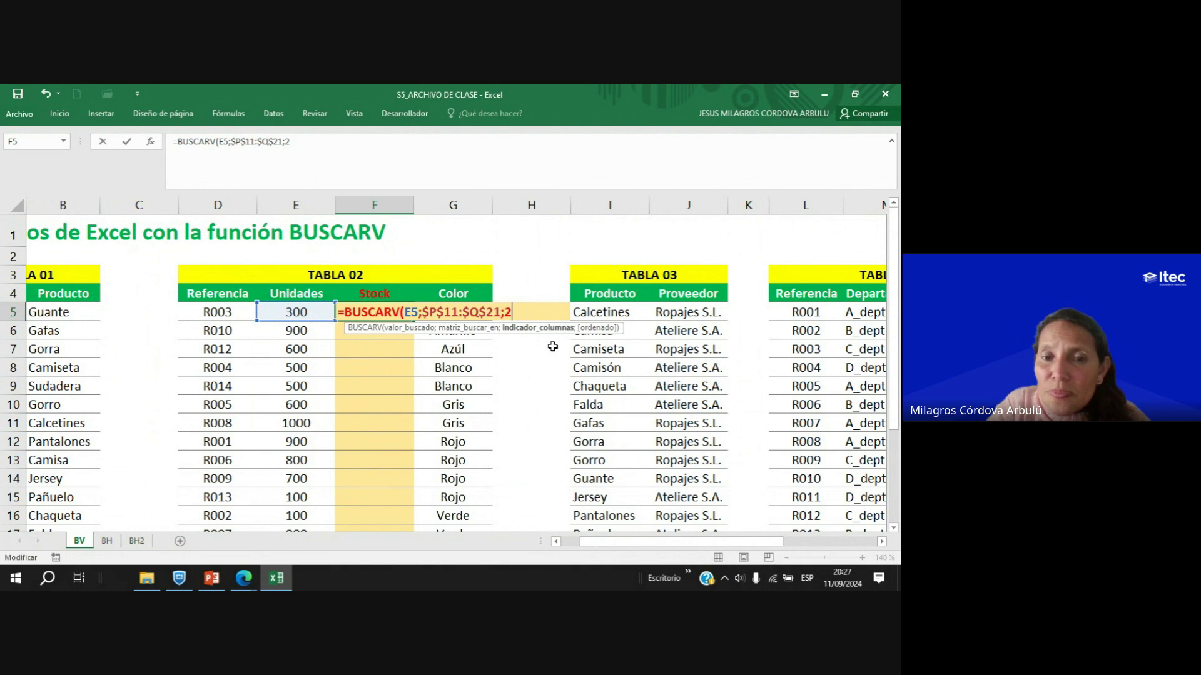
{"action": "type", "text": ";"}
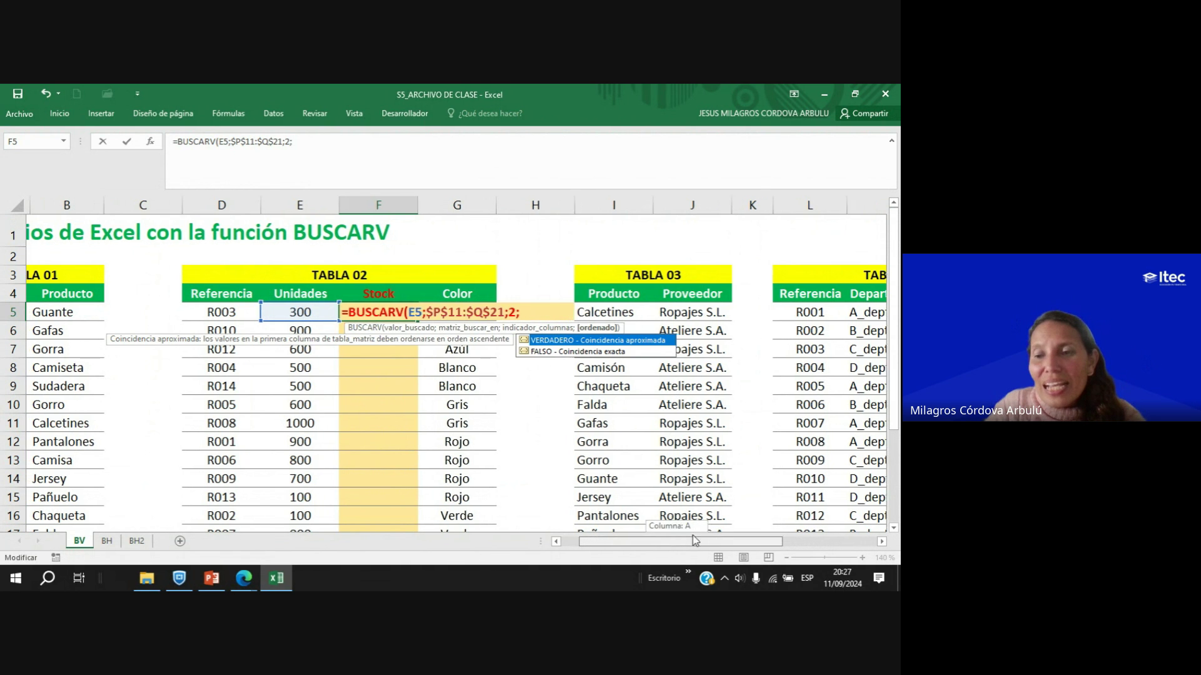
Set the match type of the F5 formula to FALSO for an exact match, reviewing TABLA 06.
{"action": "left_click_drag", "start_coordinate": [680, 543], "coordinate": [775, 544]}
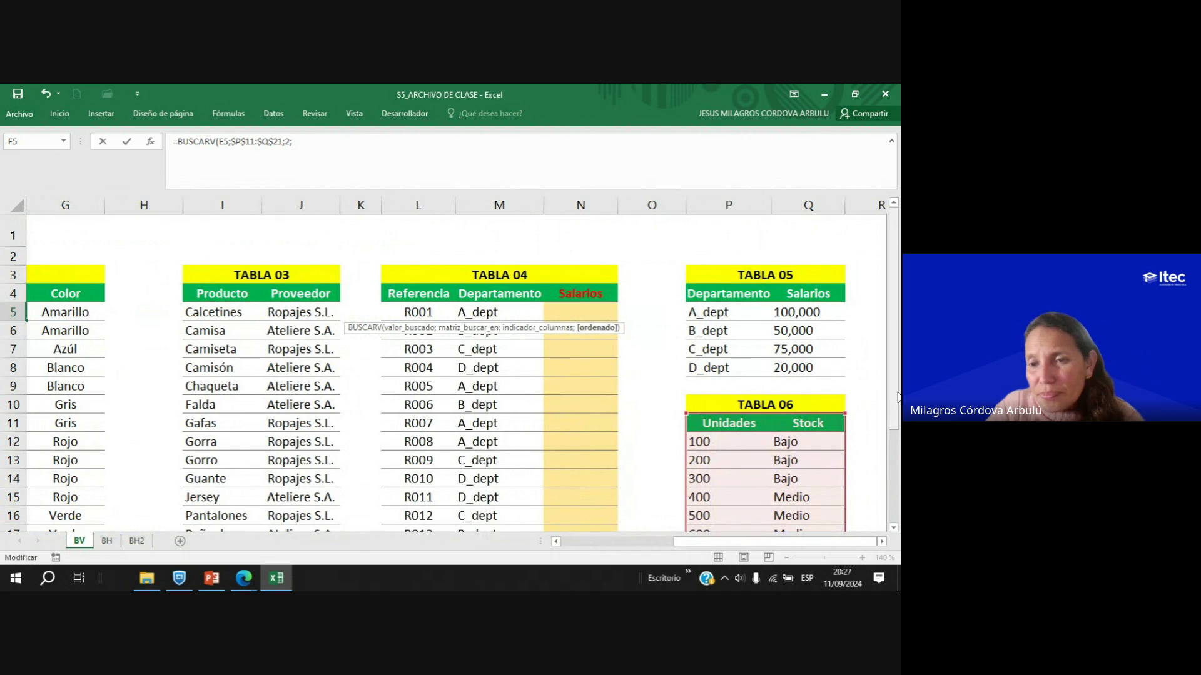
{"action": "scroll", "coordinate": [705, 410], "scroll_direction": "down", "scroll_amount": 3}
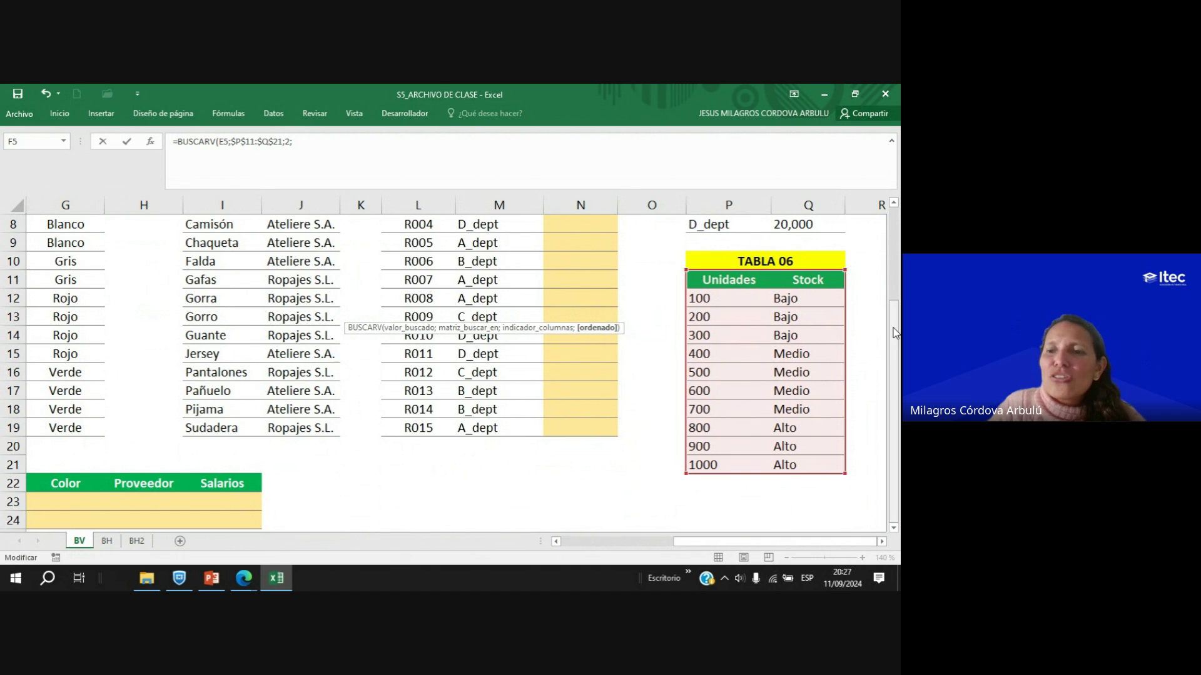
{"action": "left_click_drag", "start_coordinate": [894, 325], "coordinate": [894, 232]}
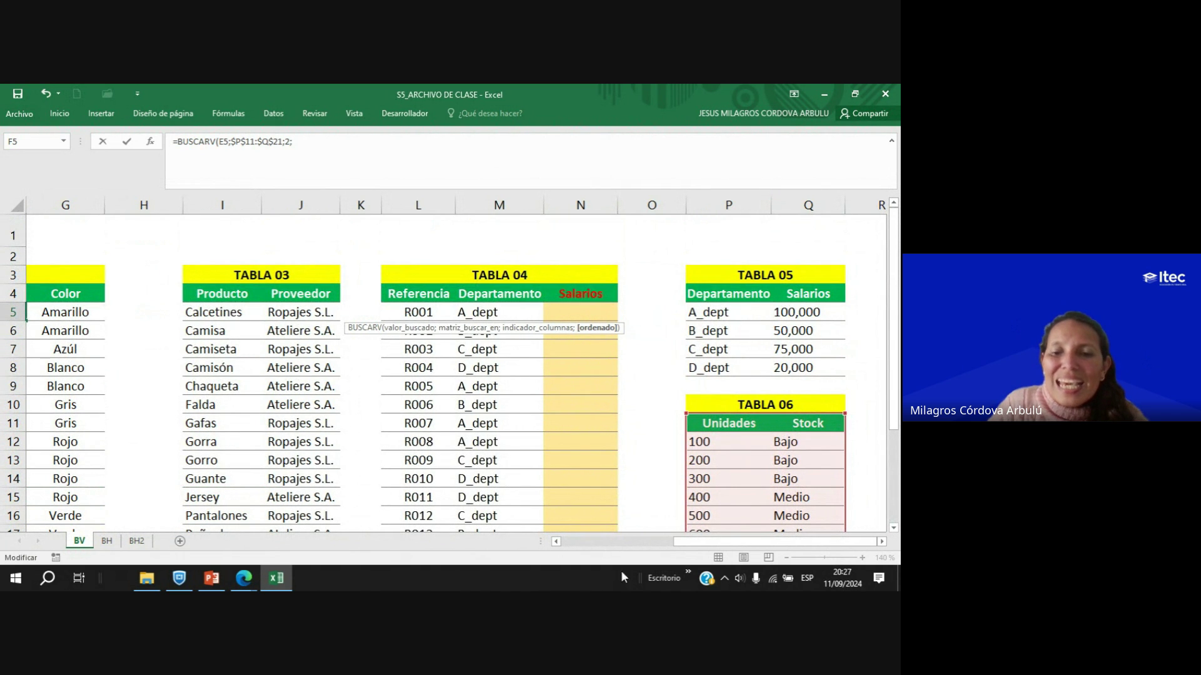
{"action": "left_click_drag", "start_coordinate": [700, 541], "coordinate": [670, 553]}
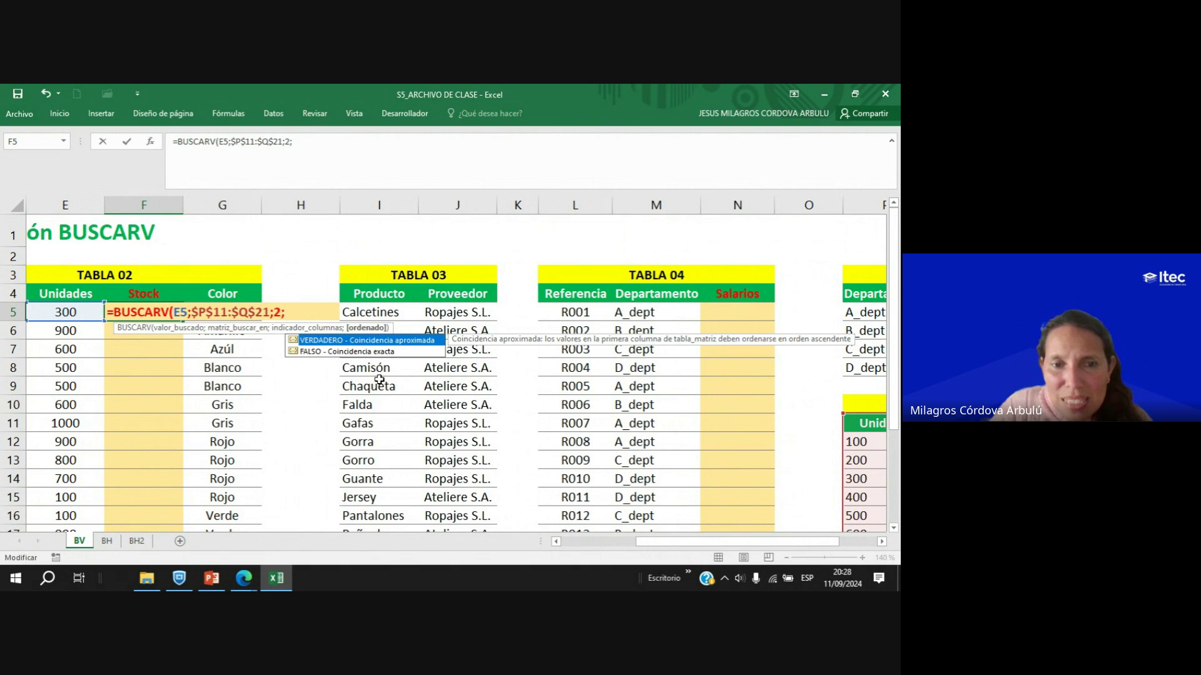
{"action": "double_click", "coordinate": [363, 352]}
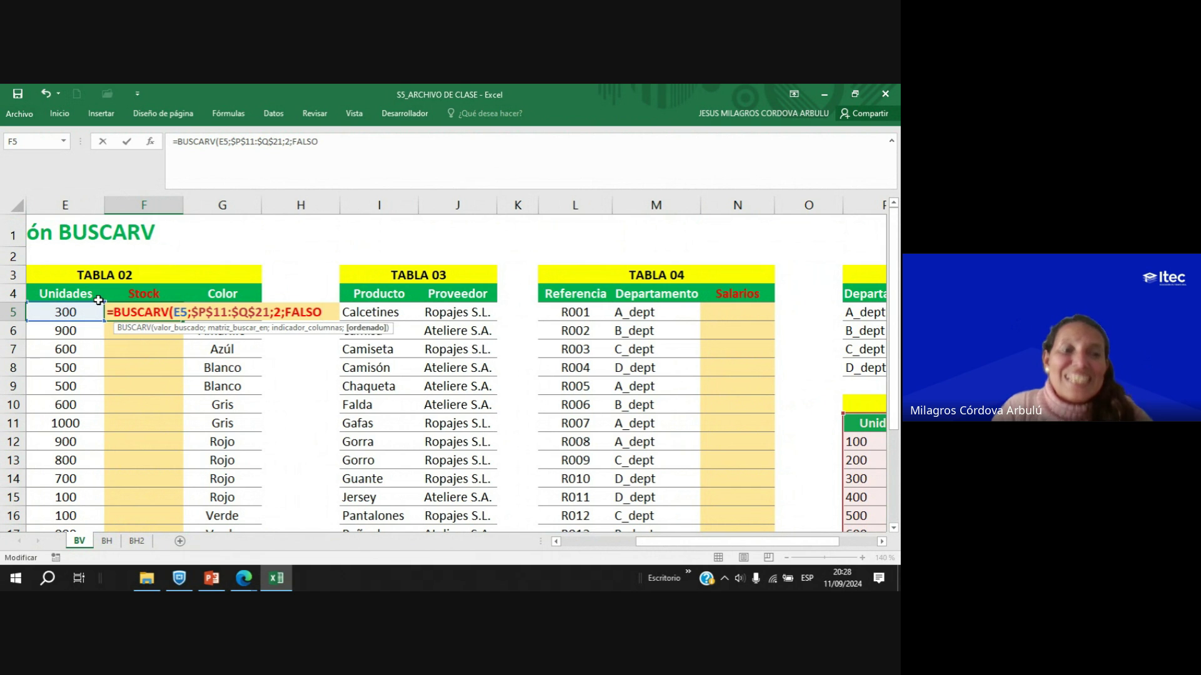
{"action": "left_click_drag", "start_coordinate": [720, 546], "coordinate": [761, 549]}
{"action": "left_click_drag", "start_coordinate": [893, 313], "coordinate": [899, 398]}
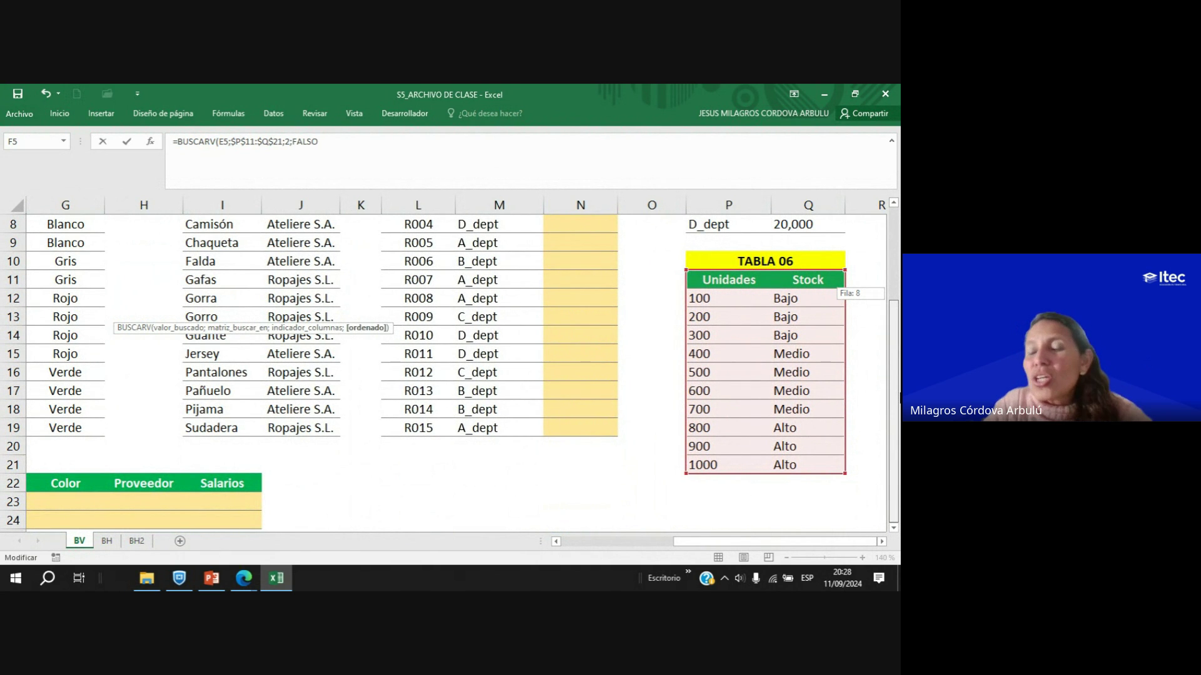
Switch the match type of the F5 formula from an exact match to VERDADERO for an approximate match.
{"action": "left_click_drag", "start_coordinate": [899, 397], "coordinate": [897, 306]}
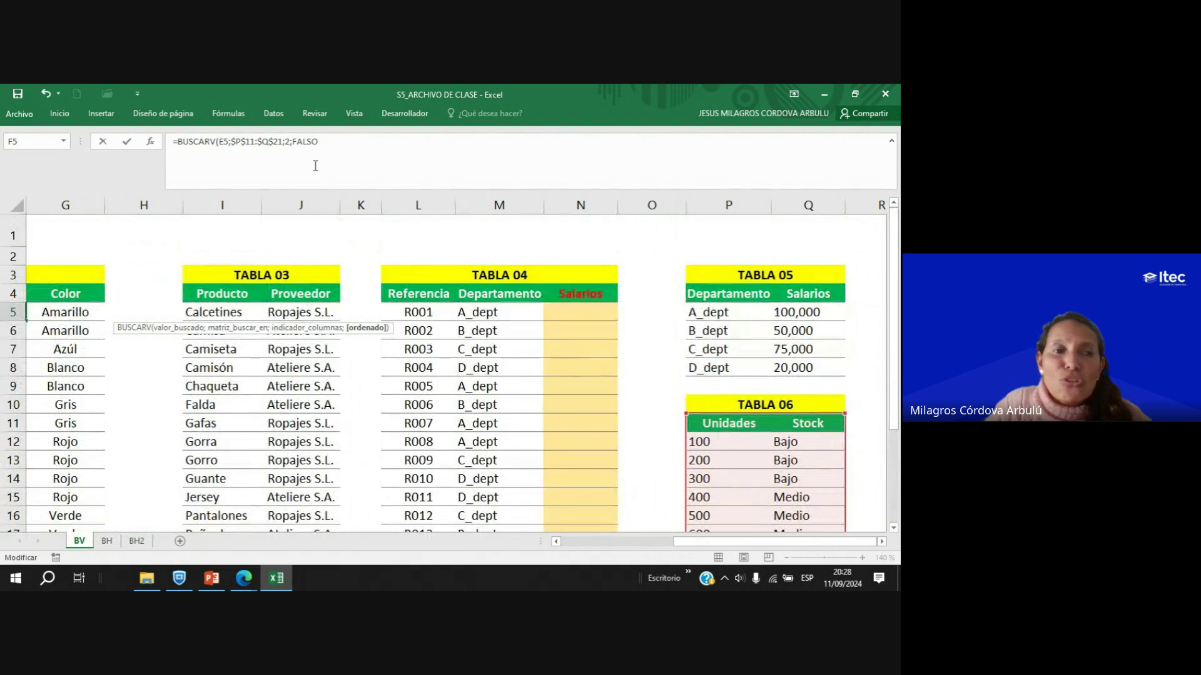
{"action": "left_click_drag", "start_coordinate": [764, 542], "coordinate": [708, 541]}
{"action": "key", "text": "BackSpace"}
{"action": "key", "text": "BackSpace"}
{"action": "key", "text": "BackSpace"}
{"action": "key", "text": "BackSpace"}
{"action": "key", "text": "BackSpace"}
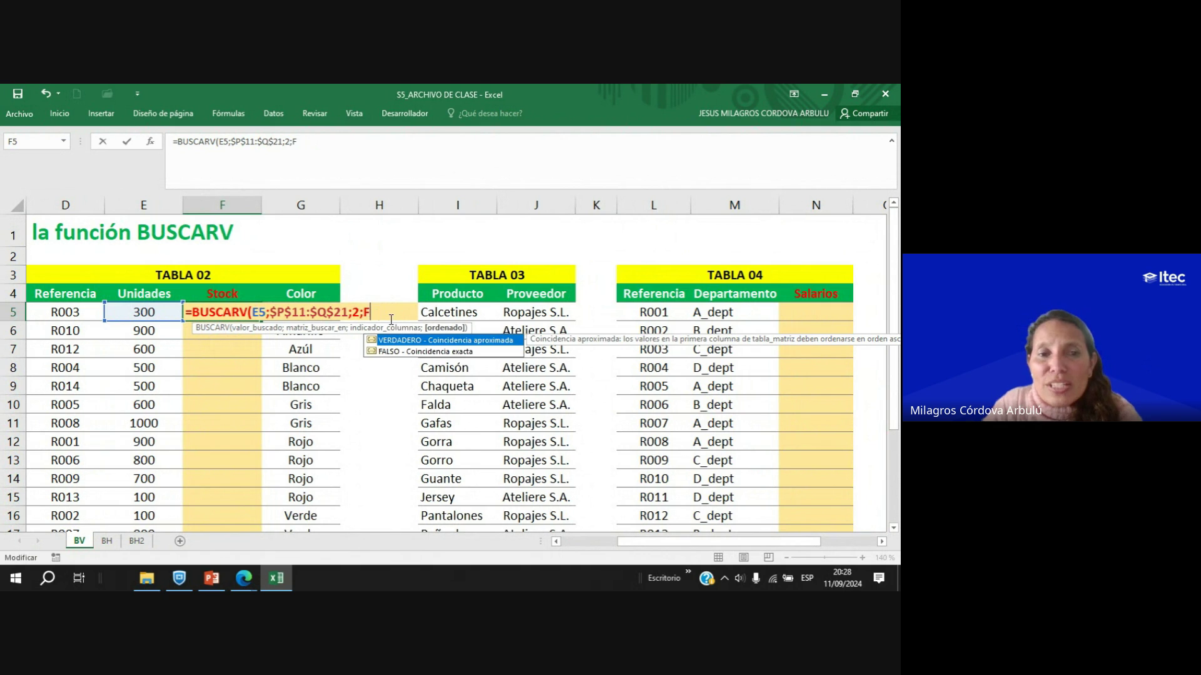
{"action": "double_click", "coordinate": [446, 341]}
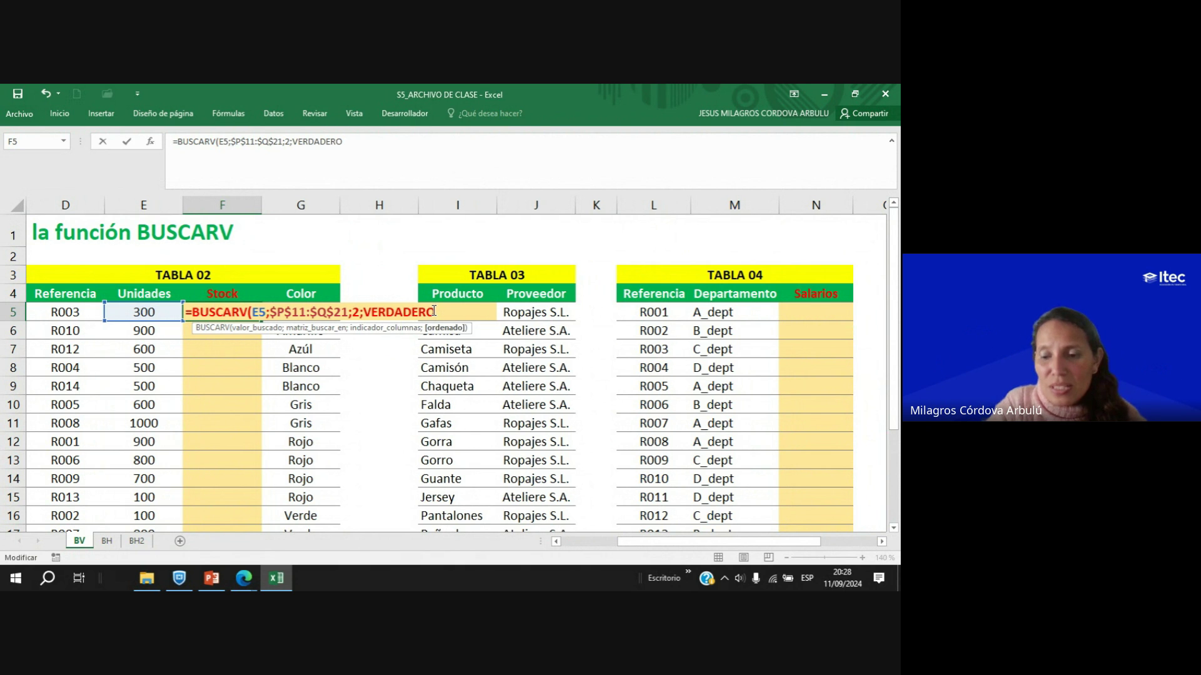
Set the match type of the F5 formula to FALSO for an exact match, close the parenthesis and enter the formula.
{"action": "key", "text": "BackSpace"}
{"action": "key", "text": "BackSpace"}
{"action": "key", "text": "BackSpace"}
{"action": "key", "text": "BackSpace"}
{"action": "key", "text": "BackSpace"}
{"action": "key", "text": "BackSpace"}
{"action": "key", "text": "BackSpace"}
{"action": "key", "text": "BackSpace"}
{"action": "key", "text": "BackSpace"}
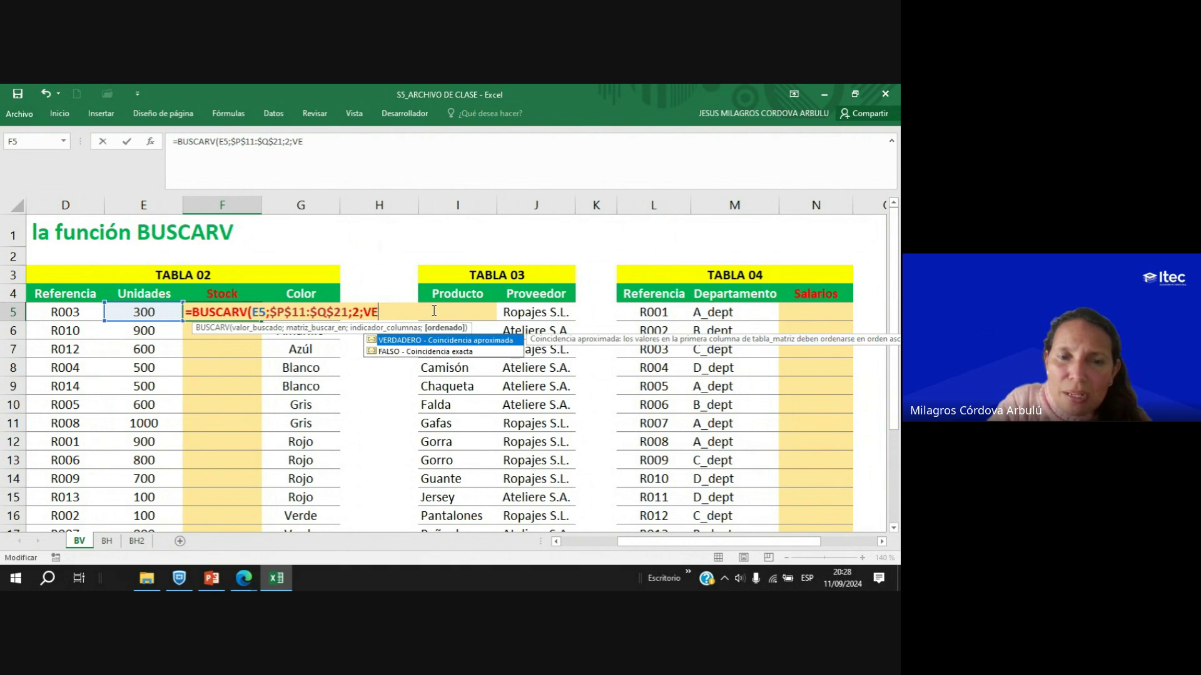
{"action": "double_click", "coordinate": [397, 352]}
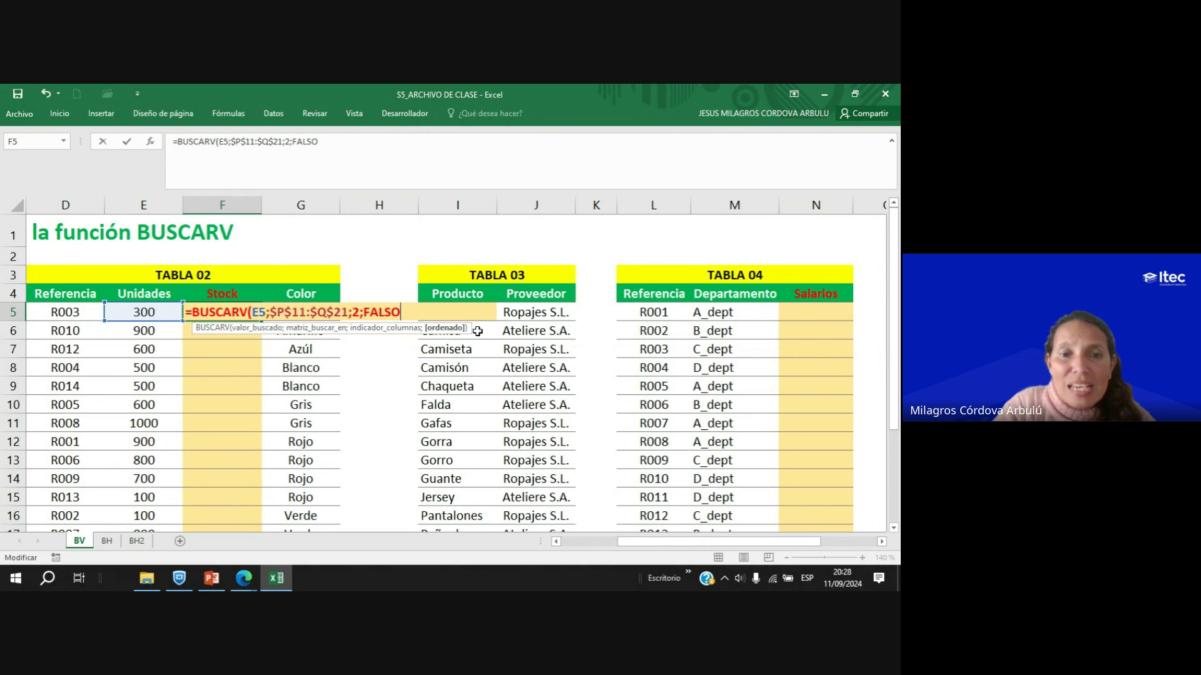
{"action": "type", "text": ")"}
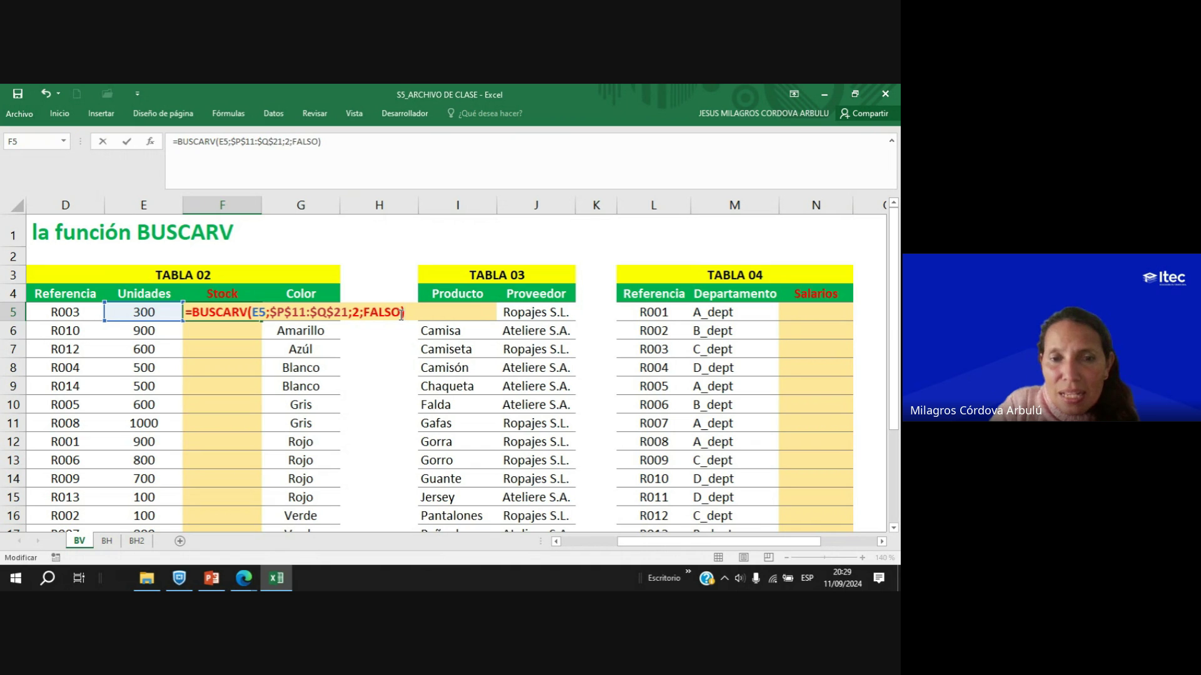
{"action": "key", "text": "Return"}
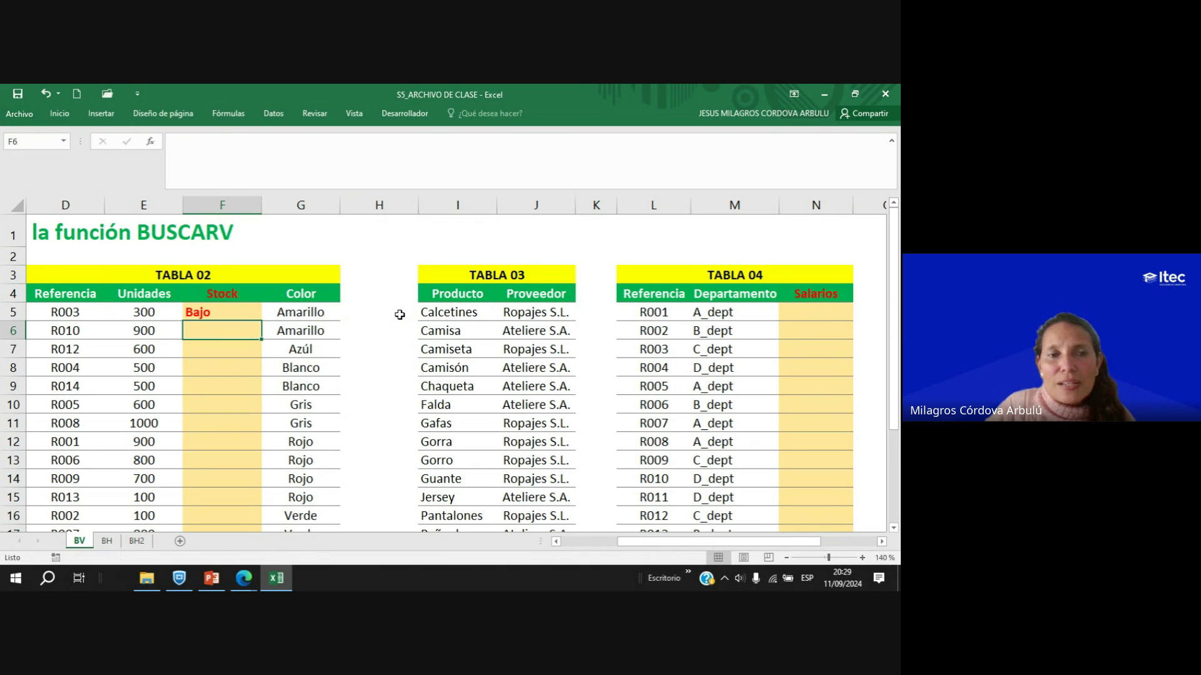
Copy the F5 formula down the Stock column of TABLA 02 through row 19.
{"action": "left_click", "coordinate": [235, 314]}
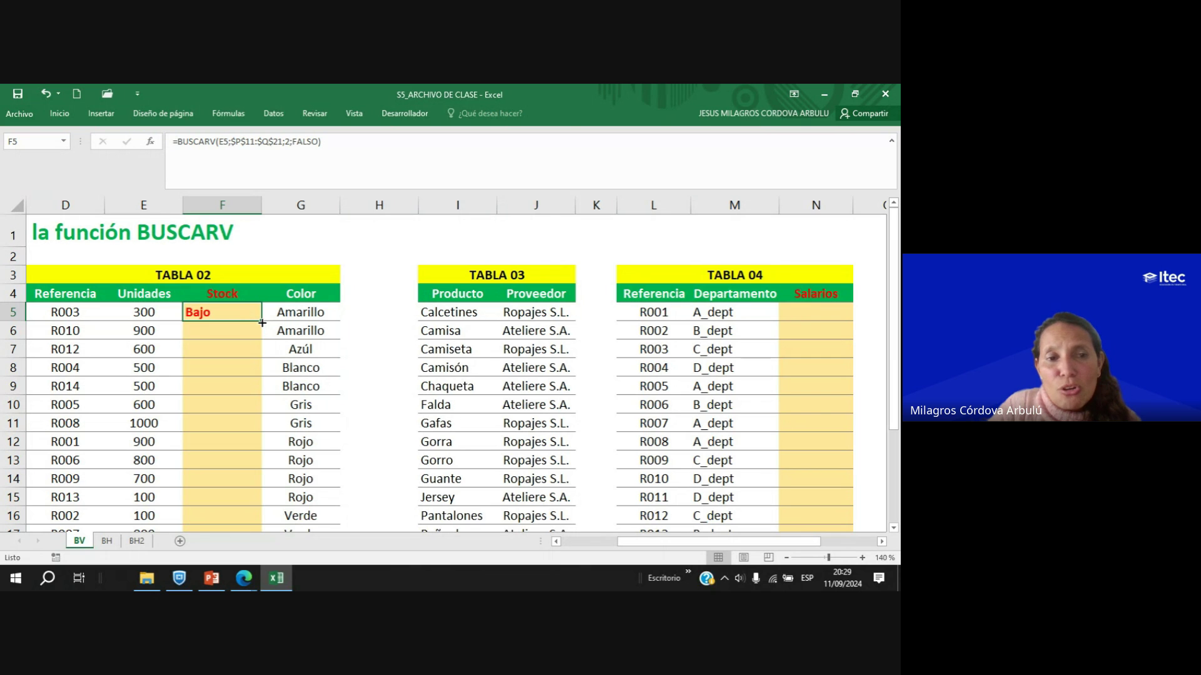
{"action": "left_click_drag", "start_coordinate": [263, 326], "coordinate": [266, 516]}
{"action": "scroll", "coordinate": [232, 476], "scroll_direction": "up", "scroll_amount": 2}
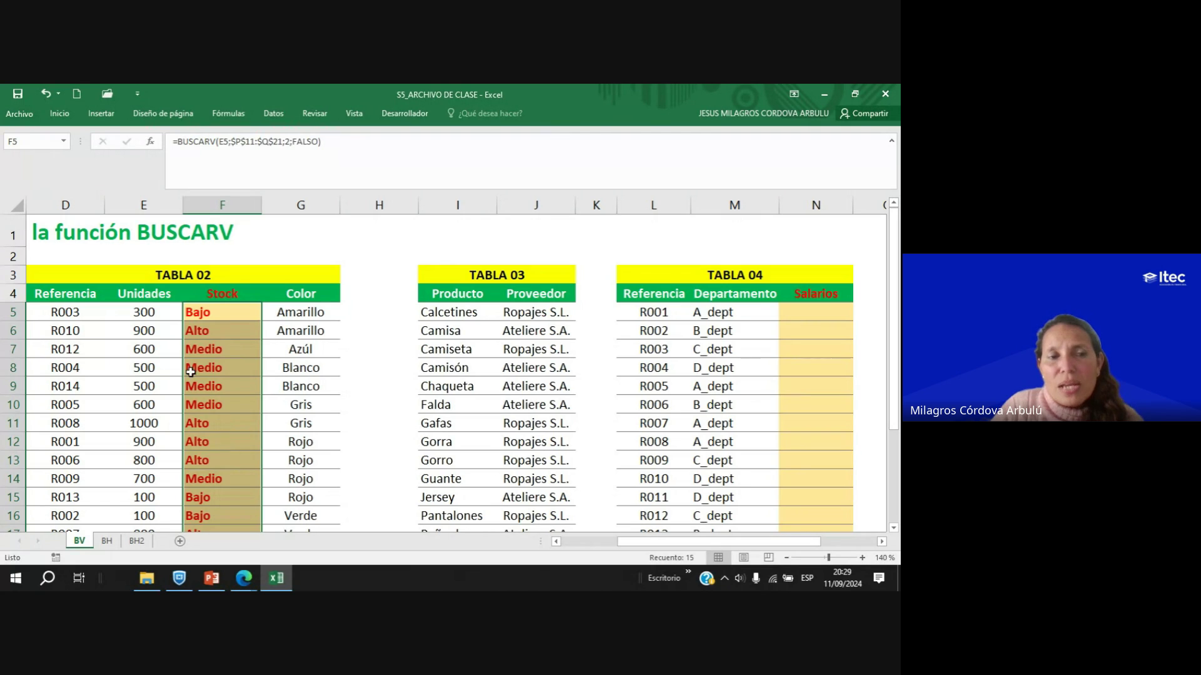
Compare the Unidades values in the first rows of TABLA 02 with their Stock results.
{"action": "left_click", "coordinate": [153, 315]}
{"action": "left_click", "coordinate": [140, 326]}
{"action": "left_click_drag", "start_coordinate": [194, 328], "coordinate": [236, 351]}
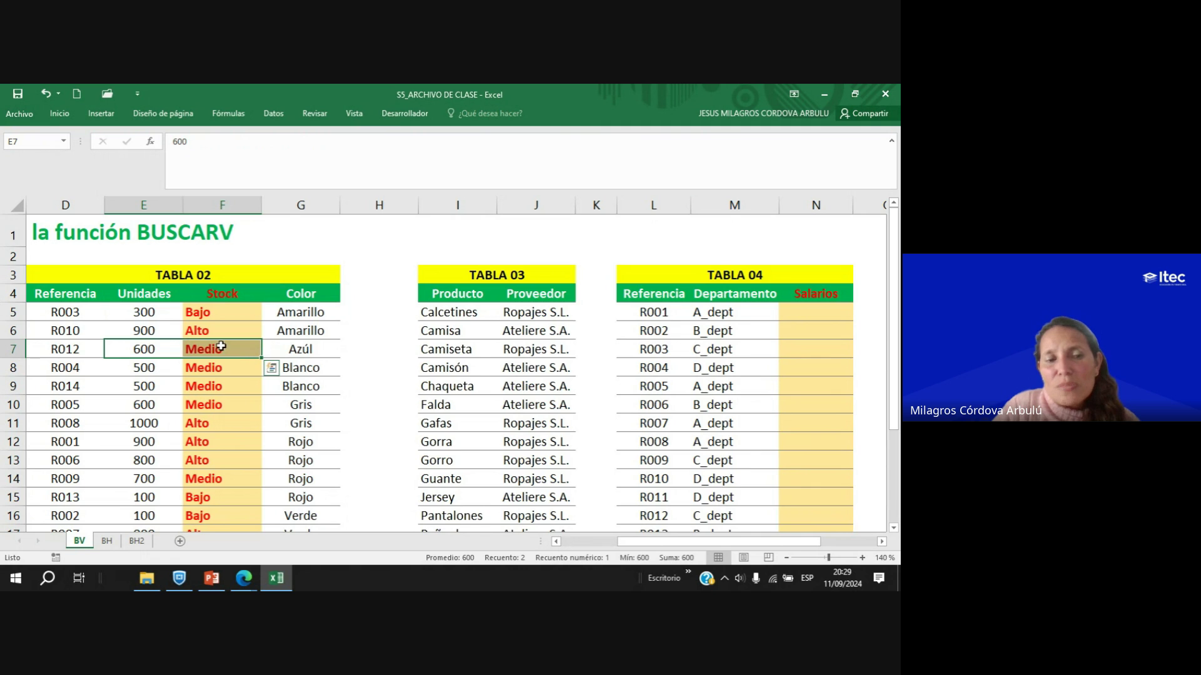
{"action": "scroll", "coordinate": [225, 348], "scroll_direction": "down", "scroll_amount": 2}
{"action": "scroll", "coordinate": [220, 346], "scroll_direction": "up", "scroll_amount": 2}
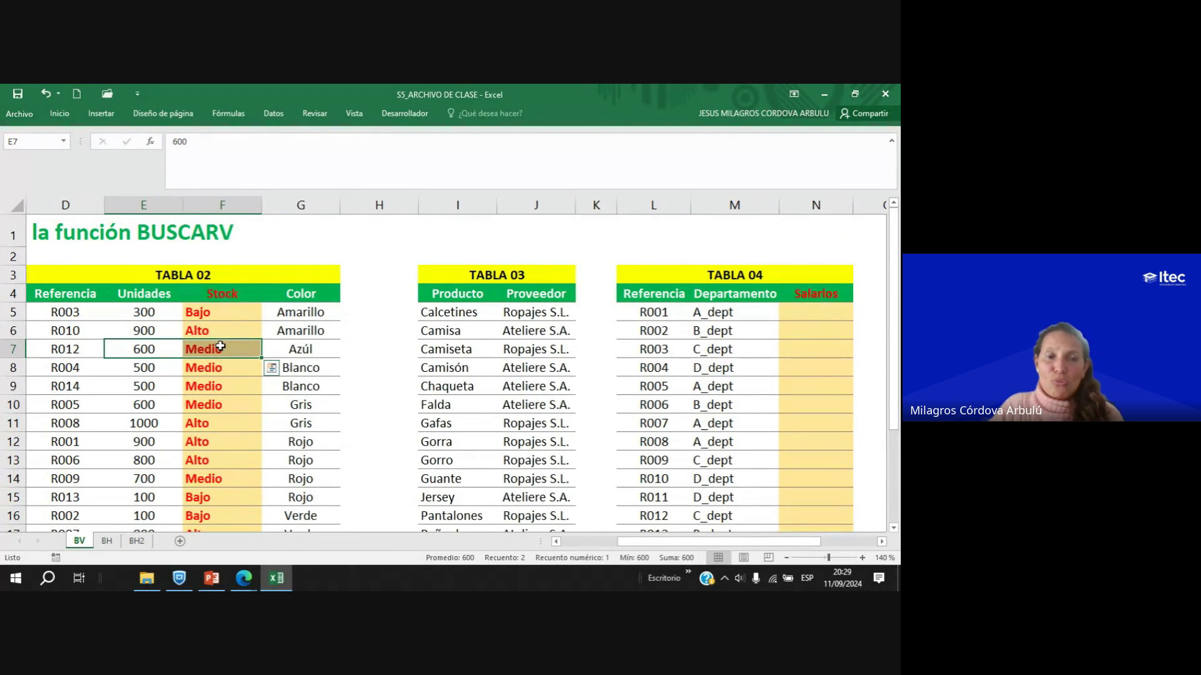
Review each argument of the BUSCARV formula in F5, from the lookup value to the match type, against TABLA 06, leaving it unmodified.
{"action": "double_click", "coordinate": [244, 314]}
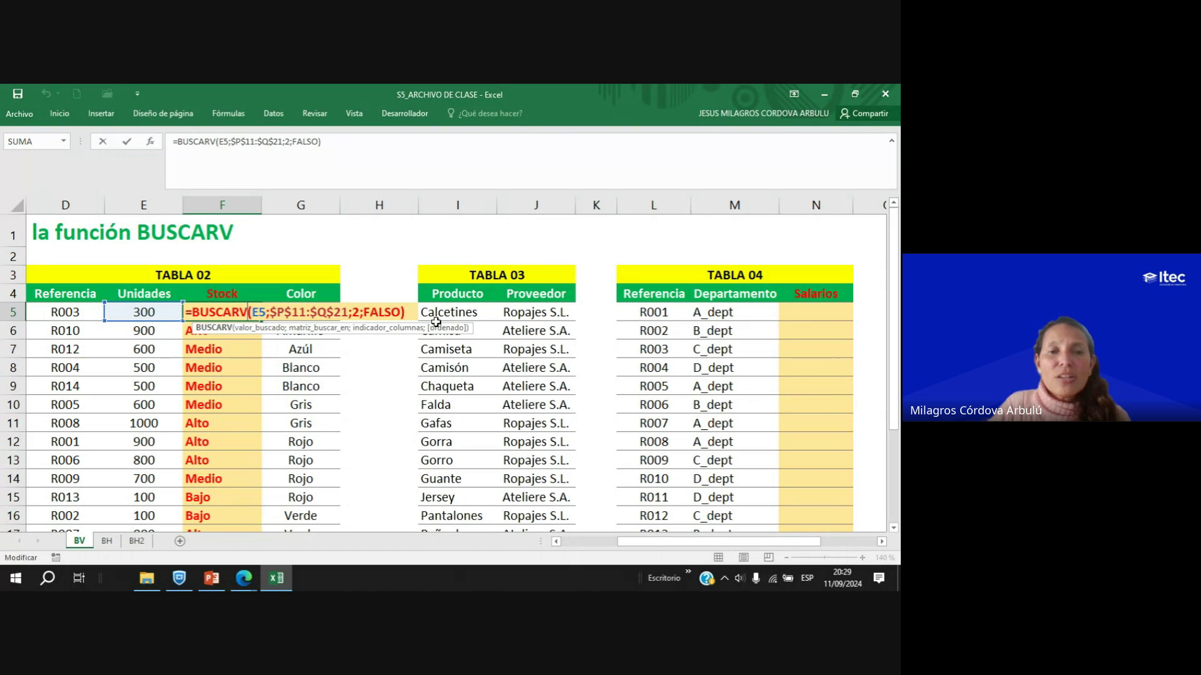
{"action": "key", "text": "End"}
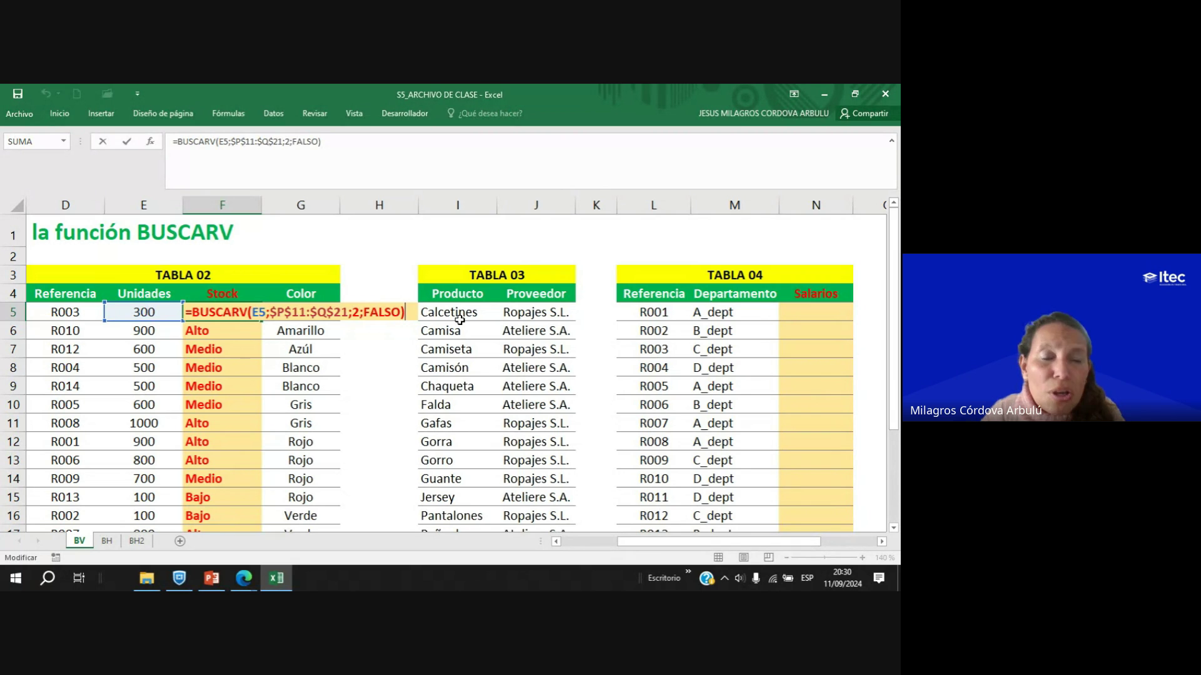
{"action": "double_click", "coordinate": [258, 311]}
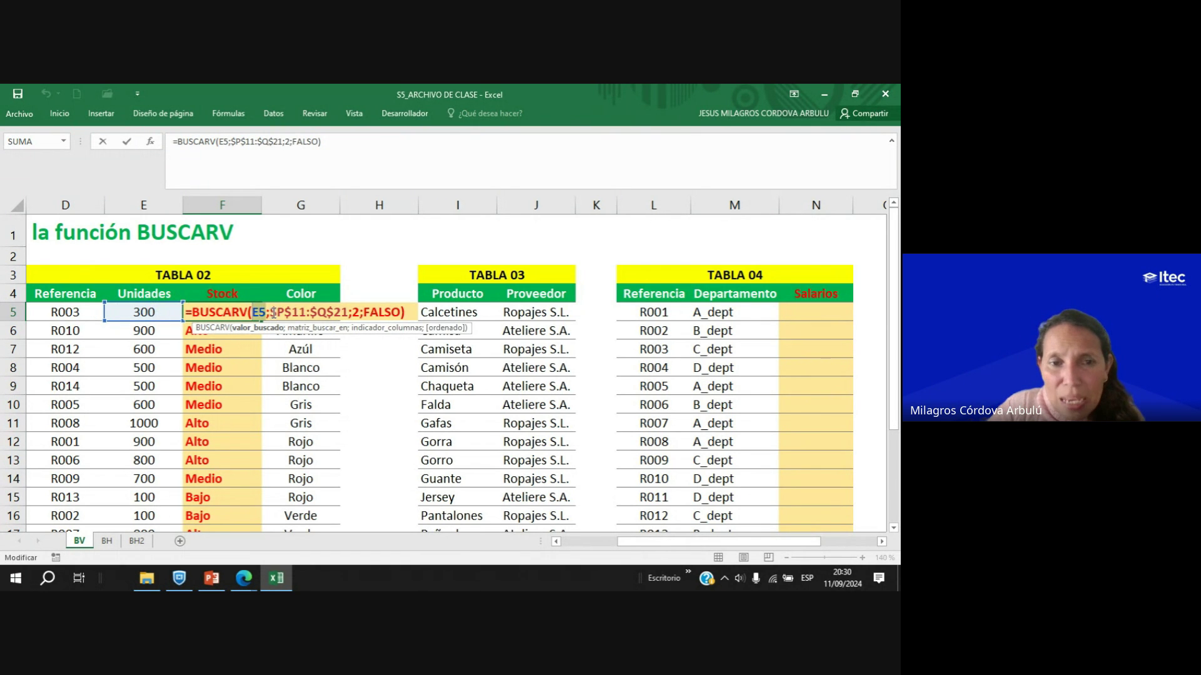
{"action": "left_click_drag", "start_coordinate": [273, 313], "coordinate": [347, 312]}
{"action": "left_click_drag", "start_coordinate": [734, 543], "coordinate": [600, 543]}
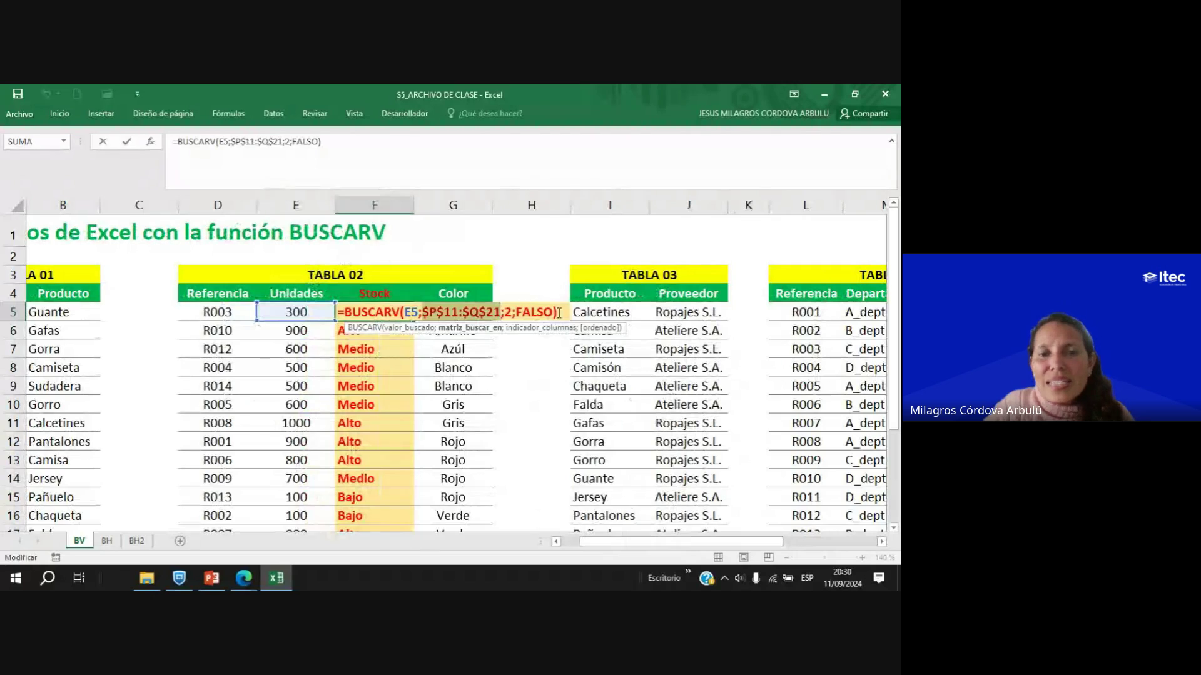
{"action": "double_click", "coordinate": [508, 312]}
{"action": "left_click_drag", "start_coordinate": [780, 549], "coordinate": [878, 547]}
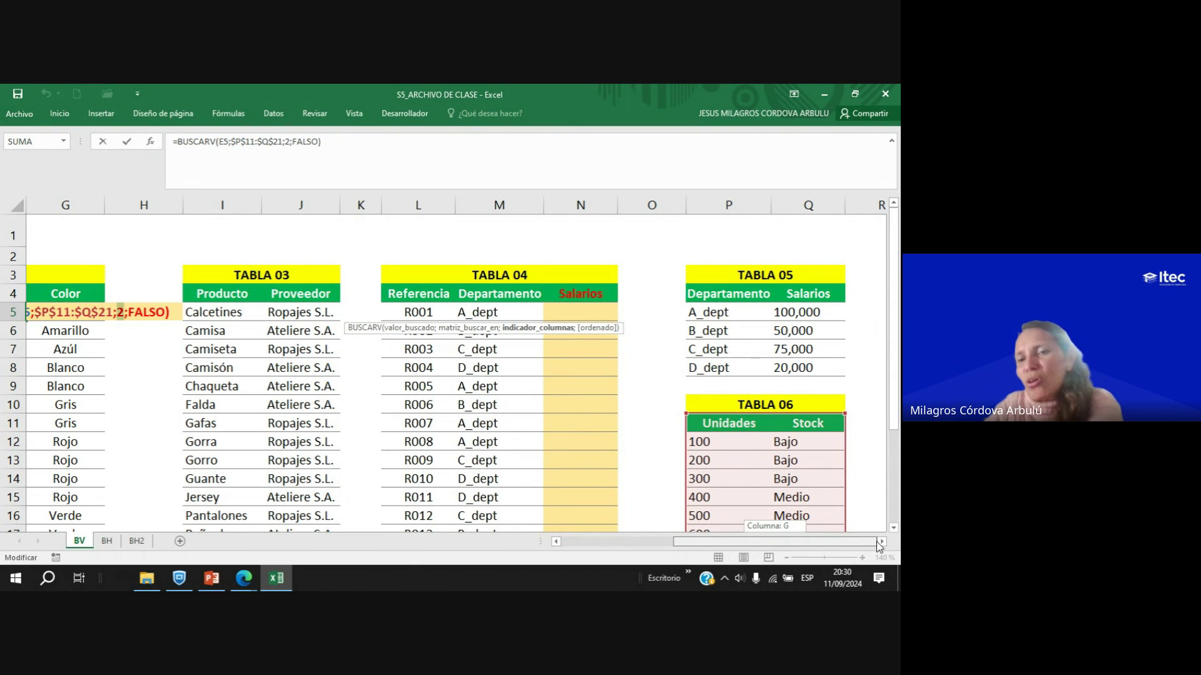
{"action": "left_click_drag", "start_coordinate": [878, 546], "coordinate": [842, 546]}
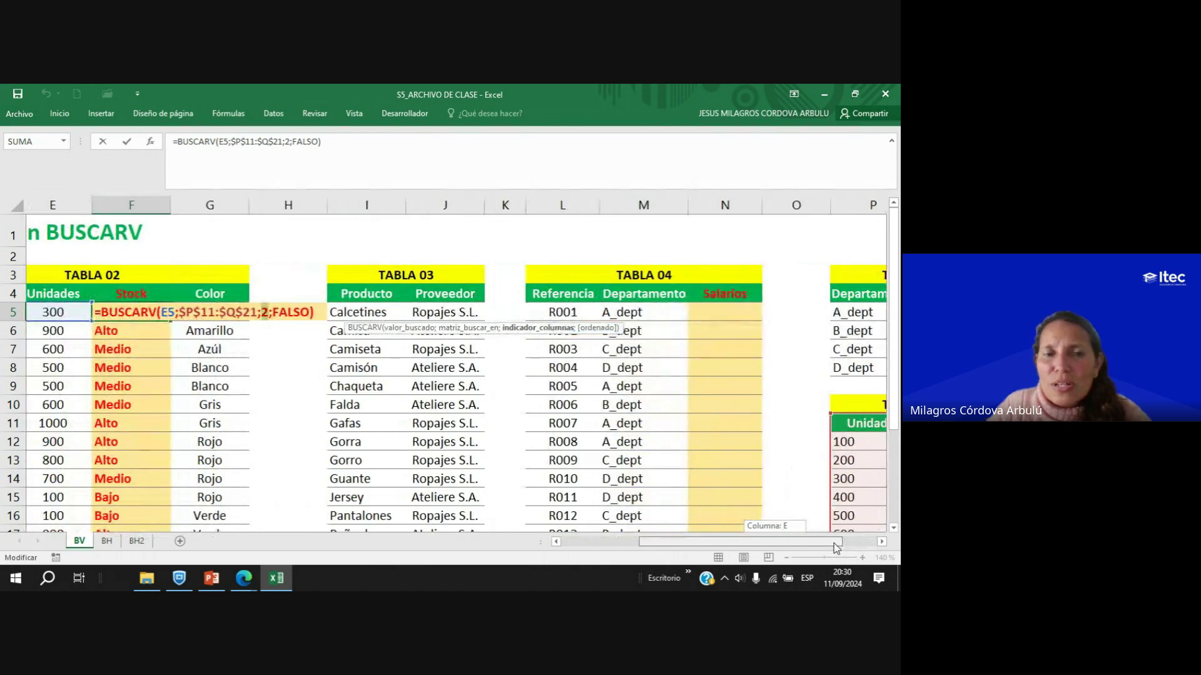
{"action": "left_click", "coordinate": [329, 314]}
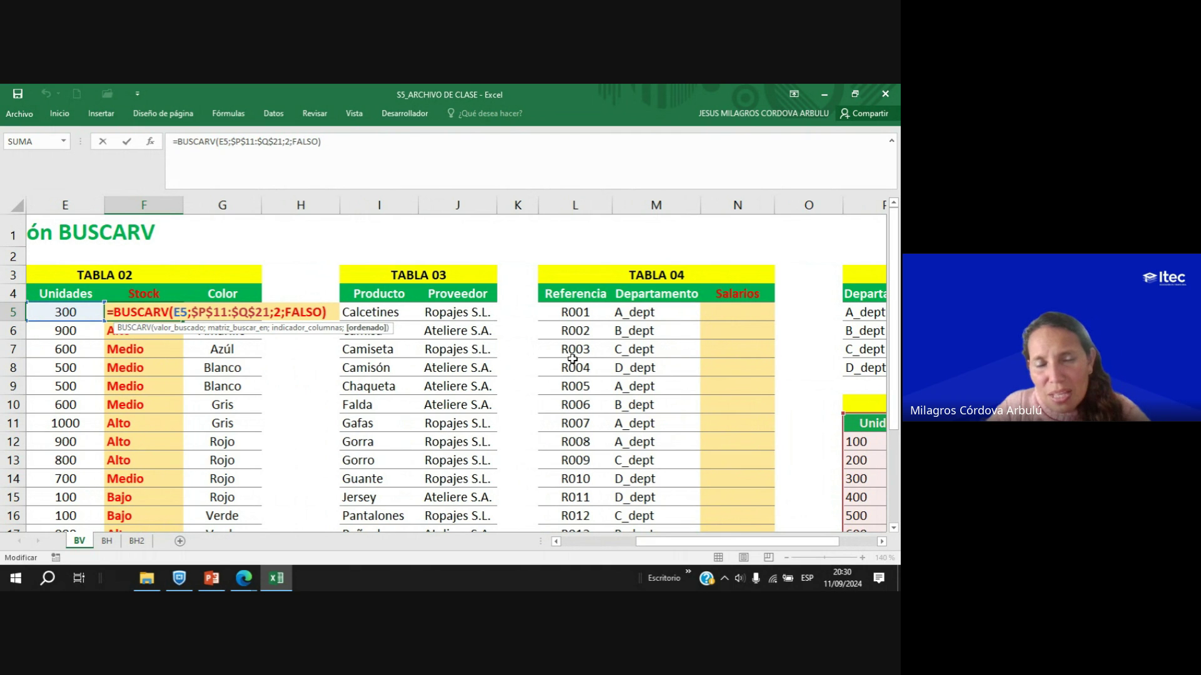
{"action": "left_click", "coordinate": [294, 313]}
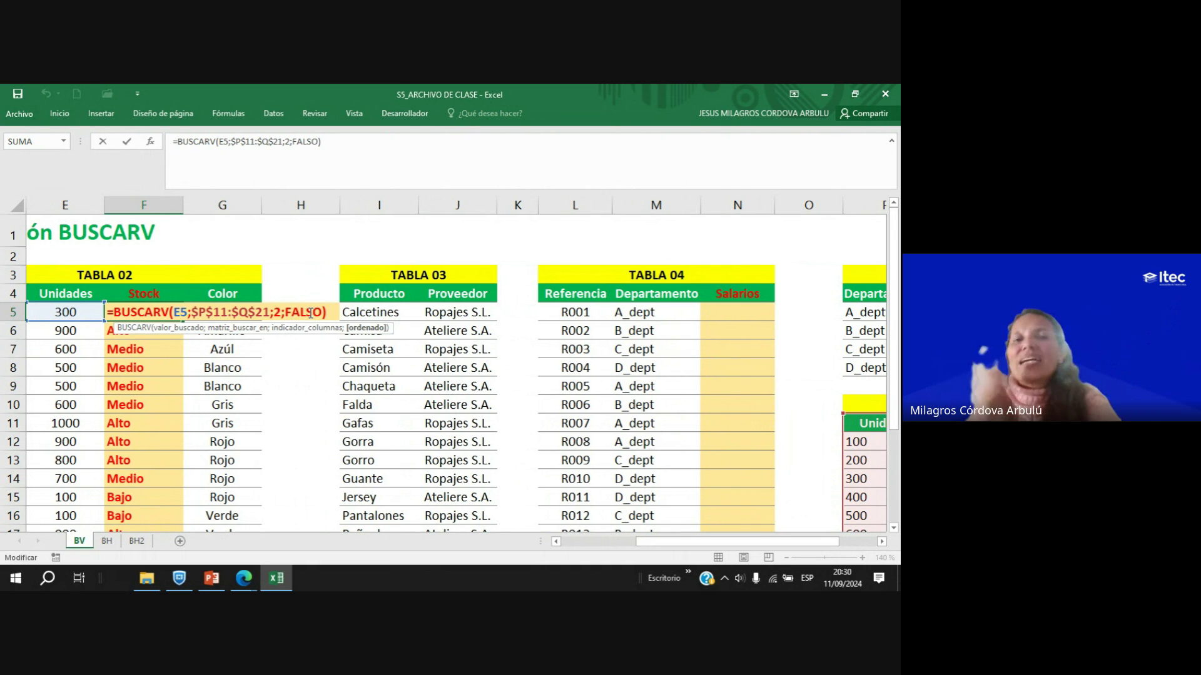
{"action": "key", "text": "Return"}
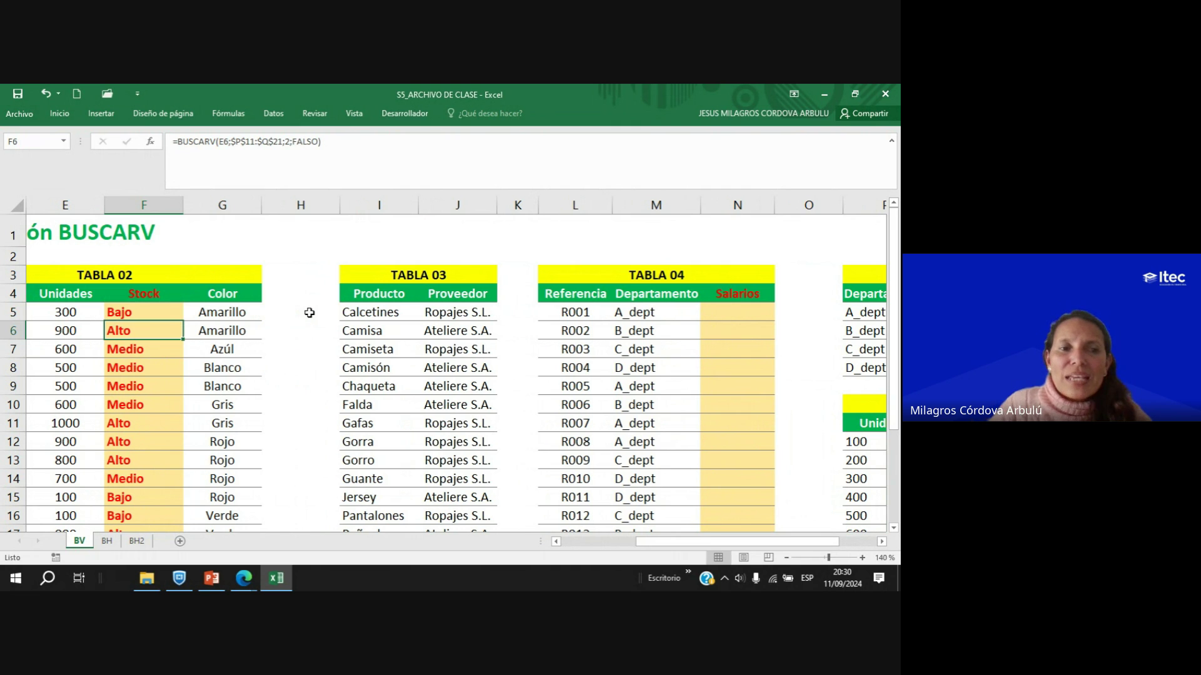
Dismiss the WhatsApp notification, switch to the Google Meet call and send a clapping-hands reaction.
{"action": "left_click_drag", "start_coordinate": [692, 542], "coordinate": [656, 542]}
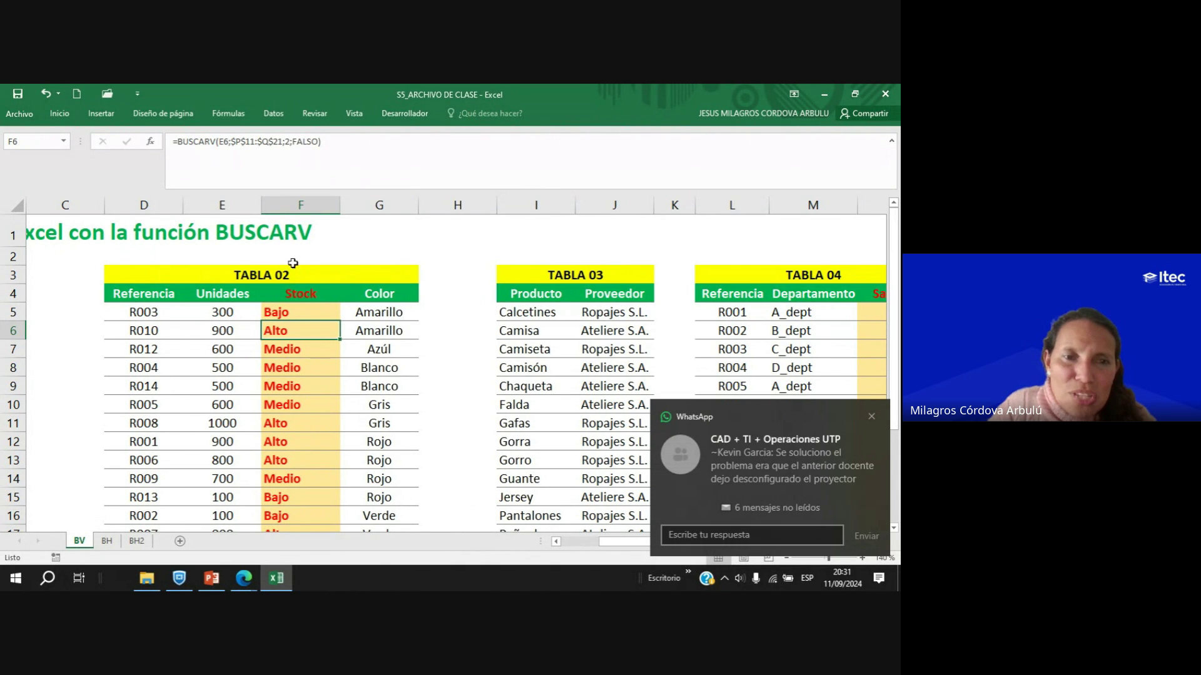
{"action": "left_click", "coordinate": [872, 416]}
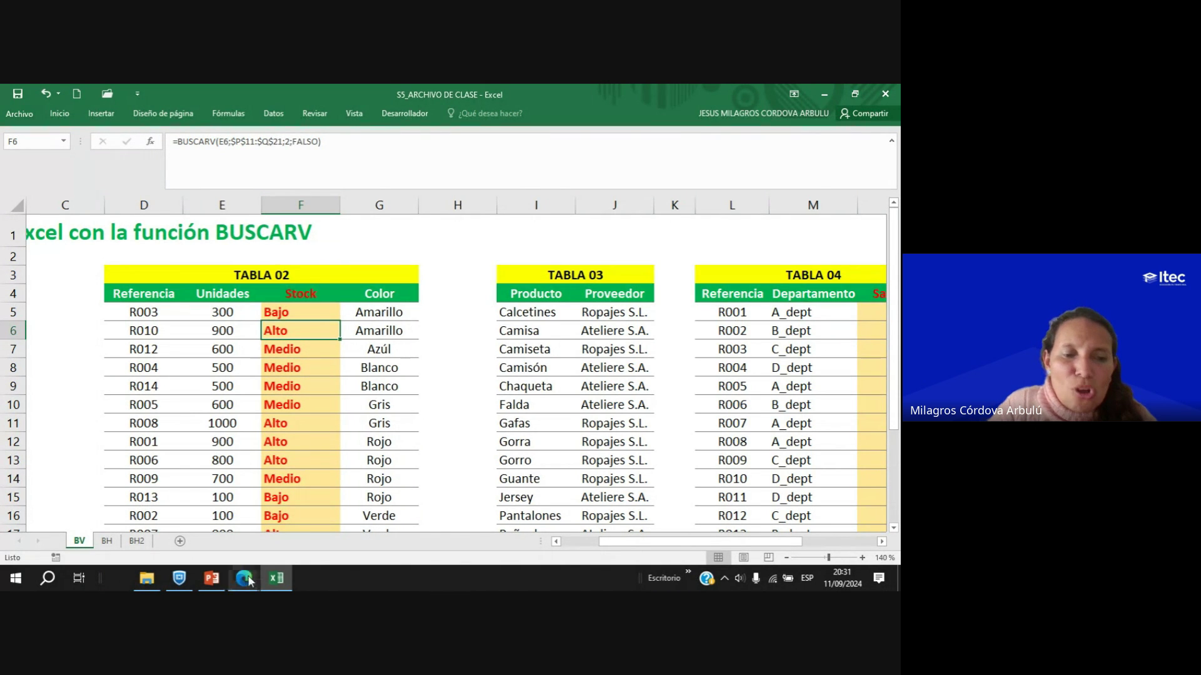
{"action": "mouse_move", "coordinate": [244, 578]}
{"action": "left_click", "coordinate": [188, 535]}
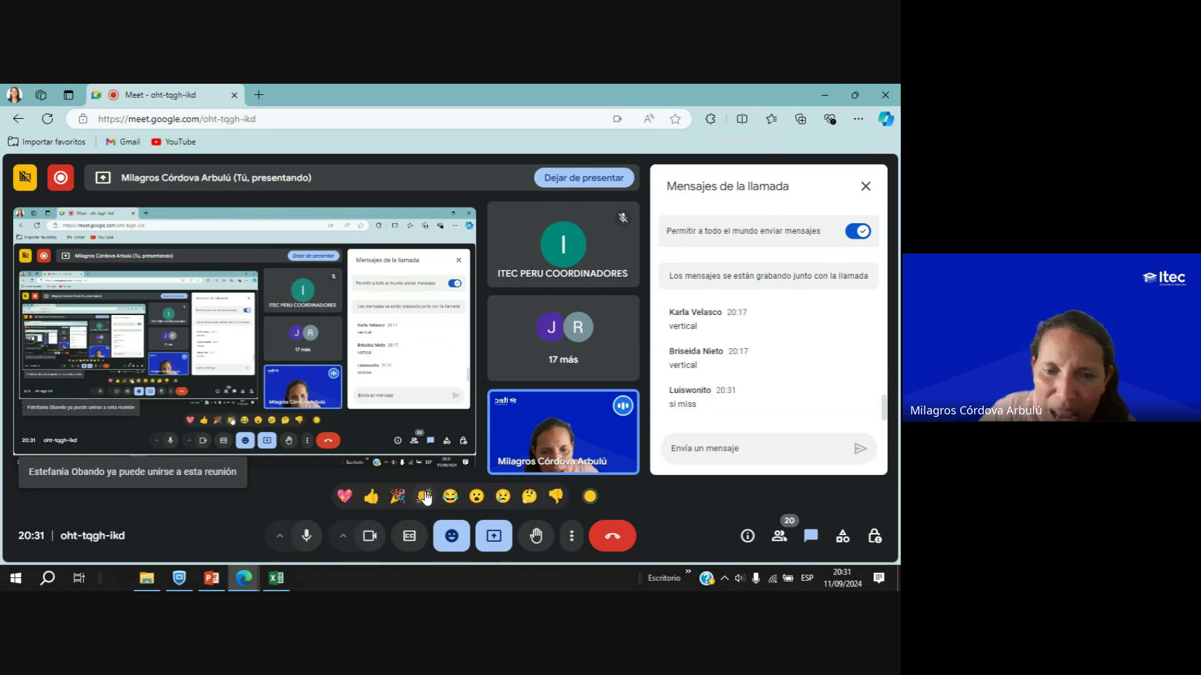
{"action": "left_click", "coordinate": [425, 496]}
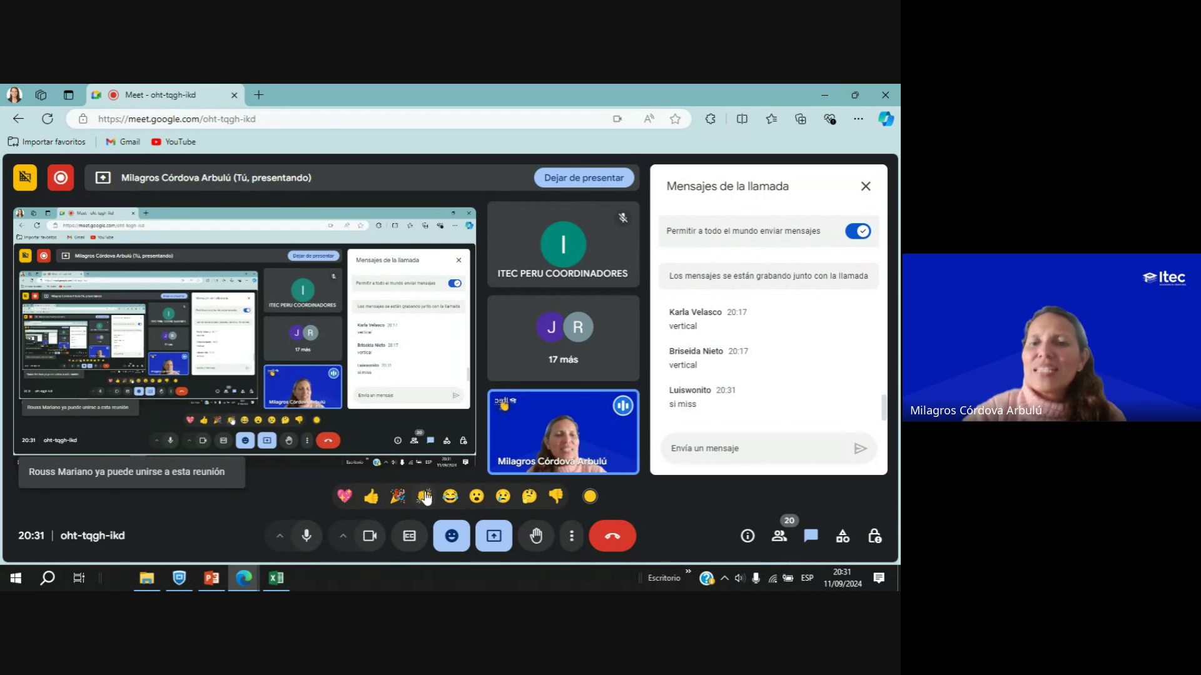
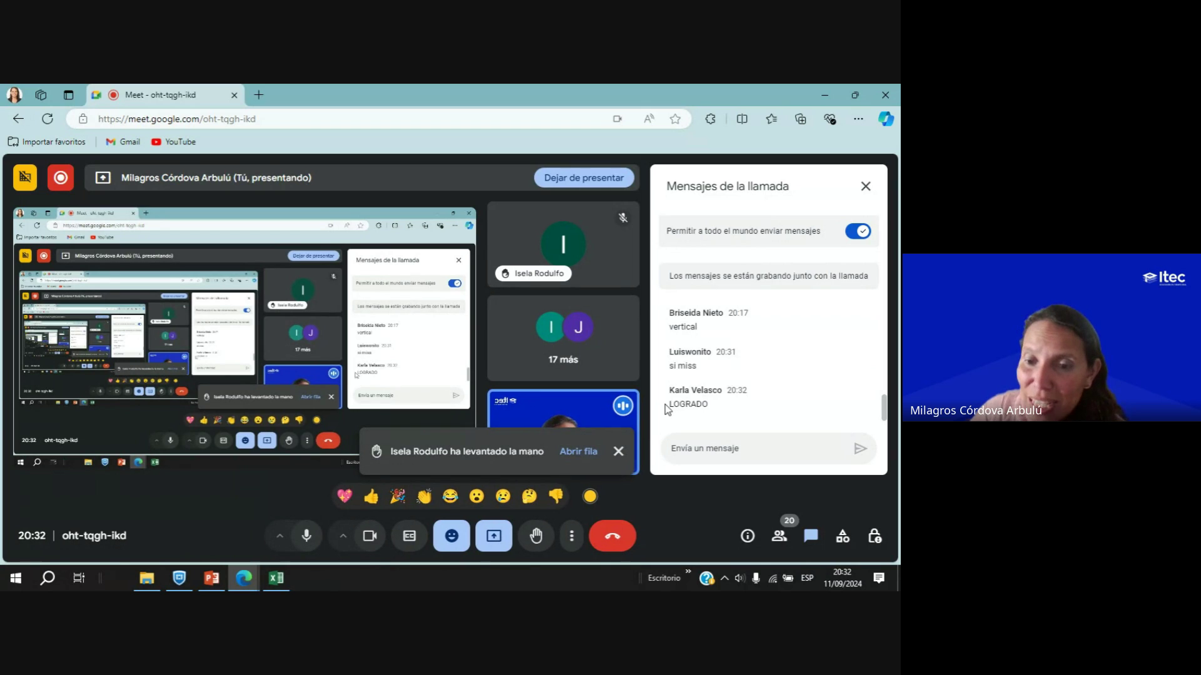
Review the participants' LOGRADO replies in the call chat and dismiss the raised-hand notification.
{"action": "double_click", "coordinate": [676, 405]}
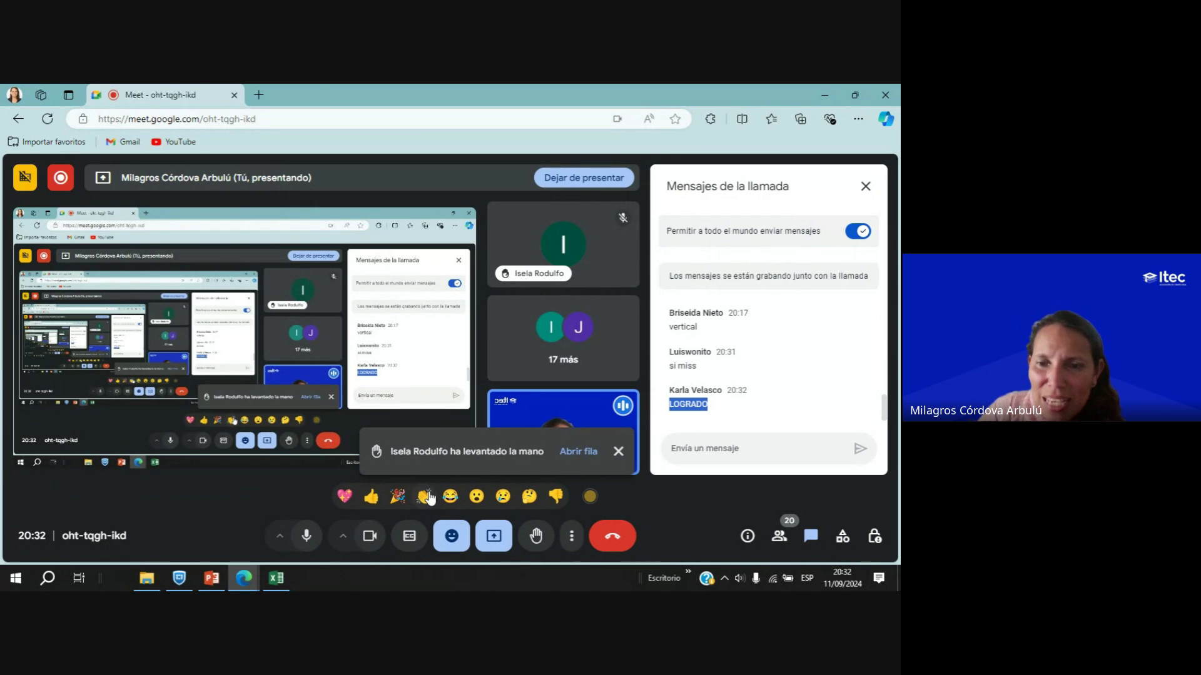
{"action": "left_click", "coordinate": [715, 408]}
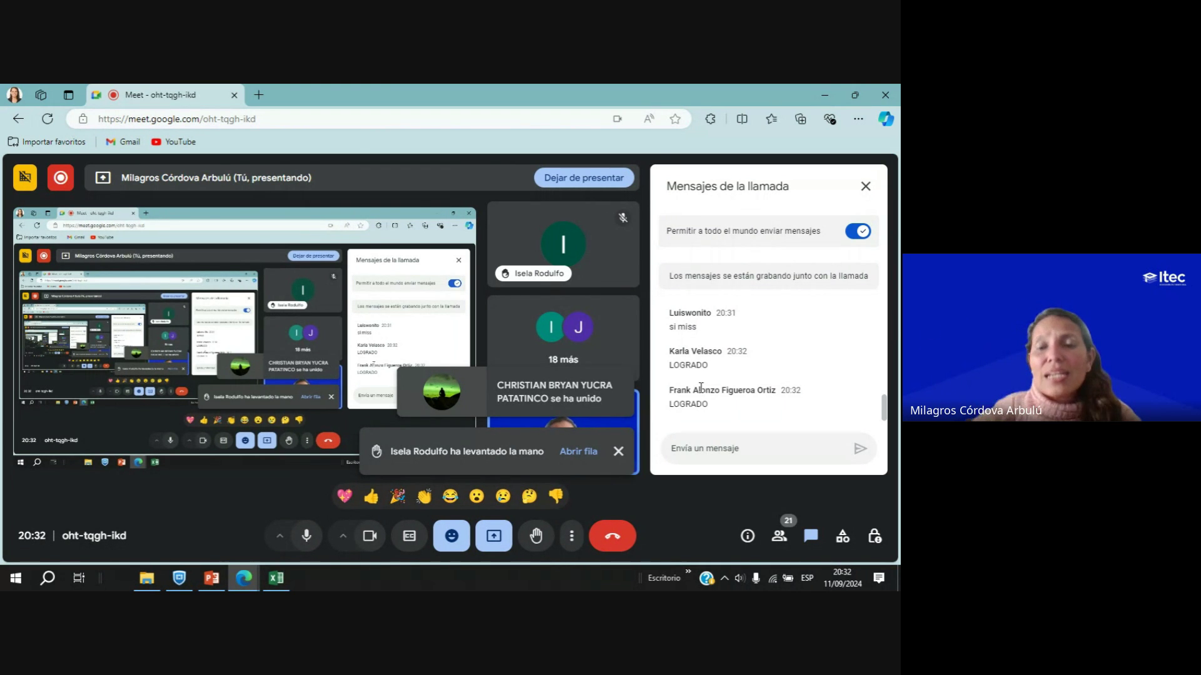
{"action": "left_click", "coordinate": [715, 454]}
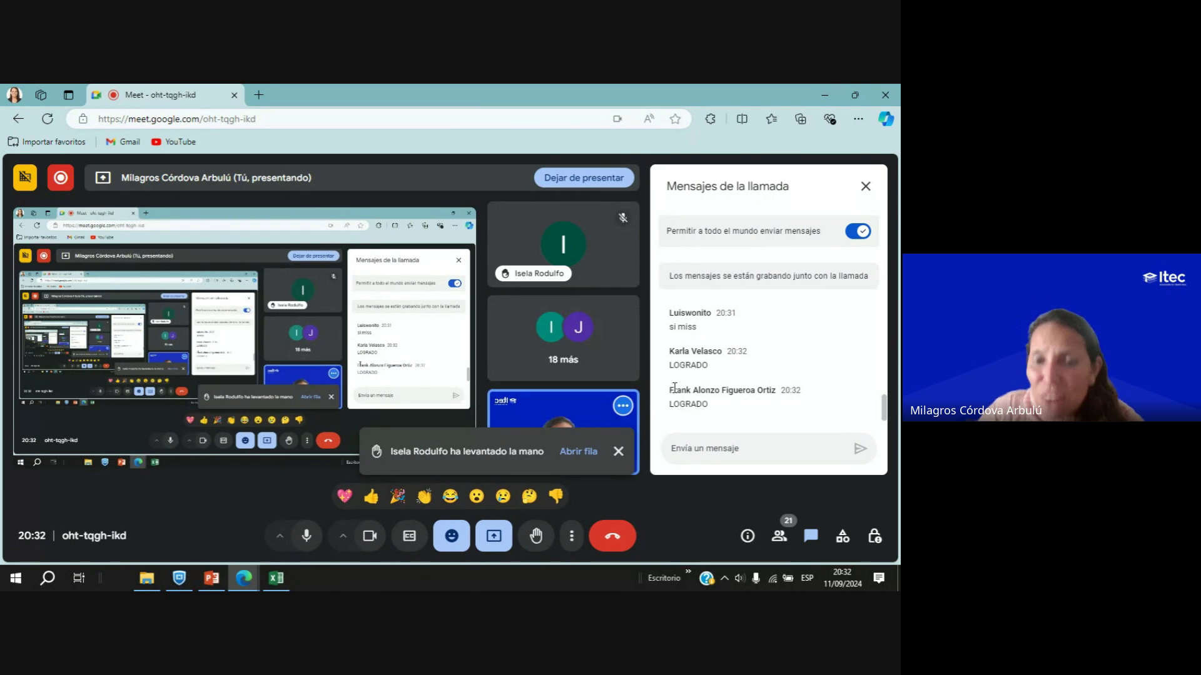
{"action": "left_click_drag", "start_coordinate": [669, 390], "coordinate": [701, 390]}
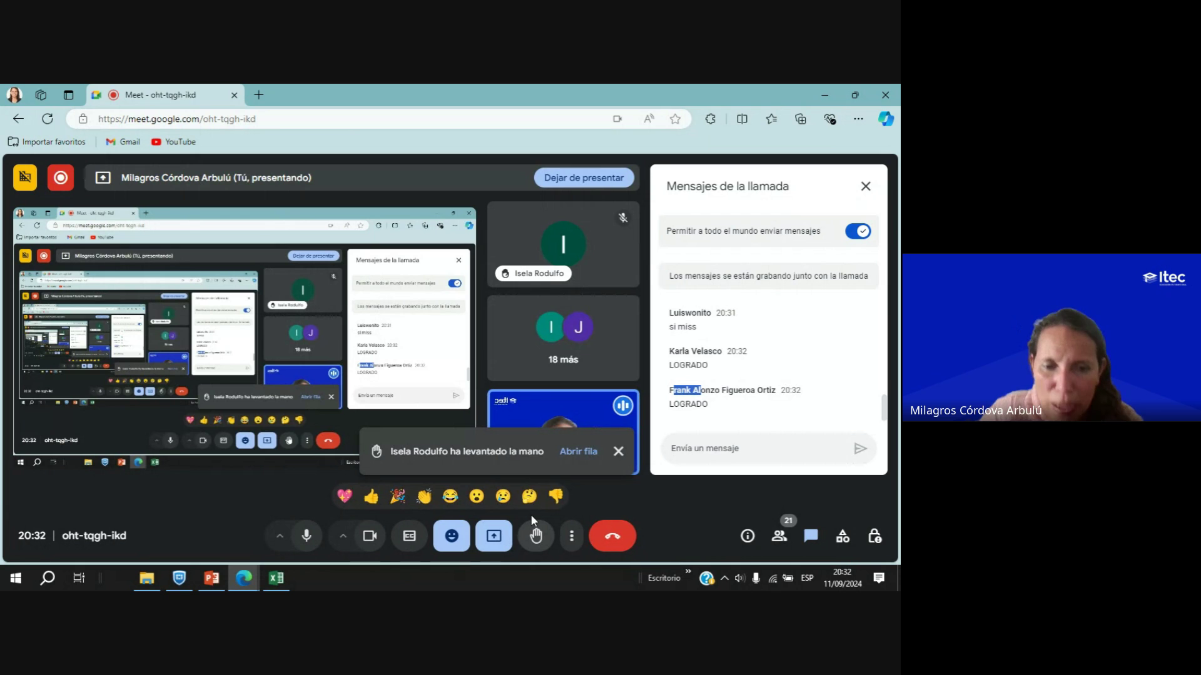
{"action": "left_click", "coordinate": [704, 447]}
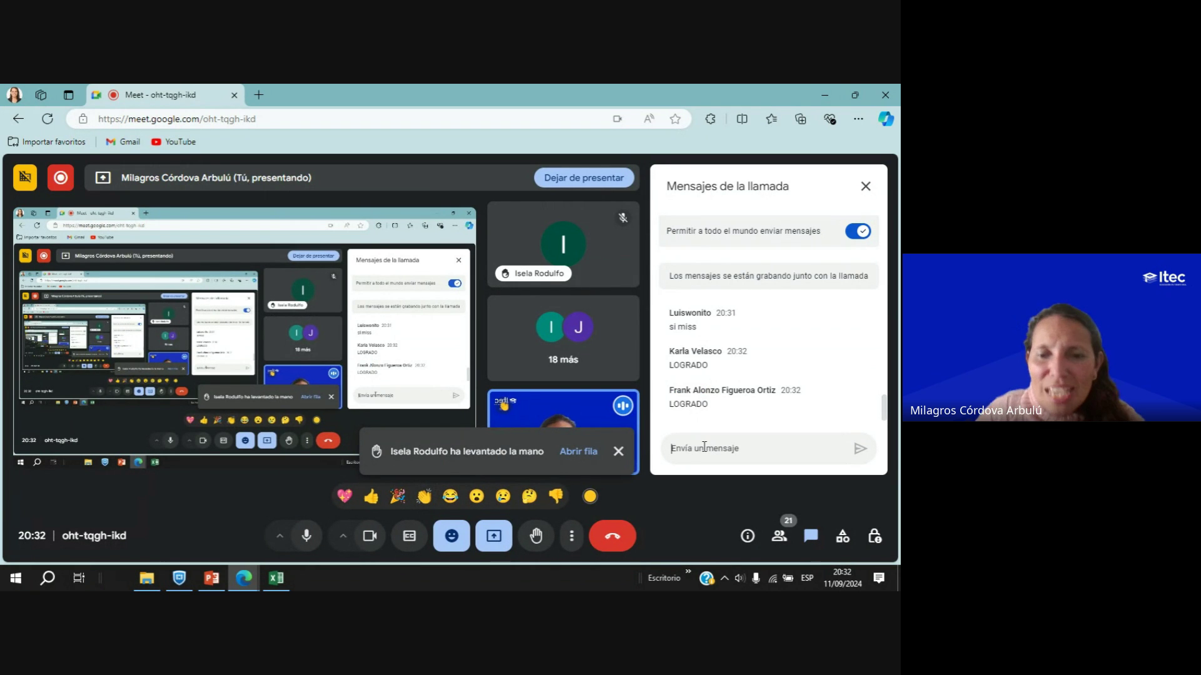
{"action": "left_click", "coordinate": [618, 451]}
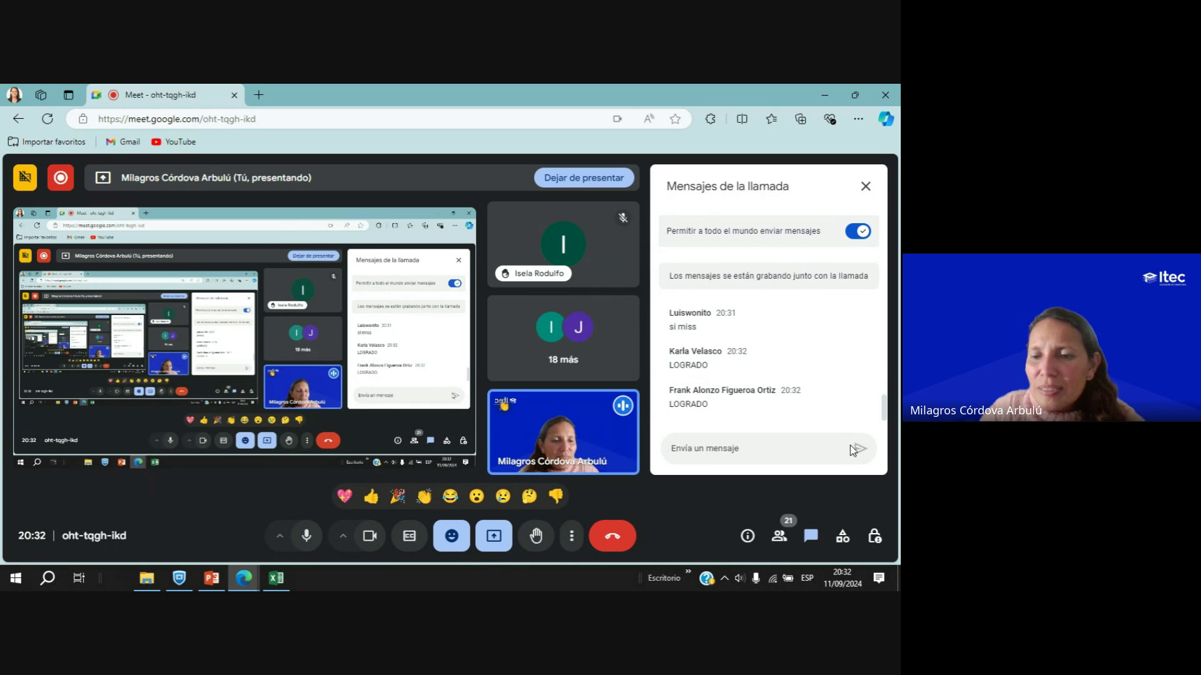
Open the call's participant list and look through the attendees.
{"action": "left_click", "coordinate": [779, 533]}
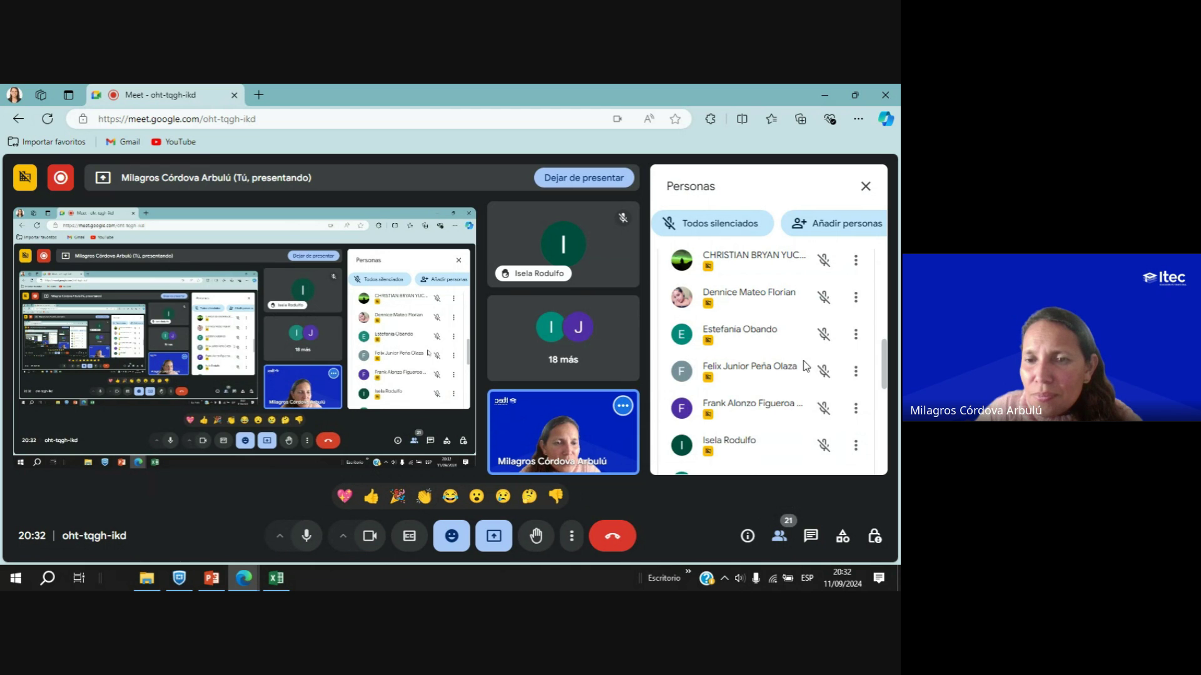
{"action": "scroll", "coordinate": [806, 367], "scroll_direction": "down", "scroll_amount": 2}
{"action": "scroll", "coordinate": [804, 365], "scroll_direction": "up", "scroll_amount": 3}
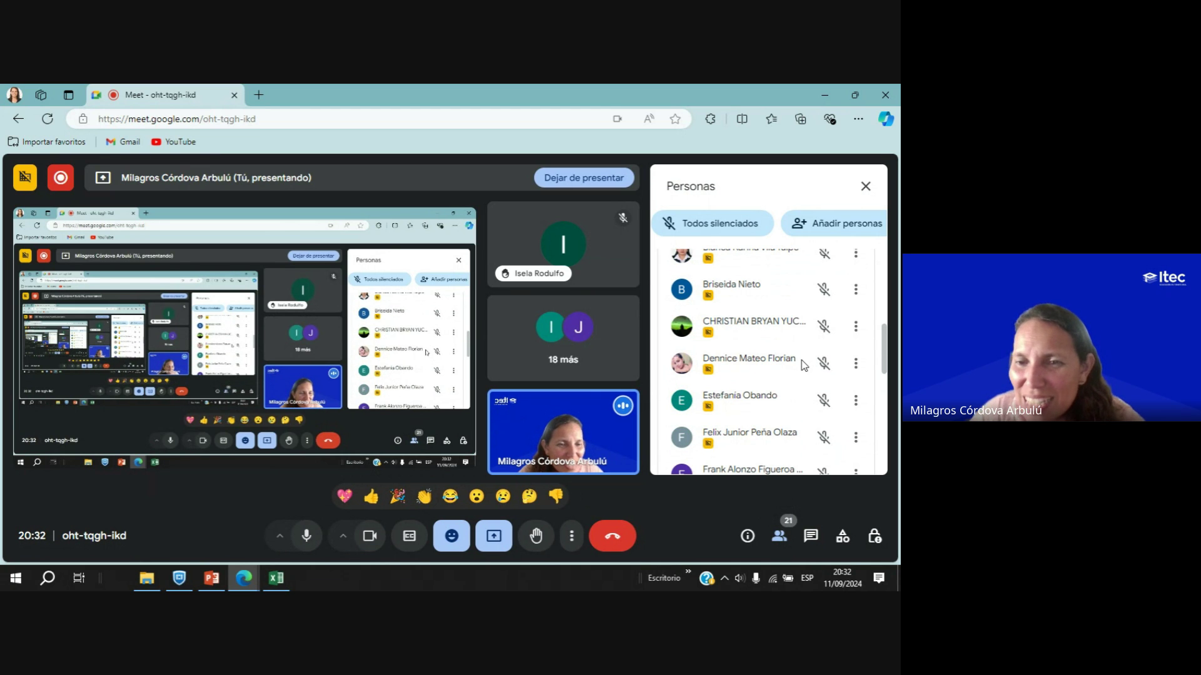
{"action": "scroll", "coordinate": [804, 365], "scroll_direction": "down", "scroll_amount": 2}
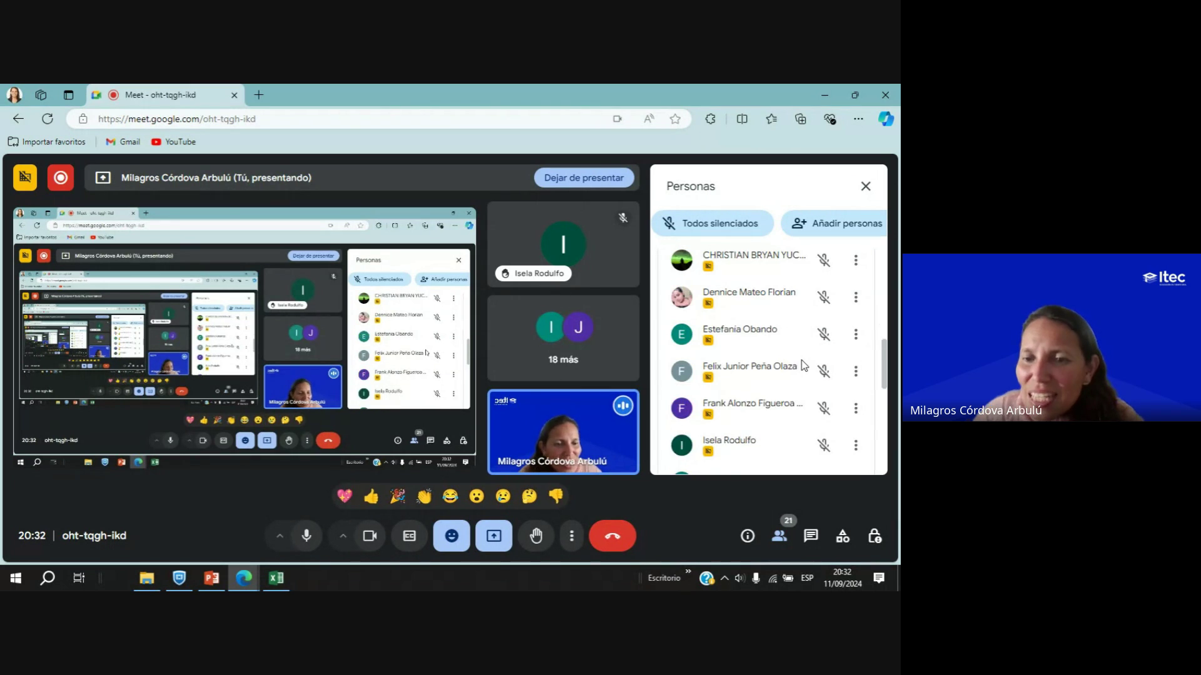
{"action": "scroll", "coordinate": [803, 362], "scroll_direction": "down", "scroll_amount": 2}
{"action": "scroll", "coordinate": [803, 363], "scroll_direction": "down", "scroll_amount": 2}
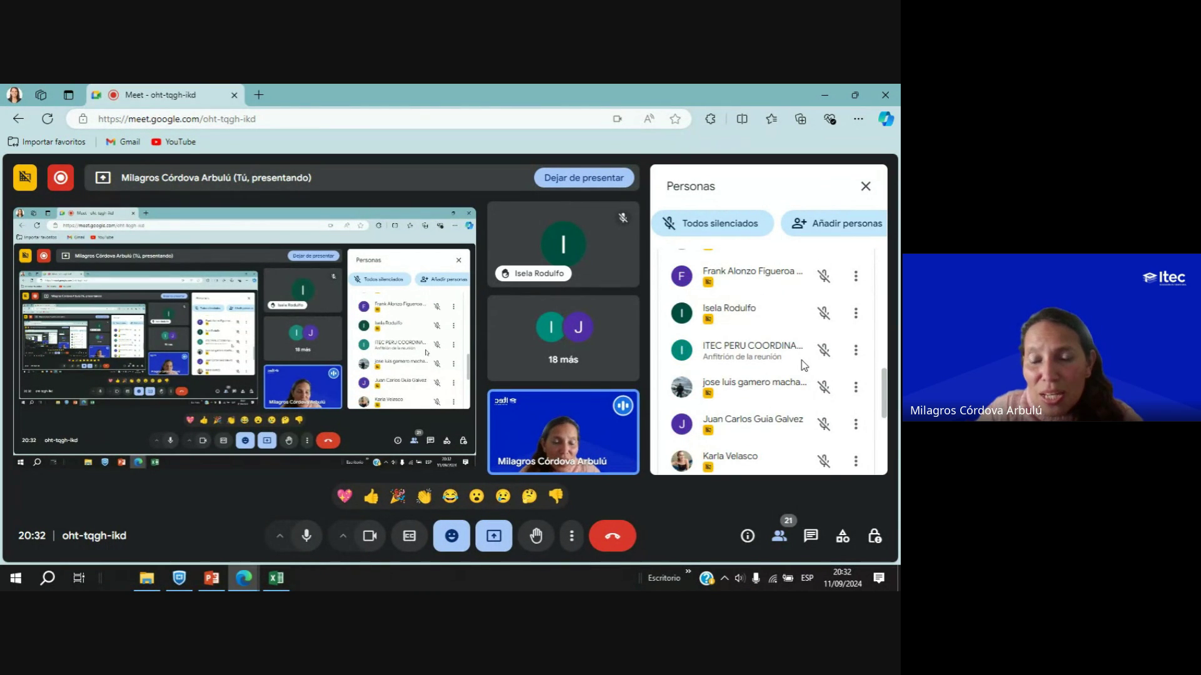
Look further through the attendees, open the call chat to read the new replies and send a clapping-hands reaction.
{"action": "scroll", "coordinate": [801, 359], "scroll_direction": "down", "scroll_amount": 3}
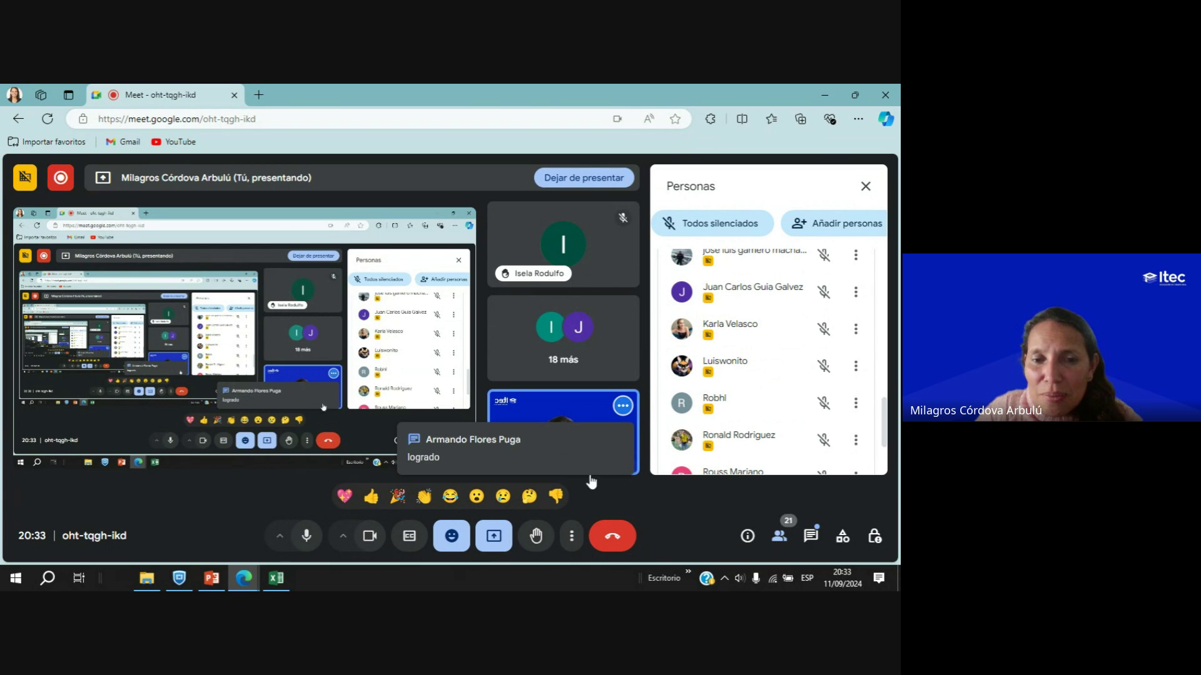
{"action": "left_click", "coordinate": [810, 536]}
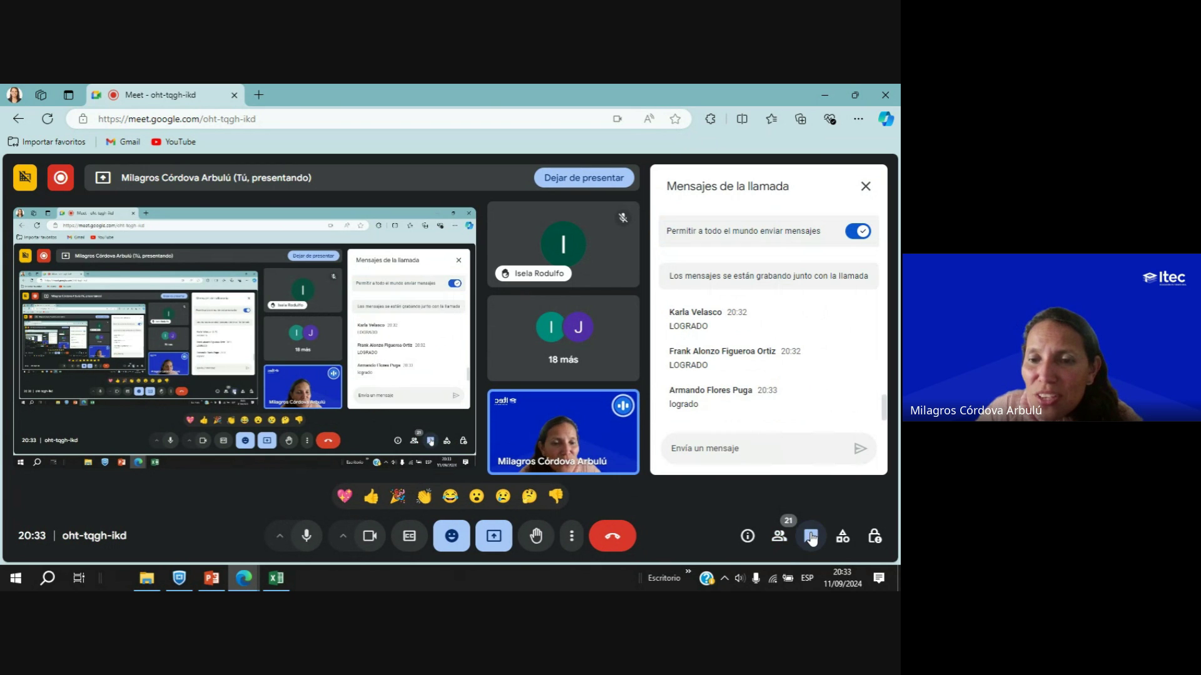
{"action": "left_click", "coordinate": [426, 499]}
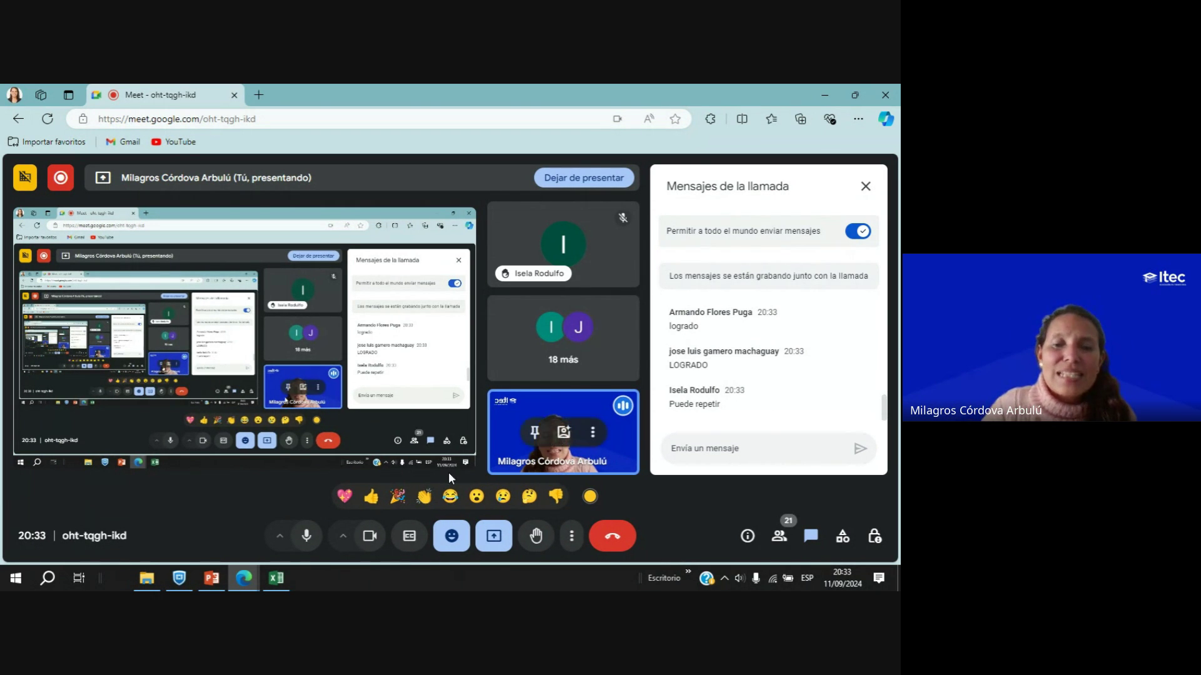
Switch back to the Excel workbook and review the BUSCARV results in TABLA 02's Stock column.
{"action": "left_click", "coordinate": [276, 577]}
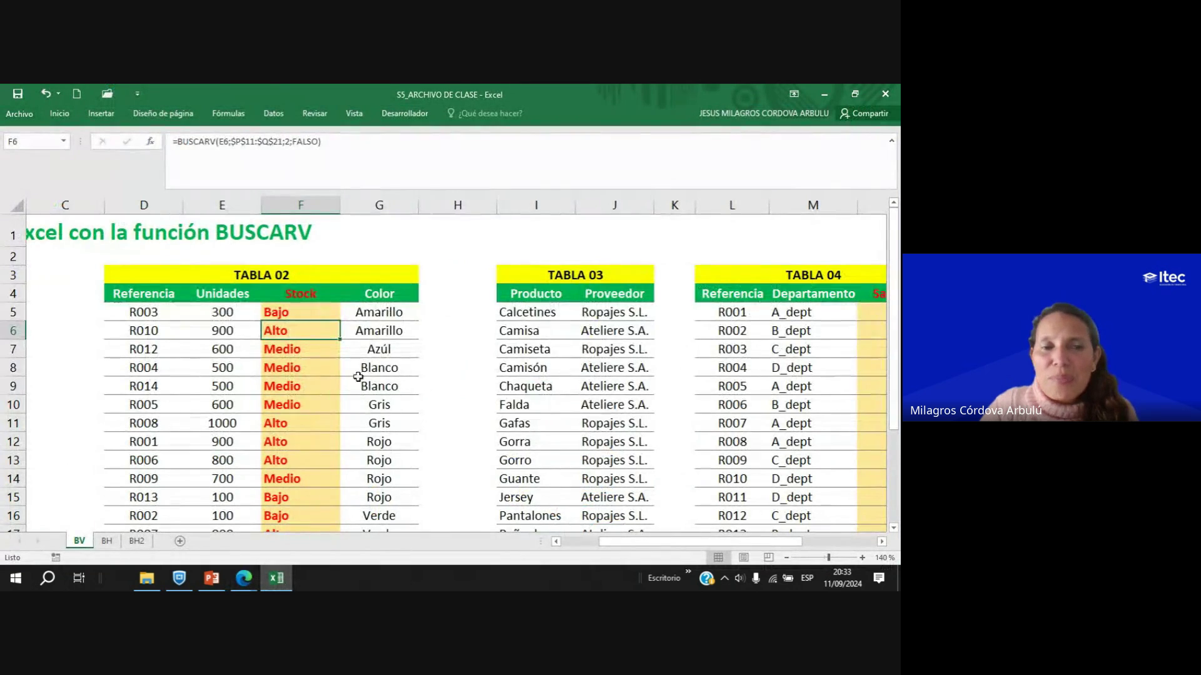
{"action": "left_click", "coordinate": [301, 364]}
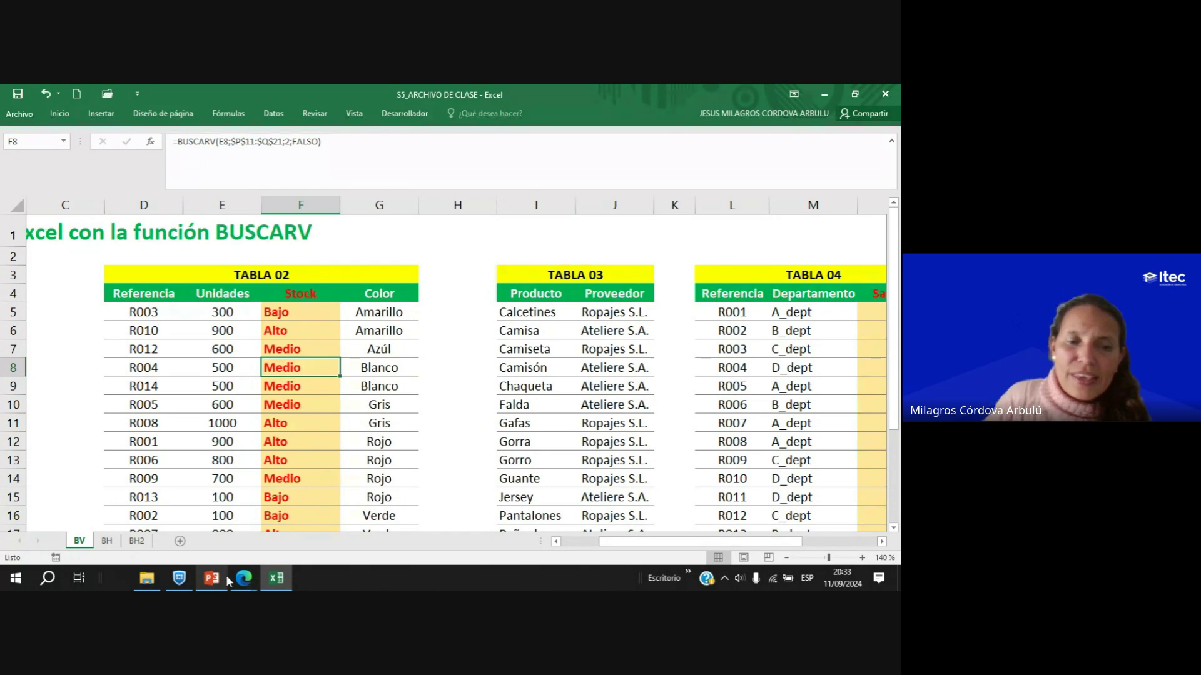
{"action": "left_click", "coordinate": [224, 225]}
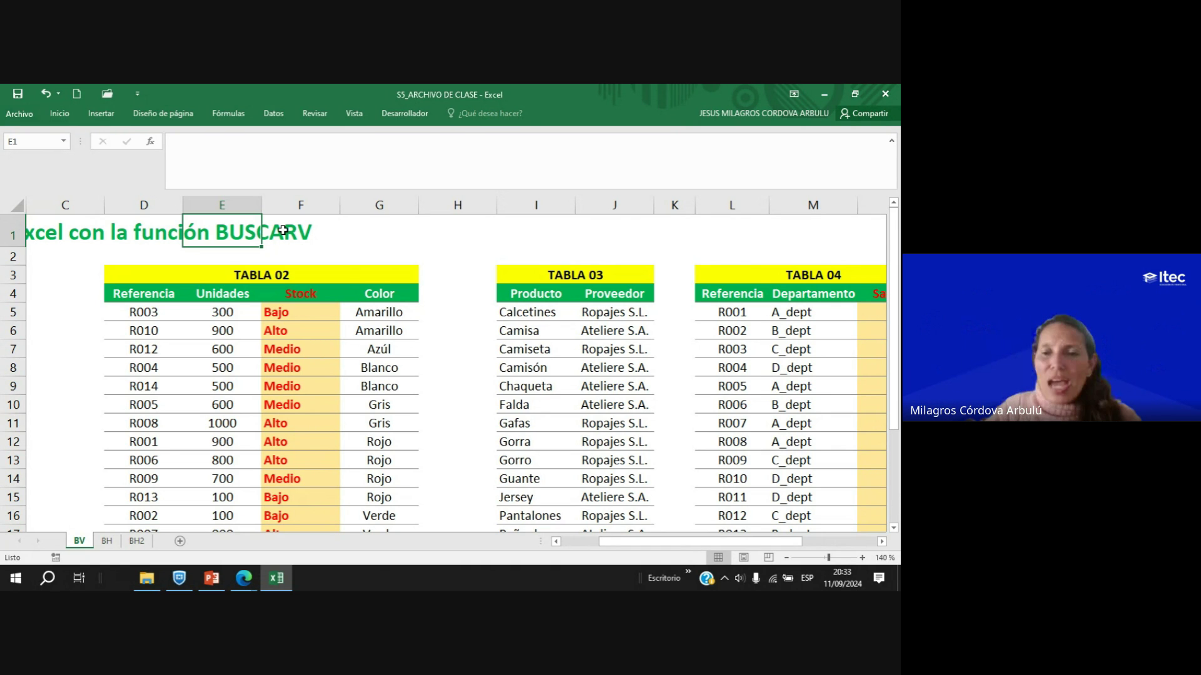
Examine TABLA 06's Unidades and Stock columns to see how each quantity matches a stock level.
{"action": "left_click_drag", "start_coordinate": [621, 546], "coordinate": [696, 545]}
{"action": "scroll", "coordinate": [809, 414], "scroll_direction": "down", "scroll_amount": 2}
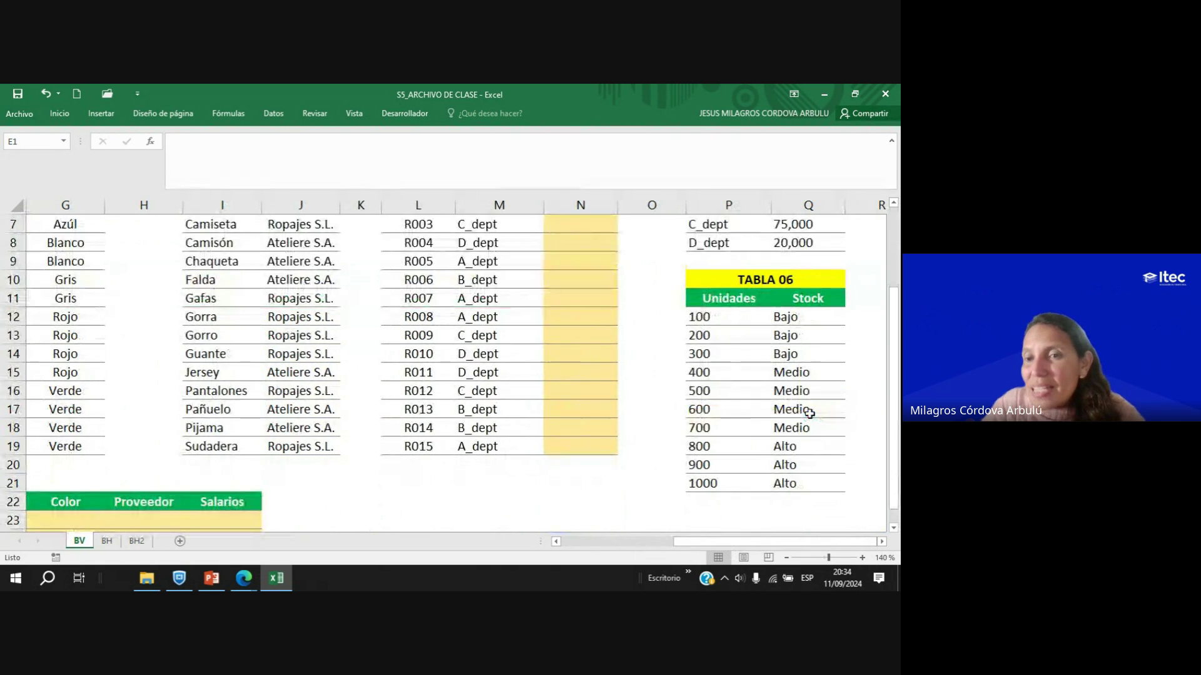
{"action": "left_click", "coordinate": [814, 301]}
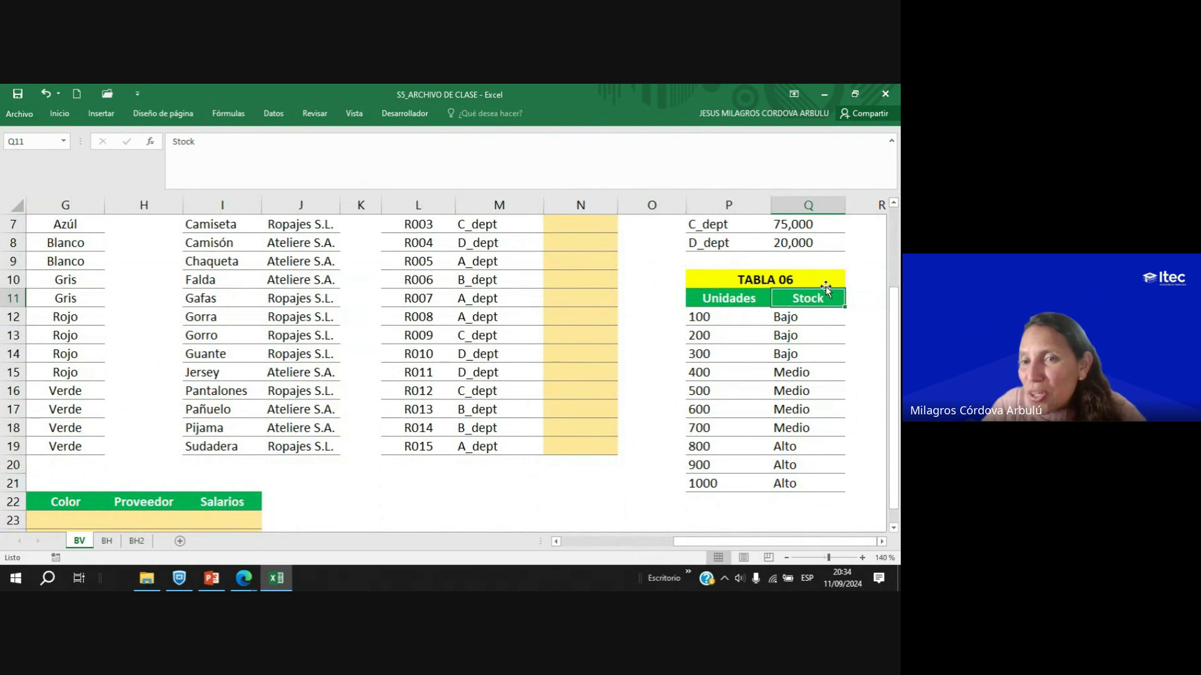
{"action": "left_click", "coordinate": [799, 317]}
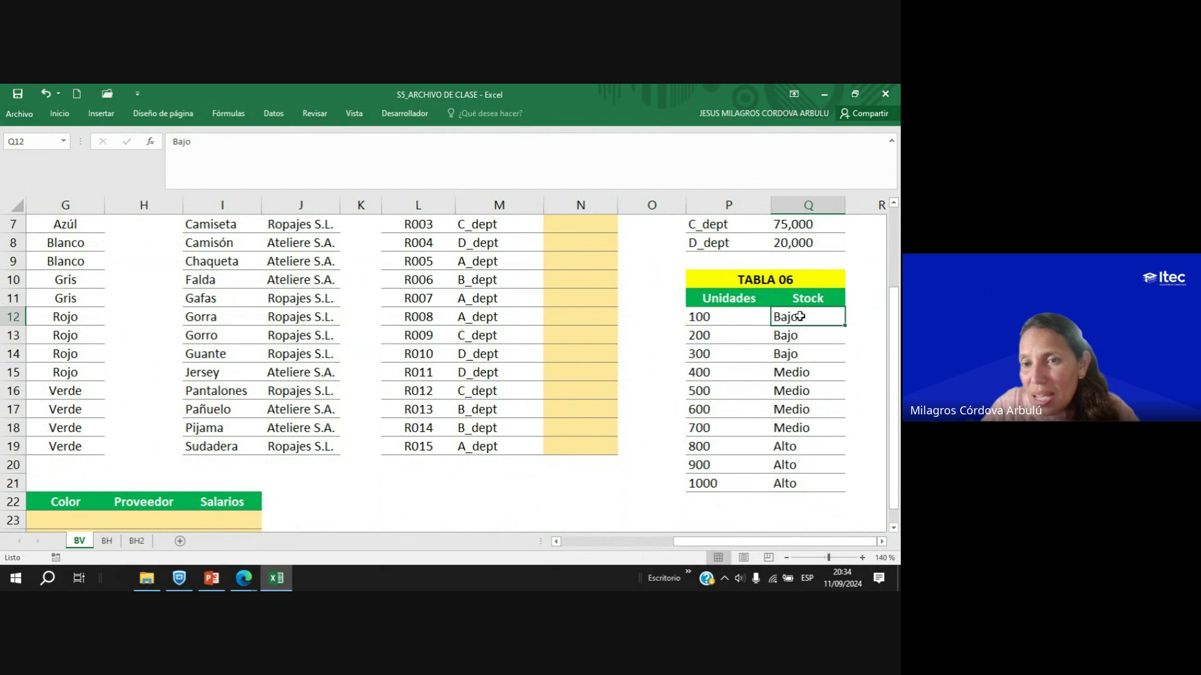
{"action": "left_click", "coordinate": [806, 302]}
{"action": "left_click_drag", "start_coordinate": [805, 302], "coordinate": [701, 315]}
{"action": "left_click", "coordinate": [728, 349]}
{"action": "left_click", "coordinate": [725, 315]}
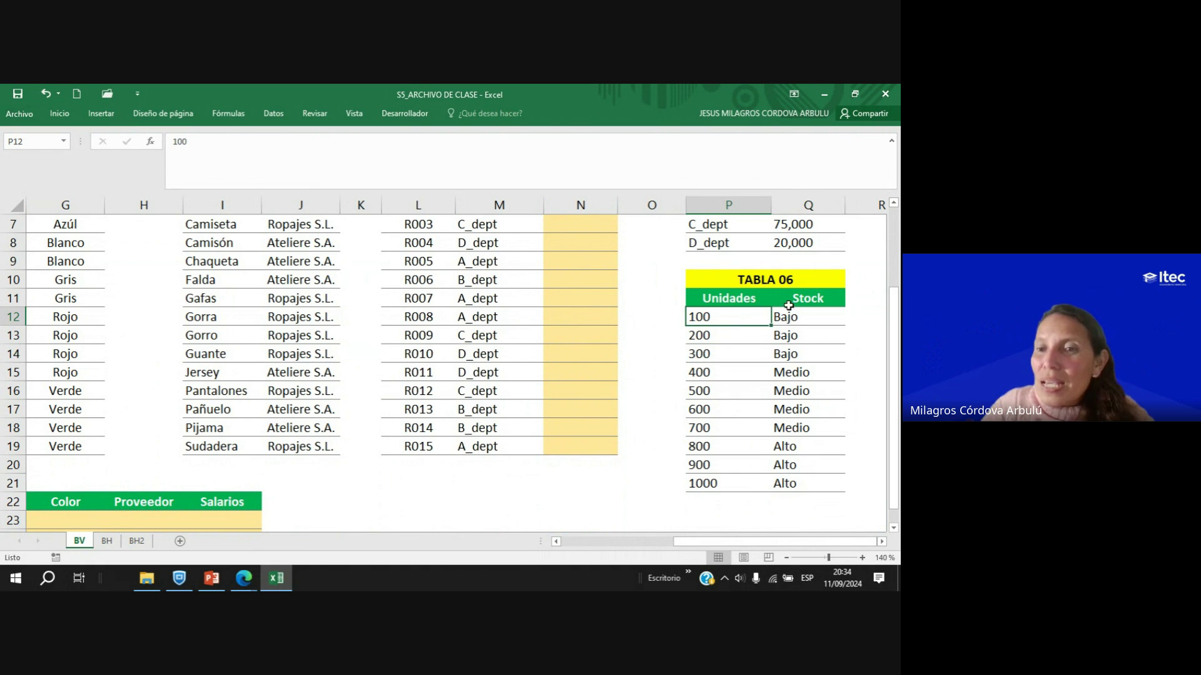
{"action": "left_click_drag", "start_coordinate": [792, 298], "coordinate": [738, 298]}
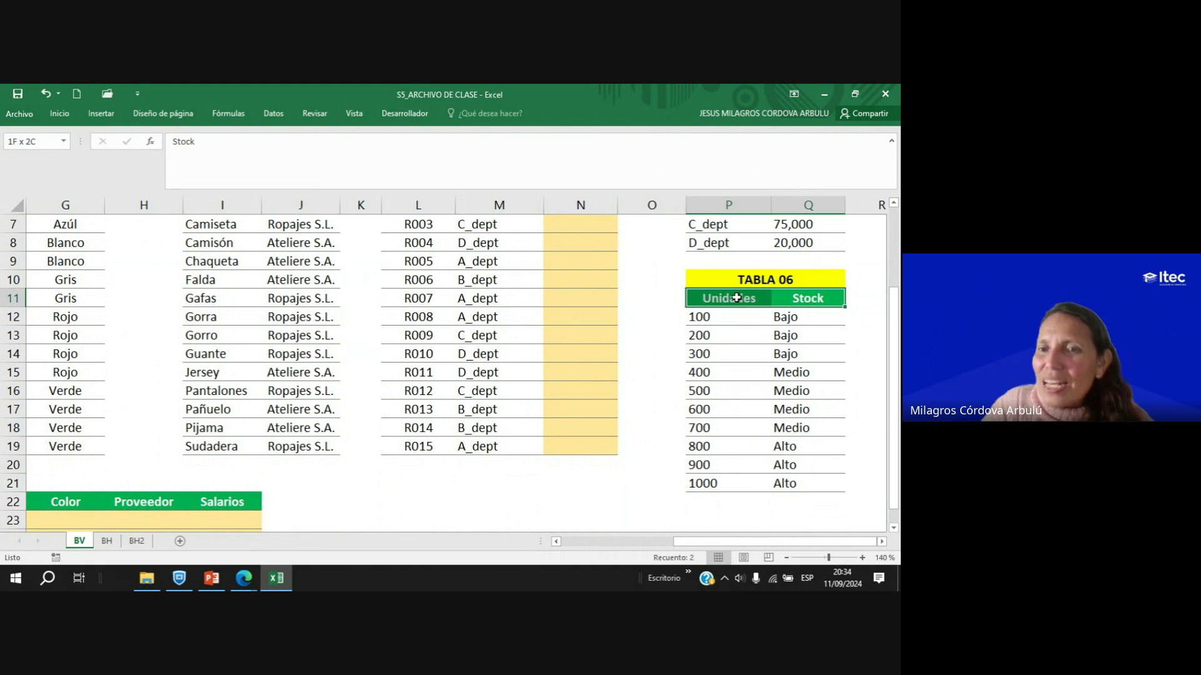
Return to TABLA 02 and undo the BUSCARV entries so its Stock column is empty again.
{"action": "left_click_drag", "start_coordinate": [719, 542], "coordinate": [601, 544]}
{"action": "scroll", "coordinate": [358, 430], "scroll_direction": "up", "scroll_amount": 2}
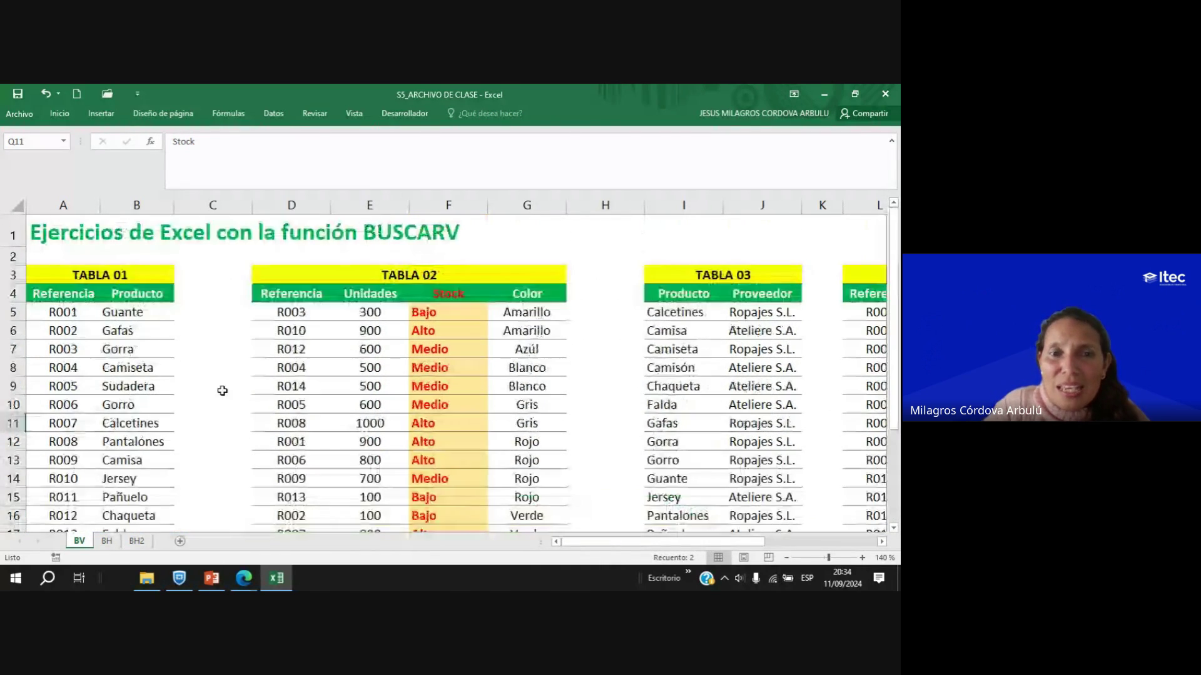
{"action": "left_click", "coordinate": [375, 318]}
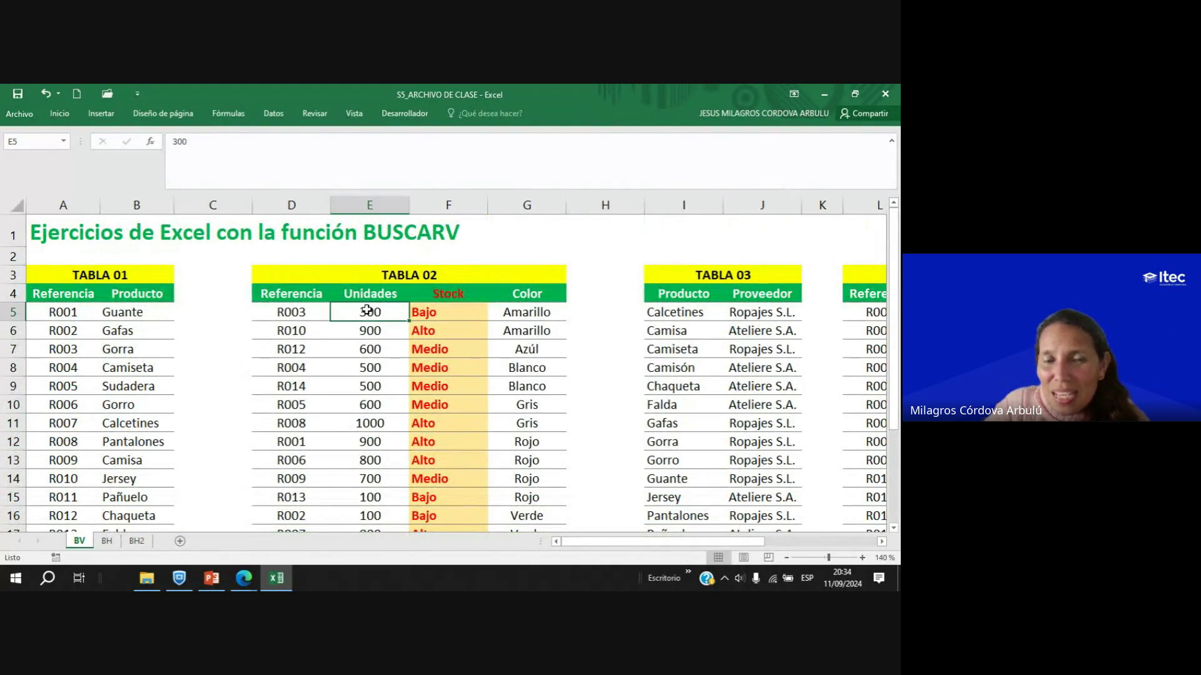
{"action": "left_click", "coordinate": [433, 312]}
{"action": "scroll", "coordinate": [432, 311], "scroll_direction": "down", "scroll_amount": 1}
{"action": "key", "text": "ctrl+z"}
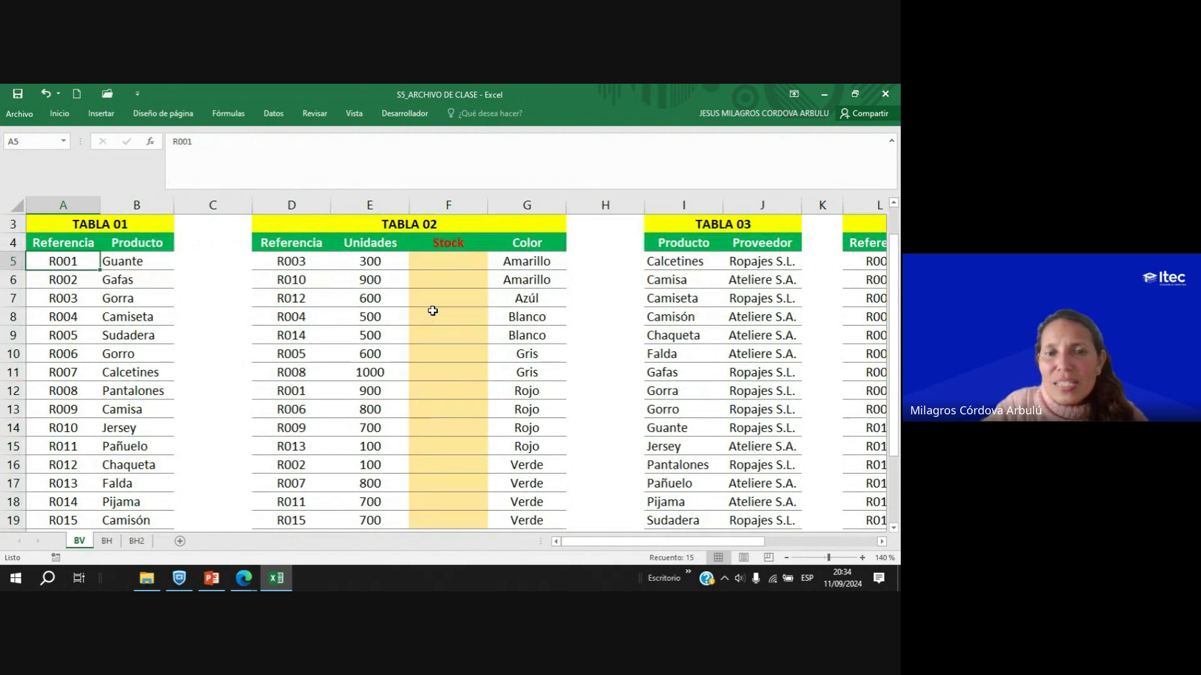
Start a BUSCARV formula in F5 of TABLA 02 with the Unidades cell E5 as the lookup value.
{"action": "left_click", "coordinate": [446, 262]}
{"action": "type", "text": "="}
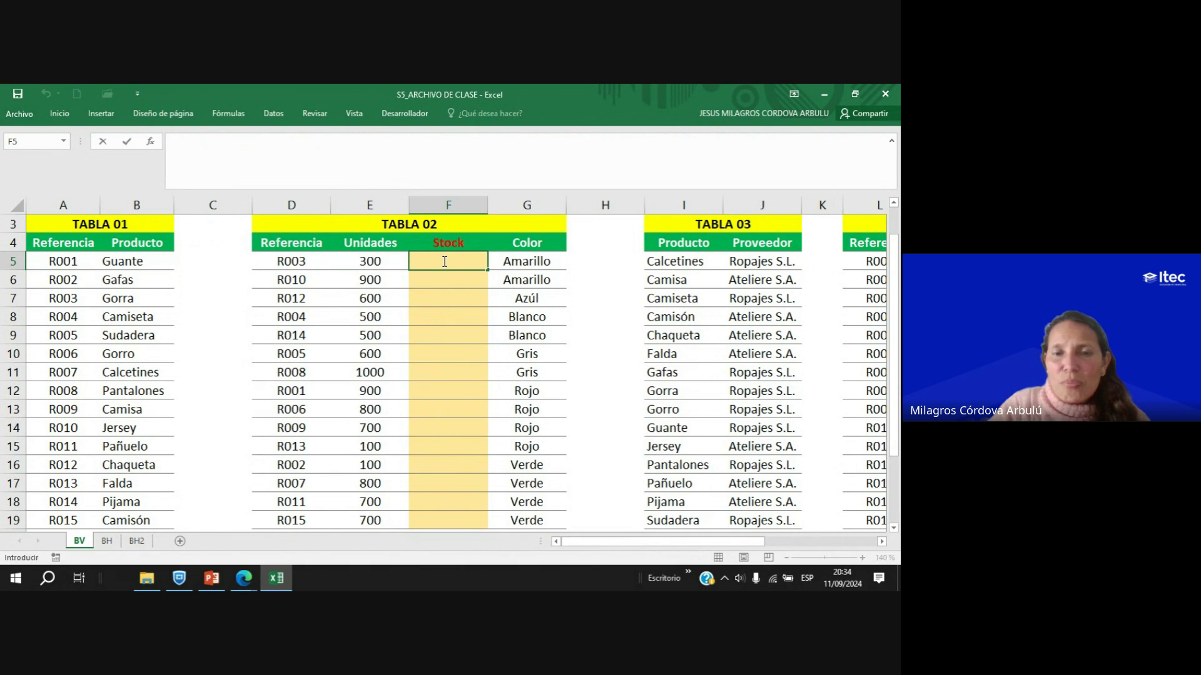
{"action": "type", "text": "BUS"}
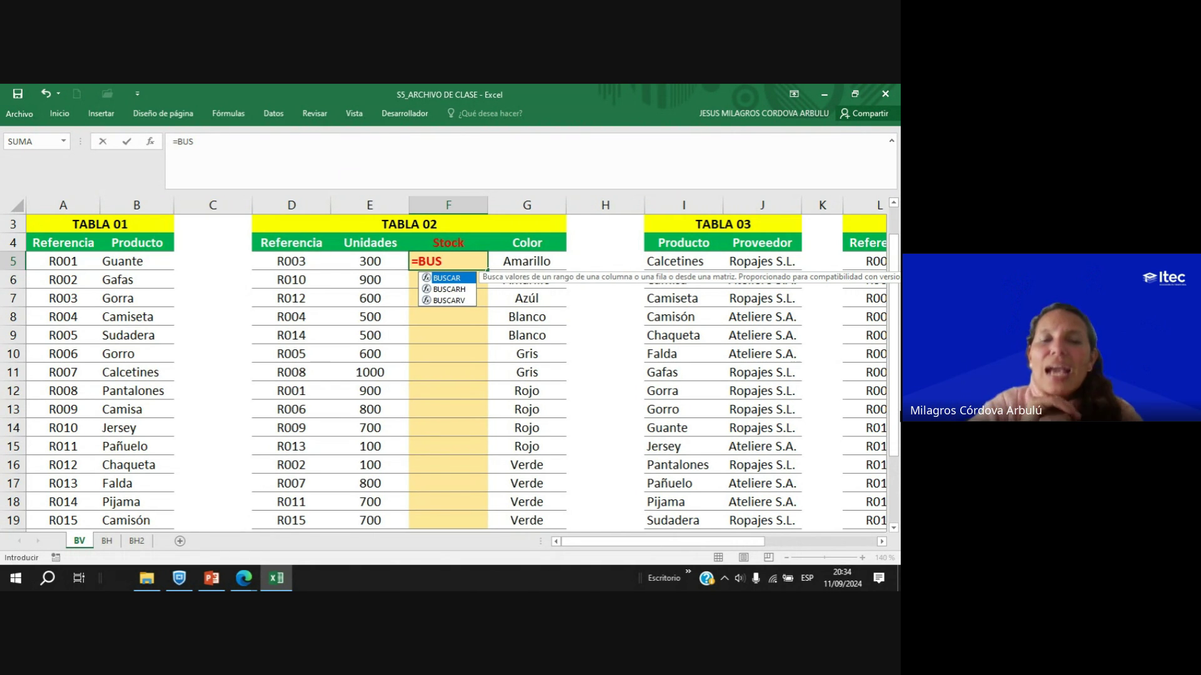
{"action": "double_click", "coordinate": [448, 300]}
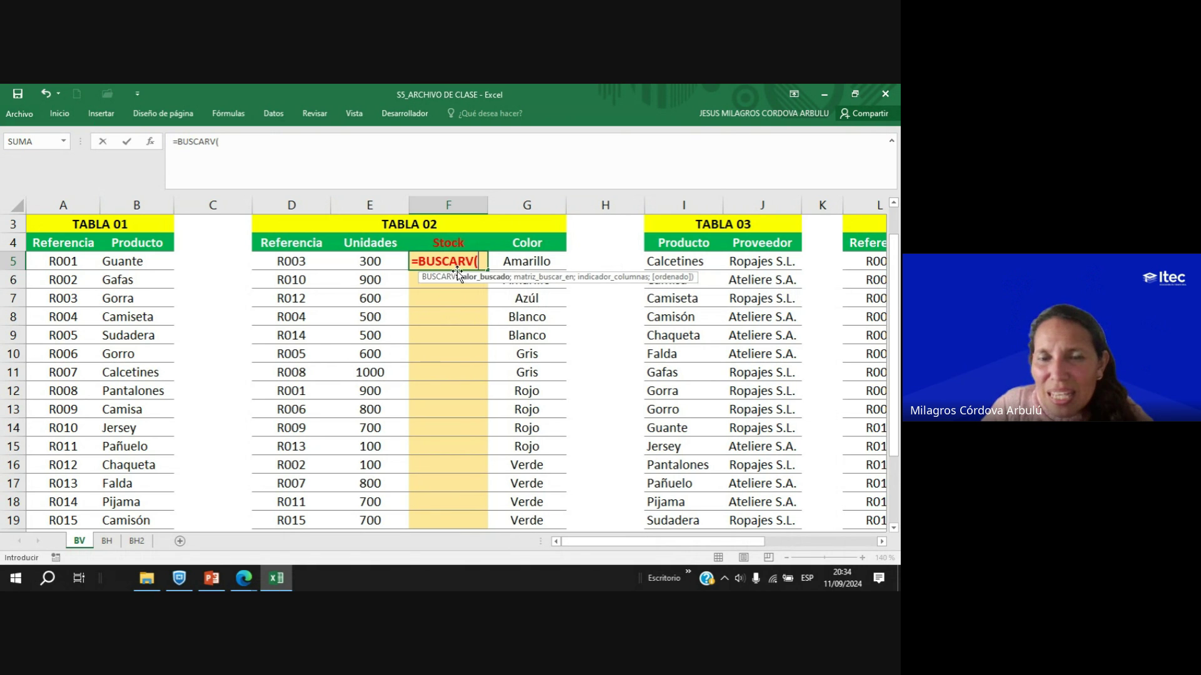
{"action": "left_click", "coordinate": [468, 259]}
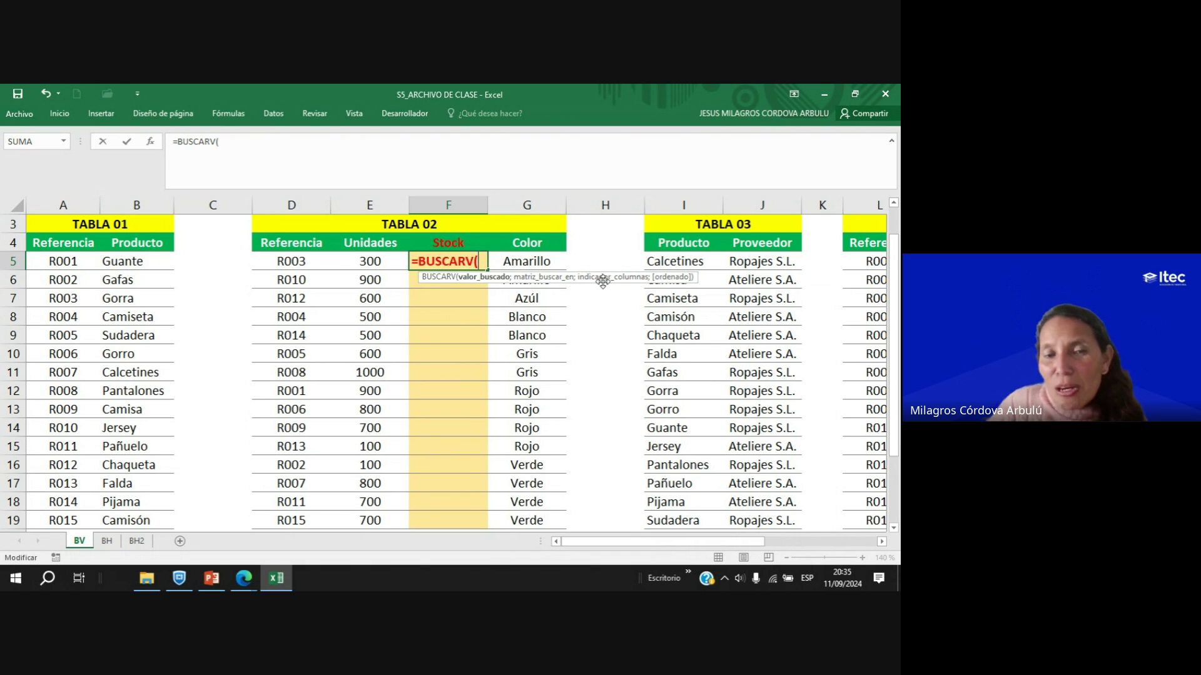
{"action": "left_click", "coordinate": [374, 265]}
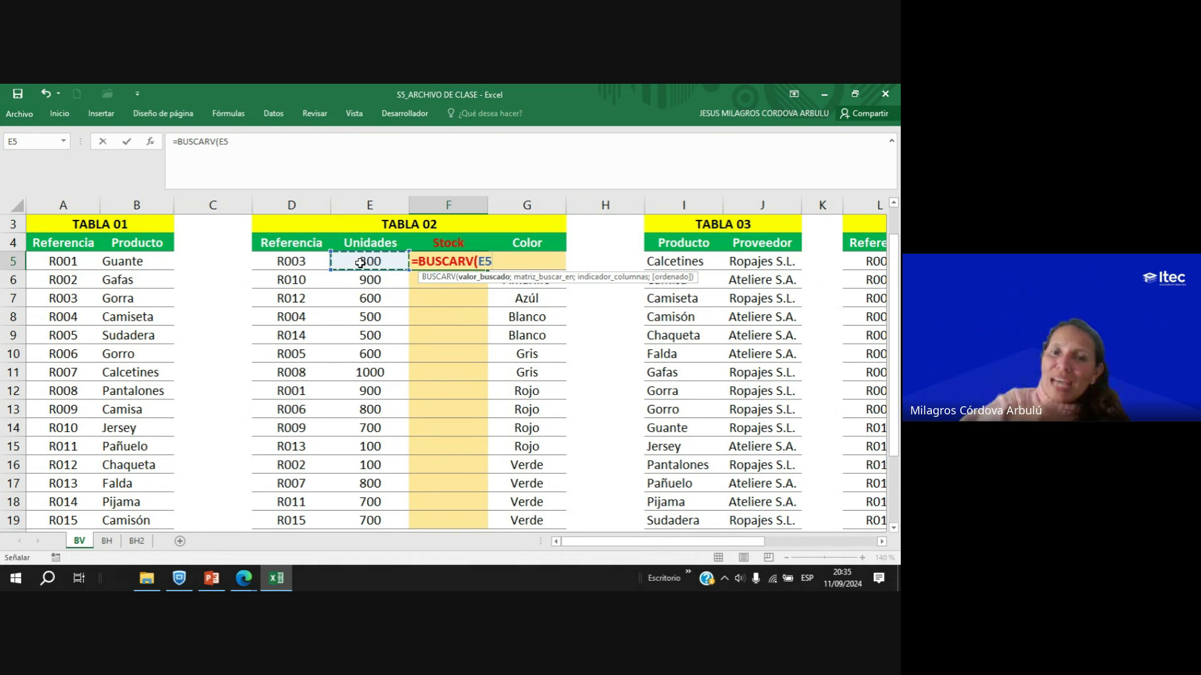
{"action": "type", "text": ";"}
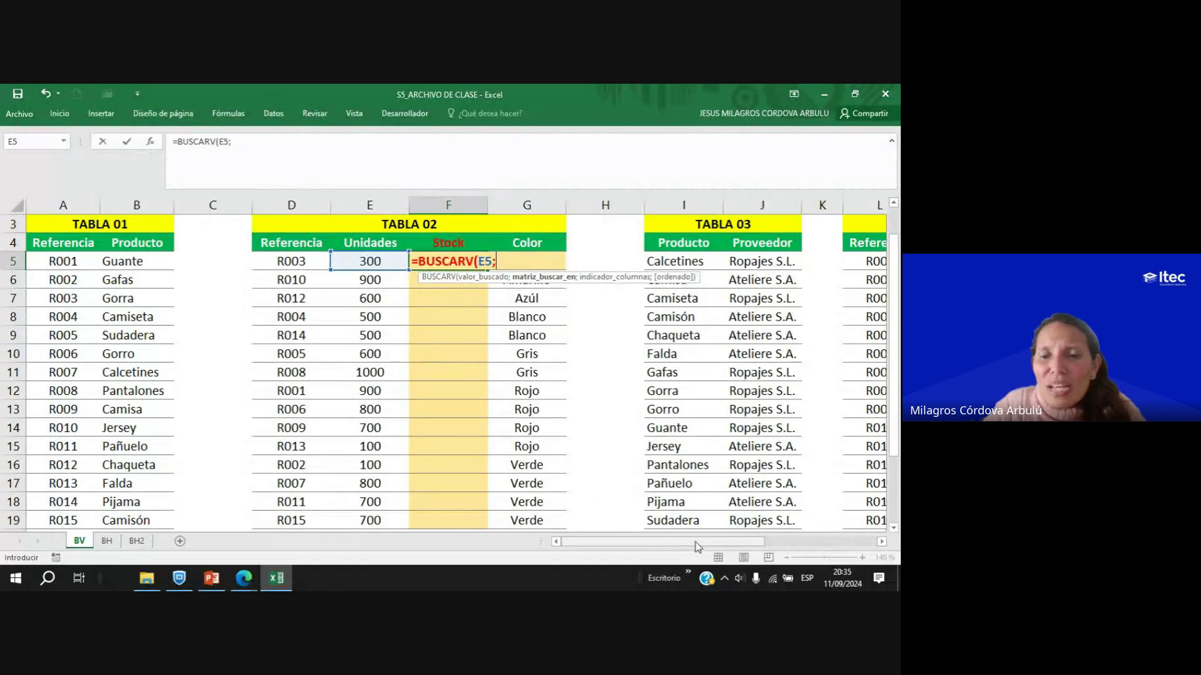
Add TABLA 06's range P11:Q21, headers included, as the formula's lookup table.
{"action": "left_click_drag", "start_coordinate": [712, 542], "coordinate": [824, 544]}
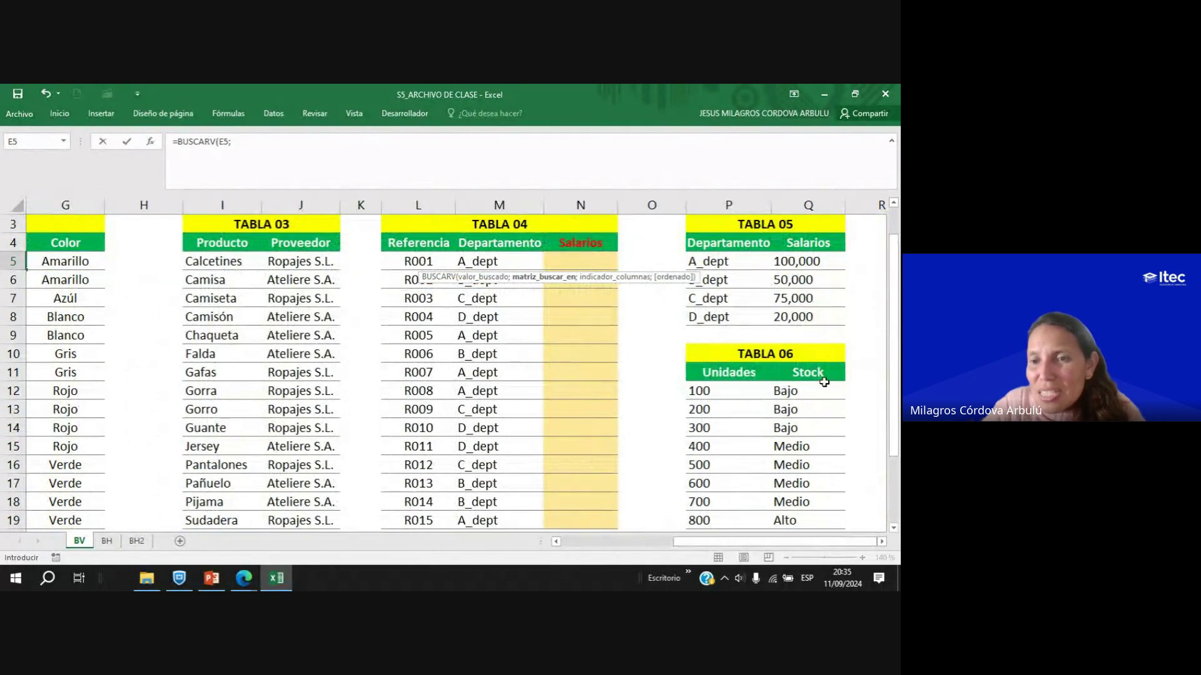
{"action": "scroll", "coordinate": [813, 375], "scroll_direction": "down", "scroll_amount": 1}
{"action": "left_click_drag", "start_coordinate": [707, 315], "coordinate": [831, 500]}
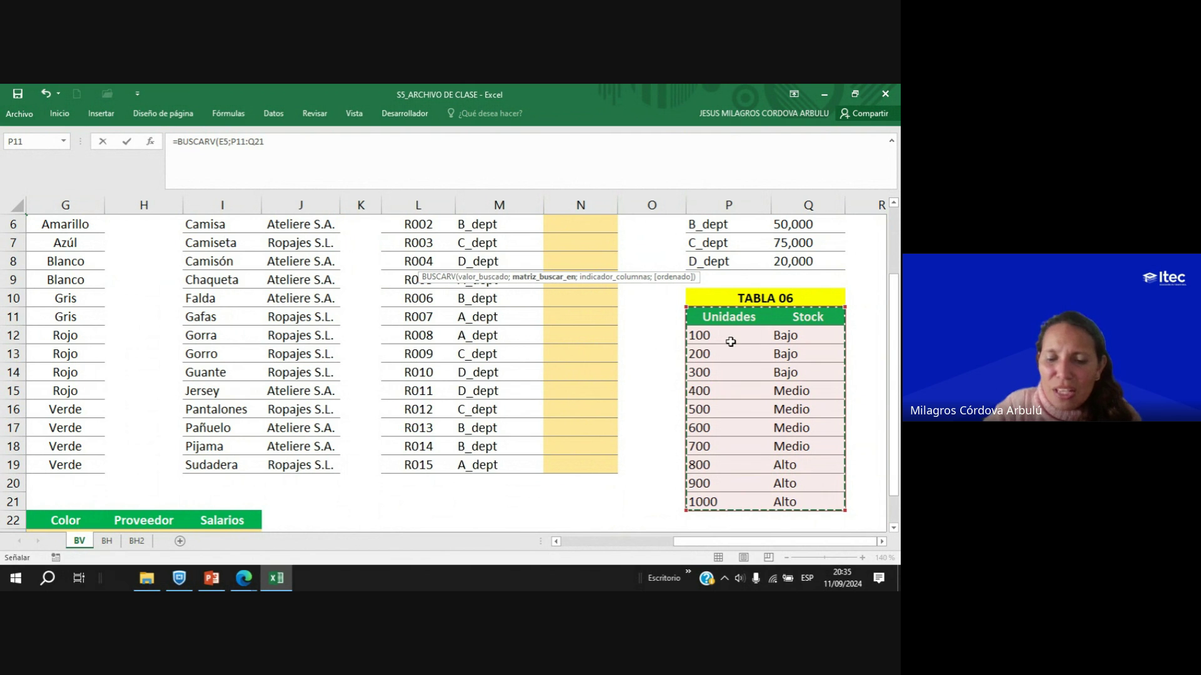
{"action": "type", "text": ";"}
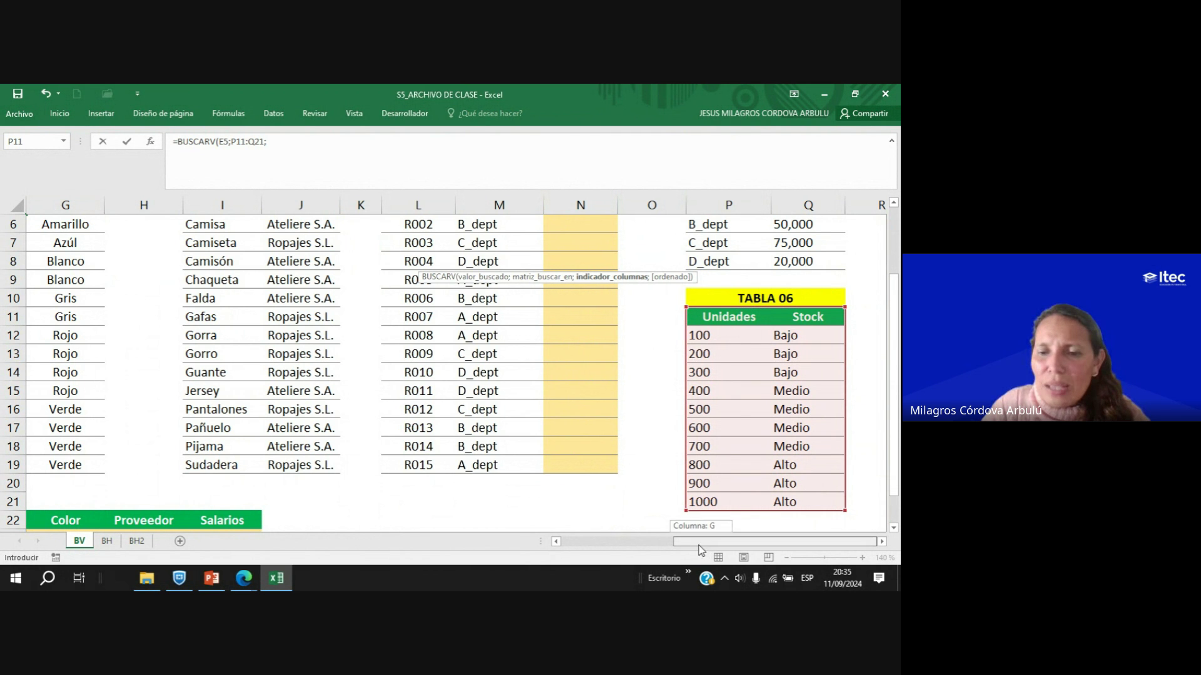
Check the Stock column's position in TABLA 06 and enter 2 as the formula's column index.
{"action": "left_click_drag", "start_coordinate": [711, 542], "coordinate": [647, 542]}
{"action": "scroll", "coordinate": [356, 340], "scroll_direction": "up", "scroll_amount": 2}
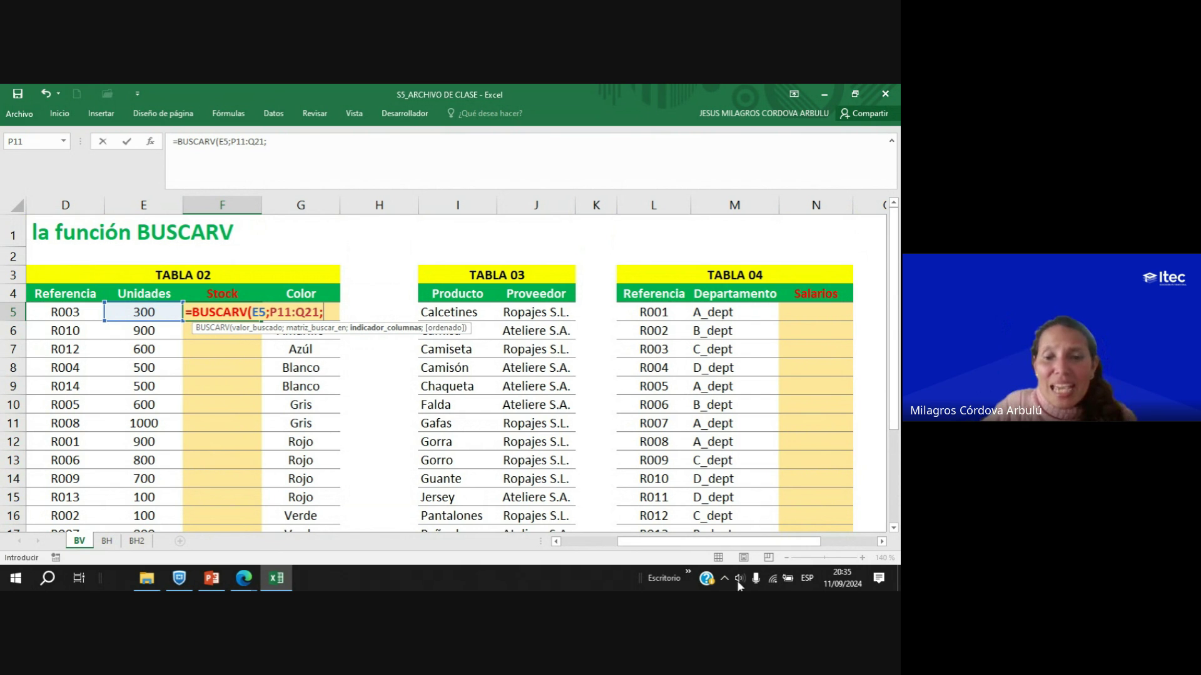
{"action": "left_click_drag", "start_coordinate": [747, 542], "coordinate": [804, 535]}
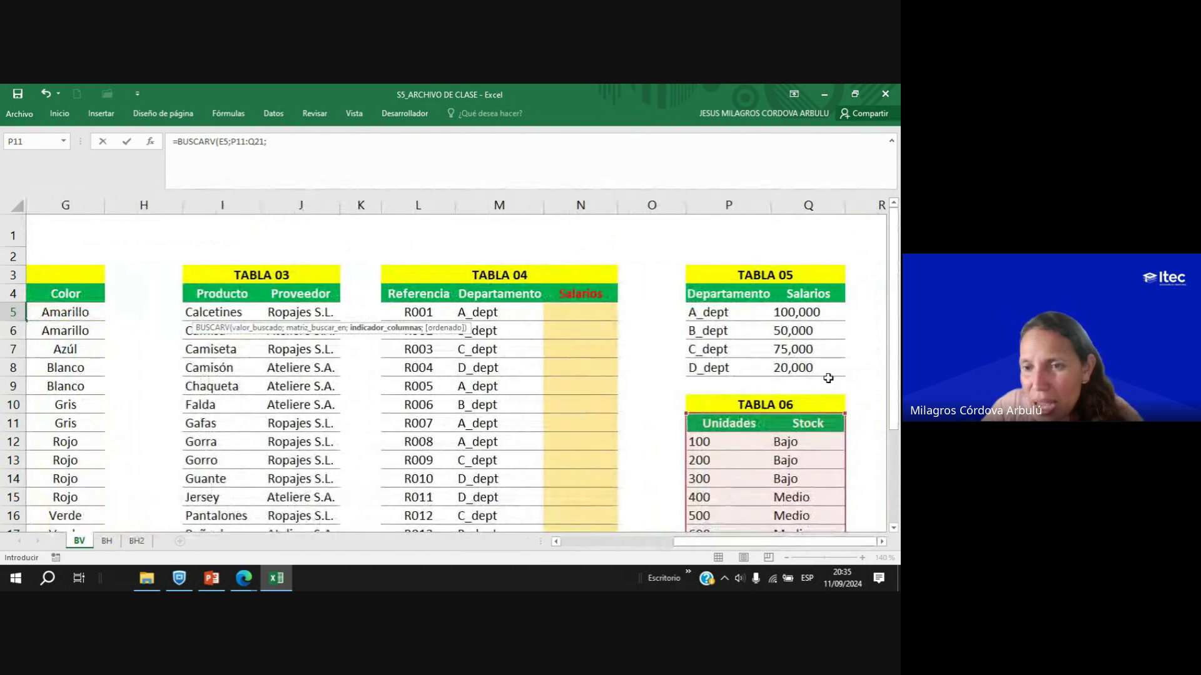
{"action": "scroll", "coordinate": [826, 375], "scroll_direction": "down", "scroll_amount": 2}
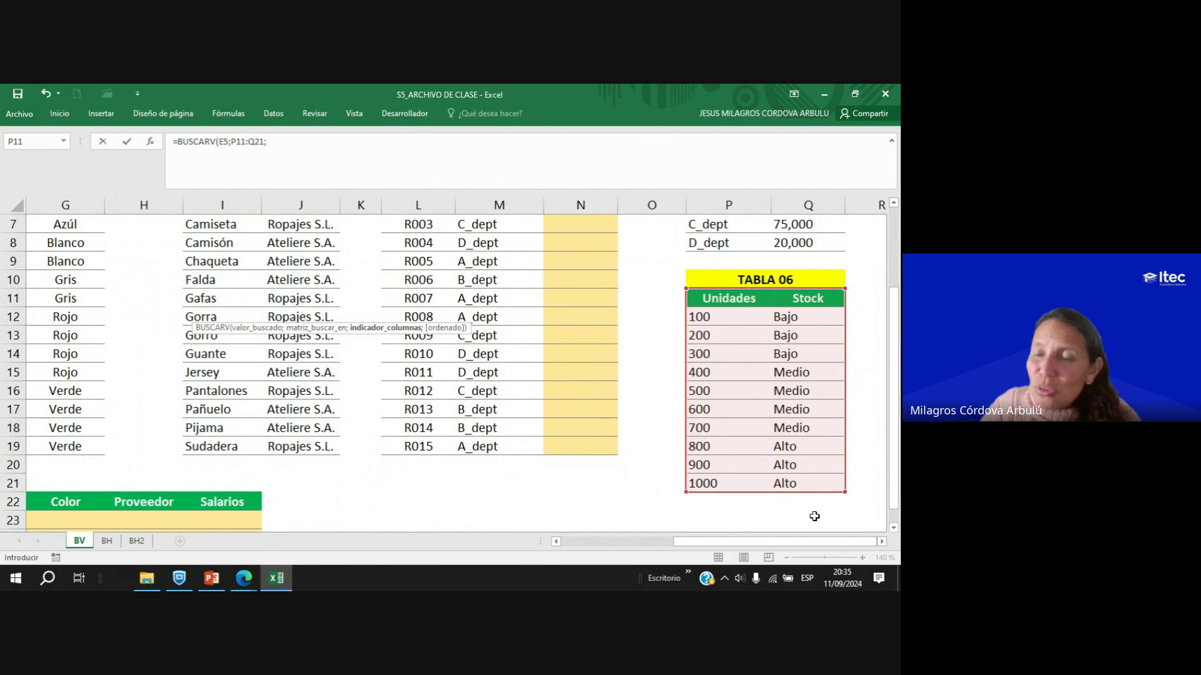
{"action": "left_click_drag", "start_coordinate": [812, 540], "coordinate": [718, 541]}
{"action": "scroll", "coordinate": [383, 341], "scroll_direction": "up", "scroll_amount": 2}
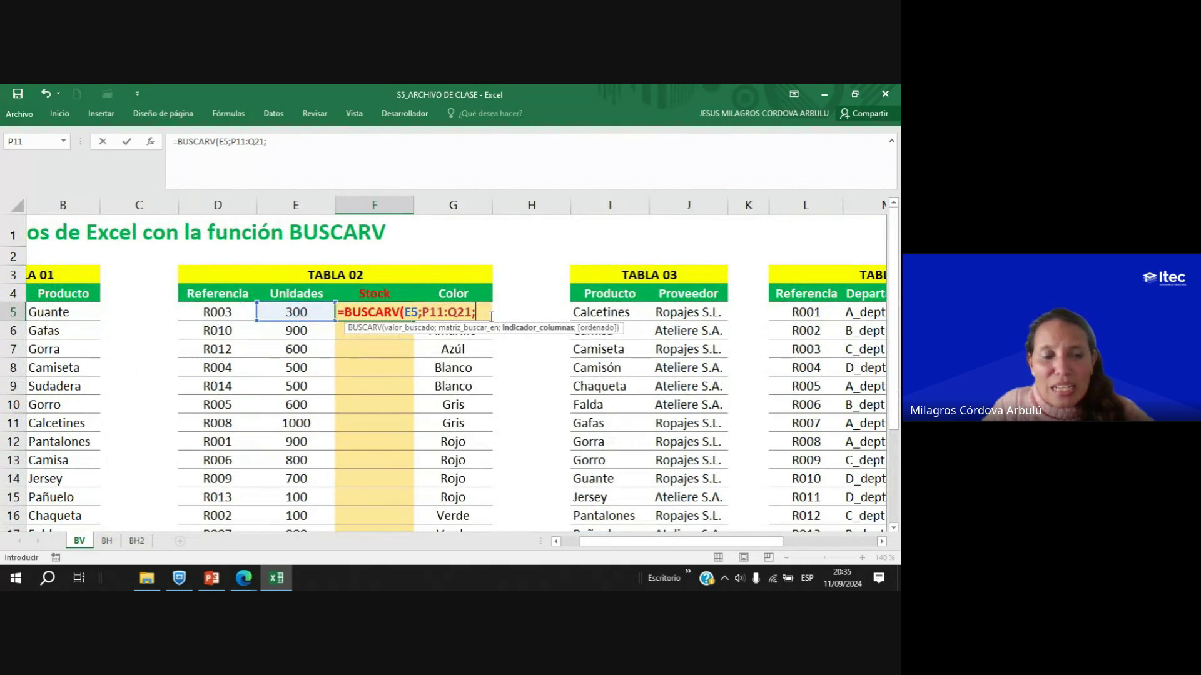
{"action": "type", "text": "2"}
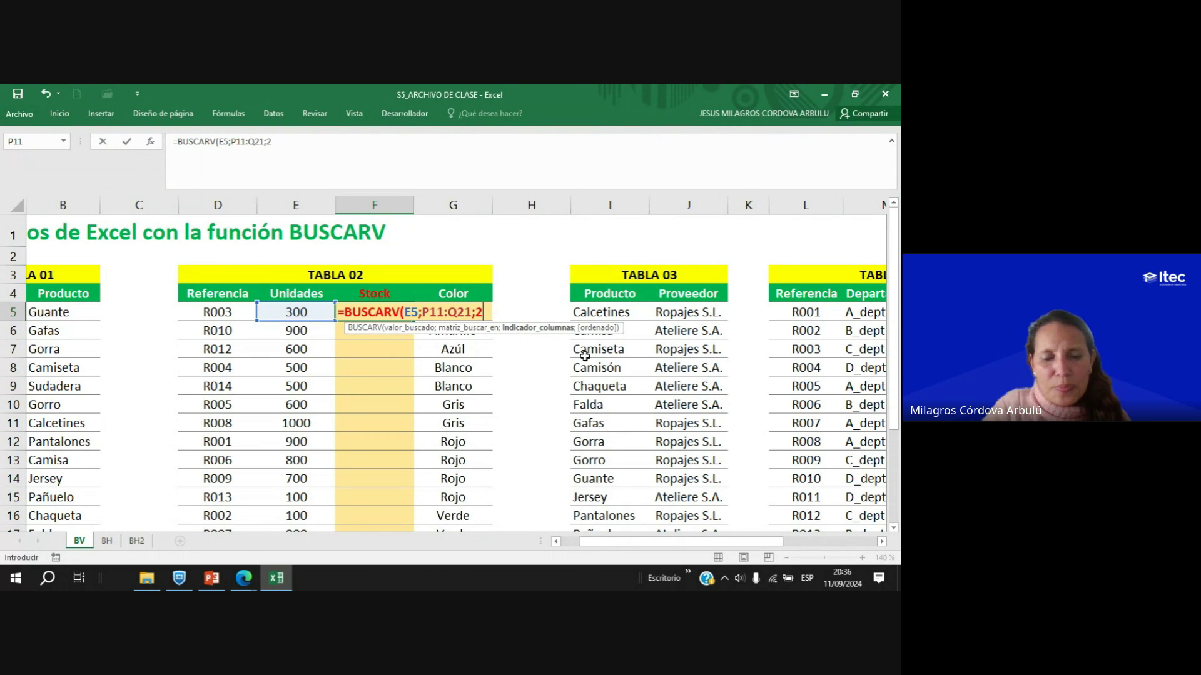
{"action": "type", "text": ";"}
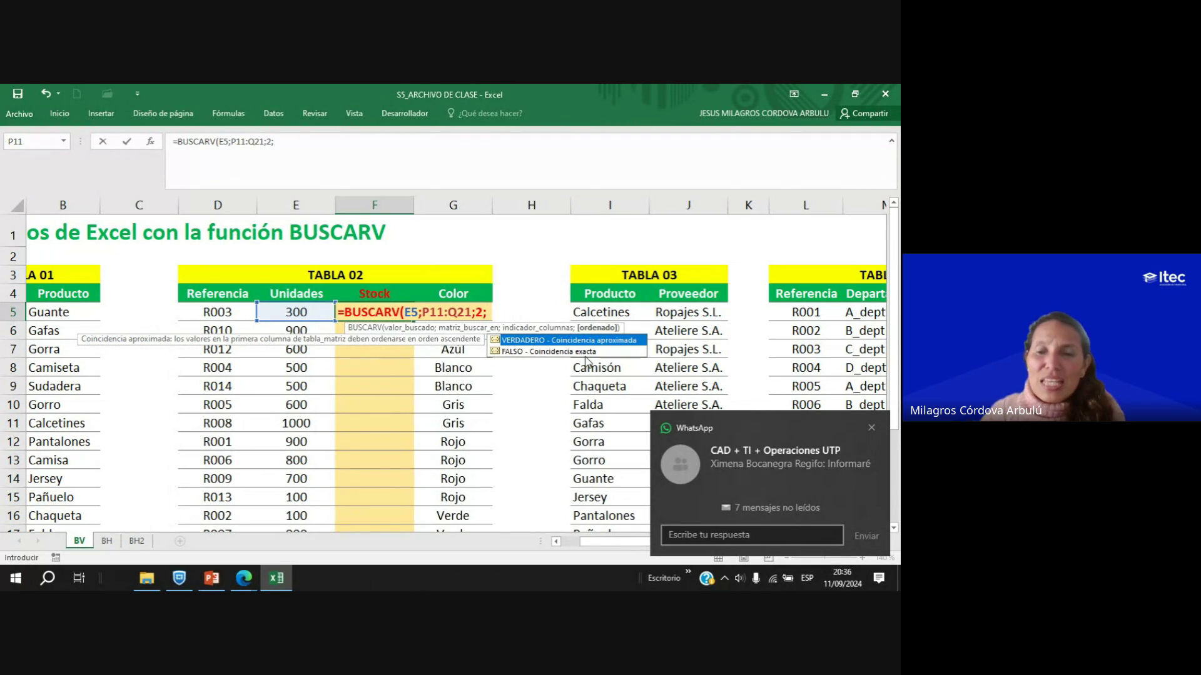
Dismiss the WhatsApp notification and set the formula's match type to FALSO for an exact match.
{"action": "left_click", "coordinate": [873, 428]}
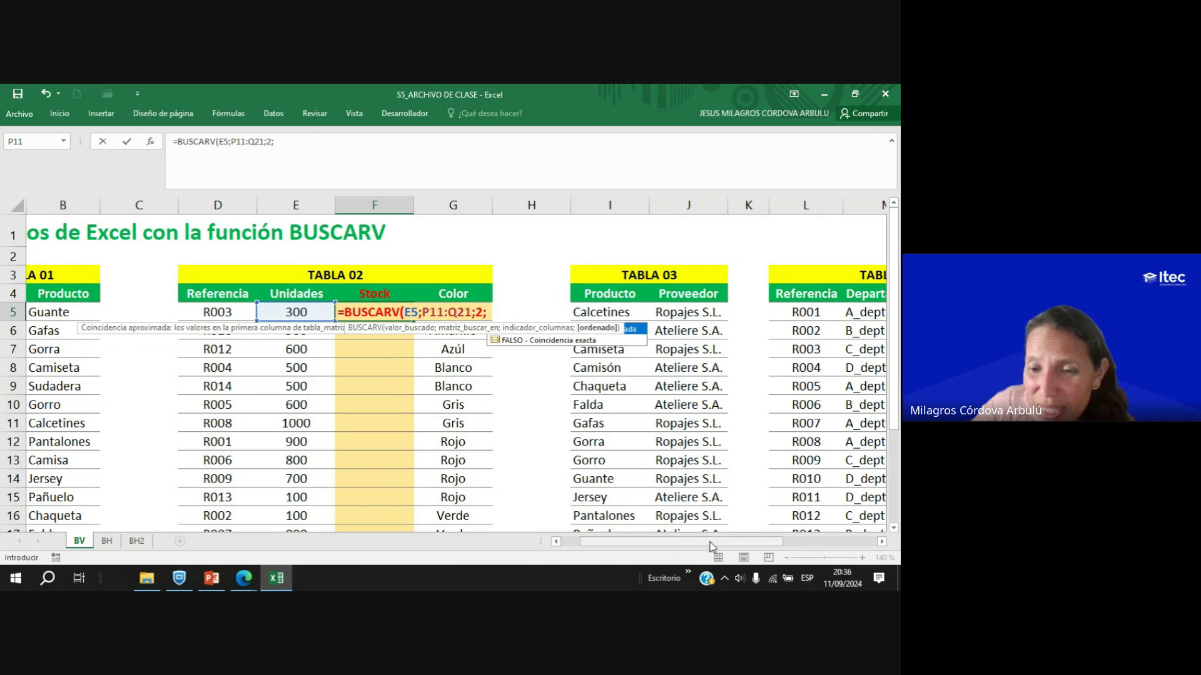
{"action": "left_click_drag", "start_coordinate": [710, 542], "coordinate": [785, 543]}
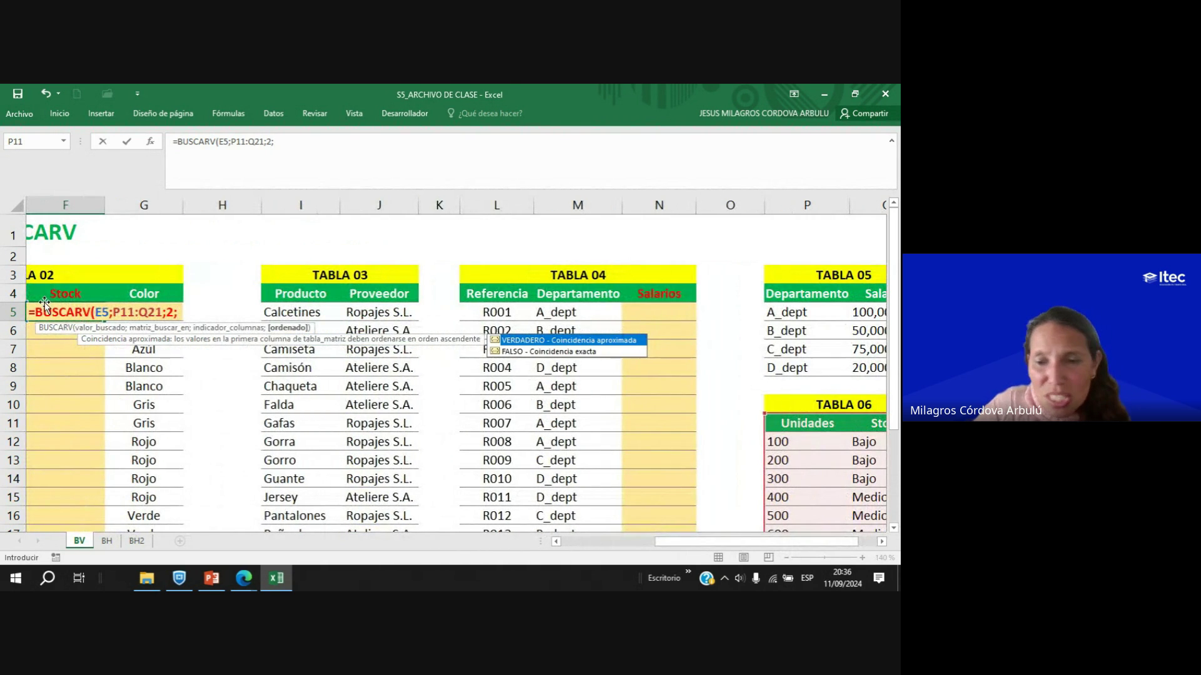
{"action": "scroll", "coordinate": [812, 484], "scroll_direction": "down", "scroll_amount": 1}
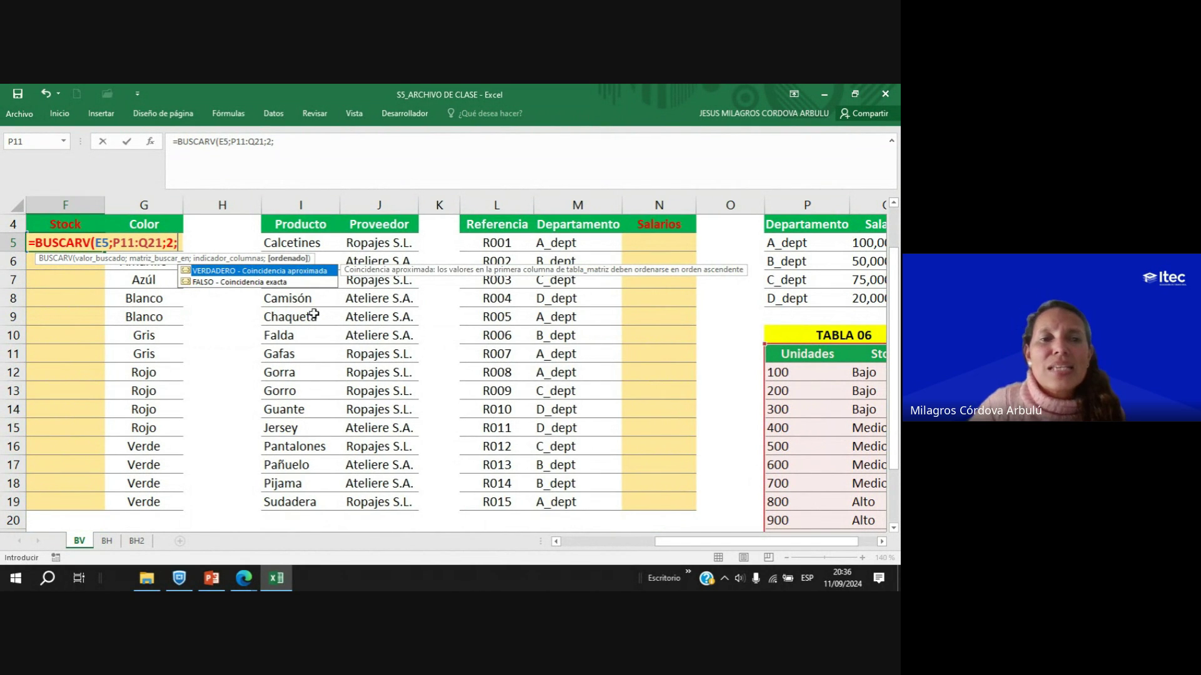
{"action": "left_click", "coordinate": [244, 283]}
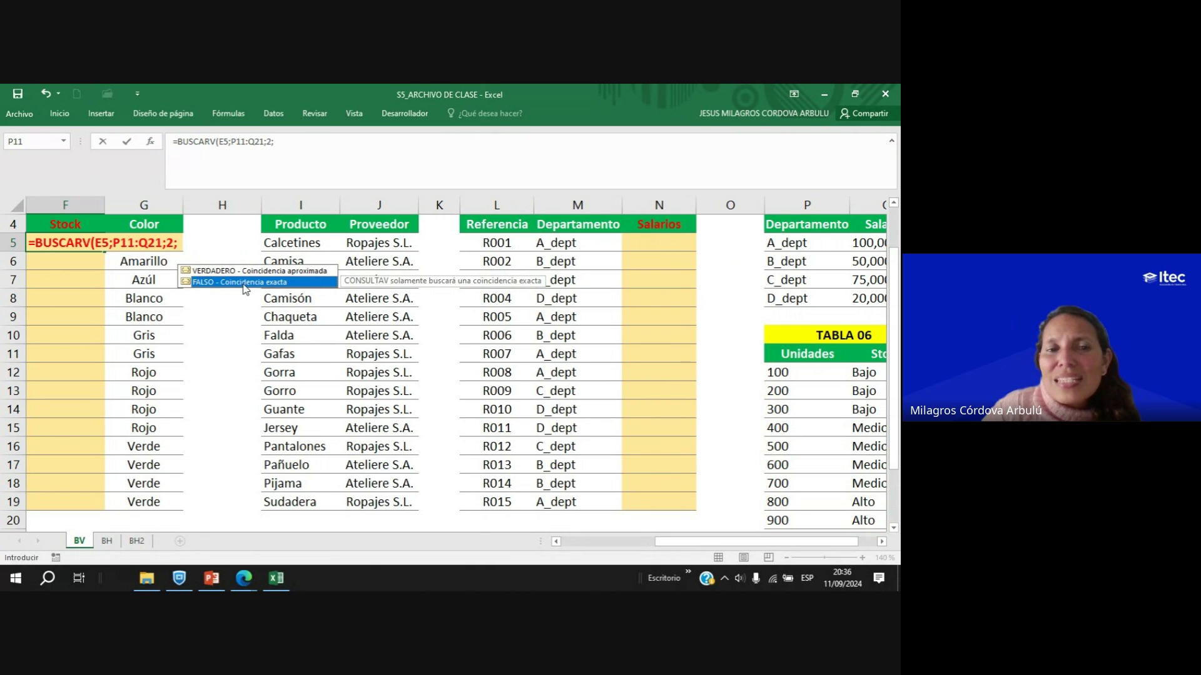
{"action": "double_click", "coordinate": [243, 283]}
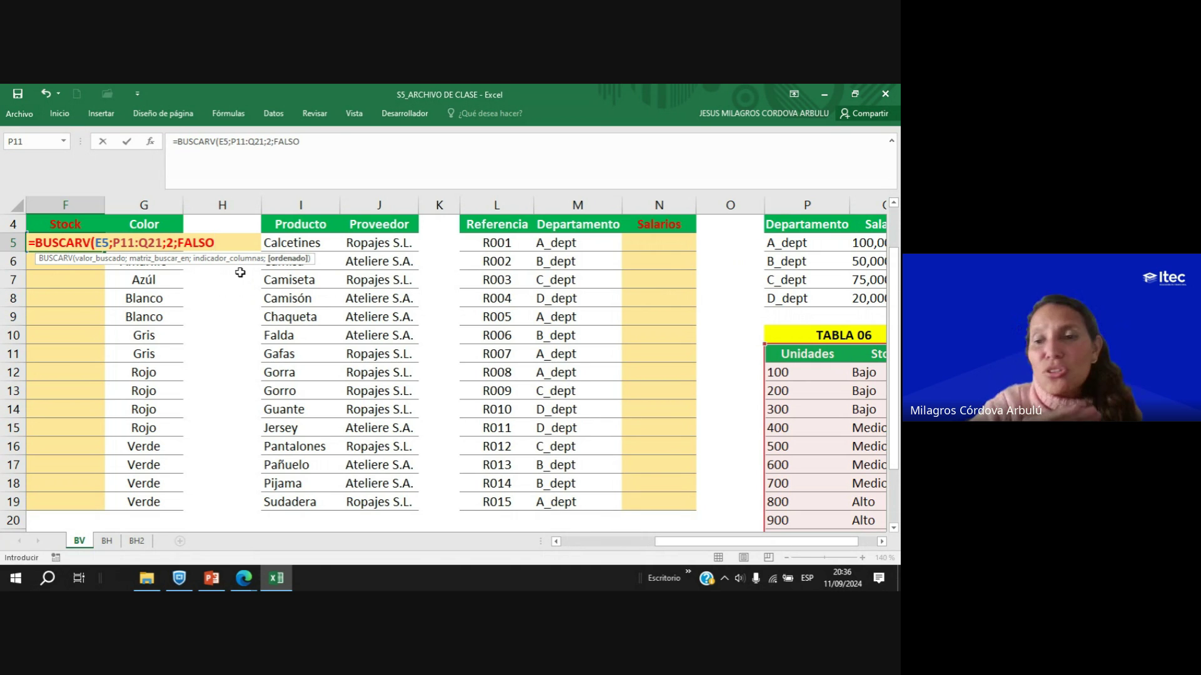
{"action": "scroll", "coordinate": [875, 379], "scroll_direction": "down", "scroll_amount": 1}
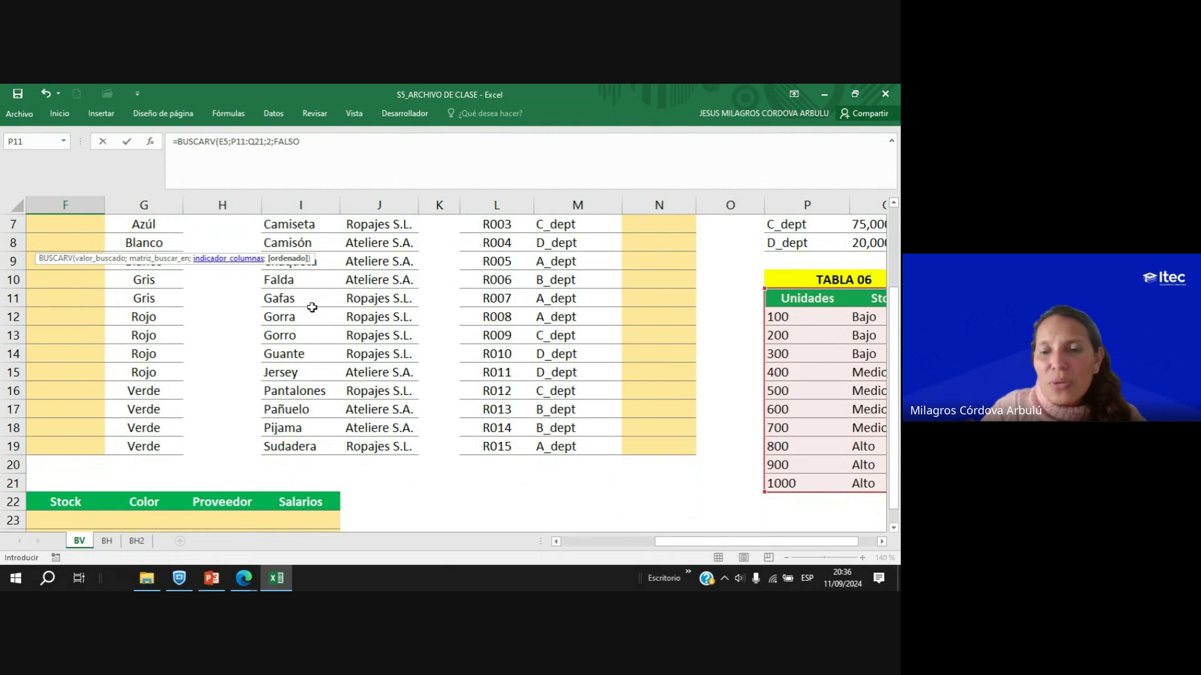
Close and confirm the BUSCARV formula in F5, and copy it down TABLA 02's Stock column.
{"action": "left_click_drag", "start_coordinate": [686, 542], "coordinate": [668, 544]}
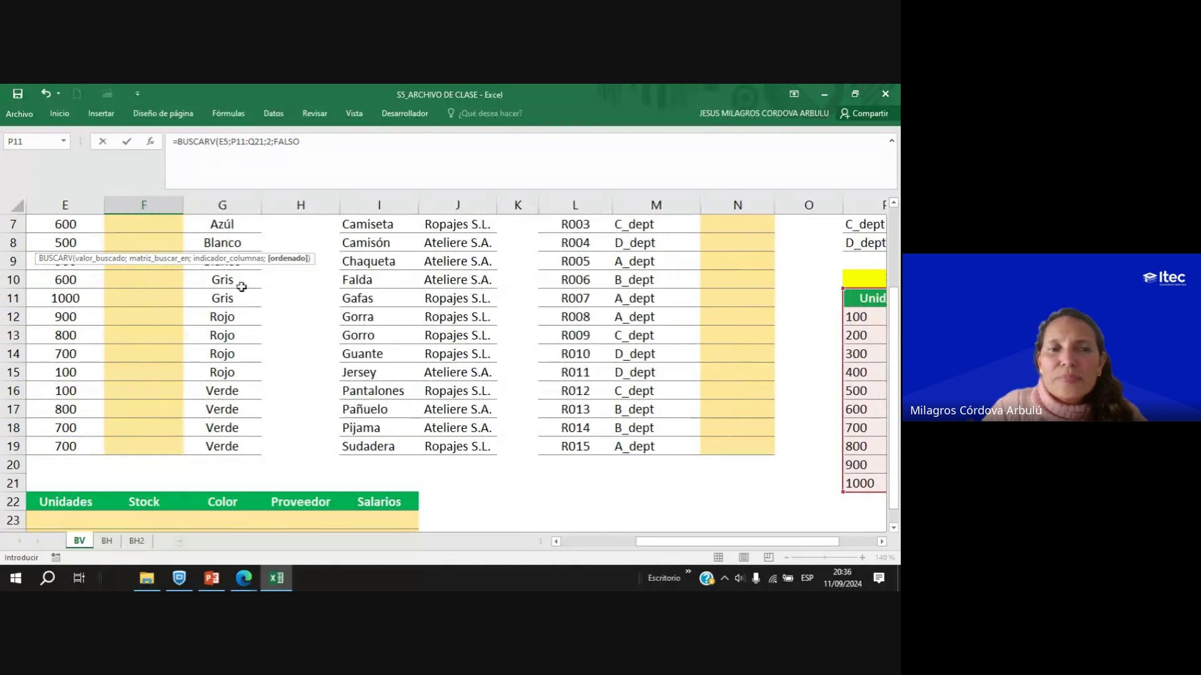
{"action": "scroll", "coordinate": [244, 281], "scroll_direction": "up", "scroll_amount": 2}
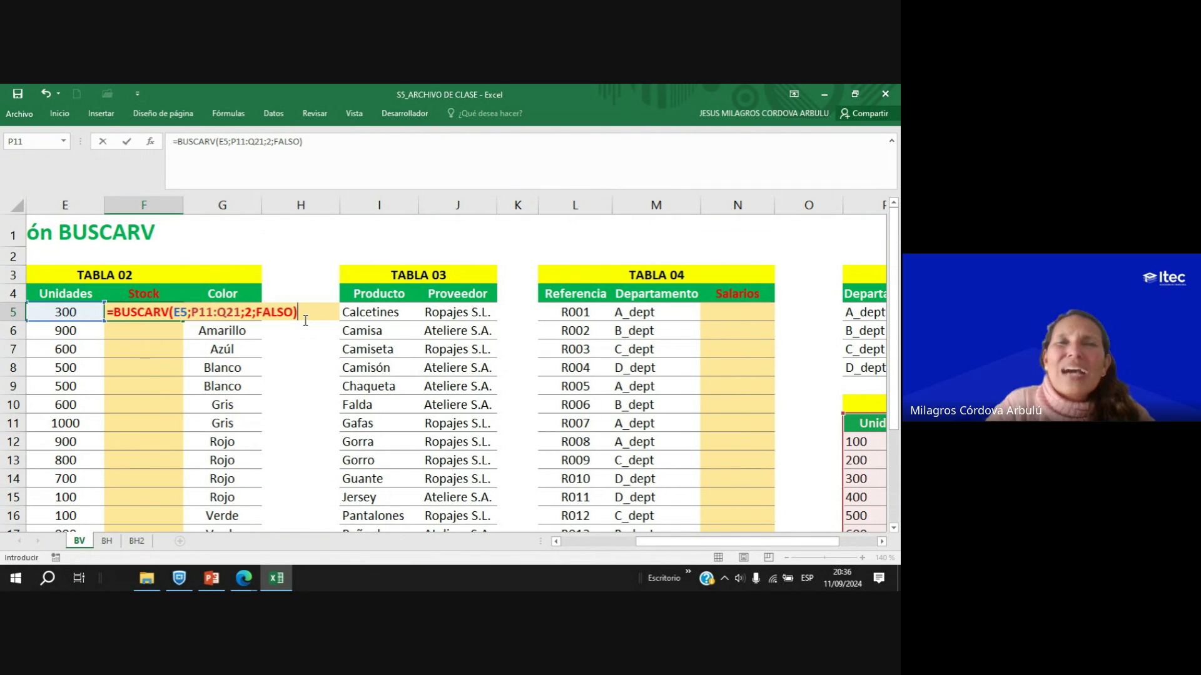
{"action": "key", "text": "Return"}
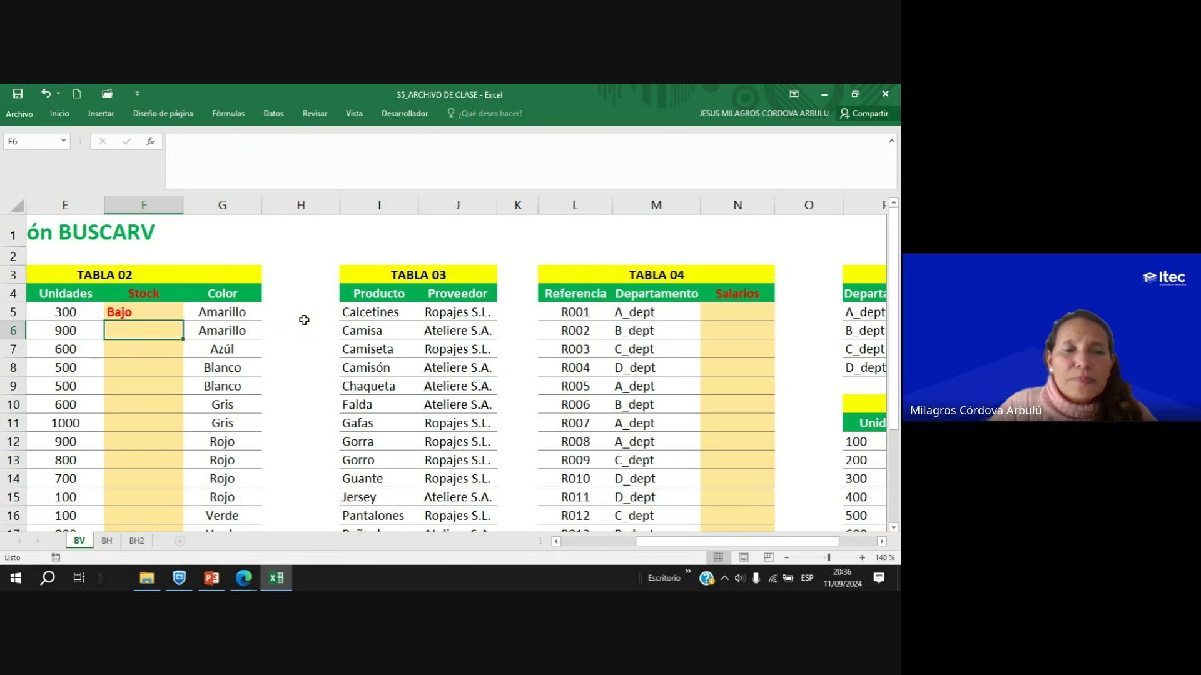
{"action": "left_click", "coordinate": [177, 318]}
{"action": "double_click", "coordinate": [182, 321]}
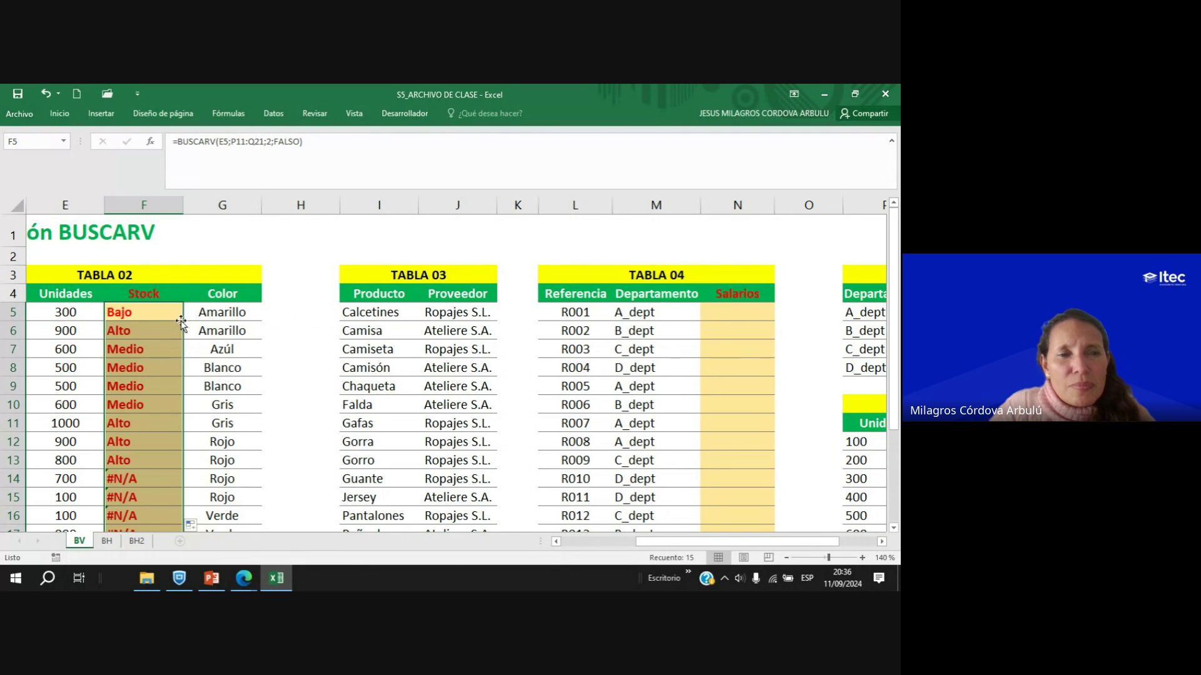
Check the copied Stock results in F14:F19 of TABLA 02 and their formula against the one in F5.
{"action": "left_click", "coordinate": [133, 314]}
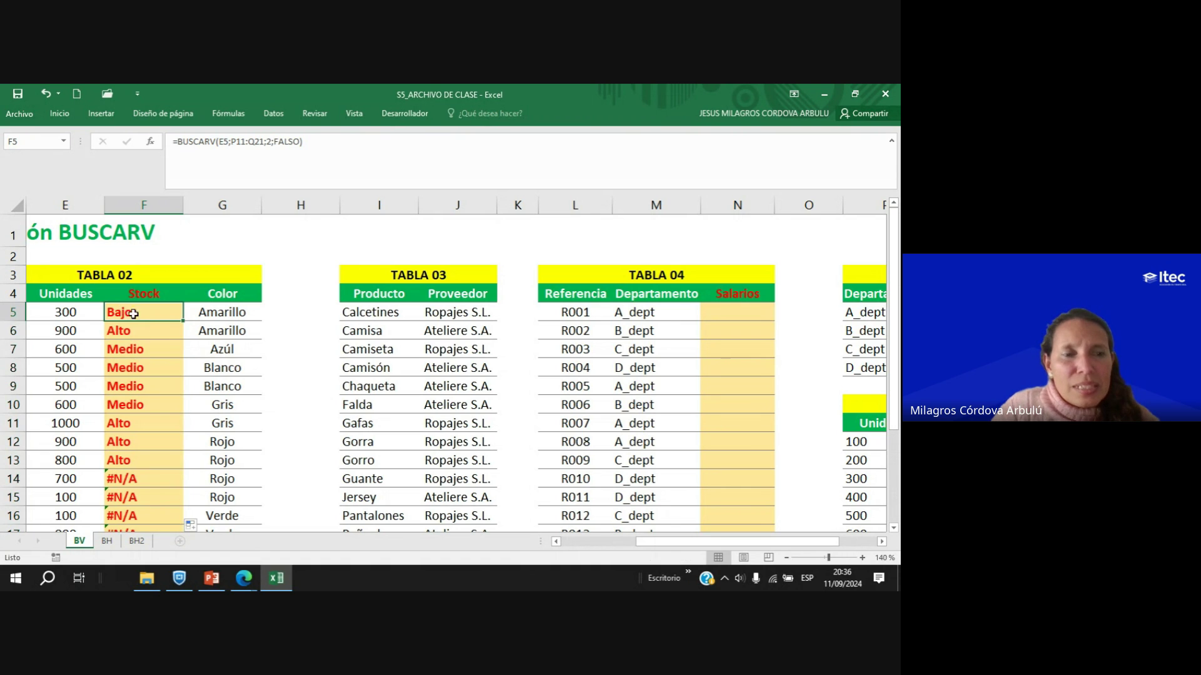
{"action": "scroll", "coordinate": [134, 316], "scroll_direction": "down", "scroll_amount": 2}
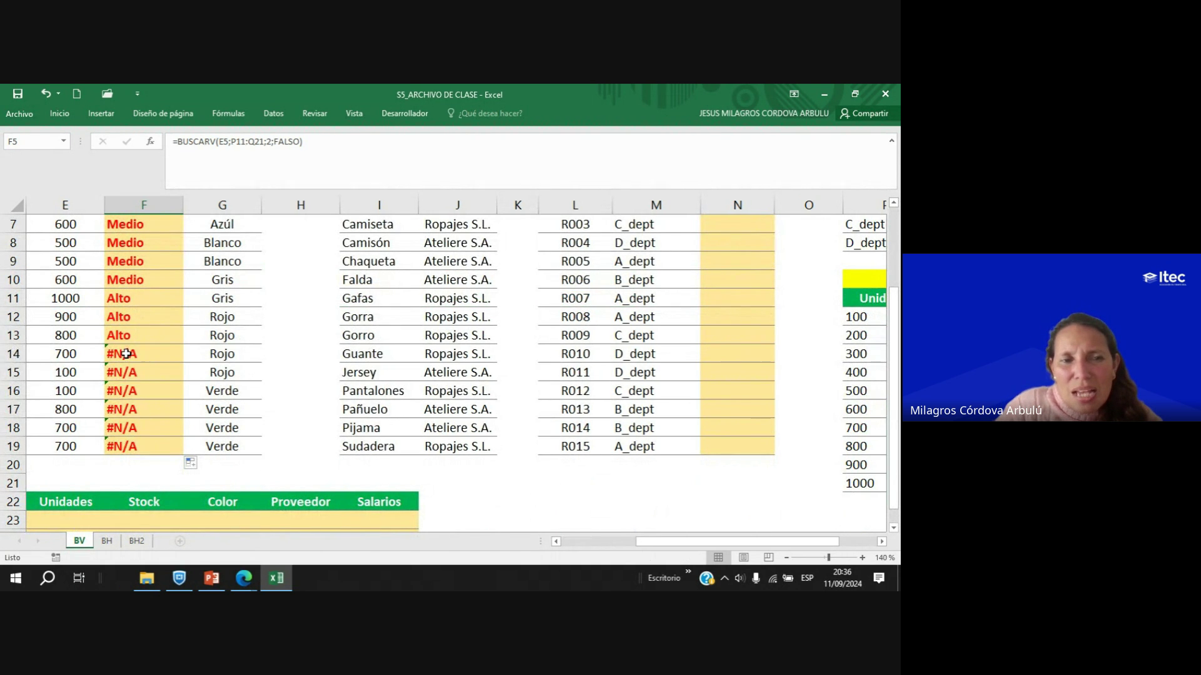
{"action": "left_click_drag", "start_coordinate": [126, 354], "coordinate": [129, 449]}
{"action": "scroll", "coordinate": [168, 294], "scroll_direction": "up", "scroll_amount": 2}
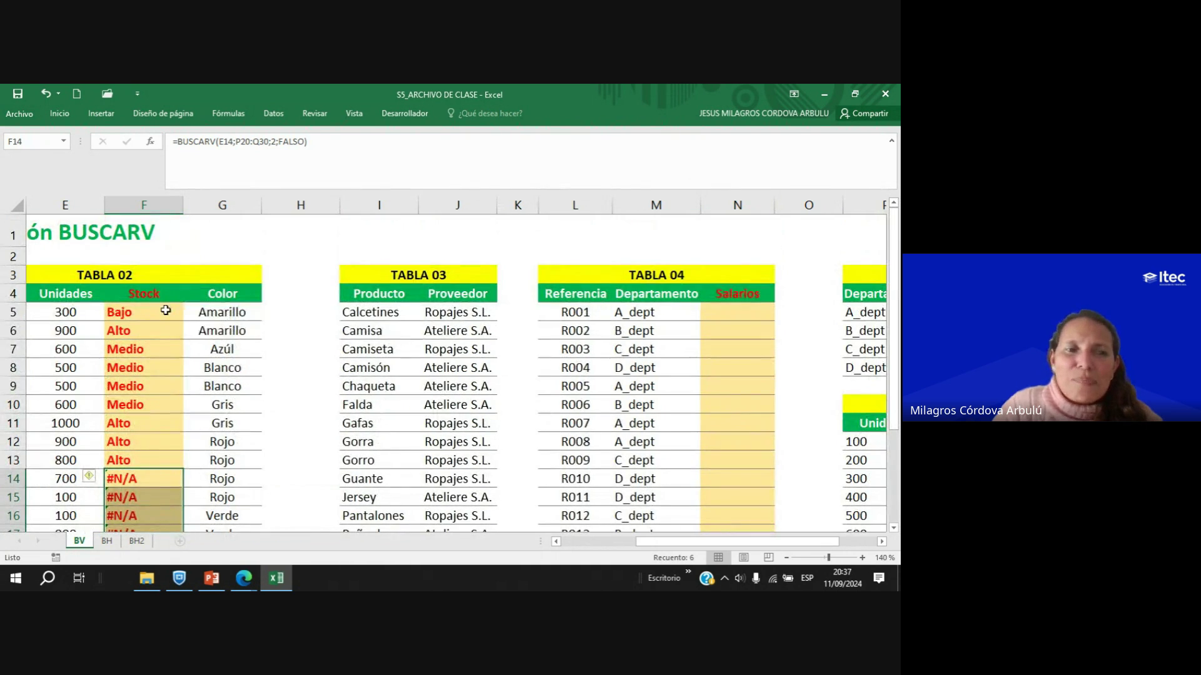
{"action": "double_click", "coordinate": [165, 311]}
{"action": "key", "text": "Escape"}
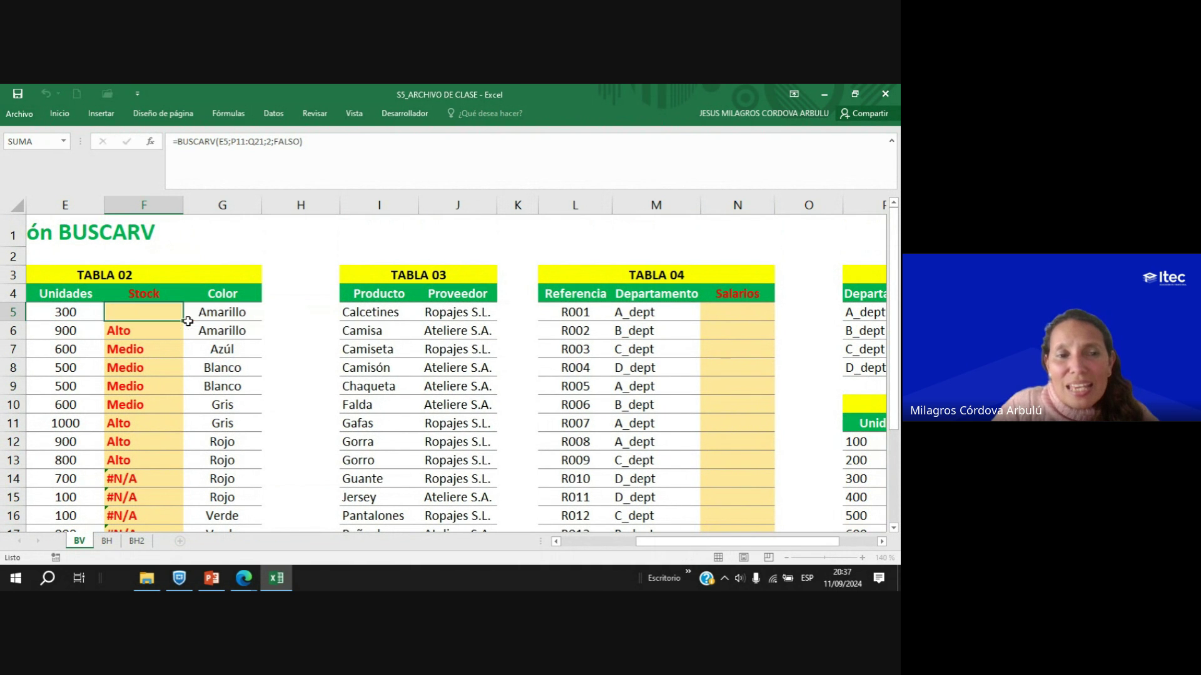
Make the lookup range in F5's BUSCARV formula absolute as $P$11:$Q$21.
{"action": "mouse_move", "coordinate": [183, 321]}
{"action": "left_mouse_down"}
{"action": "mouse_move", "coordinate": [172, 488]}
{"action": "mouse_move", "coordinate": [162, 311]}
{"action": "left_mouse_up"}
{"action": "double_click", "coordinate": [162, 310]}
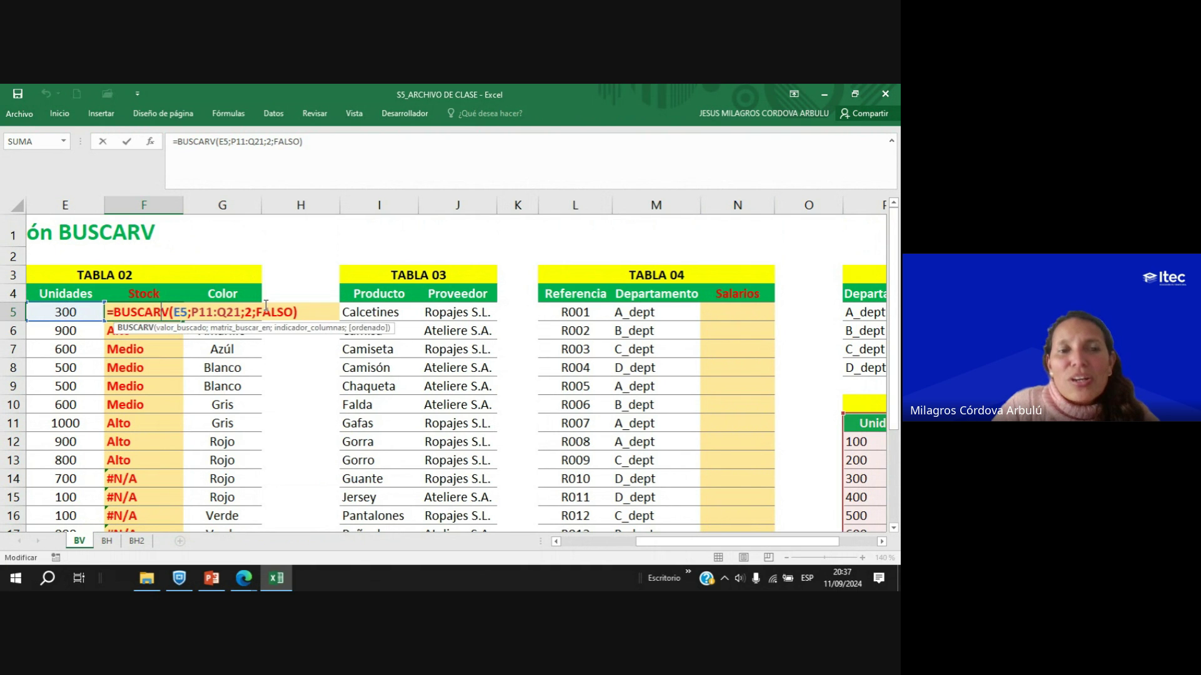
{"action": "left_click", "coordinate": [187, 313]}
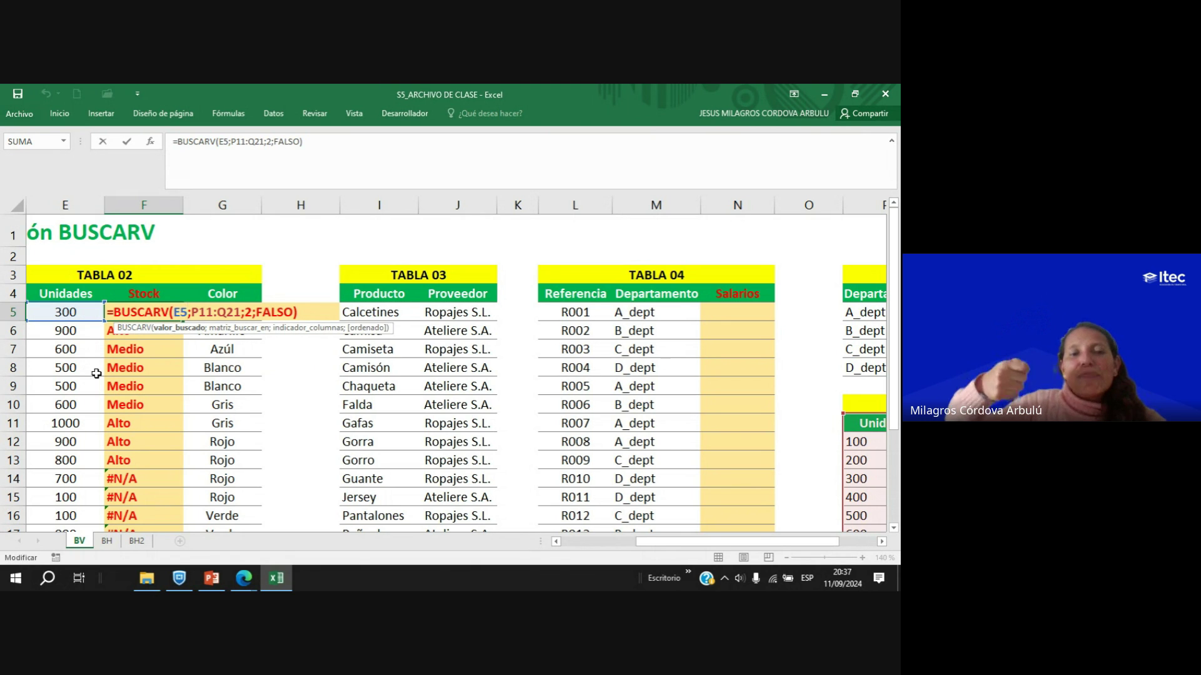
{"action": "left_click", "coordinate": [204, 311]}
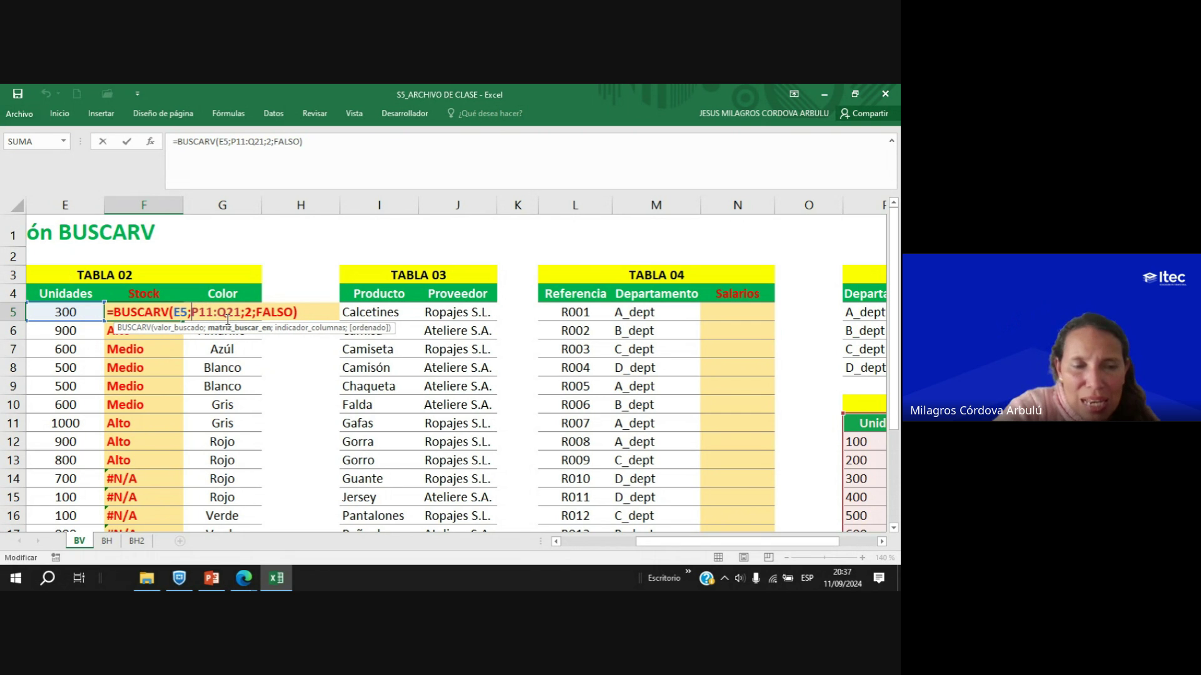
{"action": "type", "text": "$"}
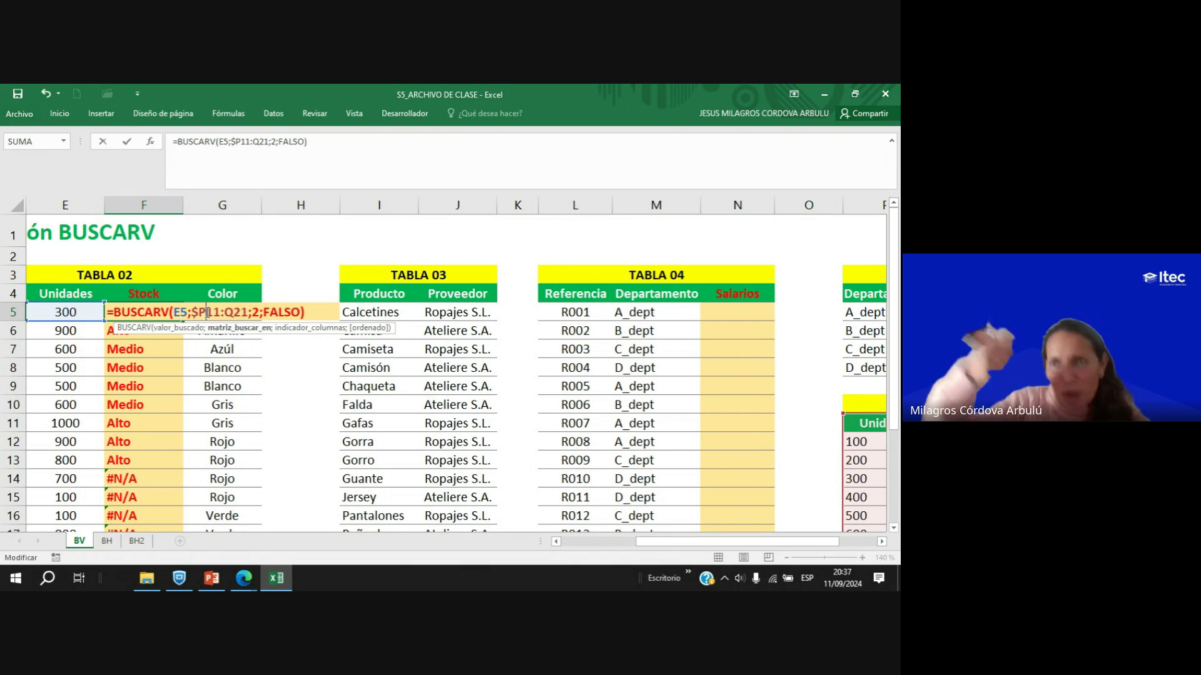
{"action": "type", "text": "$"}
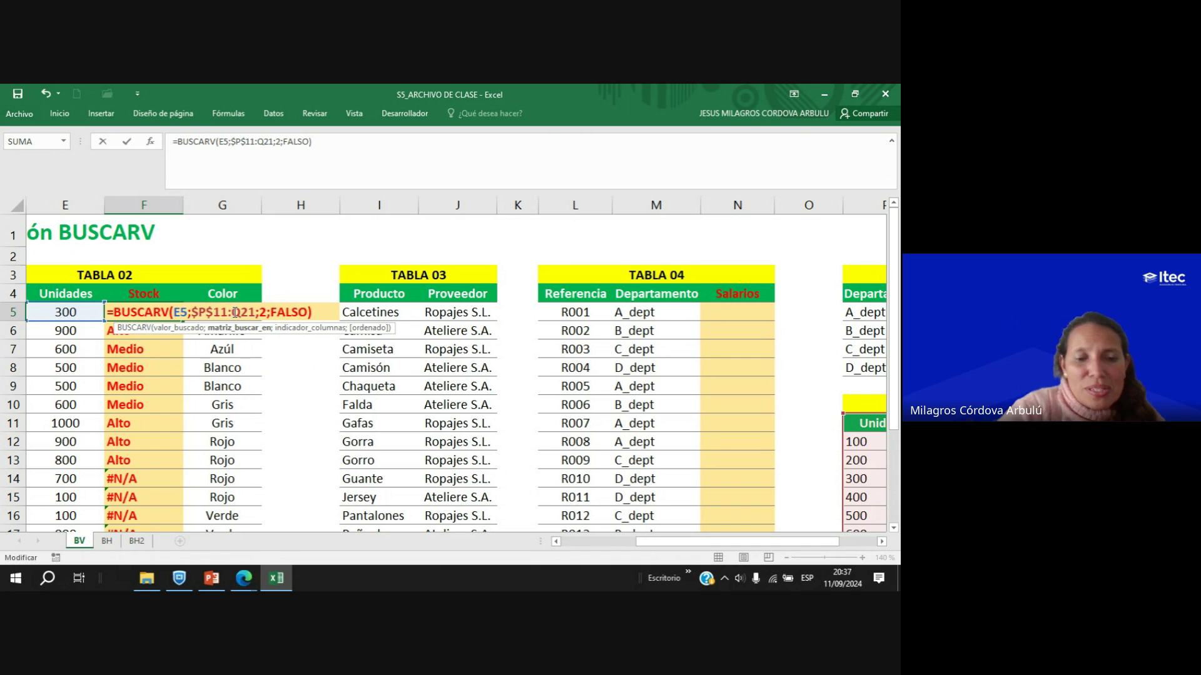
{"action": "type", "text": "$"}
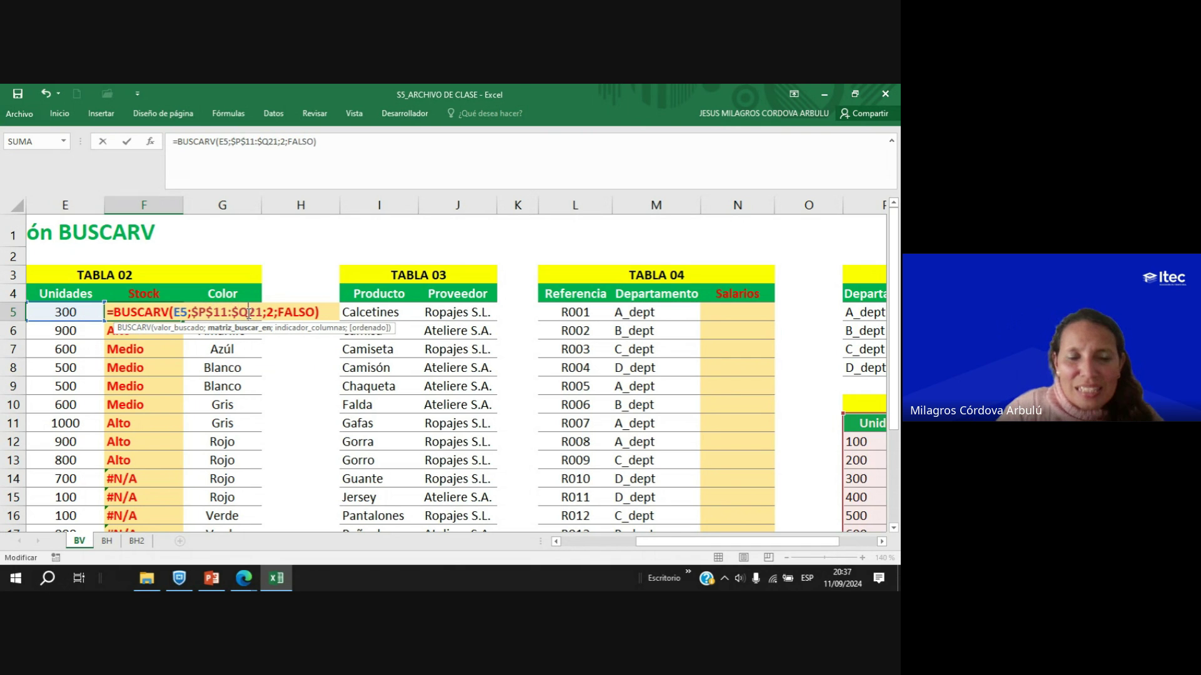
{"action": "type", "text": "$"}
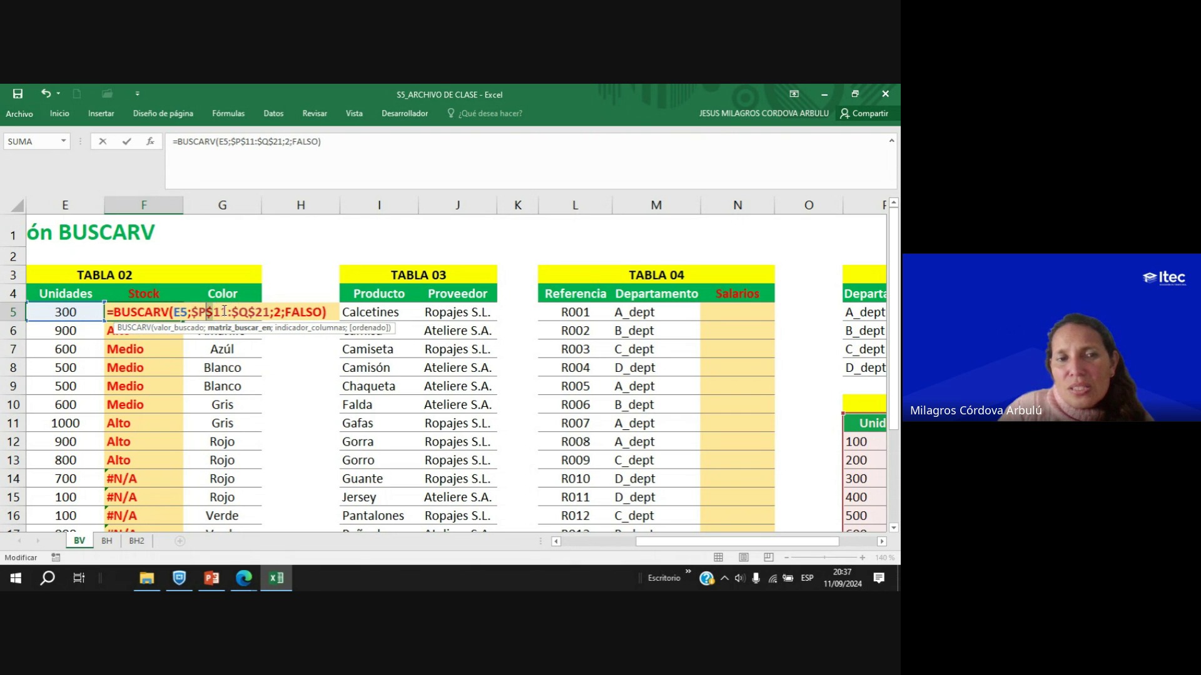
{"action": "left_click", "coordinate": [332, 314]}
{"action": "key", "text": "Return"}
Copy the formula with the absolute range from F5 down TABLA 02's Stock column to row 19.
{"action": "left_click", "coordinate": [171, 314]}
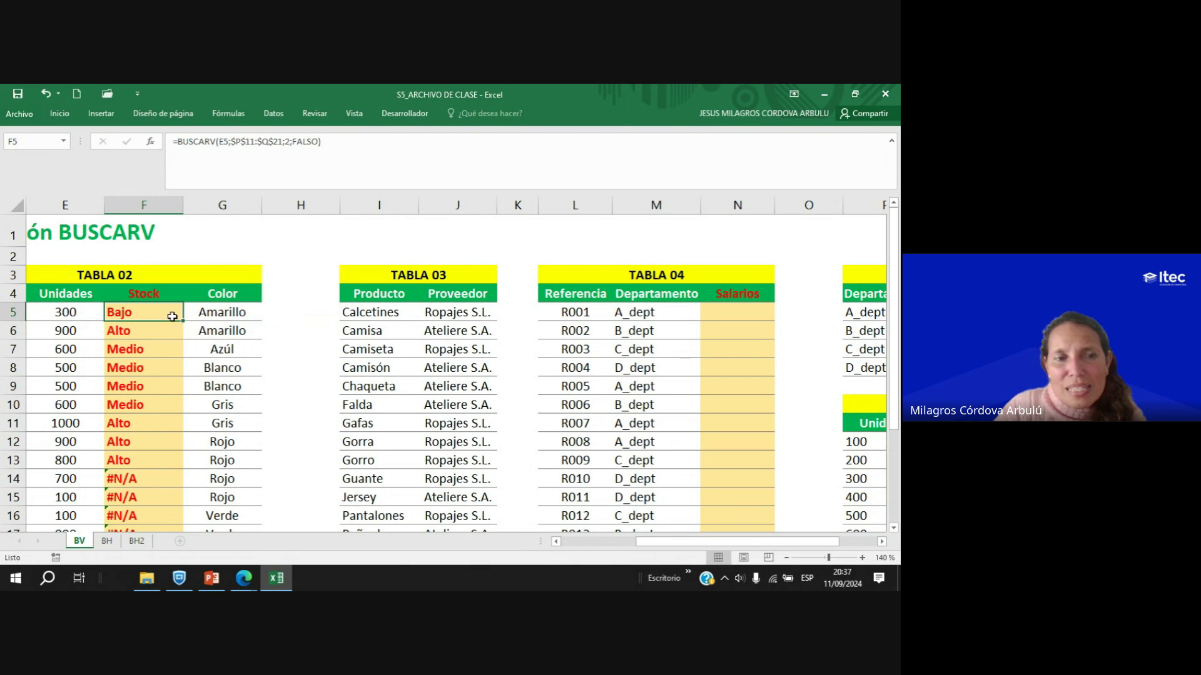
{"action": "left_click_drag", "start_coordinate": [182, 321], "coordinate": [158, 526]}
{"action": "scroll", "coordinate": [512, 431], "scroll_direction": "down", "scroll_amount": 1}
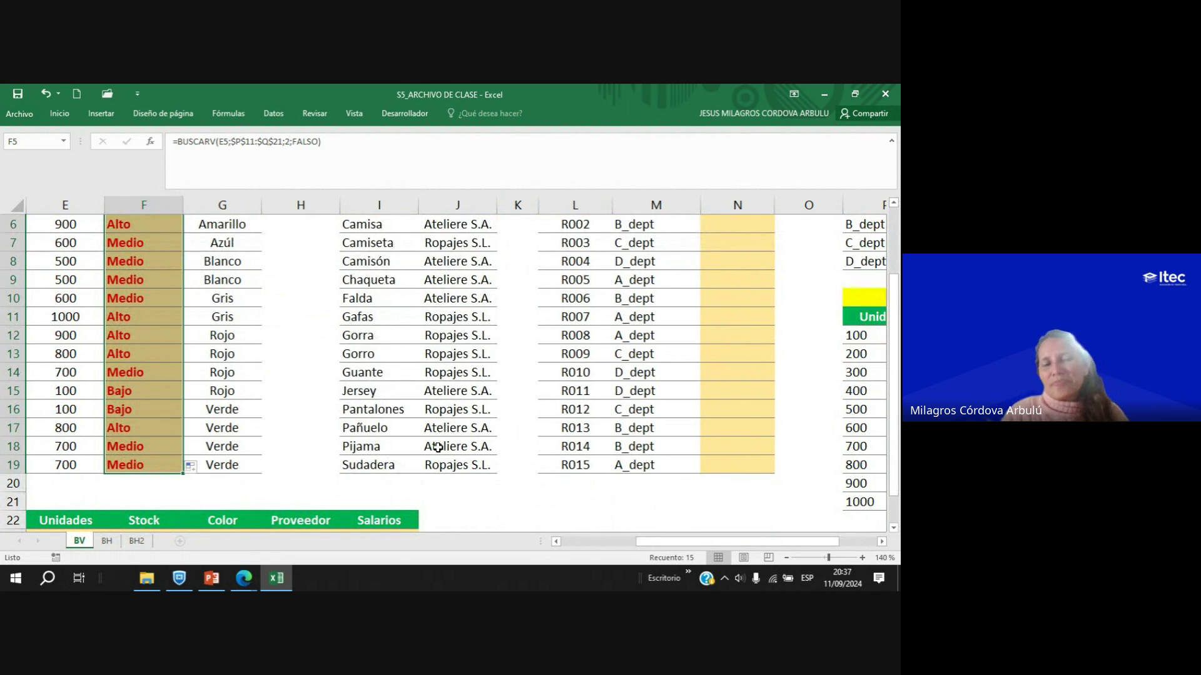
{"action": "scroll", "coordinate": [318, 449], "scroll_direction": "up", "scroll_amount": 2}
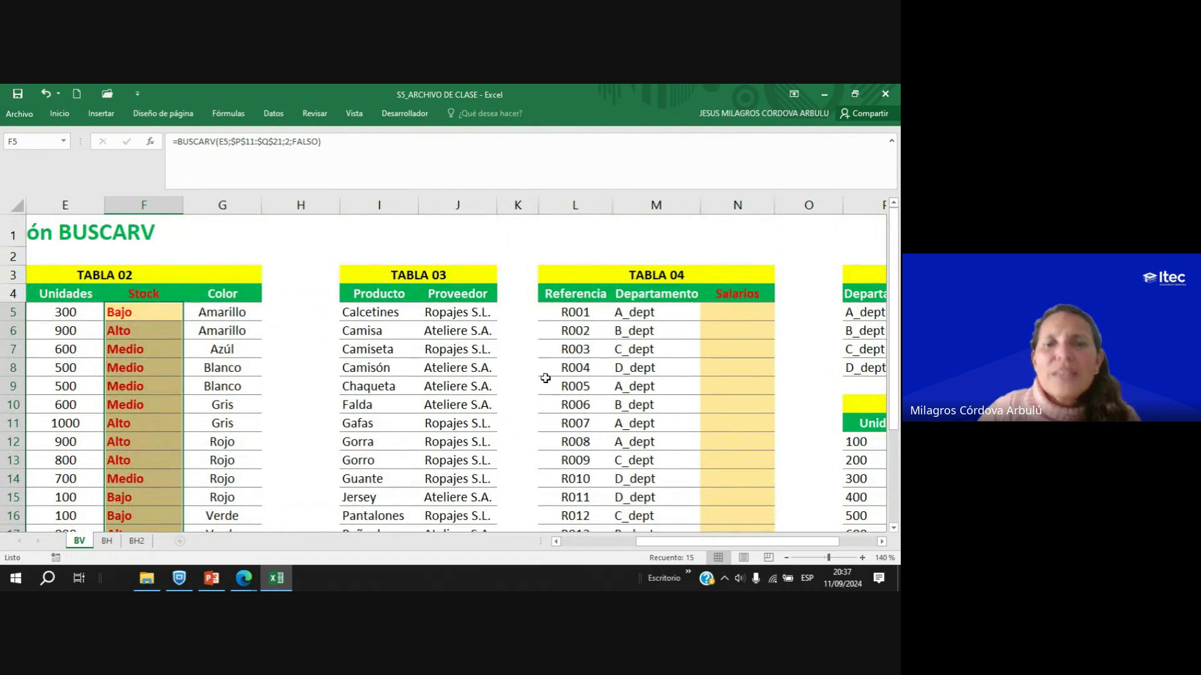
Review TABLA 04's Referencia, Departamento and Salarios columns, ending on the first Salarios cell, N5.
{"action": "left_click", "coordinate": [703, 310]}
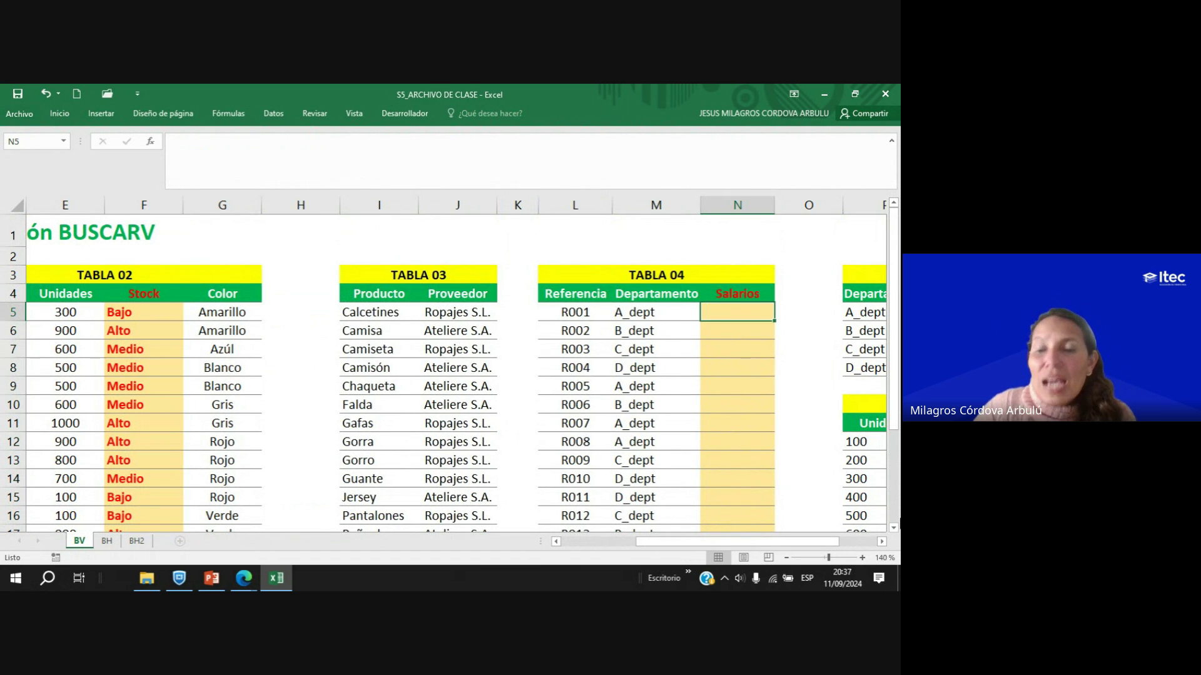
{"action": "left_click", "coordinate": [882, 542]}
{"action": "left_click", "coordinate": [883, 542]}
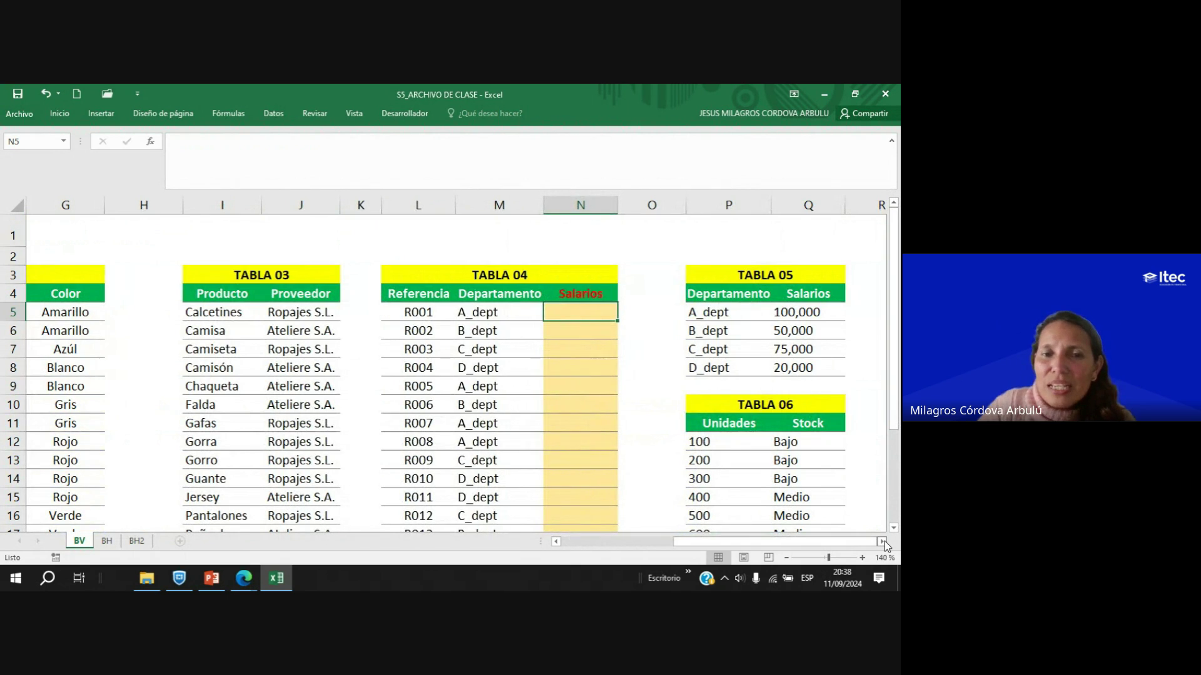
{"action": "left_click", "coordinate": [456, 281]}
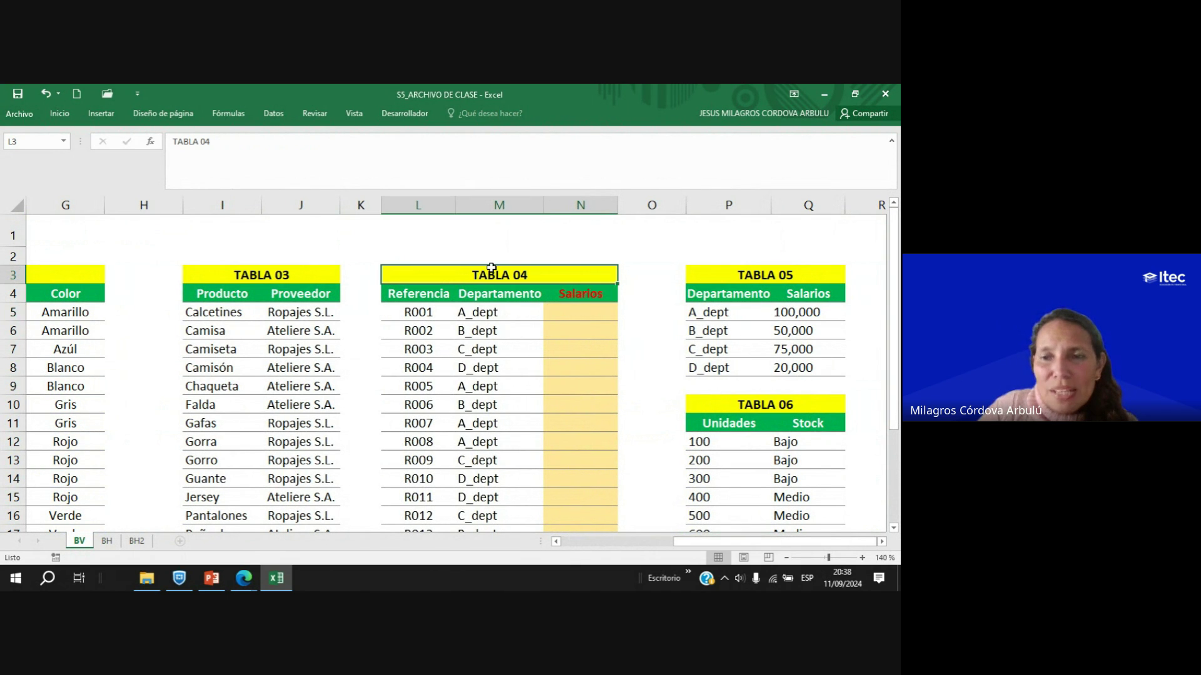
{"action": "left_click", "coordinate": [420, 204]}
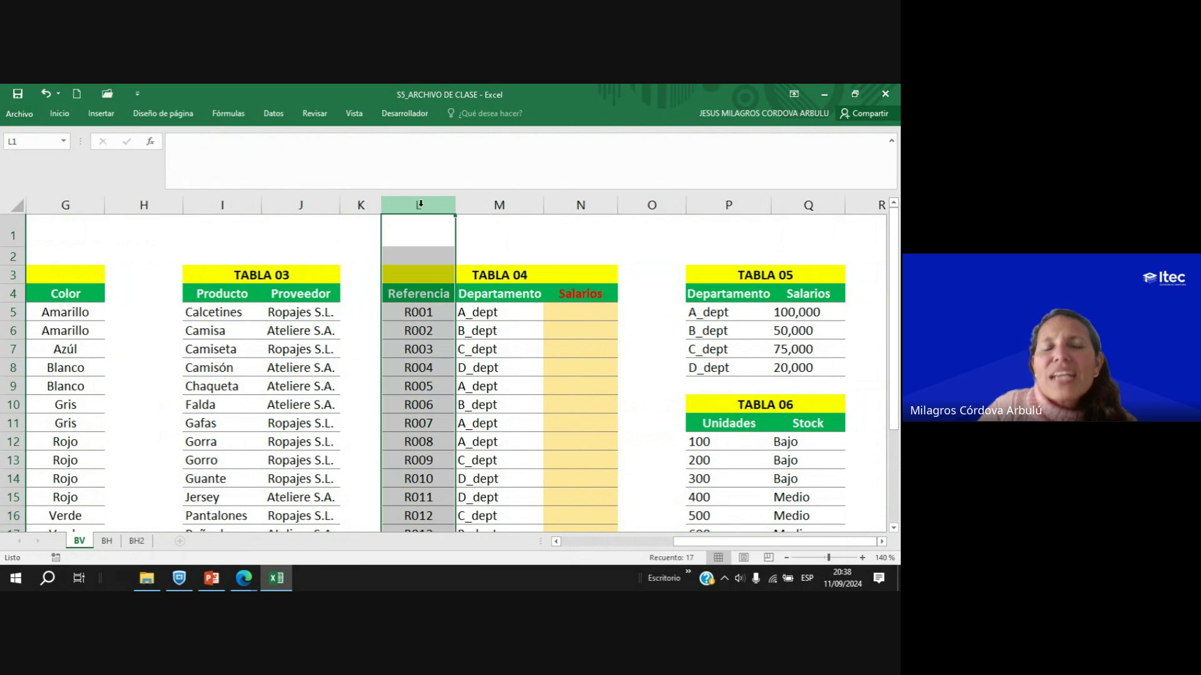
{"action": "left_click", "coordinate": [514, 202]}
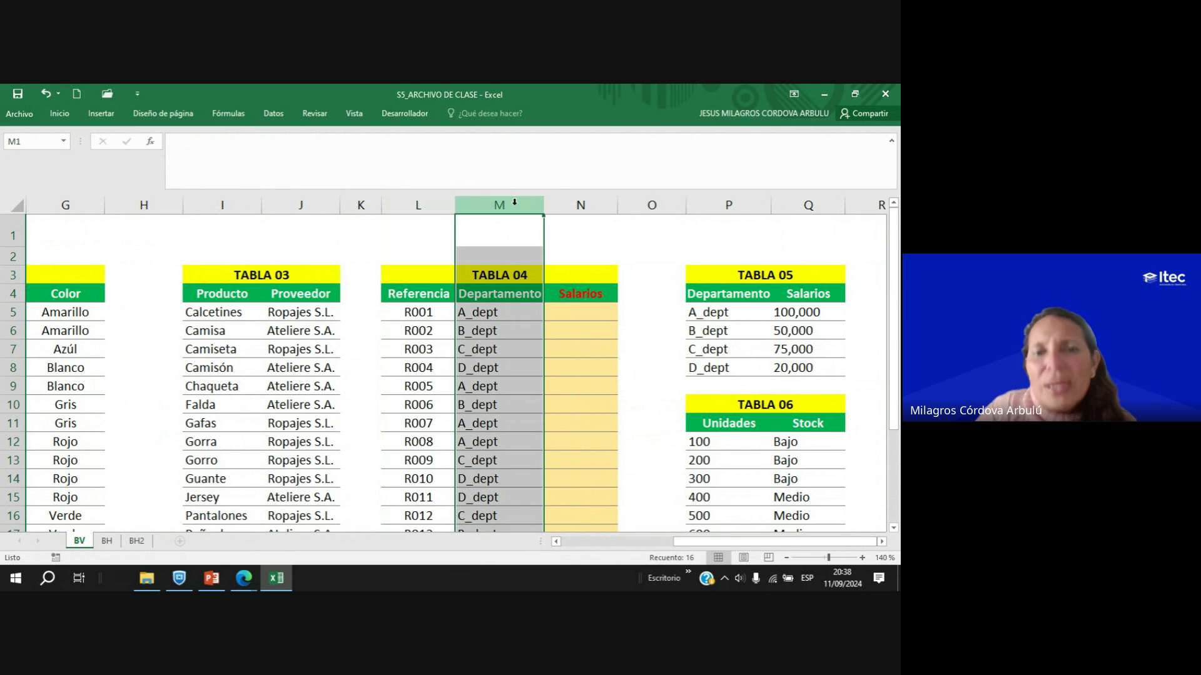
{"action": "left_click", "coordinate": [579, 204]}
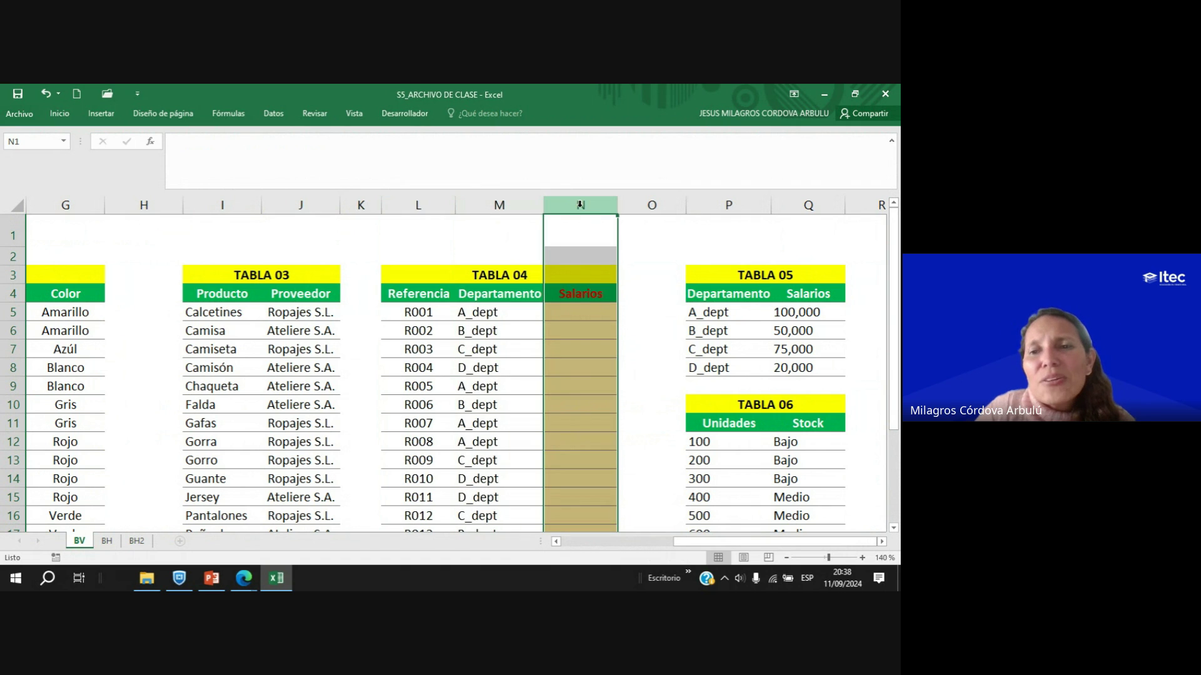
{"action": "left_click", "coordinate": [580, 312]}
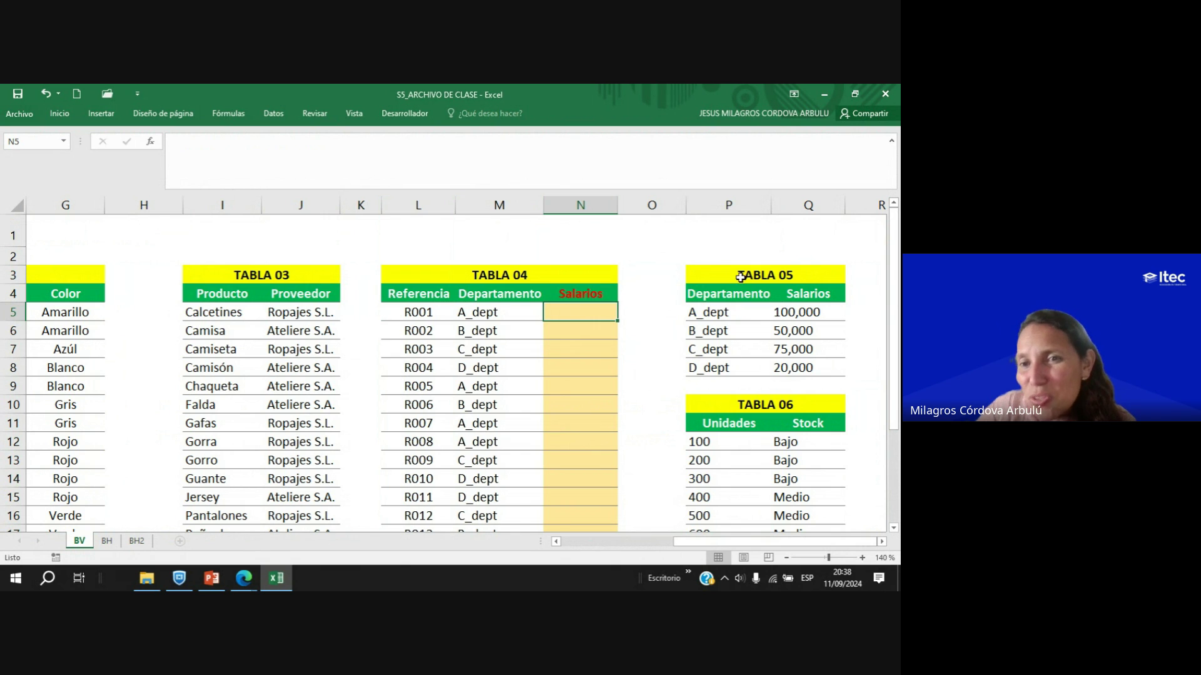
Examine TABLA 05's Departamento and Salarios columns as the source for TABLA 04's salaries.
{"action": "left_click_drag", "start_coordinate": [714, 269], "coordinate": [804, 369]}
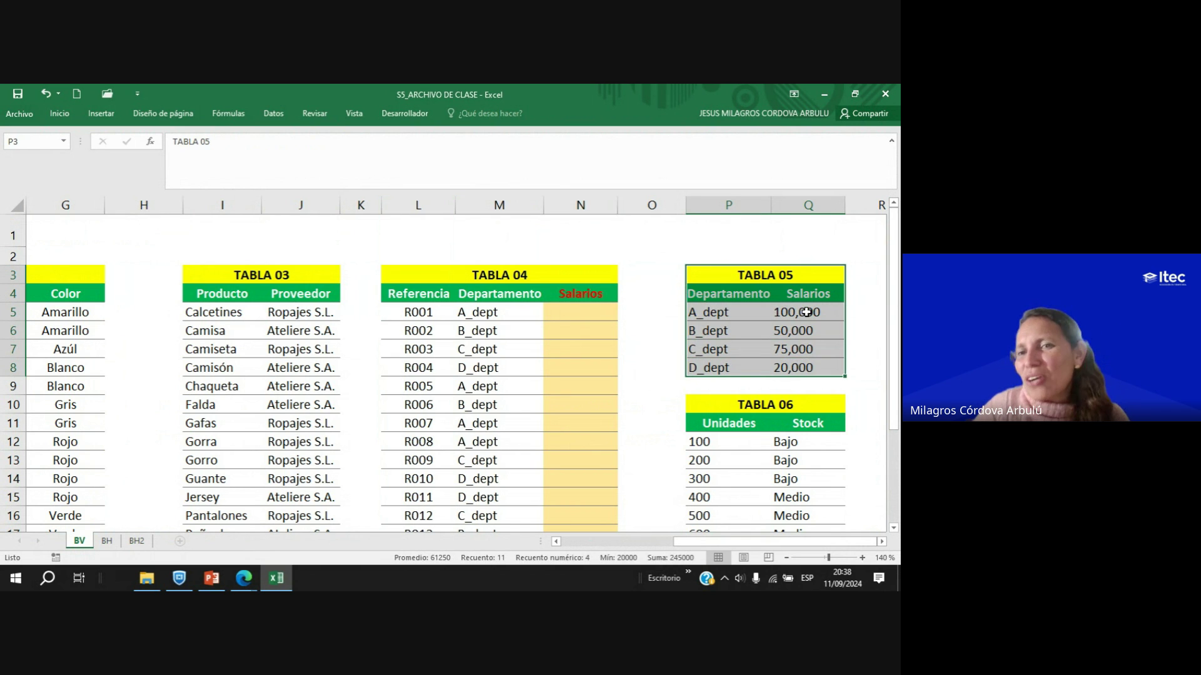
{"action": "left_click_drag", "start_coordinate": [805, 312], "coordinate": [804, 372]}
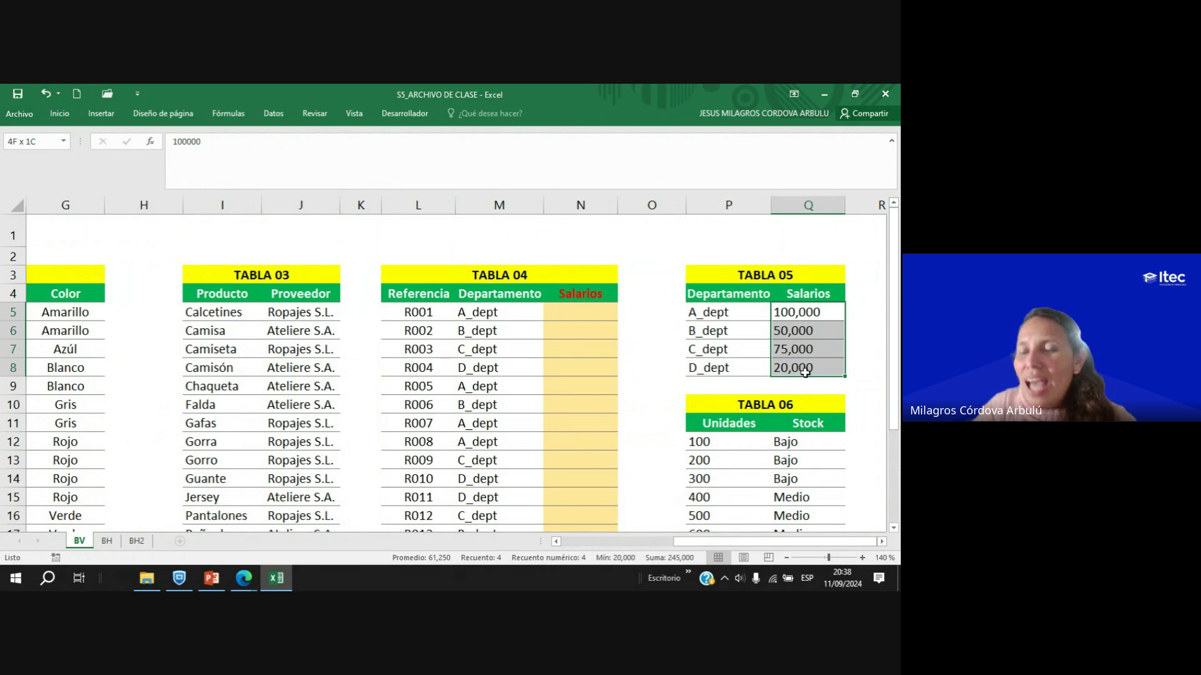
{"action": "left_click_drag", "start_coordinate": [807, 311], "coordinate": [724, 311]}
{"action": "left_click_drag", "start_coordinate": [720, 271], "coordinate": [738, 366]}
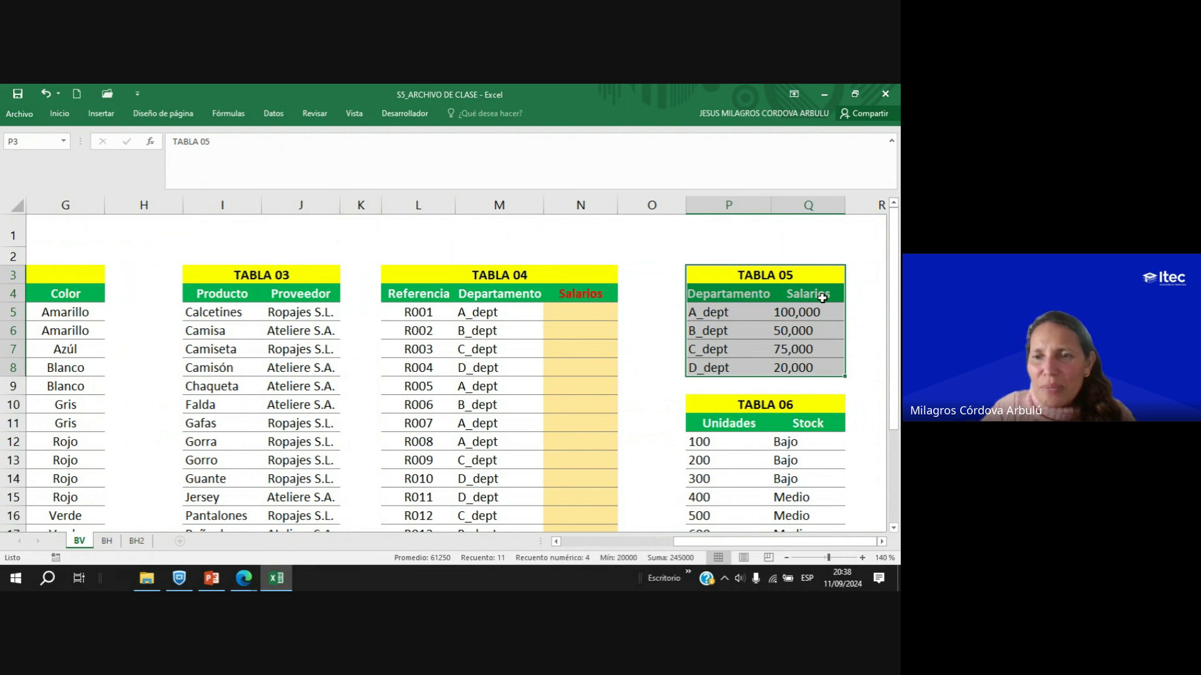
{"action": "left_click_drag", "start_coordinate": [824, 293], "coordinate": [819, 377]}
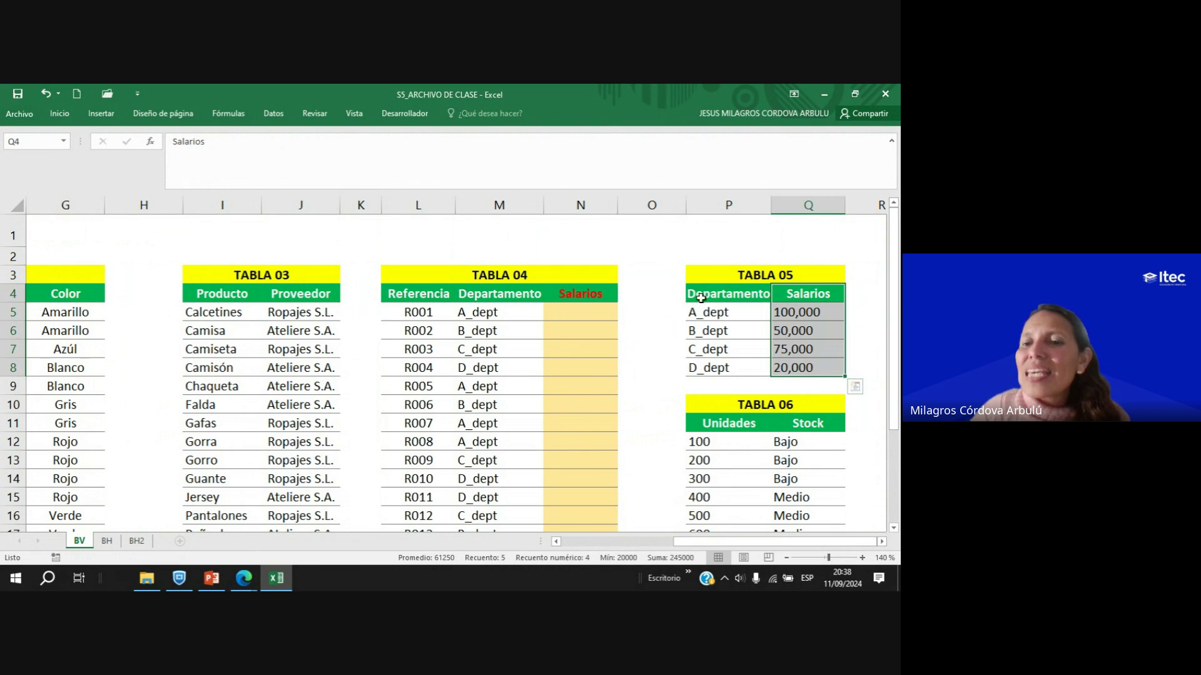
Check the participants' chat replies in Google Meet, highlight TABLA 05's Salarios range Q4:Q8 in Excel between checks, and return to the workbook.
{"action": "mouse_move", "coordinate": [254, 579]}
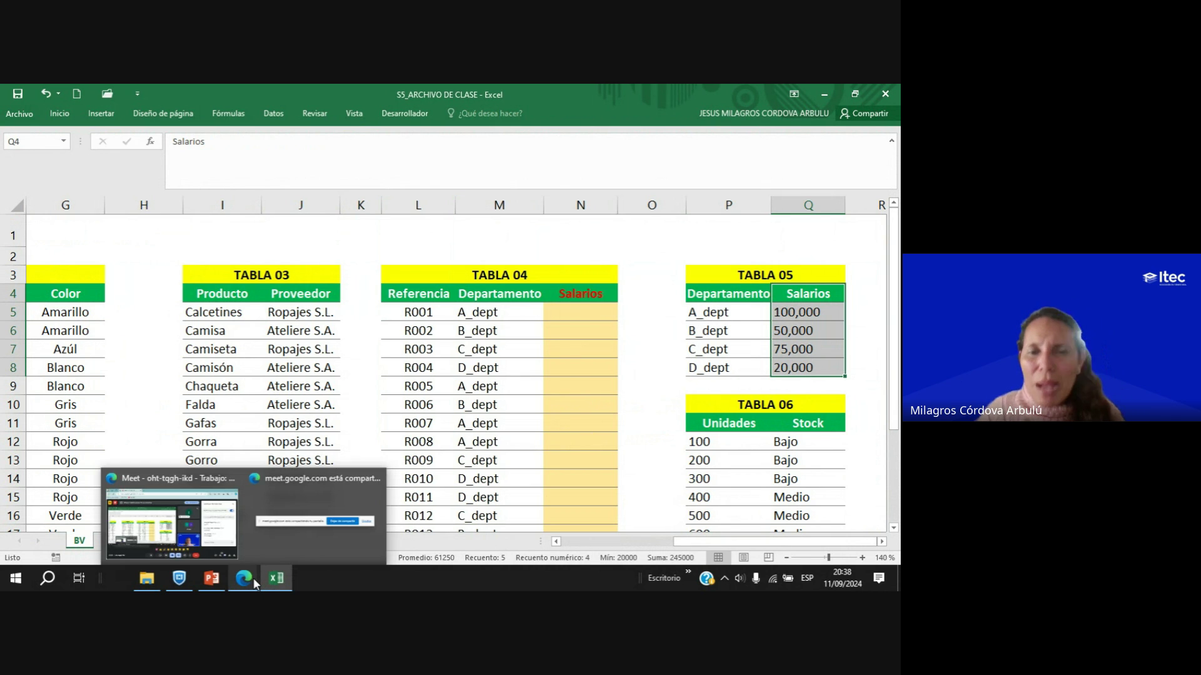
{"action": "left_click", "coordinate": [172, 524]}
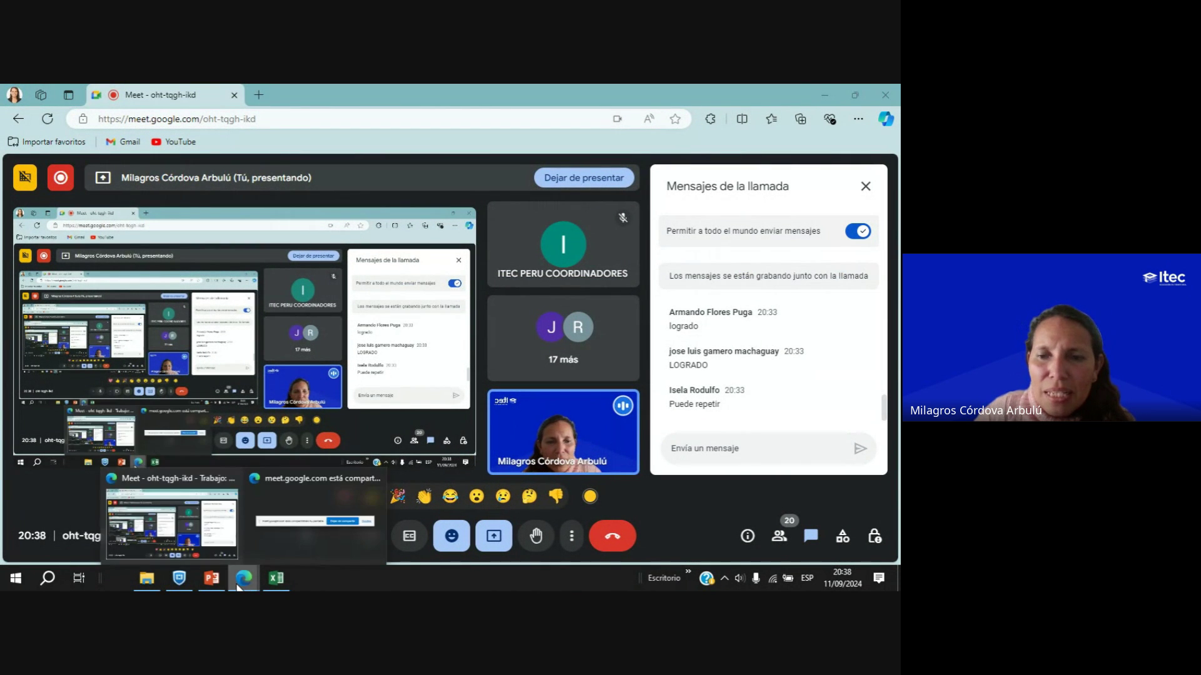
{"action": "left_click", "coordinate": [276, 578]}
{"action": "left_click", "coordinate": [789, 330]}
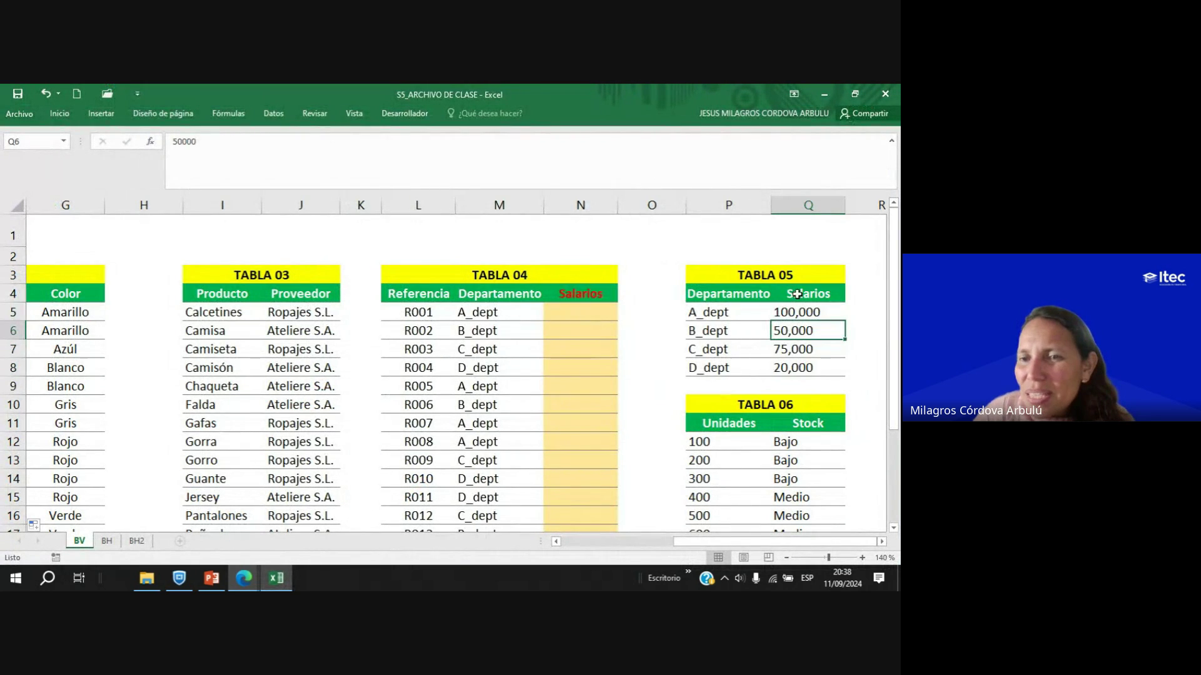
{"action": "left_click_drag", "start_coordinate": [798, 293], "coordinate": [804, 367]}
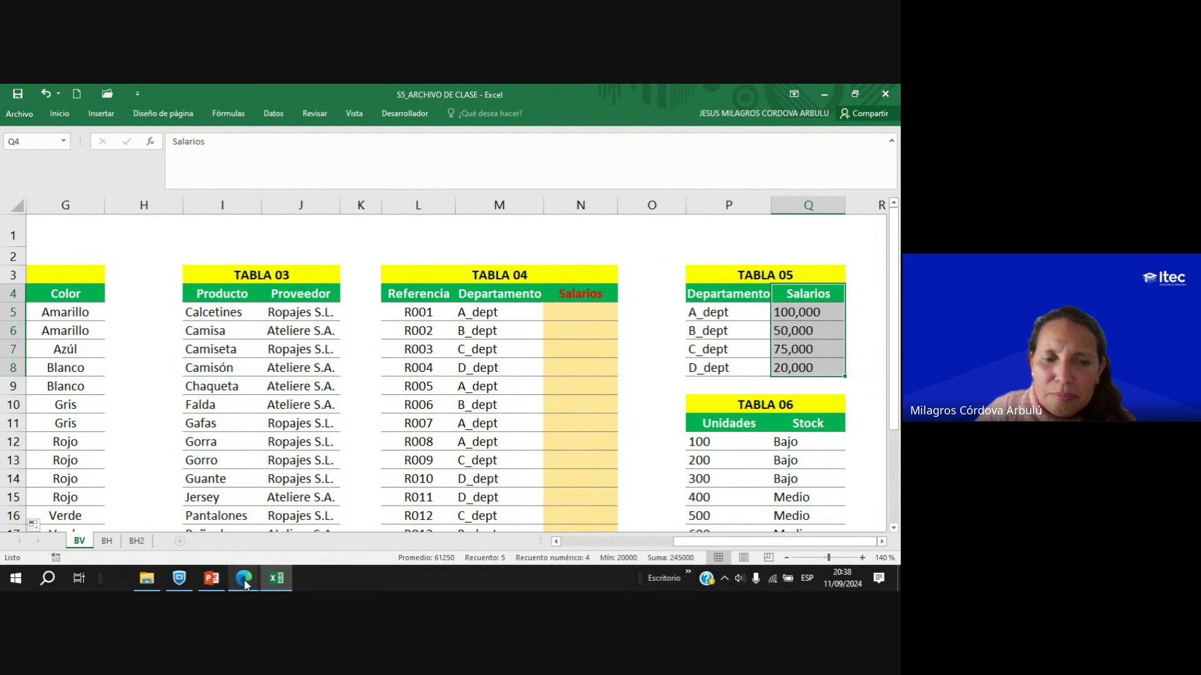
{"action": "left_click", "coordinate": [182, 529]}
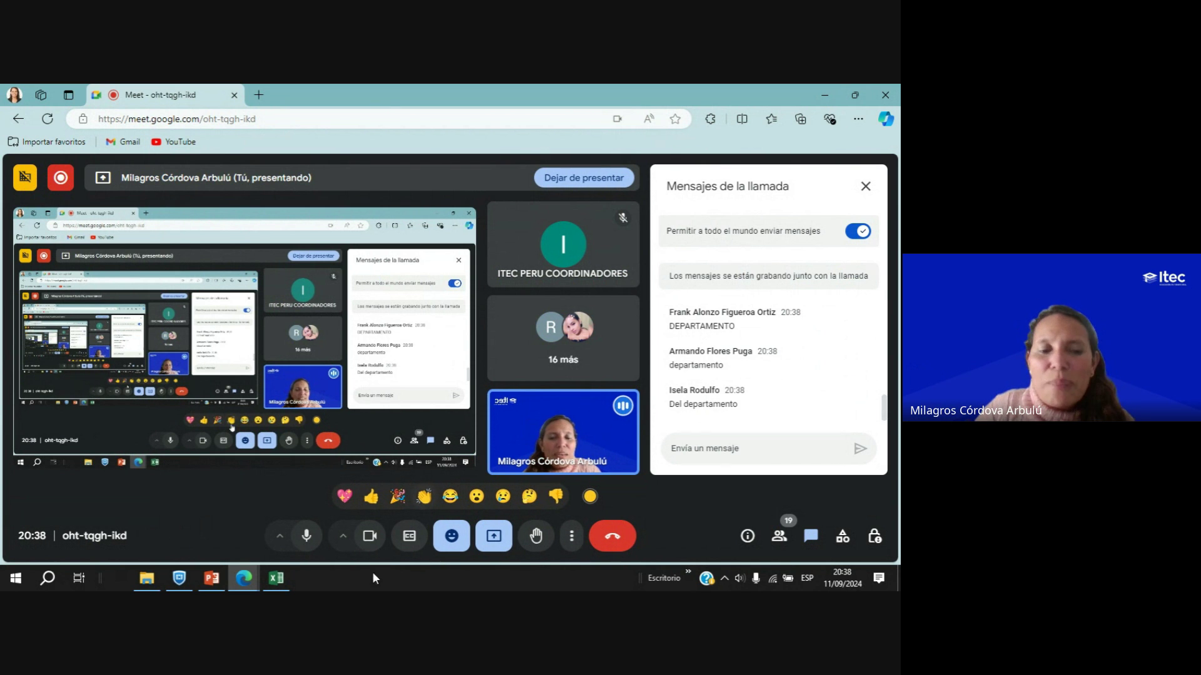
{"action": "left_click", "coordinate": [276, 577]}
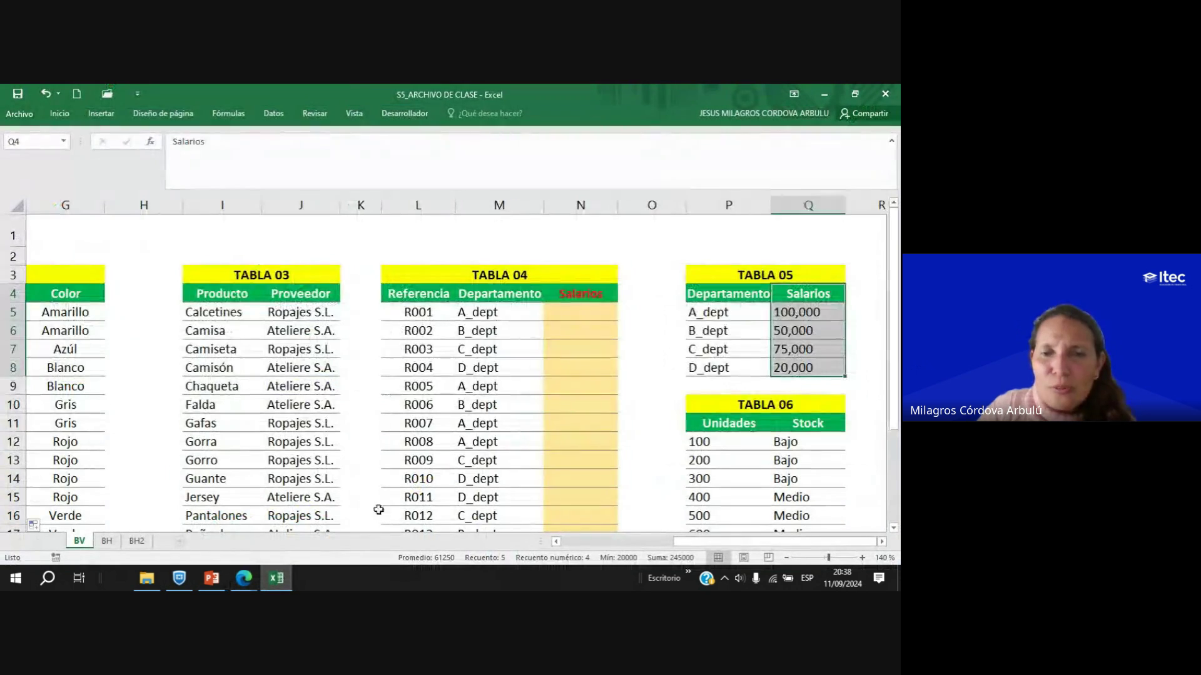
Compare TABLA 04's Departamento entries M5:M19 and empty Salarios cells with the department salaries in TABLA 05.
{"action": "left_click", "coordinate": [741, 329]}
{"action": "scroll", "coordinate": [511, 312], "scroll_direction": "down", "scroll_amount": 1}
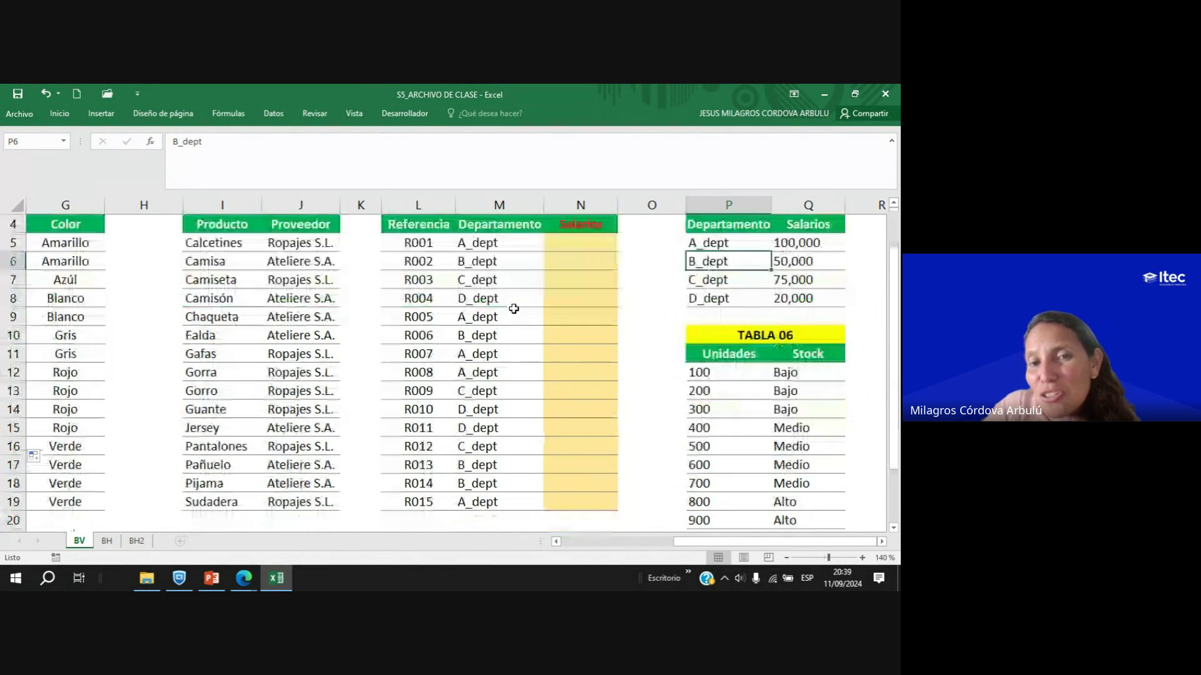
{"action": "left_click_drag", "start_coordinate": [476, 242], "coordinate": [471, 500]}
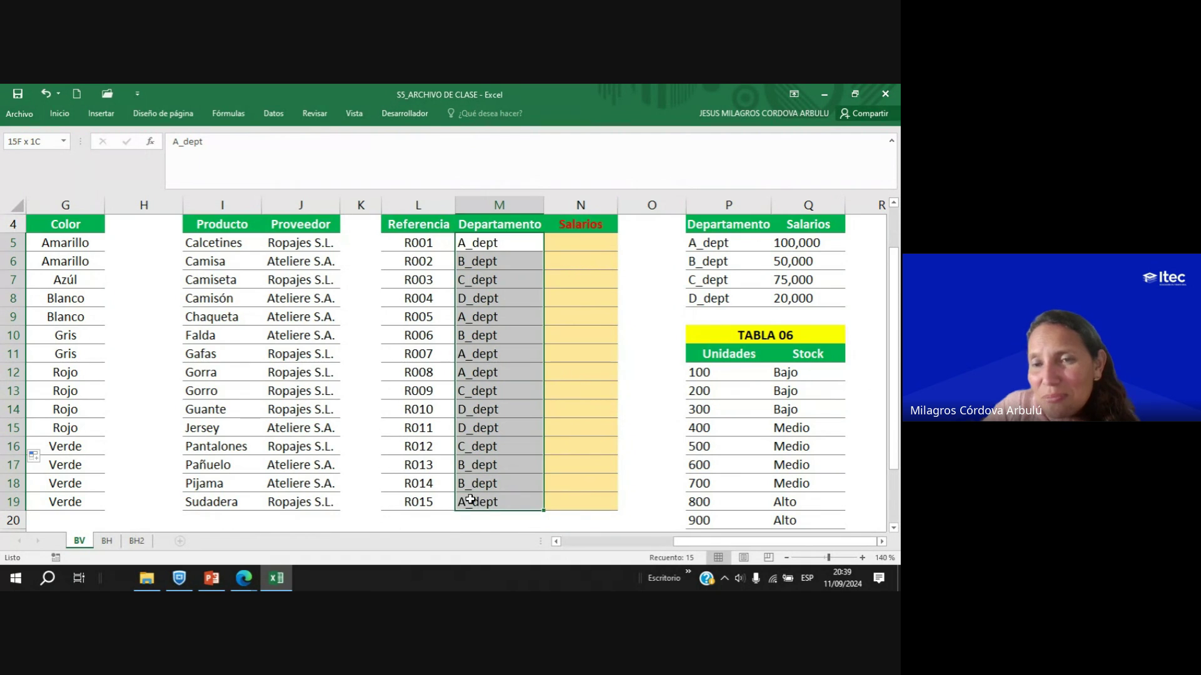
{"action": "scroll", "coordinate": [466, 432], "scroll_direction": "up", "scroll_amount": 1}
{"action": "left_click", "coordinate": [576, 309]}
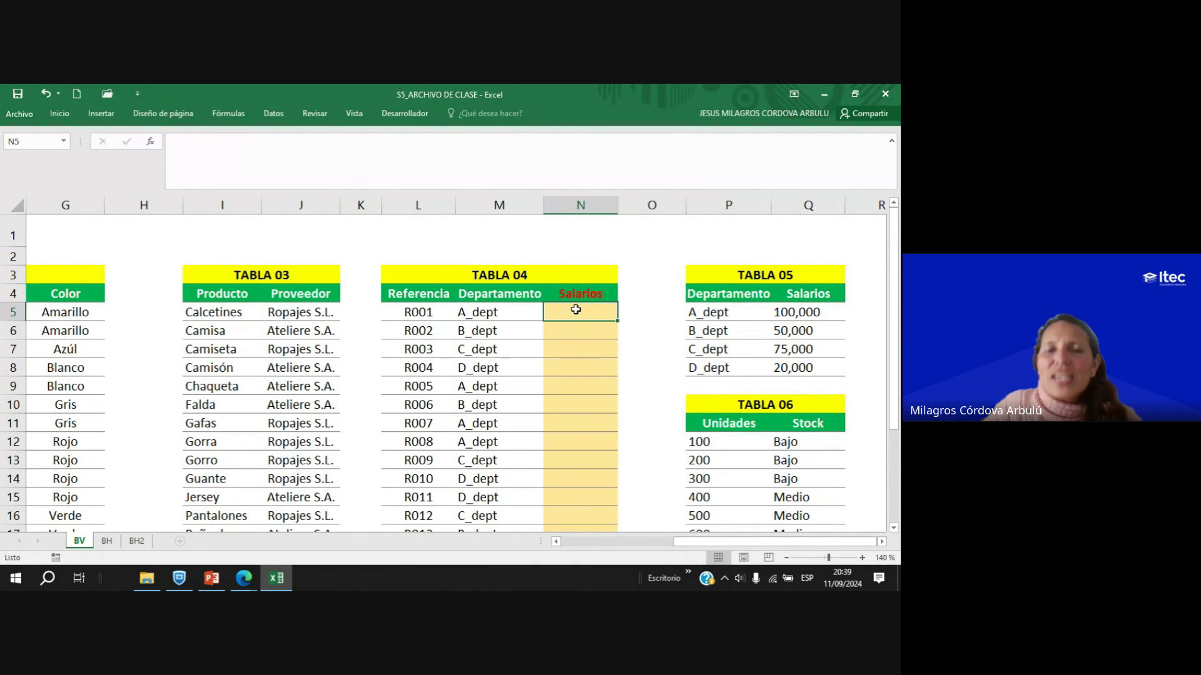
{"action": "left_click", "coordinate": [481, 311]}
{"action": "left_click", "coordinate": [491, 338]}
{"action": "left_click", "coordinate": [493, 349]}
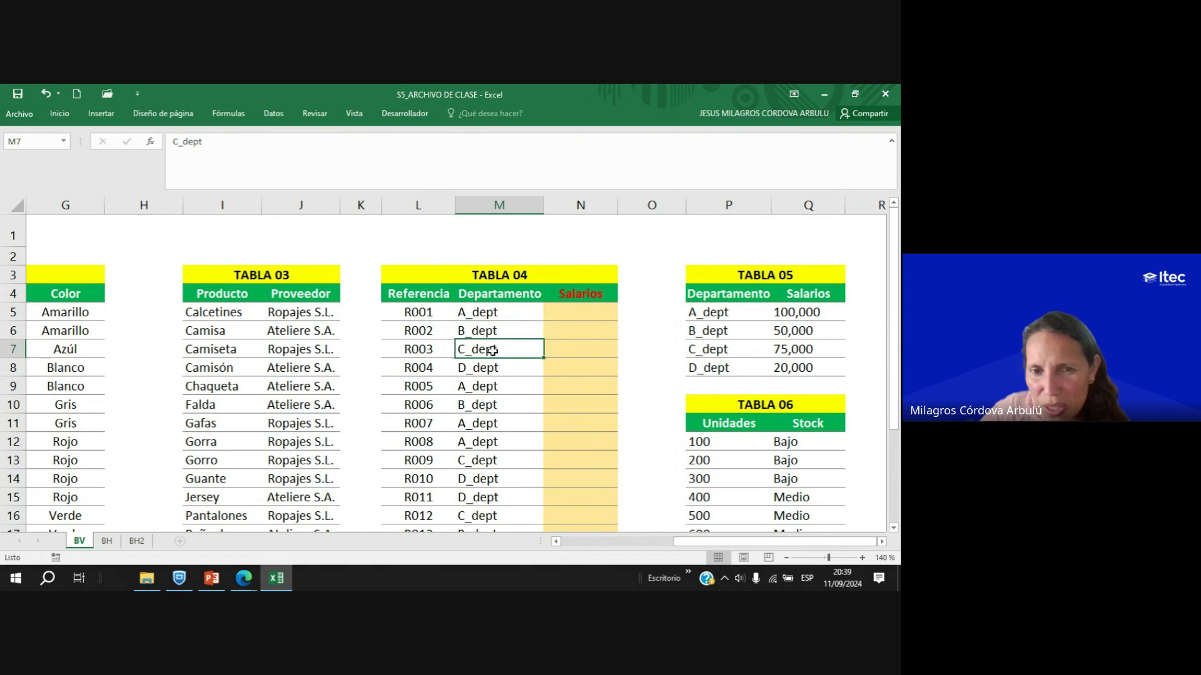
{"action": "left_click", "coordinate": [496, 367]}
{"action": "left_click", "coordinate": [802, 312]}
{"action": "left_click", "coordinate": [797, 332]}
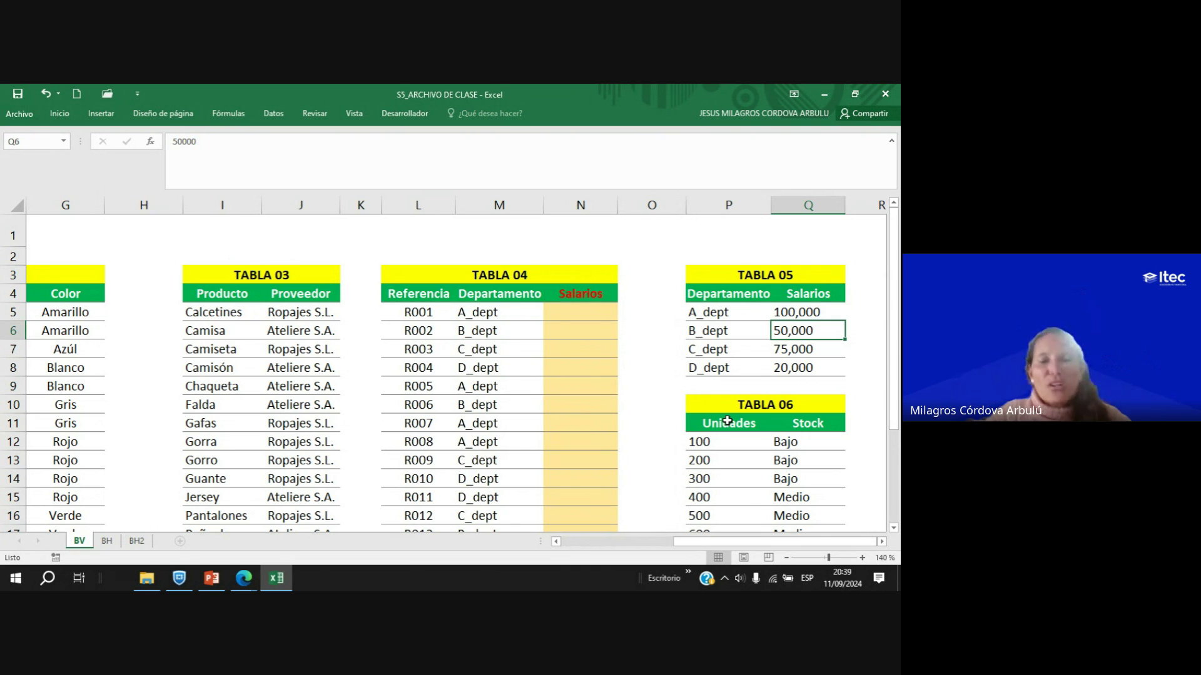
Start a BUSCARV formula in N5 with M5 as the lookup value and TABLA 05's range P4:Q8 as the matrix.
{"action": "left_click", "coordinate": [593, 314]}
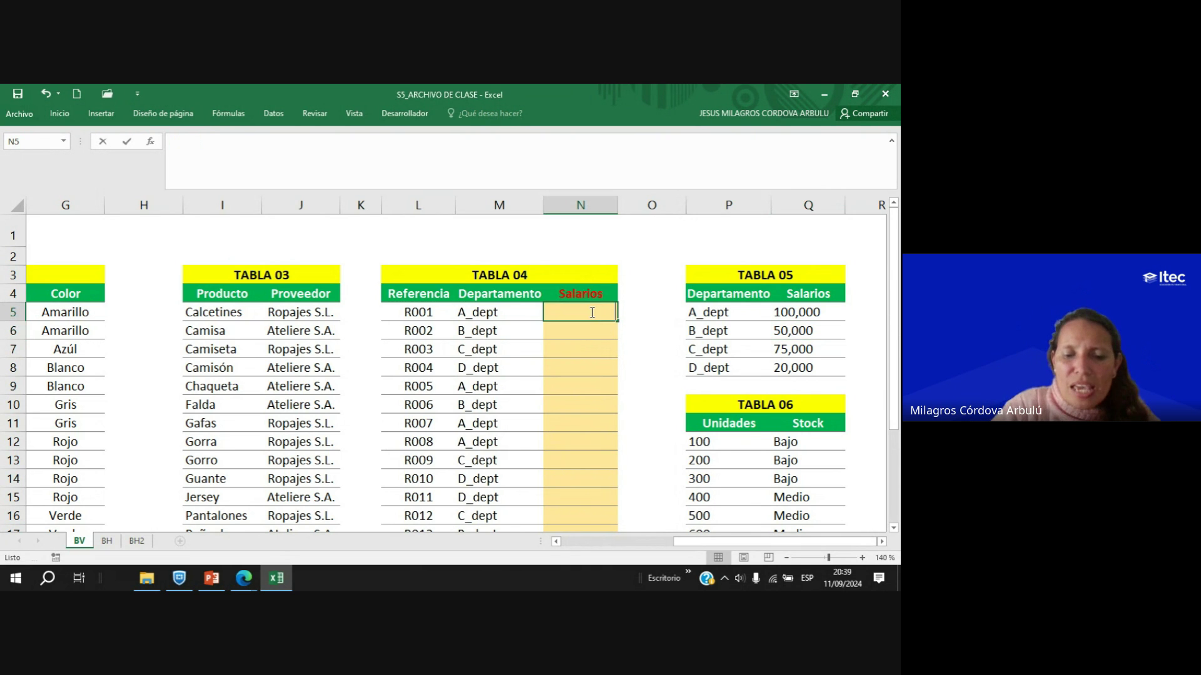
{"action": "type", "text": "=BUS"}
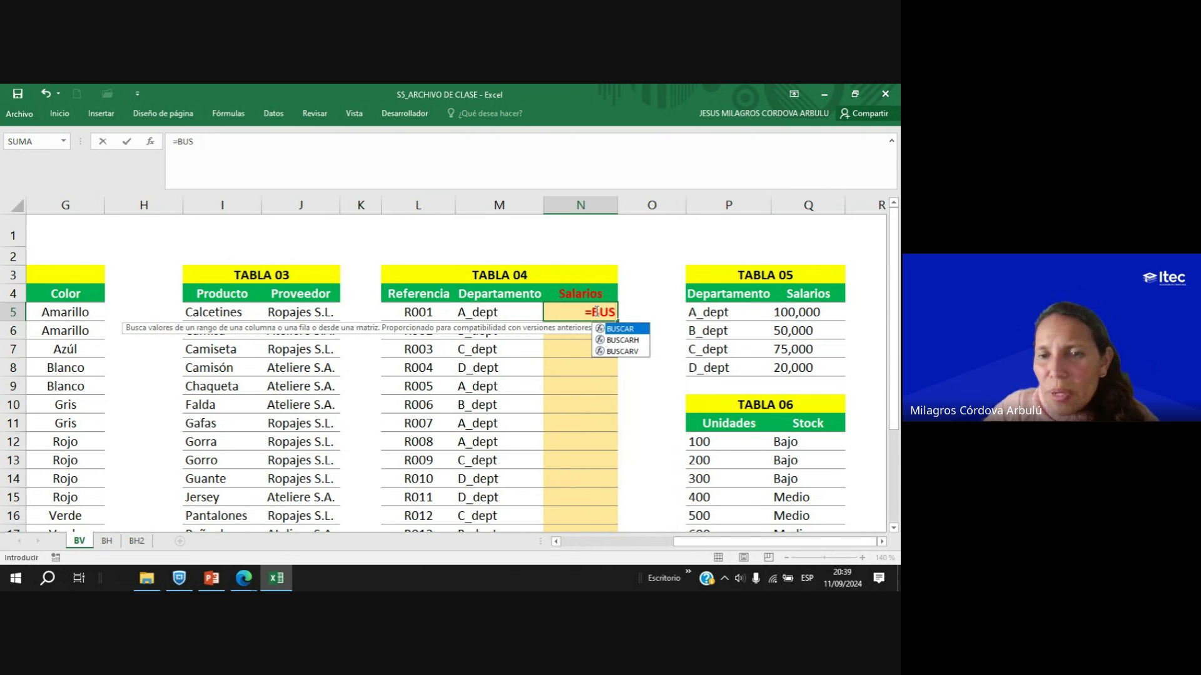
{"action": "double_click", "coordinate": [625, 351]}
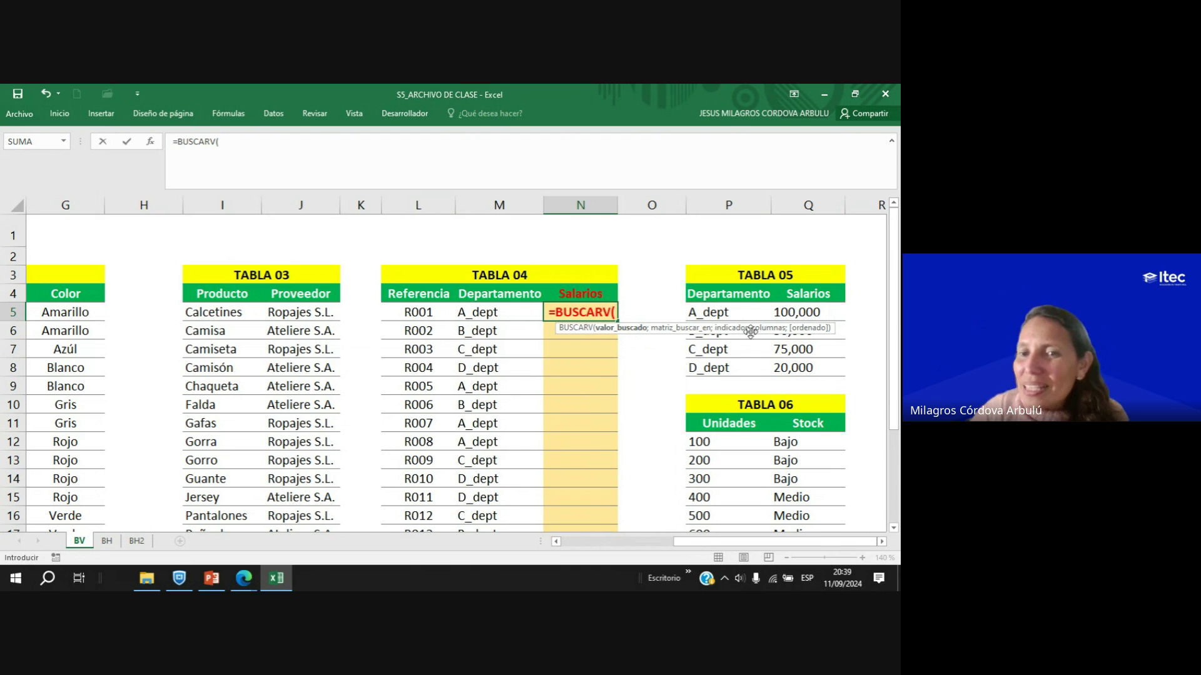
{"action": "left_click", "coordinate": [469, 314]}
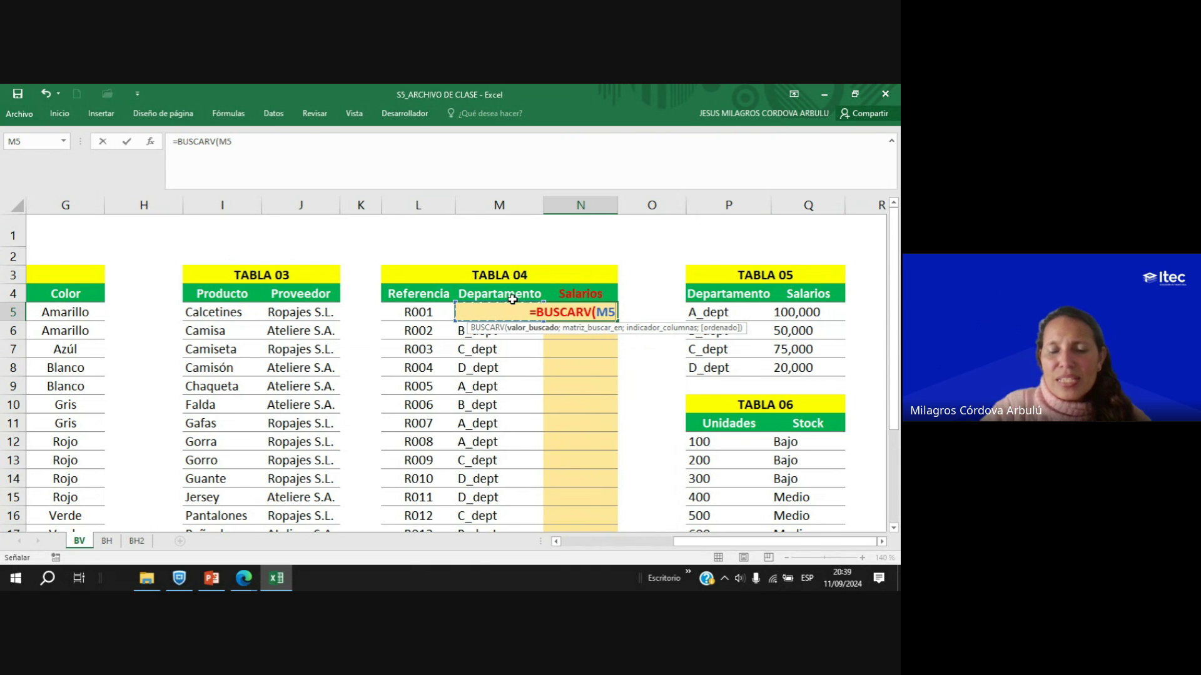
{"action": "type", "text": ";"}
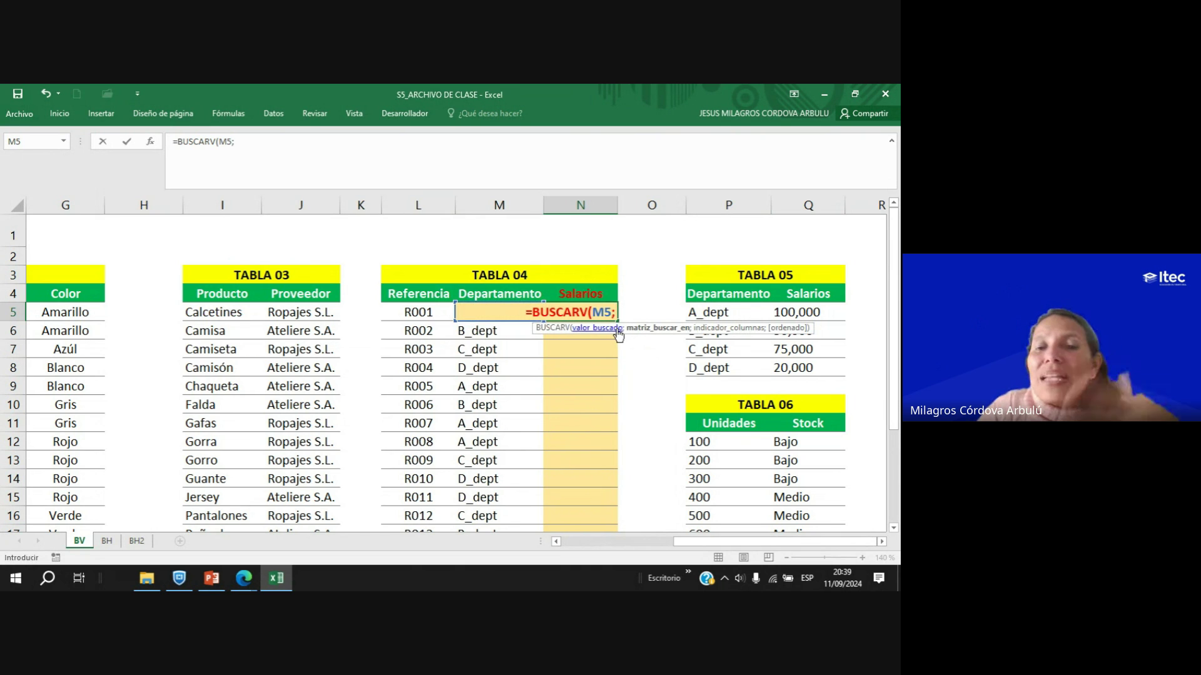
{"action": "left_click", "coordinate": [710, 294]}
{"action": "left_click_drag", "start_coordinate": [710, 295], "coordinate": [804, 369]}
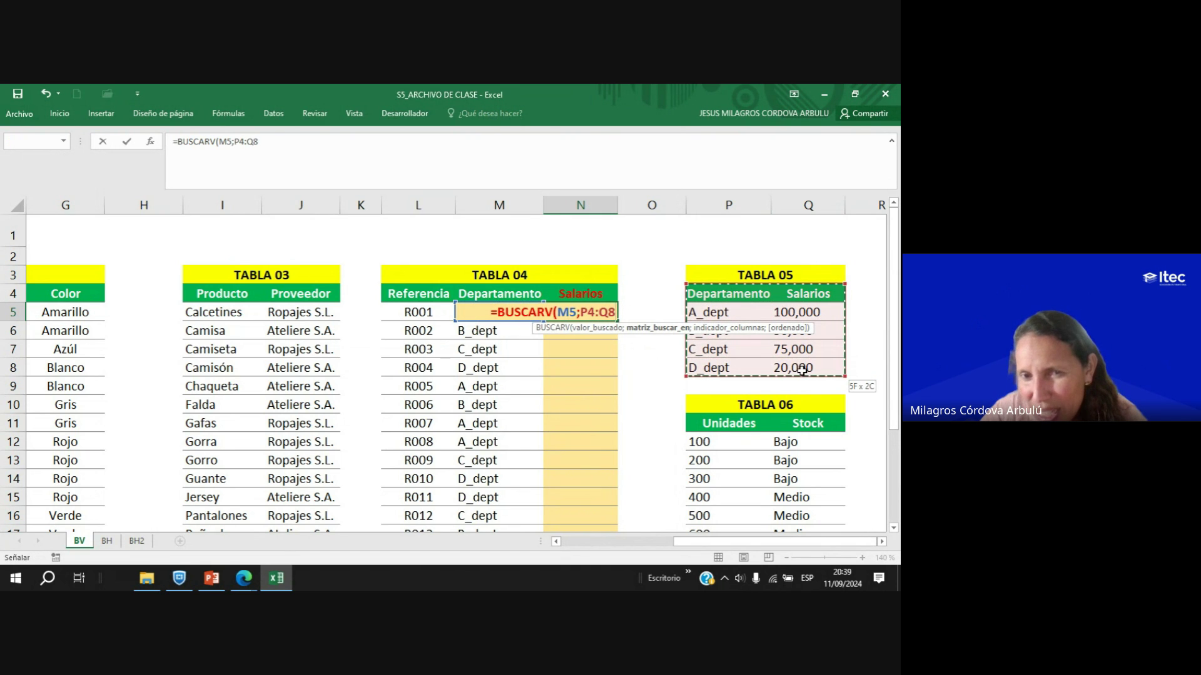
Make the matrix range in N5's formula absolute as $P$4:$Q$8.
{"action": "left_click", "coordinate": [583, 310]}
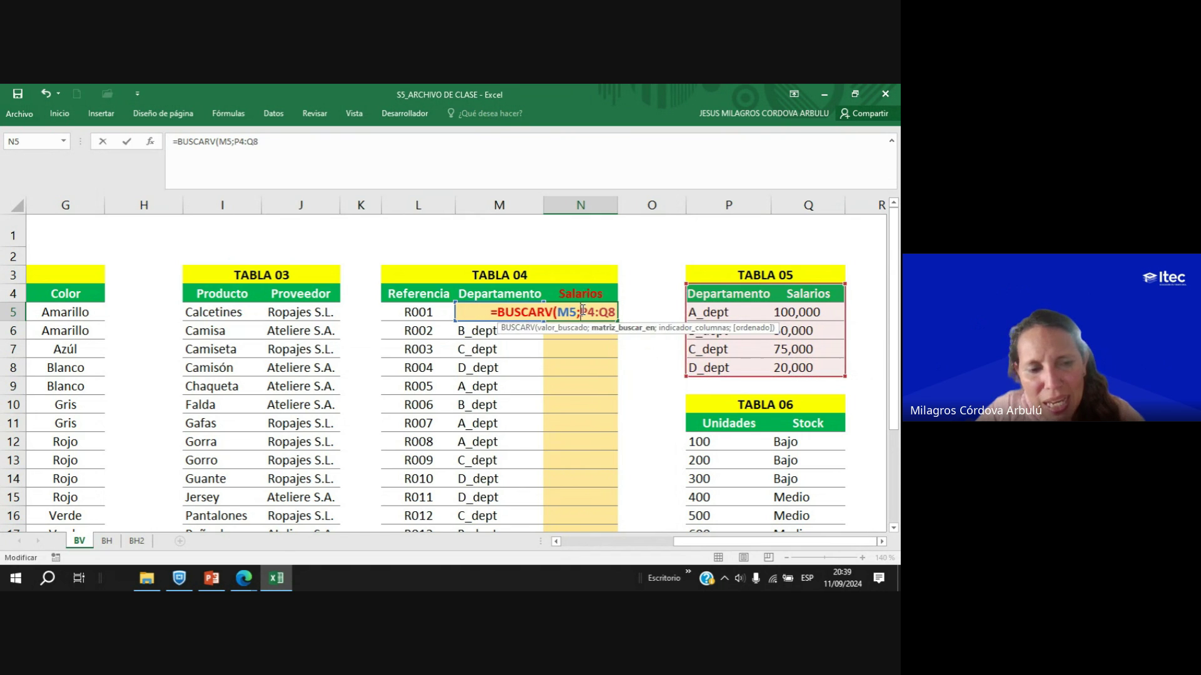
{"action": "type", "text": "$"}
{"action": "left_click", "coordinate": [588, 311]}
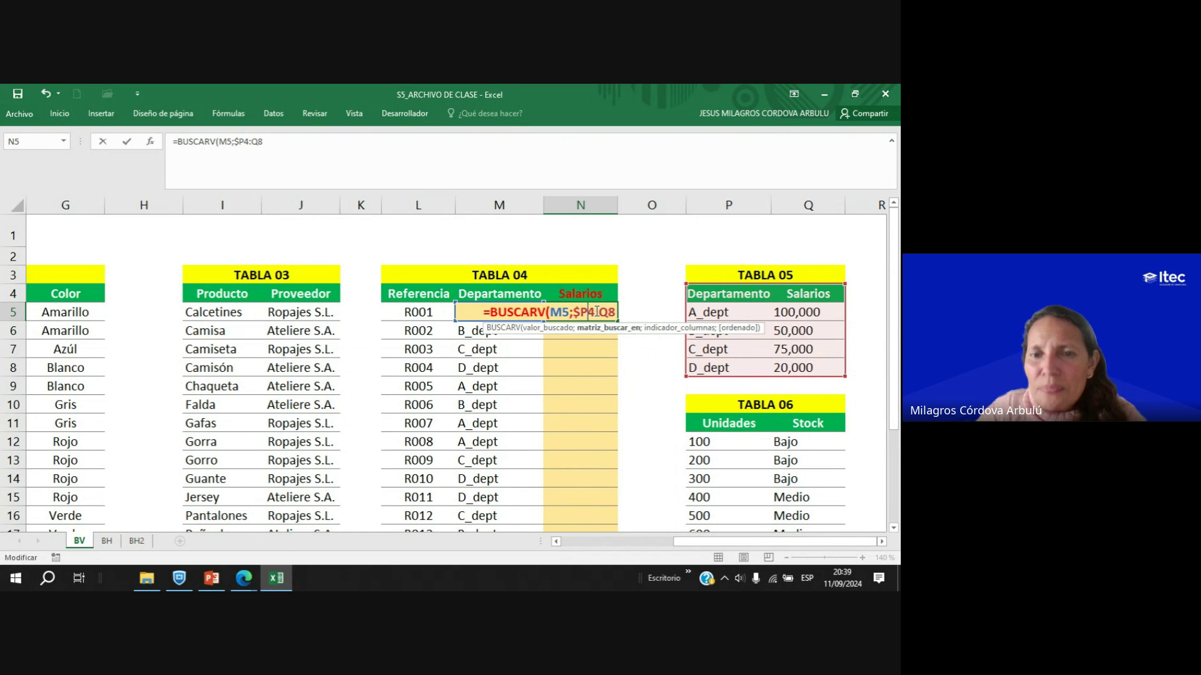
{"action": "type", "text": "$"}
{"action": "left_click", "coordinate": [608, 311]}
{"action": "type", "text": "$"}
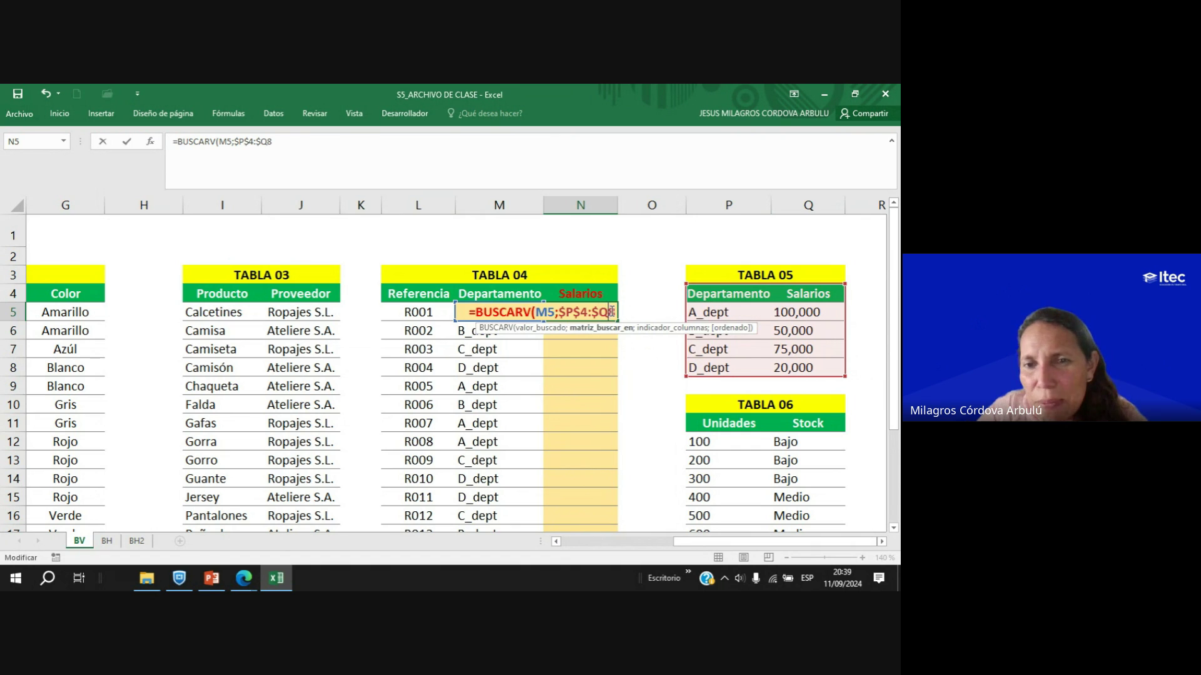
{"action": "left_click", "coordinate": [611, 311]}
{"action": "type", "text": "$8"}
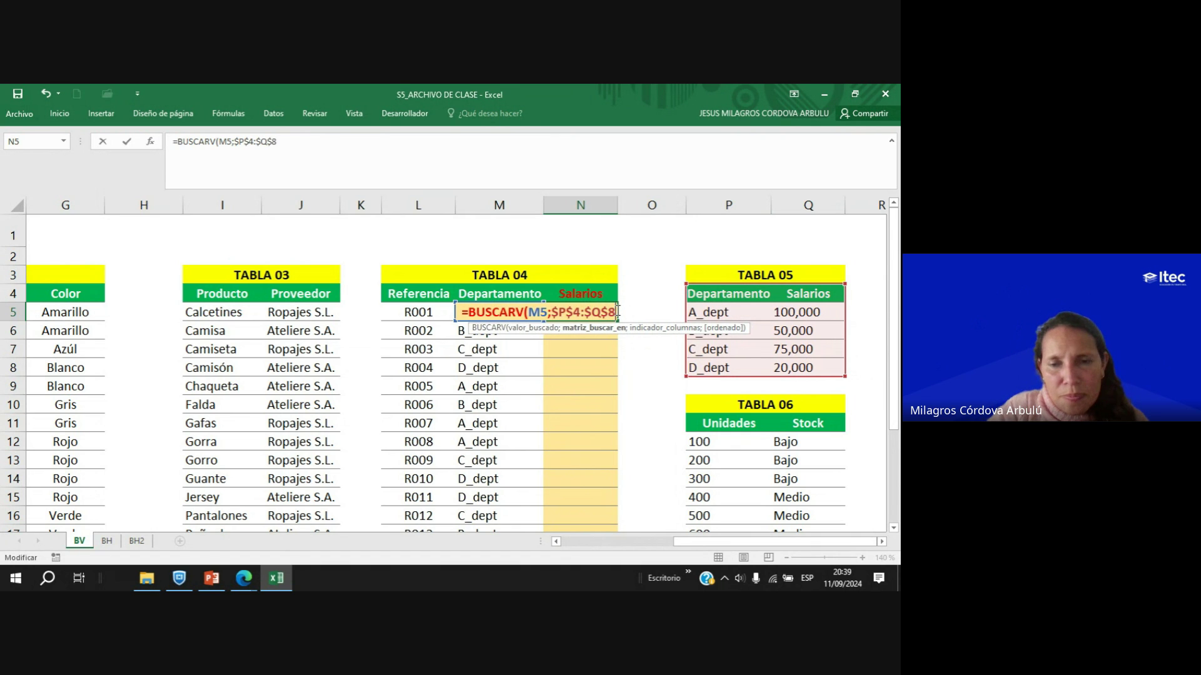
Complete N5's BUSCARV formula with column indicator 2 and exact match FALSO, dismissing the WhatsApp notification along the way.
{"action": "type", "text": ";"}
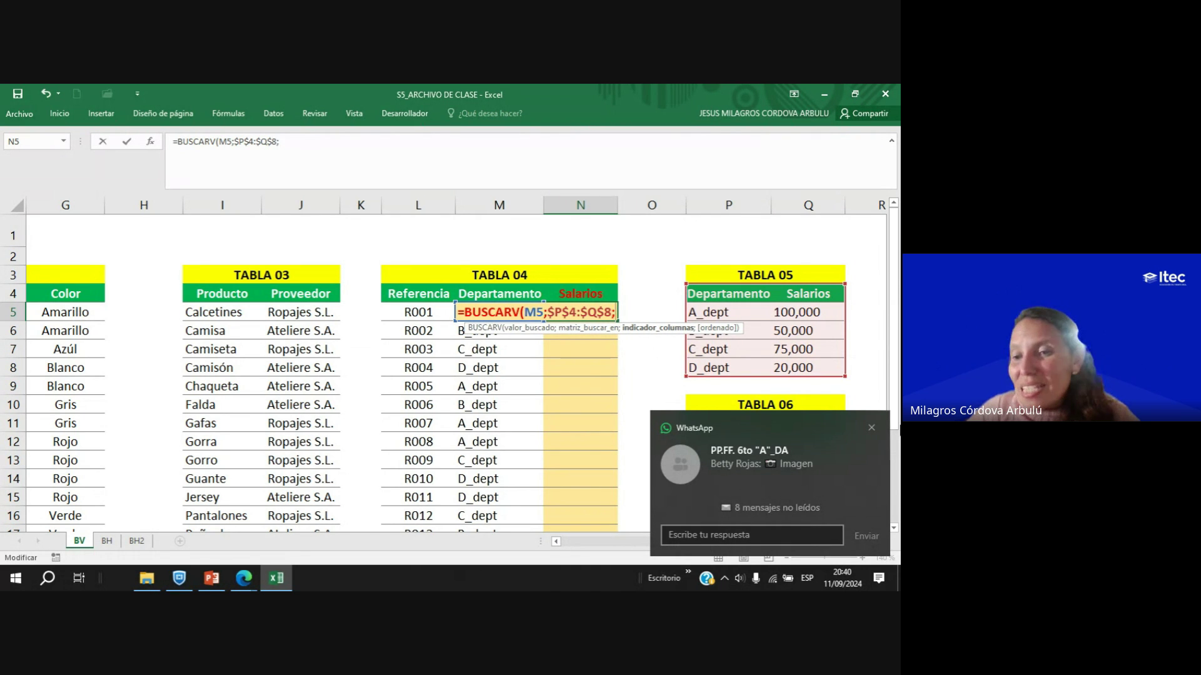
{"action": "left_click", "coordinate": [871, 428]}
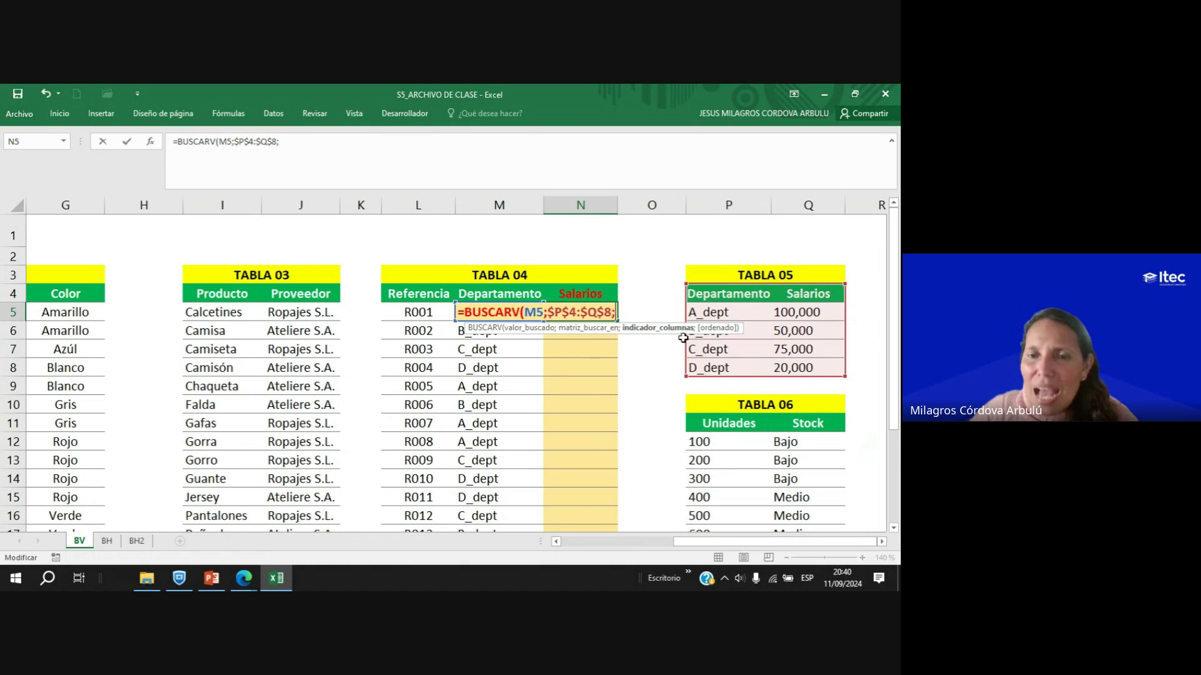
{"action": "type", "text": "2"}
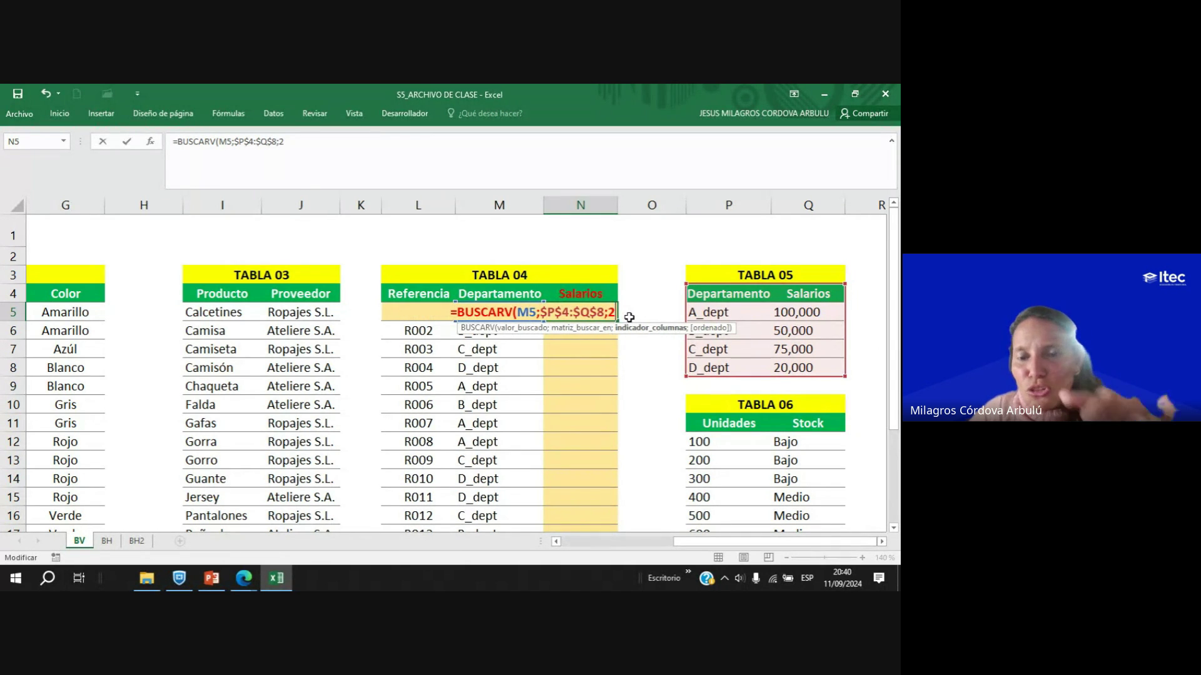
{"action": "type", "text": ";"}
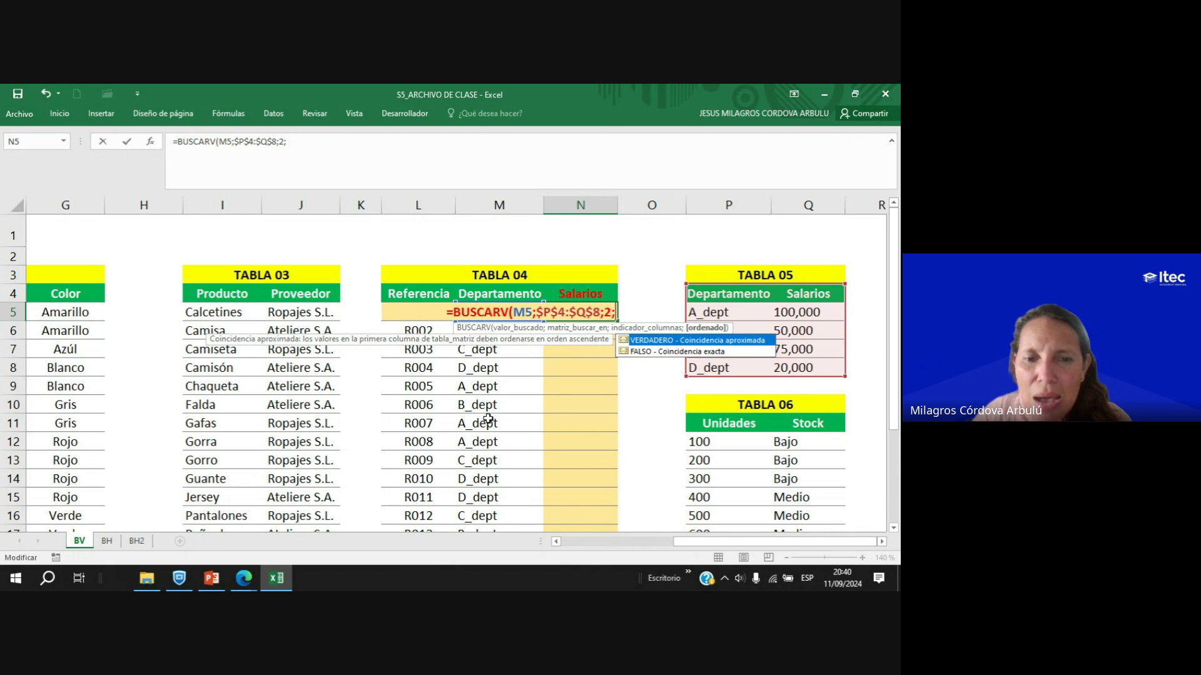
{"action": "double_click", "coordinate": [705, 352]}
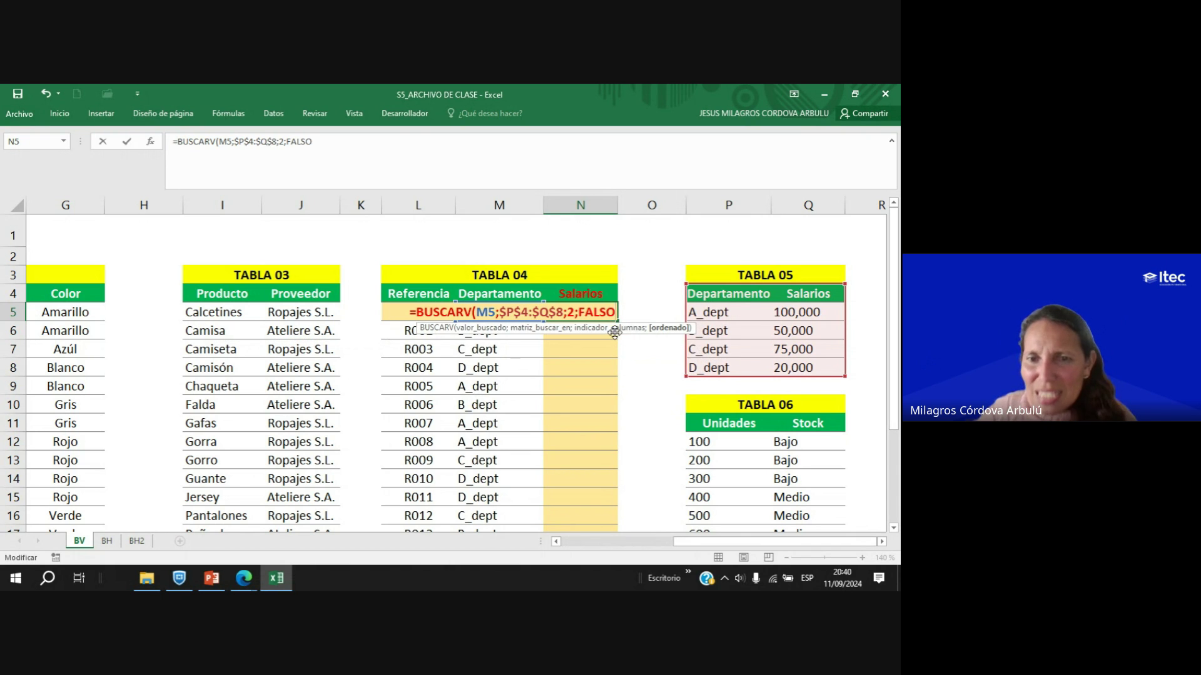
{"action": "type", "text": ")"}
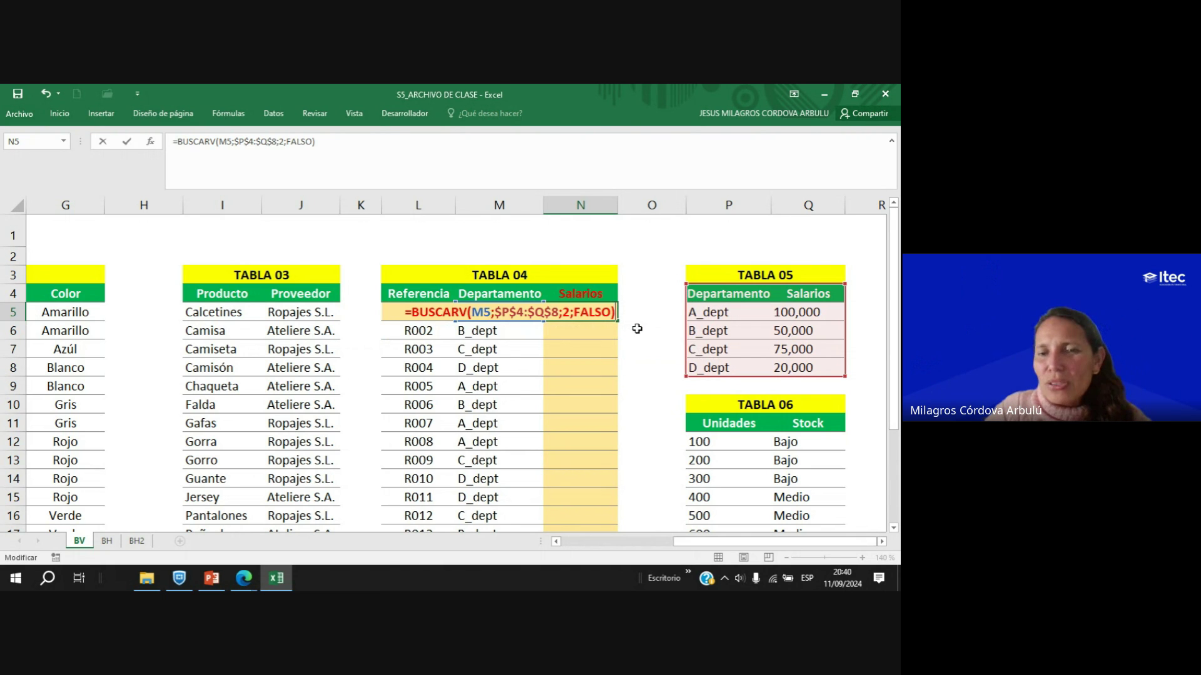
{"action": "key", "text": "Return"}
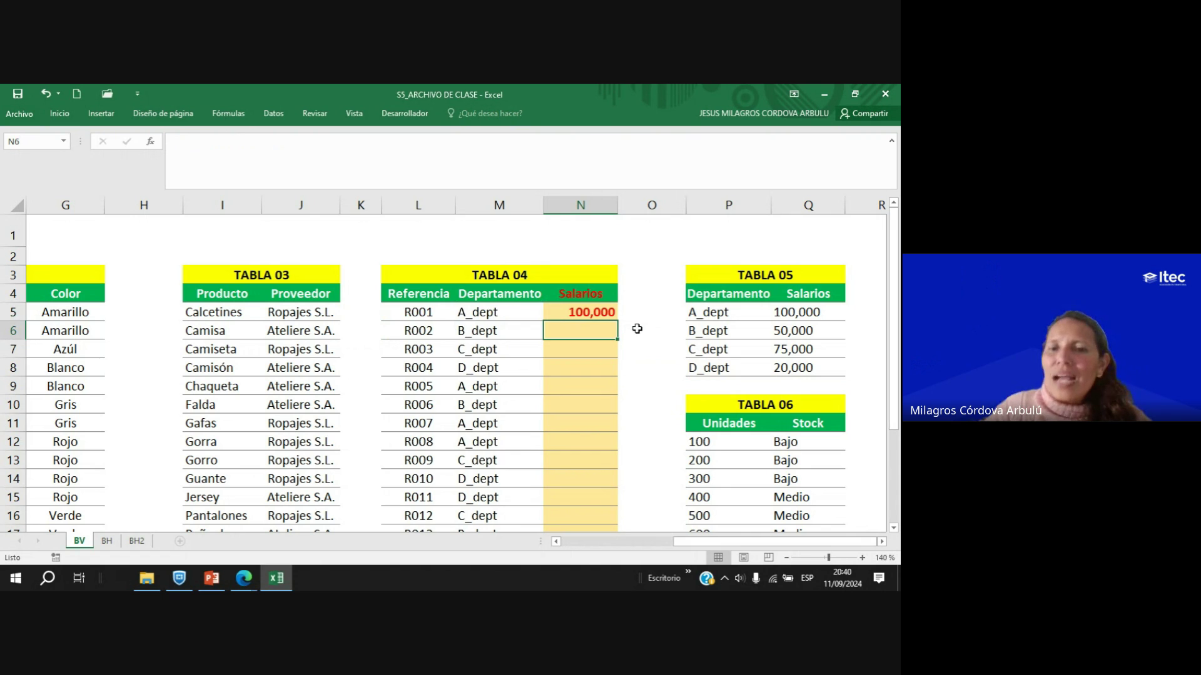
Copy the BUSCARV formula from N5 down TABLA 04's Salarios column.
{"action": "left_click", "coordinate": [612, 312]}
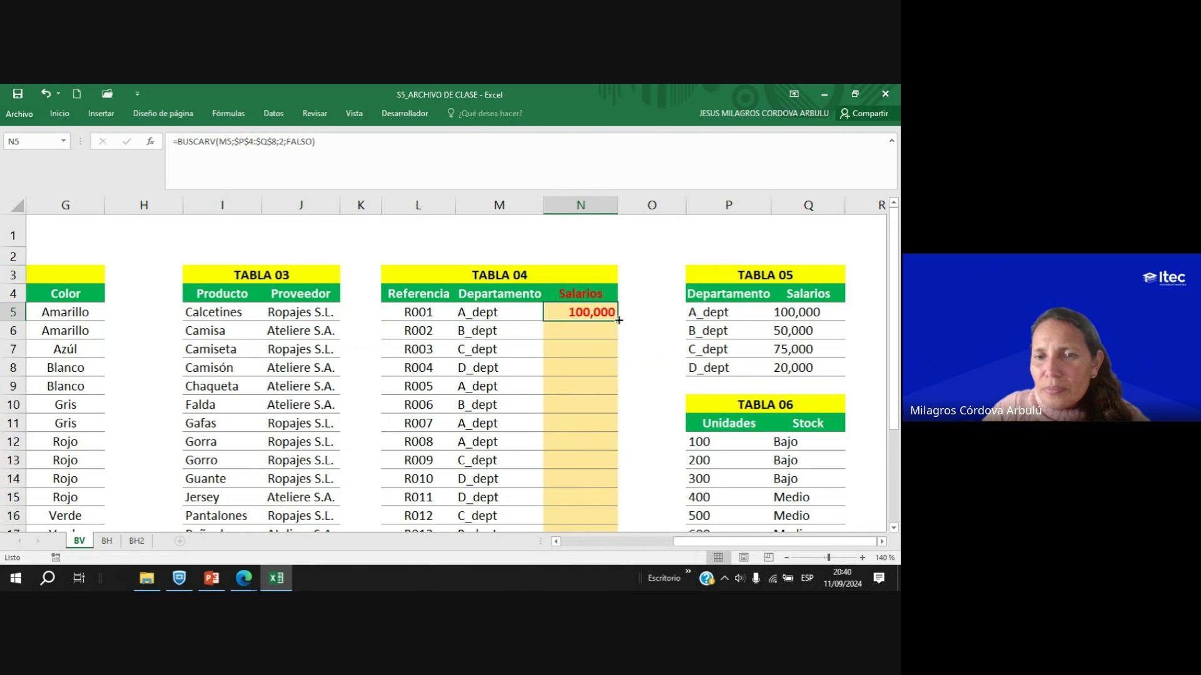
{"action": "double_click", "coordinate": [618, 320]}
{"action": "left_click", "coordinate": [650, 406]}
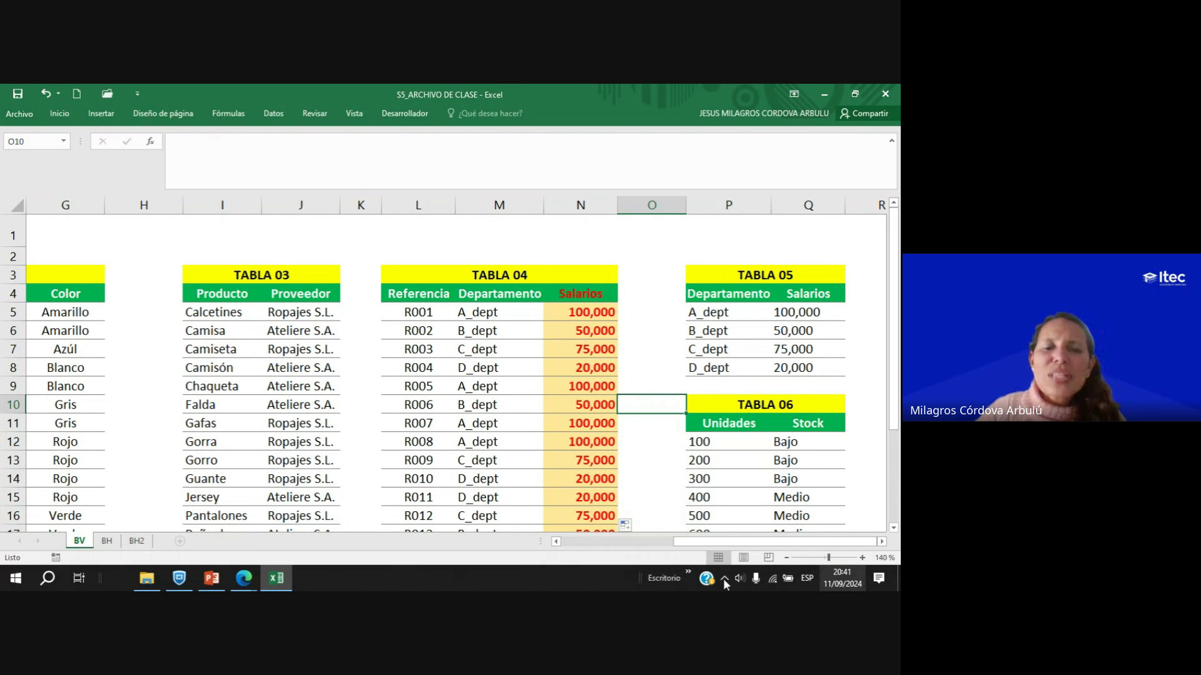
Display the BUSCARV formula in N5 to review its arguments, and leave cell editing.
{"action": "double_click", "coordinate": [586, 310]}
{"action": "left_click", "coordinate": [617, 311]}
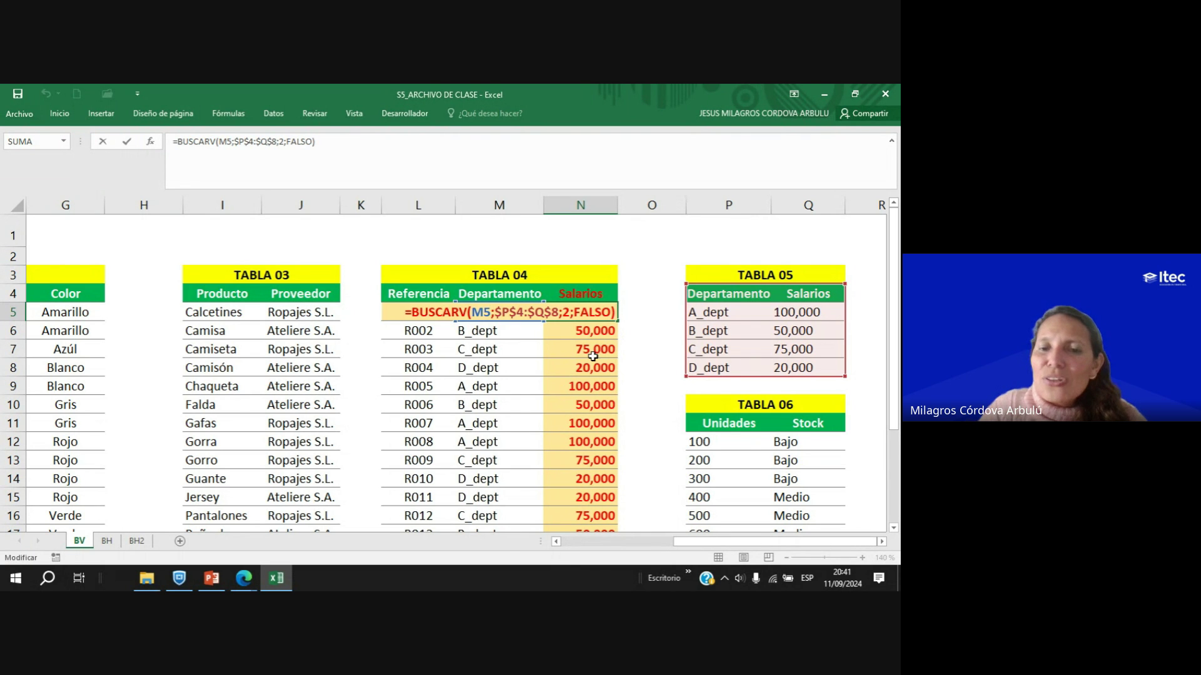
{"action": "key", "text": "Escape"}
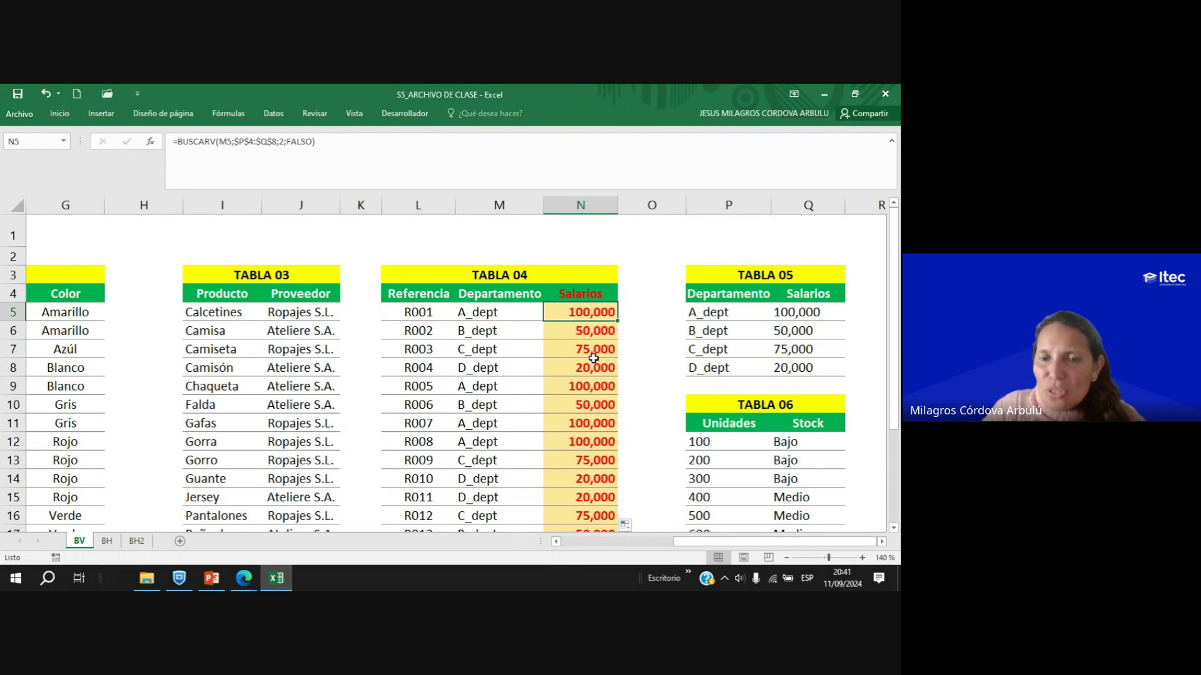
Switch to Google Meet, check the participants' chat replies, and look through the list of people in the call.
{"action": "left_click", "coordinate": [244, 584]}
{"action": "left_click", "coordinate": [188, 527]}
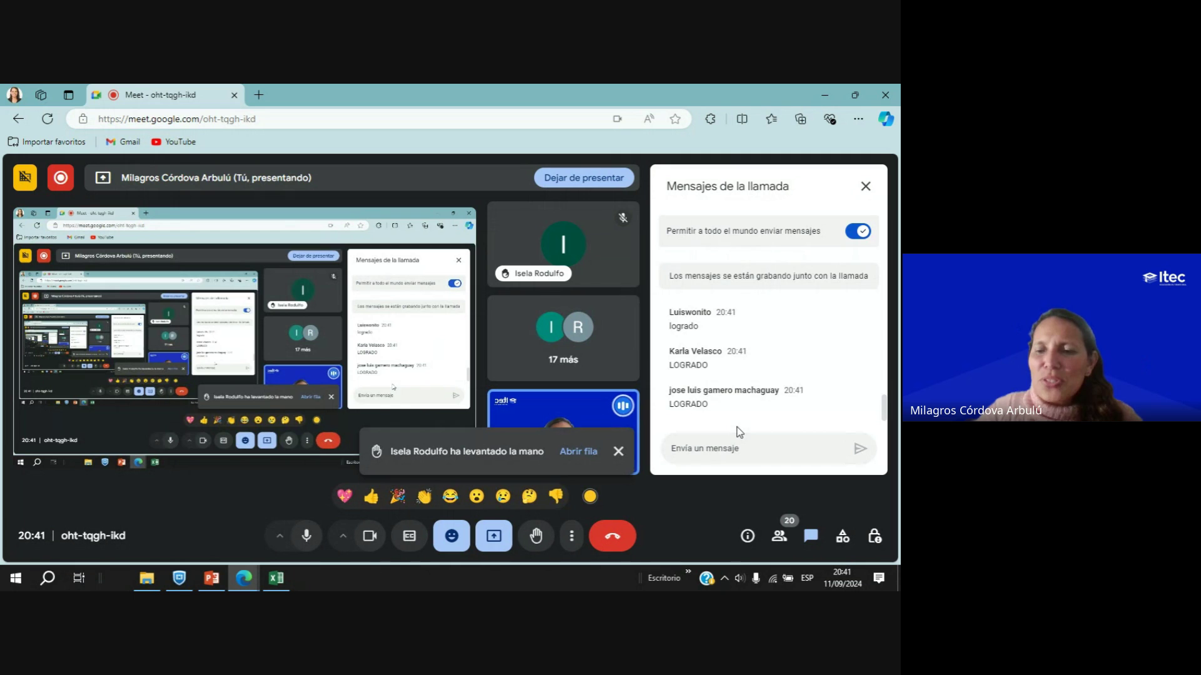
{"action": "left_click", "coordinate": [778, 535]}
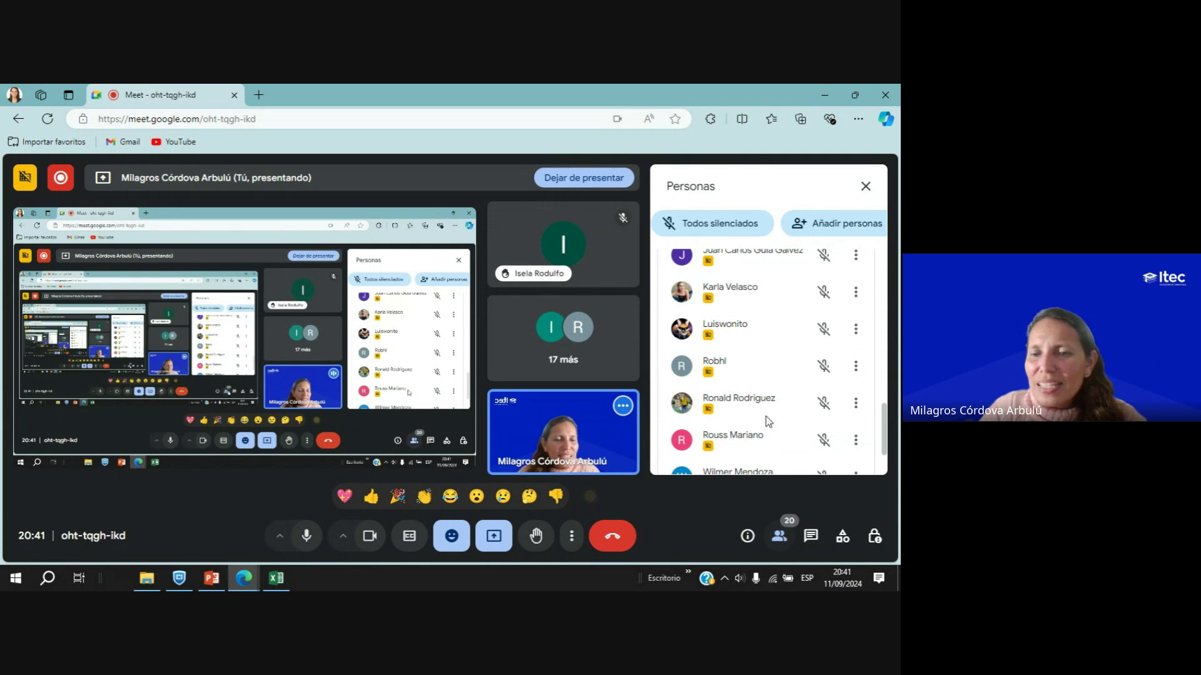
{"action": "scroll", "coordinate": [766, 416], "scroll_direction": "down", "scroll_amount": 2}
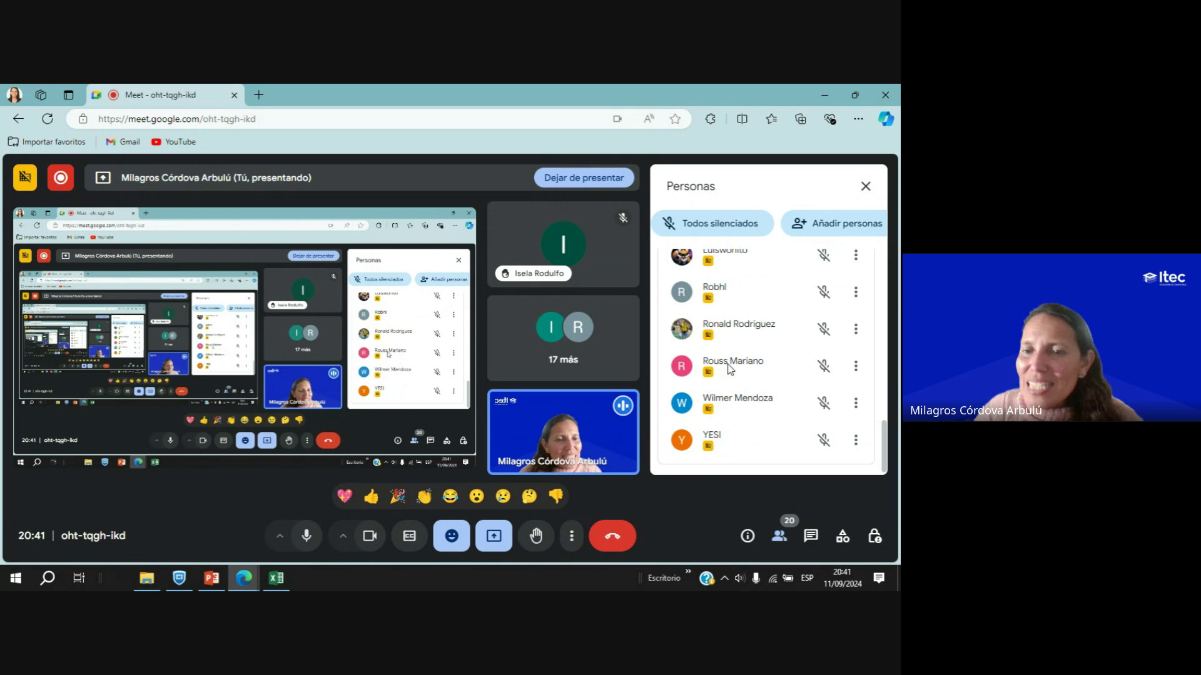
{"action": "scroll", "coordinate": [731, 359], "scroll_direction": "up", "scroll_amount": 5}
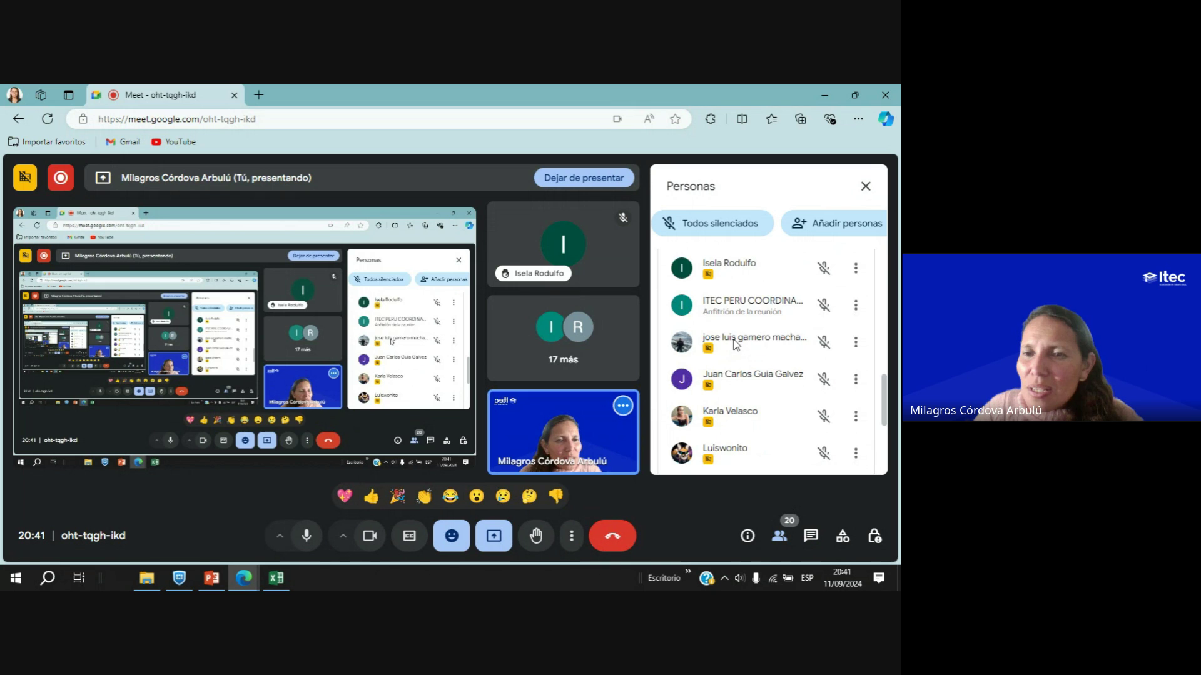
Look through the participant list and read the student's question about using FALSO in the call messages.
{"action": "scroll", "coordinate": [735, 344], "scroll_direction": "up", "scroll_amount": 4}
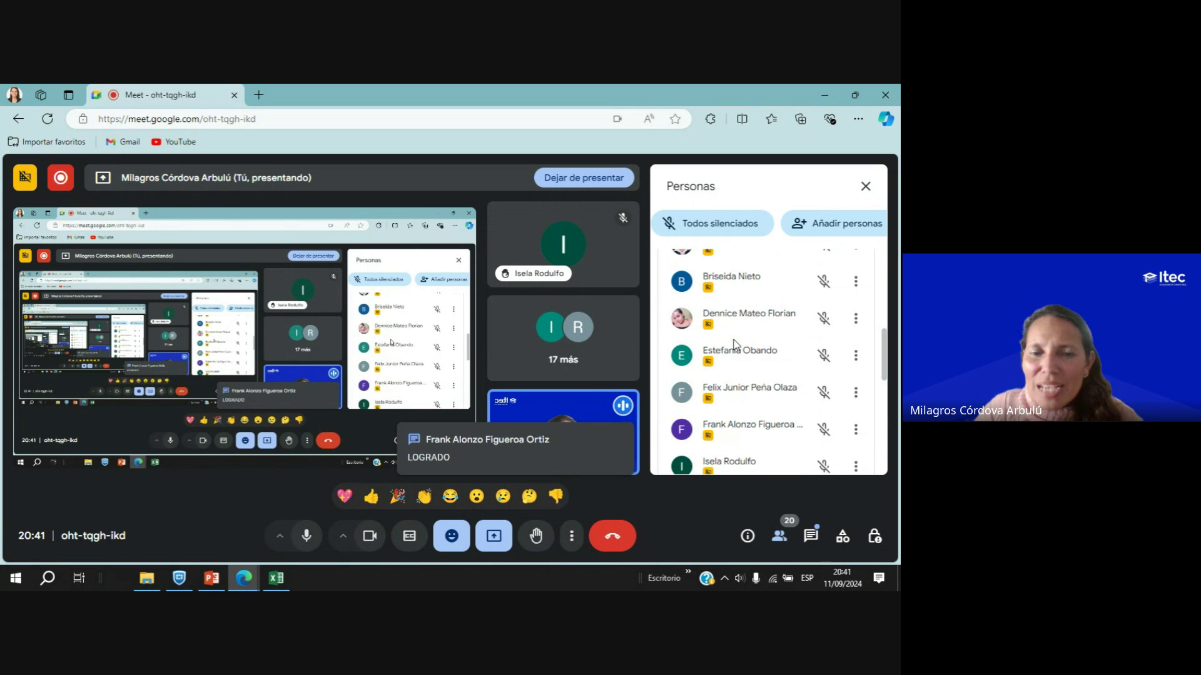
{"action": "scroll", "coordinate": [736, 345], "scroll_direction": "up", "scroll_amount": 2}
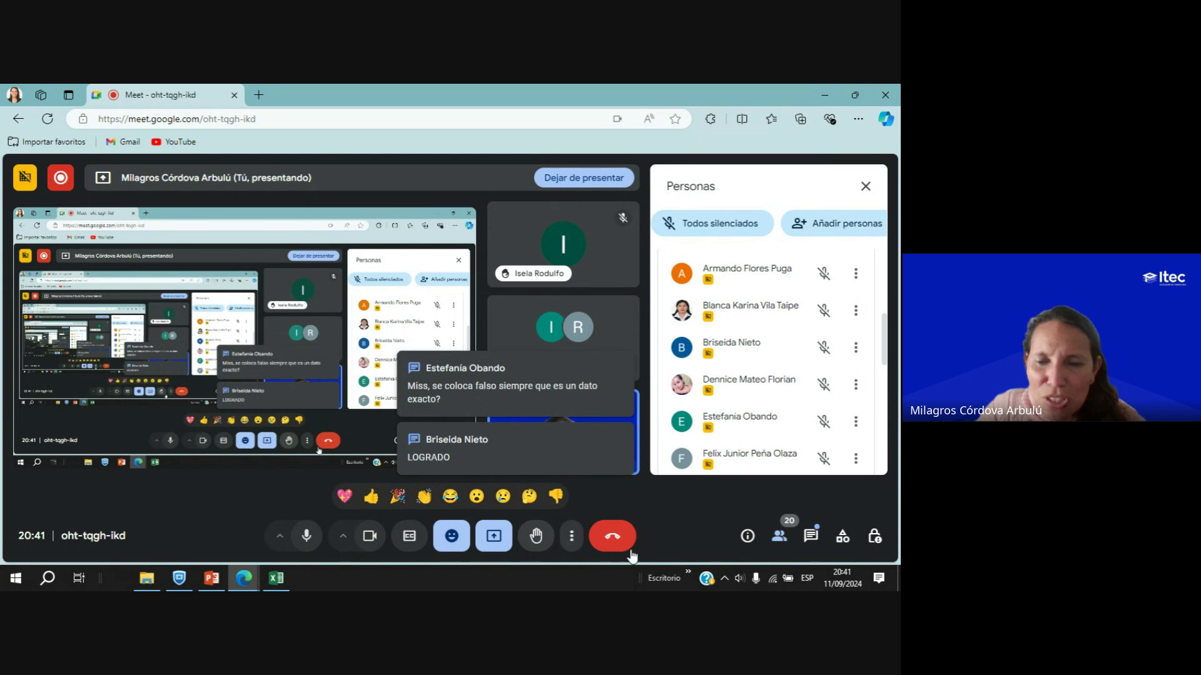
{"action": "left_click", "coordinate": [810, 536]}
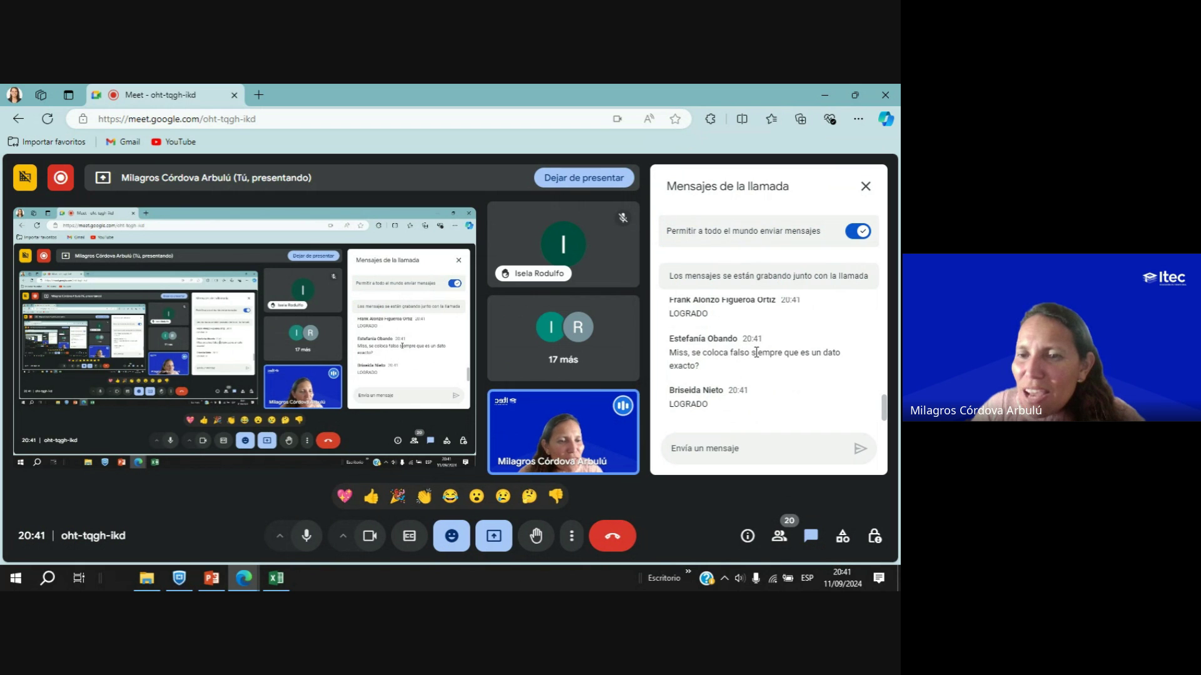
{"action": "left_click_drag", "start_coordinate": [794, 352], "coordinate": [834, 369]}
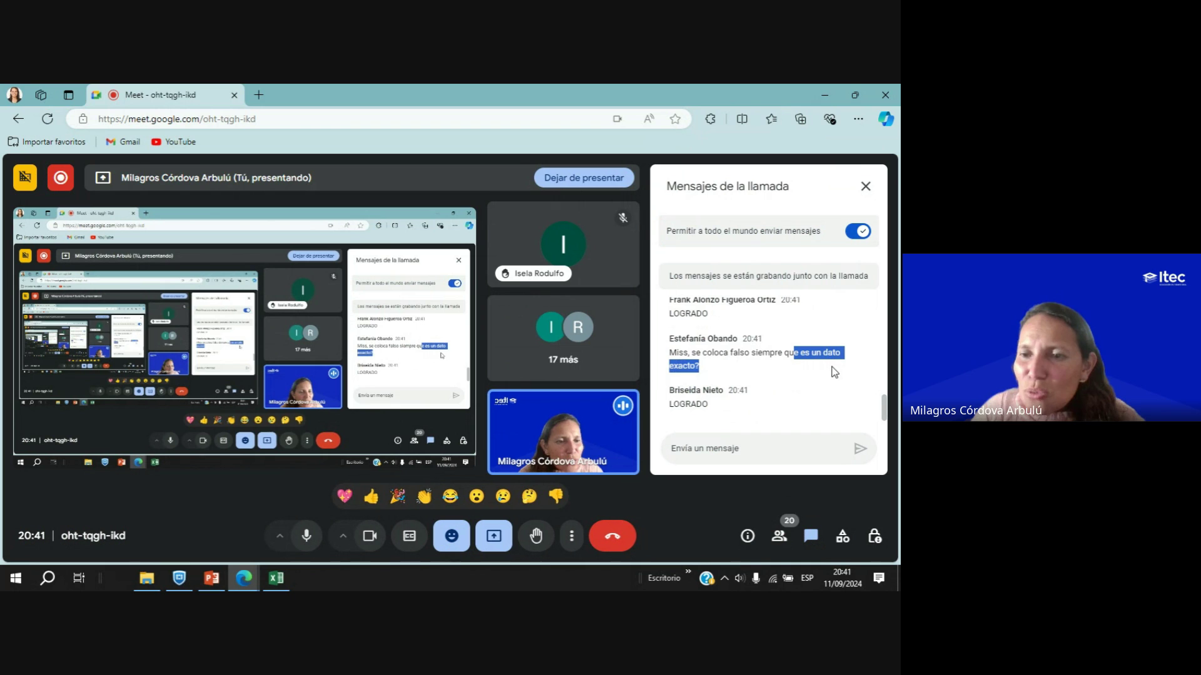
{"action": "left_click", "coordinate": [707, 372]}
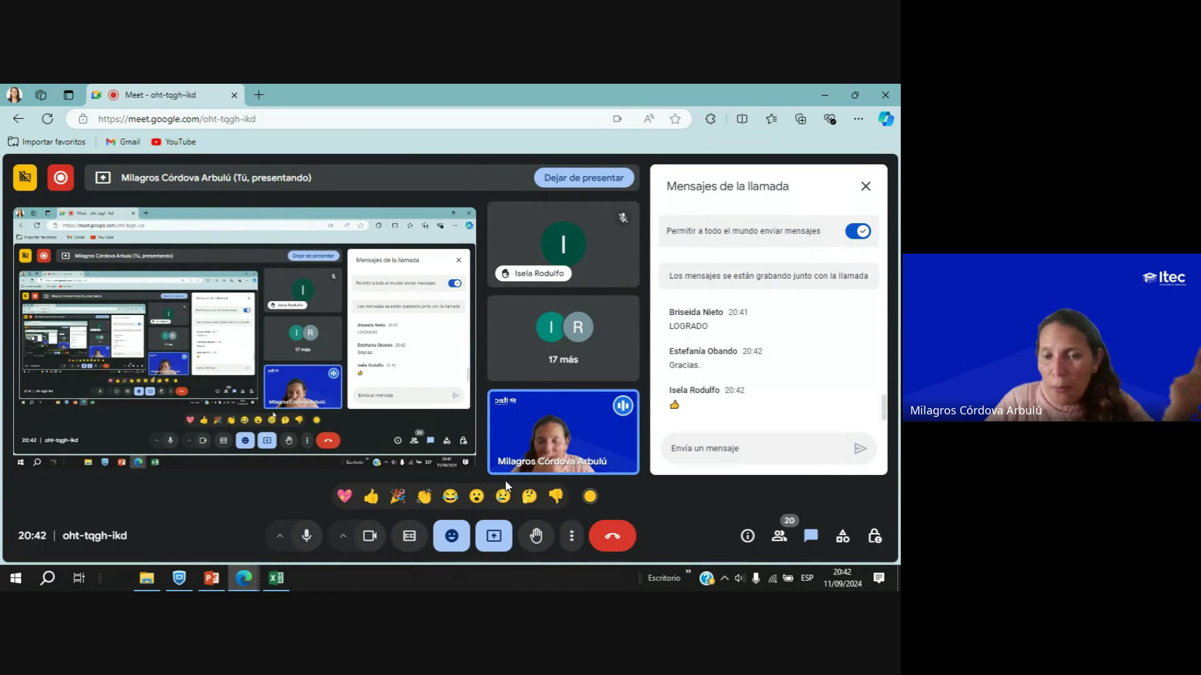
Switch to the S5_ARCHIVO DE CLASE workbook in Excel and examine Tabla 01, Tabla 02 and the summary table on sheet BV.
{"action": "left_click", "coordinate": [277, 577]}
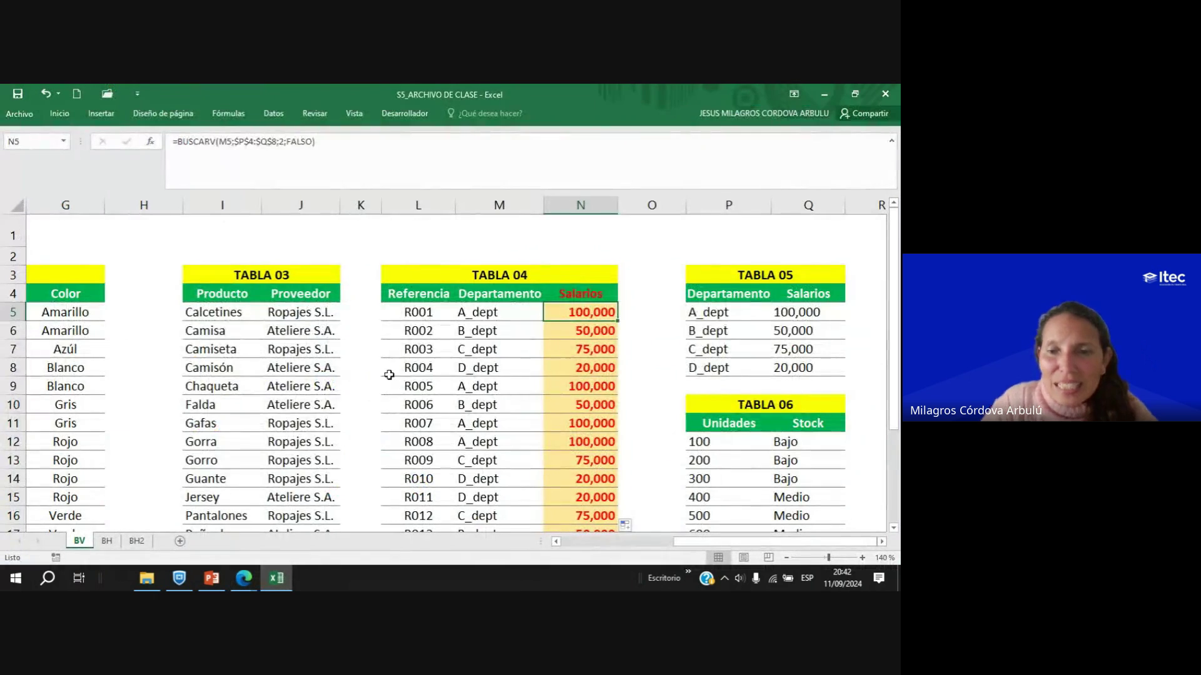
{"action": "scroll", "coordinate": [445, 397], "scroll_direction": "down", "scroll_amount": 4}
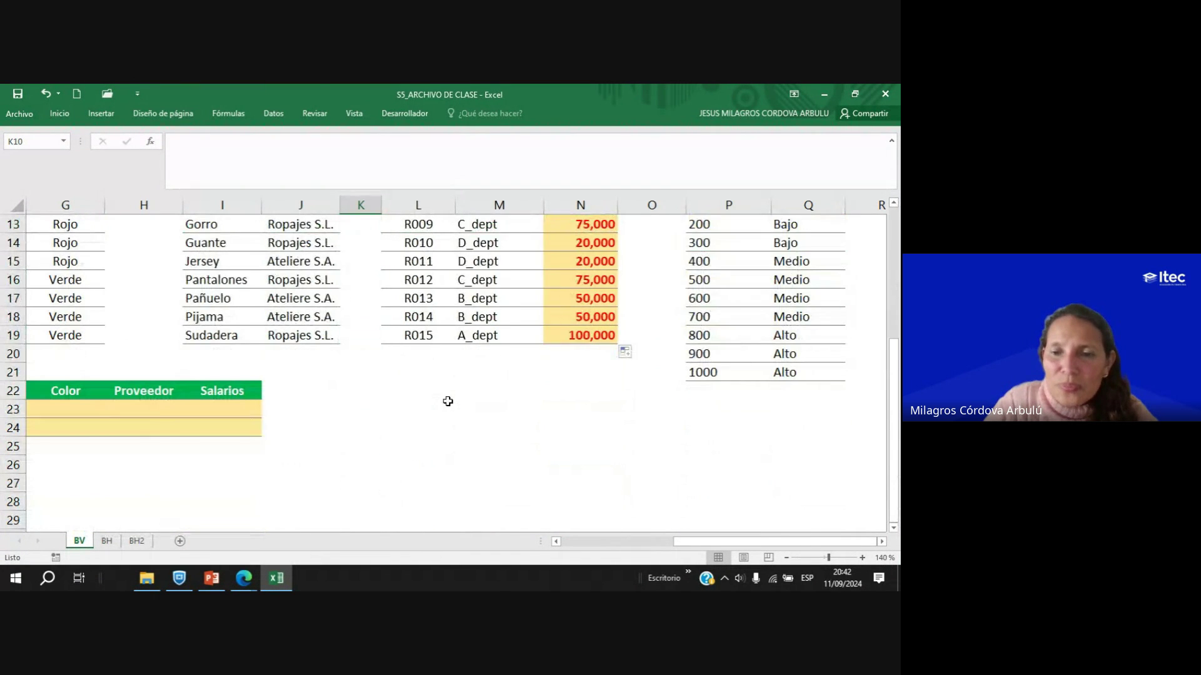
{"action": "left_click_drag", "start_coordinate": [737, 541], "coordinate": [506, 542]}
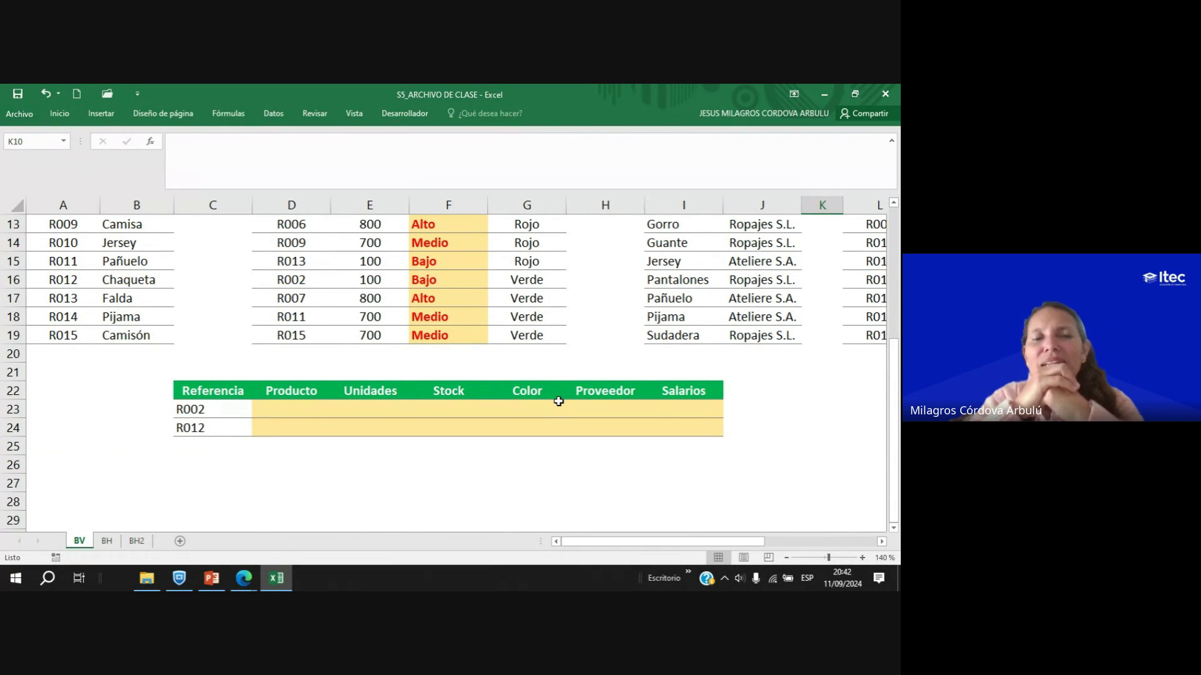
{"action": "scroll", "coordinate": [193, 267], "scroll_direction": "up", "scroll_amount": 4}
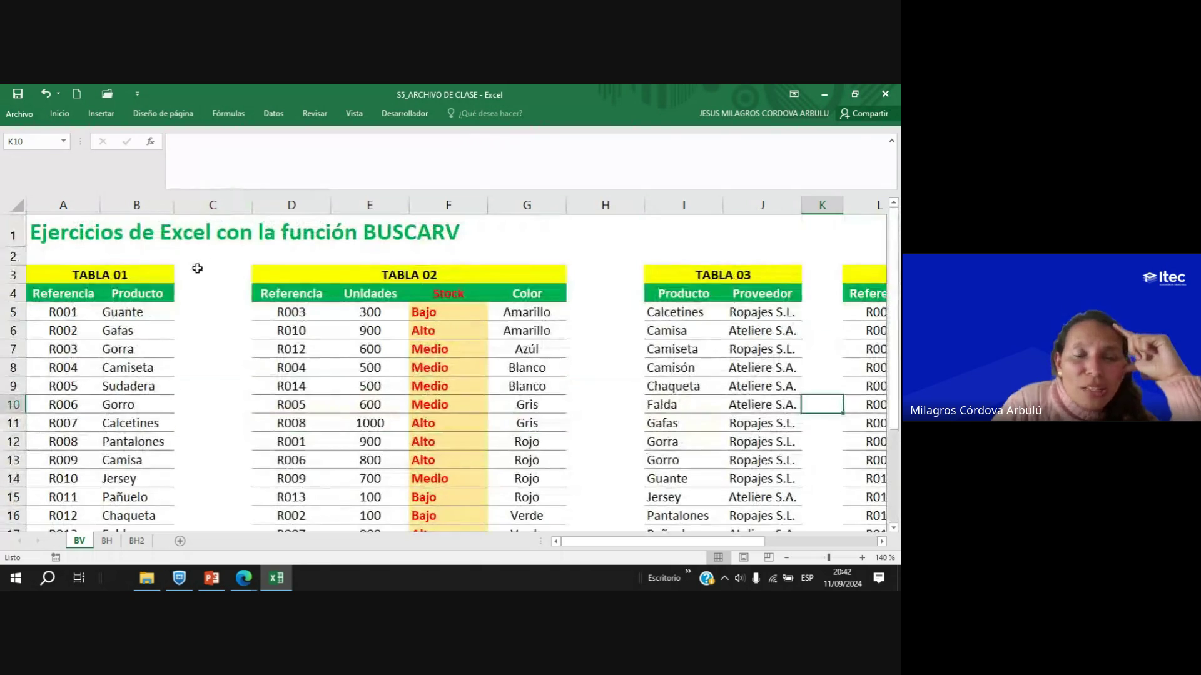
{"action": "scroll", "coordinate": [161, 260], "scroll_direction": "down", "scroll_amount": 4}
{"action": "scroll", "coordinate": [152, 338], "scroll_direction": "up", "scroll_amount": 3}
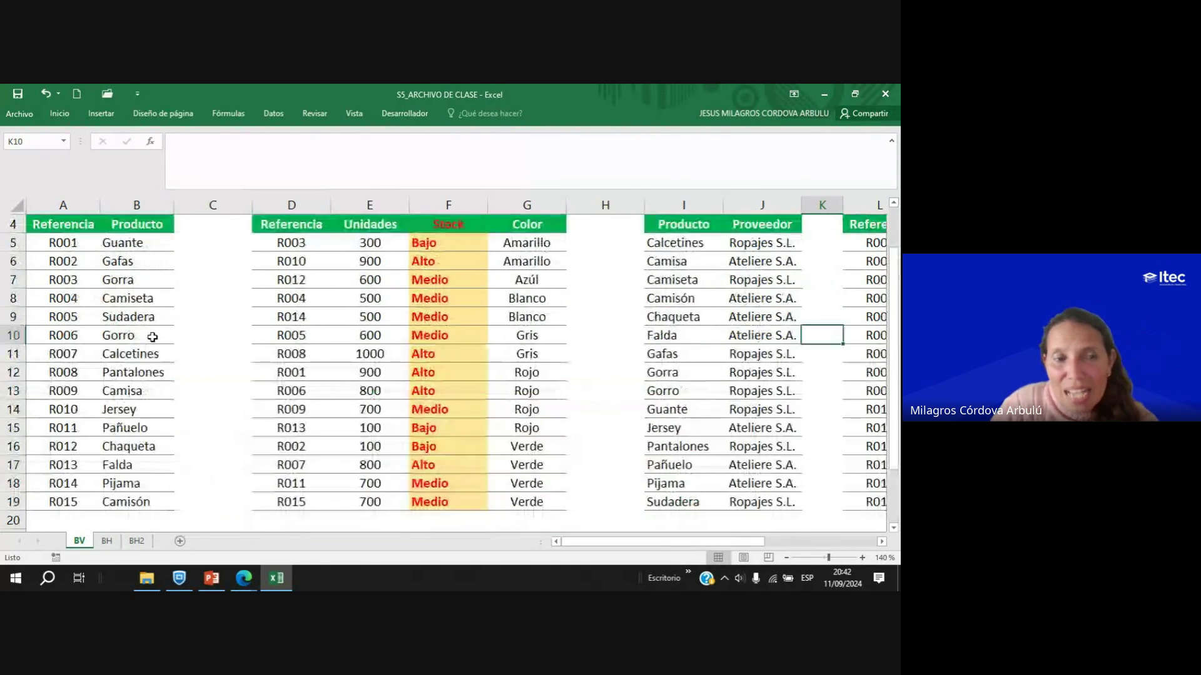
{"action": "scroll", "coordinate": [375, 294], "scroll_direction": "up", "scroll_amount": 1}
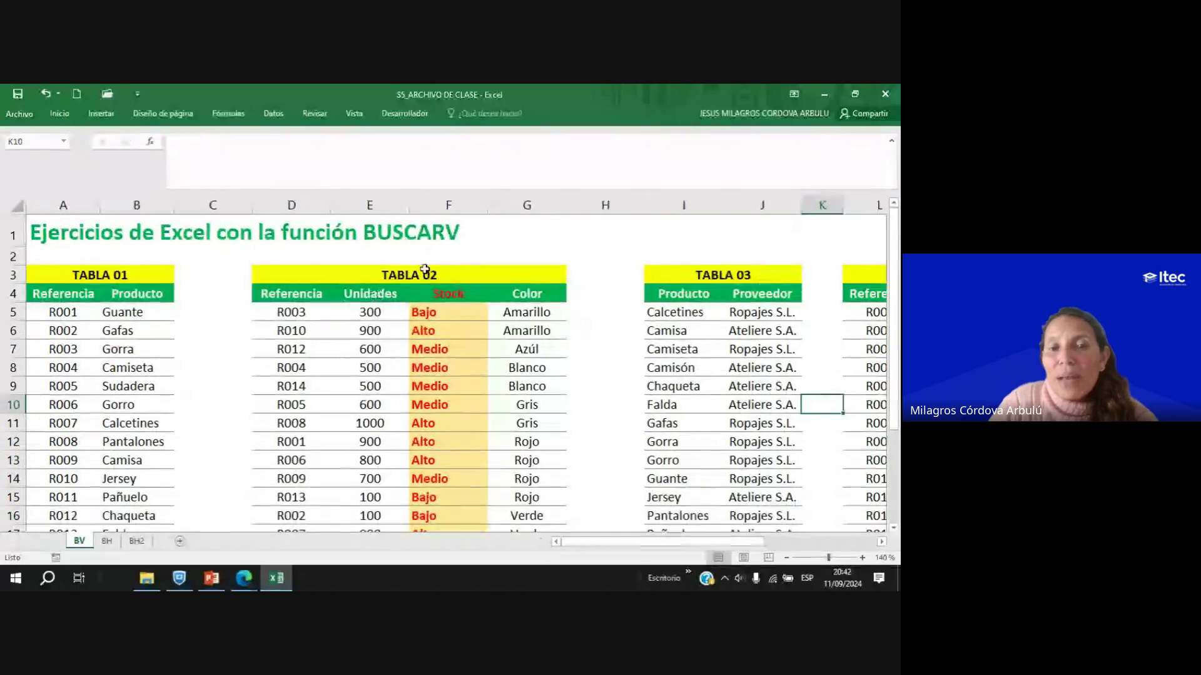
{"action": "scroll", "coordinate": [484, 404], "scroll_direction": "down", "scroll_amount": 4}
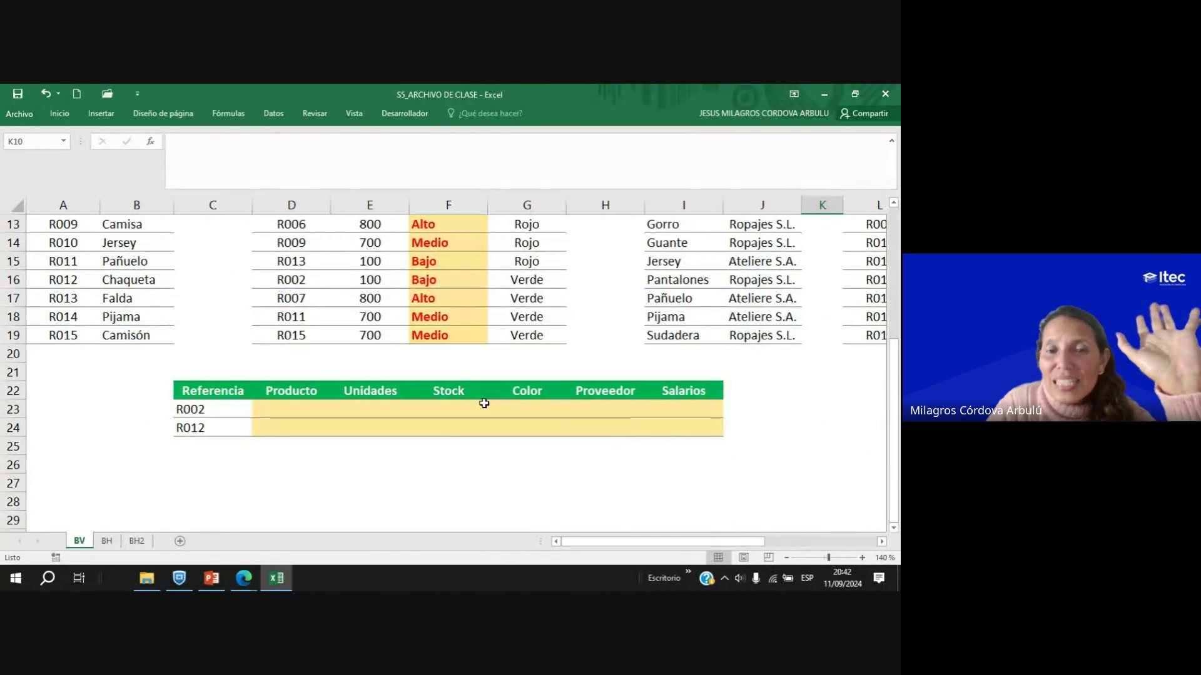
{"action": "scroll", "coordinate": [484, 403], "scroll_direction": "up", "scroll_amount": 4}
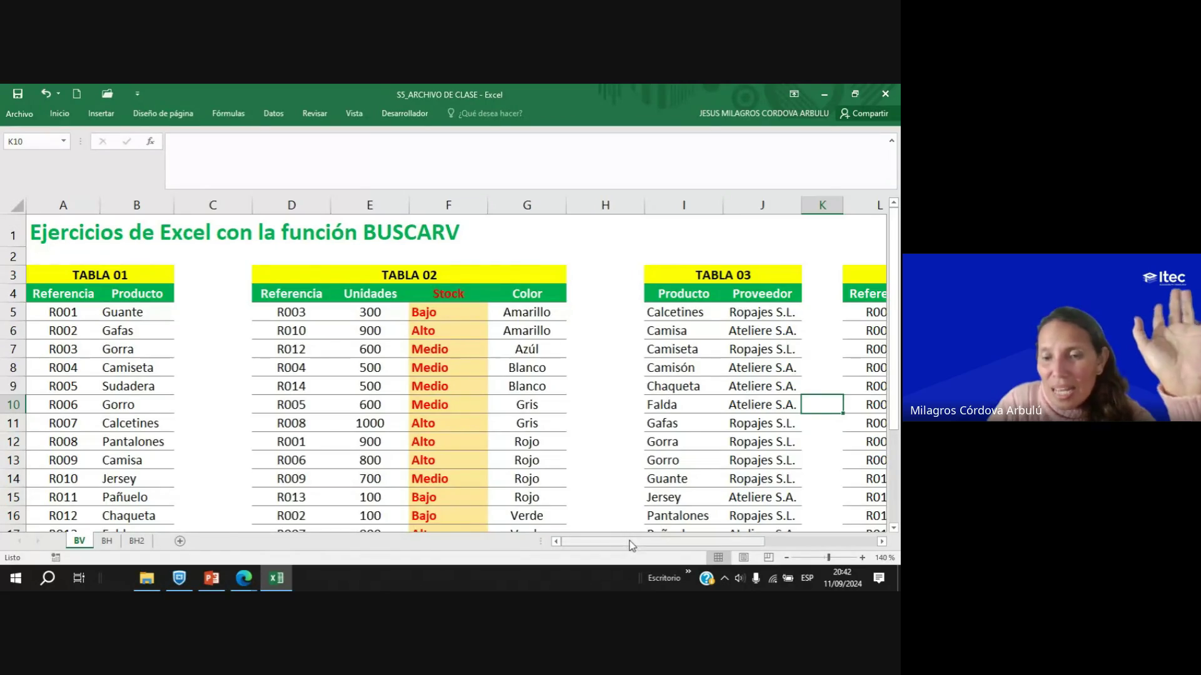
Examine Tabla 03 through Tabla 06, then the empty summary table for references R002 and R012.
{"action": "left_click_drag", "start_coordinate": [629, 540], "coordinate": [704, 540]}
{"action": "scroll", "coordinate": [610, 381], "scroll_direction": "down", "scroll_amount": 3}
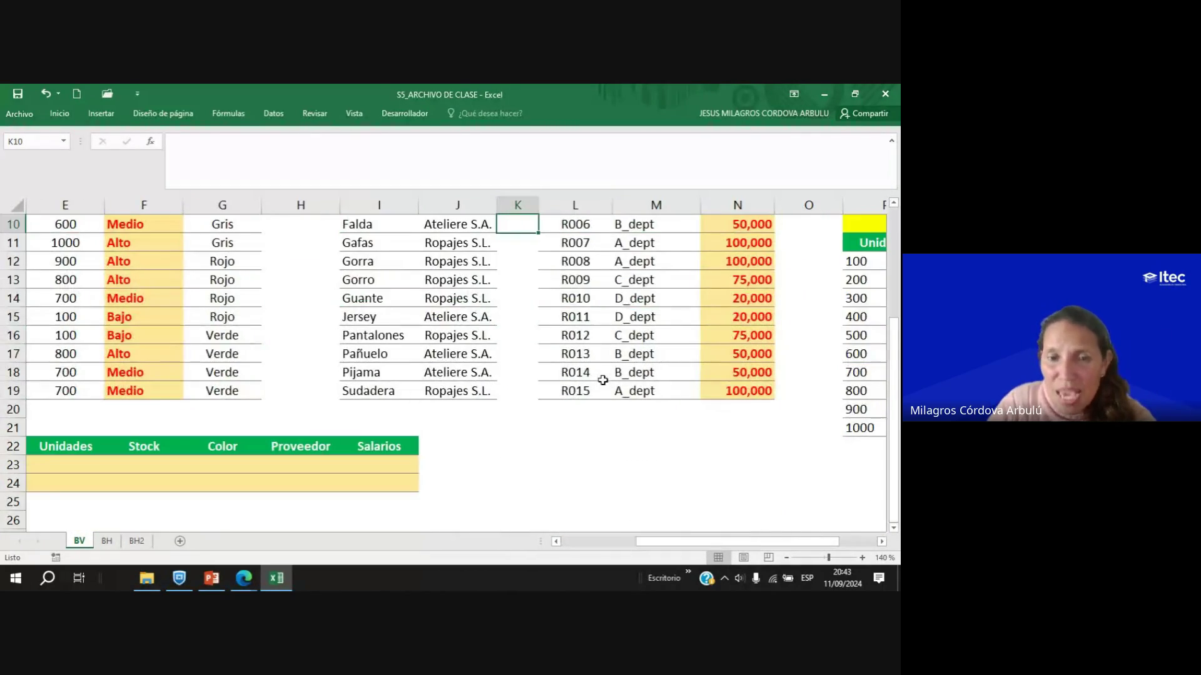
{"action": "scroll", "coordinate": [603, 381], "scroll_direction": "up", "scroll_amount": 3}
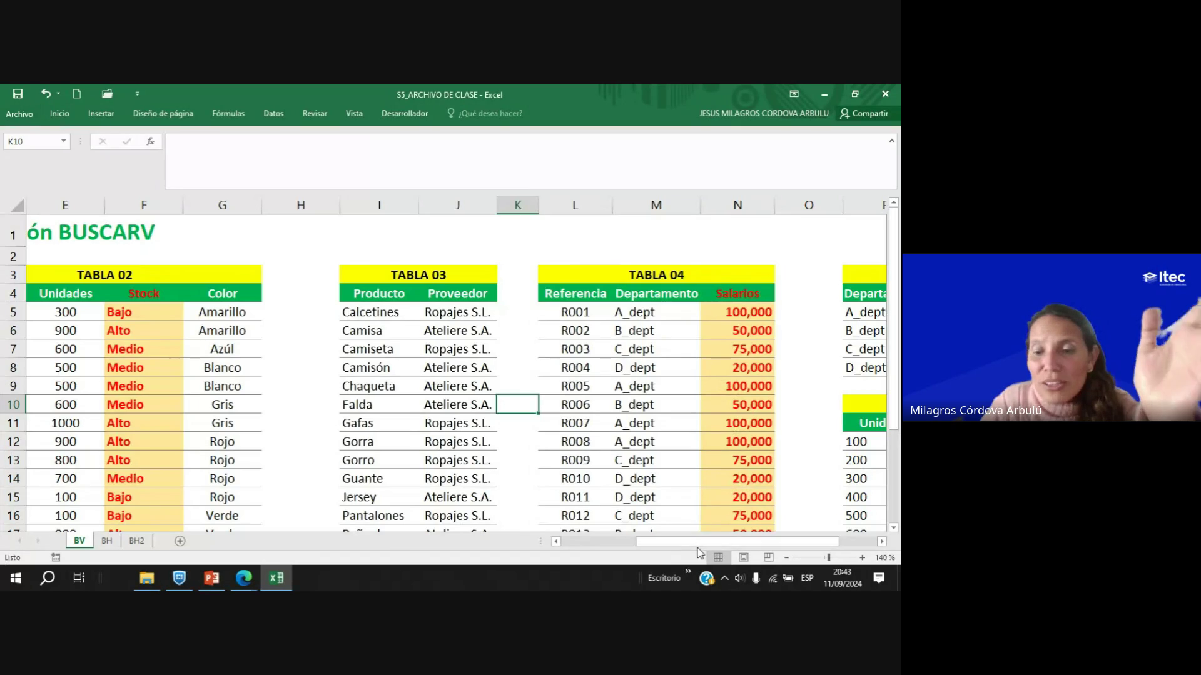
{"action": "left_click_drag", "start_coordinate": [700, 543], "coordinate": [742, 543]}
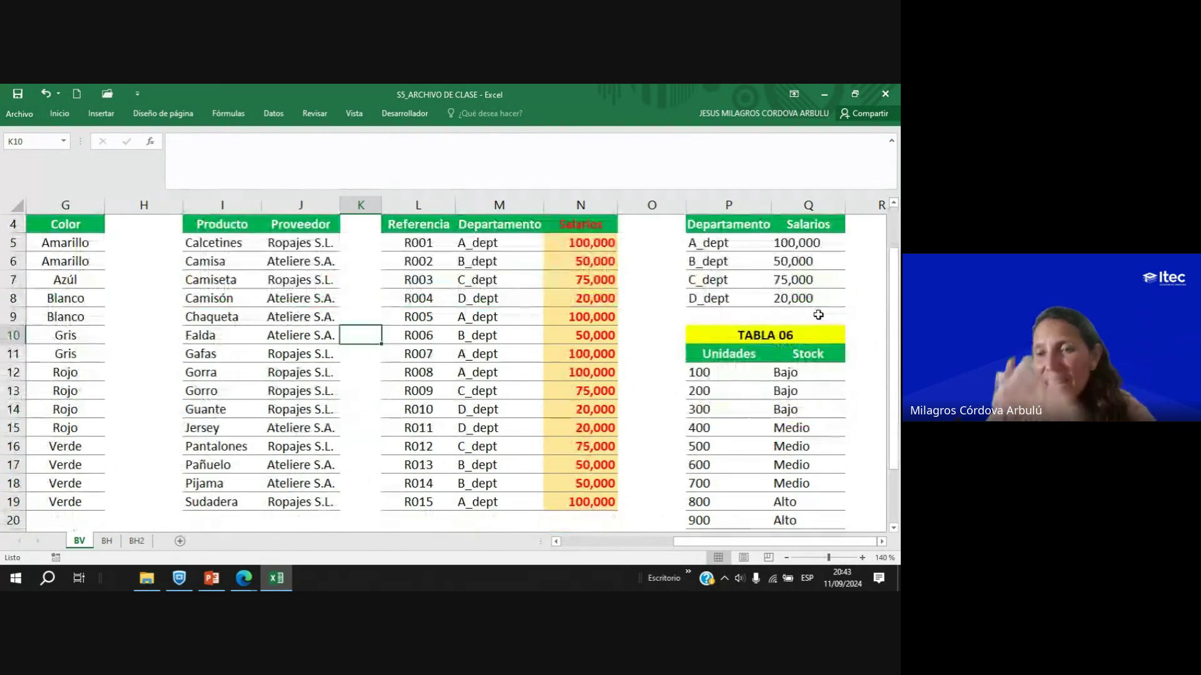
{"action": "scroll", "coordinate": [813, 322], "scroll_direction": "down", "scroll_amount": 1}
{"action": "scroll", "coordinate": [804, 360], "scroll_direction": "down", "scroll_amount": 2}
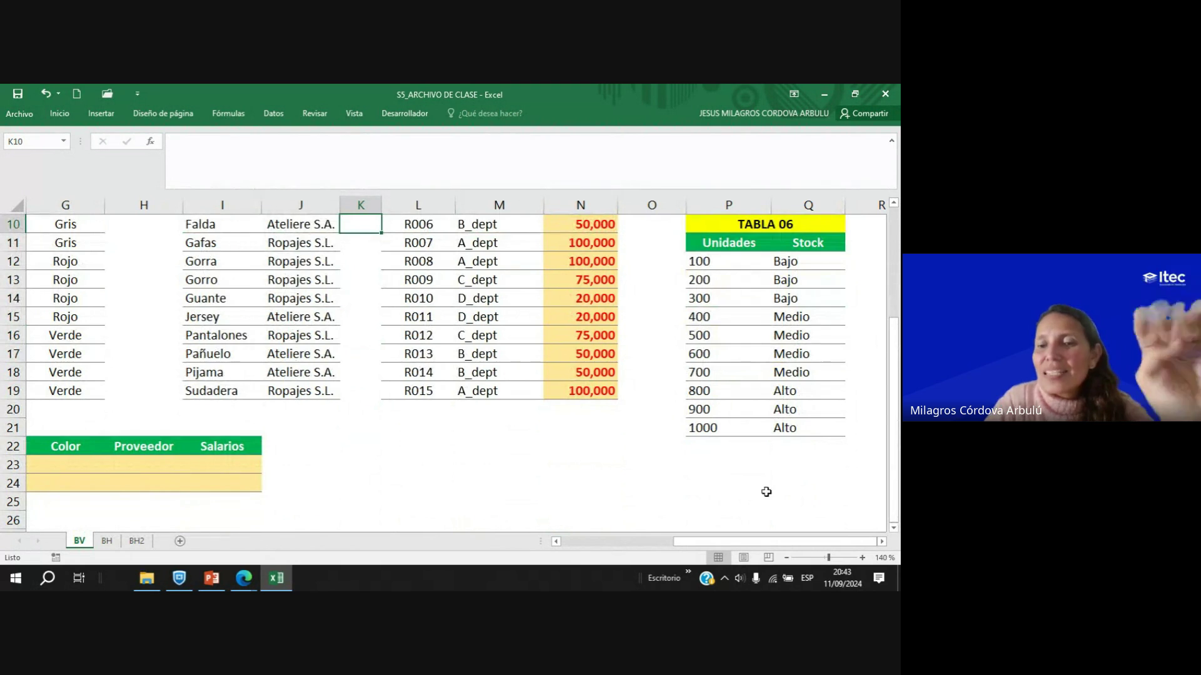
{"action": "left_click_drag", "start_coordinate": [742, 545], "coordinate": [571, 545]}
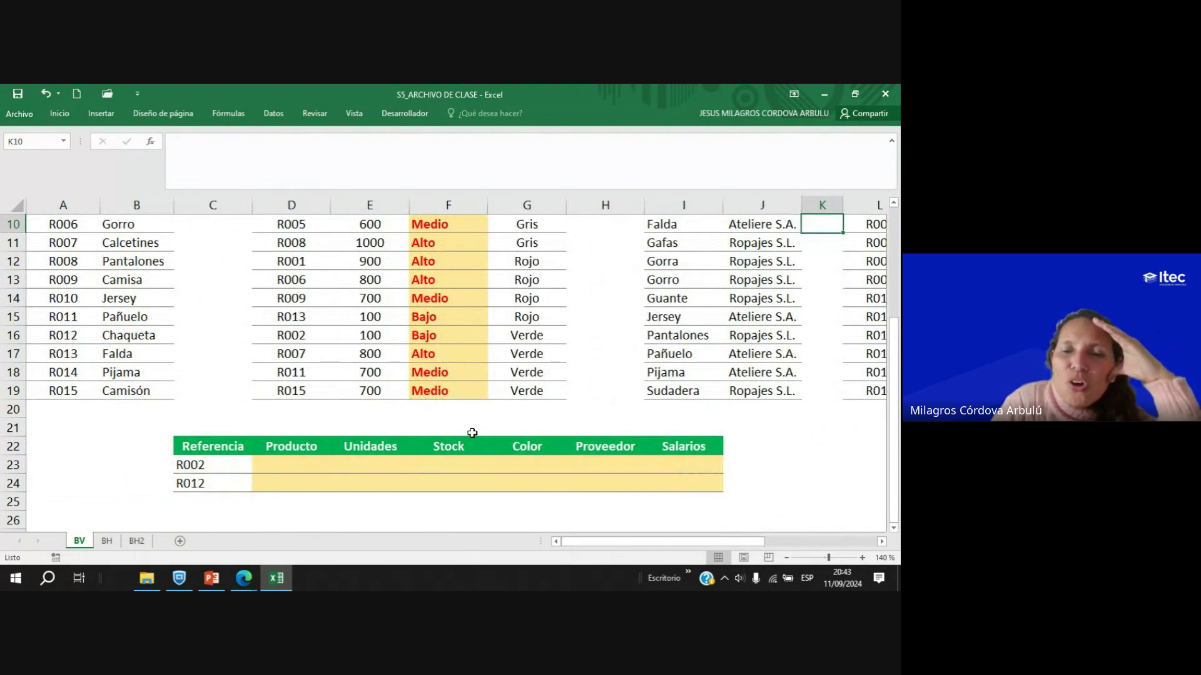
{"action": "scroll", "coordinate": [468, 429], "scroll_direction": "up", "scroll_amount": 1}
{"action": "scroll", "coordinate": [472, 433], "scroll_direction": "down", "scroll_amount": 1}
{"action": "scroll", "coordinate": [472, 433], "scroll_direction": "down", "scroll_amount": 1}
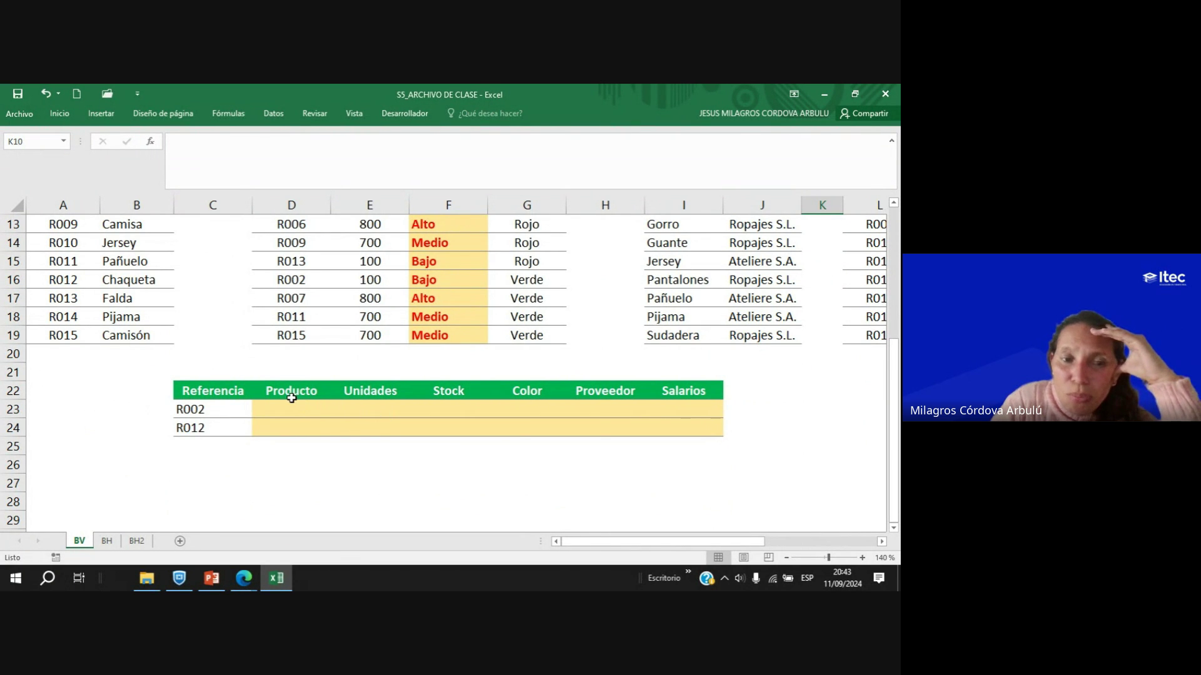
Make the R002 reference in cell C23 of the summary table bold.
{"action": "left_click", "coordinate": [187, 413]}
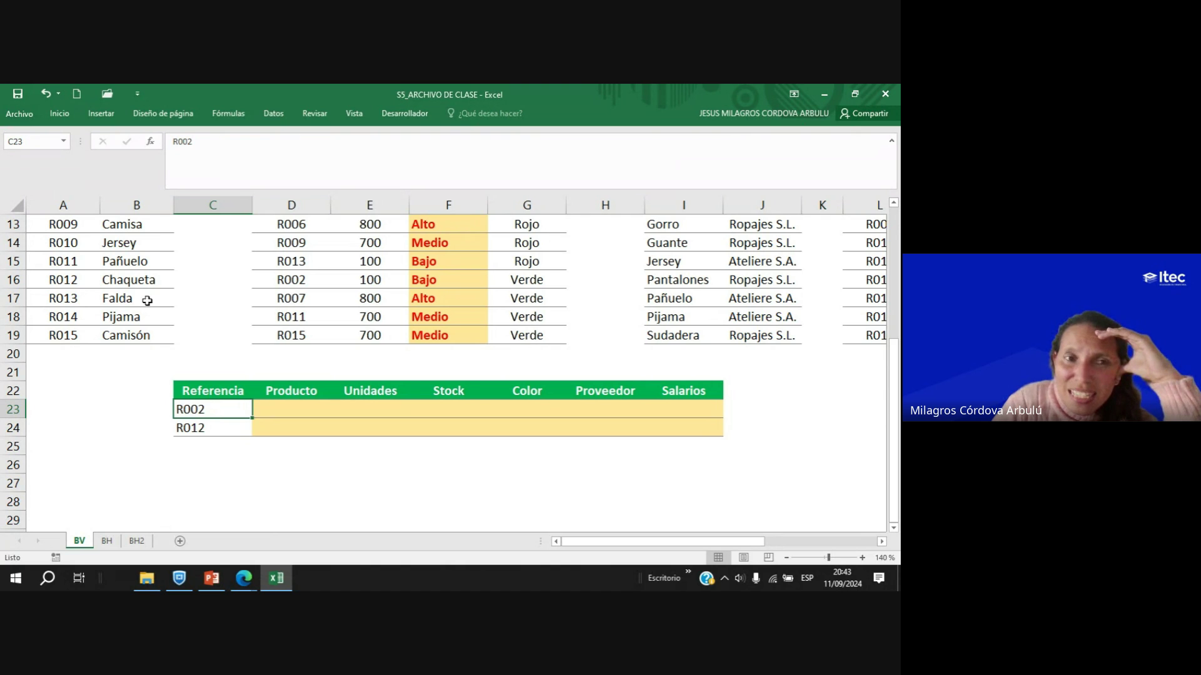
{"action": "left_click", "coordinate": [60, 113]}
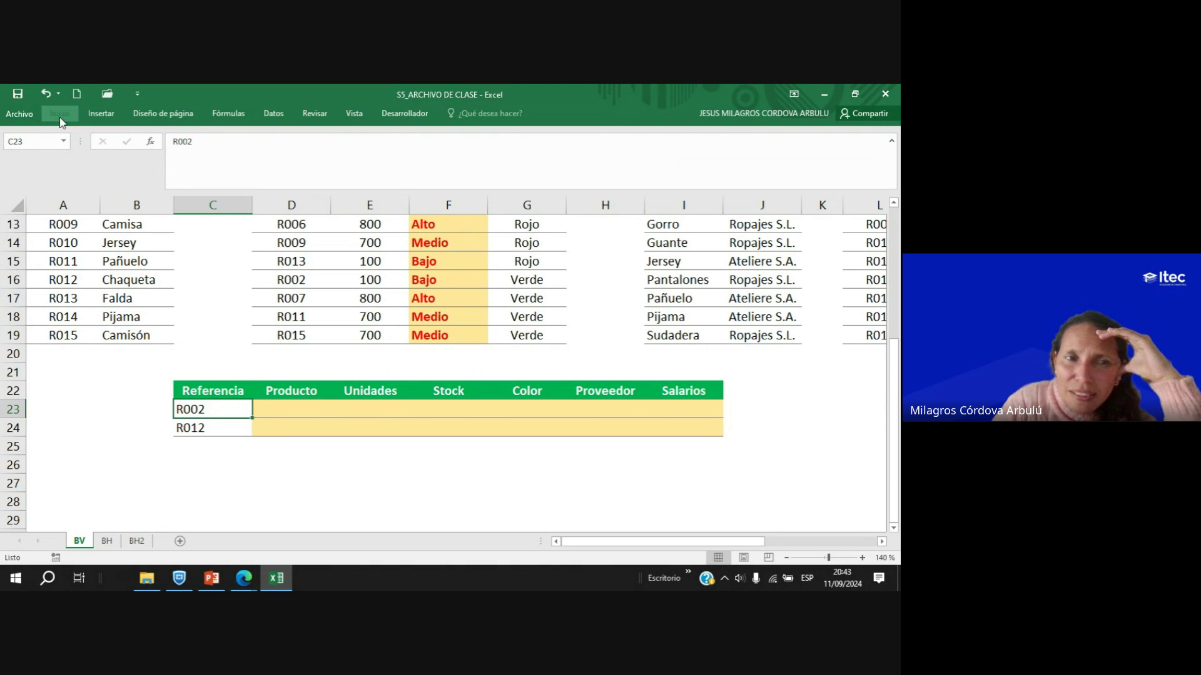
{"action": "left_click", "coordinate": [69, 156]}
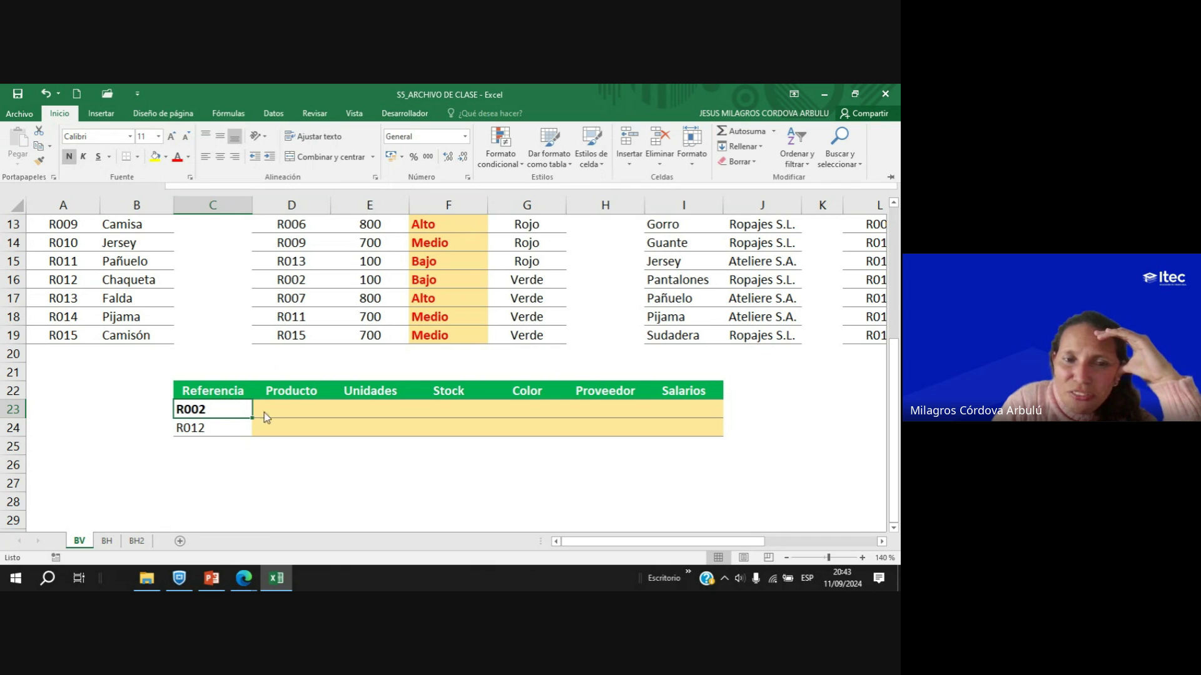
Go over the empty R002 row cells from Producto to Salarios, then highlight the Referencia and Producto pair C22:D23.
{"action": "left_click", "coordinate": [296, 409]}
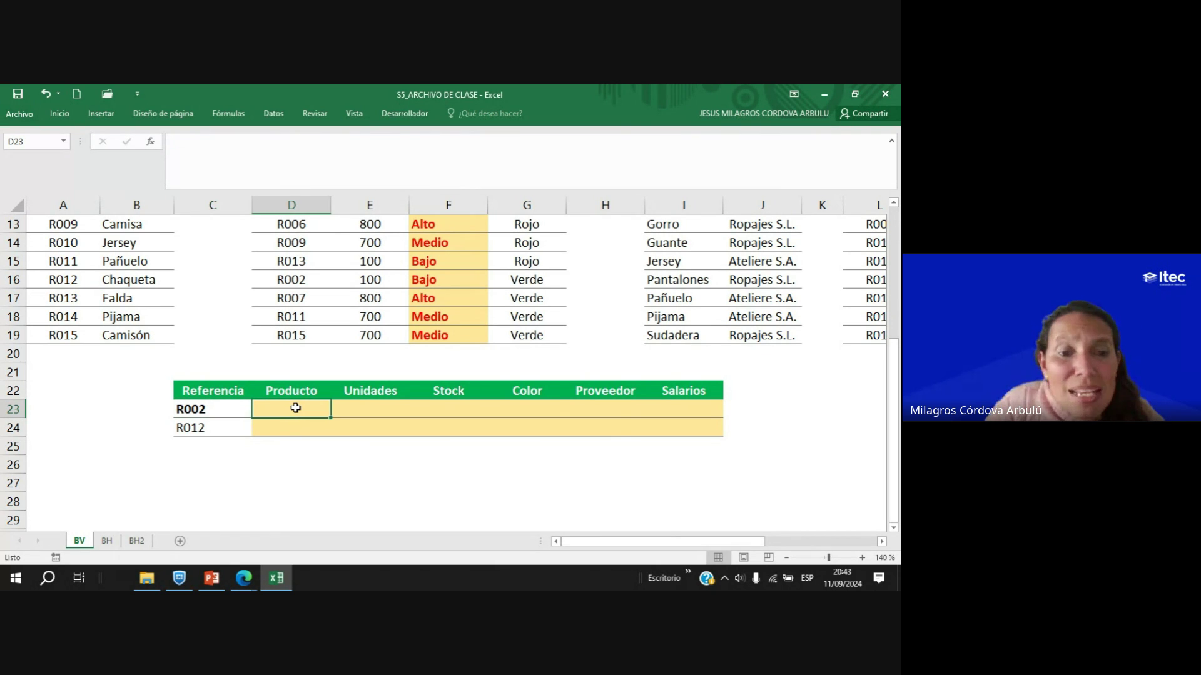
{"action": "left_click", "coordinate": [374, 409]}
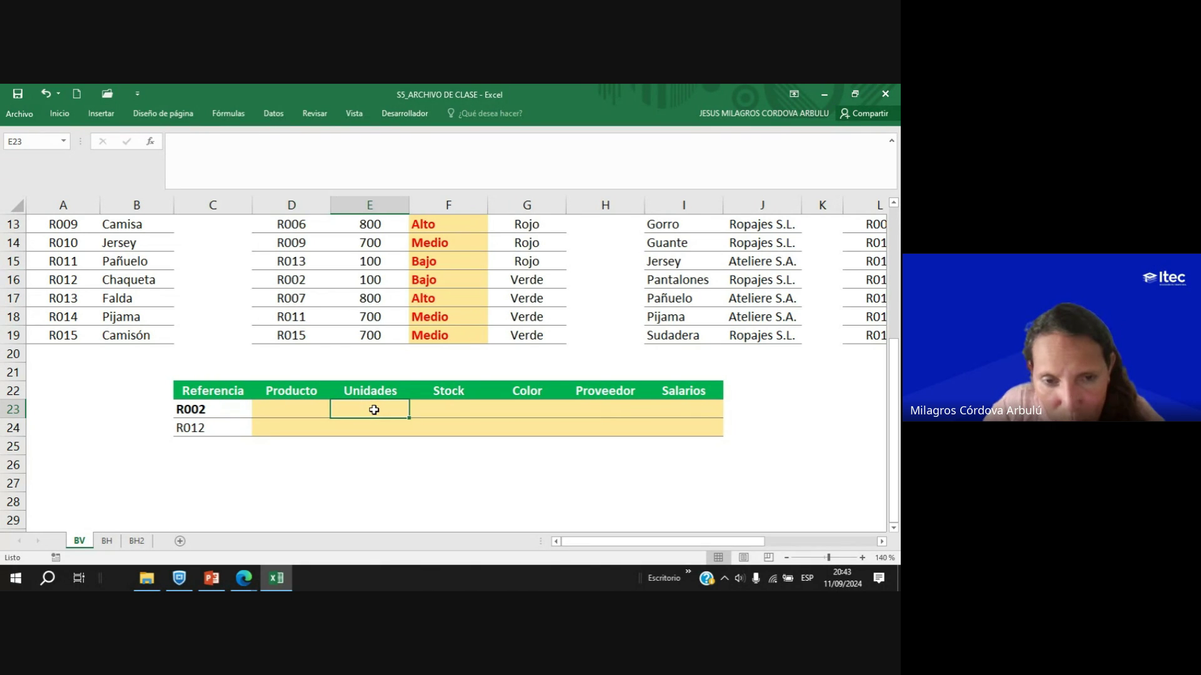
{"action": "left_click", "coordinate": [456, 409]}
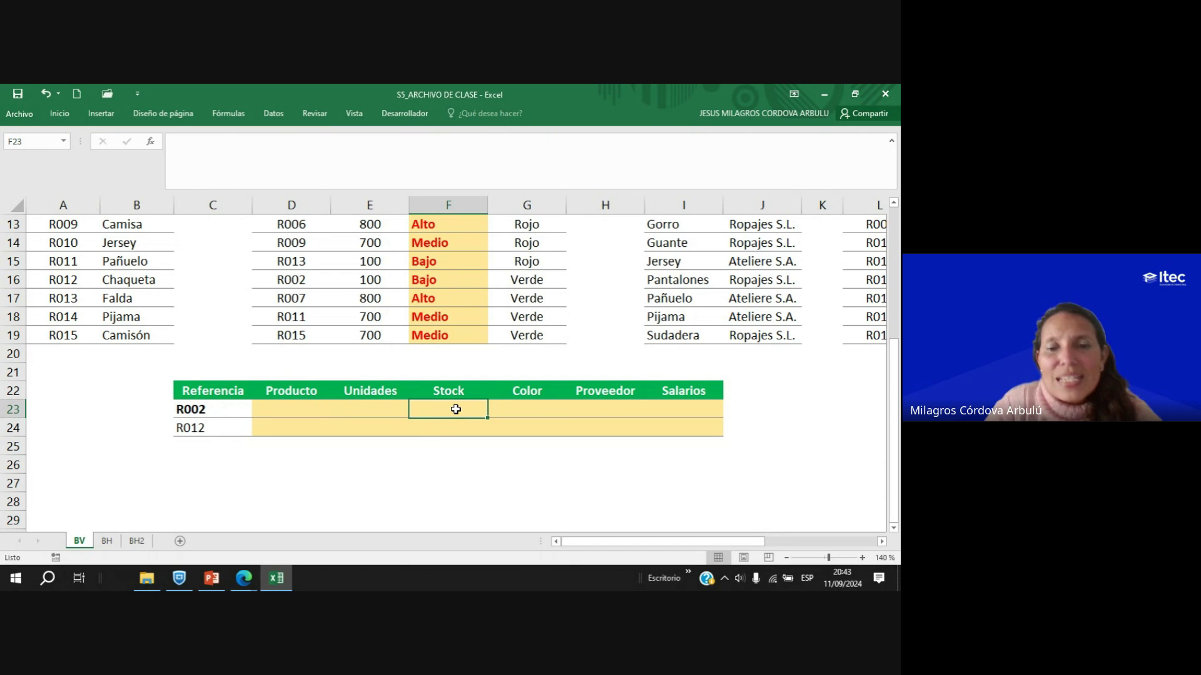
{"action": "left_click", "coordinate": [537, 408]}
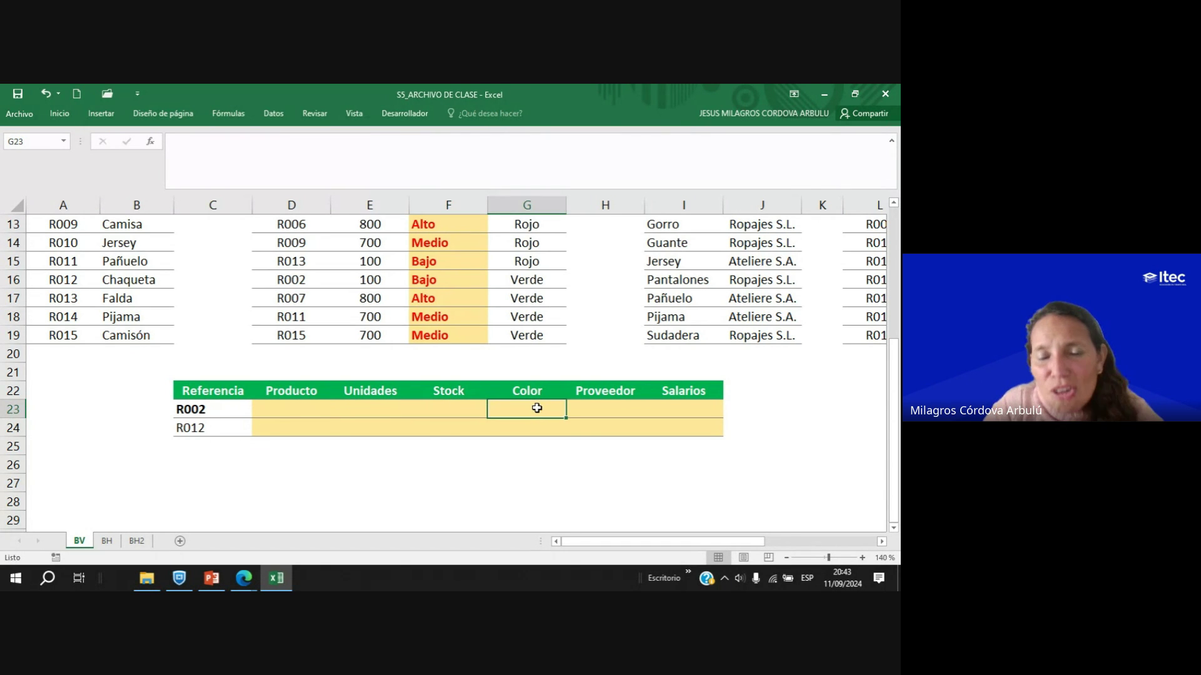
{"action": "left_click", "coordinate": [613, 411]}
{"action": "left_click", "coordinate": [695, 407]}
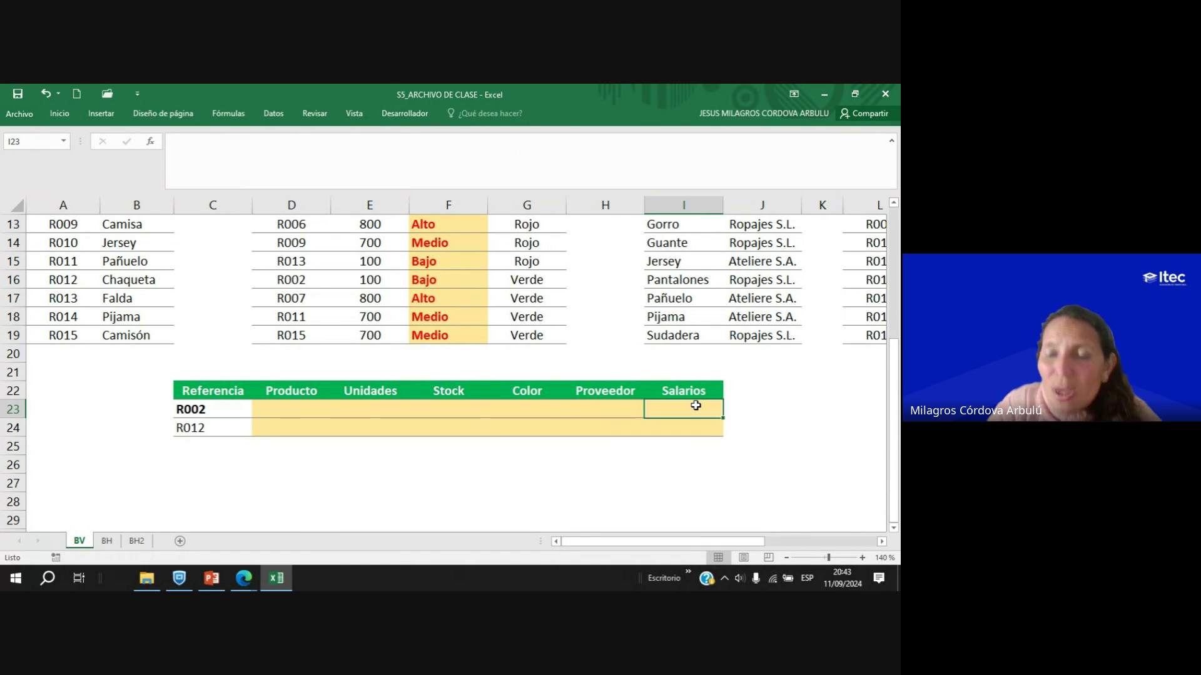
{"action": "left_click", "coordinate": [283, 406]}
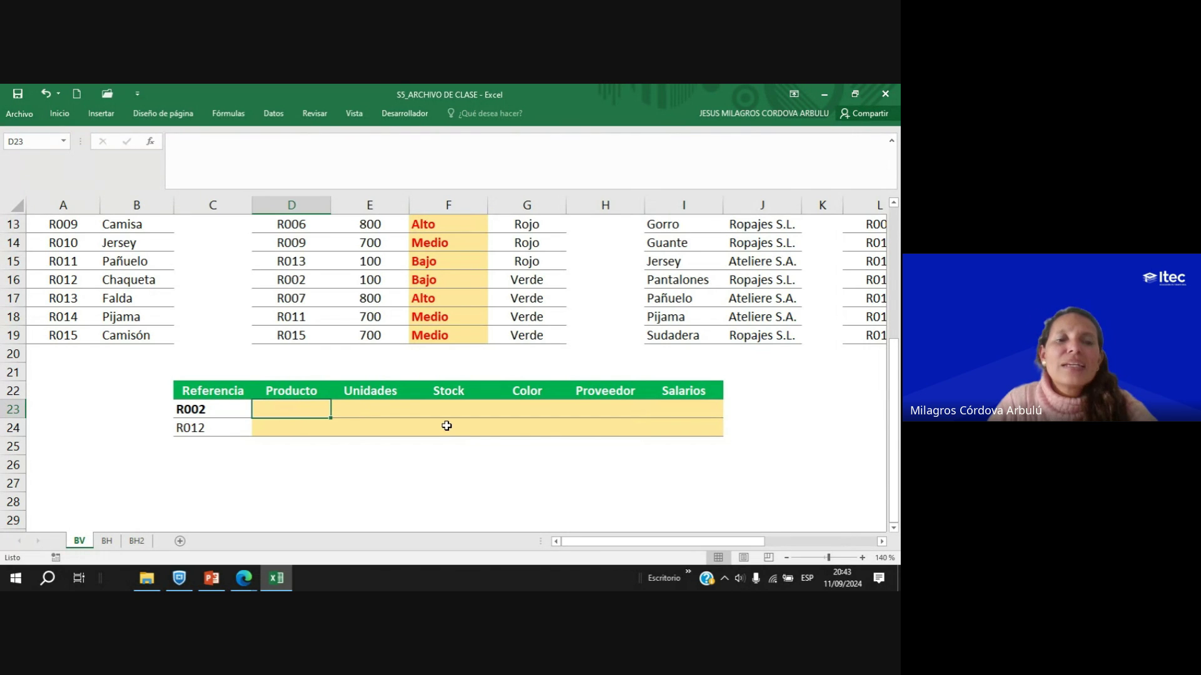
{"action": "left_click", "coordinate": [193, 407]}
{"action": "left_click_drag", "start_coordinate": [193, 406], "coordinate": [300, 389]}
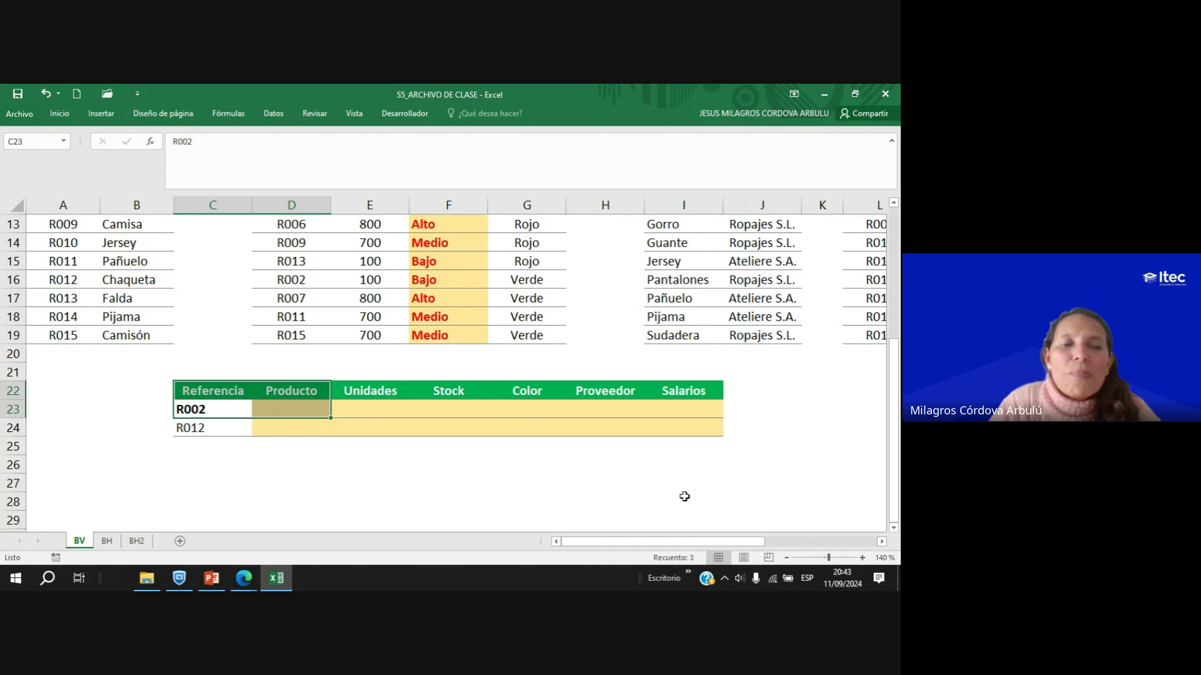
Review the source tables Tabla 01 to Tabla 06 again and select the Producto cell D23 for R002.
{"action": "scroll", "coordinate": [718, 525], "scroll_direction": "up", "scroll_amount": 4}
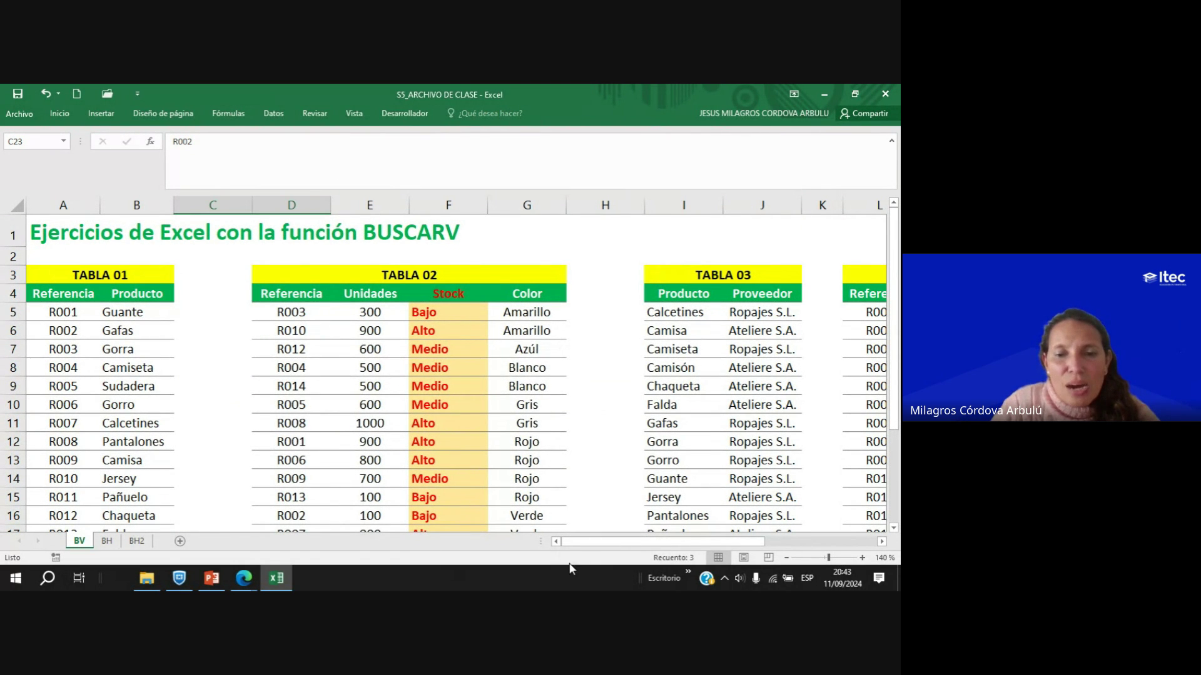
{"action": "left_click_drag", "start_coordinate": [587, 542], "coordinate": [741, 538]}
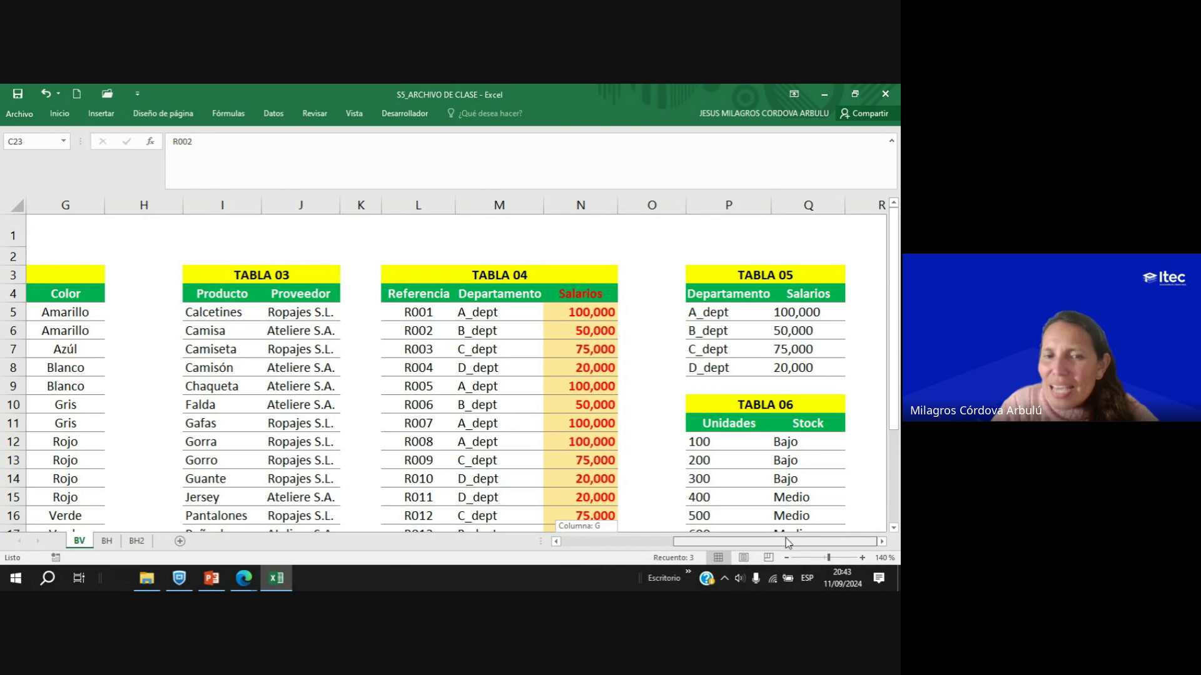
{"action": "left_click_drag", "start_coordinate": [788, 543], "coordinate": [432, 550]}
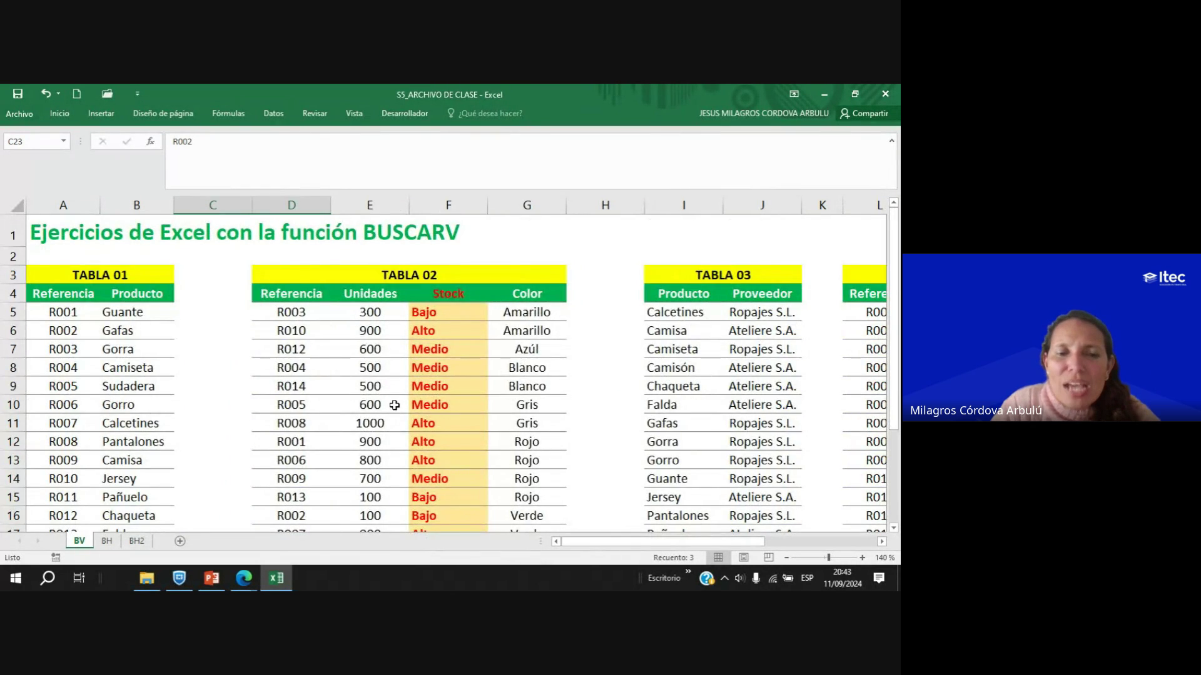
{"action": "scroll", "coordinate": [394, 405], "scroll_direction": "down", "scroll_amount": 4}
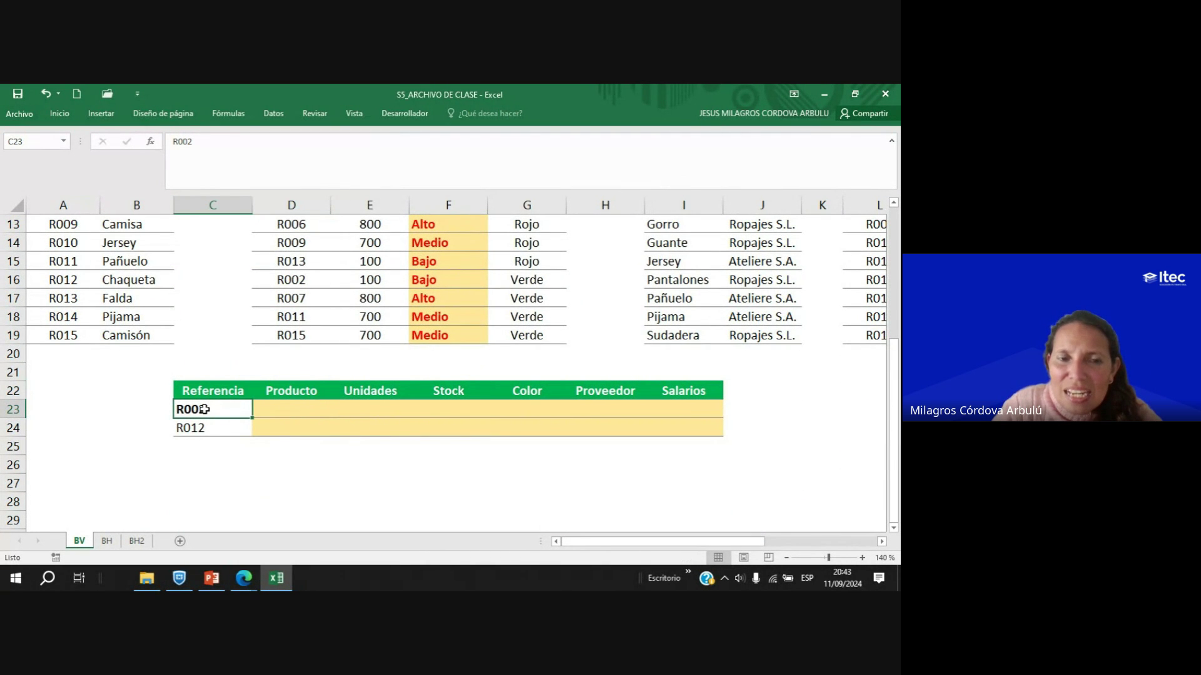
{"action": "left_click", "coordinate": [296, 411]}
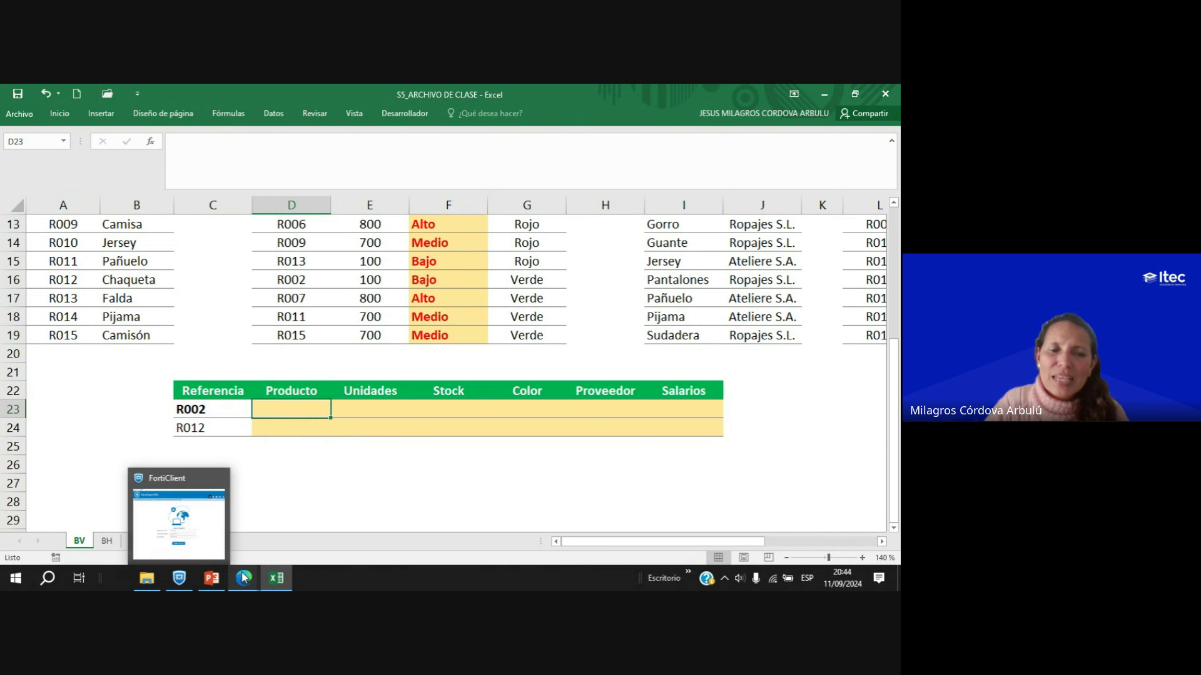
Switch to the Google Meet window in Edge and check the students' replies in the call messages.
{"action": "mouse_move", "coordinate": [245, 579]}
{"action": "left_click", "coordinate": [200, 535]}
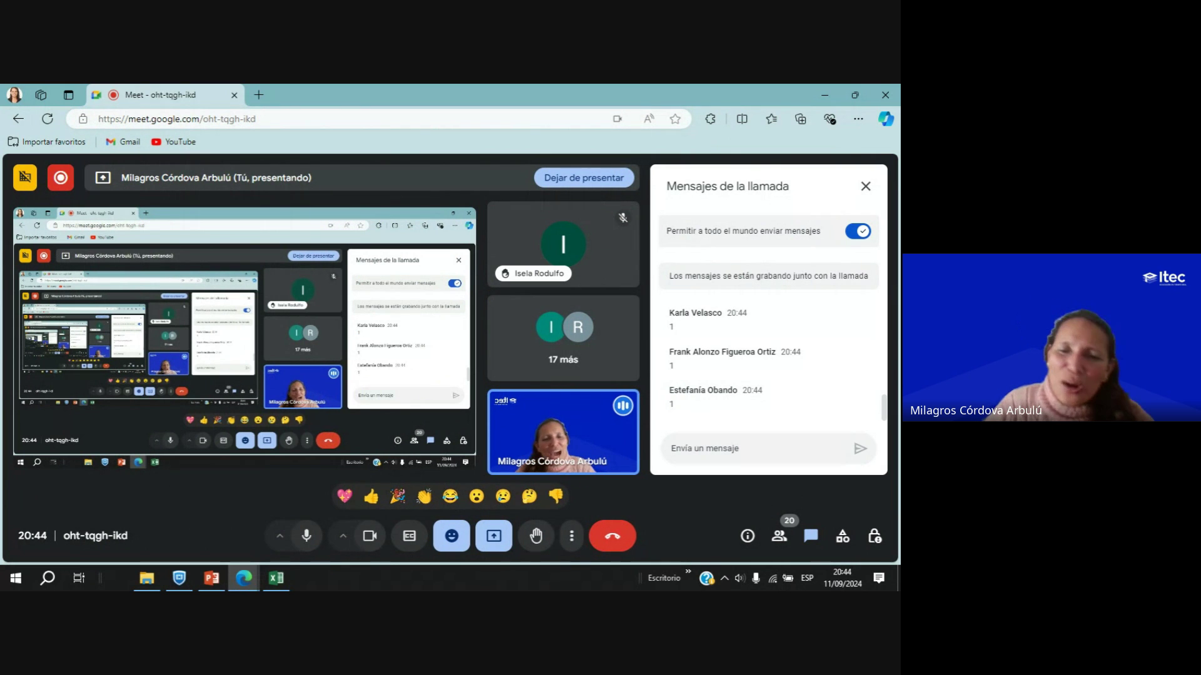
Switch back to the Excel workbook and start a BUSCARV formula in D23 with C23 as the lookup value.
{"action": "left_click", "coordinate": [276, 577]}
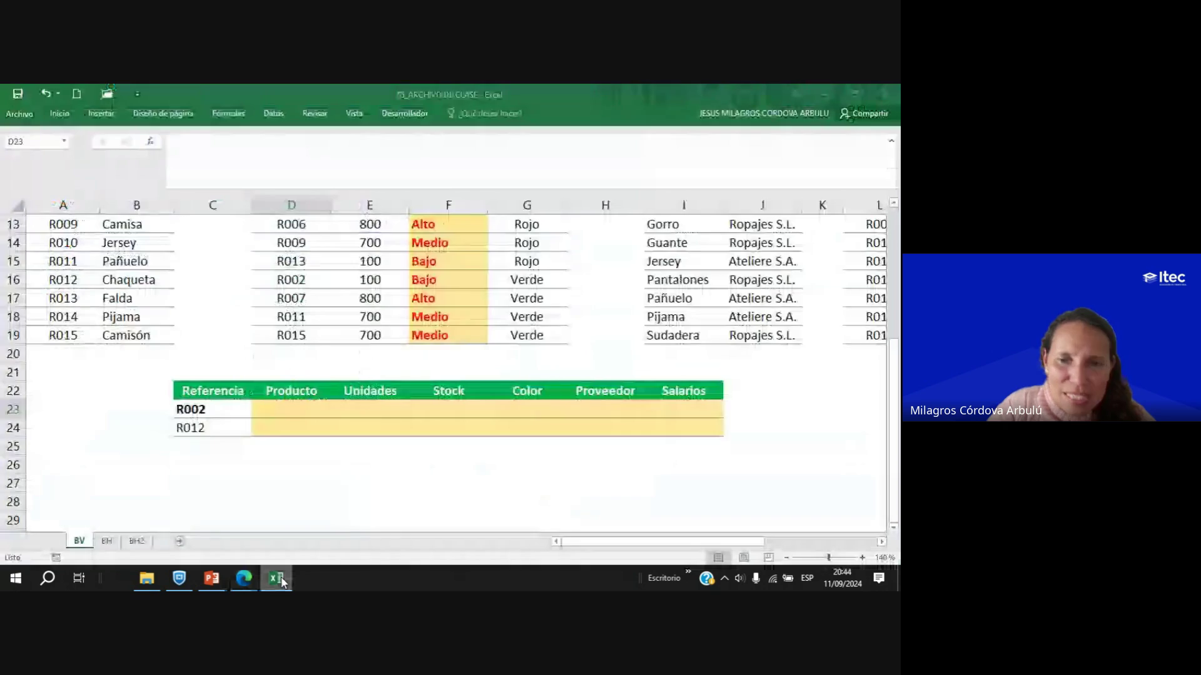
{"action": "scroll", "coordinate": [230, 502], "scroll_direction": "up", "scroll_amount": 4}
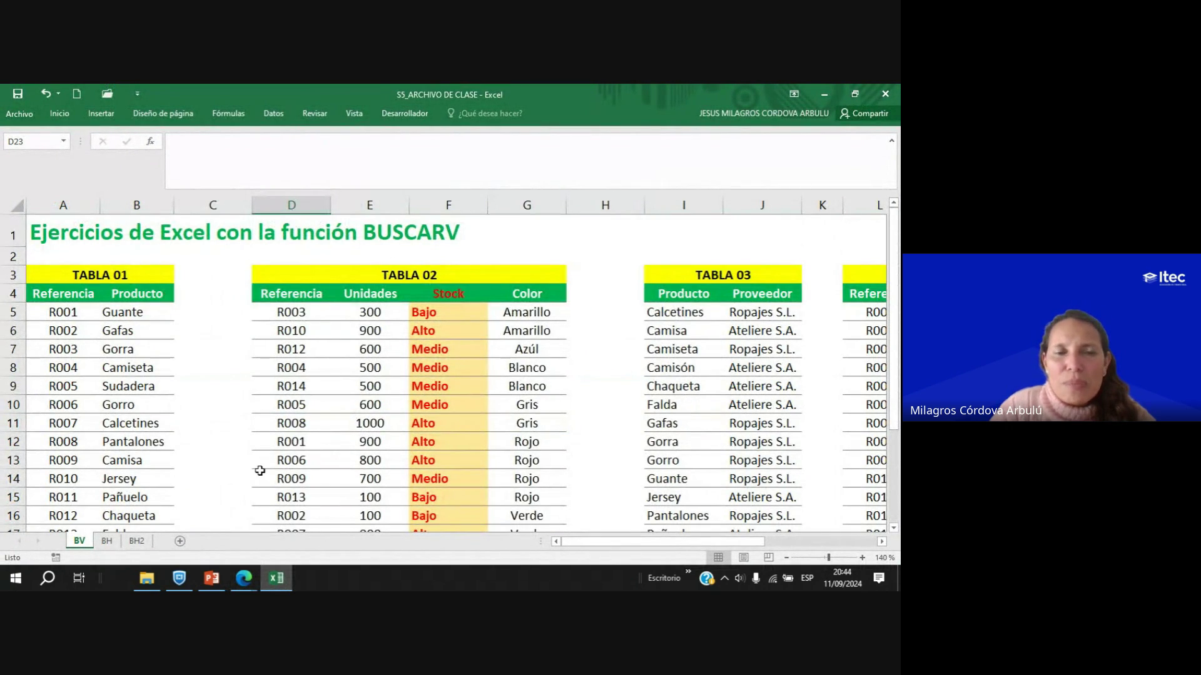
{"action": "scroll", "coordinate": [260, 471], "scroll_direction": "down", "scroll_amount": 3}
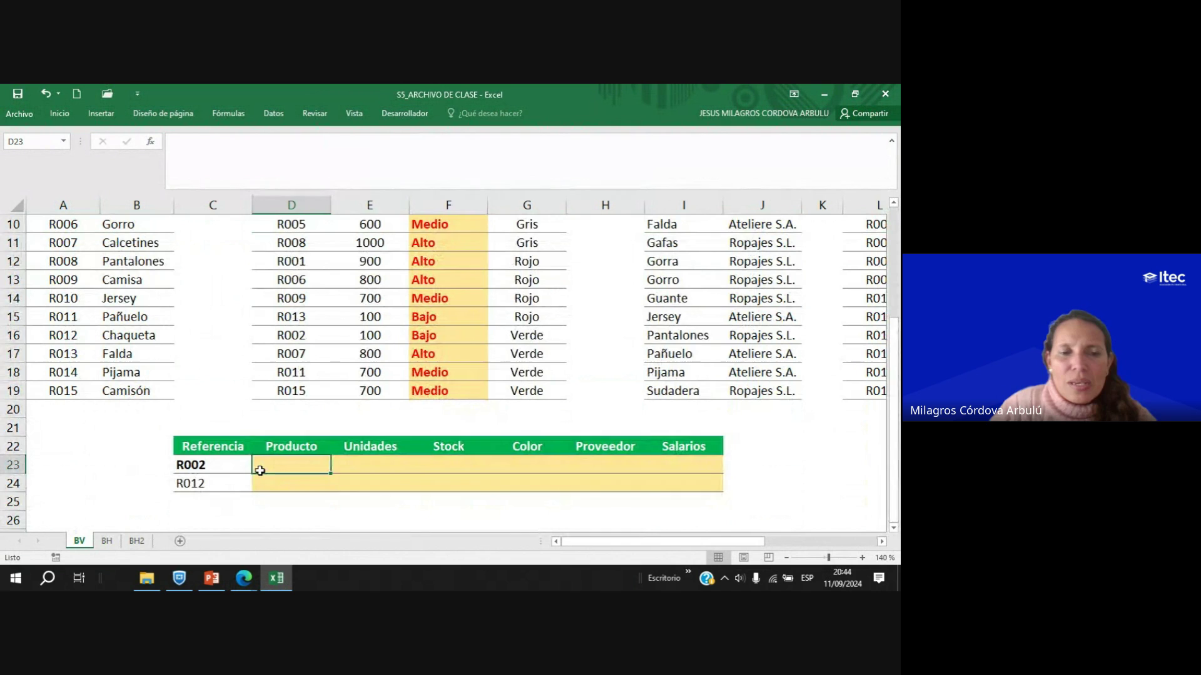
{"action": "type", "text": "="}
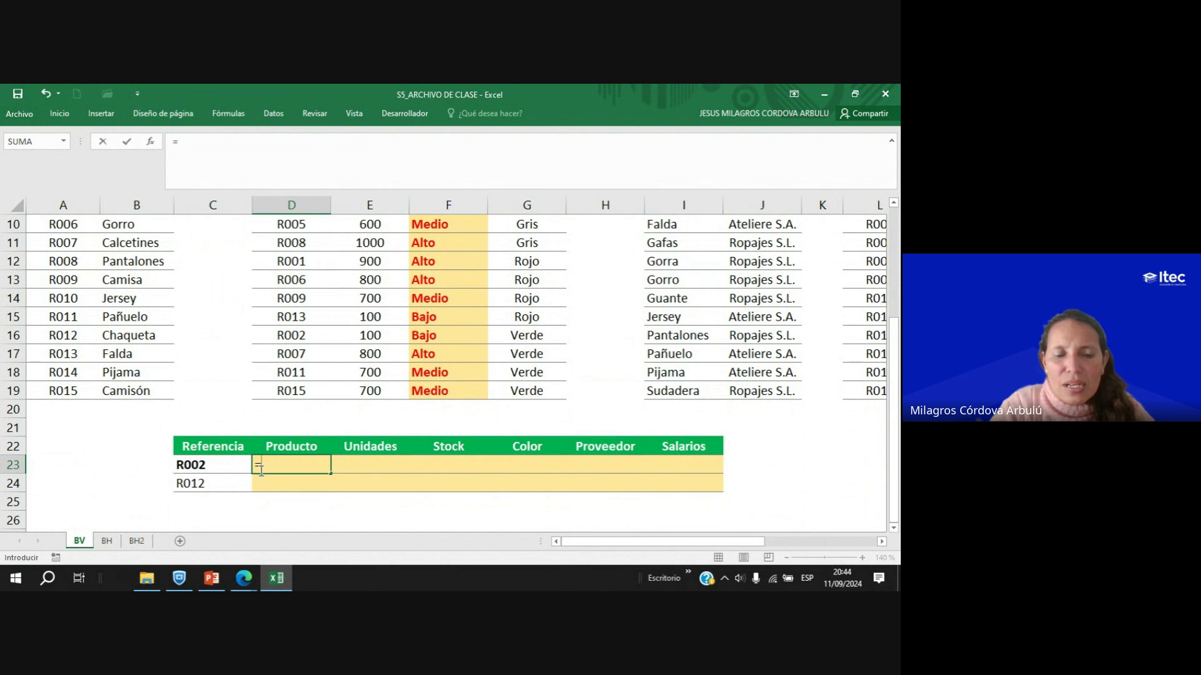
{"action": "type", "text": "BUSCAR"}
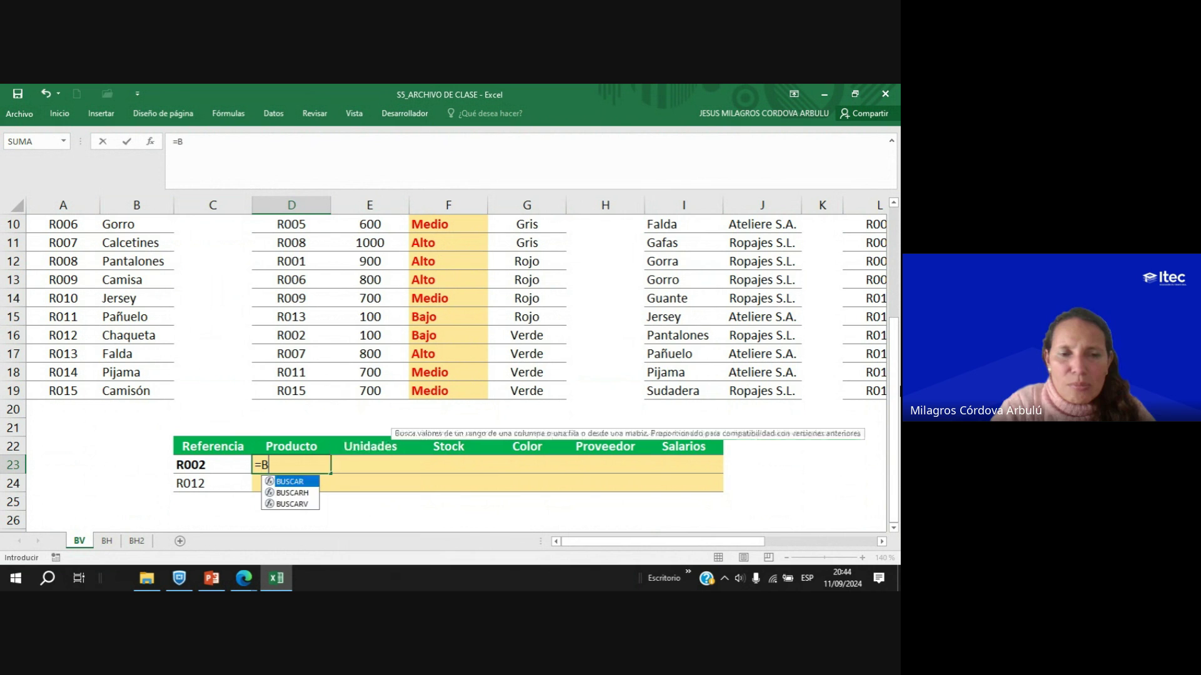
{"action": "double_click", "coordinate": [292, 504]}
{"action": "scroll", "coordinate": [214, 350], "scroll_direction": "up", "scroll_amount": 3}
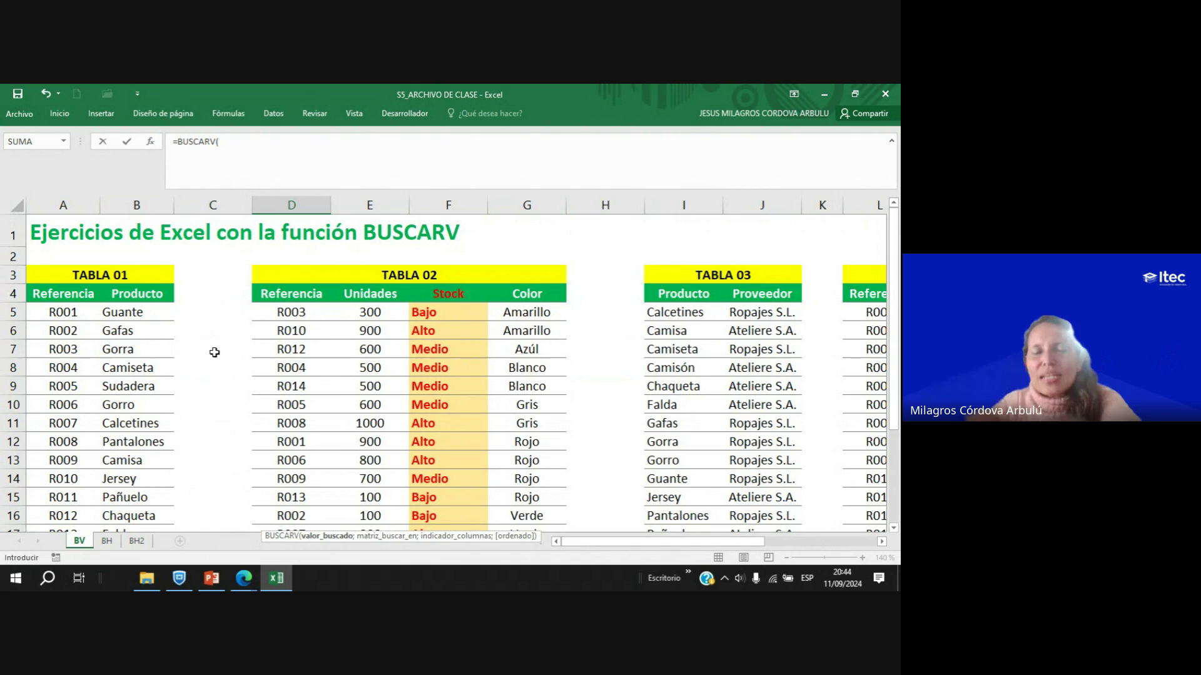
{"action": "scroll", "coordinate": [236, 305], "scroll_direction": "down", "scroll_amount": 4}
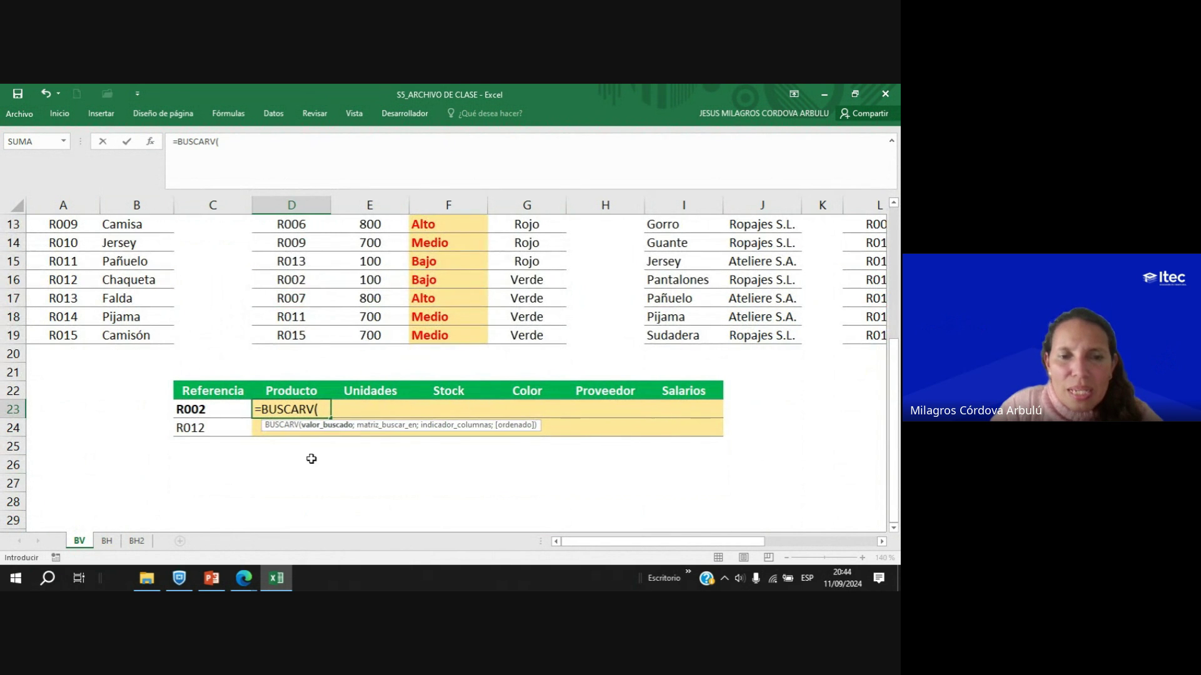
{"action": "left_click", "coordinate": [191, 409]}
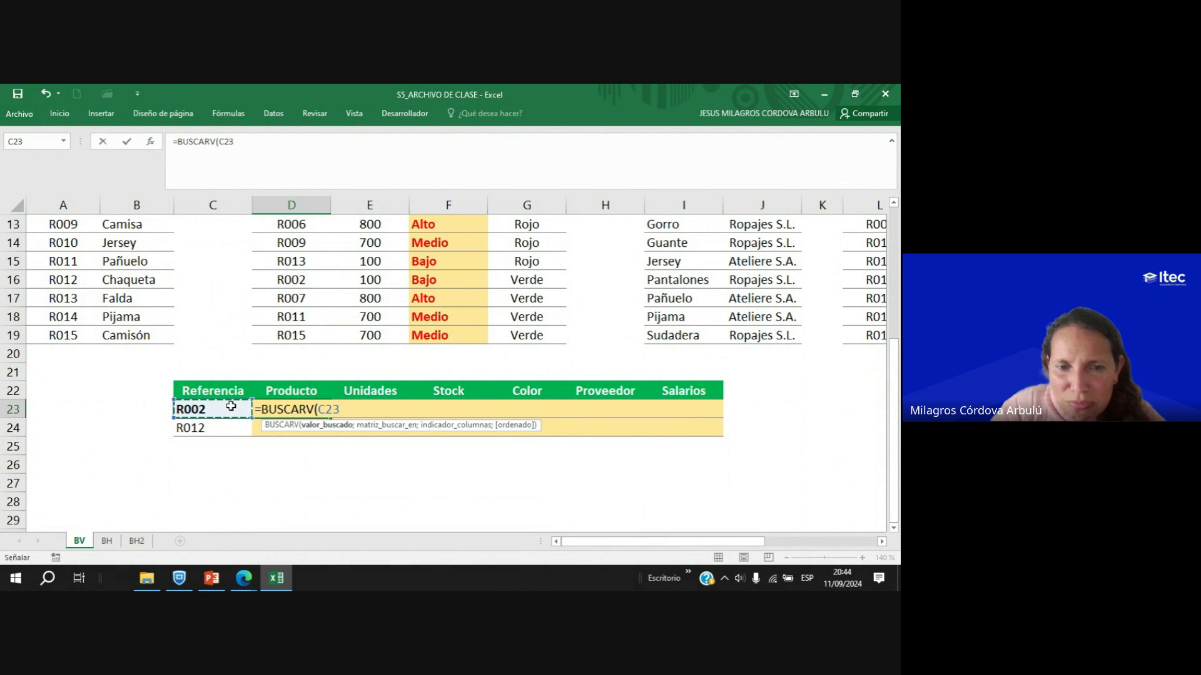
{"action": "type", "text": ";"}
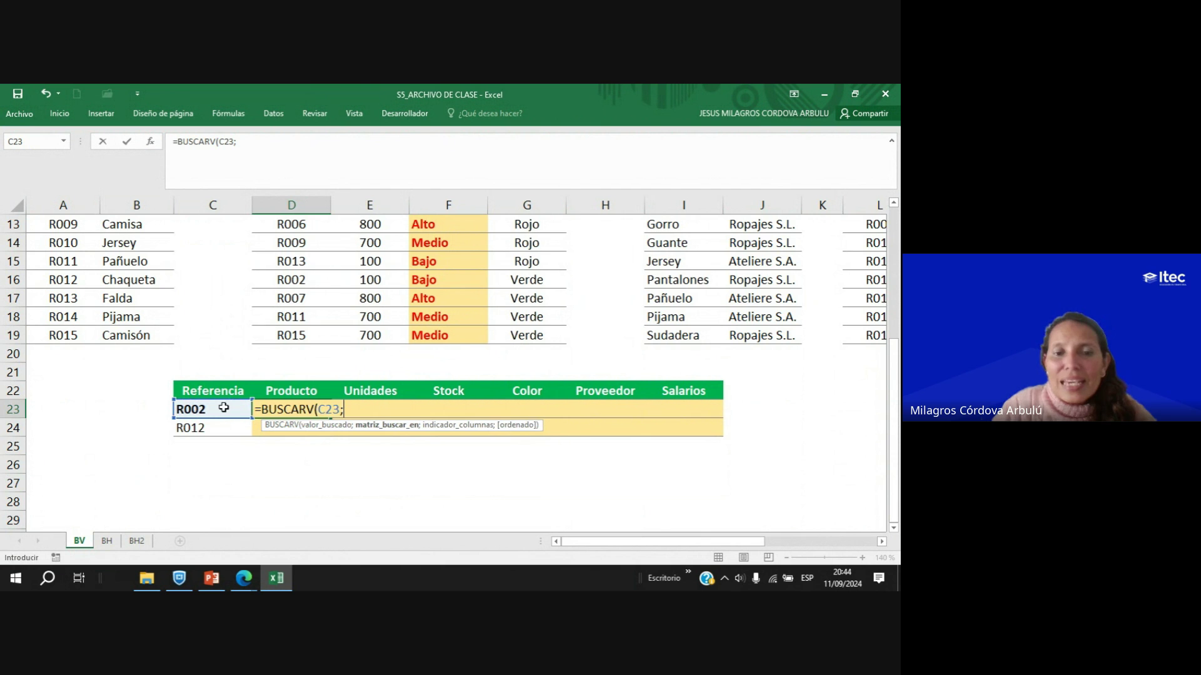
Set the formula's lookup matrix to Tabla 01 with its headers, range A4:B19.
{"action": "scroll", "coordinate": [258, 378], "scroll_direction": "up", "scroll_amount": 4}
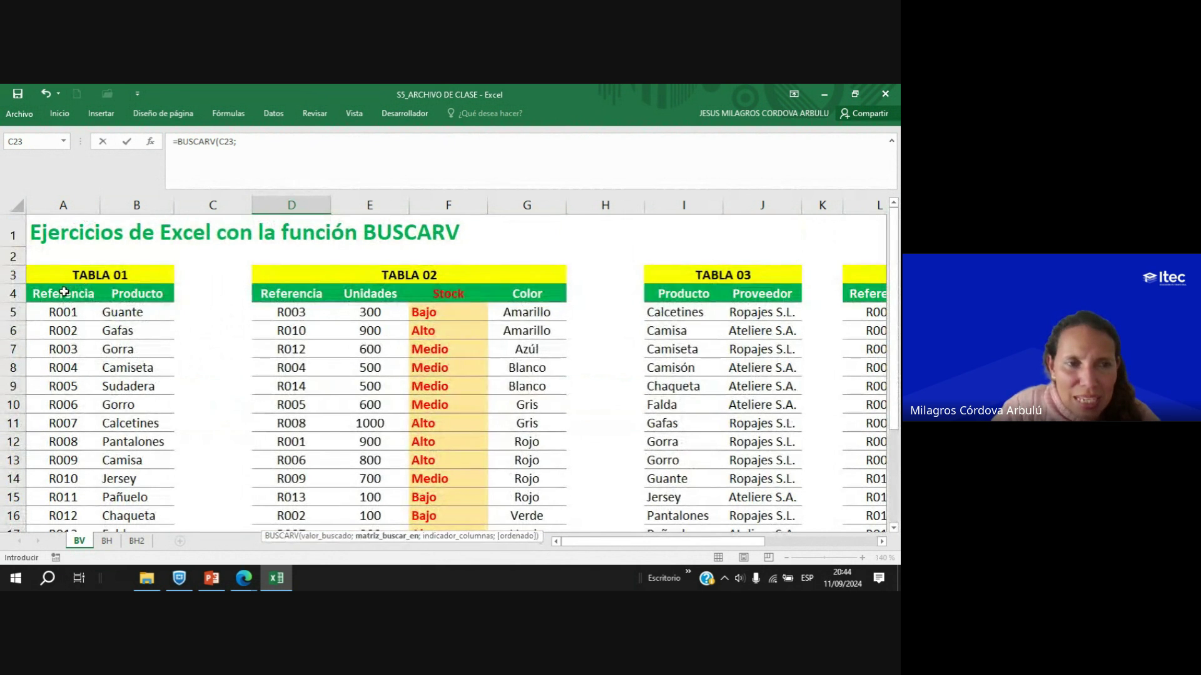
{"action": "left_click_drag", "start_coordinate": [64, 292], "coordinate": [140, 485]}
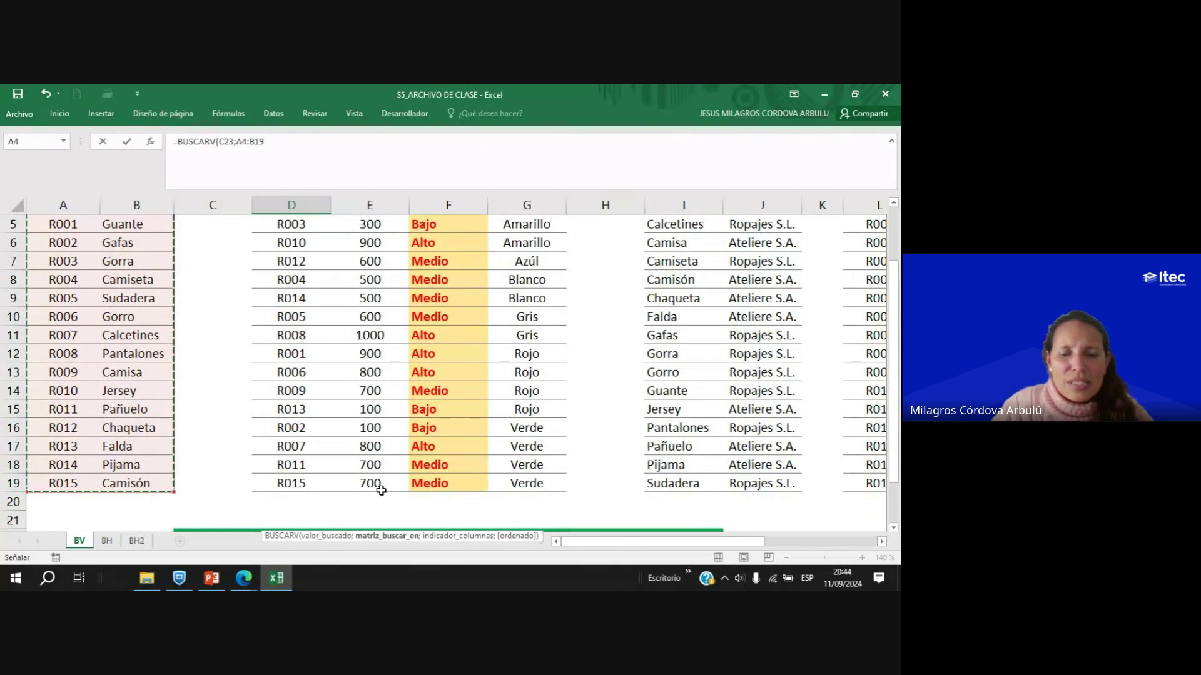
{"action": "type", "text": ";"}
{"action": "scroll", "coordinate": [298, 418], "scroll_direction": "up", "scroll_amount": 2}
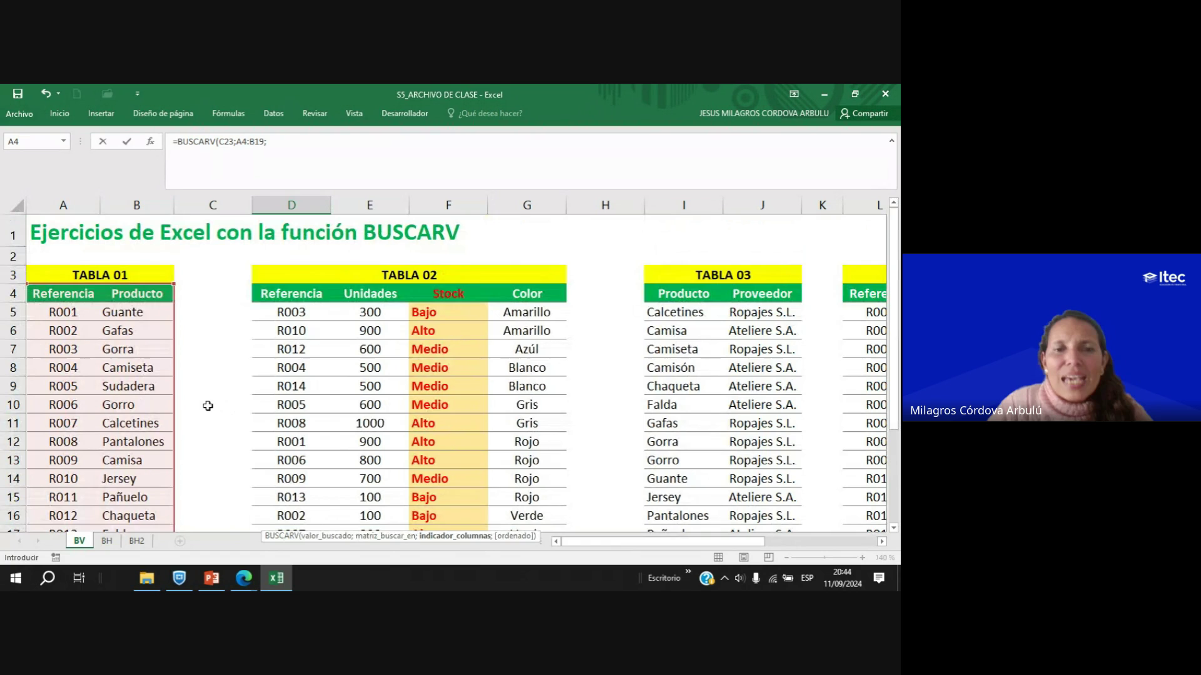
Complete the D23 formula with column index 2 and the exact-match option FALSO, and enter it.
{"action": "scroll", "coordinate": [233, 461], "scroll_direction": "down", "scroll_amount": 4}
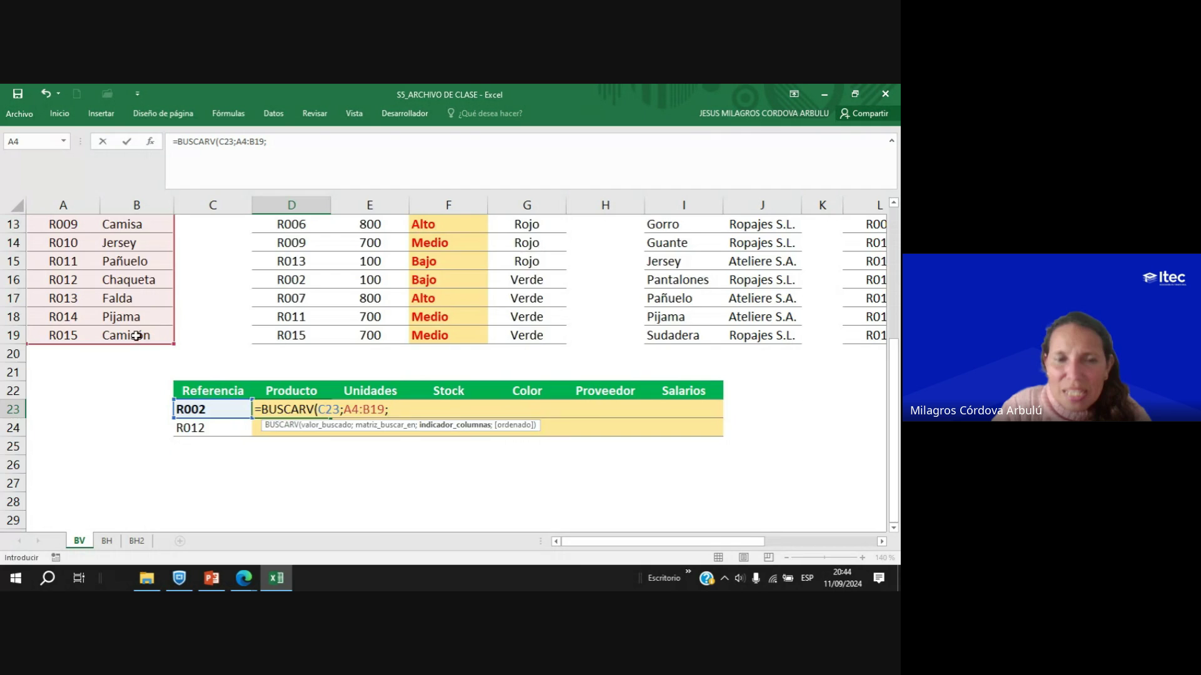
{"action": "scroll", "coordinate": [136, 335], "scroll_direction": "up", "scroll_amount": 4}
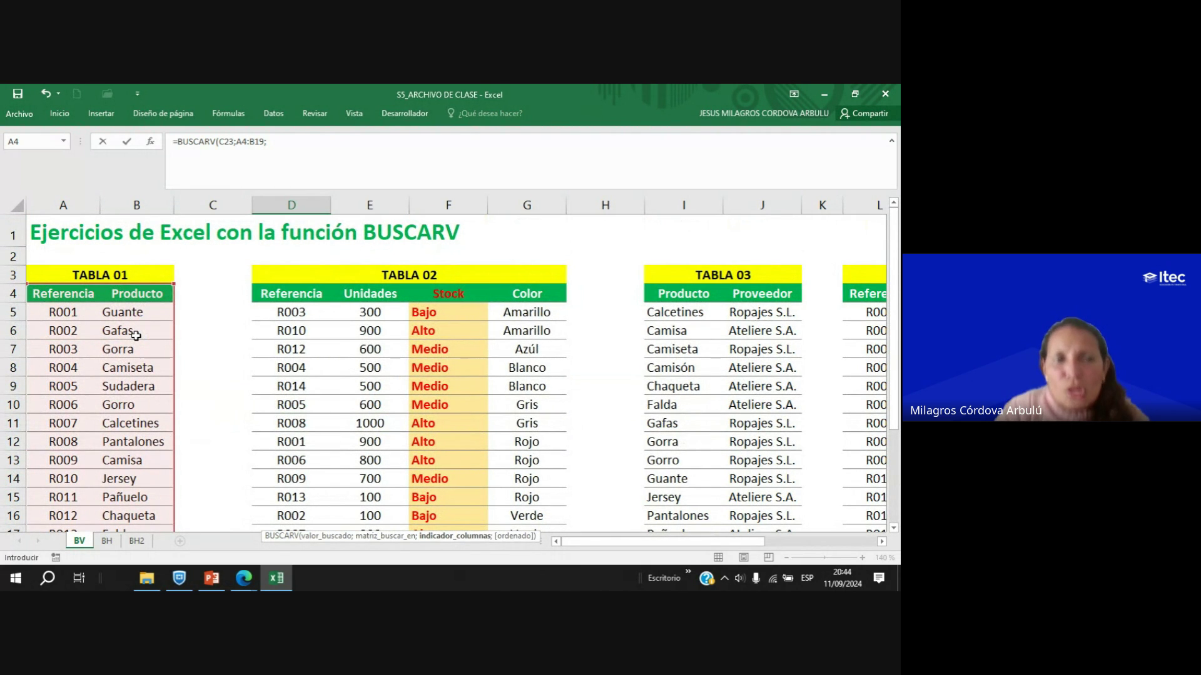
{"action": "scroll", "coordinate": [269, 328], "scroll_direction": "down", "scroll_amount": 2}
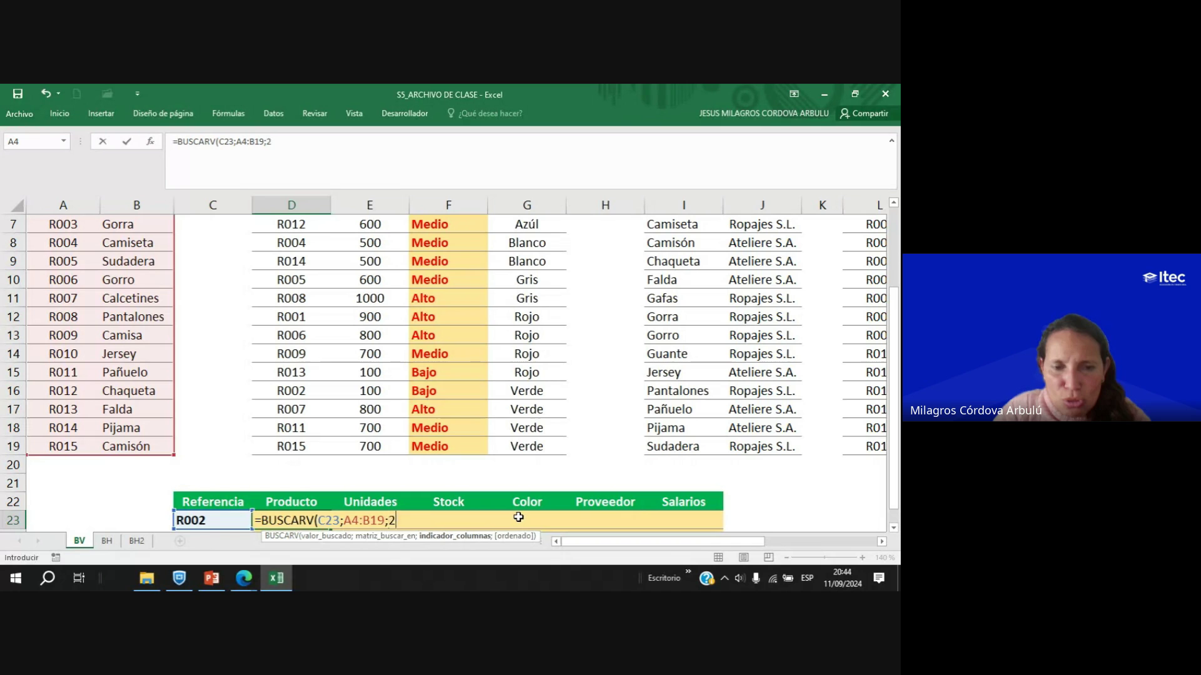
{"action": "type", "text": ";"}
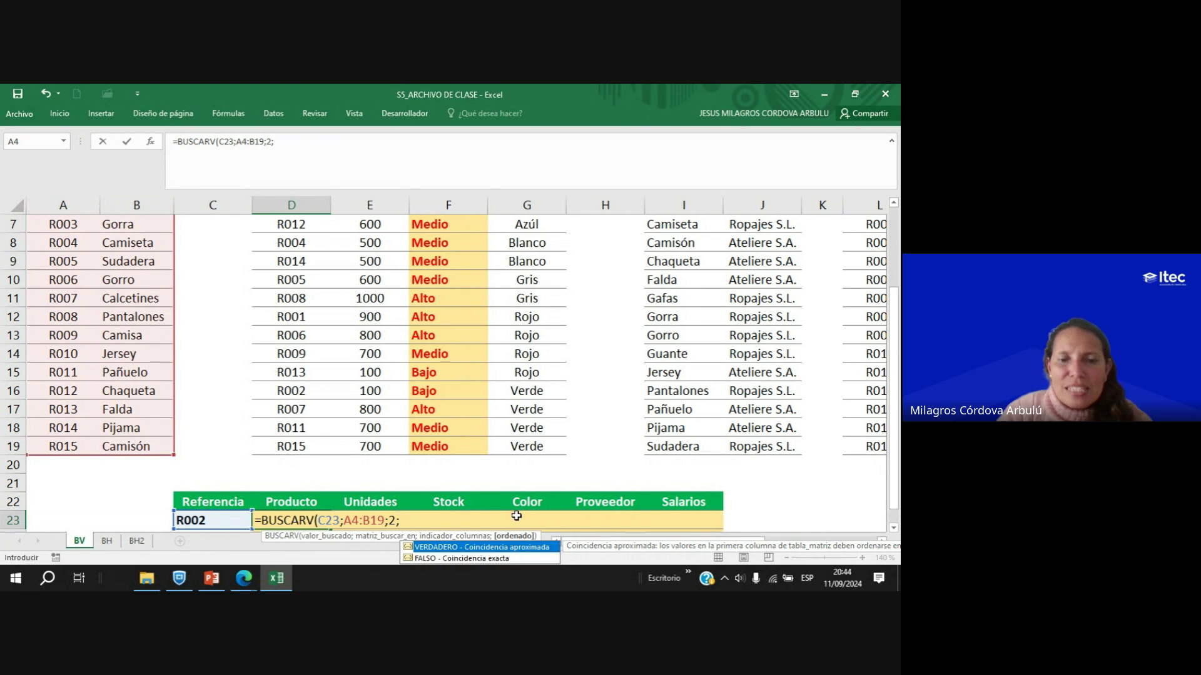
{"action": "scroll", "coordinate": [135, 301], "scroll_direction": "up", "scroll_amount": 2}
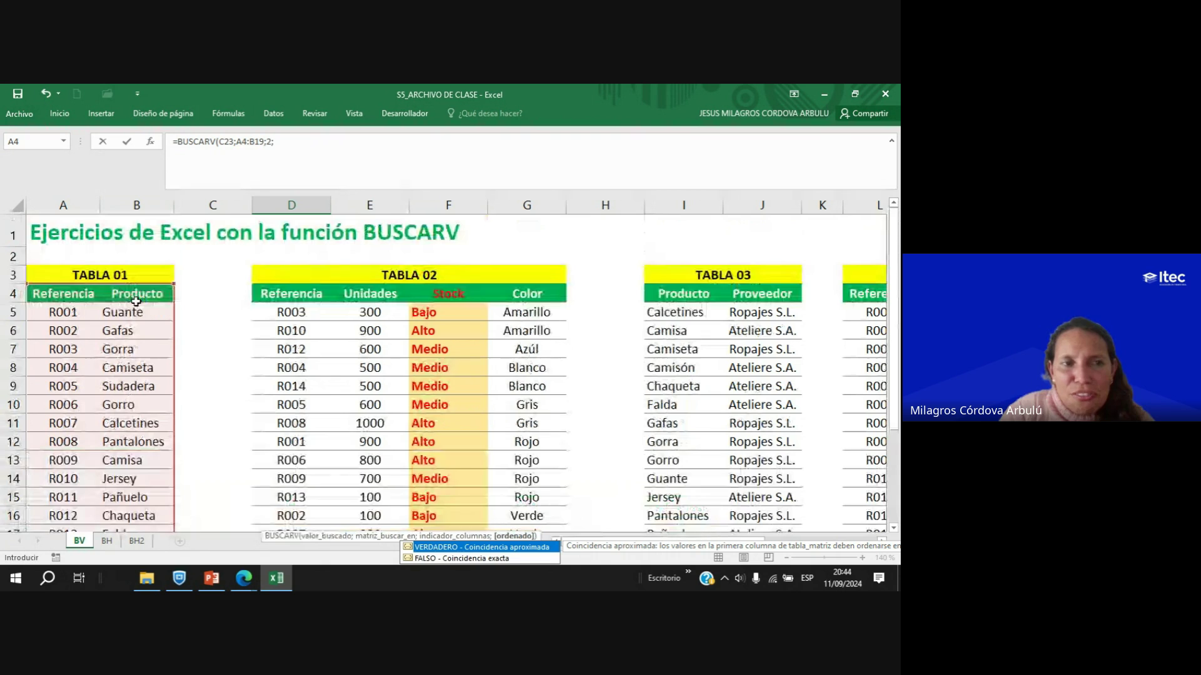
{"action": "scroll", "coordinate": [91, 342], "scroll_direction": "down", "scroll_amount": 5}
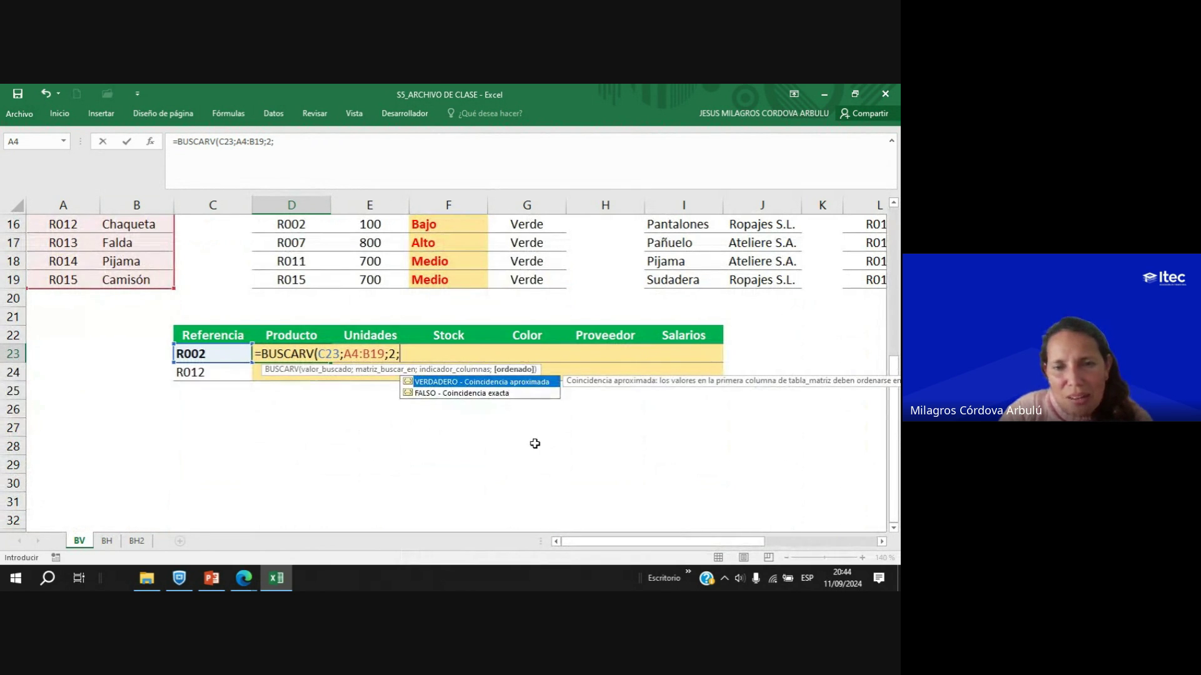
{"action": "left_click", "coordinate": [507, 393]}
{"action": "double_click", "coordinate": [507, 393]}
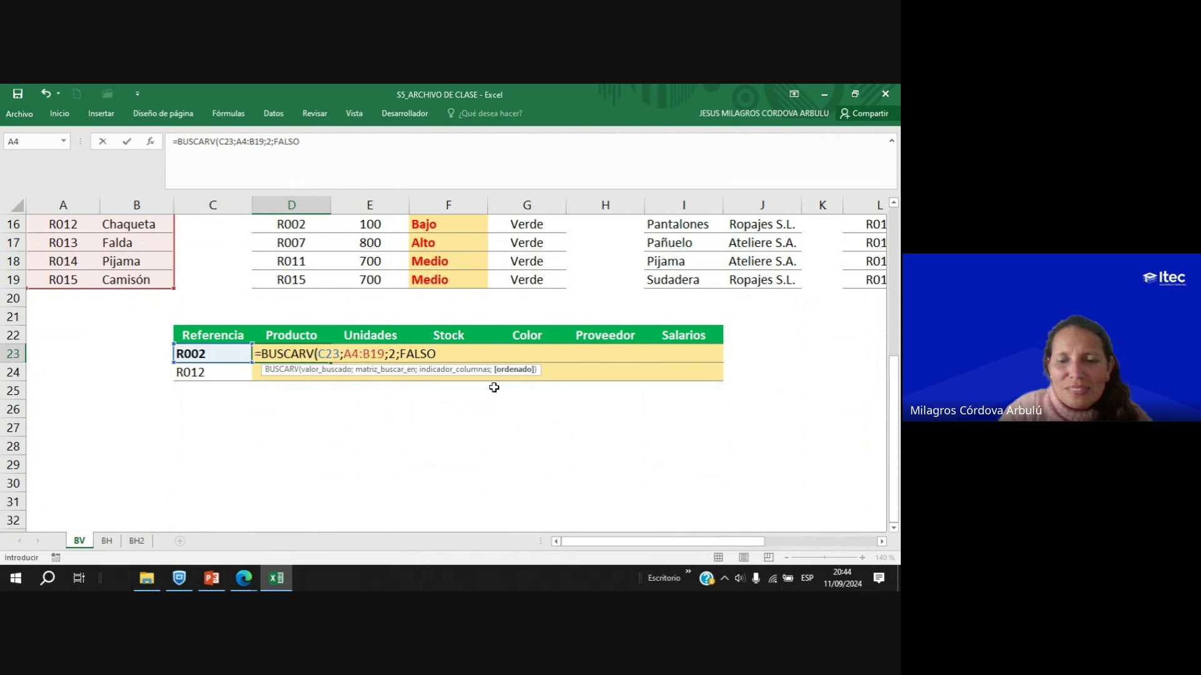
{"action": "key", "text": "Return"}
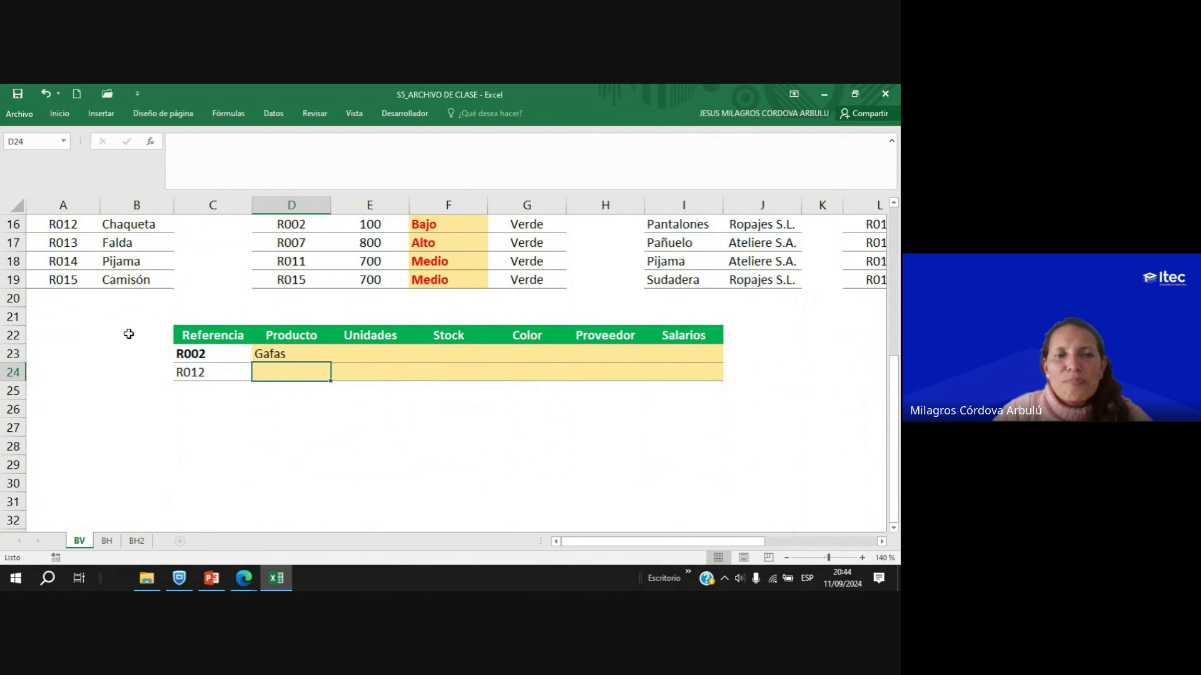
Compare the R002 row A6:B6 of Tabla 01 with the BUSCARV result in D23.
{"action": "scroll", "coordinate": [91, 341], "scroll_direction": "up", "scroll_amount": 5}
{"action": "left_click_drag", "start_coordinate": [53, 330], "coordinate": [133, 338]}
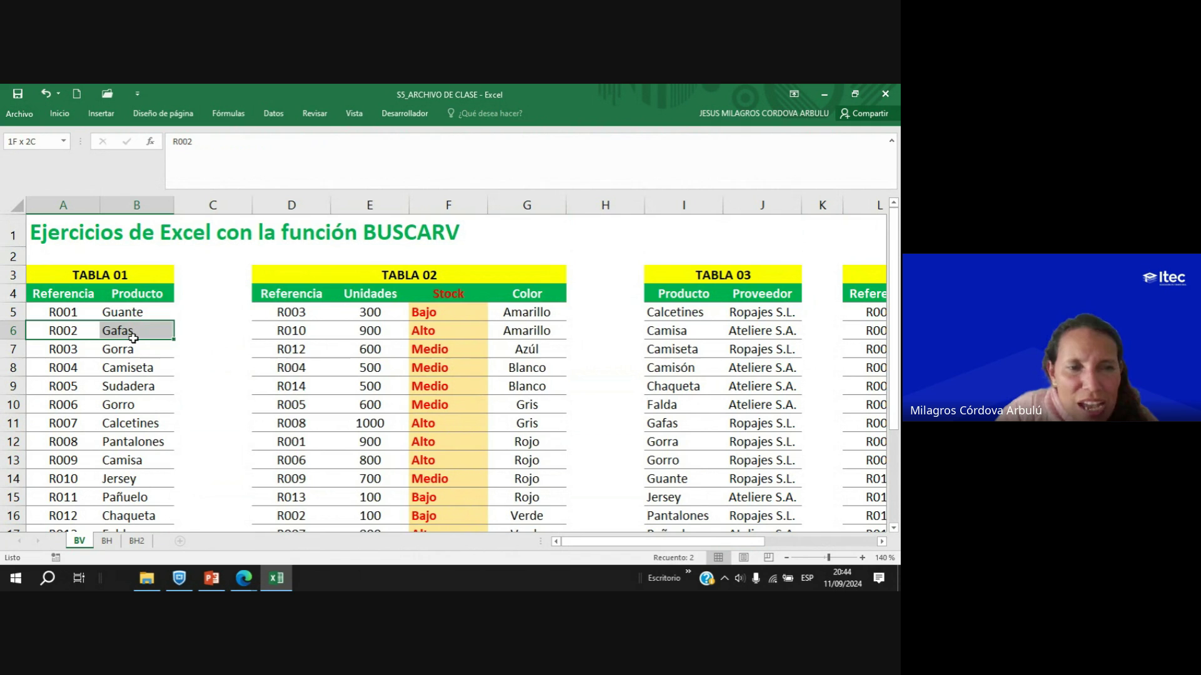
{"action": "scroll", "coordinate": [133, 338], "scroll_direction": "down", "scroll_amount": 4}
{"action": "left_click", "coordinate": [278, 410]}
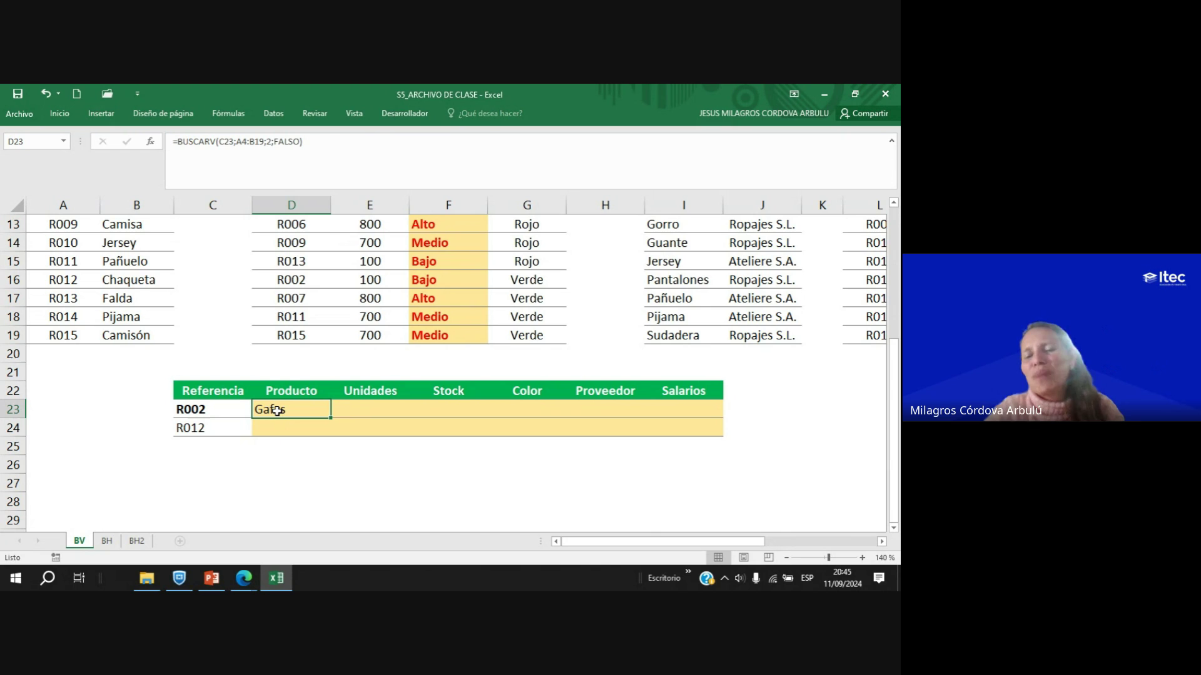
Examine which source table holds the units for reference R002, keeping the Unidades cell E23 selected.
{"action": "left_click", "coordinate": [363, 404]}
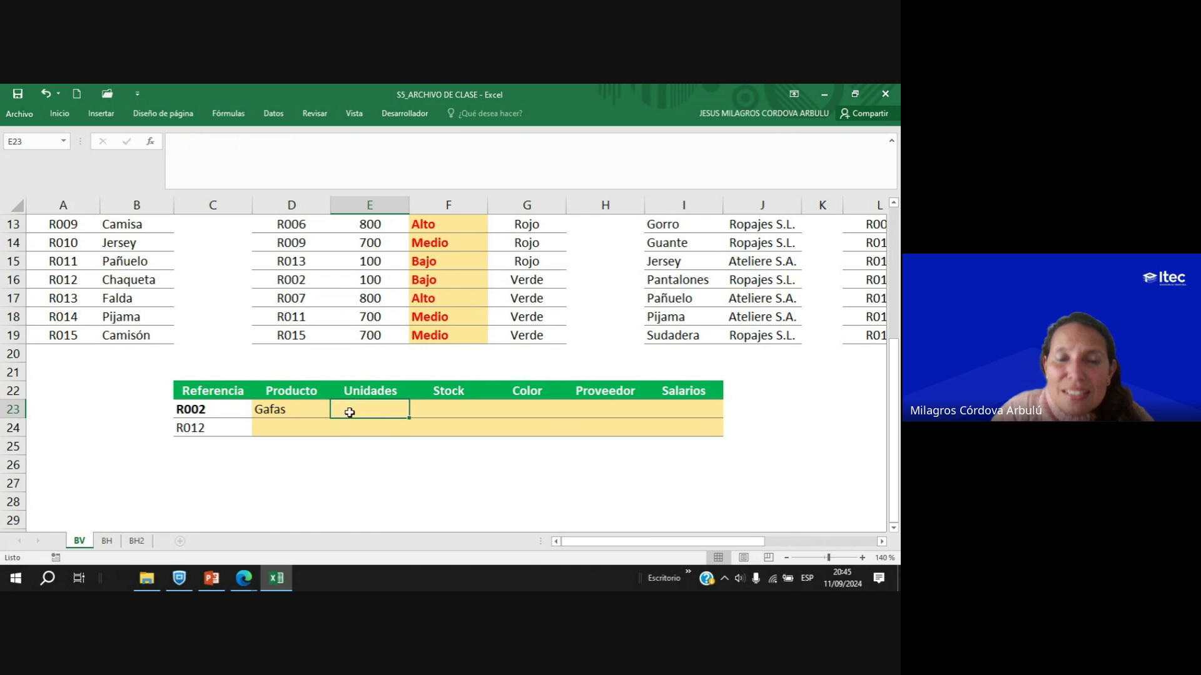
{"action": "scroll", "coordinate": [380, 415], "scroll_direction": "up", "scroll_amount": 4}
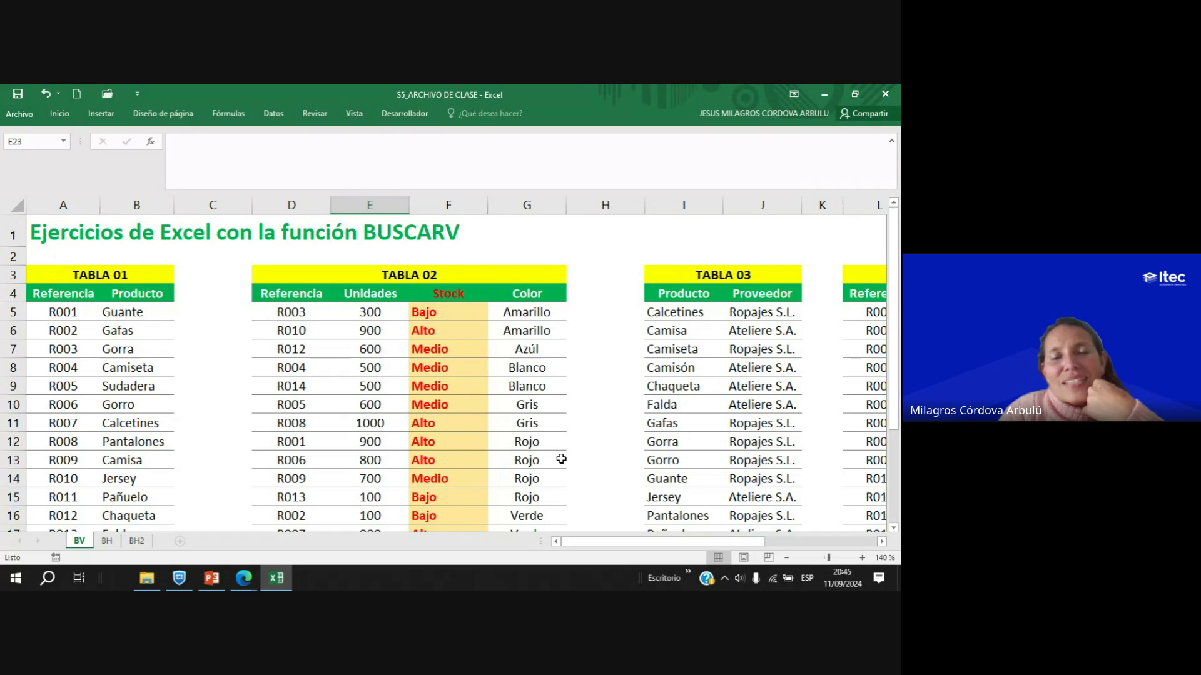
{"action": "scroll", "coordinate": [557, 469], "scroll_direction": "down", "scroll_amount": 4}
{"action": "left_click", "coordinate": [202, 413]}
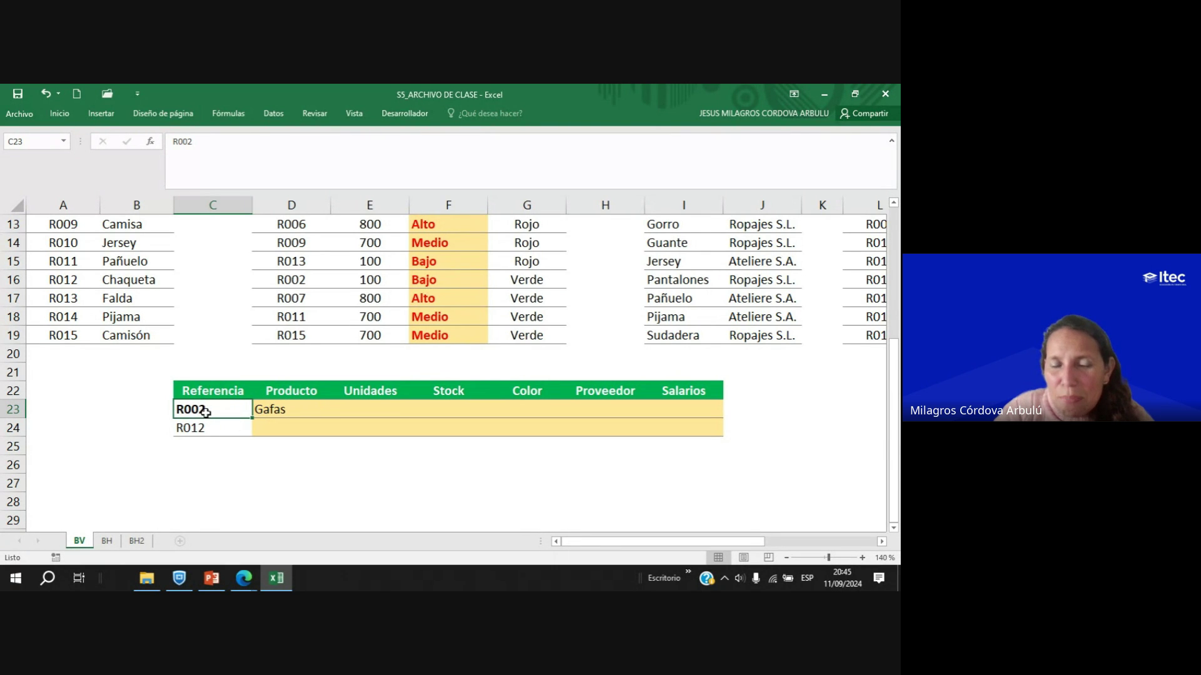
{"action": "left_click", "coordinate": [373, 410]}
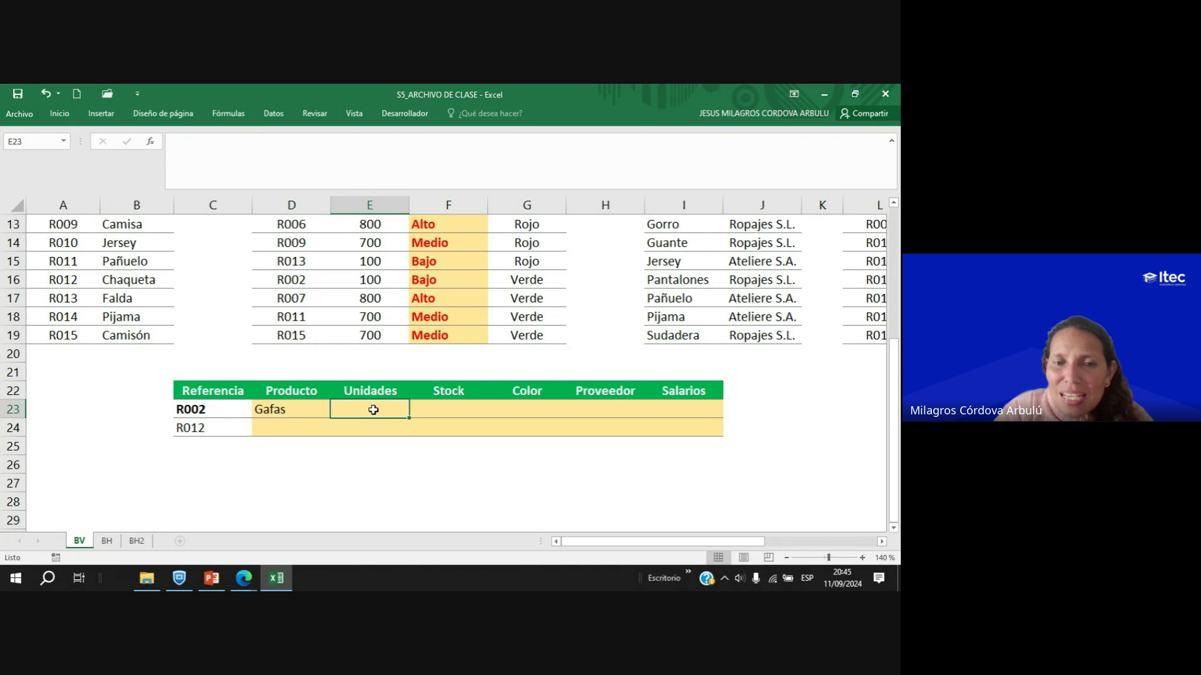
{"action": "scroll", "coordinate": [325, 407], "scroll_direction": "up", "scroll_amount": 4}
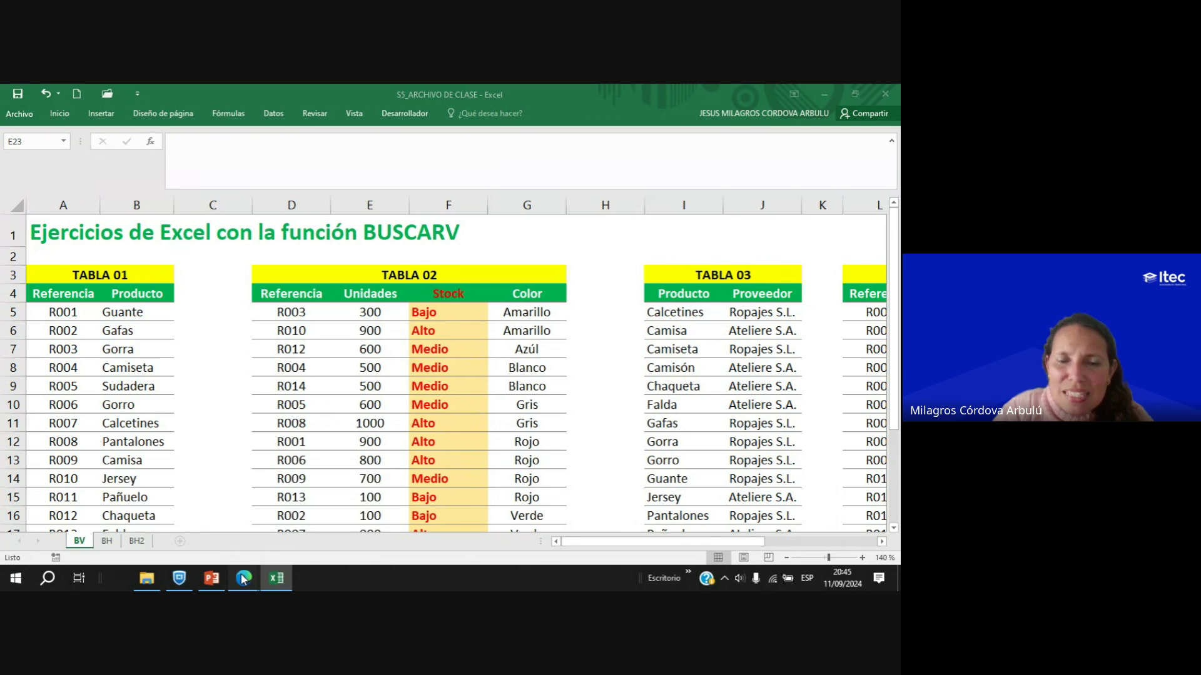
Switch to the Google Meet window in Edge to read the call messages, and return to the Excel workbook.
{"action": "mouse_move", "coordinate": [243, 577]}
{"action": "left_click", "coordinate": [181, 533]}
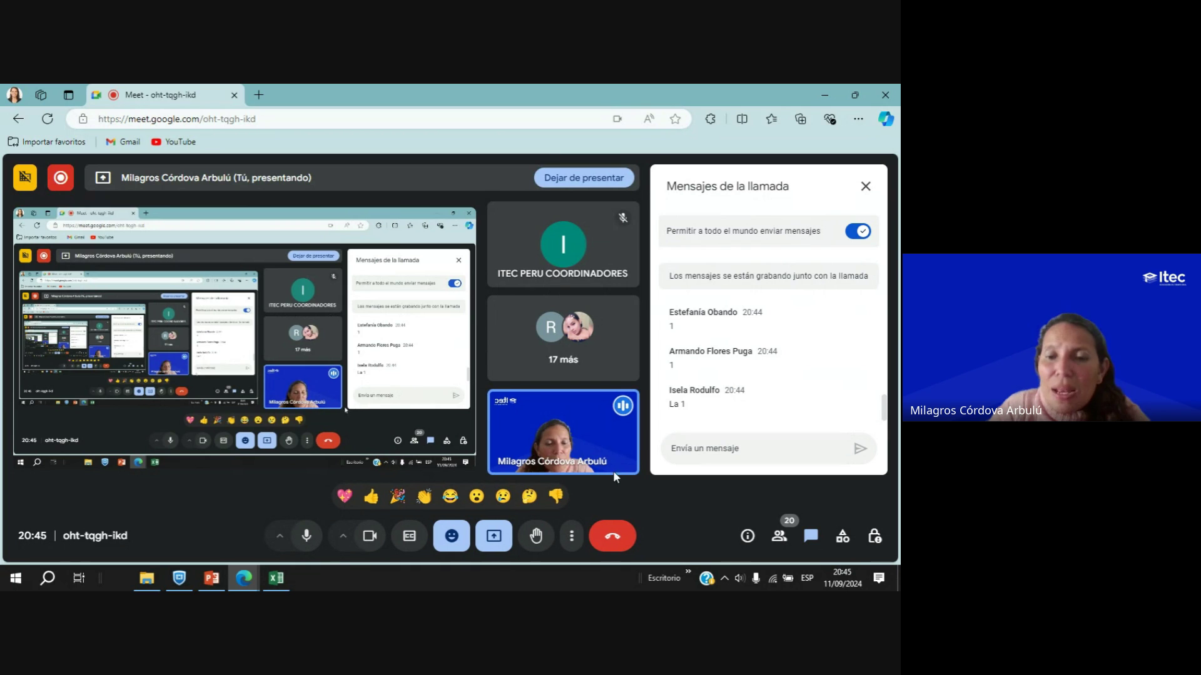
{"action": "mouse_move", "coordinate": [244, 583]}
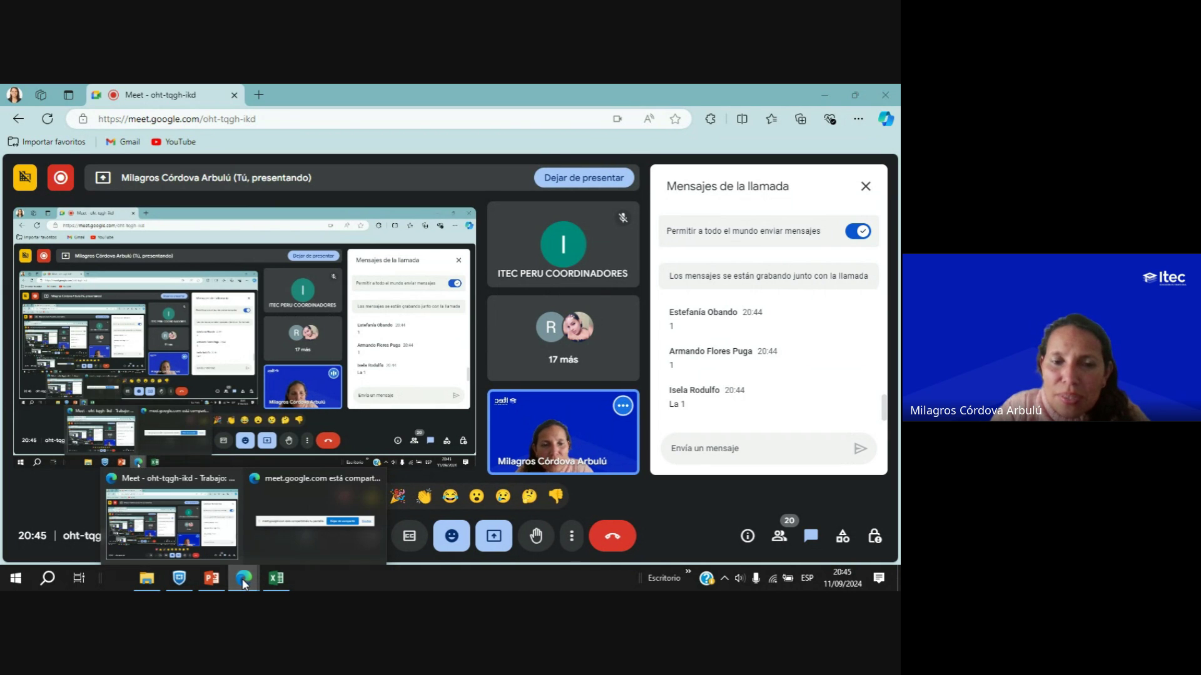
{"action": "left_click", "coordinate": [287, 585]}
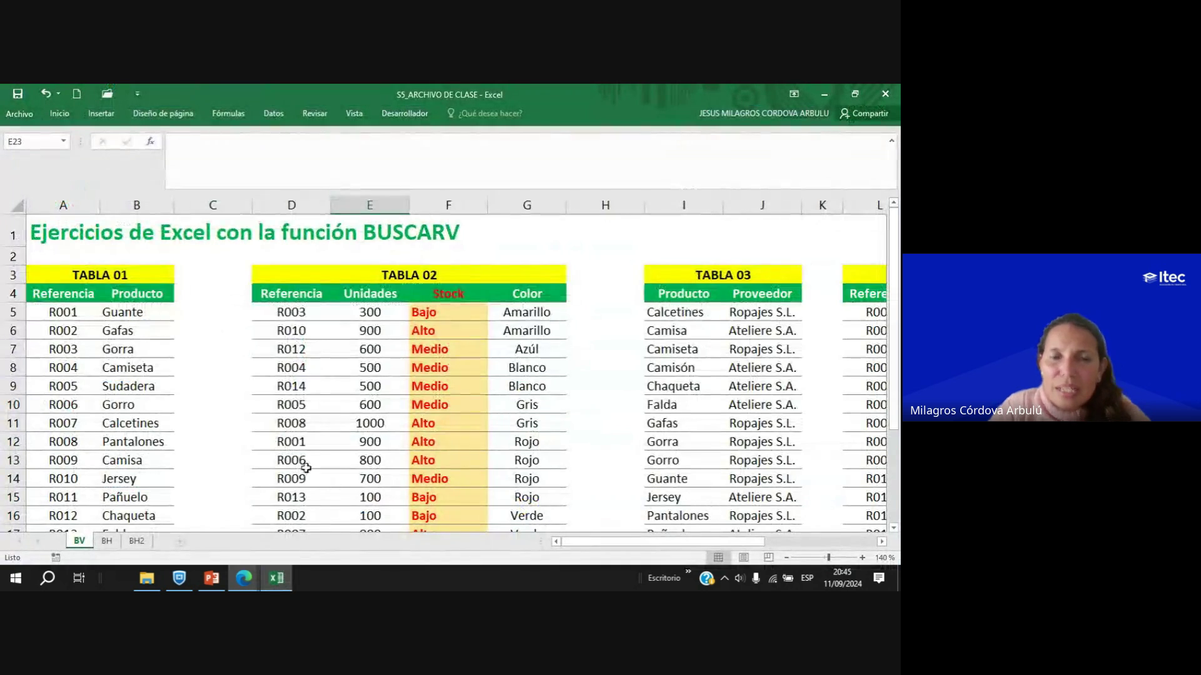
Compare the Unidades heading of the summary table with the columns of the source tables.
{"action": "scroll", "coordinate": [320, 398], "scroll_direction": "down", "scroll_amount": 4}
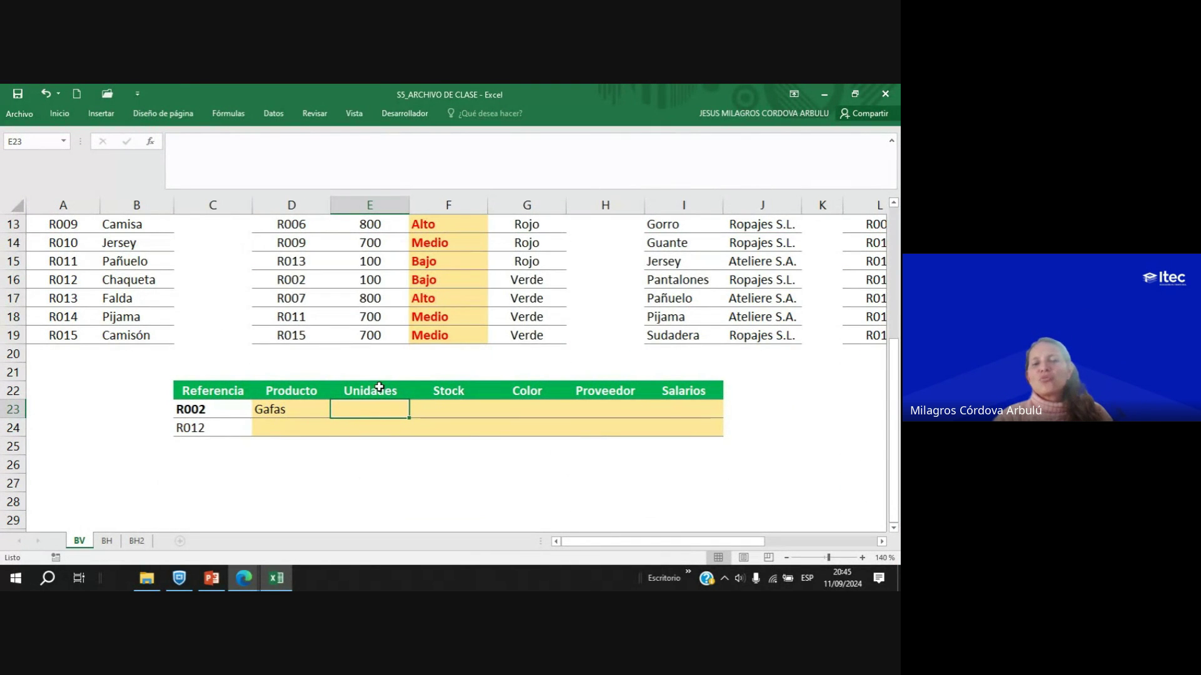
{"action": "scroll", "coordinate": [380, 410], "scroll_direction": "up", "scroll_amount": 4}
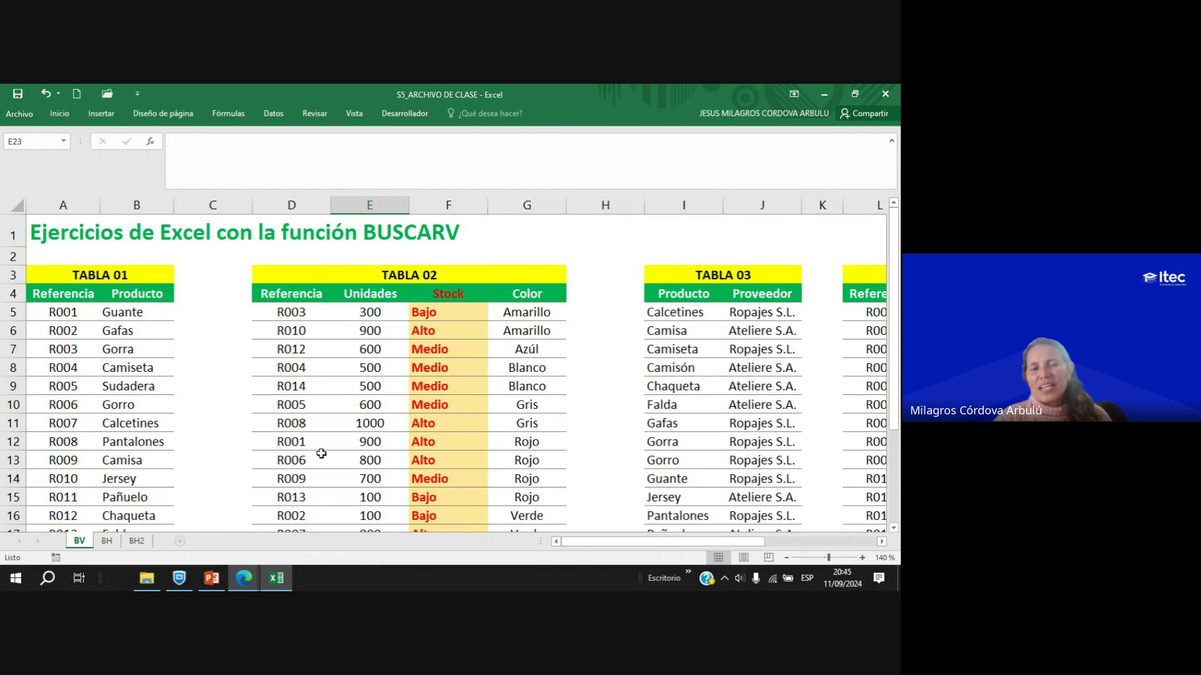
{"action": "scroll", "coordinate": [321, 453], "scroll_direction": "down", "scroll_amount": 2}
{"action": "scroll", "coordinate": [322, 453], "scroll_direction": "up", "scroll_amount": 2}
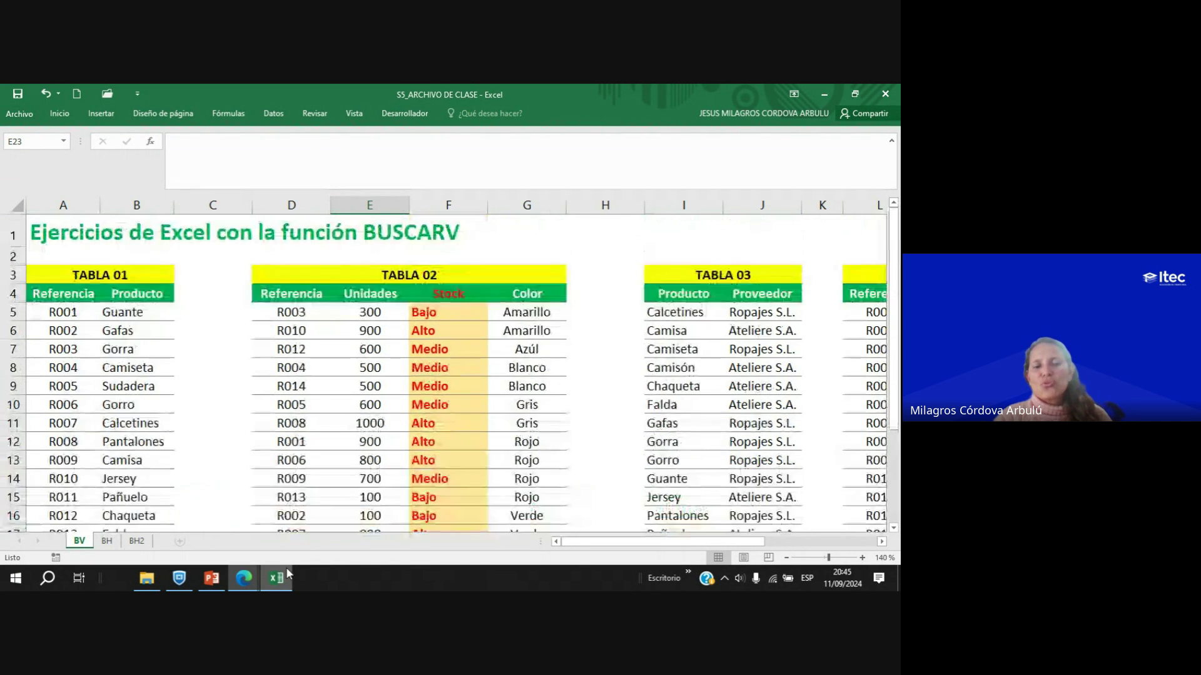
Check the students' new answers in the Google Meet chat and go back to the summary table in Excel.
{"action": "mouse_move", "coordinate": [255, 584]}
{"action": "left_click", "coordinate": [194, 525]}
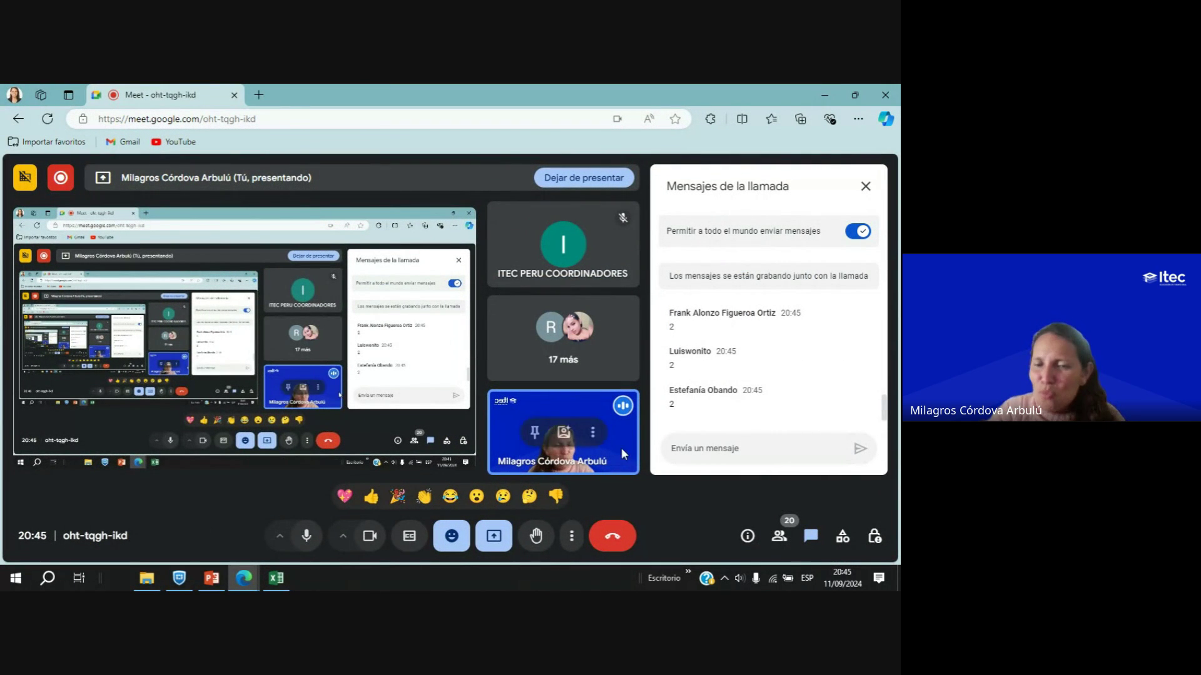
{"action": "left_click", "coordinate": [276, 577]}
{"action": "scroll", "coordinate": [436, 444], "scroll_direction": "down", "scroll_amount": 4}
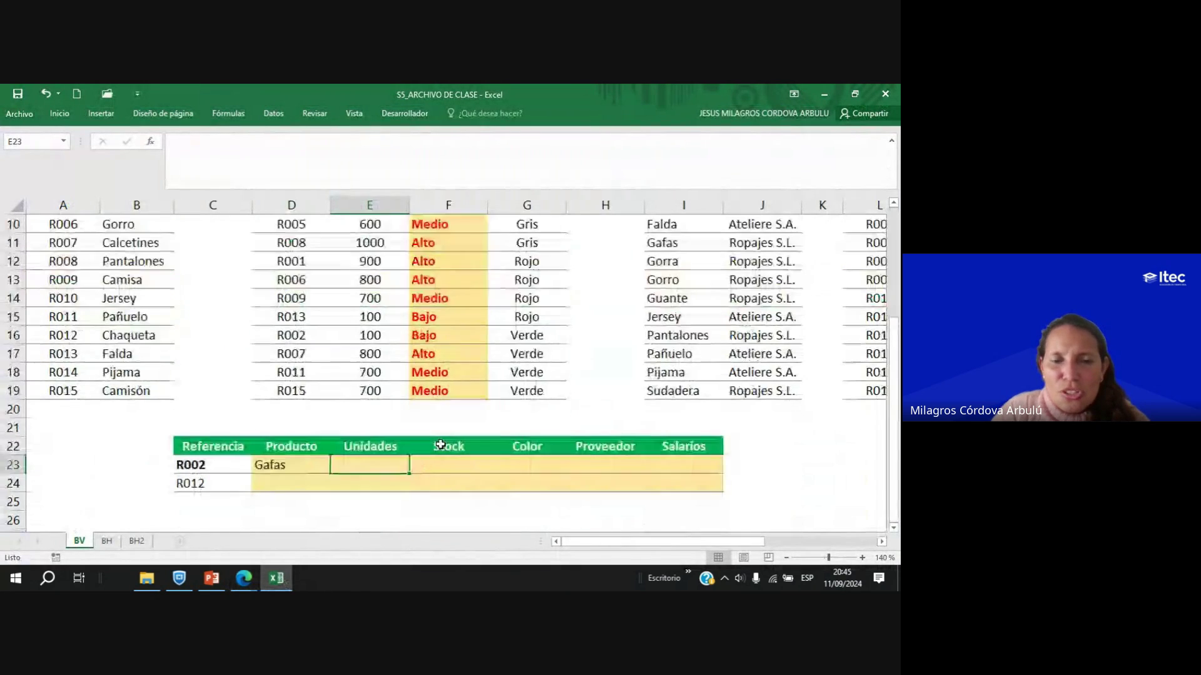
Start a BUSCARV formula in the Unidades cell E23 with lookup value C23 and the TABLA 02 range D4:G19.
{"action": "type", "text": "=BUS"}
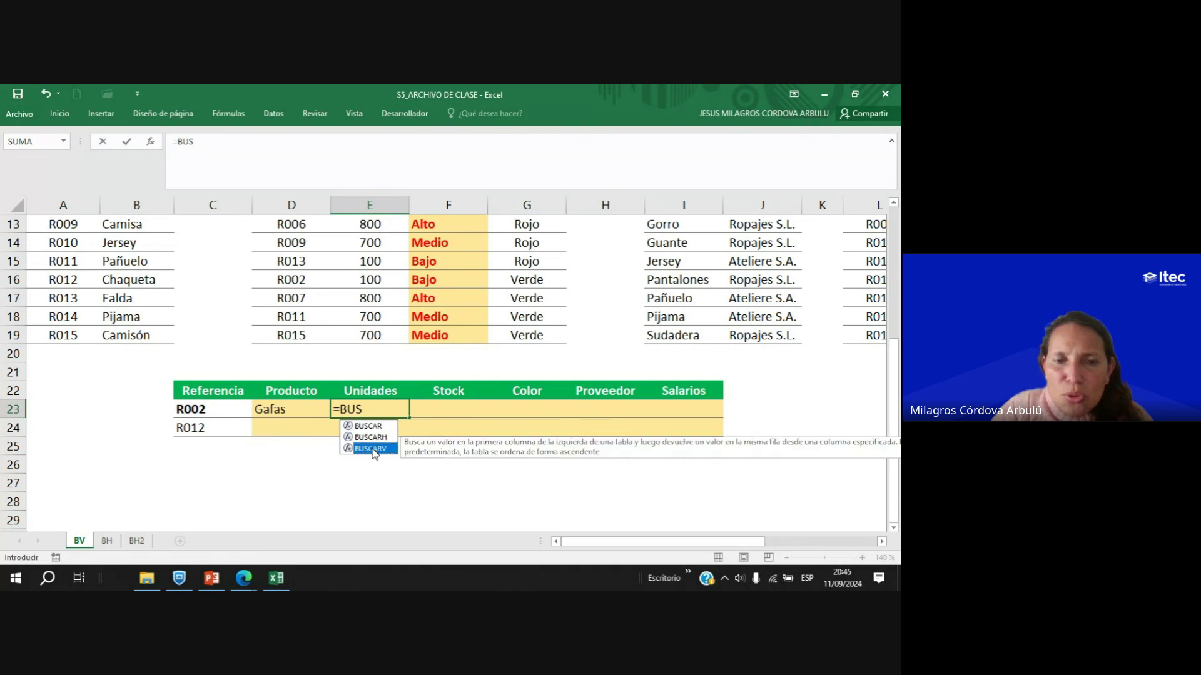
{"action": "double_click", "coordinate": [366, 447]}
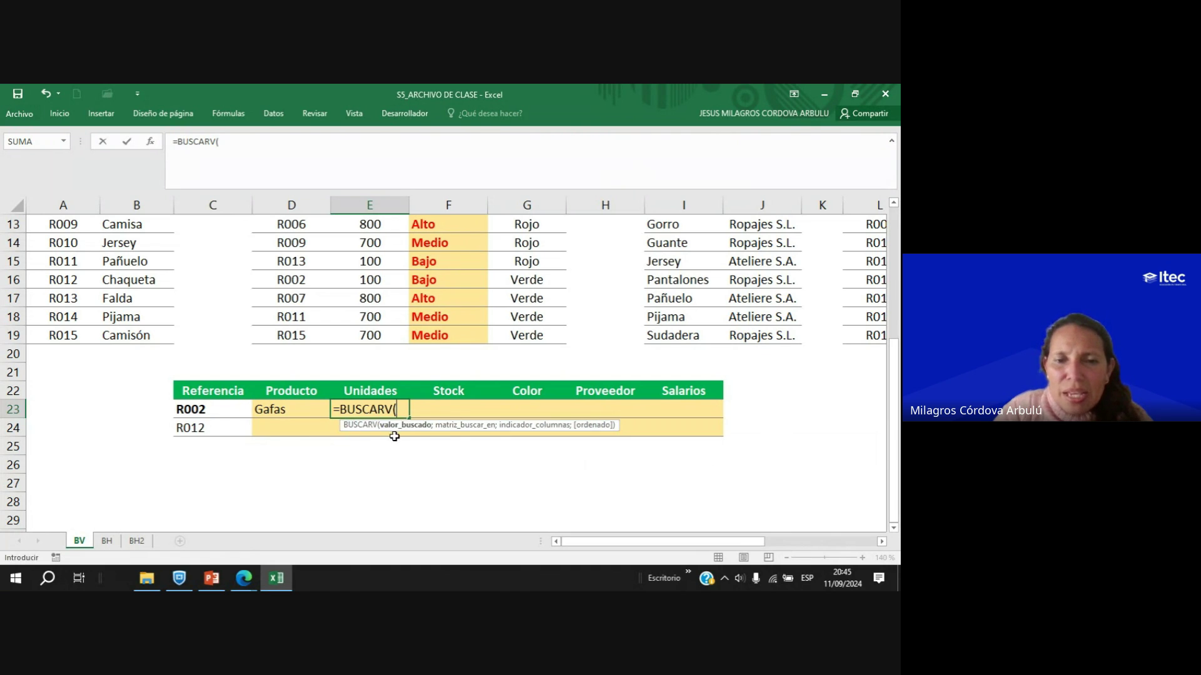
{"action": "left_click", "coordinate": [204, 409]}
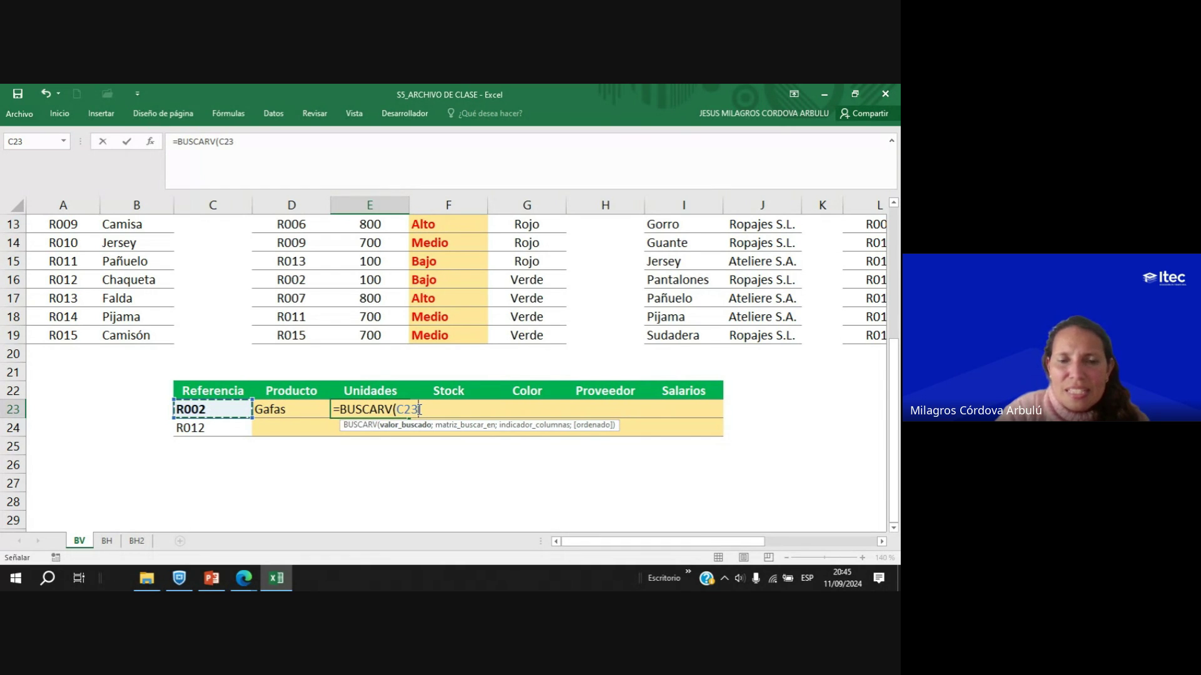
{"action": "type", "text": ";"}
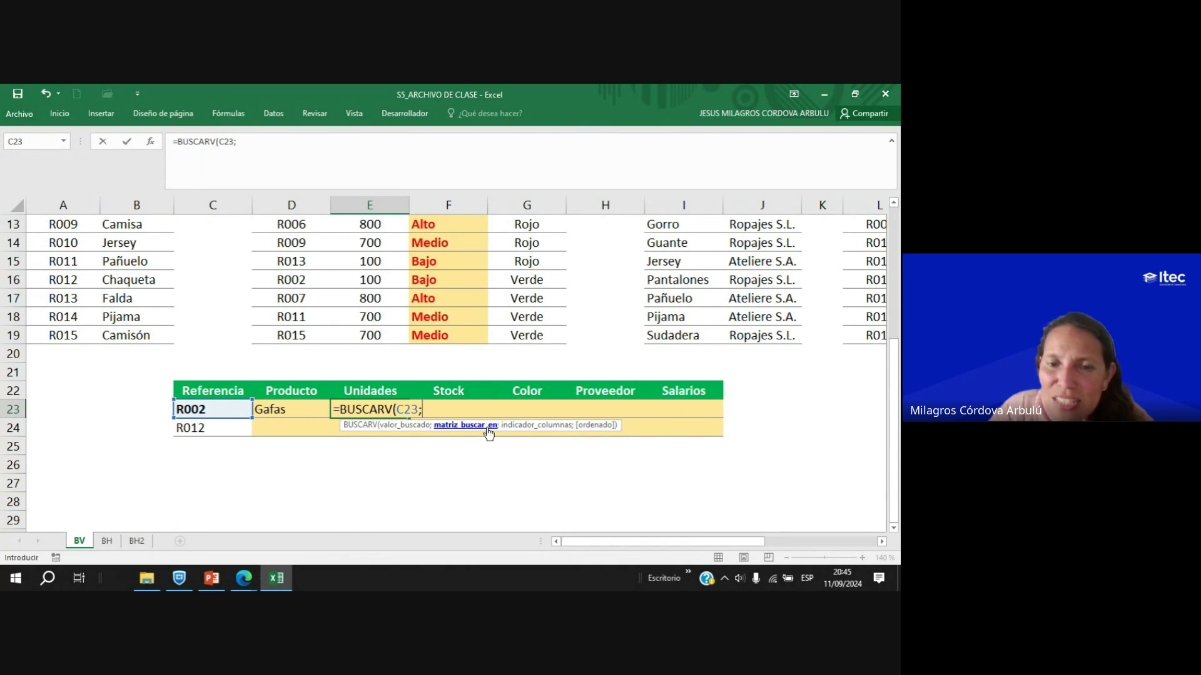
{"action": "scroll", "coordinate": [164, 319], "scroll_direction": "up", "scroll_amount": 4}
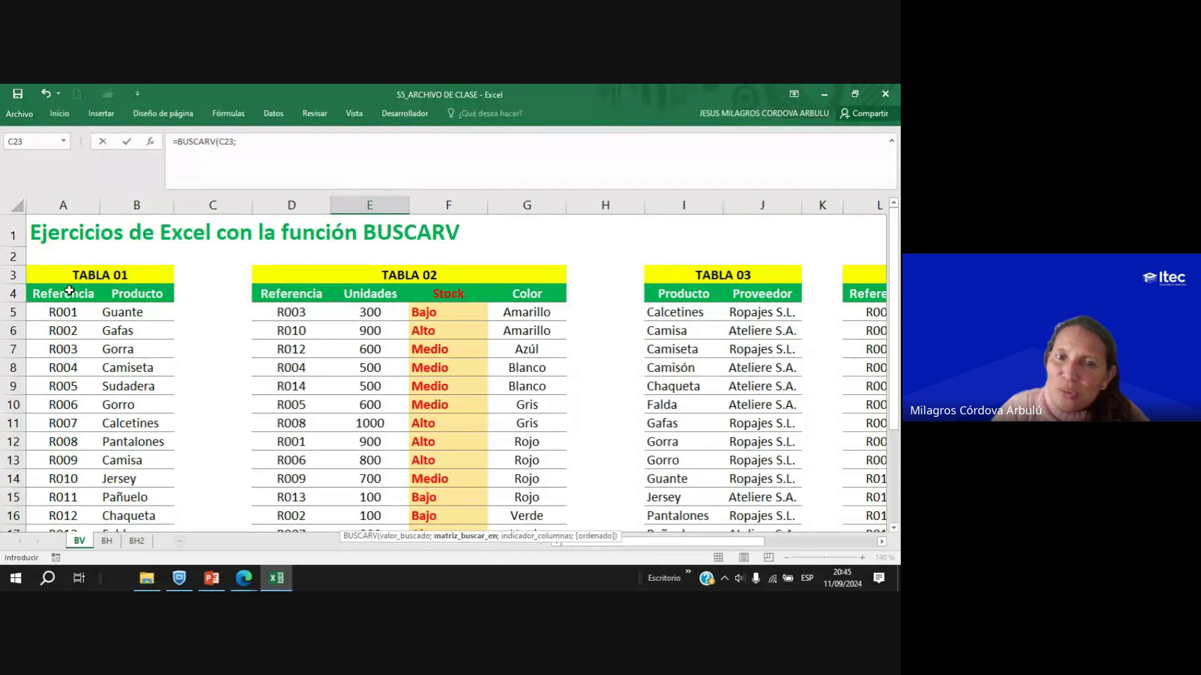
{"action": "left_click_drag", "start_coordinate": [292, 294], "coordinate": [536, 502]}
{"action": "type", "text": ";"}
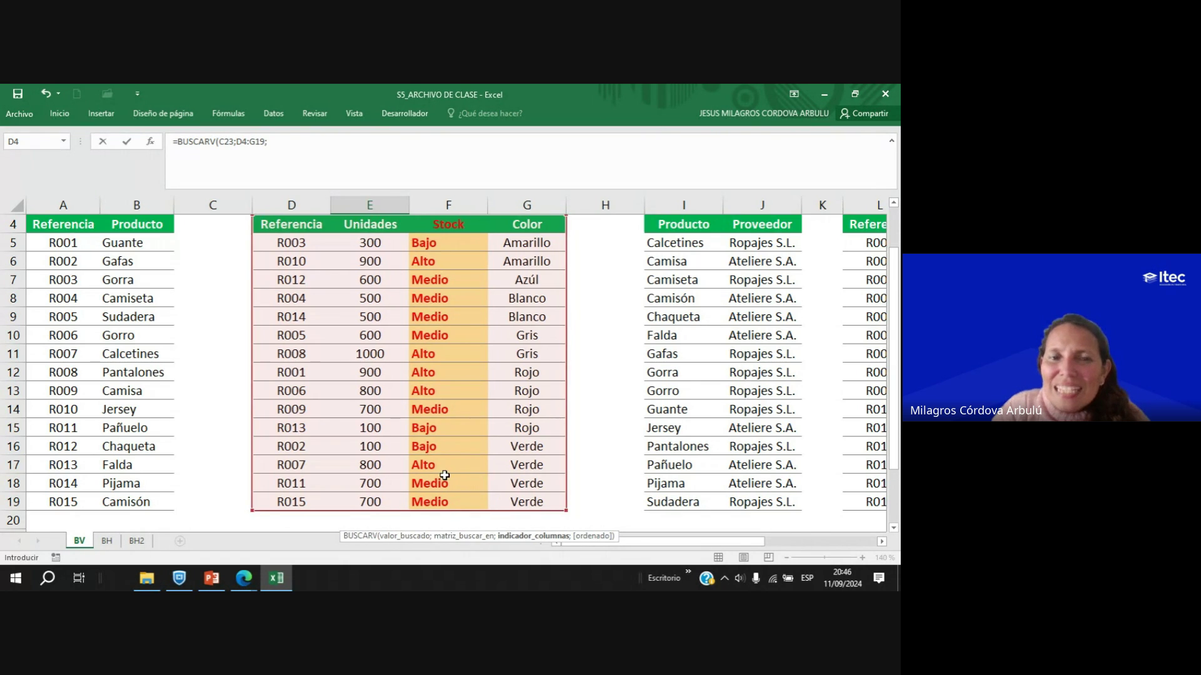
Complete the Unidades formula in E23 with column index 2 and FALSO for an exact match.
{"action": "scroll", "coordinate": [375, 463], "scroll_direction": "down", "scroll_amount": 3}
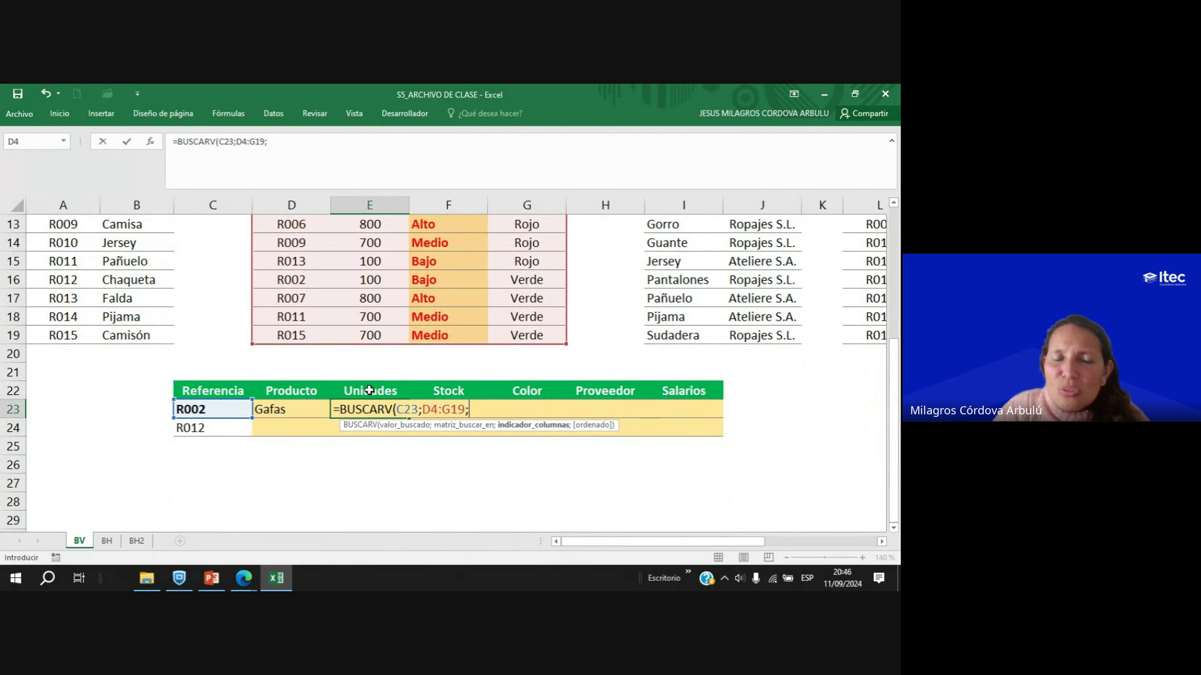
{"action": "scroll", "coordinate": [369, 391], "scroll_direction": "up", "scroll_amount": 4}
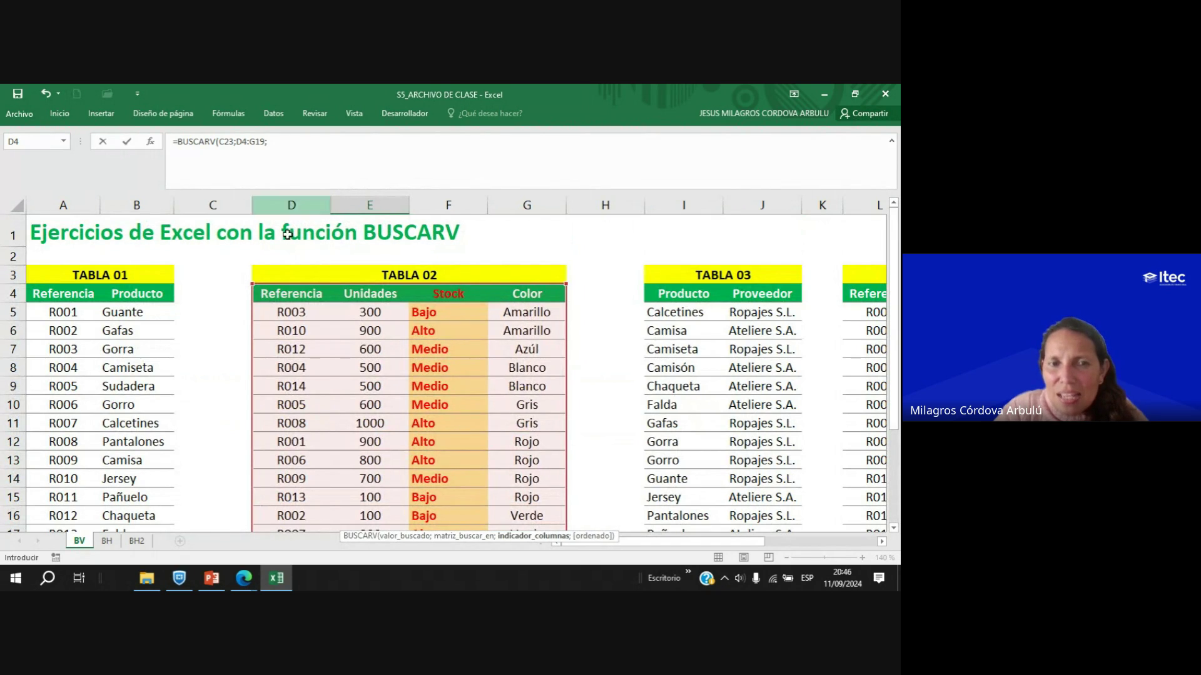
{"action": "scroll", "coordinate": [393, 459], "scroll_direction": "down", "scroll_amount": 2}
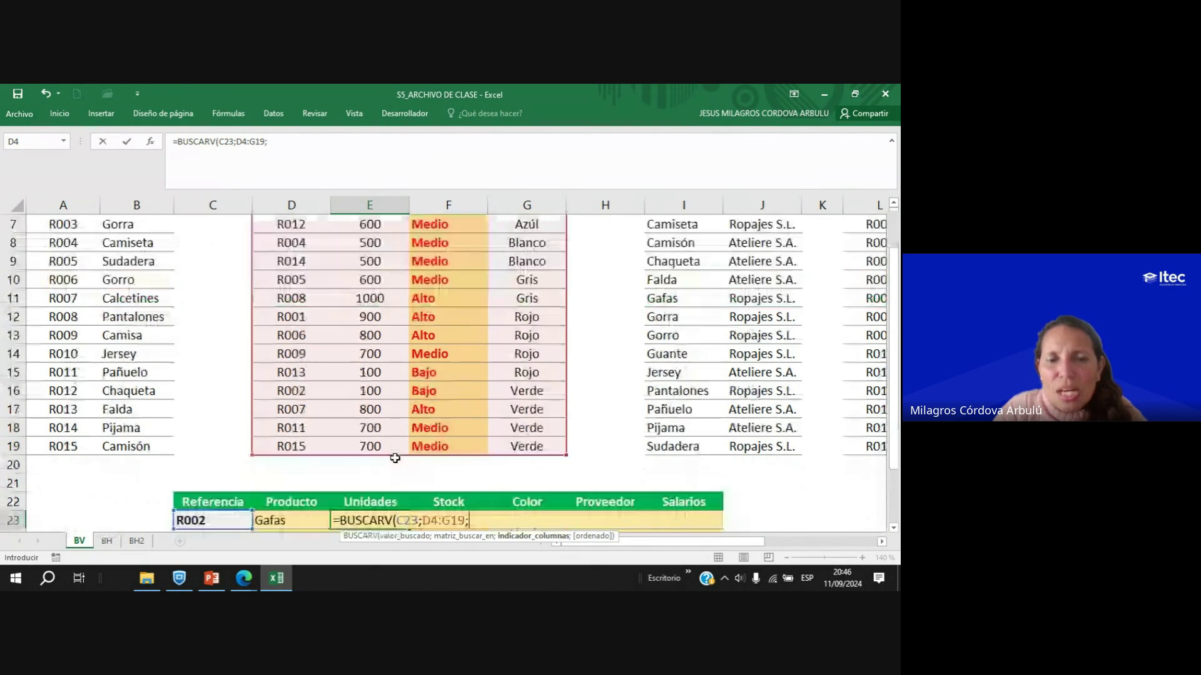
{"action": "scroll", "coordinate": [394, 458], "scroll_direction": "down", "scroll_amount": 1}
{"action": "type", "text": "2"}
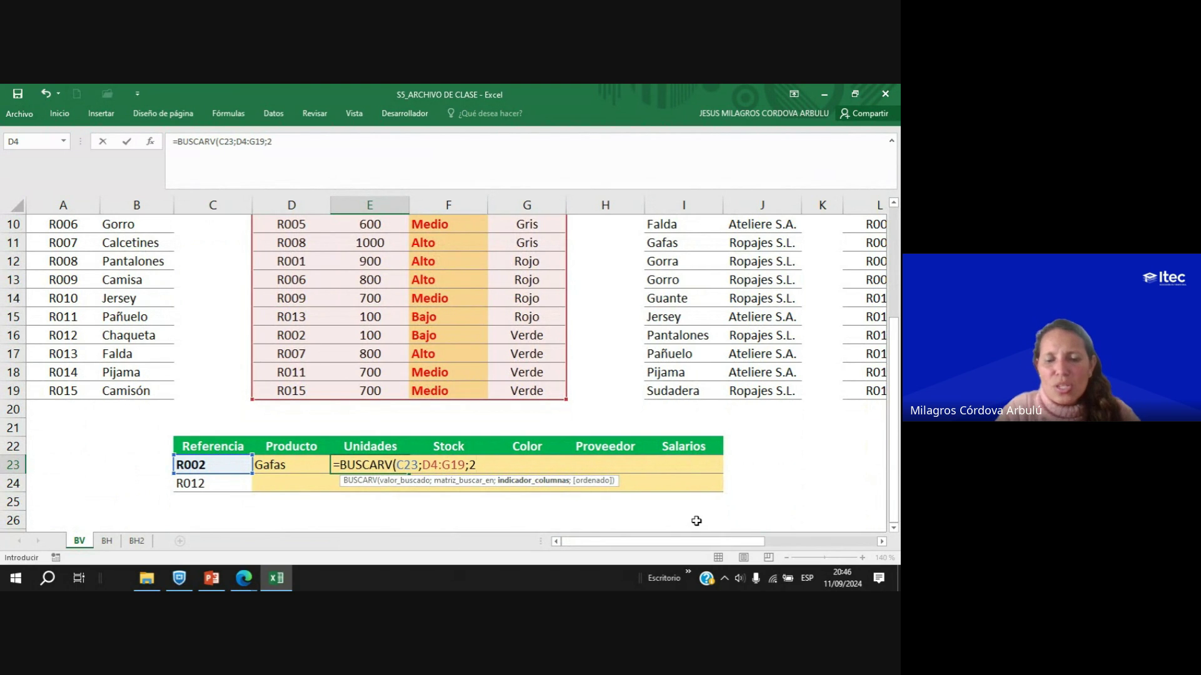
{"action": "type", "text": ";"}
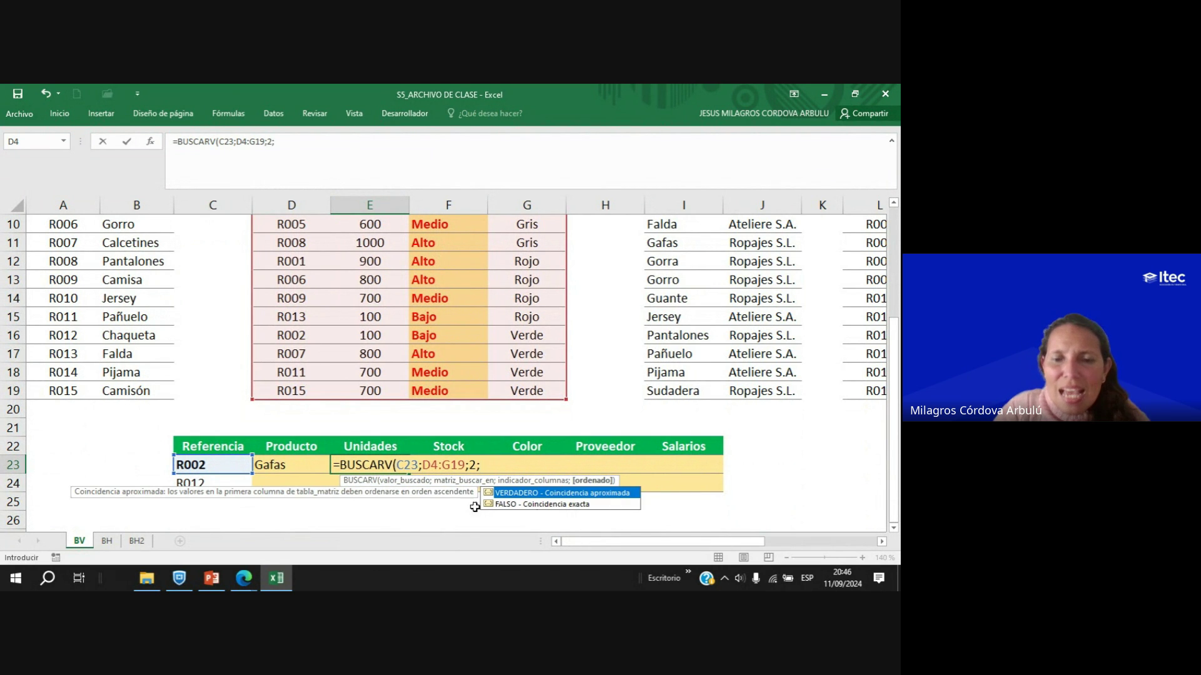
{"action": "left_click", "coordinate": [521, 506]}
{"action": "double_click", "coordinate": [522, 505]}
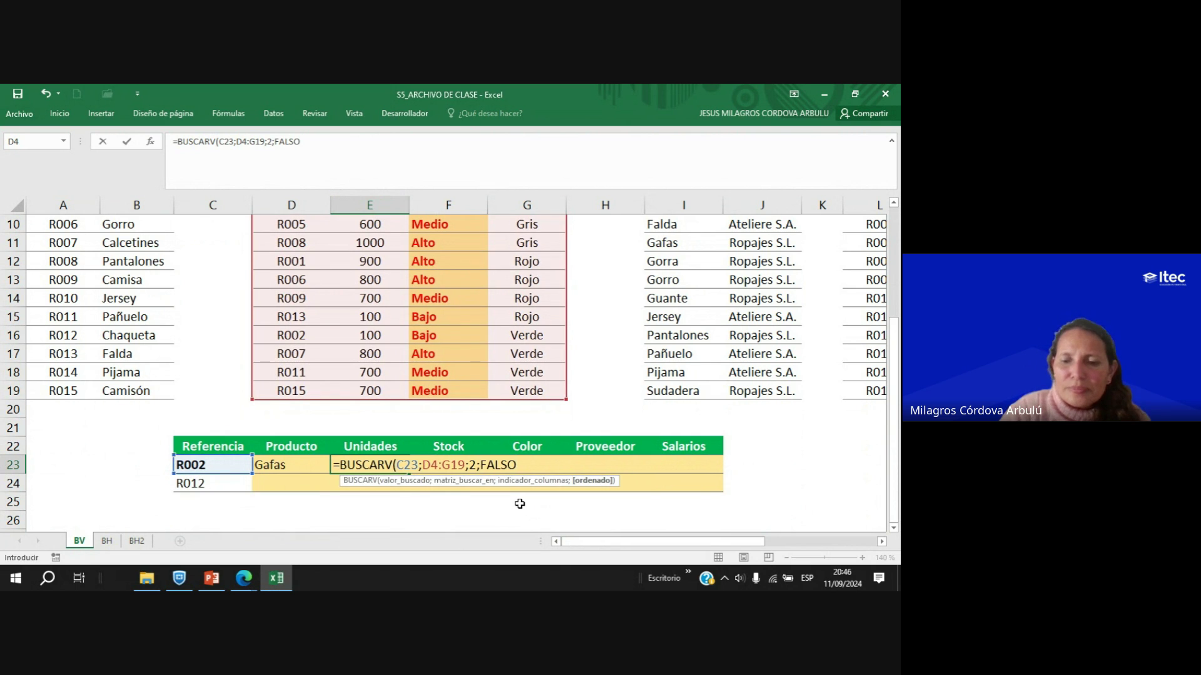
{"action": "key", "text": "Return"}
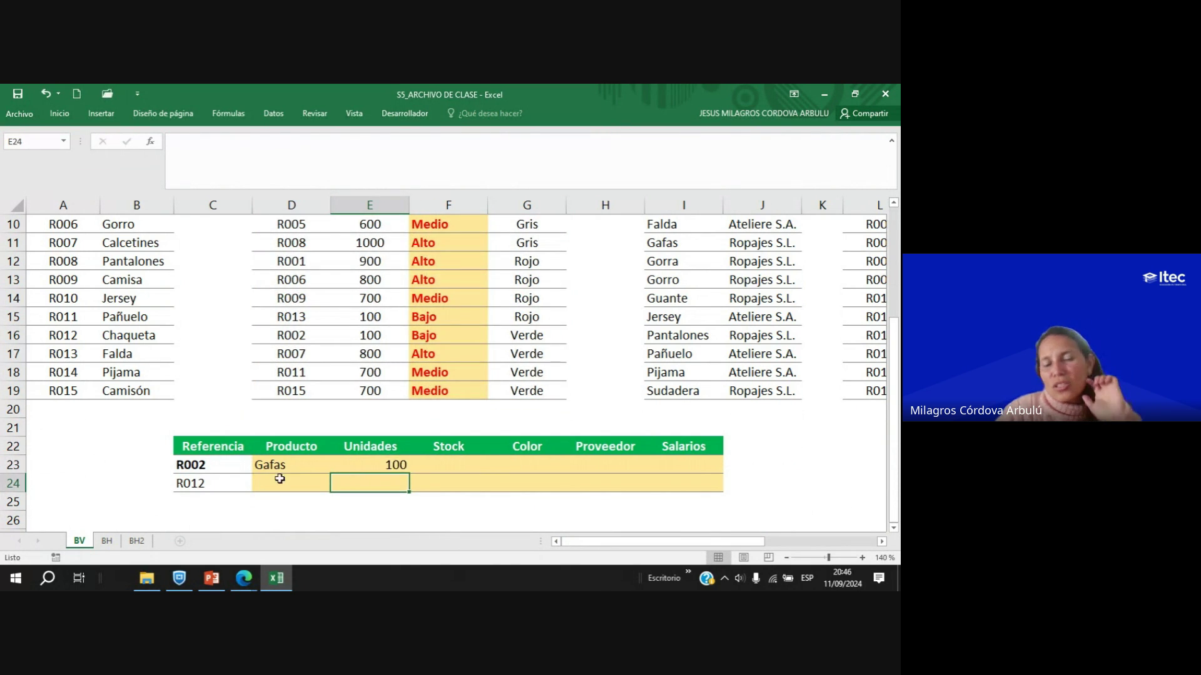
Check the Unidades result for R002 against its row in TABLA 02.
{"action": "scroll", "coordinate": [284, 466], "scroll_direction": "up", "scroll_amount": 3}
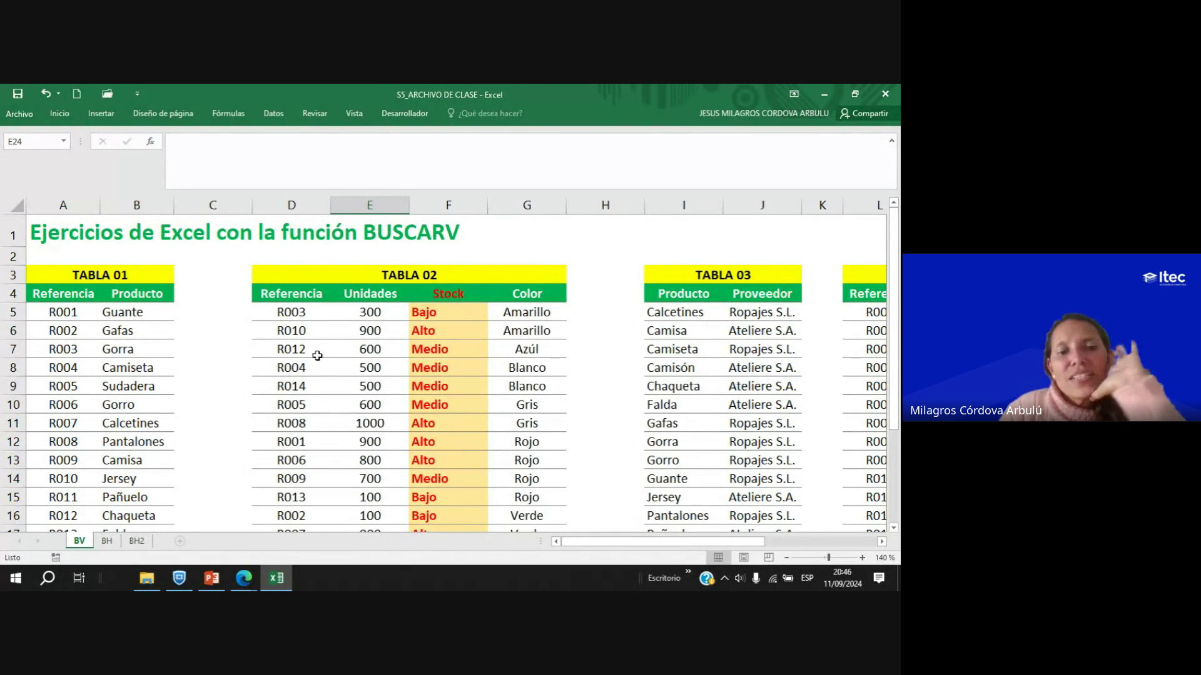
{"action": "scroll", "coordinate": [311, 403], "scroll_direction": "down", "scroll_amount": 1}
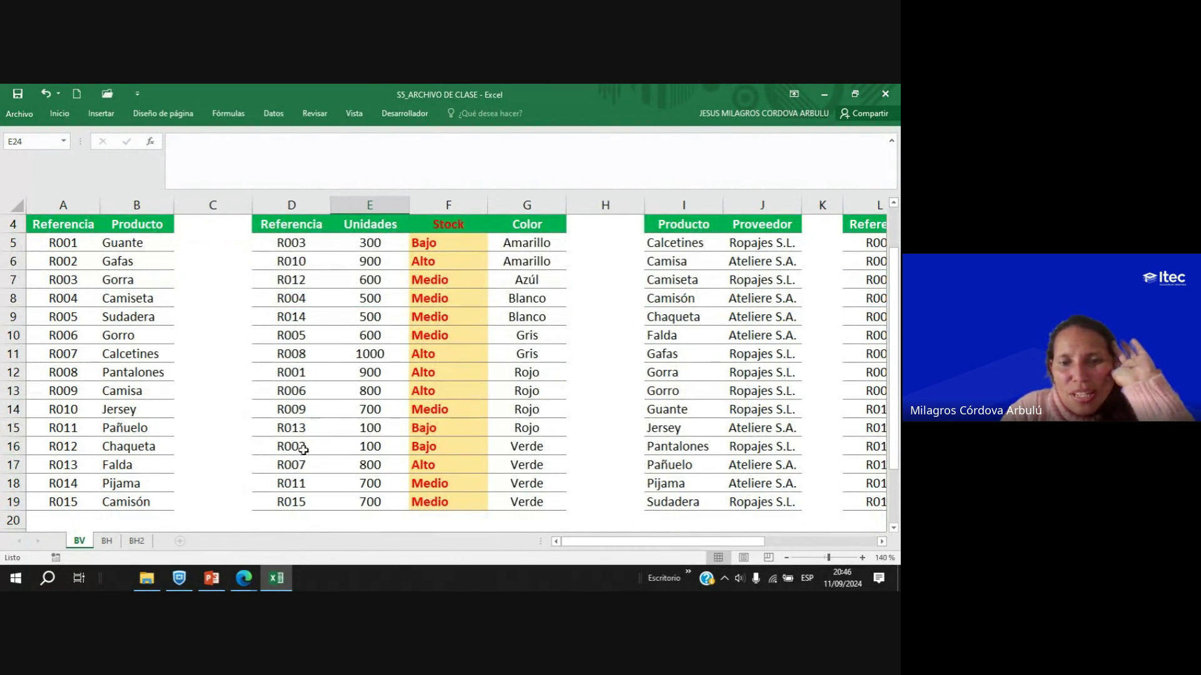
{"action": "left_click", "coordinate": [325, 445]}
{"action": "left_click_drag", "start_coordinate": [334, 442], "coordinate": [509, 445]}
{"action": "scroll", "coordinate": [375, 461], "scroll_direction": "down", "scroll_amount": 4}
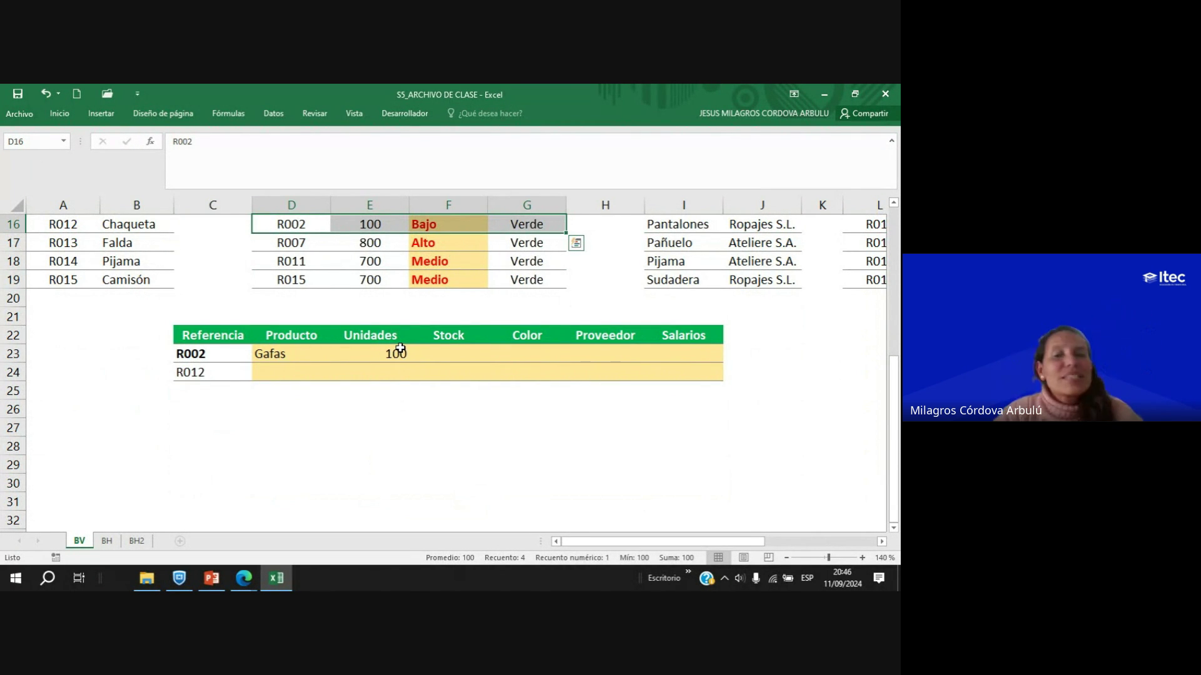
Start a BUSCARV formula in the Stock cell F23 with lookup value C23 and the TABLA 02 range D4:G19.
{"action": "left_click", "coordinate": [457, 356]}
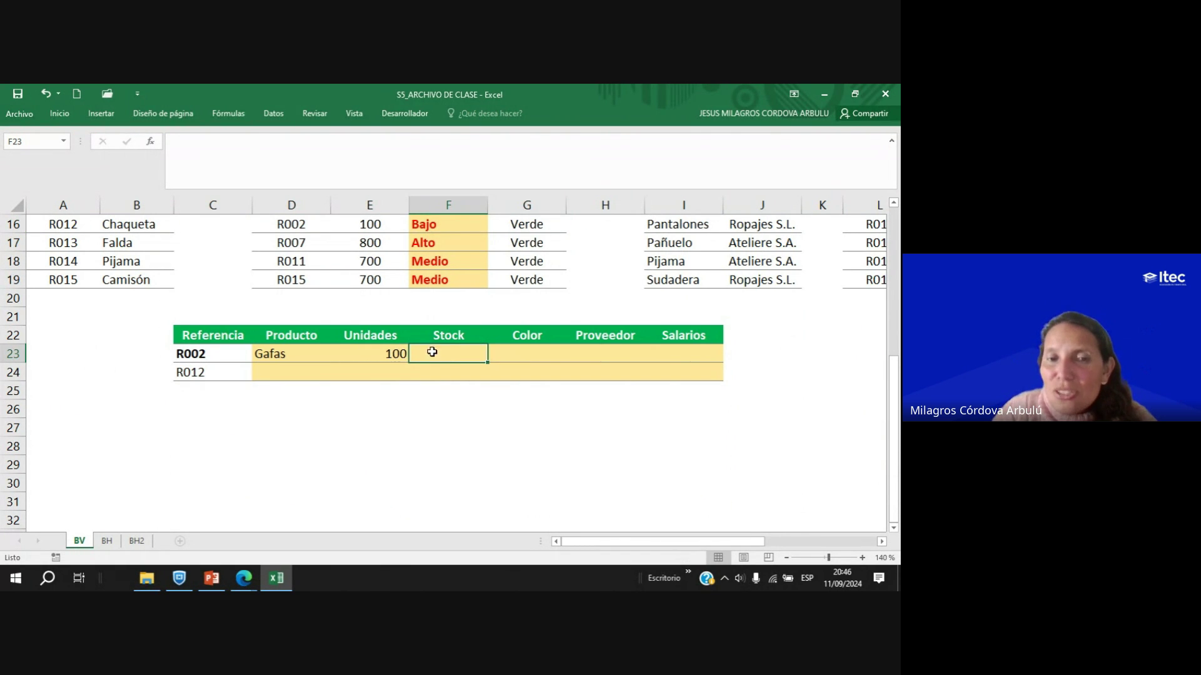
{"action": "type", "text": "=BUS"}
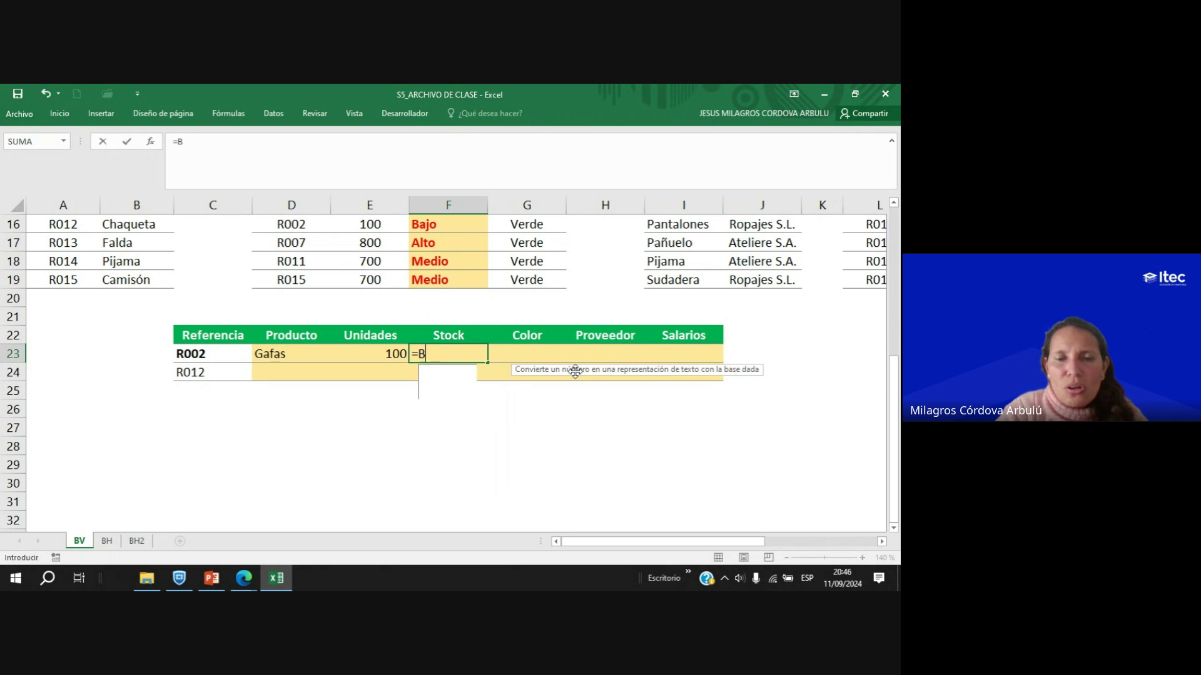
{"action": "double_click", "coordinate": [449, 393]}
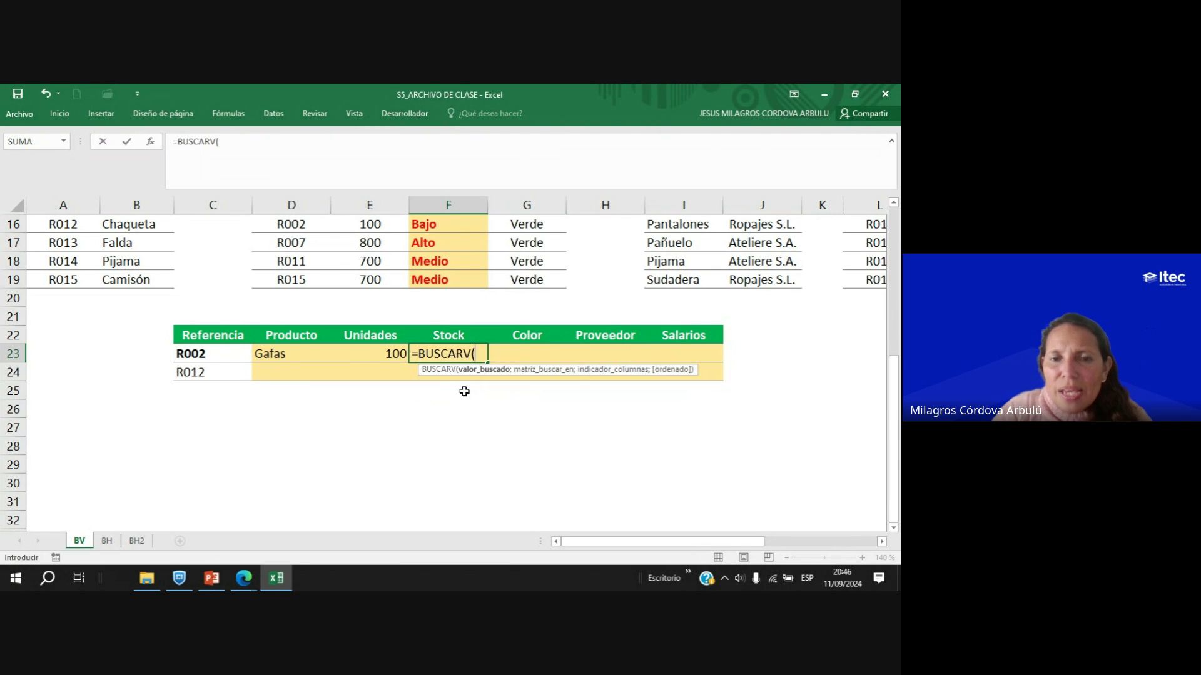
{"action": "left_click", "coordinate": [194, 355]}
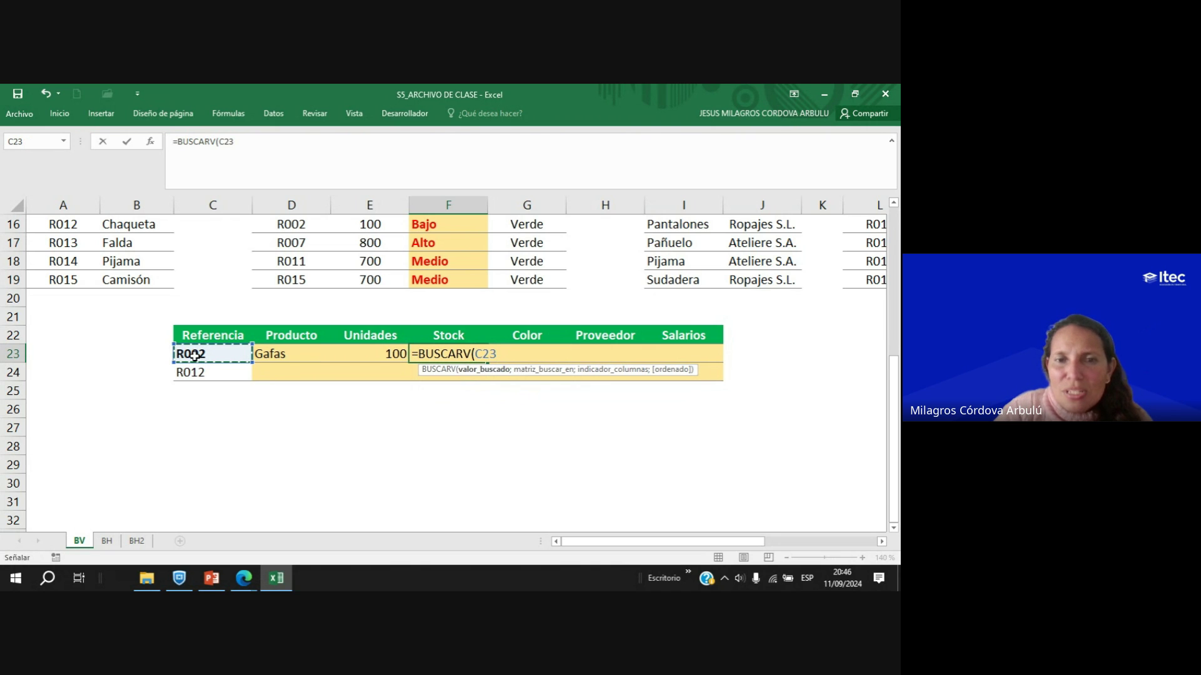
{"action": "type", "text": ";"}
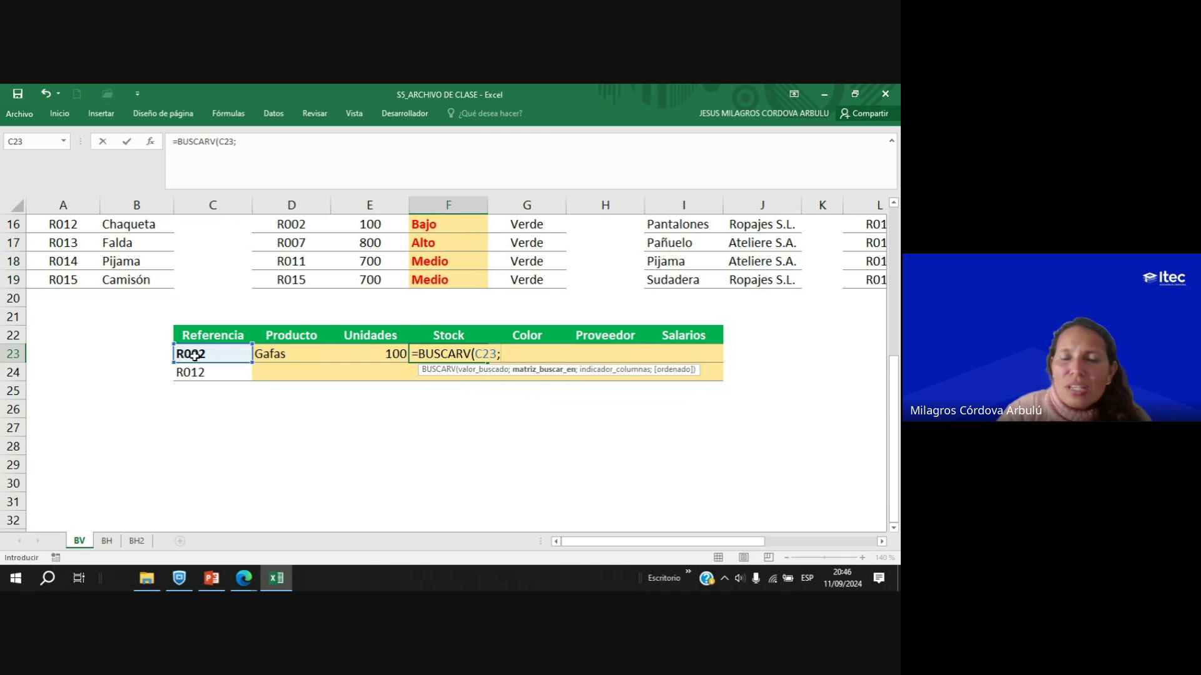
{"action": "scroll", "coordinate": [450, 344], "scroll_direction": "up", "scroll_amount": 5}
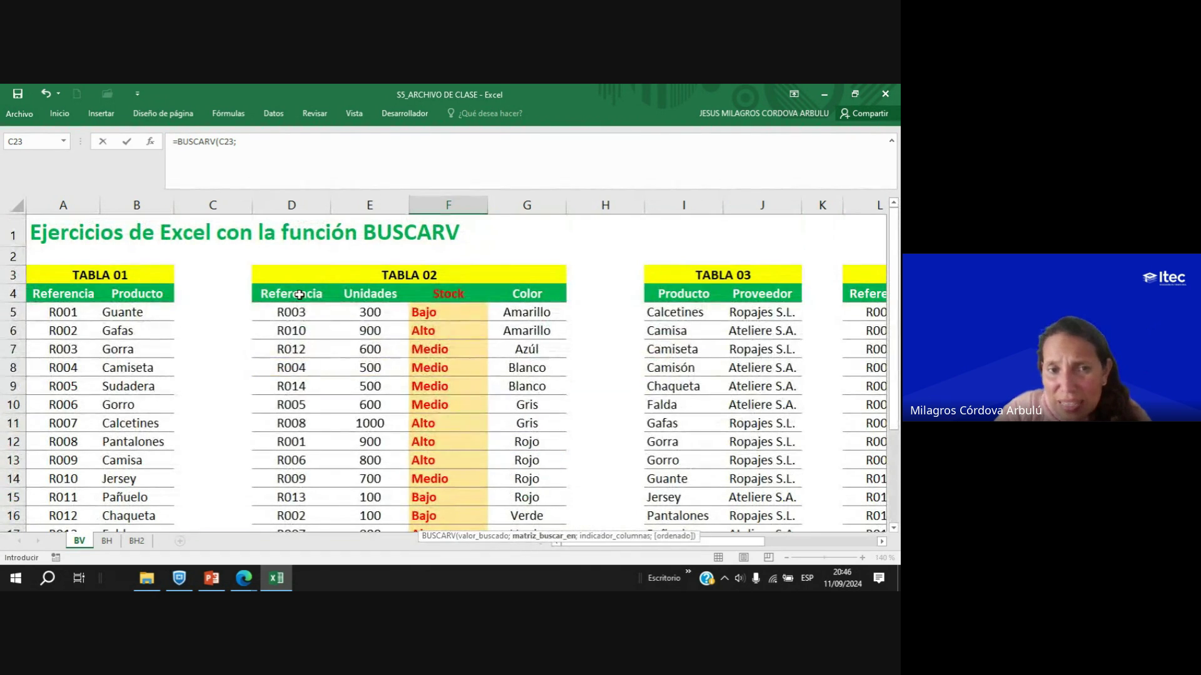
{"action": "left_click_drag", "start_coordinate": [299, 295], "coordinate": [535, 502]}
Complete the Stock formula in F23 with column index 3 and FALSO for an exact match.
{"action": "type", "text": ";3"}
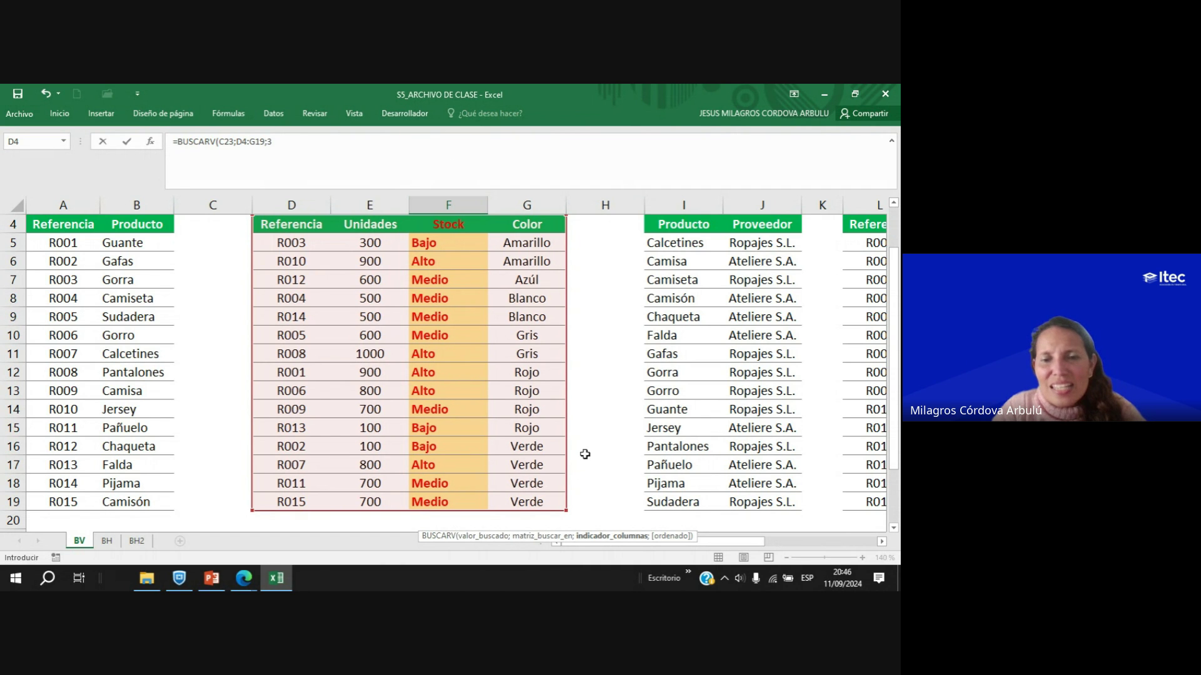
{"action": "scroll", "coordinate": [584, 454], "scroll_direction": "down", "scroll_amount": 2}
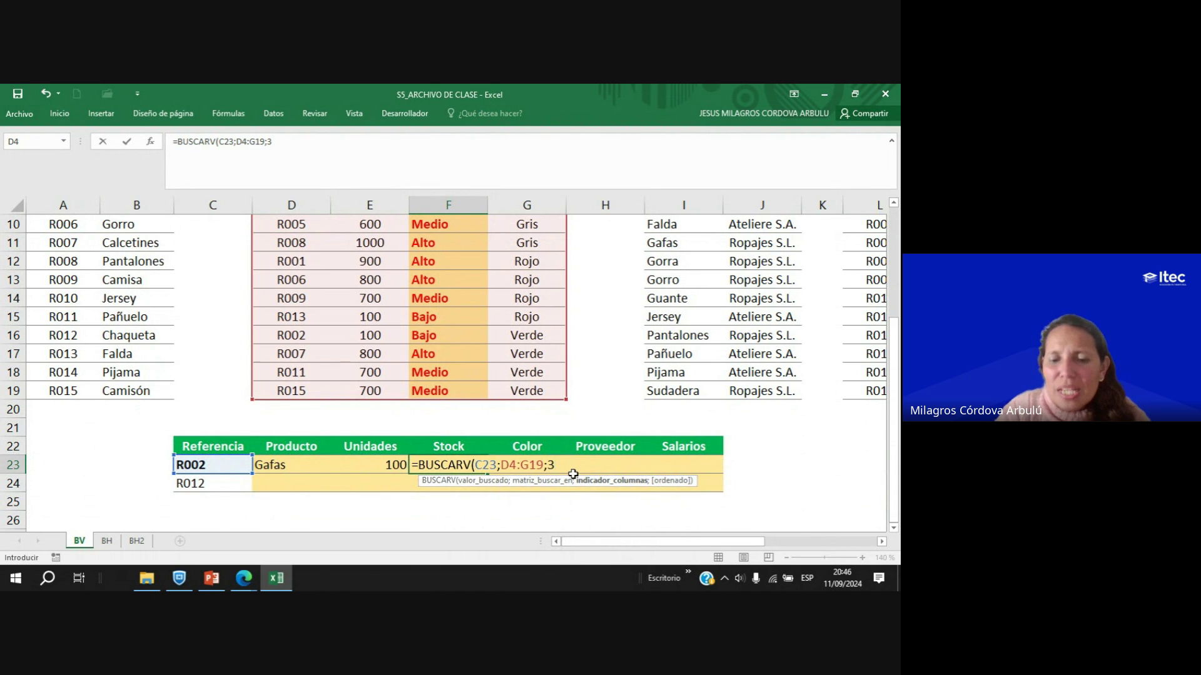
{"action": "type", "text": ";"}
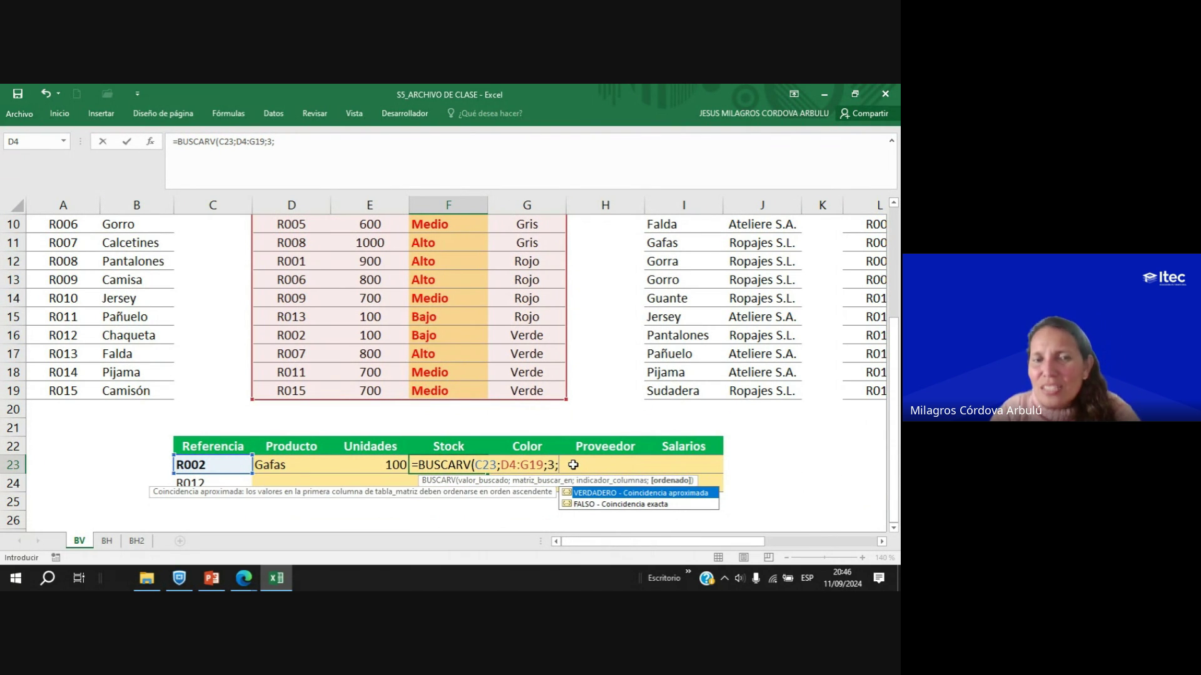
{"action": "double_click", "coordinate": [608, 505]}
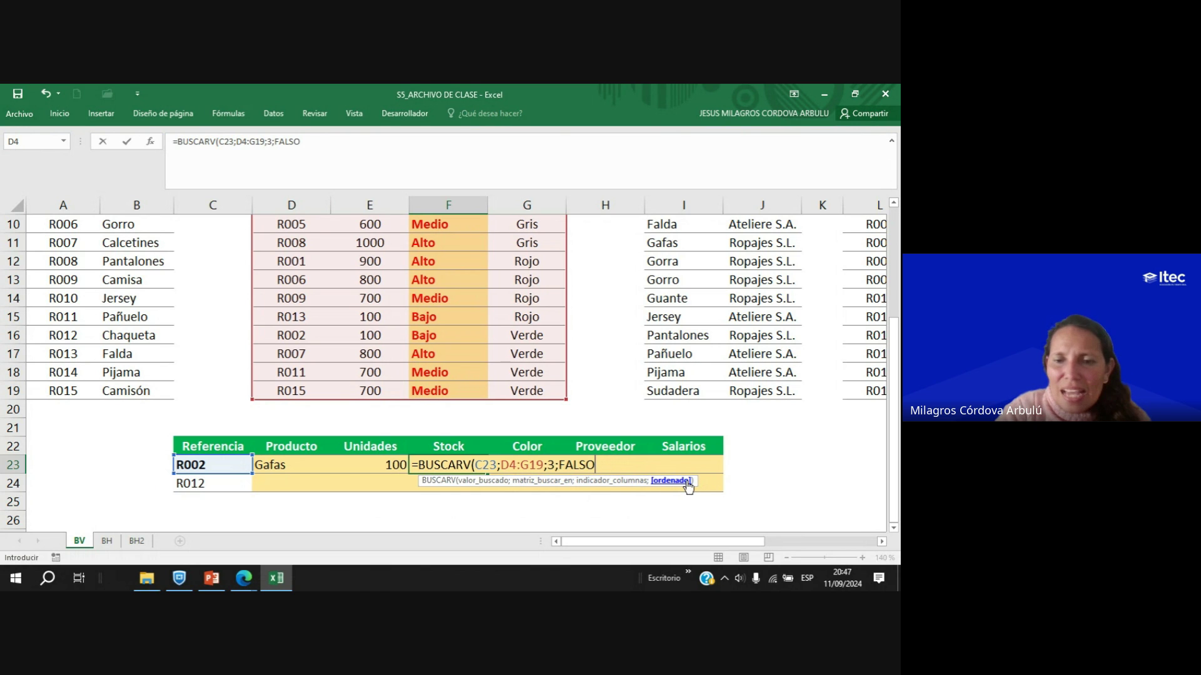
{"action": "type", "text": ")"}
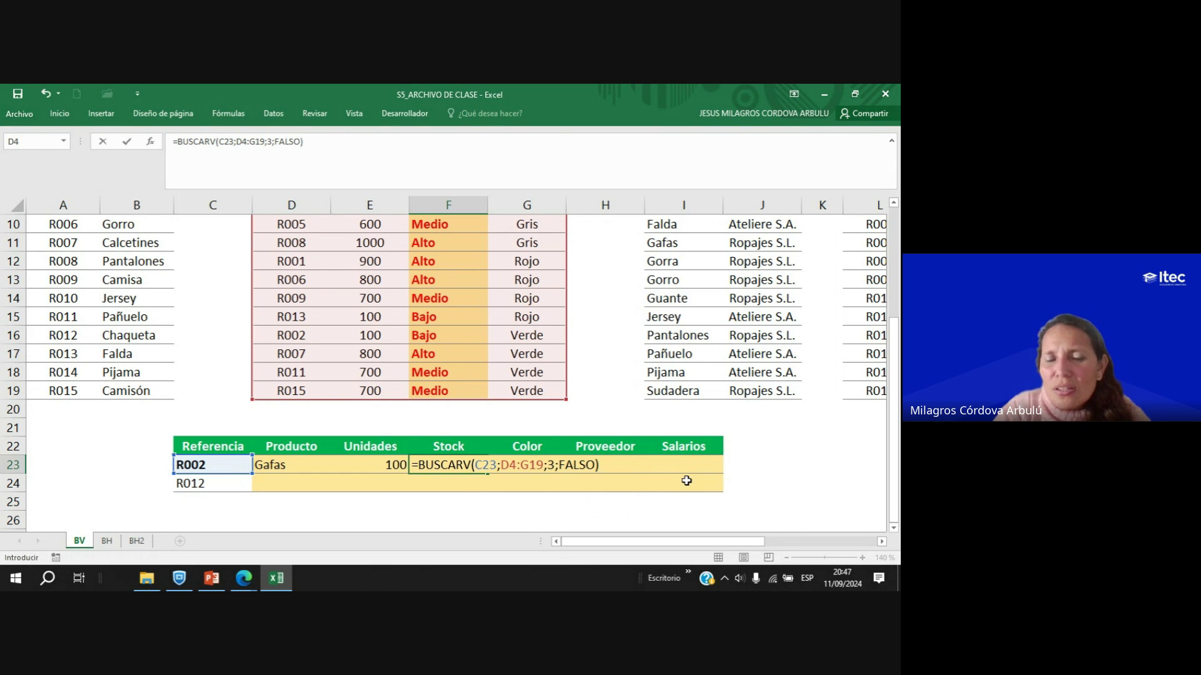
{"action": "key", "text": "Return"}
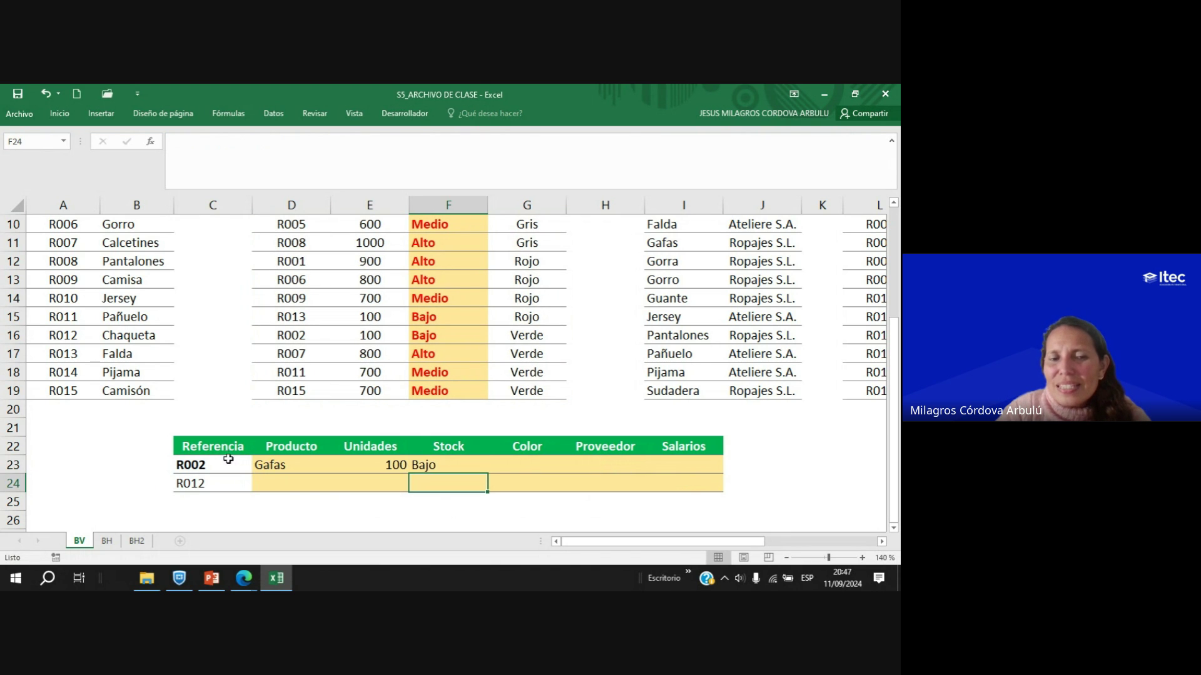
Make the R002 row of the summary table bold and centred from Producto to Salarios (D23:I23).
{"action": "left_click_drag", "start_coordinate": [263, 467], "coordinate": [706, 464]}
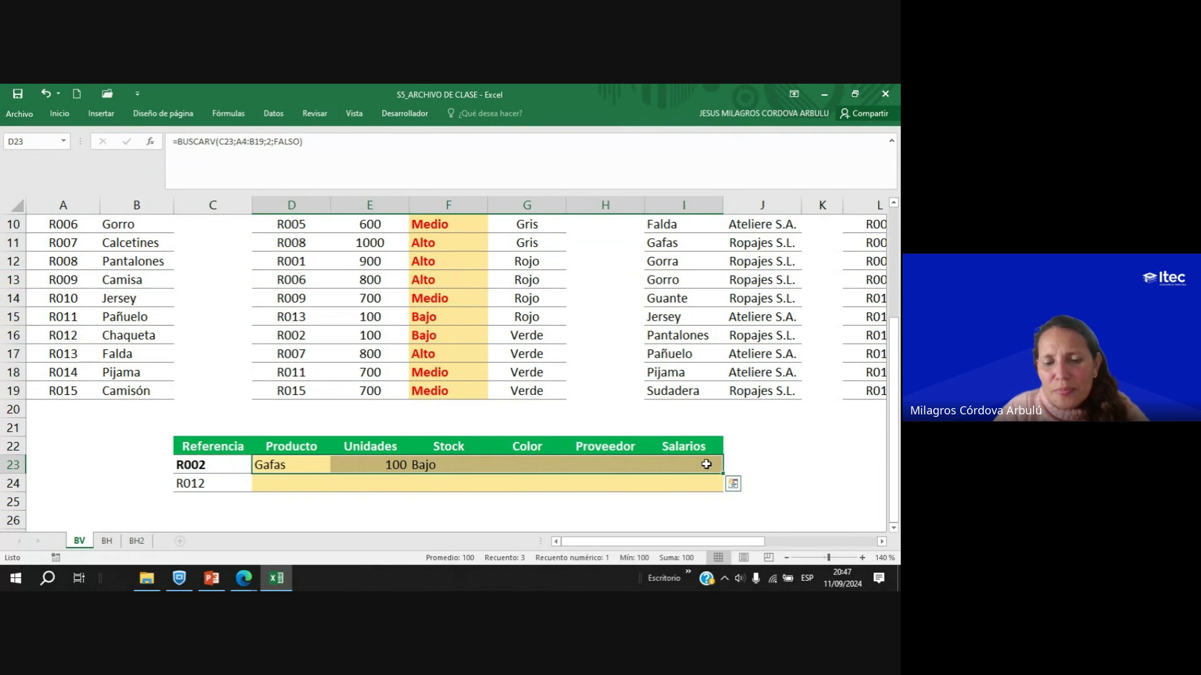
{"action": "left_click", "coordinate": [531, 466]}
{"action": "left_click", "coordinate": [299, 466]}
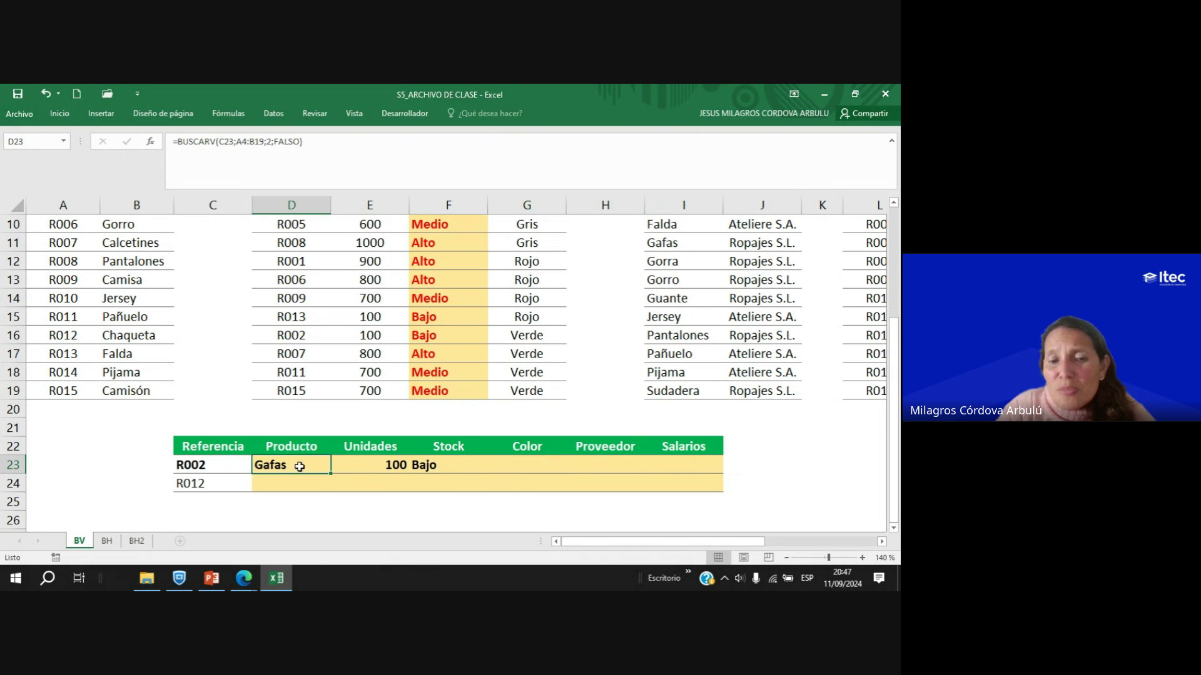
{"action": "left_click_drag", "start_coordinate": [300, 467], "coordinate": [679, 470]}
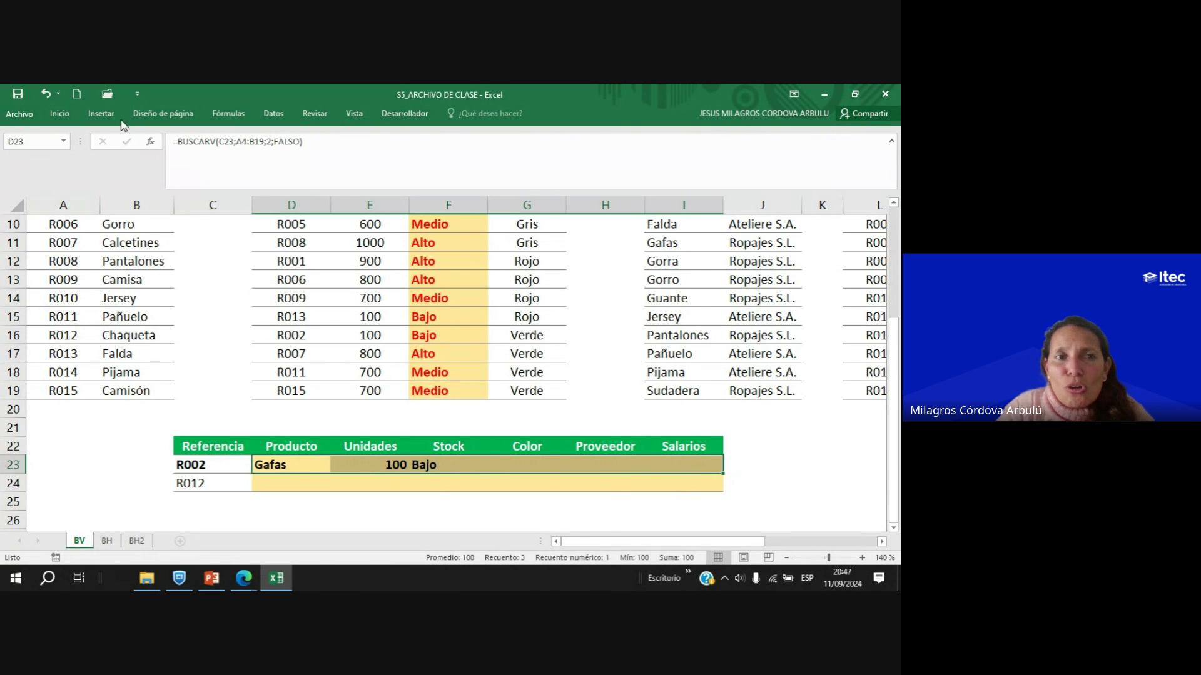
{"action": "left_click", "coordinate": [57, 114]}
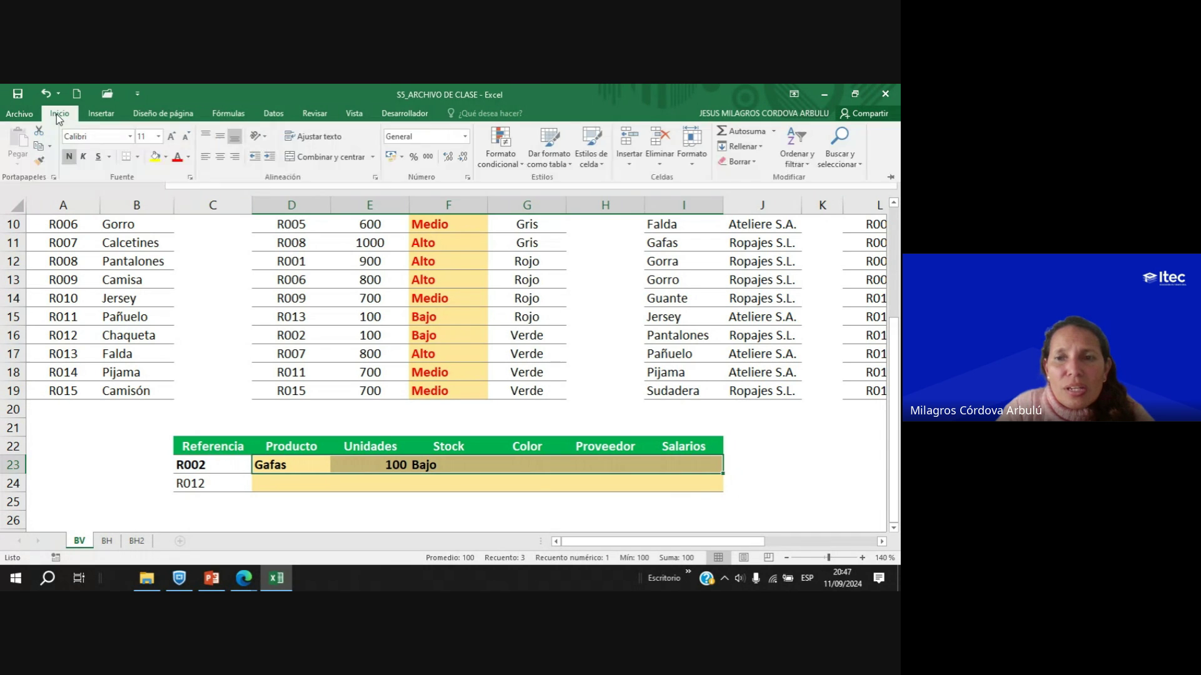
{"action": "left_click", "coordinate": [220, 156]}
Start a BUSCARV formula in the Color cell G23 with lookup value C23 and the TABLA 02 range D4:G19.
{"action": "scroll", "coordinate": [447, 328], "scroll_direction": "up", "scroll_amount": 3}
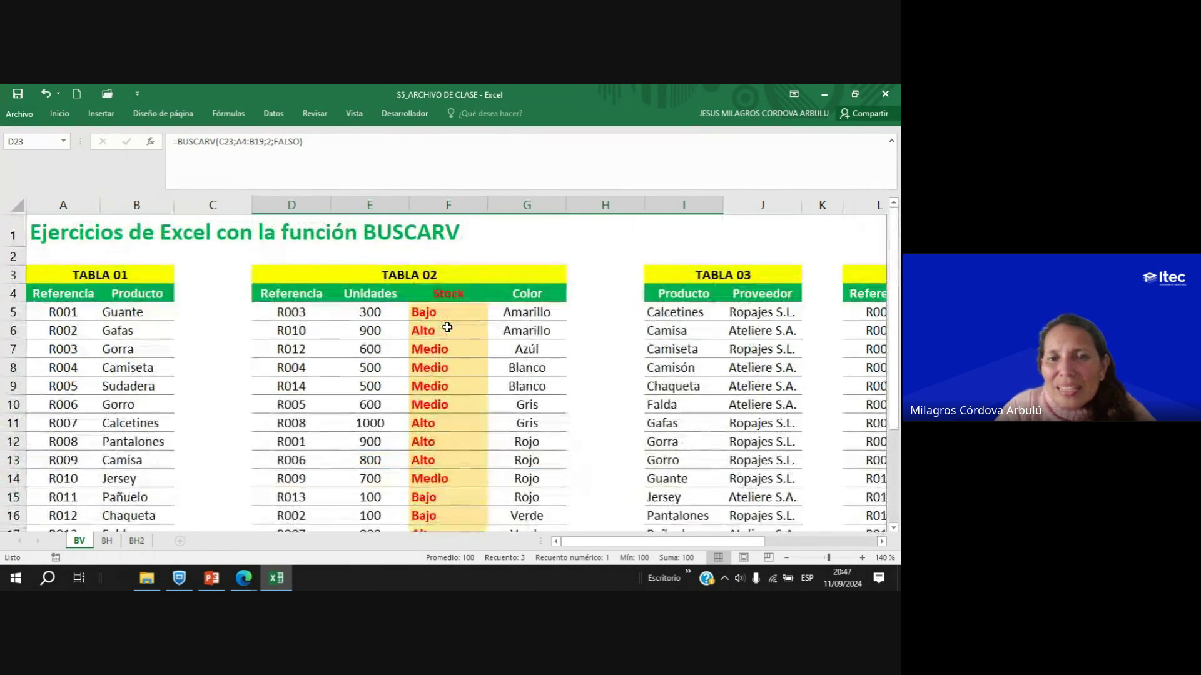
{"action": "scroll", "coordinate": [503, 448], "scroll_direction": "down", "scroll_amount": 3}
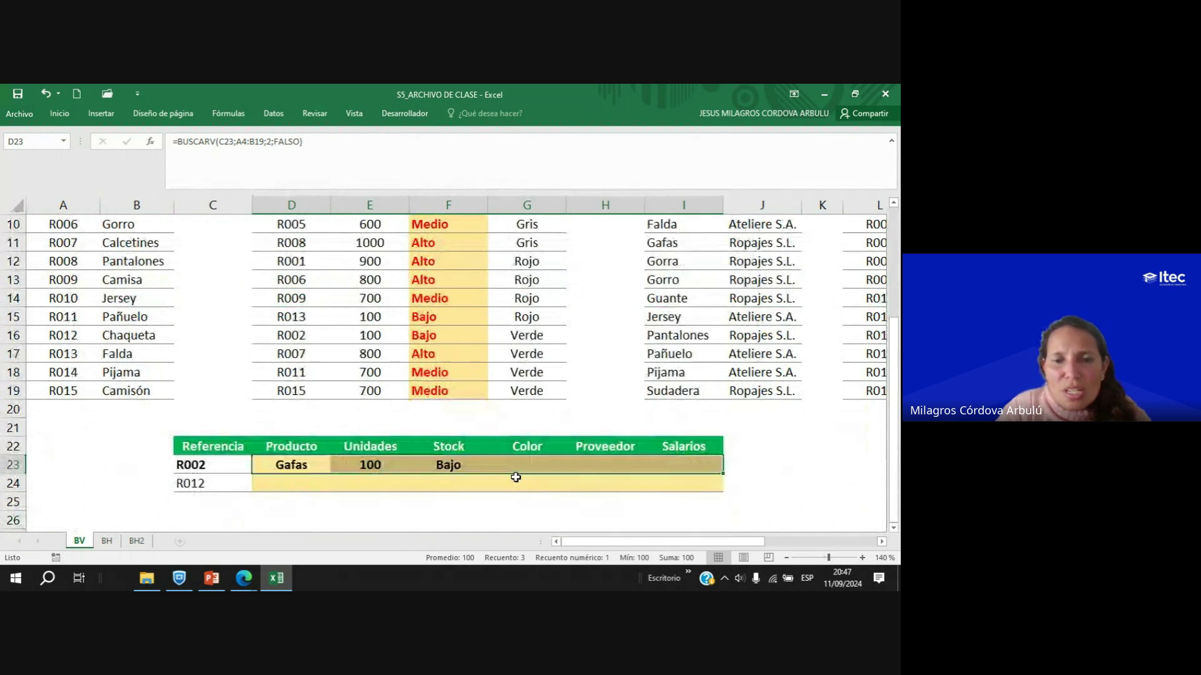
{"action": "left_click", "coordinate": [521, 466]}
{"action": "type", "text": "=BUS"}
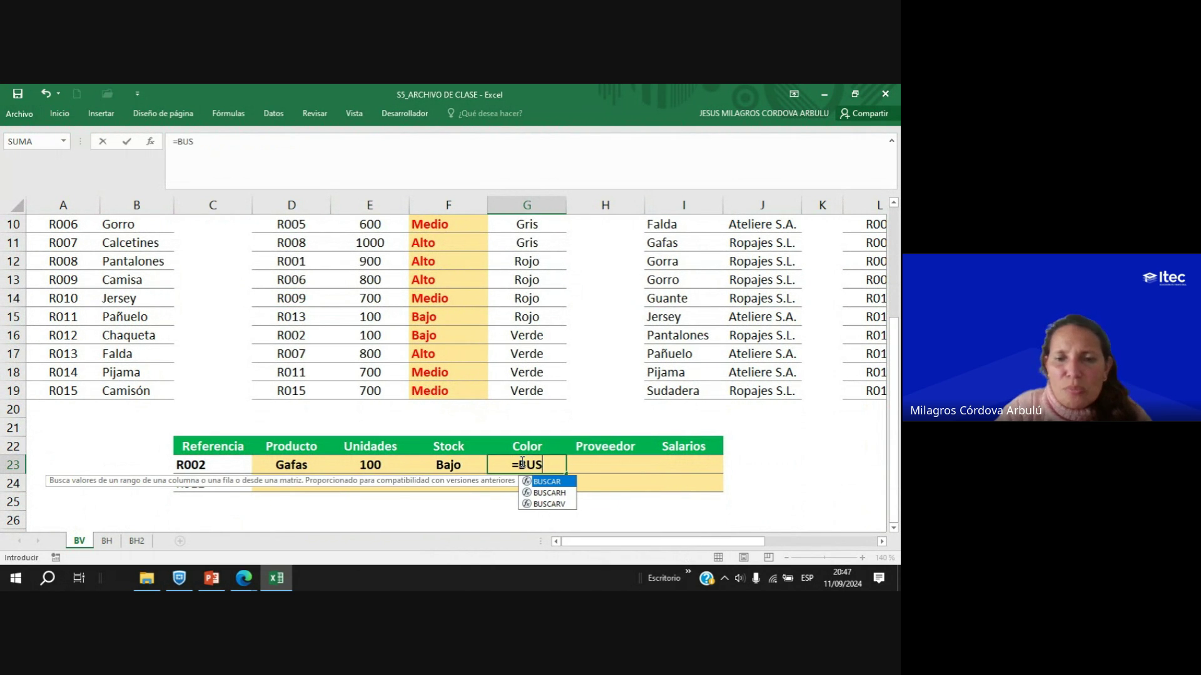
{"action": "double_click", "coordinate": [571, 504]}
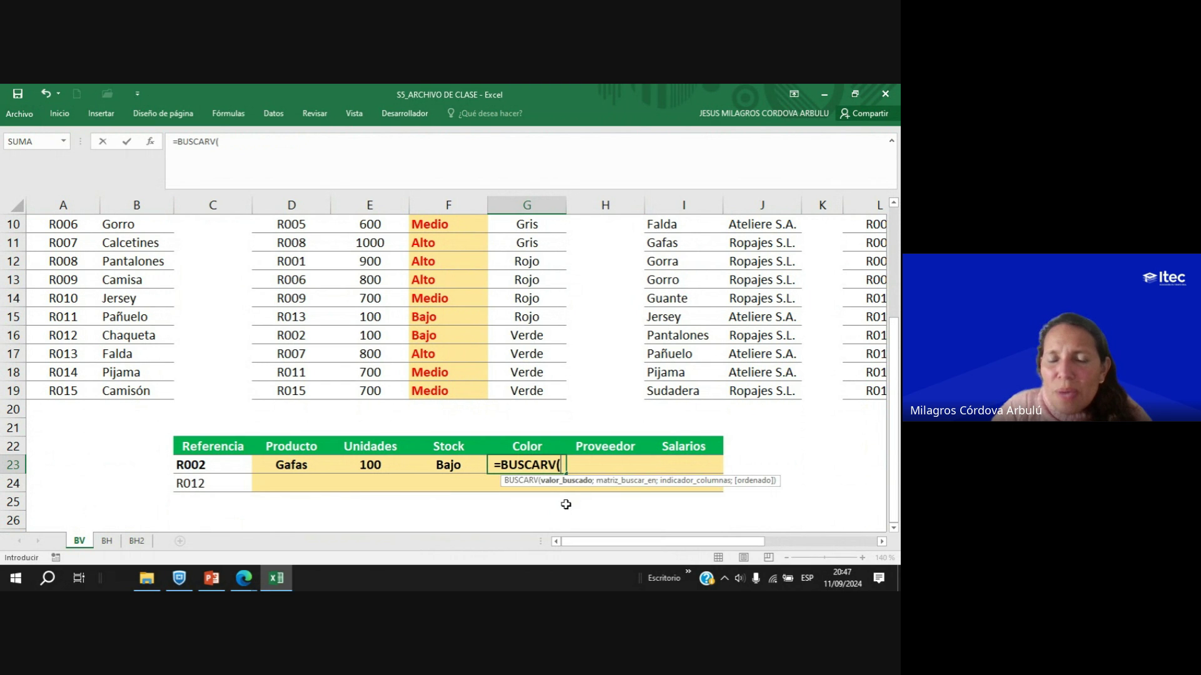
{"action": "left_click", "coordinate": [206, 466]}
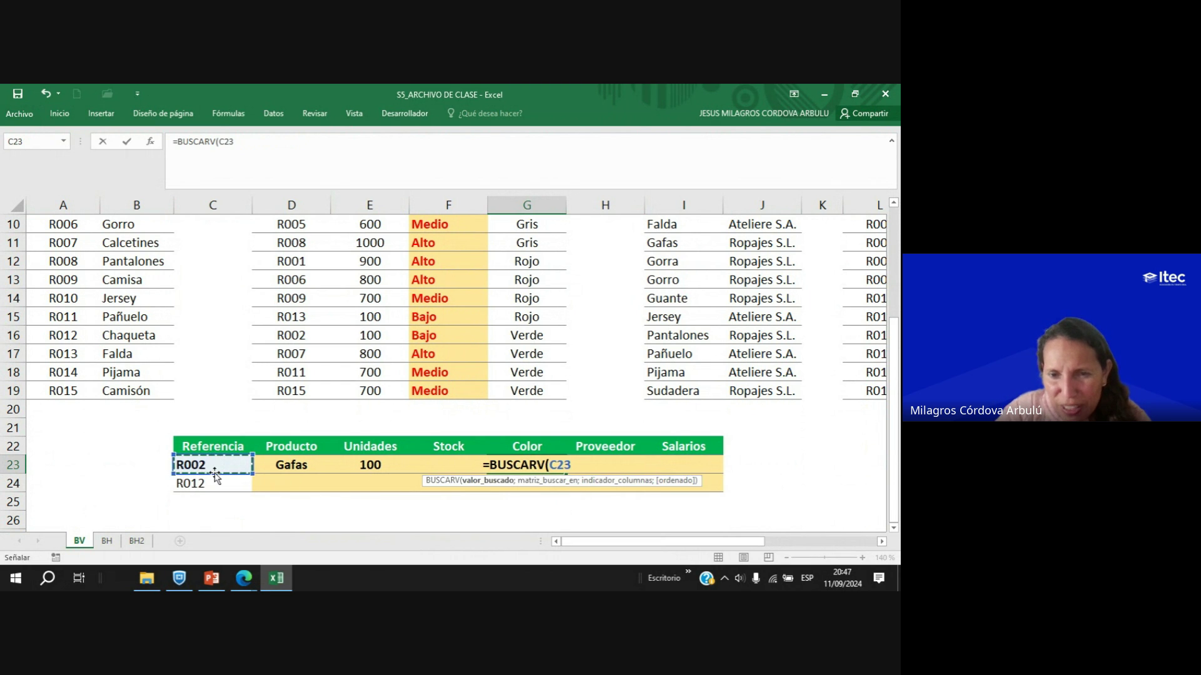
{"action": "type", "text": ";"}
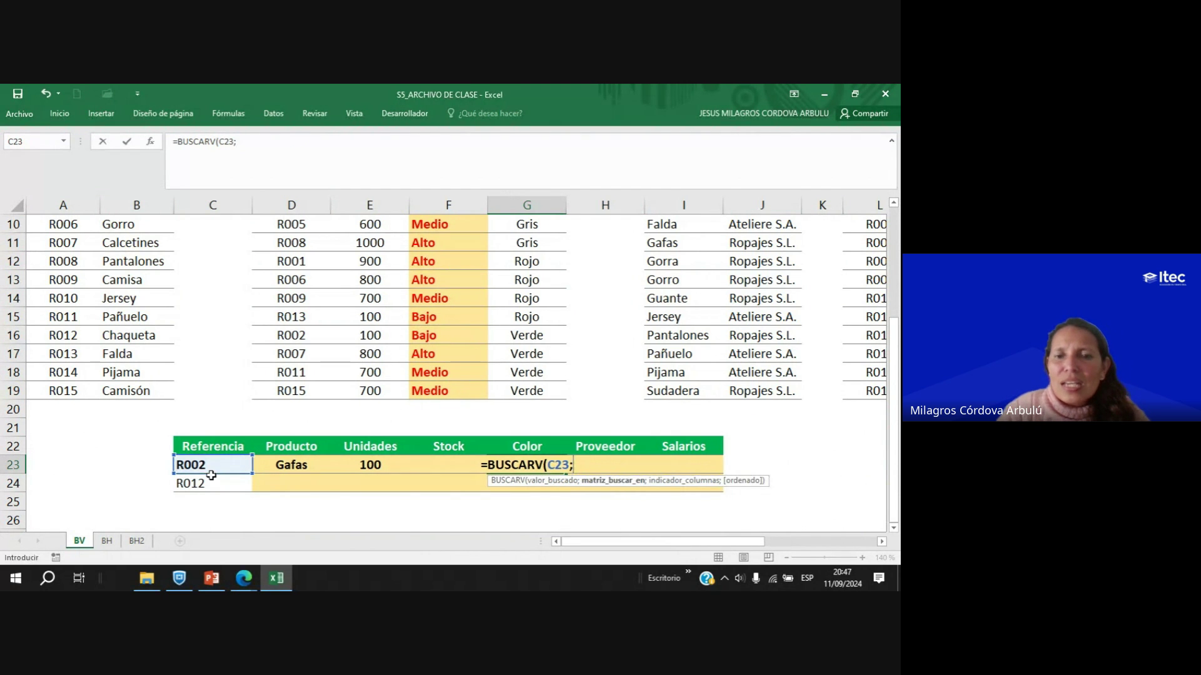
{"action": "left_click_drag", "start_coordinate": [544, 393], "coordinate": [287, 264]}
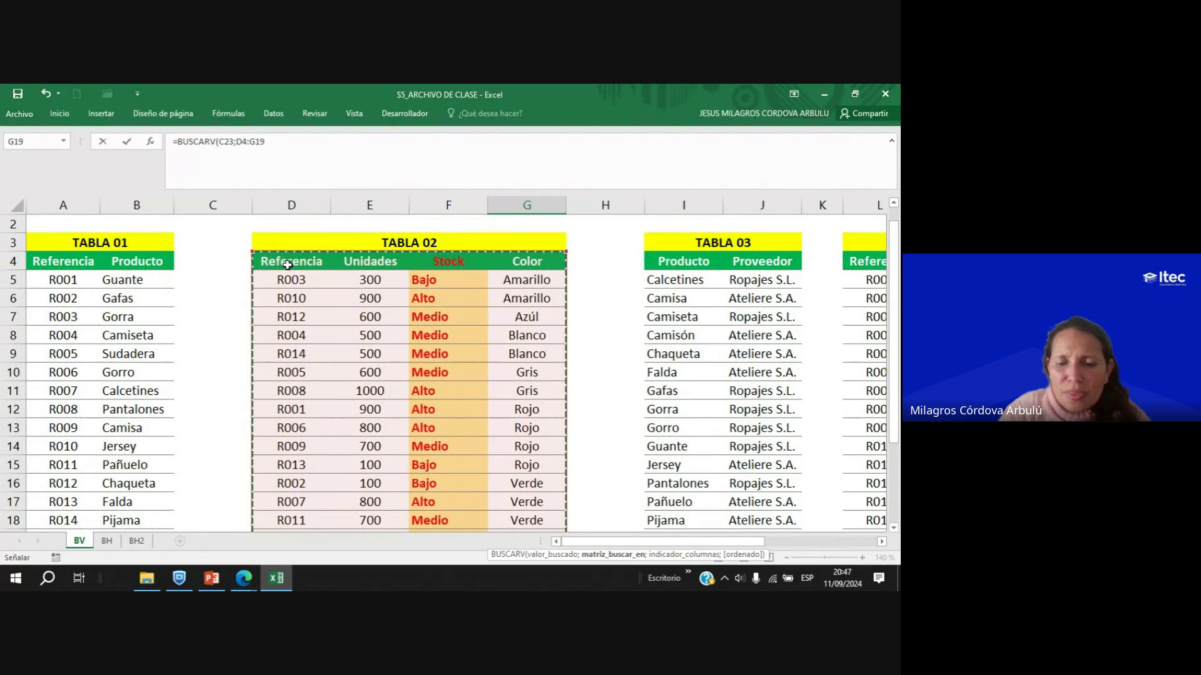
{"action": "type", "text": ";"}
{"action": "scroll", "coordinate": [443, 292], "scroll_direction": "down", "scroll_amount": 3}
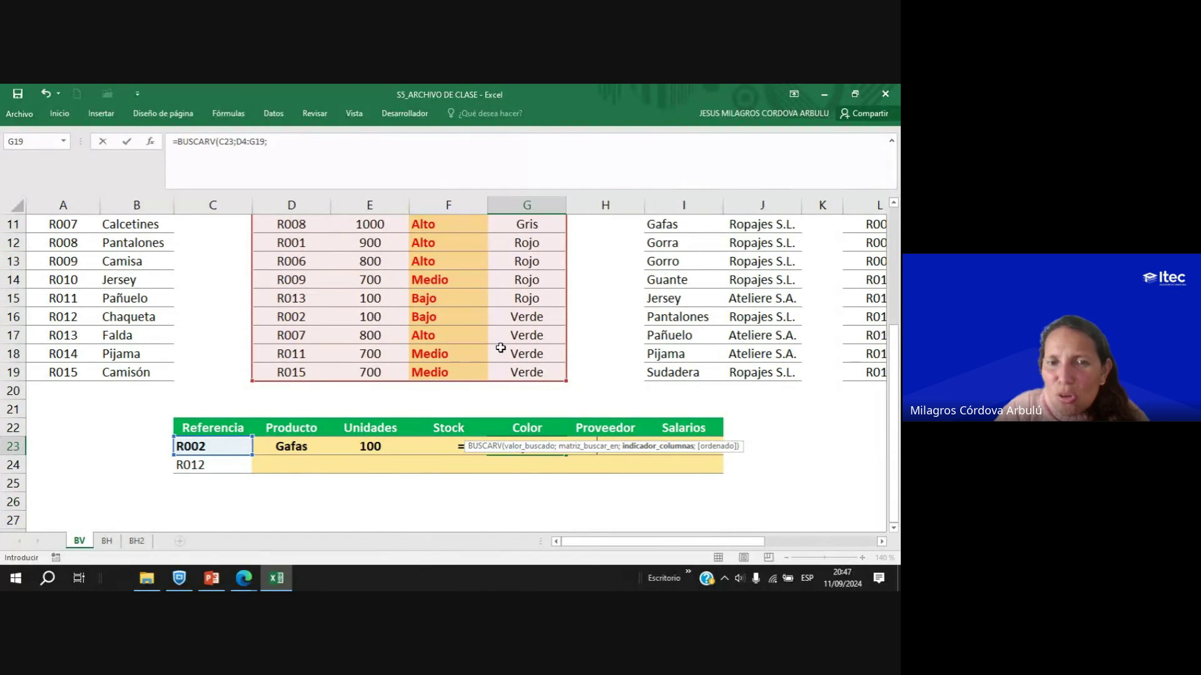
Complete the Color formula in G23 with column index 4 and FALSO for an exact match.
{"action": "scroll", "coordinate": [500, 347], "scroll_direction": "up", "scroll_amount": 4}
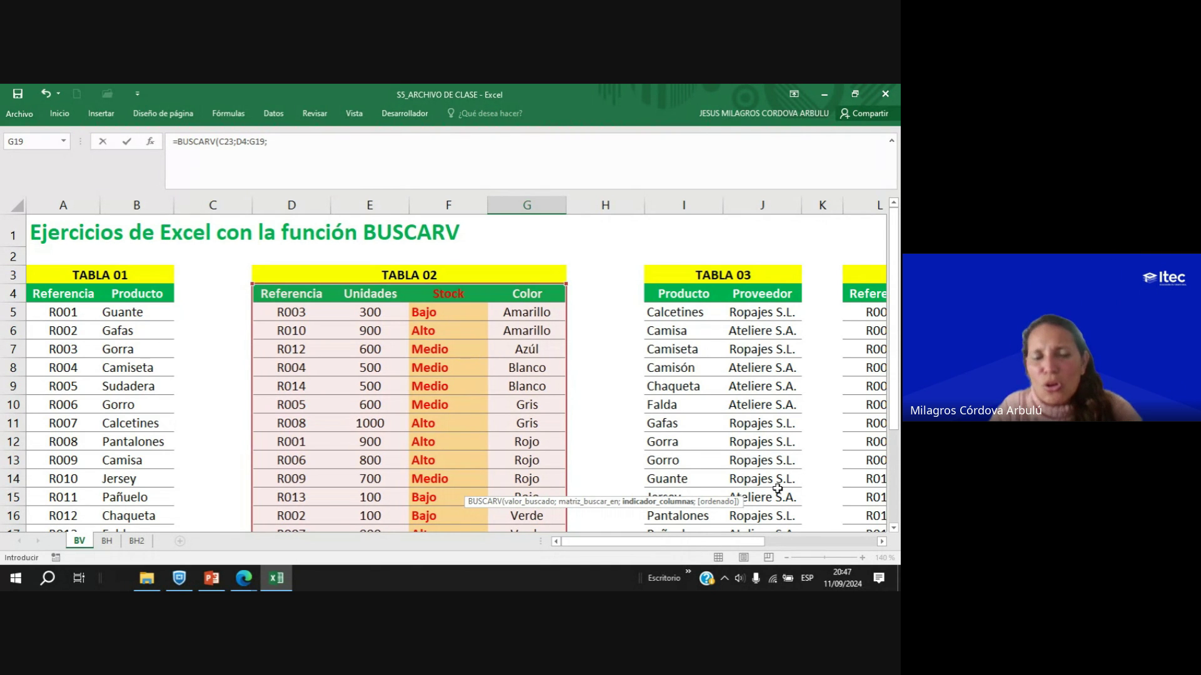
{"action": "scroll", "coordinate": [777, 488], "scroll_direction": "down", "scroll_amount": 3}
{"action": "type", "text": "4"}
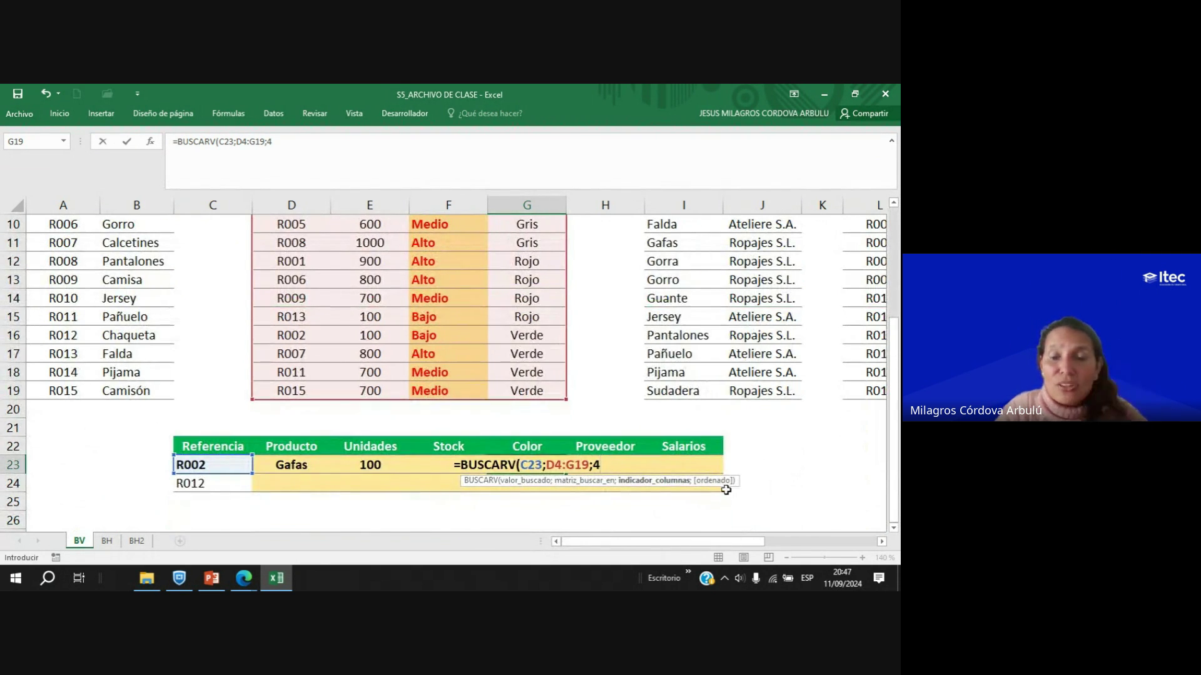
{"action": "type", "text": ";"}
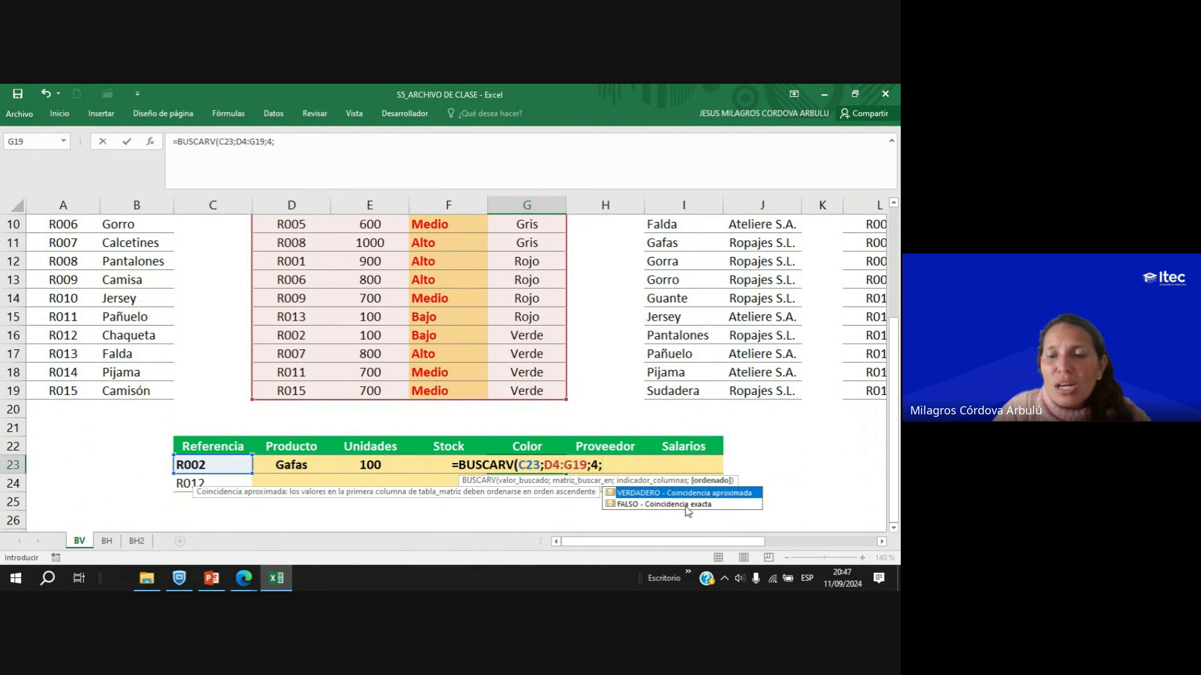
{"action": "double_click", "coordinate": [671, 504]}
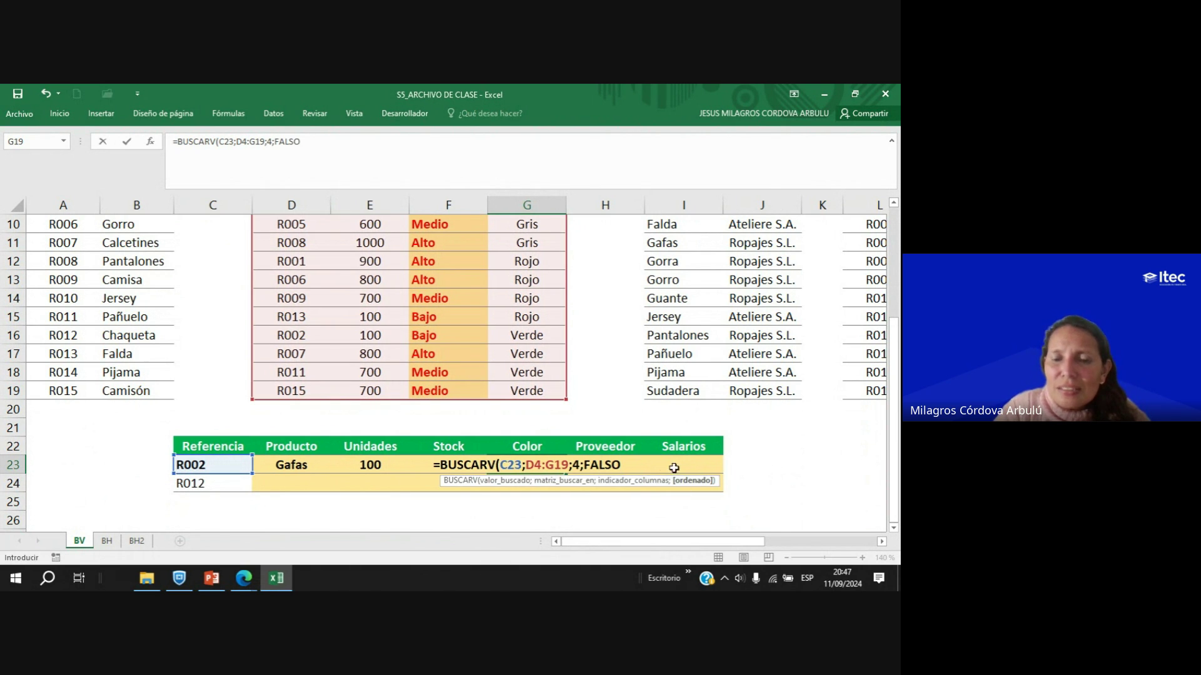
{"action": "type", "text": ")"}
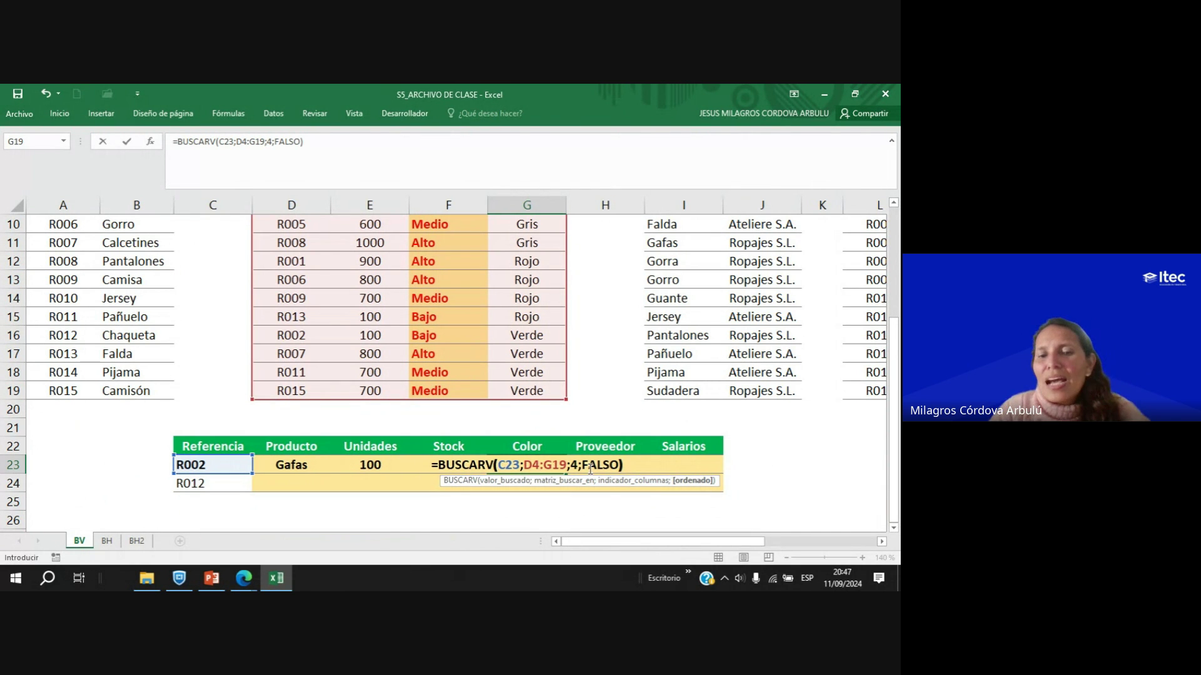
{"action": "key", "text": "Return"}
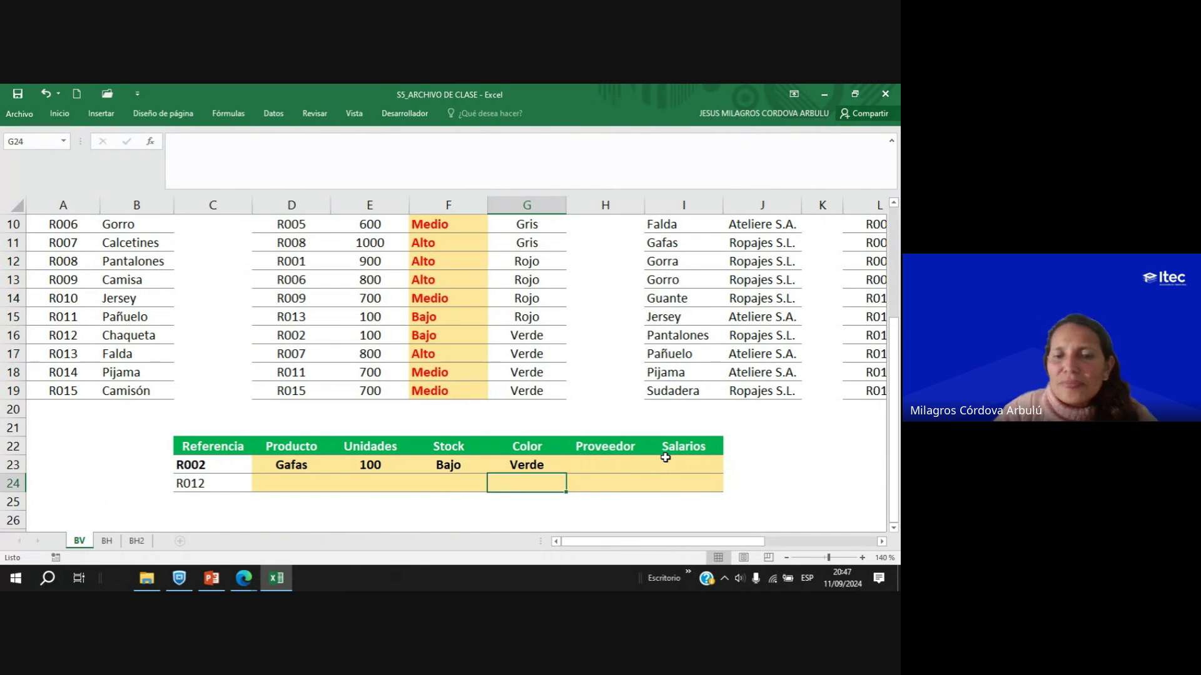
{"action": "left_click", "coordinate": [542, 463]}
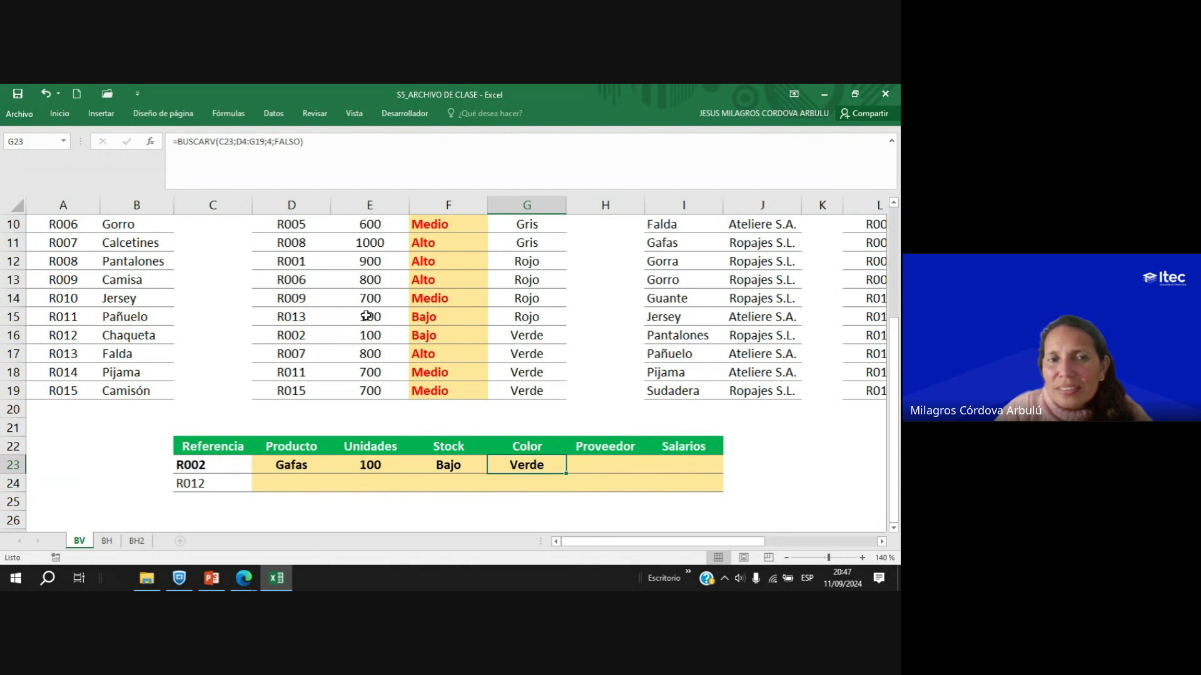
Review the source tables for Proveedor, read the students' answers in the Google Meet chat, and return to the Excel workbook.
{"action": "left_click", "coordinate": [614, 464]}
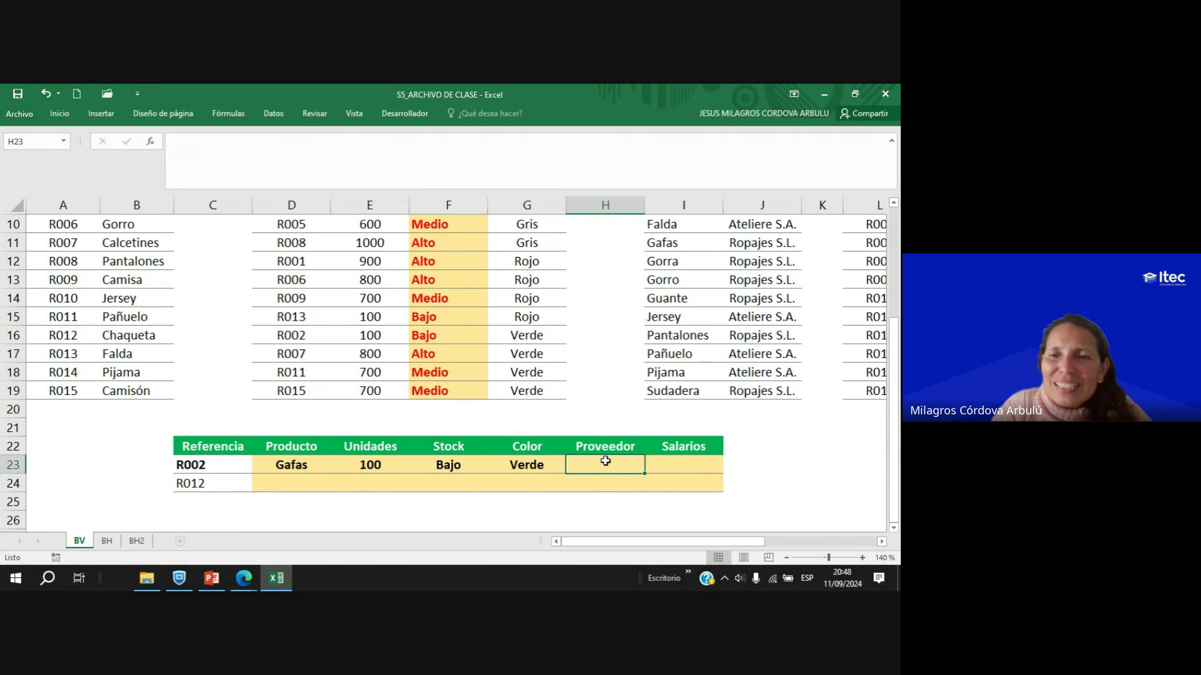
{"action": "scroll", "coordinate": [605, 461], "scroll_direction": "up", "scroll_amount": 3}
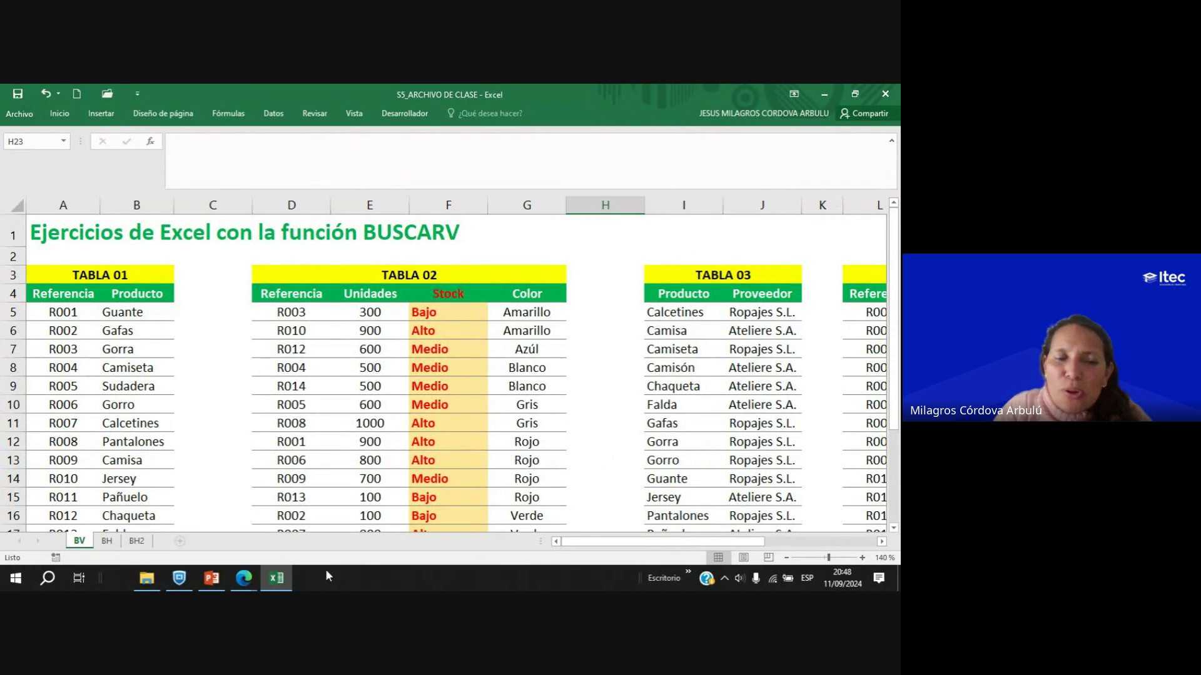
{"action": "scroll", "coordinate": [762, 422], "scroll_direction": "down", "scroll_amount": 6}
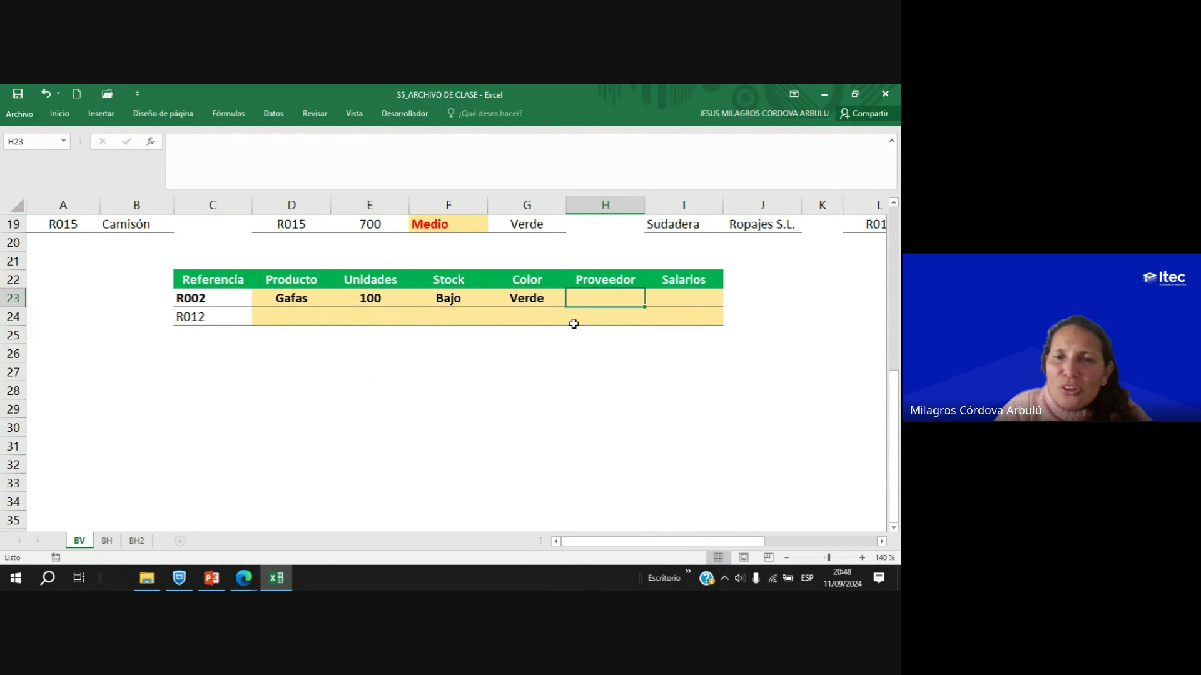
{"action": "scroll", "coordinate": [572, 322], "scroll_direction": "up", "scroll_amount": 6}
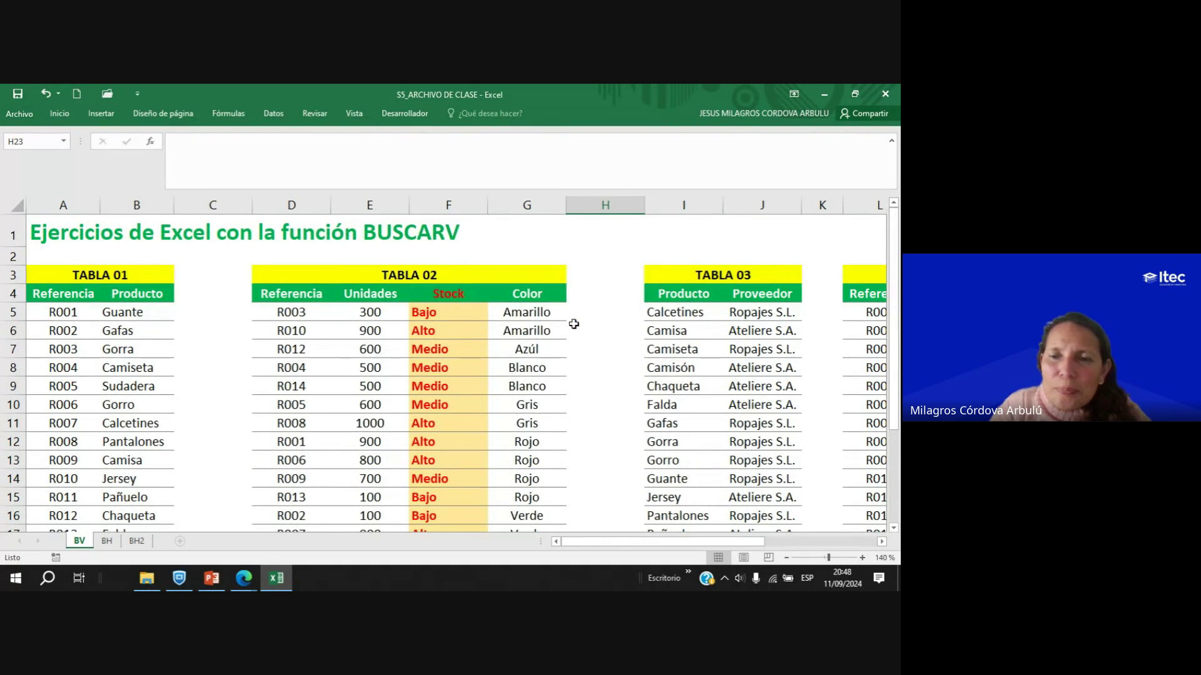
{"action": "scroll", "coordinate": [574, 323], "scroll_direction": "down", "scroll_amount": 1}
{"action": "mouse_move", "coordinate": [241, 579]}
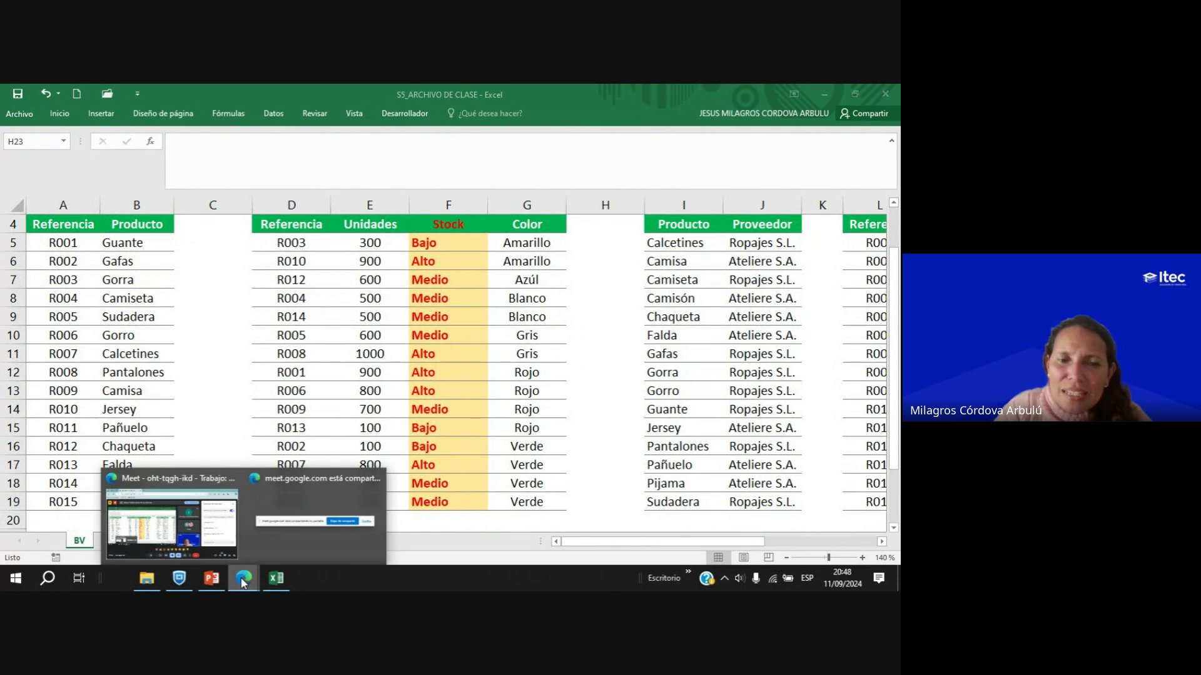
{"action": "left_click", "coordinate": [187, 531]}
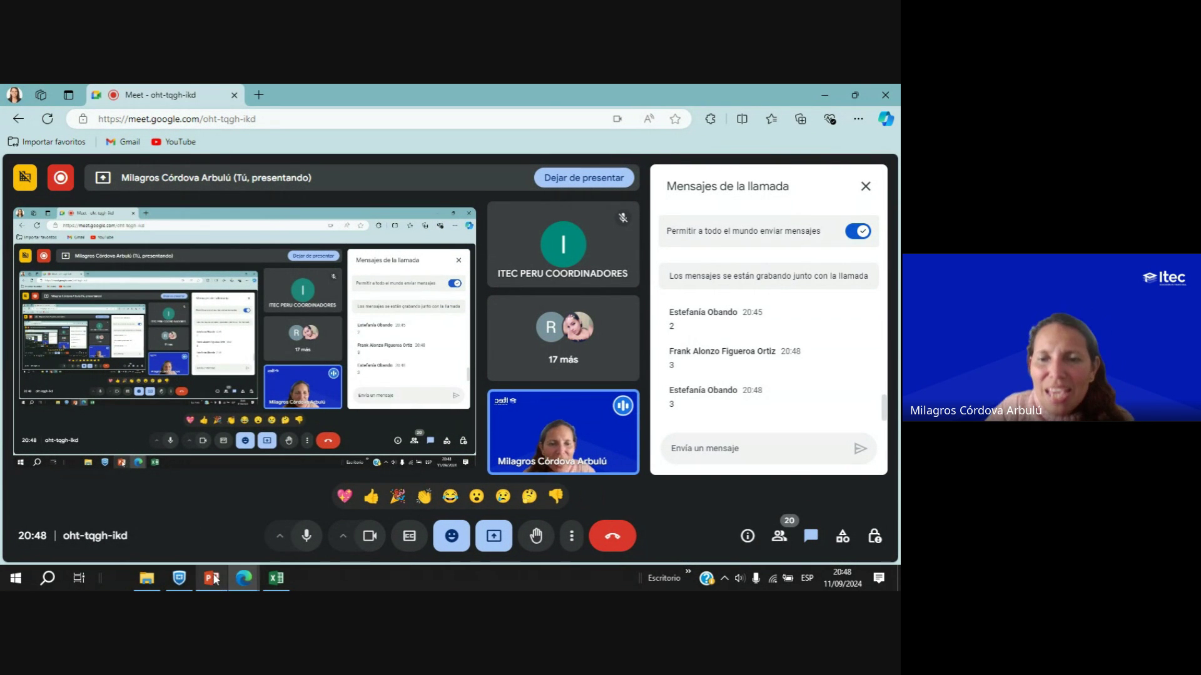
{"action": "left_click", "coordinate": [276, 578]}
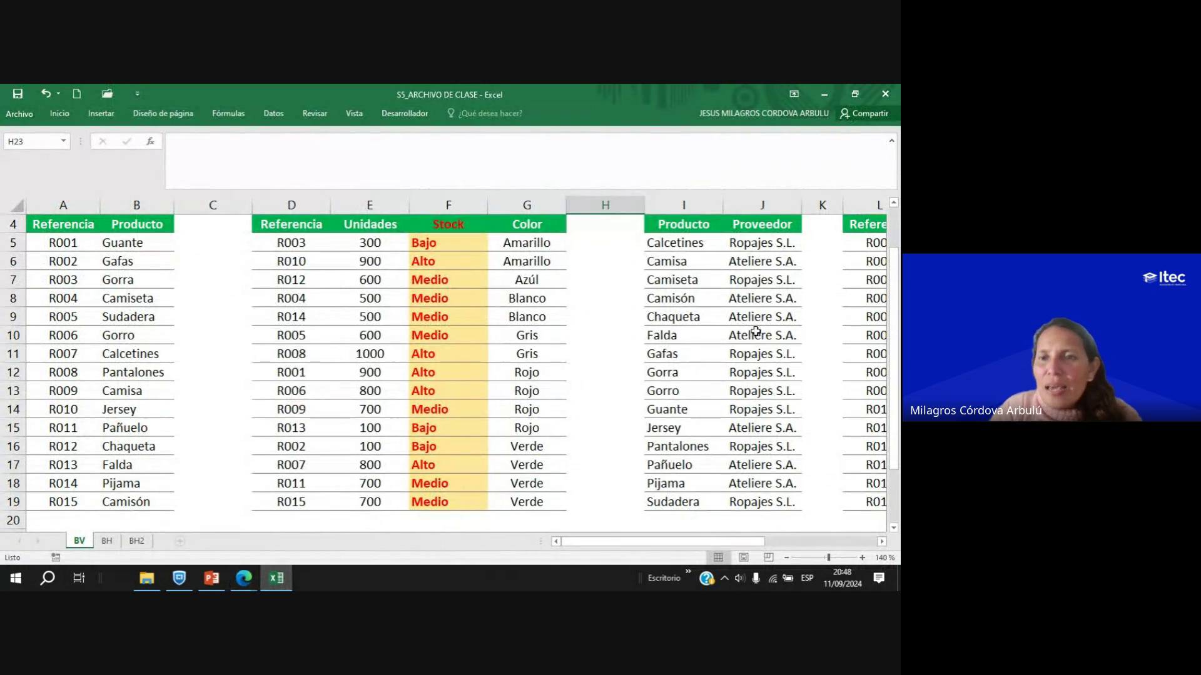
Point out TABLA 03 with its Producto and Proveedor columns as the source for the Proveedor lookup.
{"action": "scroll", "coordinate": [767, 348], "scroll_direction": "up", "scroll_amount": 1}
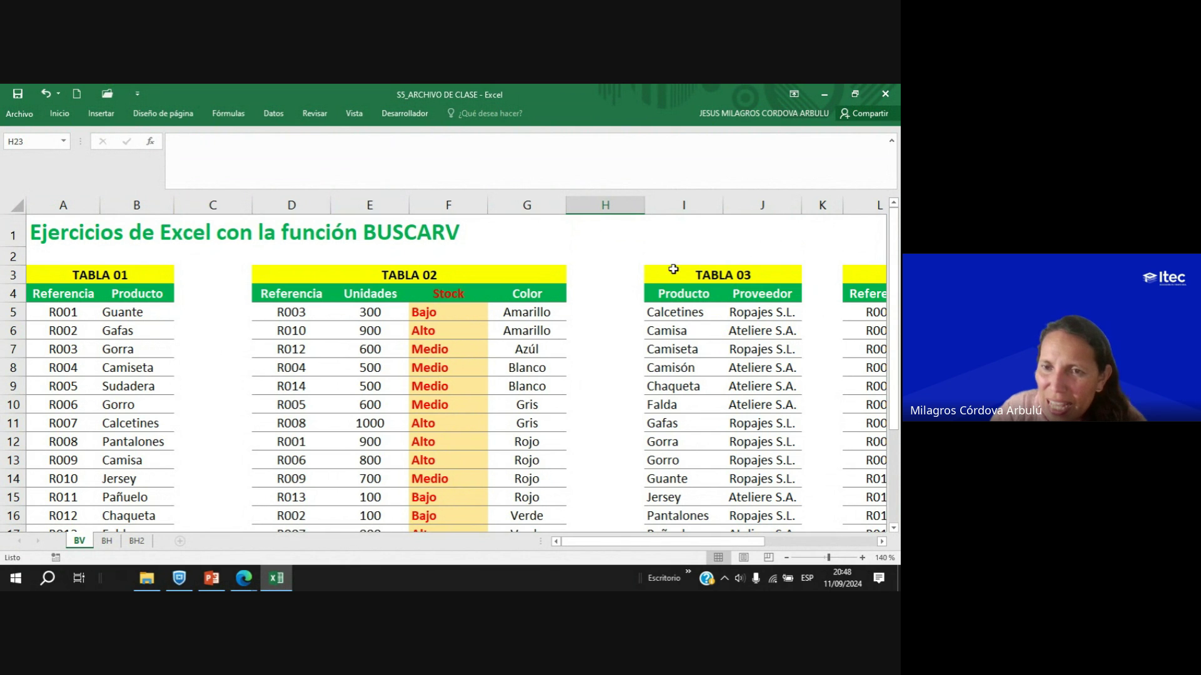
{"action": "left_click_drag", "start_coordinate": [673, 269], "coordinate": [795, 446]}
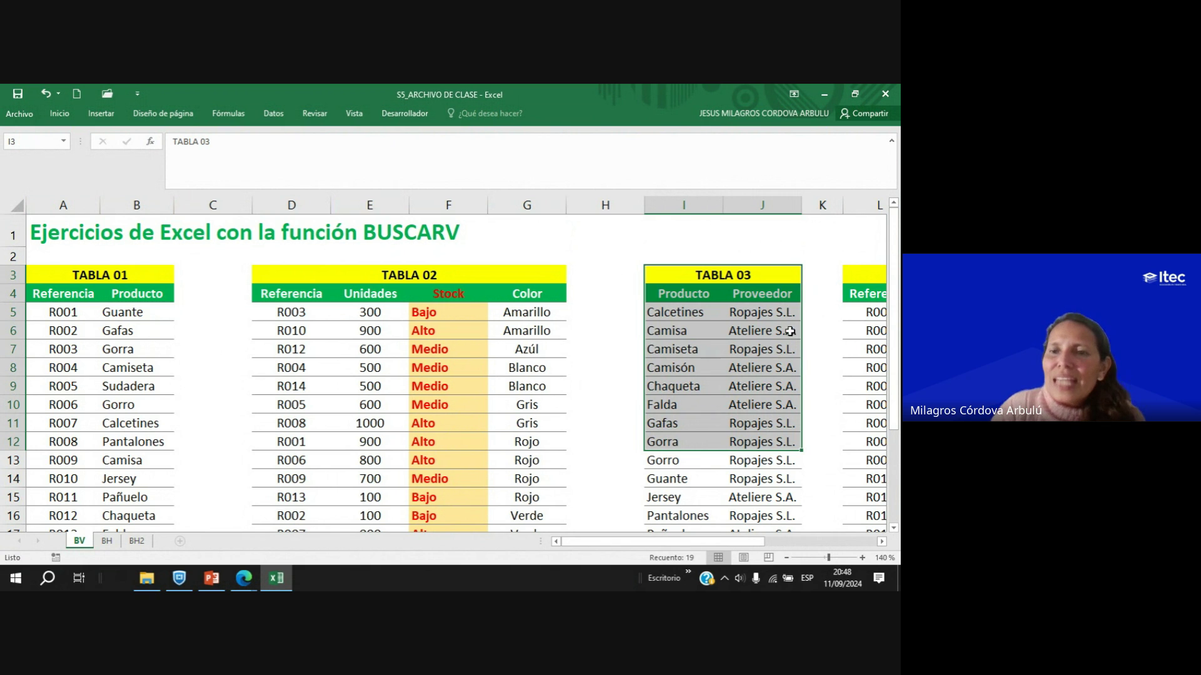
{"action": "scroll", "coordinate": [472, 429], "scroll_direction": "down", "scroll_amount": 6}
{"action": "scroll", "coordinate": [568, 373], "scroll_direction": "up", "scroll_amount": 1}
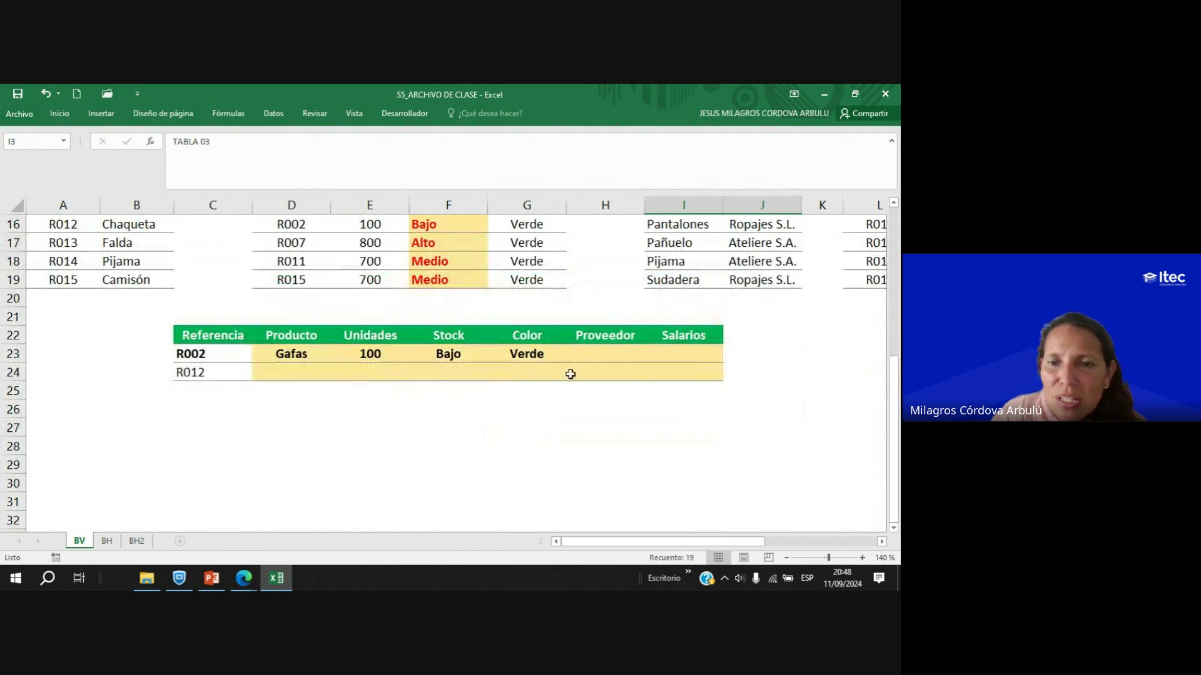
Start a BUSCARV formula in the Proveedor cell H23 and compare the TABLA 03 columns with the summary table.
{"action": "left_click", "coordinate": [599, 353]}
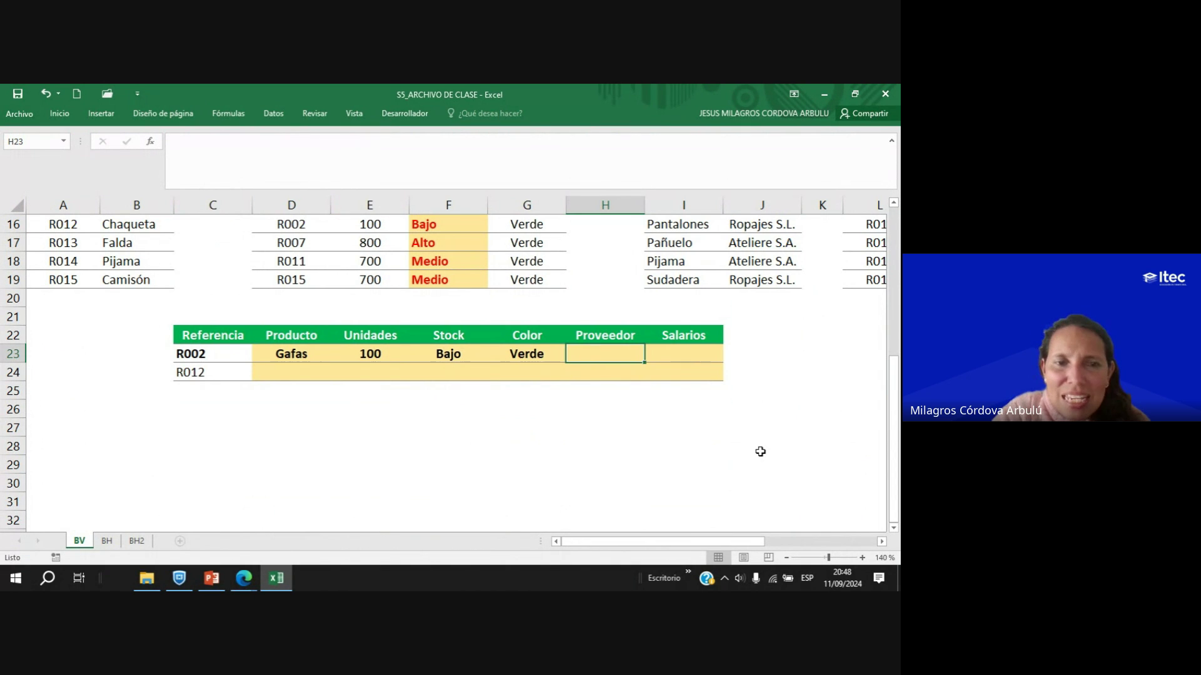
{"action": "type", "text": "=BUS"}
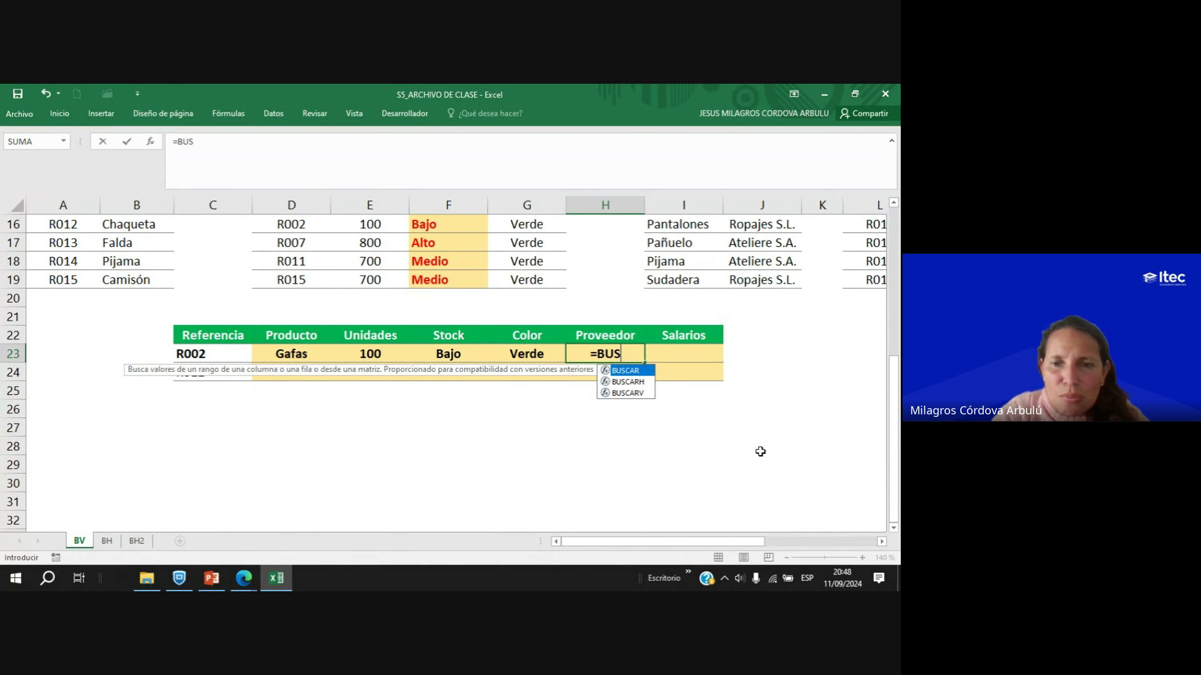
{"action": "double_click", "coordinate": [632, 393]}
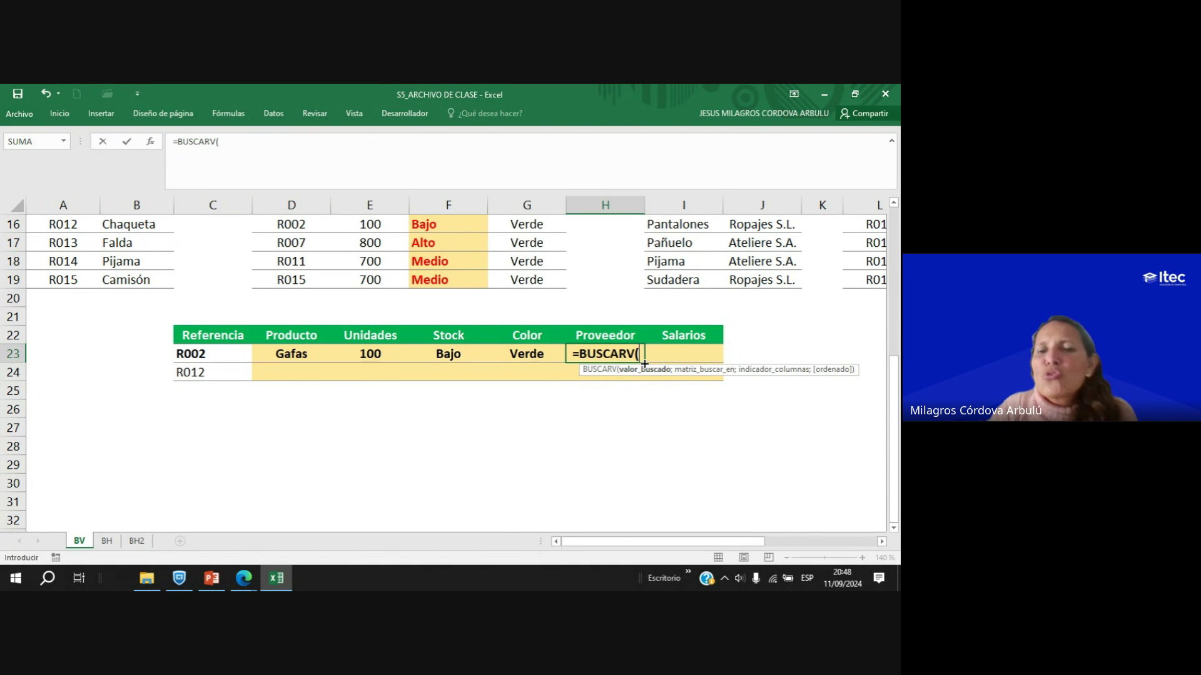
{"action": "scroll", "coordinate": [804, 327], "scroll_direction": "up", "scroll_amount": 5}
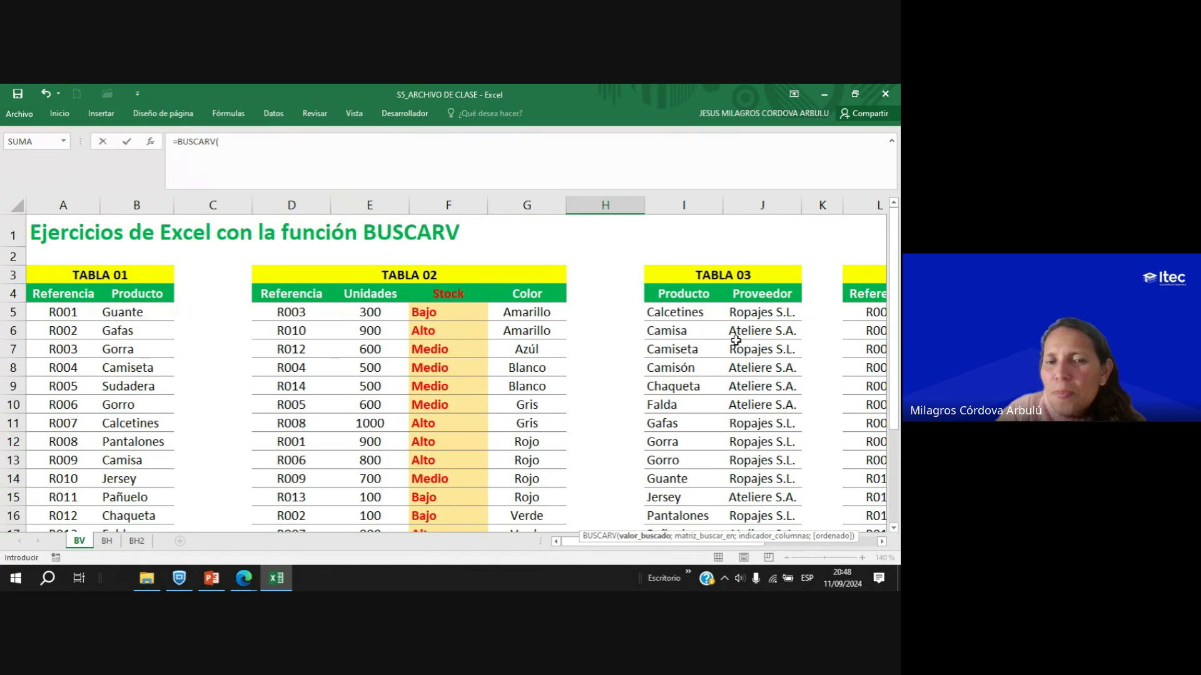
{"action": "scroll", "coordinate": [735, 341], "scroll_direction": "down", "scroll_amount": 4}
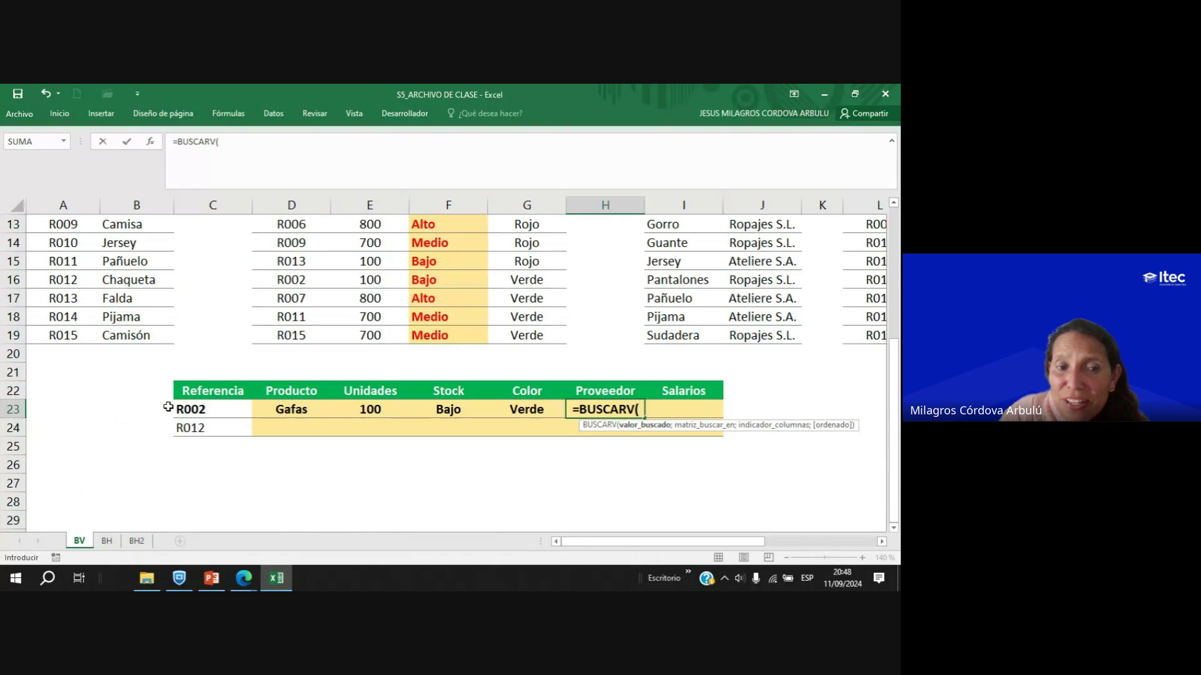
{"action": "left_click", "coordinate": [194, 409]}
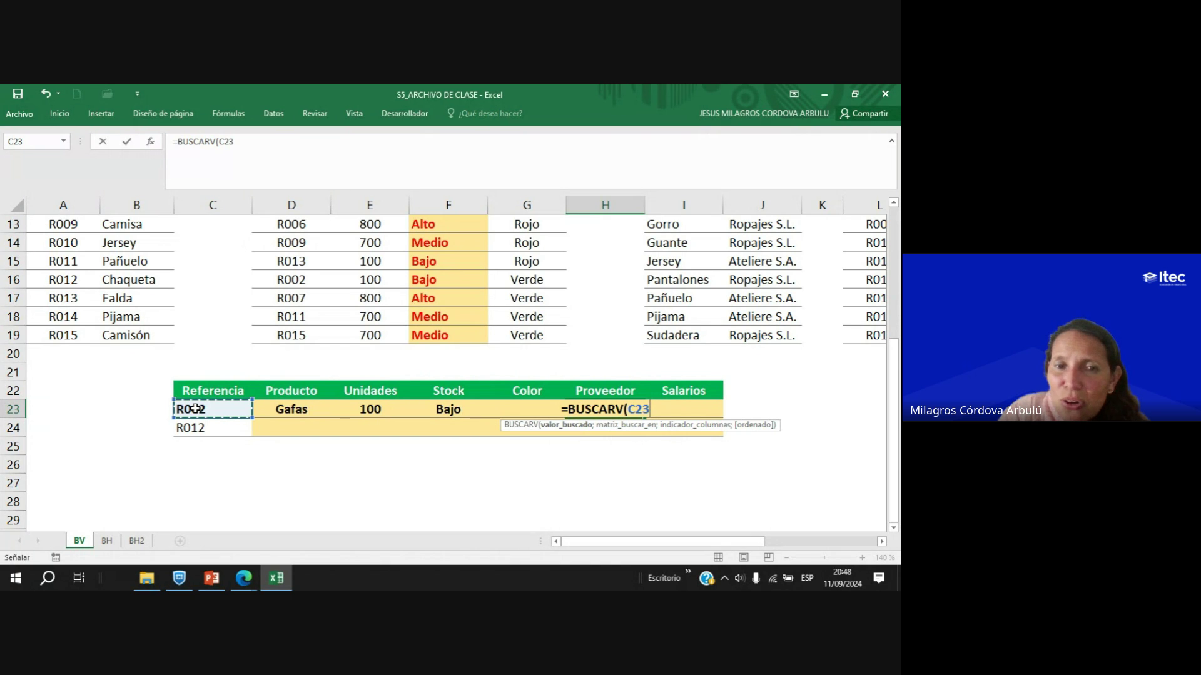
{"action": "key", "text": "BackSpace"}
{"action": "key", "text": "BackSpace"}
{"action": "key", "text": "BackSpace"}
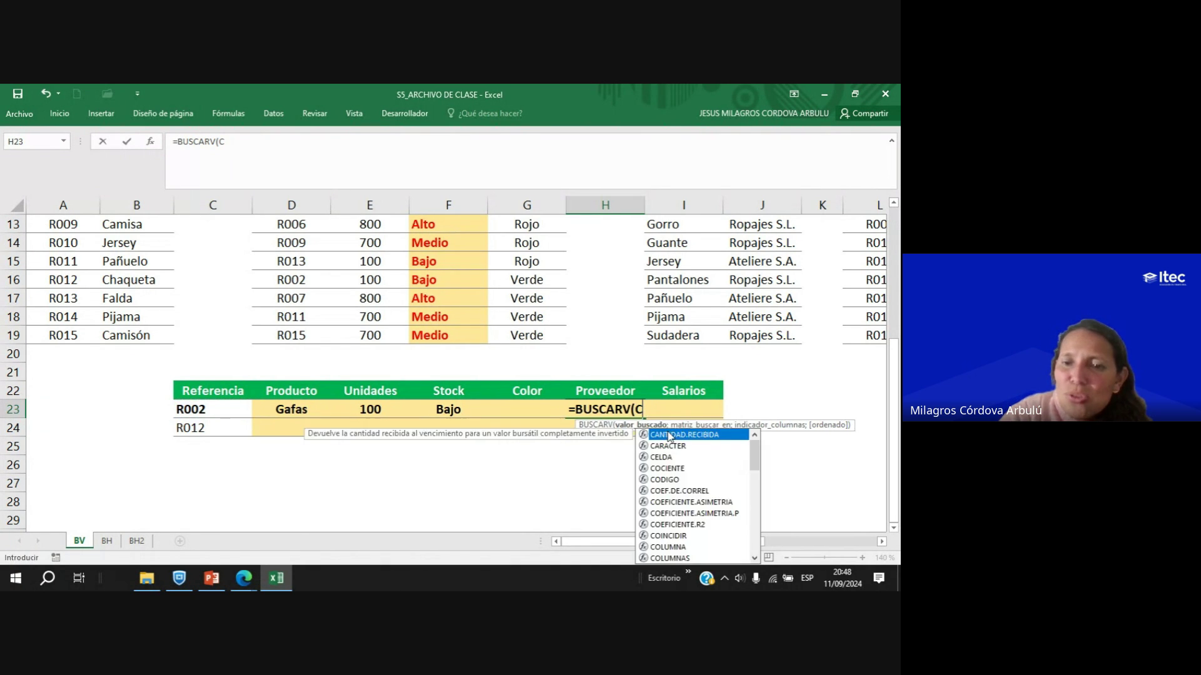
Switch to the Google Meet chat to read the students' answers on the lookup value for the Proveedor formula.
{"action": "scroll", "coordinate": [719, 367], "scroll_direction": "up", "scroll_amount": 4}
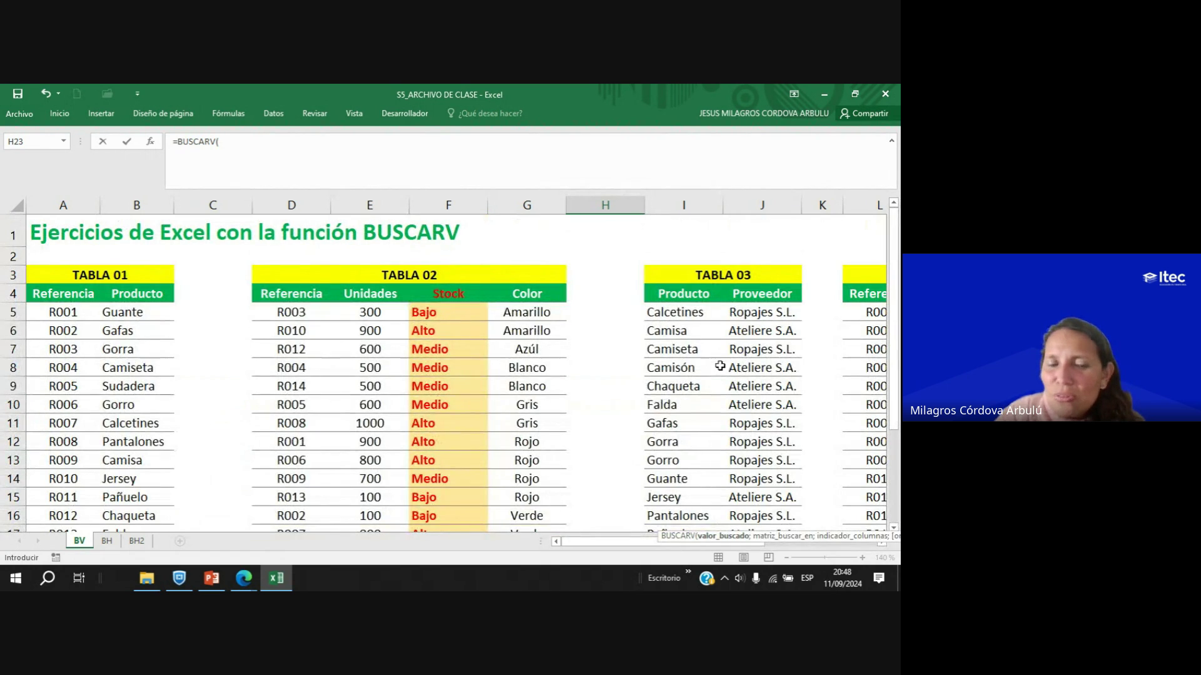
{"action": "left_click", "coordinate": [244, 578]}
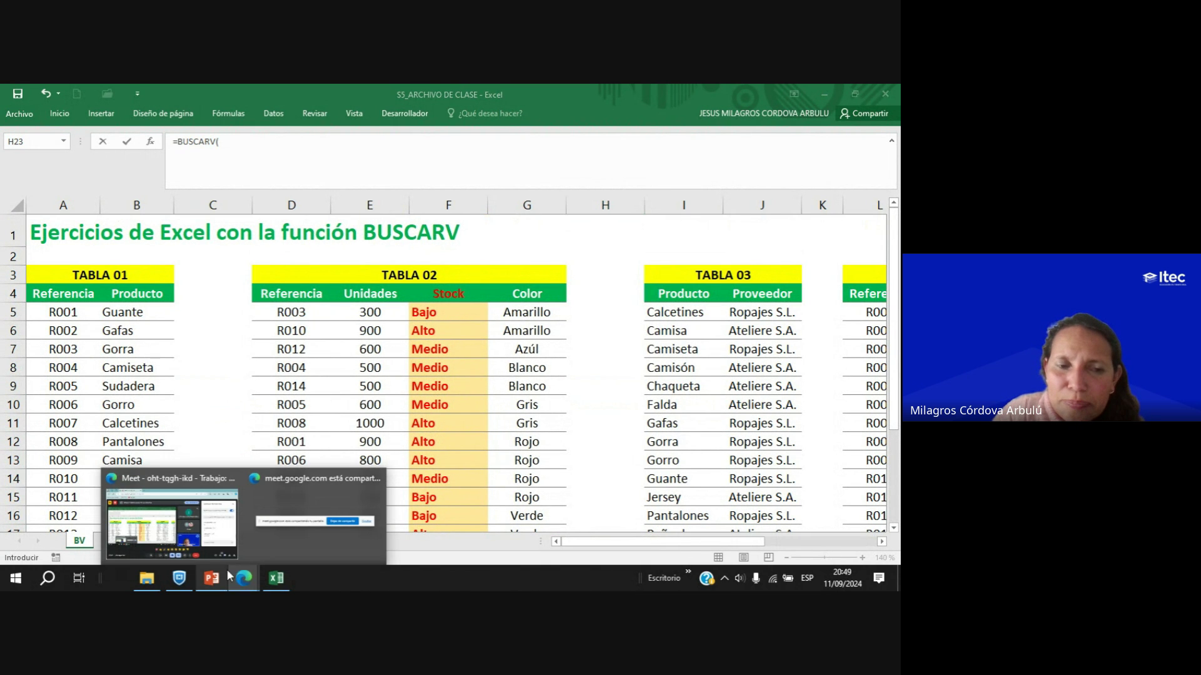
{"action": "left_click", "coordinate": [207, 543]}
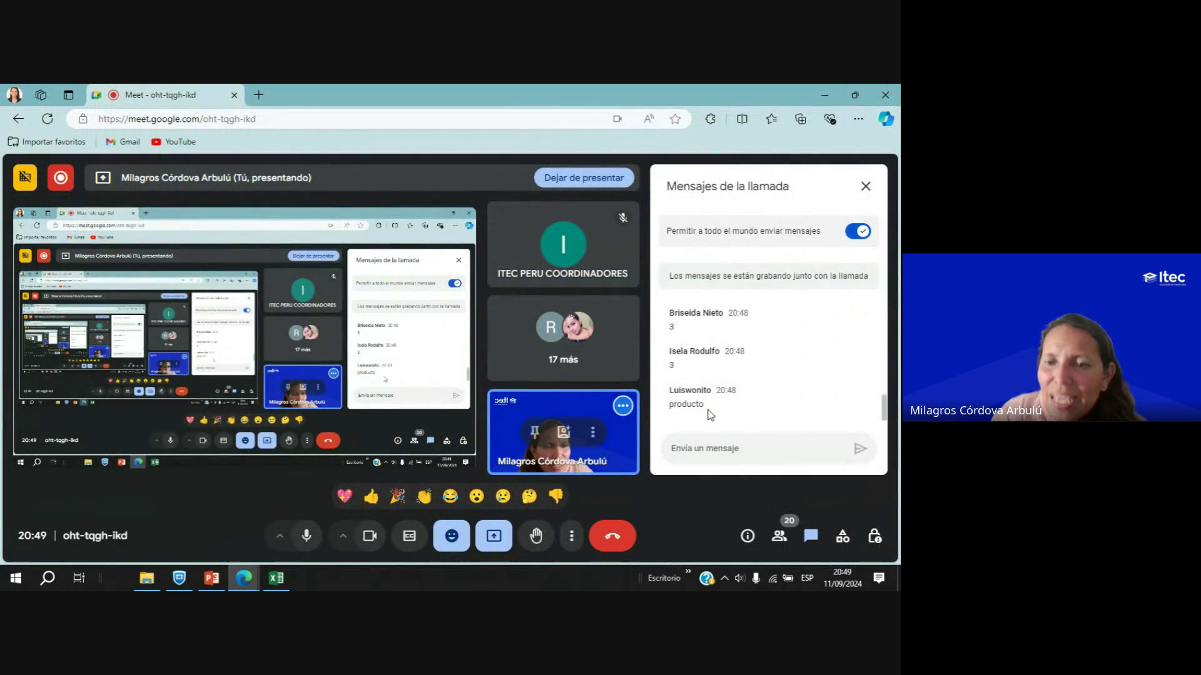
Return to the Excel workbook and set the product in D23 as the lookup value of the Proveedor formula in H23.
{"action": "left_click", "coordinate": [276, 578]}
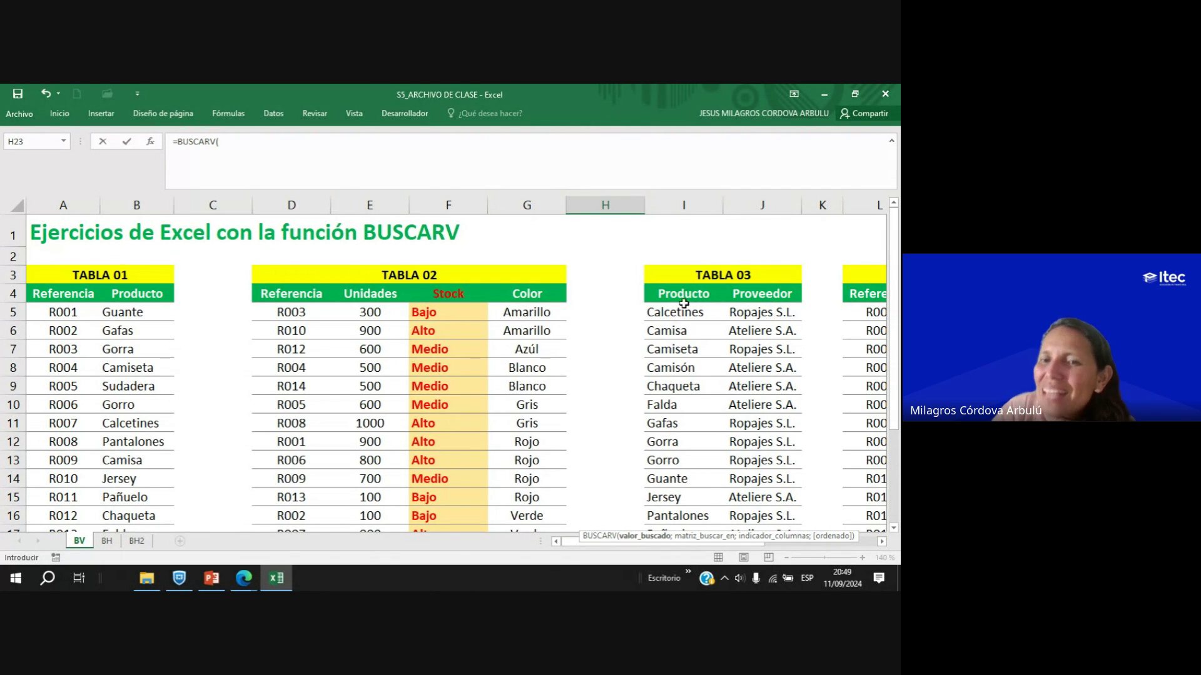
{"action": "scroll", "coordinate": [685, 307], "scroll_direction": "down", "scroll_amount": 6}
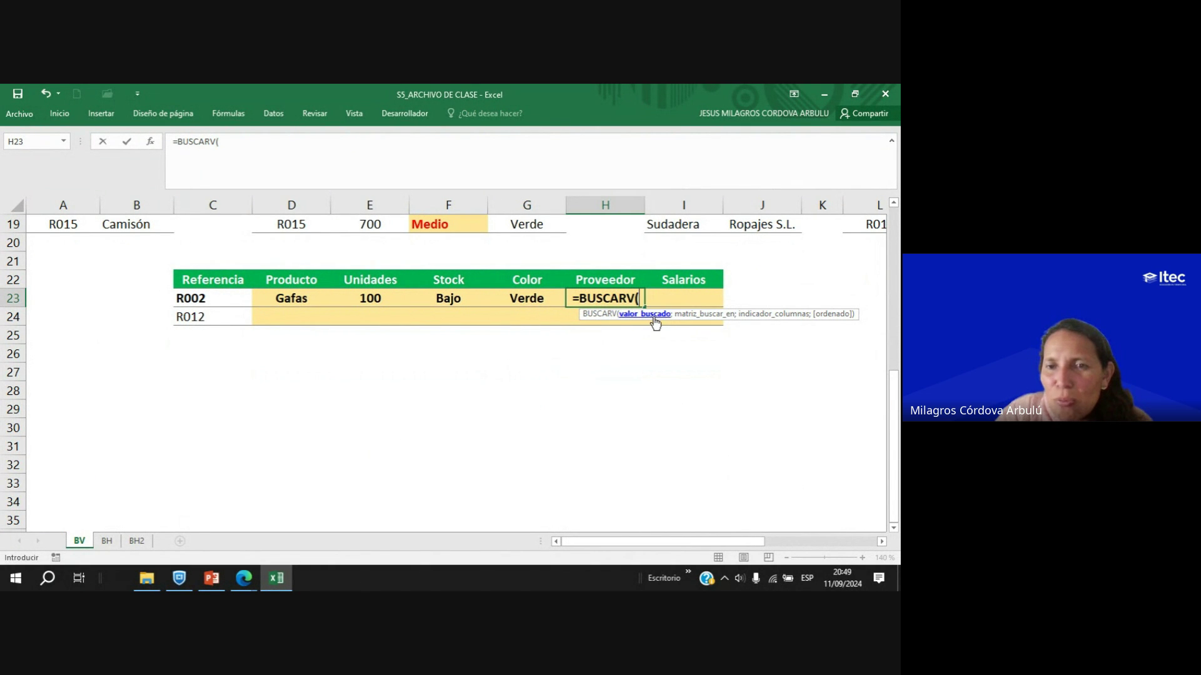
{"action": "left_click", "coordinate": [298, 297]}
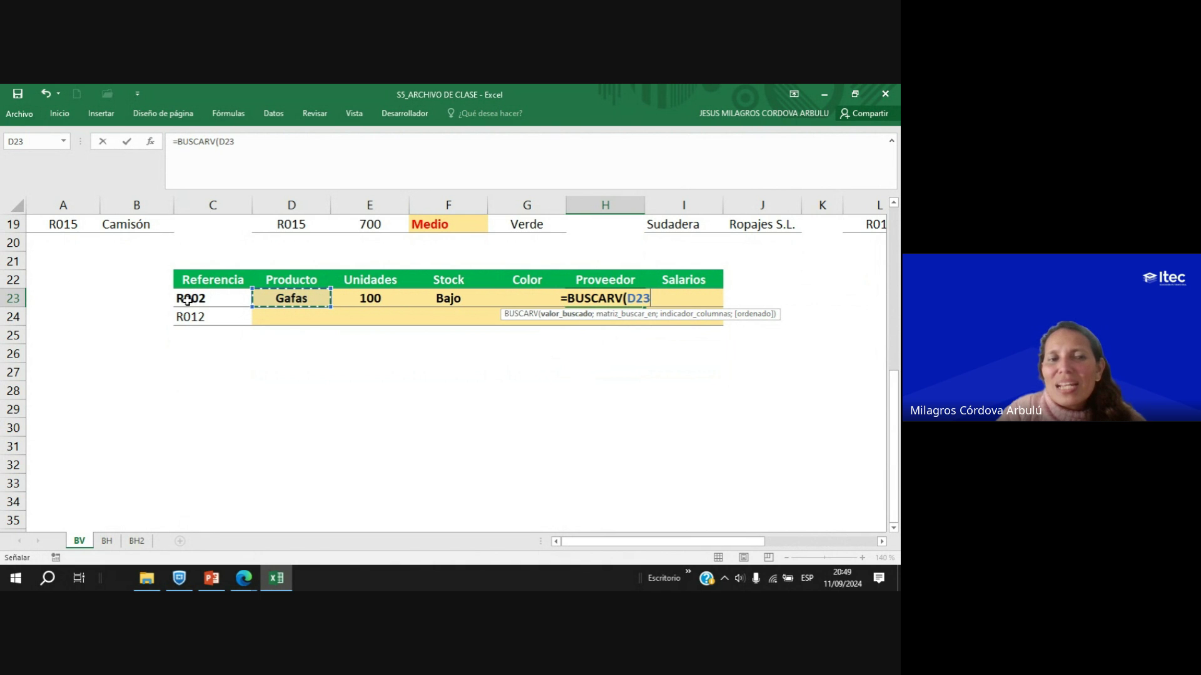
{"action": "scroll", "coordinate": [772, 268], "scroll_direction": "up", "scroll_amount": 6}
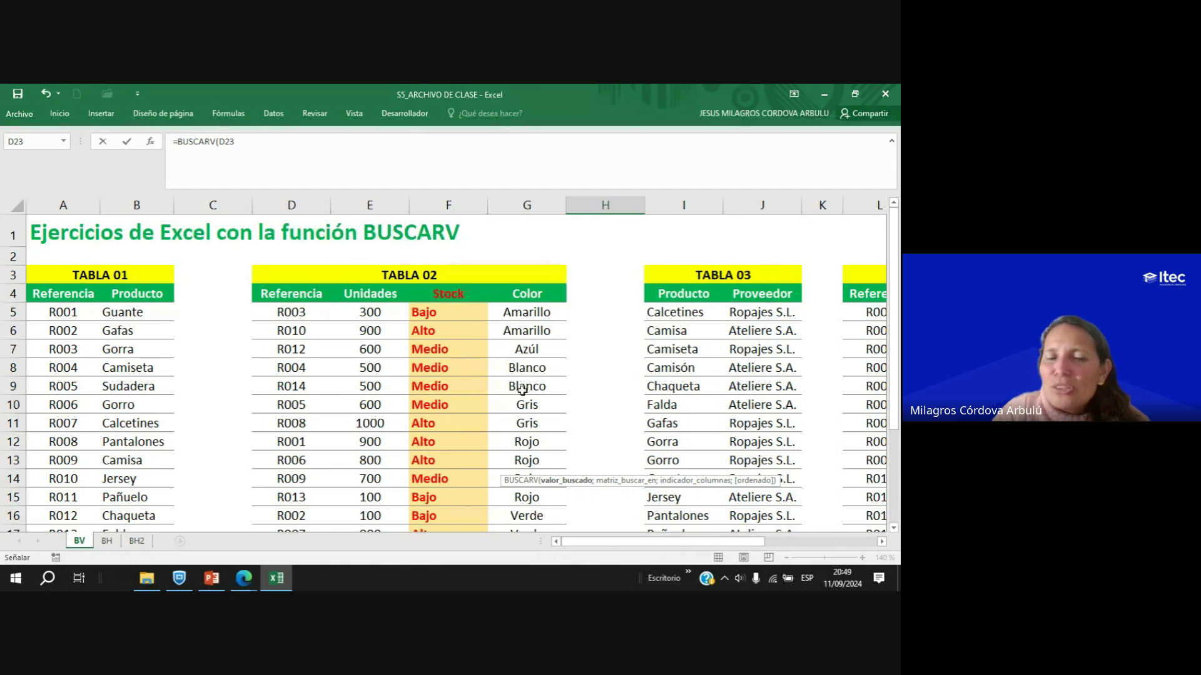
{"action": "scroll", "coordinate": [523, 391], "scroll_direction": "down", "scroll_amount": 5}
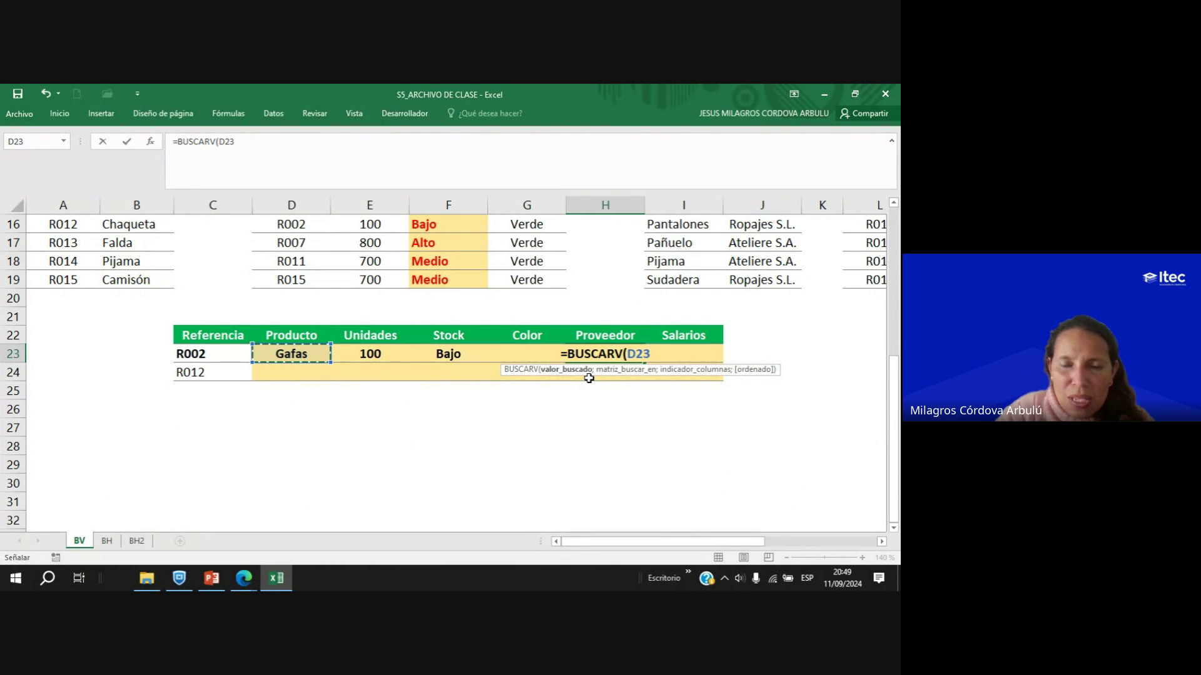
{"action": "type", "text": ";"}
Set the TABLA 03 range I4:J19 as the search matrix of the Proveedor formula.
{"action": "scroll", "coordinate": [659, 337], "scroll_direction": "up", "scroll_amount": 5}
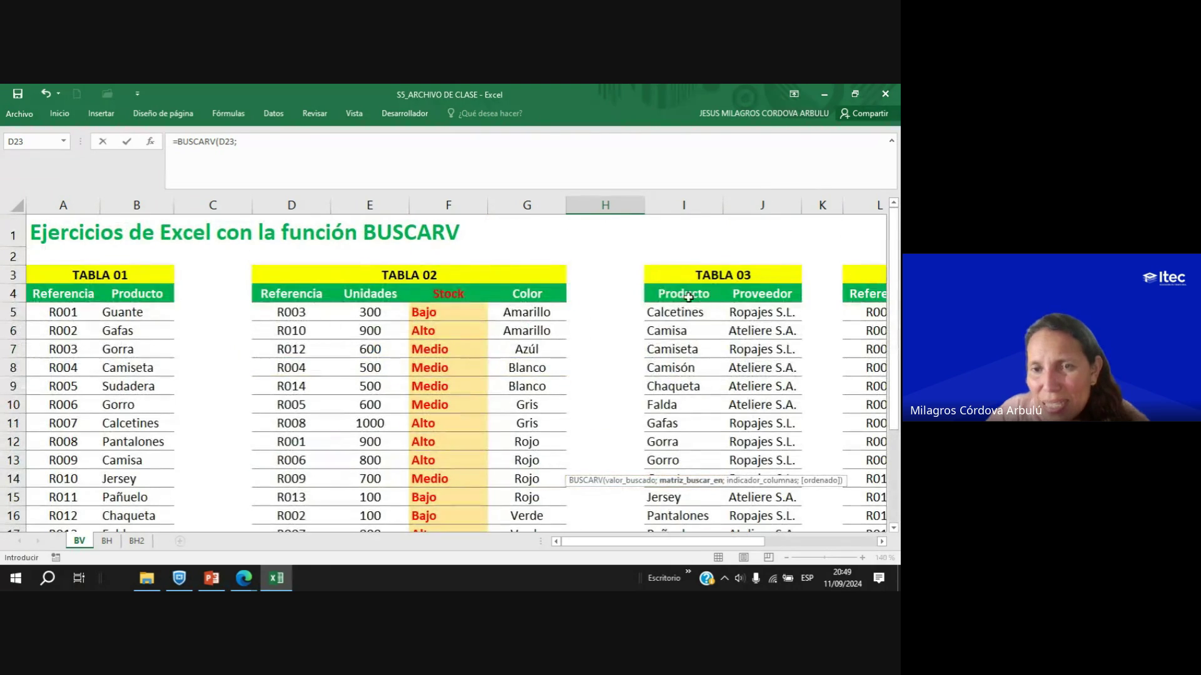
{"action": "left_click_drag", "start_coordinate": [658, 294], "coordinate": [764, 469]}
{"action": "type", "text": ";"}
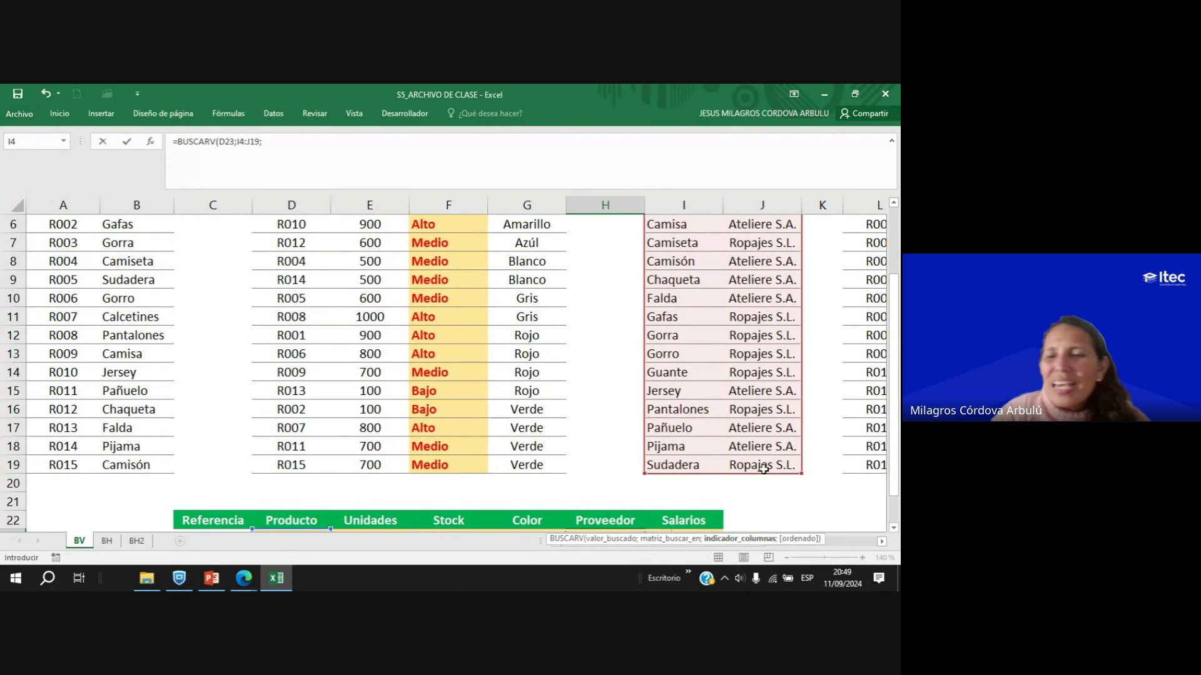
Complete the Proveedor formula in H23 with column index 2 and exact match FALSO.
{"action": "scroll", "coordinate": [773, 432], "scroll_direction": "up", "scroll_amount": 2}
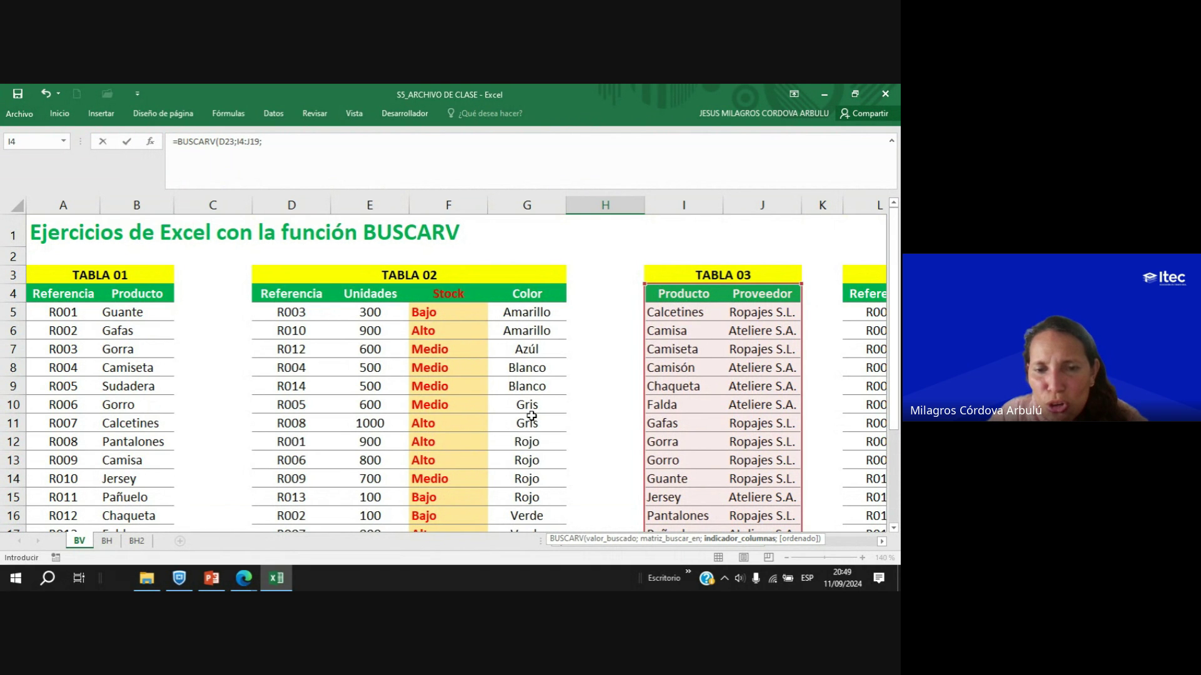
{"action": "scroll", "coordinate": [531, 416], "scroll_direction": "down", "scroll_amount": 5}
{"action": "type", "text": "2"}
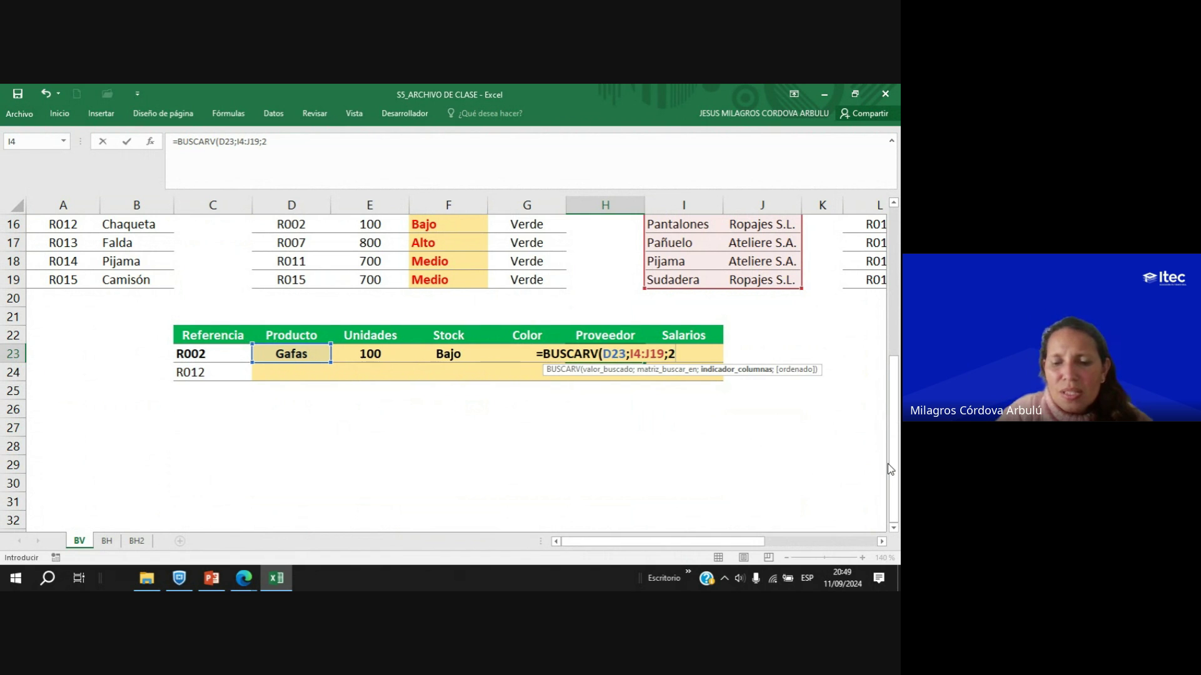
{"action": "type", "text": ";"}
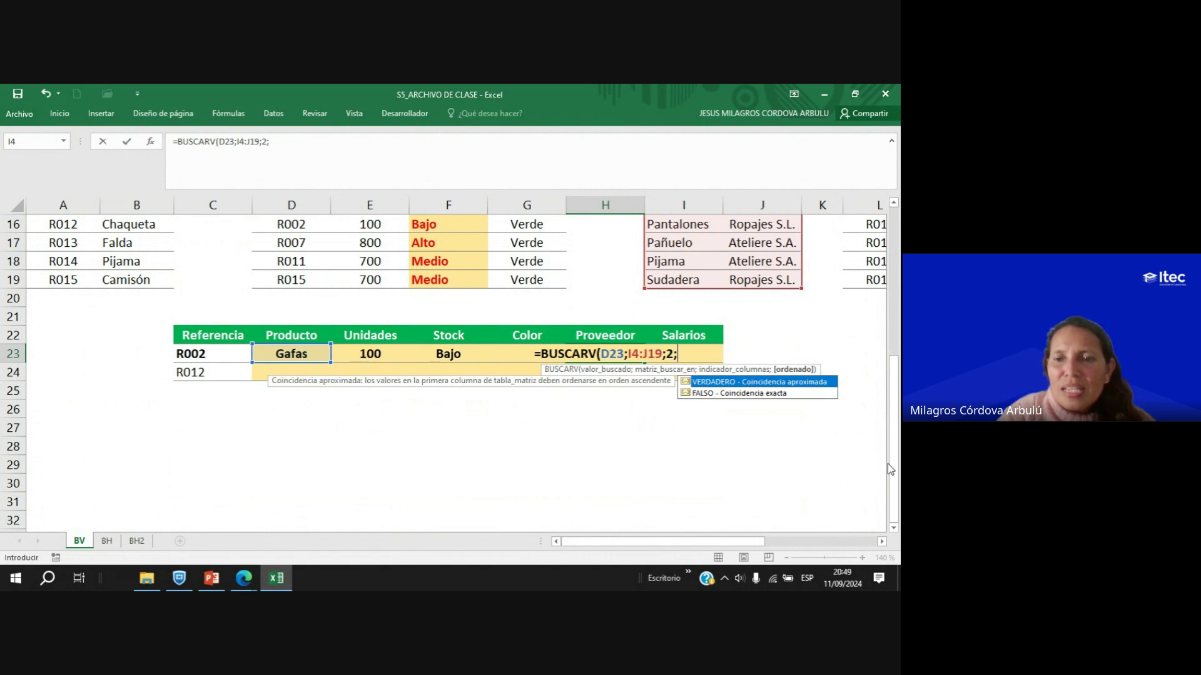
{"action": "double_click", "coordinate": [715, 392]}
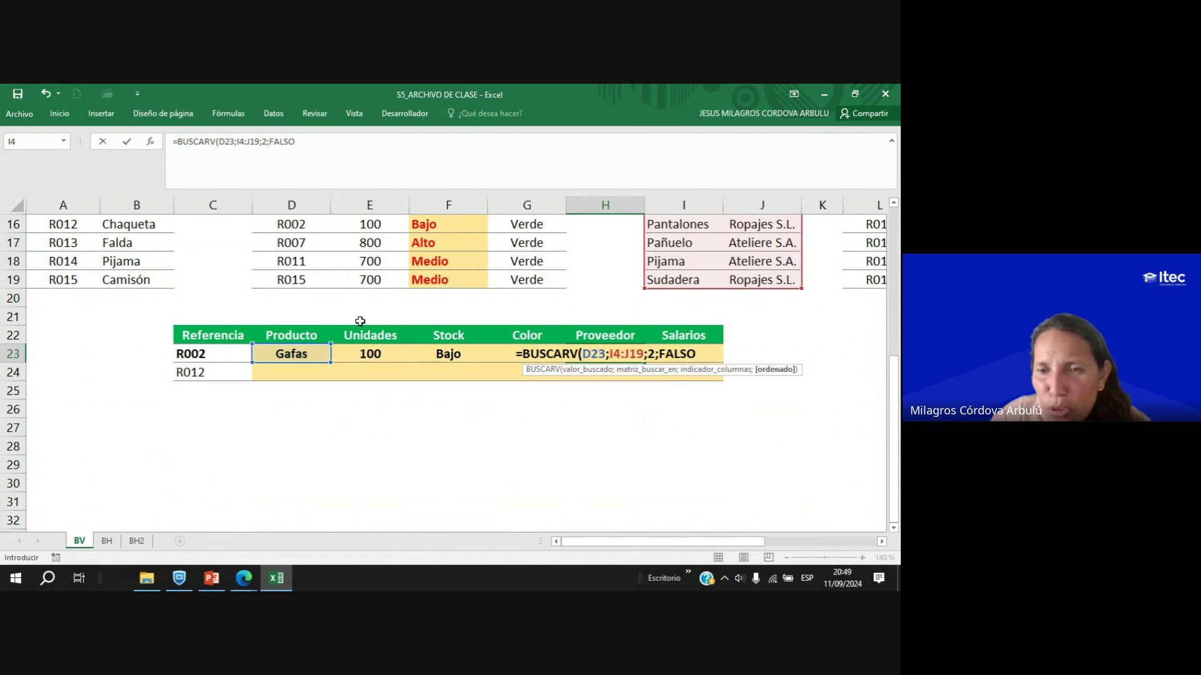
{"action": "type", "text": ")"}
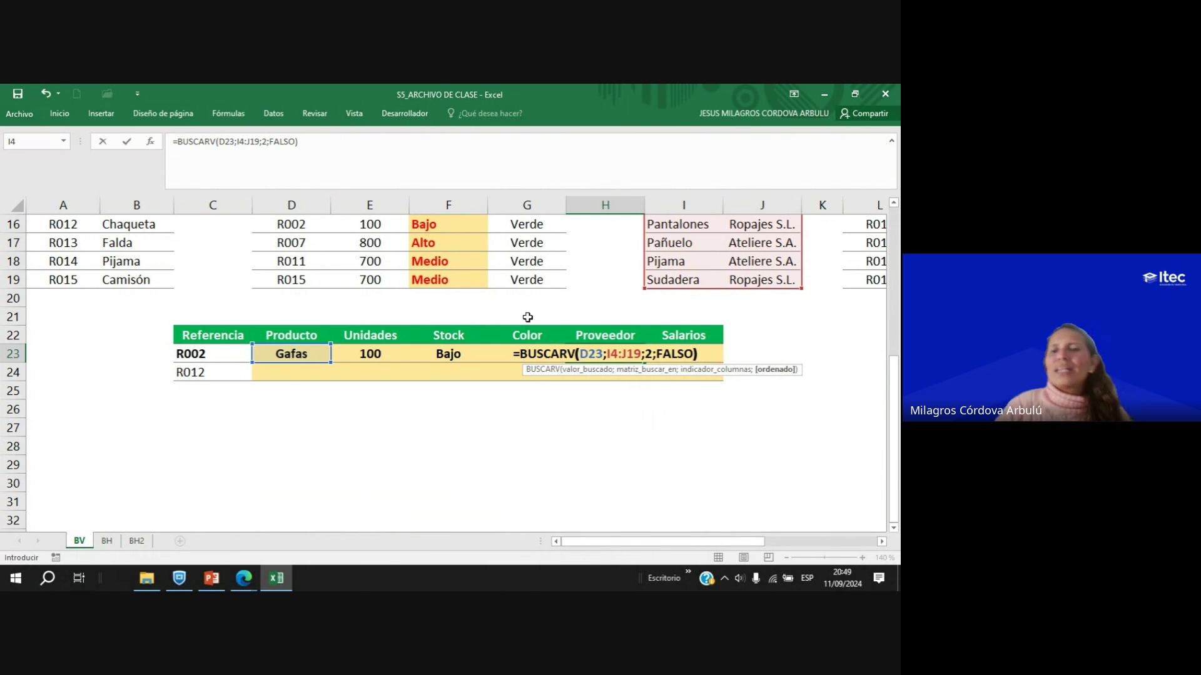
{"action": "key", "text": "Return"}
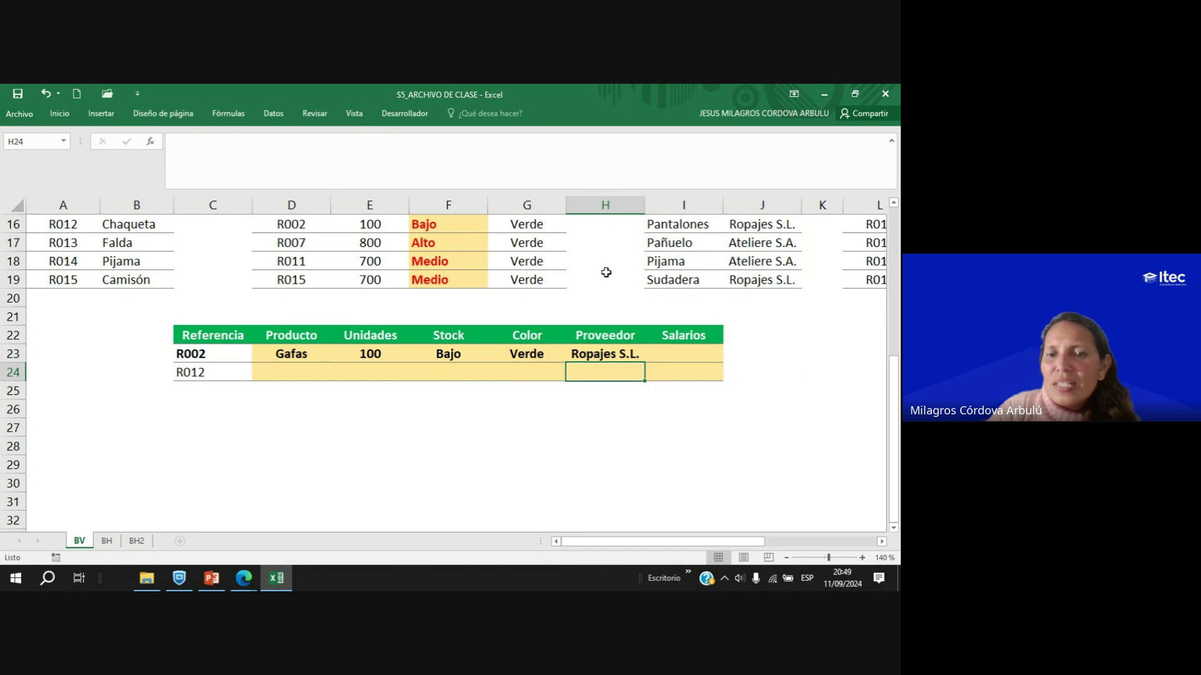
Check TABLA 04 as the Salarios source and start a BUSCARV formula in I23 with C23 as the lookup value.
{"action": "left_click", "coordinate": [679, 353]}
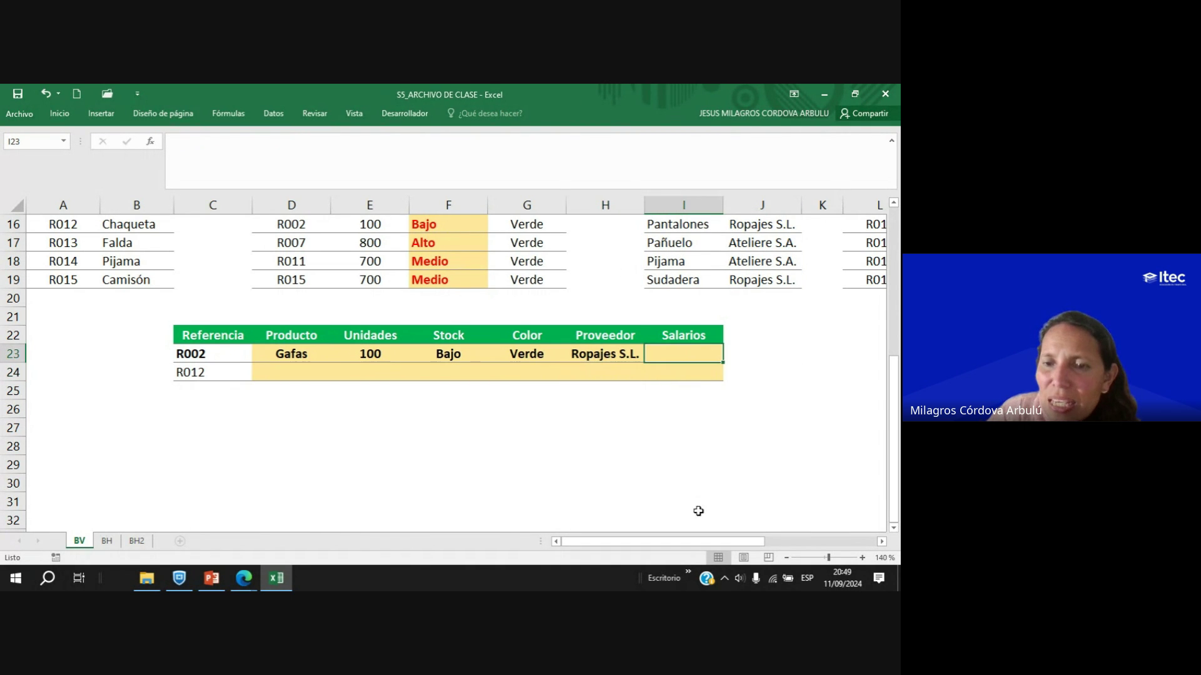
{"action": "left_click_drag", "start_coordinate": [706, 543], "coordinate": [761, 544]}
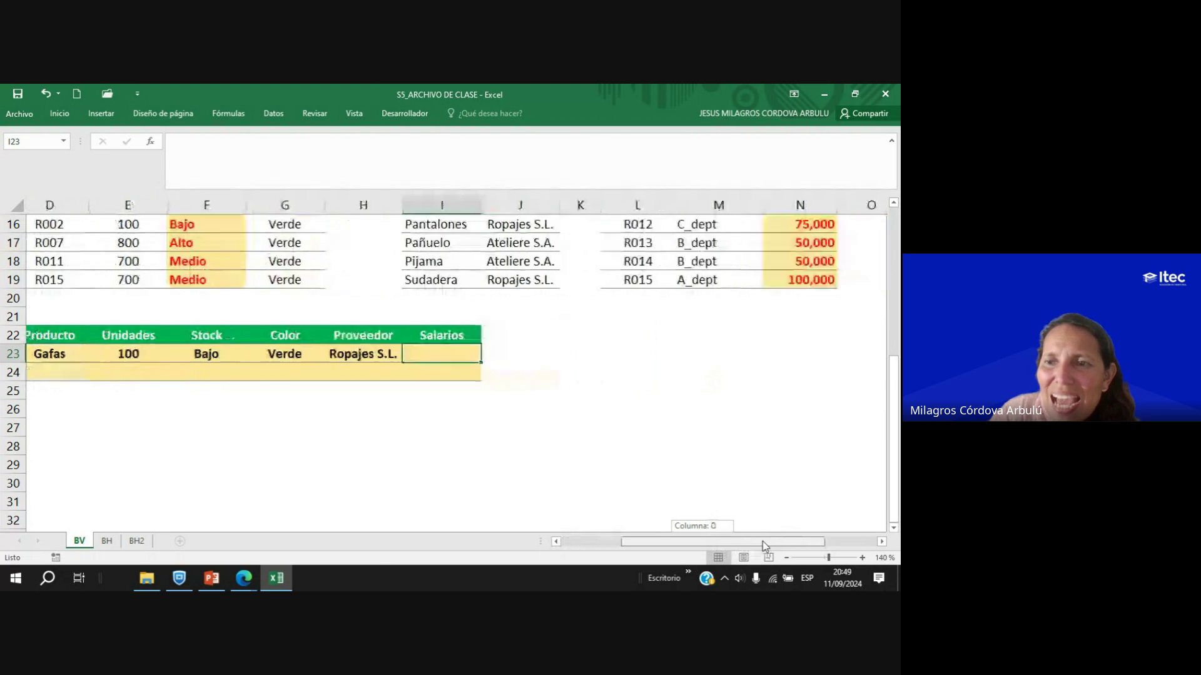
{"action": "scroll", "coordinate": [741, 440], "scroll_direction": "up", "scroll_amount": 5}
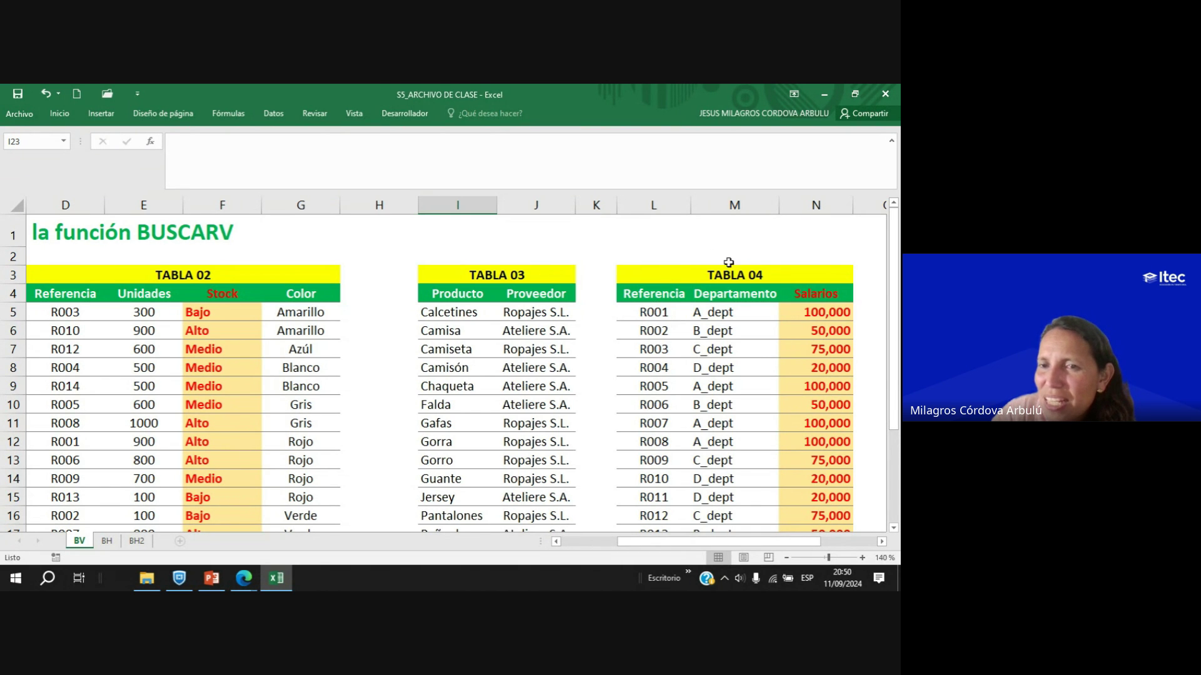
{"action": "left_click_drag", "start_coordinate": [650, 542], "coordinate": [594, 542]}
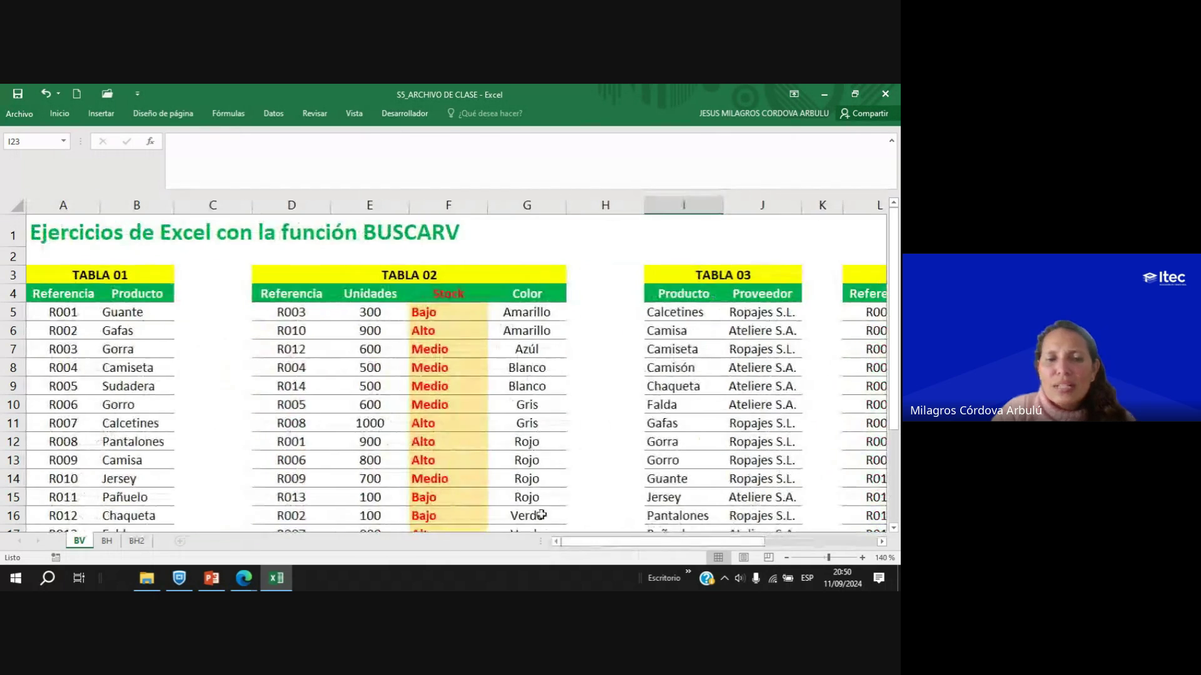
{"action": "scroll", "coordinate": [465, 392], "scroll_direction": "down", "scroll_amount": 4}
{"action": "type", "text": "="}
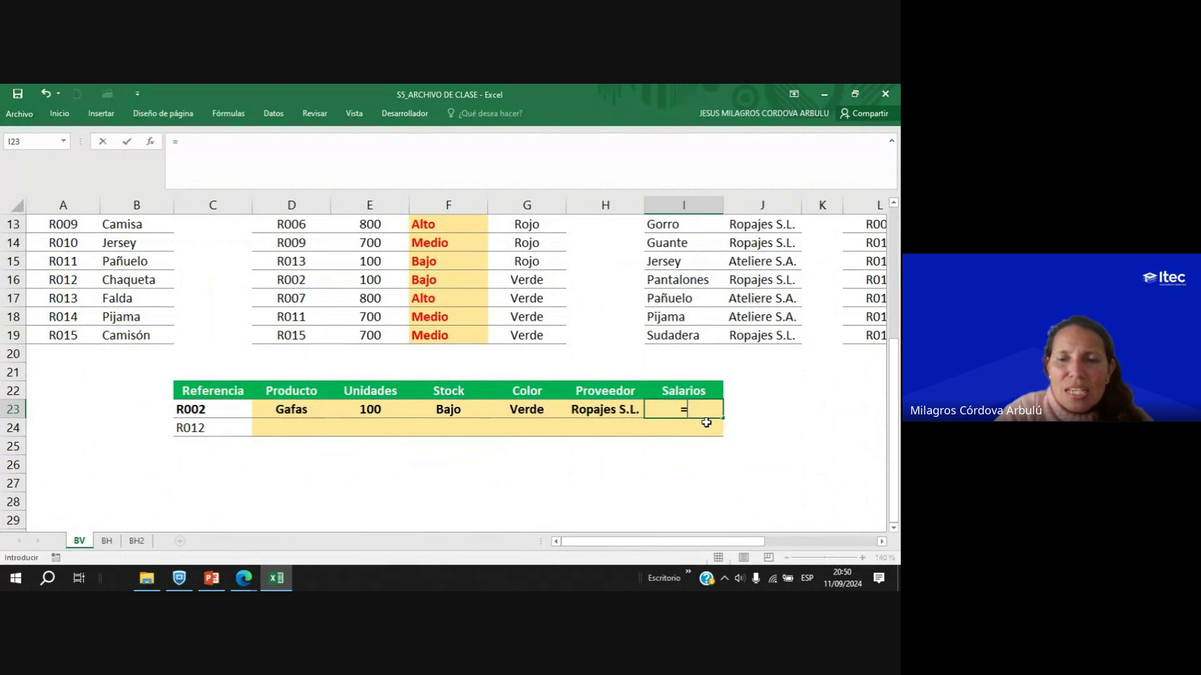
{"action": "type", "text": "BUS"}
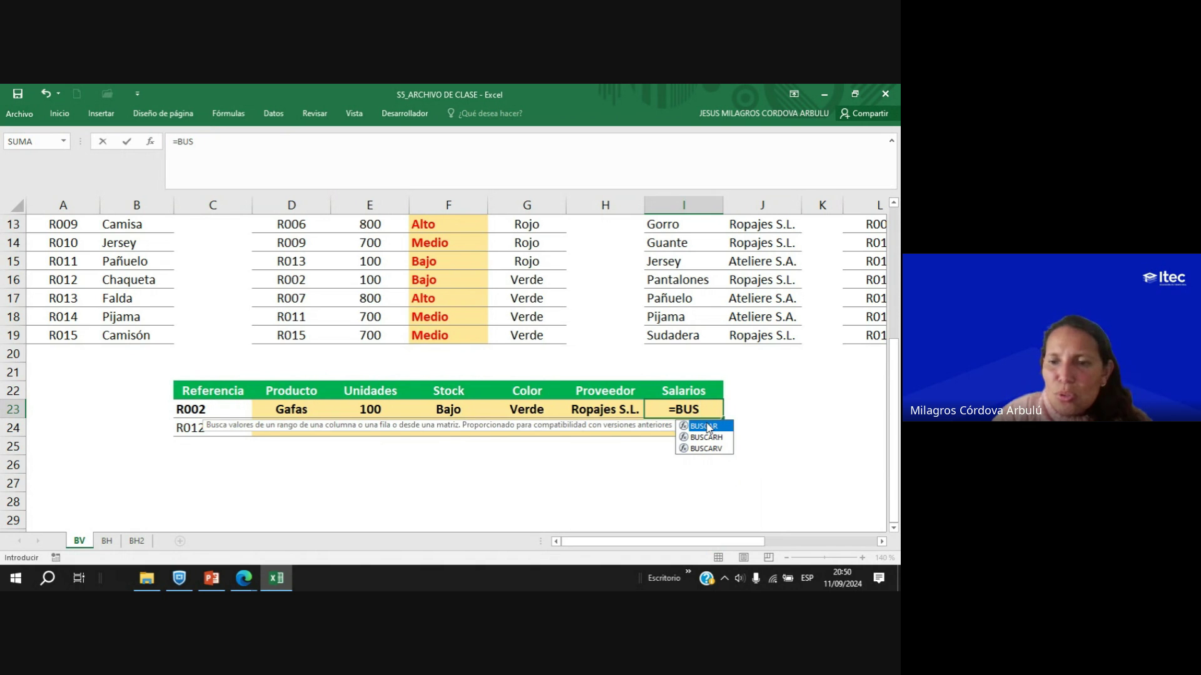
{"action": "double_click", "coordinate": [705, 448]}
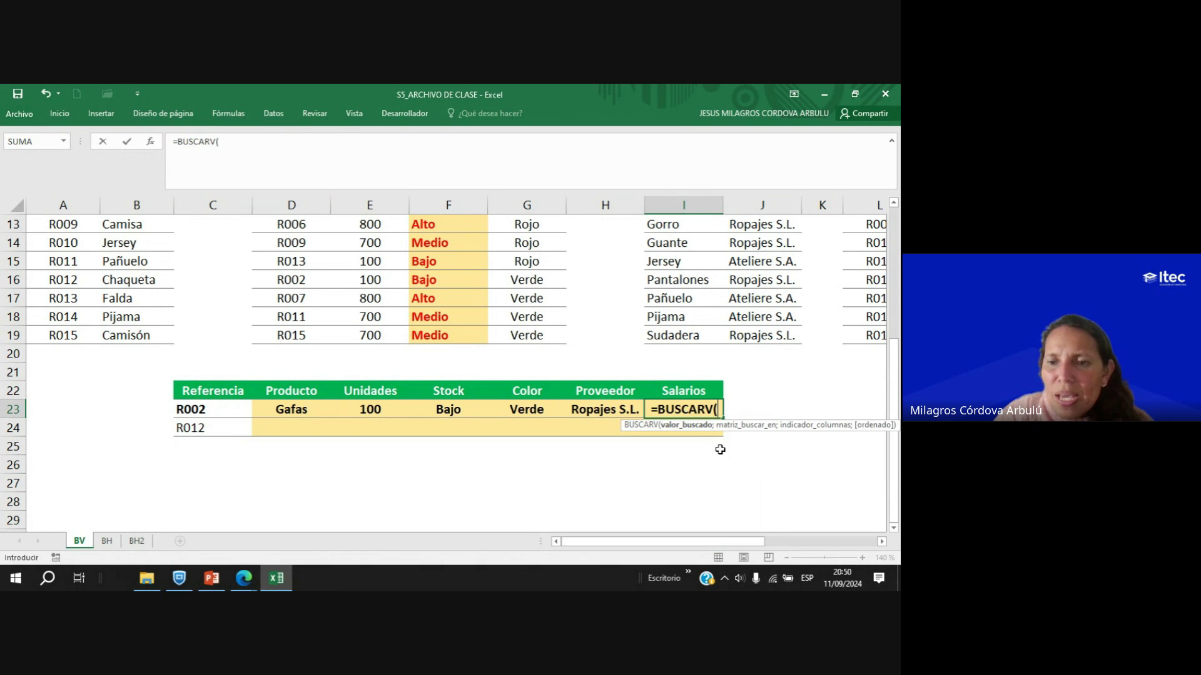
{"action": "left_click", "coordinate": [188, 413]}
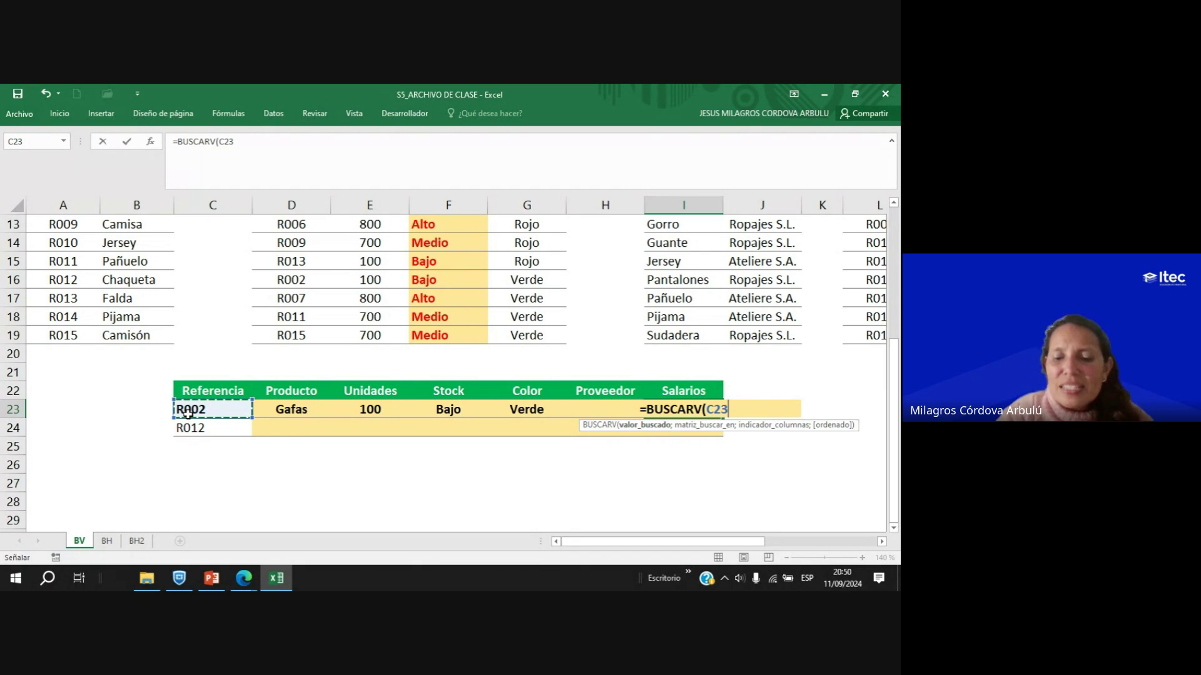
{"action": "type", "text": ";"}
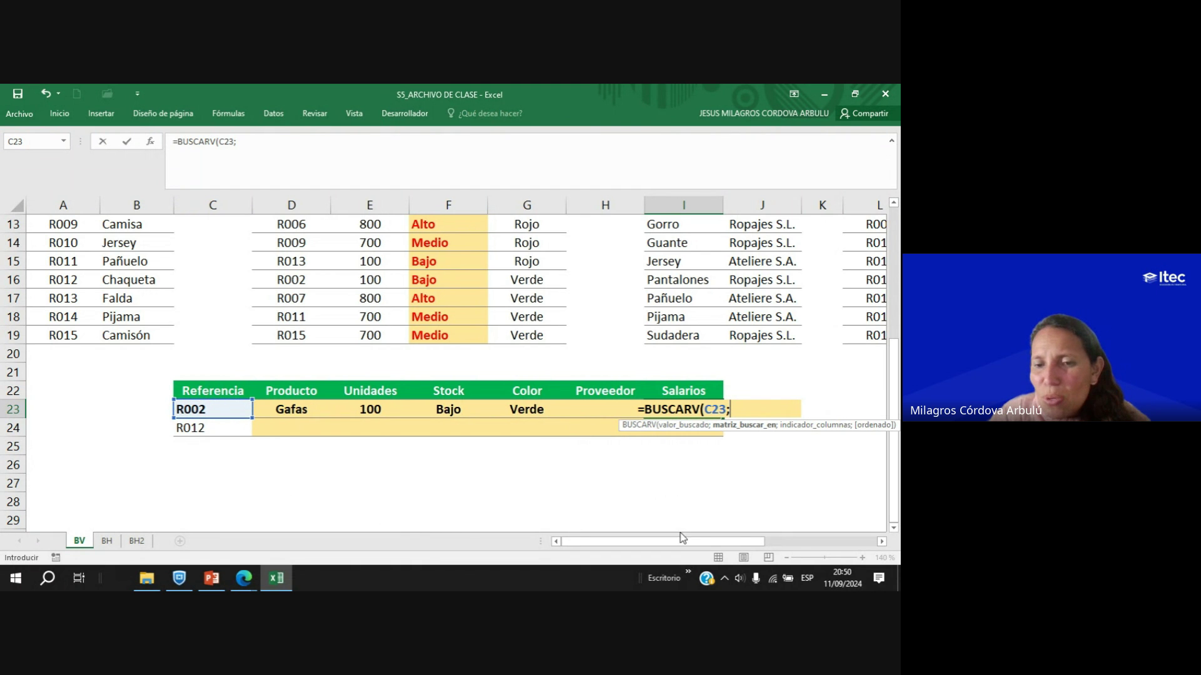
Set the TABLA 04 range L4:N19 as the search matrix of the Salarios formula.
{"action": "left_click_drag", "start_coordinate": [683, 537], "coordinate": [776, 538]}
{"action": "scroll", "coordinate": [763, 444], "scroll_direction": "up", "scroll_amount": 4}
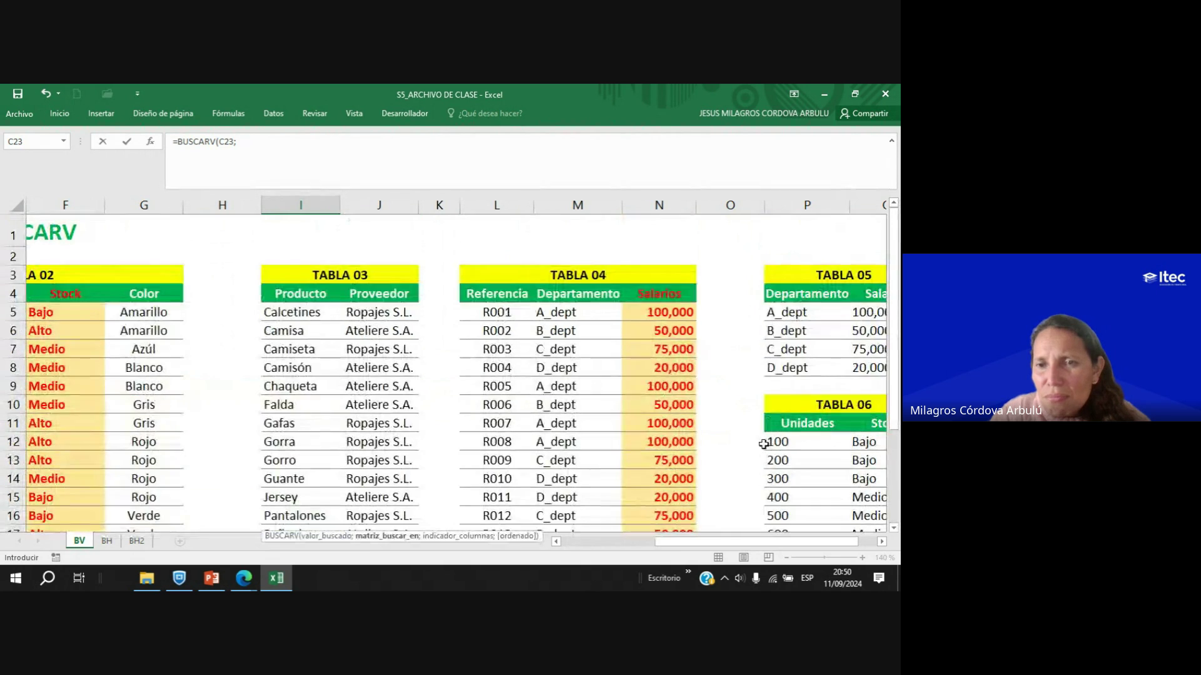
{"action": "left_click_drag", "start_coordinate": [487, 299], "coordinate": [657, 505]}
{"action": "type", "text": ";"}
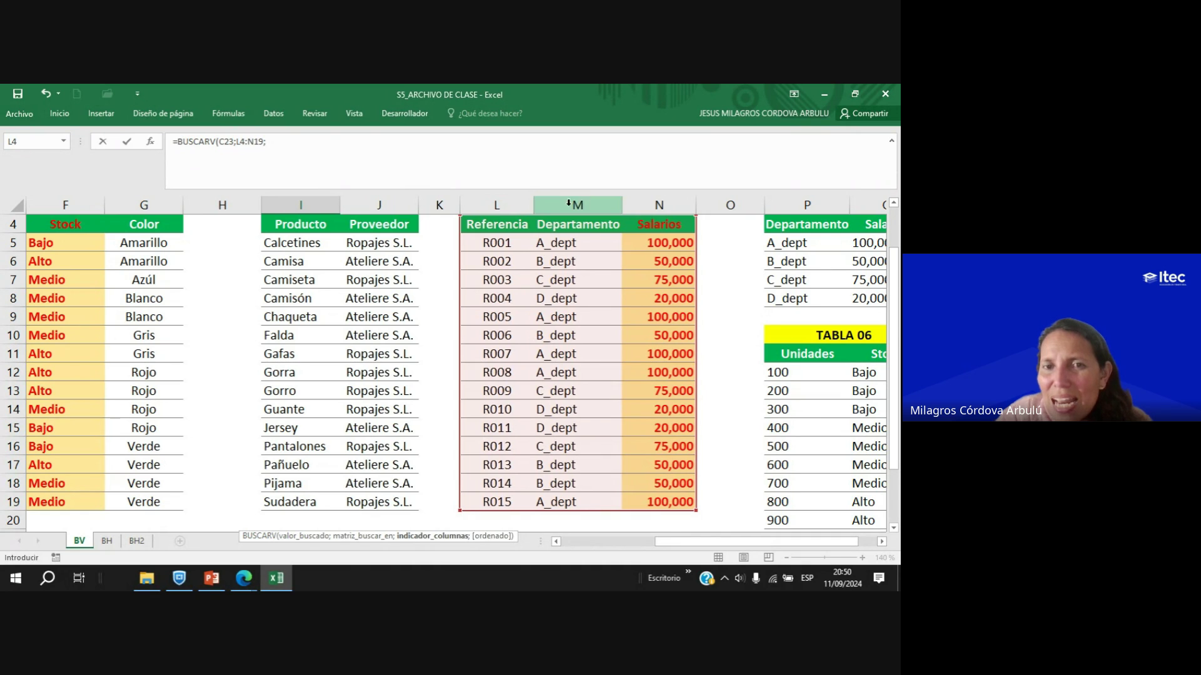
Complete the Salarios formula in I23 with column index 3 and exact match FALSO.
{"action": "type", "text": "3;"}
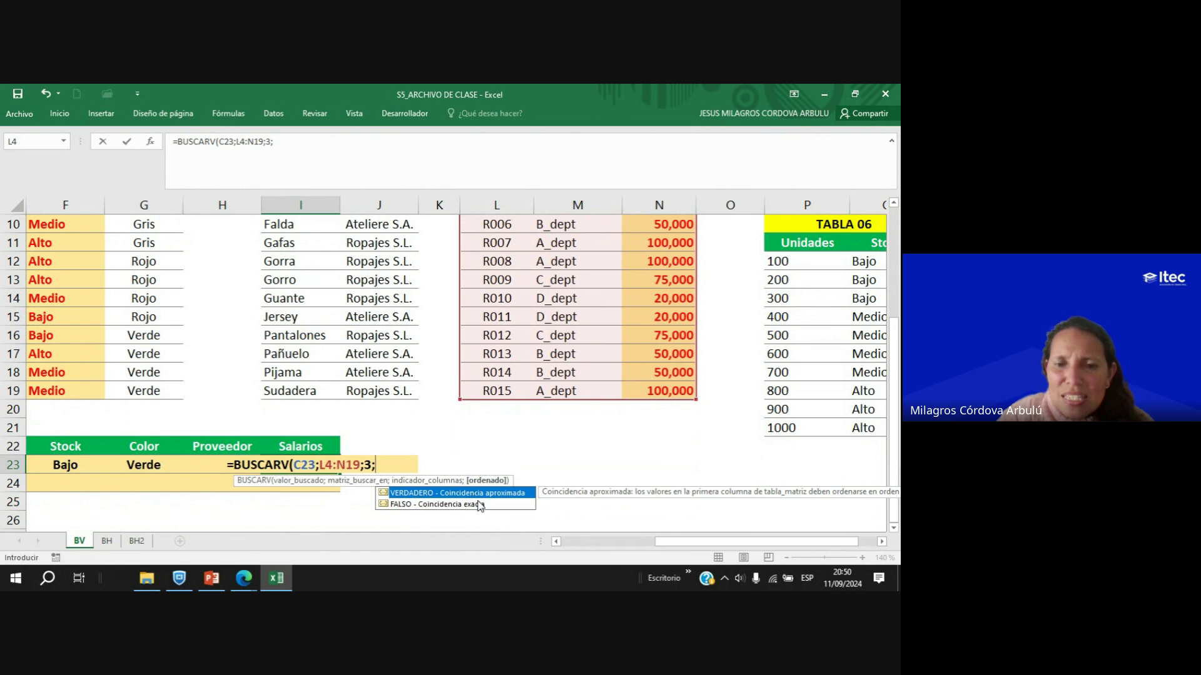
{"action": "double_click", "coordinate": [480, 504]}
{"action": "type", "text": ")"}
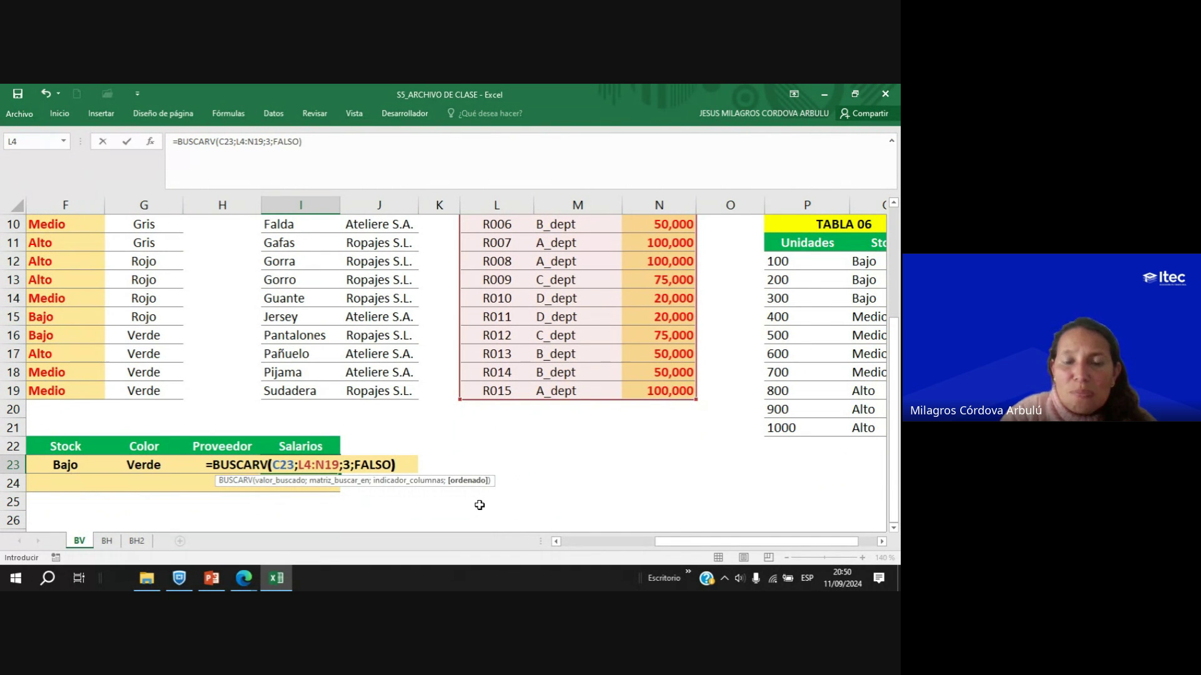
{"action": "key", "text": "Return"}
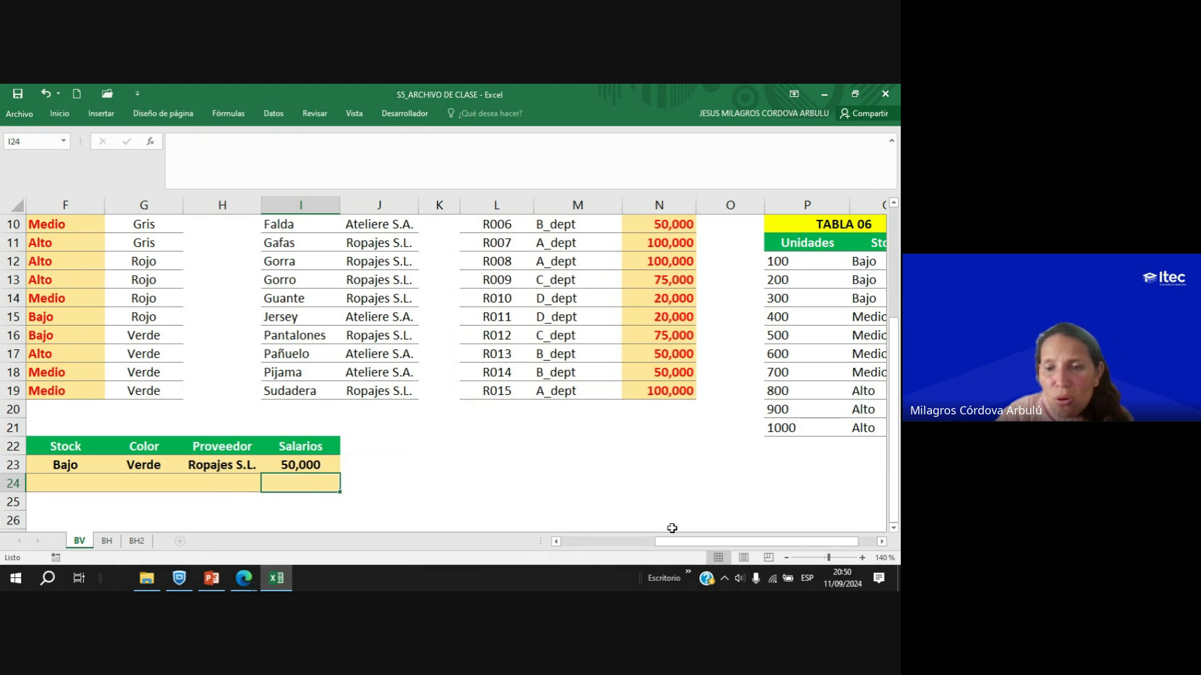
{"action": "left_click_drag", "start_coordinate": [678, 542], "coordinate": [587, 548]}
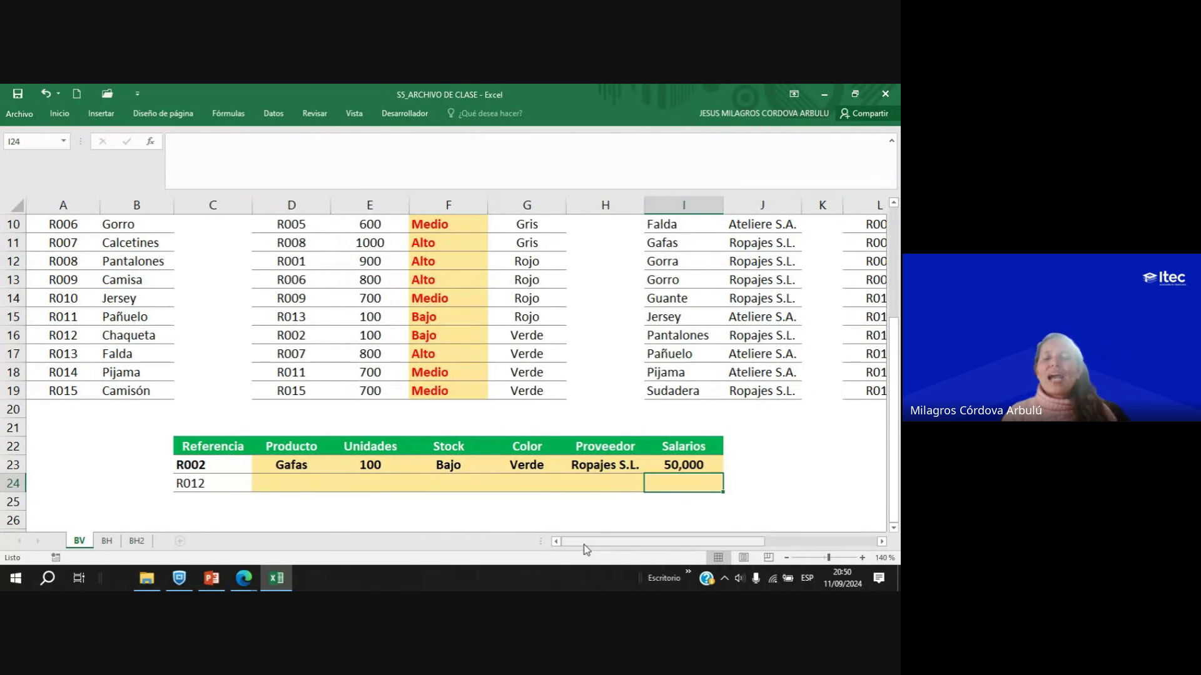
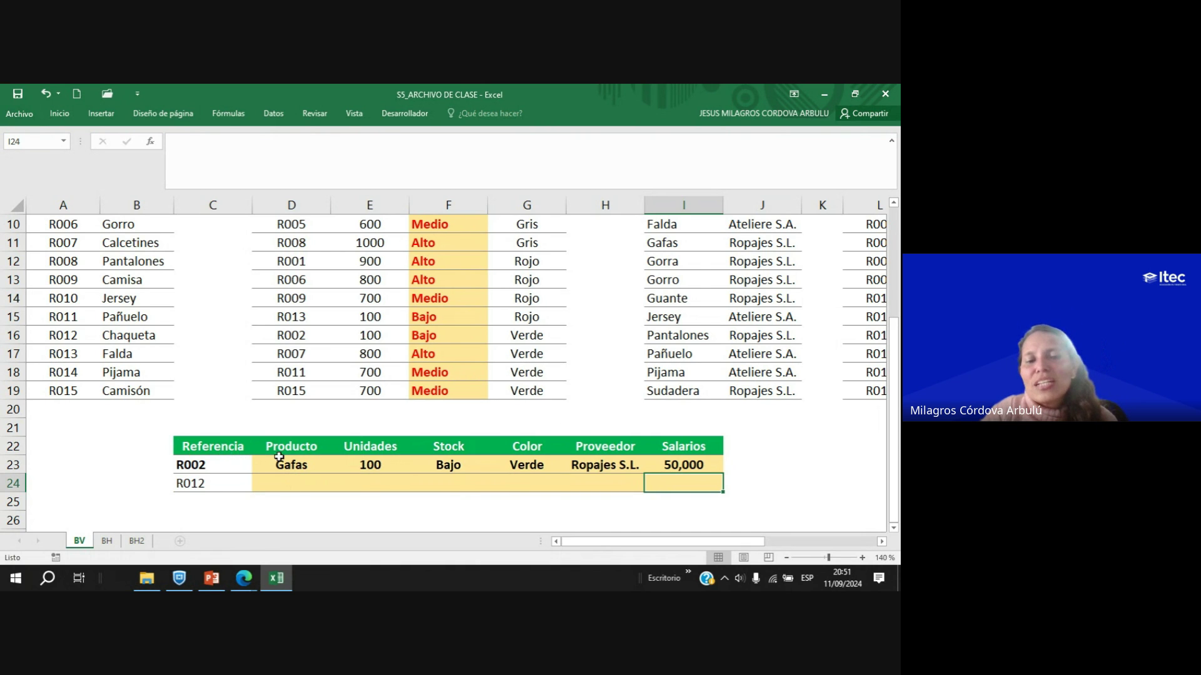
Point out the R002 row C23:I23, check the Google Meet chat for students' replies, and return to the Excel workbook.
{"action": "left_click_drag", "start_coordinate": [227, 463], "coordinate": [681, 466]}
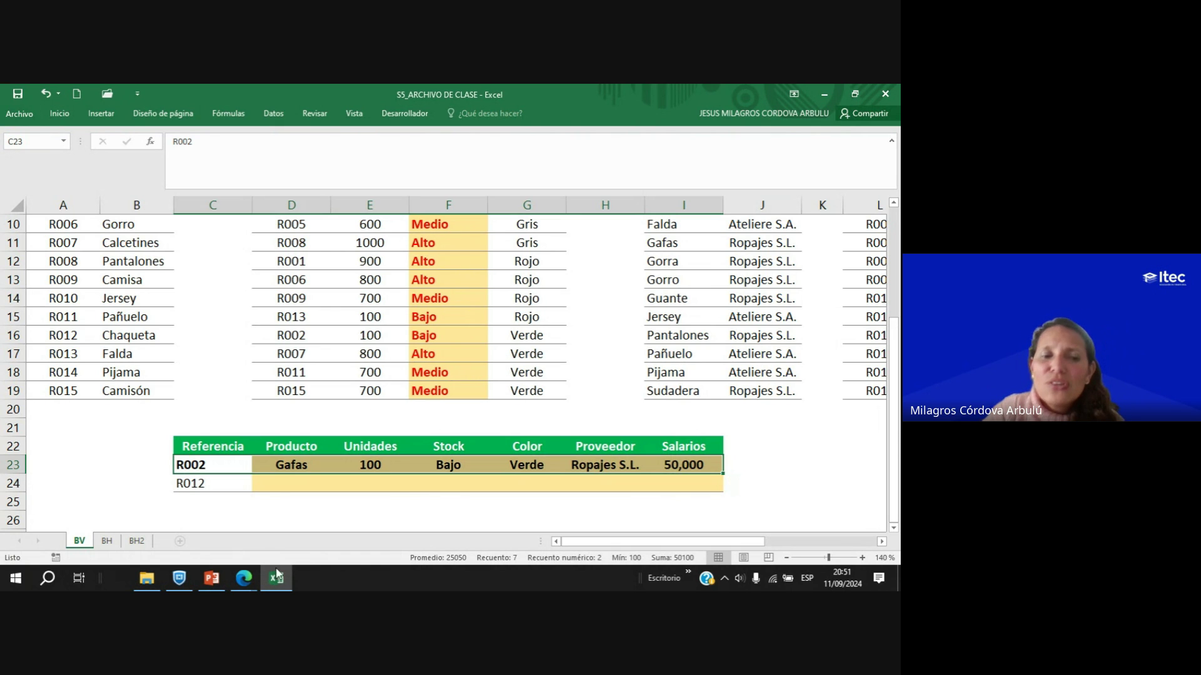
{"action": "left_click", "coordinate": [244, 578]}
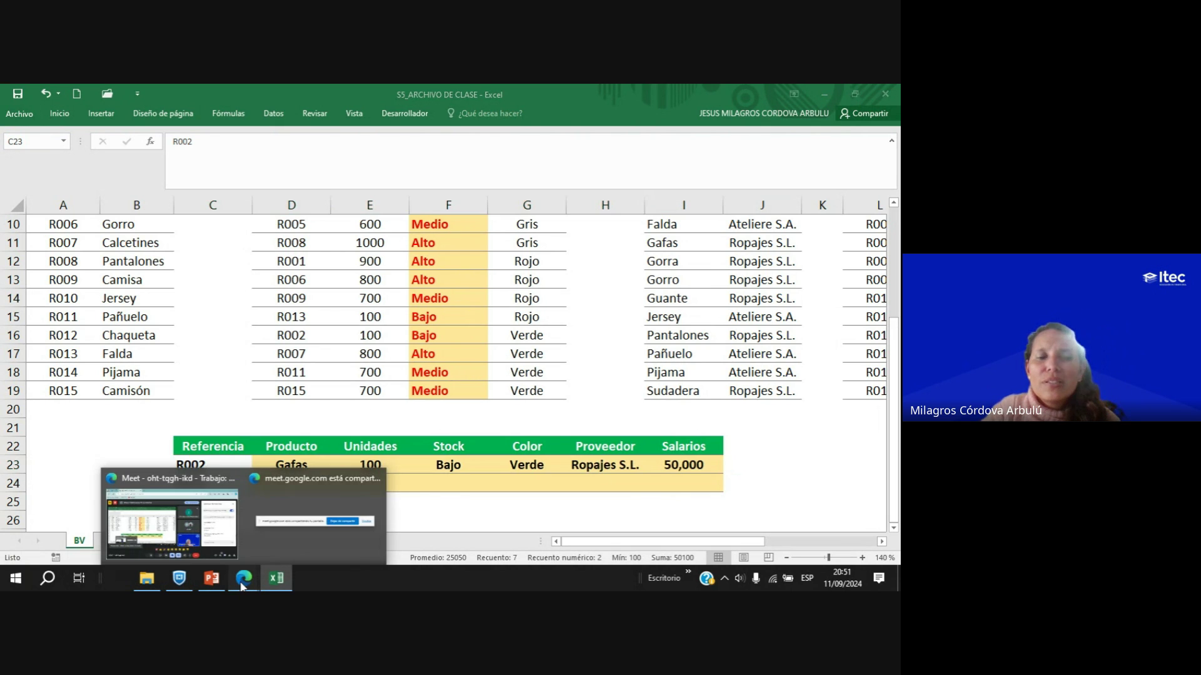
{"action": "left_click", "coordinate": [203, 532]}
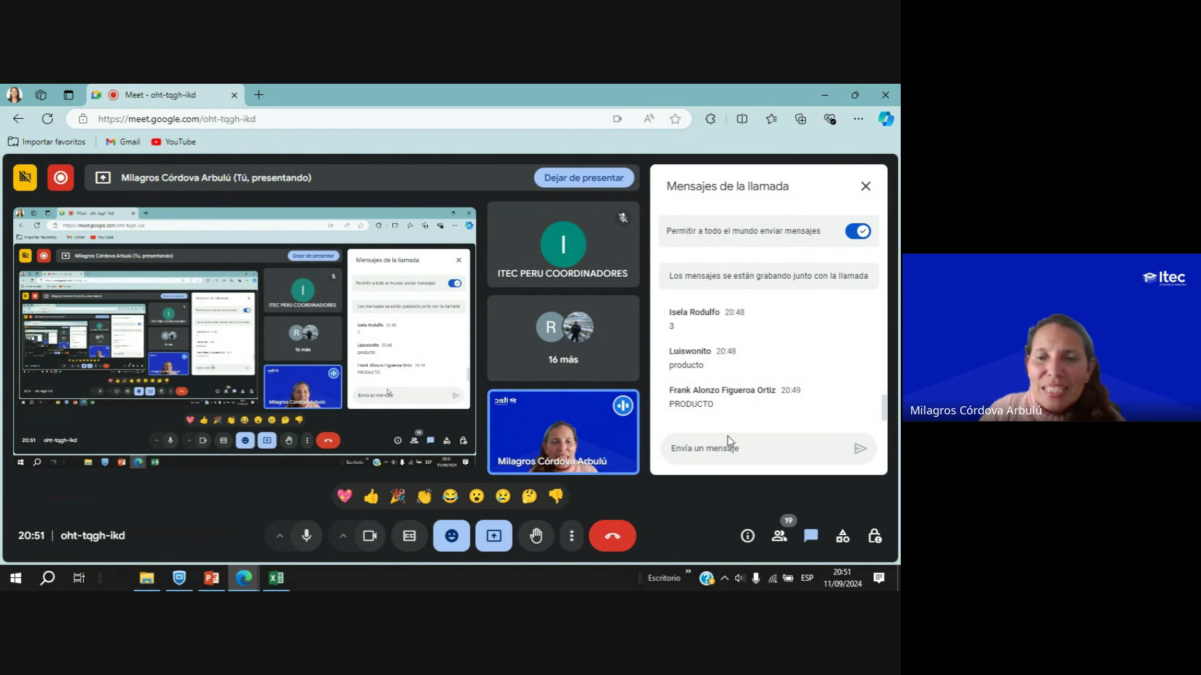
{"action": "left_click", "coordinate": [283, 581]}
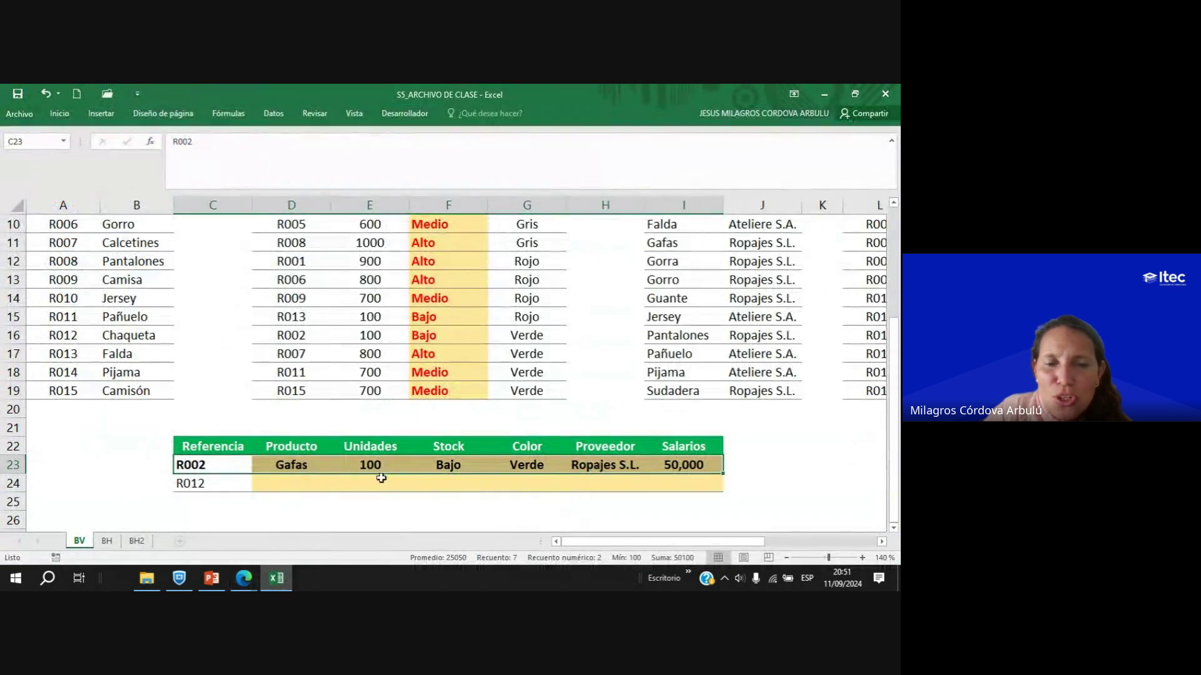
Highlight the completed R002 results from Referencia to Salarios in row 23.
{"action": "left_click", "coordinate": [281, 483]}
{"action": "left_click_drag", "start_coordinate": [166, 465], "coordinate": [719, 465]}
{"action": "left_click", "coordinate": [225, 465]}
{"action": "left_click_drag", "start_coordinate": [226, 465], "coordinate": [688, 465]}
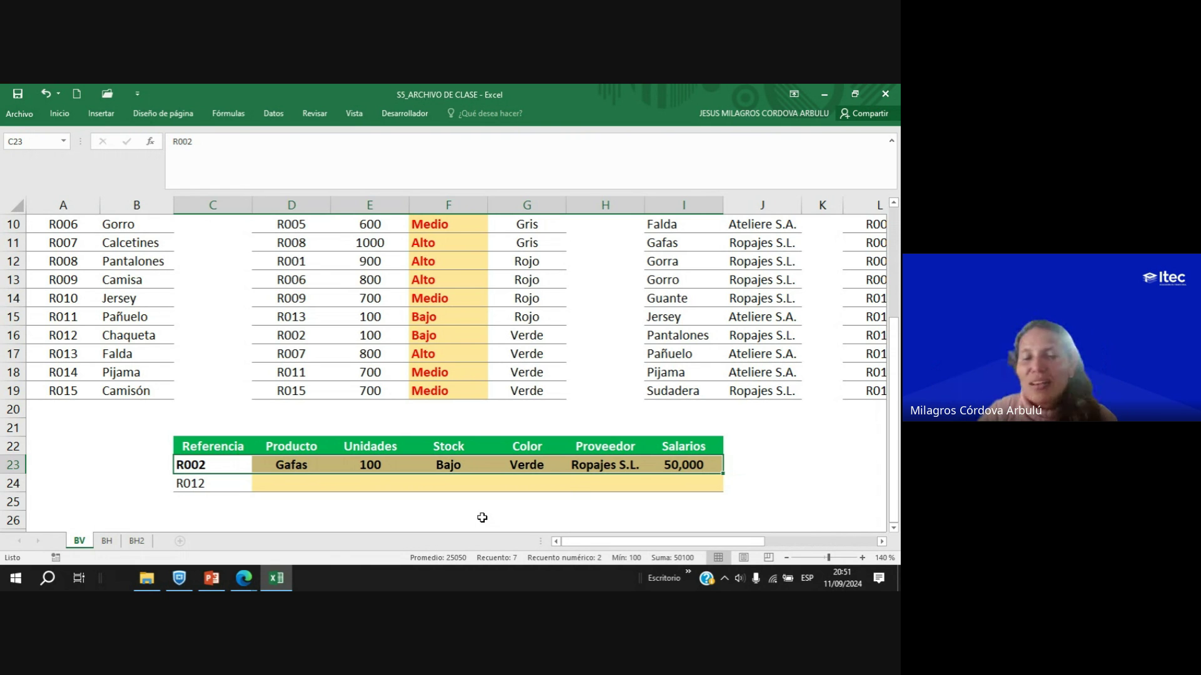
Switch to the Google Meet chat, highlight the message asking to repeat the Proveedor part, and return to the Excel workbook.
{"action": "left_click", "coordinate": [243, 578]}
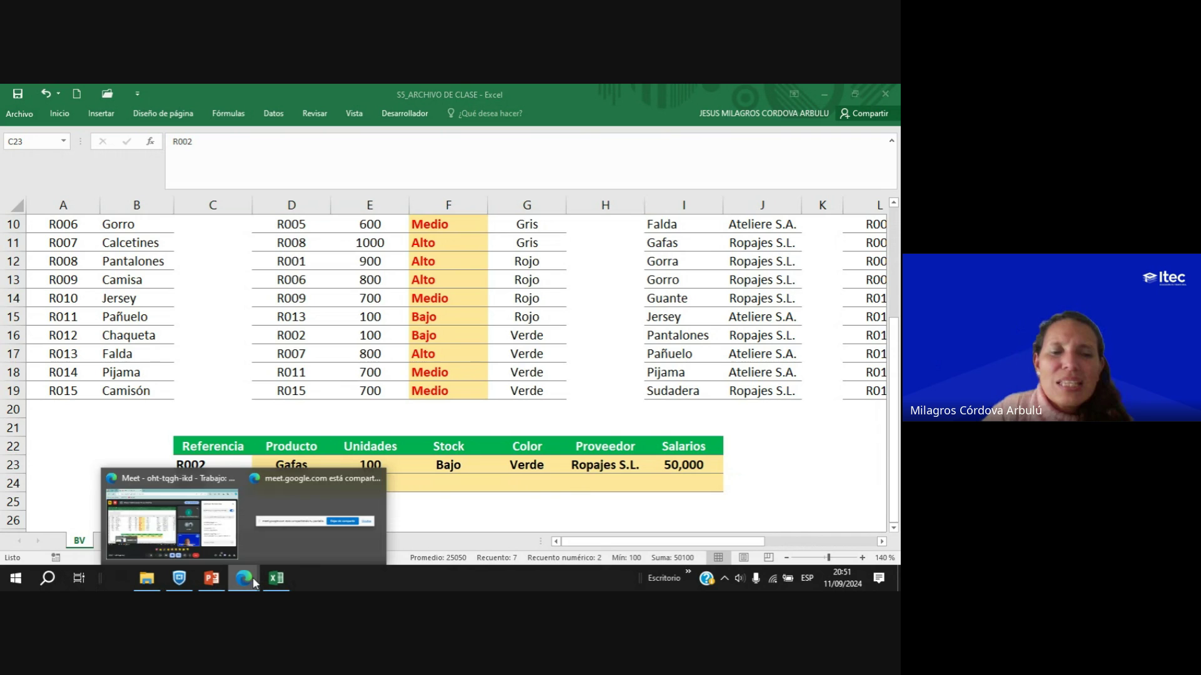
{"action": "left_click", "coordinate": [175, 524]}
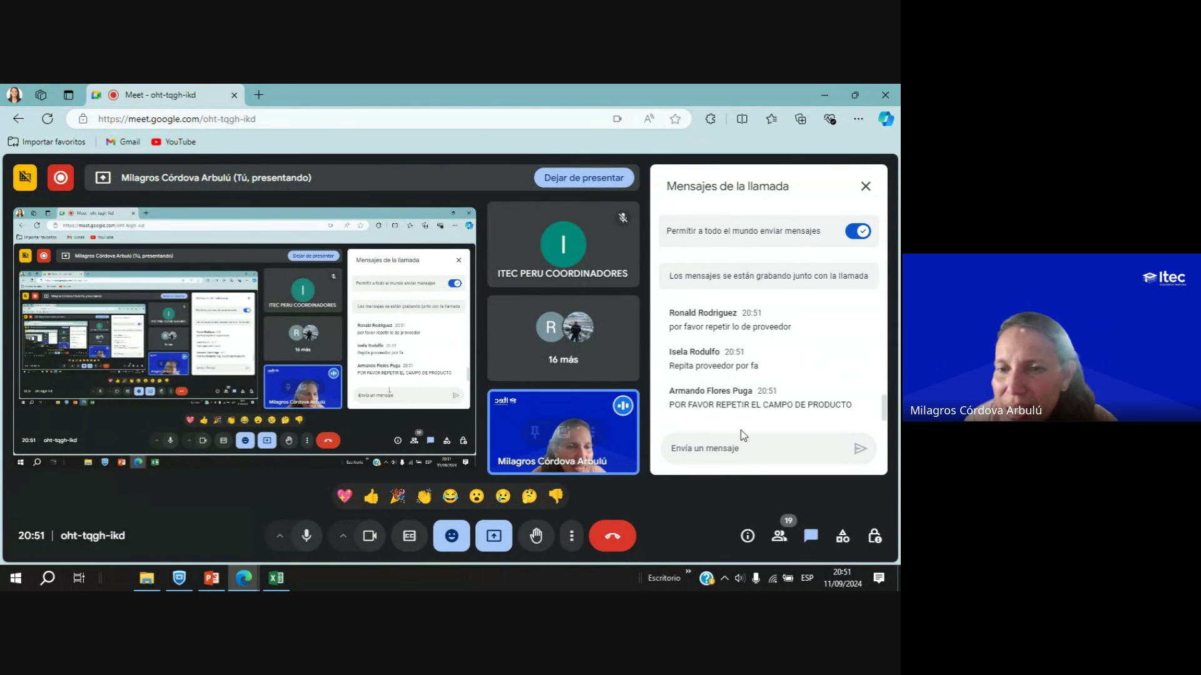
{"action": "scroll", "coordinate": [756, 394], "scroll_direction": "up", "scroll_amount": 1}
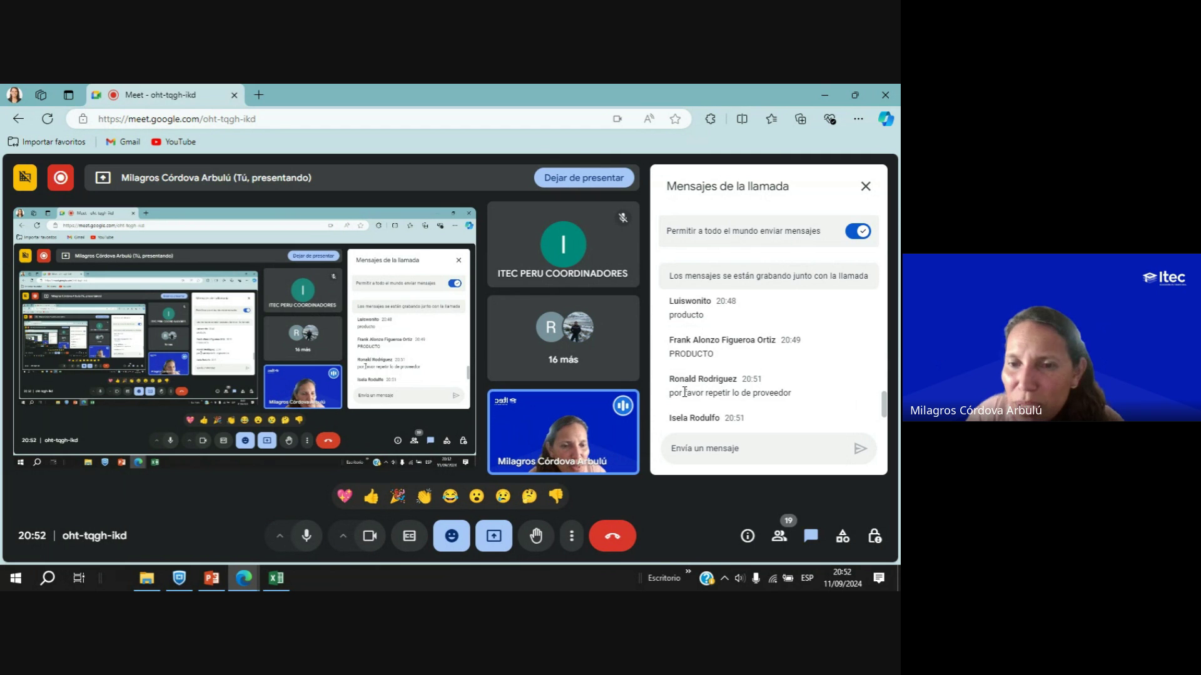
{"action": "left_click_drag", "start_coordinate": [669, 392], "coordinate": [795, 393]}
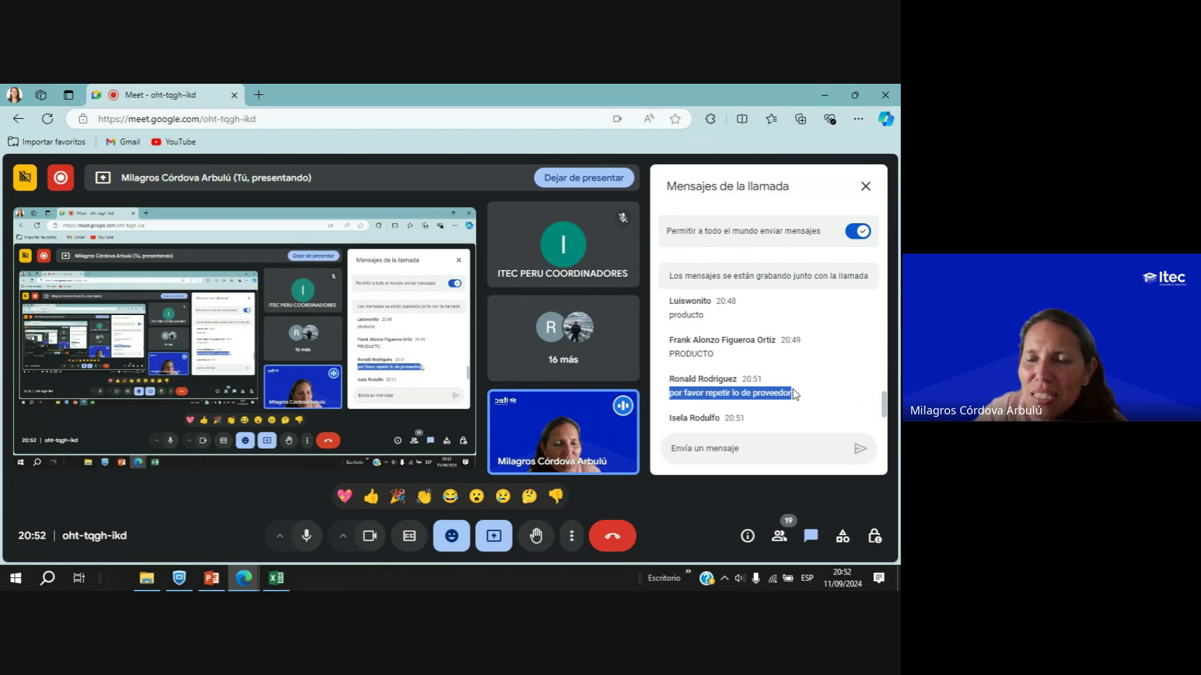
{"action": "left_click", "coordinate": [276, 579]}
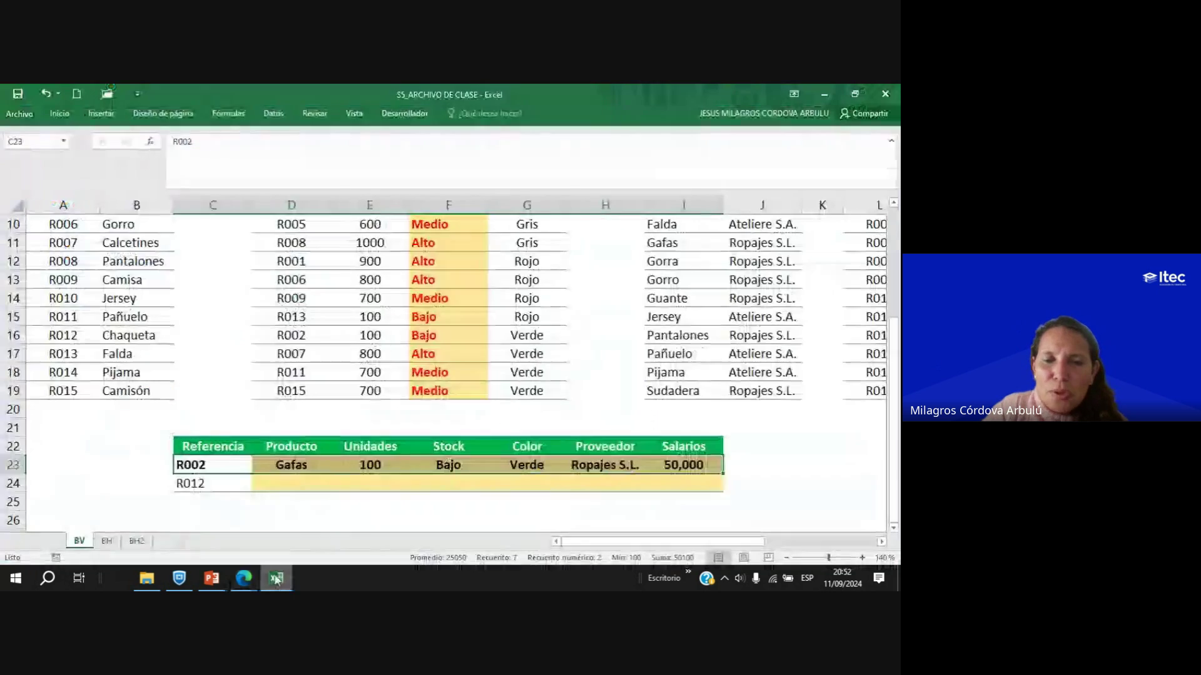
Clear the Proveedor formula in H23 and bring the source tables into view.
{"action": "left_click", "coordinate": [601, 465]}
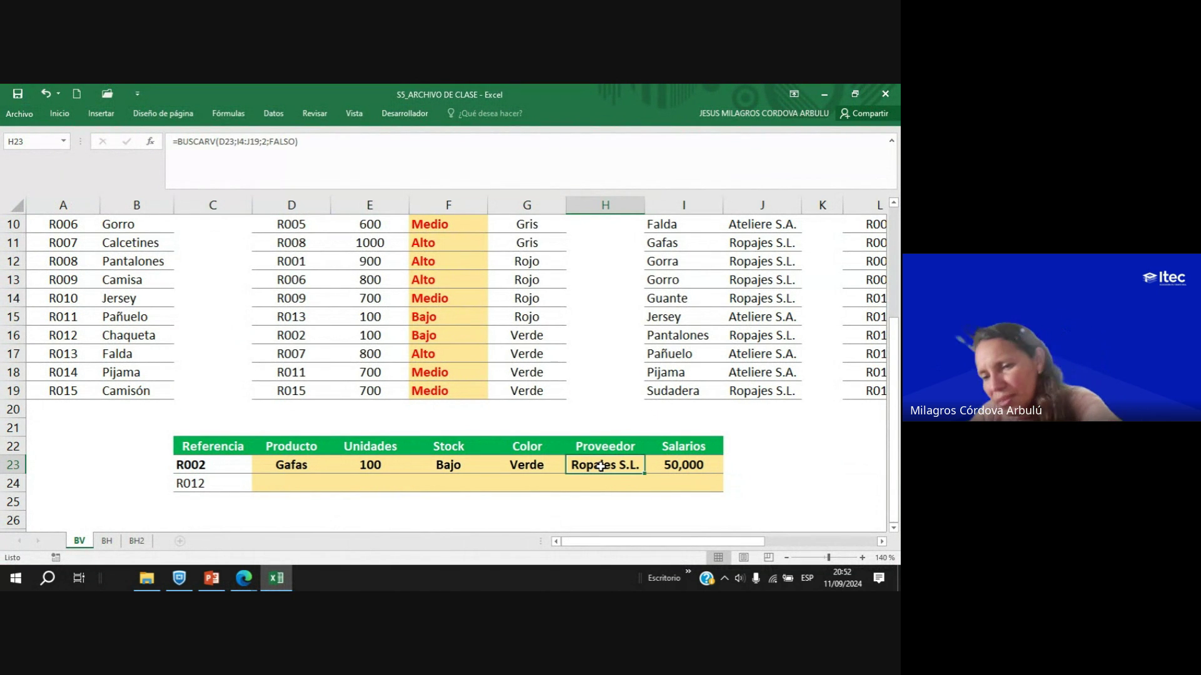
{"action": "key", "text": "Delete"}
{"action": "scroll", "coordinate": [780, 402], "scroll_direction": "up", "scroll_amount": 3}
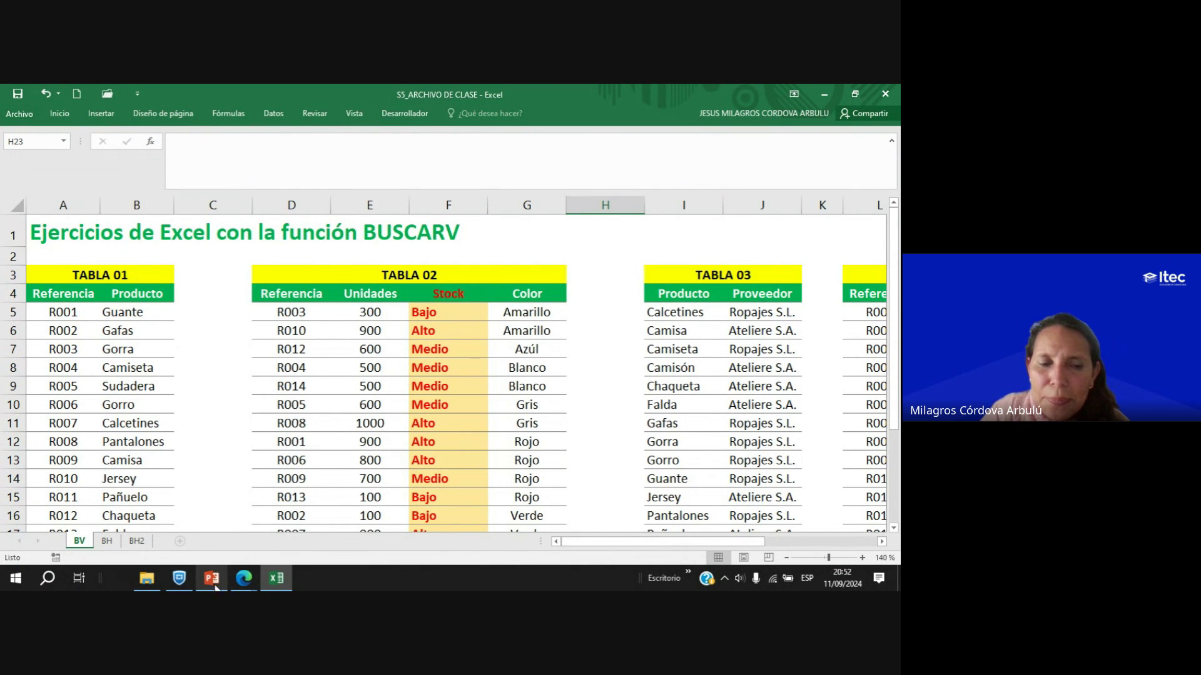
Check the Google Meet chat for students' new answers and return to the Excel workbook.
{"action": "mouse_move", "coordinate": [244, 578]}
{"action": "left_click", "coordinate": [417, 512]}
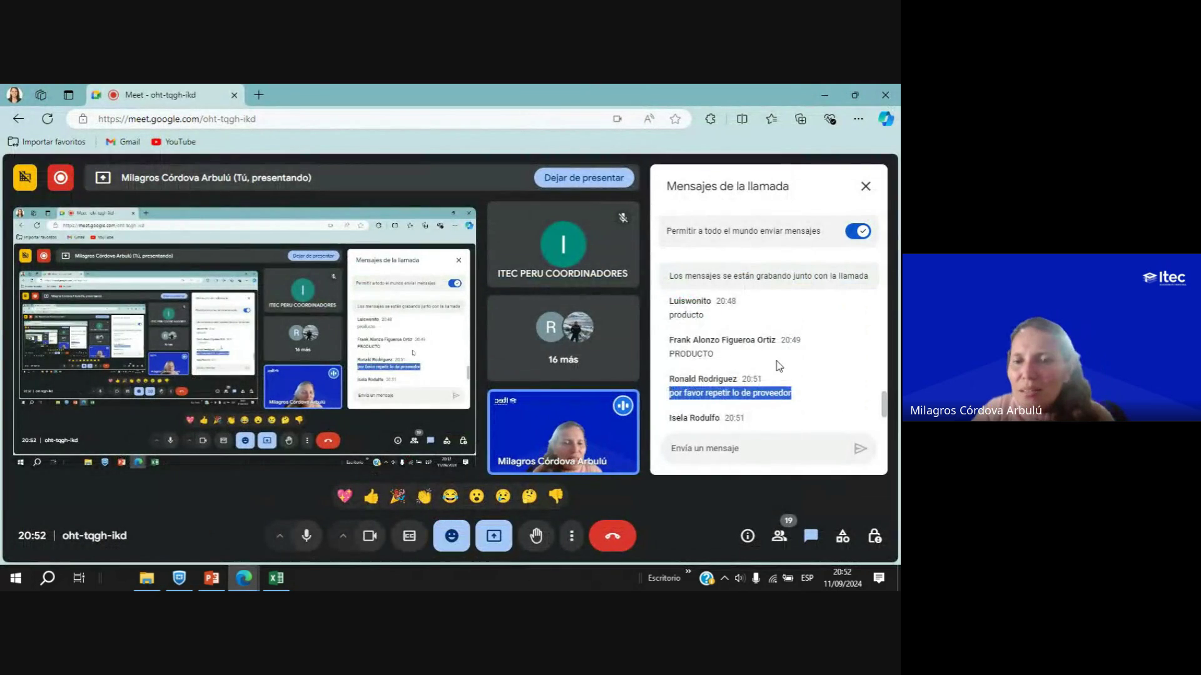
{"action": "scroll", "coordinate": [779, 366], "scroll_direction": "down", "scroll_amount": 2}
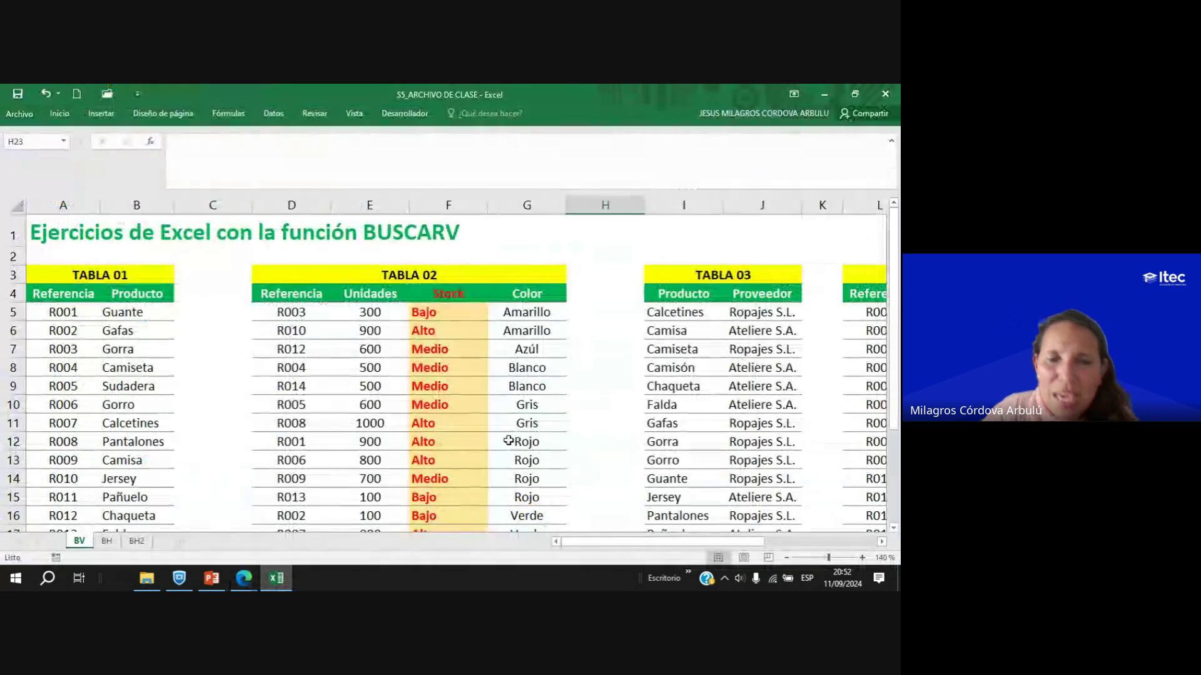
{"action": "left_click", "coordinate": [276, 578]}
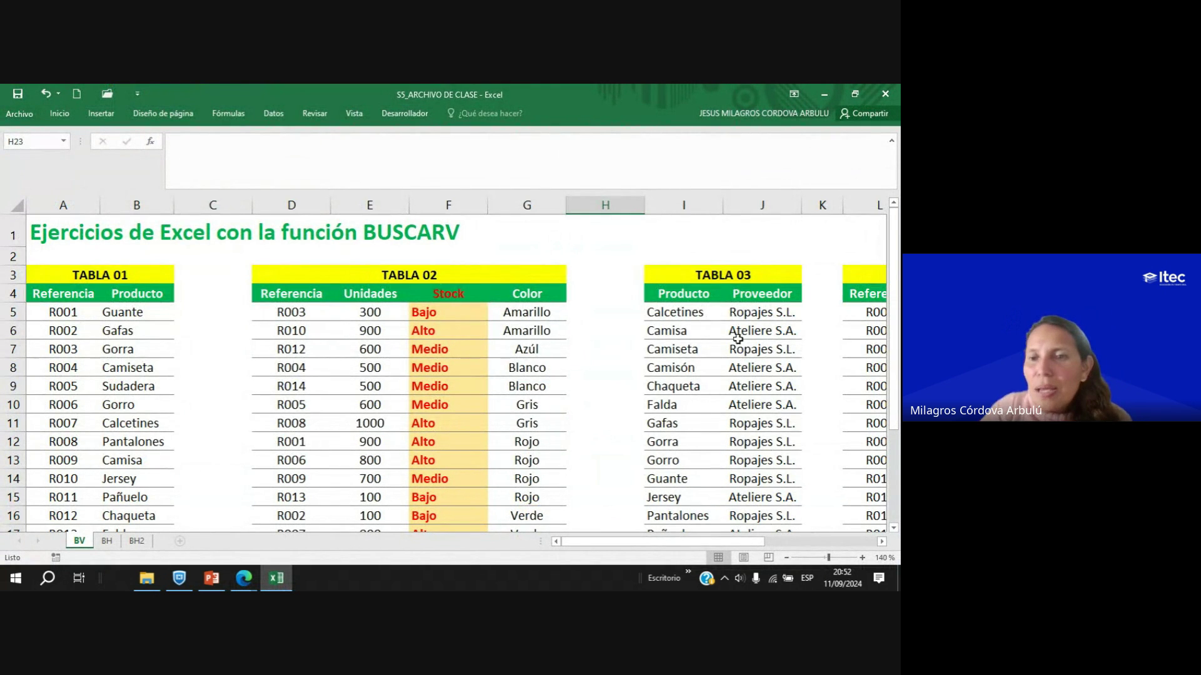
Point out TABLA 03 and its Producto and Proveedor headers, then check the Google Meet chat and return to Excel.
{"action": "left_click_drag", "start_coordinate": [673, 274], "coordinate": [713, 372]}
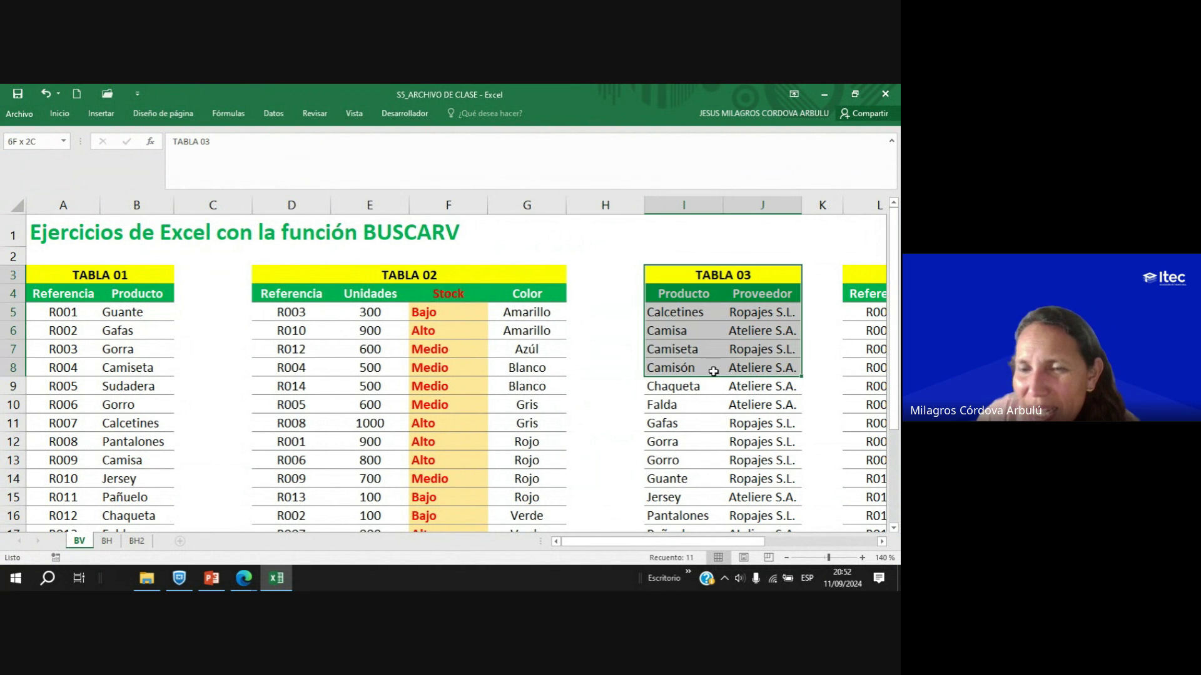
{"action": "left_click", "coordinate": [762, 295]}
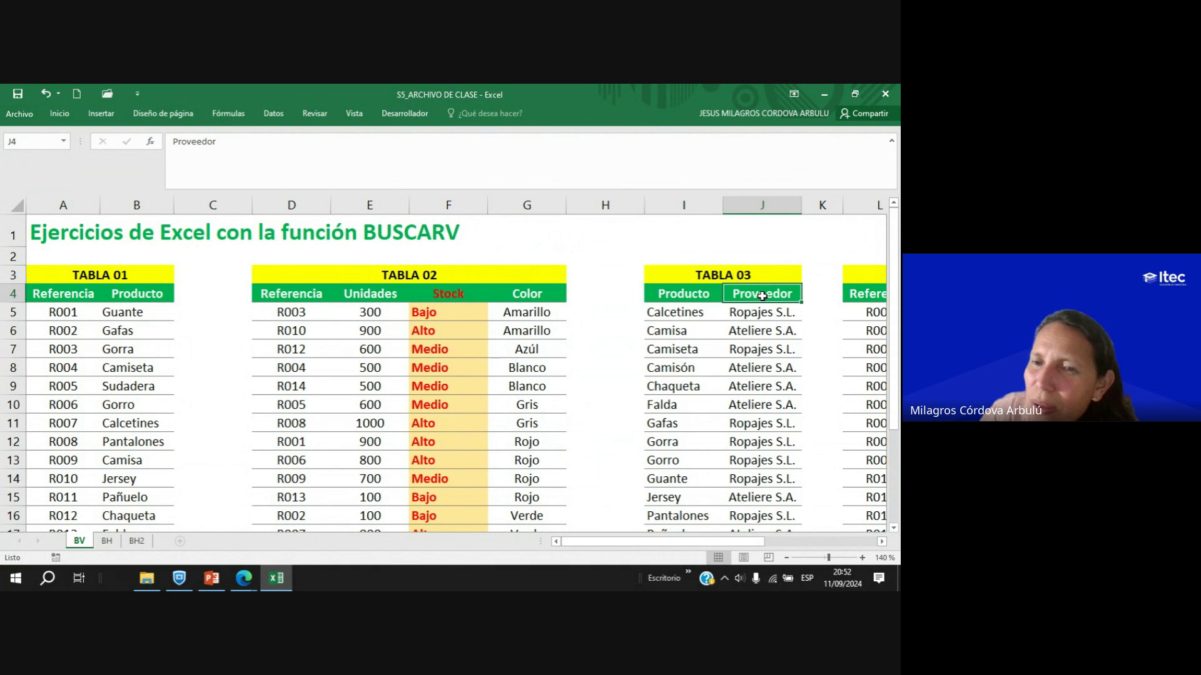
{"action": "left_click_drag", "start_coordinate": [757, 294], "coordinate": [711, 294]}
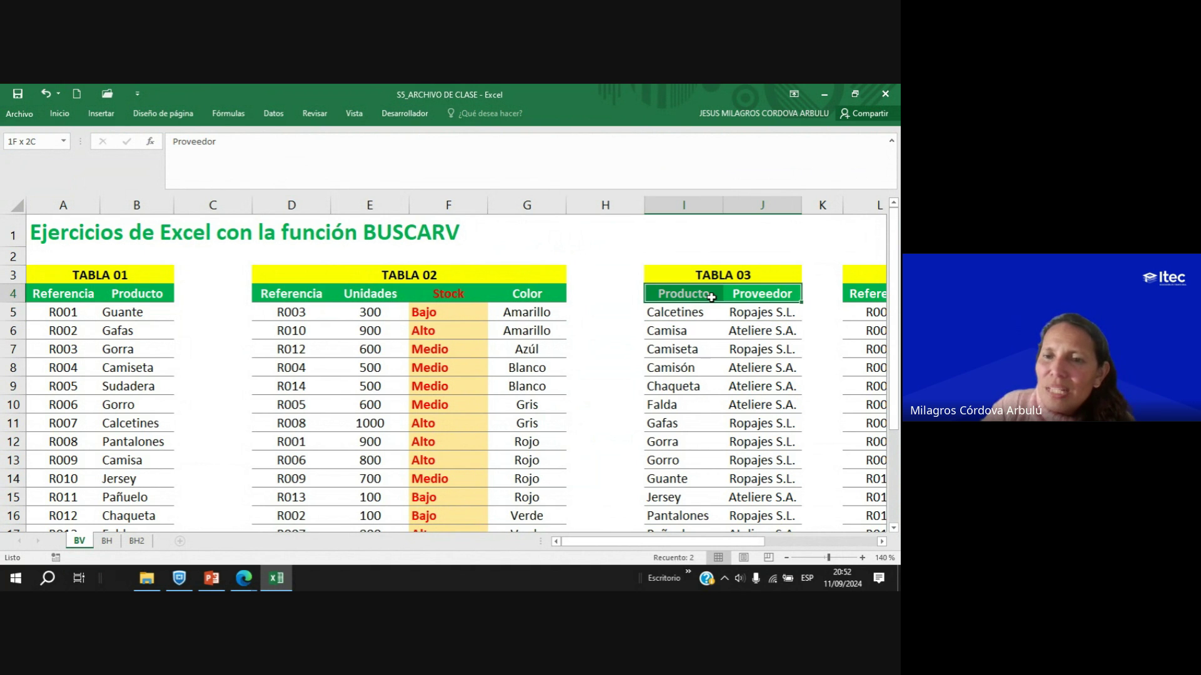
{"action": "left_click", "coordinate": [258, 576]}
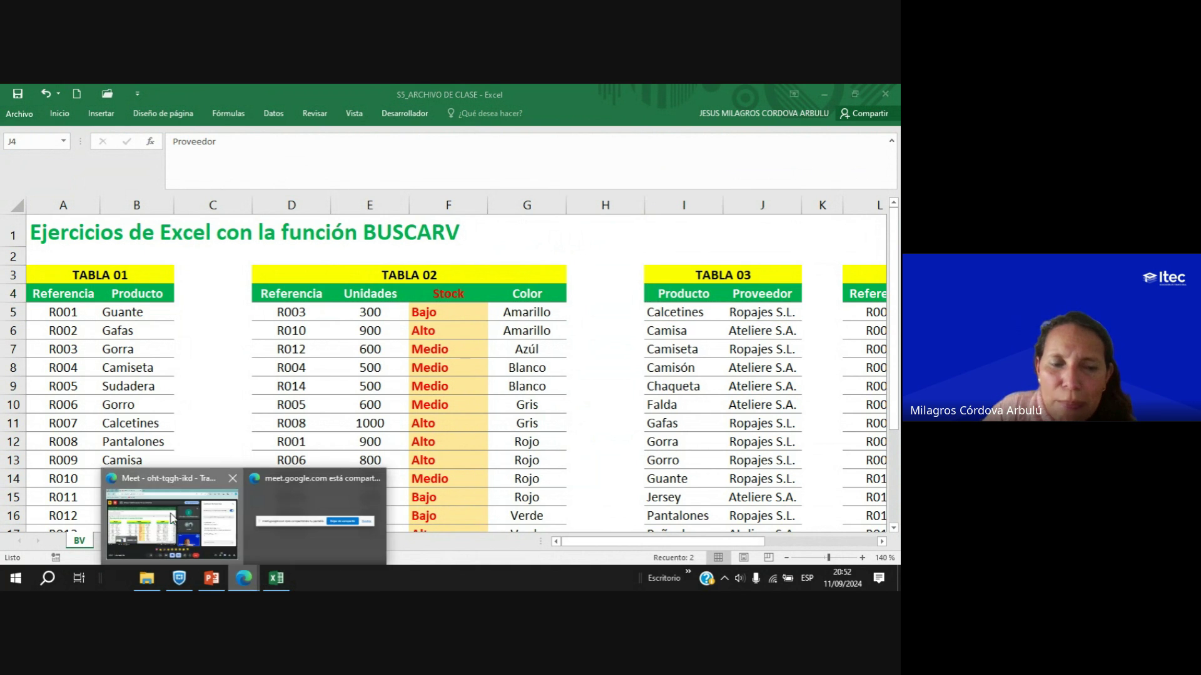
{"action": "left_click", "coordinate": [172, 516]}
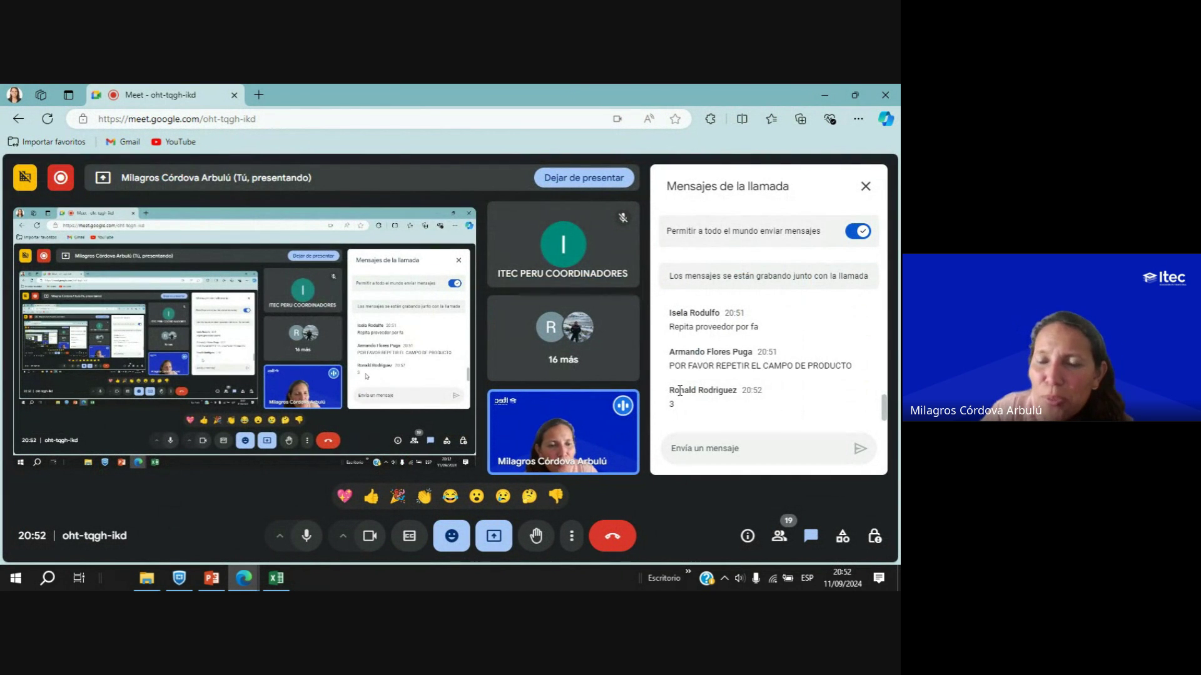
{"action": "left_click", "coordinate": [275, 577]}
Start a BUSCARV formula in the Proveedor cell H23 of the R002 row.
{"action": "scroll", "coordinate": [573, 447], "scroll_direction": "down", "scroll_amount": 5}
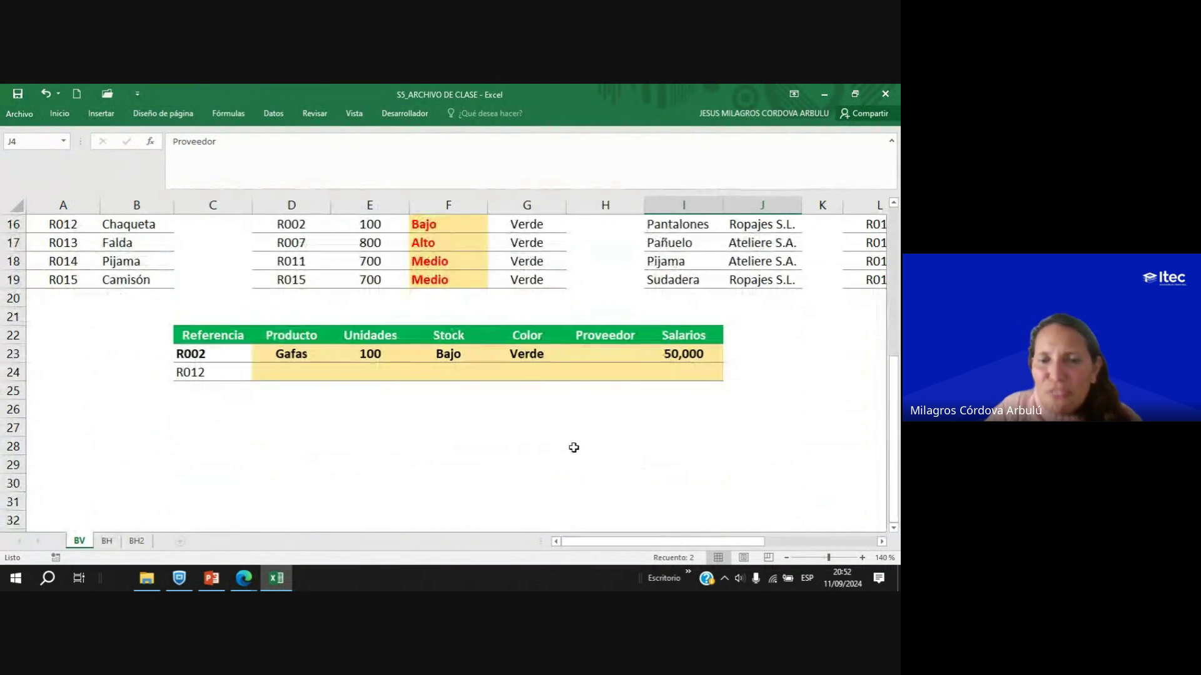
{"action": "left_click", "coordinate": [610, 357]}
{"action": "type", "text": "=BUS"}
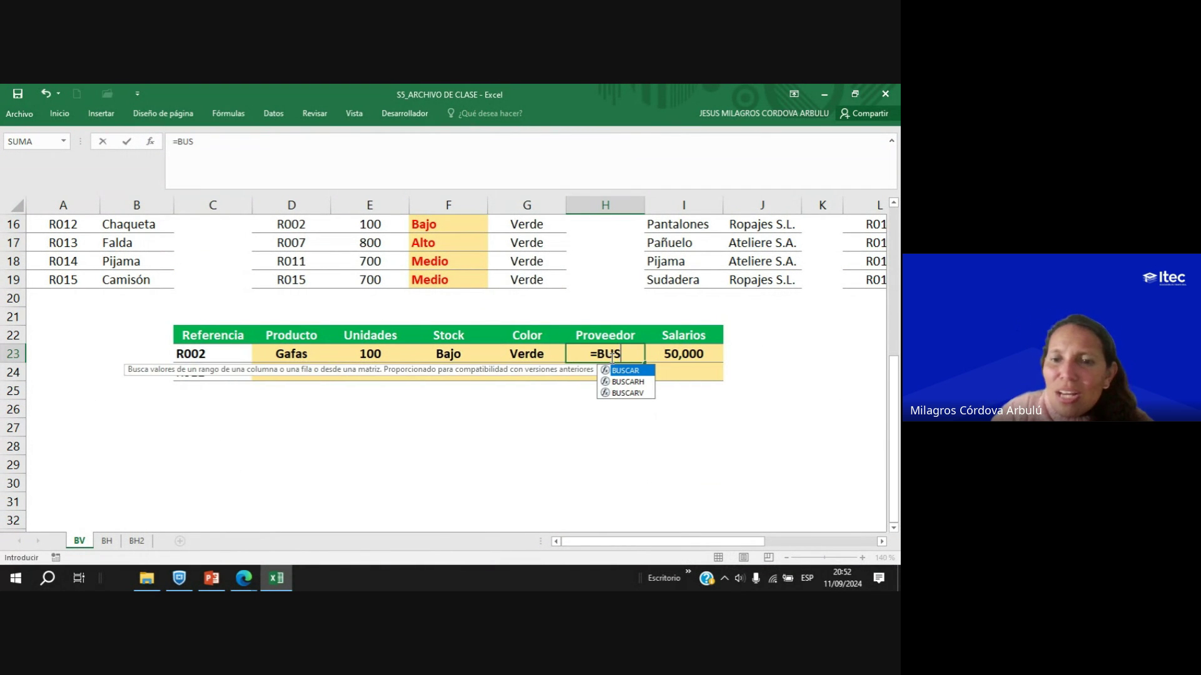
{"action": "double_click", "coordinate": [642, 393]}
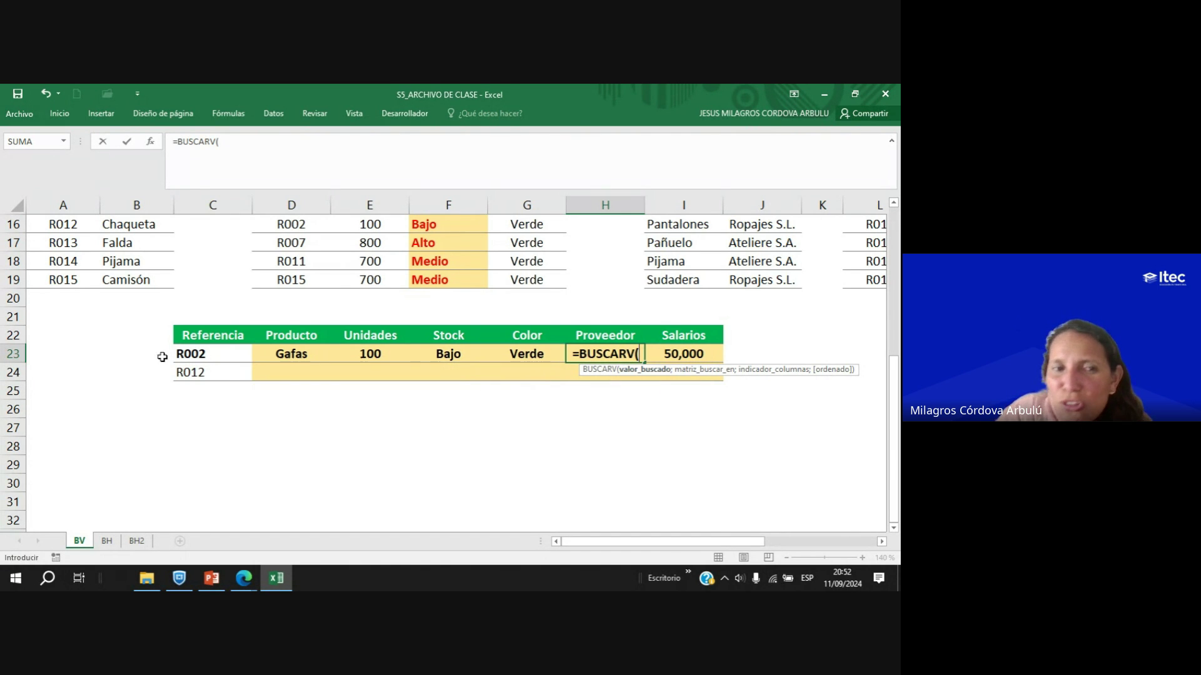
{"action": "left_click", "coordinate": [188, 353]}
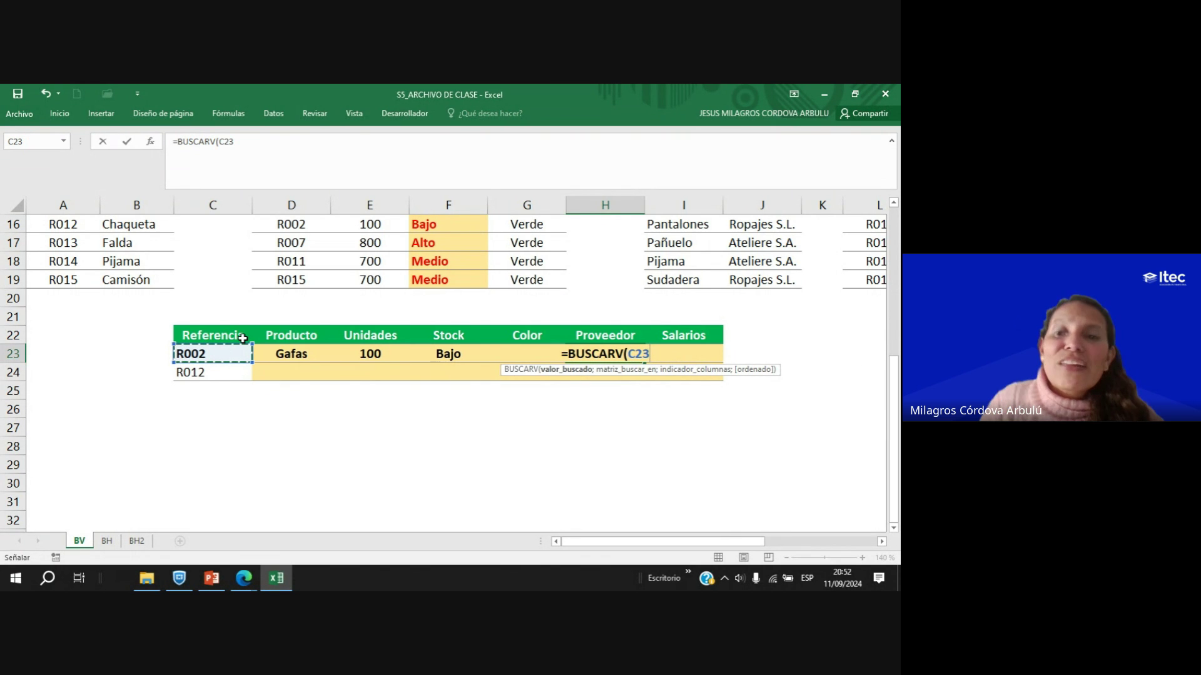
{"action": "key", "text": "BackSpace"}
{"action": "key", "text": "BackSpace"}
{"action": "key", "text": "BackSpace"}
{"action": "key", "text": "BackSpace"}
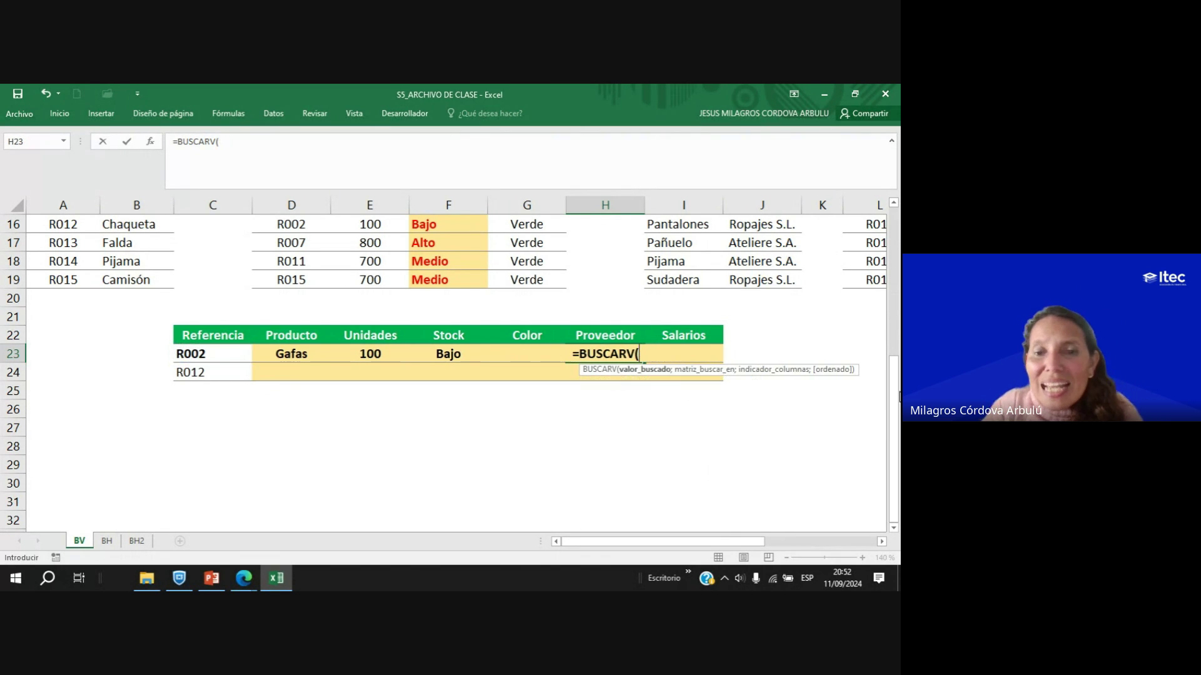
{"action": "type", "text": "("}
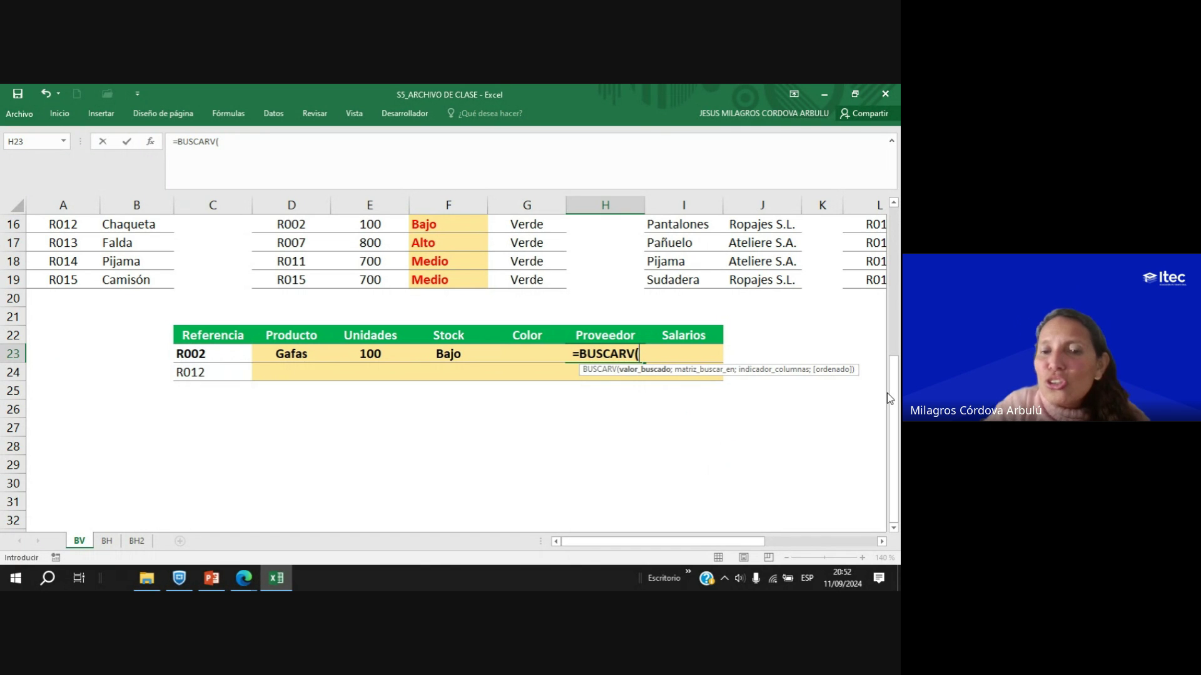
Review the TABLA 03 columns and set D23 (Gafas) as the lookup value of the Proveedor formula.
{"action": "left_click_drag", "start_coordinate": [892, 395], "coordinate": [892, 261]}
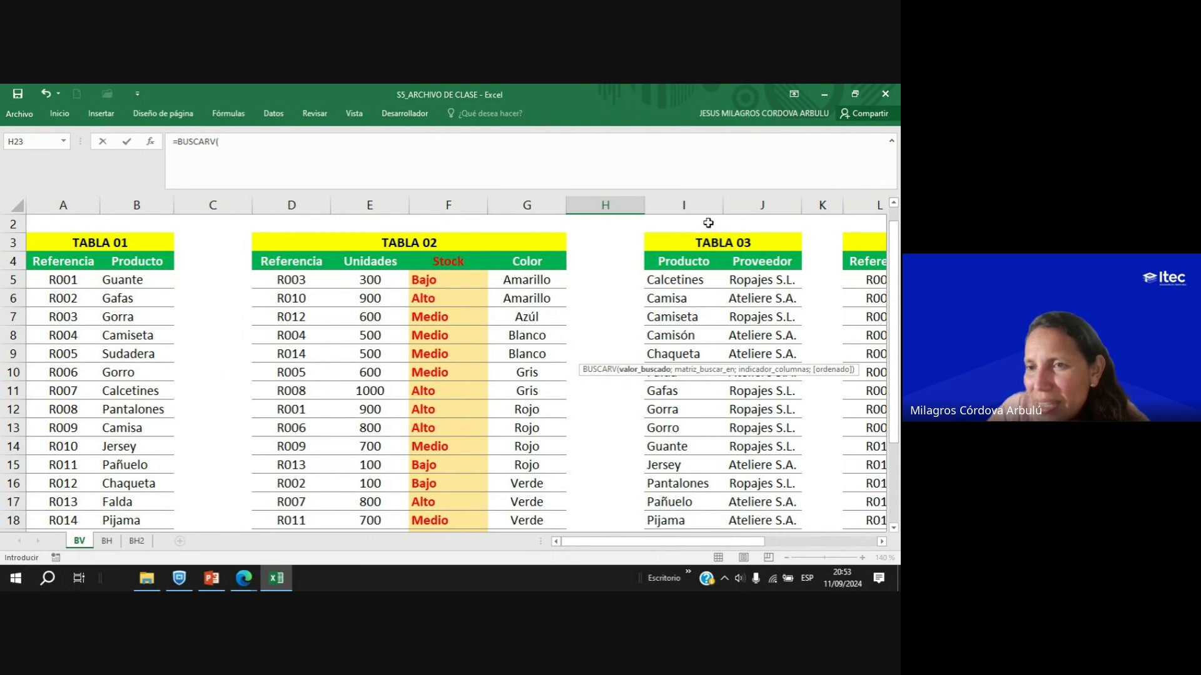
{"action": "left_click_drag", "start_coordinate": [893, 269], "coordinate": [894, 261]}
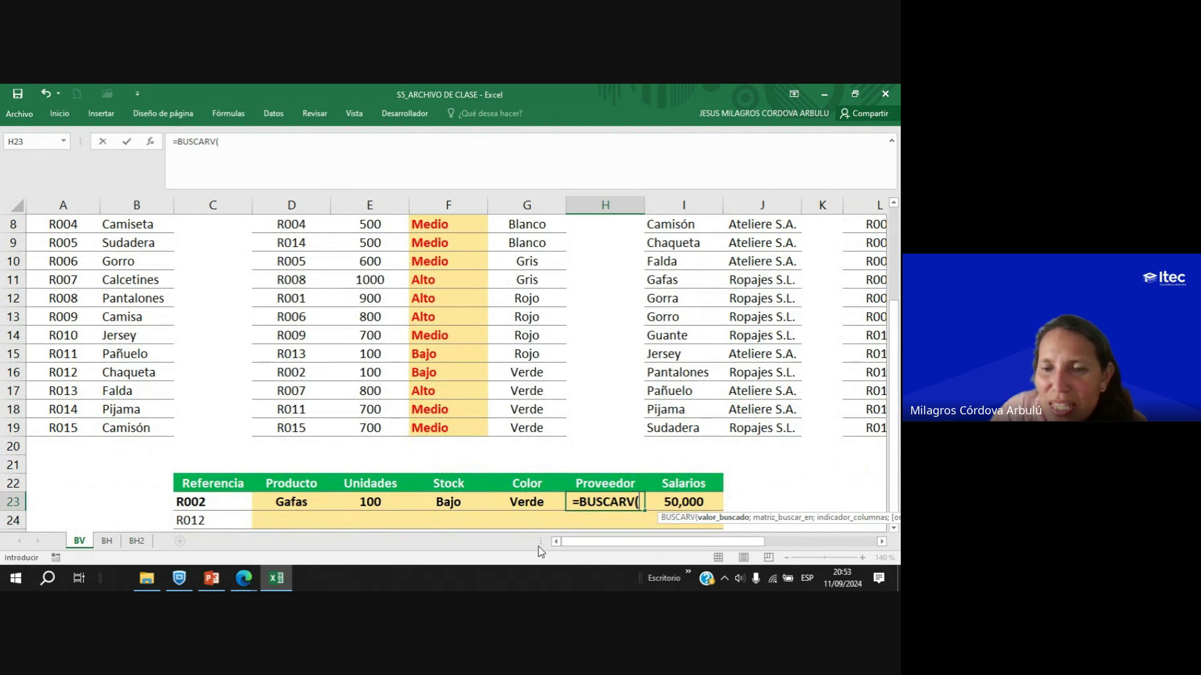
{"action": "left_click", "coordinate": [295, 502]}
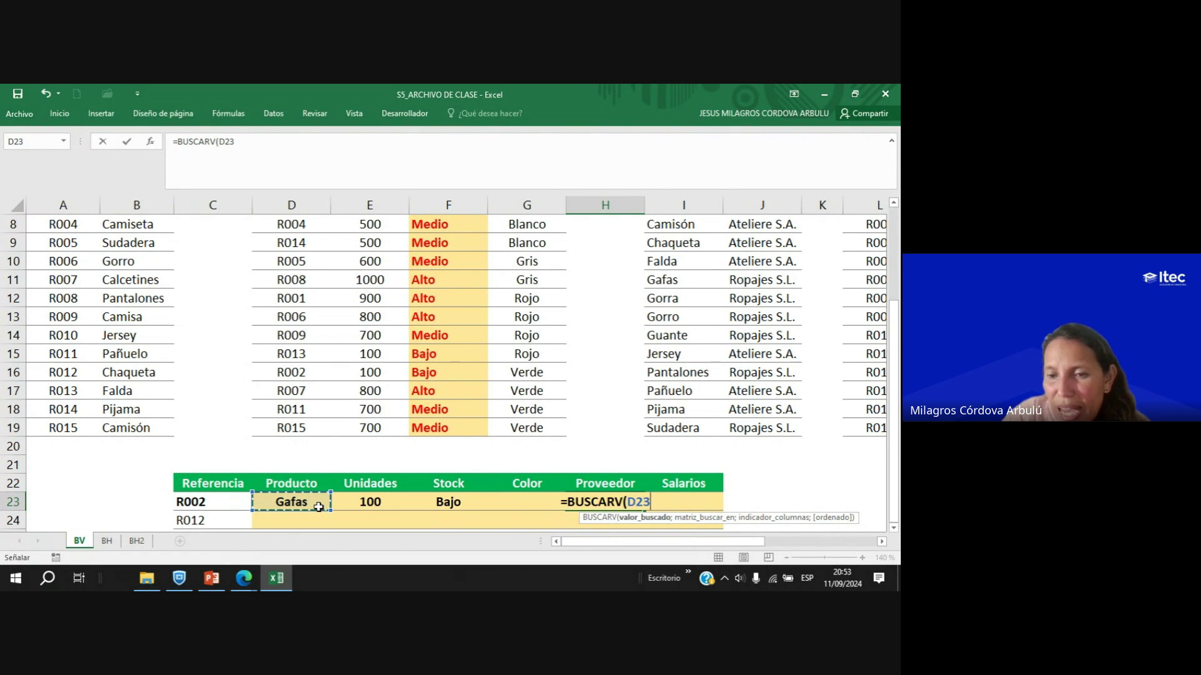
{"action": "type", "text": ";"}
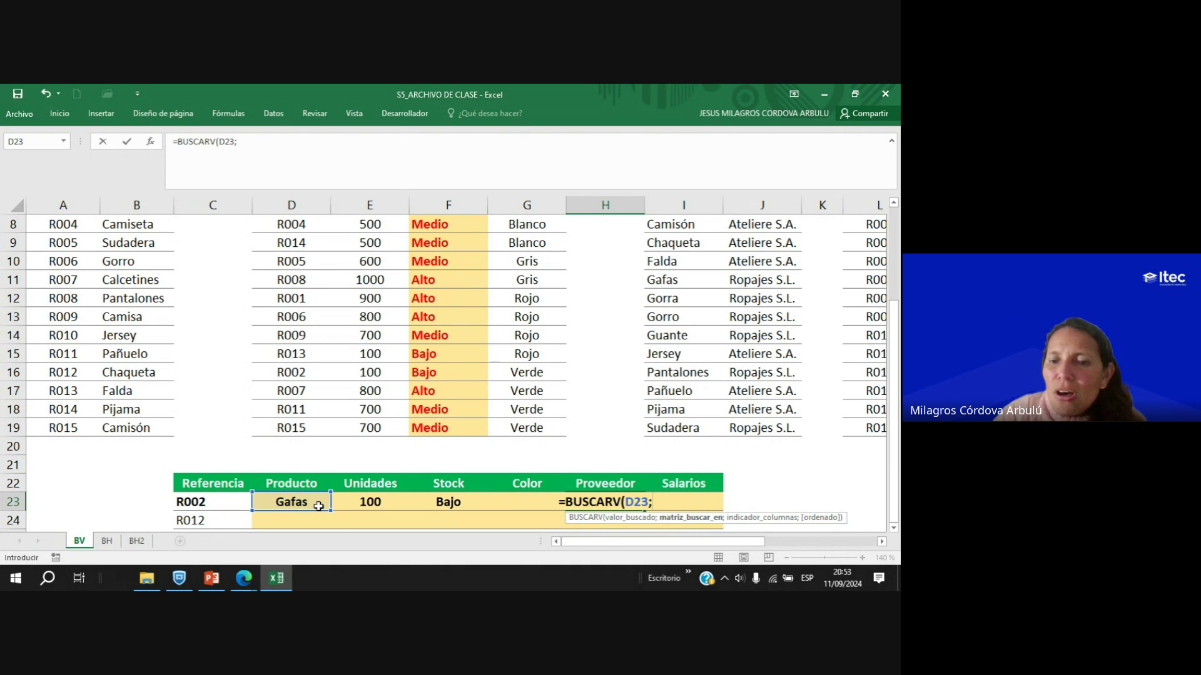
Set the TABLA 03 range I4:J19 as the search matrix of the Proveedor formula.
{"action": "left_click", "coordinate": [755, 429]}
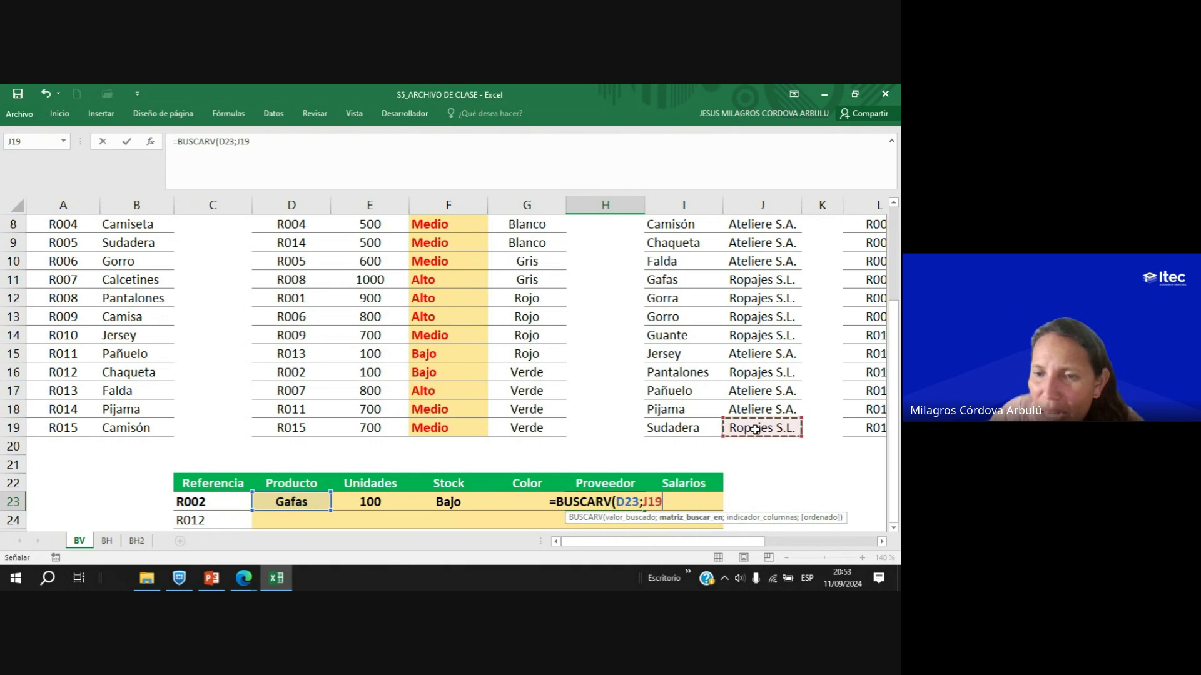
{"action": "left_click_drag", "start_coordinate": [755, 429], "coordinate": [664, 262]}
{"action": "type", "text": ";"}
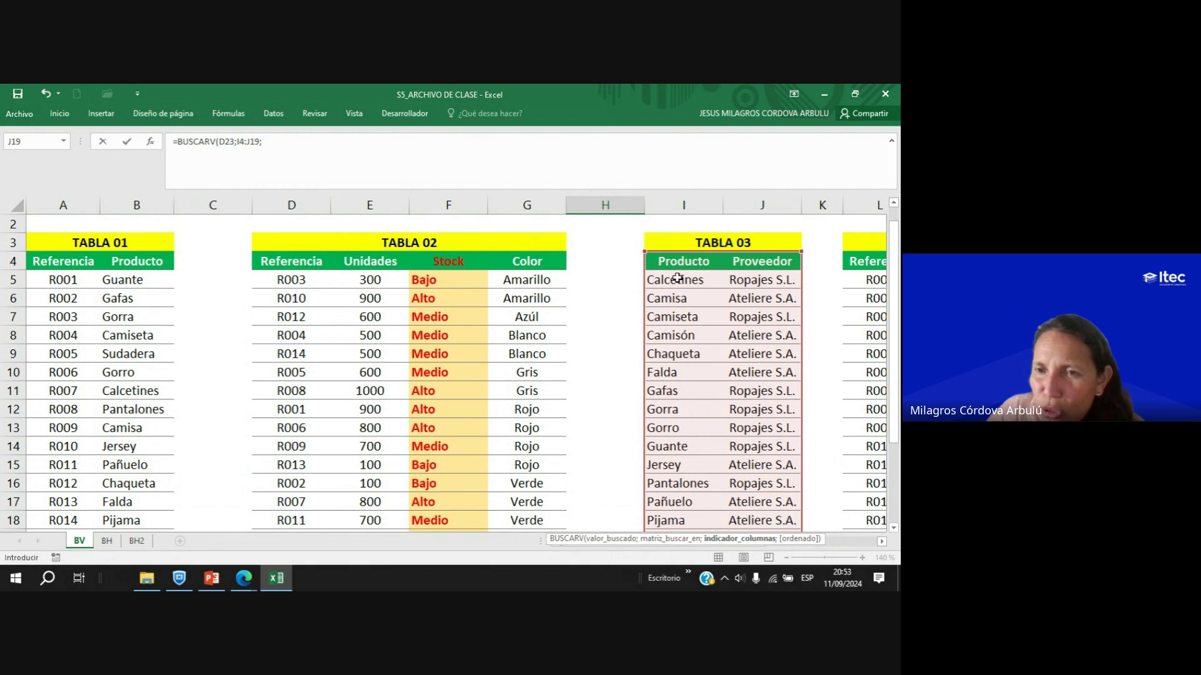
Complete the Proveedor formula in H23 with column index 2 and exact match FALSO.
{"action": "scroll", "coordinate": [408, 376], "scroll_direction": "down", "scroll_amount": 5}
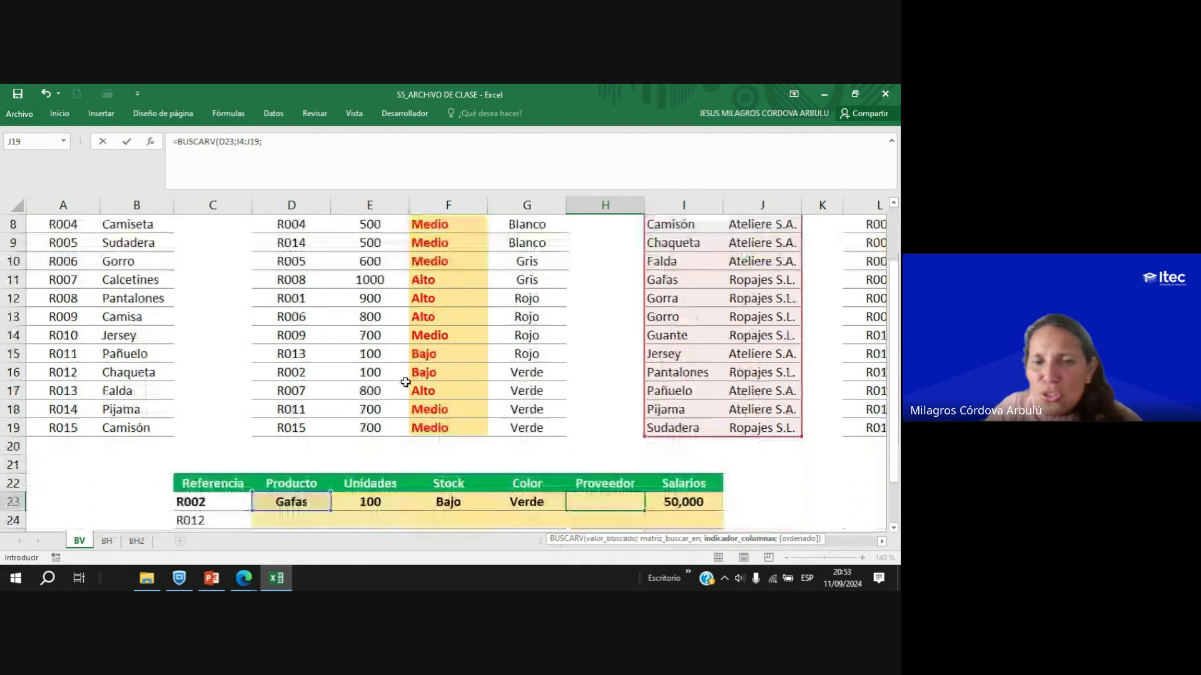
{"action": "type", "text": "2"}
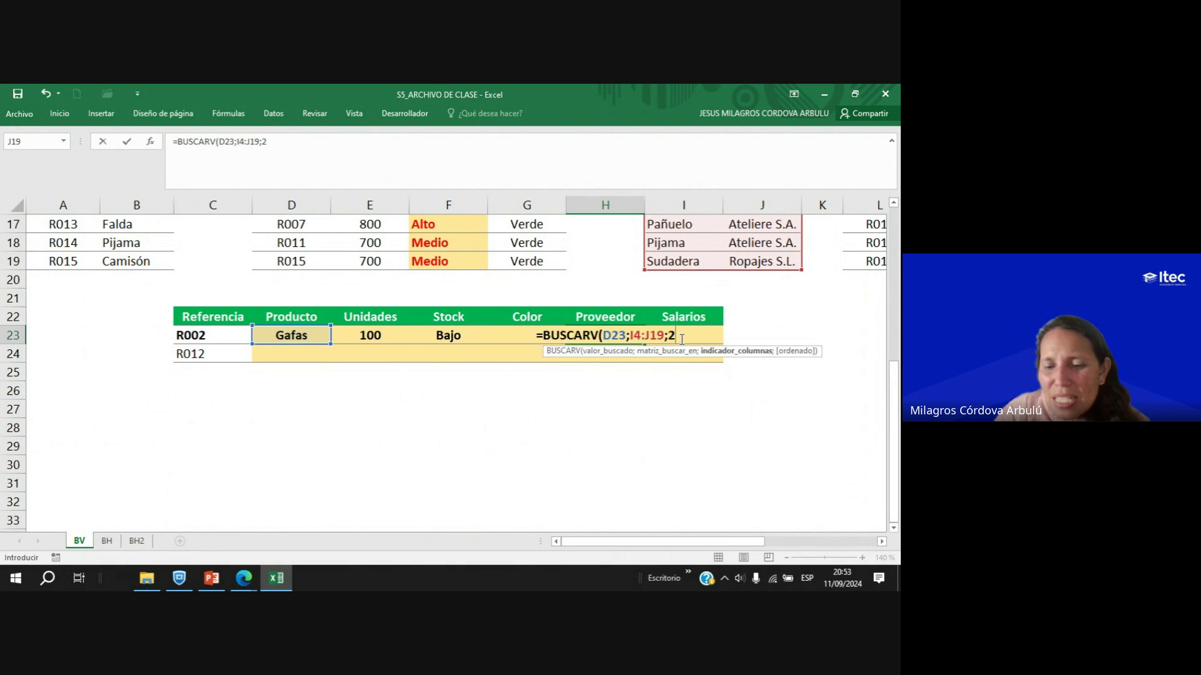
{"action": "type", "text": ";"}
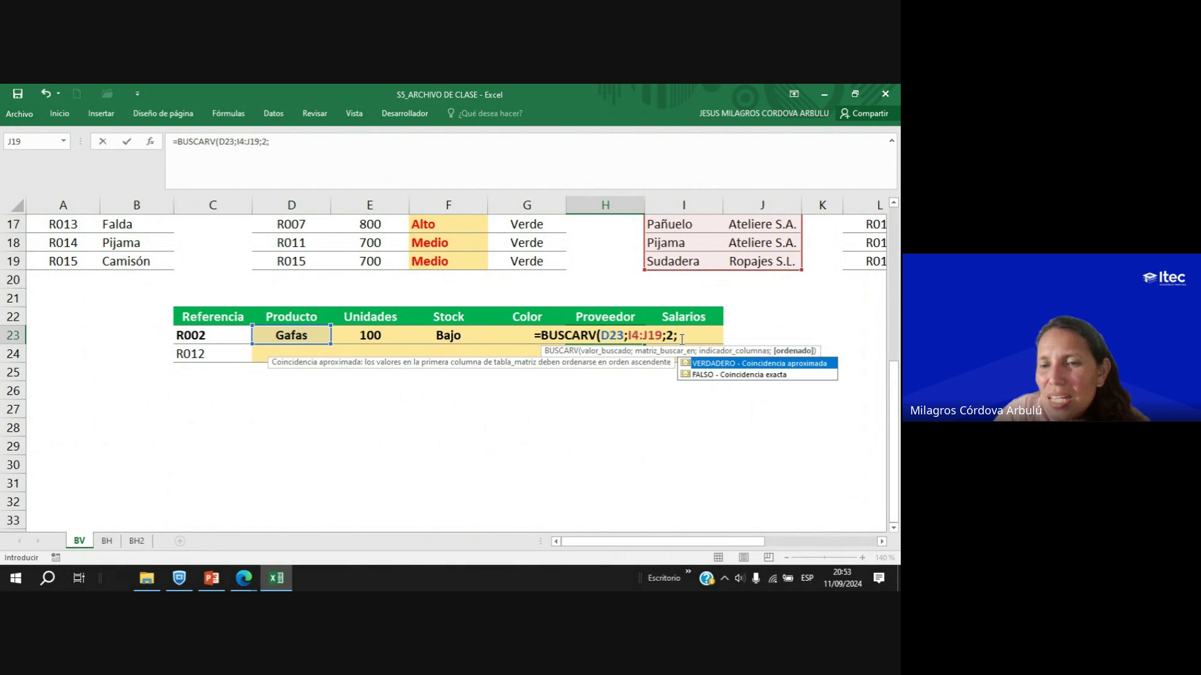
{"action": "double_click", "coordinate": [722, 375]}
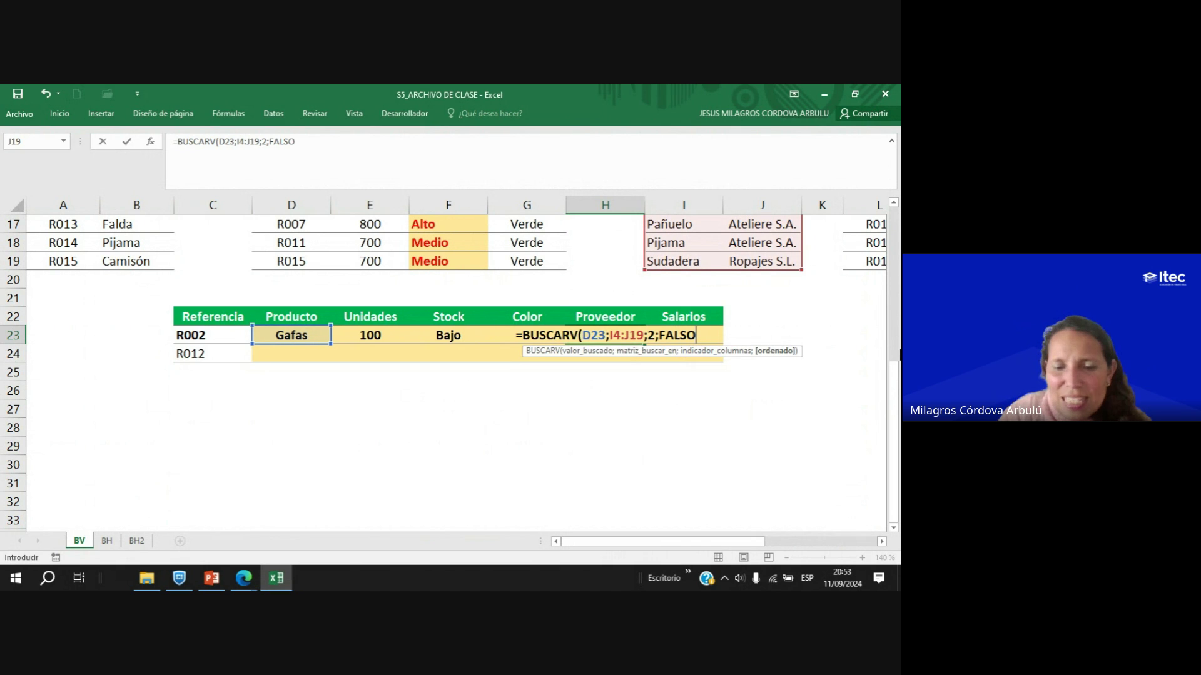
{"action": "type", "text": ")"}
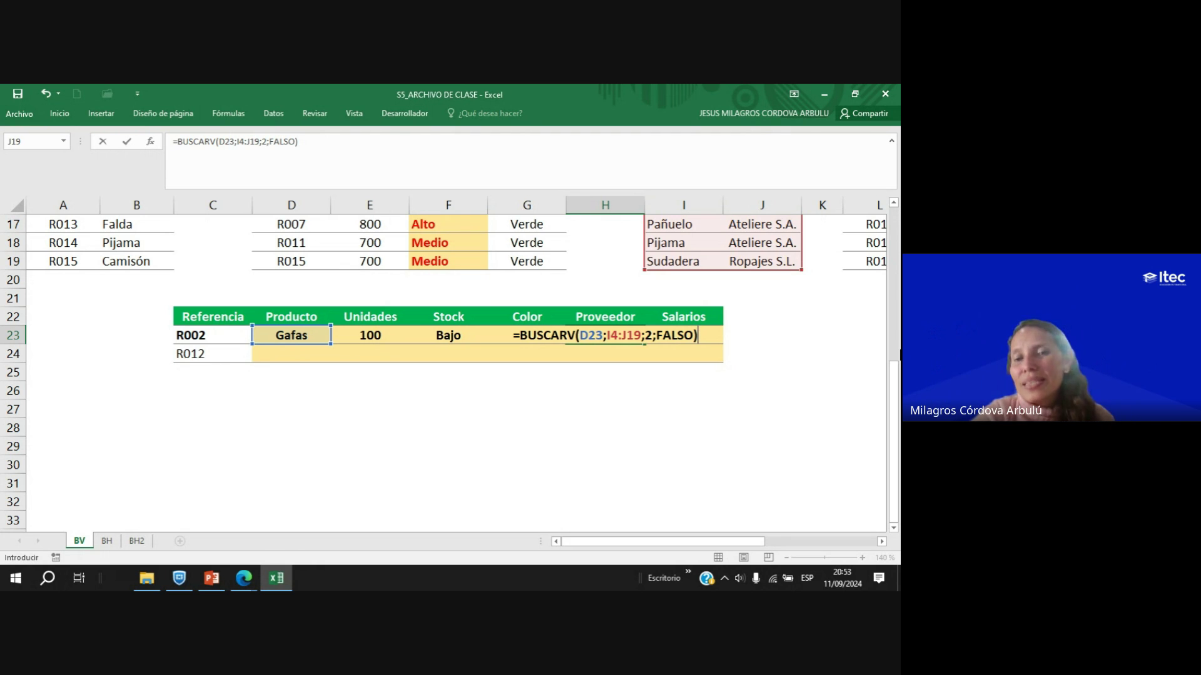
{"action": "key", "text": "Return"}
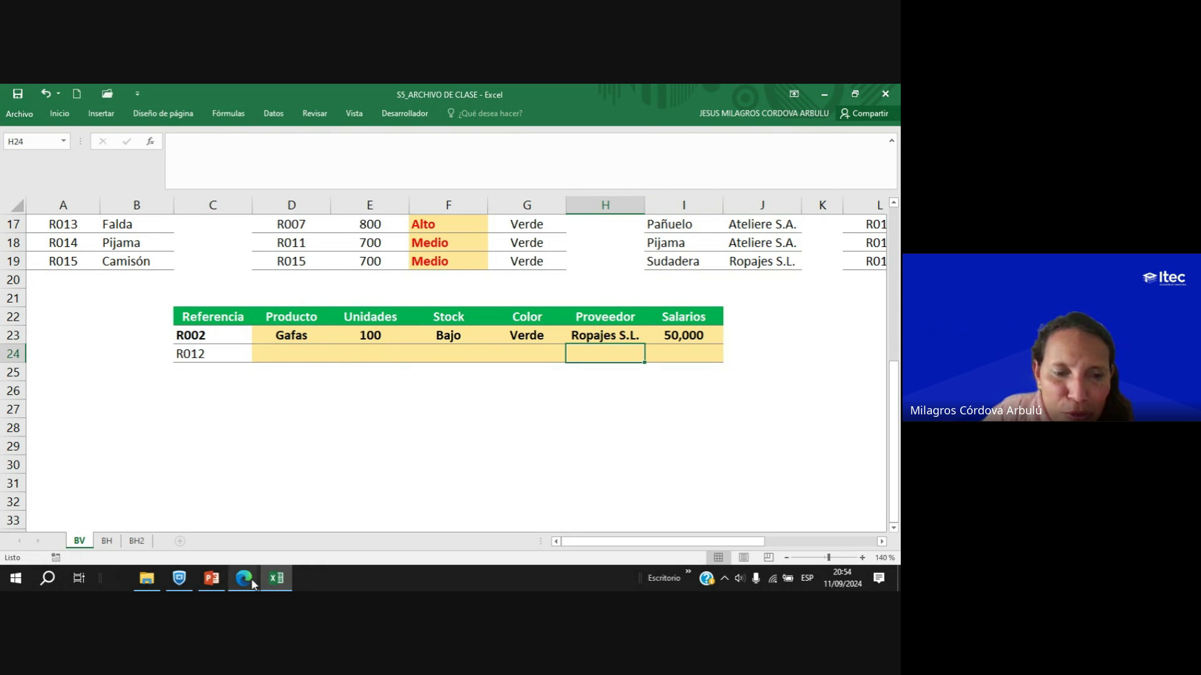
Switch to the Google Meet call and review the students' chat requests to repeat the Proveedor and Producto fields.
{"action": "left_click", "coordinate": [224, 519]}
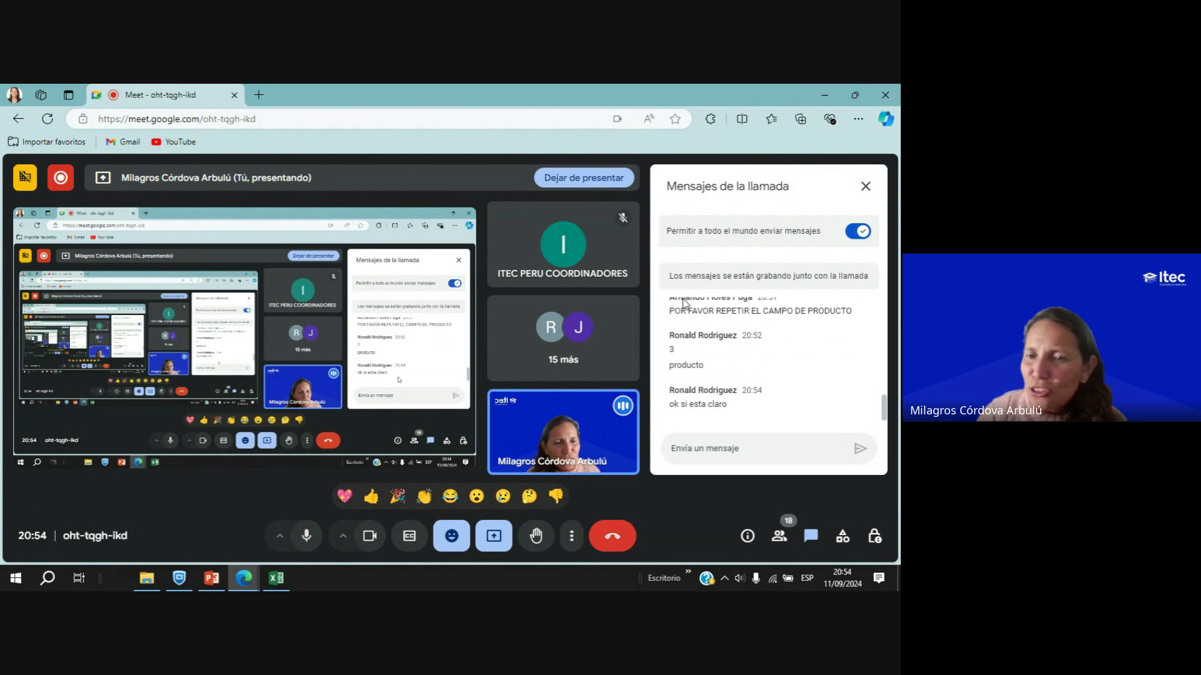
{"action": "scroll", "coordinate": [768, 401], "scroll_direction": "up", "scroll_amount": 3}
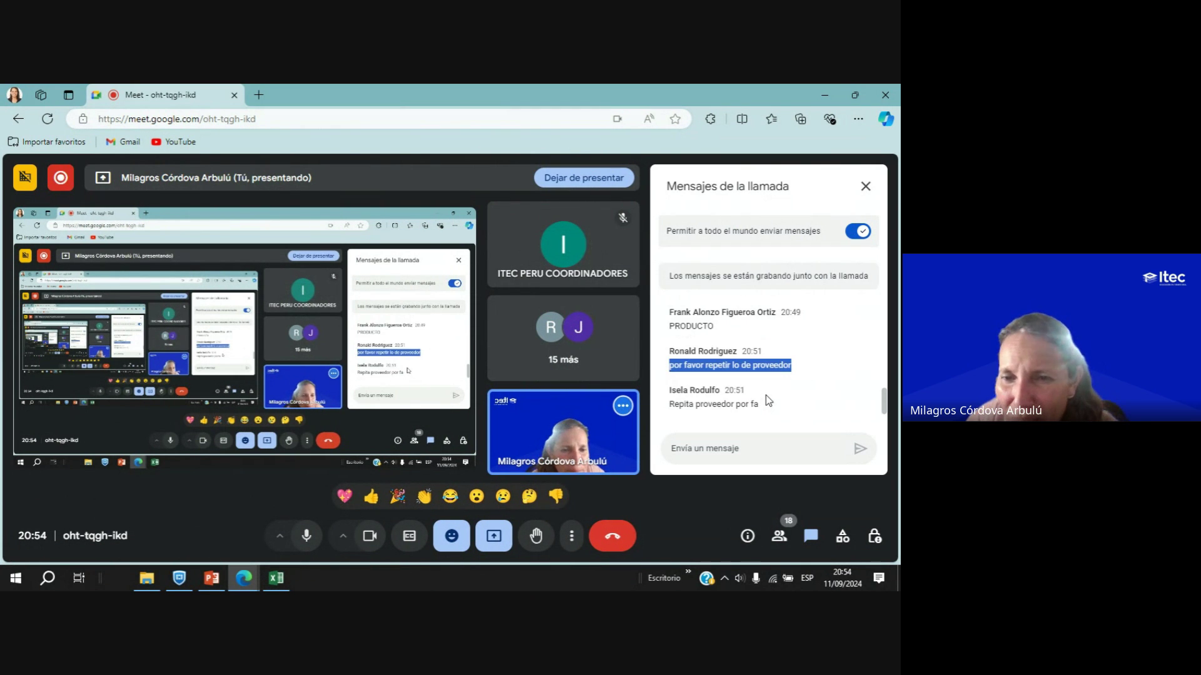
{"action": "scroll", "coordinate": [680, 338], "scroll_direction": "down", "scroll_amount": 1}
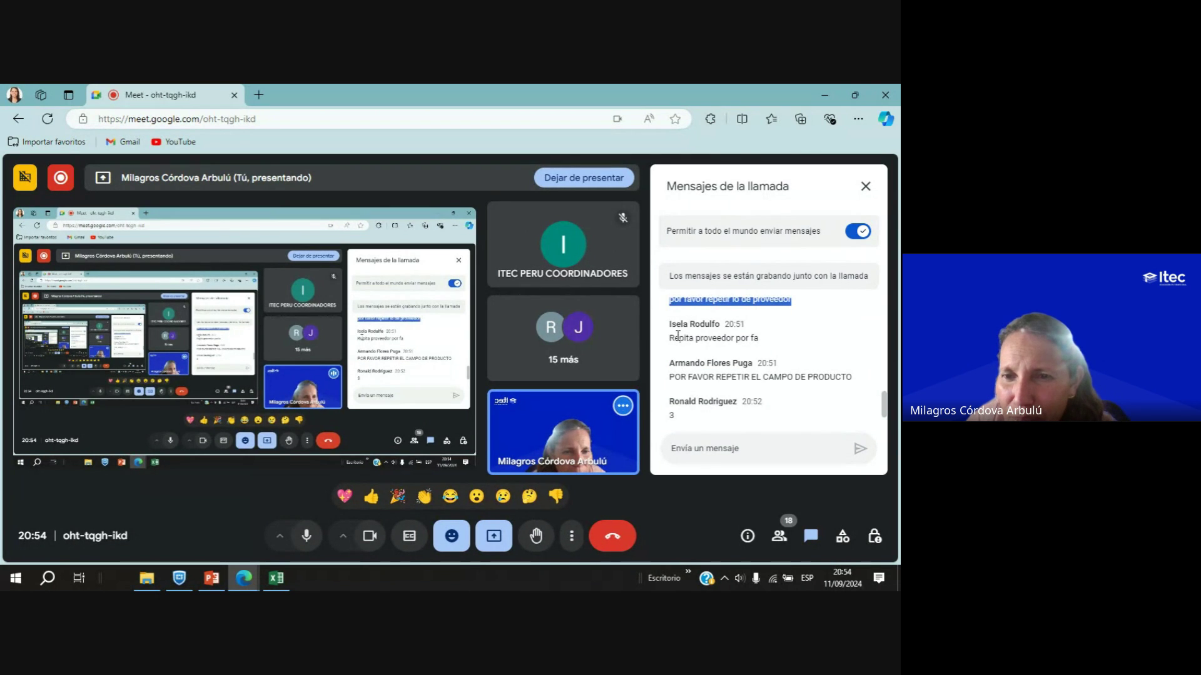
{"action": "left_click_drag", "start_coordinate": [675, 334], "coordinate": [760, 341]}
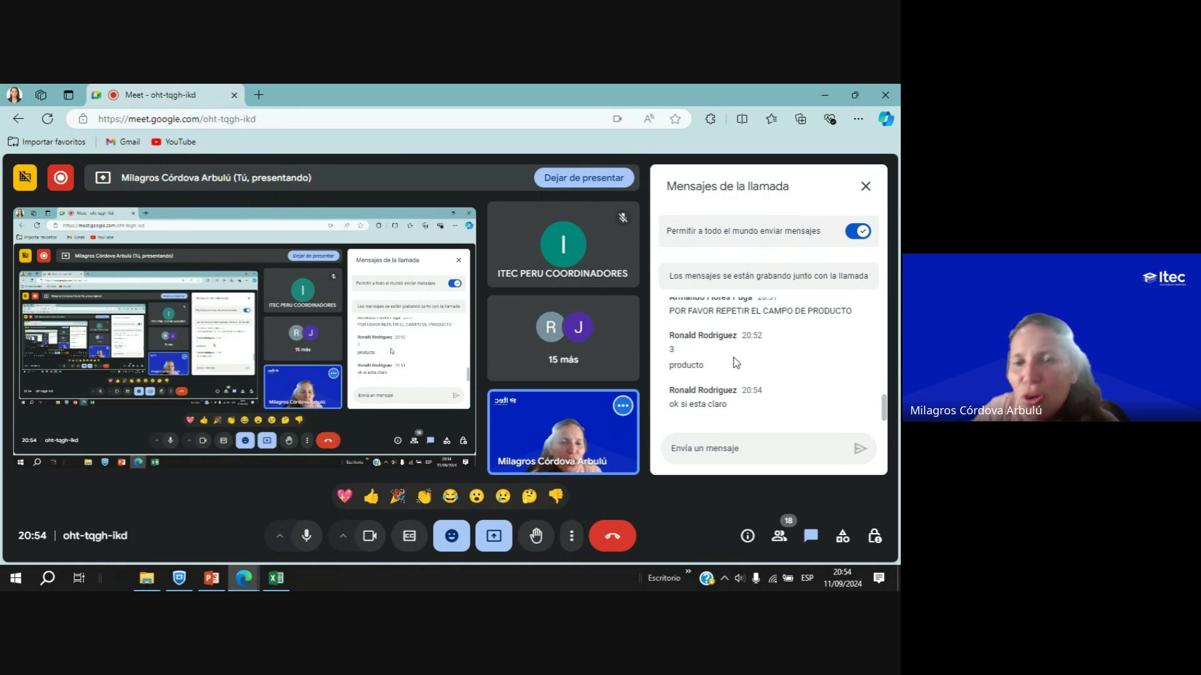
{"action": "scroll", "coordinate": [737, 366], "scroll_direction": "up", "scroll_amount": 4}
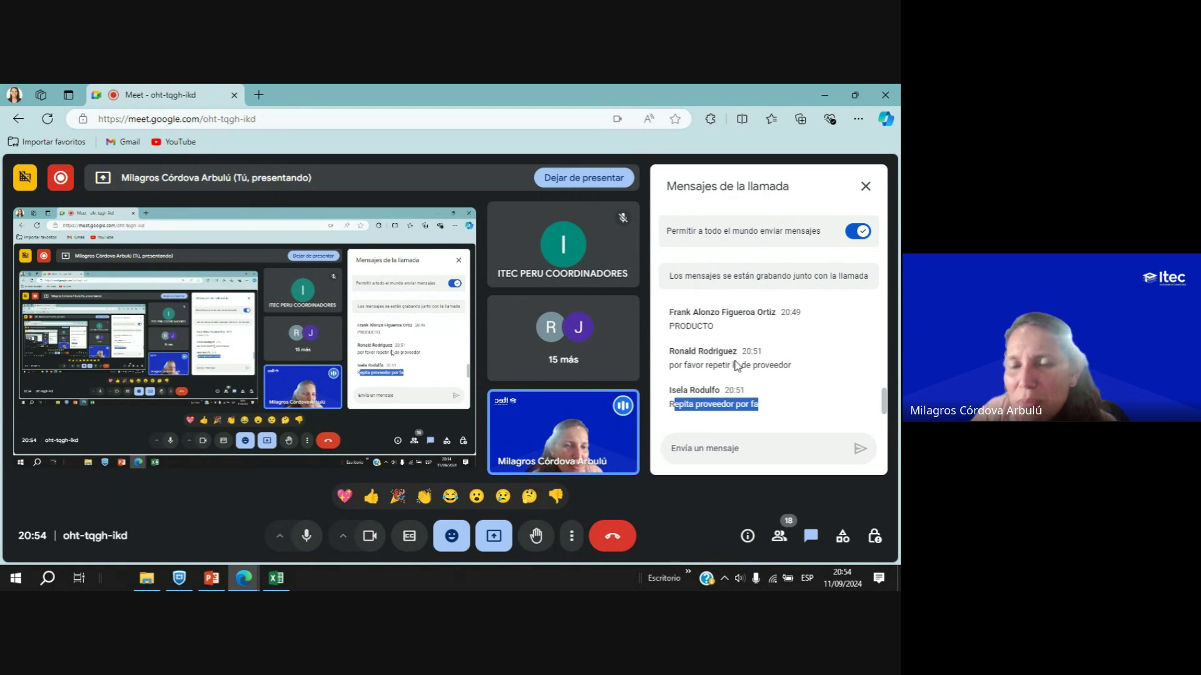
{"action": "left_click", "coordinate": [701, 407]}
{"action": "scroll", "coordinate": [704, 407], "scroll_direction": "down", "scroll_amount": 4}
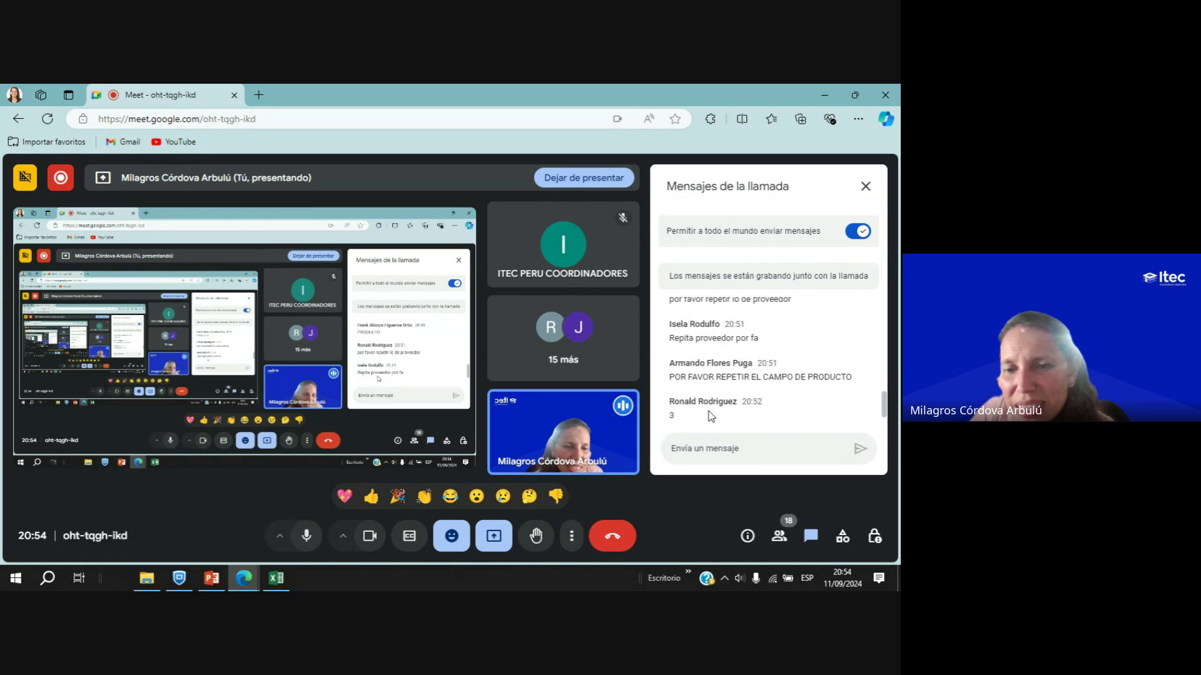
{"action": "scroll", "coordinate": [705, 401], "scroll_direction": "up", "scroll_amount": 2}
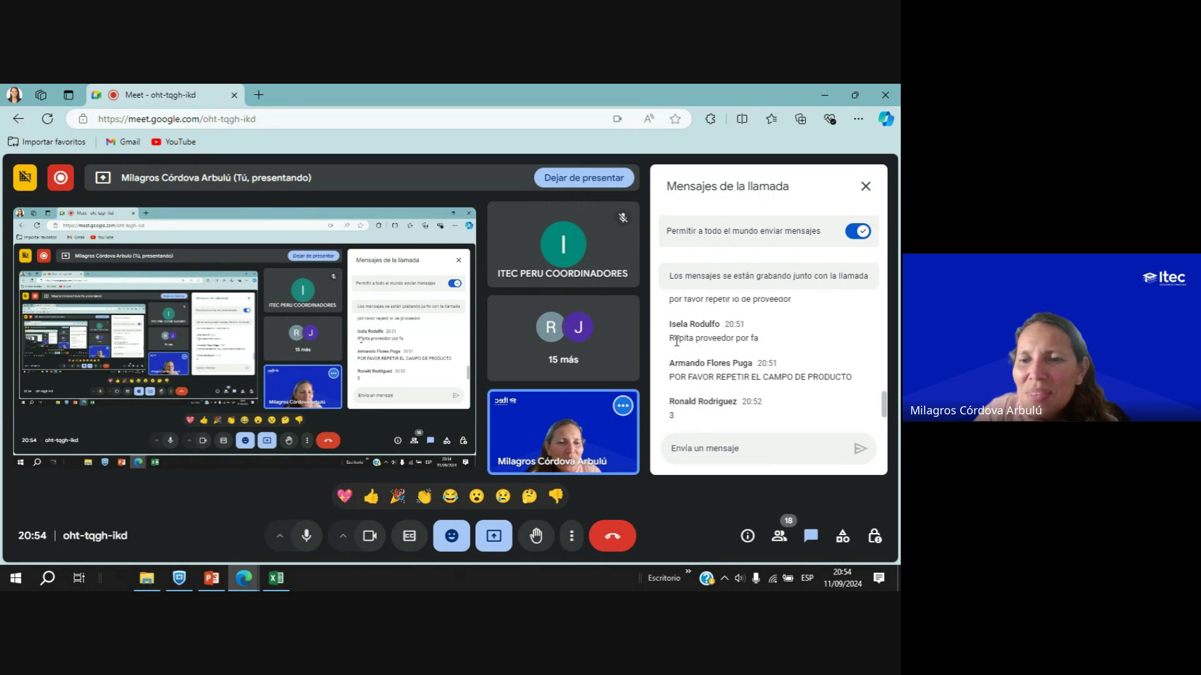
{"action": "left_click_drag", "start_coordinate": [676, 341], "coordinate": [760, 341]}
{"action": "scroll", "coordinate": [758, 343], "scroll_direction": "down", "scroll_amount": 2}
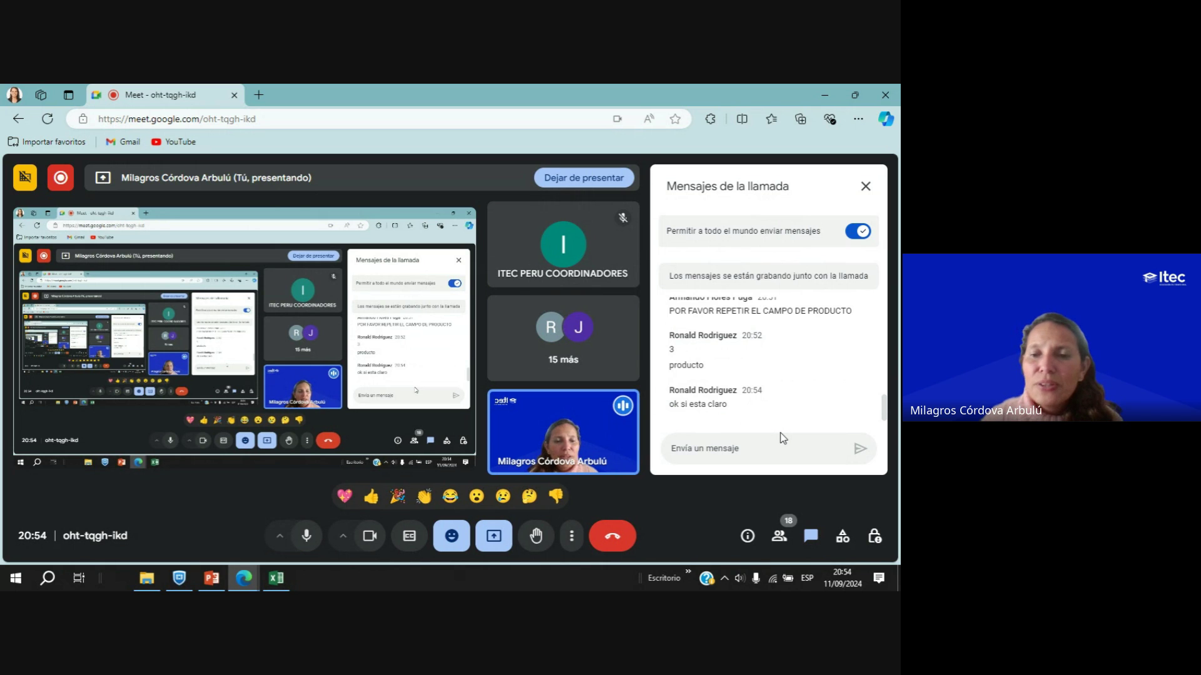
Switch to Excel and open the Proveedor formula in H23 to compare its arguments with the TABLA 03 range.
{"action": "left_click", "coordinate": [276, 578]}
{"action": "double_click", "coordinate": [613, 335]}
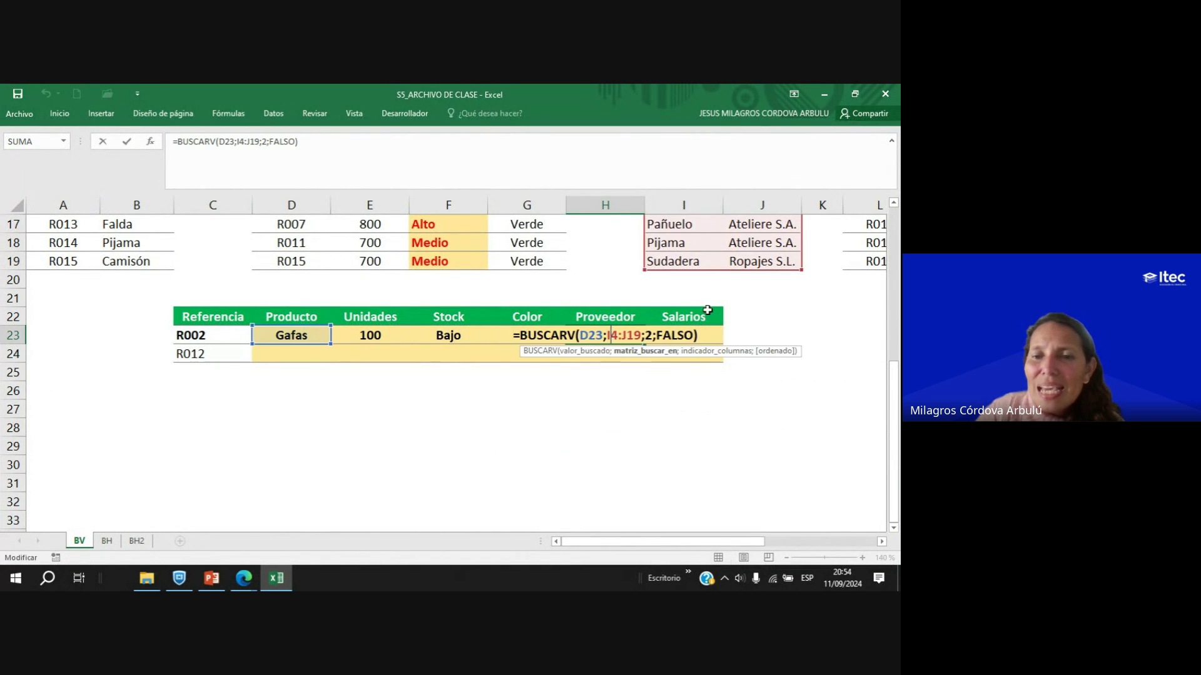
{"action": "scroll", "coordinate": [671, 313], "scroll_direction": "up", "scroll_amount": 6}
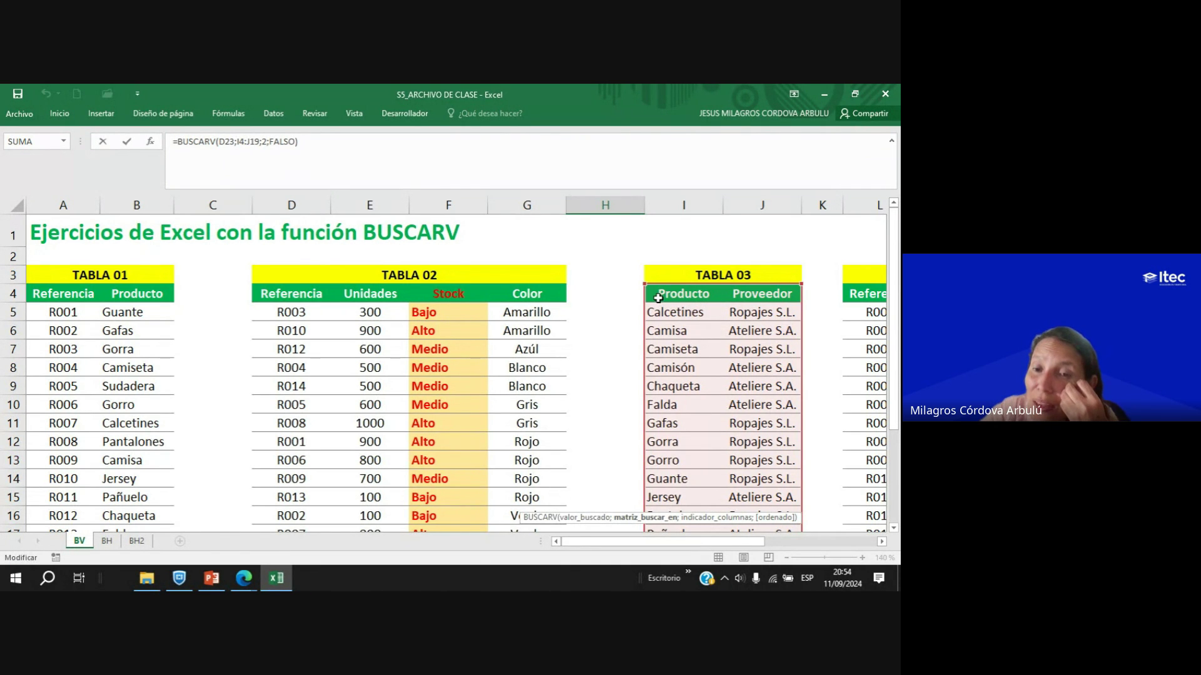
{"action": "scroll", "coordinate": [651, 326], "scroll_direction": "down", "scroll_amount": 3}
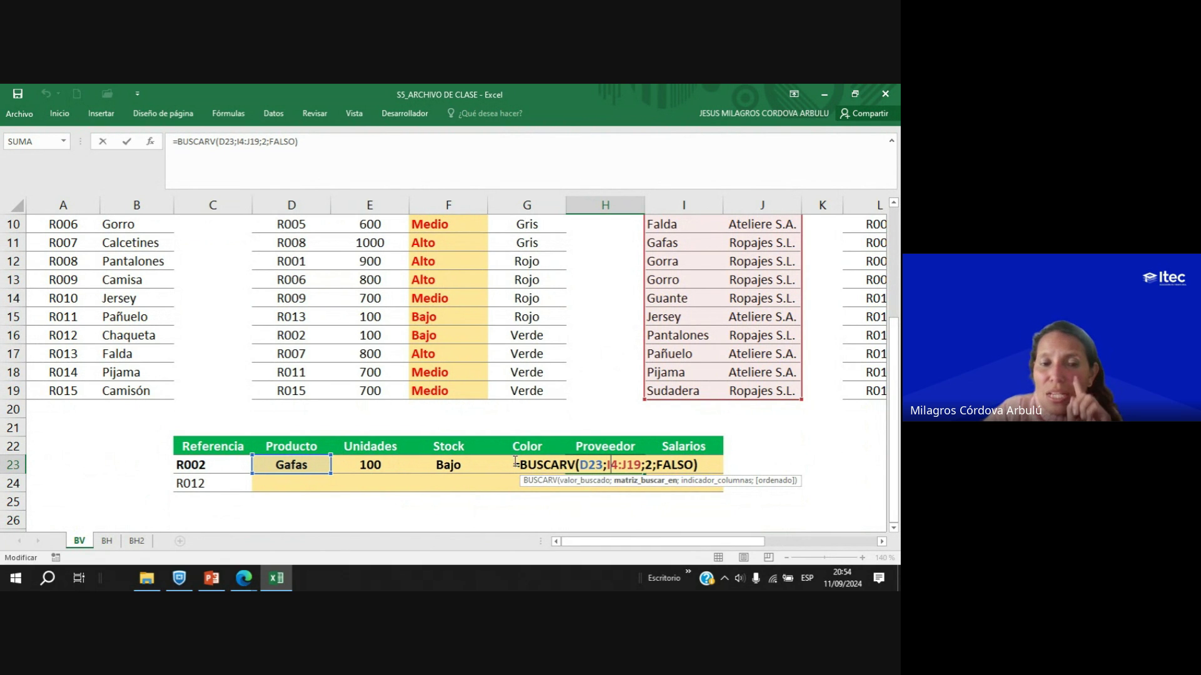
{"action": "scroll", "coordinate": [372, 436], "scroll_direction": "up", "scroll_amount": 3}
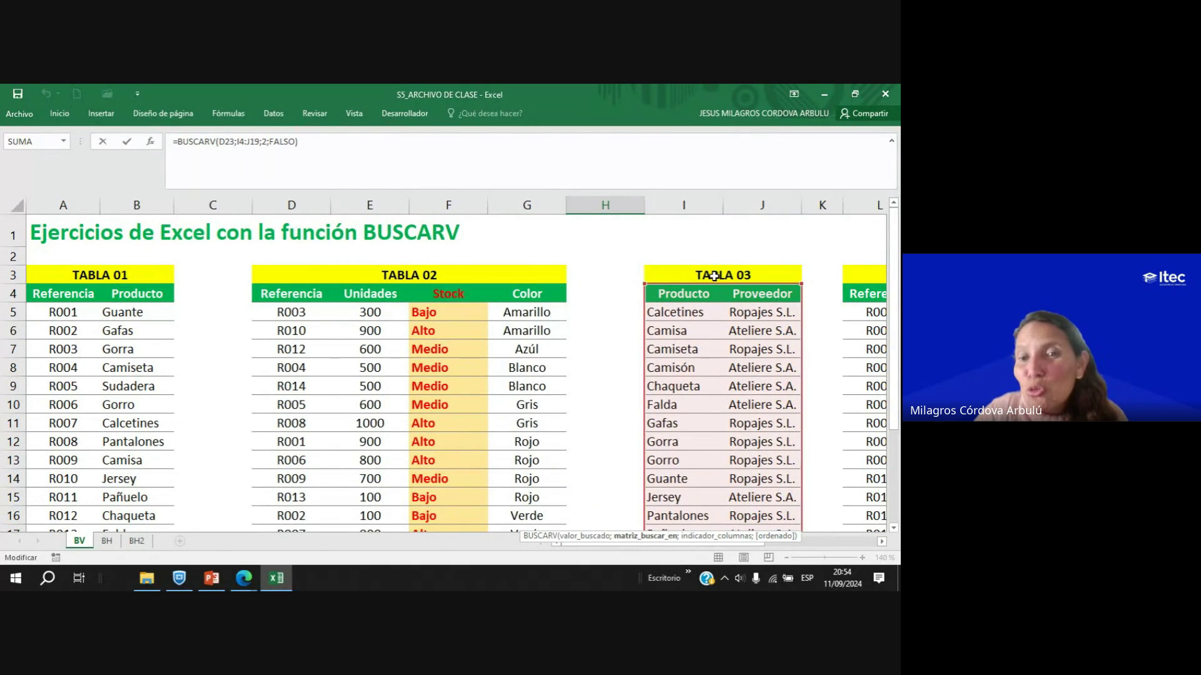
{"action": "scroll", "coordinate": [504, 372], "scroll_direction": "down", "scroll_amount": 3}
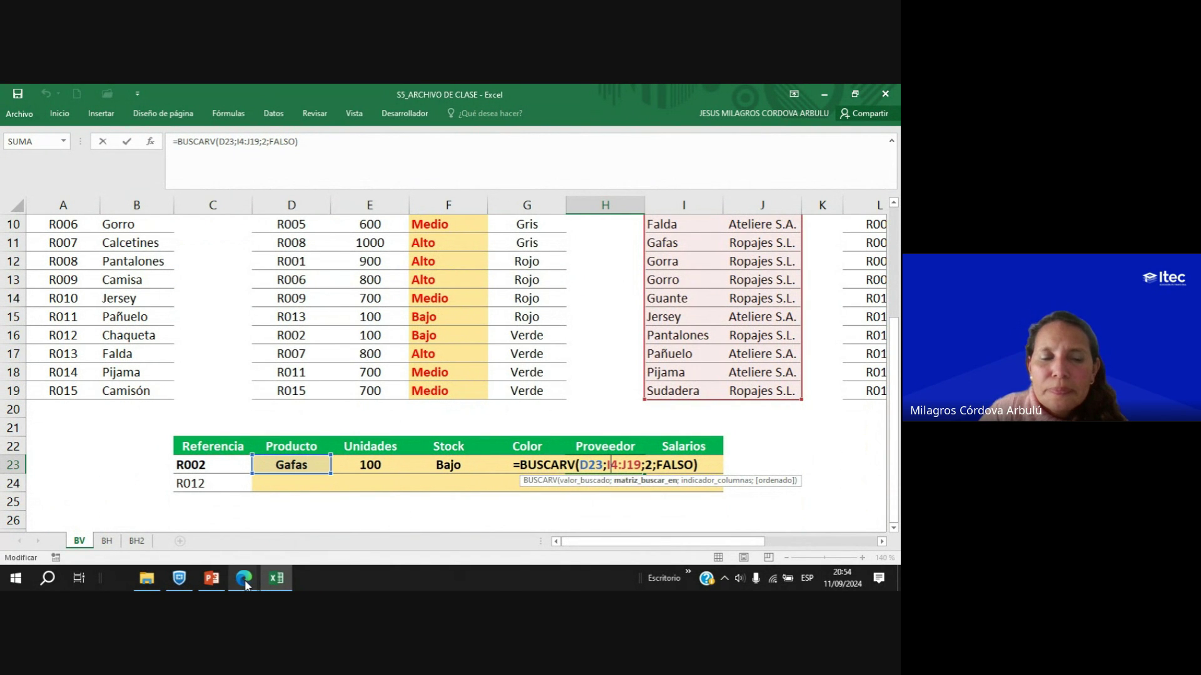
Switch to the Meet call, check the students' latest chat replies and close the chat.
{"action": "mouse_move", "coordinate": [243, 578]}
{"action": "left_click", "coordinate": [211, 536]}
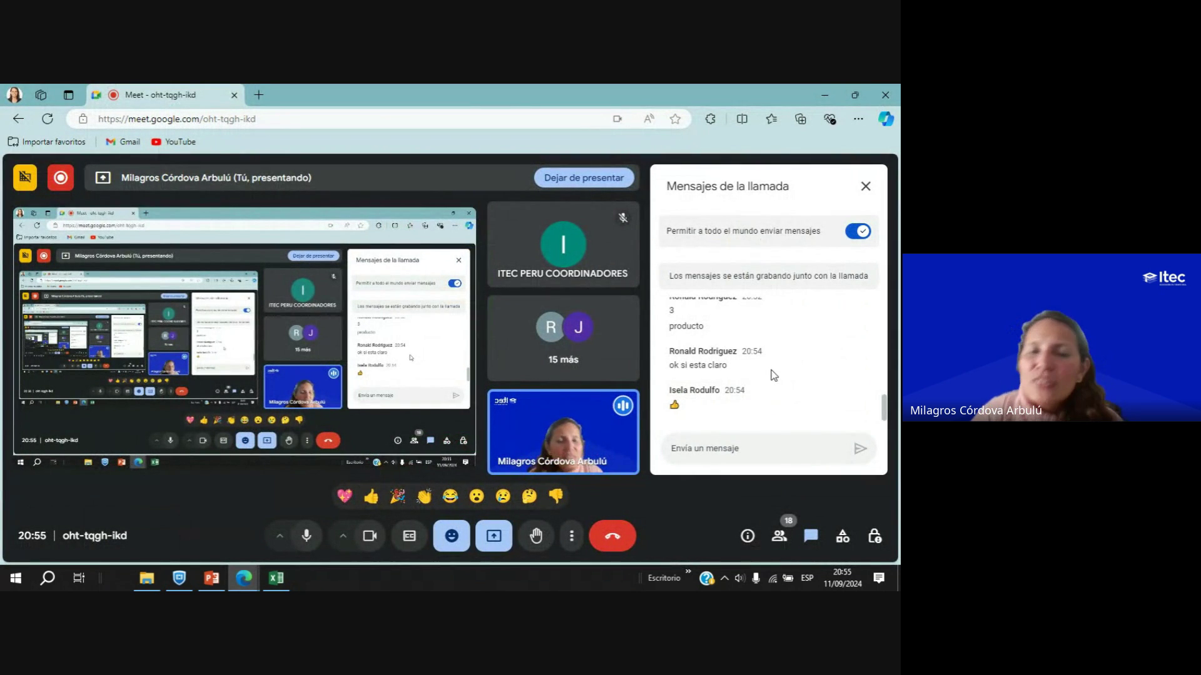
{"action": "scroll", "coordinate": [713, 388], "scroll_direction": "up", "scroll_amount": 2}
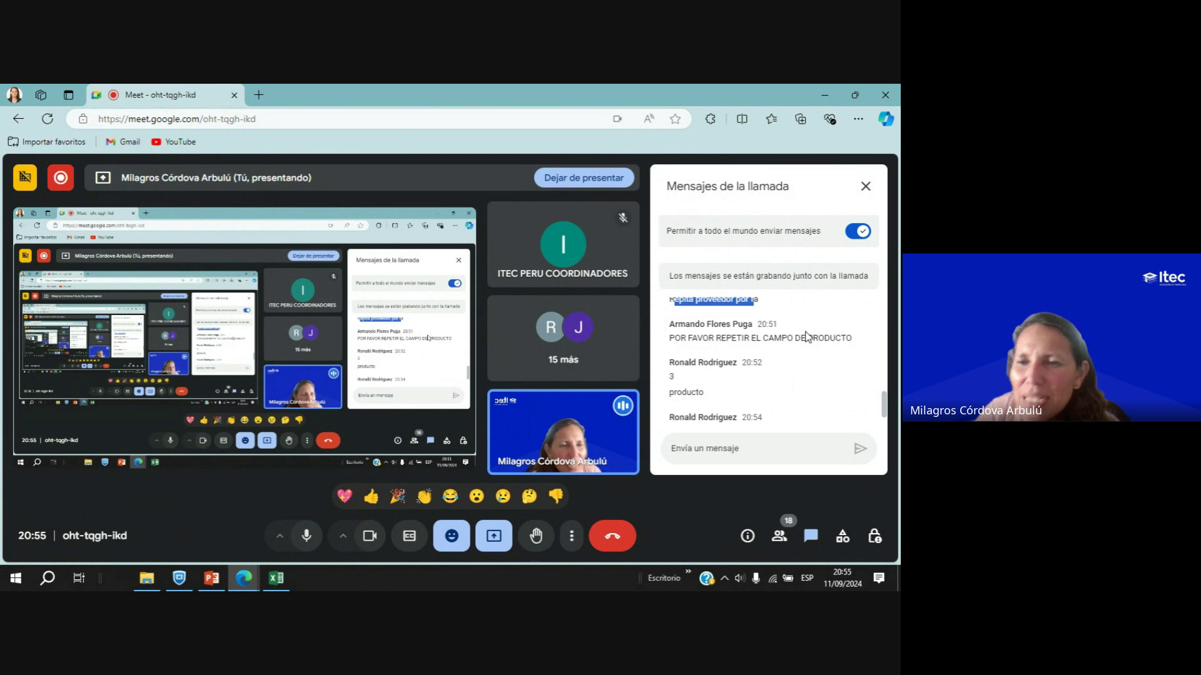
{"action": "left_click", "coordinate": [810, 535]}
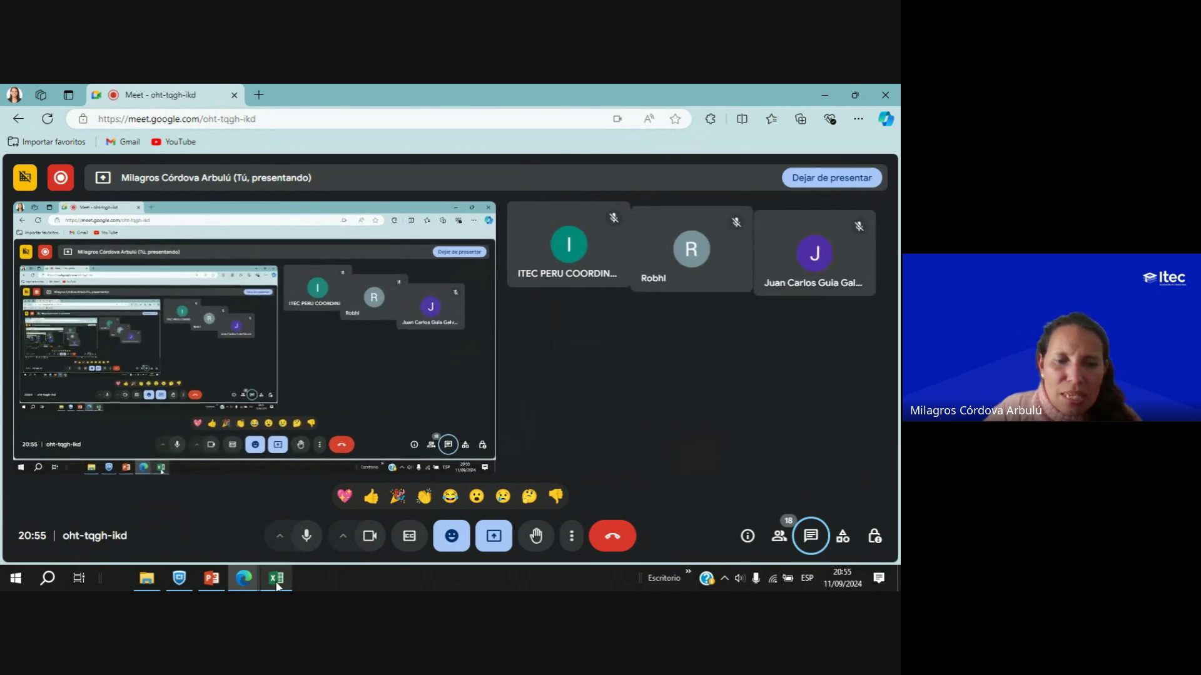
Return to Excel, close the Proveedor formula in H23 and delete the Producto formula in D23.
{"action": "left_click", "coordinate": [275, 578]}
{"action": "key", "text": "Return"}
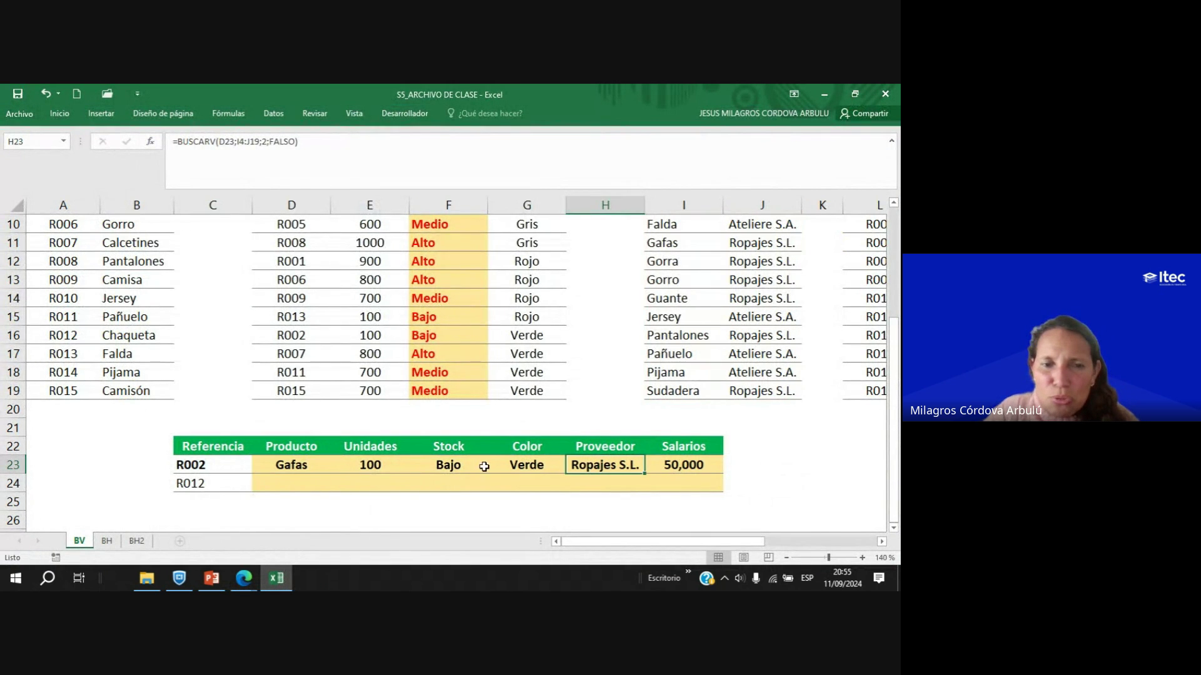
{"action": "left_click", "coordinate": [302, 470]}
{"action": "key", "text": "Delete"}
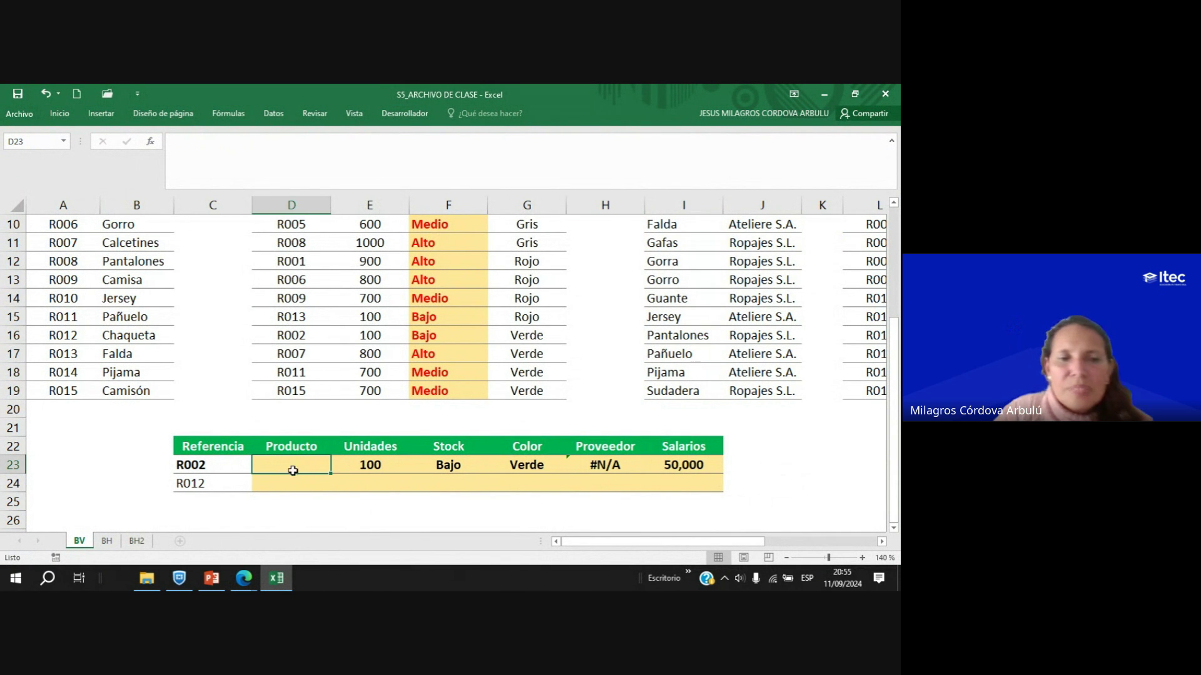
Reopen the Meet call chat to check the request to repeat the Producto field and glance at the source tables in Excel.
{"action": "mouse_move", "coordinate": [246, 585]}
{"action": "left_click", "coordinate": [180, 552]}
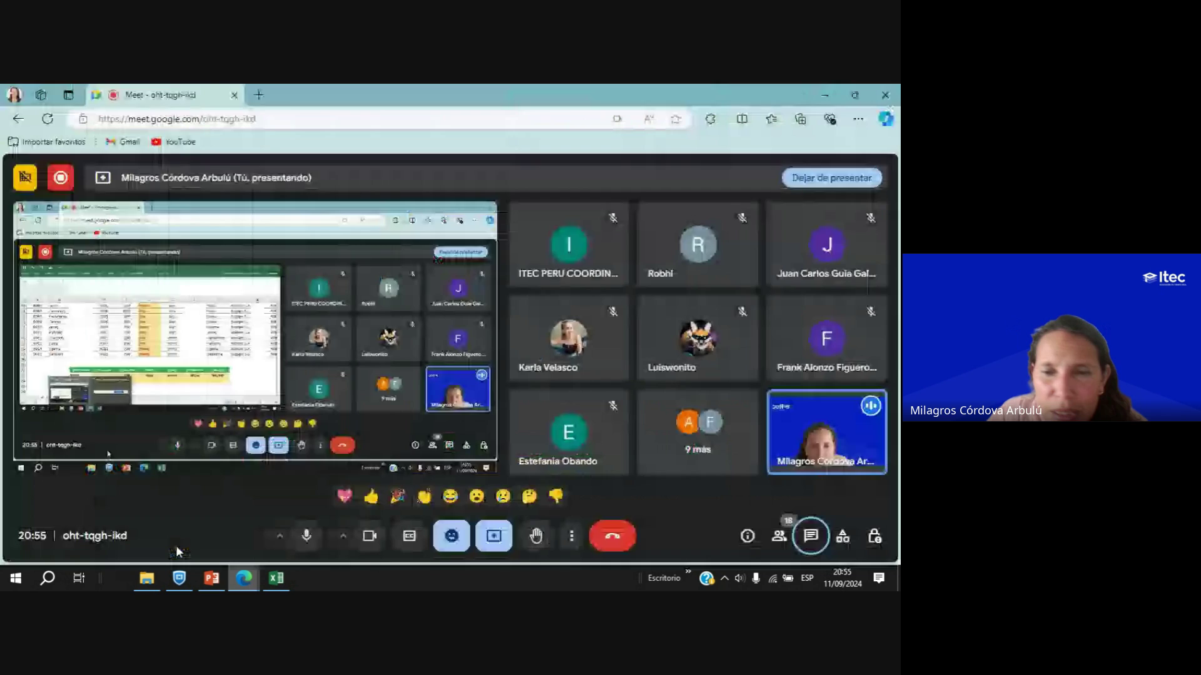
{"action": "left_click", "coordinate": [809, 534]}
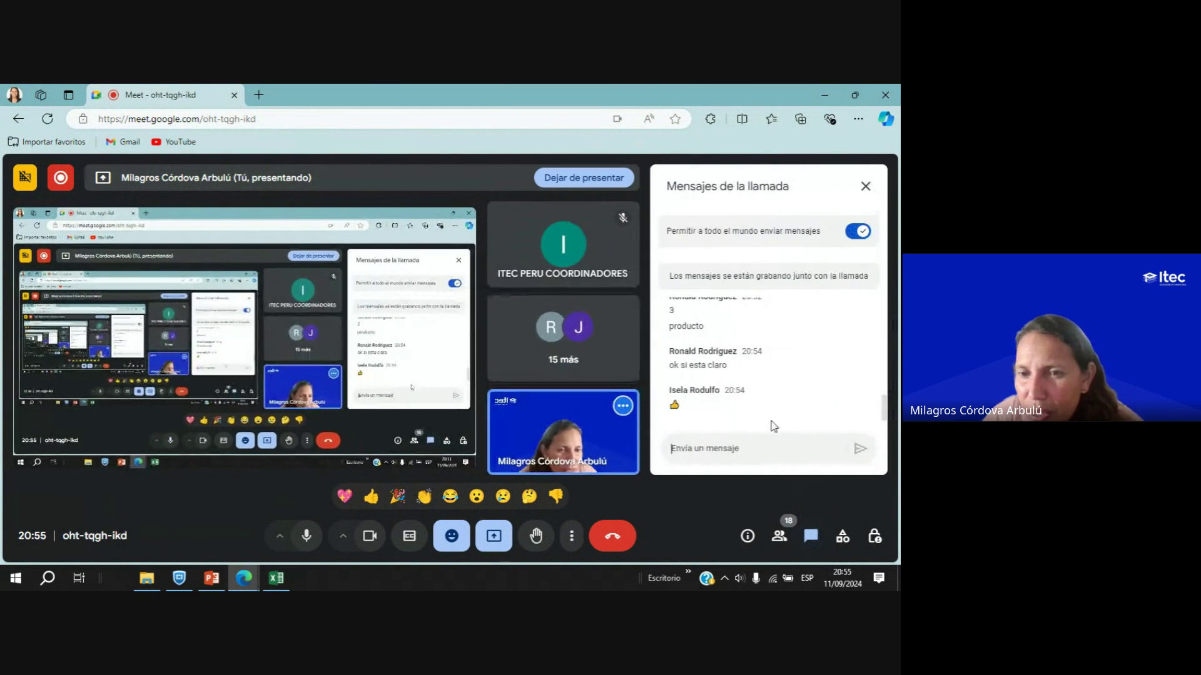
{"action": "scroll", "coordinate": [757, 373], "scroll_direction": "up", "scroll_amount": 1}
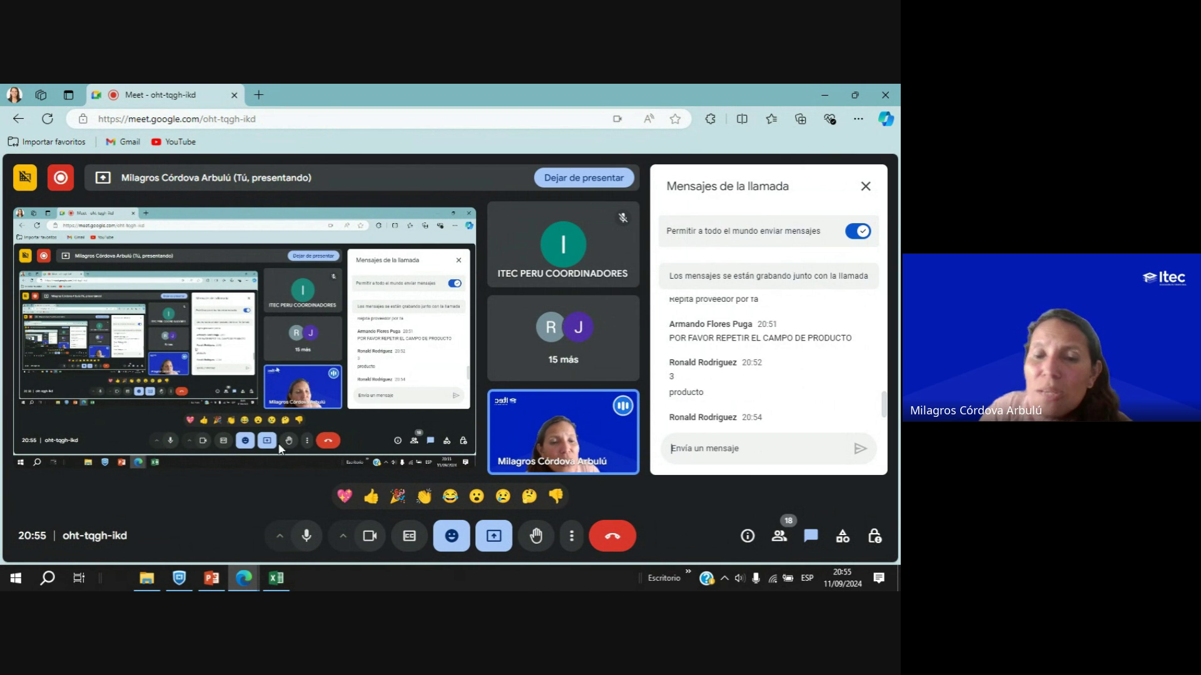
{"action": "left_click", "coordinate": [276, 578]}
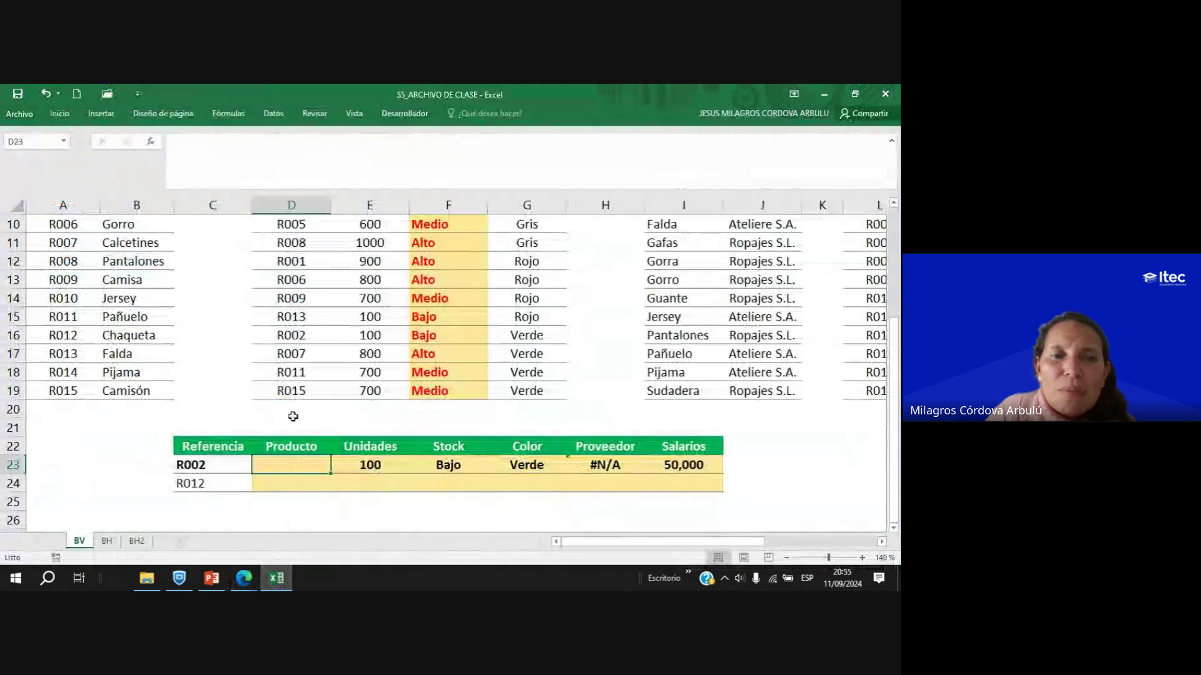
{"action": "scroll", "coordinate": [281, 369], "scroll_direction": "up", "scroll_amount": 3}
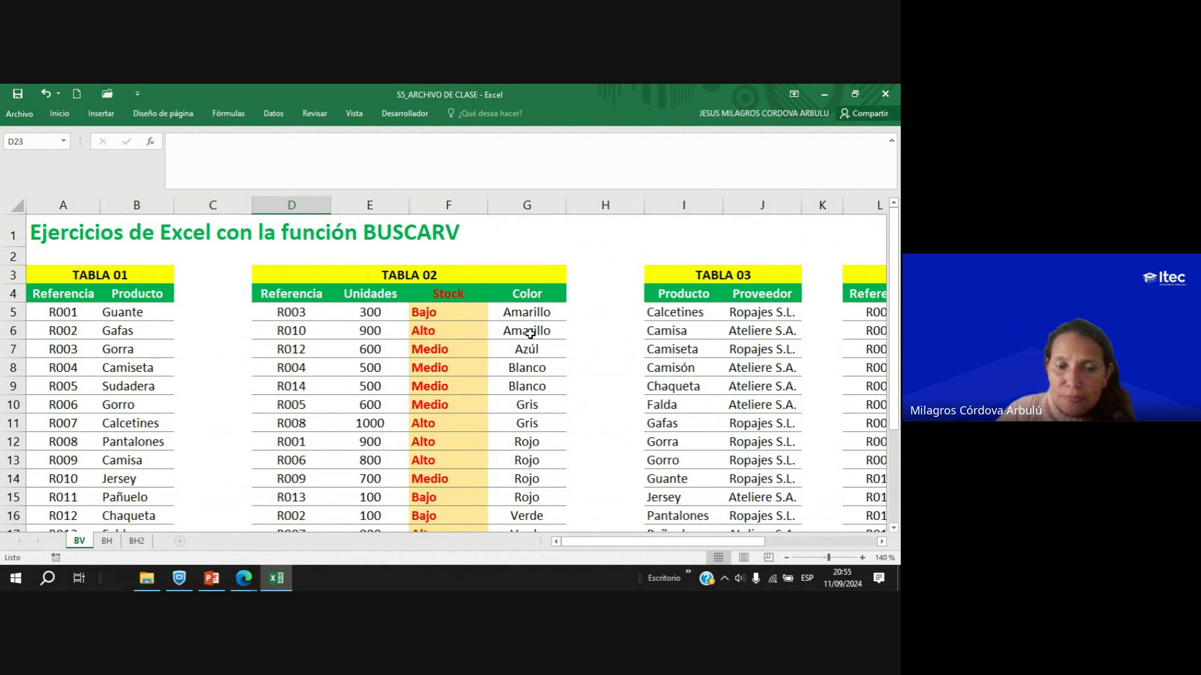
{"action": "left_click", "coordinate": [276, 578]}
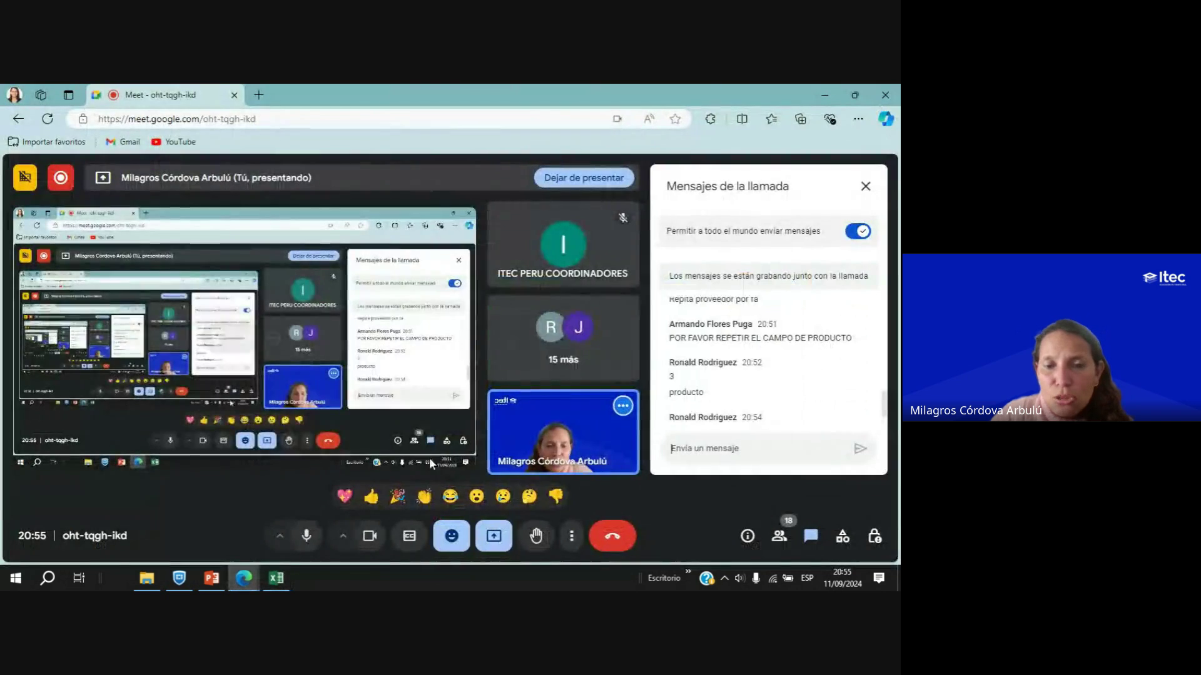
In Excel, examine reference R002 in the summary table and its matching row A6:B6 in TABLA 01.
{"action": "left_click", "coordinate": [276, 578]}
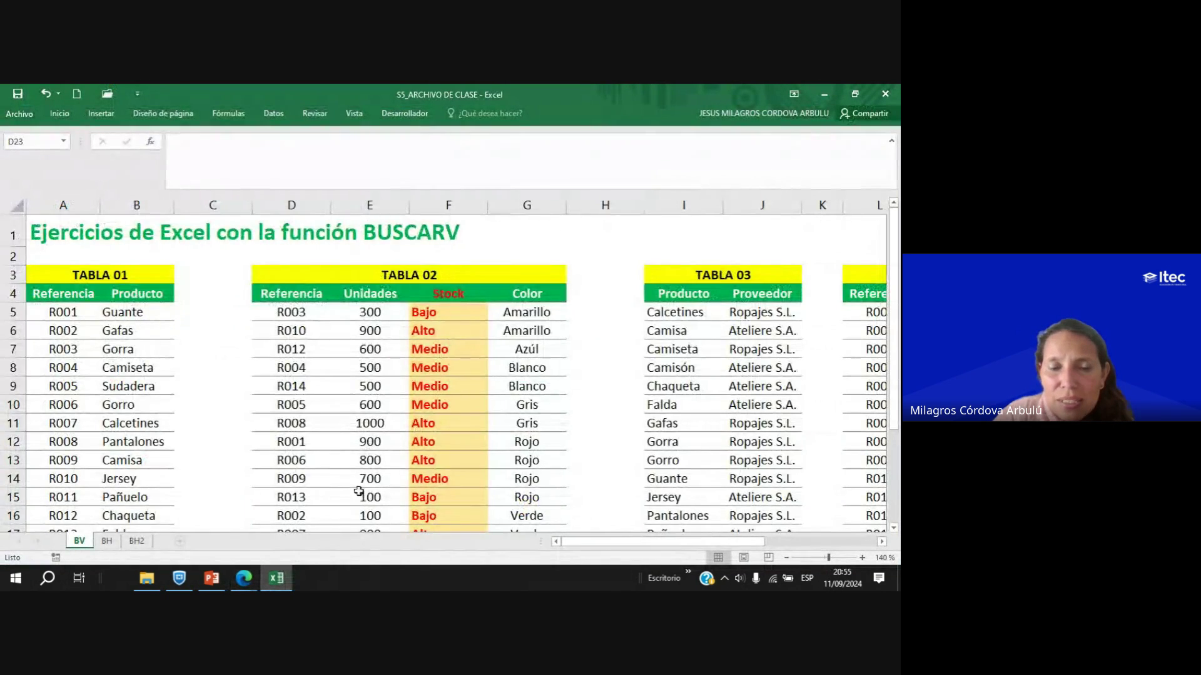
{"action": "scroll", "coordinate": [359, 492], "scroll_direction": "down", "scroll_amount": 5}
{"action": "left_click", "coordinate": [197, 354]}
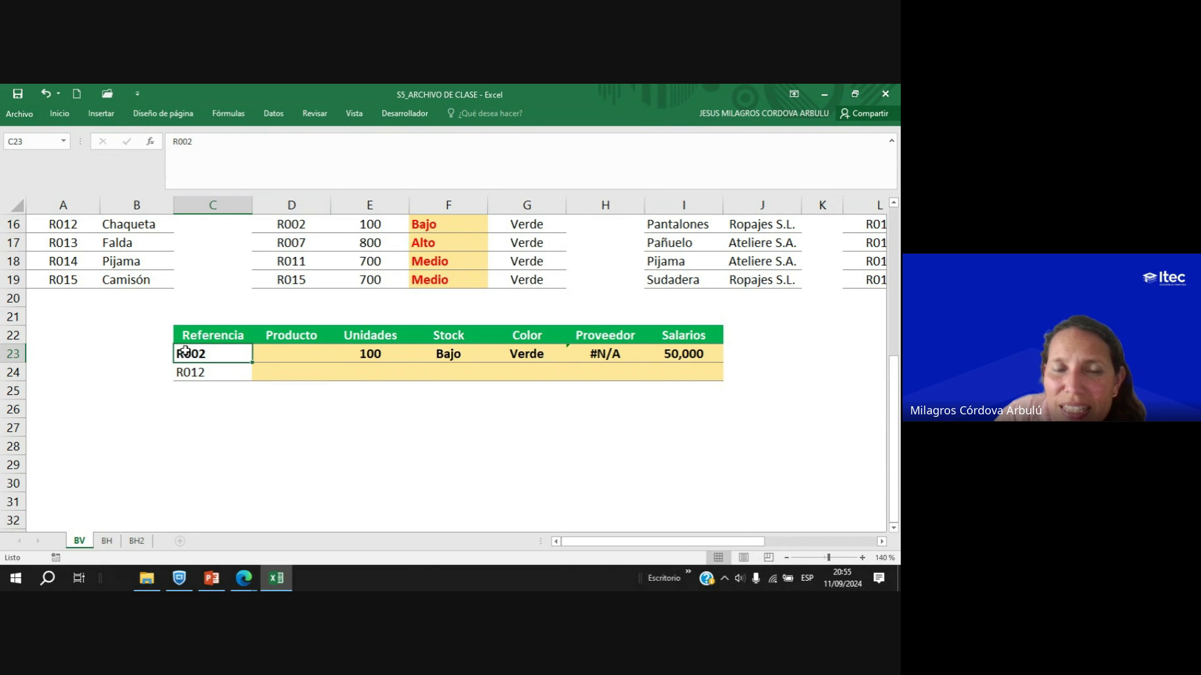
{"action": "left_click", "coordinate": [306, 355]}
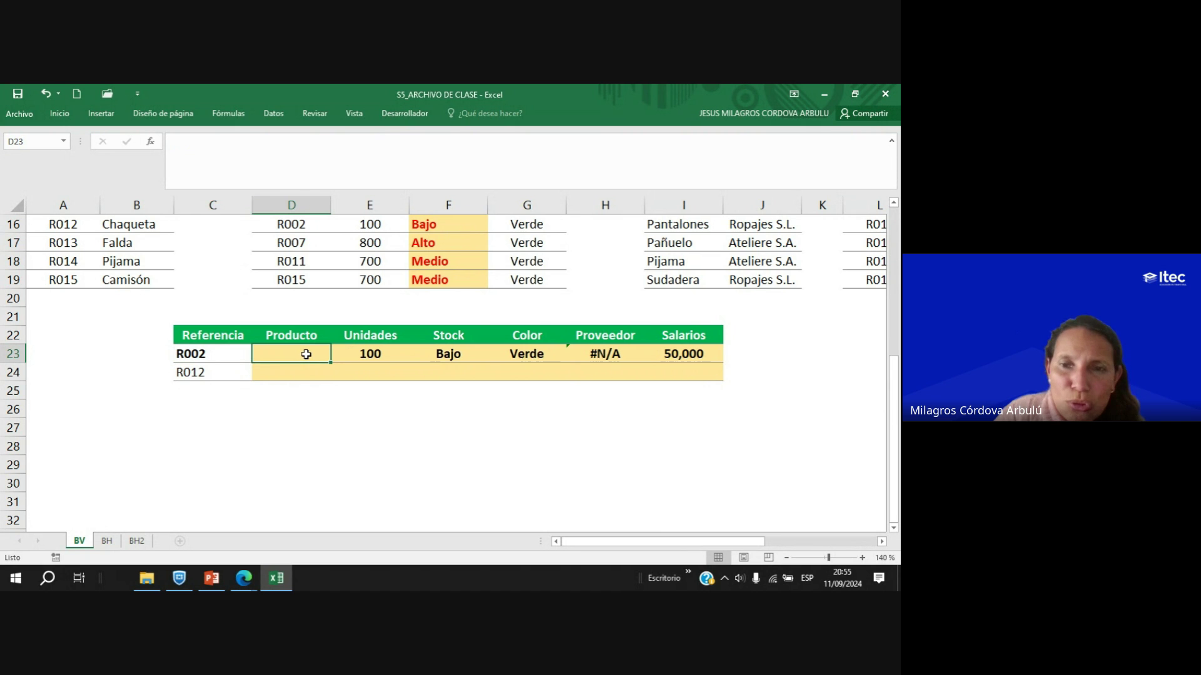
{"action": "scroll", "coordinate": [306, 355], "scroll_direction": "up", "scroll_amount": 5}
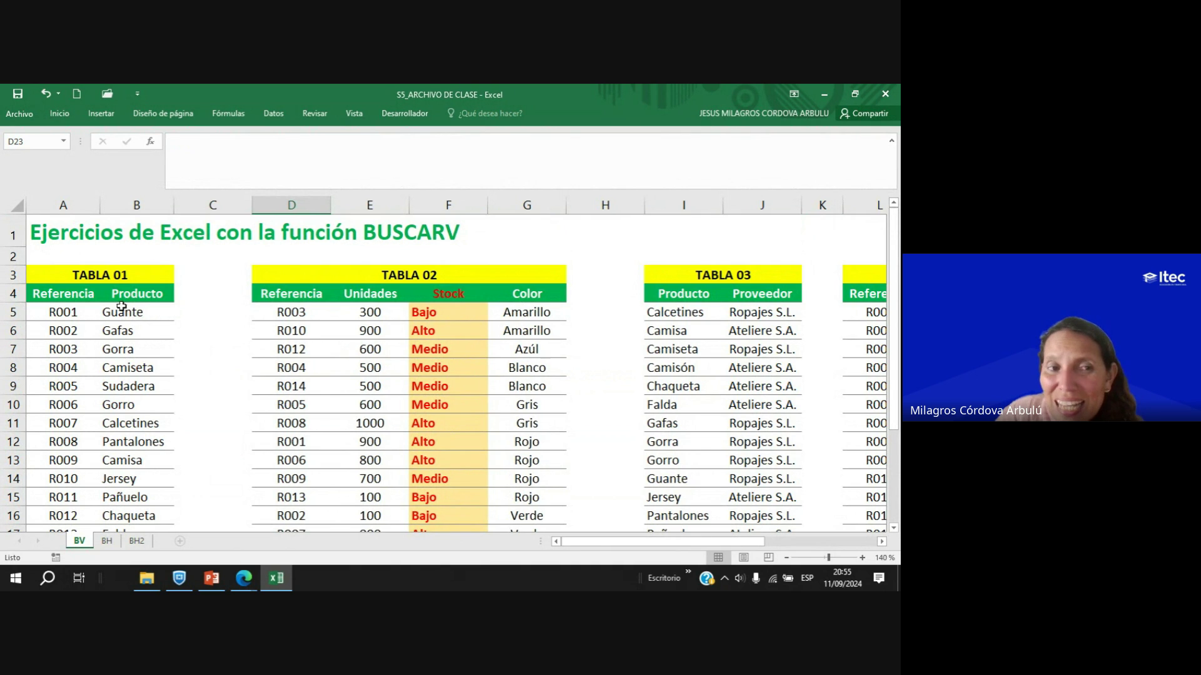
{"action": "left_click", "coordinate": [56, 332]}
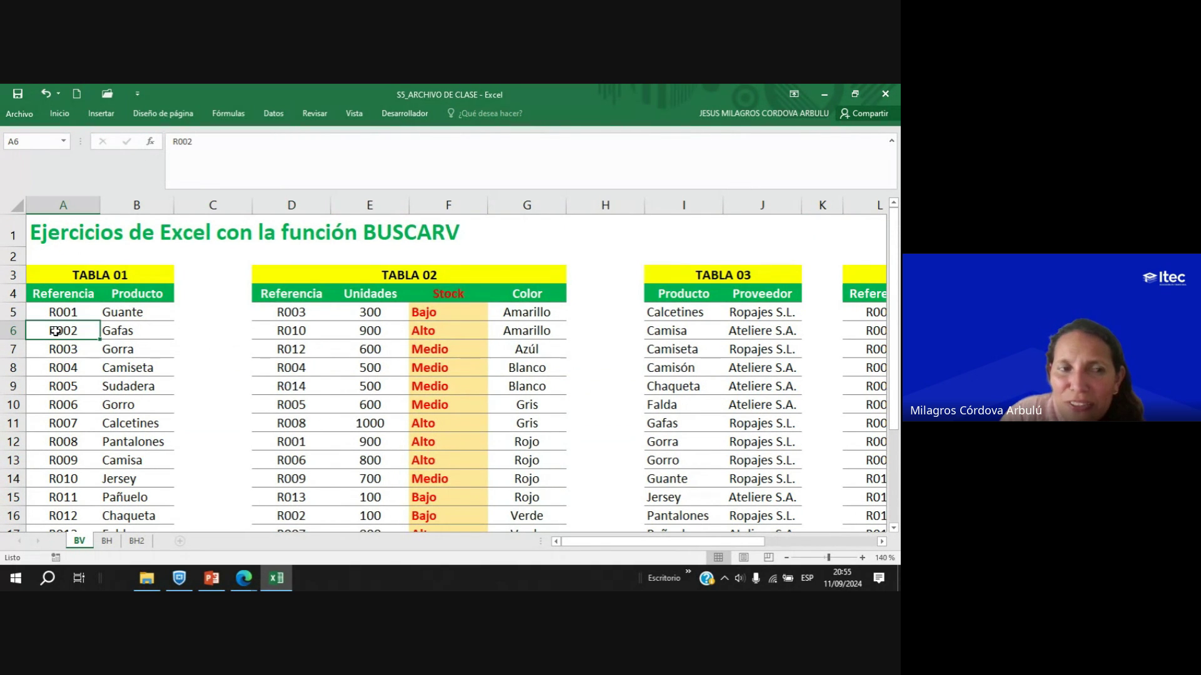
{"action": "left_click_drag", "start_coordinate": [56, 332], "coordinate": [134, 328]}
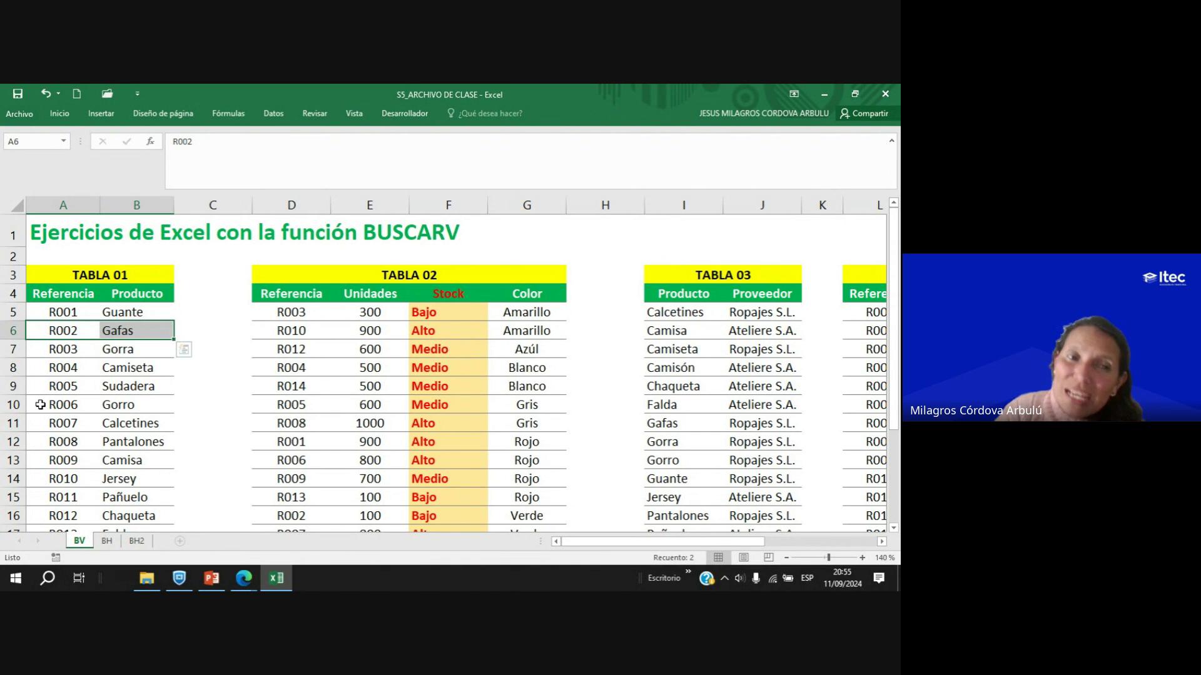
Start a BUSCARV formula in the Producto cell D23 with C23 (R002) as the lookup value.
{"action": "scroll", "coordinate": [534, 412], "scroll_direction": "down", "scroll_amount": 3}
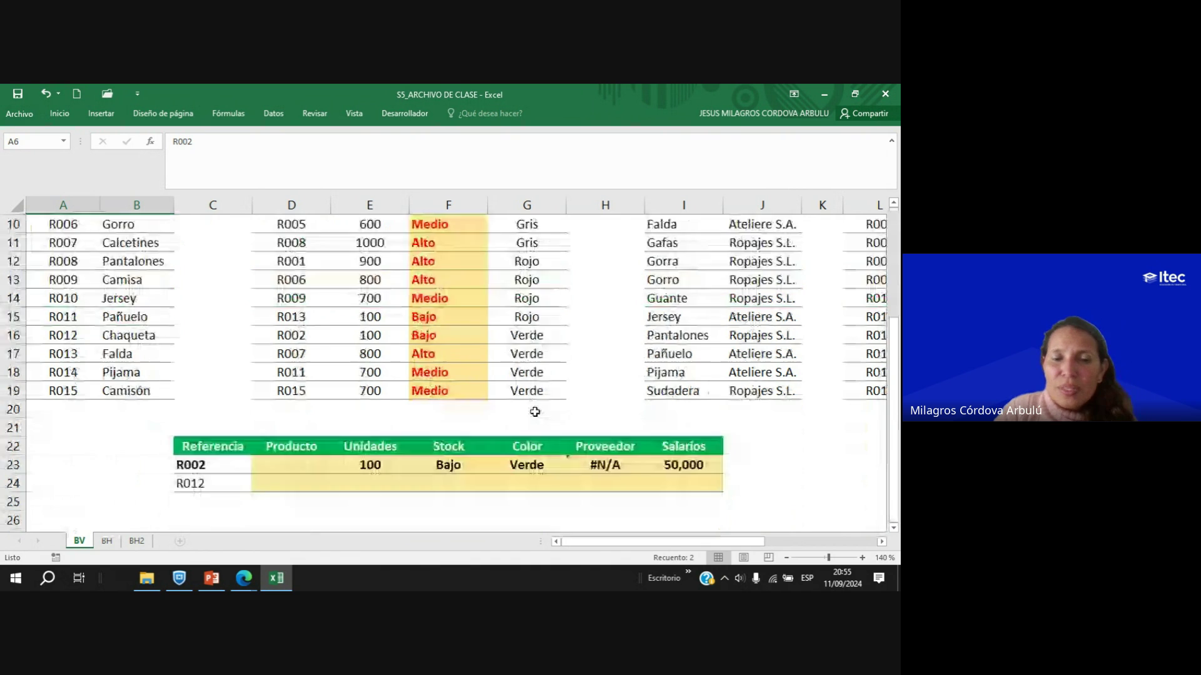
{"action": "left_click", "coordinate": [305, 467]}
{"action": "type", "text": "="}
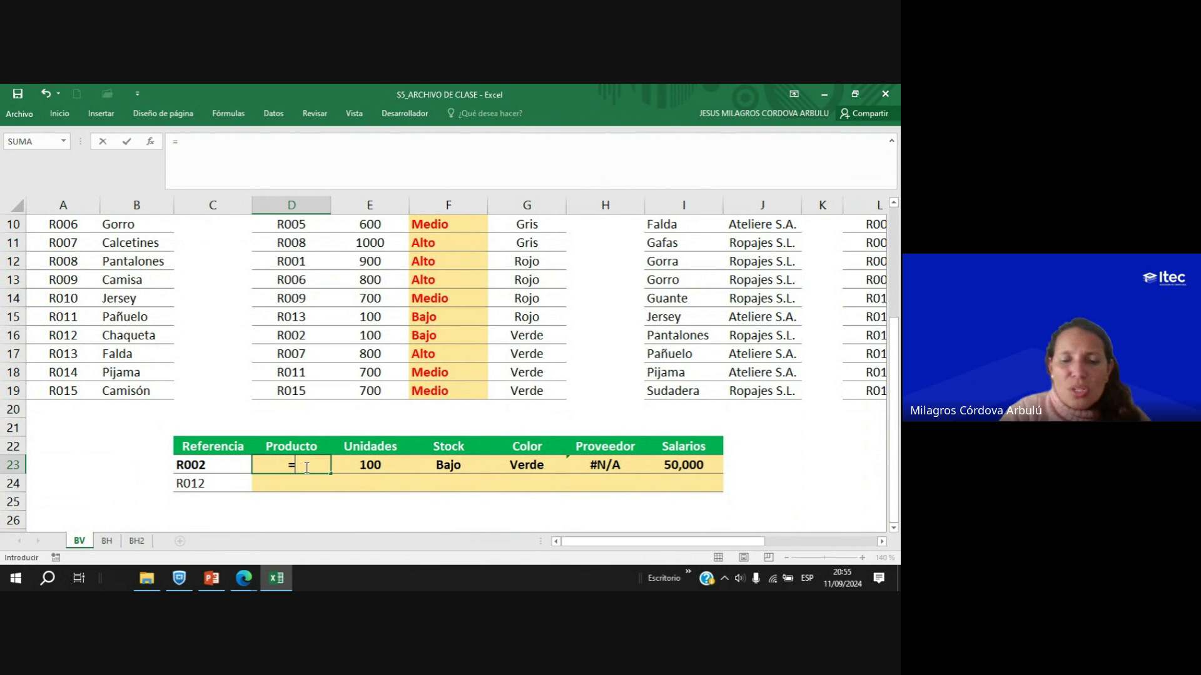
{"action": "type", "text": "BUS"}
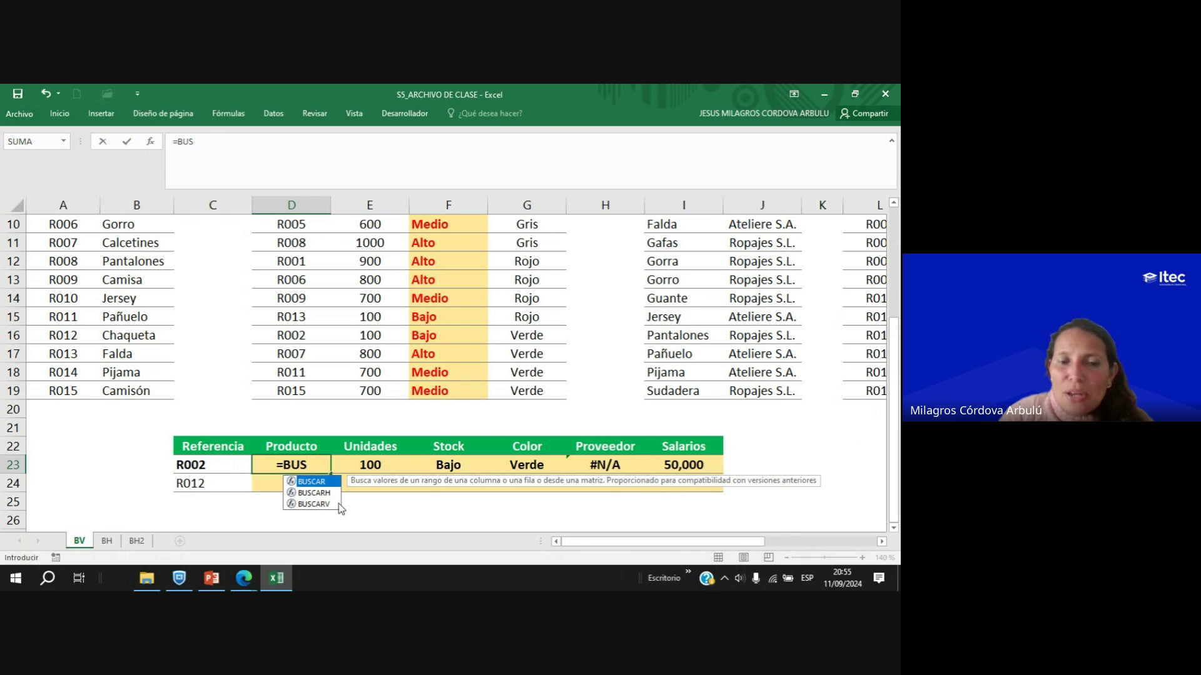
{"action": "double_click", "coordinate": [313, 504]}
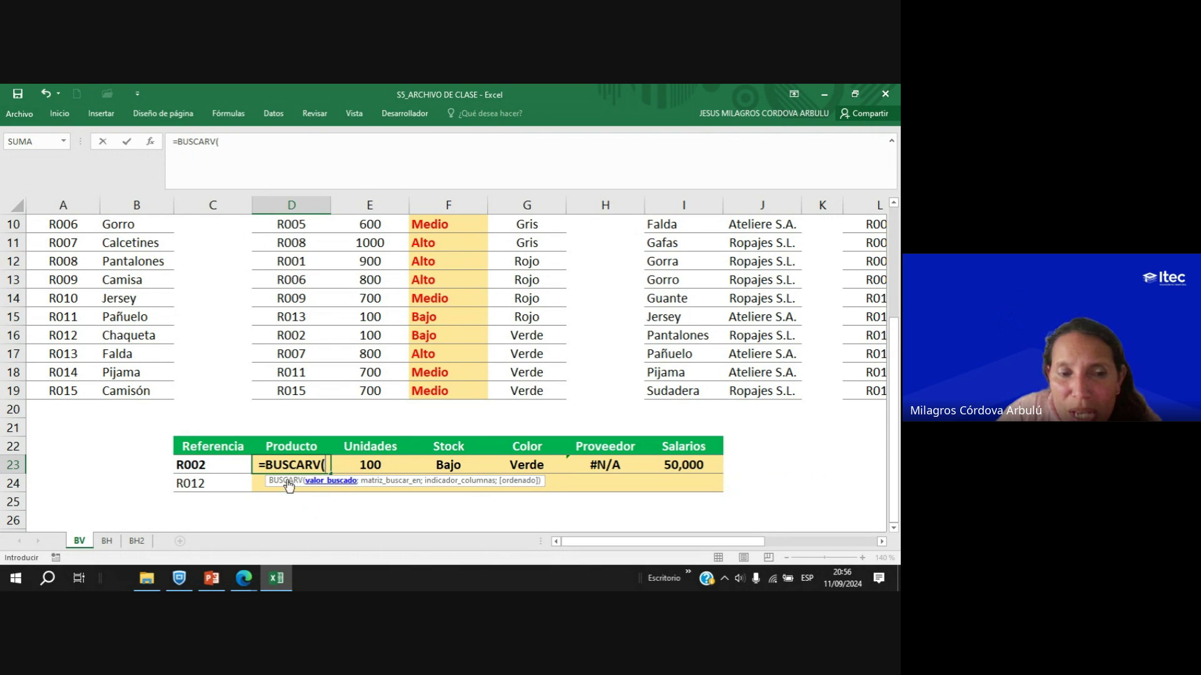
{"action": "left_click", "coordinate": [190, 464]}
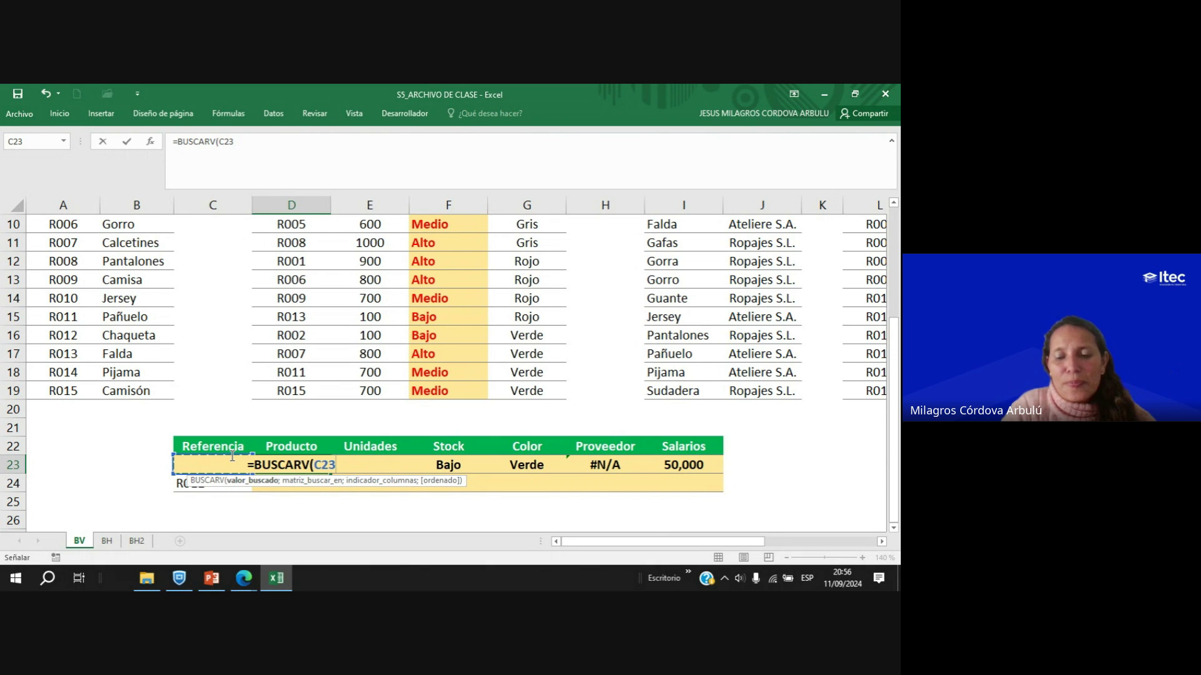
Add TABLA 01's range A4:B19 as the lookup range and 2 as the column index in the D23 formula.
{"action": "type", "text": ";"}
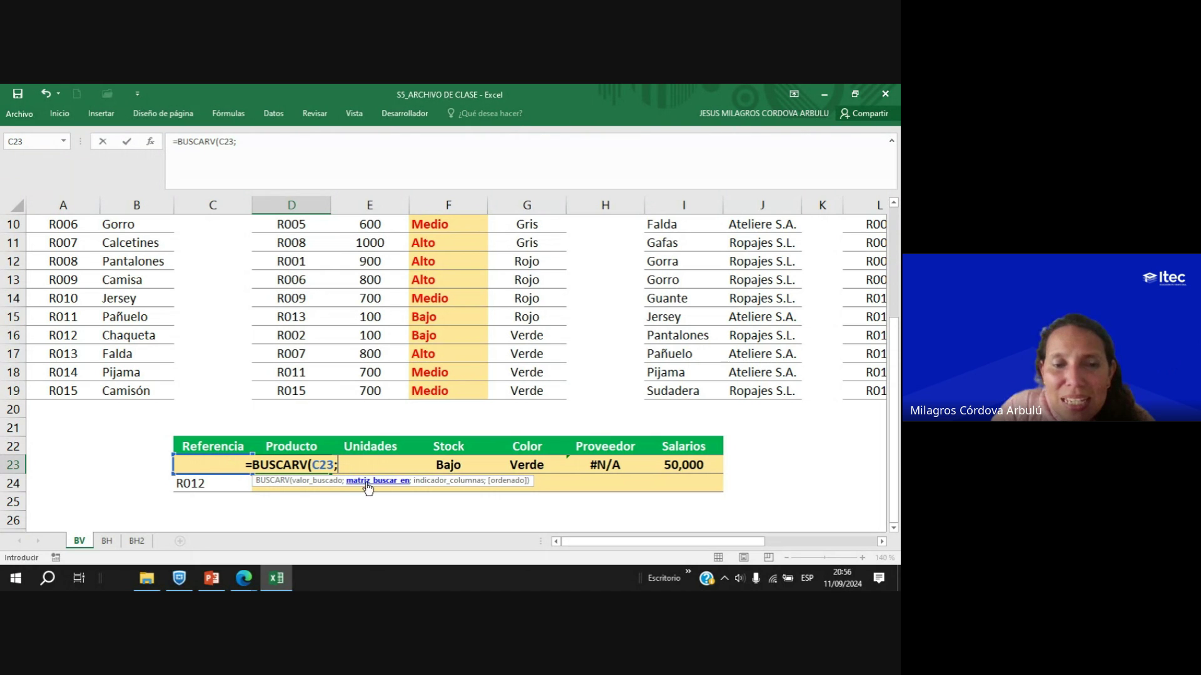
{"action": "left_click_drag", "start_coordinate": [156, 392], "coordinate": [32, 263]}
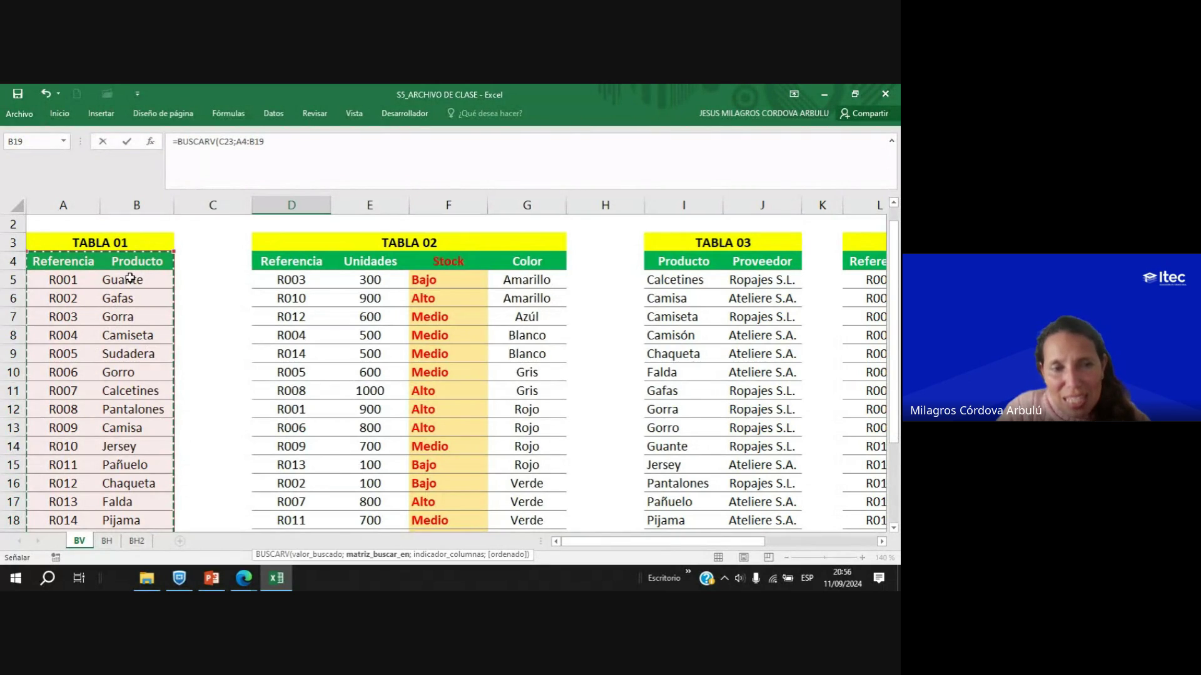
{"action": "type", "text": ";"}
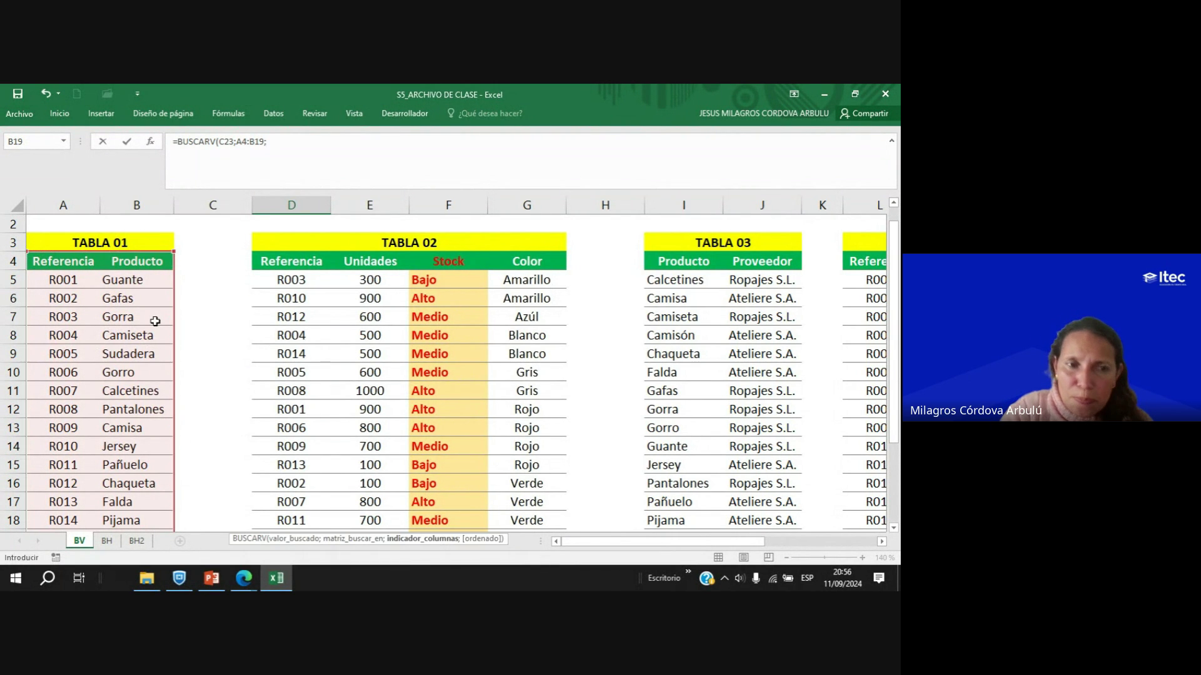
{"action": "scroll", "coordinate": [255, 285], "scroll_direction": "down", "scroll_amount": 2}
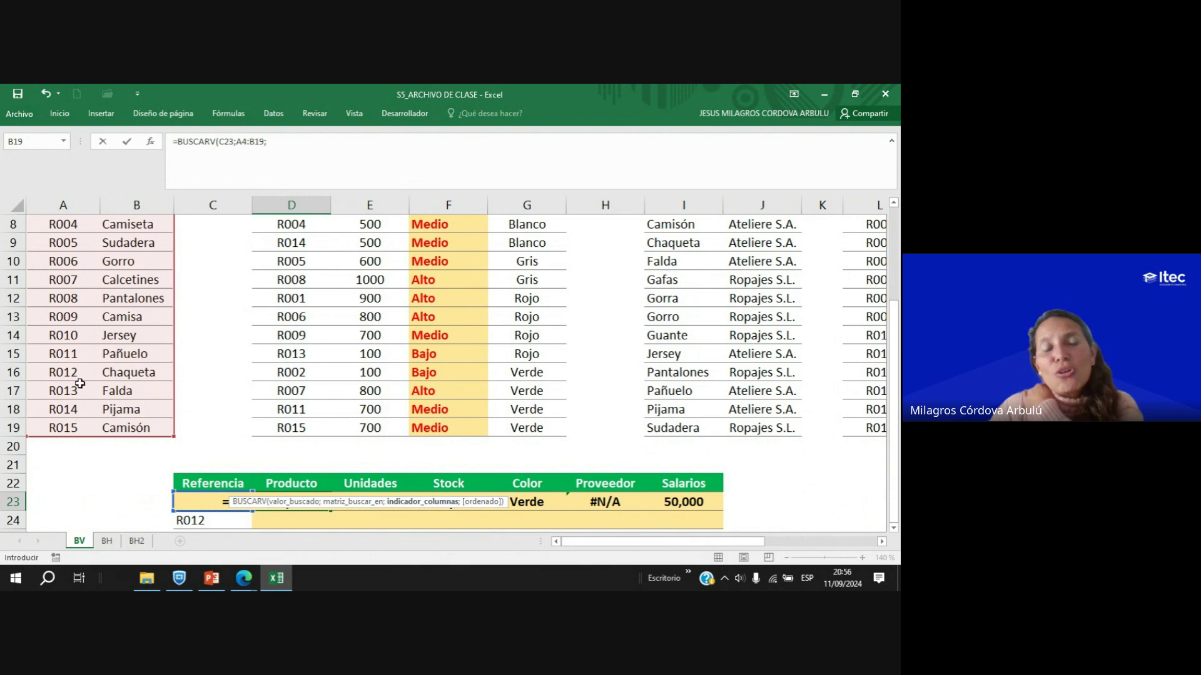
{"action": "scroll", "coordinate": [84, 384], "scroll_direction": "up", "scroll_amount": 3}
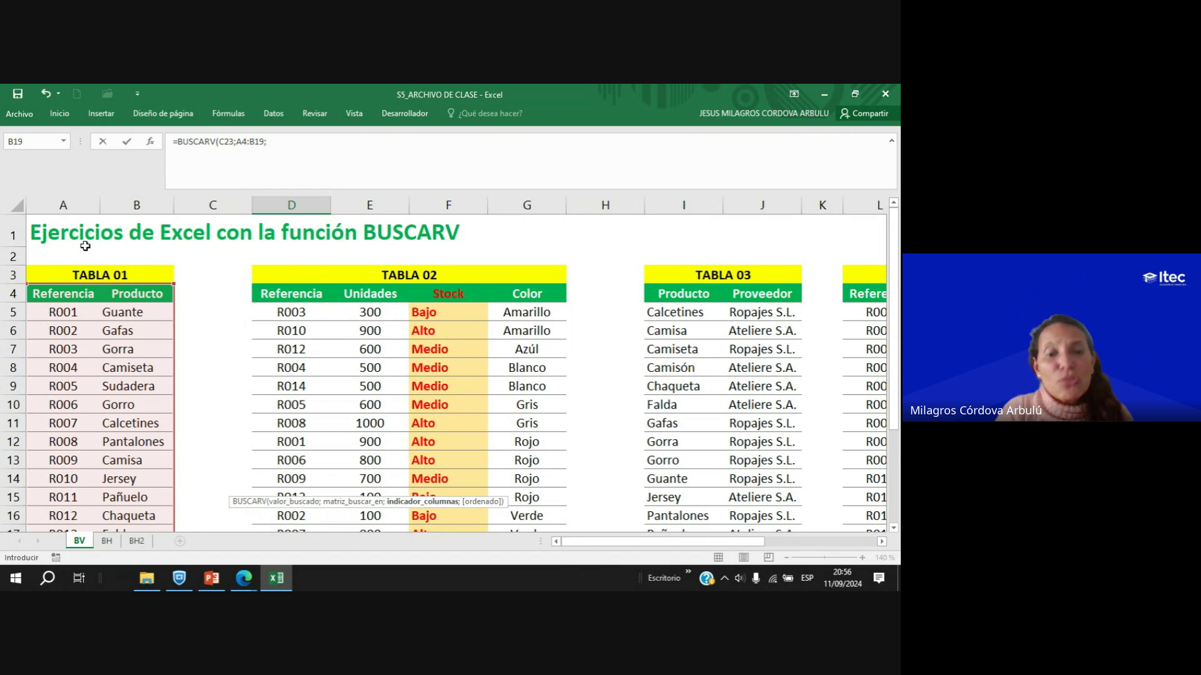
{"action": "scroll", "coordinate": [85, 245], "scroll_direction": "down", "scroll_amount": 4}
{"action": "scroll", "coordinate": [375, 281], "scroll_direction": "down", "scroll_amount": 2}
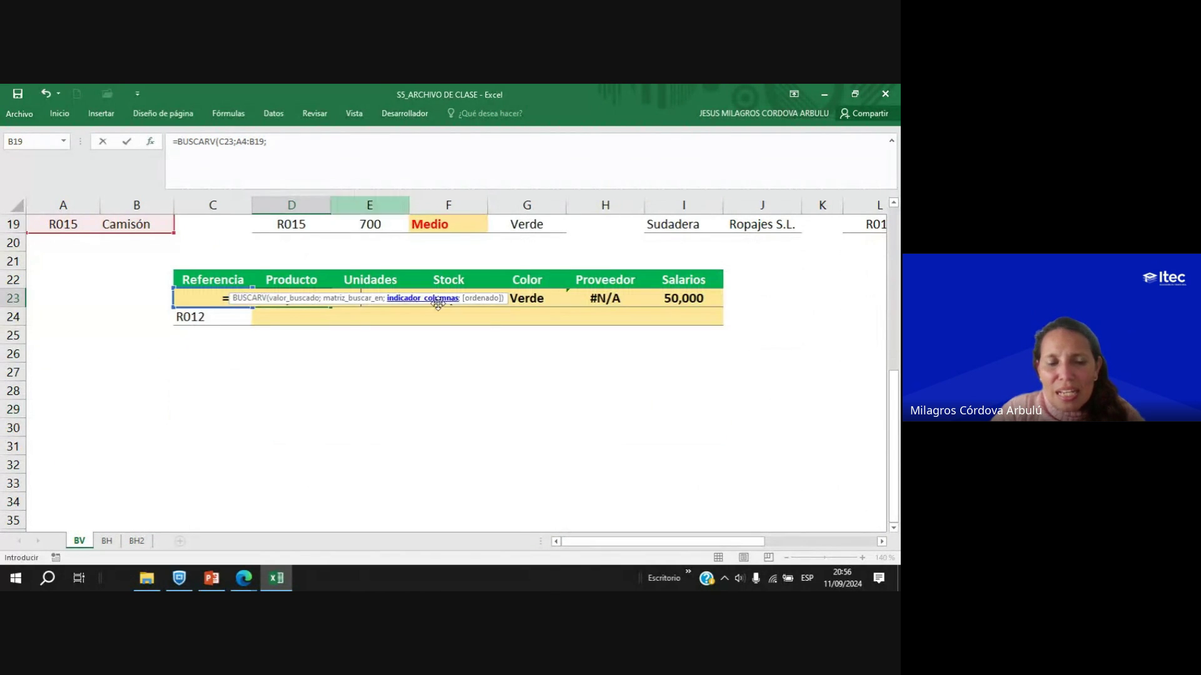
{"action": "type", "text": "2"}
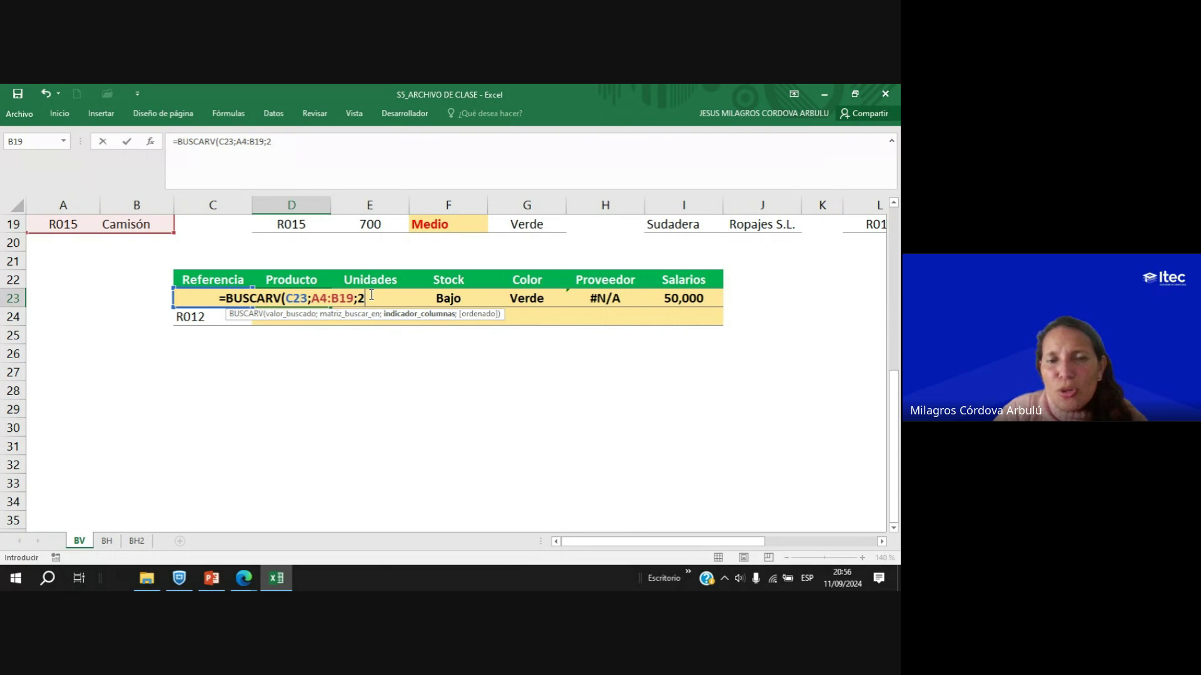
Complete the Producto formula in D23 with exact match (FALSO) and enter it.
{"action": "type", "text": ";"}
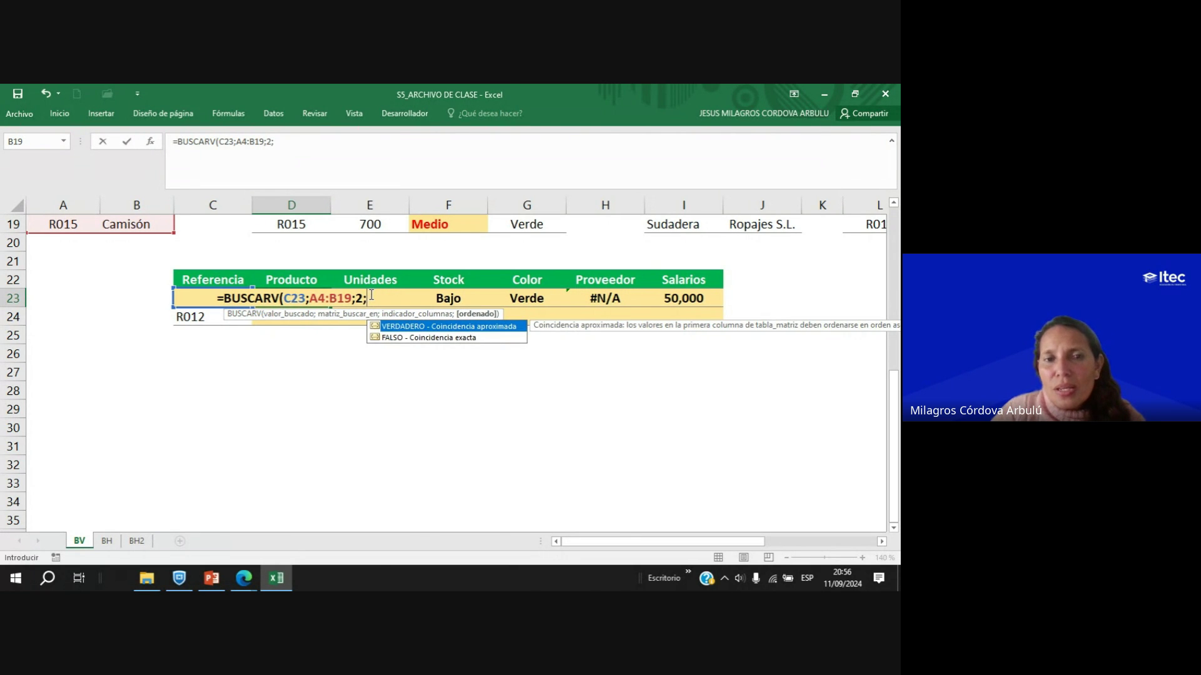
{"action": "double_click", "coordinate": [432, 338]}
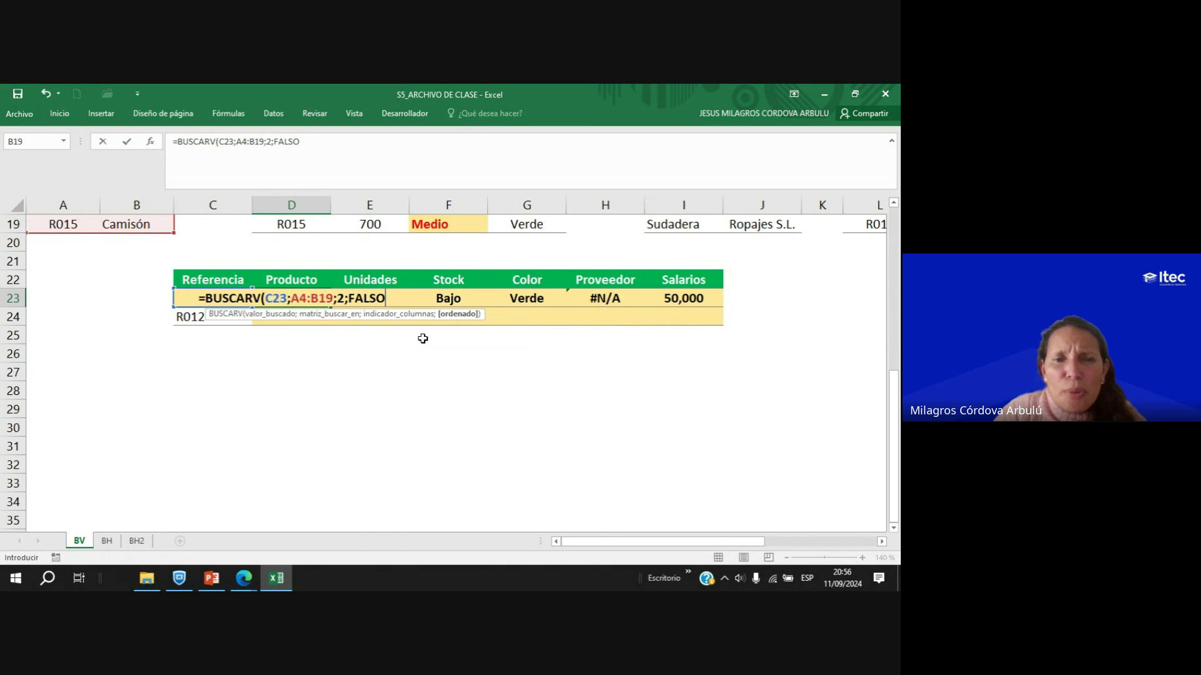
{"action": "type", "text": ")"}
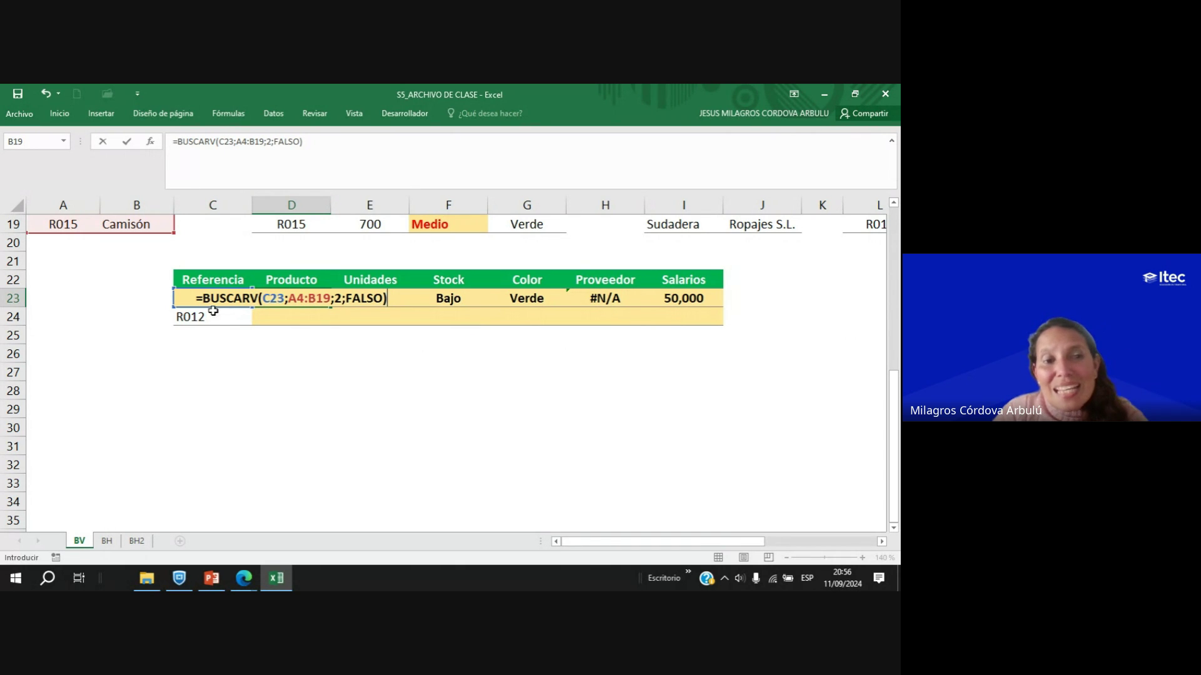
{"action": "scroll", "coordinate": [193, 308], "scroll_direction": "up", "scroll_amount": 5}
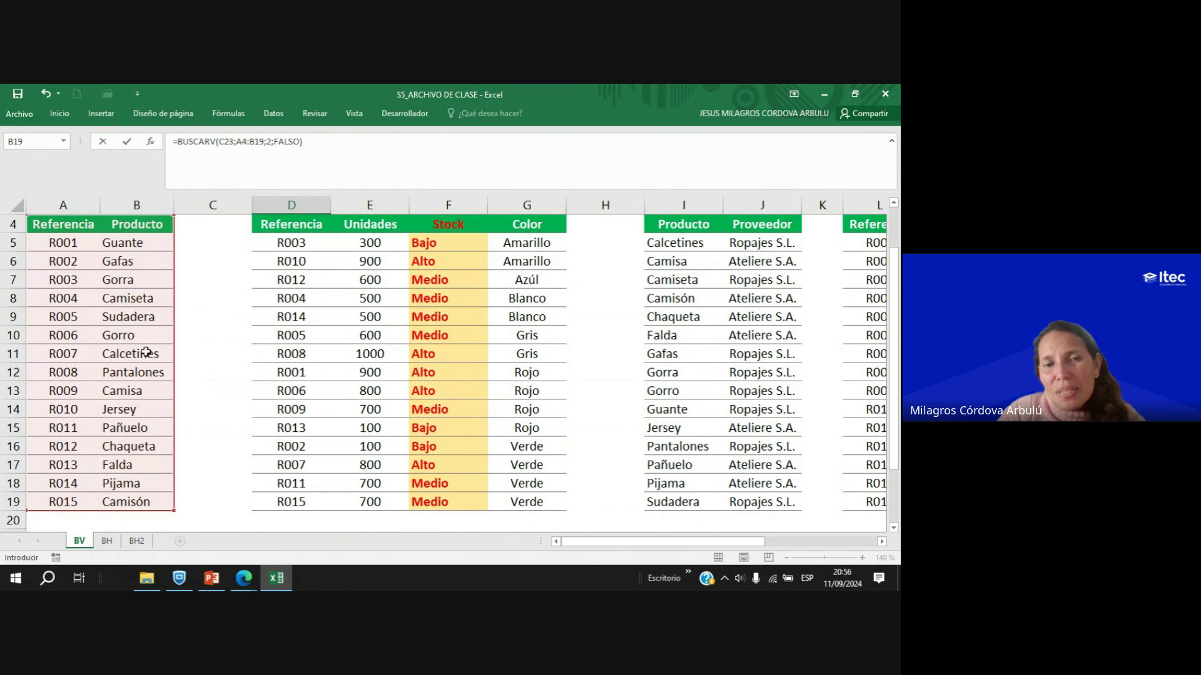
{"action": "scroll", "coordinate": [143, 313], "scroll_direction": "down", "scroll_amount": 3}
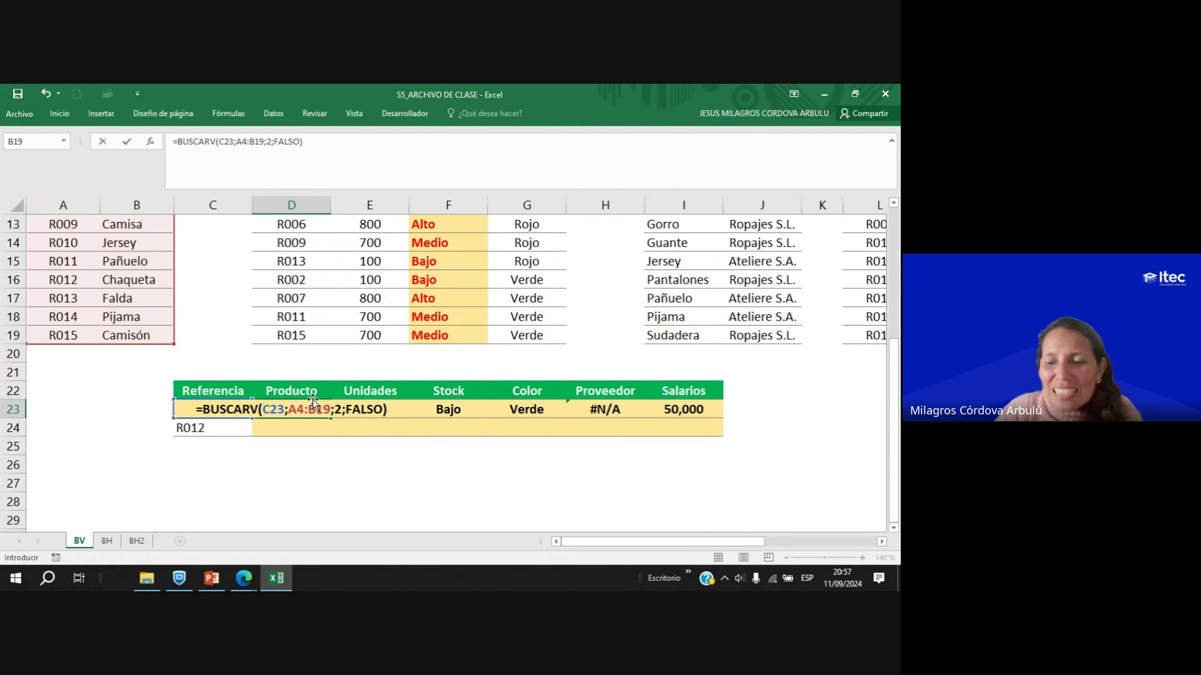
{"action": "key", "text": "Return"}
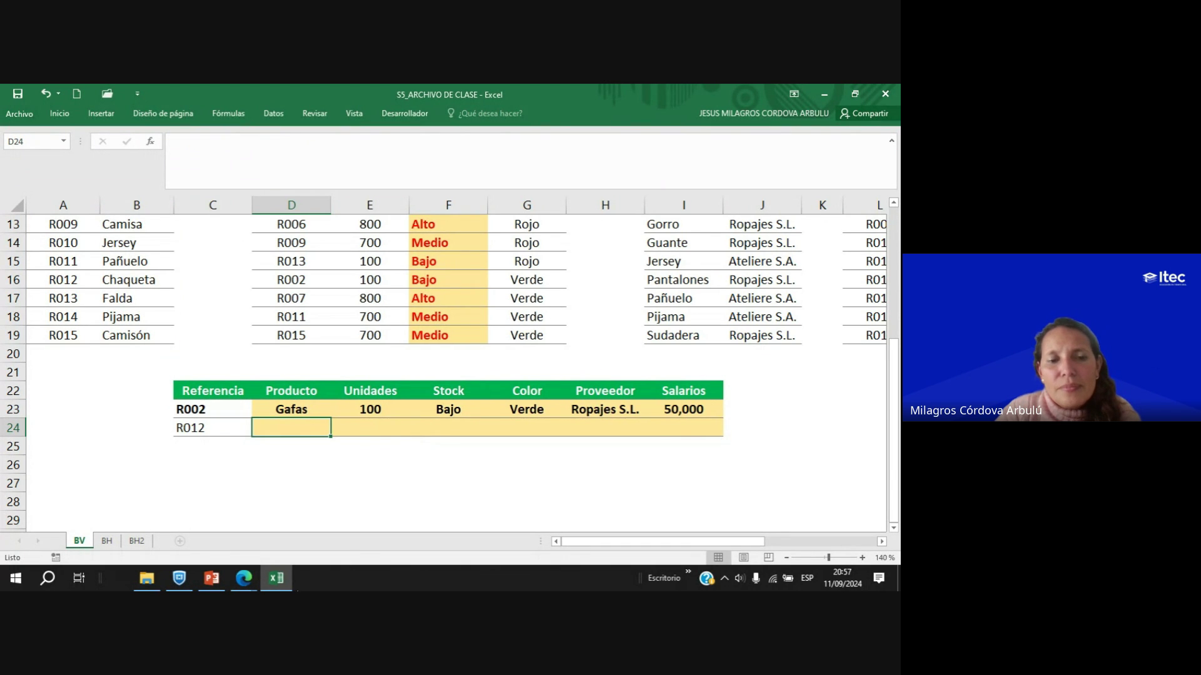
Switch to the Meet call and read the latest chat messages about which field to repeat.
{"action": "left_click", "coordinate": [283, 583]}
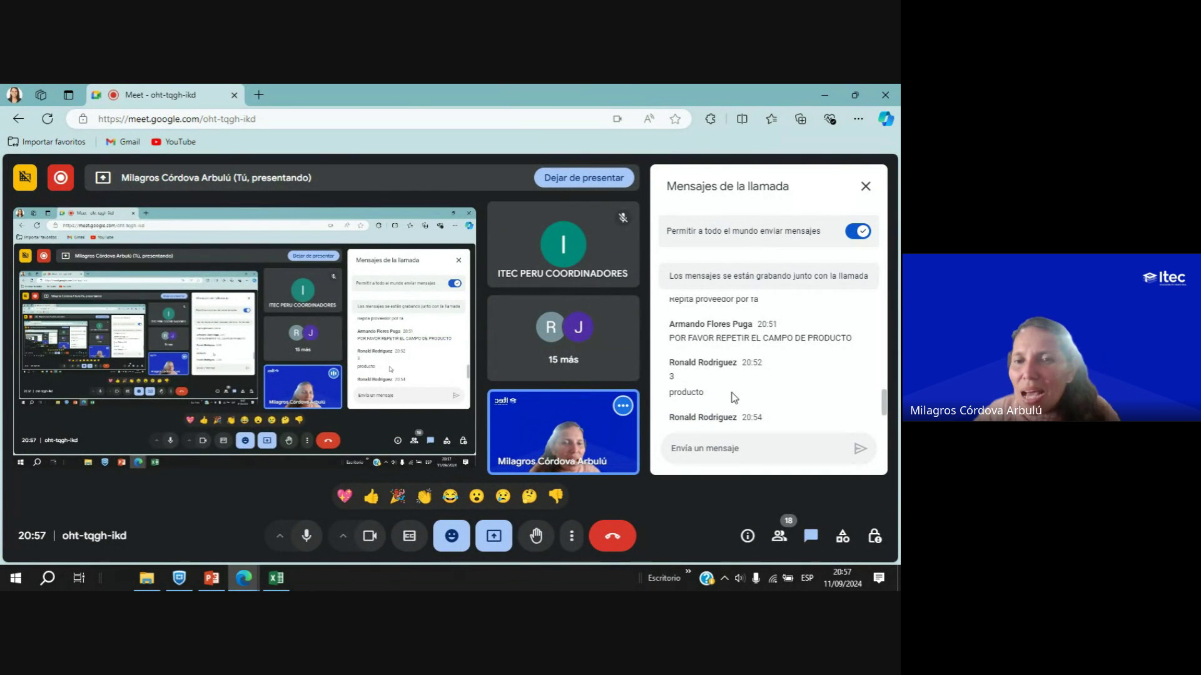
{"action": "scroll", "coordinate": [734, 398], "scroll_direction": "down", "scroll_amount": 3}
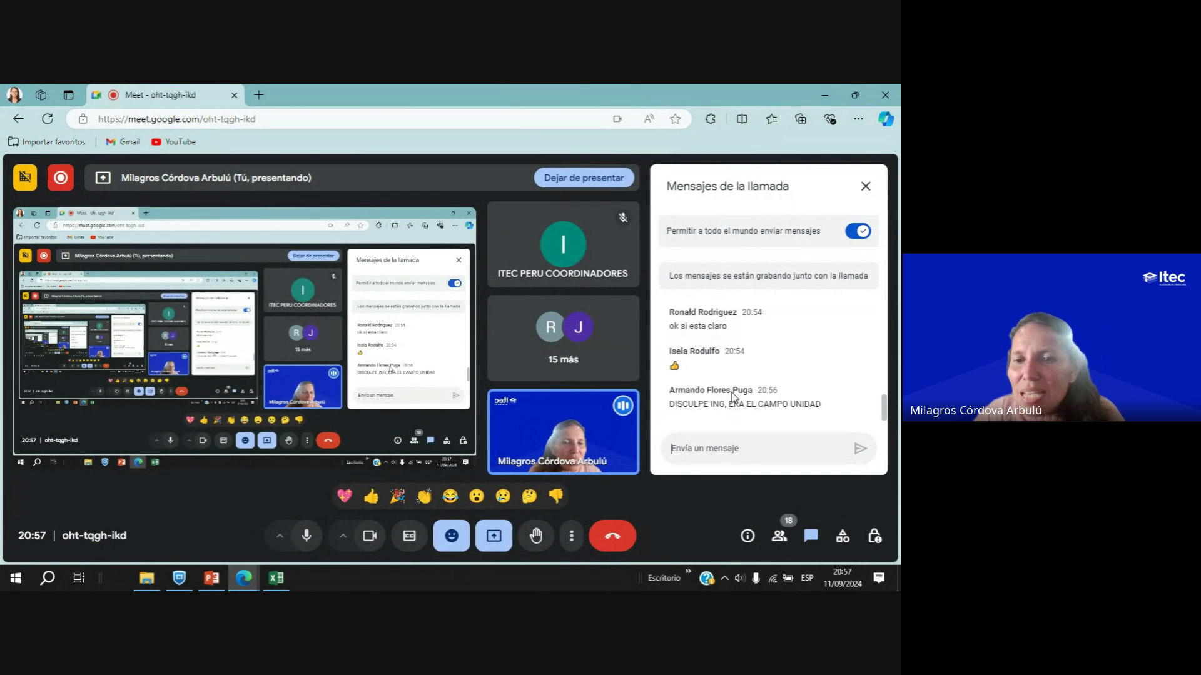
{"action": "left_click", "coordinate": [765, 442]}
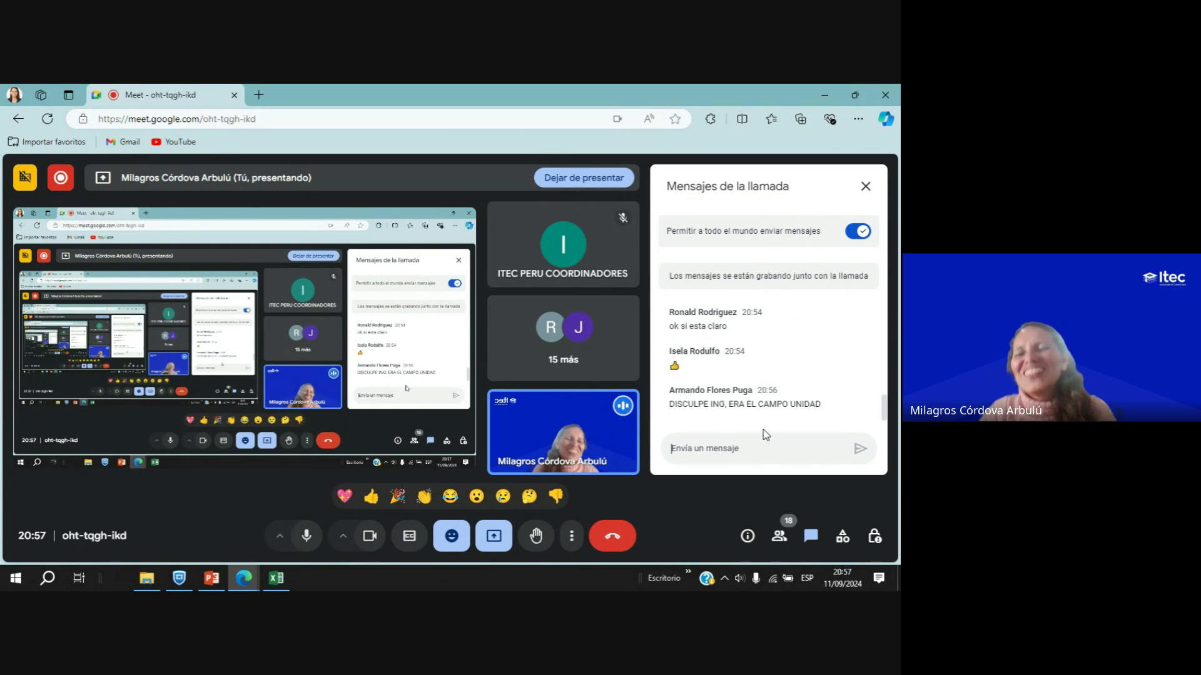
Return to Excel and delete the Unidades formula for R002 in E23.
{"action": "left_click", "coordinate": [275, 579]}
{"action": "left_click", "coordinate": [377, 410]}
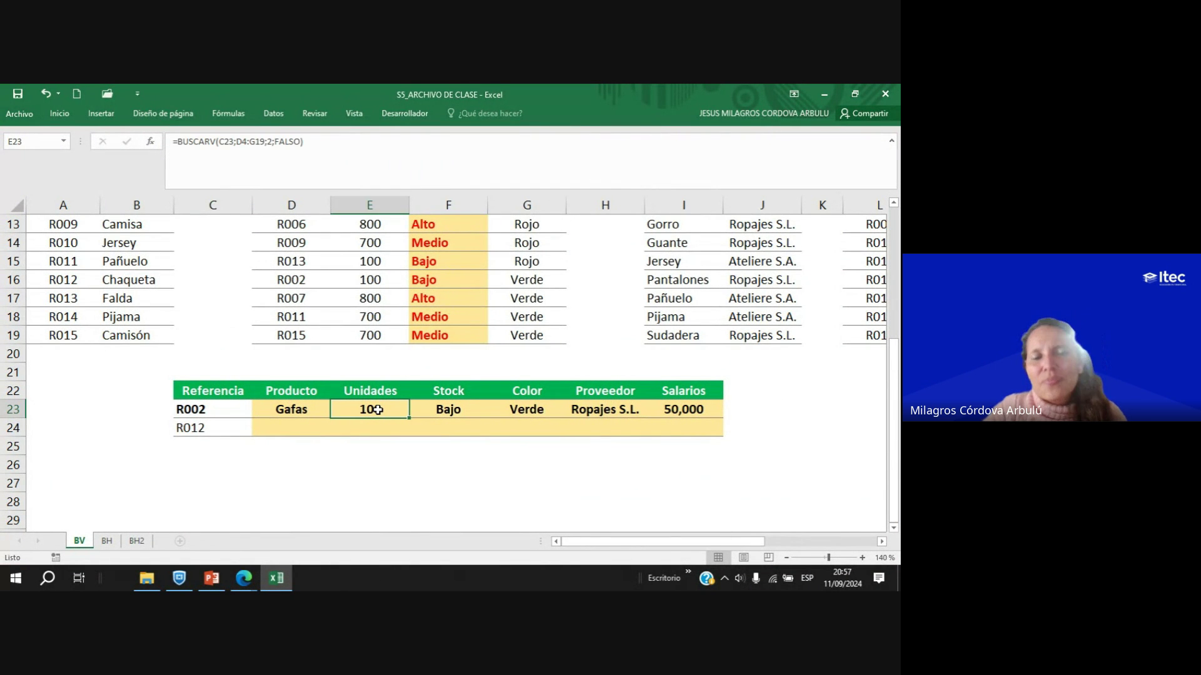
{"action": "key", "text": "Delete"}
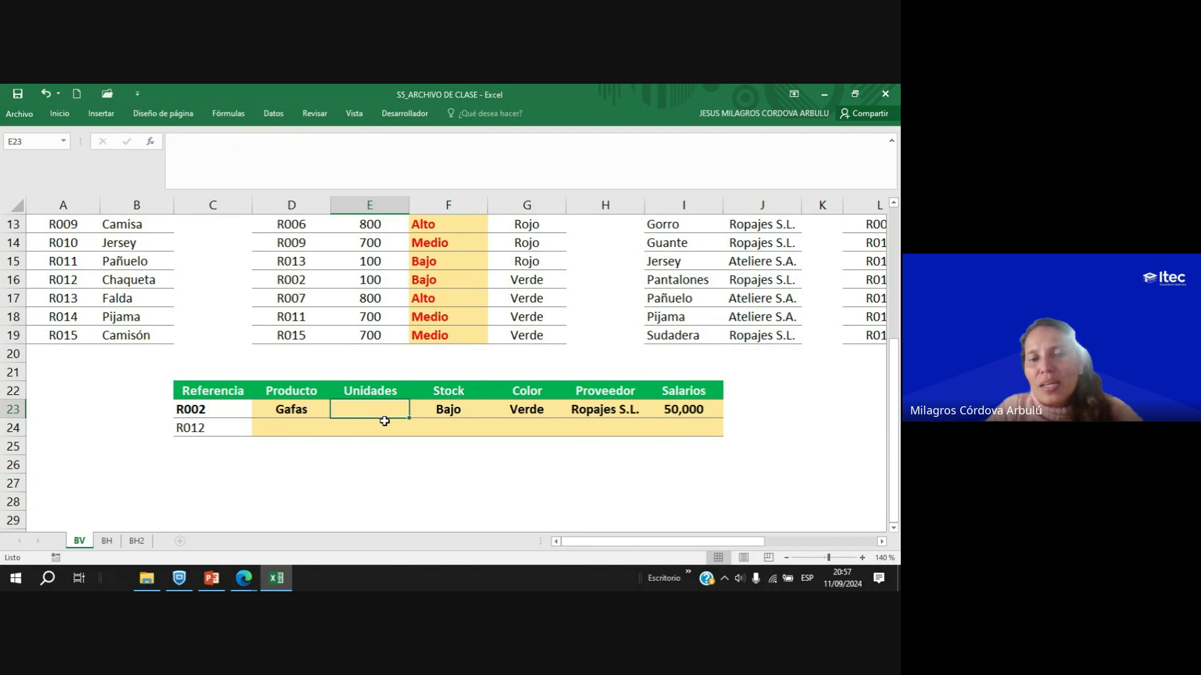
Locate the Unidades column in TABLA 02 and start a BUSCARV formula in E23 with C23 as the lookup value.
{"action": "scroll", "coordinate": [384, 421], "scroll_direction": "up", "scroll_amount": 4}
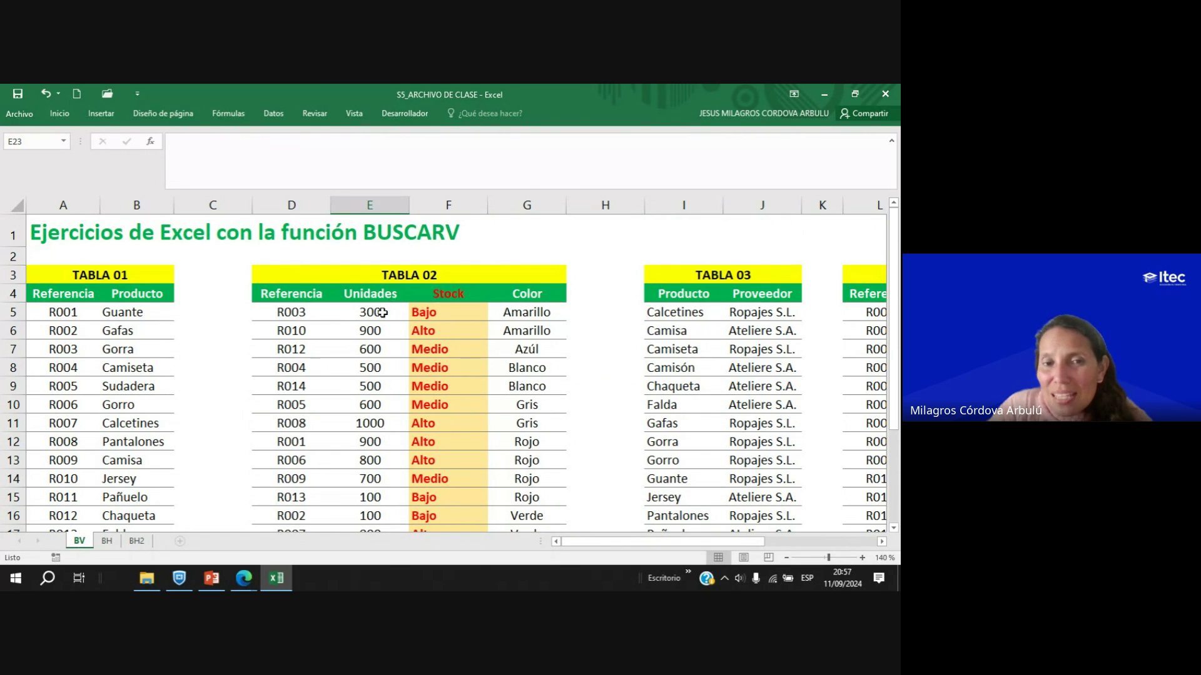
{"action": "left_click_drag", "start_coordinate": [319, 275], "coordinate": [555, 397]}
{"action": "left_click", "coordinate": [359, 309]}
{"action": "scroll", "coordinate": [359, 309], "scroll_direction": "down", "scroll_amount": 2}
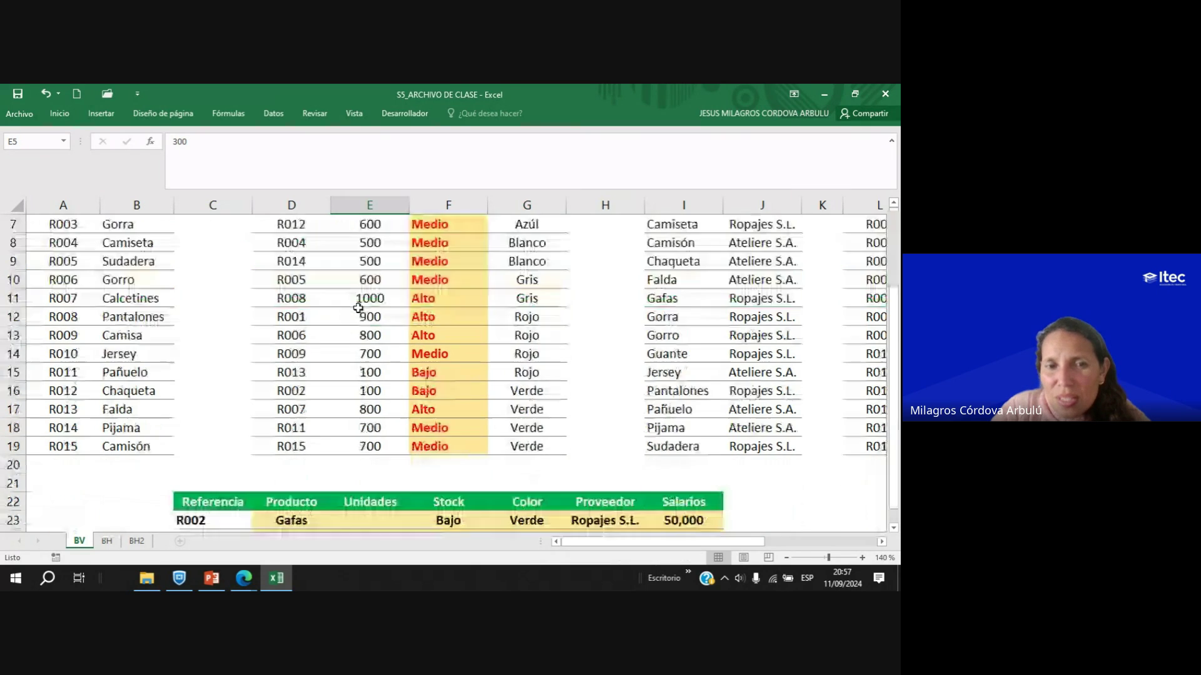
{"action": "left_click", "coordinate": [376, 520]}
{"action": "type", "text": "="}
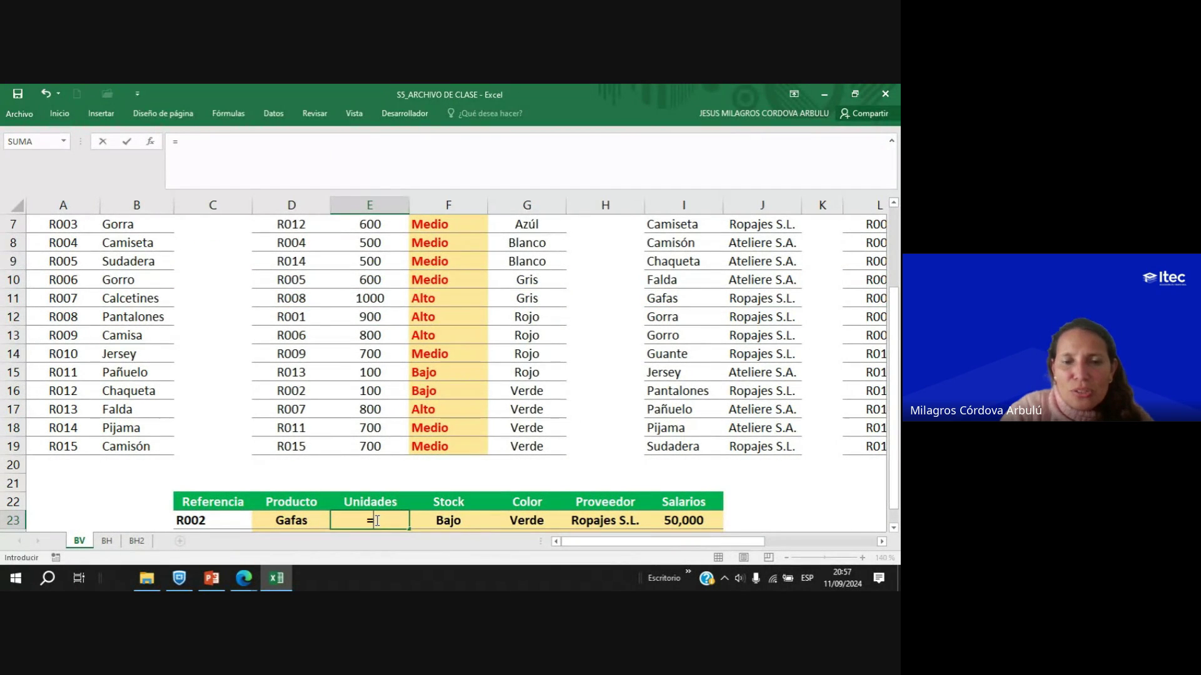
{"action": "type", "text": "BUS"}
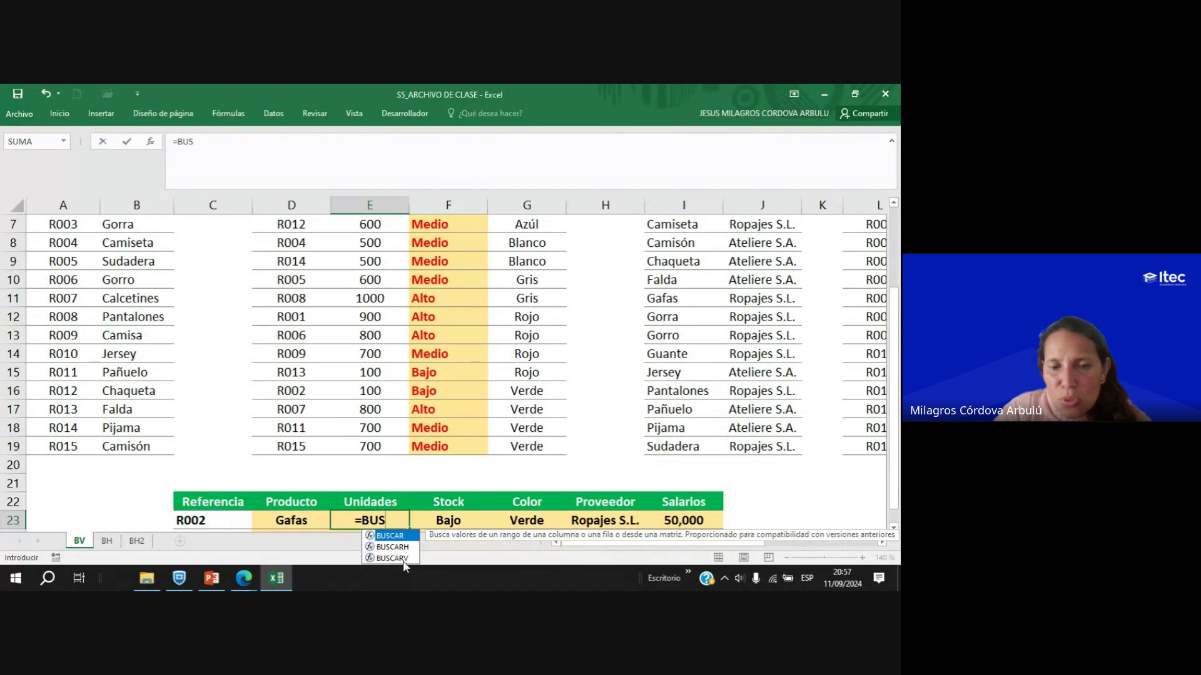
{"action": "double_click", "coordinate": [403, 557]}
{"action": "scroll", "coordinate": [375, 425], "scroll_direction": "up", "scroll_amount": 2}
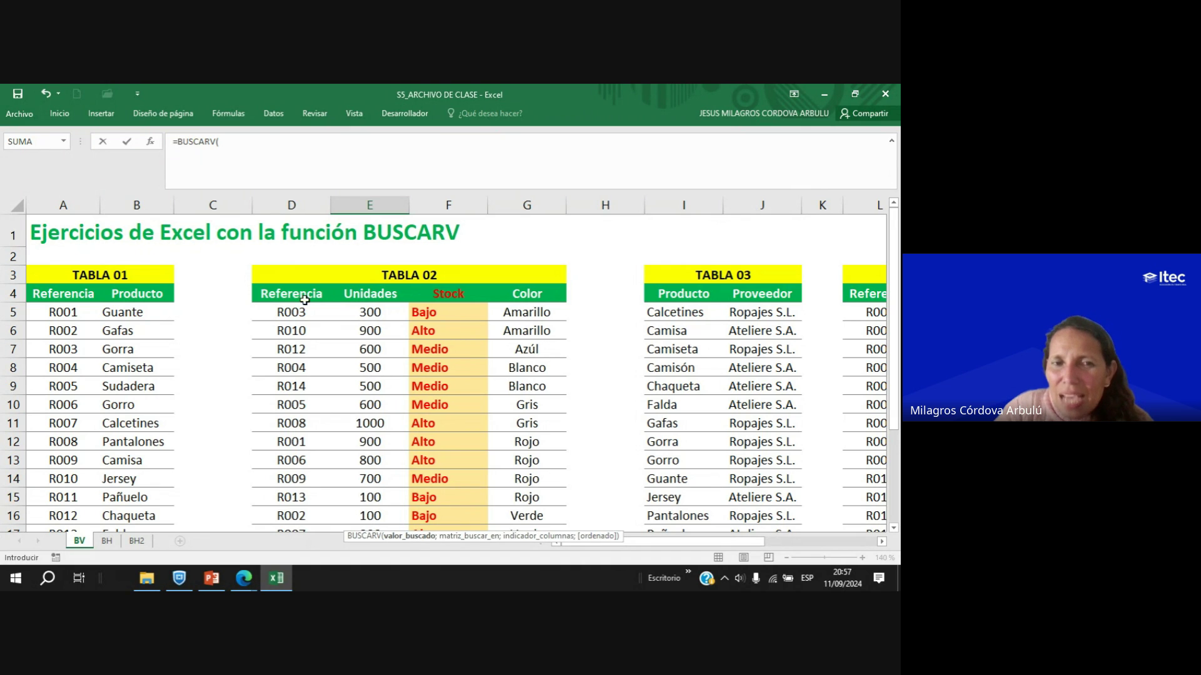
{"action": "scroll", "coordinate": [311, 294], "scroll_direction": "down", "scroll_amount": 4}
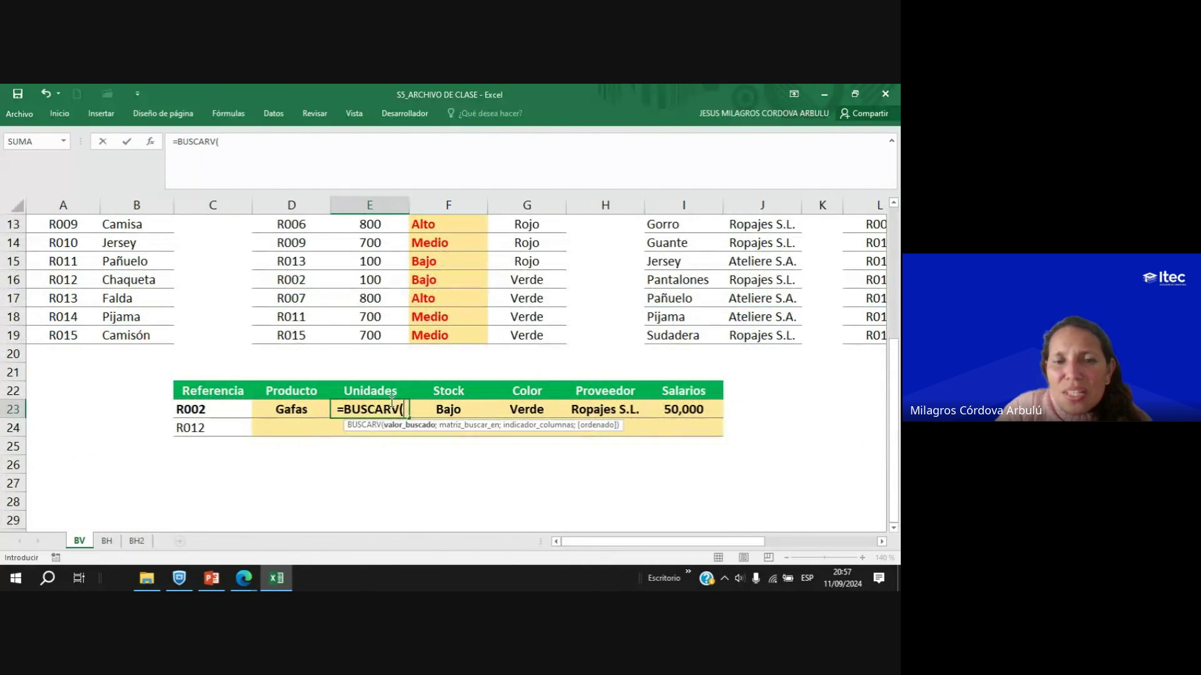
{"action": "left_click", "coordinate": [202, 411]}
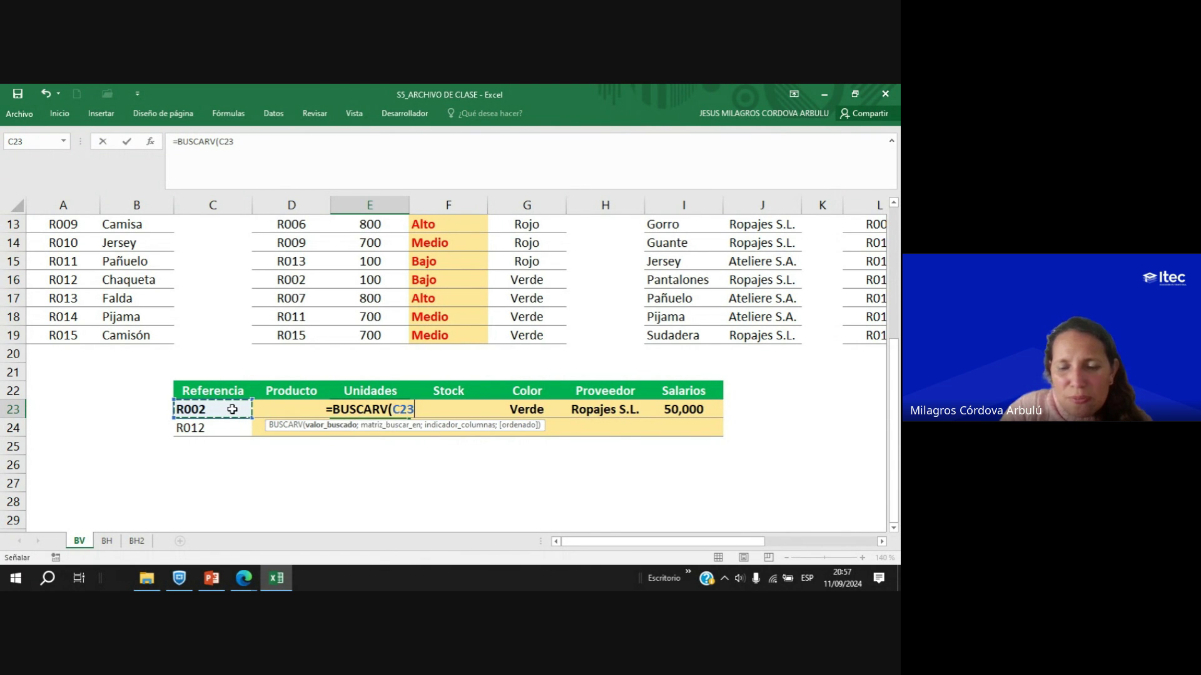
Add TABLA 02's range D4:G19 as the lookup range and 2 as the column index in the E23 formula.
{"action": "type", "text": ";"}
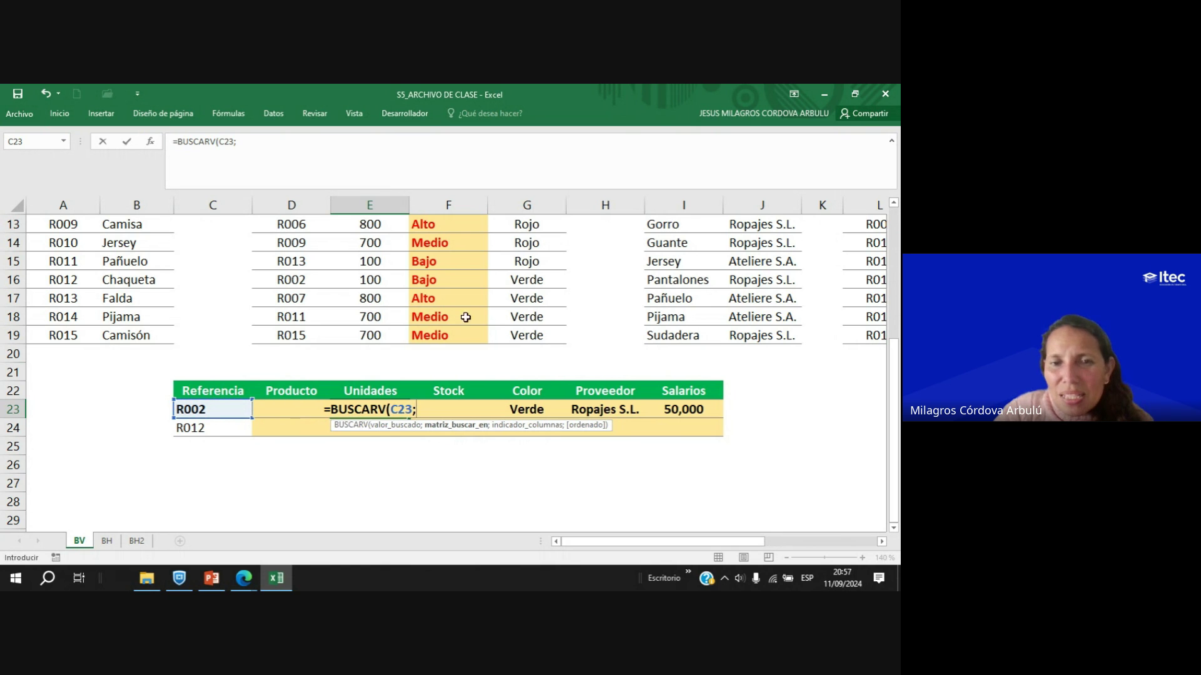
{"action": "left_click_drag", "start_coordinate": [528, 335], "coordinate": [278, 265]}
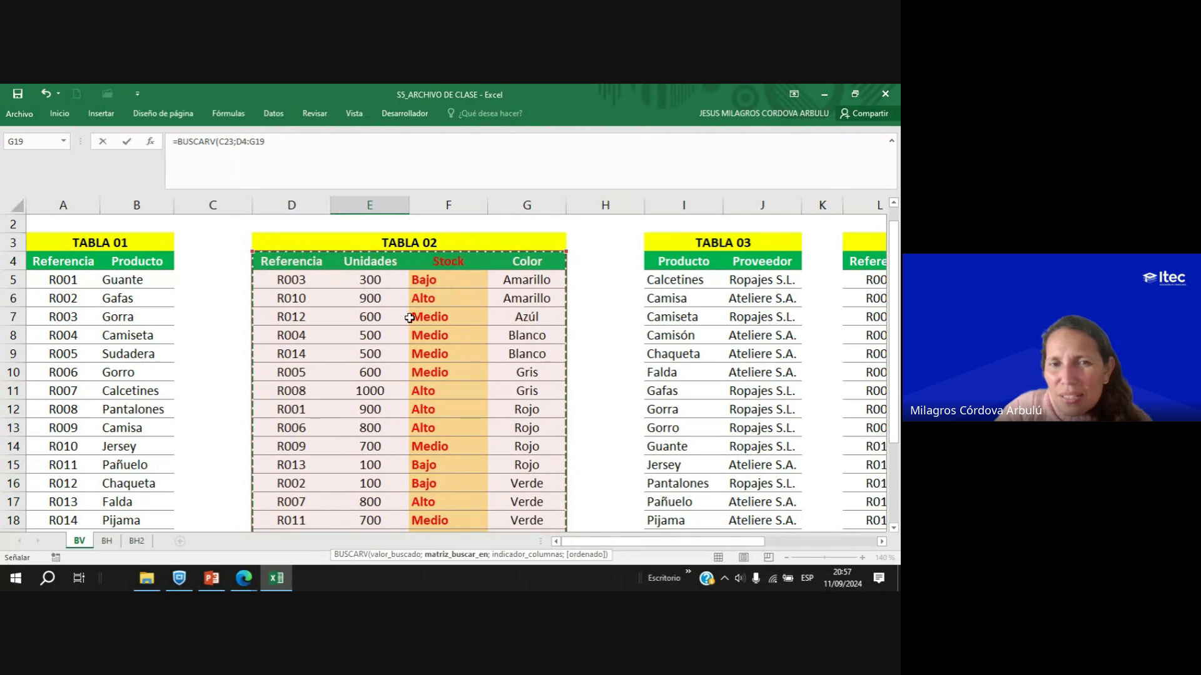
{"action": "type", "text": ";"}
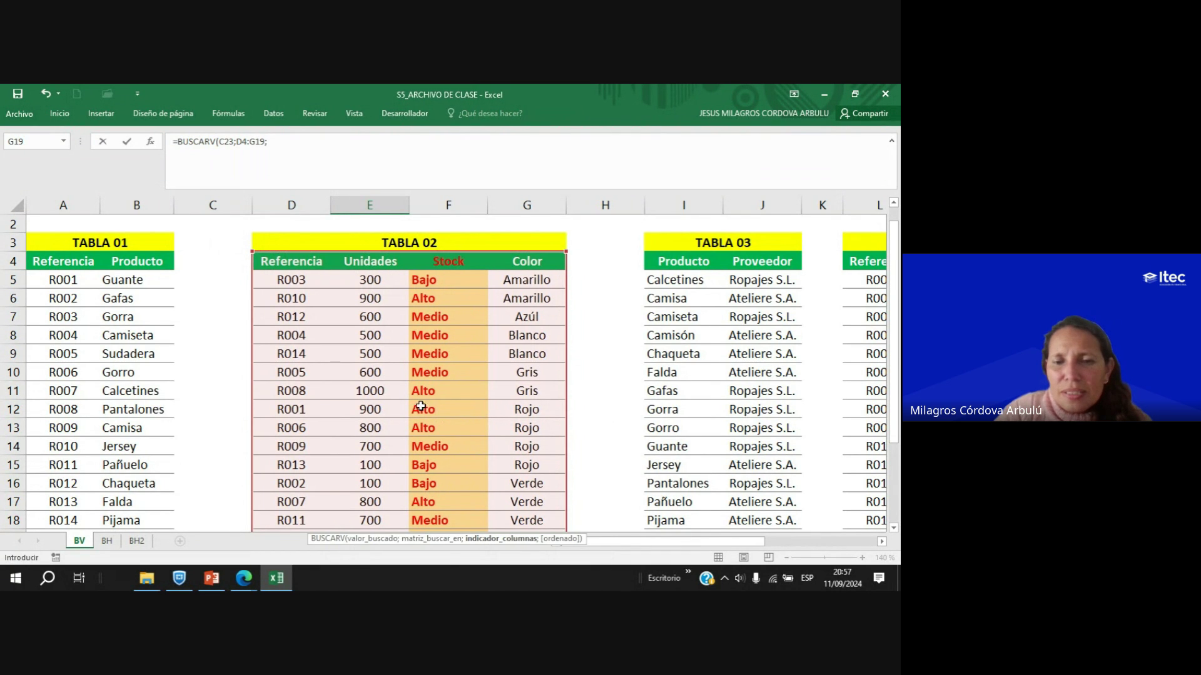
{"action": "scroll", "coordinate": [420, 406], "scroll_direction": "down", "scroll_amount": 3}
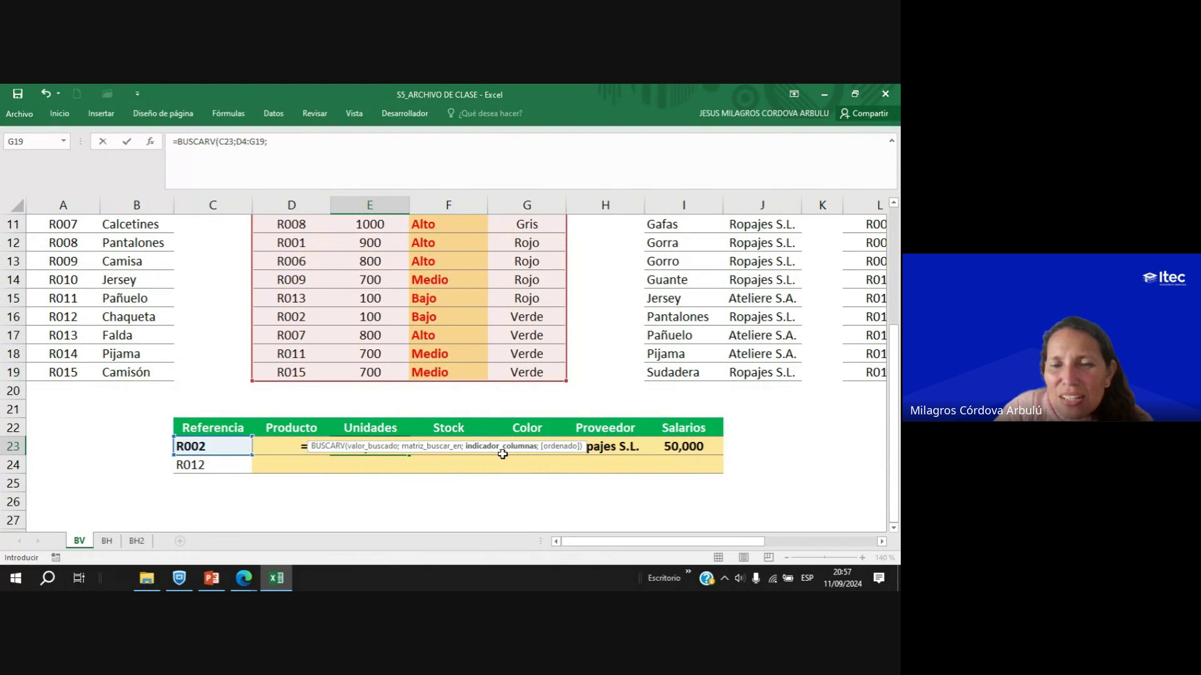
{"action": "scroll", "coordinate": [383, 412], "scroll_direction": "up", "scroll_amount": 3}
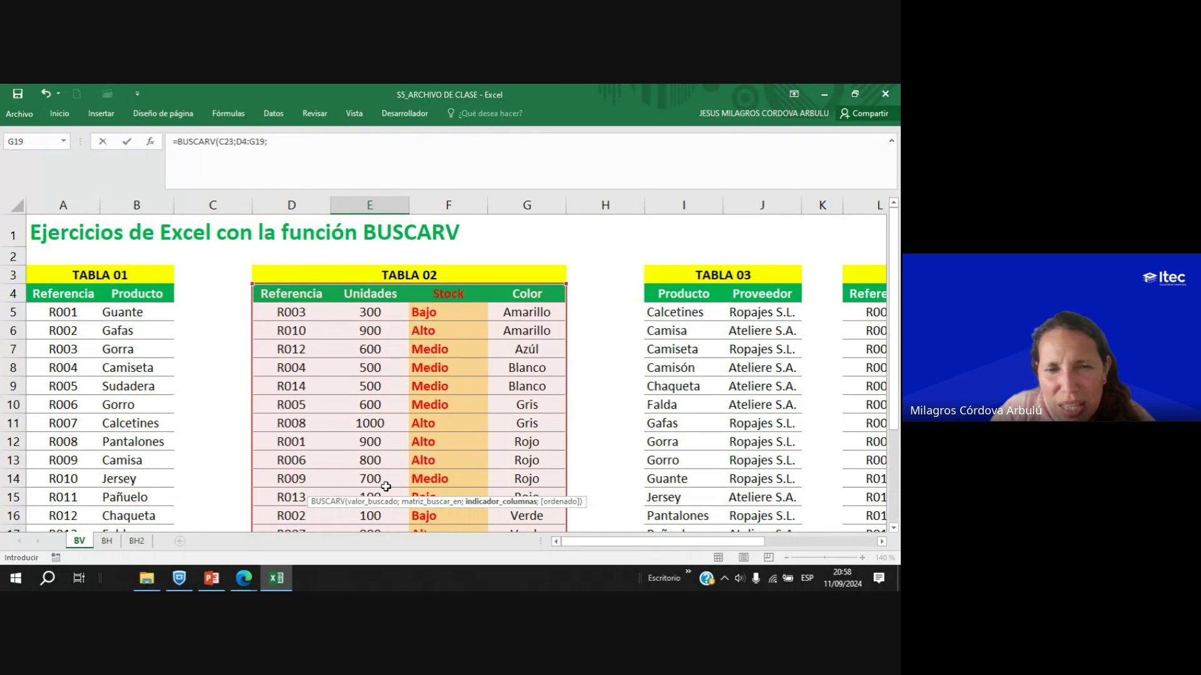
{"action": "scroll", "coordinate": [387, 487], "scroll_direction": "down", "scroll_amount": 4}
{"action": "type", "text": "2"}
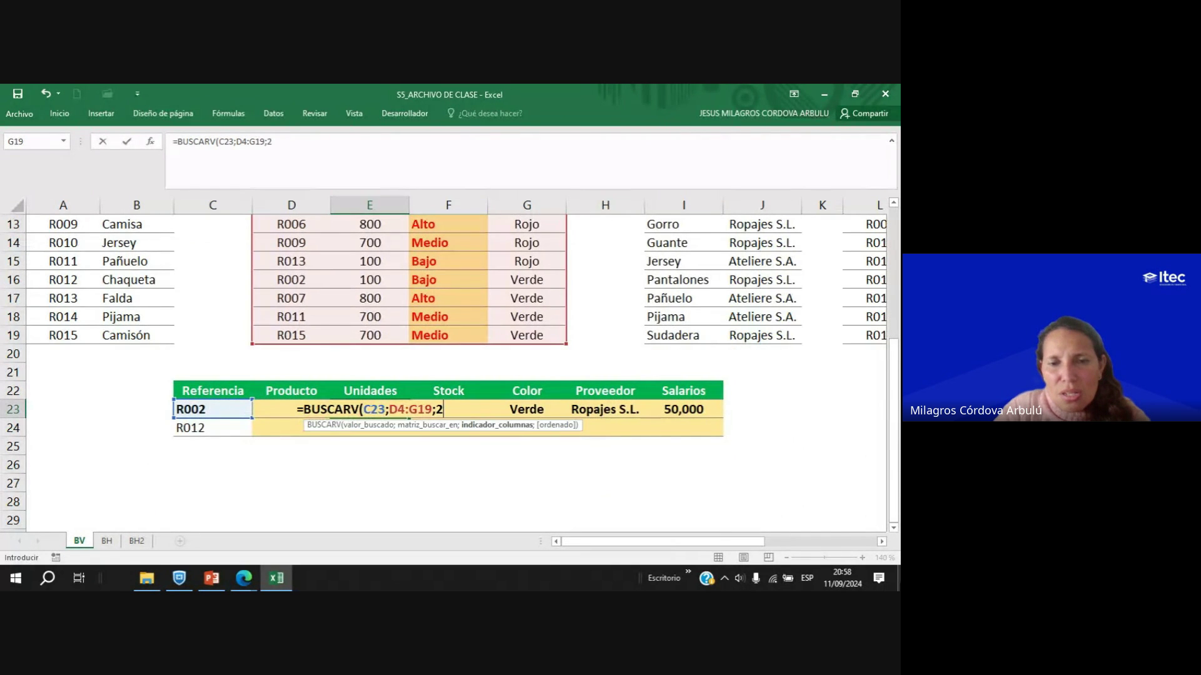
Complete the BUSCARV formula in E23 with FALSO for an exact match.
{"action": "type", "text": ";"}
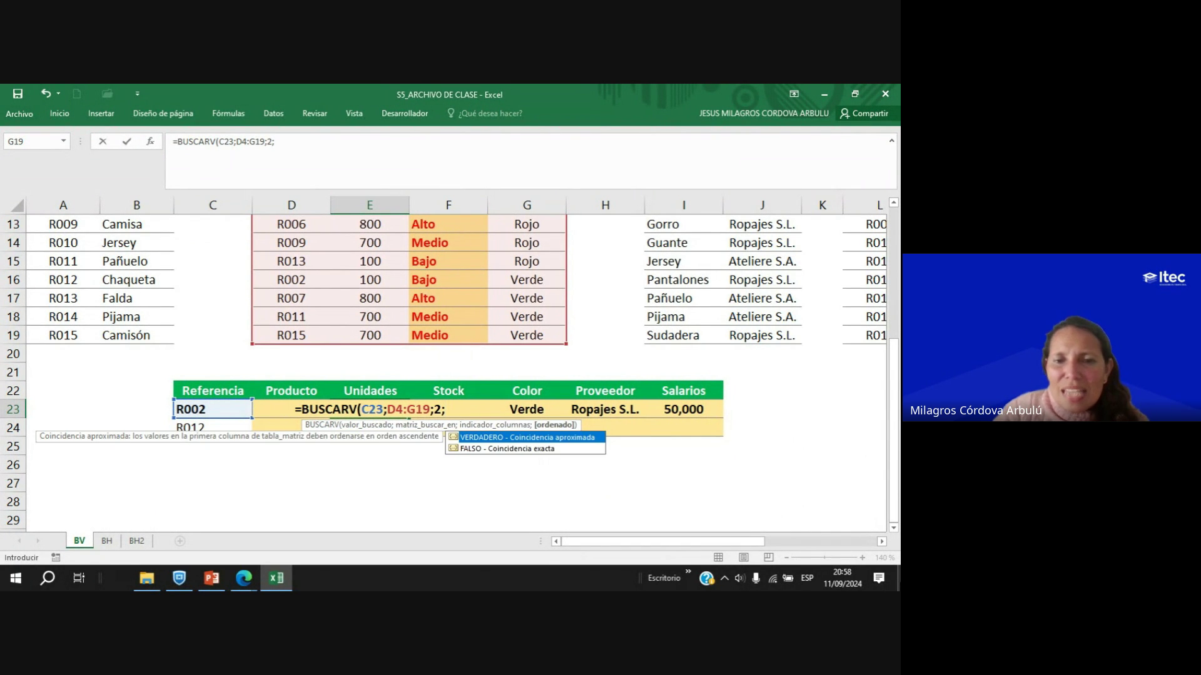
{"action": "double_click", "coordinate": [506, 449]}
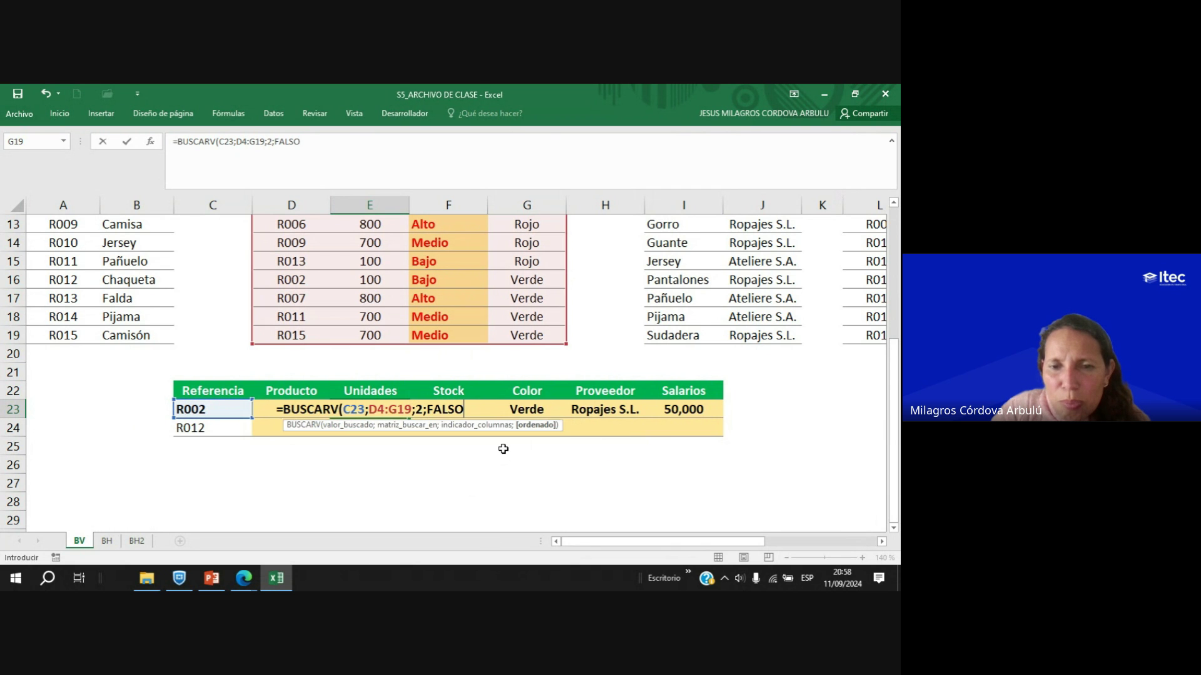
{"action": "scroll", "coordinate": [239, 390], "scroll_direction": "up", "scroll_amount": 4}
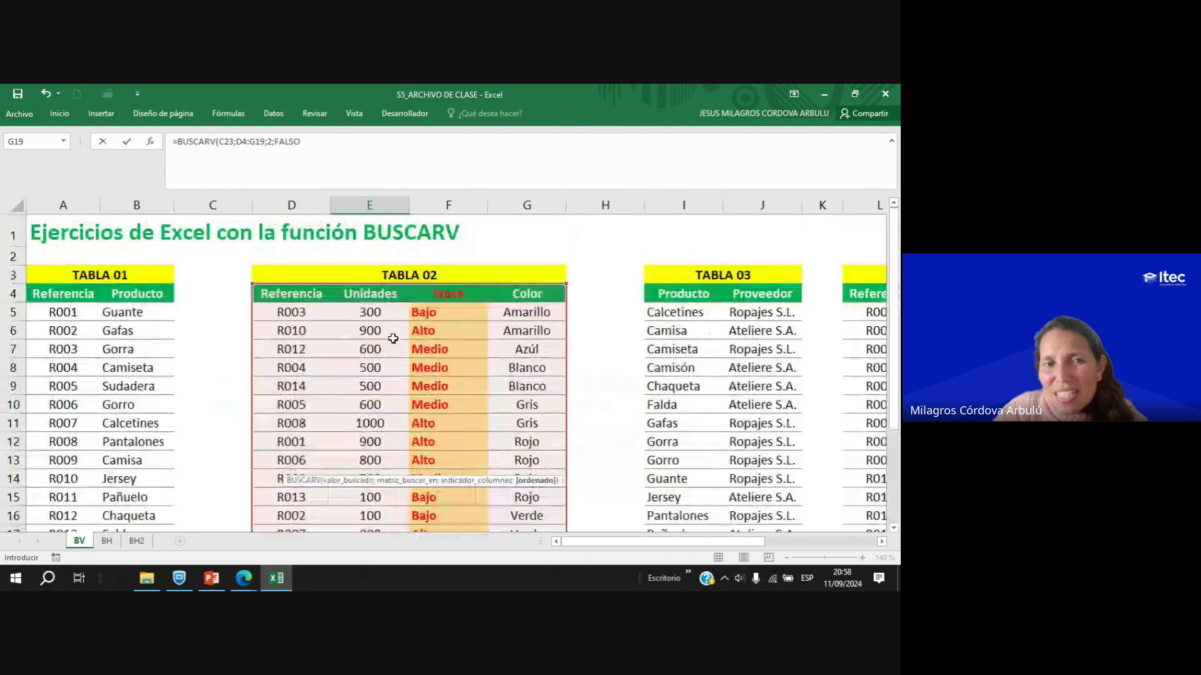
{"action": "scroll", "coordinate": [388, 431], "scroll_direction": "down", "scroll_amount": 3}
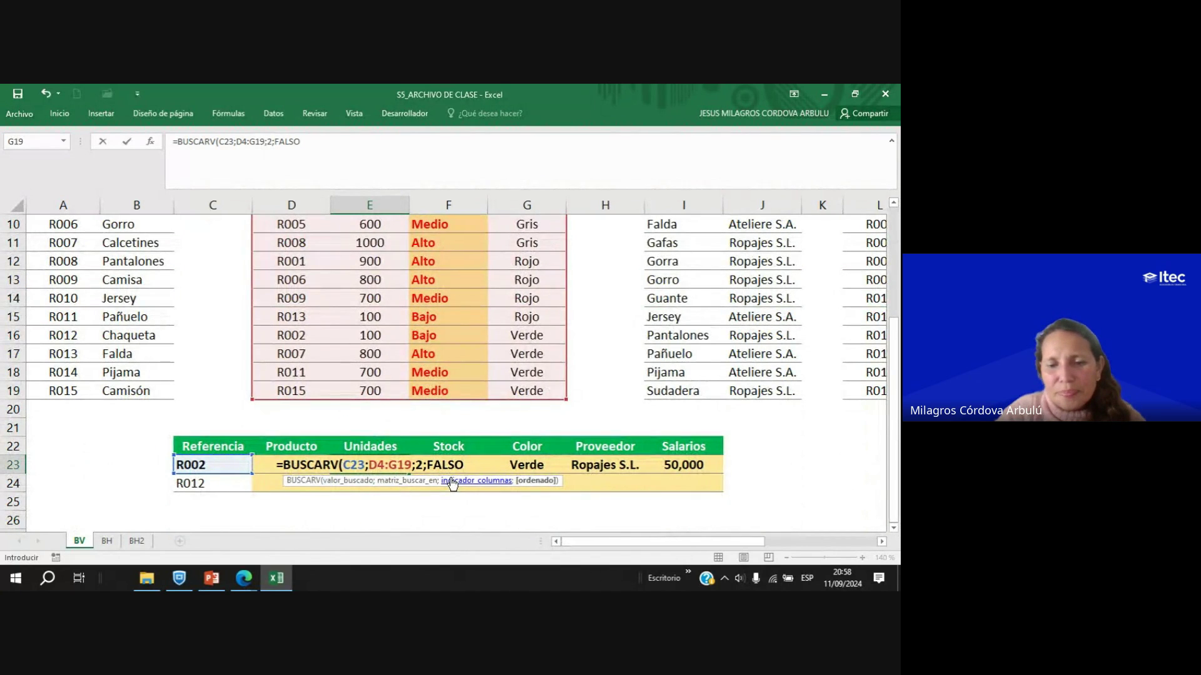
{"action": "type", "text": ")"}
{"action": "key", "text": "Return"}
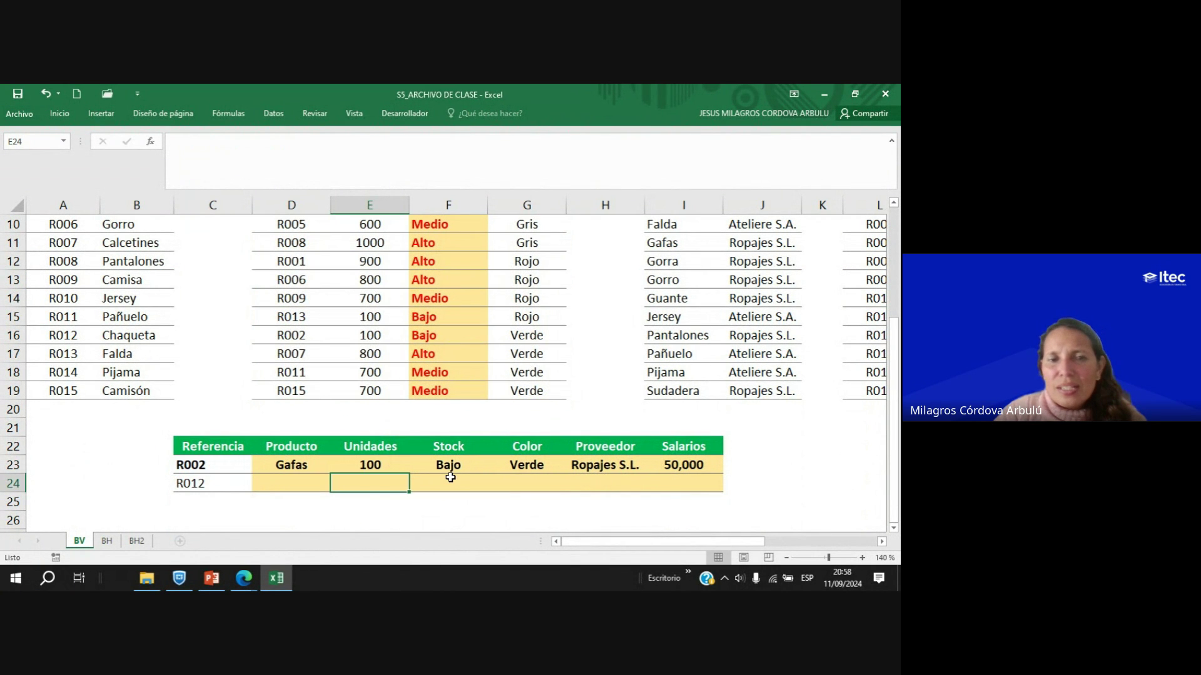
Highlight R002's row D16:G16 in TABLA 02 with yellow fill and check its Unidades, Stock and Color cells.
{"action": "left_click_drag", "start_coordinate": [276, 338], "coordinate": [538, 336]}
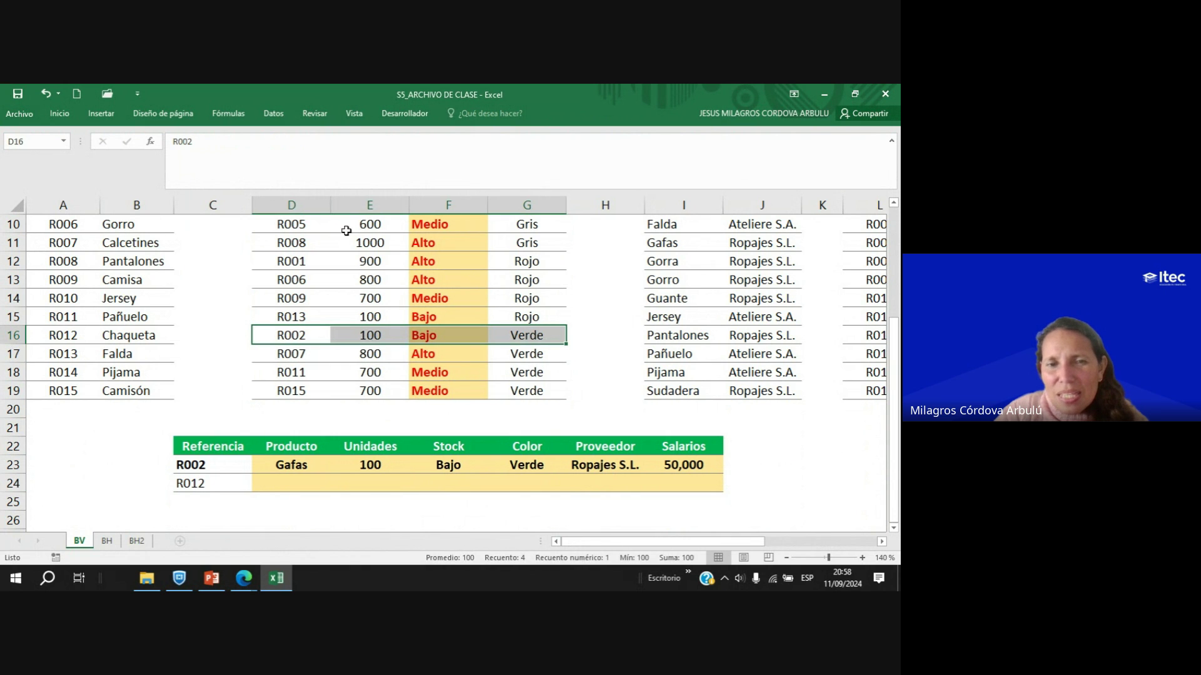
{"action": "left_click", "coordinate": [60, 115]}
{"action": "left_click", "coordinate": [155, 157]}
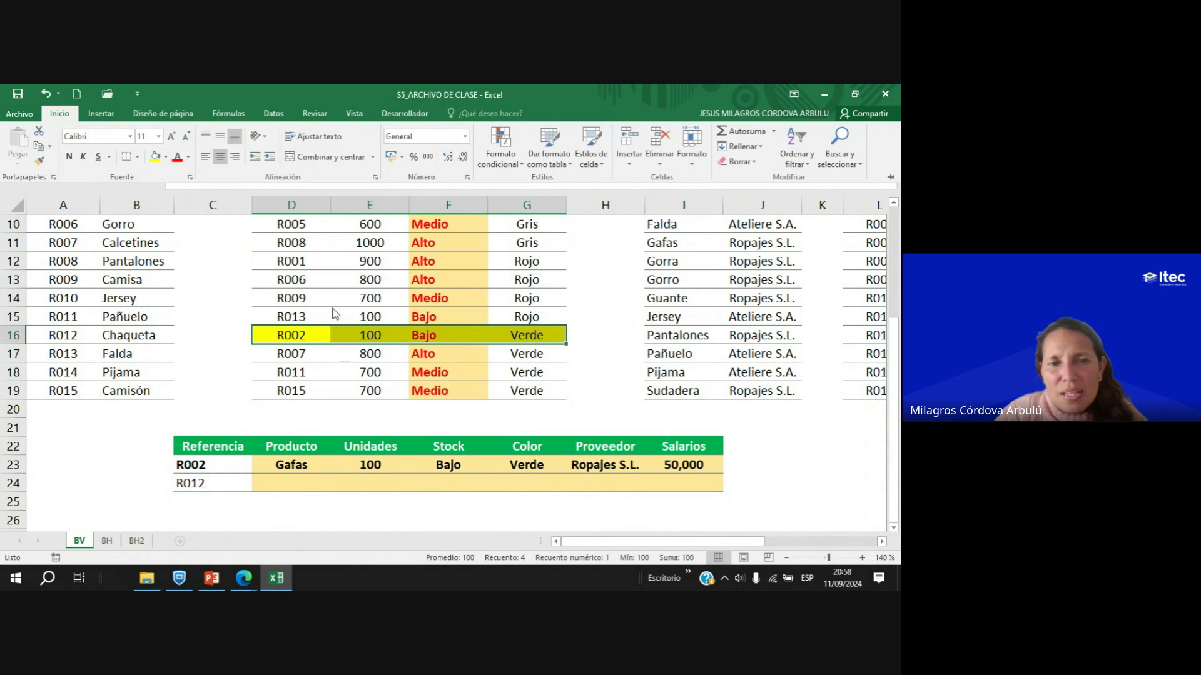
{"action": "left_click", "coordinate": [374, 335]}
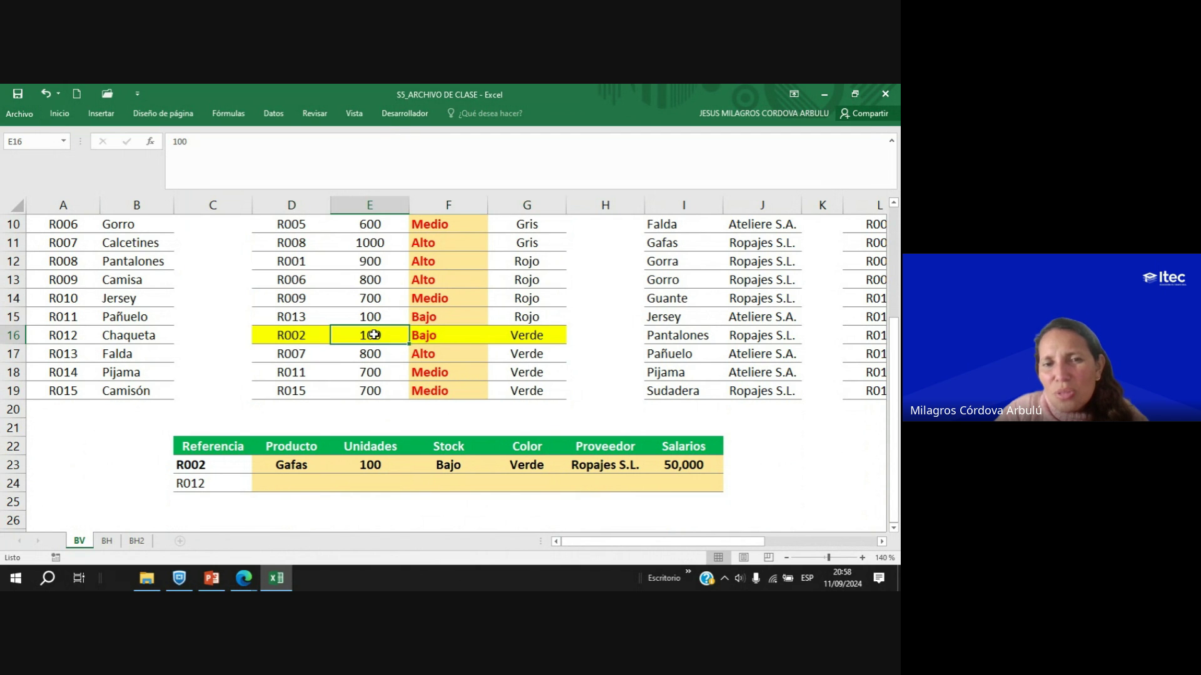
{"action": "left_click", "coordinate": [446, 336]}
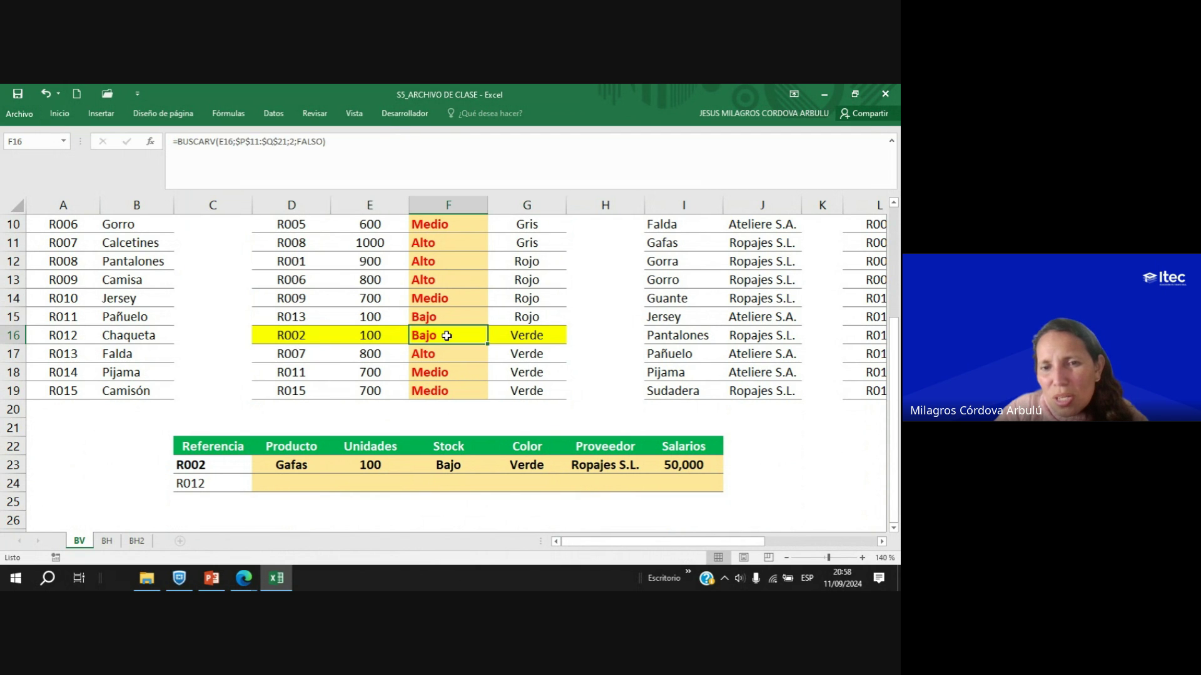
{"action": "left_click", "coordinate": [520, 340]}
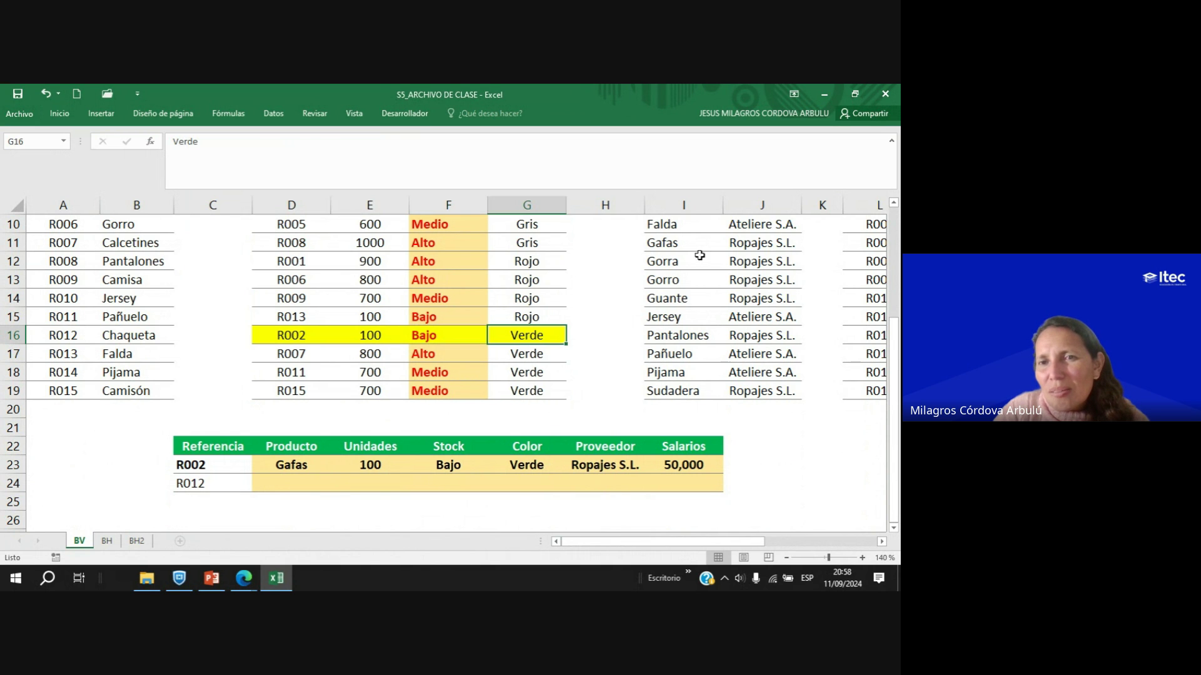
Apply yellow fill to the Gafas row I11:J11 in TABLA 03.
{"action": "left_click_drag", "start_coordinate": [688, 244], "coordinate": [744, 244]}
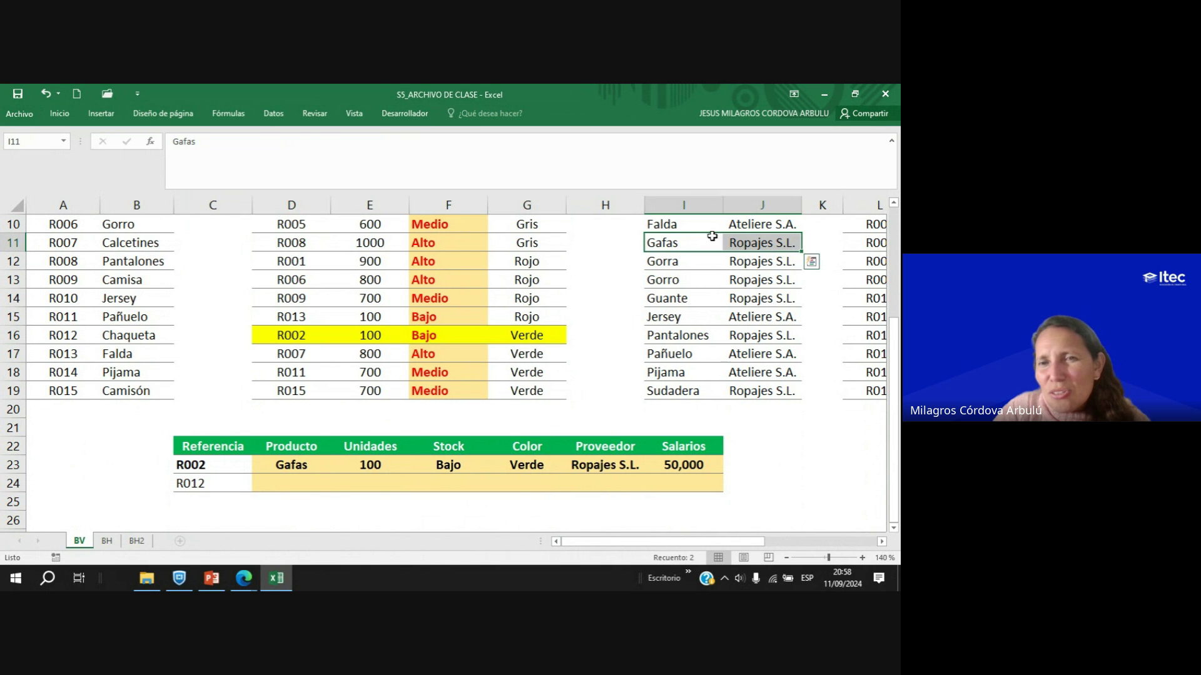
{"action": "left_click", "coordinate": [60, 113]}
{"action": "left_click", "coordinate": [155, 158]}
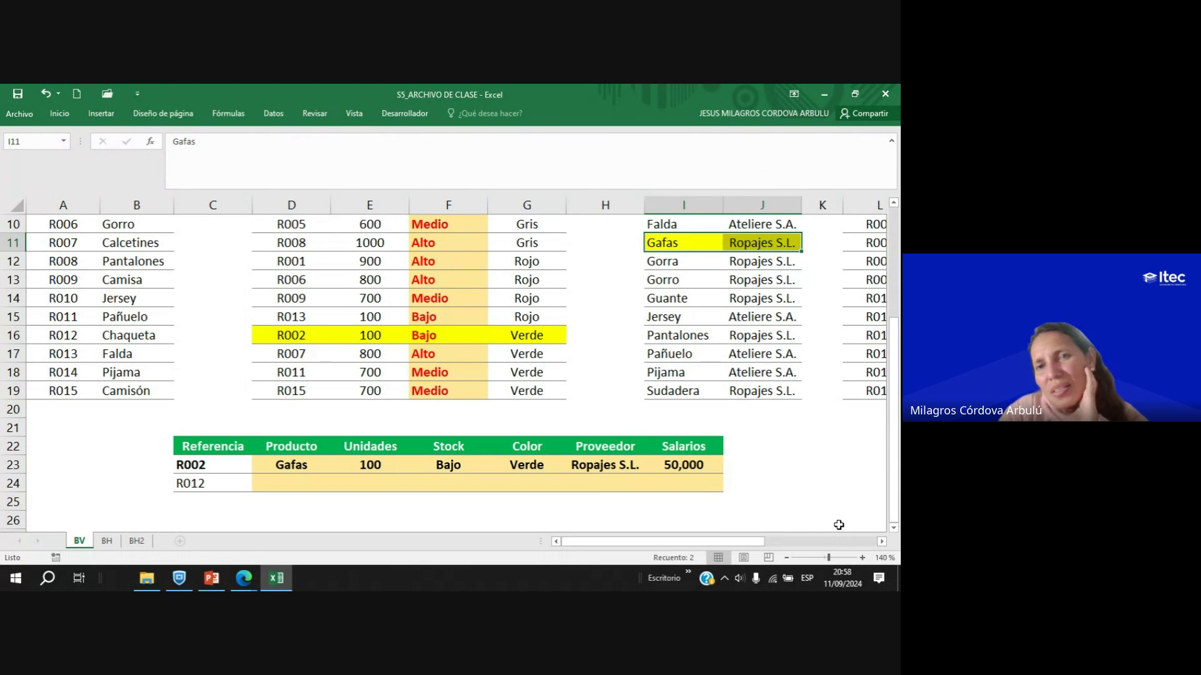
Apply yellow fill to R002's row L6:N6 in the departments and salaries table.
{"action": "scroll", "coordinate": [839, 525], "scroll_direction": "up", "scroll_amount": 2}
{"action": "left_click_drag", "start_coordinate": [698, 542], "coordinate": [738, 542]}
{"action": "mouse_move", "coordinate": [731, 261]}
{"action": "left_mouse_down"}
{"action": "mouse_move", "coordinate": [856, 262]}
{"action": "mouse_move", "coordinate": [696, 257]}
{"action": "mouse_move", "coordinate": [739, 261]}
{"action": "left_mouse_up"}
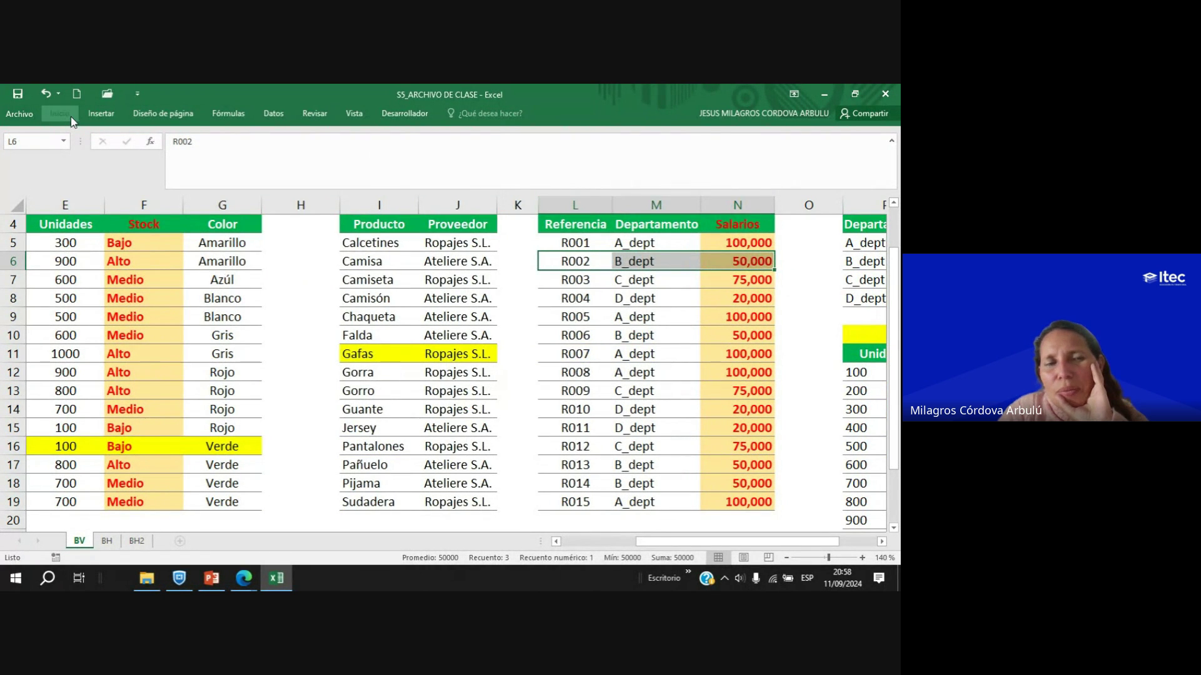
{"action": "left_click", "coordinate": [69, 116]}
{"action": "left_click", "coordinate": [154, 156]}
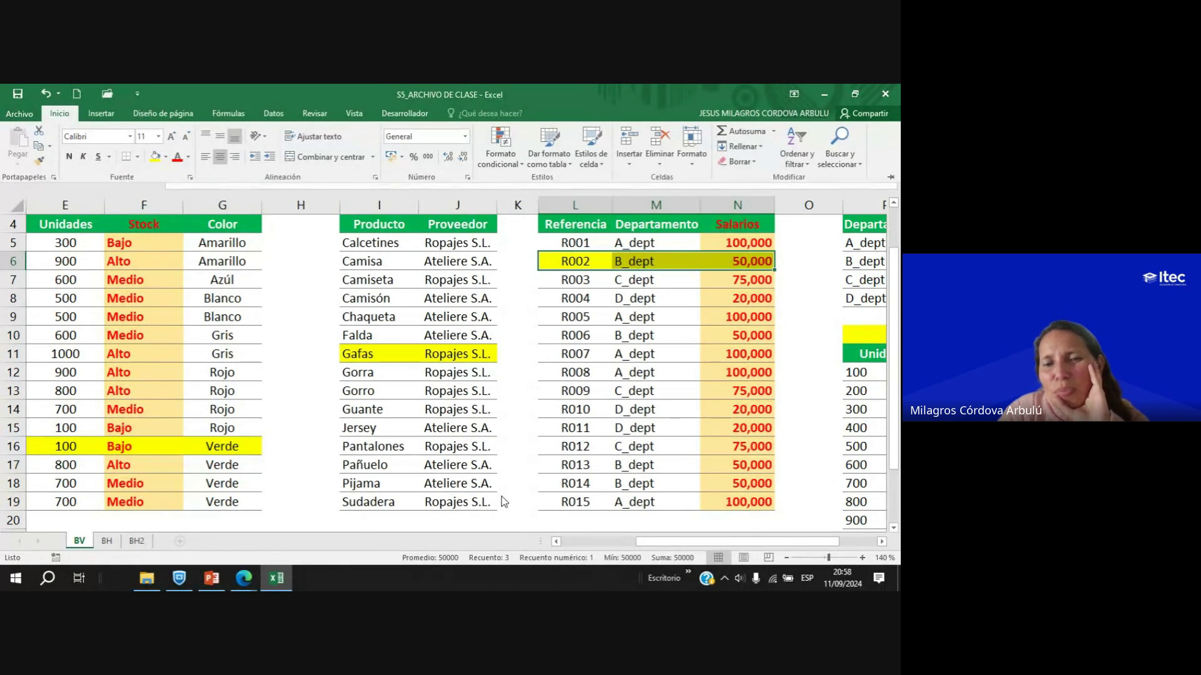
Review R002's results across D23:I23 in the summary table.
{"action": "left_click_drag", "start_coordinate": [738, 542], "coordinate": [662, 542]}
{"action": "scroll", "coordinate": [538, 400], "scroll_direction": "down", "scroll_amount": 3}
{"action": "left_click_drag", "start_coordinate": [712, 405], "coordinate": [319, 414]}
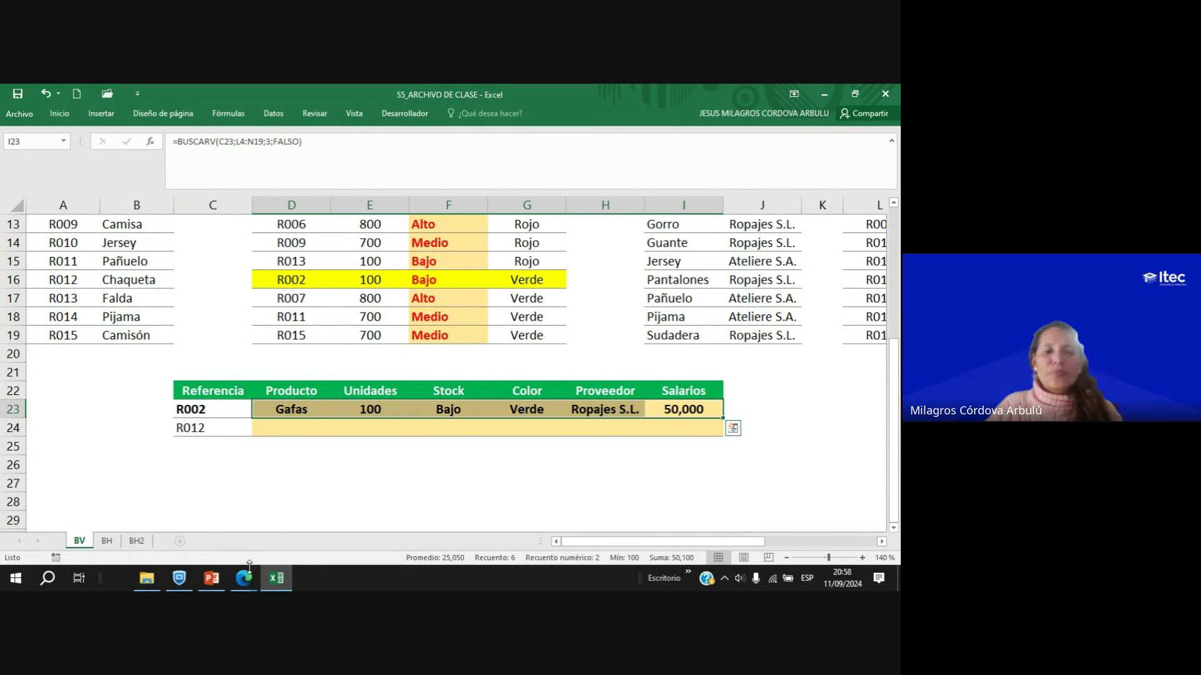
Read the latest Meet chat messages, review the exercise tables in Excel, and return to Meet to check for replies.
{"action": "mouse_move", "coordinate": [244, 575]}
{"action": "left_click", "coordinate": [164, 524]}
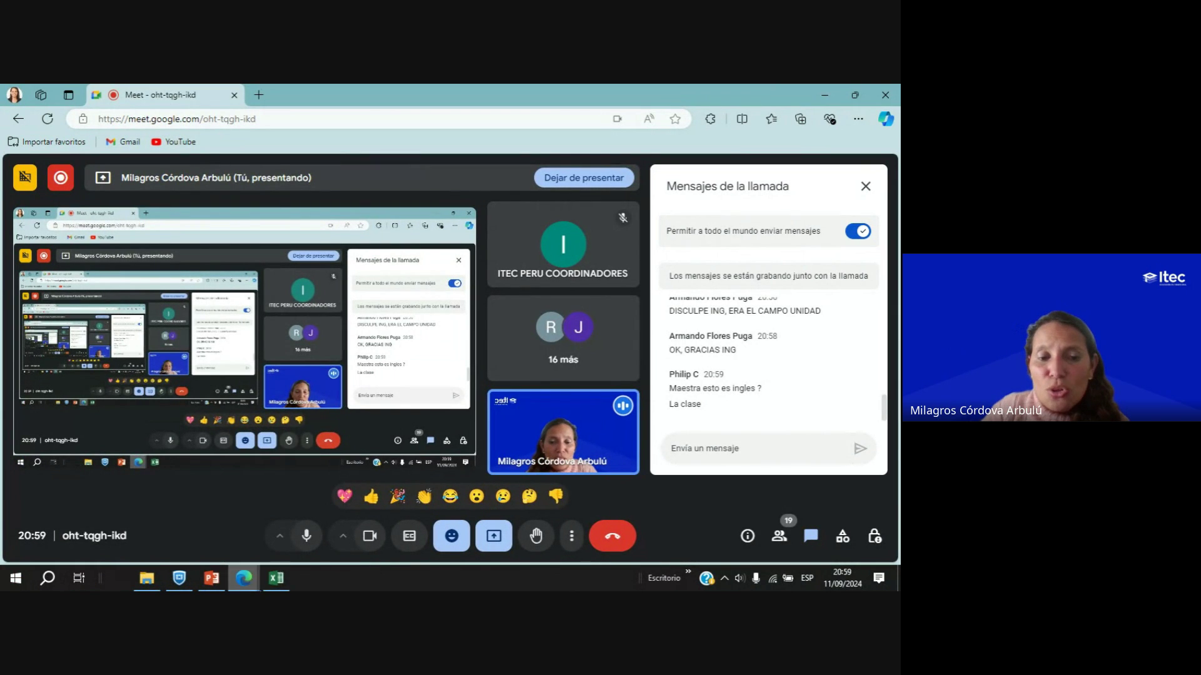
{"action": "left_click", "coordinate": [276, 578]}
{"action": "scroll", "coordinate": [369, 310], "scroll_direction": "up", "scroll_amount": 4}
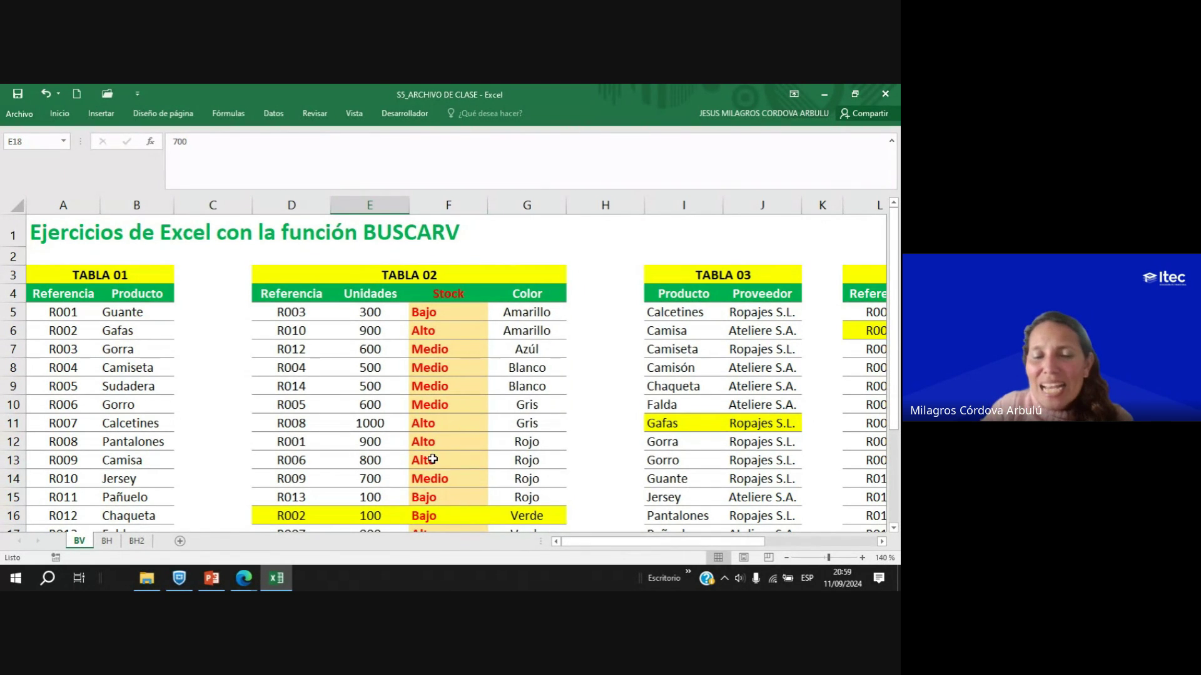
{"action": "scroll", "coordinate": [433, 460], "scroll_direction": "down", "scroll_amount": 3}
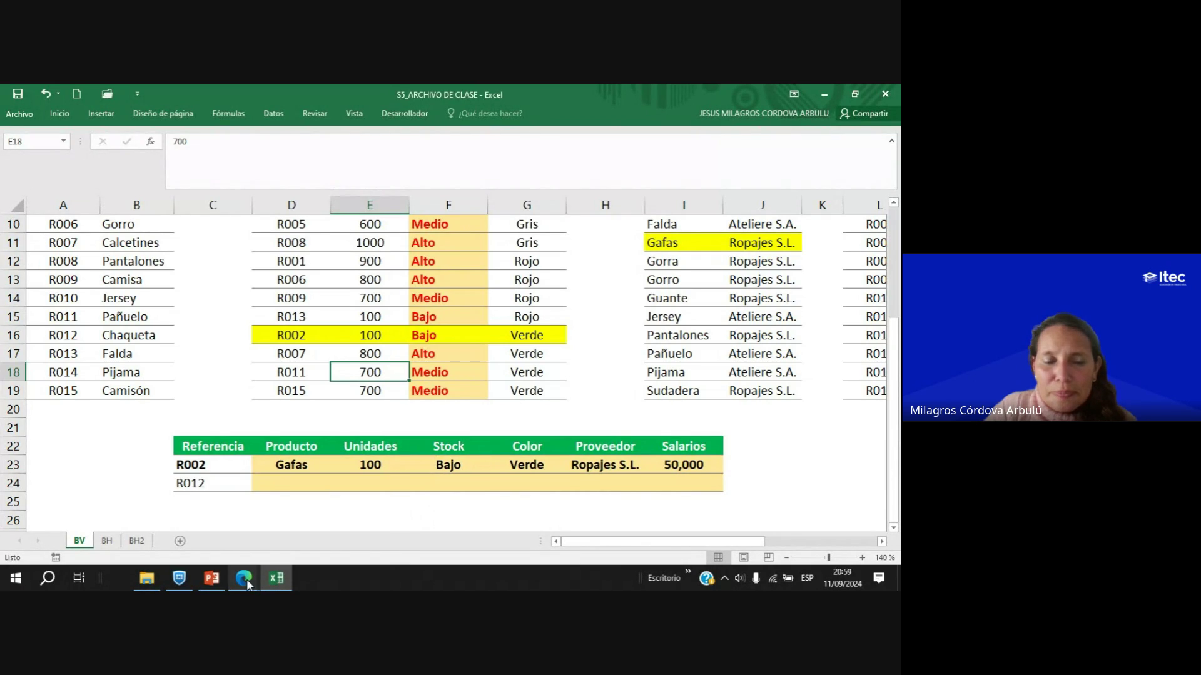
{"action": "mouse_move", "coordinate": [246, 579]}
{"action": "left_click", "coordinate": [170, 532]}
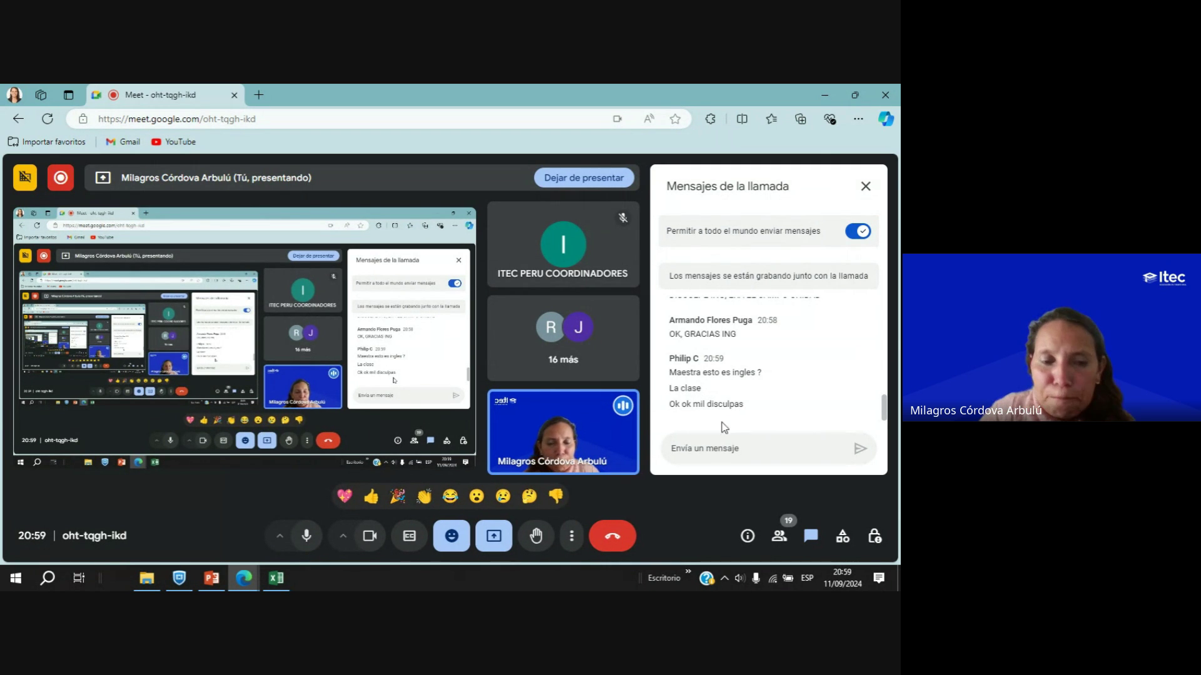
Return to Excel, make the R012 reference in C24 bold, and select its empty result cells D24:I24.
{"action": "left_click", "coordinate": [275, 578]}
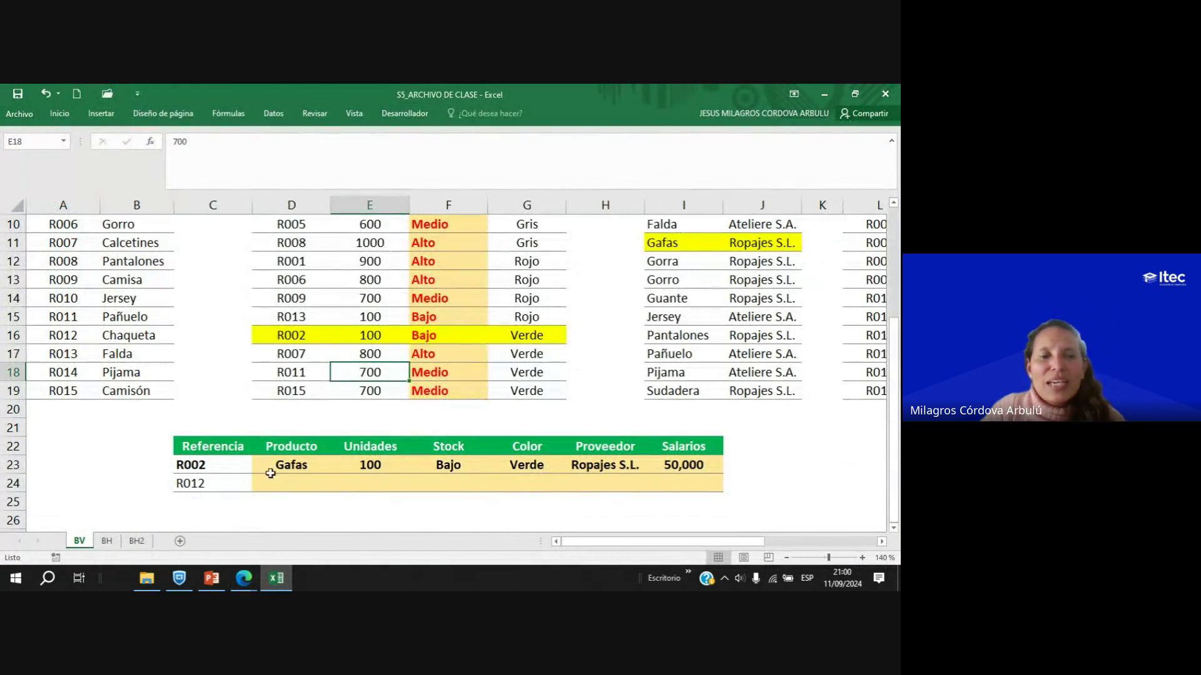
{"action": "left_click", "coordinate": [225, 486]}
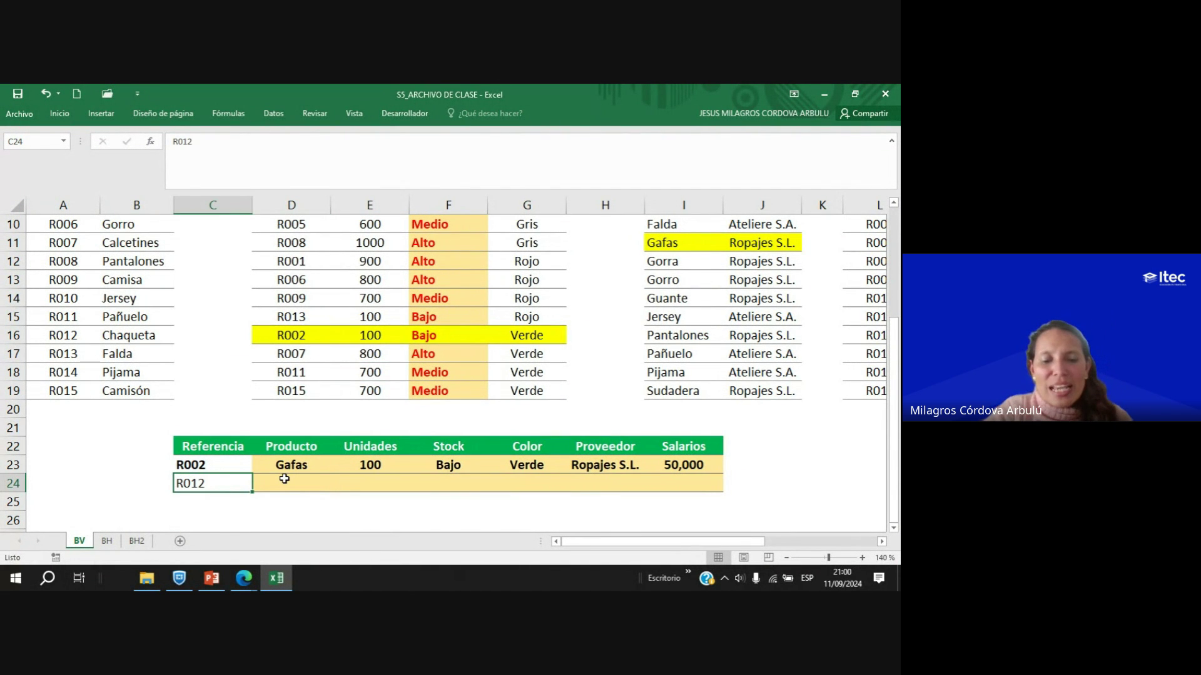
{"action": "key", "text": "ctrl+n"}
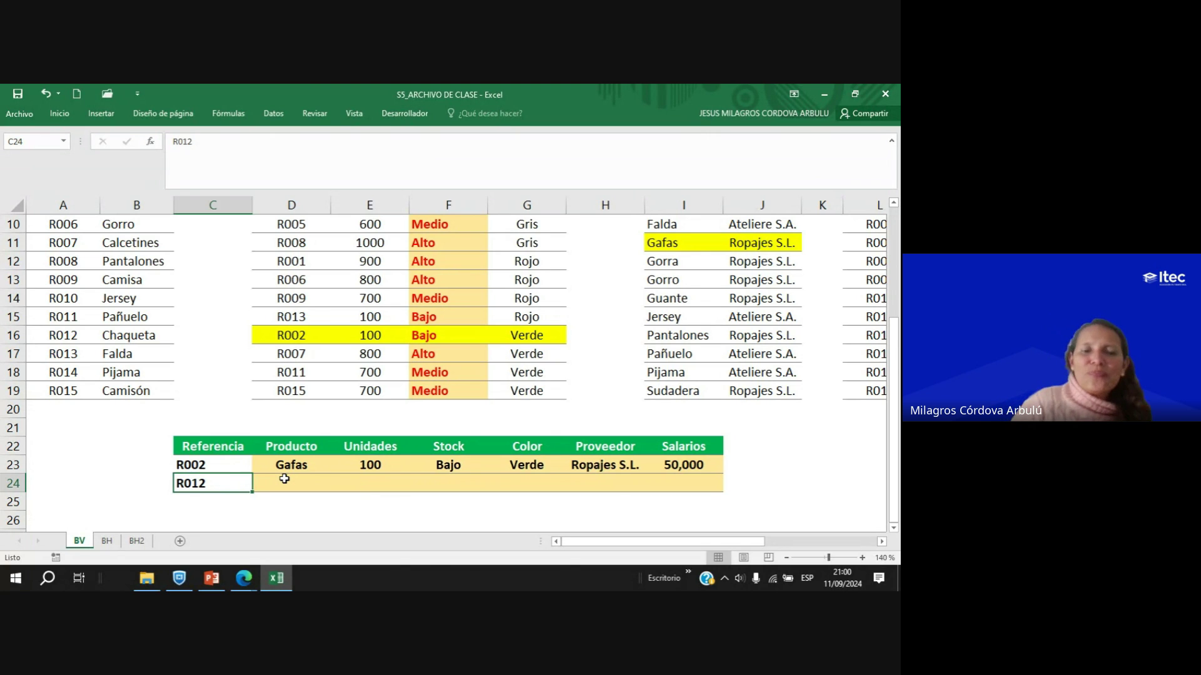
{"action": "scroll", "coordinate": [354, 432], "scroll_direction": "down", "scroll_amount": 1}
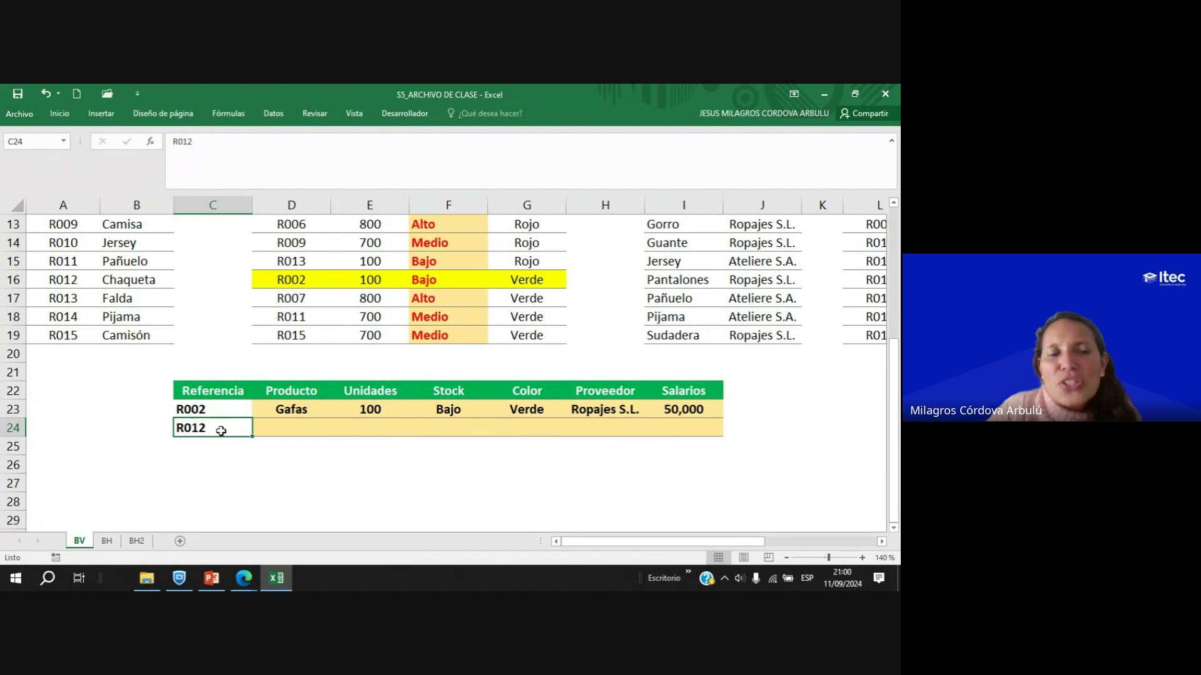
{"action": "left_click", "coordinate": [269, 424]}
{"action": "left_click_drag", "start_coordinate": [288, 423], "coordinate": [704, 424]}
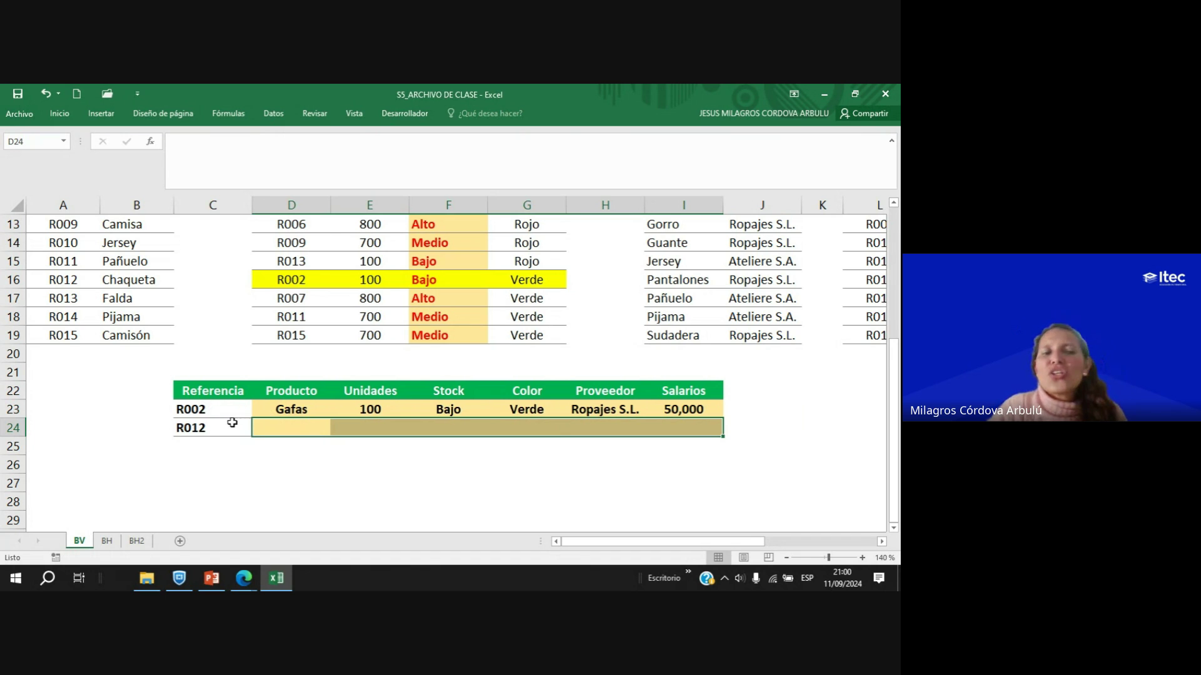
Set the font color of the R012 reference in C24 to red and review its row C24:I24.
{"action": "left_click", "coordinate": [214, 407]}
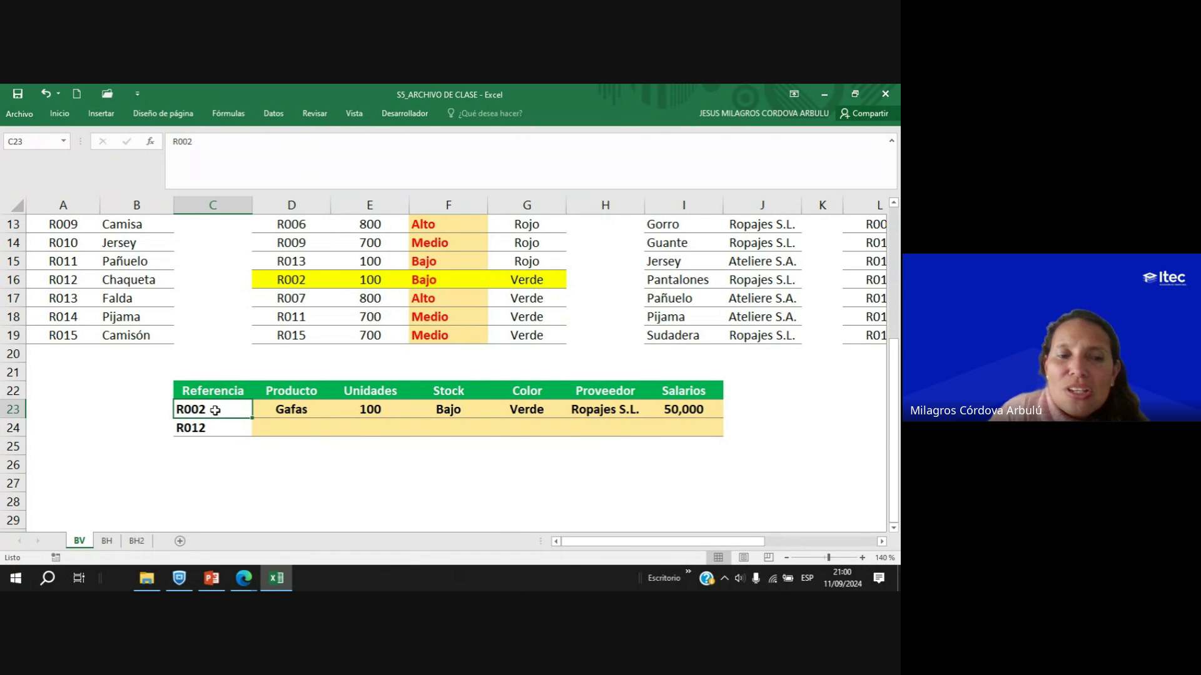
{"action": "left_click", "coordinate": [211, 428]}
{"action": "left_click", "coordinate": [60, 113]}
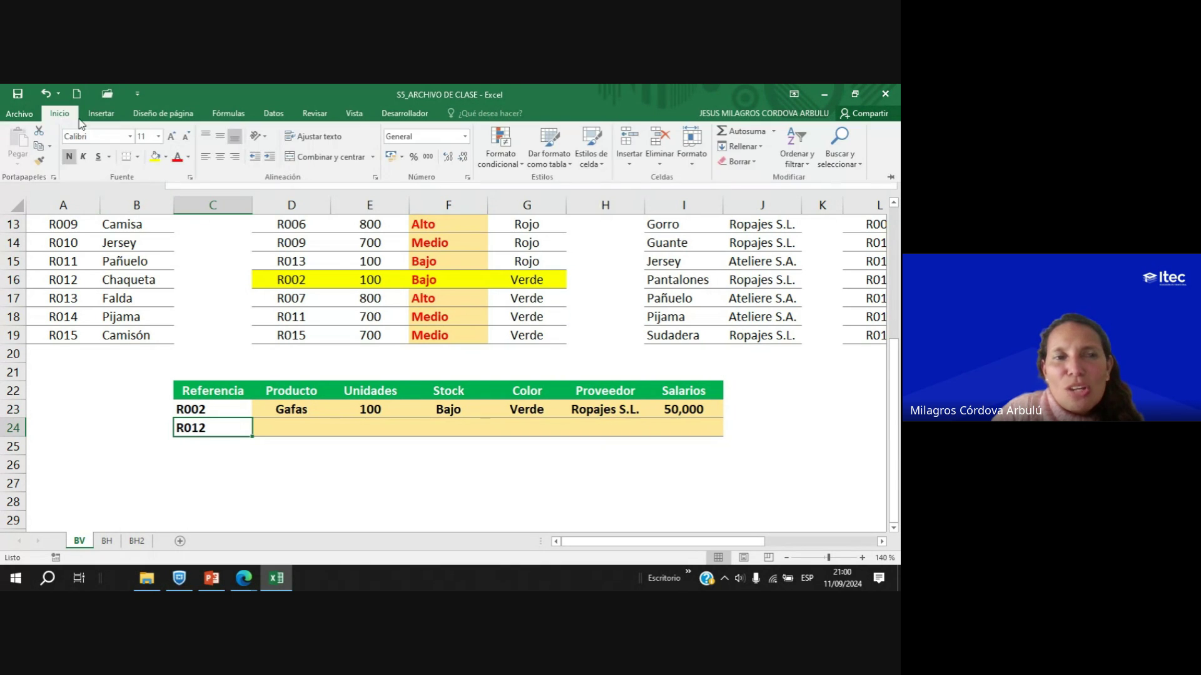
{"action": "left_click", "coordinate": [177, 157]}
{"action": "left_click", "coordinate": [206, 431]}
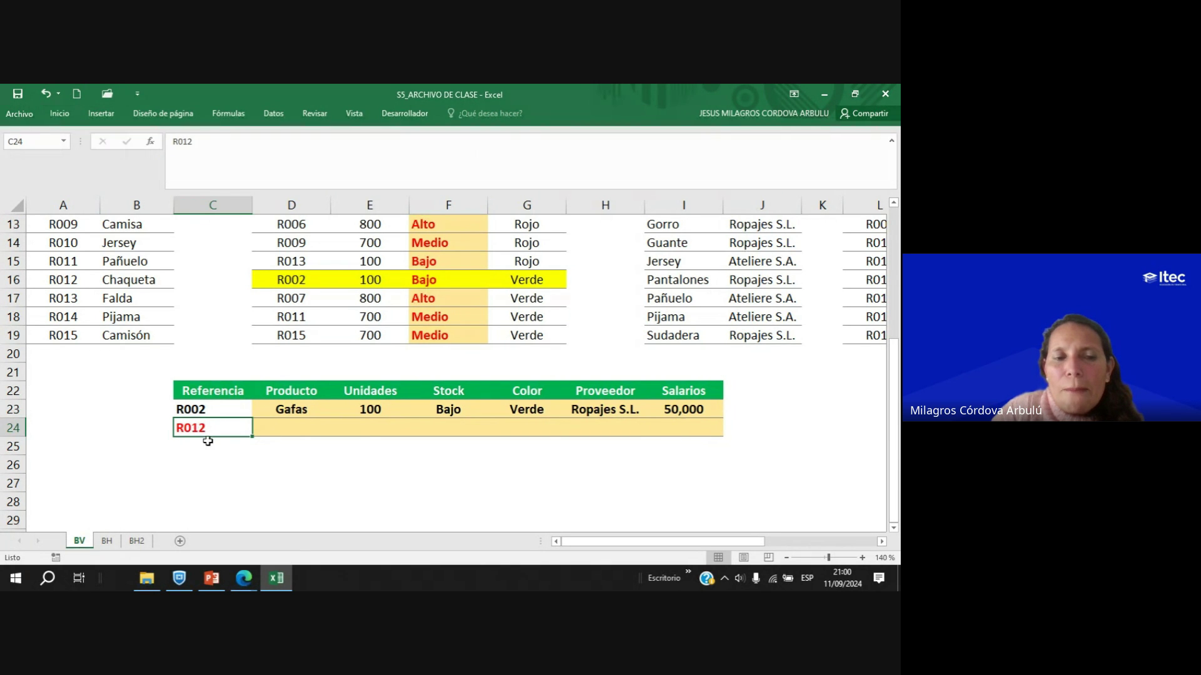
{"action": "left_click", "coordinate": [233, 460]}
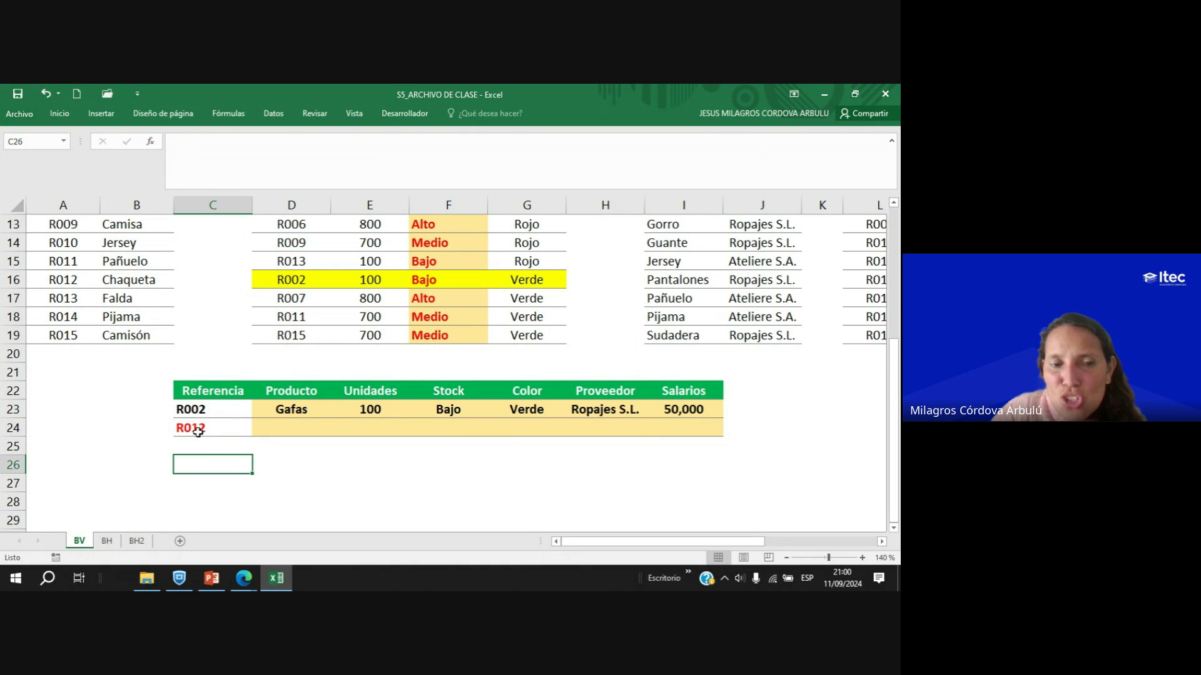
{"action": "left_click_drag", "start_coordinate": [198, 432], "coordinate": [705, 427]}
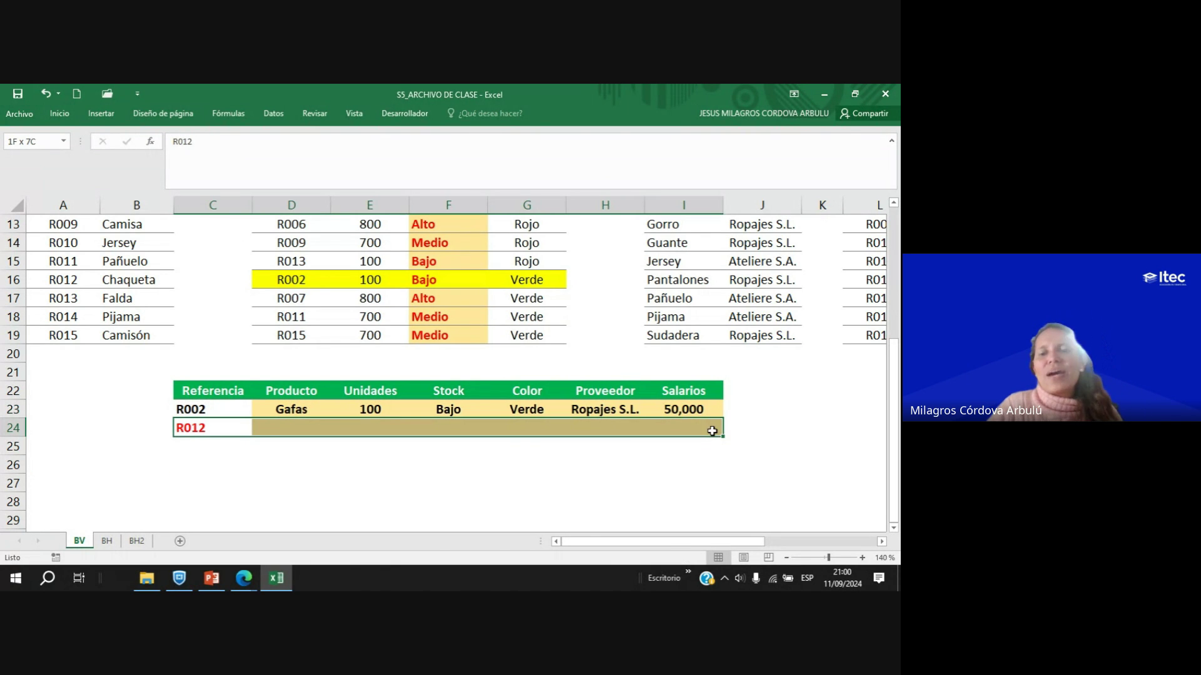
{"action": "left_click", "coordinate": [336, 477]}
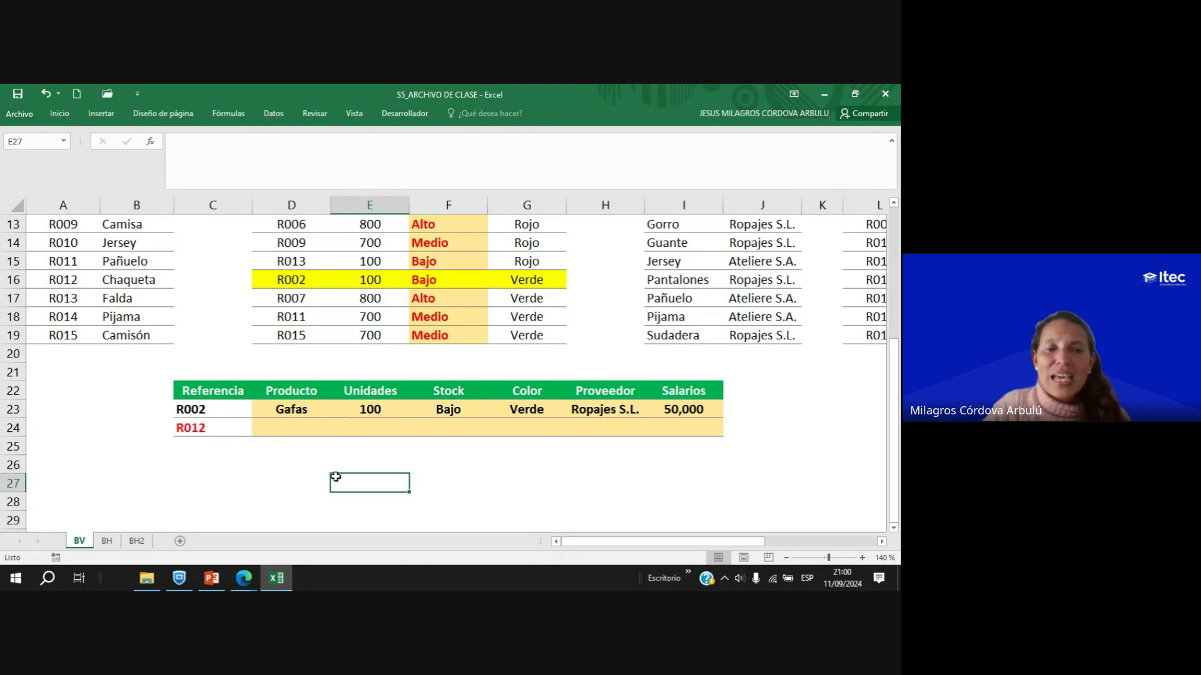
{"action": "left_click", "coordinate": [300, 414]}
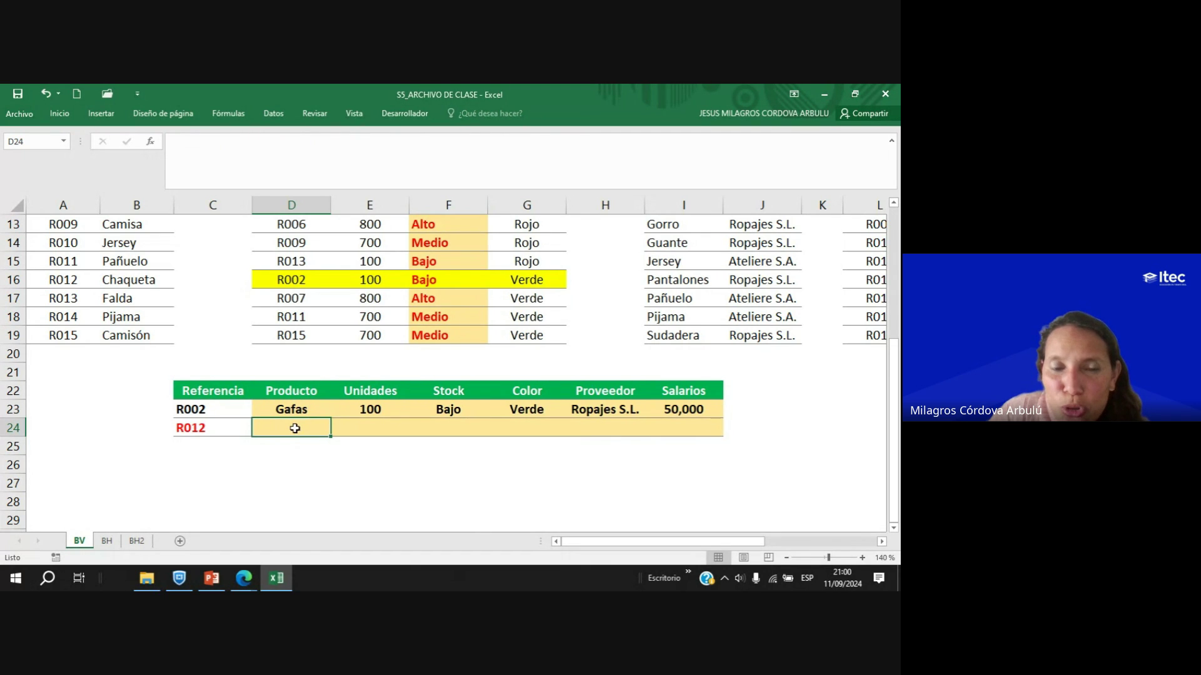
{"action": "double_click", "coordinate": [299, 411]}
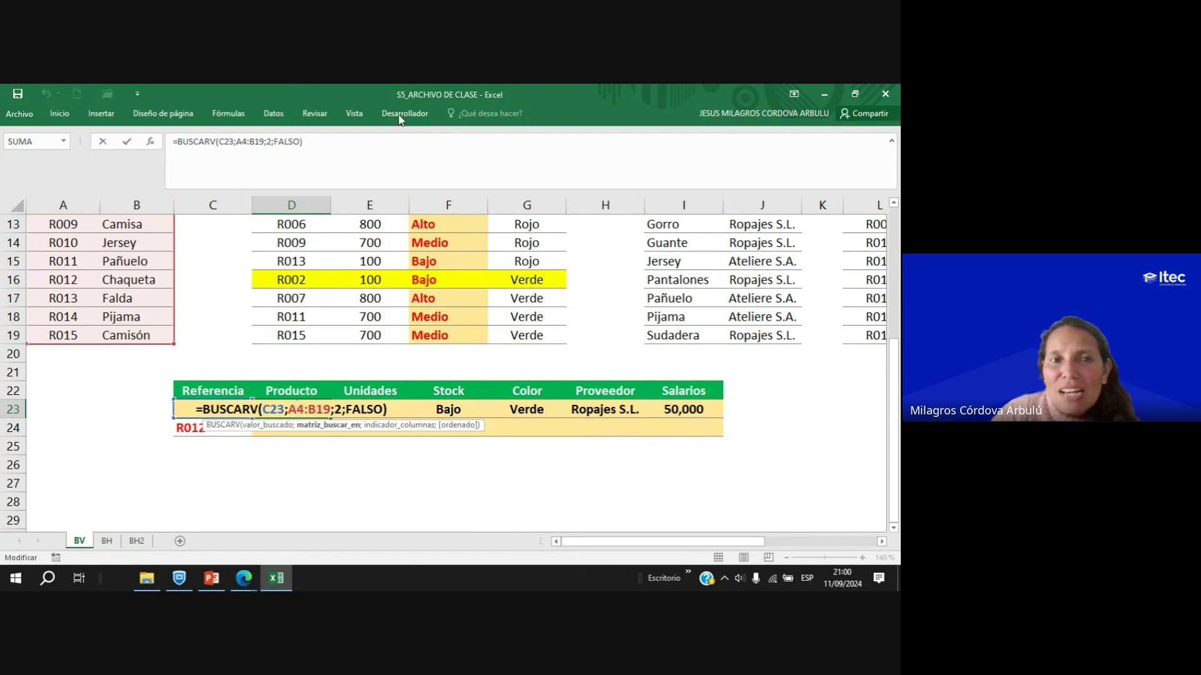
{"action": "left_click_drag", "start_coordinate": [310, 144], "coordinate": [176, 136]}
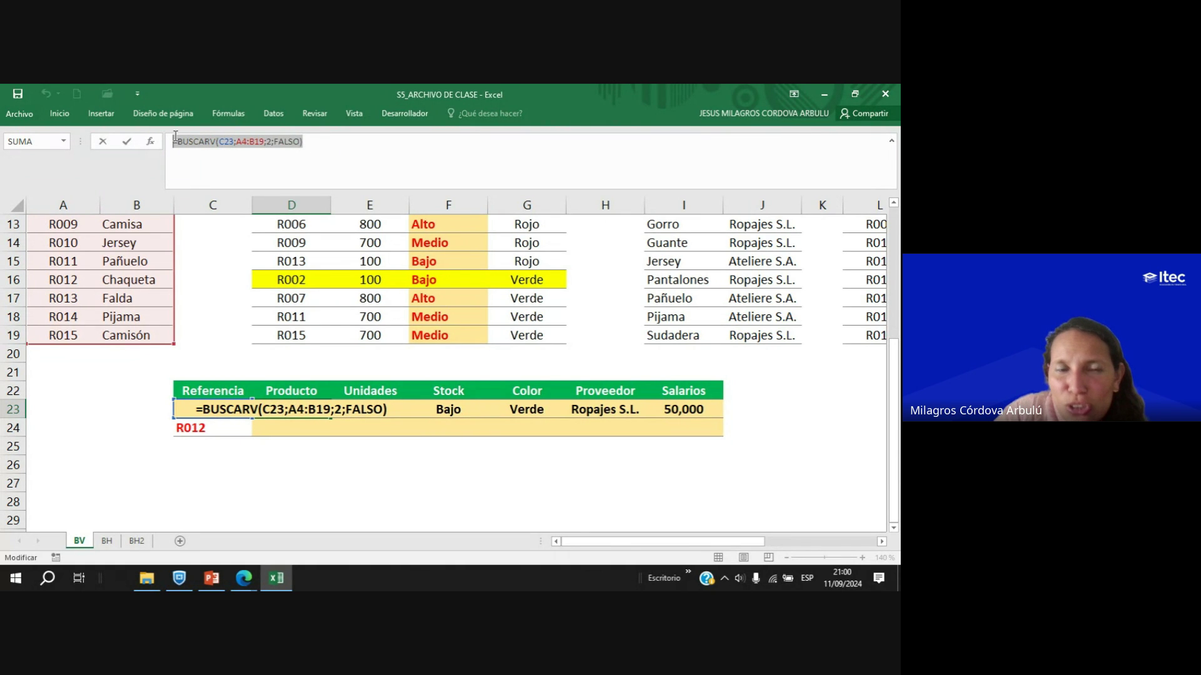
{"action": "left_click", "coordinate": [330, 478]}
{"action": "key", "text": "Escape"}
Copy the formula =BUSCARV(C23;A4:B19;2;FALSO) from D23 in Excel and send it as a message in the Meet chat.
{"action": "double_click", "coordinate": [305, 410]}
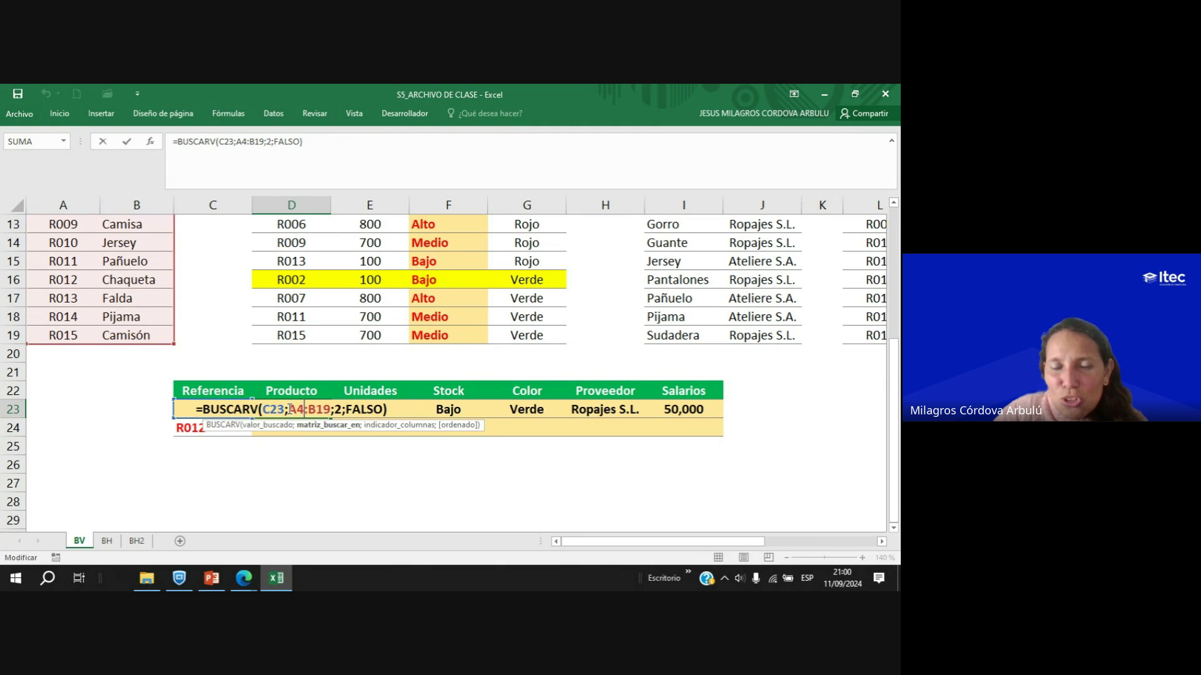
{"action": "left_click_drag", "start_coordinate": [390, 409], "coordinate": [188, 410]}
{"action": "key", "text": "ctrl+c"}
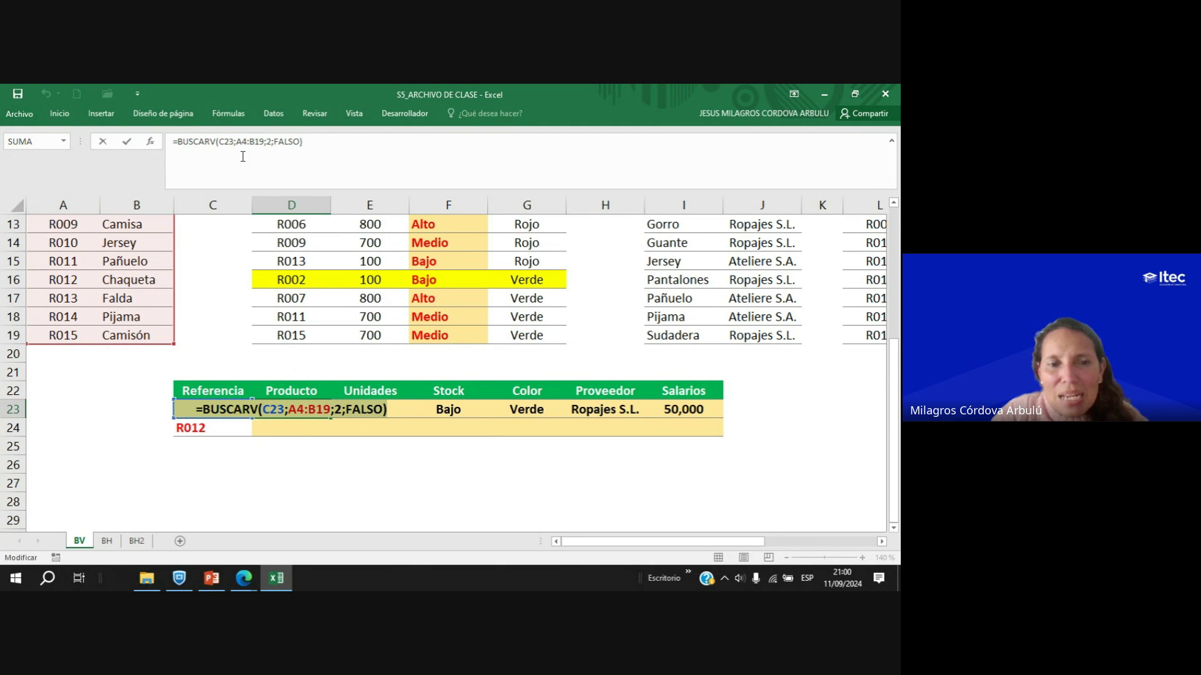
{"action": "key", "text": "Escape"}
{"action": "mouse_move", "coordinate": [244, 578]}
{"action": "left_click", "coordinate": [172, 516]}
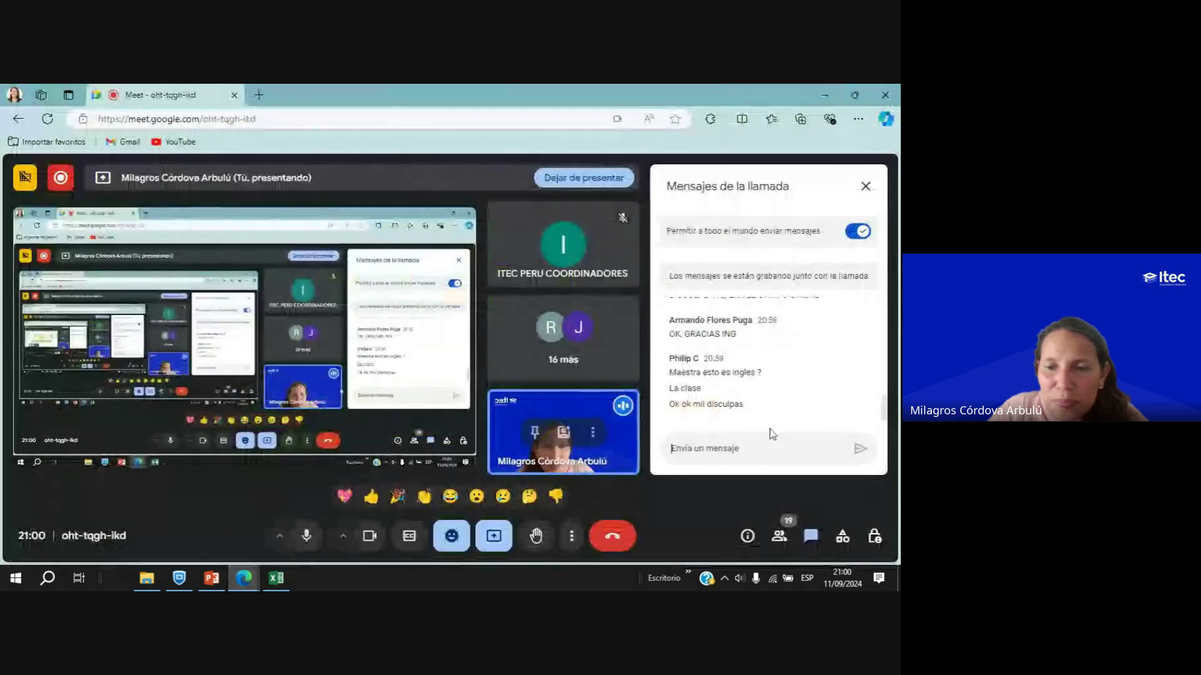
{"action": "left_click", "coordinate": [734, 445]}
{"action": "key", "text": "ctrl+v"}
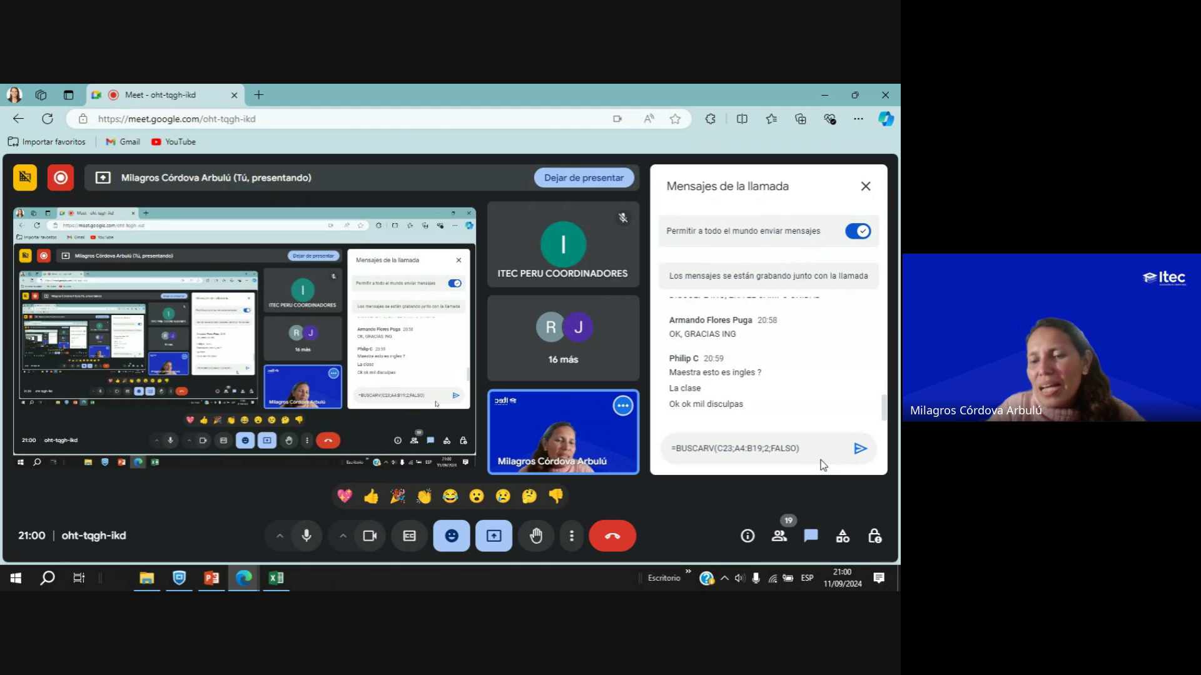
{"action": "key", "text": "Return"}
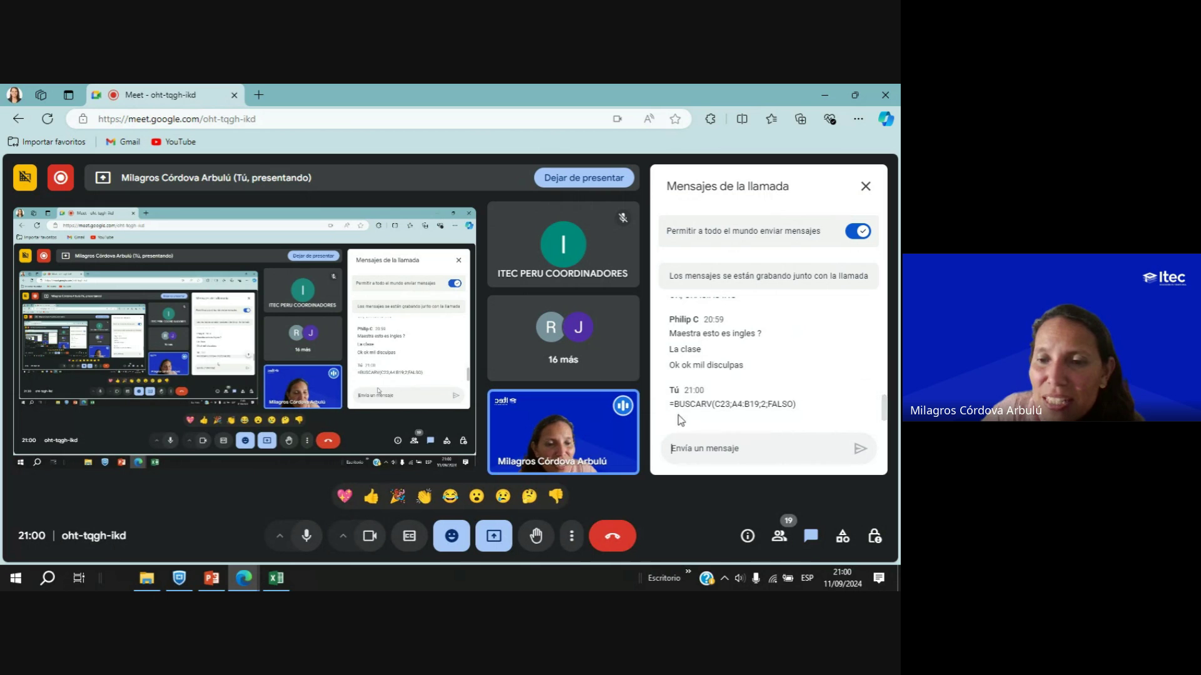
Return to Excel and select R012's empty Producto cell D24.
{"action": "left_click", "coordinate": [276, 584]}
{"action": "left_click", "coordinate": [275, 585]}
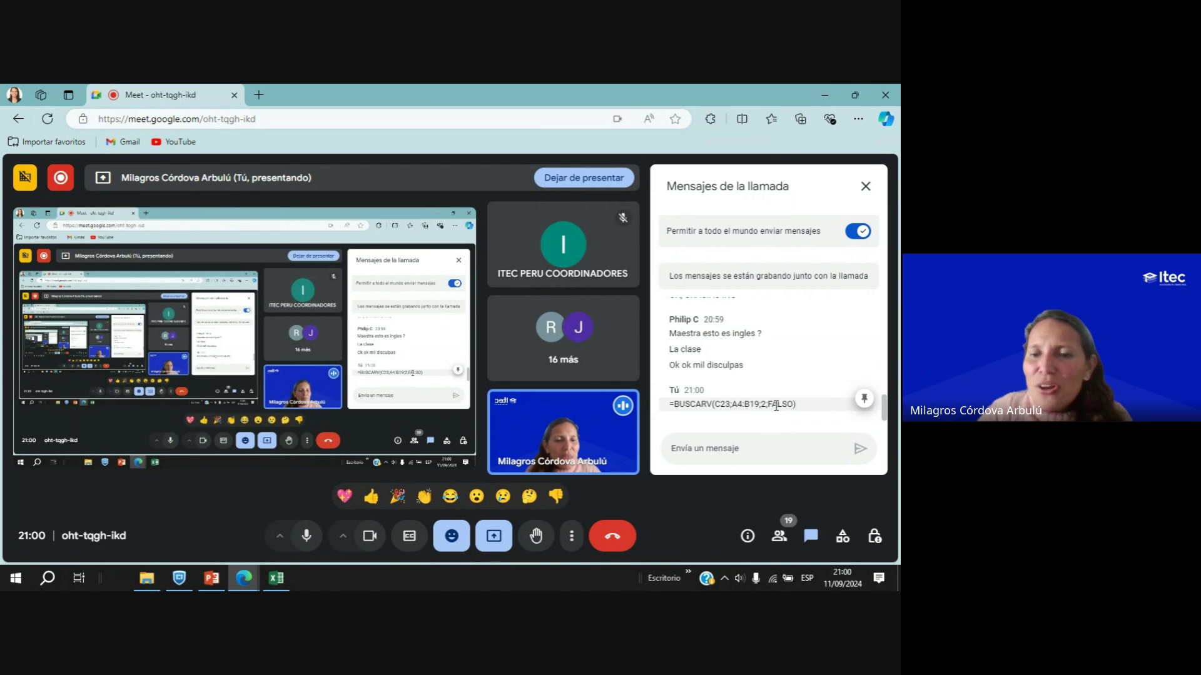
{"action": "left_click", "coordinate": [276, 579]}
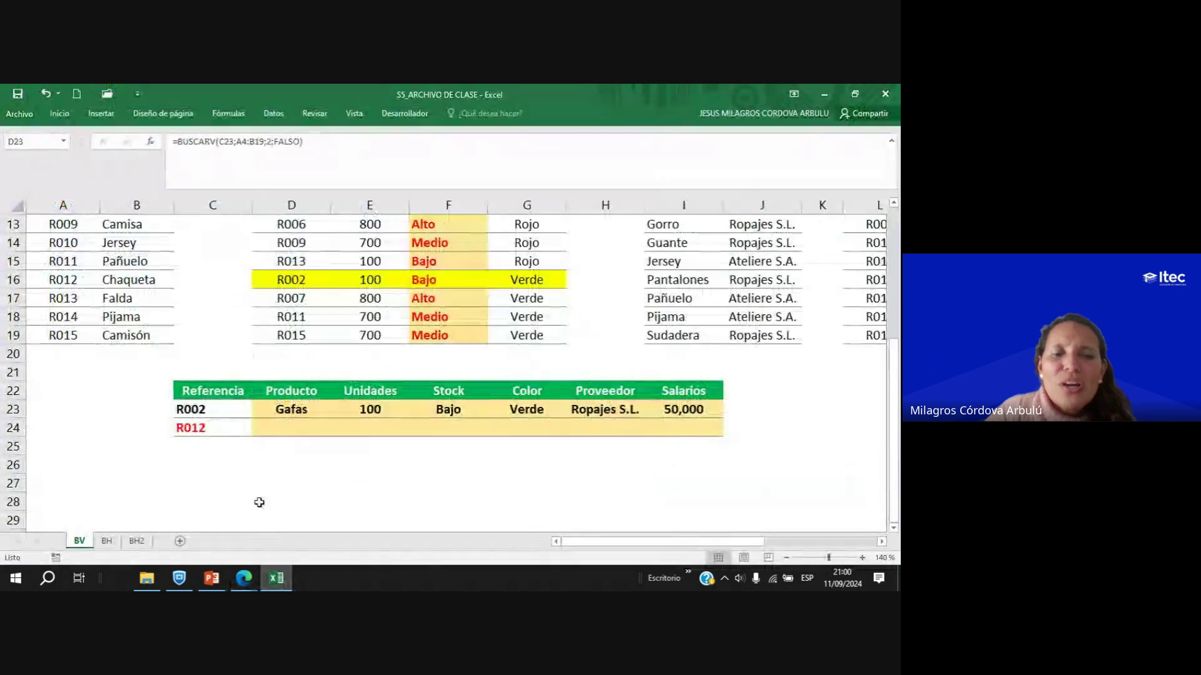
{"action": "left_click", "coordinate": [299, 428]}
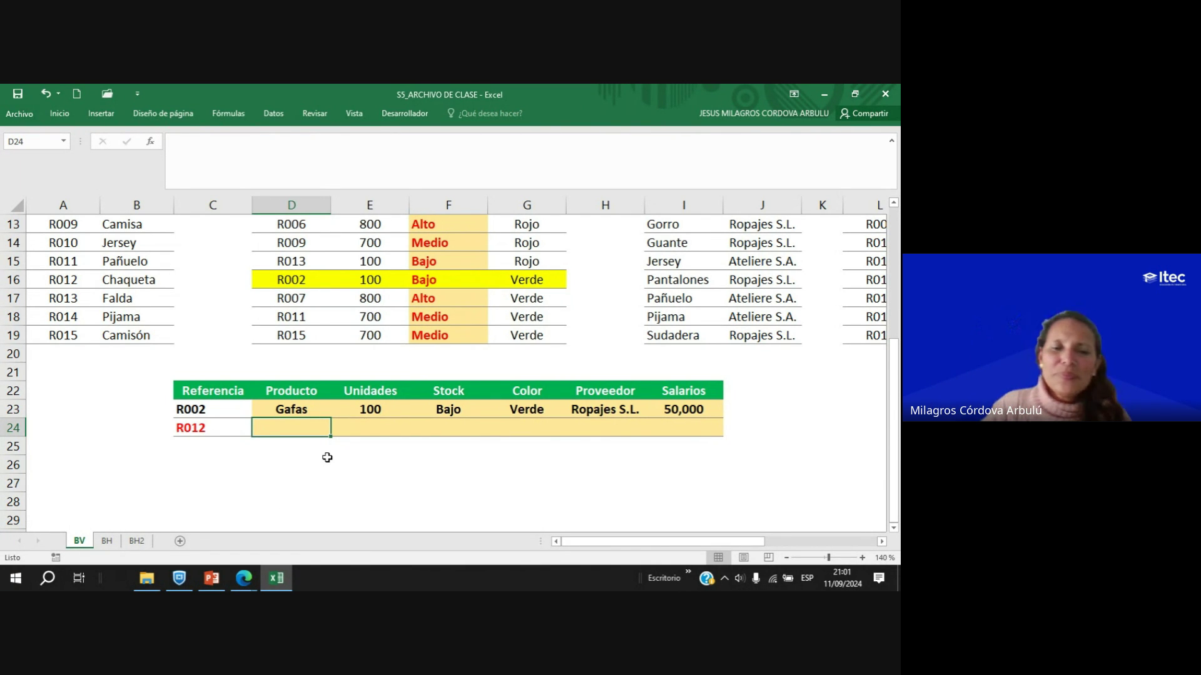
Read the students' formula proposals in the Meet chat, and return to Excel to select the R012 reference in C24.
{"action": "left_click", "coordinate": [244, 579]}
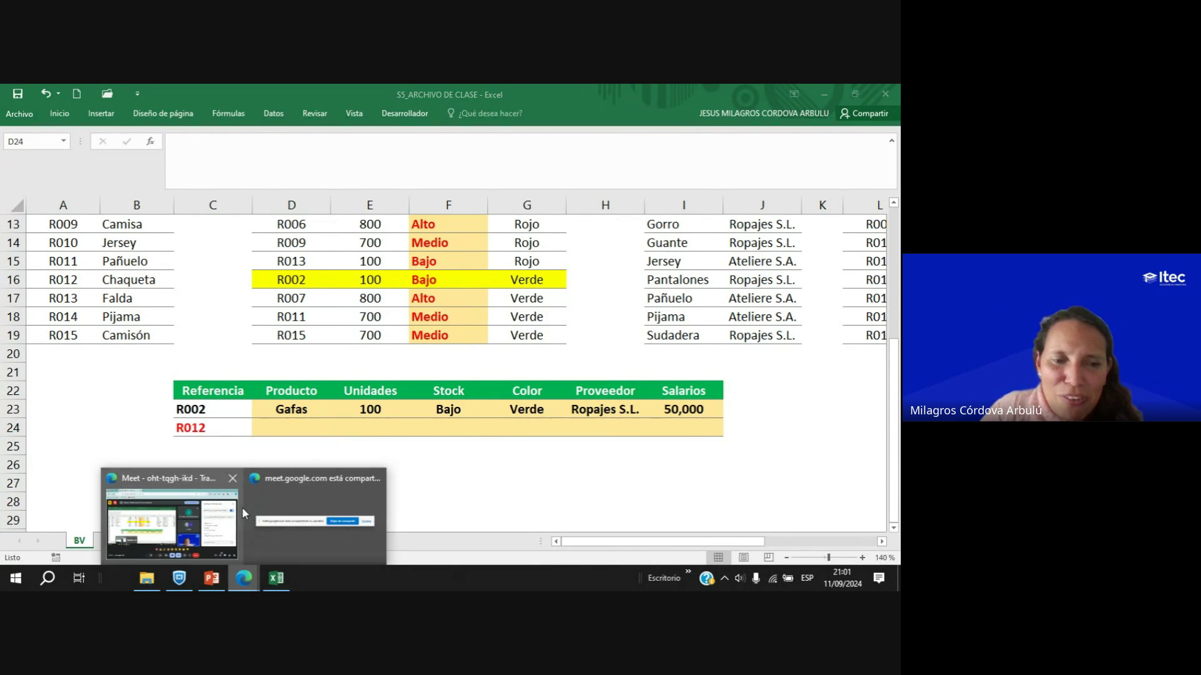
{"action": "left_click", "coordinate": [163, 520]}
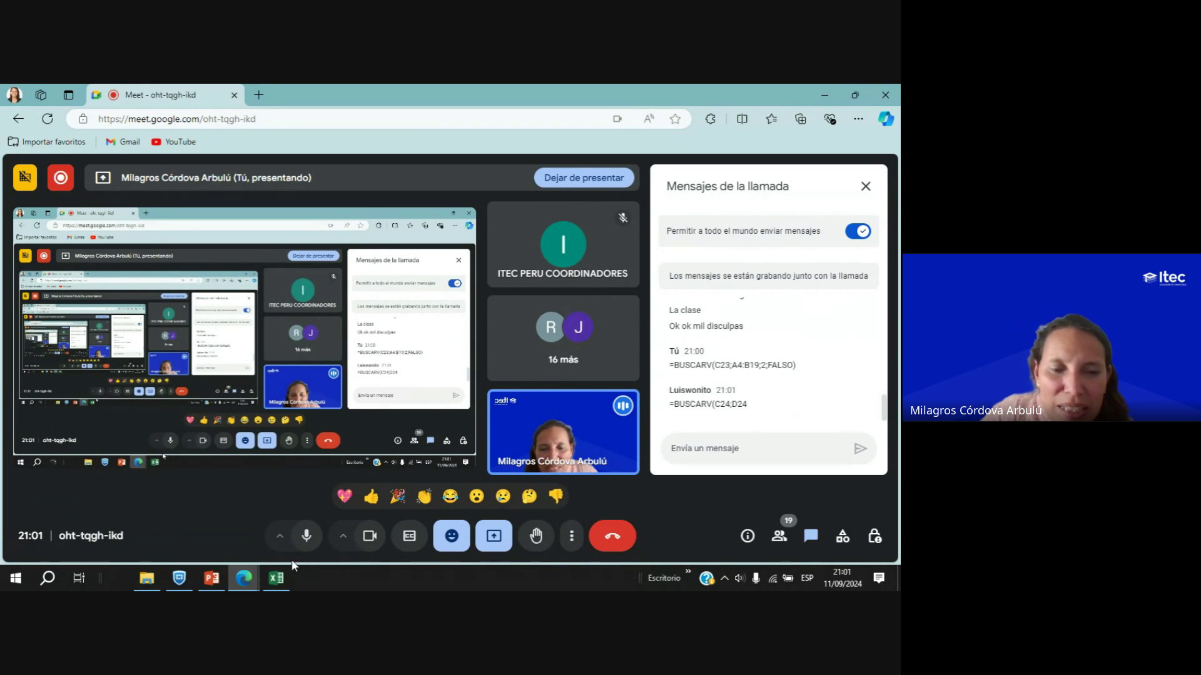
{"action": "mouse_move", "coordinate": [279, 579]}
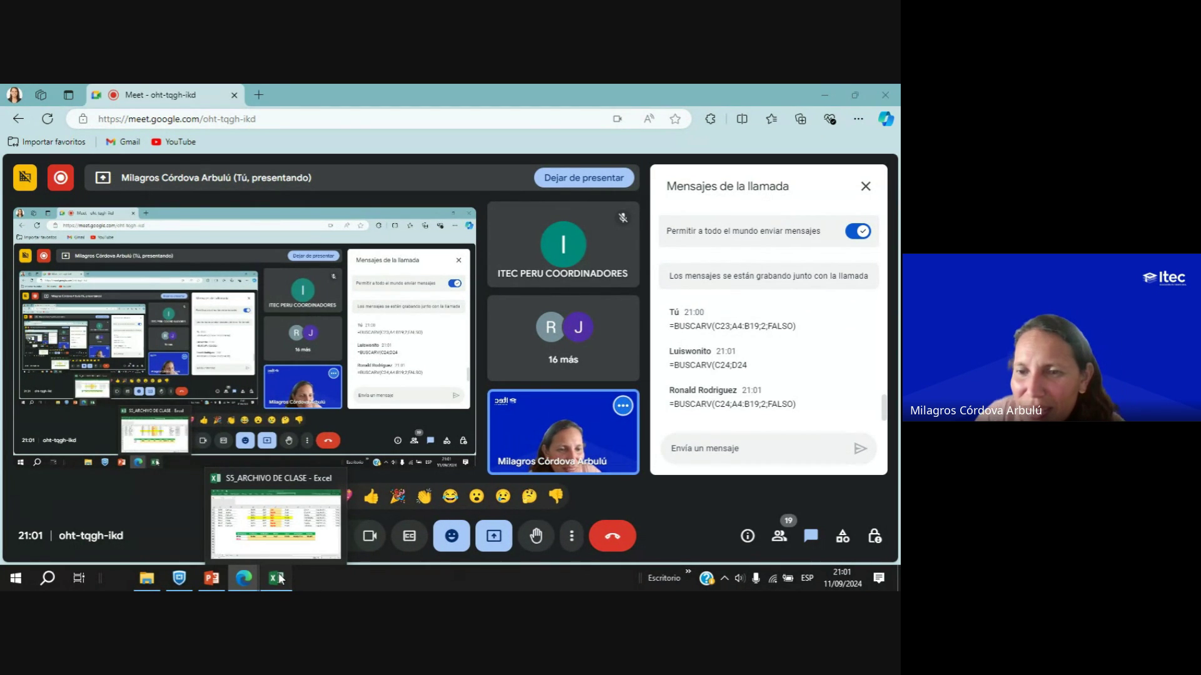
{"action": "left_click", "coordinate": [277, 578]}
{"action": "left_click", "coordinate": [277, 579]}
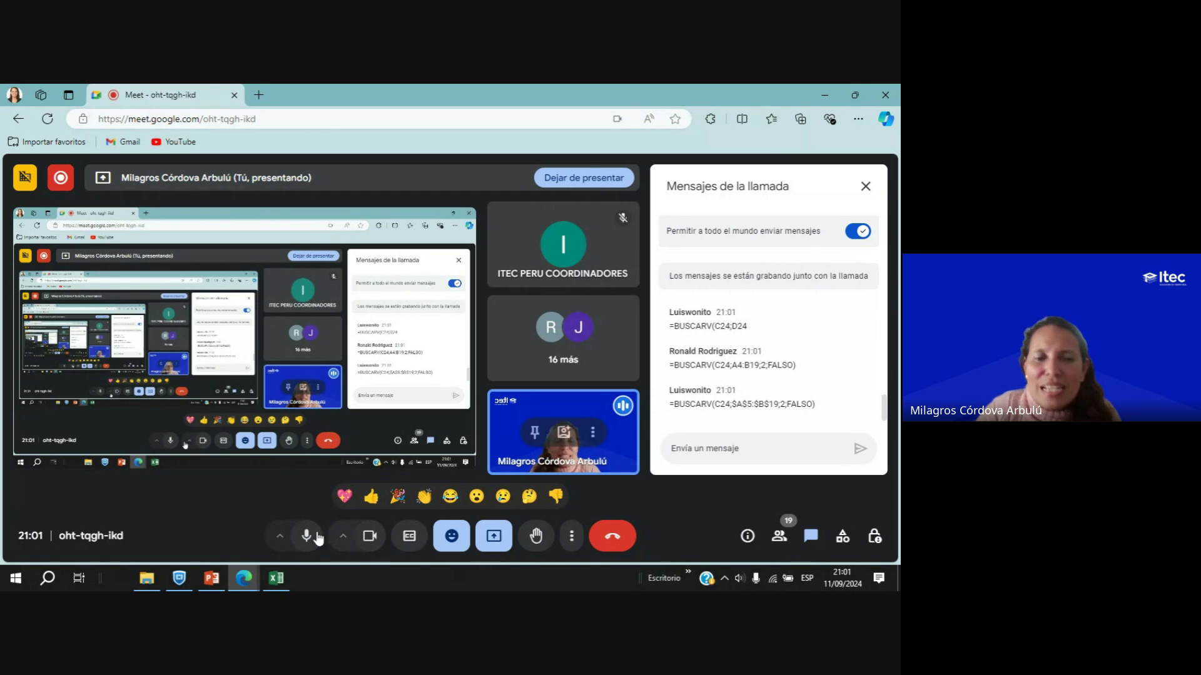
{"action": "left_click", "coordinate": [276, 578]}
{"action": "left_click", "coordinate": [229, 426]}
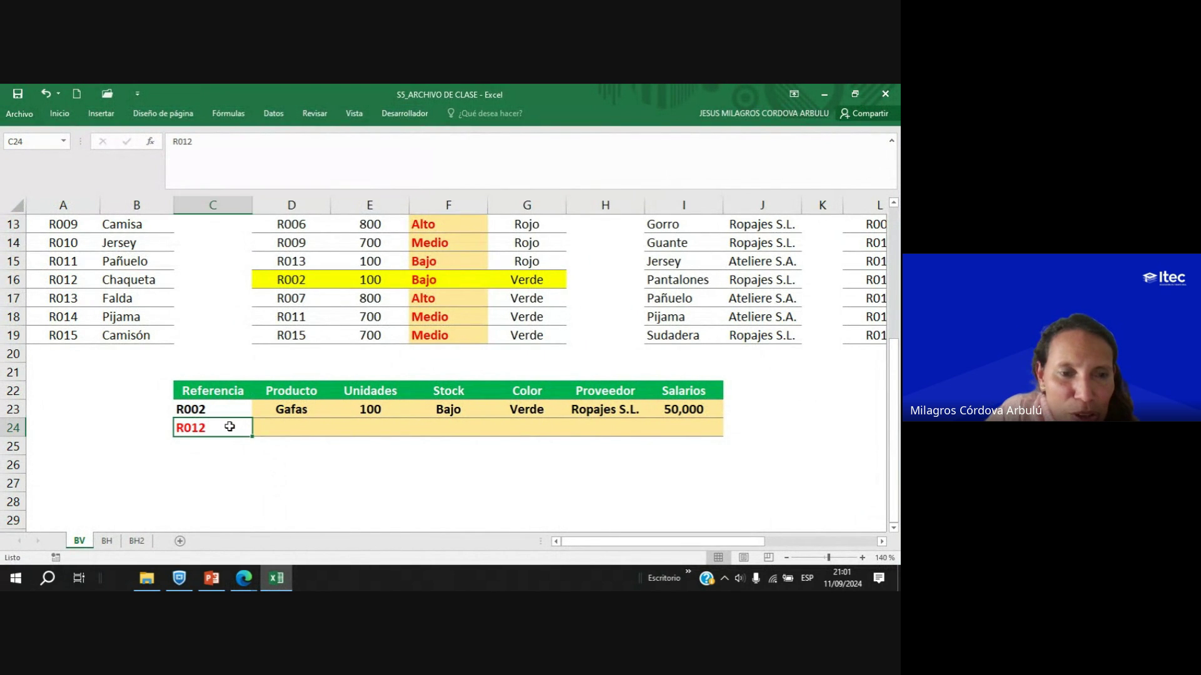
Recheck the formulas in the Meet chat, look over the exercise tables in Excel, and go back to the chat.
{"action": "left_click", "coordinate": [246, 579]}
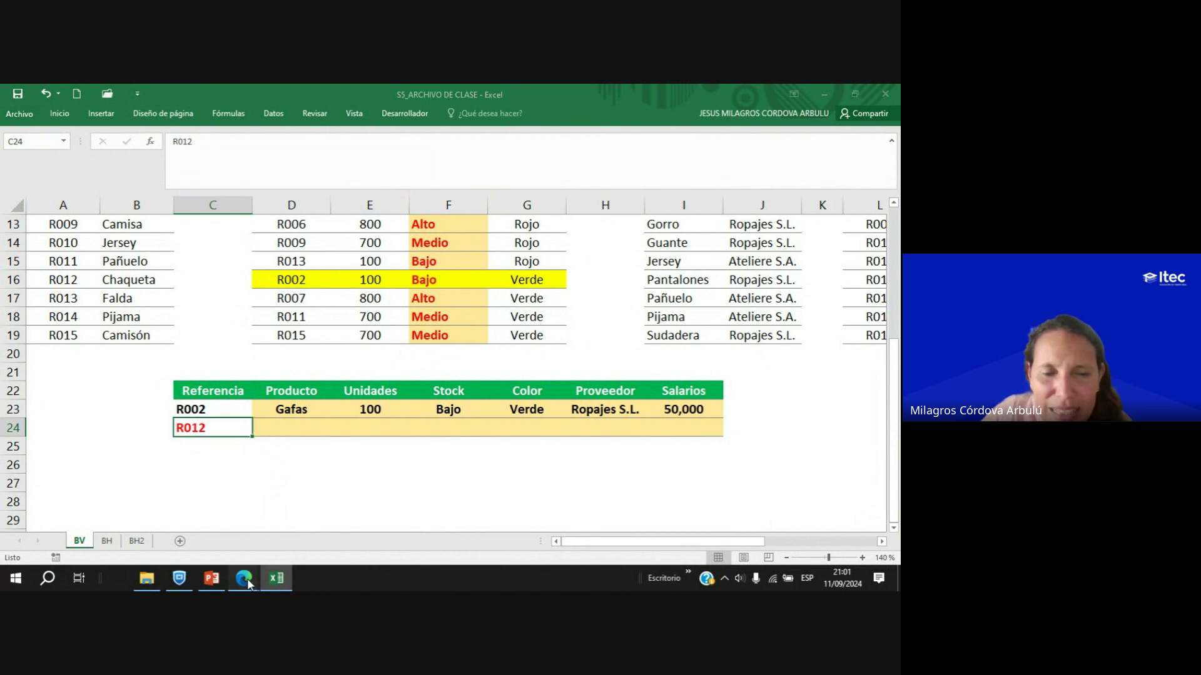
{"action": "left_click", "coordinate": [172, 522]}
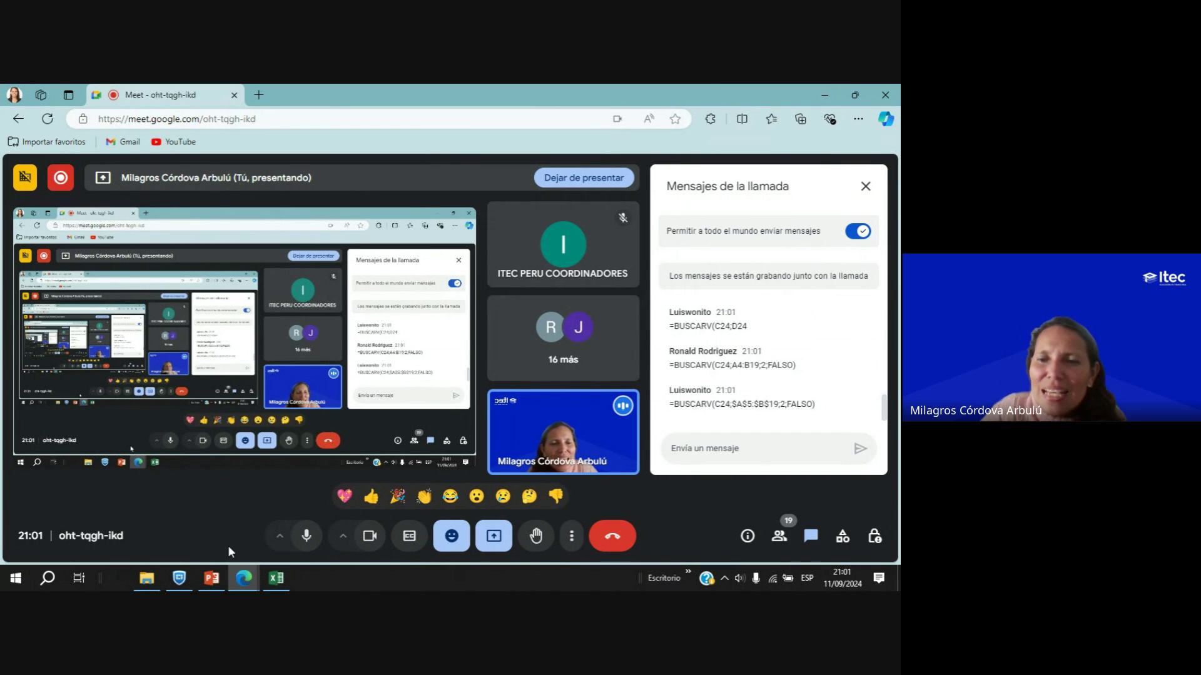
{"action": "left_click", "coordinate": [250, 575]}
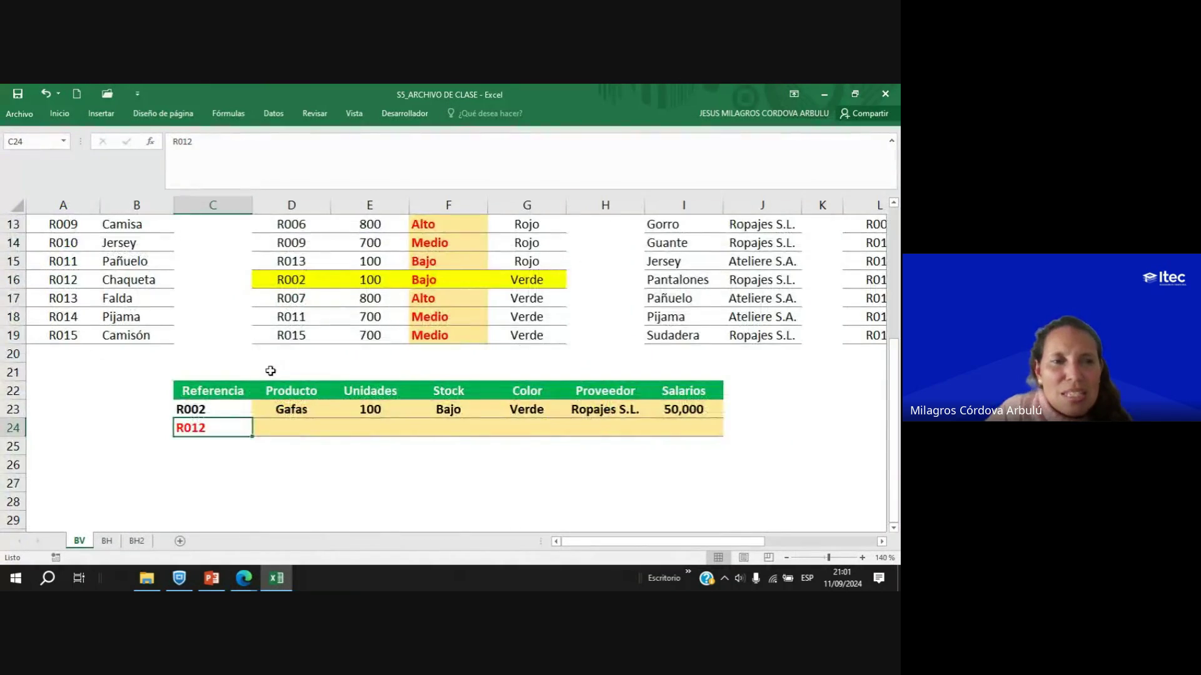
{"action": "scroll", "coordinate": [269, 373], "scroll_direction": "up", "scroll_amount": 4}
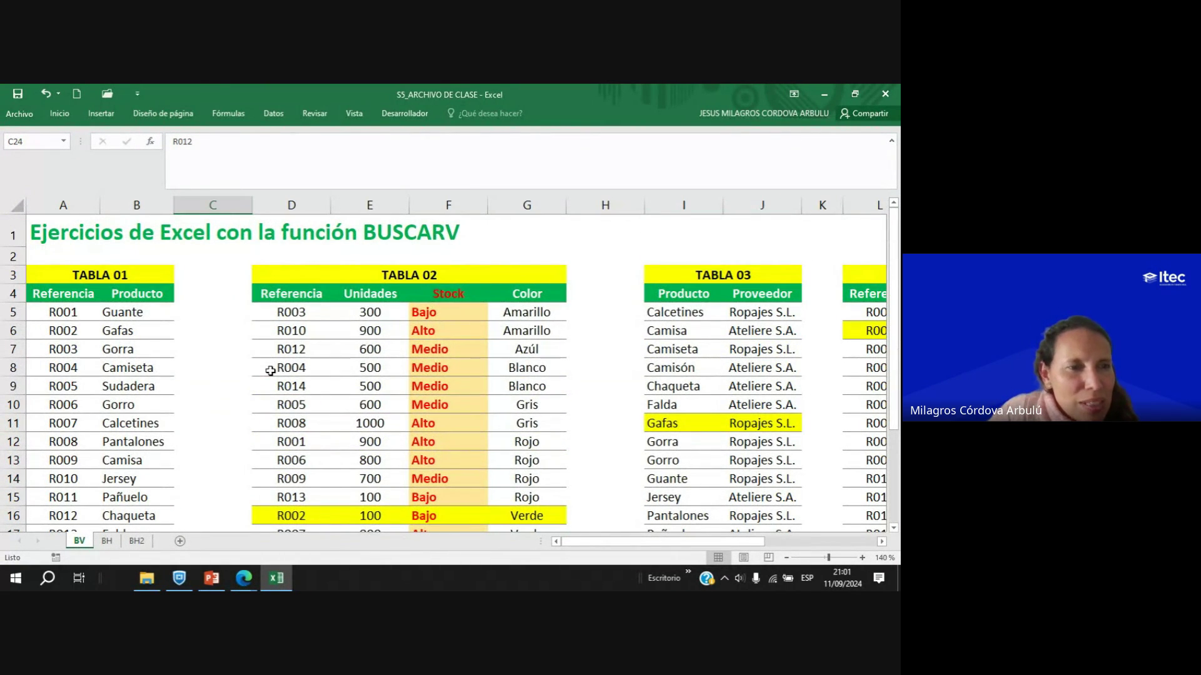
{"action": "scroll", "coordinate": [270, 371], "scroll_direction": "down", "scroll_amount": 4}
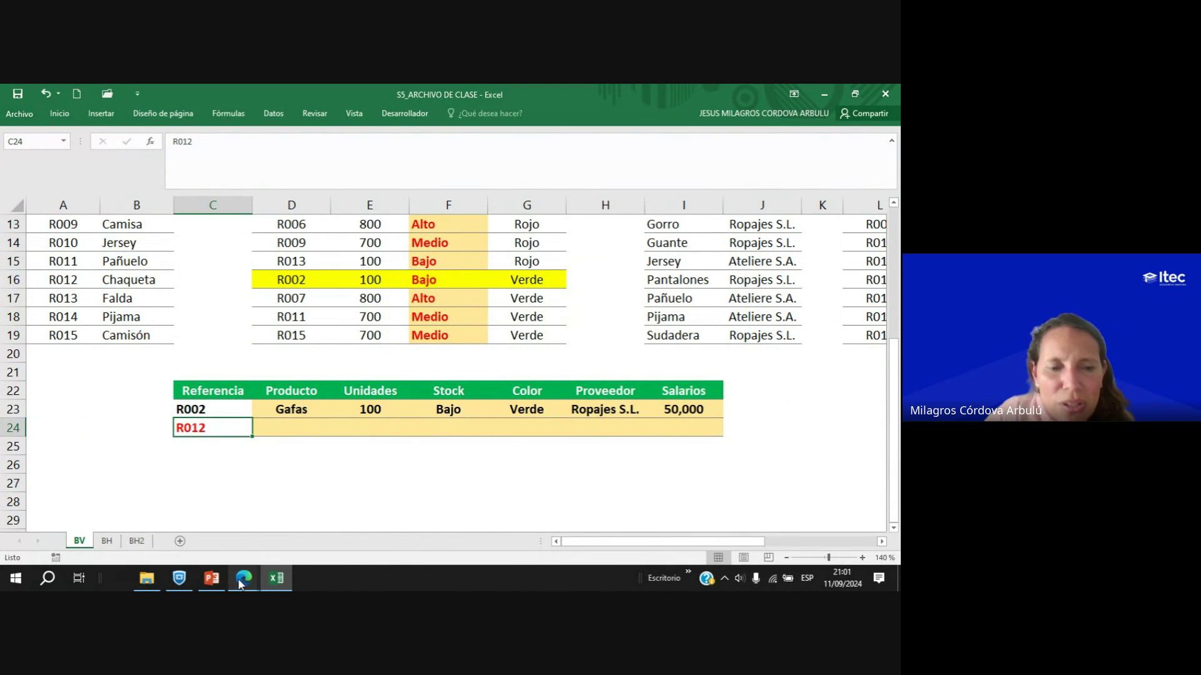
{"action": "mouse_move", "coordinate": [240, 583]}
{"action": "left_click", "coordinate": [201, 542]}
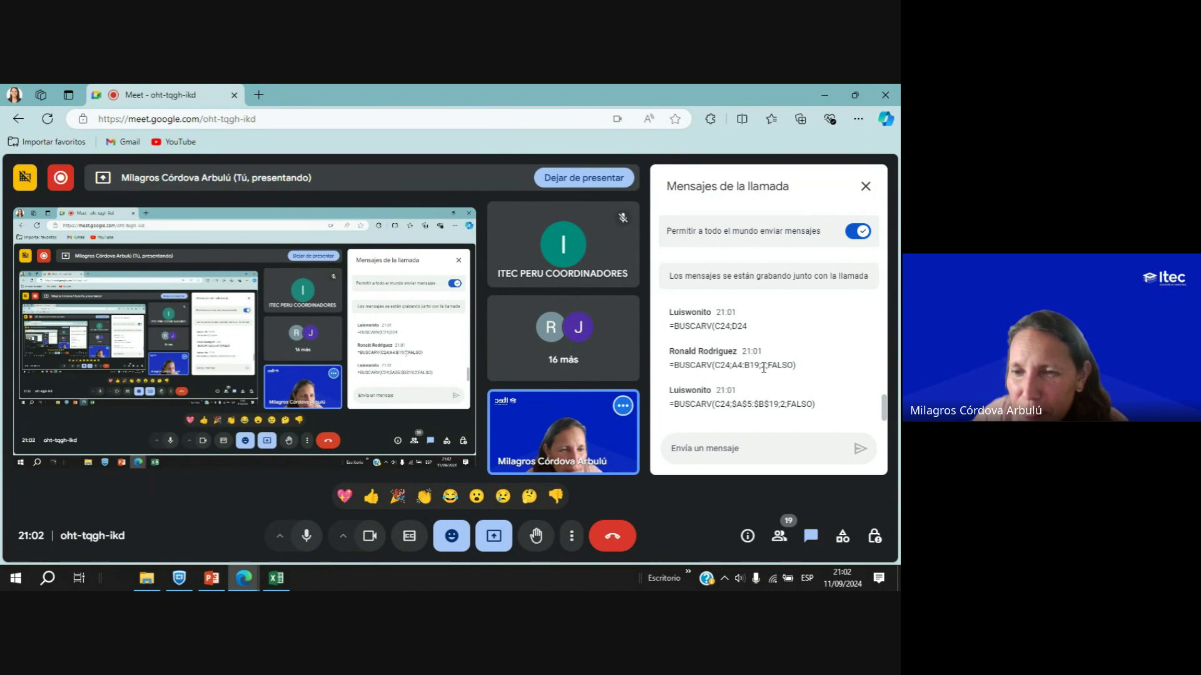
Compare the lookup ranges proposed in the Meet chat with the exercise tables in Excel.
{"action": "left_click", "coordinate": [275, 579]}
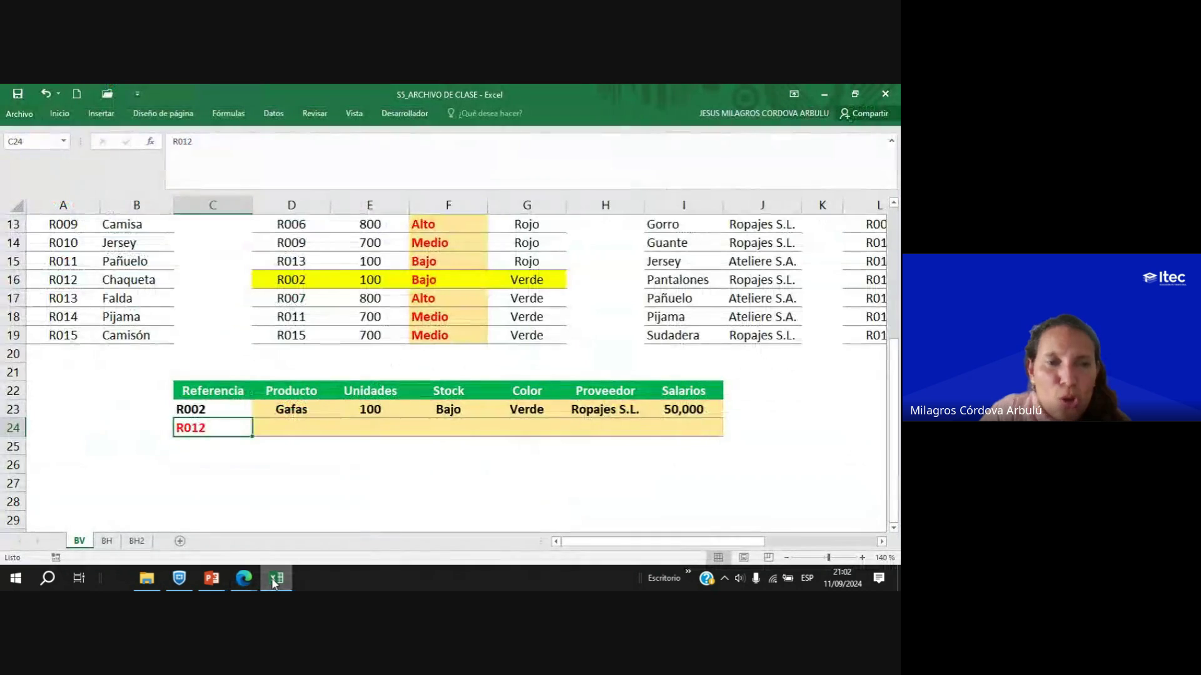
{"action": "scroll", "coordinate": [216, 374], "scroll_direction": "up", "scroll_amount": 4}
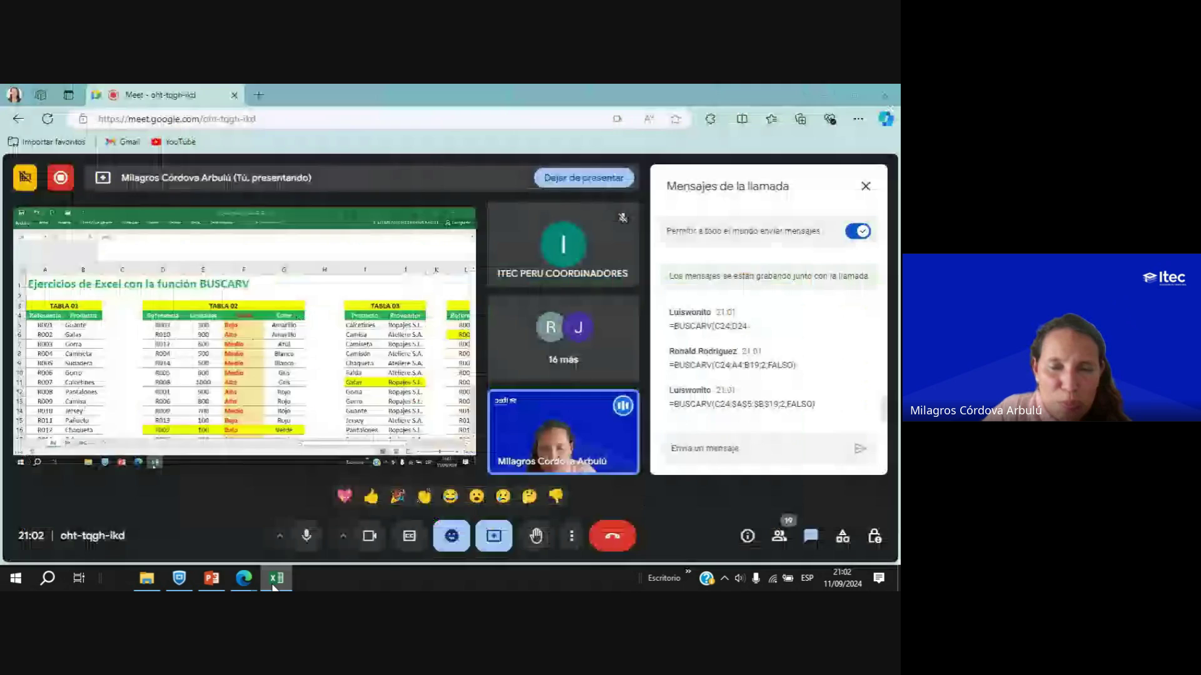
{"action": "left_click", "coordinate": [276, 579]}
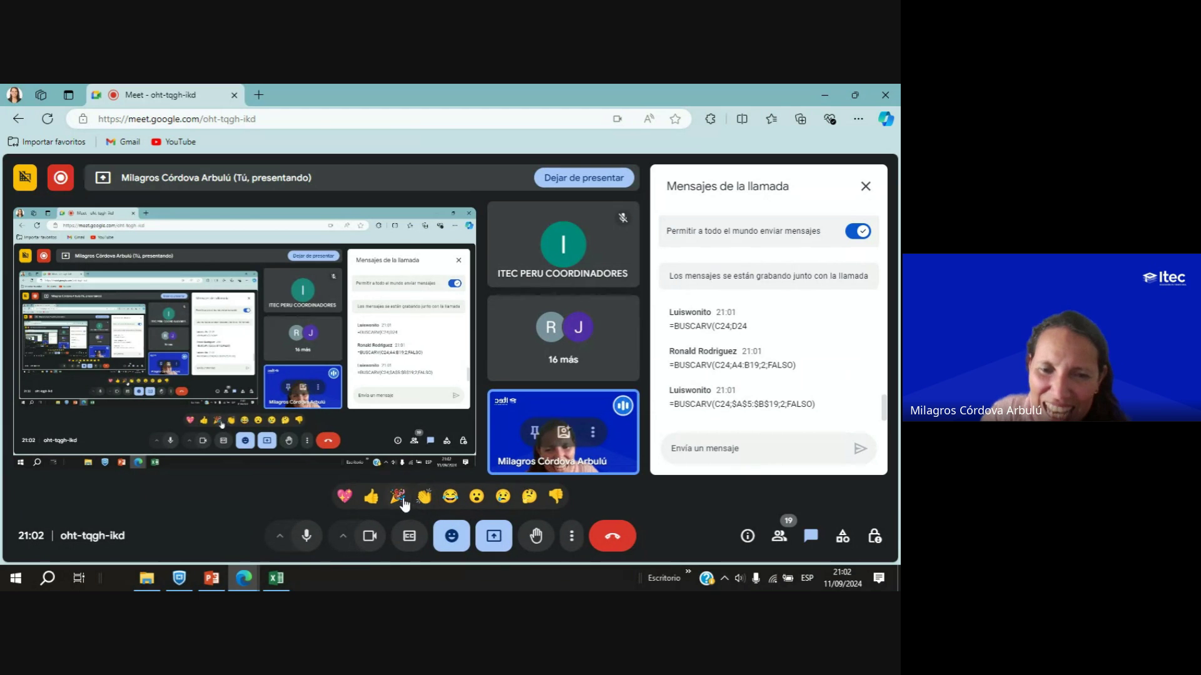
{"action": "left_click", "coordinate": [398, 498]}
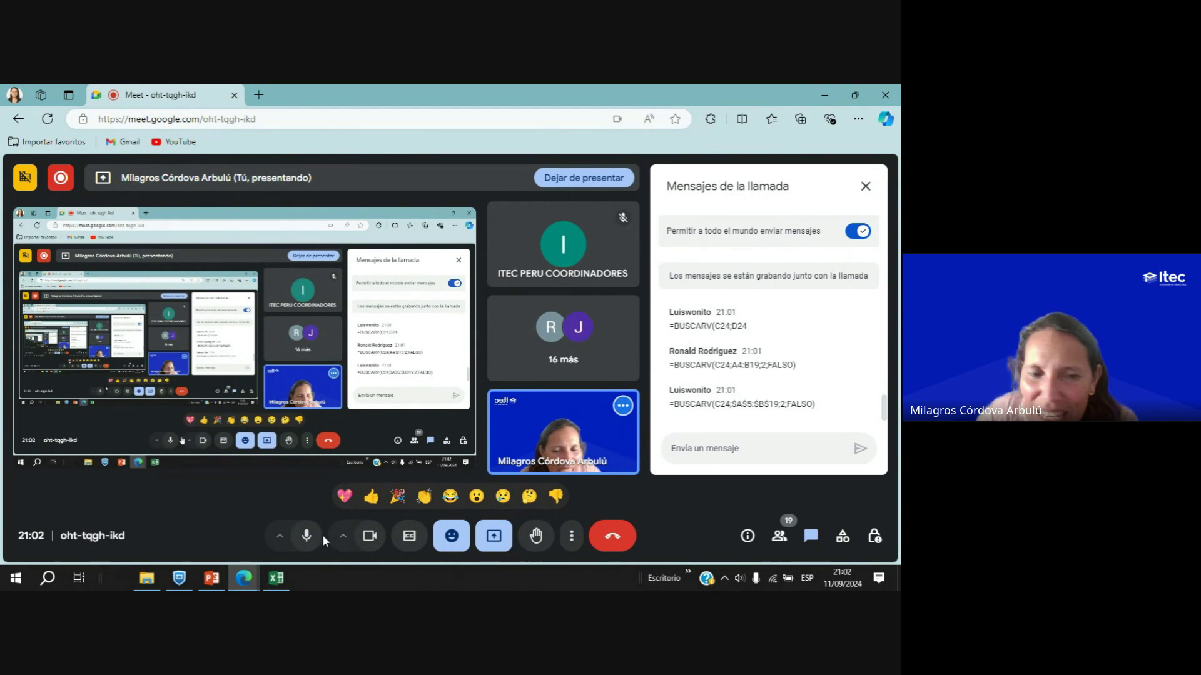
Return to Excel and review TABLA 01's data starting at A5, including its Referencia and Producto headers in A4:B4.
{"action": "left_click", "coordinate": [284, 581]}
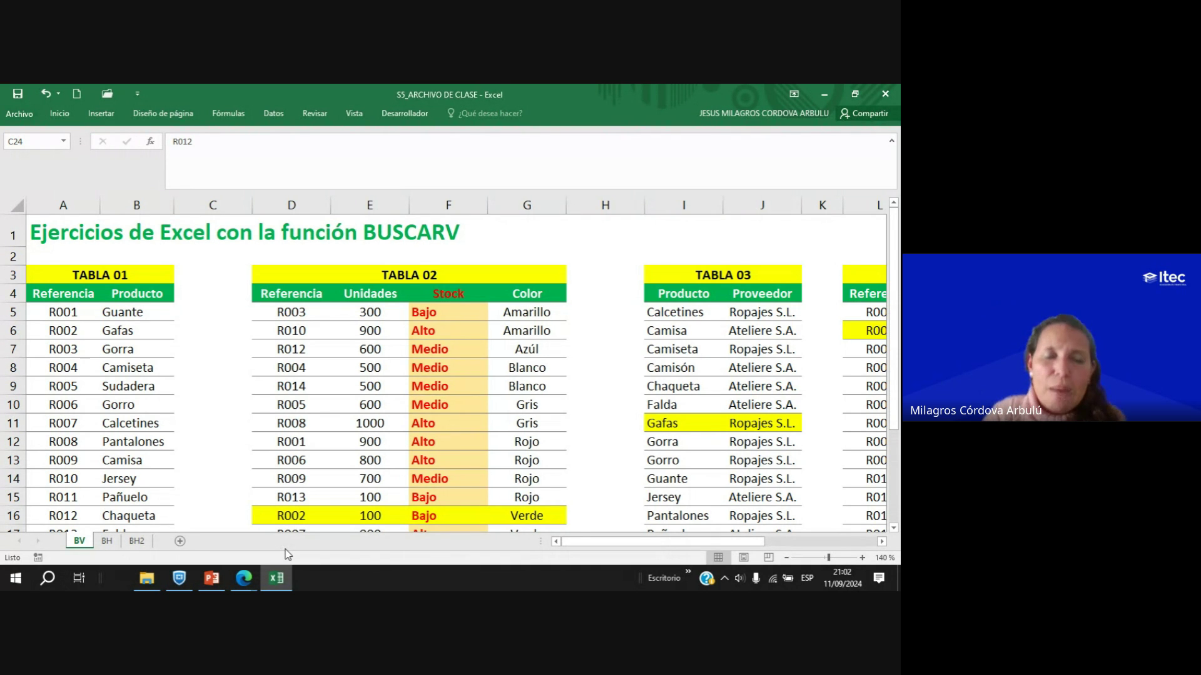
{"action": "left_click", "coordinate": [70, 313]}
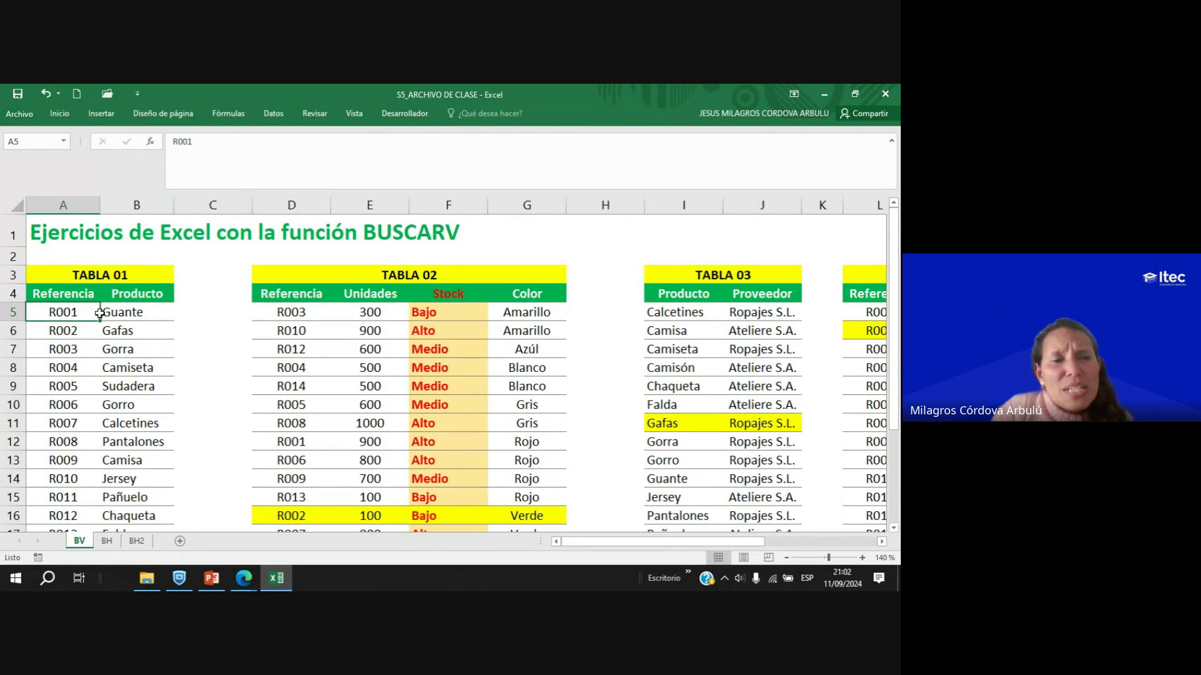
{"action": "left_click_drag", "start_coordinate": [100, 314], "coordinate": [181, 524]}
{"action": "left_click", "coordinate": [57, 241]}
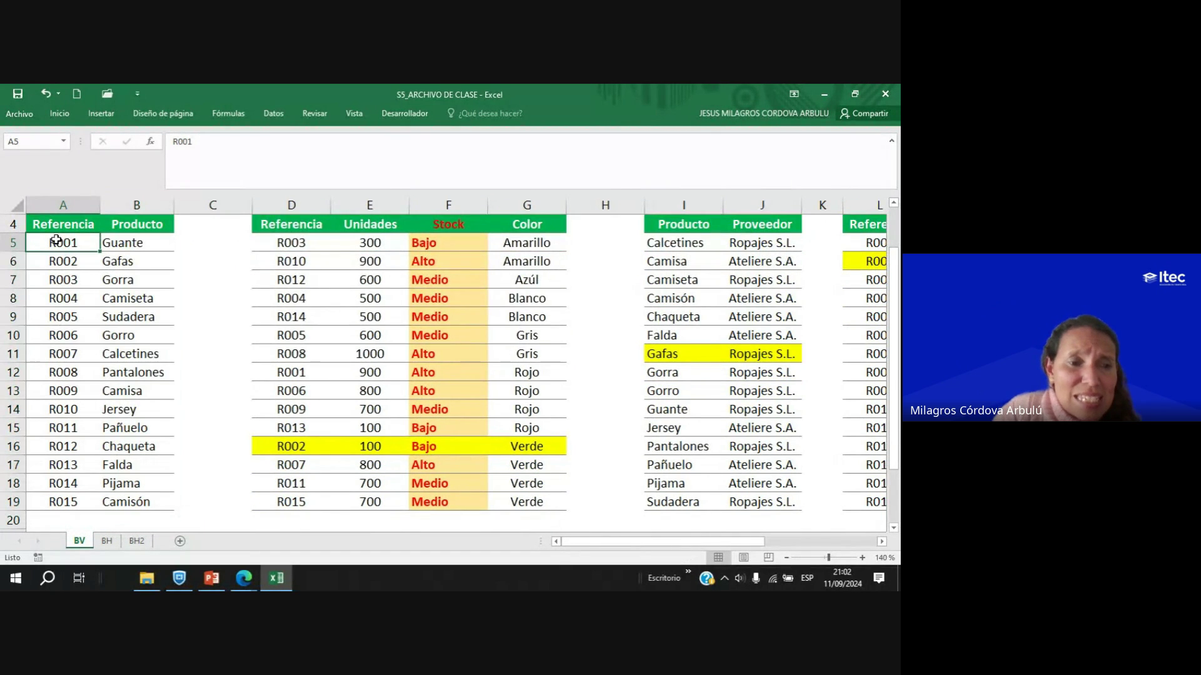
{"action": "scroll", "coordinate": [131, 422], "scroll_direction": "up", "scroll_amount": 1}
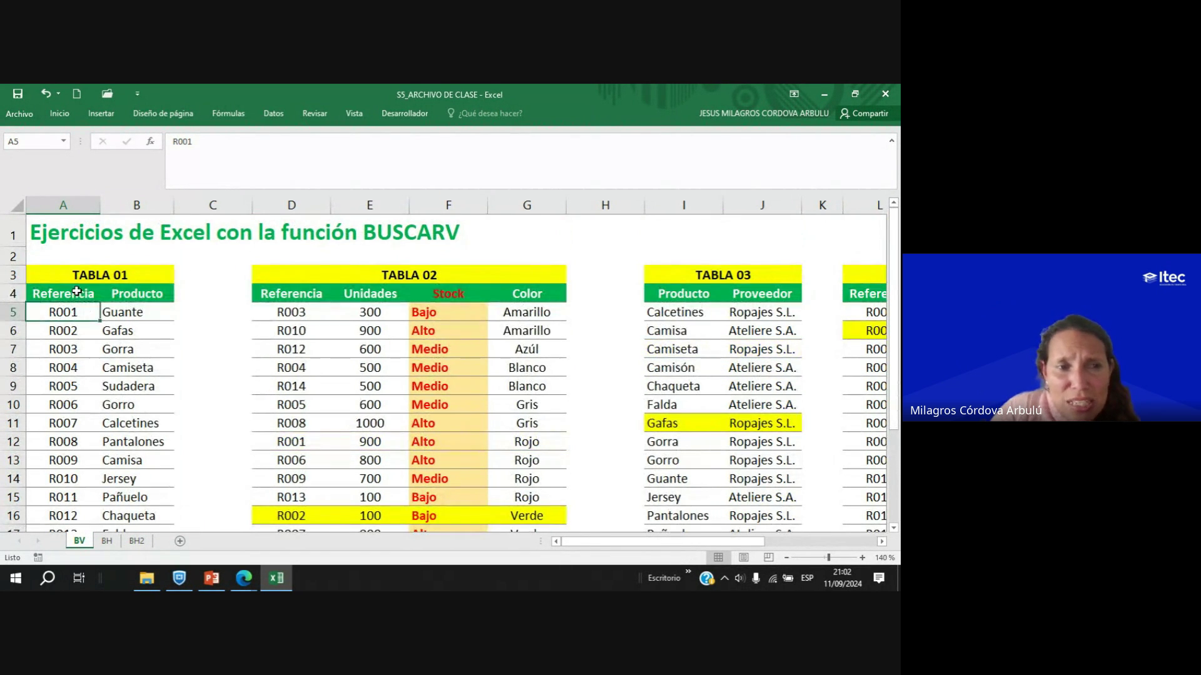
{"action": "left_click_drag", "start_coordinate": [79, 292], "coordinate": [149, 293]}
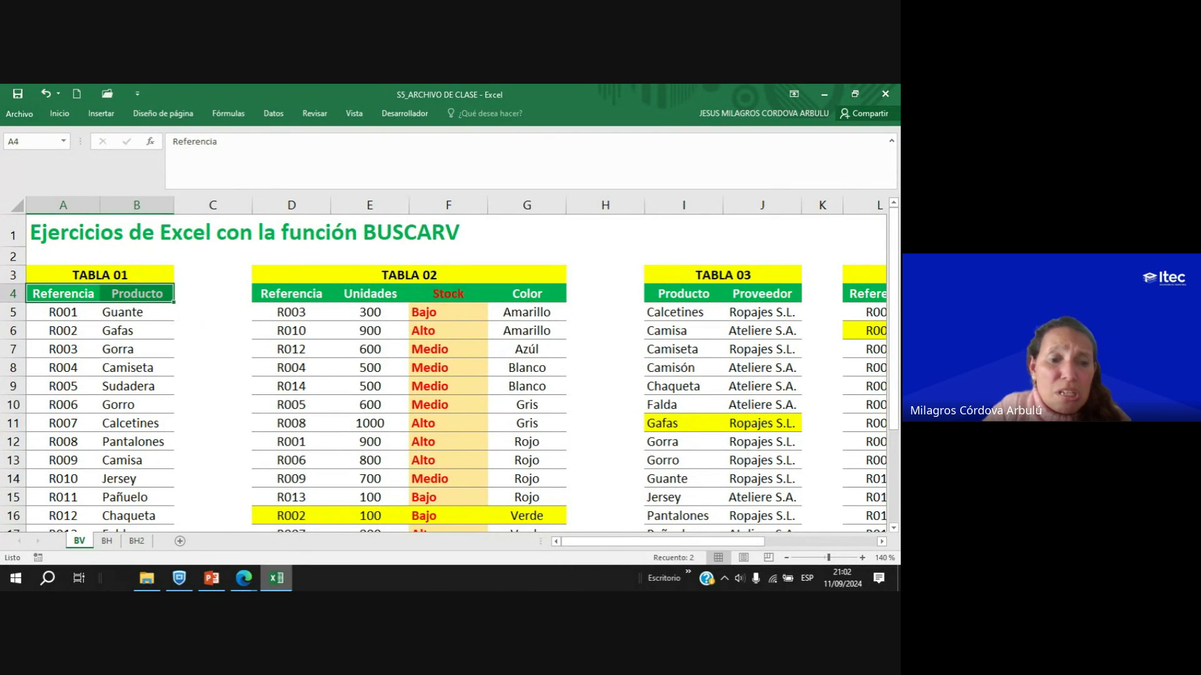
Read the newest Meet chat message about reusing the same formula, highlighting its text and checking it against Excel.
{"action": "left_click", "coordinate": [284, 586]}
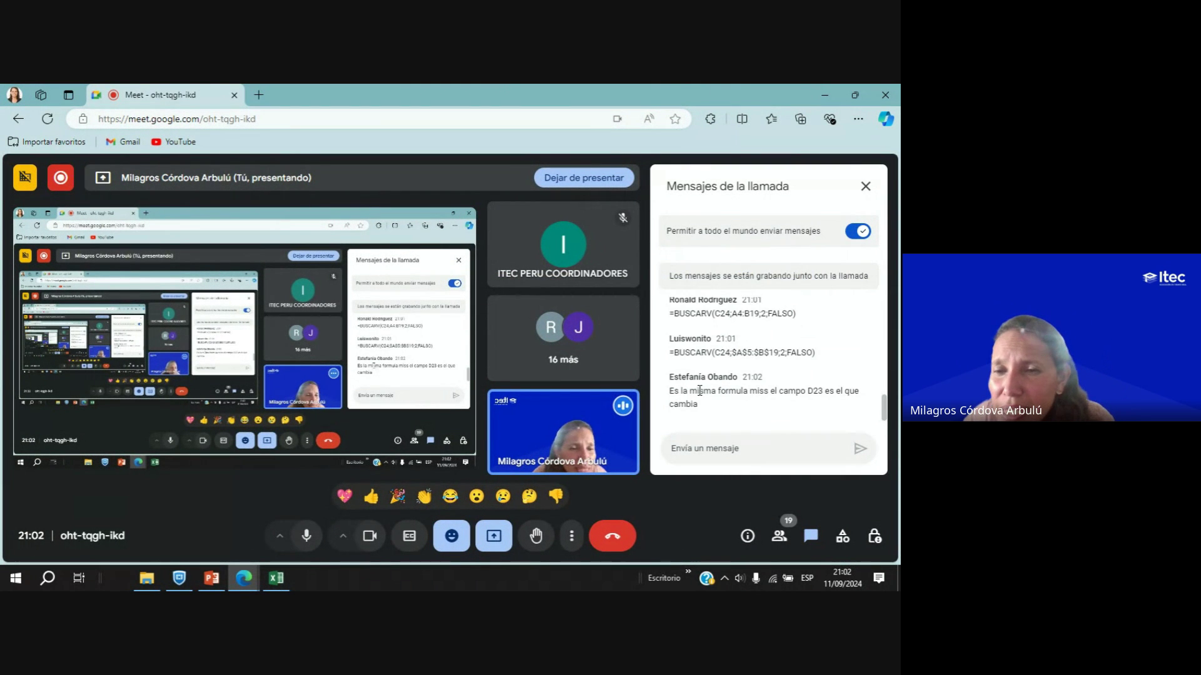
{"action": "left_click_drag", "start_coordinate": [705, 392], "coordinate": [774, 407]}
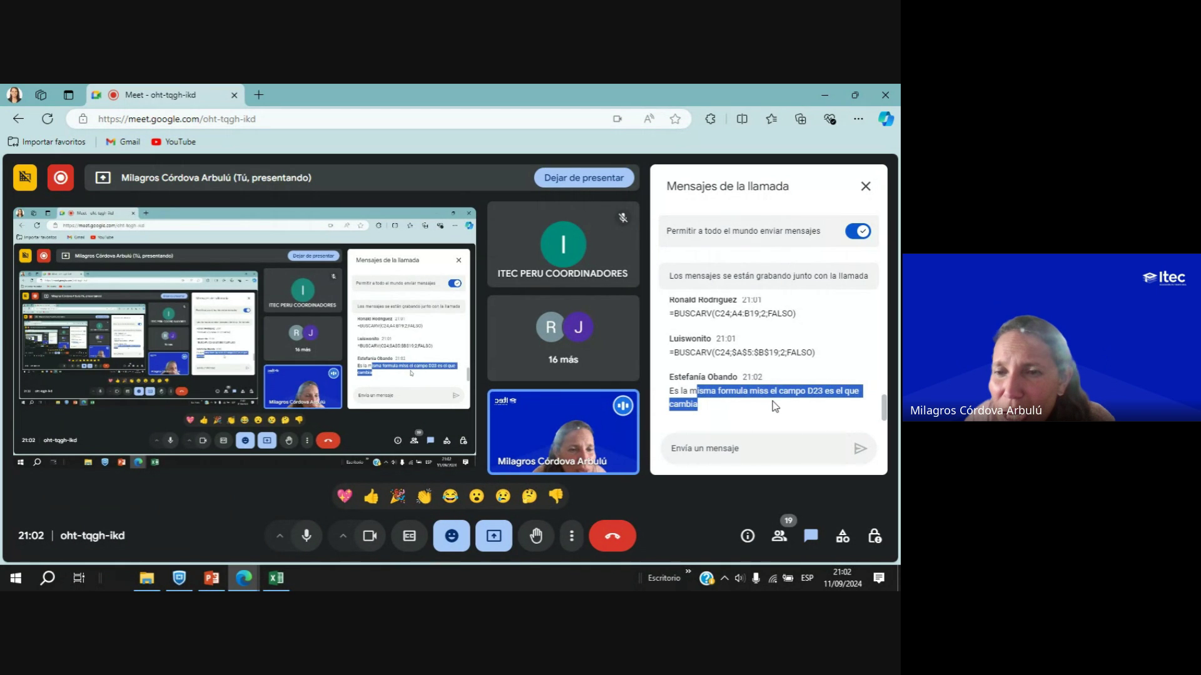
{"action": "left_click", "coordinate": [765, 414]}
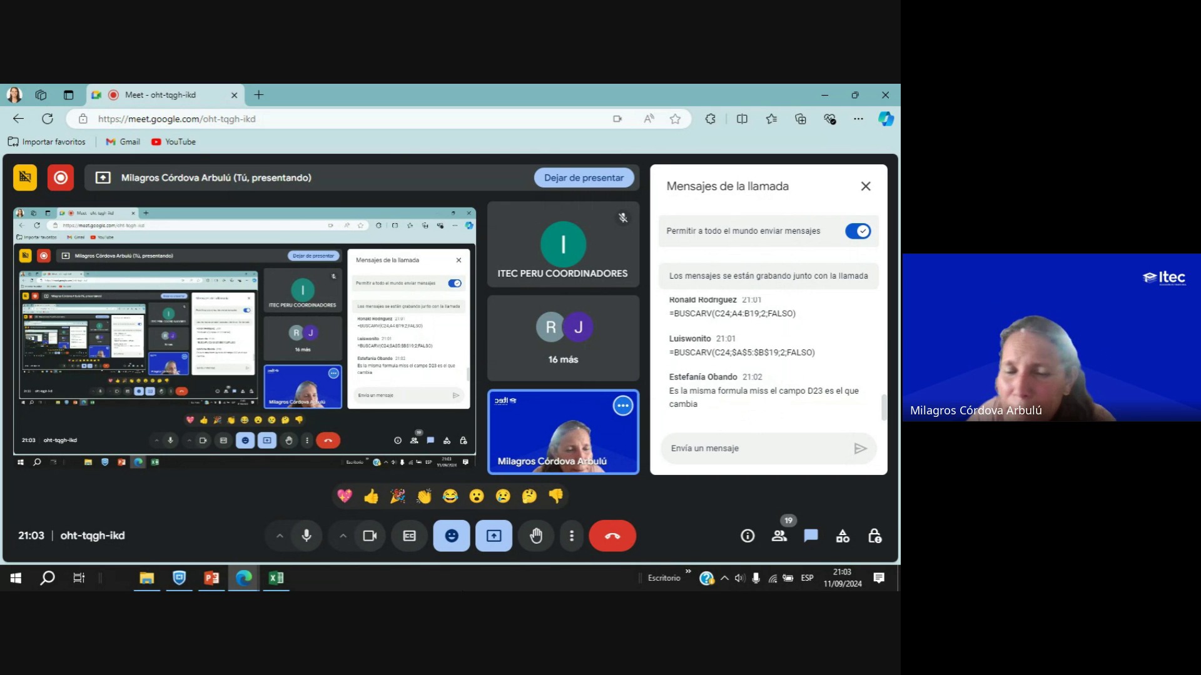
{"action": "left_click", "coordinate": [277, 577]}
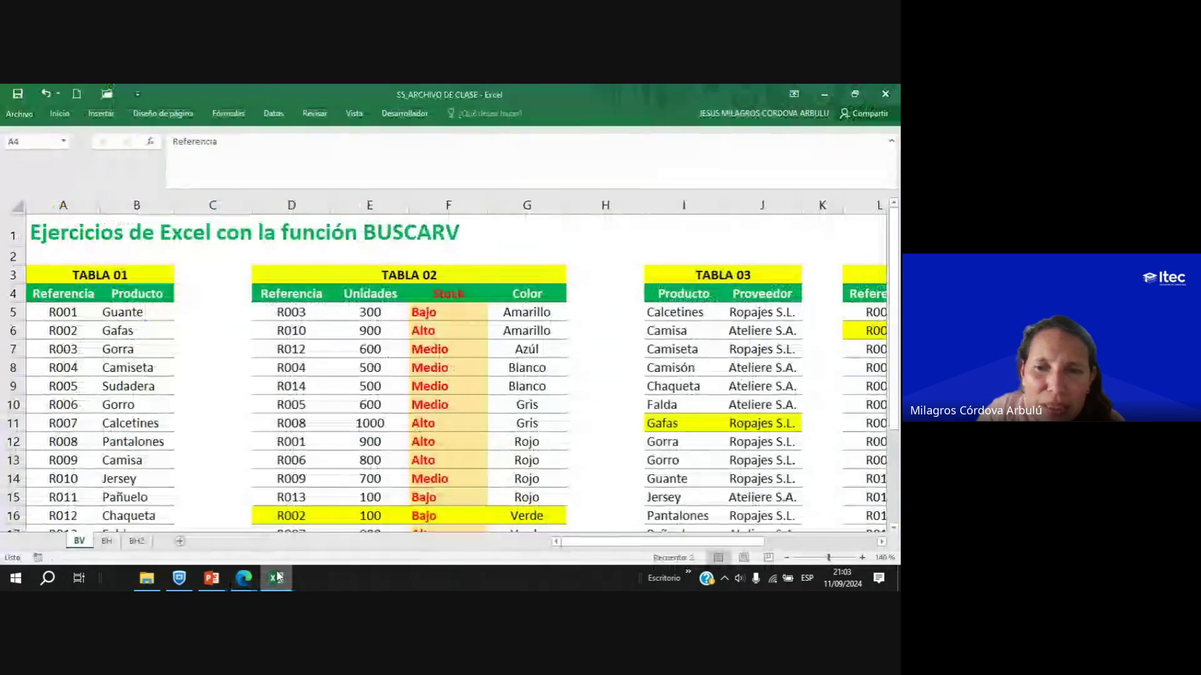
{"action": "left_click", "coordinate": [277, 578]}
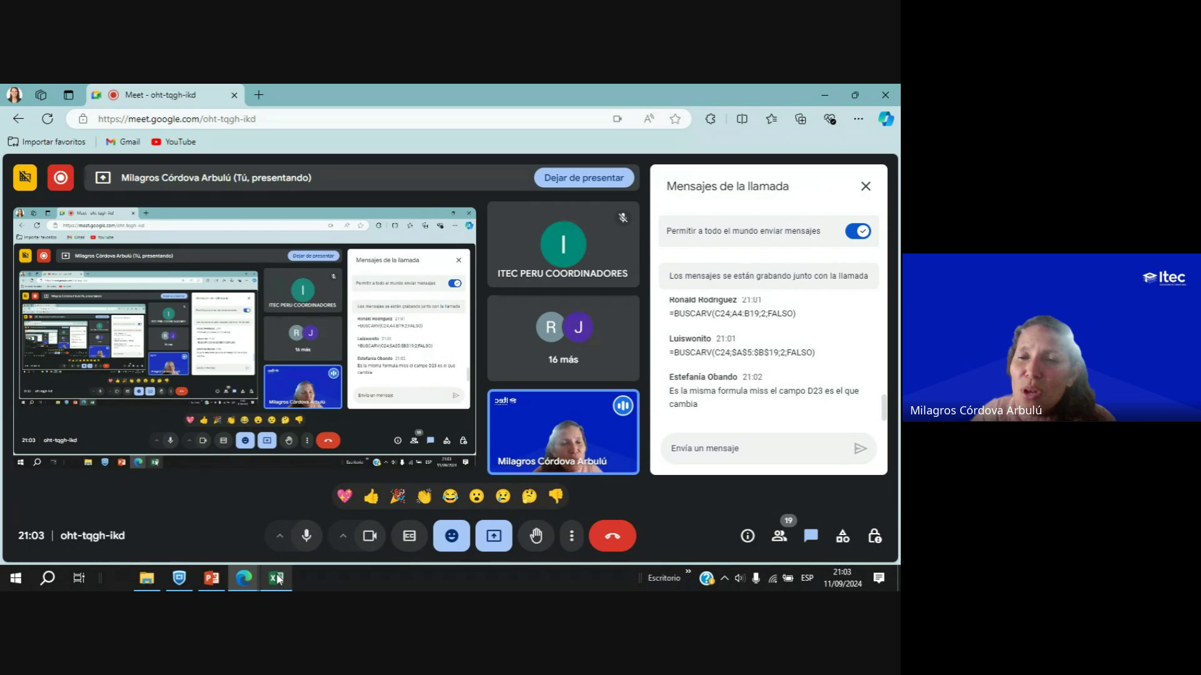
Return to Excel and select the R002 Producto result in D23 to review its BUSCARV formula.
{"action": "left_click", "coordinate": [277, 578]}
{"action": "scroll", "coordinate": [249, 487], "scroll_direction": "down", "scroll_amount": 4}
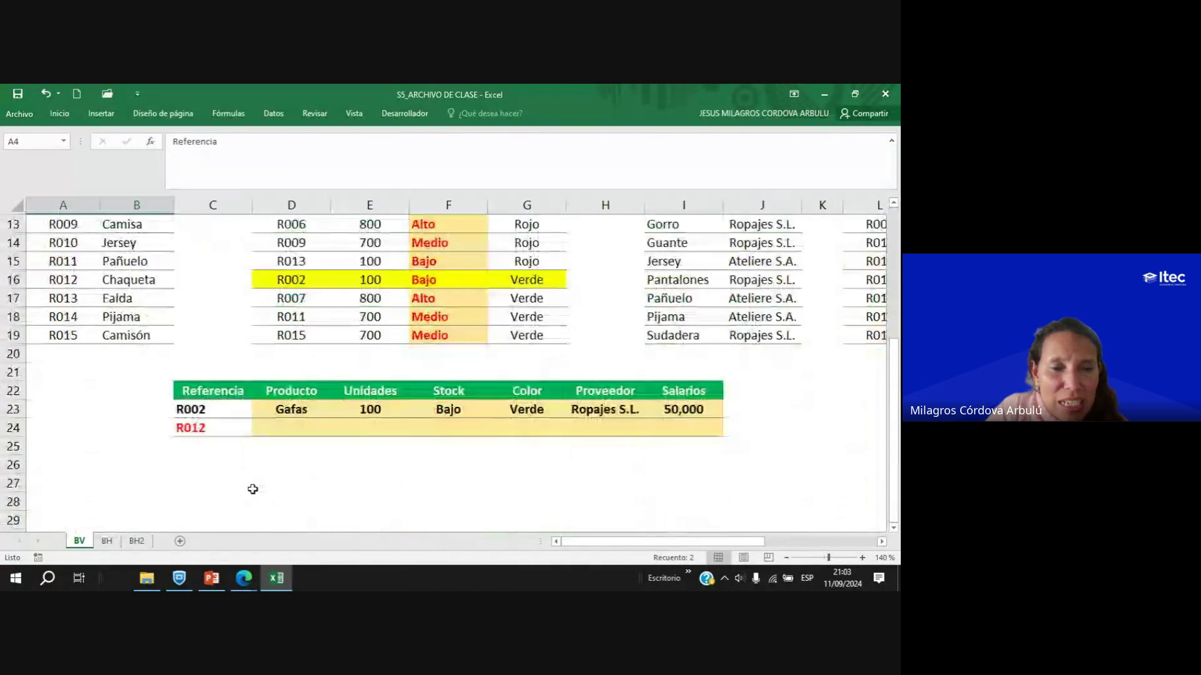
{"action": "left_click", "coordinate": [278, 410]}
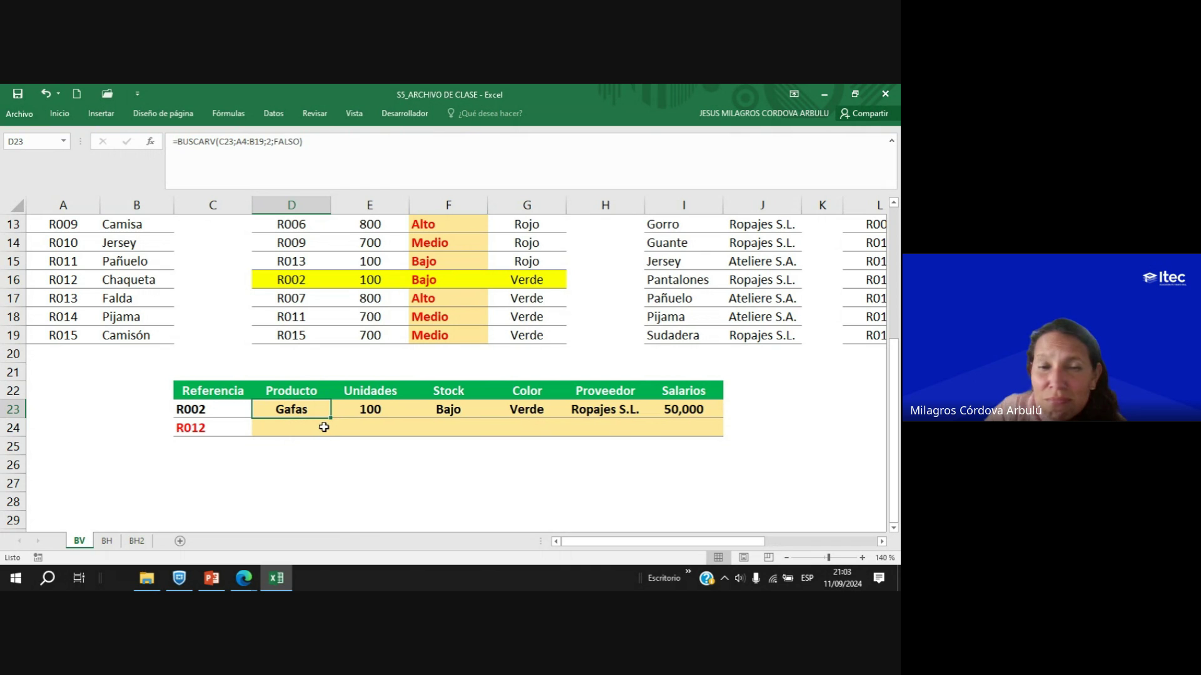
Highlight the full chat message about the same formula in Meet, and return to Excel's D23 under the Producto header.
{"action": "left_click", "coordinate": [277, 582]}
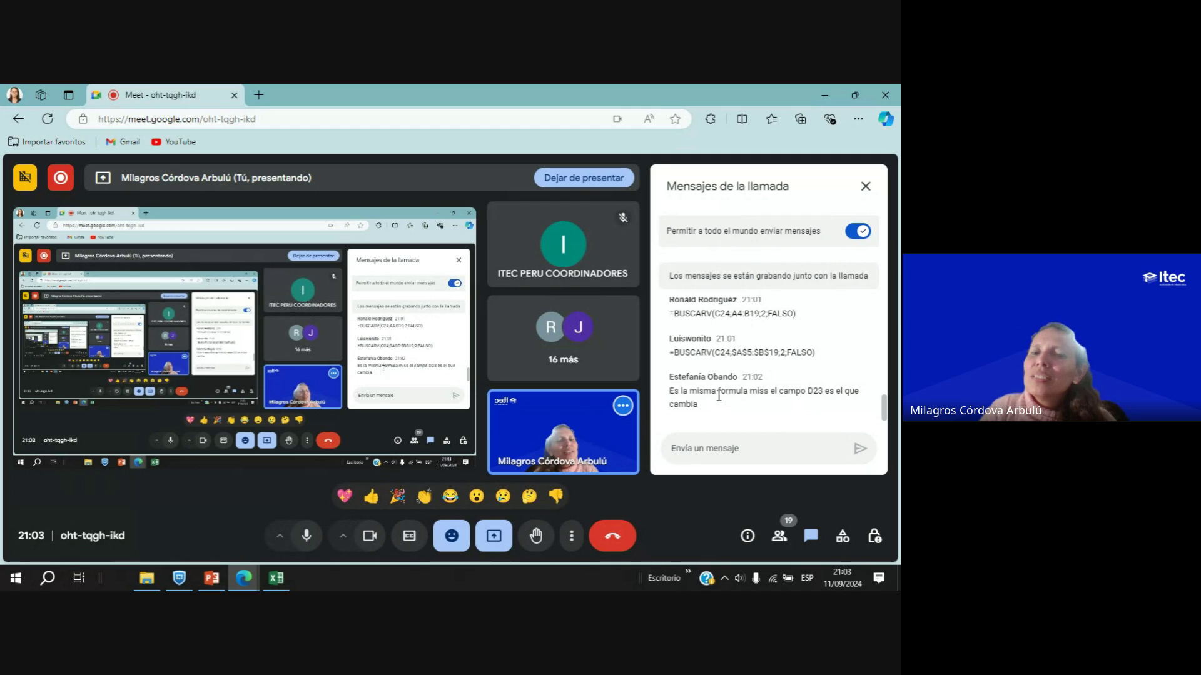
{"action": "left_click_drag", "start_coordinate": [670, 391], "coordinate": [698, 405]}
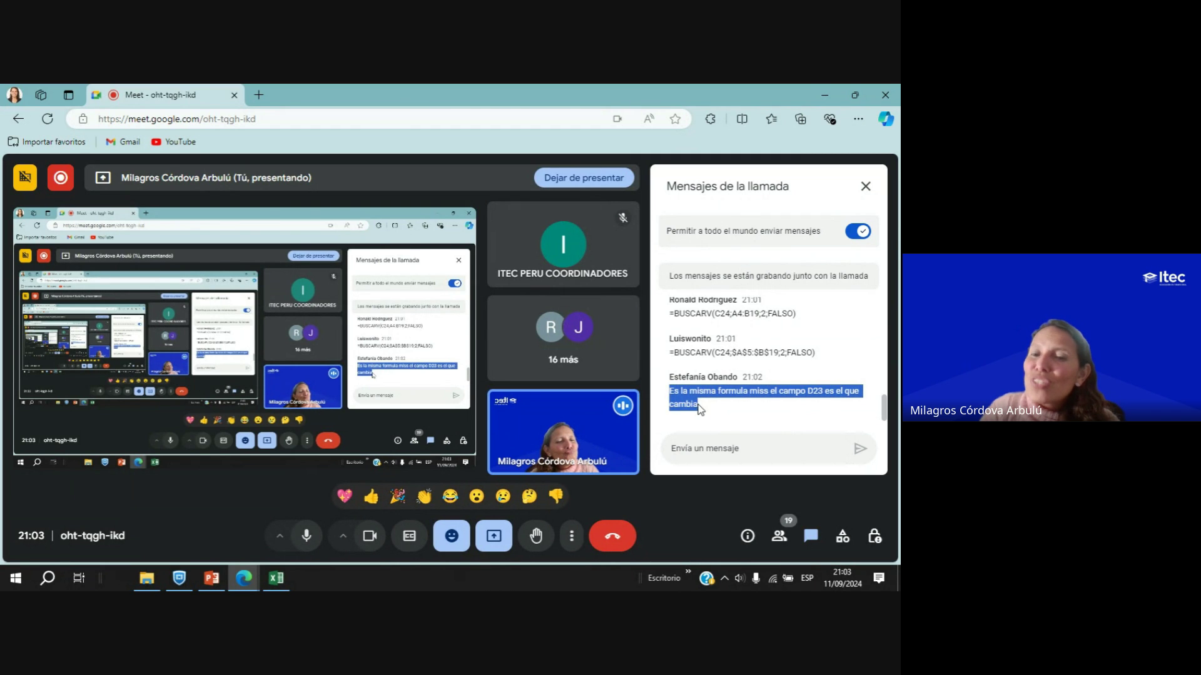
{"action": "left_click", "coordinate": [698, 413]}
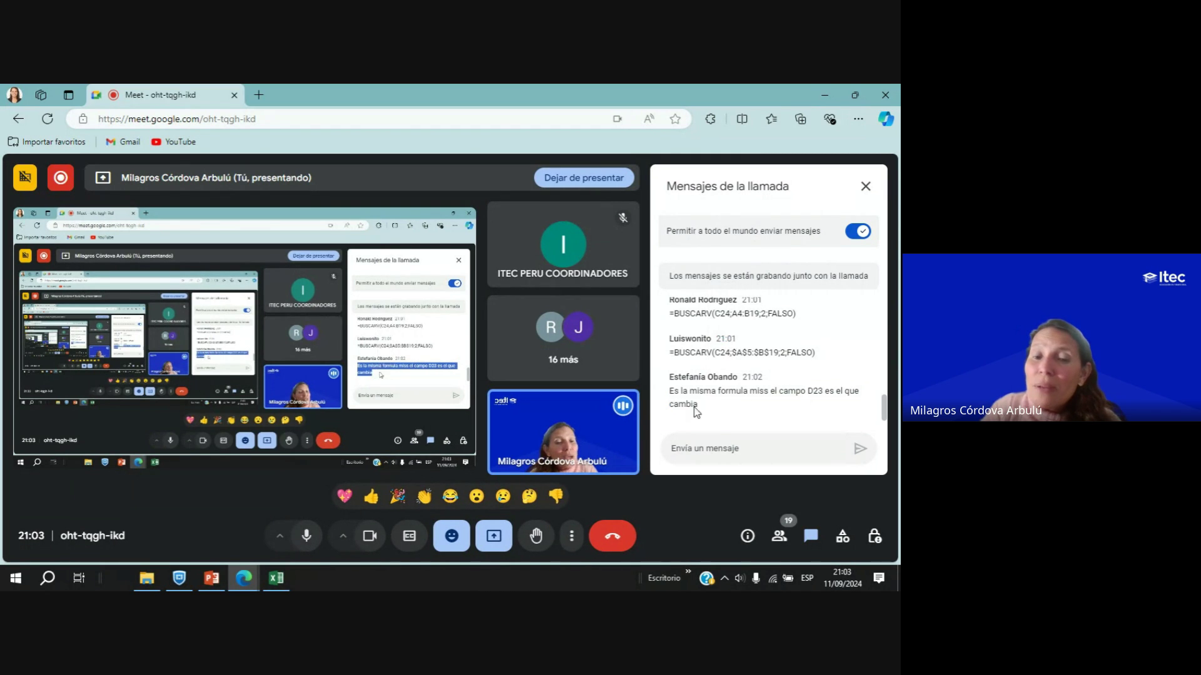
{"action": "left_click", "coordinate": [288, 581]}
{"action": "left_click", "coordinate": [291, 392]}
{"action": "left_click", "coordinate": [294, 410]}
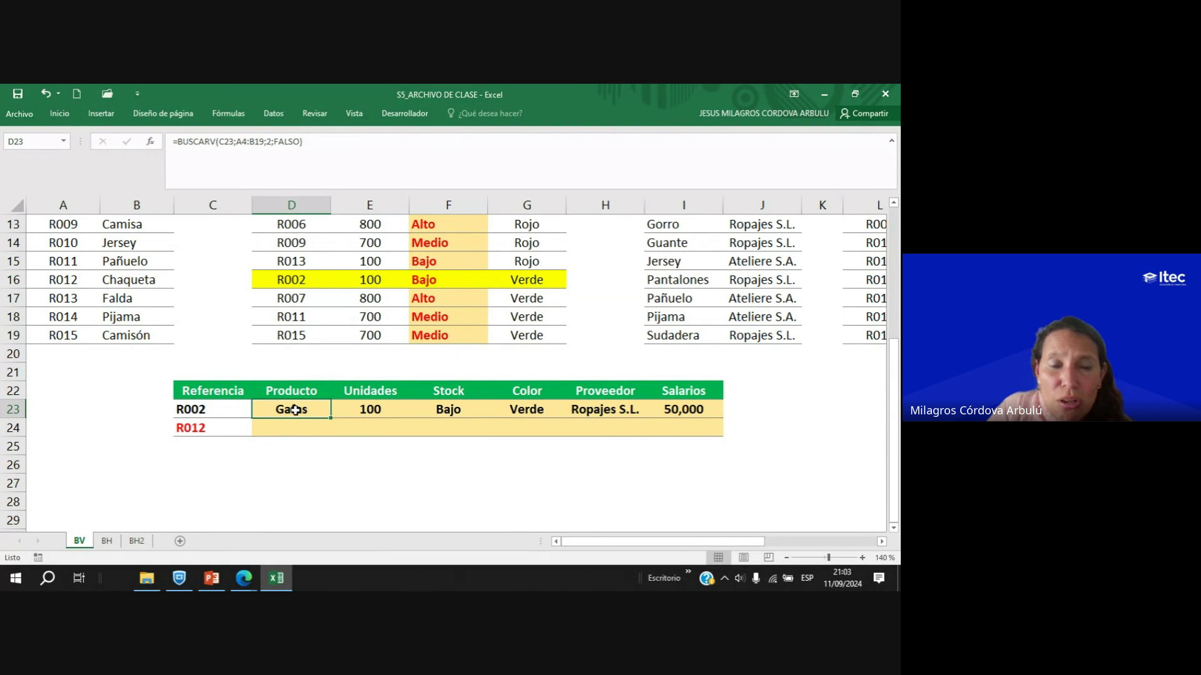
Review the BUSCARV formulas in D23 and E23 against the empty R012 row and read the answers in the Meet chat.
{"action": "double_click", "coordinate": [293, 411]}
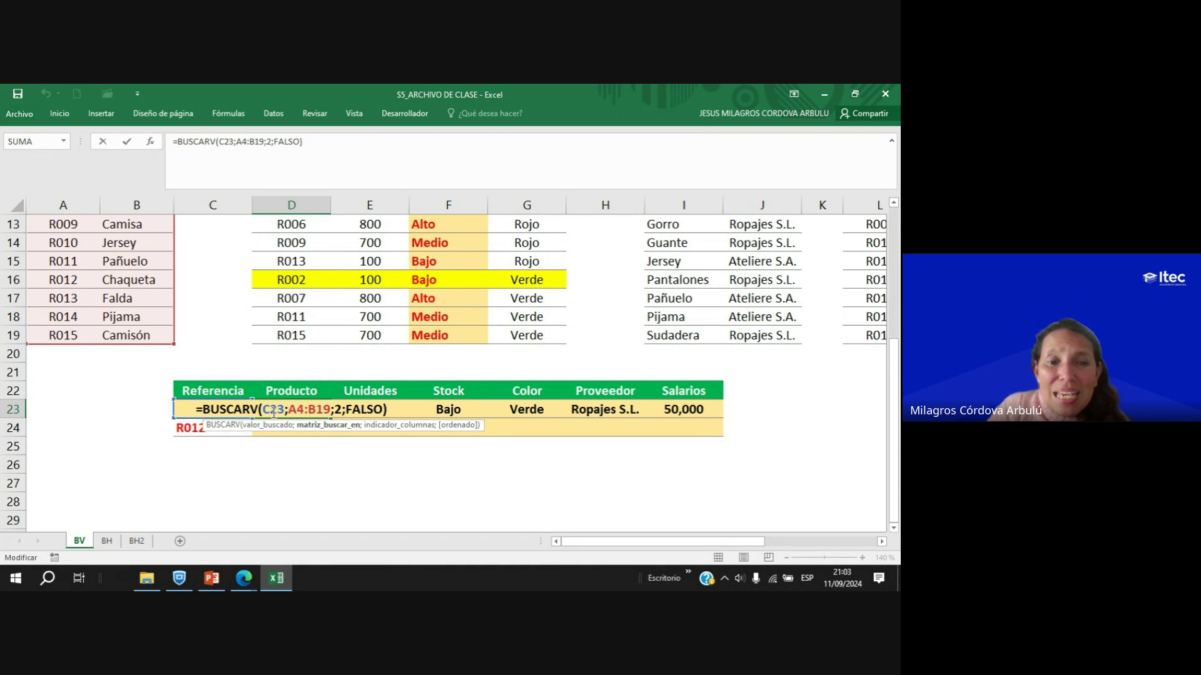
{"action": "key", "text": "Escape"}
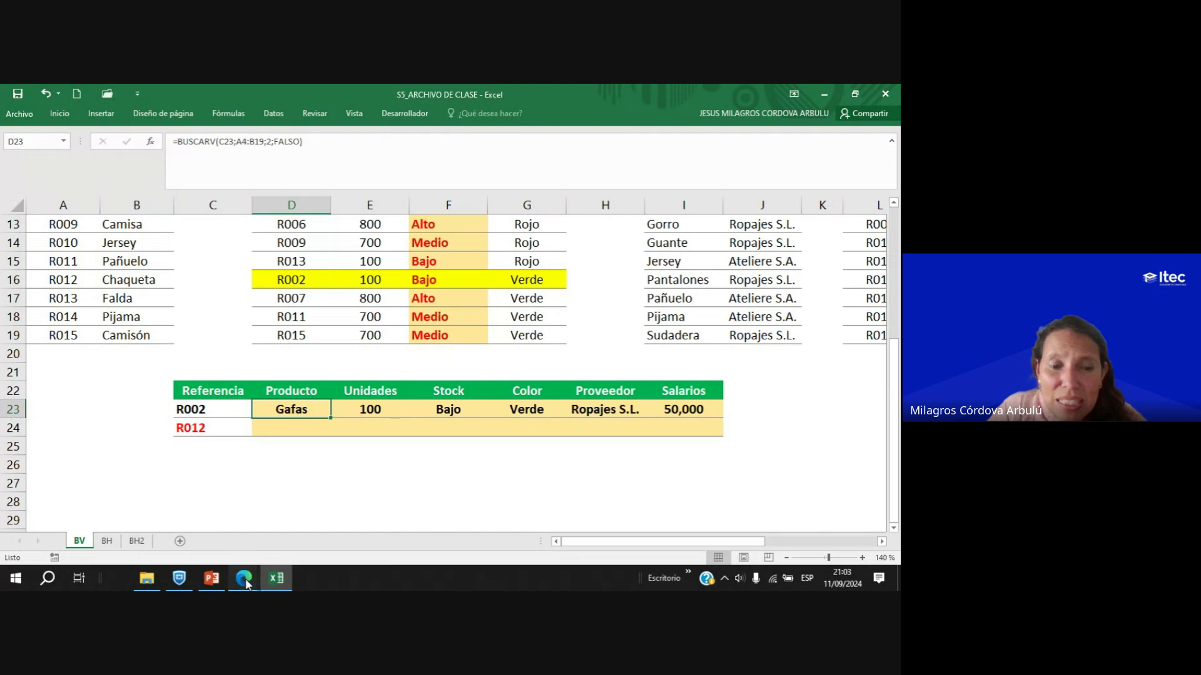
{"action": "mouse_move", "coordinate": [247, 585]}
{"action": "left_click", "coordinate": [212, 512]}
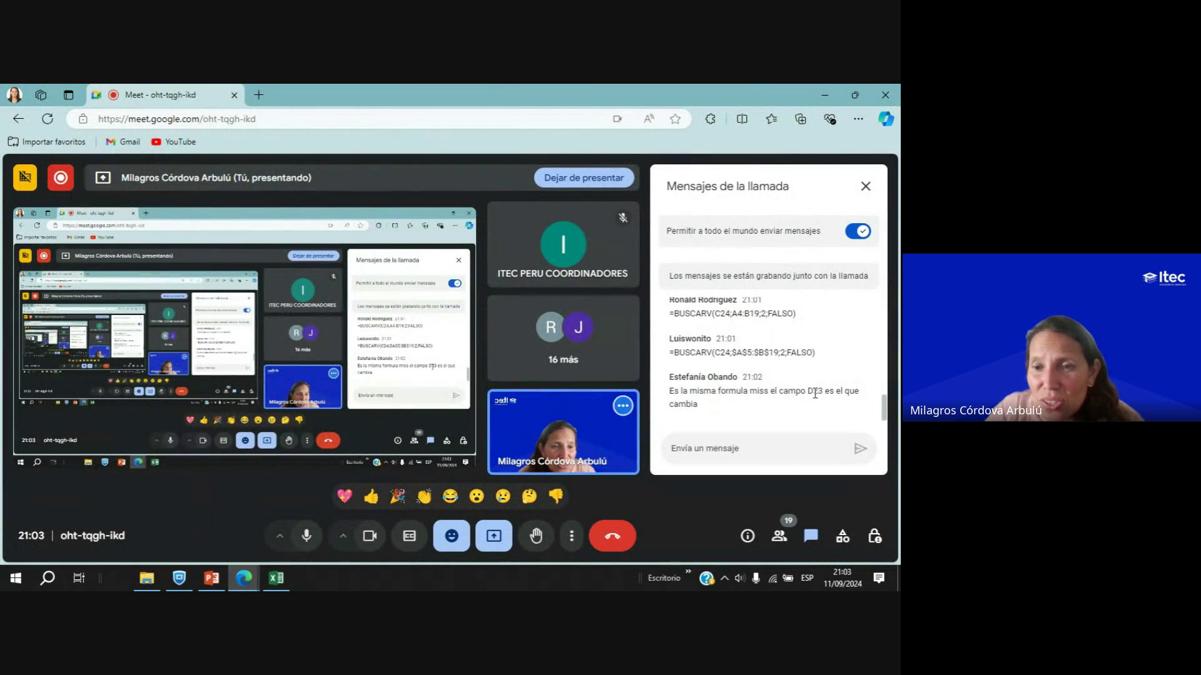
{"action": "left_click", "coordinate": [277, 578]}
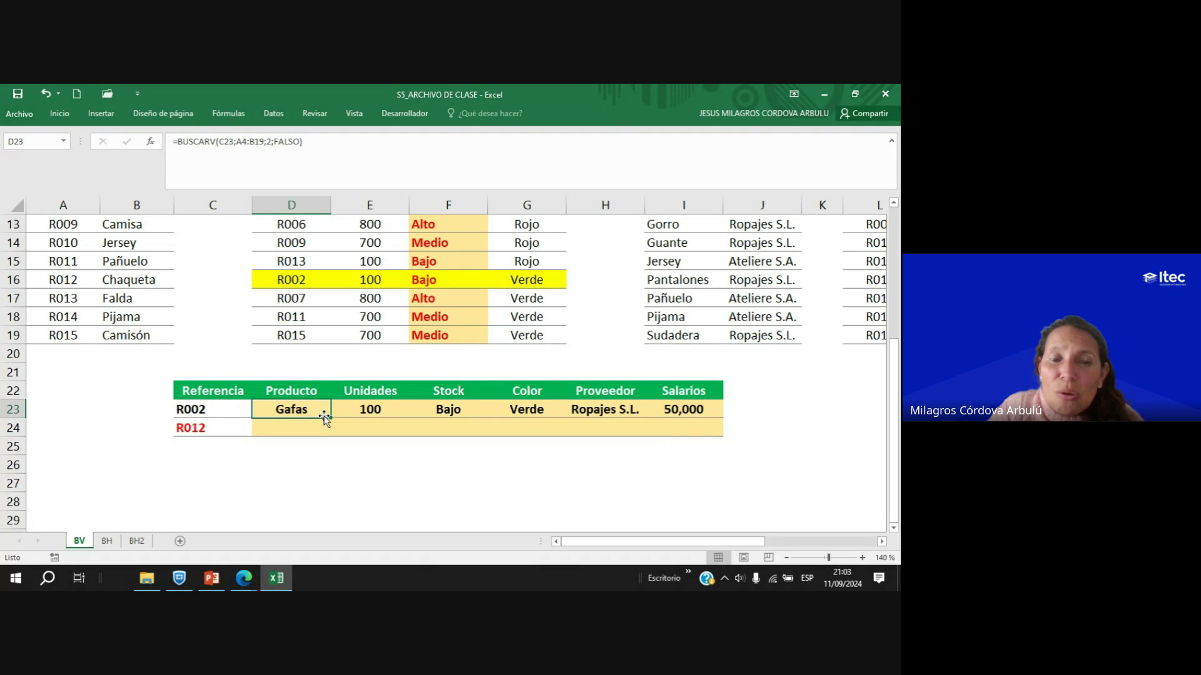
{"action": "left_click", "coordinate": [302, 428]}
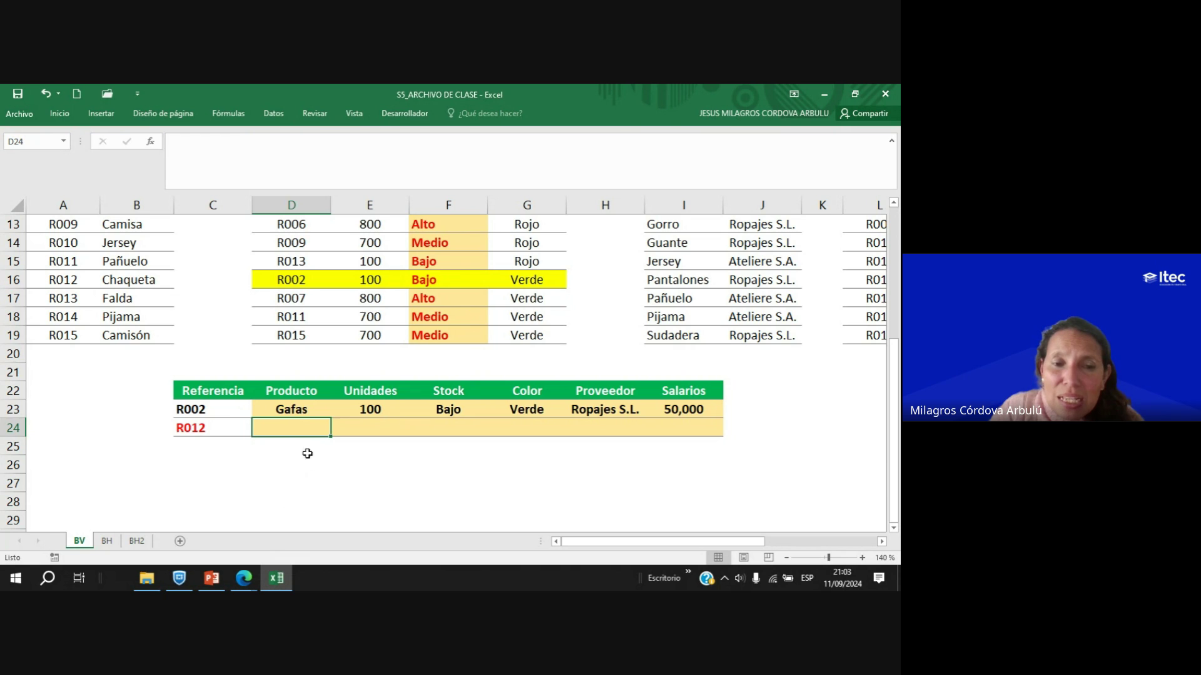
{"action": "left_click", "coordinate": [297, 411]}
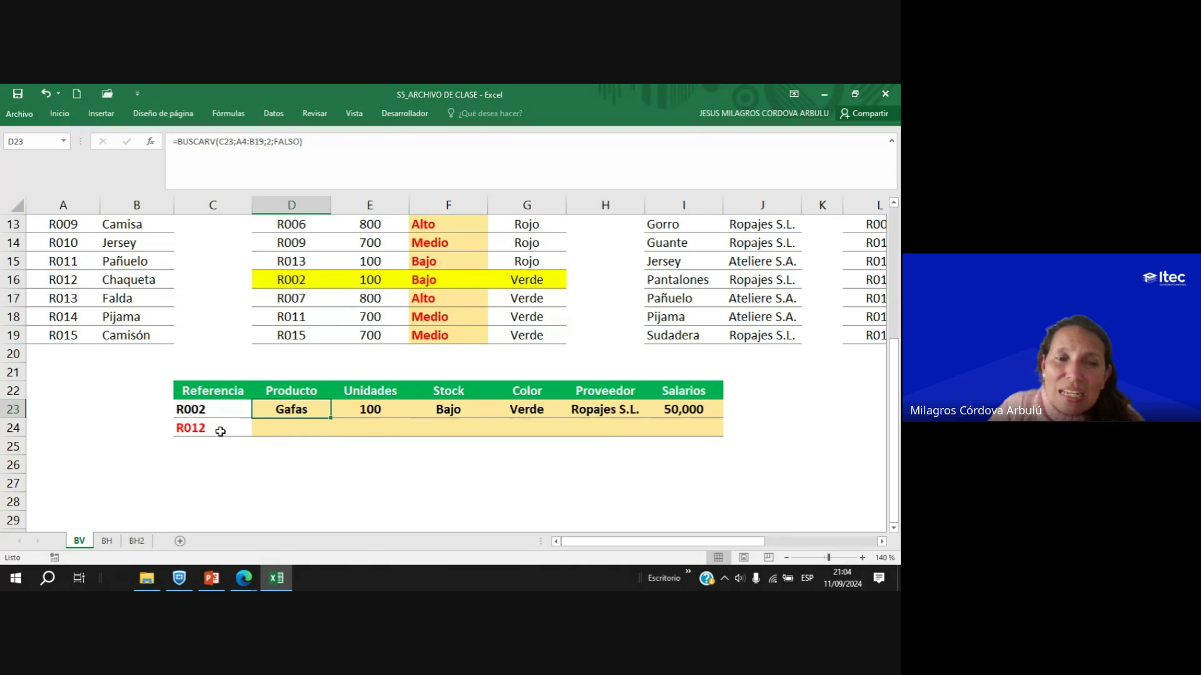
{"action": "left_click", "coordinate": [287, 428]}
{"action": "left_click", "coordinate": [368, 423]}
{"action": "left_click", "coordinate": [367, 410]}
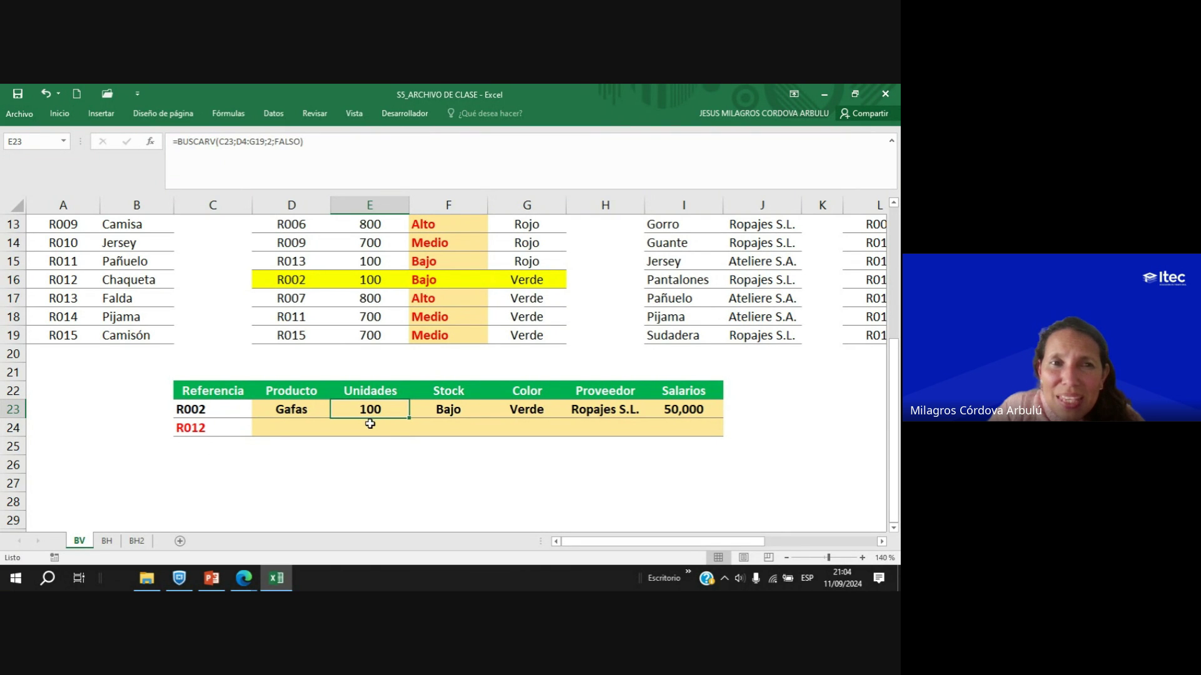
{"action": "left_click", "coordinate": [374, 427]}
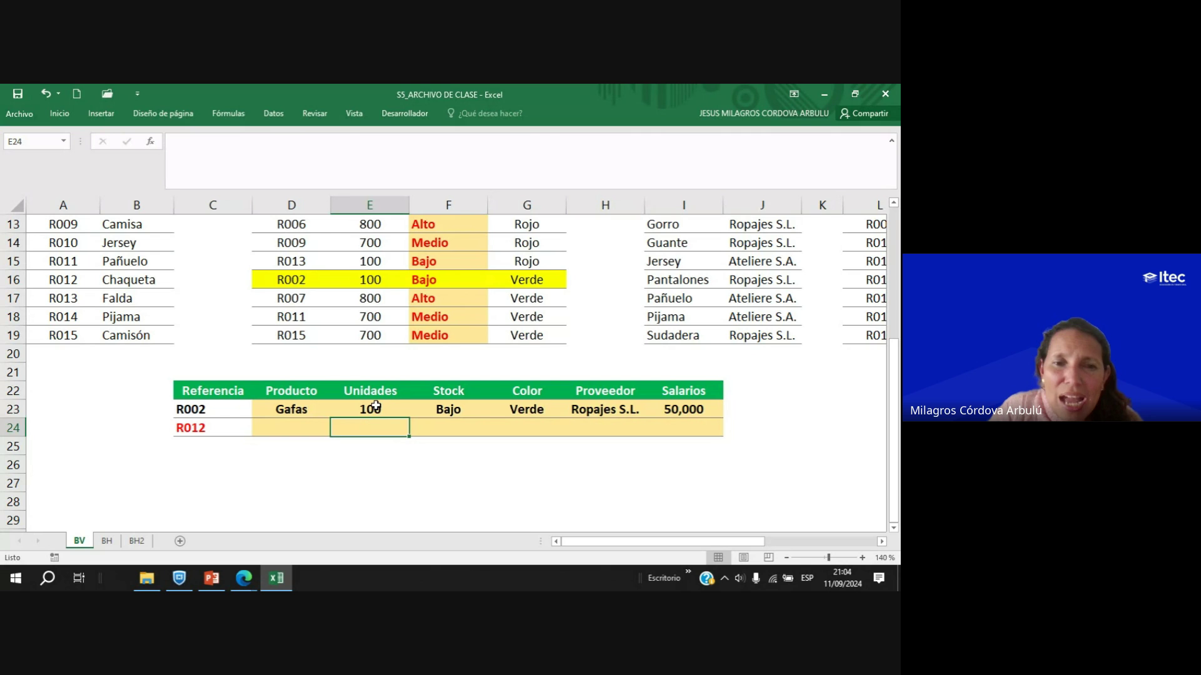
{"action": "left_click", "coordinate": [375, 406]}
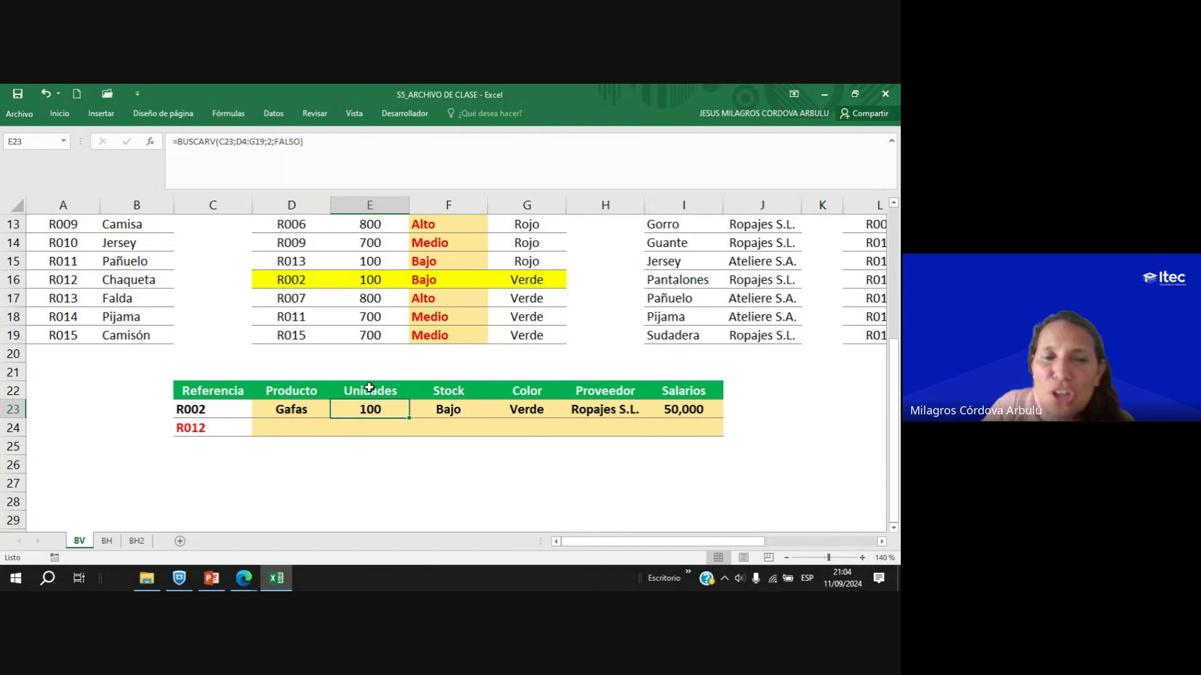
Copy the formula =BUSCARV(C24;A4:B19;2;FALSO) from the Meet chat and enter it in cell D24 of the Excel sheet.
{"action": "mouse_move", "coordinate": [248, 576]}
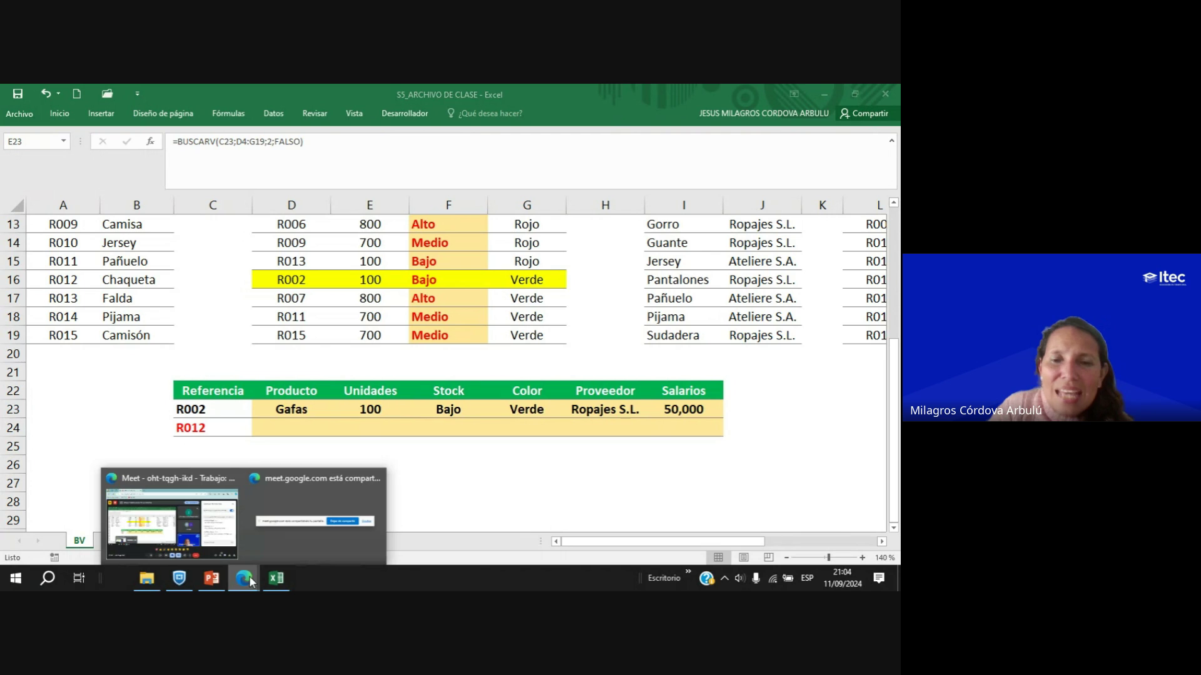
{"action": "left_click", "coordinate": [175, 522]}
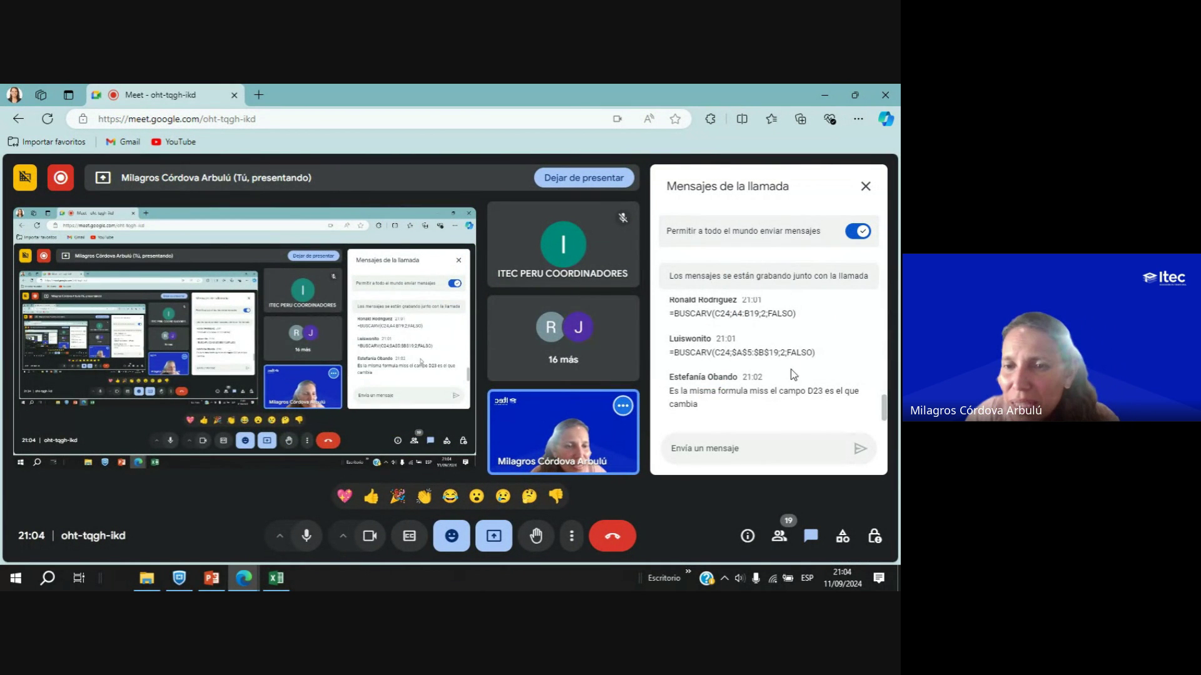
{"action": "left_click_drag", "start_coordinate": [796, 314], "coordinate": [668, 315]}
{"action": "key", "text": "ctrl+c"}
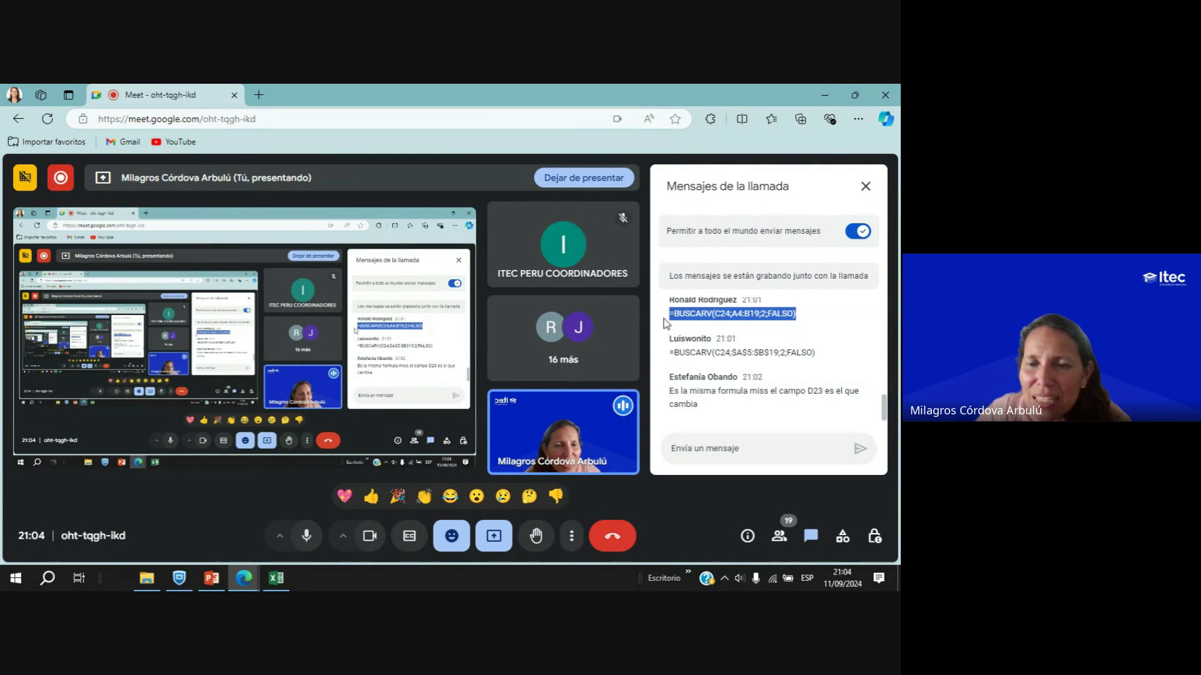
{"action": "left_click", "coordinate": [276, 578]}
{"action": "left_click", "coordinate": [290, 431]}
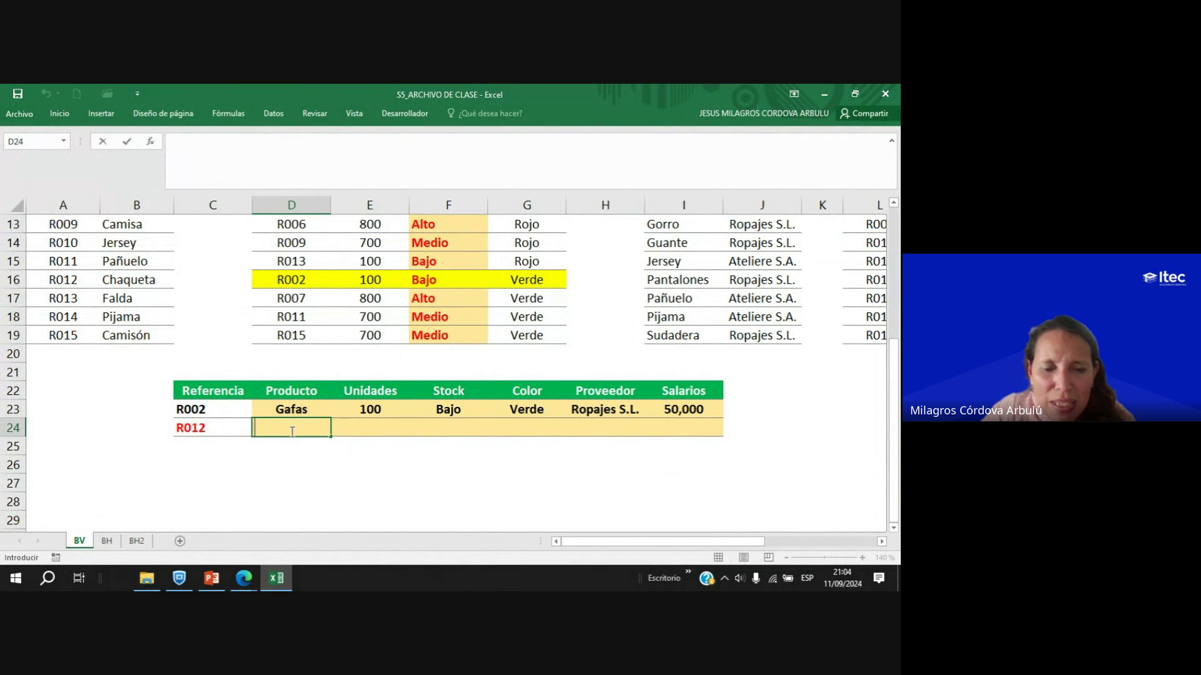
{"action": "key", "text": "ctrl+v"}
{"action": "key", "text": "Return"}
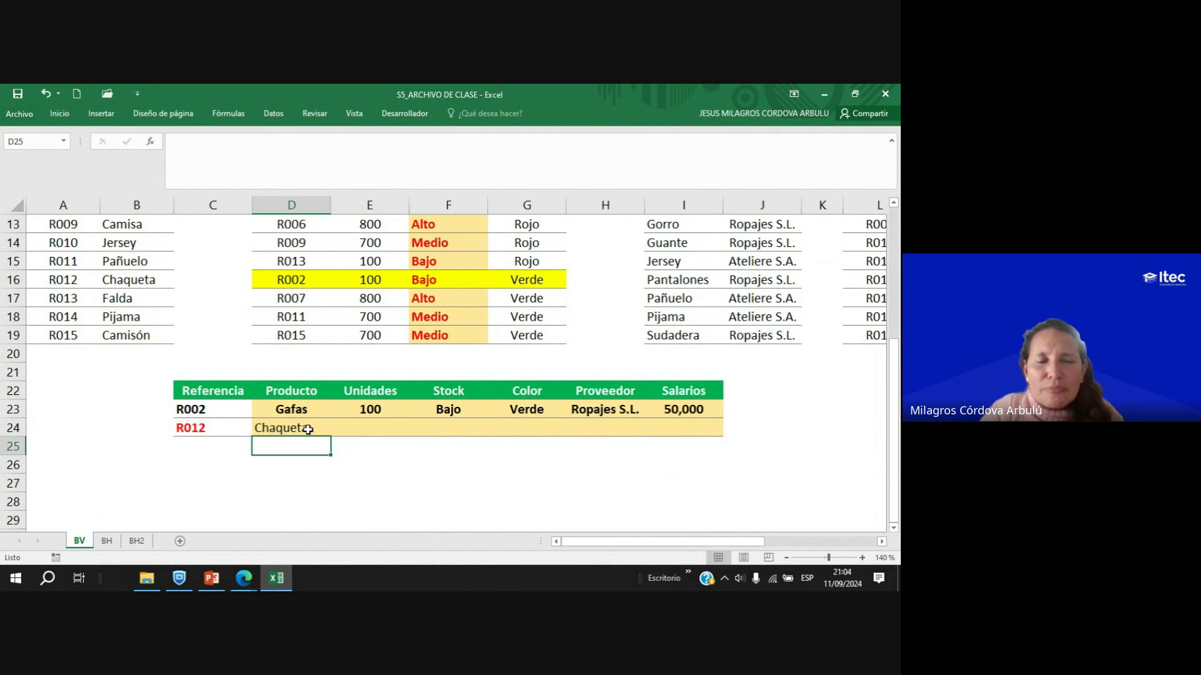
Centre the R012 result row D24:I24 and make it bold.
{"action": "left_click", "coordinate": [307, 429]}
{"action": "scroll", "coordinate": [339, 394], "scroll_direction": "up", "scroll_amount": 2}
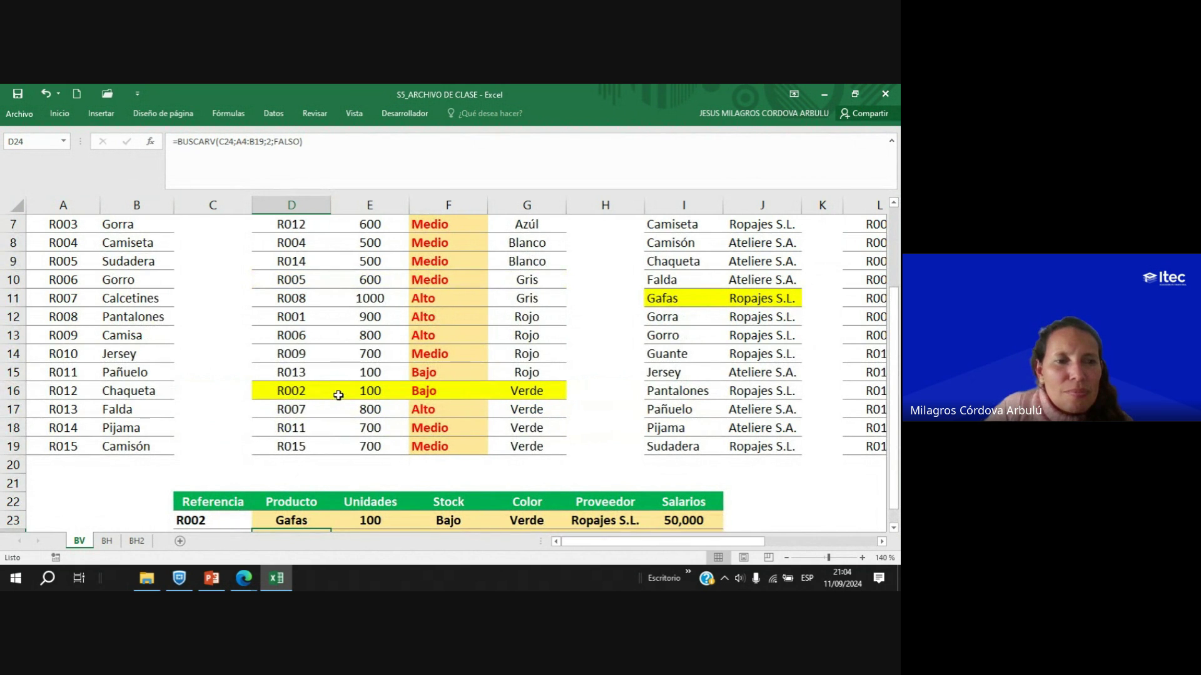
{"action": "scroll", "coordinate": [317, 481], "scroll_direction": "down", "scroll_amount": 2}
{"action": "mouse_move", "coordinate": [310, 429]}
{"action": "left_mouse_down"}
{"action": "mouse_move", "coordinate": [702, 421]}
{"action": "mouse_move", "coordinate": [569, 447]}
{"action": "mouse_move", "coordinate": [294, 429]}
{"action": "left_mouse_up"}
{"action": "left_click", "coordinate": [65, 113]}
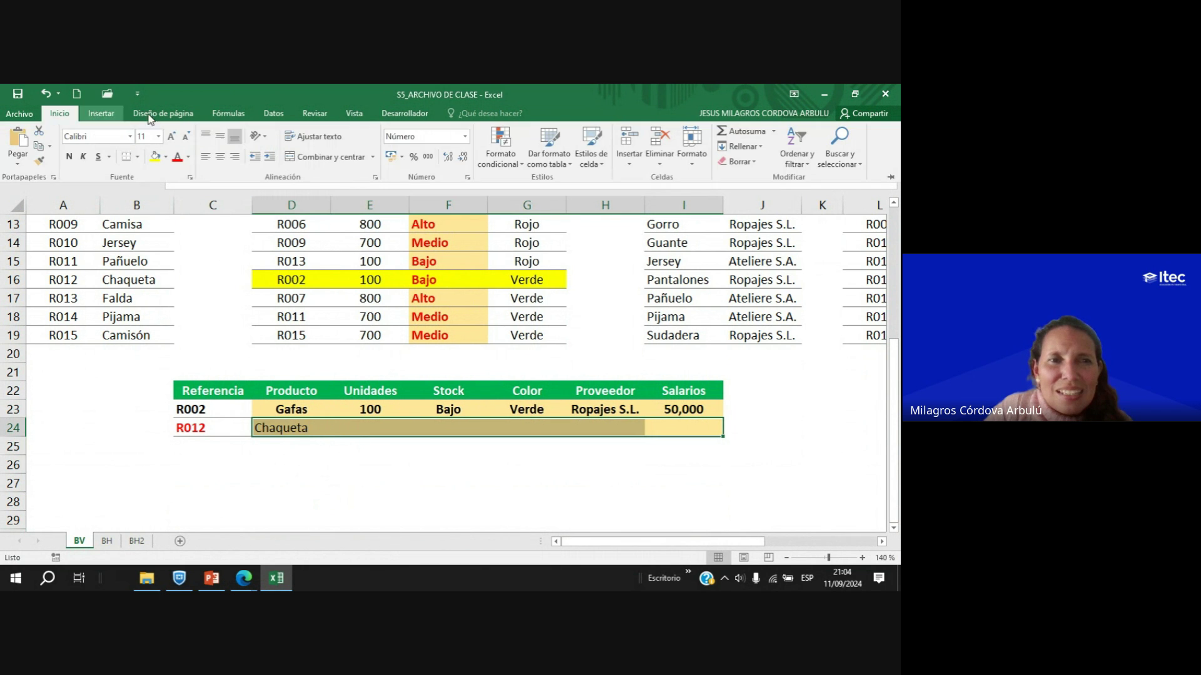
{"action": "left_click", "coordinate": [220, 157]}
{"action": "left_click", "coordinate": [69, 157]}
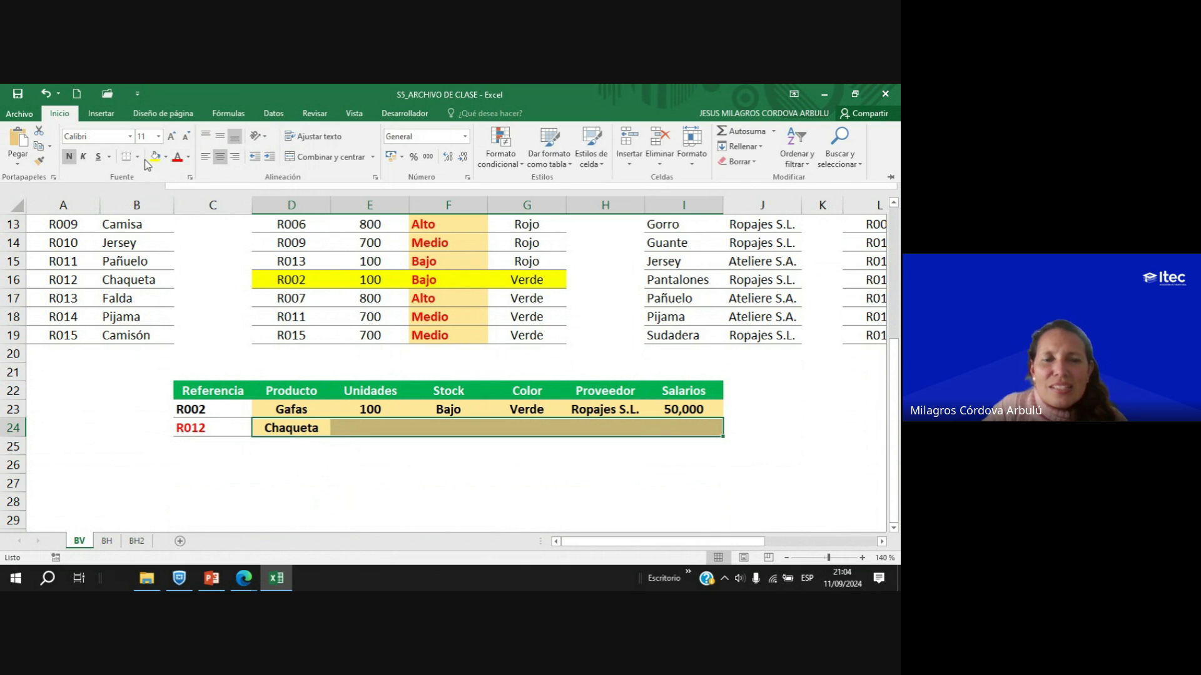
{"action": "left_click", "coordinate": [336, 487]}
Copy the formula =BUSCARV(C24;D4:G19;2;FALSO) from the Meet chat and enter it in cell E24 of the Excel sheet.
{"action": "left_click", "coordinate": [368, 423]}
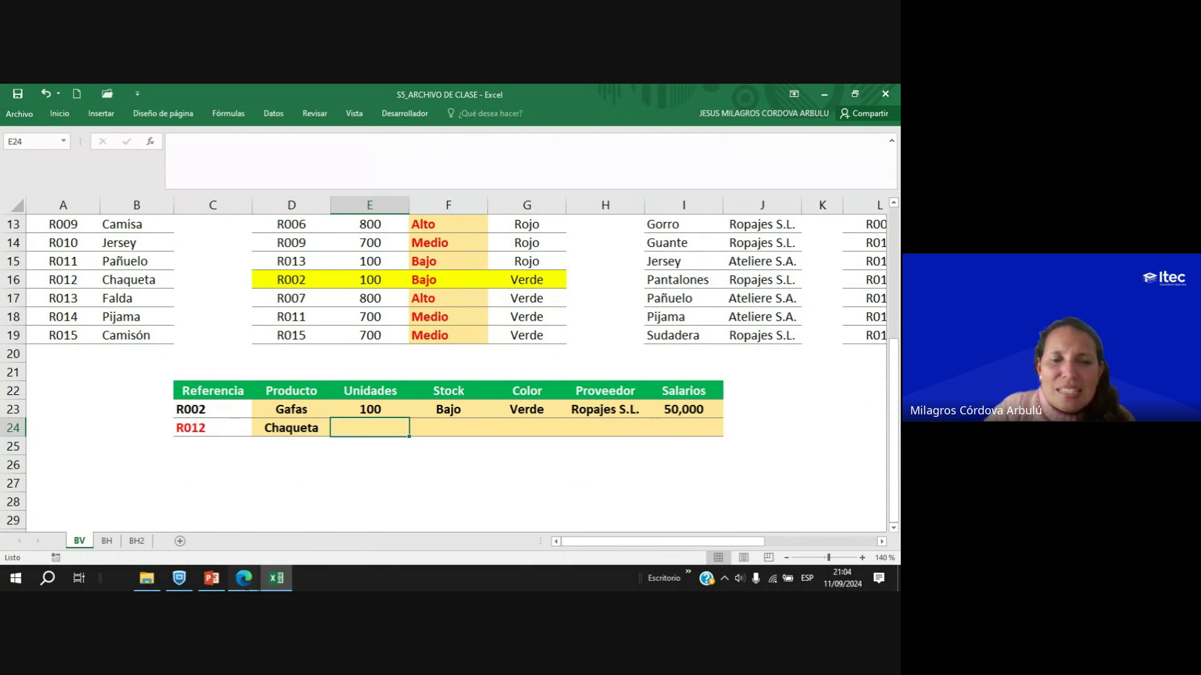
{"action": "mouse_move", "coordinate": [250, 578]}
{"action": "left_click", "coordinate": [235, 519]}
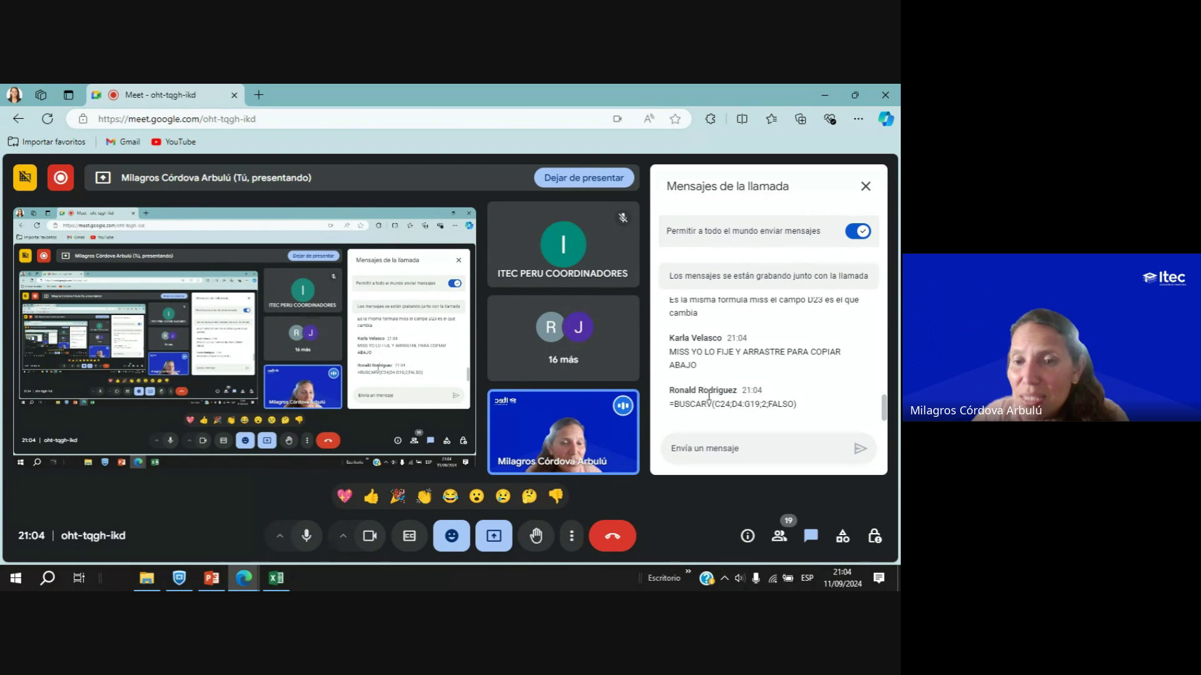
{"action": "scroll", "coordinate": [686, 341], "scroll_direction": "up", "scroll_amount": 2}
{"action": "scroll", "coordinate": [686, 340], "scroll_direction": "down", "scroll_amount": 3}
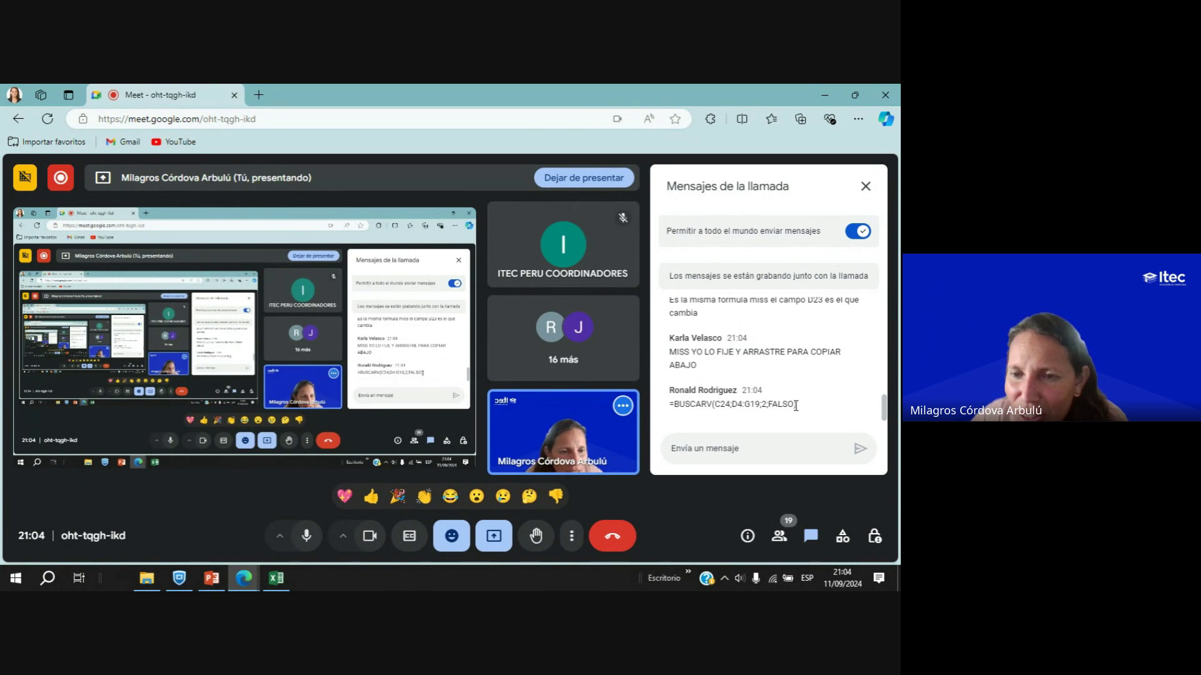
{"action": "left_click_drag", "start_coordinate": [794, 405], "coordinate": [661, 406]}
{"action": "key", "text": "ctrl+c"}
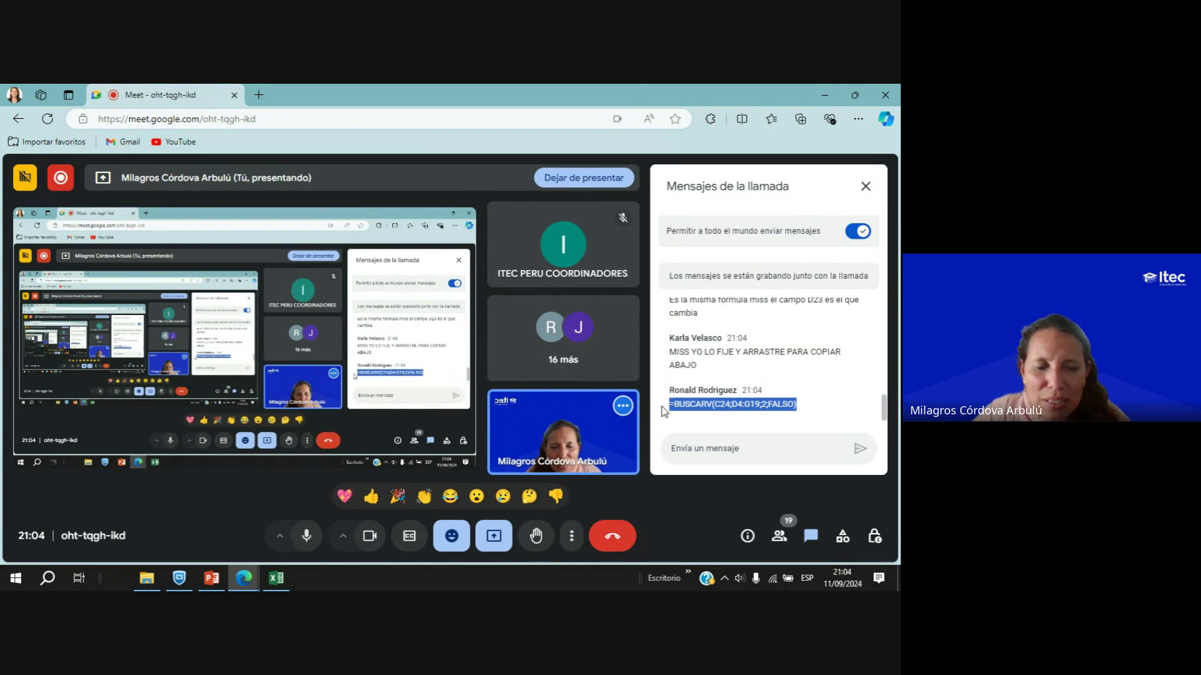
{"action": "left_click", "coordinate": [275, 577]}
{"action": "double_click", "coordinate": [357, 433]}
{"action": "key", "text": "ctrl+v"}
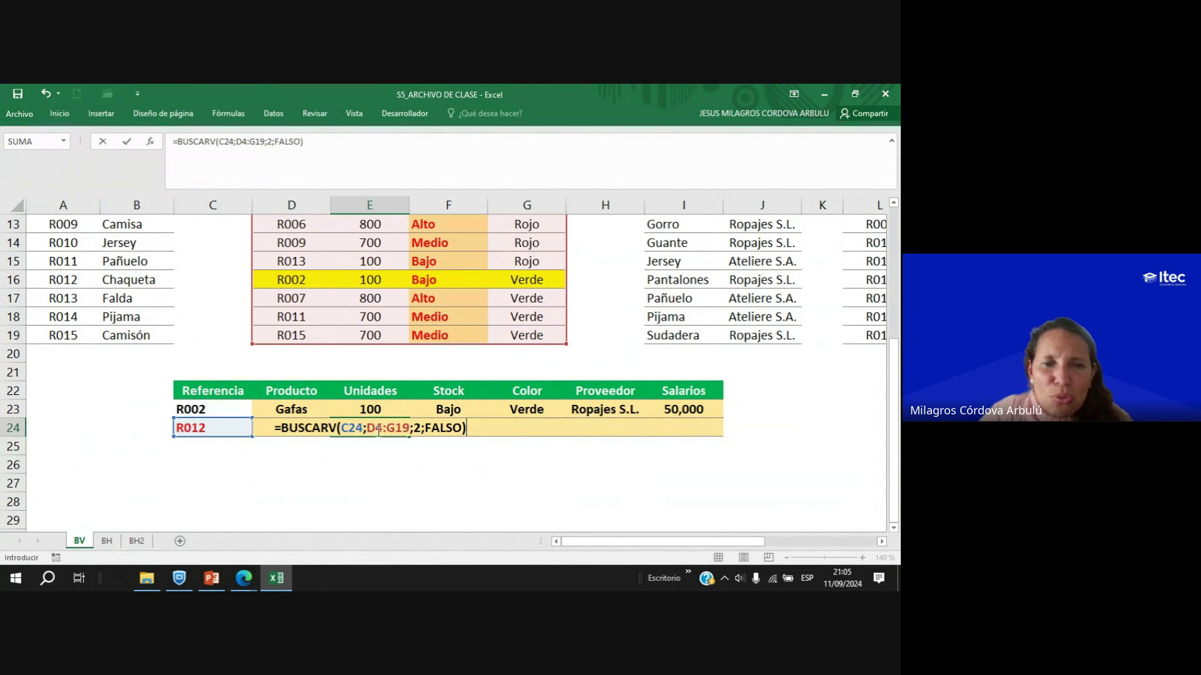
{"action": "key", "text": "Return"}
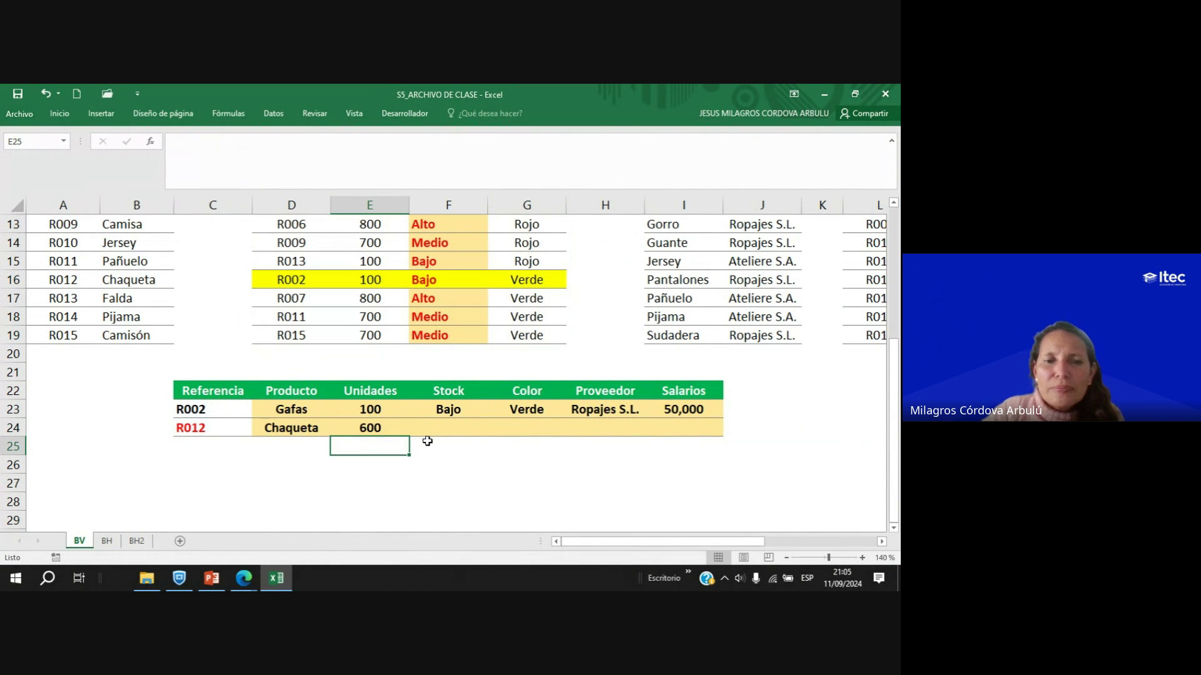
Examine the E24 formula's lookup range and column index against the columns of TABLA 02, leaving the formula as it is.
{"action": "left_click", "coordinate": [387, 431]}
{"action": "double_click", "coordinate": [378, 423]}
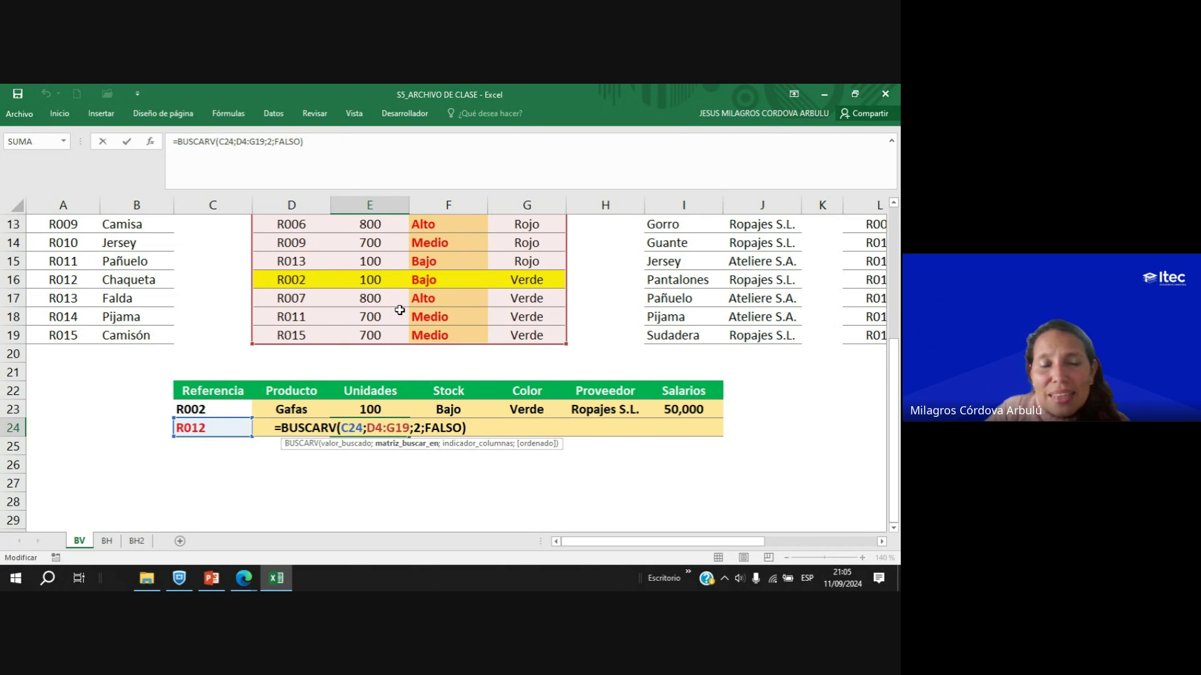
{"action": "scroll", "coordinate": [399, 309], "scroll_direction": "up", "scroll_amount": 4}
{"action": "scroll", "coordinate": [400, 310], "scroll_direction": "down", "scroll_amount": 1}
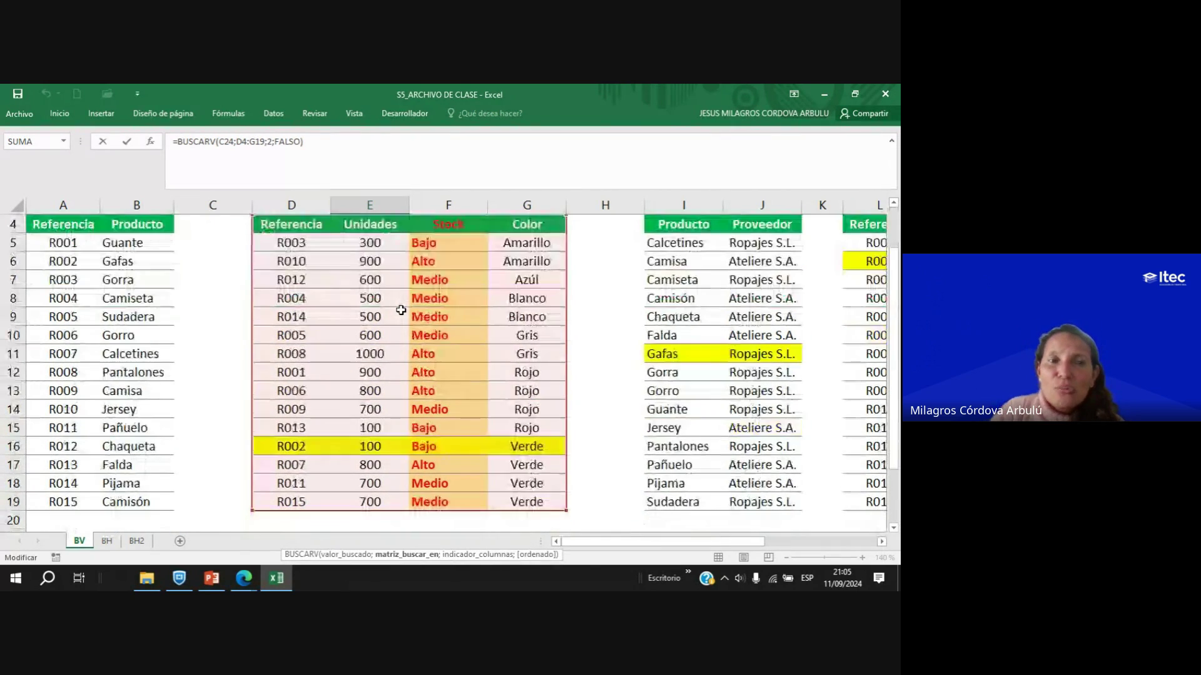
{"action": "scroll", "coordinate": [401, 310], "scroll_direction": "down", "scroll_amount": 3}
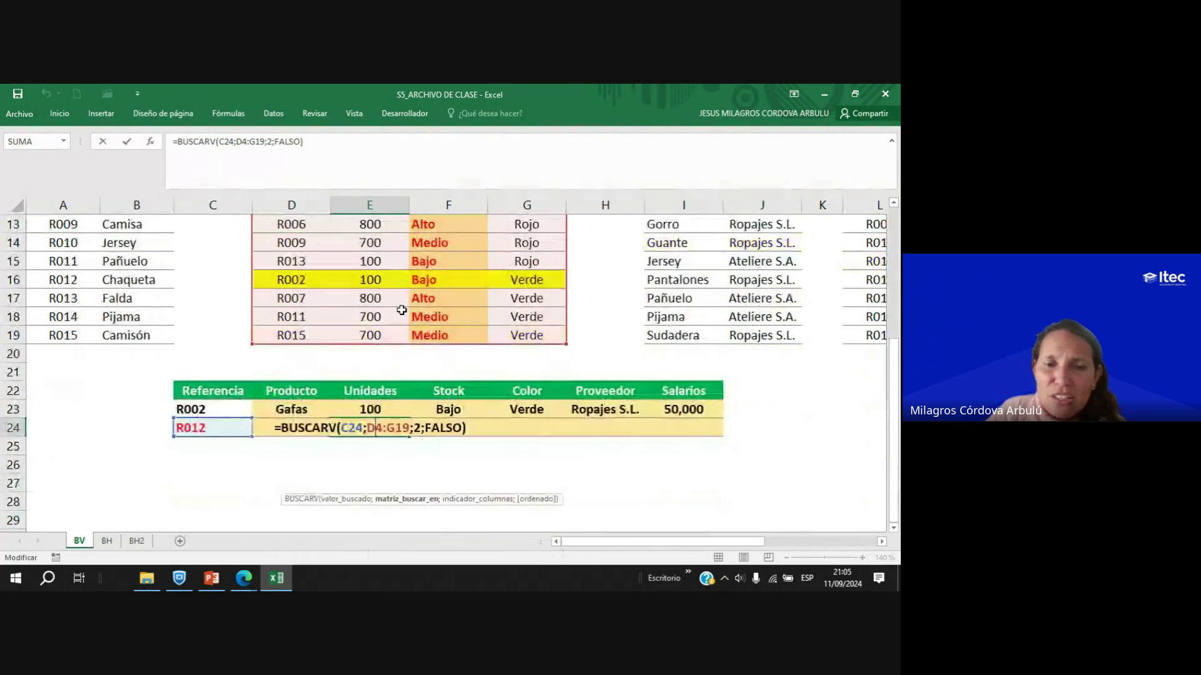
{"action": "scroll", "coordinate": [402, 310], "scroll_direction": "up", "scroll_amount": 4}
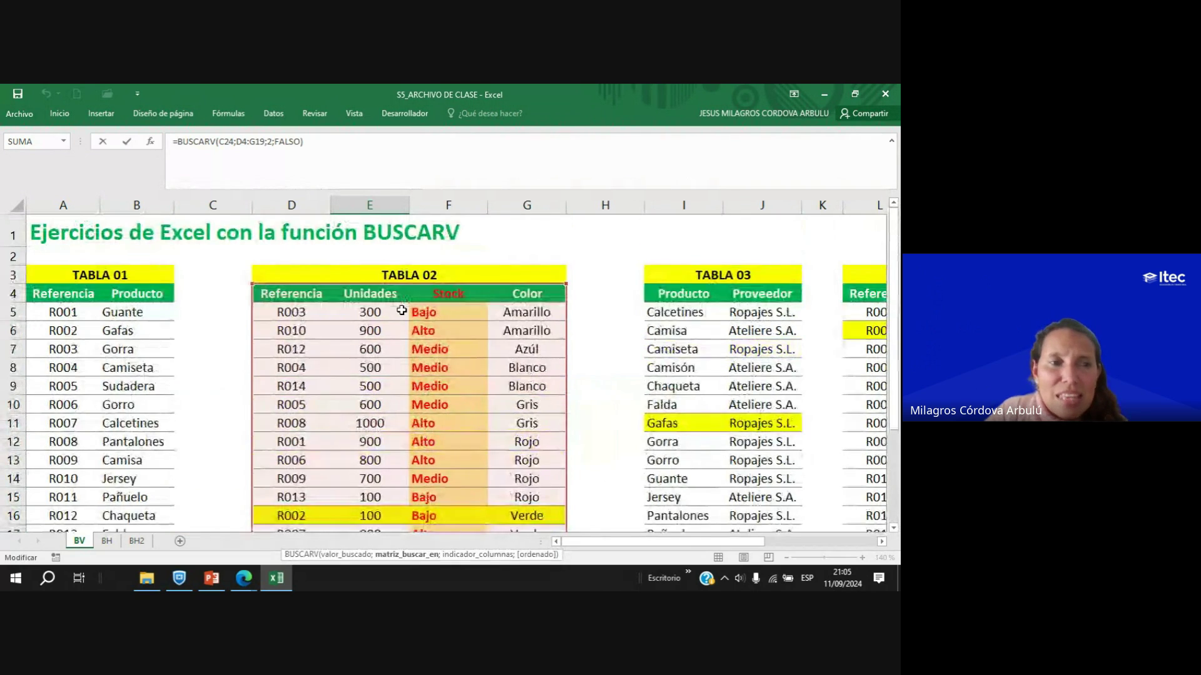
{"action": "scroll", "coordinate": [401, 311], "scroll_direction": "down", "scroll_amount": 3}
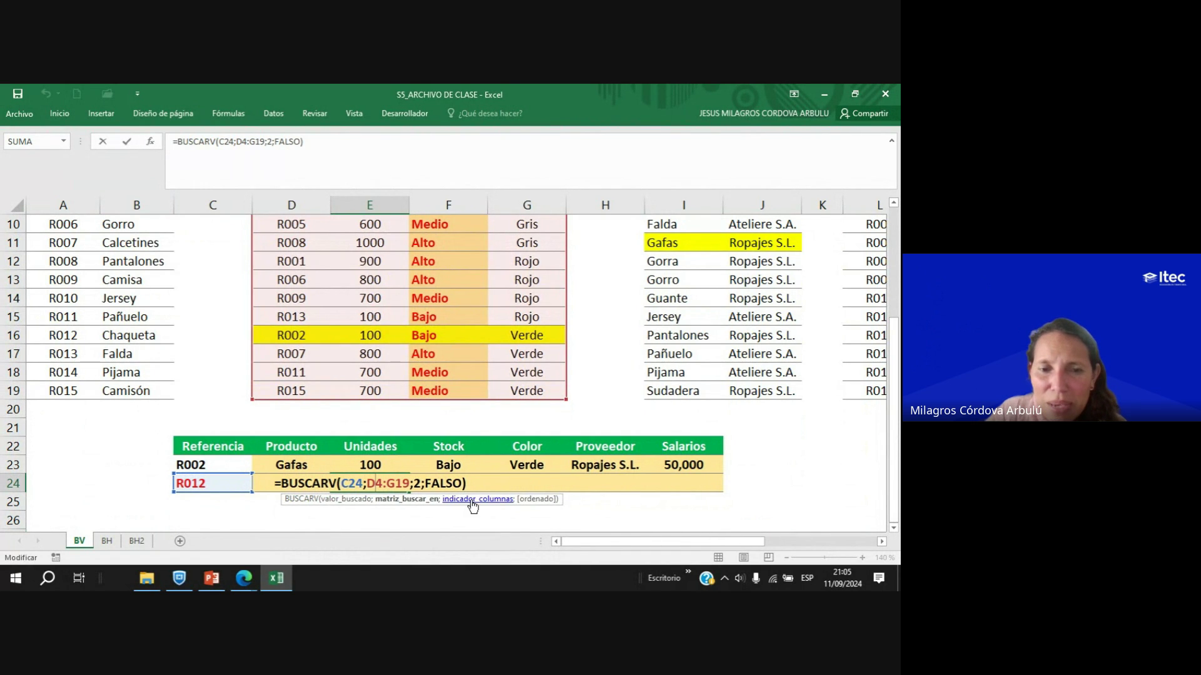
{"action": "left_click", "coordinate": [422, 486]}
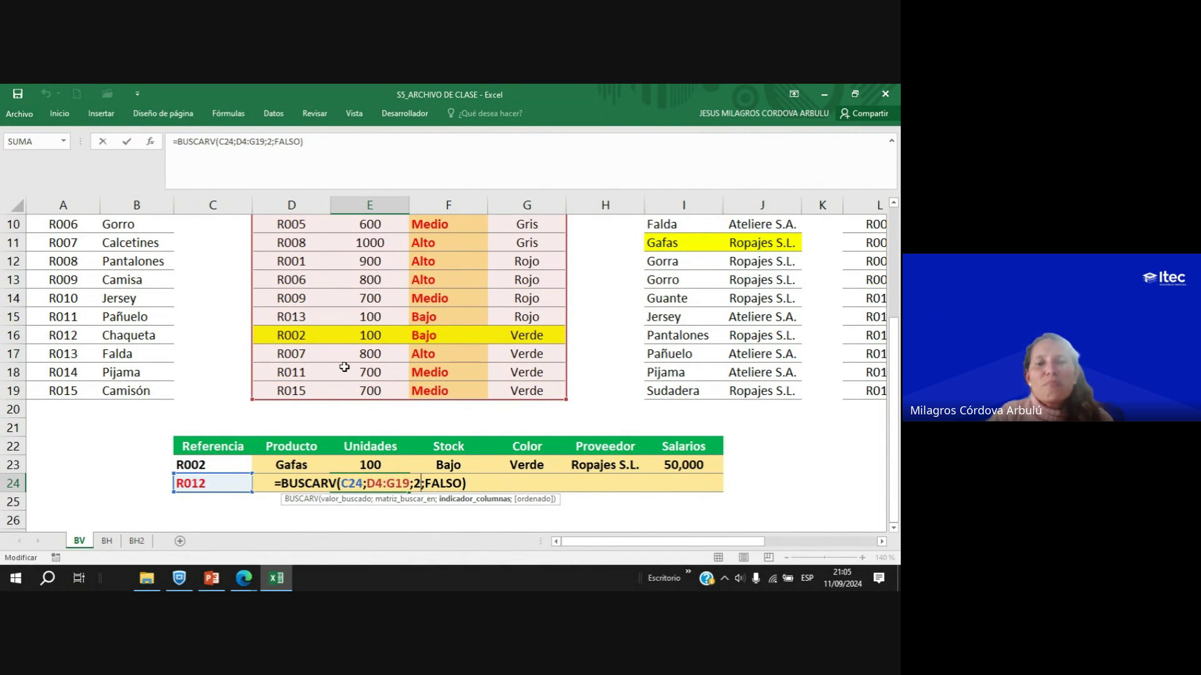
{"action": "scroll", "coordinate": [394, 274], "scroll_direction": "up", "scroll_amount": 3}
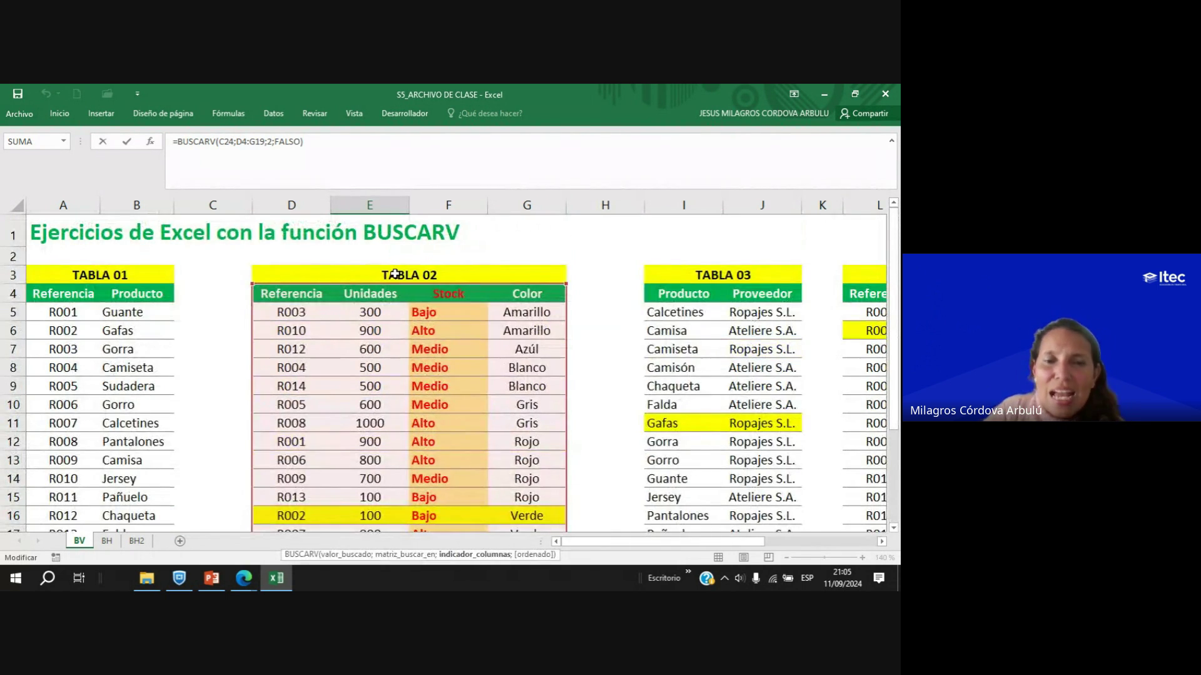
{"action": "scroll", "coordinate": [394, 274], "scroll_direction": "down", "scroll_amount": 4}
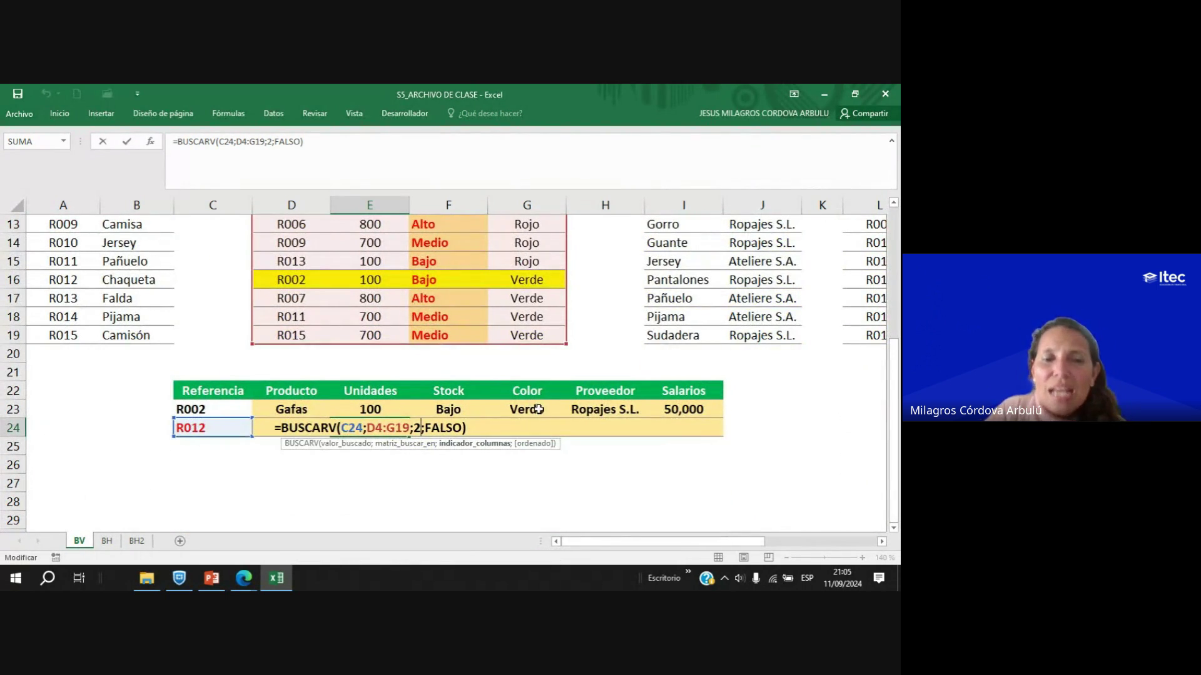
{"action": "key", "text": "Return"}
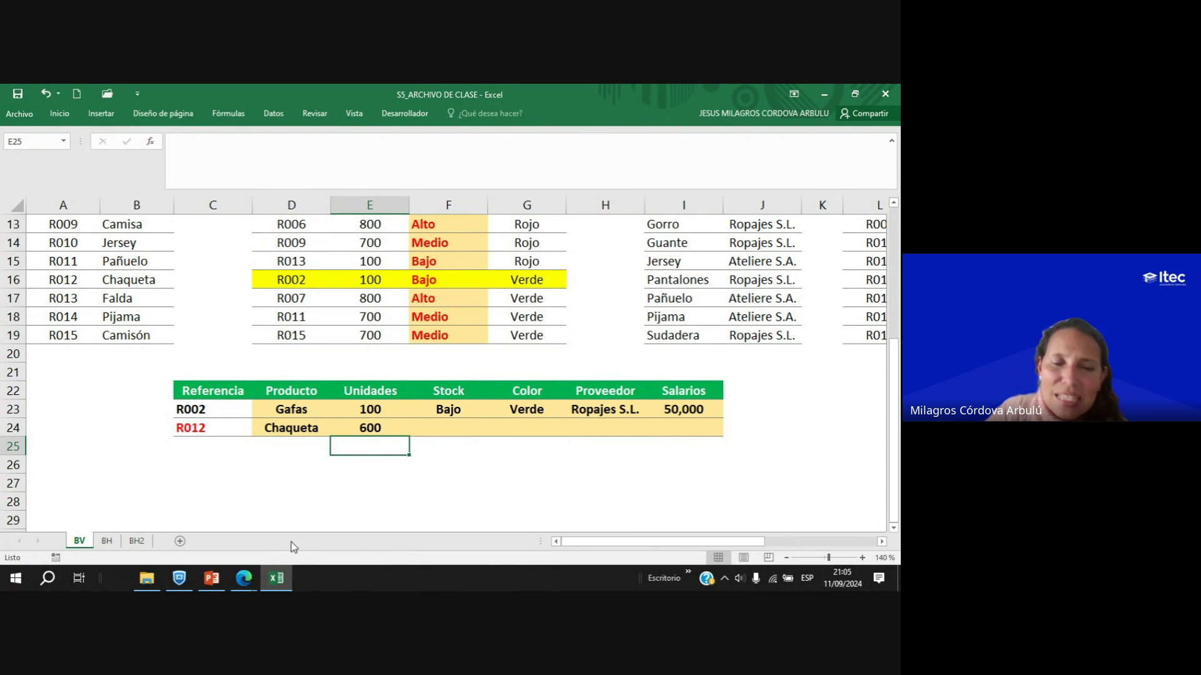
Check the Meet chat for further formula answers and return to the Excel sheet.
{"action": "mouse_move", "coordinate": [247, 576]}
{"action": "left_click", "coordinate": [169, 519]}
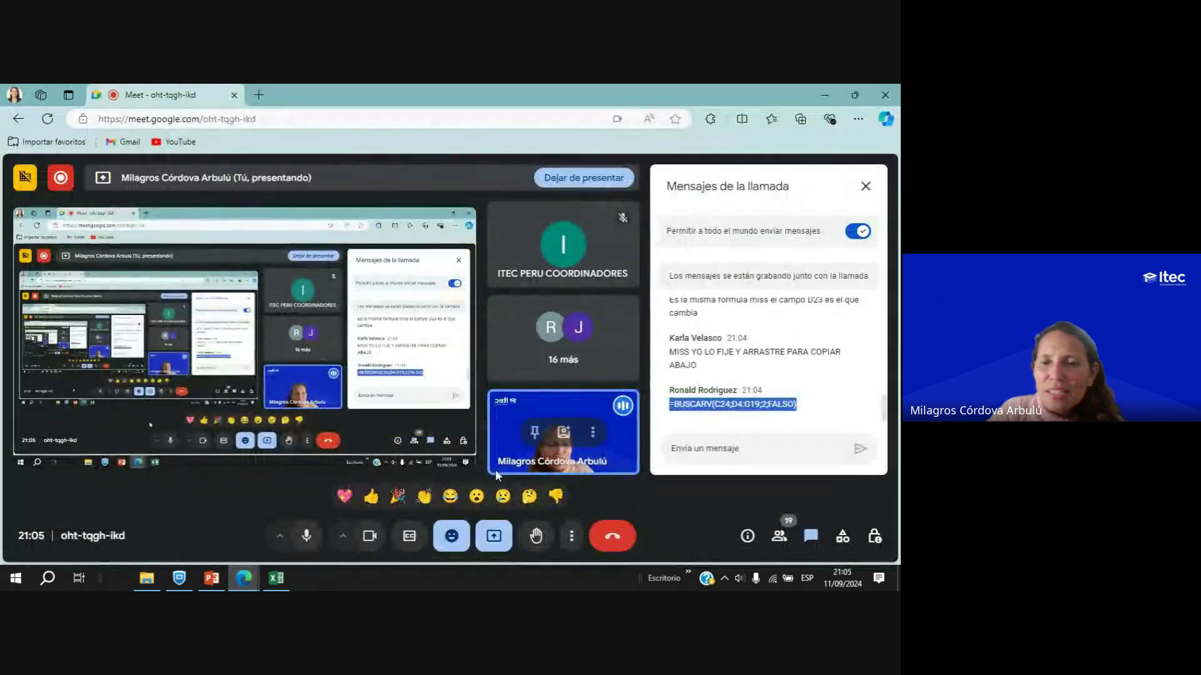
{"action": "left_click", "coordinate": [708, 427]}
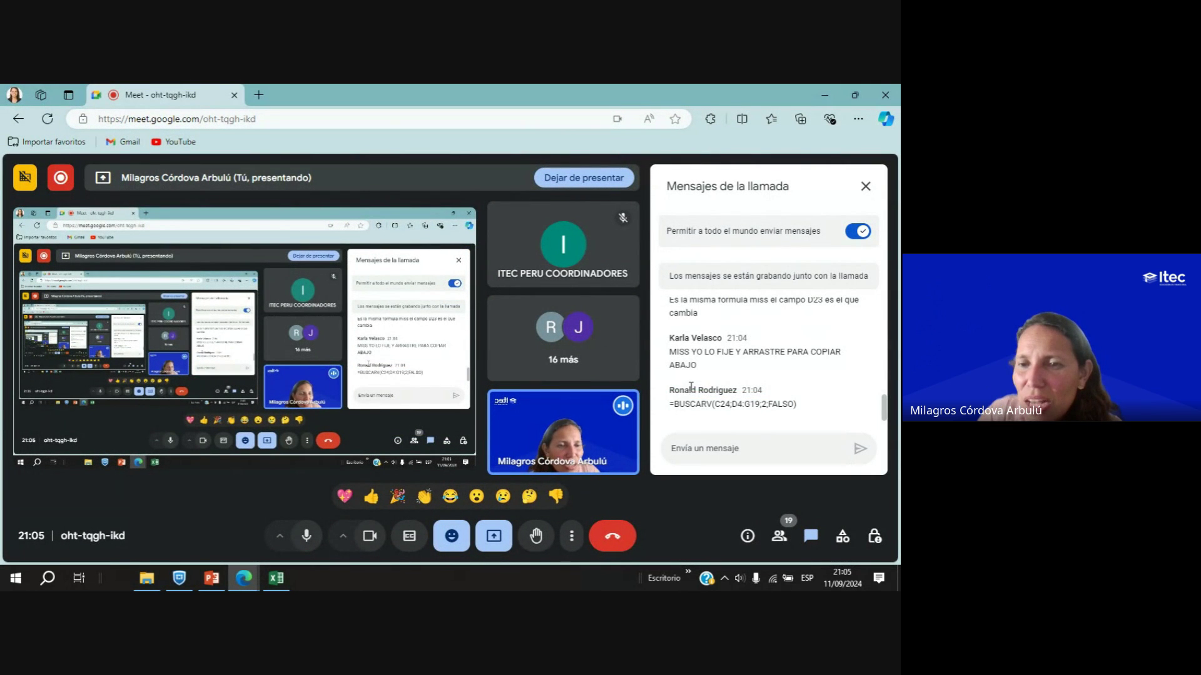
{"action": "left_click", "coordinate": [277, 578]}
{"action": "left_click", "coordinate": [342, 450]}
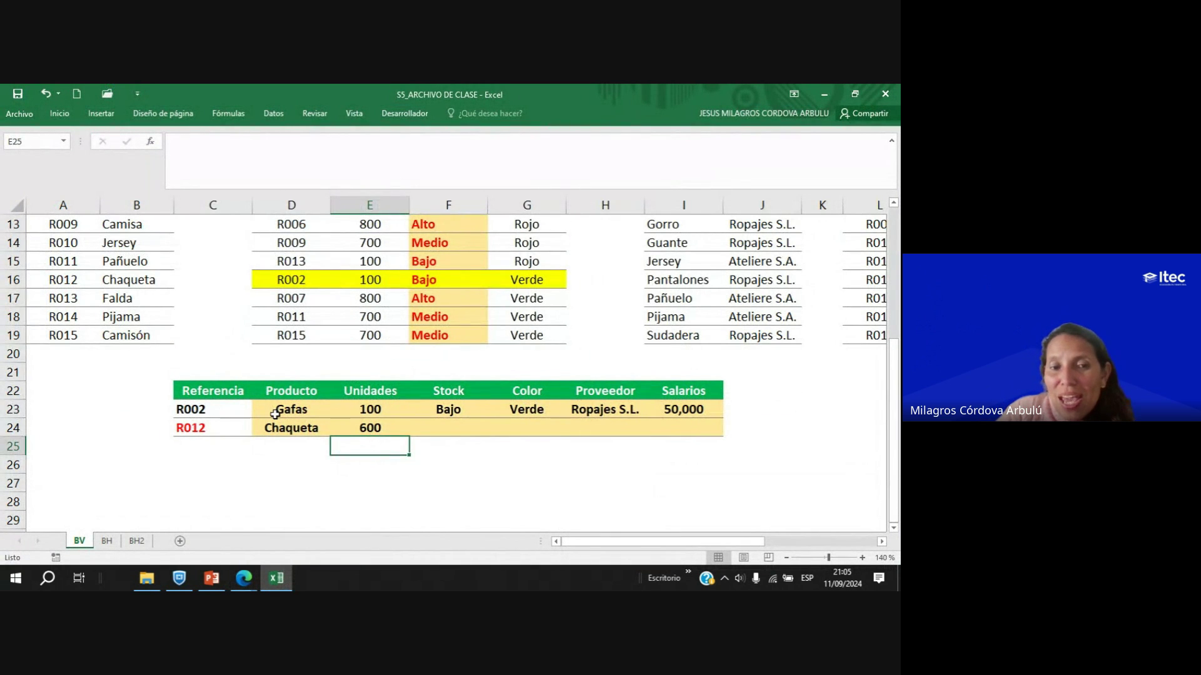
Examine the R002 result row D23:I23 and the lookup range A4:B19 in its Producto formula.
{"action": "left_click_drag", "start_coordinate": [276, 414], "coordinate": [688, 407]}
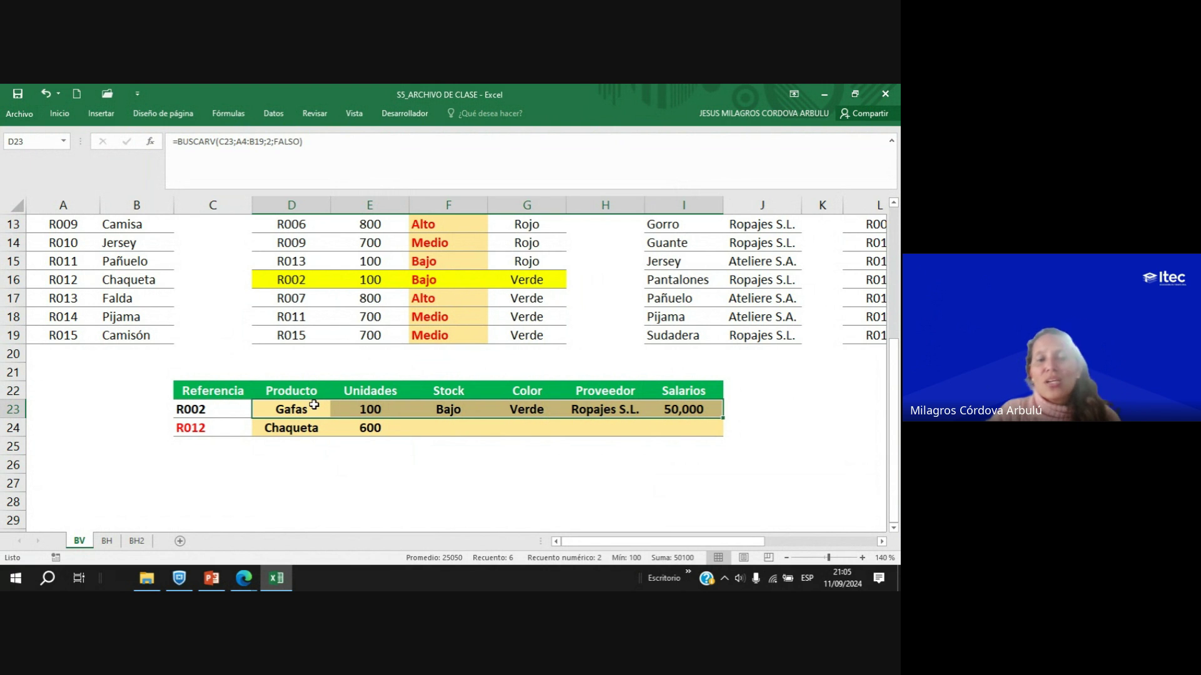
{"action": "left_click", "coordinate": [288, 407]}
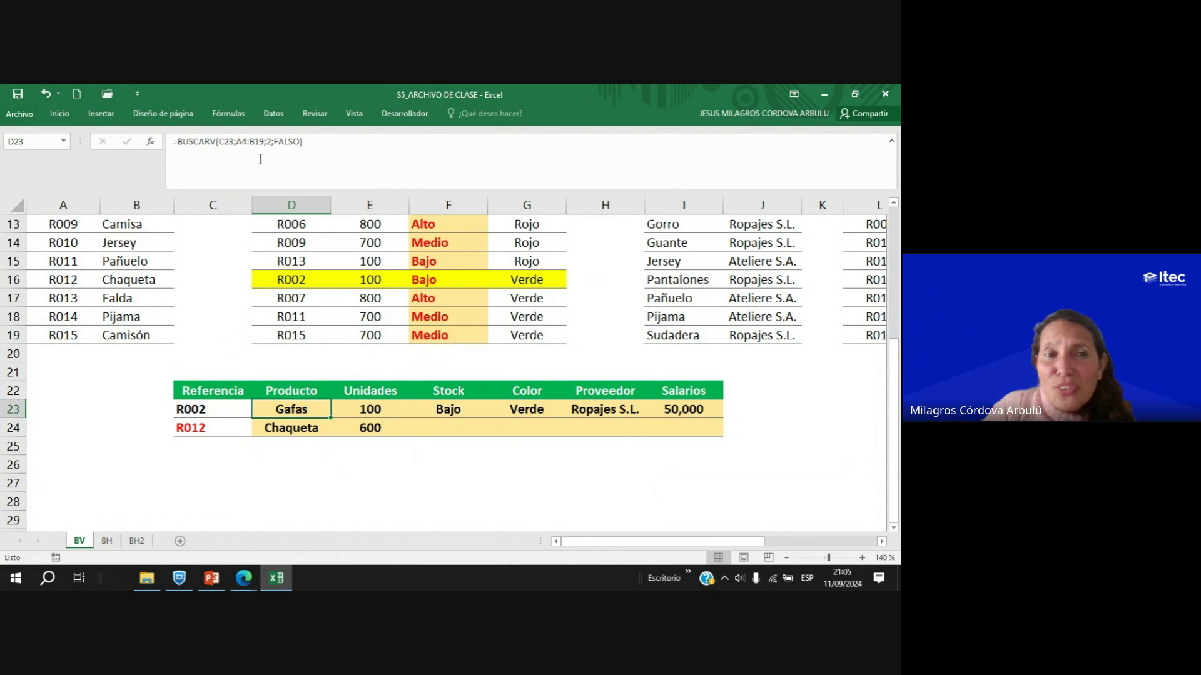
{"action": "left_click_drag", "start_coordinate": [236, 143], "coordinate": [267, 144]}
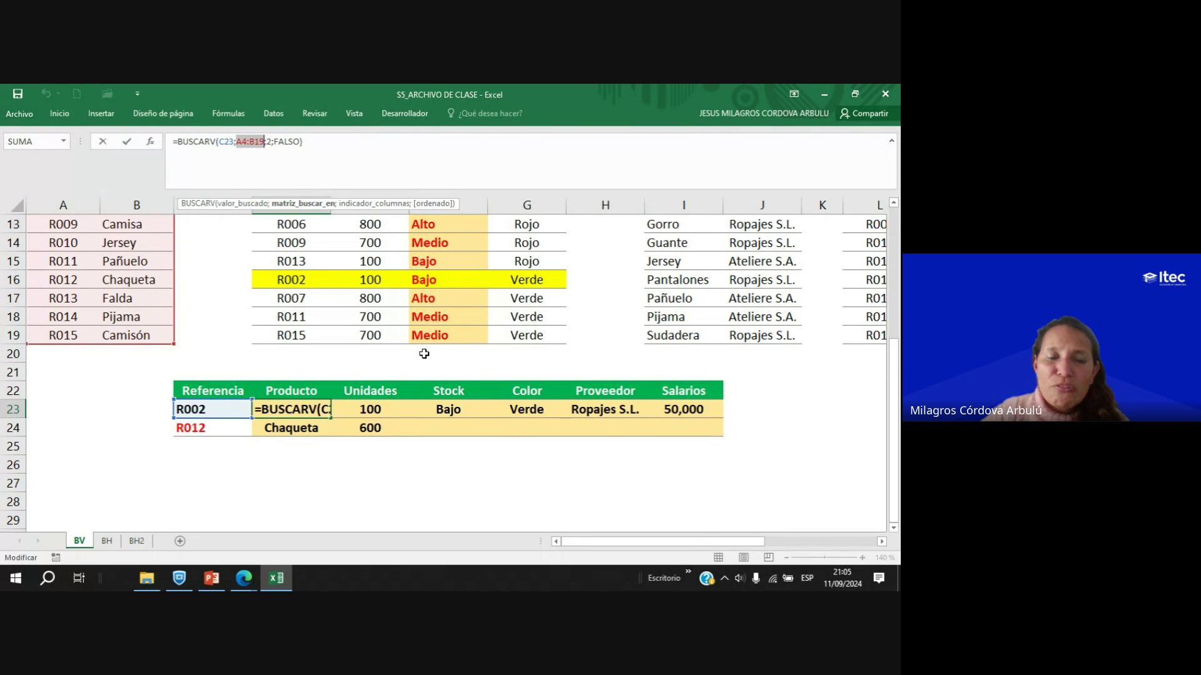
Check the formula answers in the Meet chat, return to the Excel sheet and leave editing of cell D23.
{"action": "left_click", "coordinate": [244, 580]}
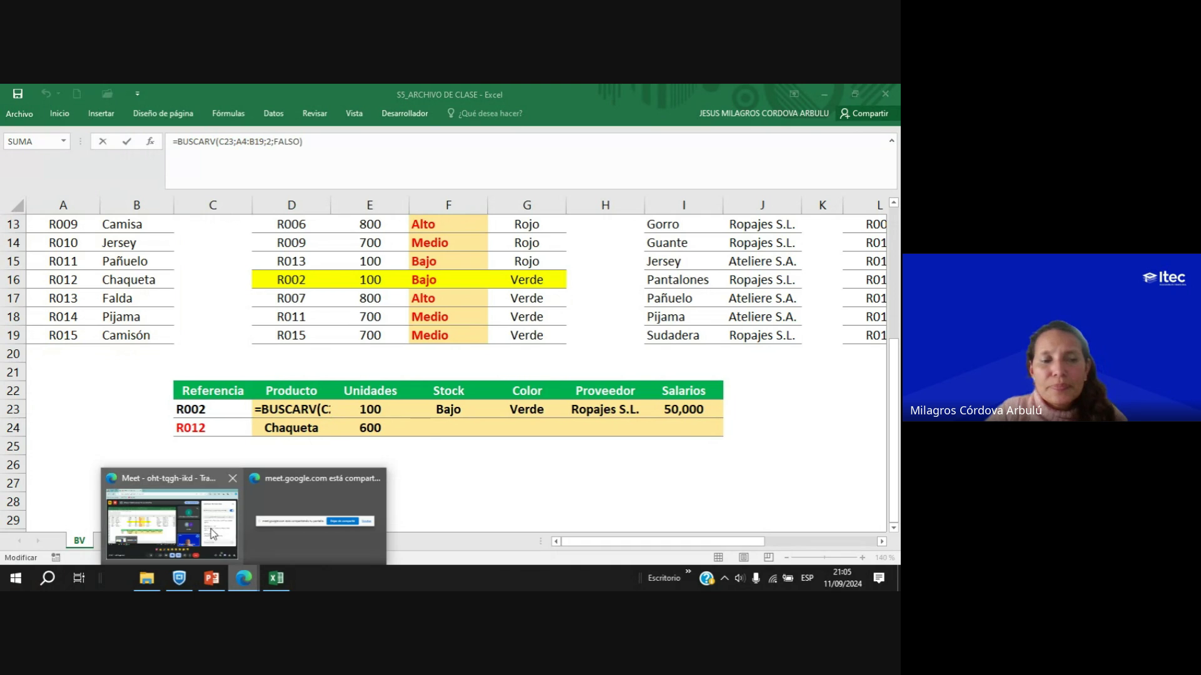
{"action": "left_click", "coordinate": [206, 519]}
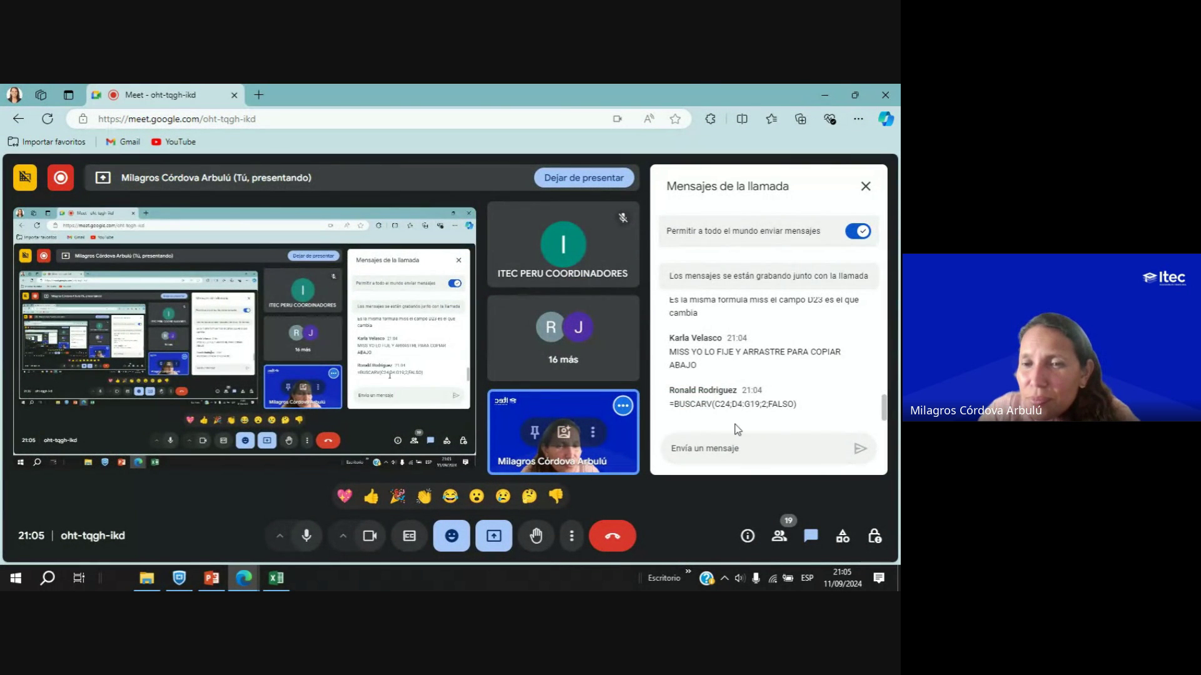
{"action": "scroll", "coordinate": [713, 415], "scroll_direction": "up", "scroll_amount": 2}
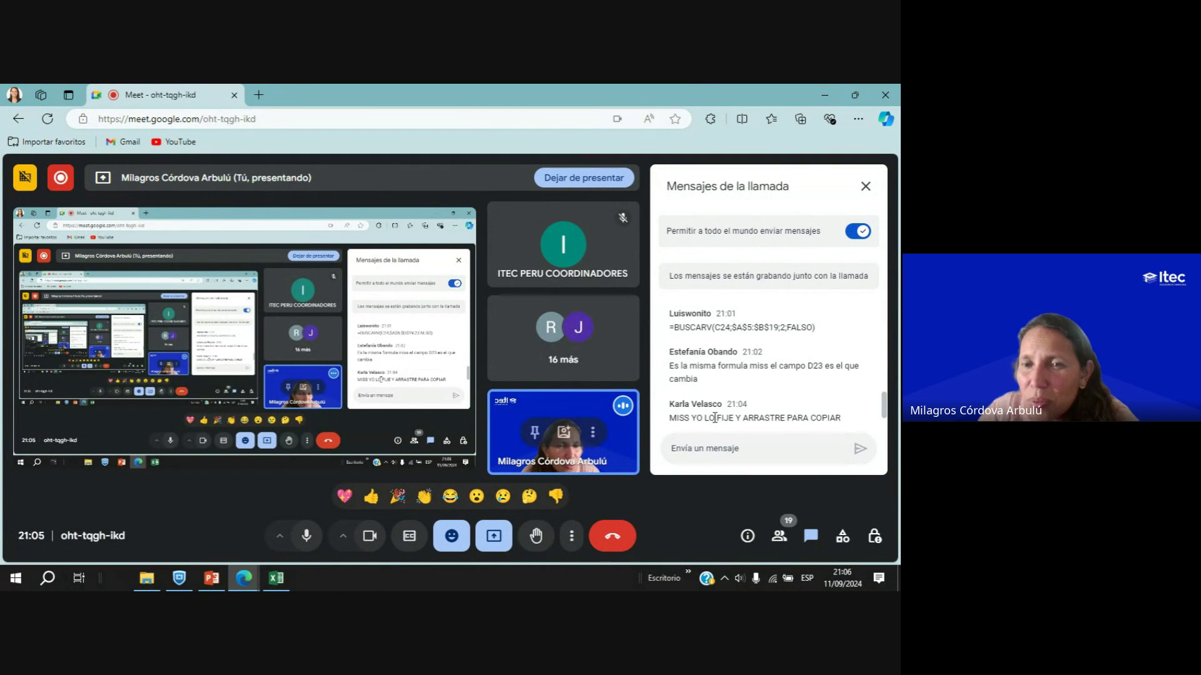
{"action": "scroll", "coordinate": [713, 415], "scroll_direction": "down", "scroll_amount": 2}
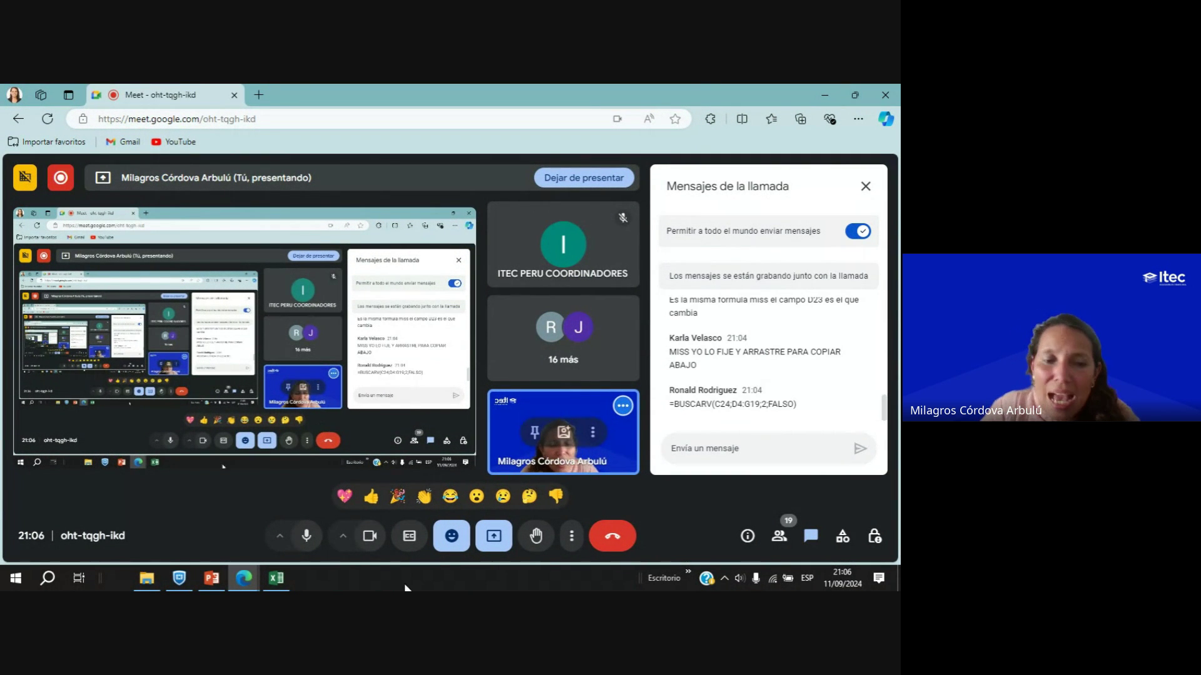
{"action": "left_click", "coordinate": [276, 578]}
{"action": "left_click", "coordinate": [350, 472]}
{"action": "key", "text": "Escape"}
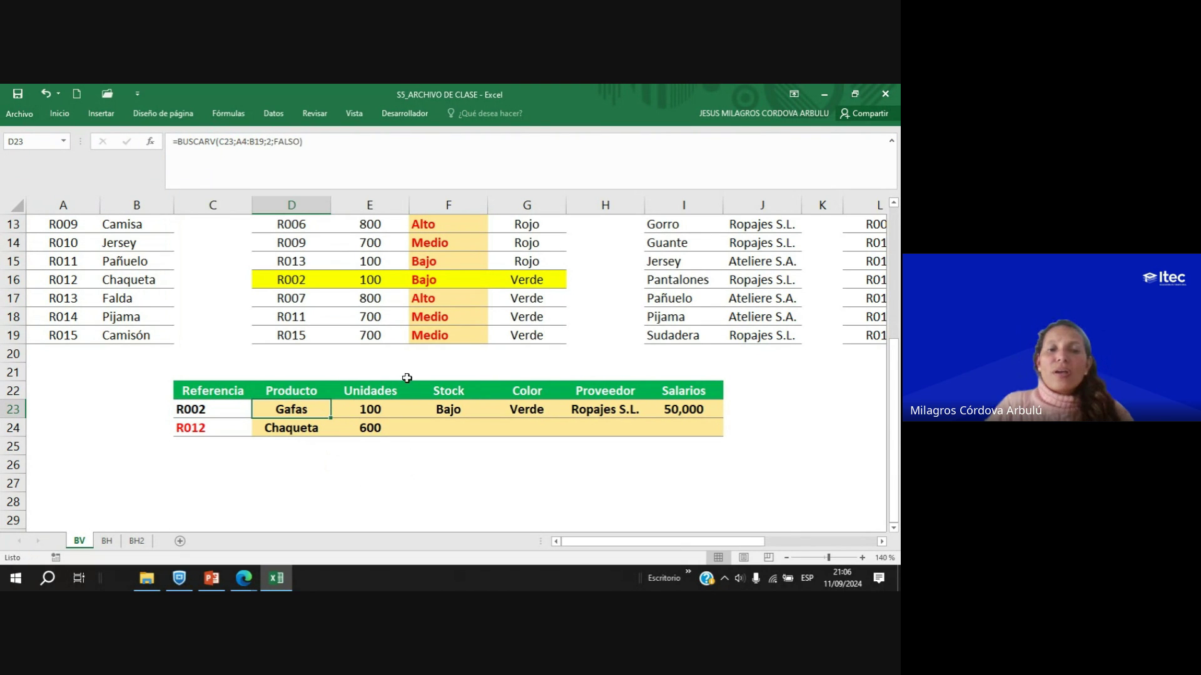
Review the R012 Producto and Unidades formulas and select the empty Stock, Color and Proveedor cells F24:H24.
{"action": "left_click", "coordinate": [282, 429]}
{"action": "left_click", "coordinate": [378, 429]}
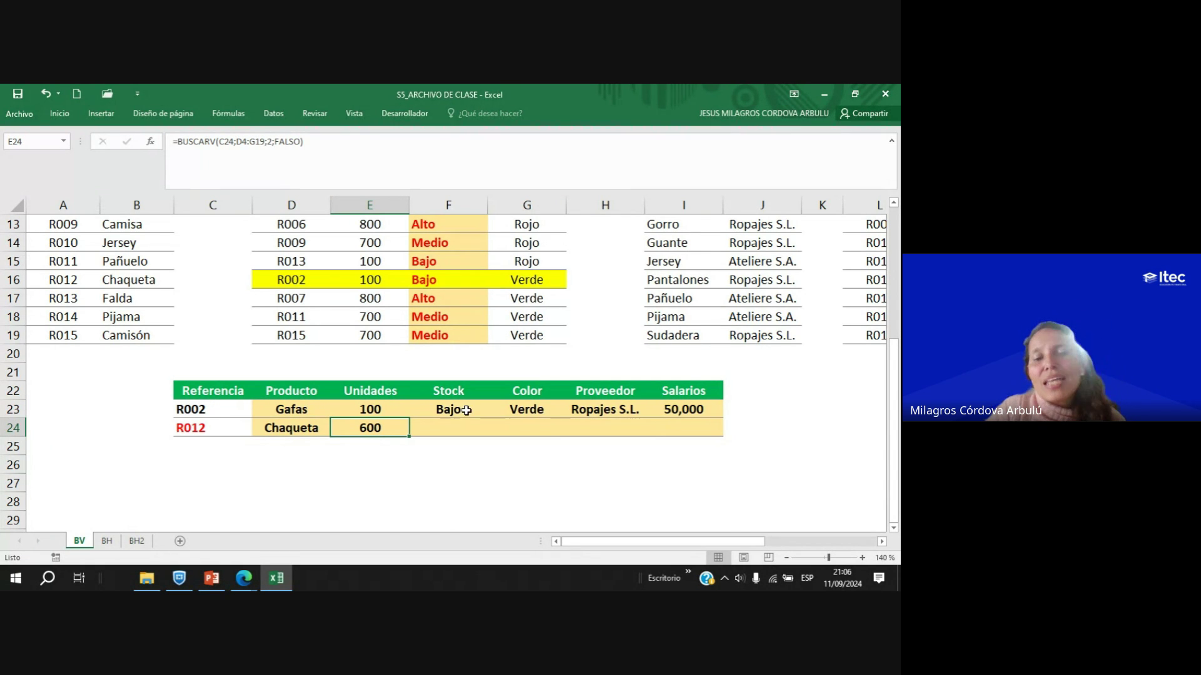
{"action": "left_click", "coordinate": [450, 424]}
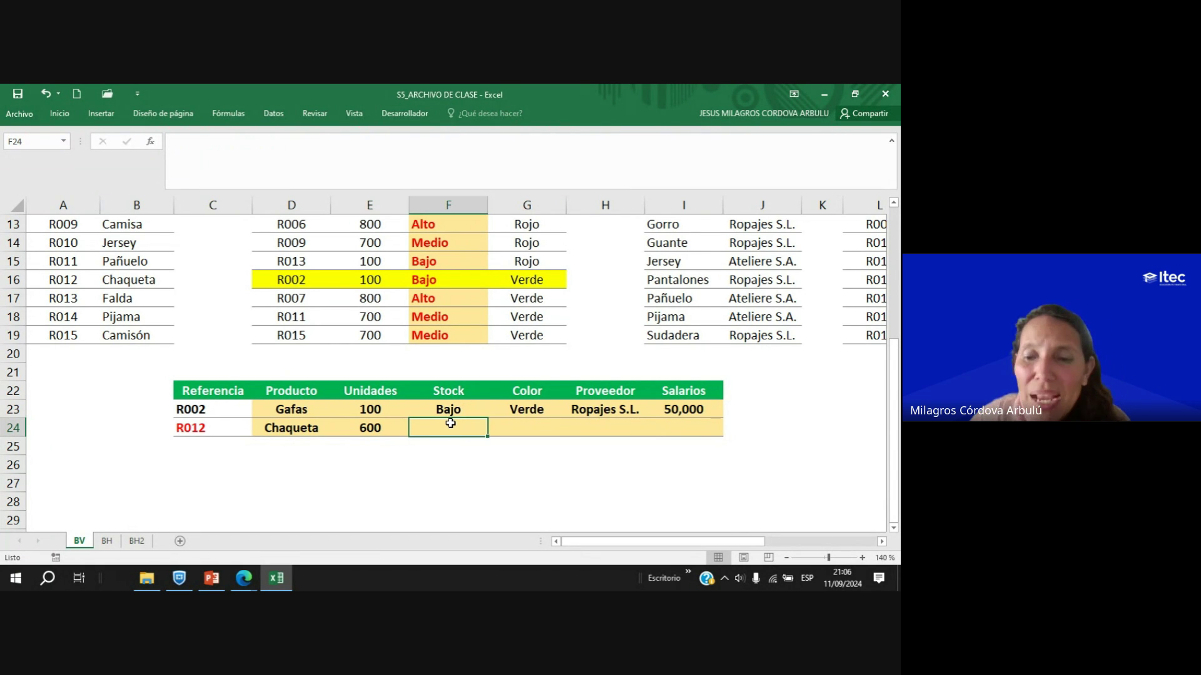
{"action": "left_click_drag", "start_coordinate": [451, 424], "coordinate": [639, 420]}
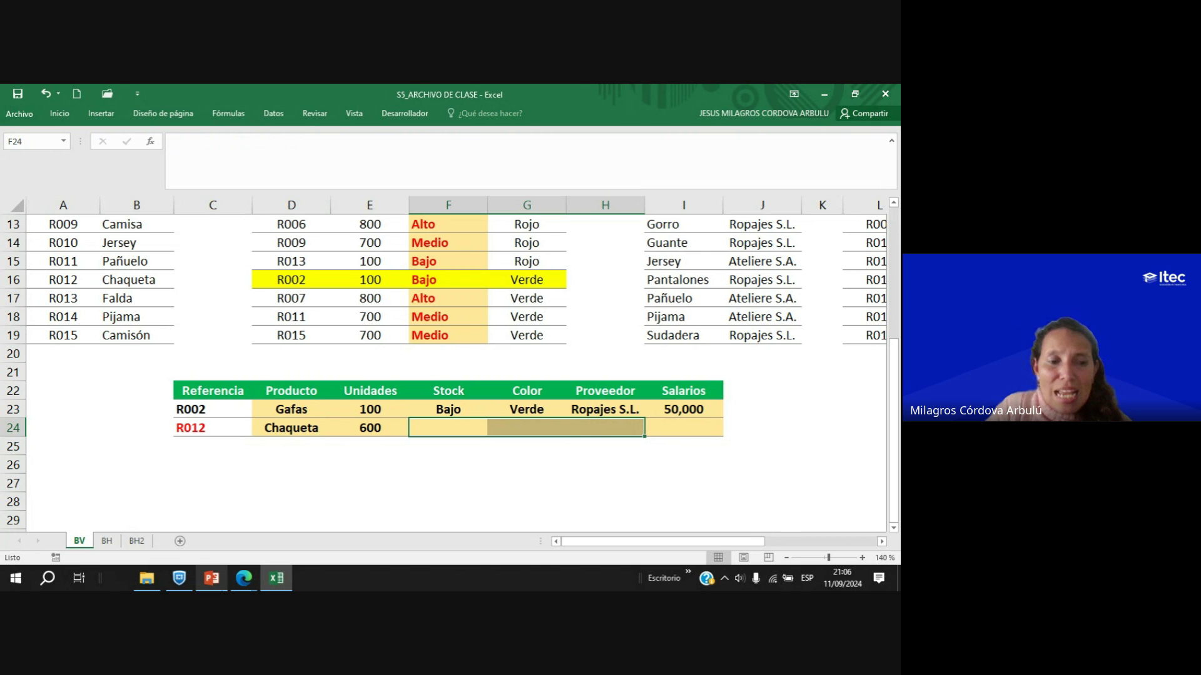
Dismiss the WhatsApp notification over the Meet chat, return to Excel and select the pending R012 cells F24:I24.
{"action": "left_click", "coordinate": [280, 583]}
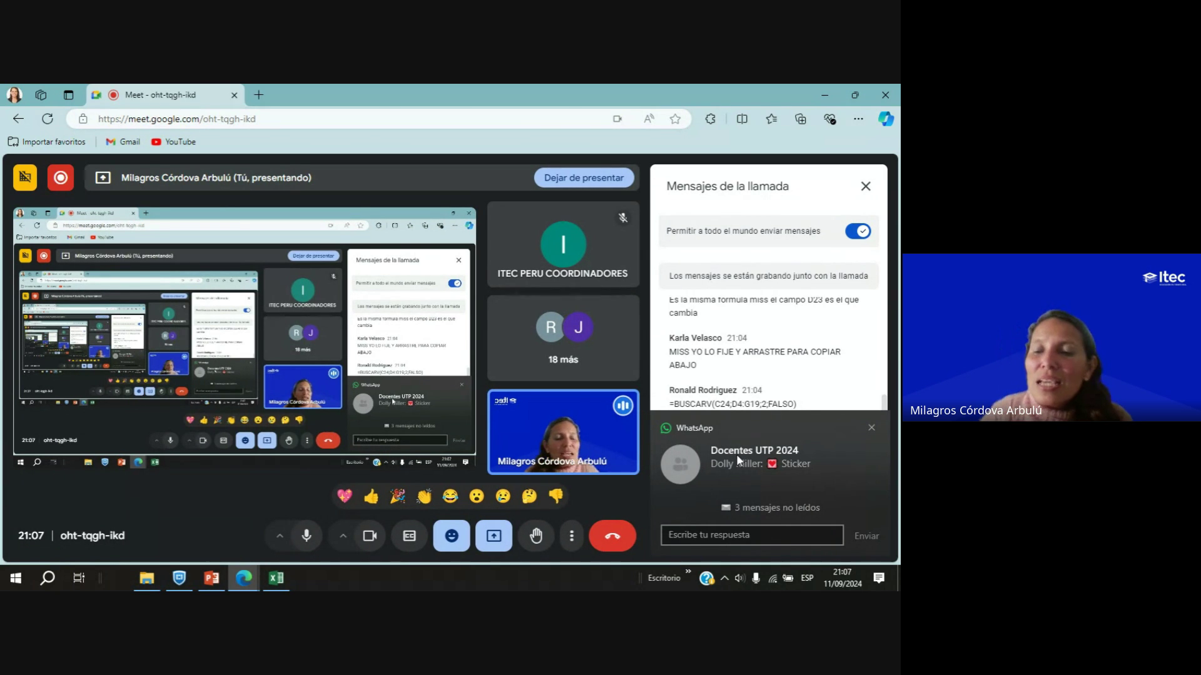
{"action": "left_click", "coordinate": [870, 427]}
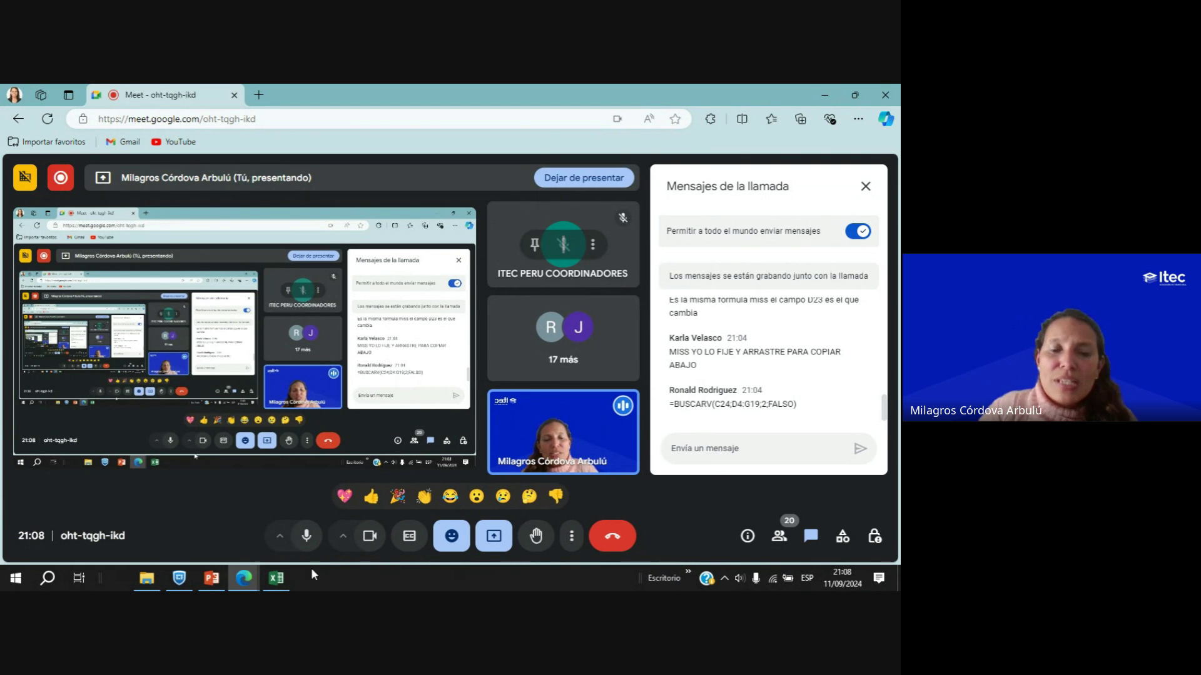
{"action": "left_click", "coordinate": [278, 587]}
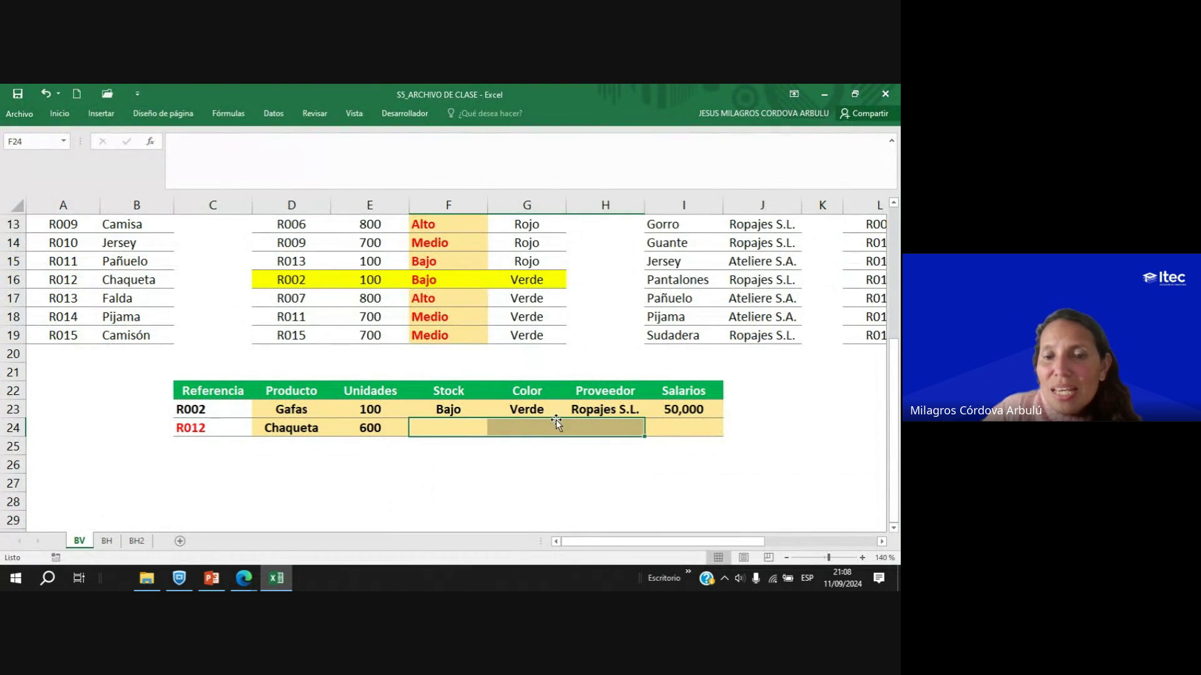
{"action": "left_click", "coordinate": [466, 428]}
{"action": "left_click_drag", "start_coordinate": [466, 428], "coordinate": [691, 427]}
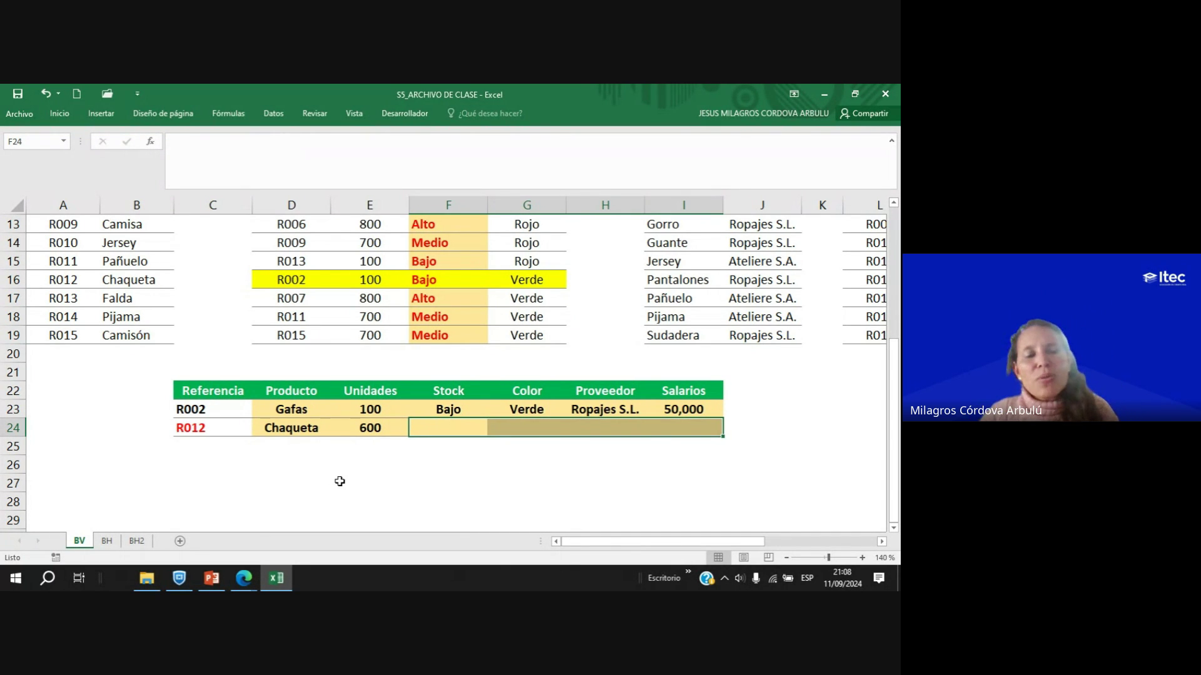
Open the BH sheet and go to the Precio column of its product code table.
{"action": "left_click", "coordinate": [106, 541]}
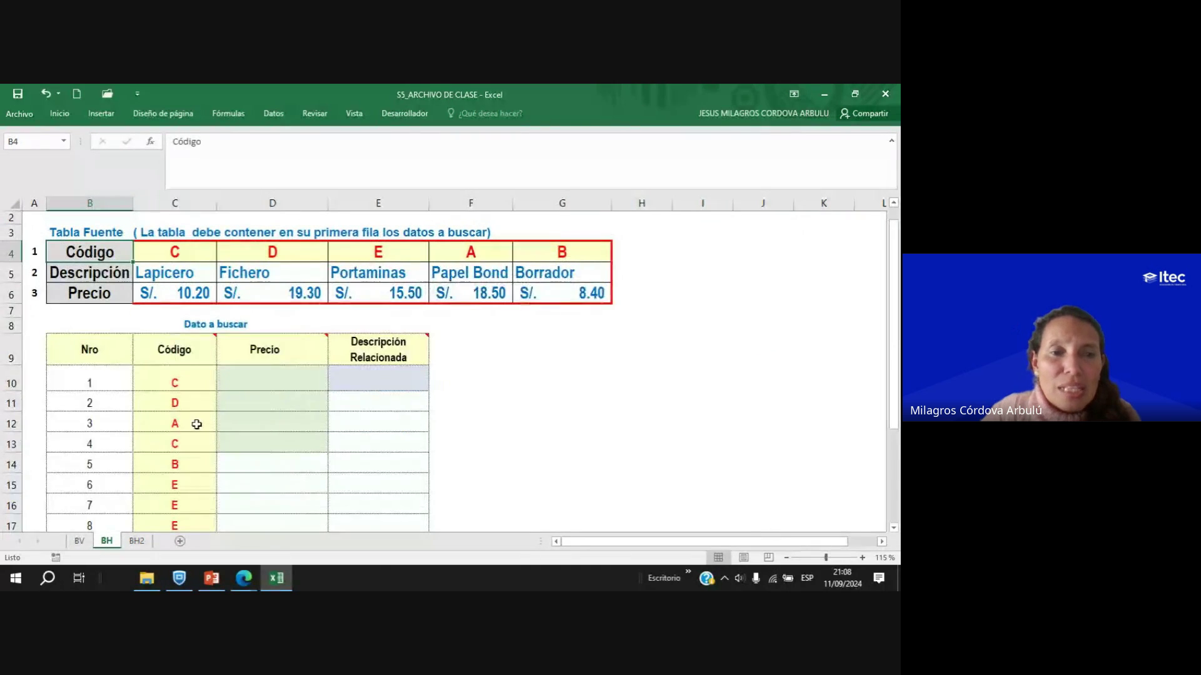
{"action": "scroll", "coordinate": [194, 424], "scroll_direction": "up", "scroll_amount": 1}
{"action": "left_click", "coordinate": [278, 424]}
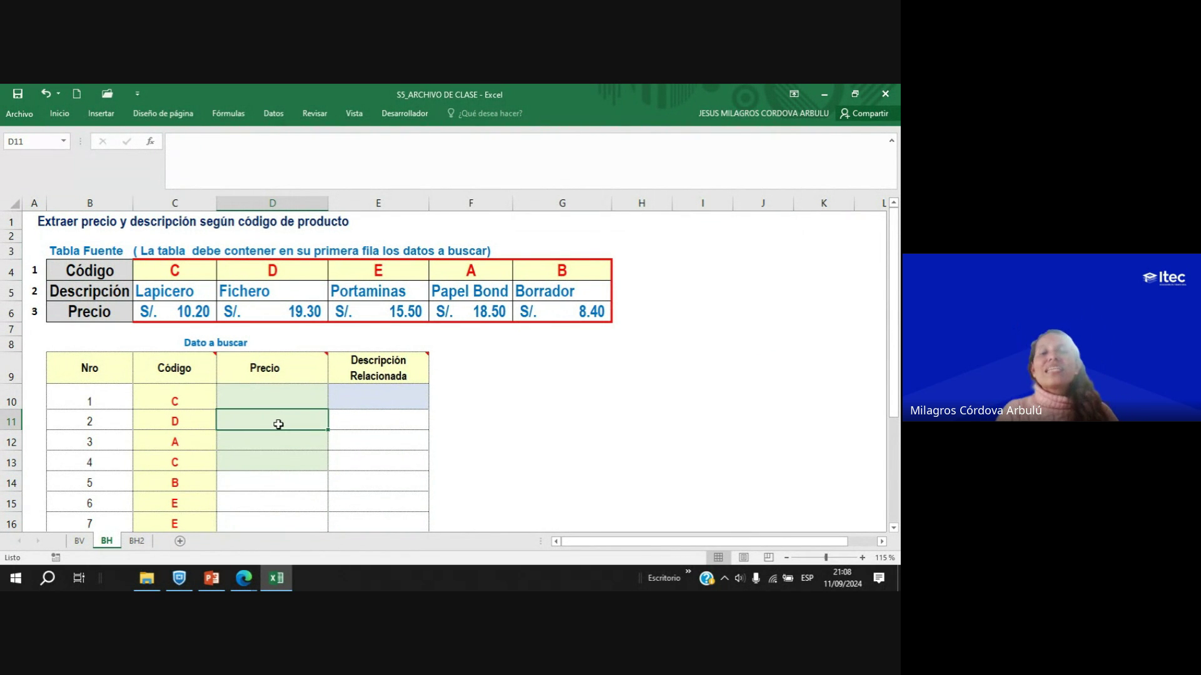
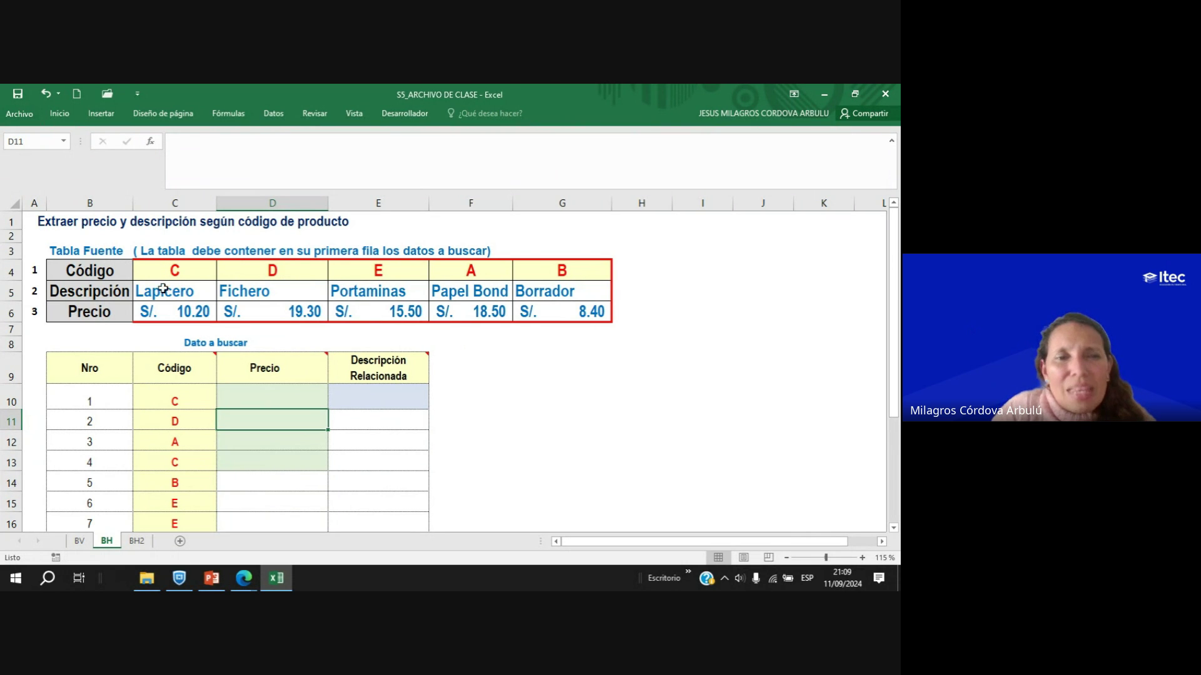
Examine the Código, Descripción and Precio rows of the Tabla Fuente one by one.
{"action": "left_click", "coordinate": [11, 271]}
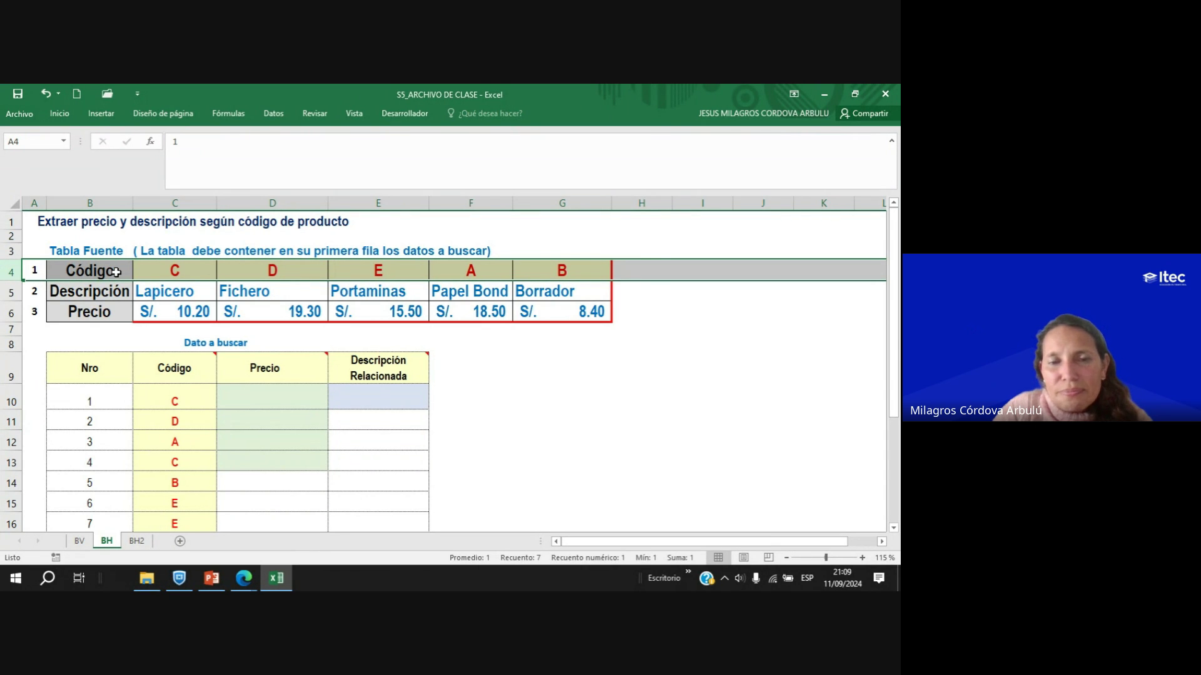
{"action": "left_click", "coordinate": [2, 290]}
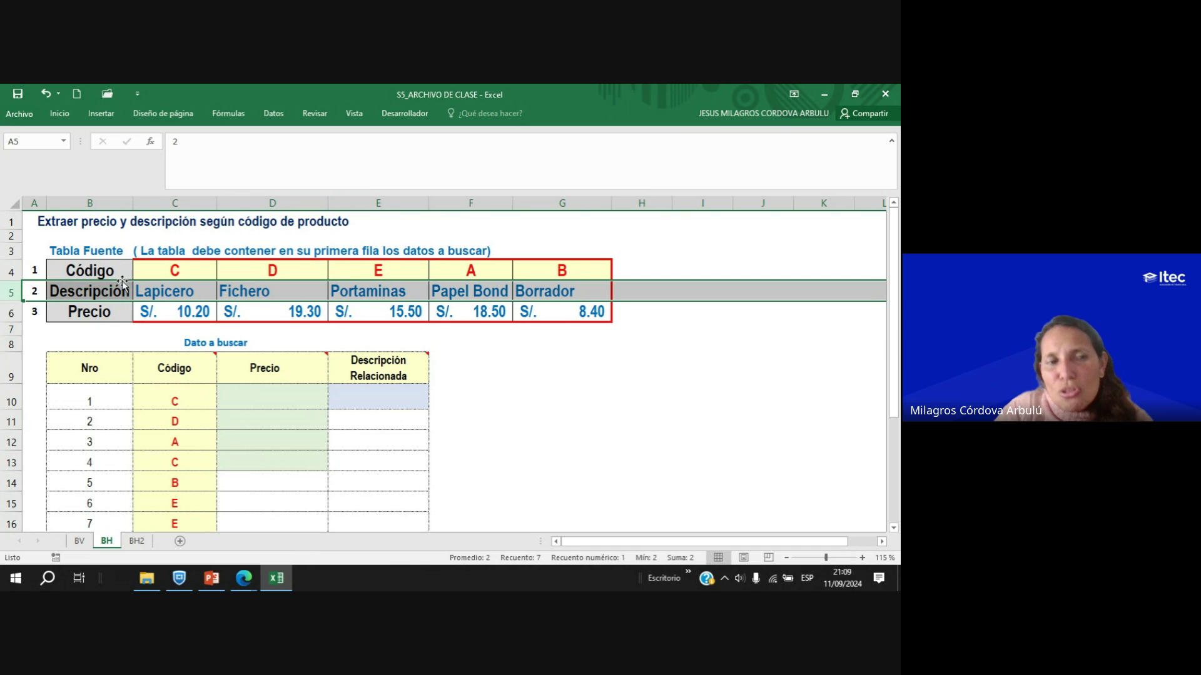
{"action": "left_click", "coordinate": [13, 271]}
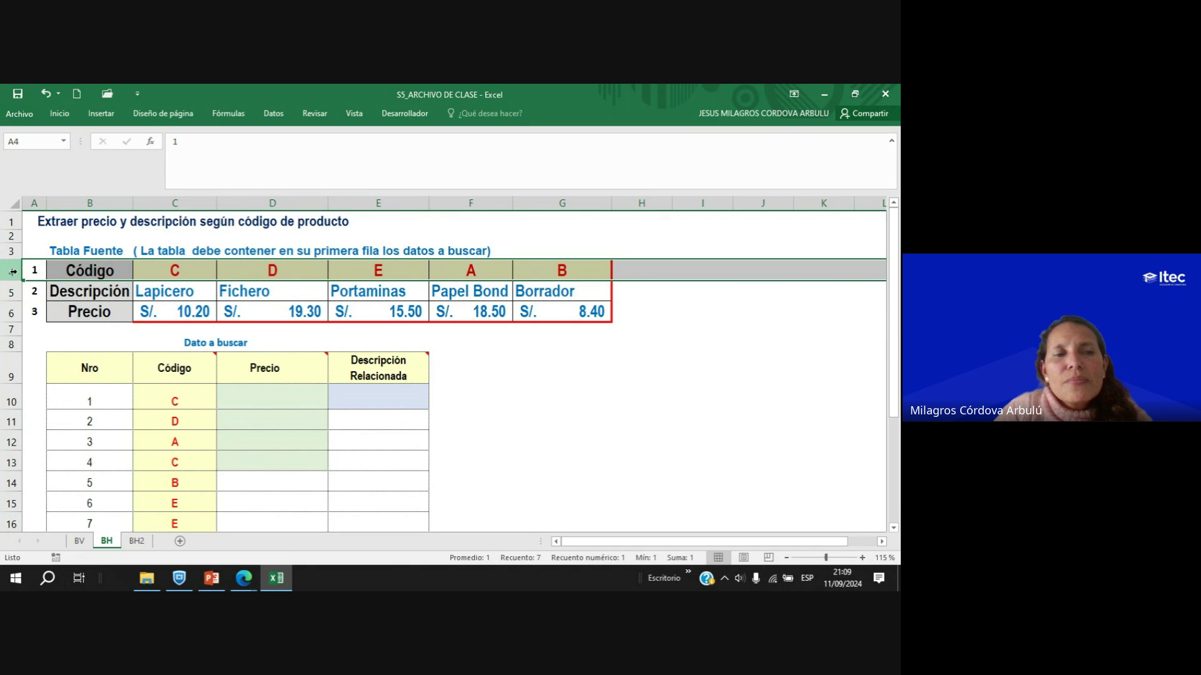
{"action": "left_click", "coordinate": [10, 314]}
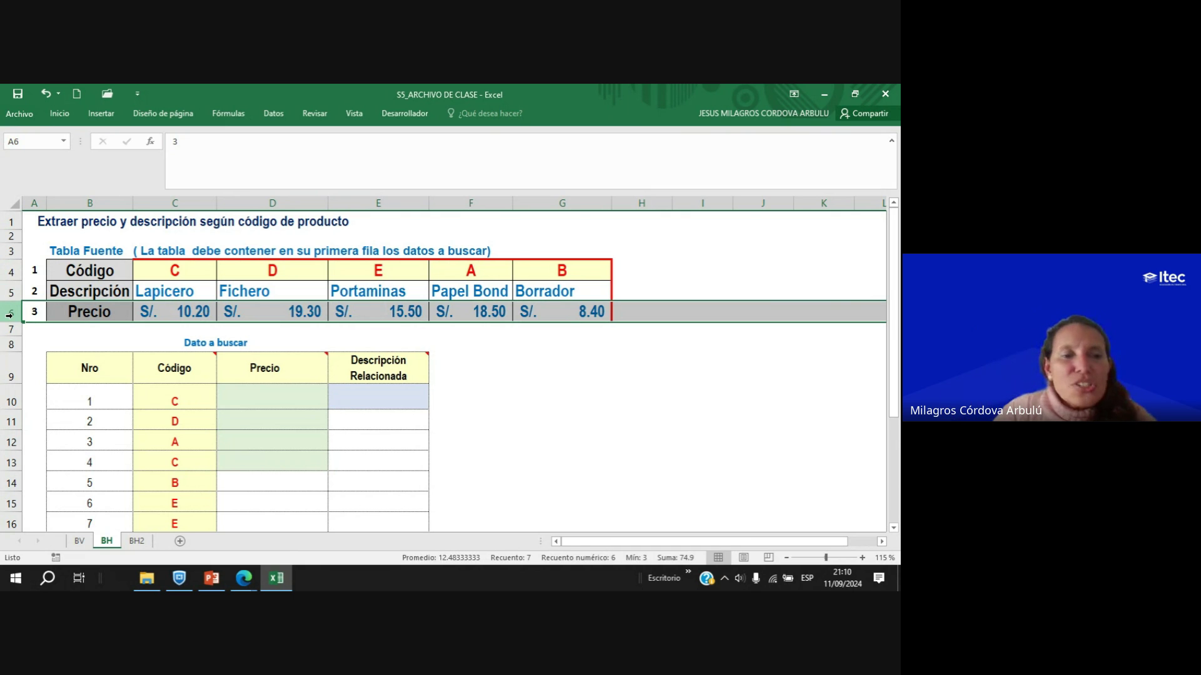
Examine the codes in the Dato a buscar table and the empty Precio cells D10:D19.
{"action": "scroll", "coordinate": [138, 431], "scroll_direction": "down", "scroll_amount": 1}
{"action": "scroll", "coordinate": [138, 431], "scroll_direction": "down", "scroll_amount": 2}
{"action": "scroll", "coordinate": [135, 426], "scroll_direction": "up", "scroll_amount": 1}
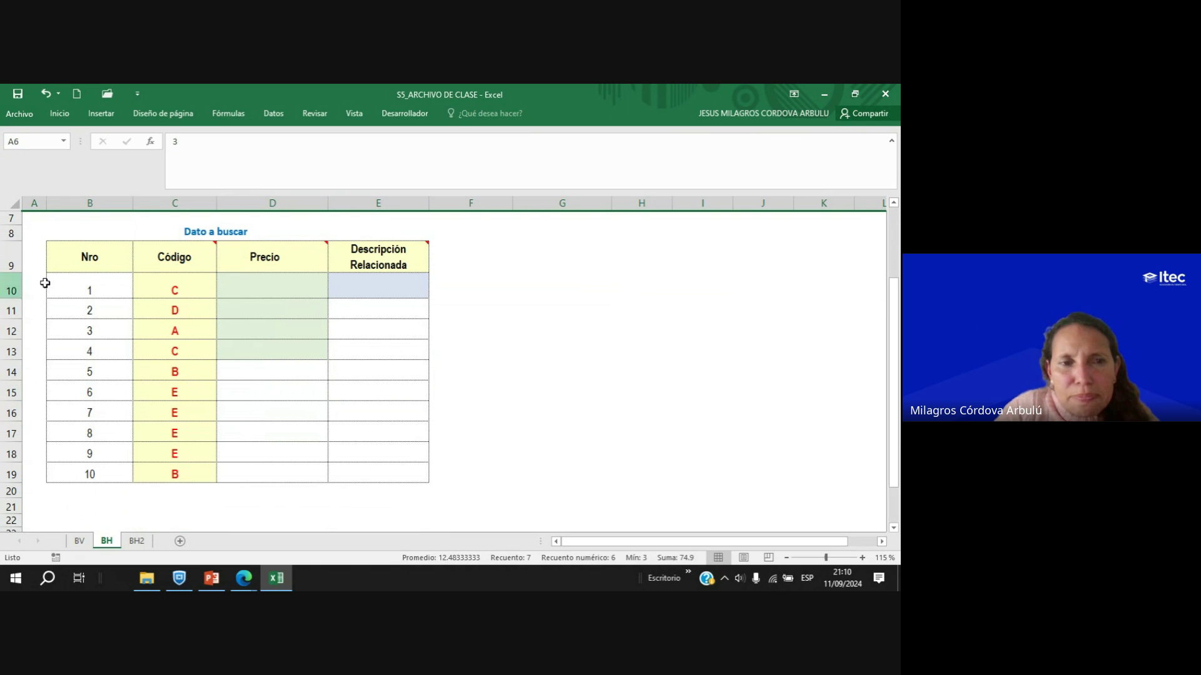
{"action": "left_click", "coordinate": [199, 278]}
{"action": "key", "text": "Return"}
{"action": "key", "text": "Return"}
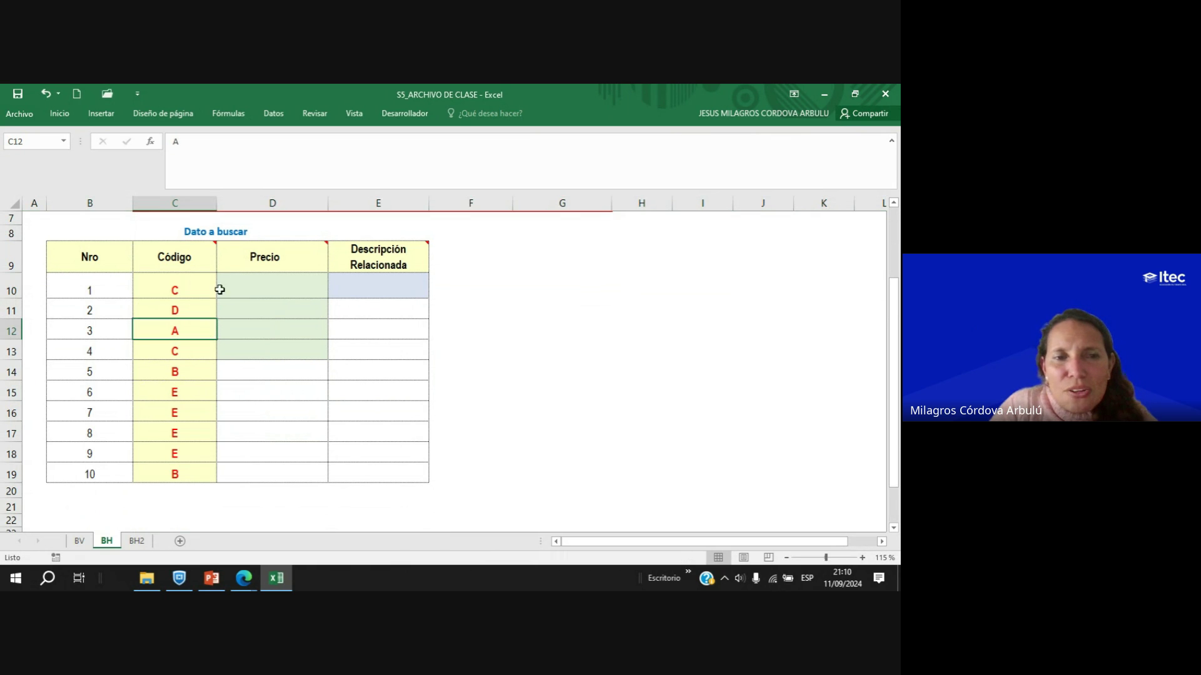
{"action": "left_click_drag", "start_coordinate": [250, 281], "coordinate": [249, 473]}
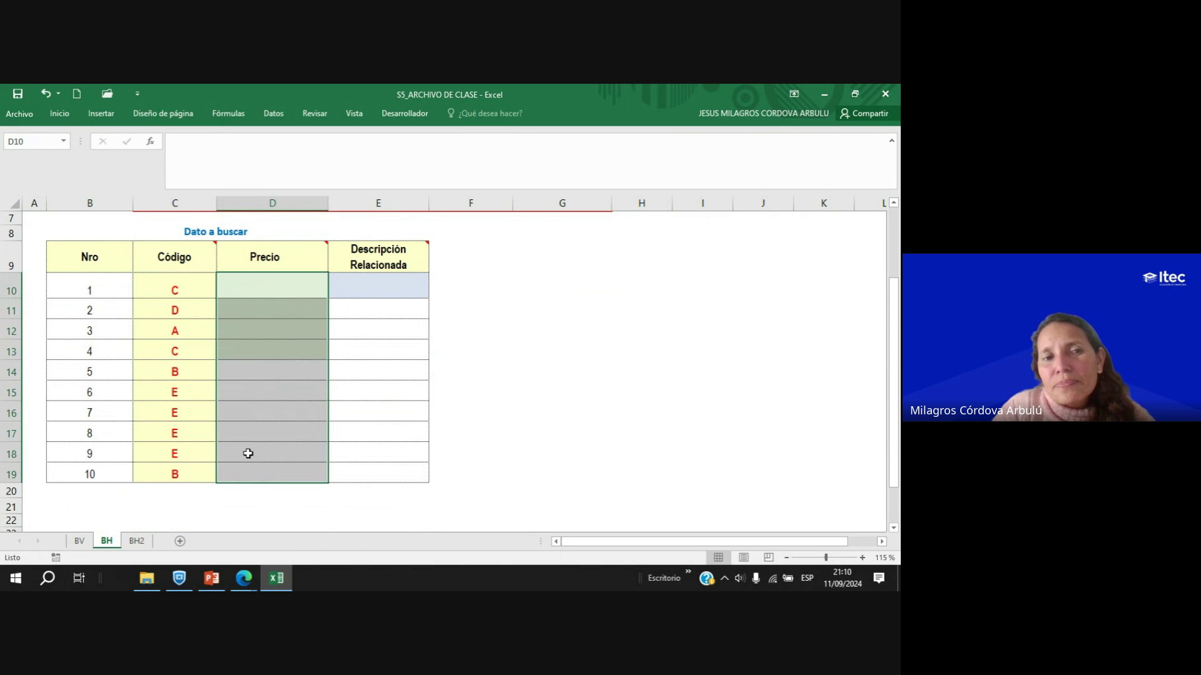
{"action": "scroll", "coordinate": [210, 294], "scroll_direction": "up", "scroll_amount": 2}
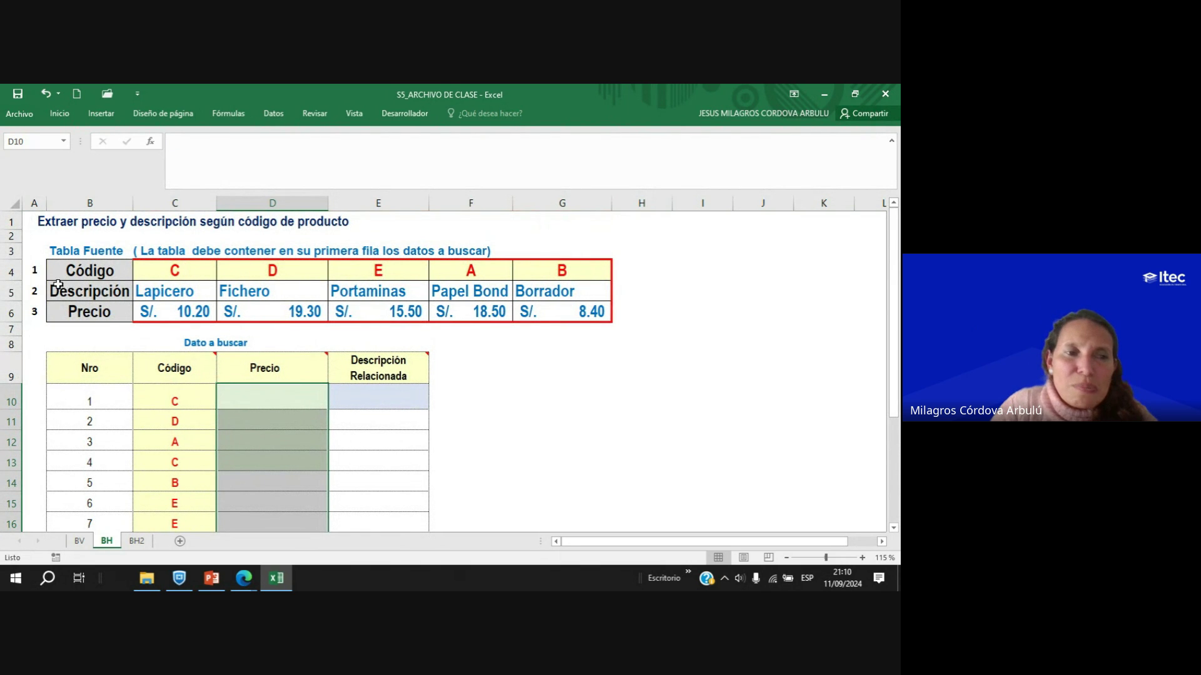
Select the Código and Precio rows of the Tabla Fuente together to relate them to the Precio column.
{"action": "left_click", "coordinate": [10, 271]}
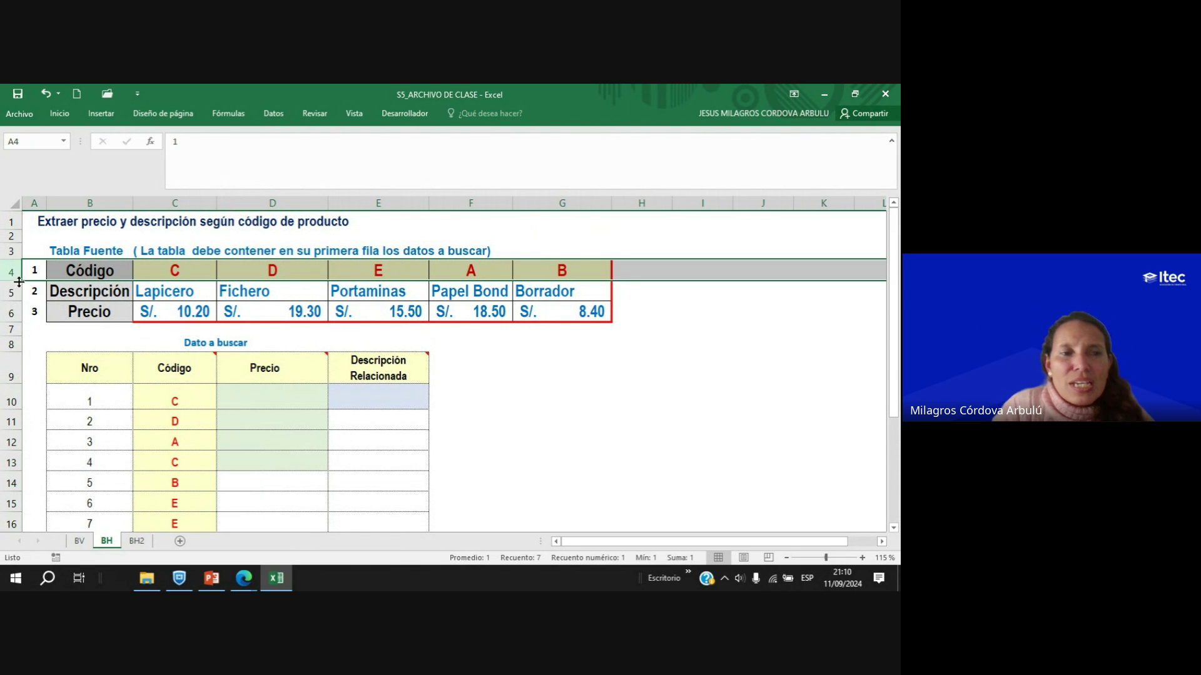
{"action": "left_click", "coordinate": [10, 313], "text": "ctrl"}
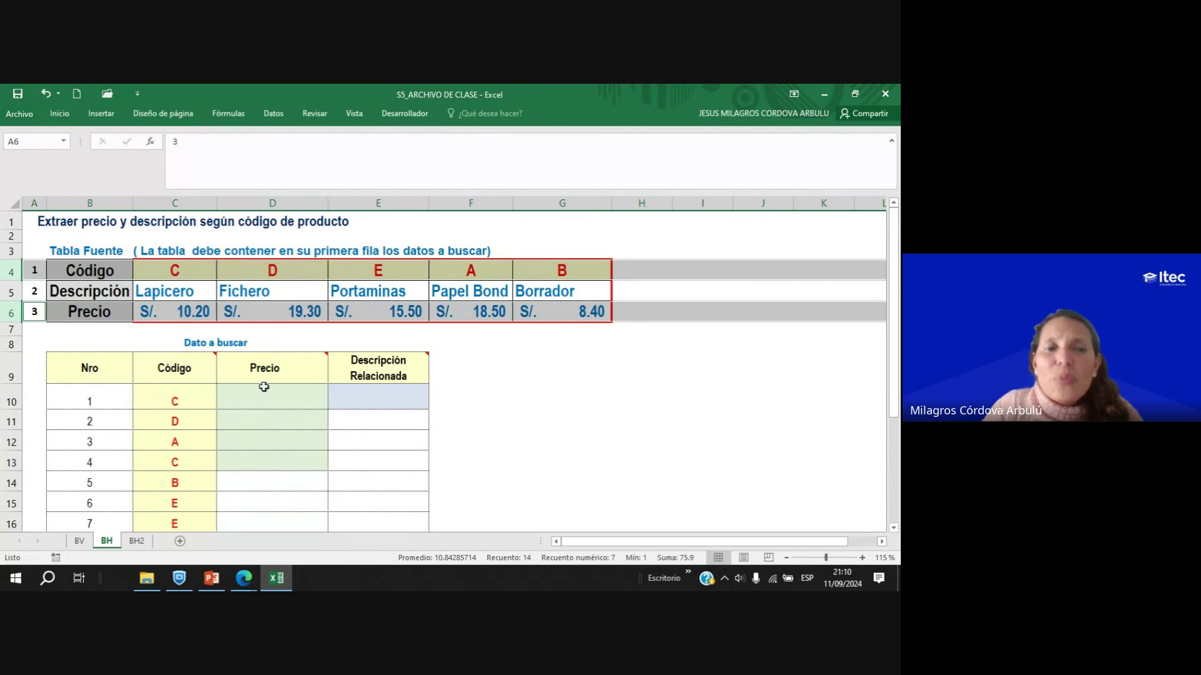
{"action": "mouse_move", "coordinate": [271, 370]}
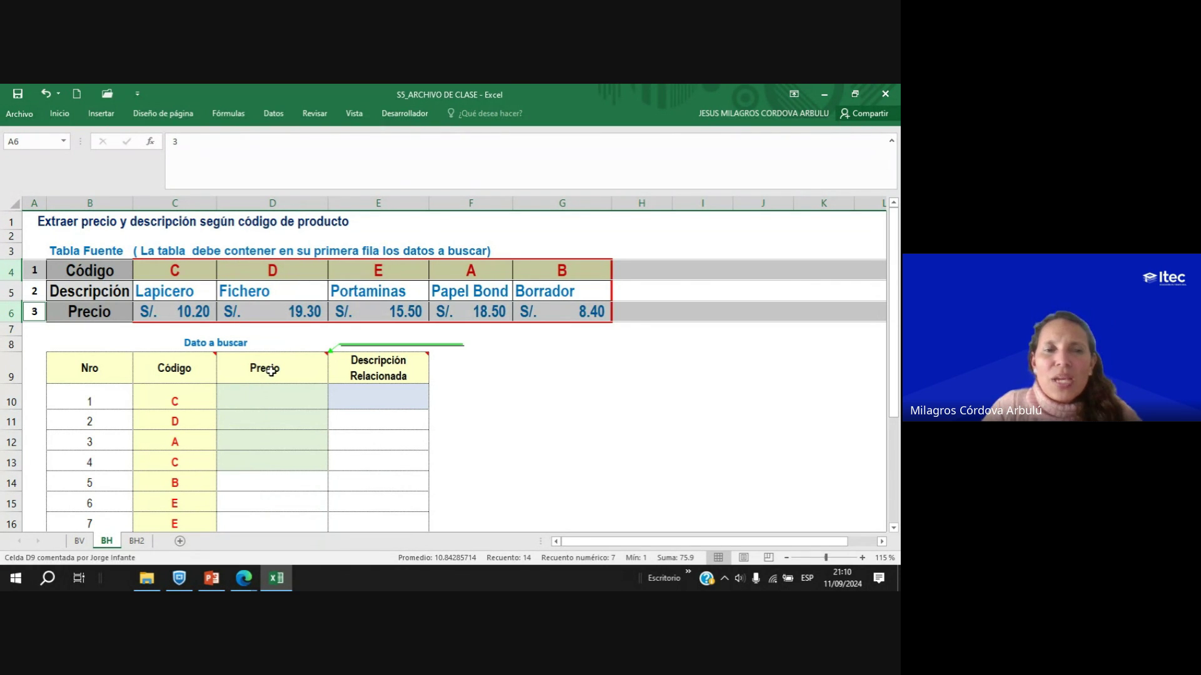
Start a BUSCARH formula in D10 that looks up C10 in the Tabla Fuente range B4:G6.
{"action": "double_click", "coordinate": [299, 399]}
{"action": "type", "text": "=BUS"}
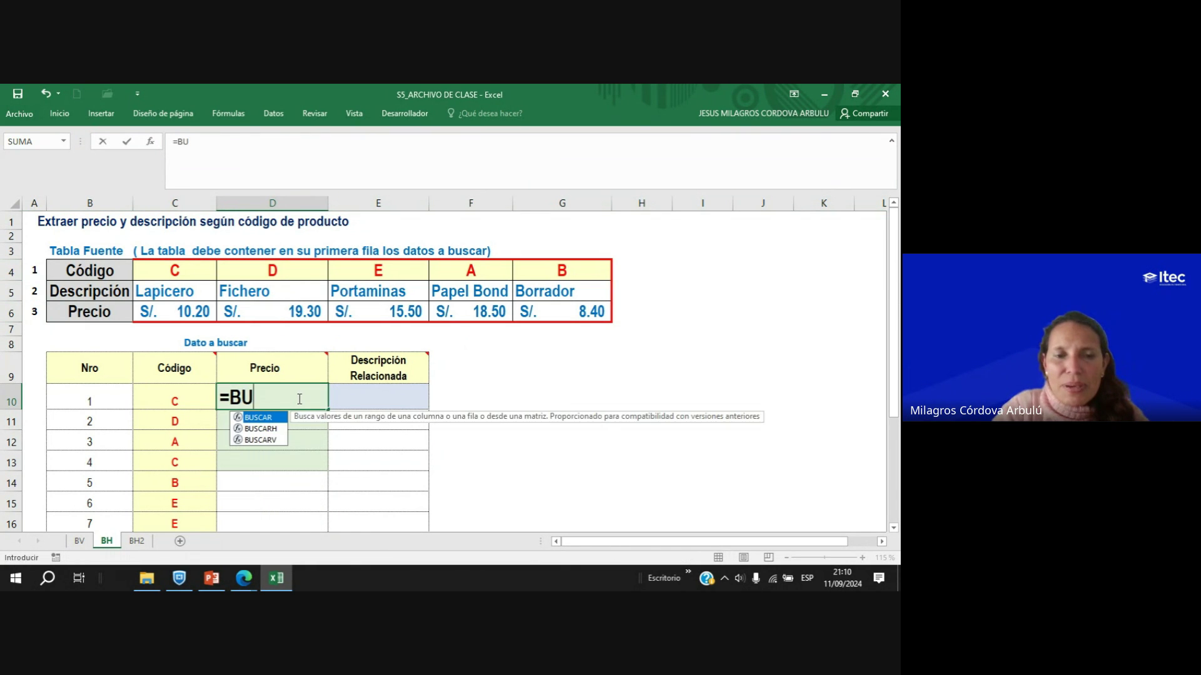
{"action": "double_click", "coordinate": [273, 429]}
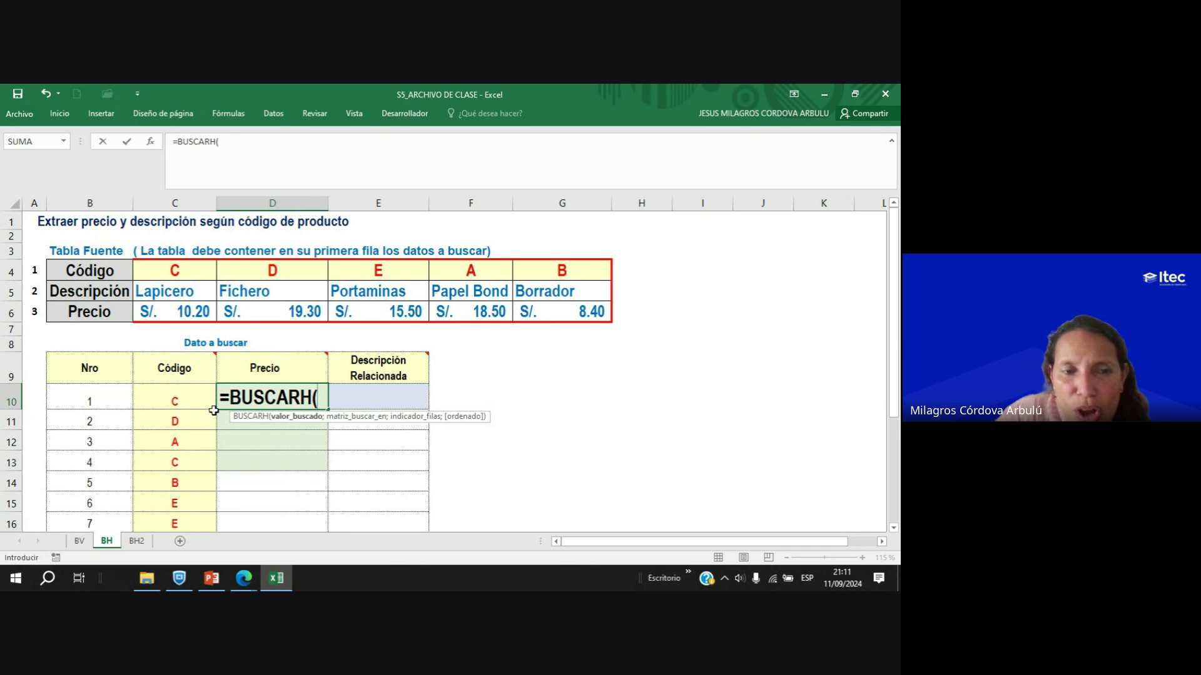
{"action": "left_click", "coordinate": [175, 396]}
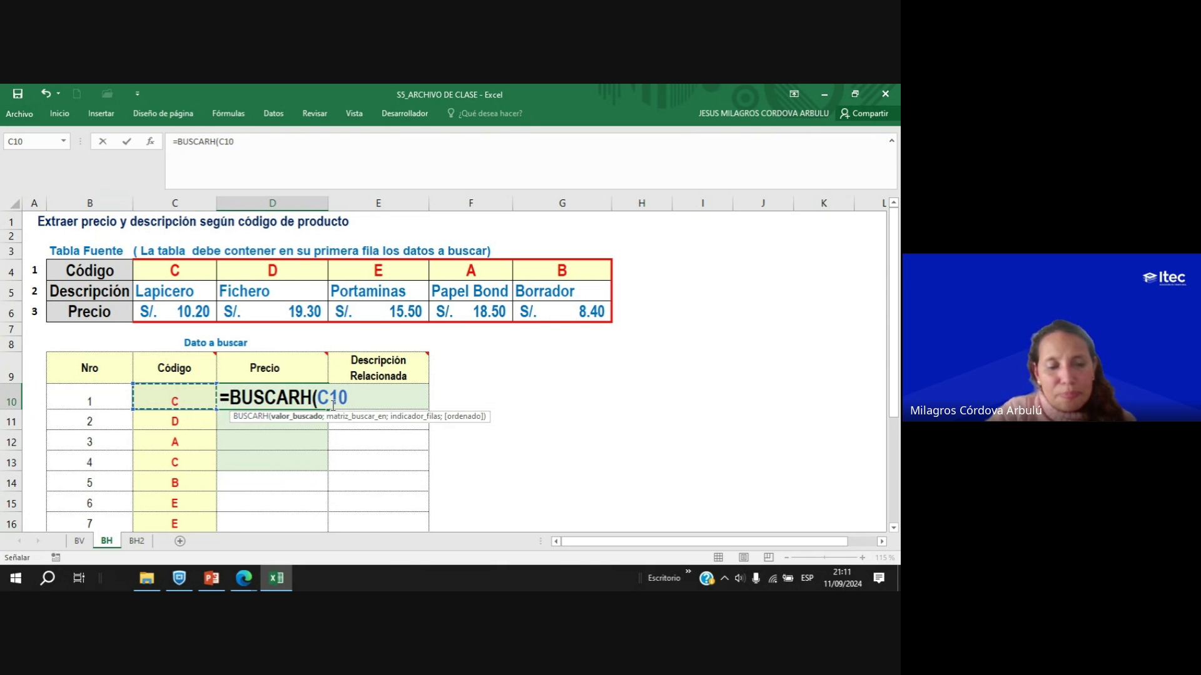
{"action": "type", "text": ";"}
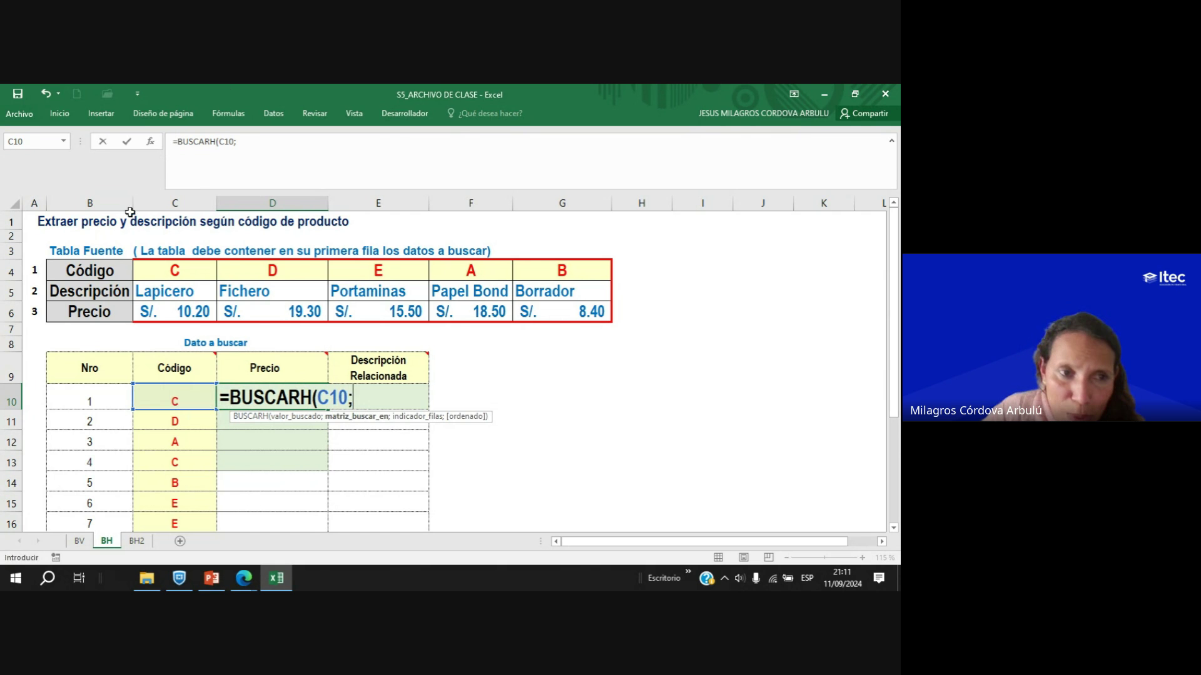
{"action": "left_click_drag", "start_coordinate": [93, 270], "coordinate": [563, 317]}
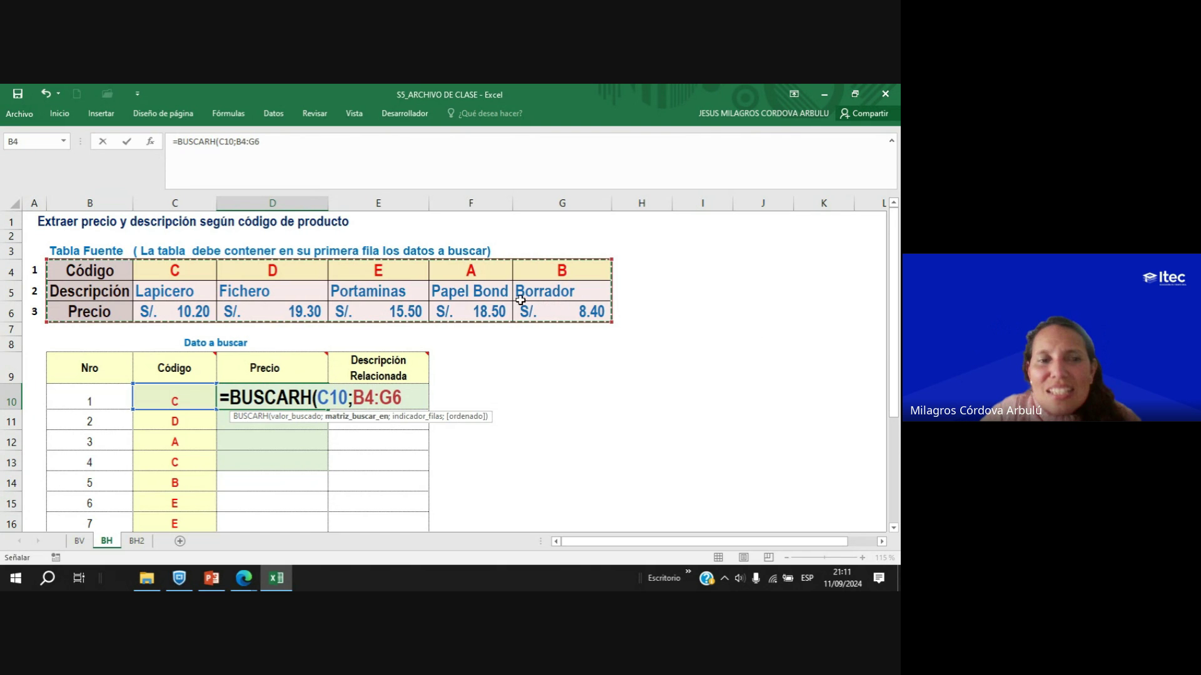
Make the lookup range in the D10 formula absolute as $B$4:$G$6.
{"action": "left_click", "coordinate": [354, 398]}
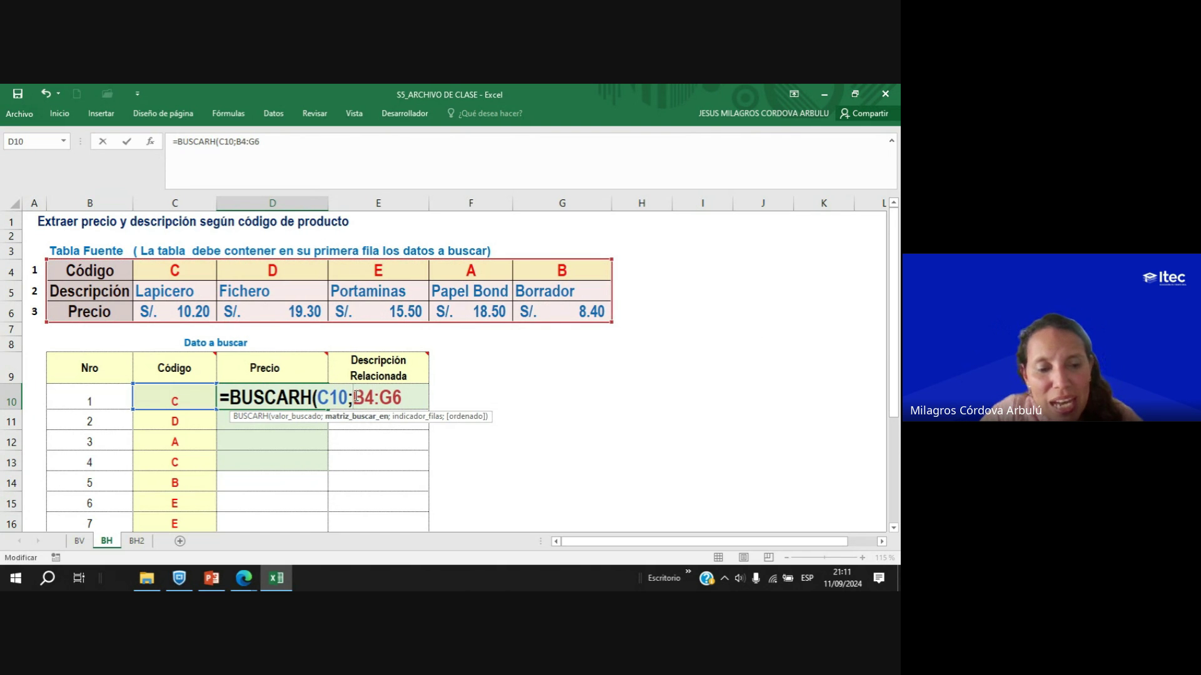
{"action": "type", "text": "$"}
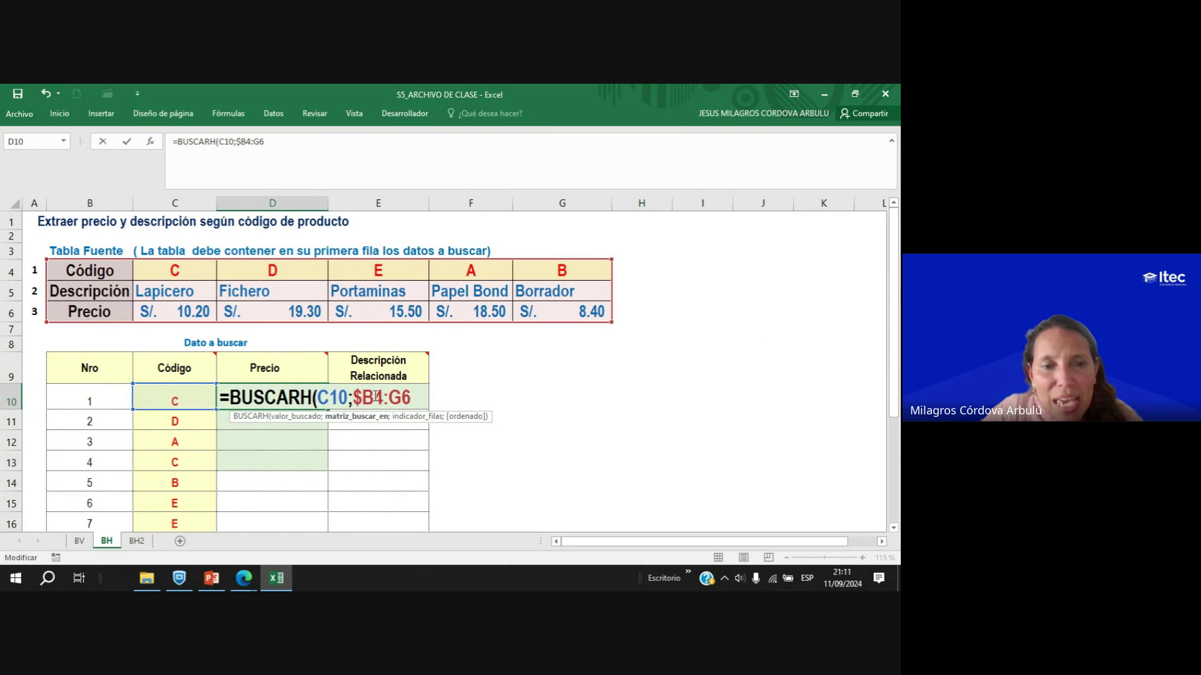
{"action": "left_click", "coordinate": [375, 398]}
{"action": "type", "text": "$"}
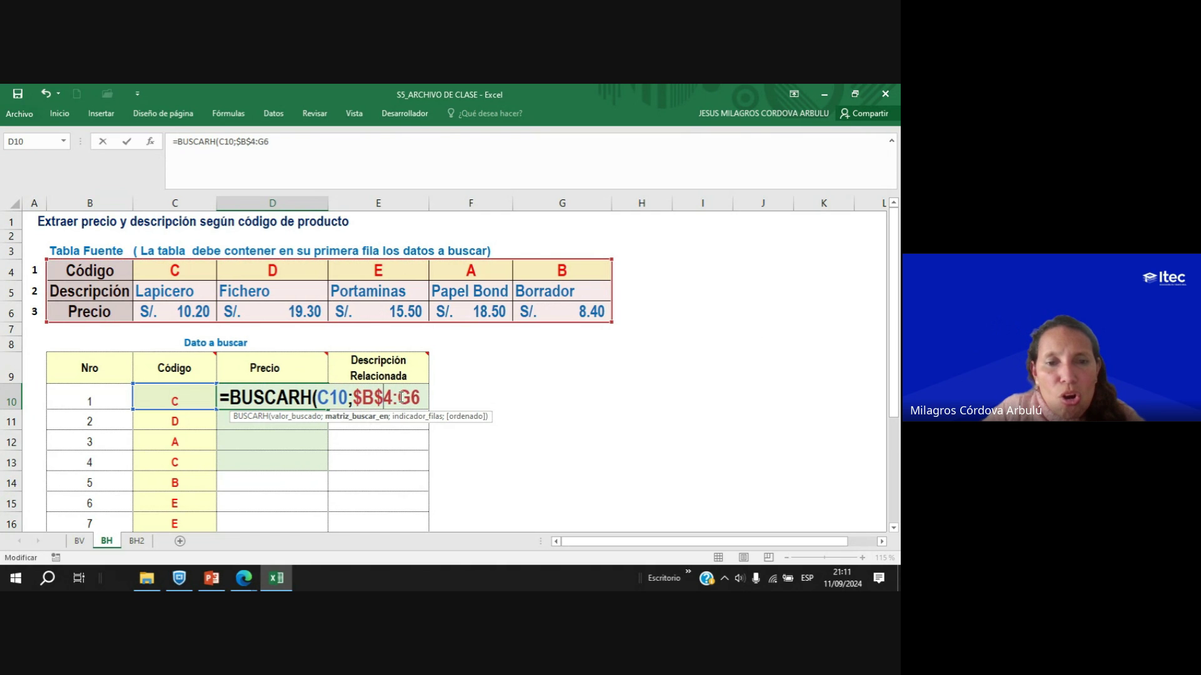
{"action": "left_click", "coordinate": [398, 398]}
{"action": "type", "text": "$"}
{"action": "left_click", "coordinate": [424, 397]}
{"action": "type", "text": "$G$"}
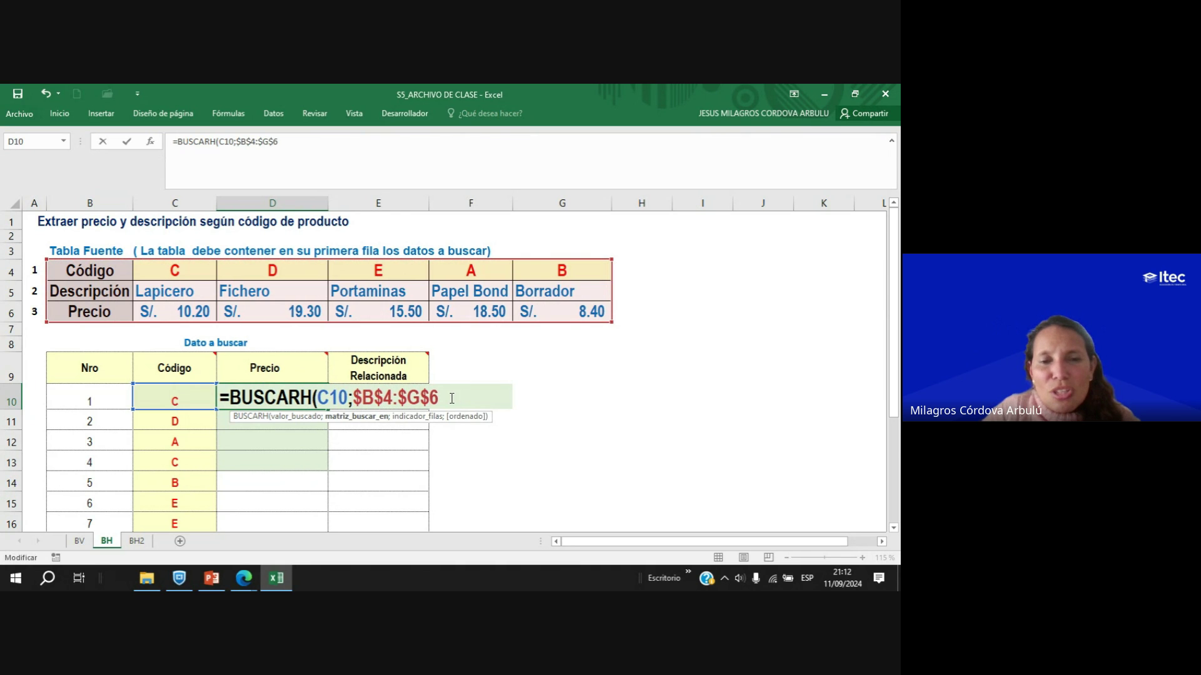
Complete the D10 formula with row index 3 and exact match FALSO, and enter it.
{"action": "left_click", "coordinate": [451, 399]}
{"action": "type", "text": ";m"}
{"action": "key", "text": "Escape"}
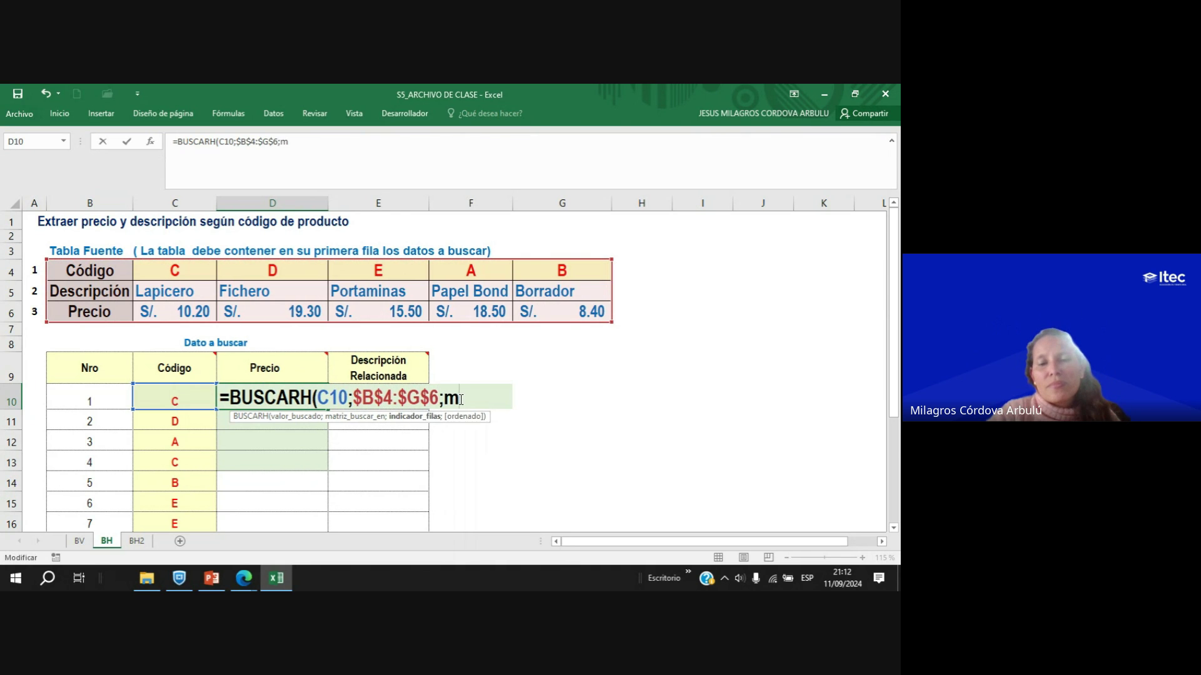
{"action": "key", "text": "BackSpace"}
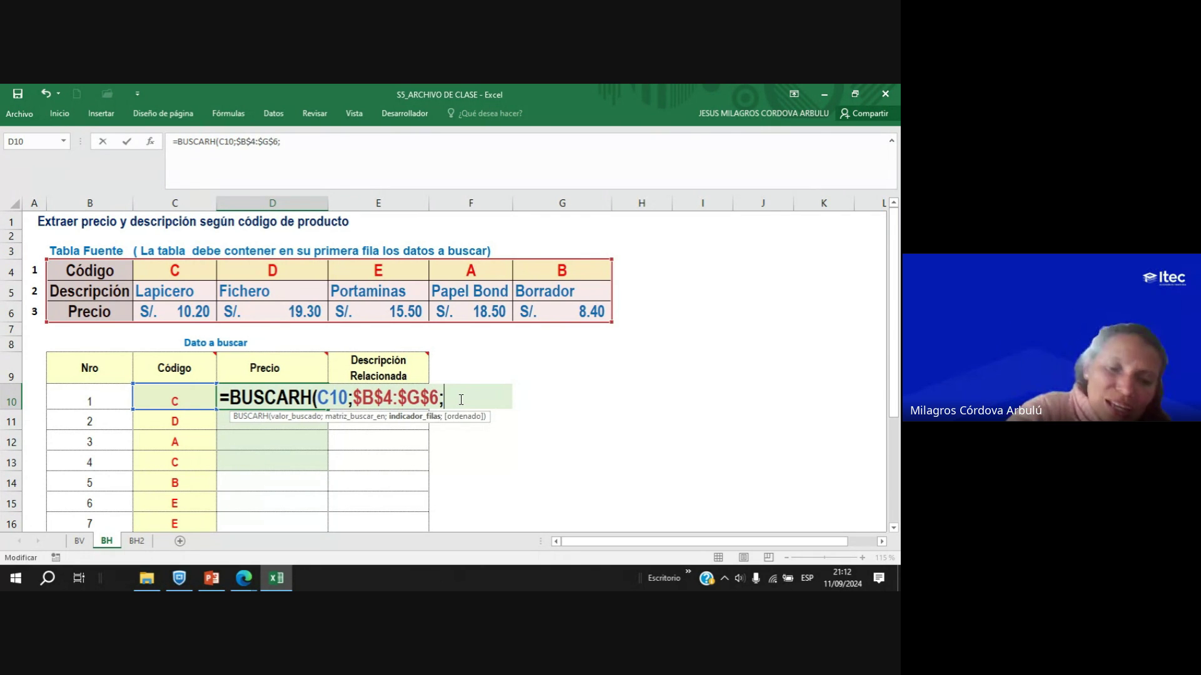
{"action": "type", "text": "3"}
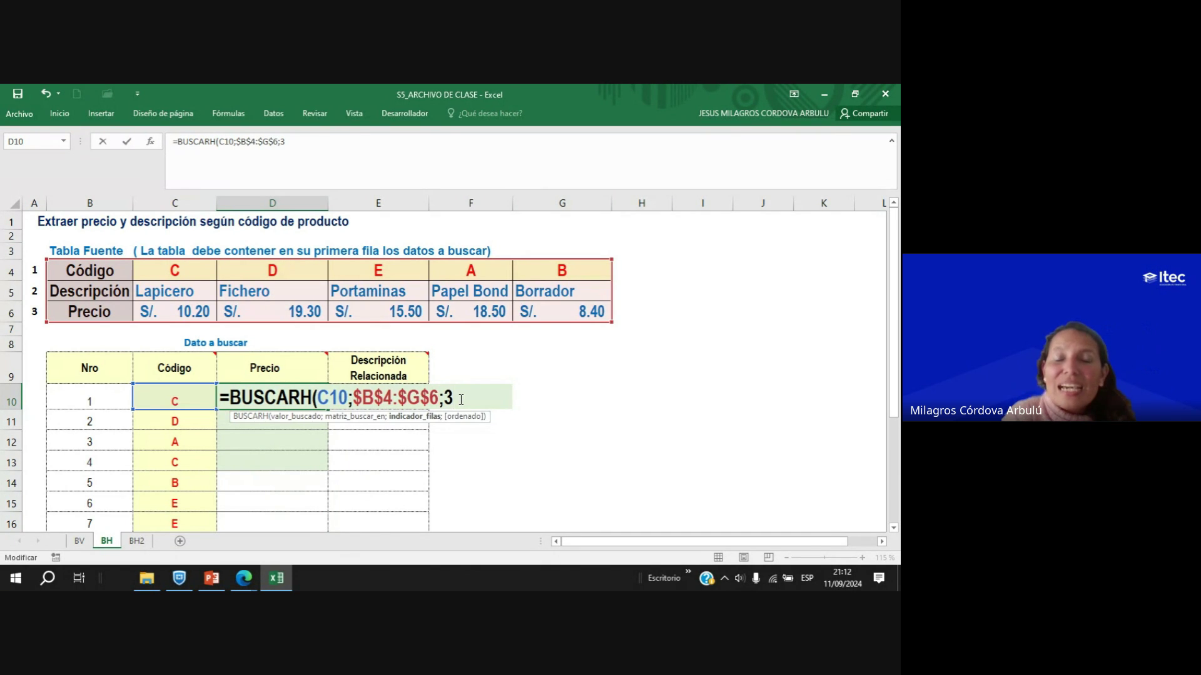
{"action": "type", "text": ";"}
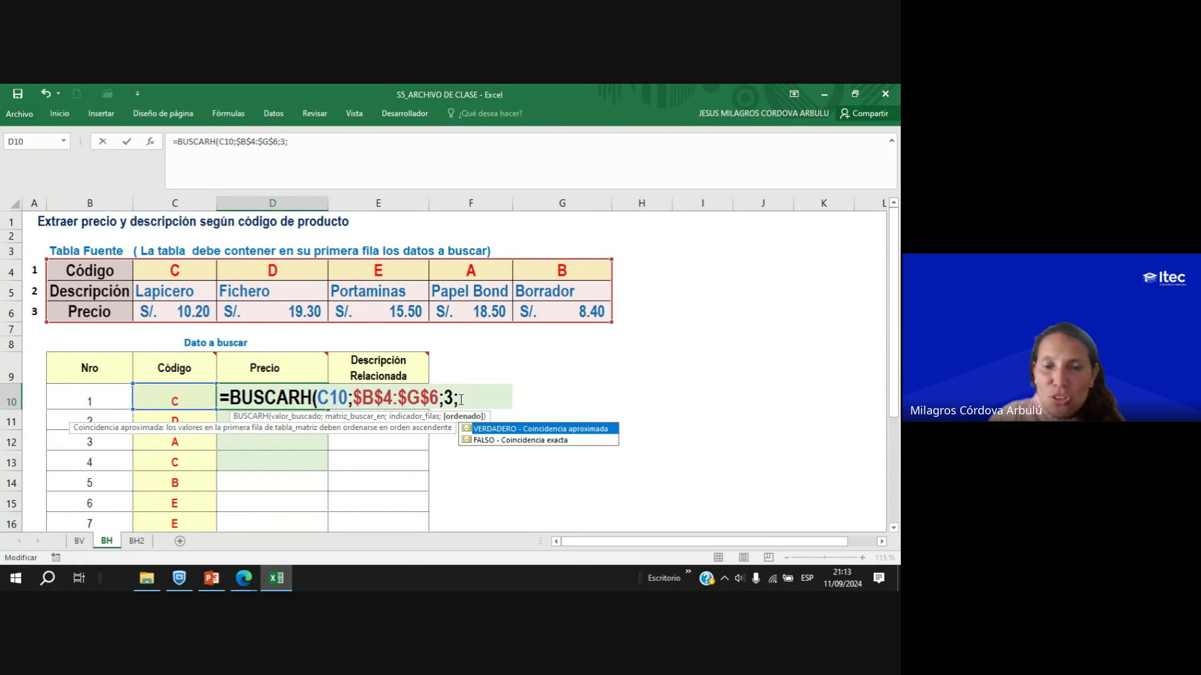
{"action": "double_click", "coordinate": [546, 441]}
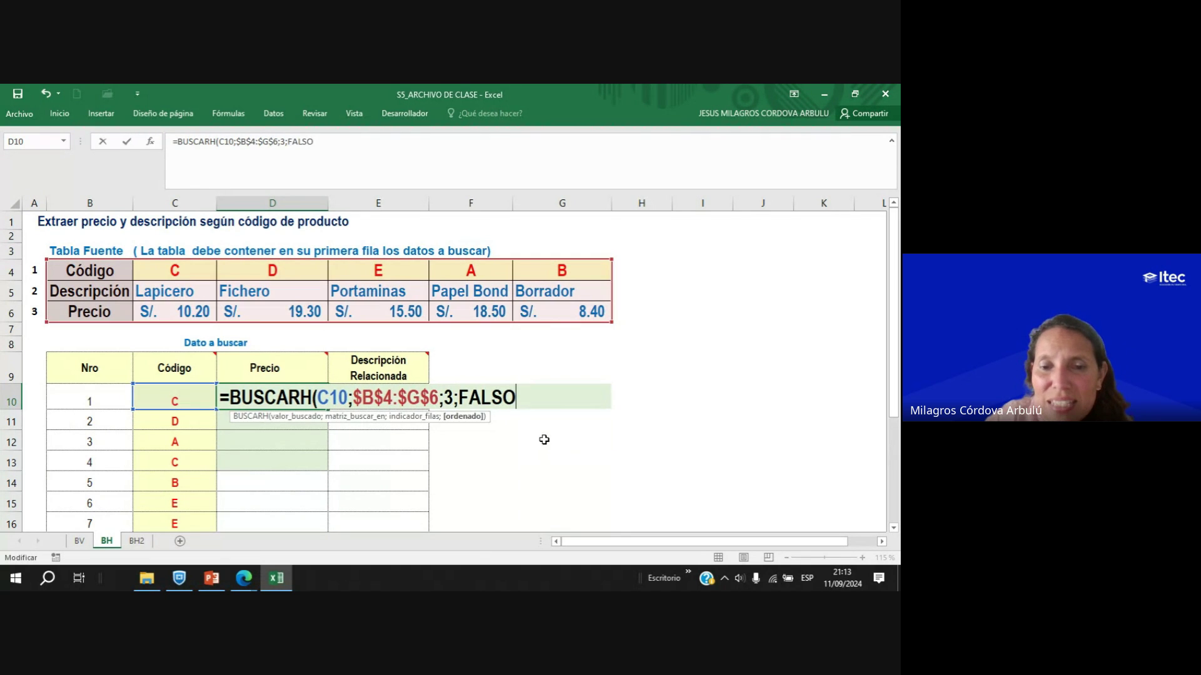
{"action": "type", "text": ")"}
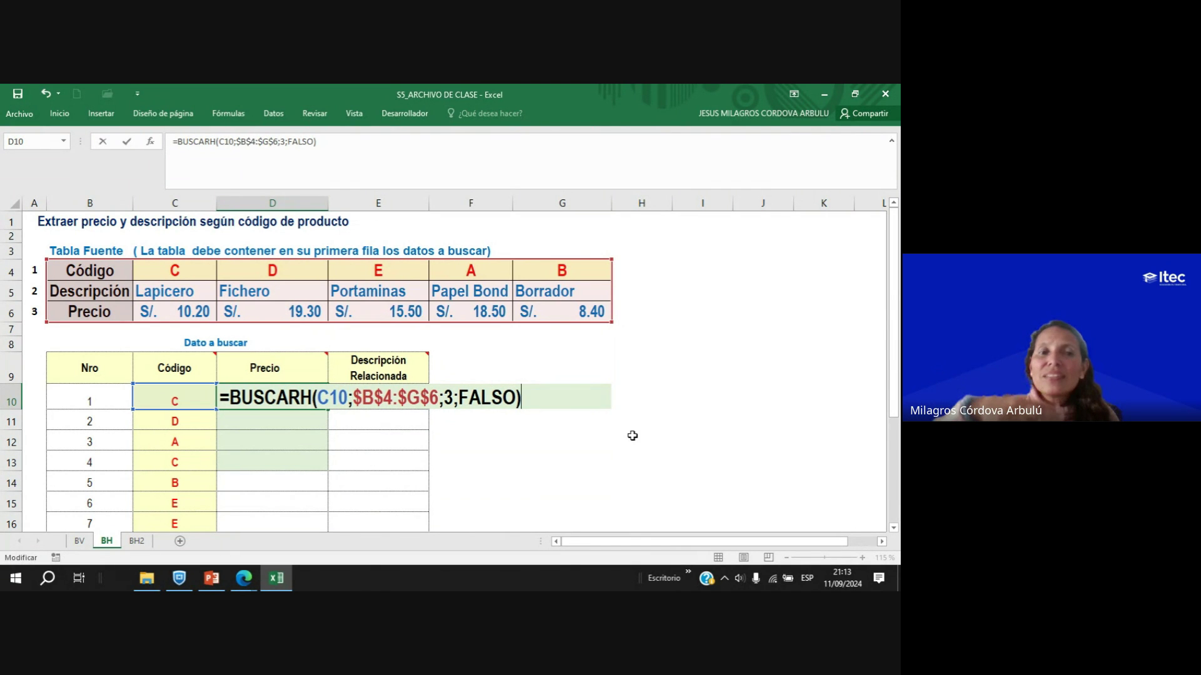
{"action": "key", "text": "Return"}
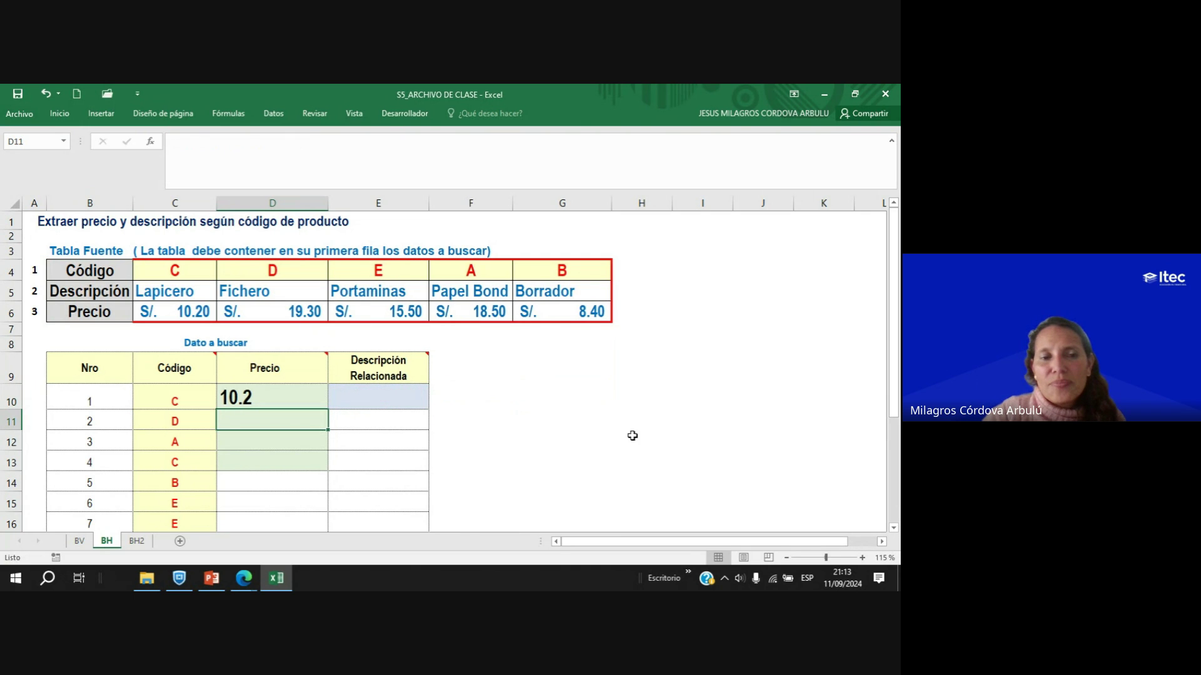
Fill the BUSCARH formula from D10 down the Precio column to D19.
{"action": "double_click", "coordinate": [328, 409]}
{"action": "scroll", "coordinate": [329, 419], "scroll_direction": "down", "scroll_amount": 3}
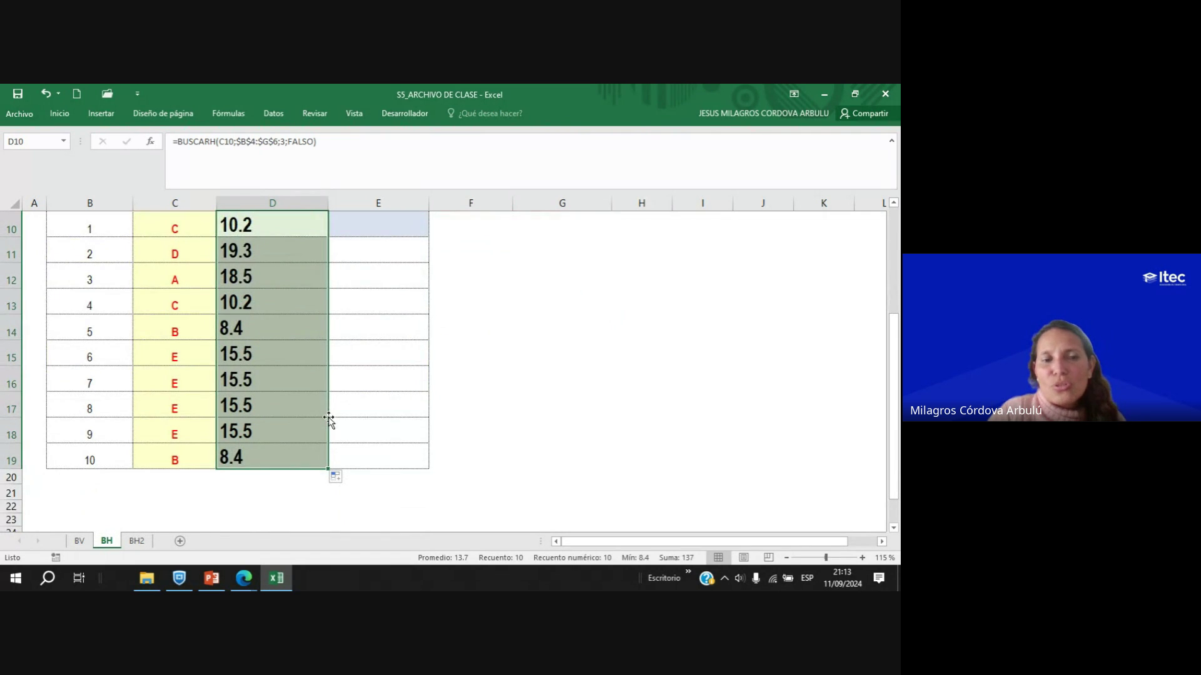
{"action": "scroll", "coordinate": [329, 419], "scroll_direction": "up", "scroll_amount": 1}
Centre the prices in D10:D19 and apply the Moneda number format.
{"action": "left_click", "coordinate": [68, 115]}
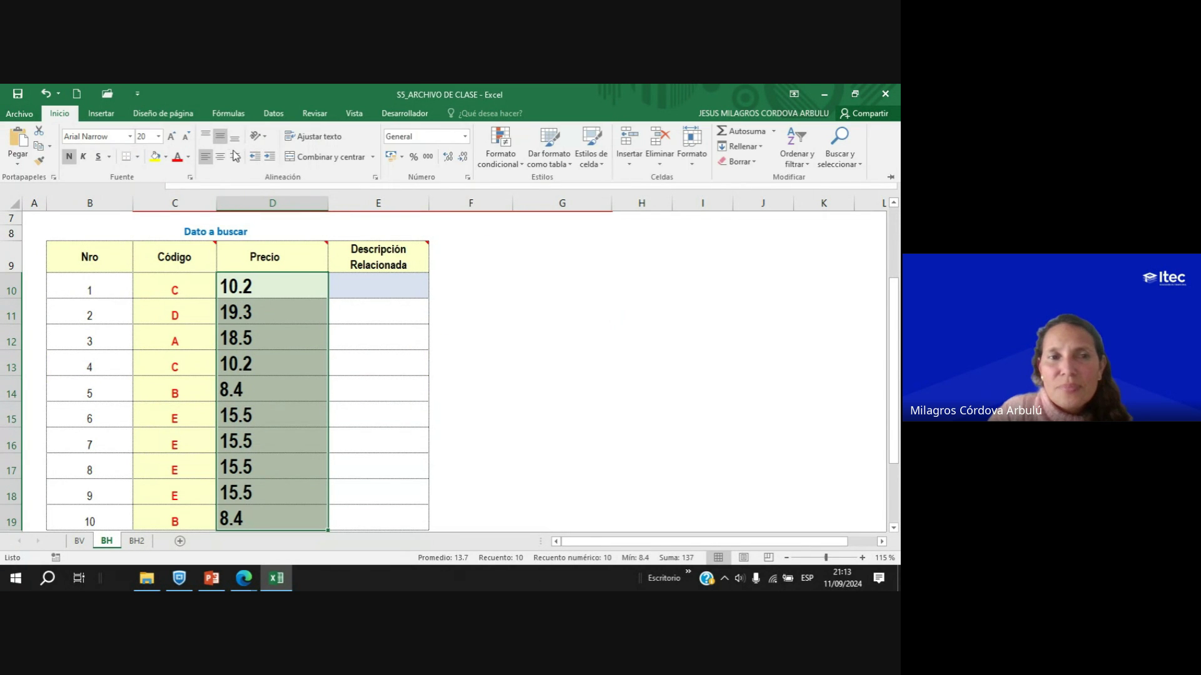
{"action": "left_click", "coordinate": [219, 156]}
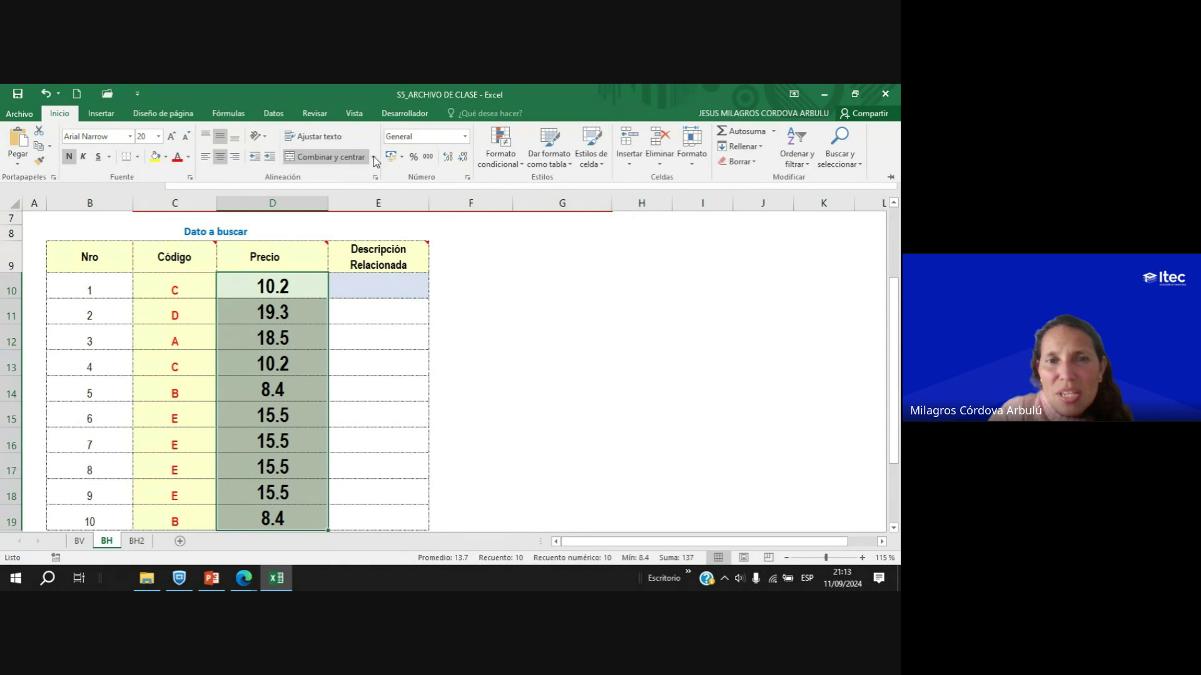
{"action": "left_click", "coordinate": [465, 136]}
{"action": "left_click", "coordinate": [419, 228]}
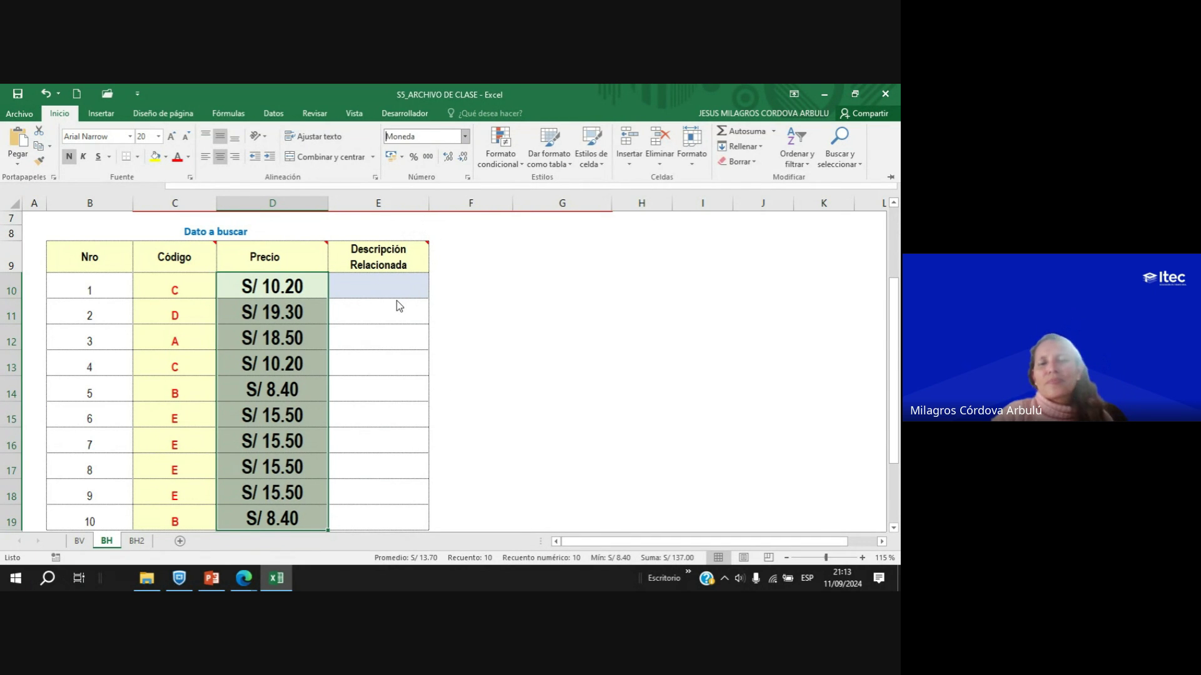
Review each argument of the BUSCARH formula in D10: lookup value, table range, row index and match type.
{"action": "left_click", "coordinate": [373, 289]}
{"action": "left_click", "coordinate": [381, 279]}
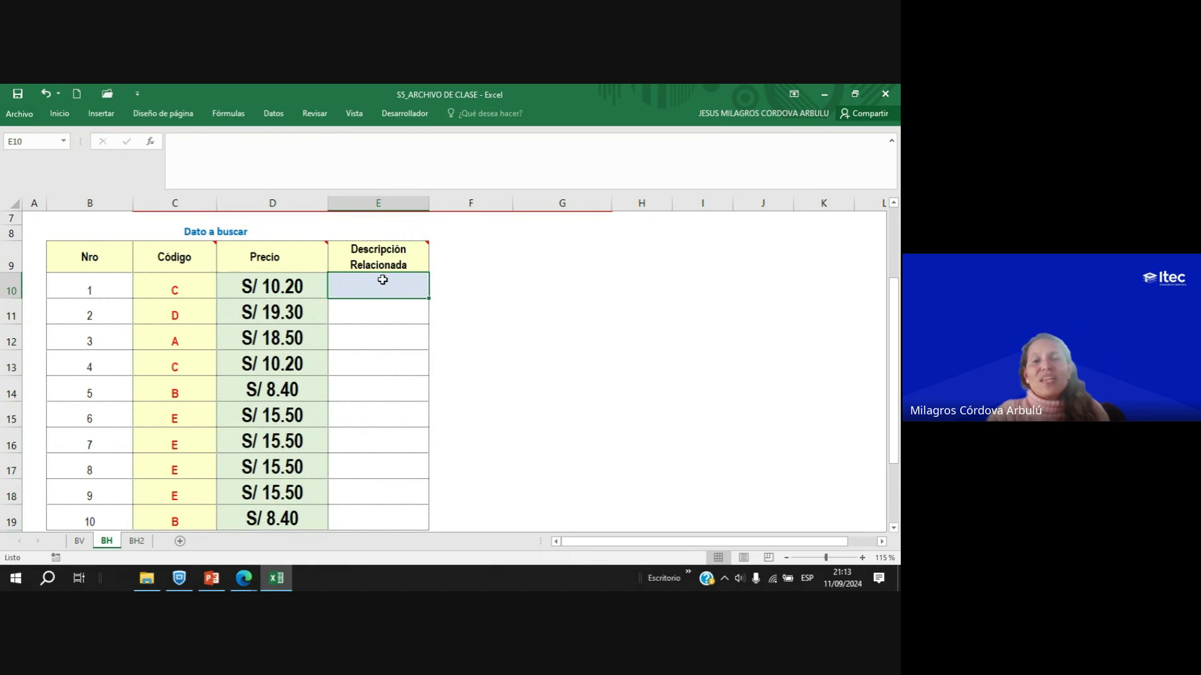
{"action": "left_click", "coordinate": [272, 289]}
{"action": "scroll", "coordinate": [331, 300], "scroll_direction": "up", "scroll_amount": 2}
{"action": "scroll", "coordinate": [329, 305], "scroll_direction": "down", "scroll_amount": 1}
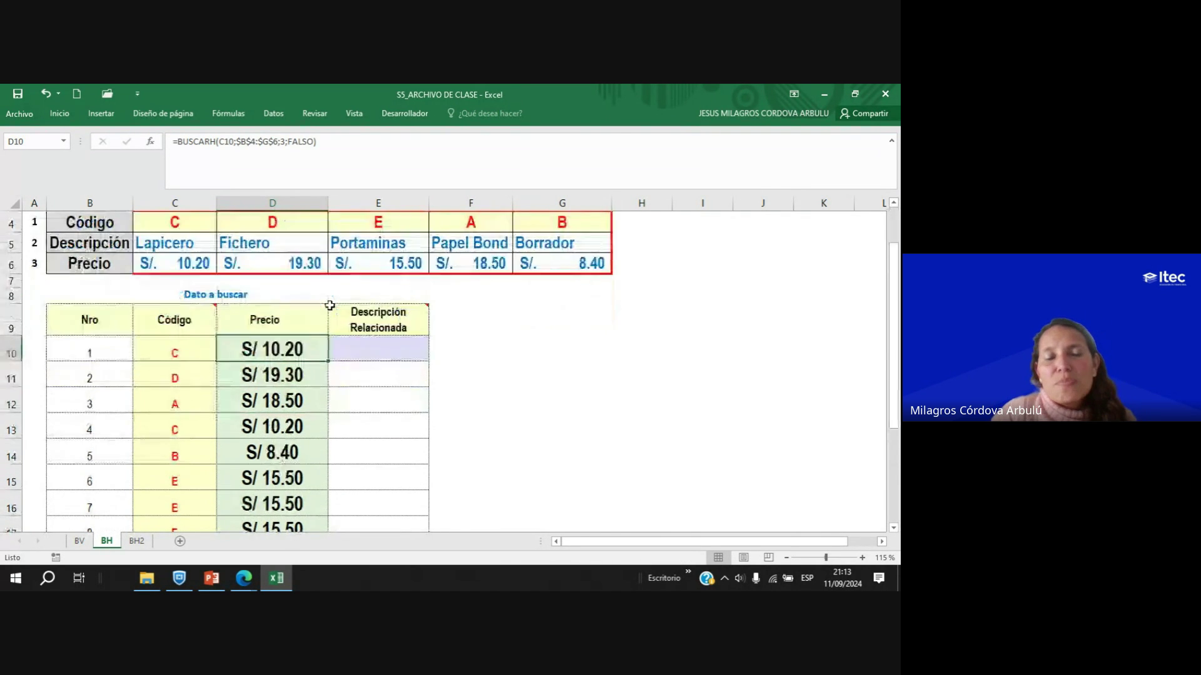
{"action": "double_click", "coordinate": [302, 351]}
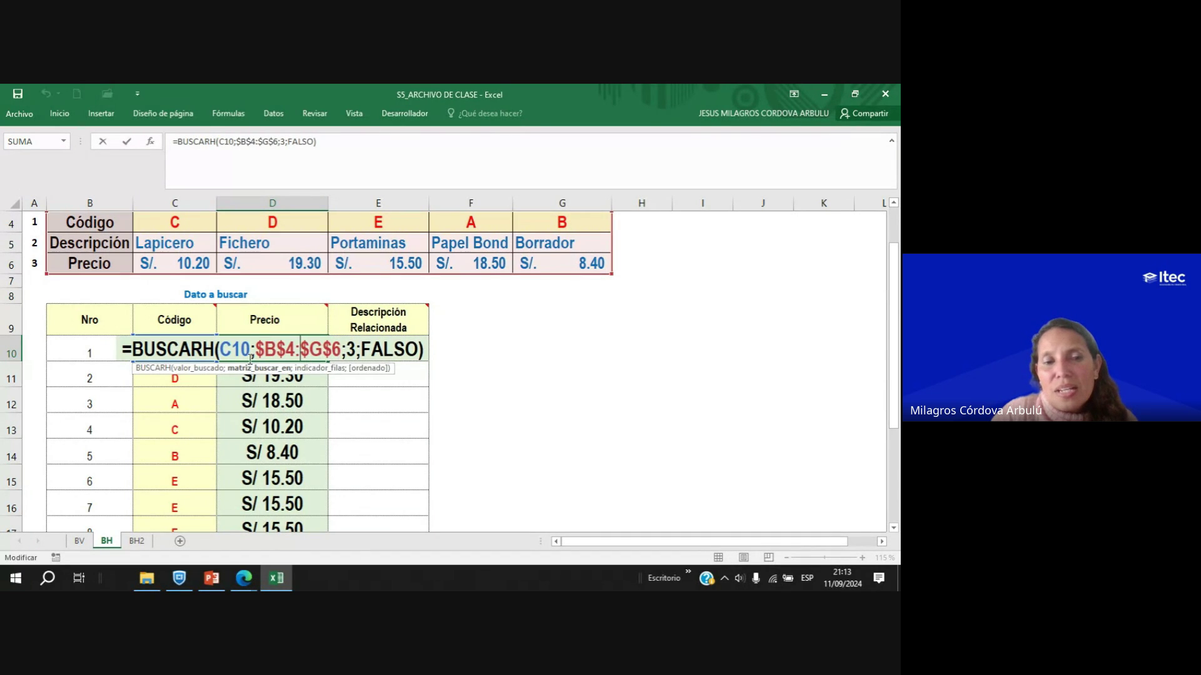
{"action": "left_click_drag", "start_coordinate": [221, 349], "coordinate": [251, 349]}
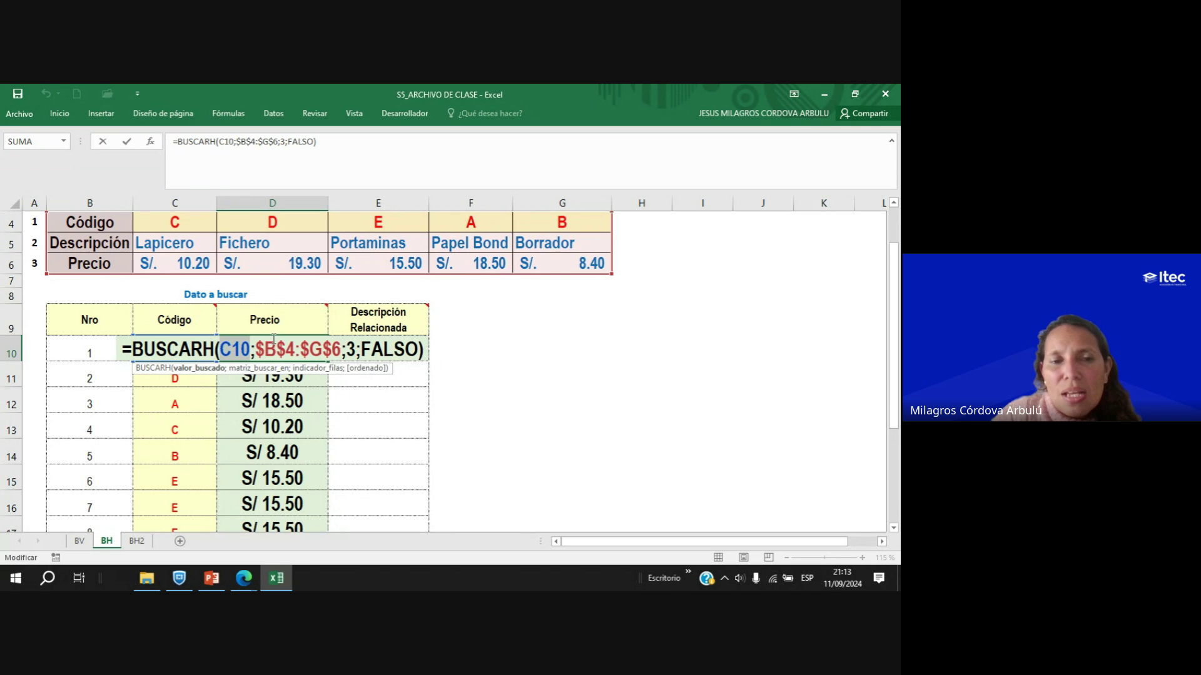
{"action": "left_click_drag", "start_coordinate": [257, 349], "coordinate": [342, 349]}
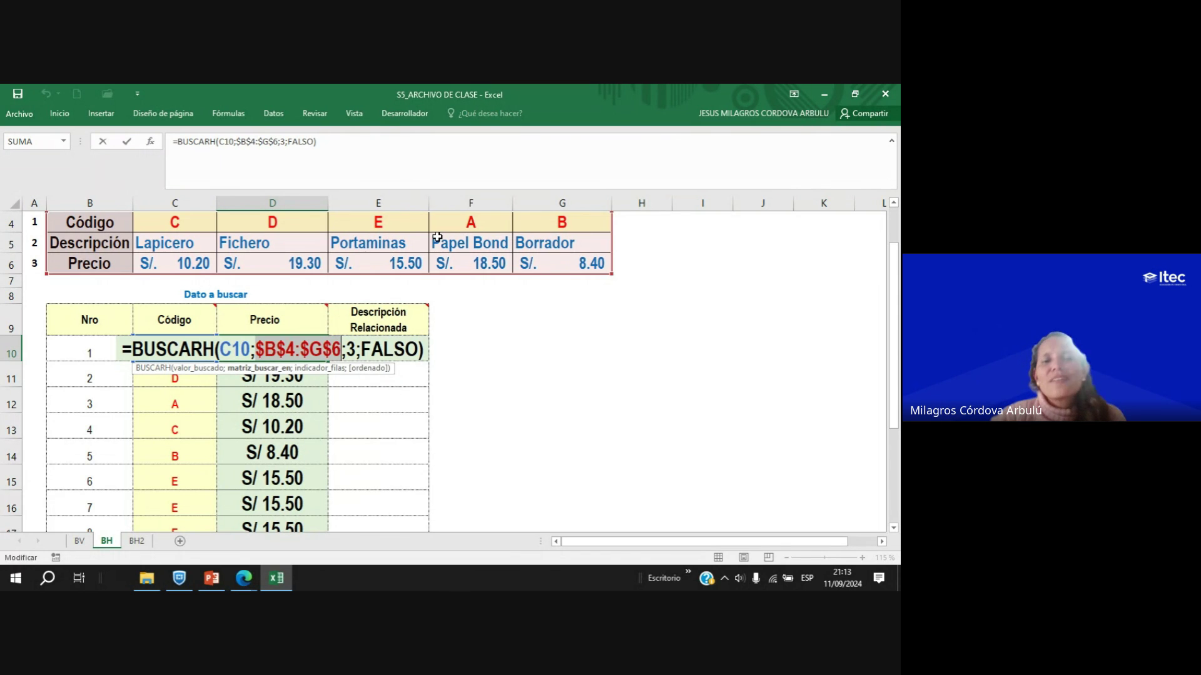
{"action": "double_click", "coordinate": [350, 349]}
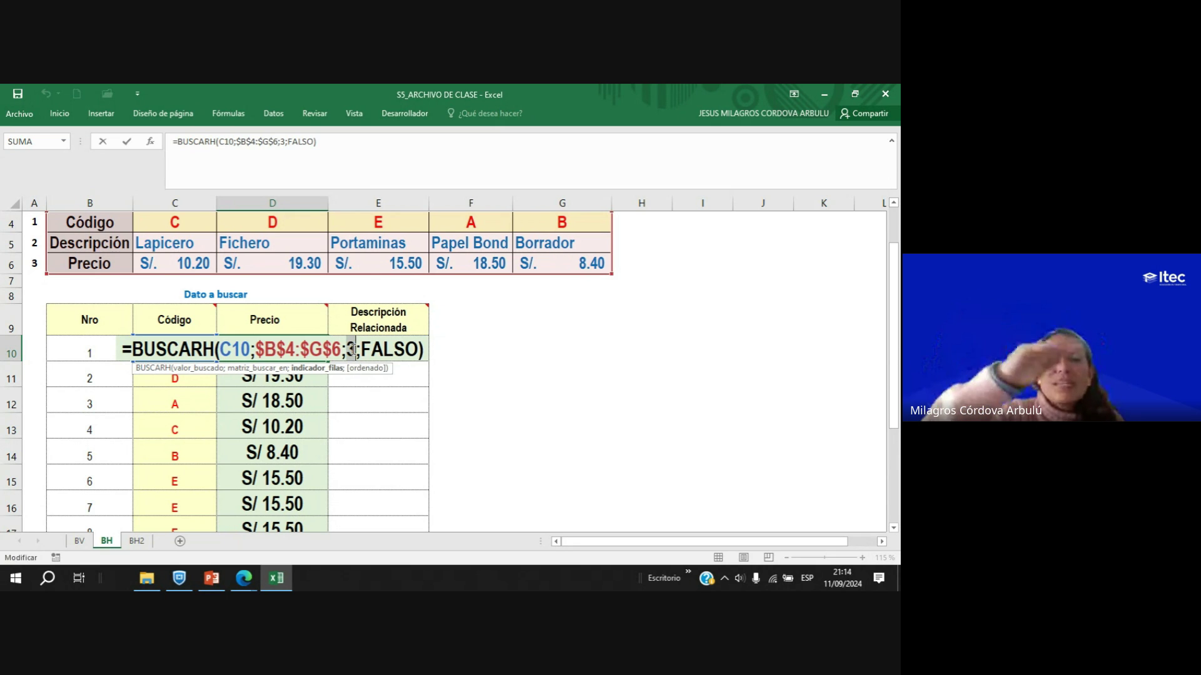
{"action": "left_click", "coordinate": [415, 350]}
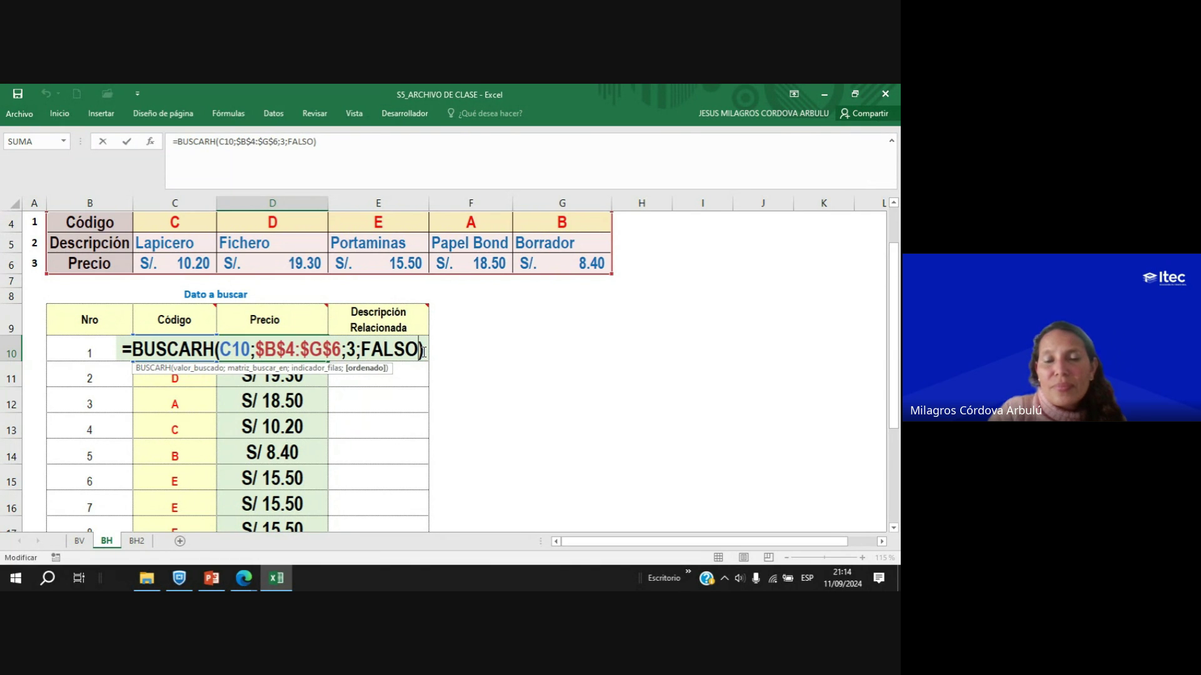
{"action": "key", "text": "Return"}
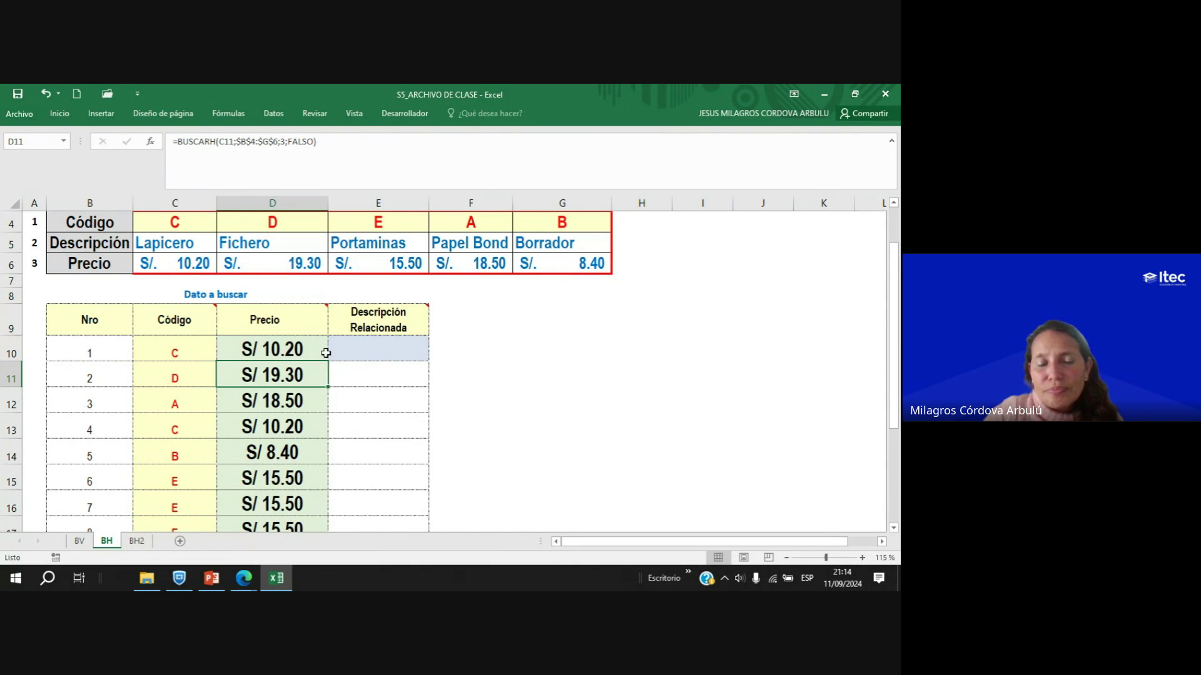
Switch to the Google Meet call in the browser and check the full participant list and the call messages.
{"action": "left_click", "coordinate": [247, 582]}
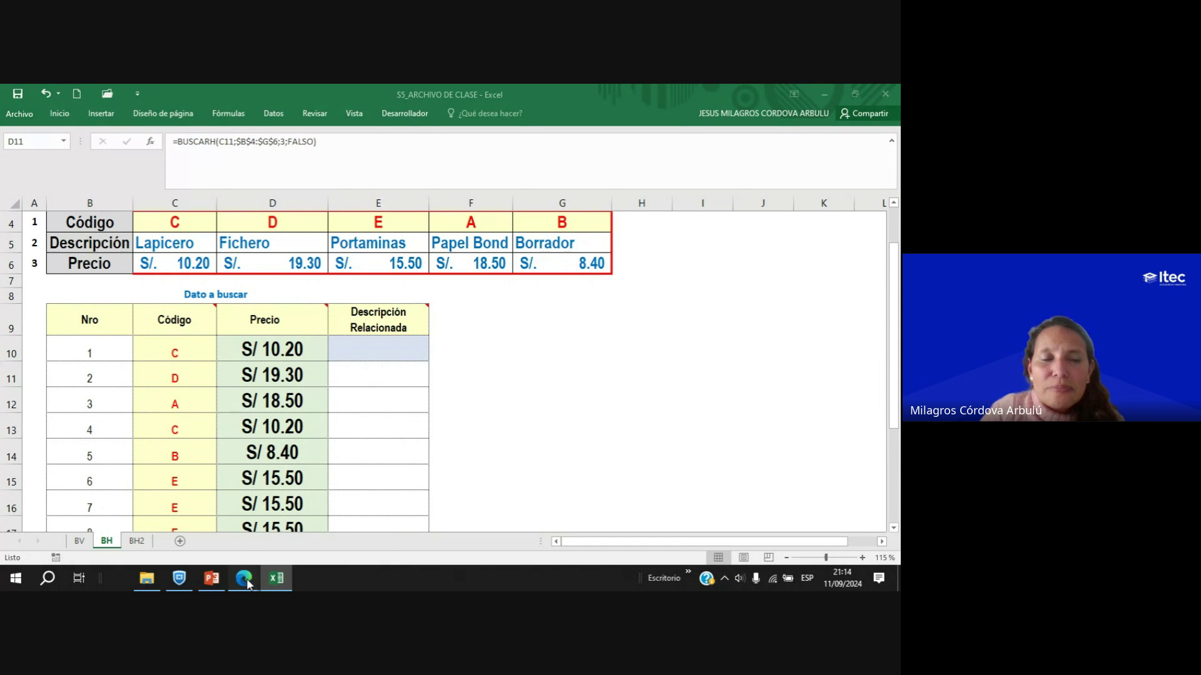
{"action": "left_click", "coordinate": [246, 579]}
{"action": "left_click", "coordinate": [153, 509]}
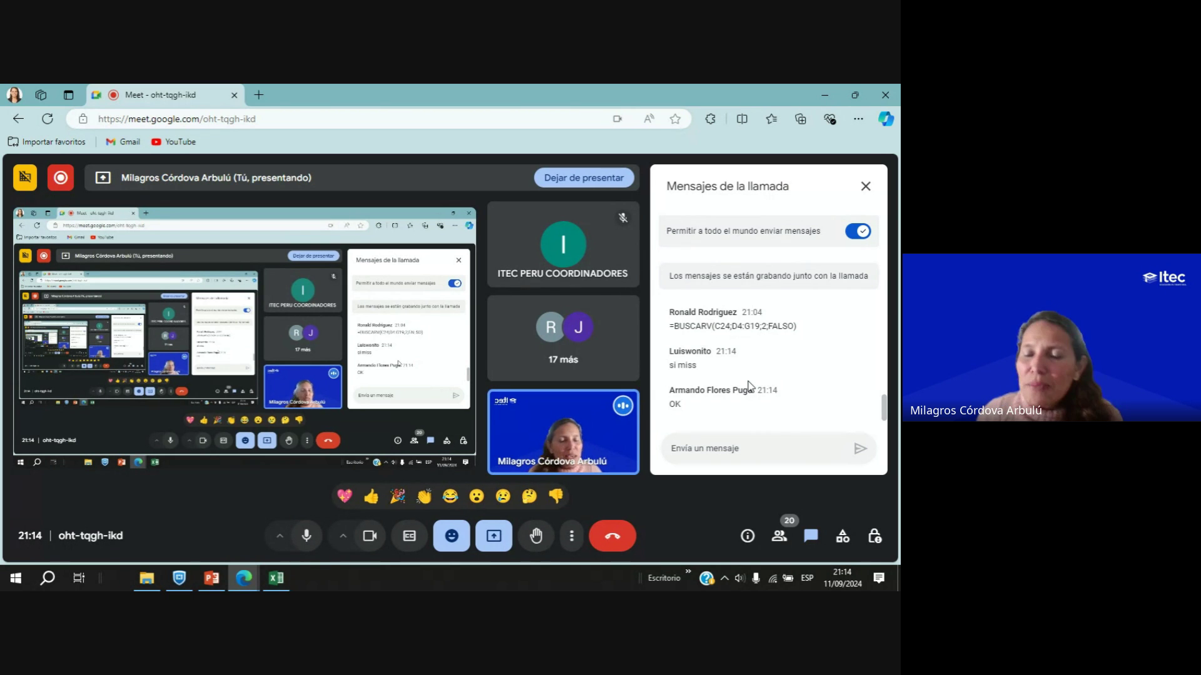
{"action": "left_click", "coordinate": [779, 536]}
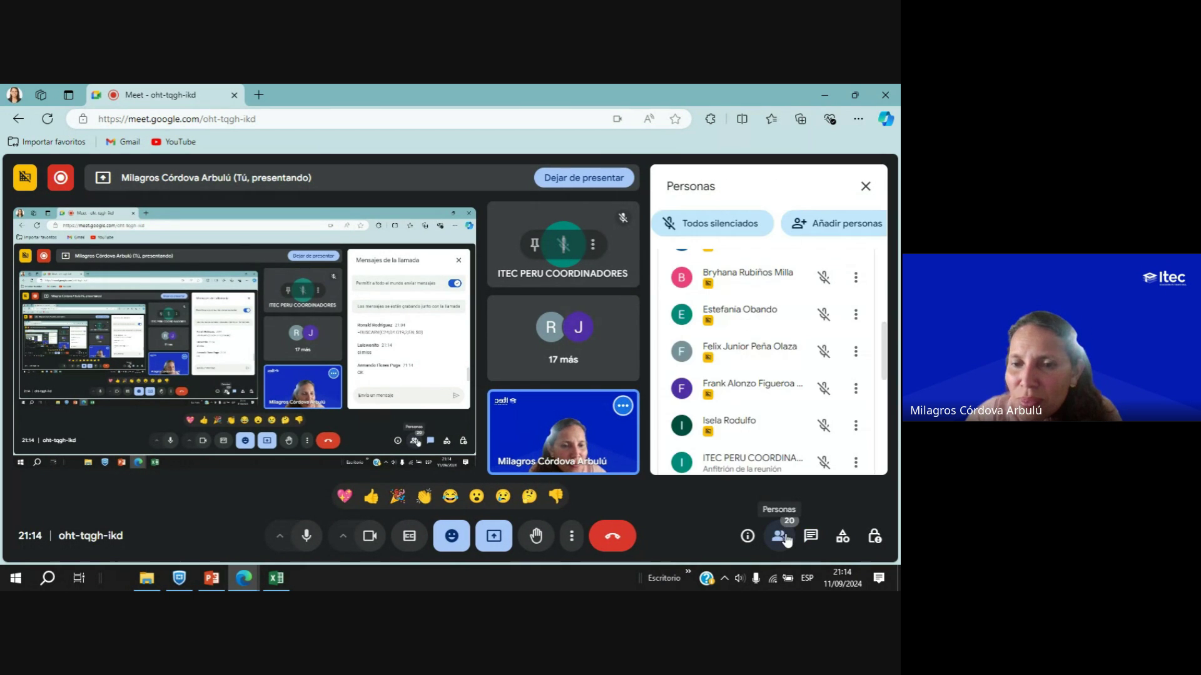
{"action": "scroll", "coordinate": [666, 305], "scroll_direction": "up", "scroll_amount": 5}
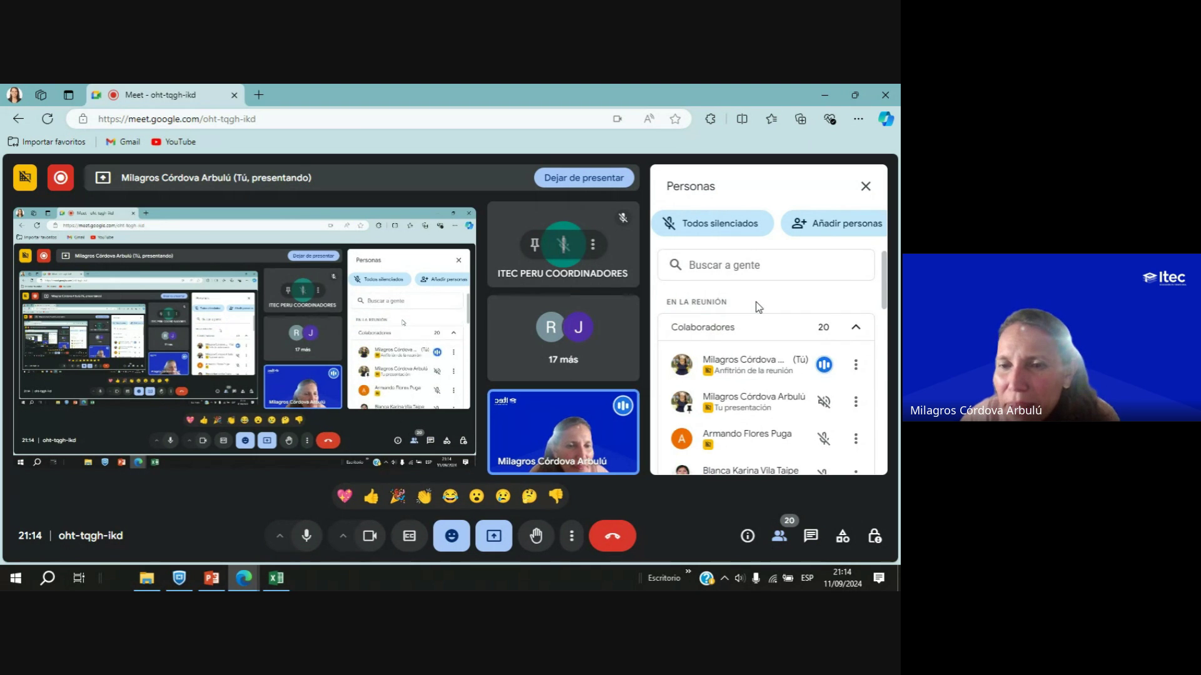
{"action": "scroll", "coordinate": [759, 306], "scroll_direction": "down", "scroll_amount": 1}
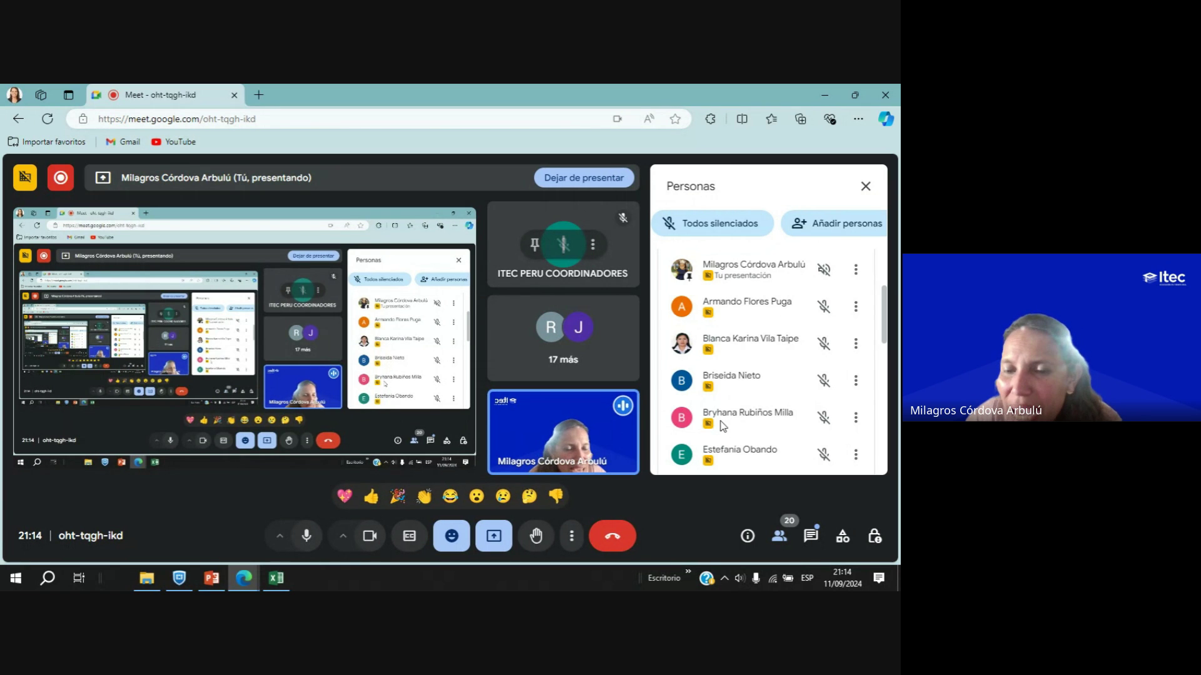
{"action": "scroll", "coordinate": [722, 424], "scroll_direction": "down", "scroll_amount": 1}
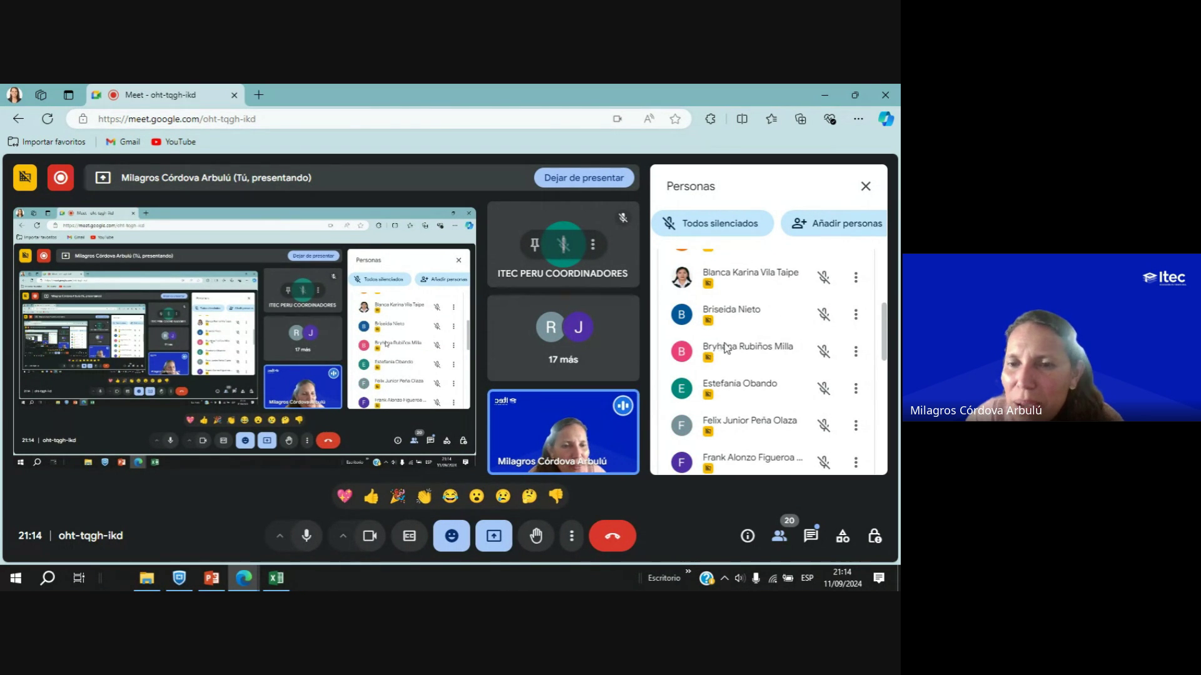
{"action": "scroll", "coordinate": [741, 363], "scroll_direction": "down", "scroll_amount": 1}
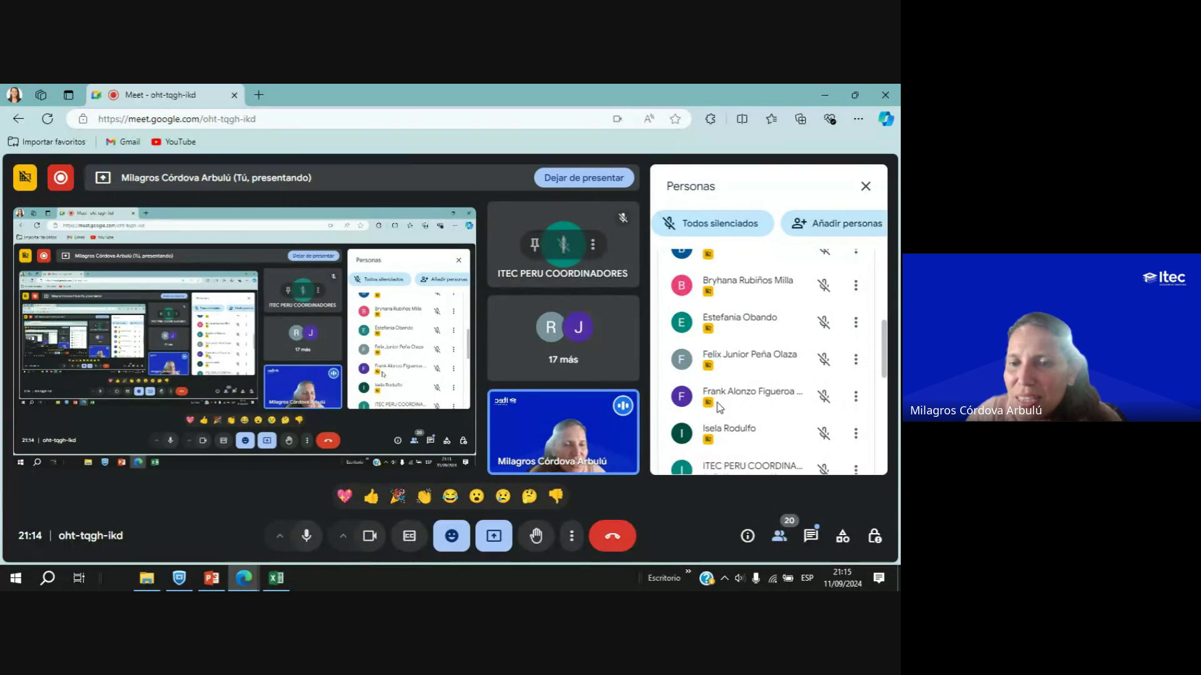
{"action": "scroll", "coordinate": [740, 385], "scroll_direction": "down", "scroll_amount": 1}
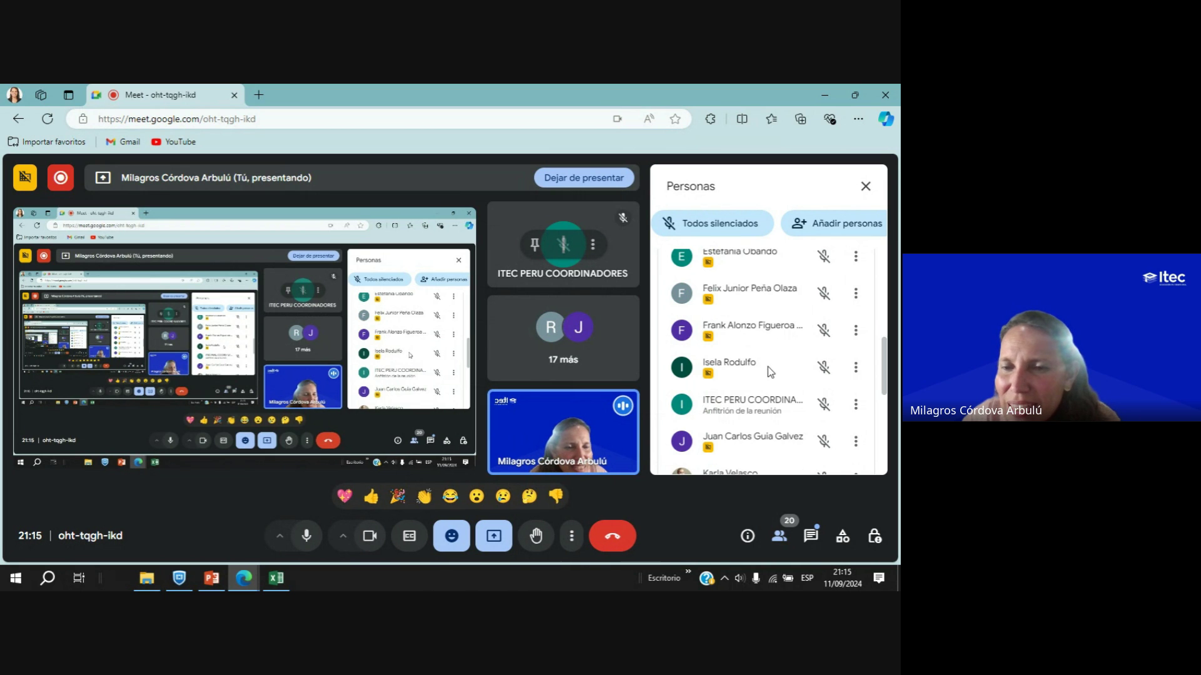
{"action": "scroll", "coordinate": [751, 387], "scroll_direction": "down", "scroll_amount": 1}
{"action": "scroll", "coordinate": [746, 392], "scroll_direction": "down", "scroll_amount": 1}
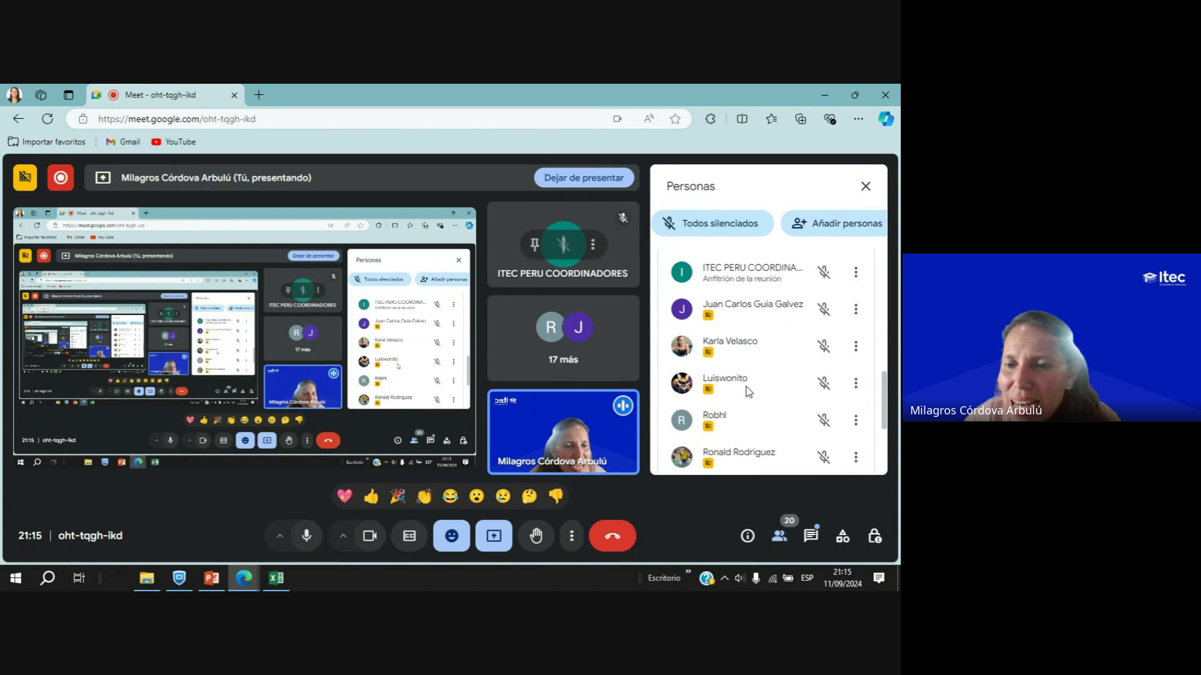
{"action": "scroll", "coordinate": [748, 392], "scroll_direction": "down", "scroll_amount": 1}
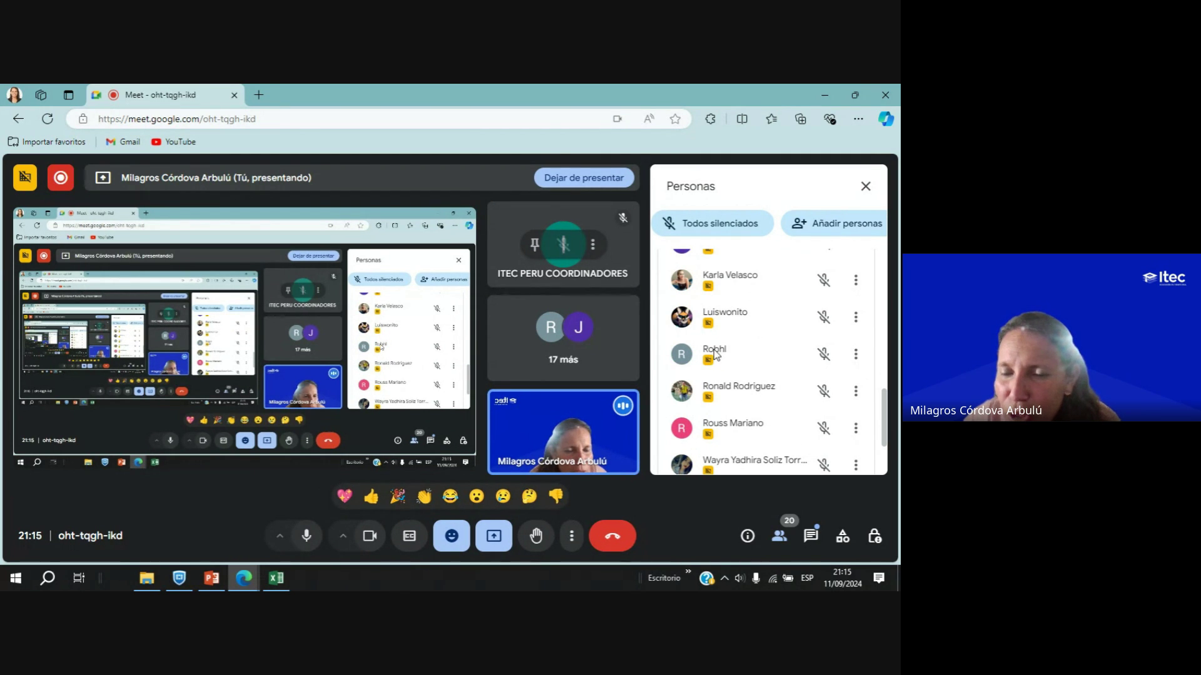
{"action": "scroll", "coordinate": [738, 406], "scroll_direction": "down", "scroll_amount": 1}
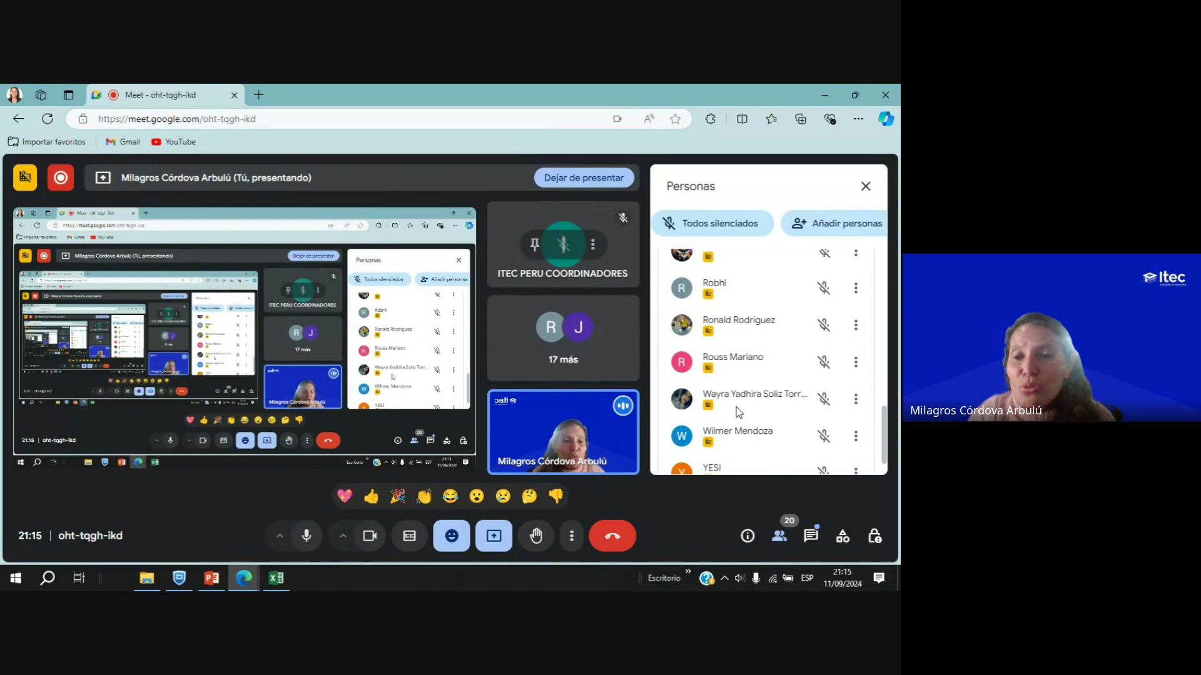
{"action": "scroll", "coordinate": [738, 412], "scroll_direction": "down", "scroll_amount": 1}
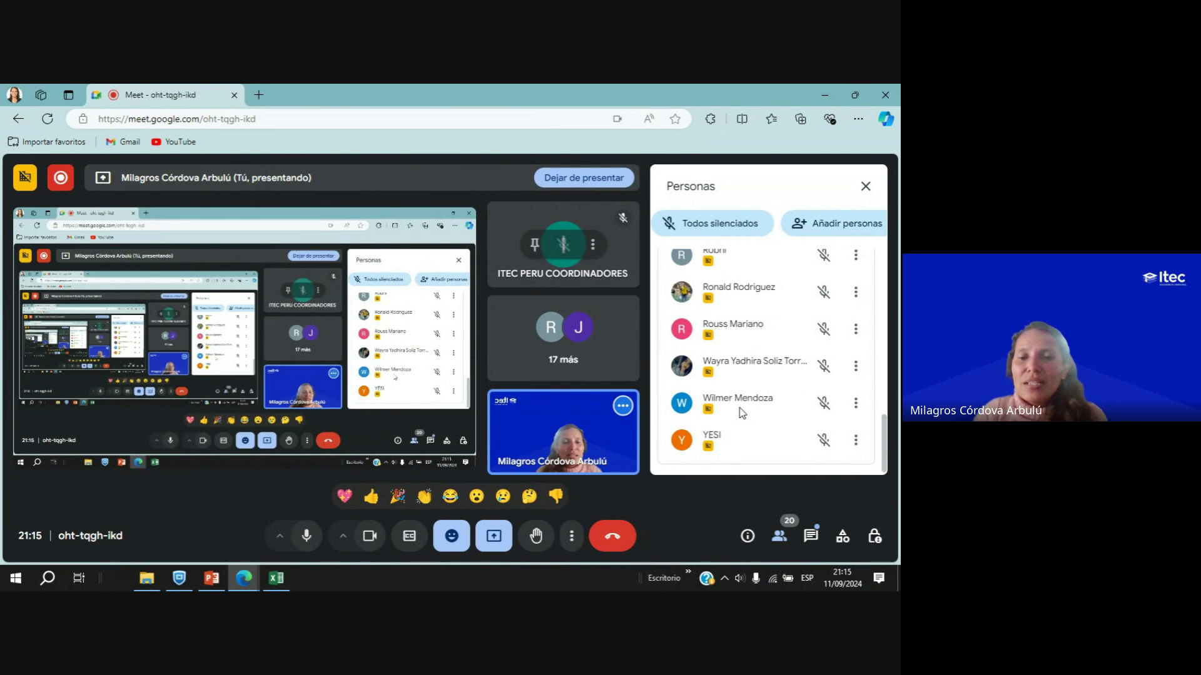
{"action": "left_click", "coordinate": [811, 538]}
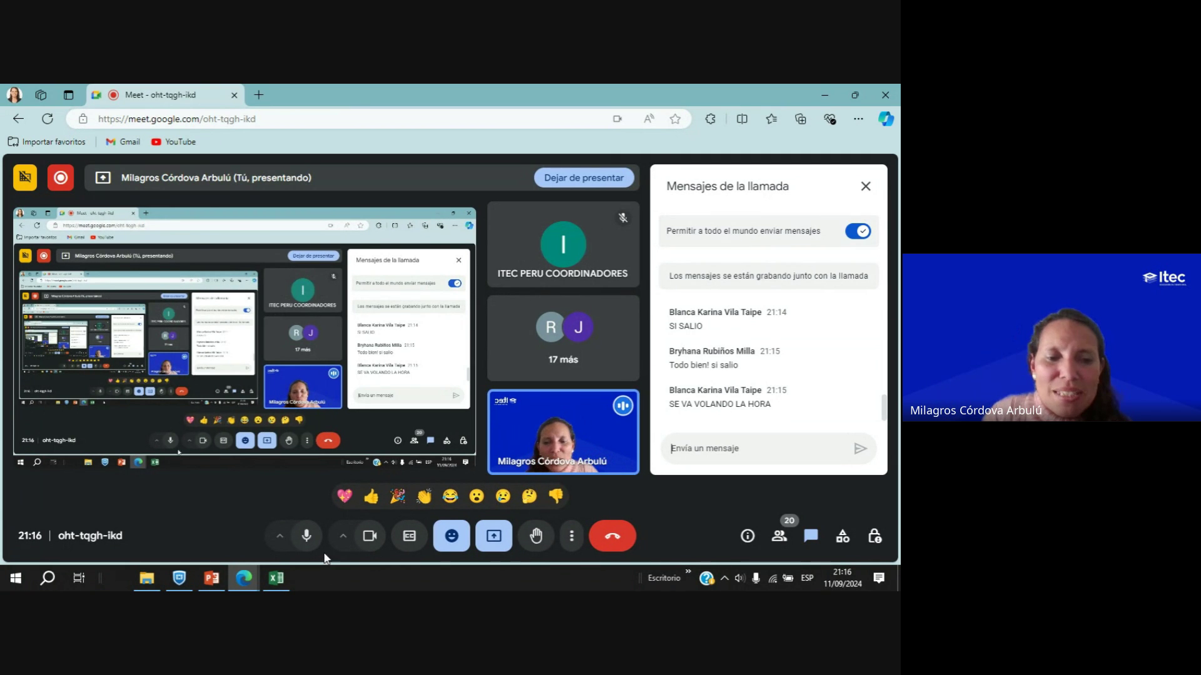
Return to the Excel workbook and review the product descriptions in C5:G5 of the source table on the BH sheet.
{"action": "left_click", "coordinate": [276, 578]}
{"action": "left_click", "coordinate": [269, 342]}
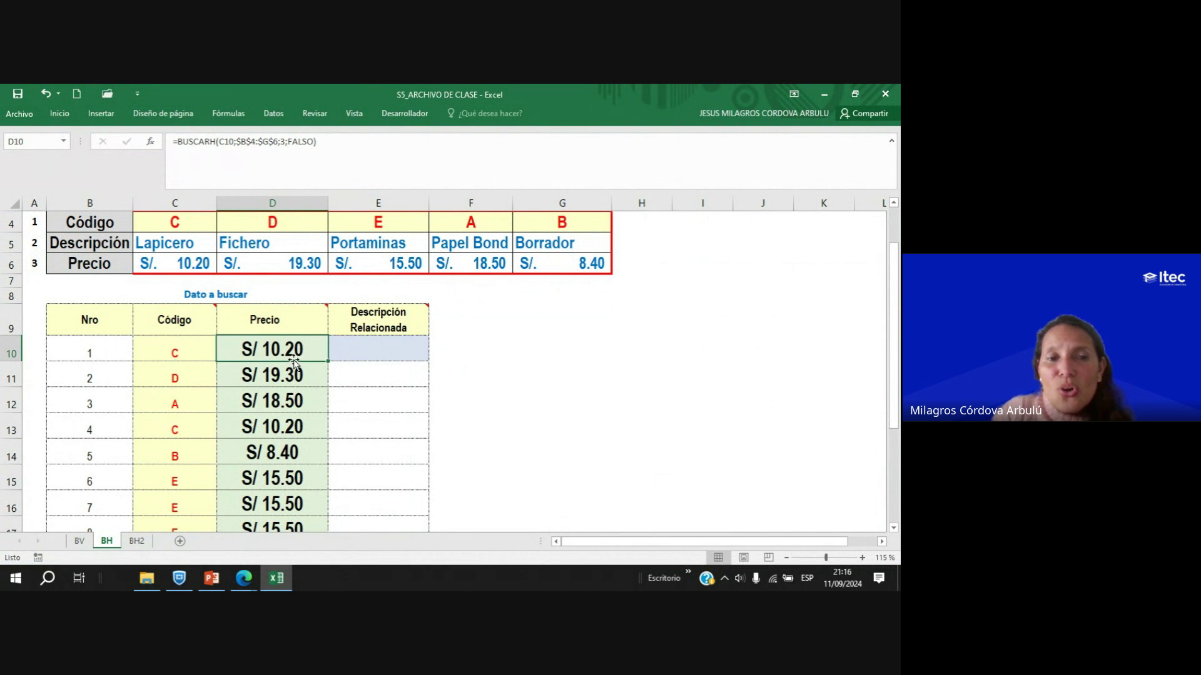
{"action": "scroll", "coordinate": [294, 362], "scroll_direction": "up", "scroll_amount": 1}
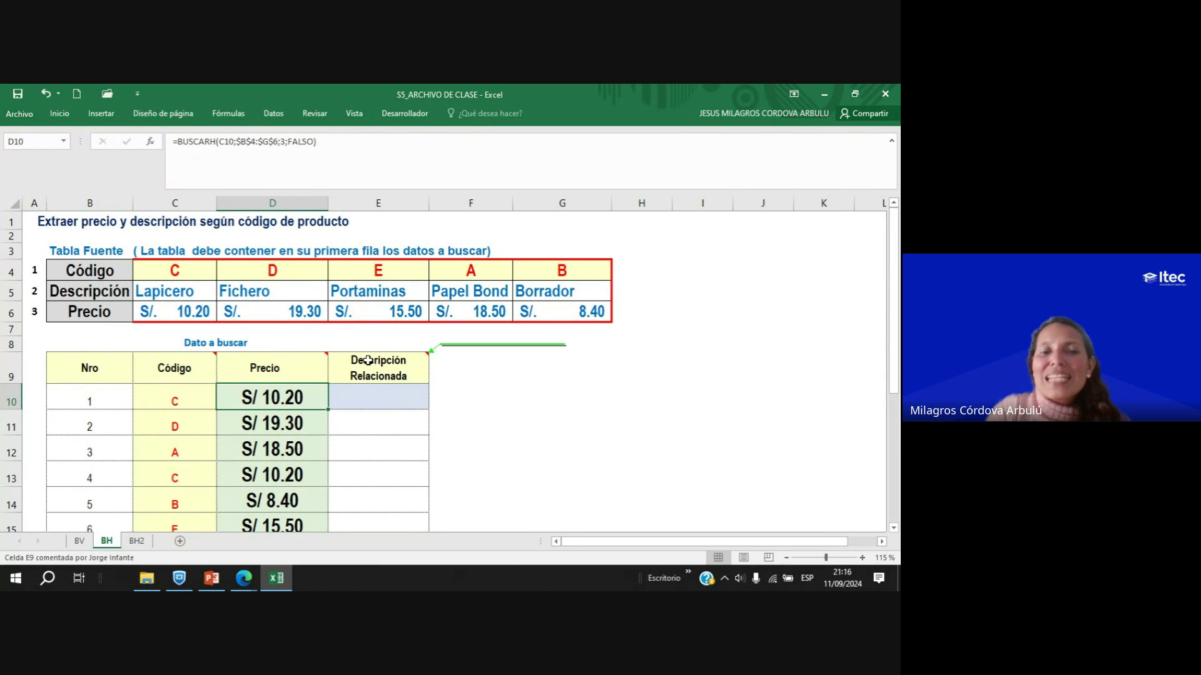
{"action": "left_click", "coordinate": [392, 398]}
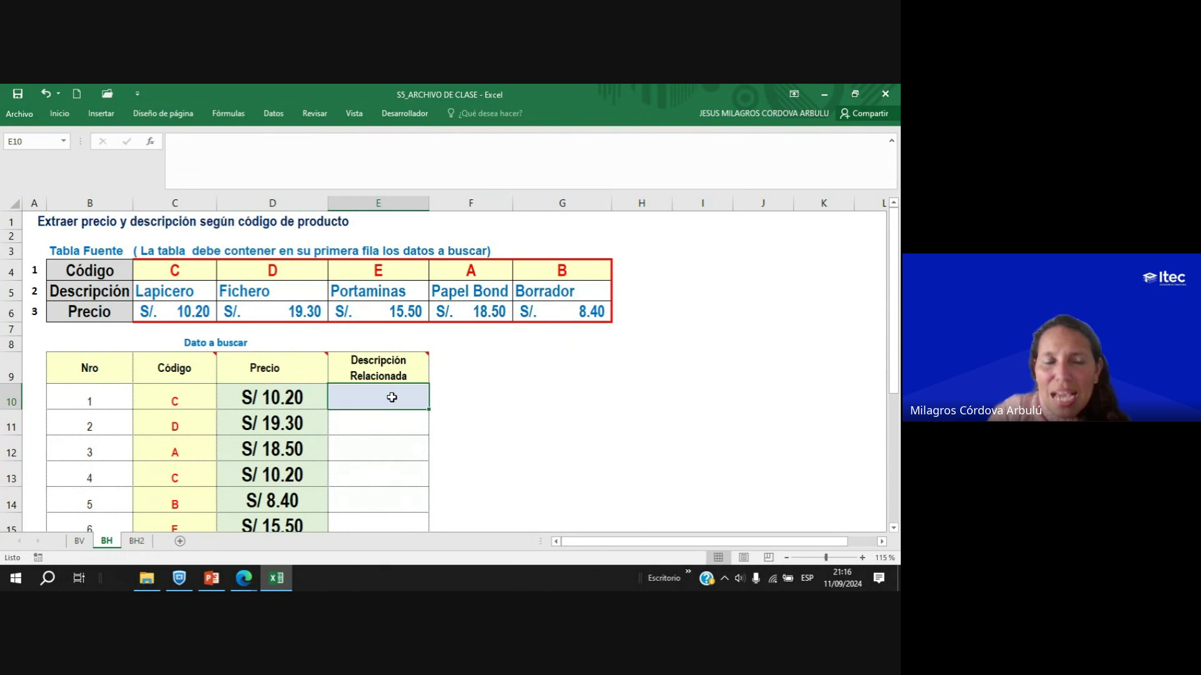
{"action": "left_click", "coordinate": [194, 298]}
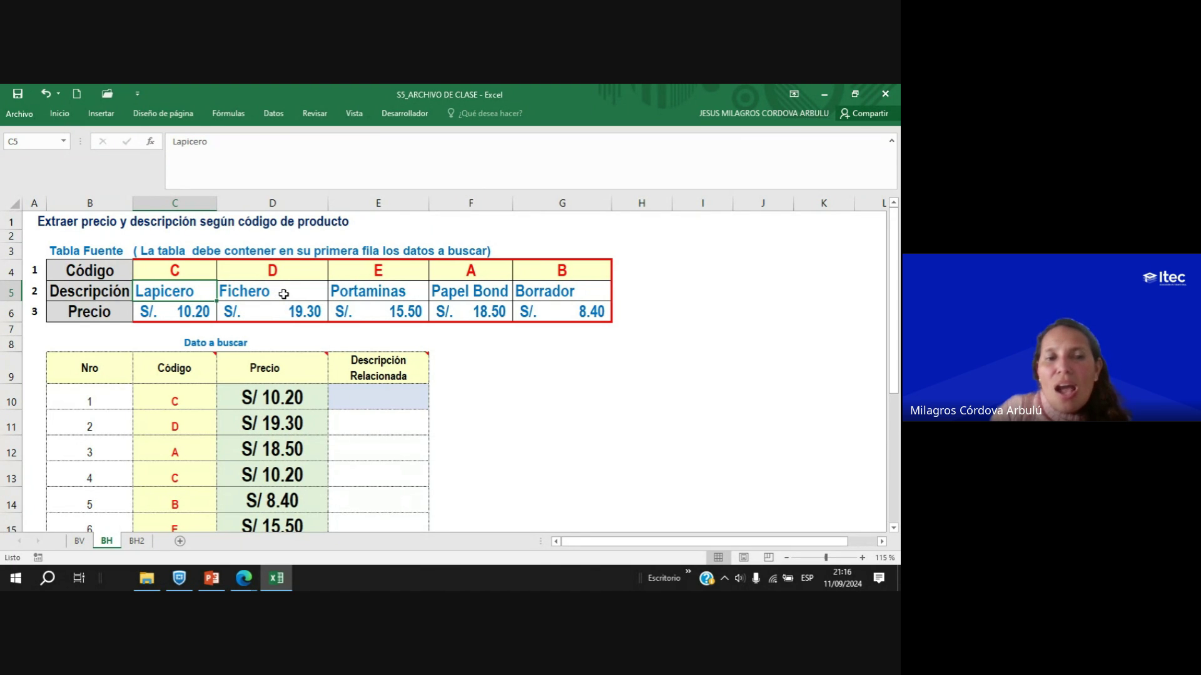
{"action": "left_click", "coordinate": [283, 294]}
{"action": "left_click", "coordinate": [394, 292]}
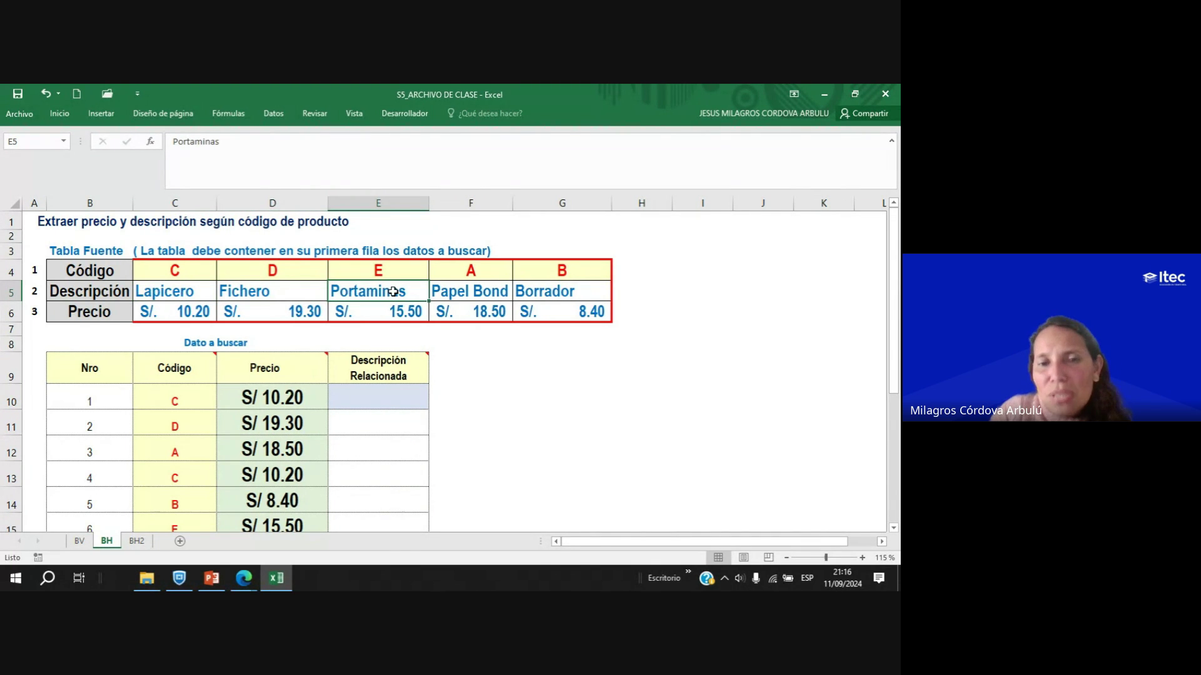
{"action": "left_click", "coordinate": [488, 287]}
{"action": "left_click", "coordinate": [589, 298]}
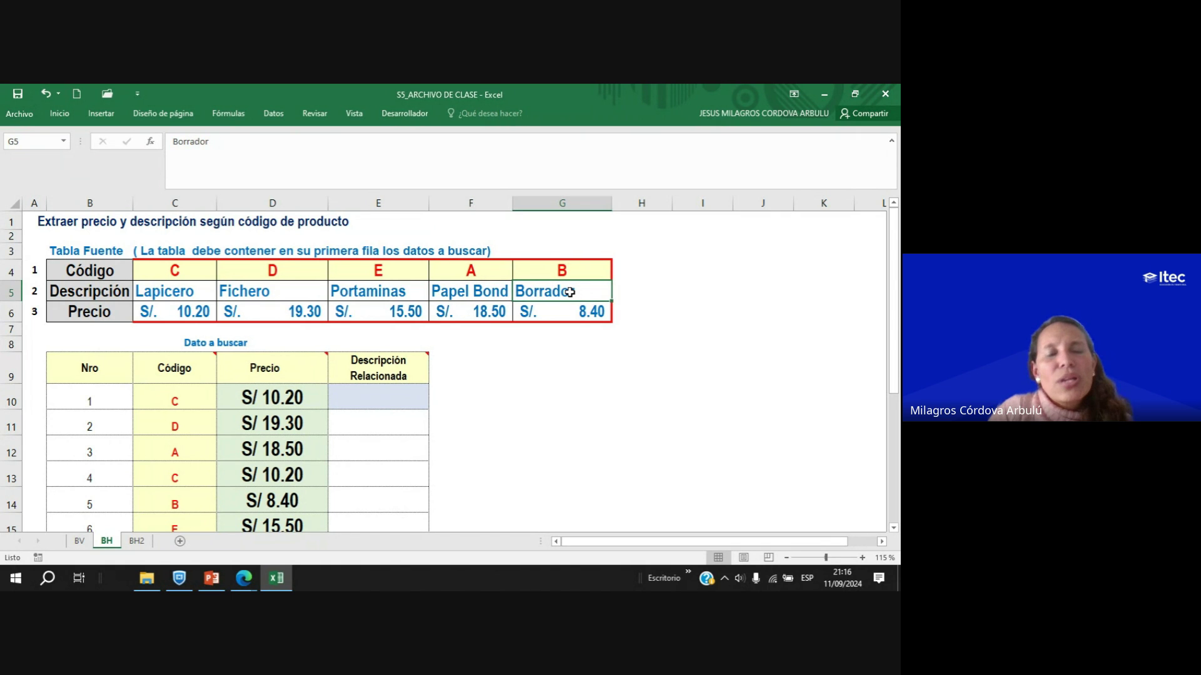
Start a BUSCARH formula in E10 under Descripción Relacionada, with code cell C10 as the lookup value.
{"action": "left_click", "coordinate": [390, 393]}
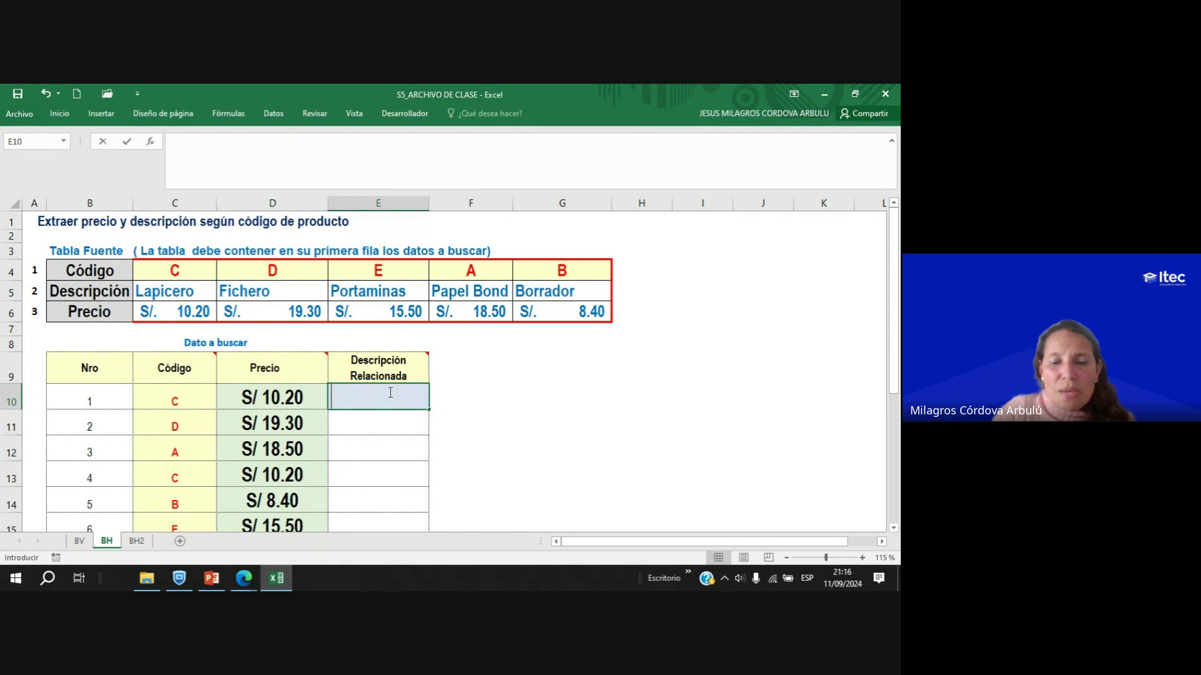
{"action": "type", "text": "=BUSC"}
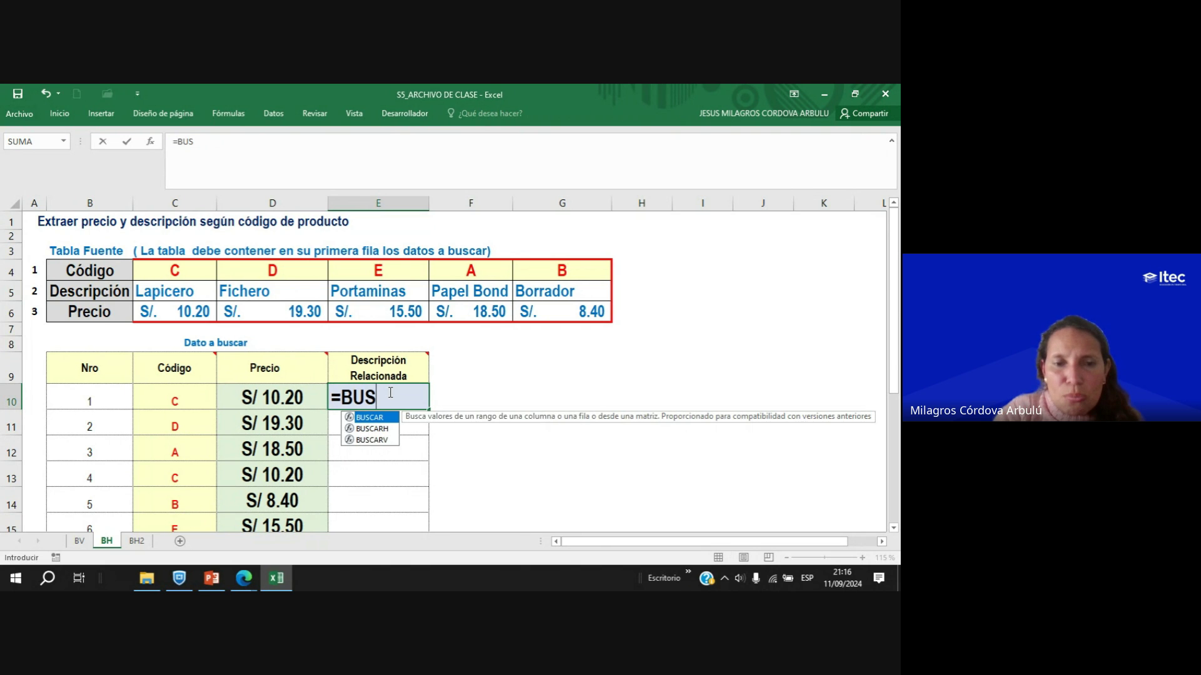
{"action": "double_click", "coordinate": [376, 430]}
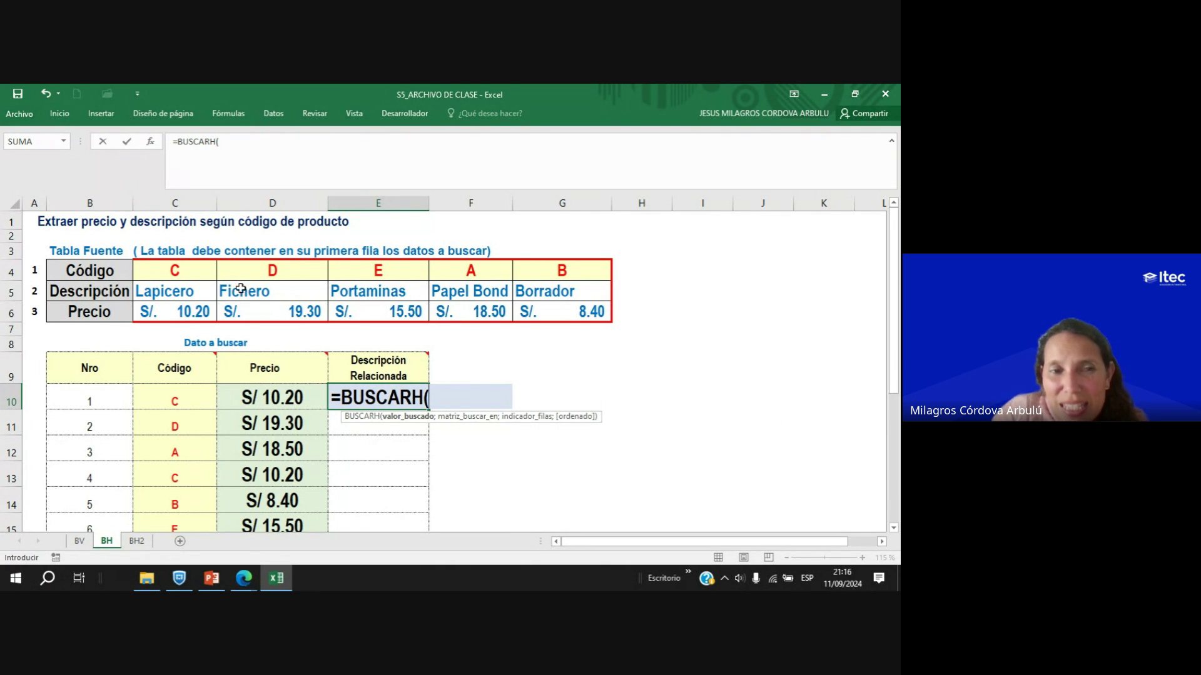
{"action": "left_click", "coordinate": [185, 402]}
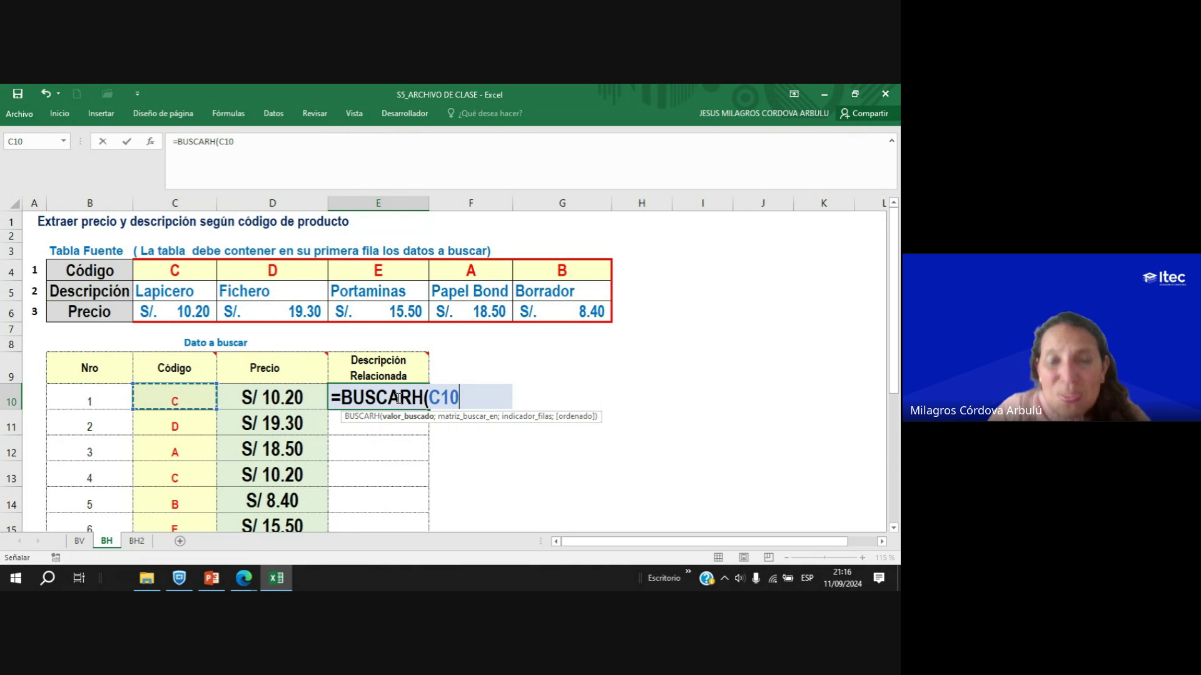
{"action": "left_click", "coordinate": [175, 396]}
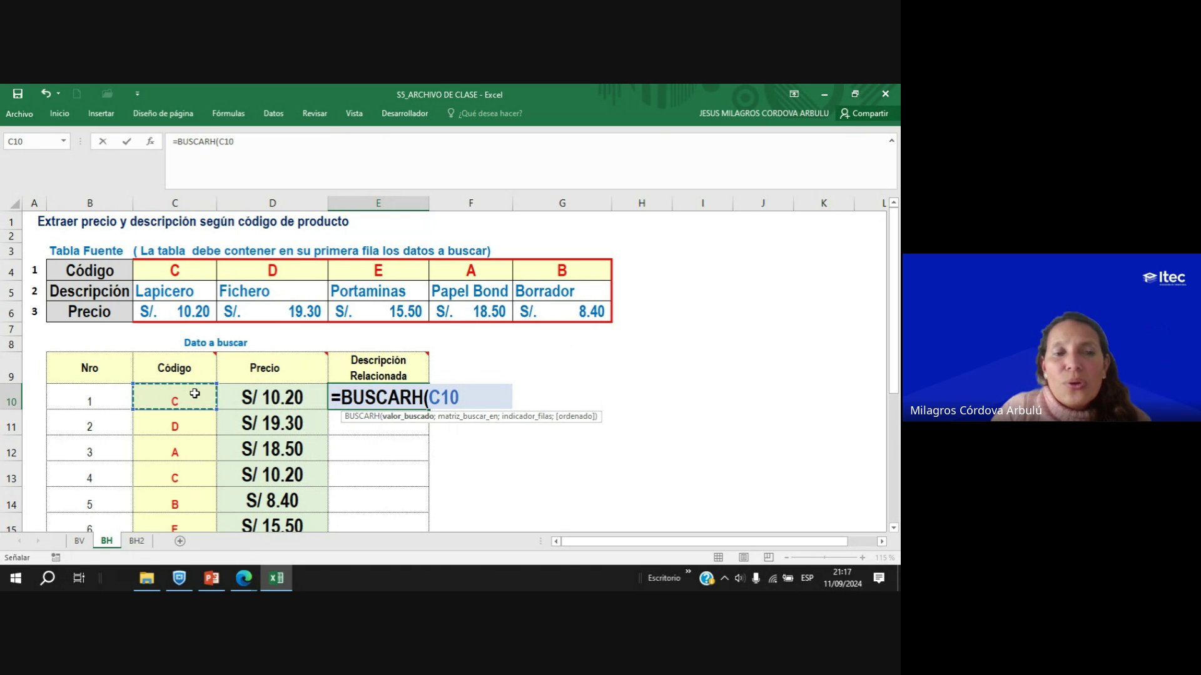
{"action": "left_click", "coordinate": [193, 393]}
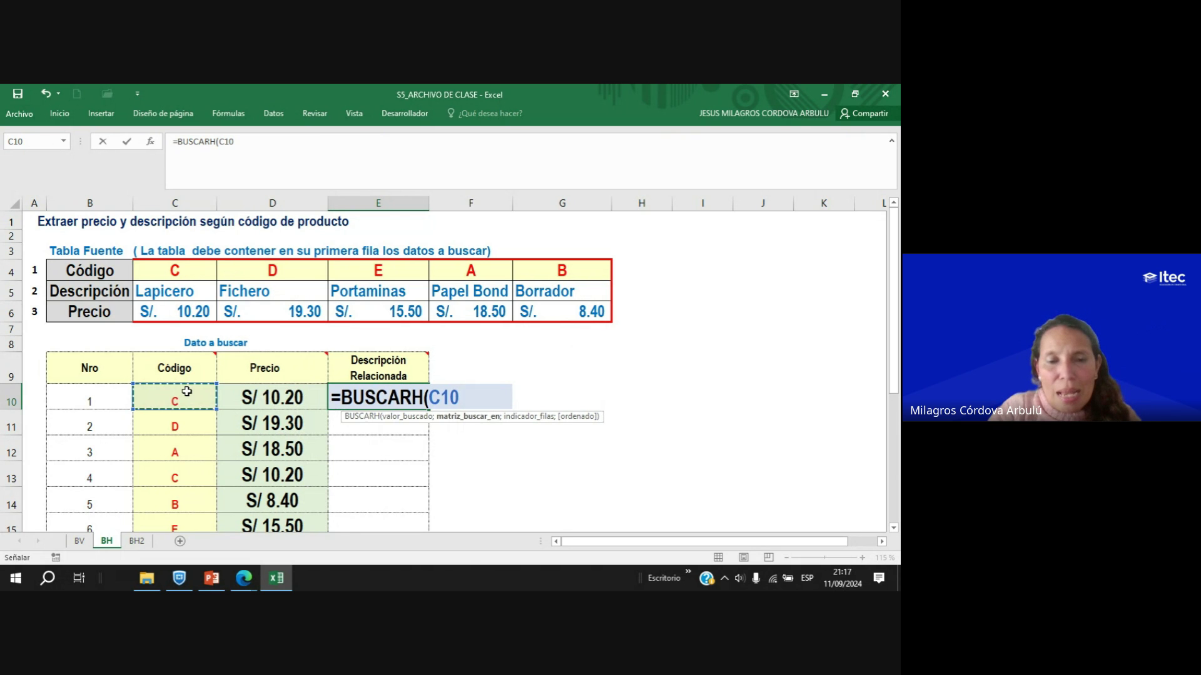
Add the source table B4:G6 as the search range of the E10 formula.
{"action": "type", "text": ";"}
{"action": "left_click", "coordinate": [119, 280]}
{"action": "left_click_drag", "start_coordinate": [119, 279], "coordinate": [557, 309]}
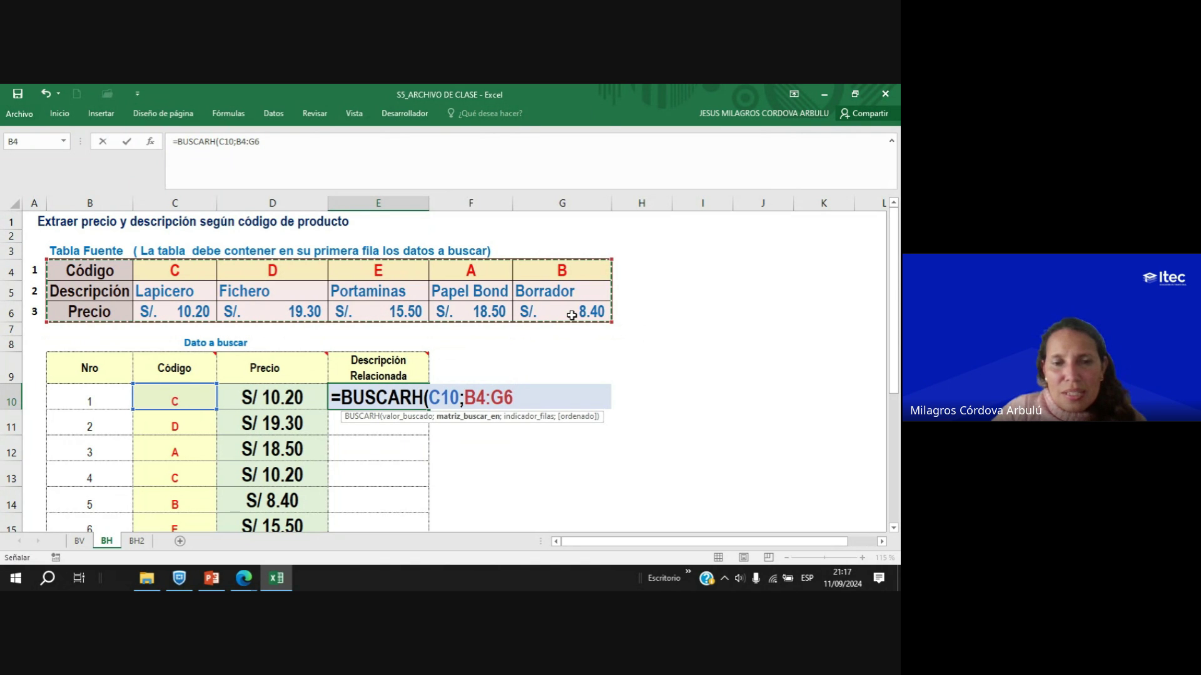
{"action": "left_click_drag", "start_coordinate": [572, 316], "coordinate": [574, 314]}
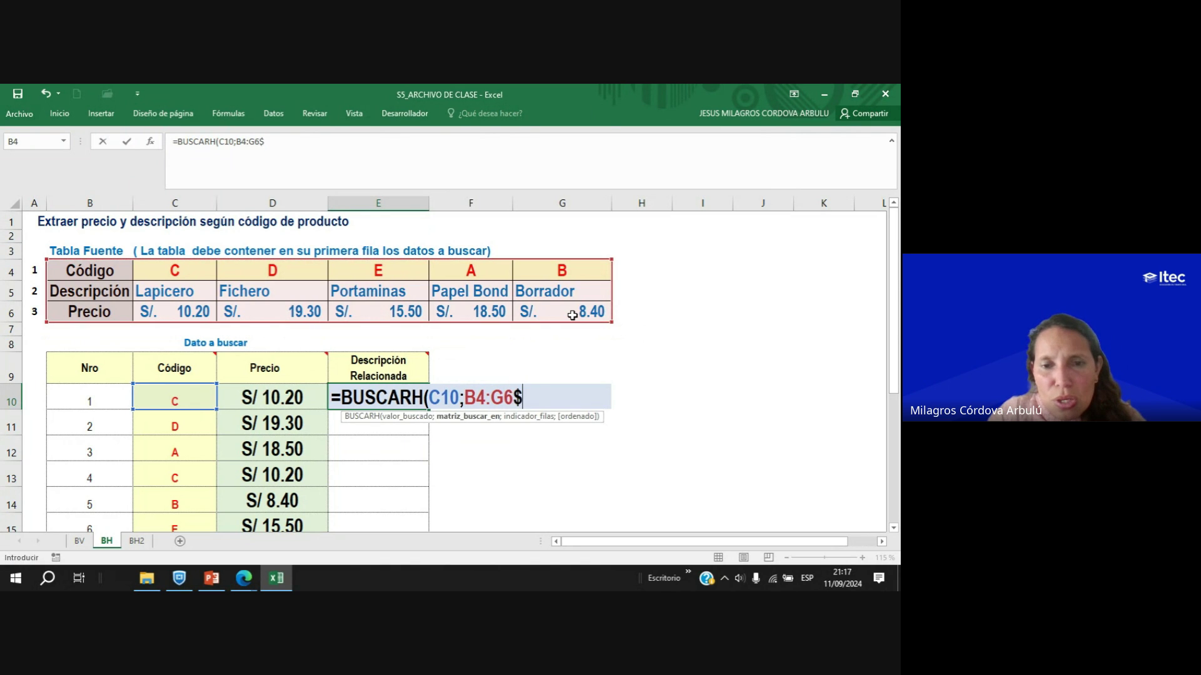
Make the search range in the E10 formula absolute as $B$4:$G$6.
{"action": "left_click", "coordinate": [461, 397]}
{"action": "key", "text": "Right"}
{"action": "type", "text": "$"}
{"action": "key", "text": "Right"}
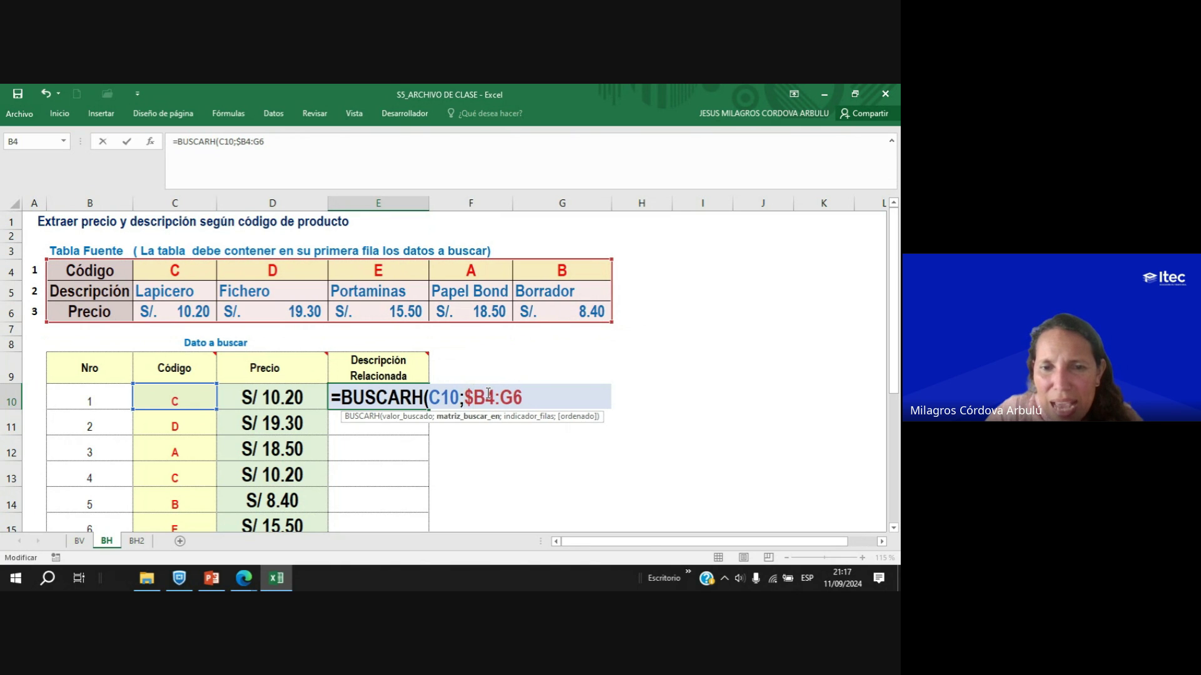
{"action": "type", "text": "$"}
{"action": "key", "text": "Right"}
{"action": "key", "text": "Right"}
{"action": "type", "text": "$"}
{"action": "key", "text": "Right"}
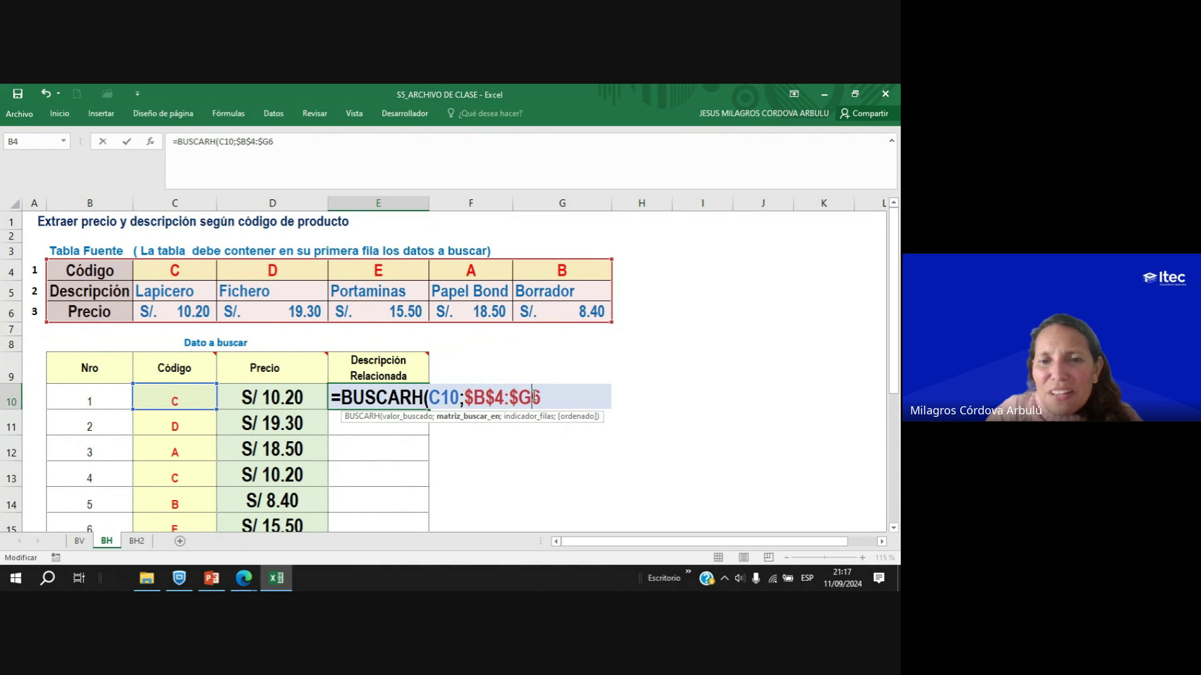
{"action": "type", "text": "$6"}
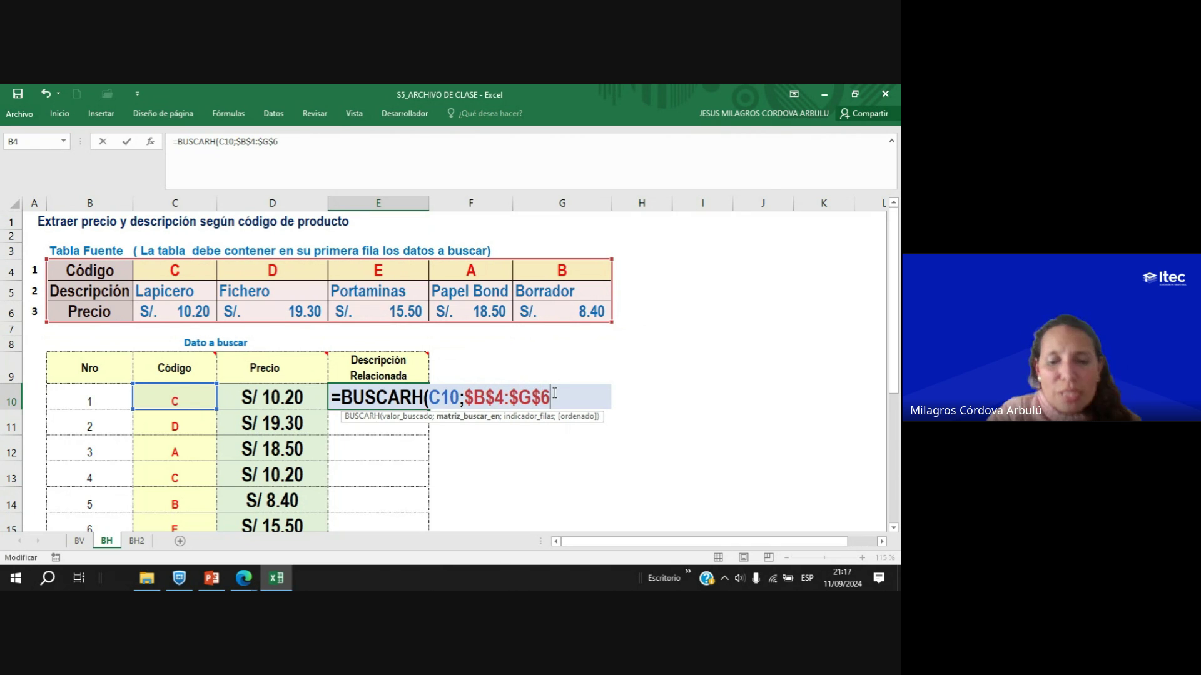
Complete the E10 formula with row index 2 and exact match FALSO, enter it, and reselect E10.
{"action": "type", "text": ";"}
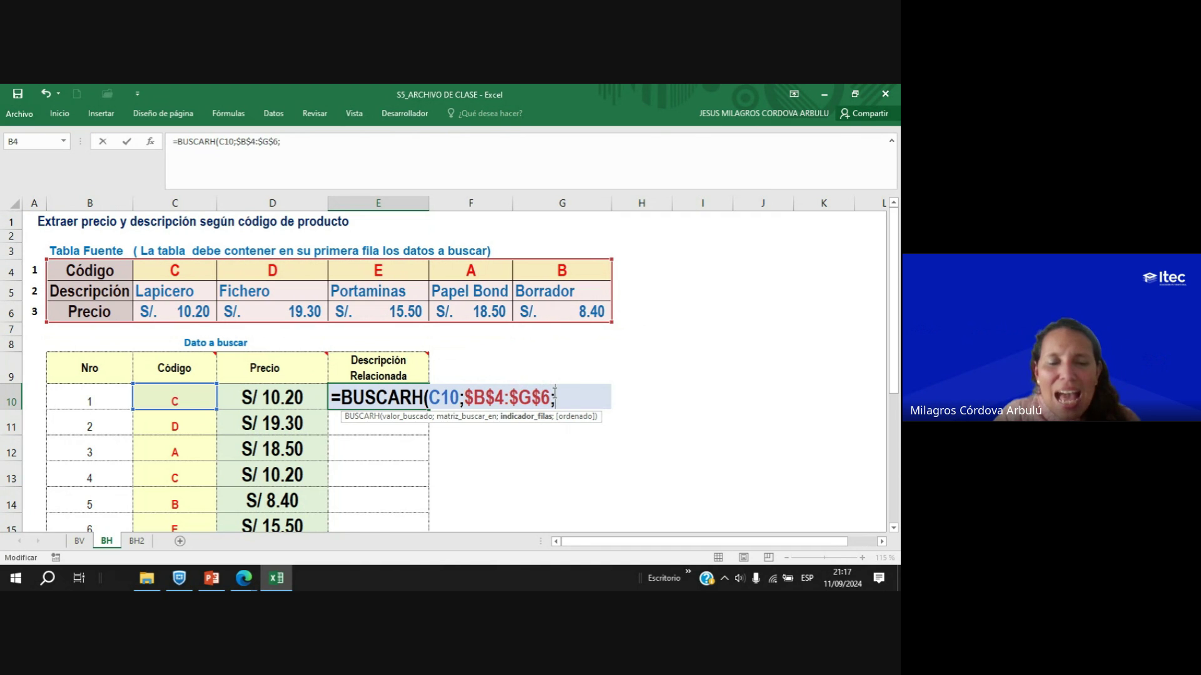
{"action": "type", "text": "2"}
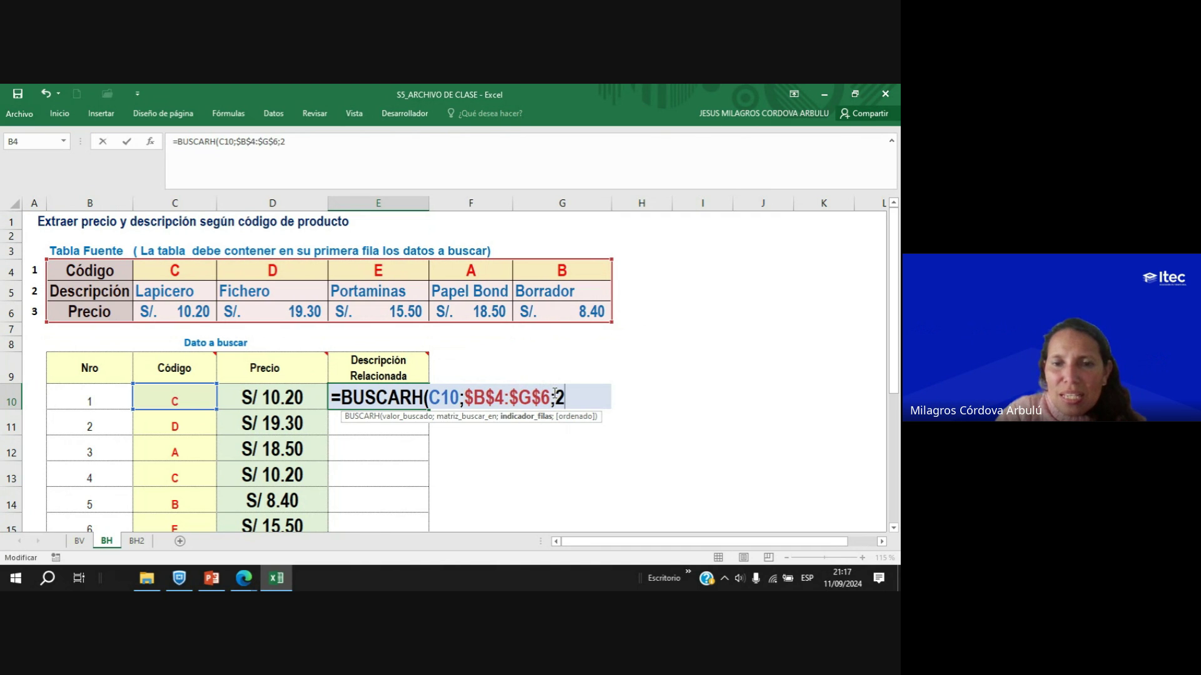
{"action": "type", "text": ";"}
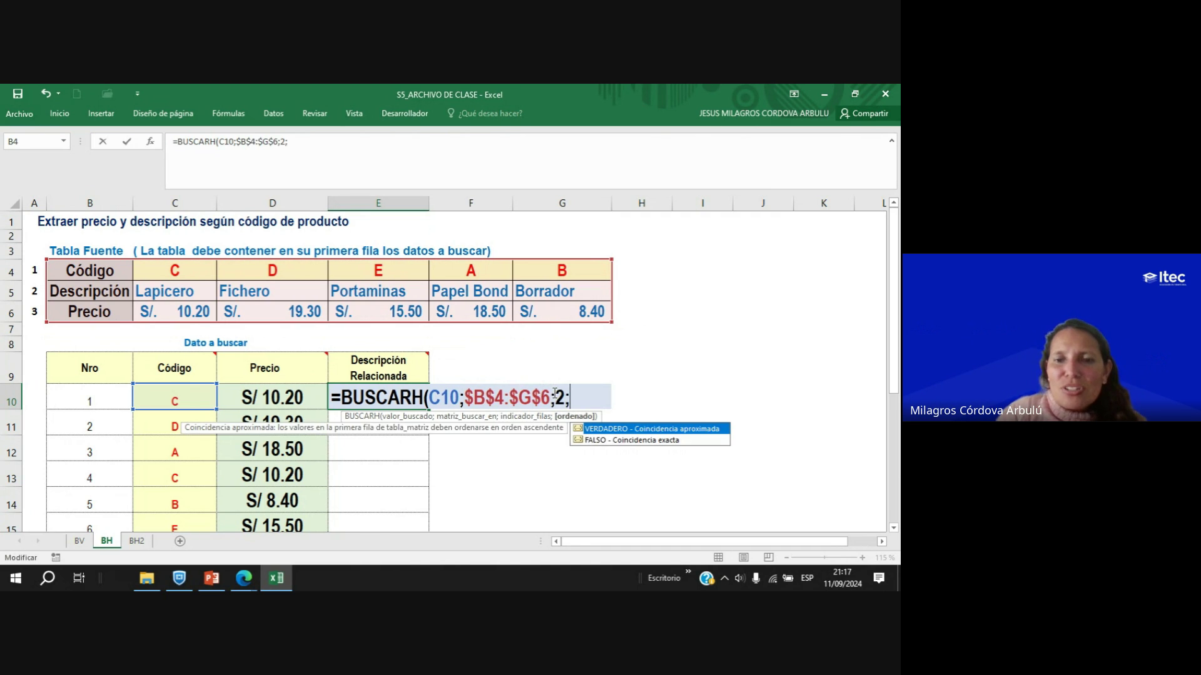
{"action": "double_click", "coordinate": [626, 441]}
{"action": "type", "text": ")"}
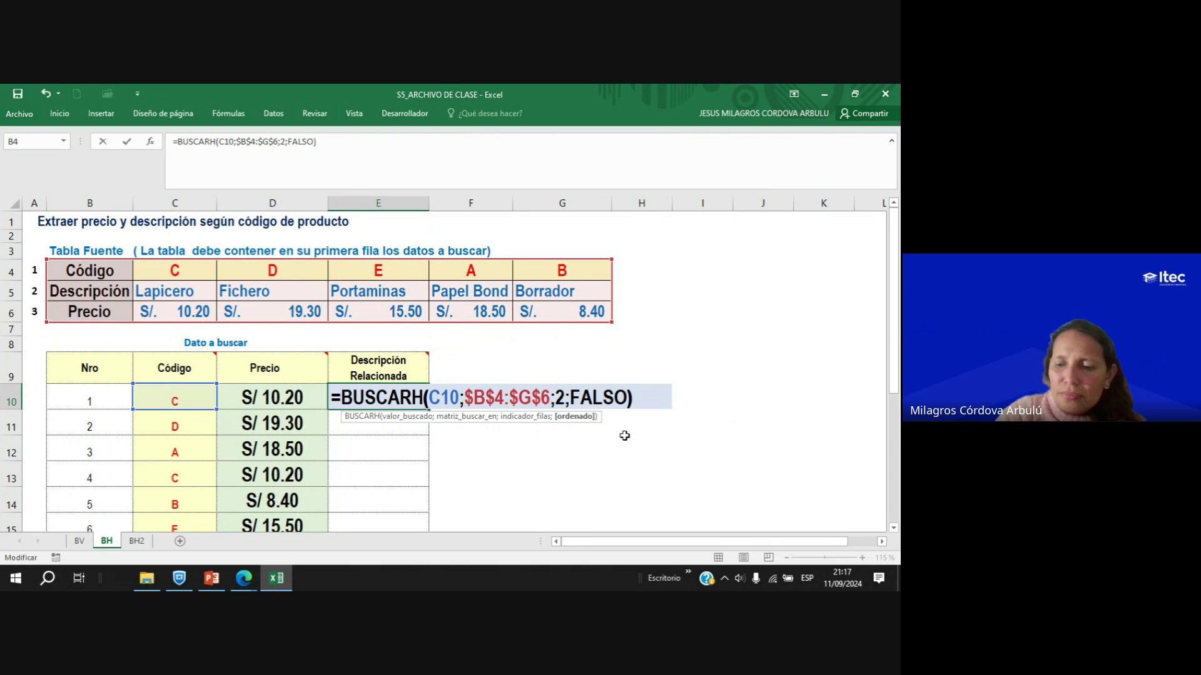
{"action": "key", "text": "Return"}
{"action": "left_click", "coordinate": [418, 392]}
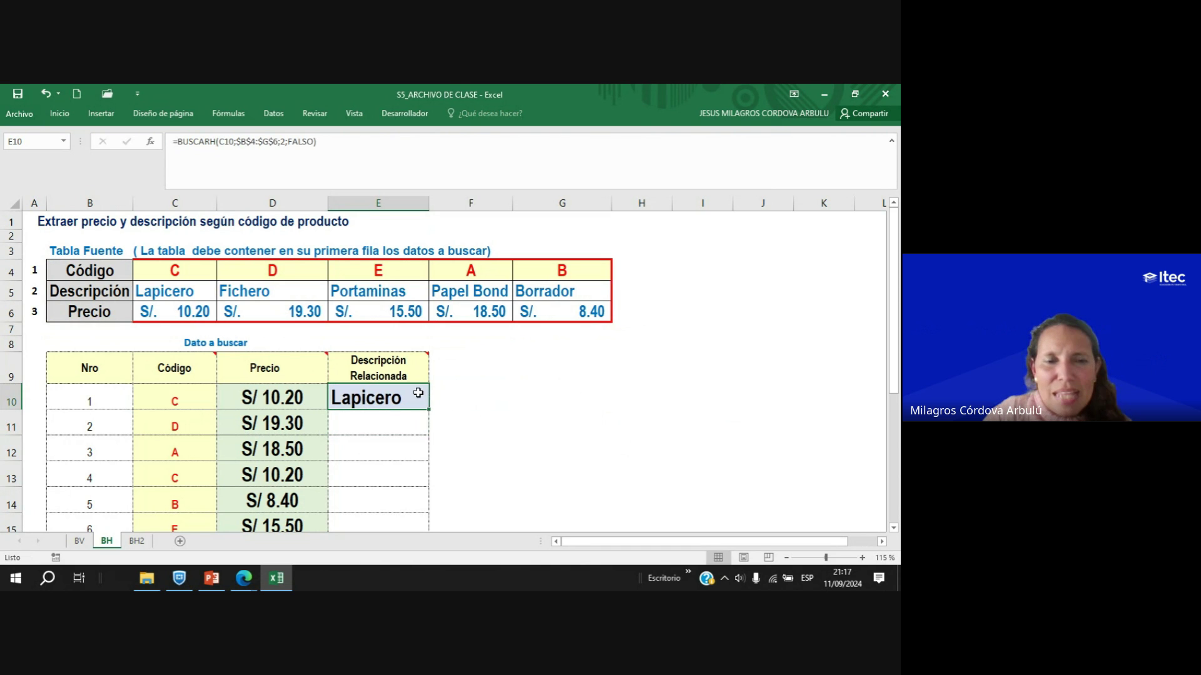
Copy the E10 BUSCARH formula down the Descripción Relacionada column through E19.
{"action": "double_click", "coordinate": [431, 410]}
{"action": "scroll", "coordinate": [429, 407], "scroll_direction": "down", "scroll_amount": 2}
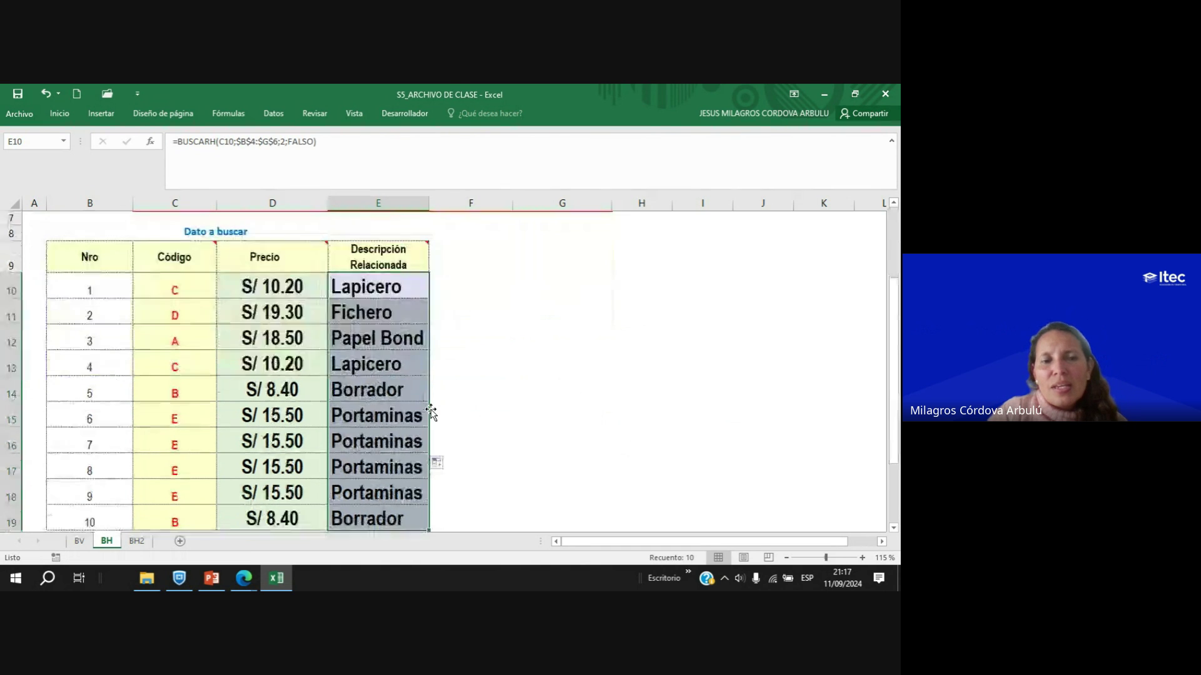
{"action": "scroll", "coordinate": [429, 407], "scroll_direction": "up", "scroll_amount": 2}
Compare the price and description results in rows 11, 19 and 15 with the source table.
{"action": "left_click_drag", "start_coordinate": [276, 416], "coordinate": [400, 417]}
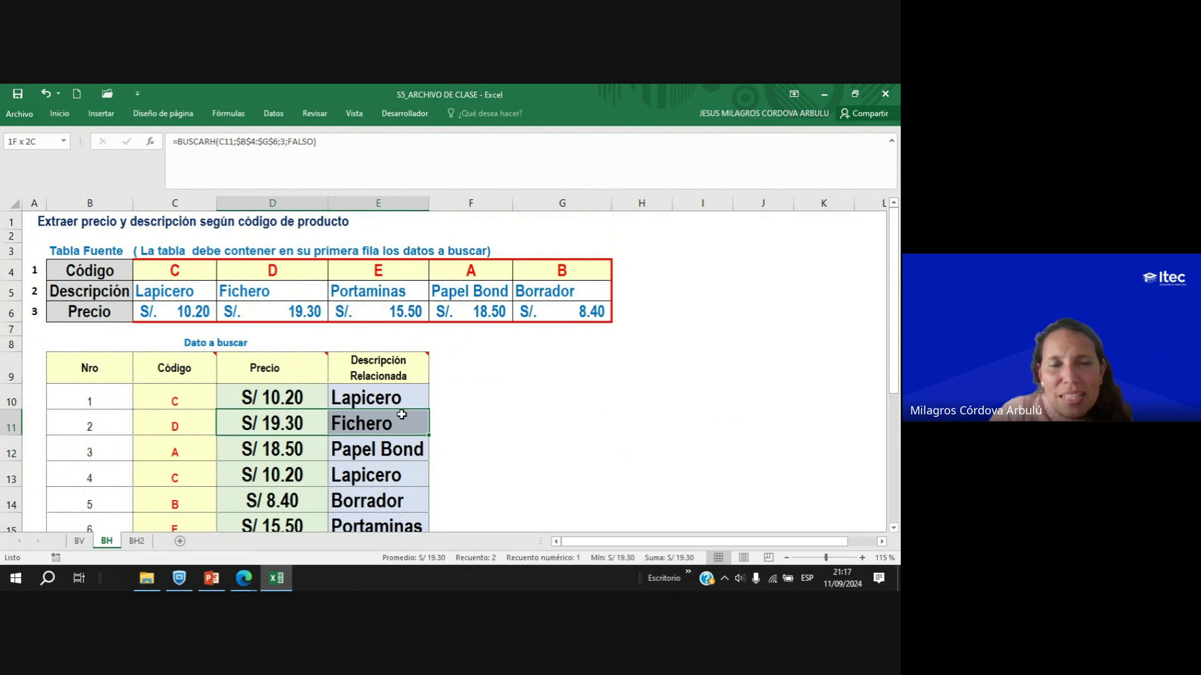
{"action": "scroll", "coordinate": [294, 326], "scroll_direction": "down", "scroll_amount": 3}
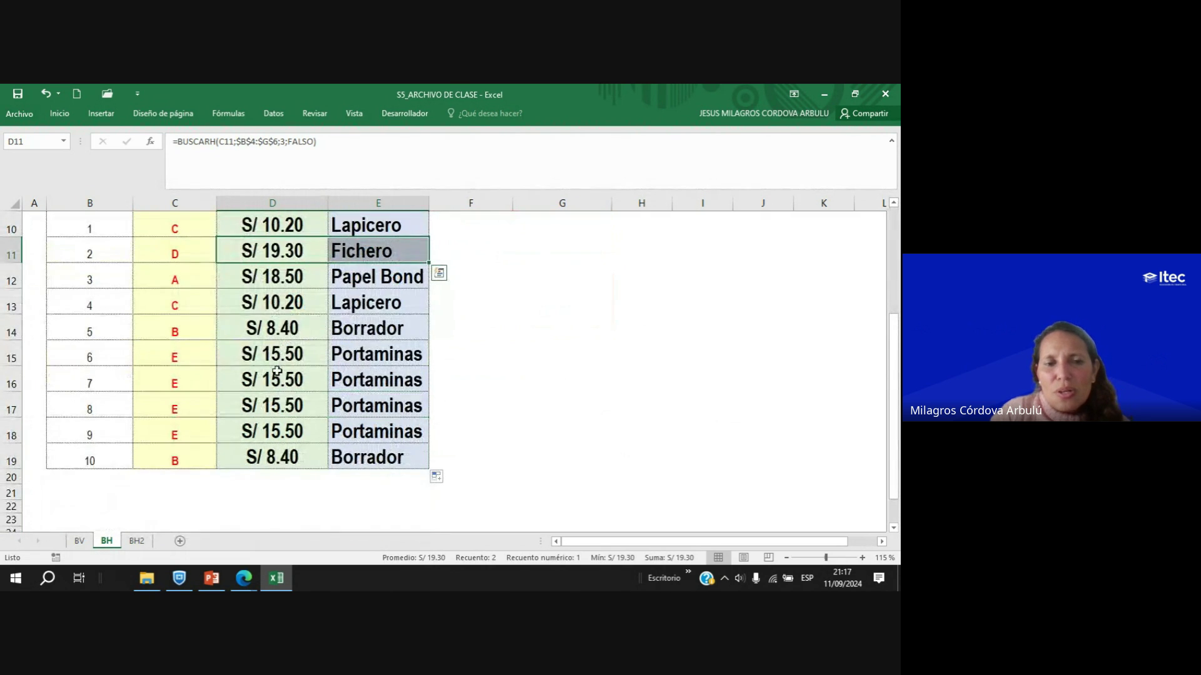
{"action": "left_click_drag", "start_coordinate": [291, 459], "coordinate": [361, 460]}
{"action": "scroll", "coordinate": [557, 362], "scroll_direction": "up", "scroll_amount": 3}
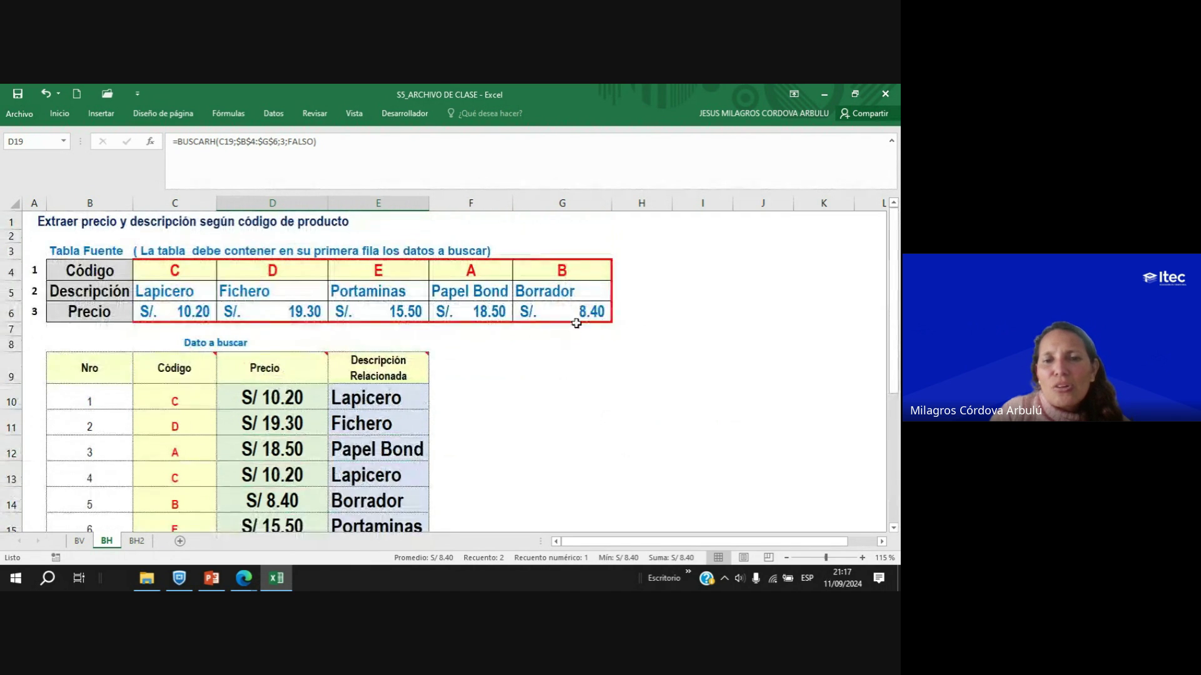
{"action": "scroll", "coordinate": [562, 338], "scroll_direction": "down", "scroll_amount": 2}
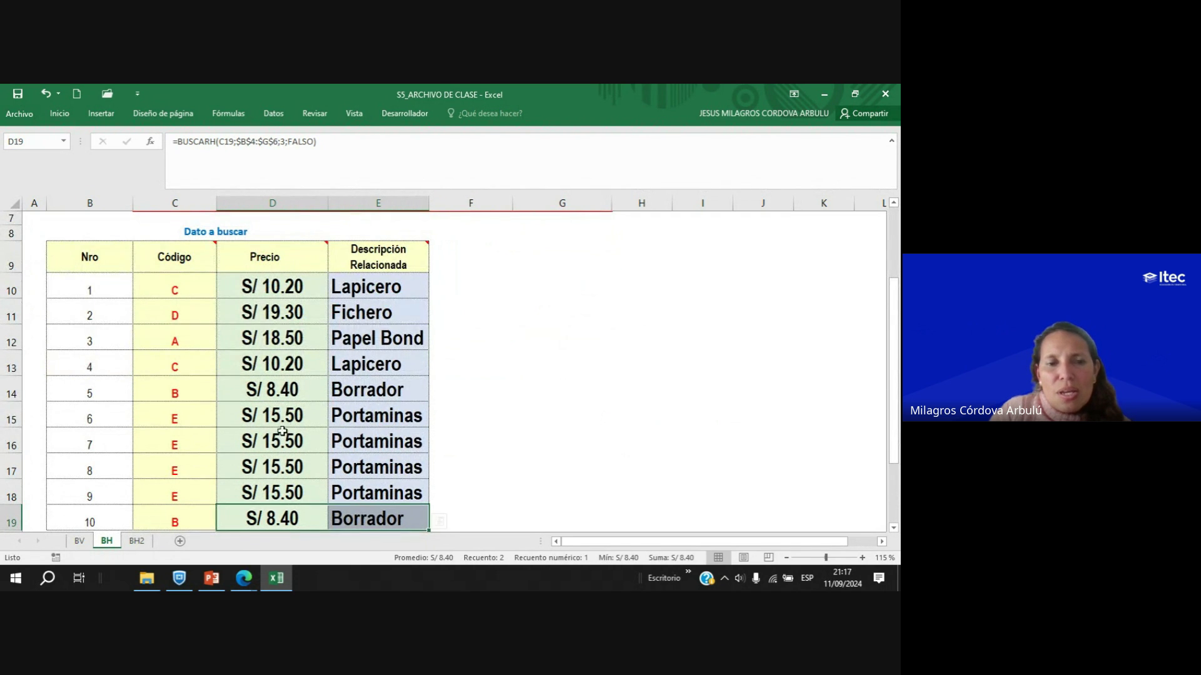
{"action": "left_click_drag", "start_coordinate": [284, 416], "coordinate": [401, 416]}
{"action": "scroll", "coordinate": [438, 425], "scroll_direction": "up", "scroll_amount": 2}
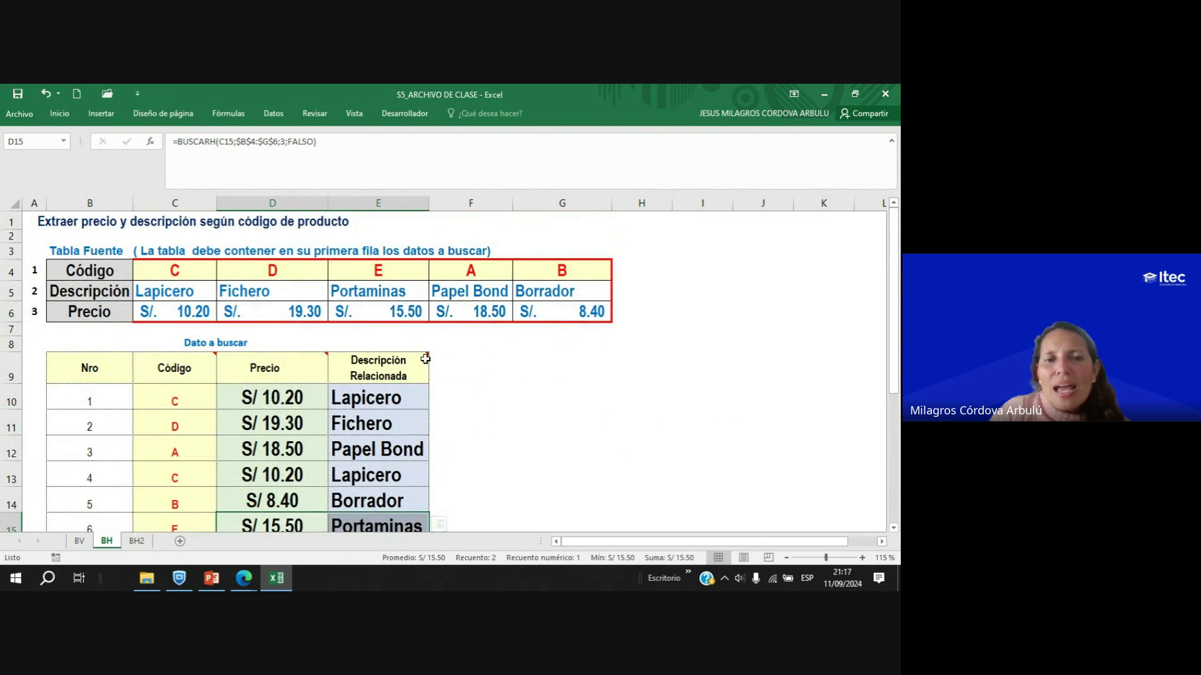
{"action": "scroll", "coordinate": [509, 359], "scroll_direction": "down", "scroll_amount": 2}
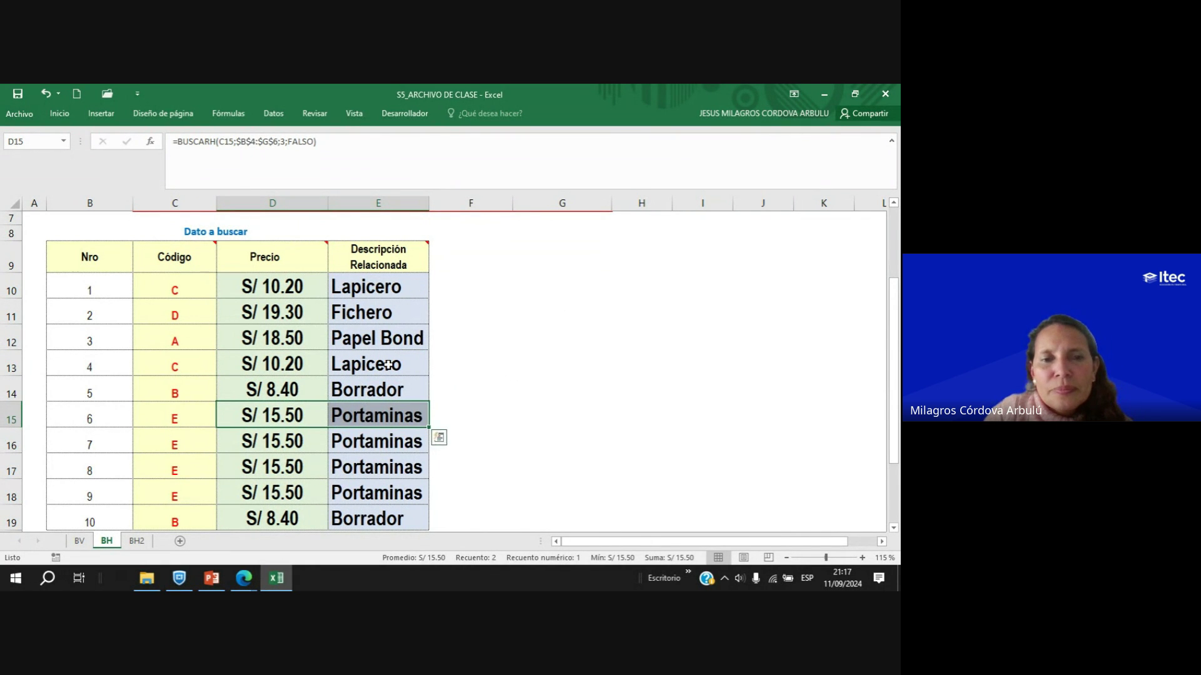
Review the arguments of the E10 BUSCARH formula against the source table, leaving the formula as it is.
{"action": "left_click", "coordinate": [400, 289]}
{"action": "double_click", "coordinate": [400, 289]}
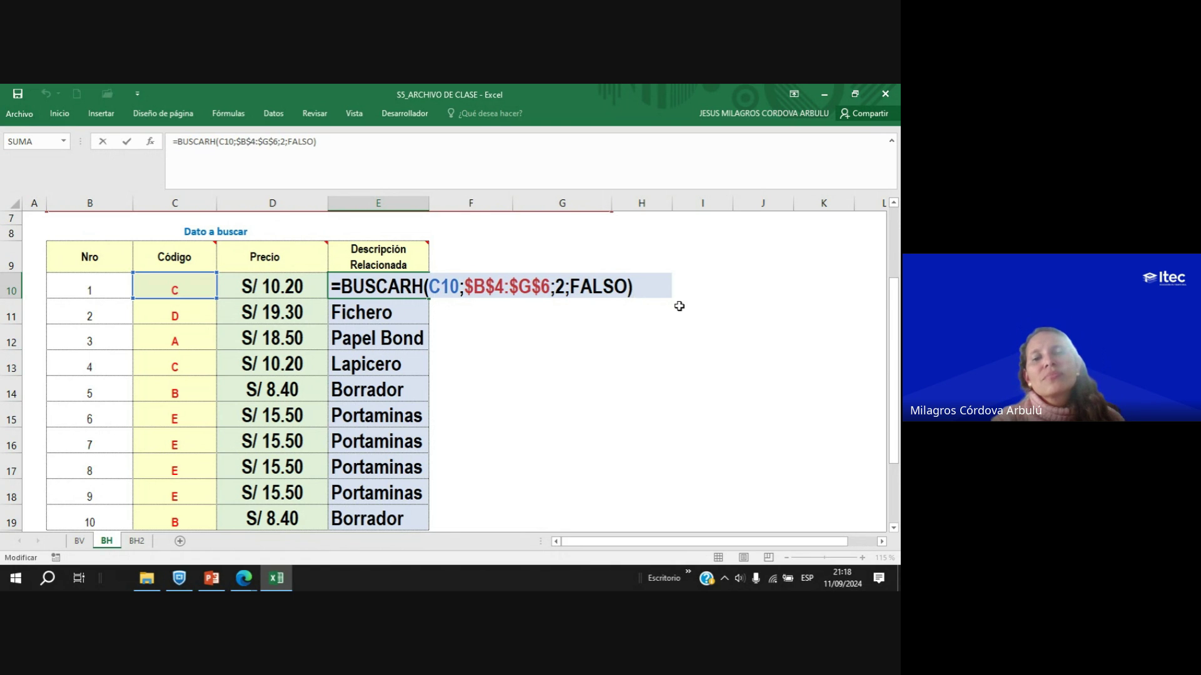
{"action": "scroll", "coordinate": [644, 343], "scroll_direction": "up", "scroll_amount": 2}
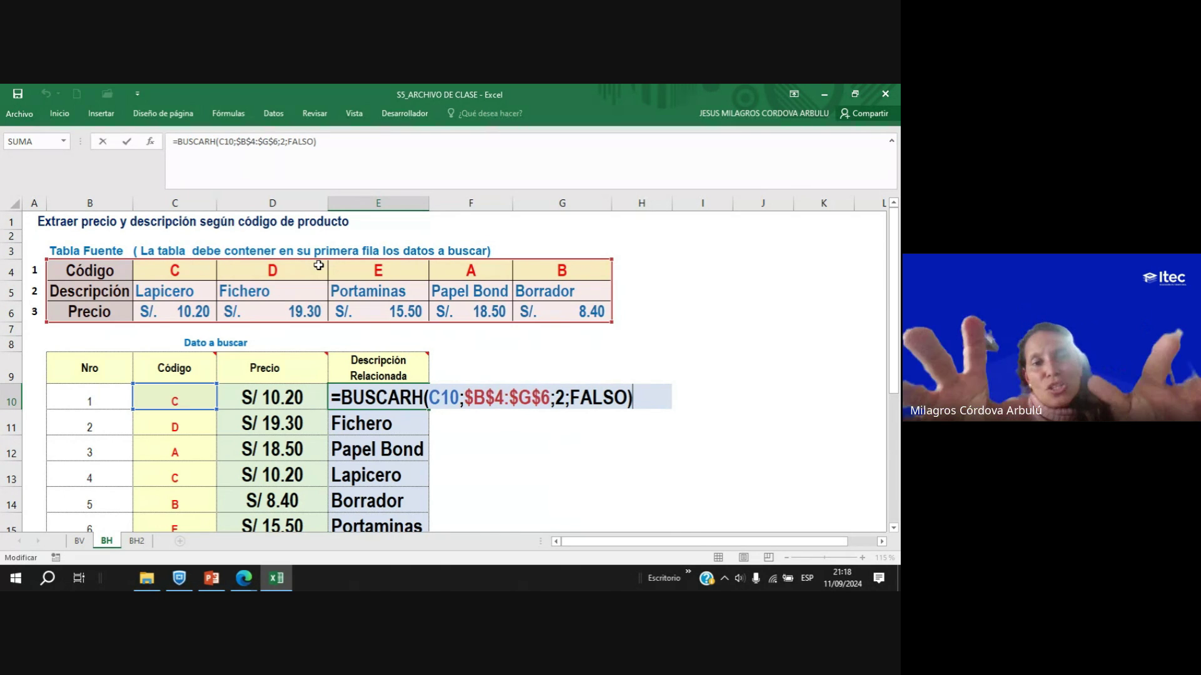
{"action": "key", "text": "Return"}
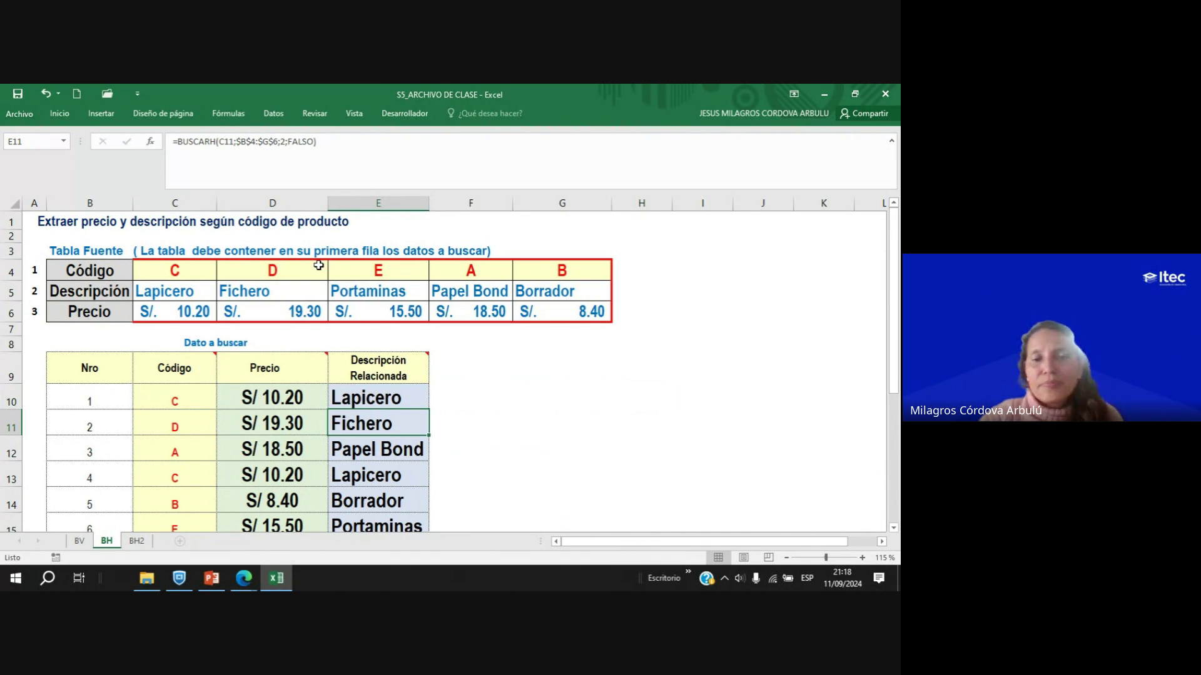
Switch to the Google Meet call to read the participants' chat replies, and return to the Excel workbook.
{"action": "mouse_move", "coordinate": [237, 578]}
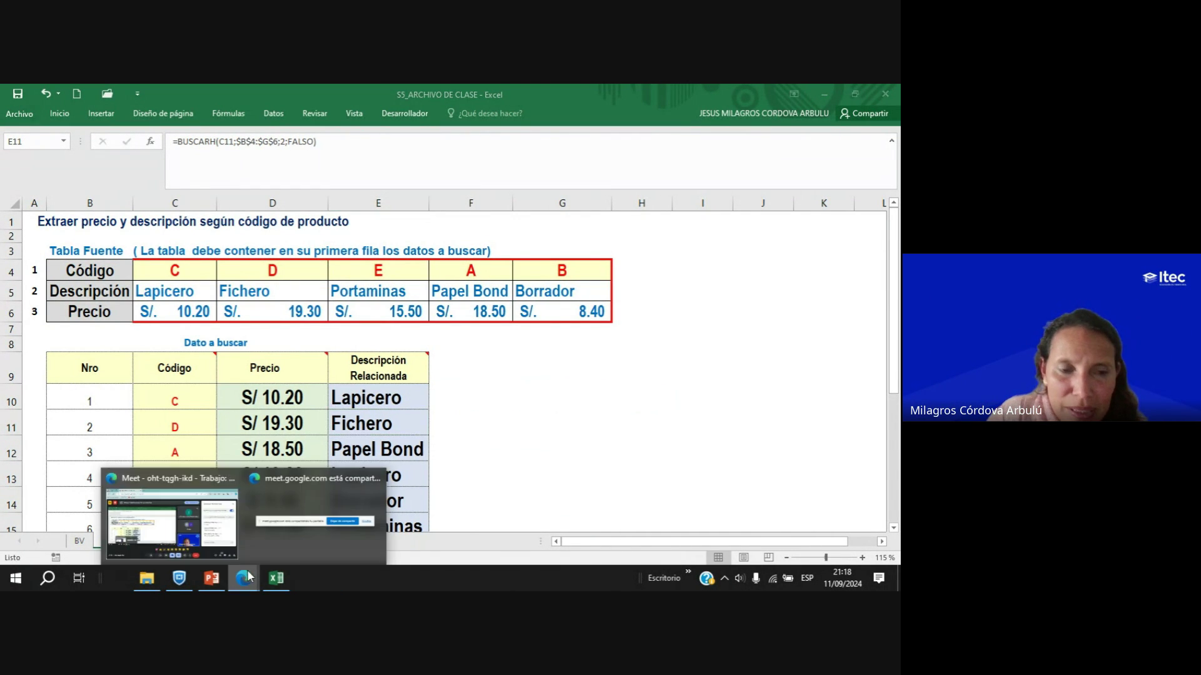
{"action": "left_click", "coordinate": [223, 543]}
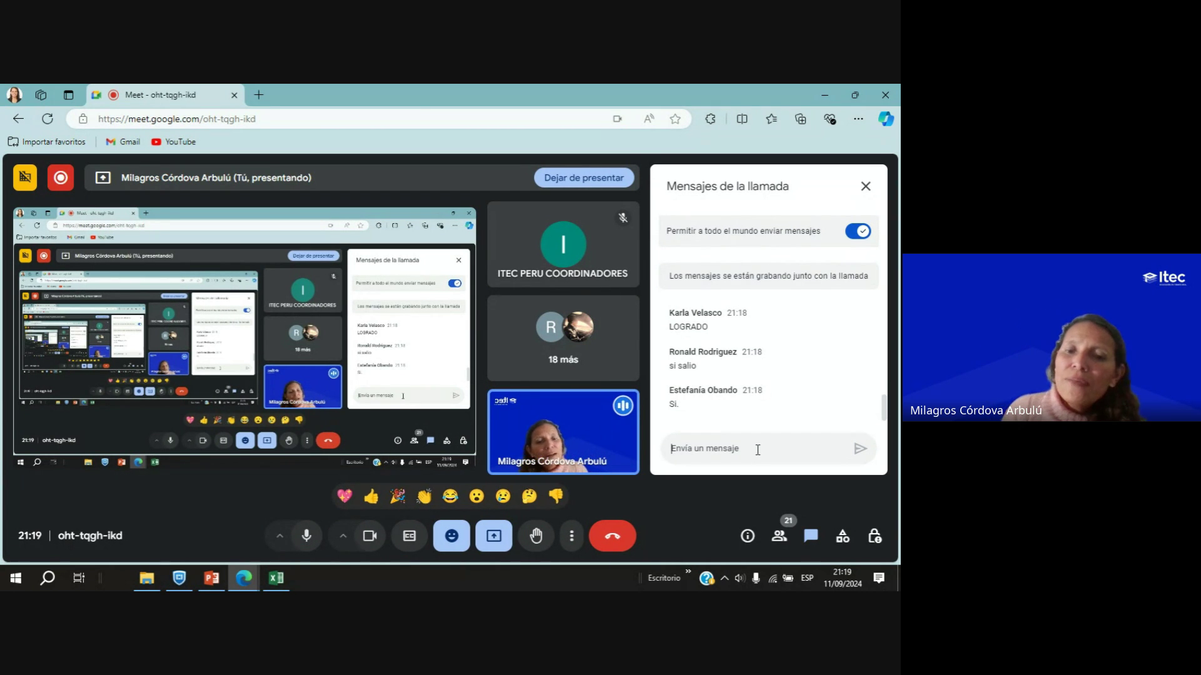
{"action": "left_click", "coordinate": [276, 578]}
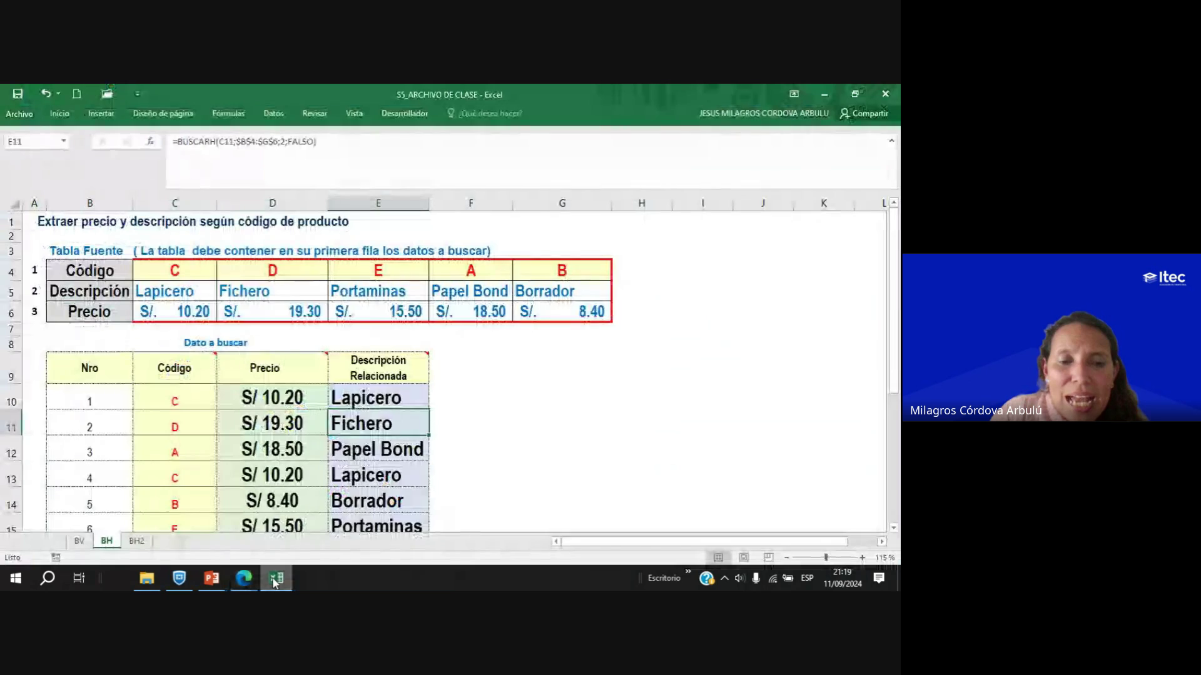
Open the BH2 sheet and review the COD, EQUIPO, PAÍS ORIGEN, CAT and CANTIDAD columns, ending at PRECIO cell F10.
{"action": "left_click", "coordinate": [137, 542]}
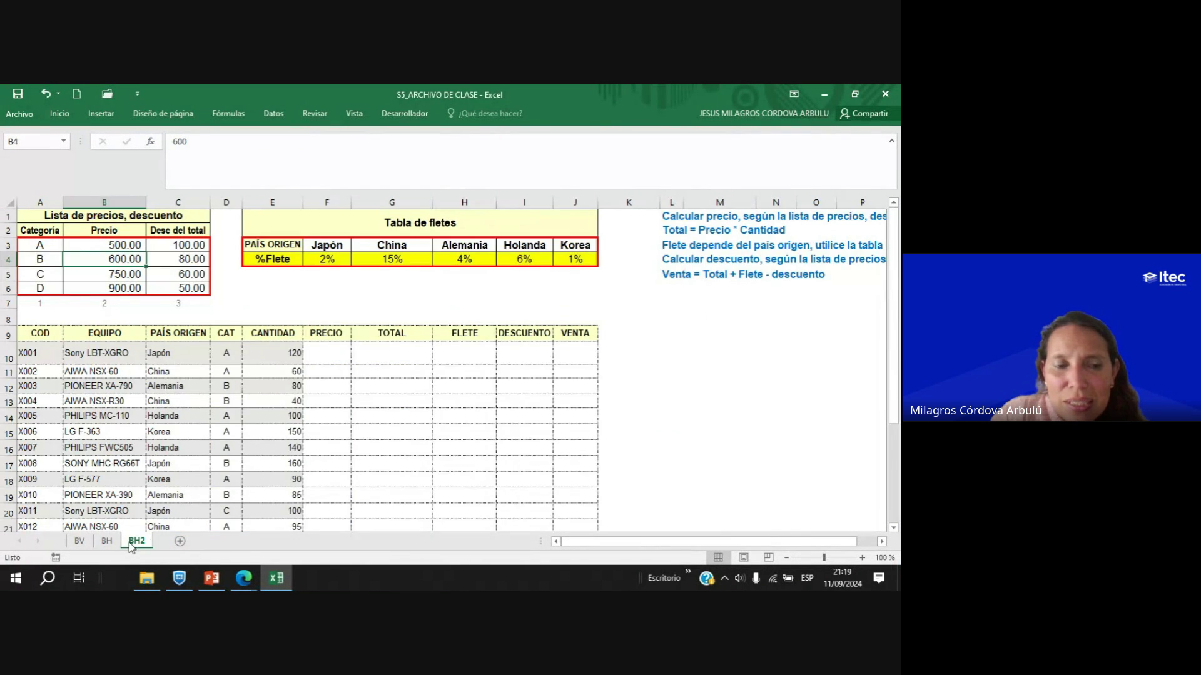
{"action": "left_click", "coordinate": [262, 417]}
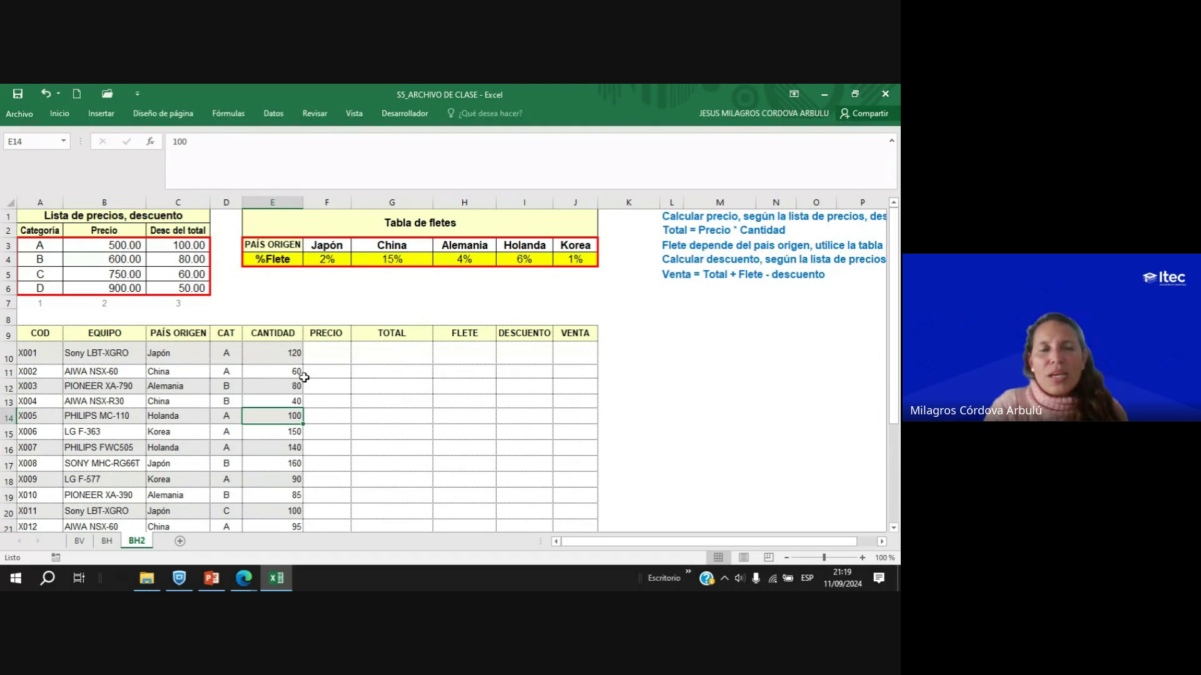
{"action": "left_click", "coordinate": [41, 329]}
{"action": "left_click_drag", "start_coordinate": [40, 330], "coordinate": [156, 512]}
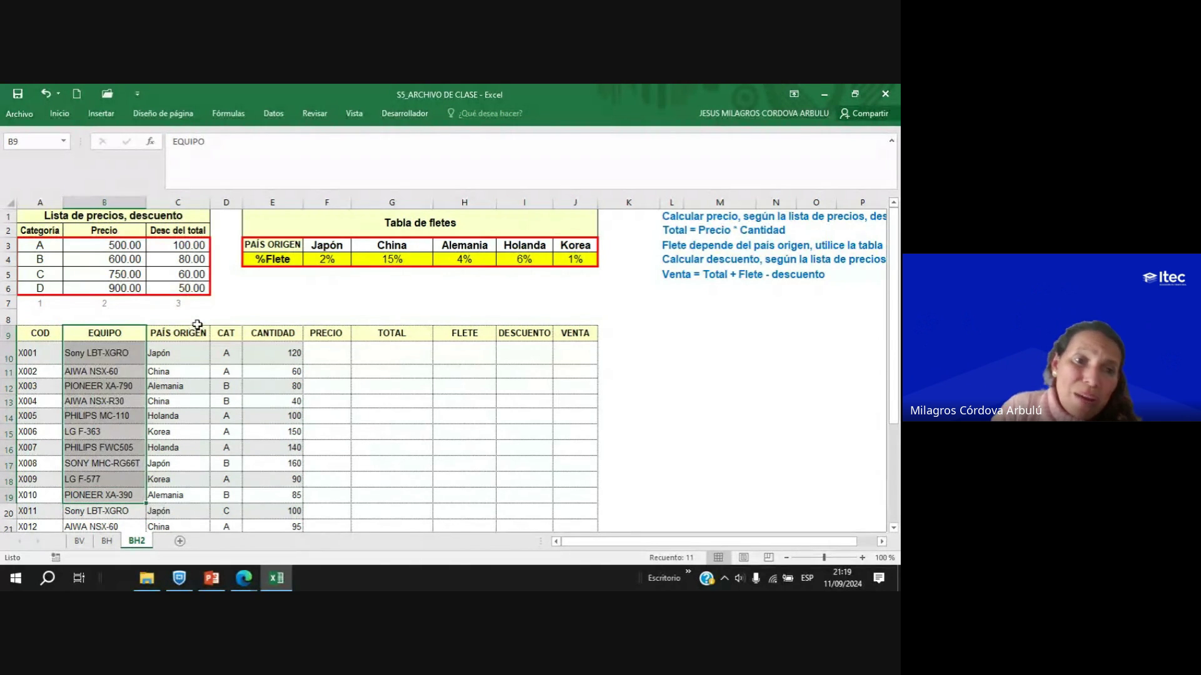
{"action": "left_click_drag", "start_coordinate": [191, 320], "coordinate": [172, 450]}
{"action": "left_click_drag", "start_coordinate": [227, 332], "coordinate": [230, 444]}
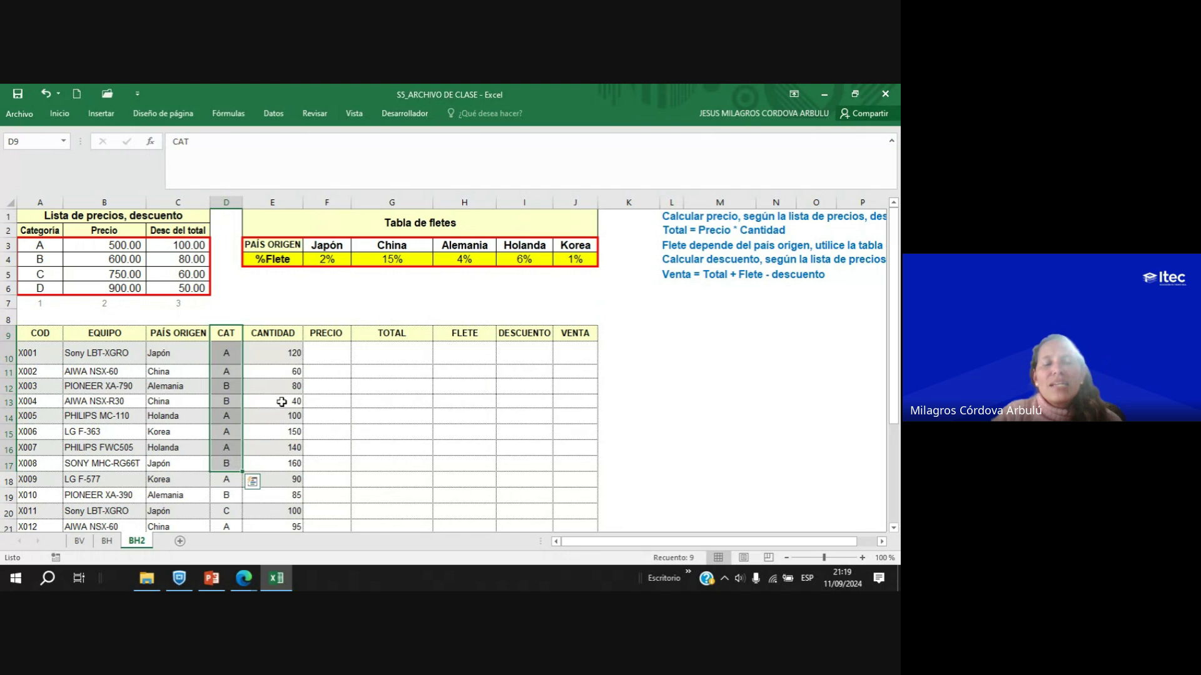
{"action": "left_click_drag", "start_coordinate": [293, 332], "coordinate": [282, 485]}
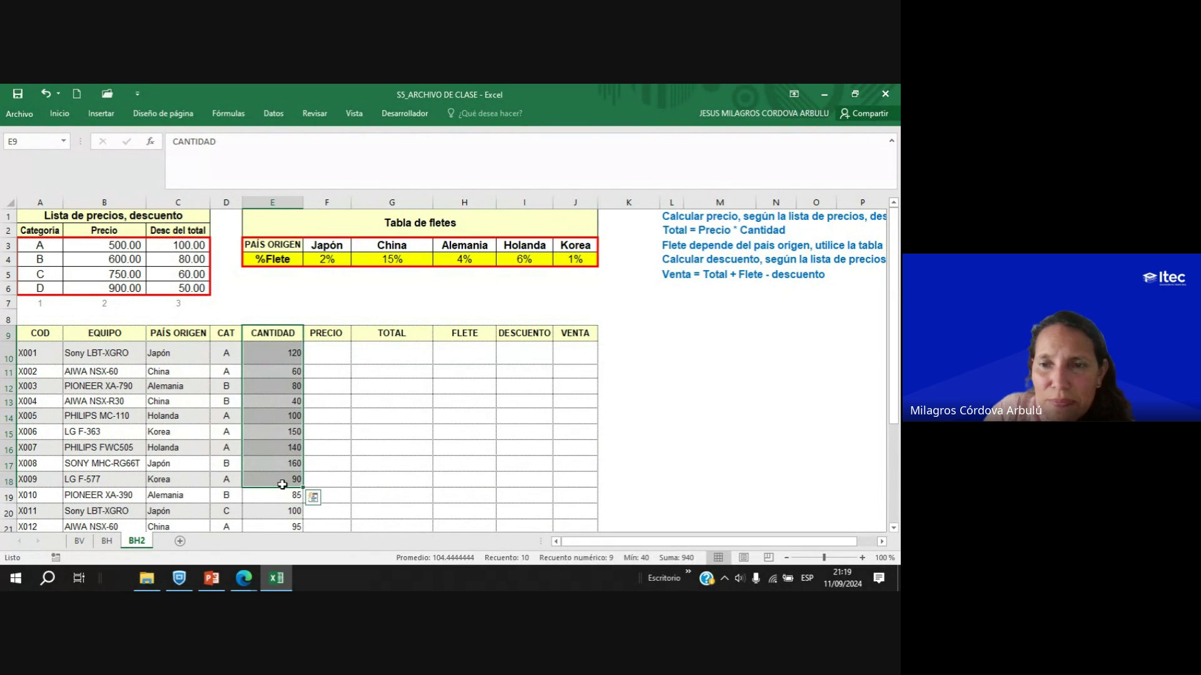
{"action": "left_click", "coordinate": [318, 352]}
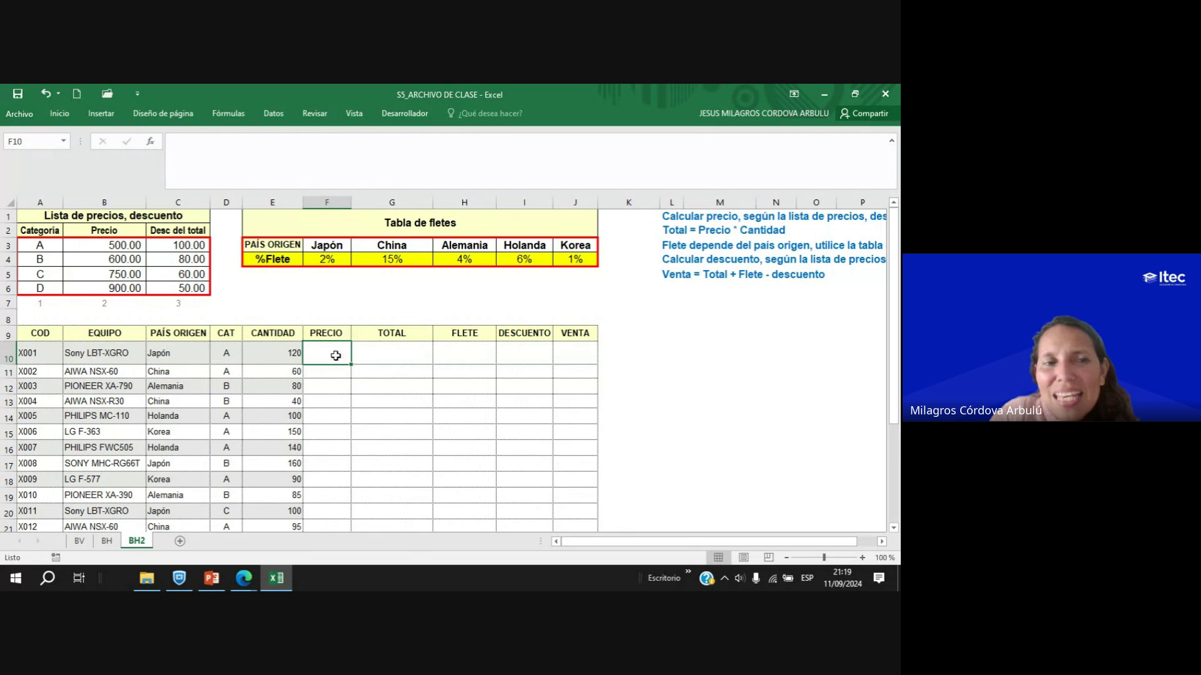
Check the Google Meet chat for answers about the price lookup value, and return to Excel.
{"action": "left_click", "coordinate": [250, 580]}
{"action": "left_click", "coordinate": [197, 549]}
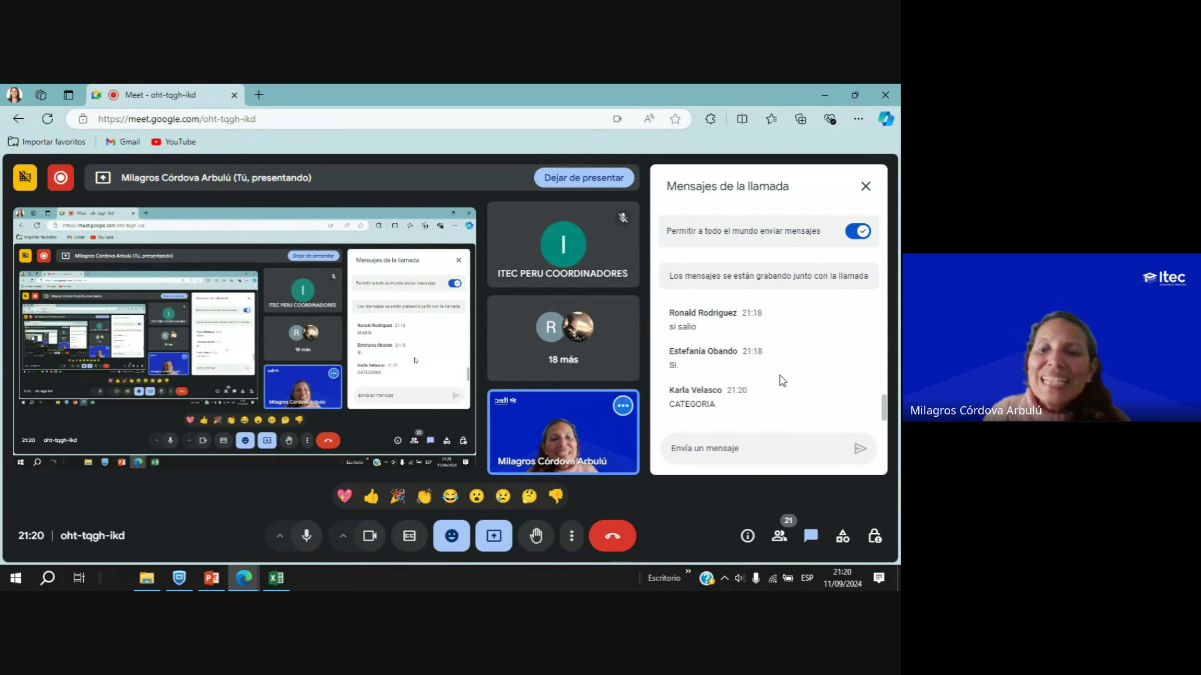
{"action": "left_click", "coordinate": [276, 578]}
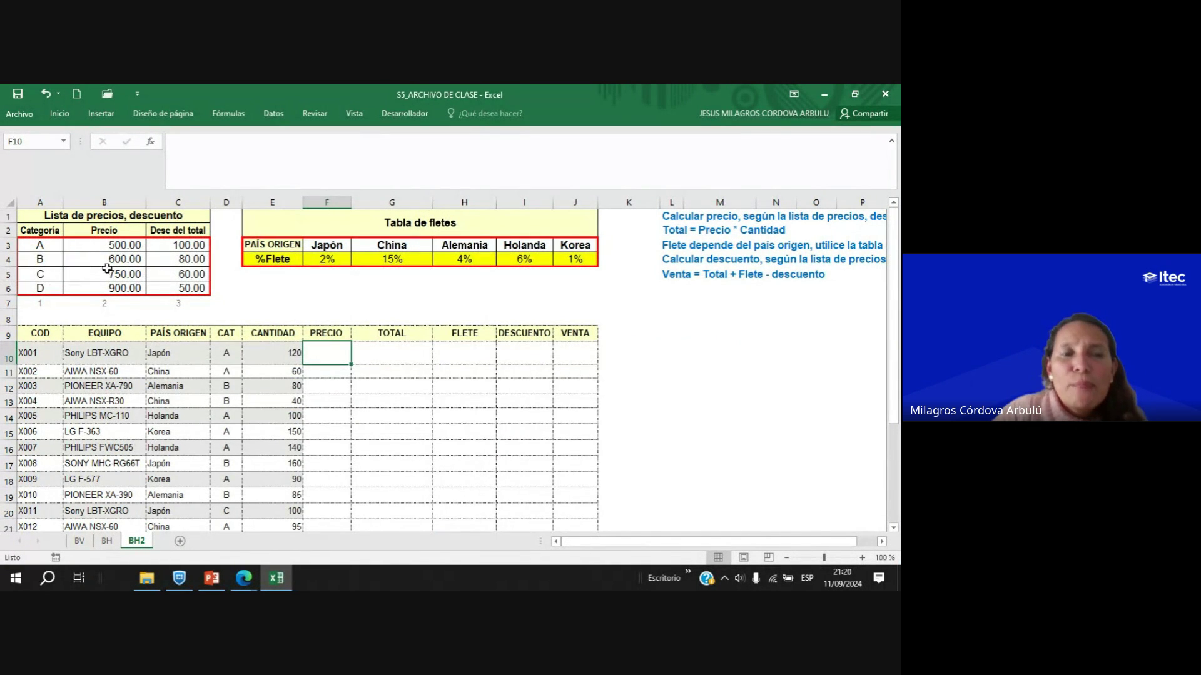
Fill the Categoría and Precio data cells A3:B6 of the price list with green.
{"action": "left_click_drag", "start_coordinate": [47, 251], "coordinate": [106, 287]}
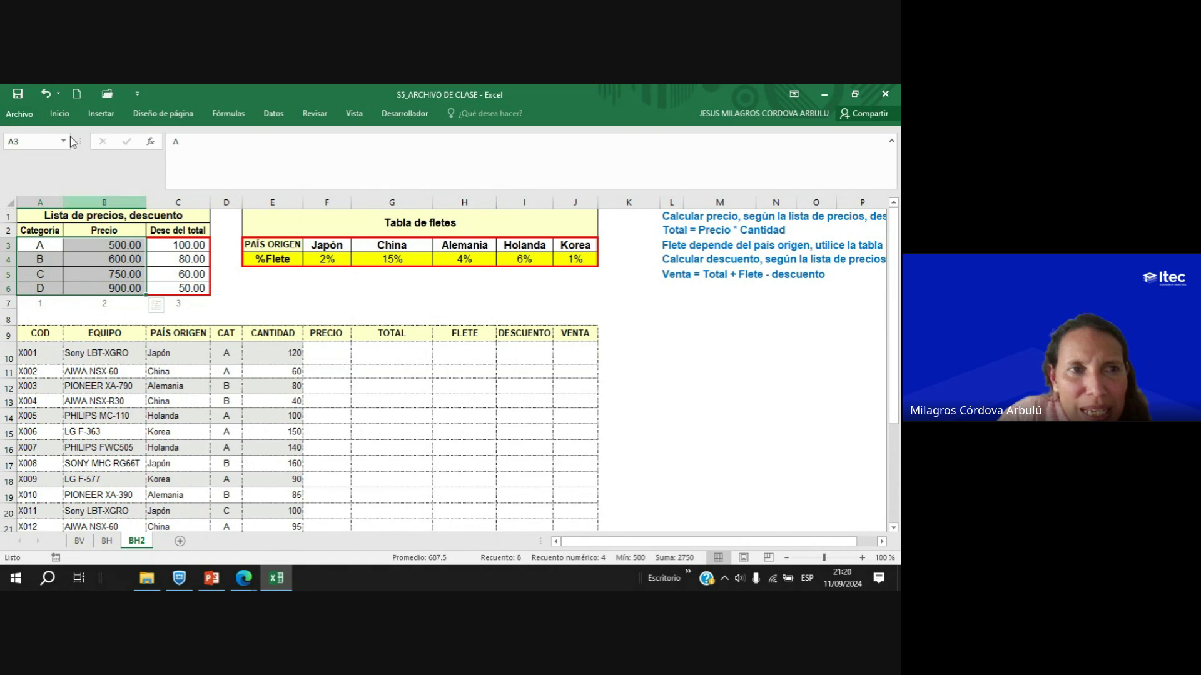
{"action": "left_click", "coordinate": [62, 114]}
{"action": "left_click", "coordinate": [165, 157]}
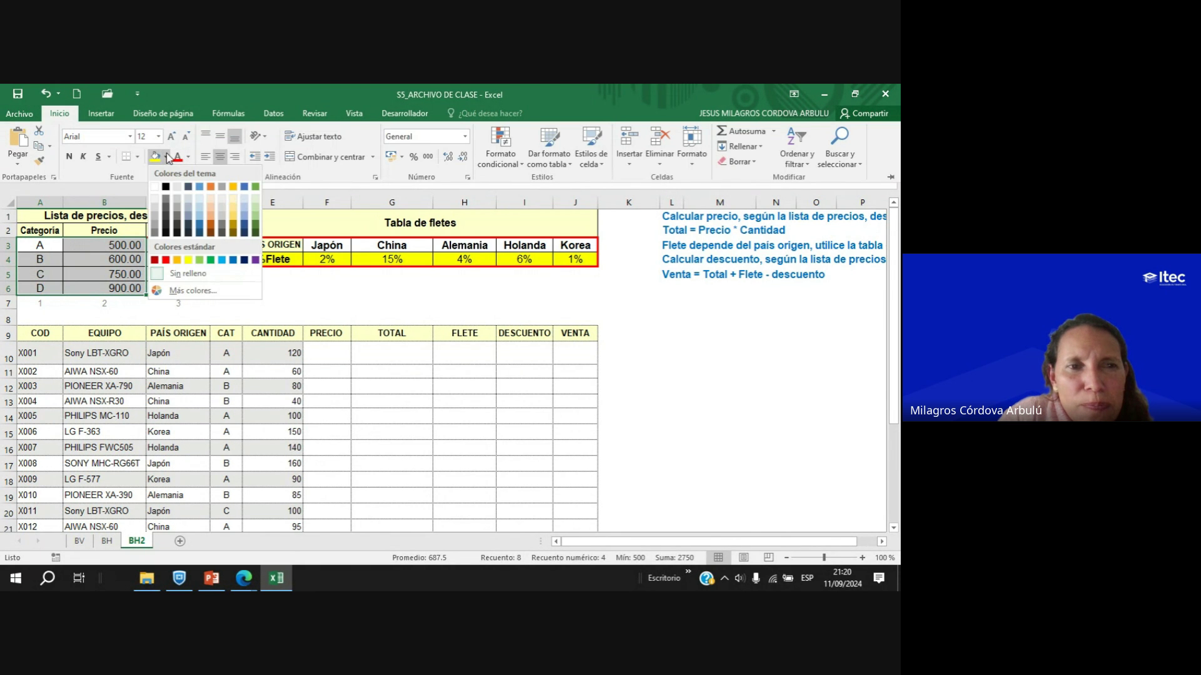
{"action": "left_click", "coordinate": [210, 261]}
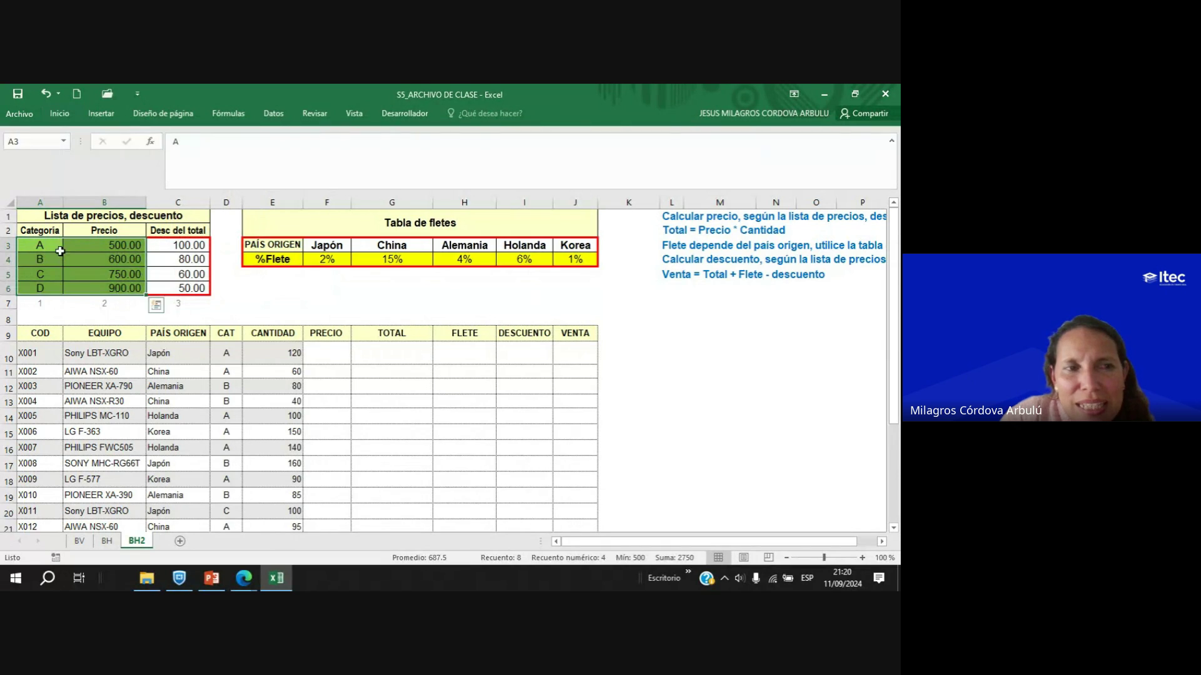
Examine the price list's Categoría and Precio columns and the empty PRECIO column, ending on F10.
{"action": "left_click_drag", "start_coordinate": [44, 244], "coordinate": [53, 287]}
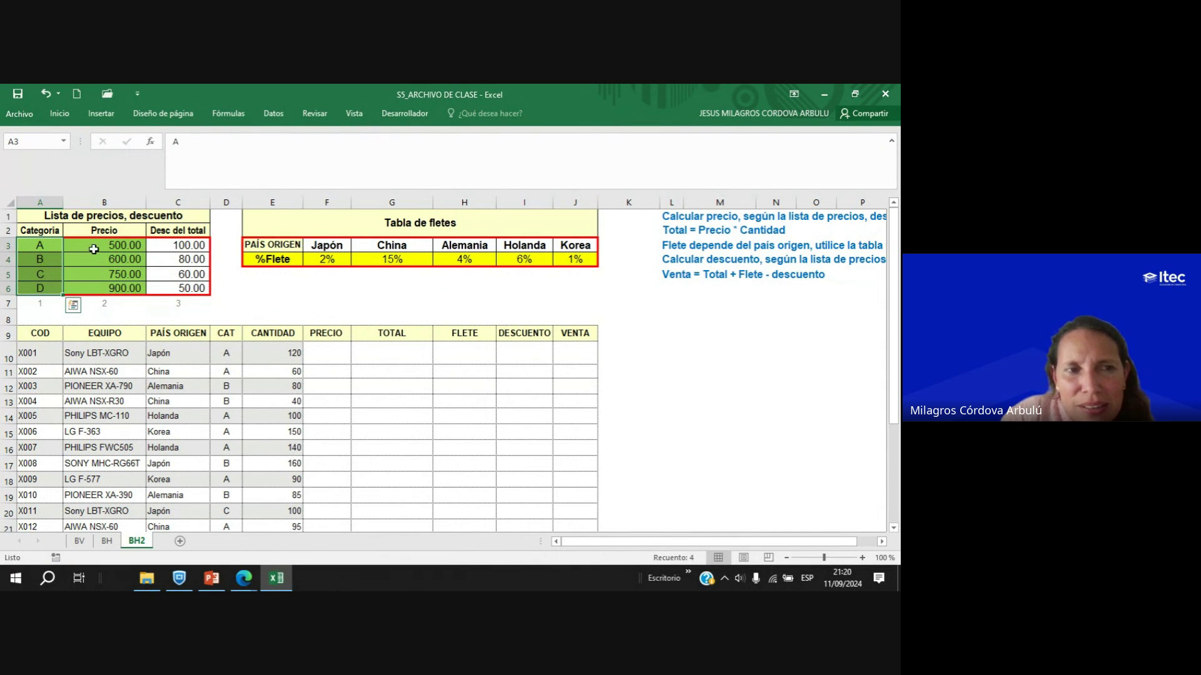
{"action": "left_click_drag", "start_coordinate": [93, 250], "coordinate": [103, 288]}
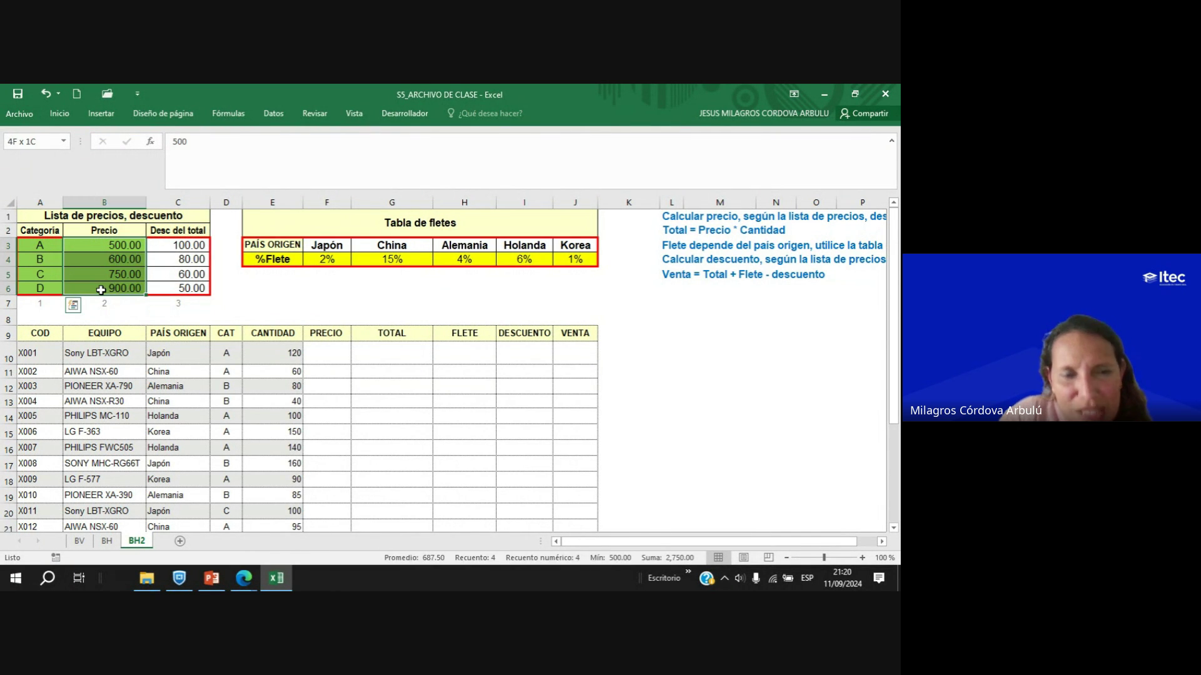
{"action": "left_click", "coordinate": [325, 347]}
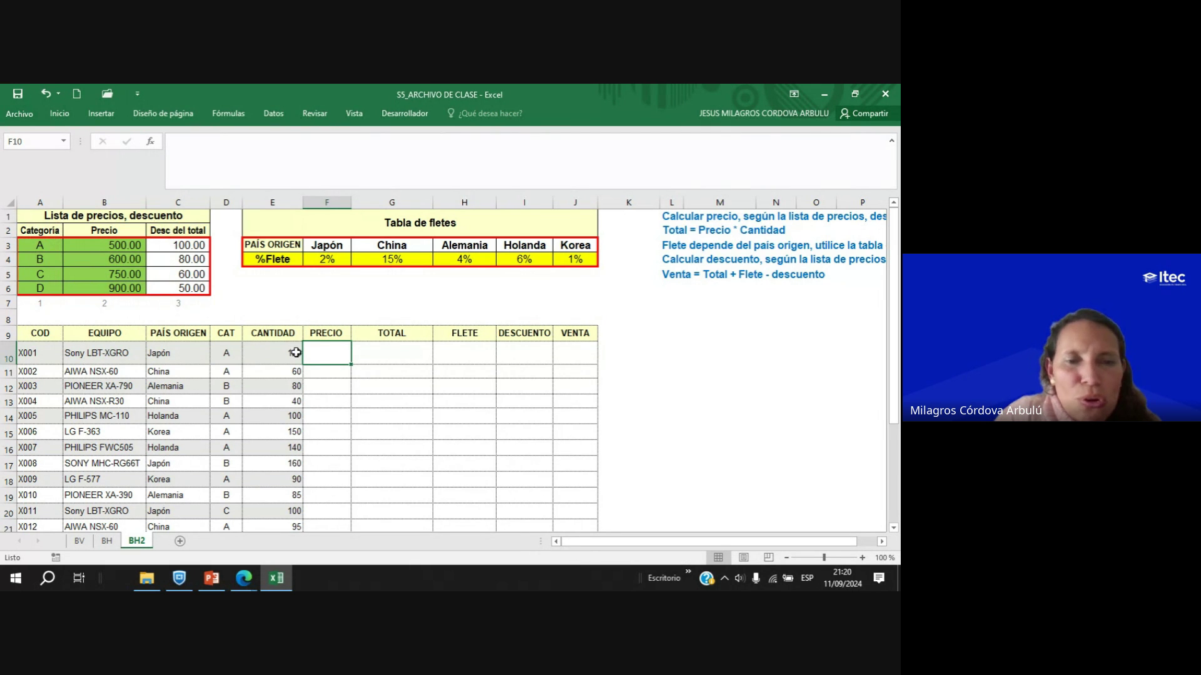
{"action": "left_click_drag", "start_coordinate": [325, 354], "coordinate": [327, 523]}
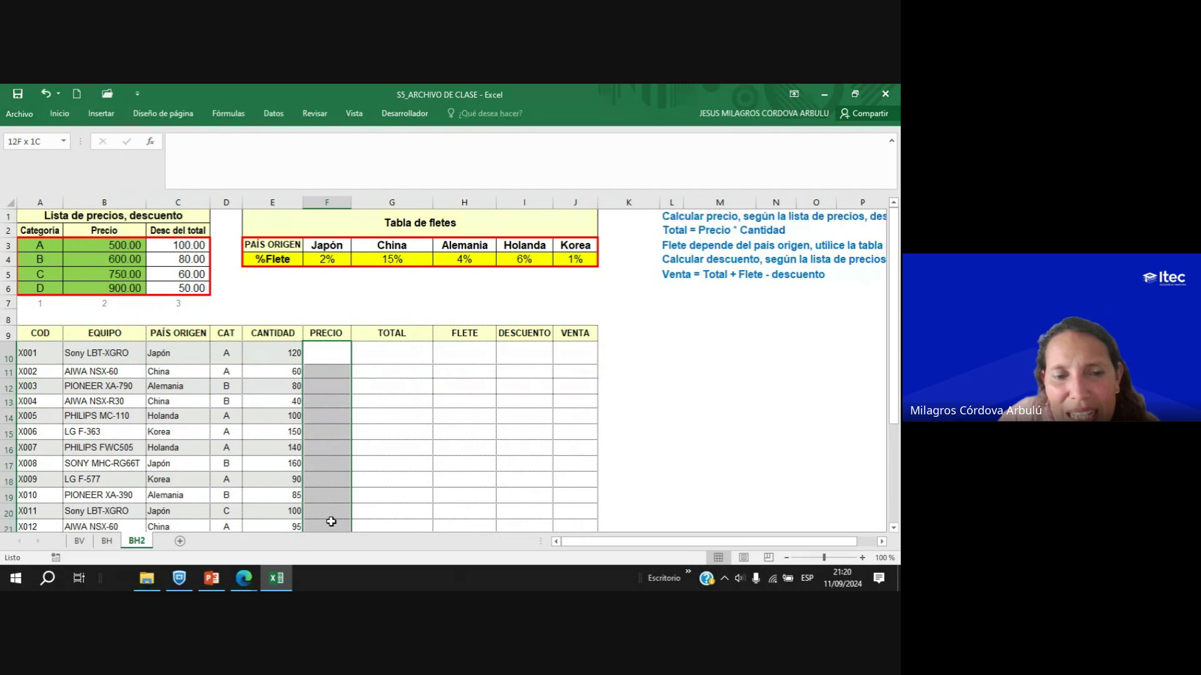
{"action": "left_click", "coordinate": [322, 350]}
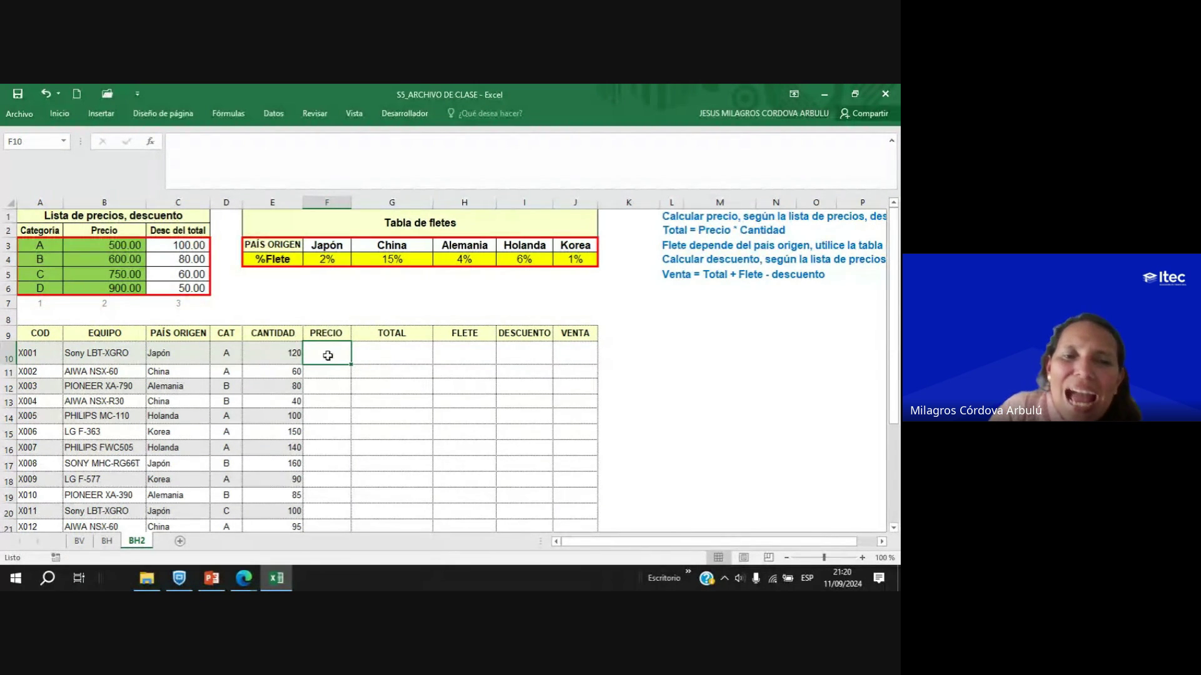
Read the Google Meet chat answers on which lookup function to use, and return to the BH2 sheet.
{"action": "mouse_move", "coordinate": [245, 582]}
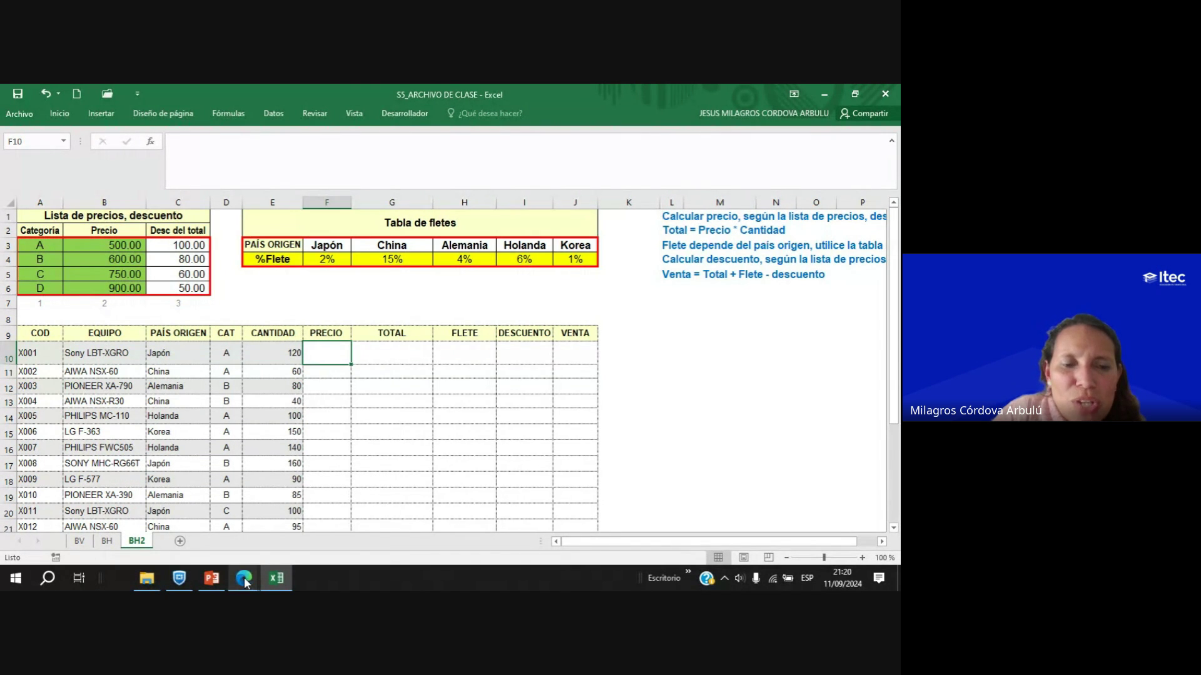
{"action": "left_click", "coordinate": [186, 533]}
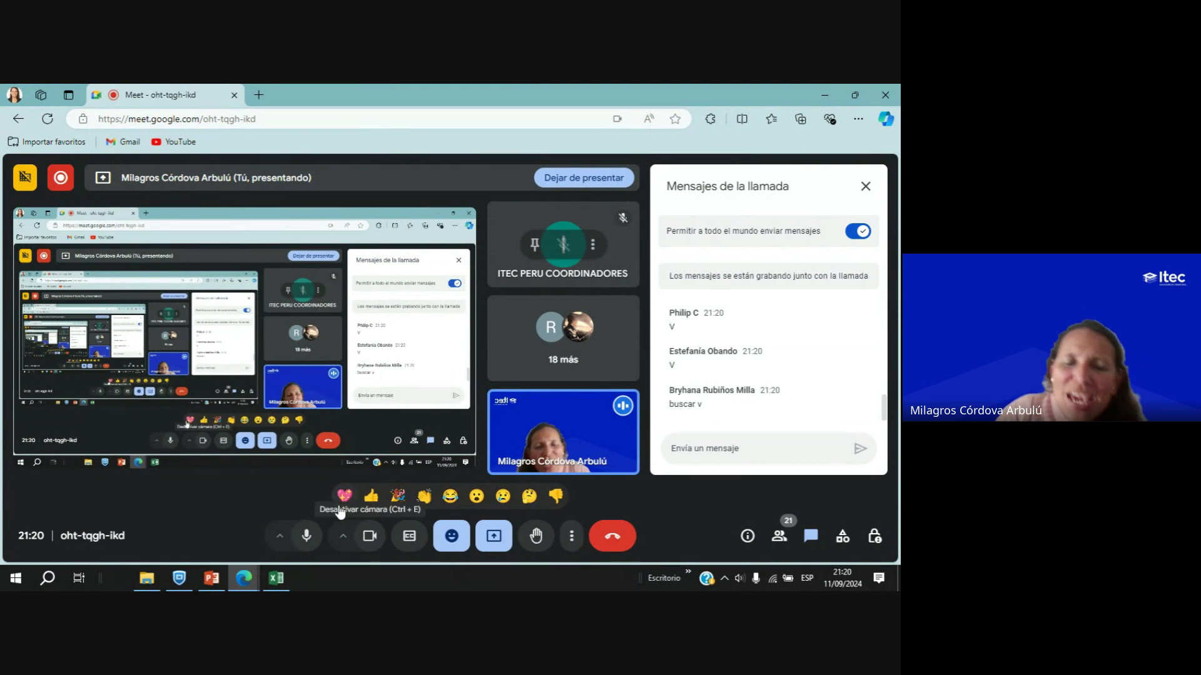
{"action": "left_click", "coordinate": [279, 582]}
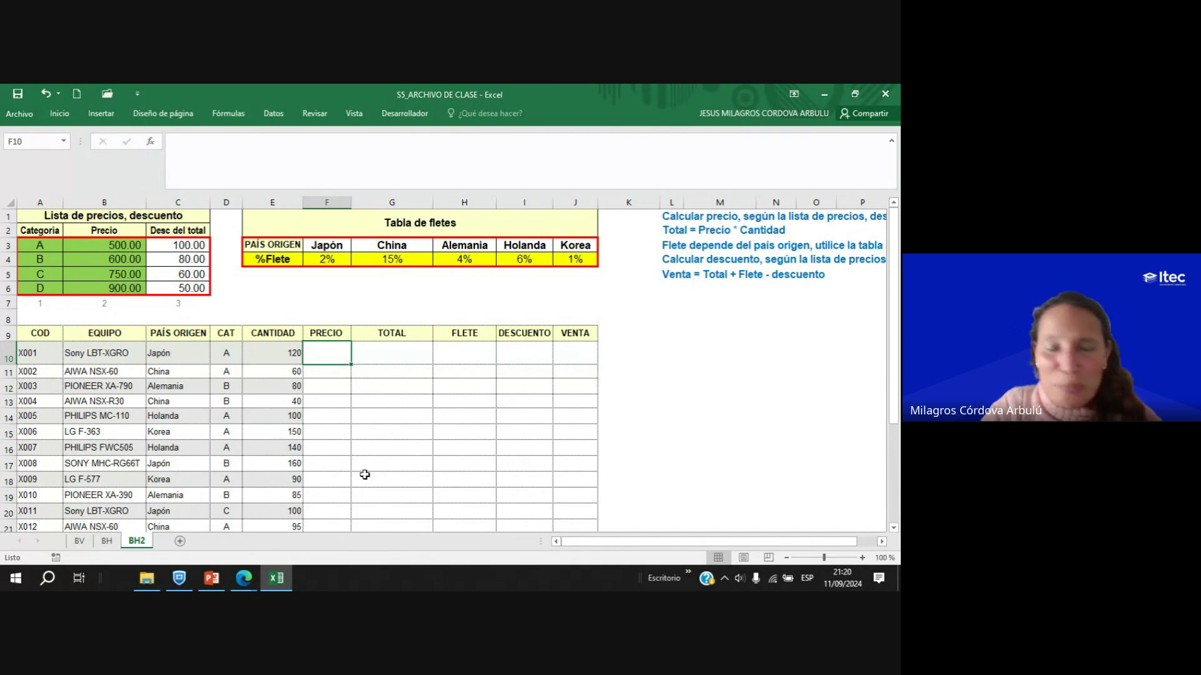
Enter =BUSCARV(D10;A2:C6;2;FALSO) in F10 to look up the first product's price by category.
{"action": "type", "text": "="}
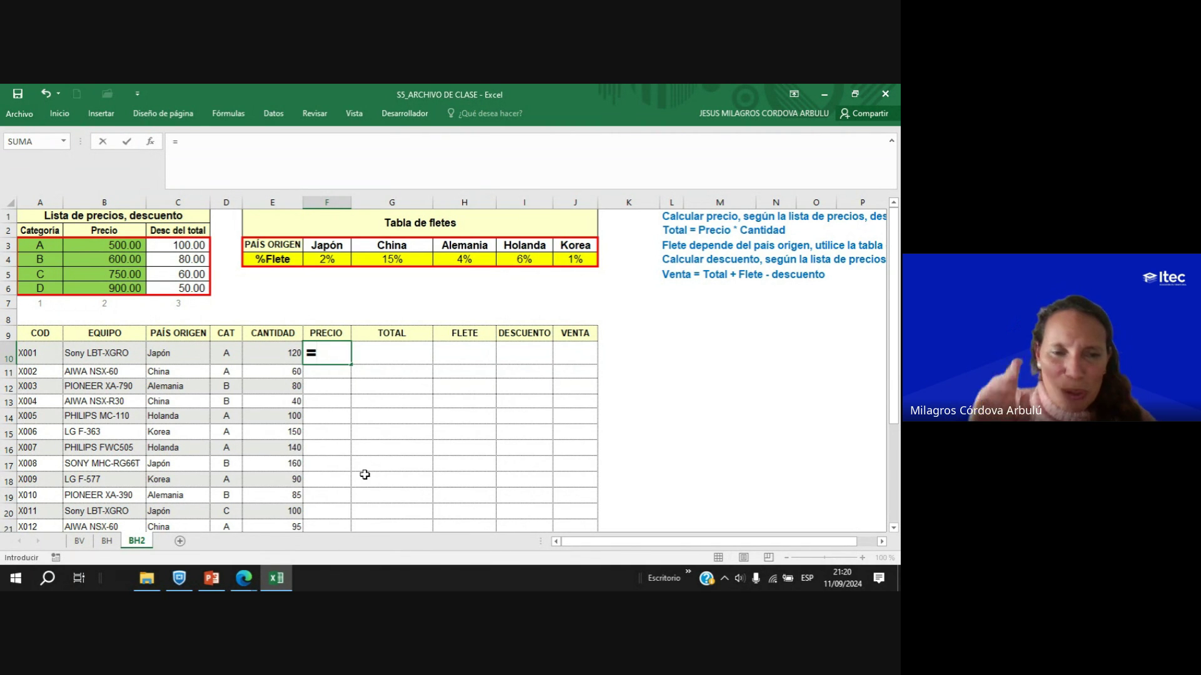
{"action": "type", "text": "BUS"}
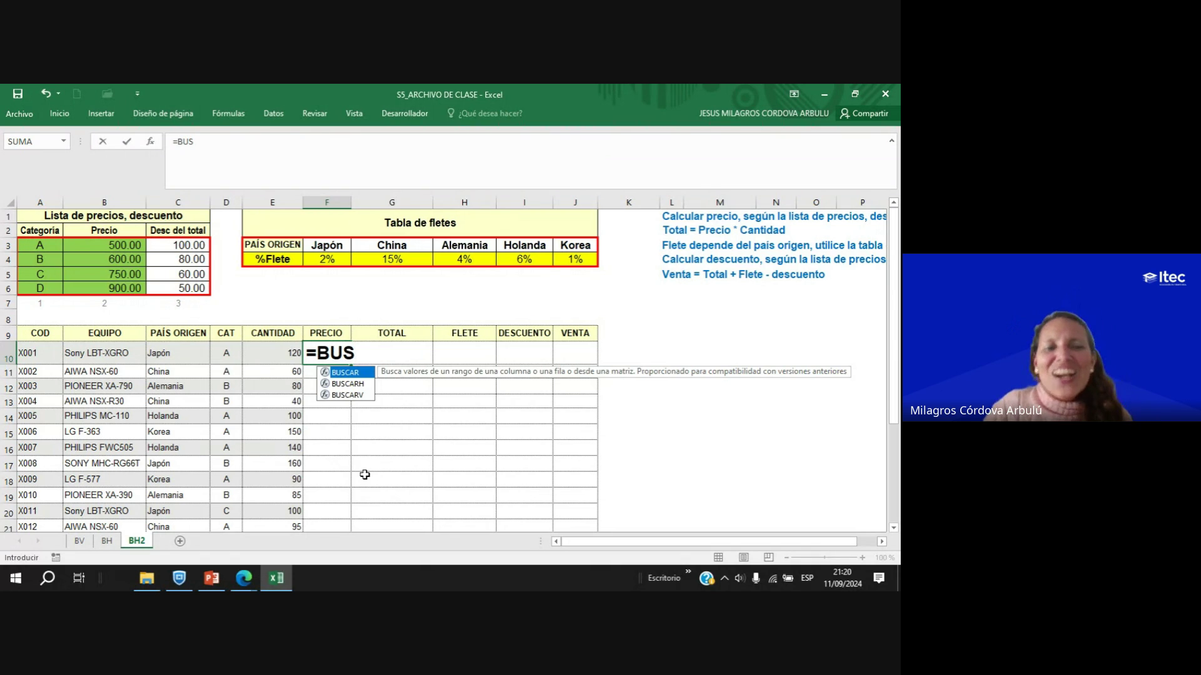
{"action": "double_click", "coordinate": [350, 395]}
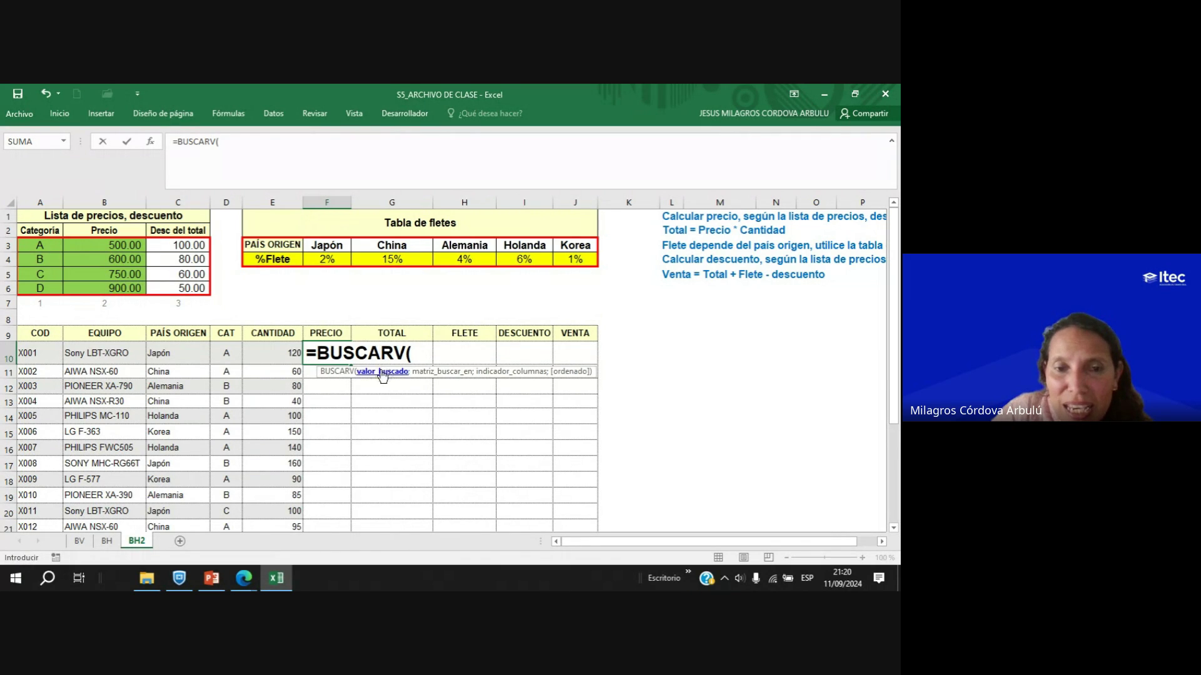
{"action": "left_click", "coordinate": [225, 353]}
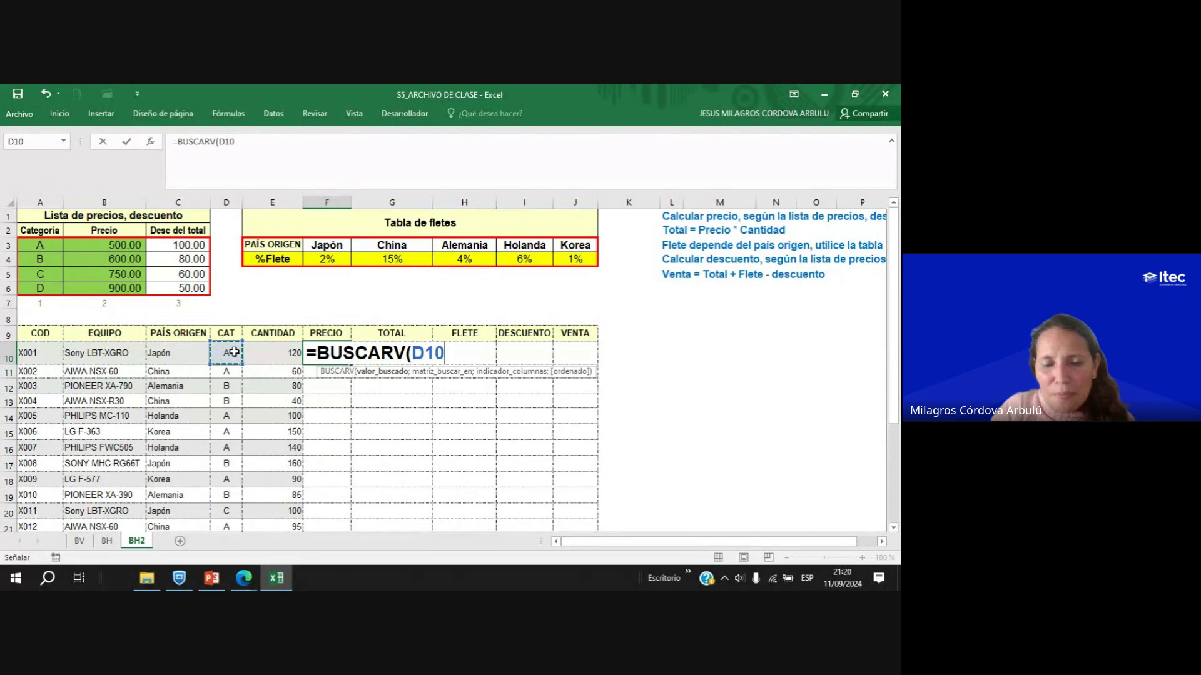
{"action": "type", "text": ";"}
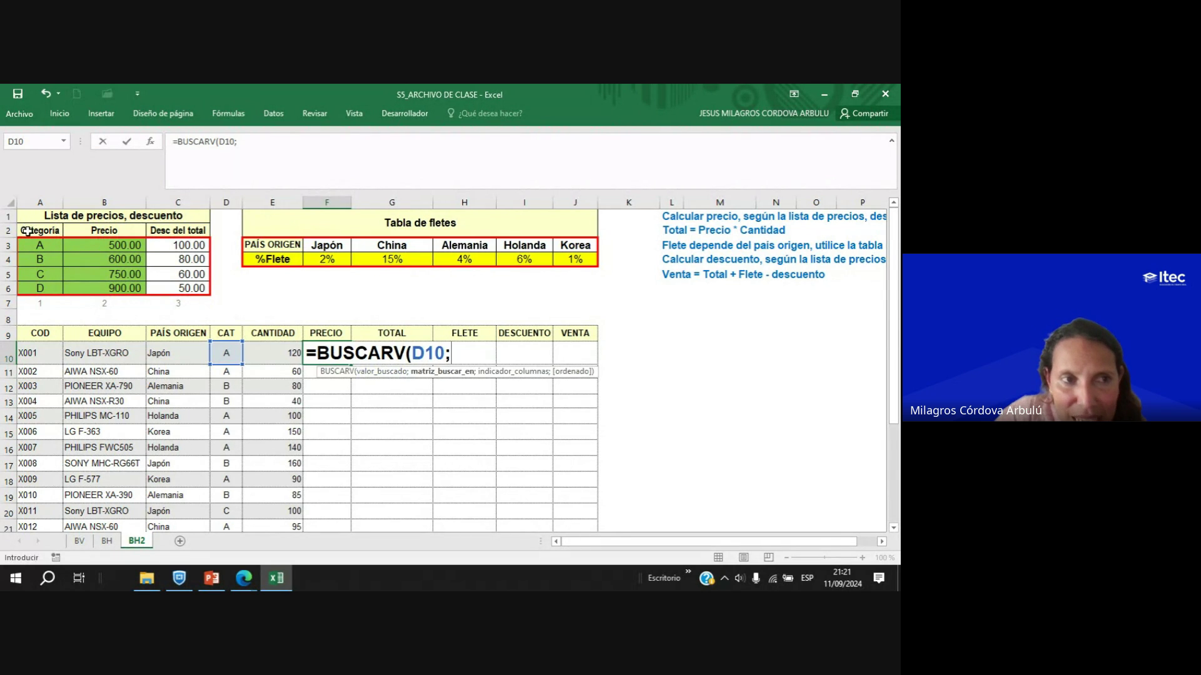
{"action": "left_click_drag", "start_coordinate": [36, 230], "coordinate": [175, 288]}
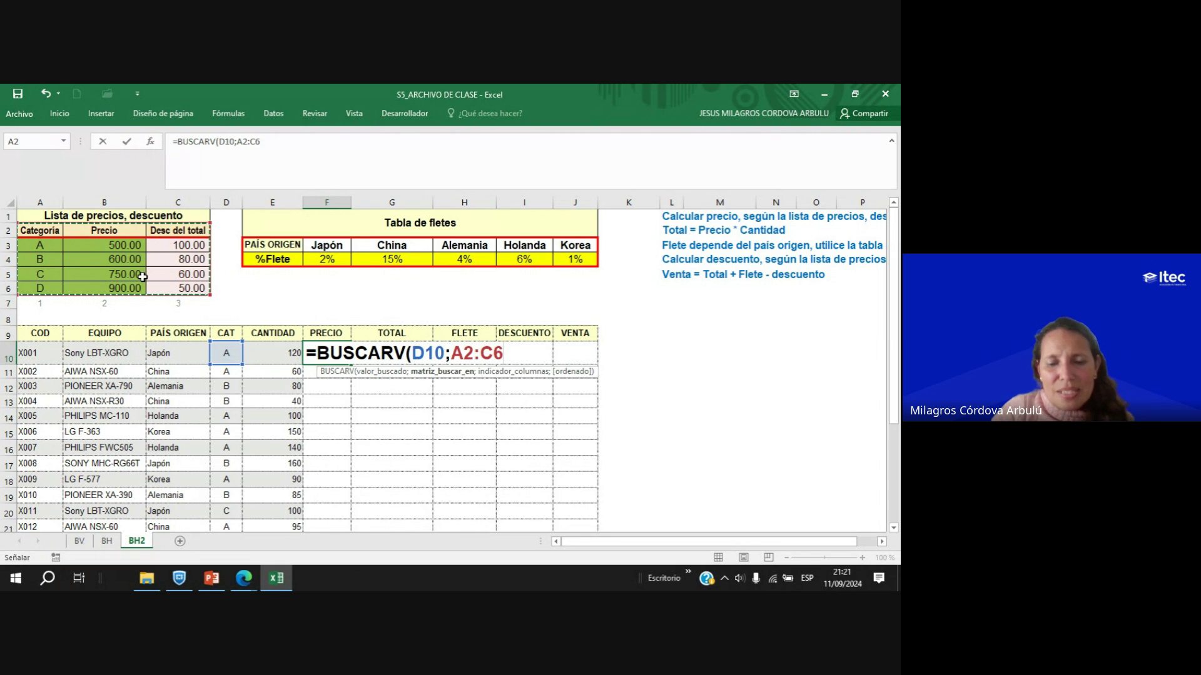
{"action": "type", "text": ";"}
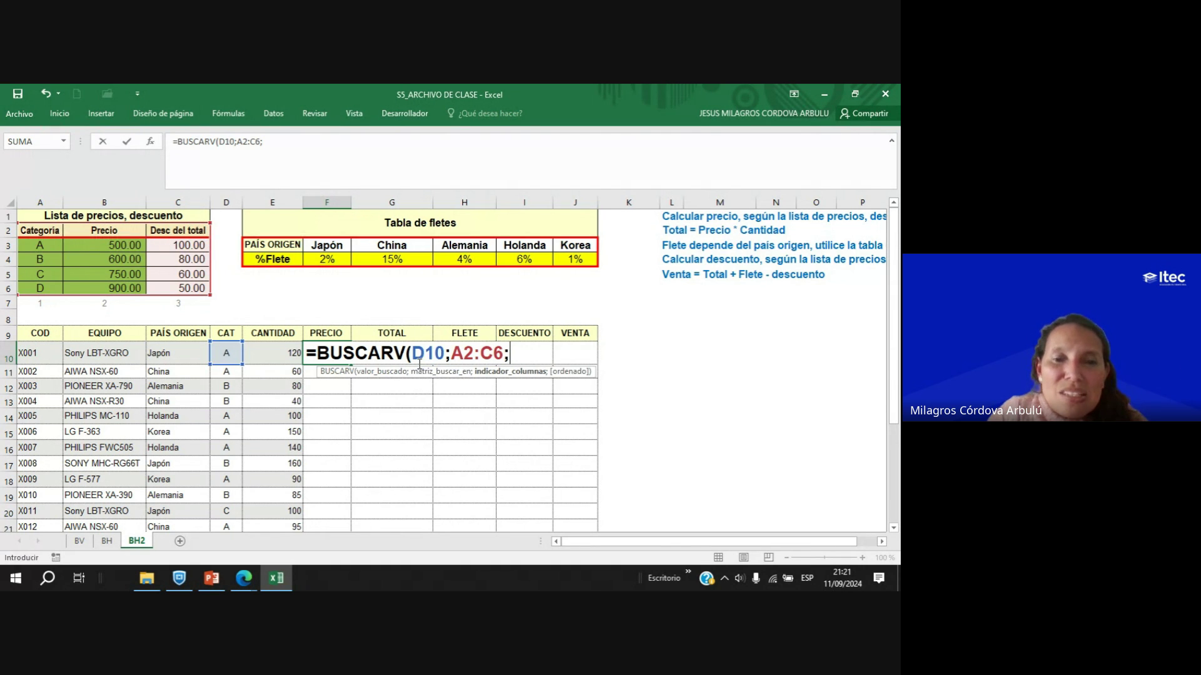
{"action": "type", "text": "2"}
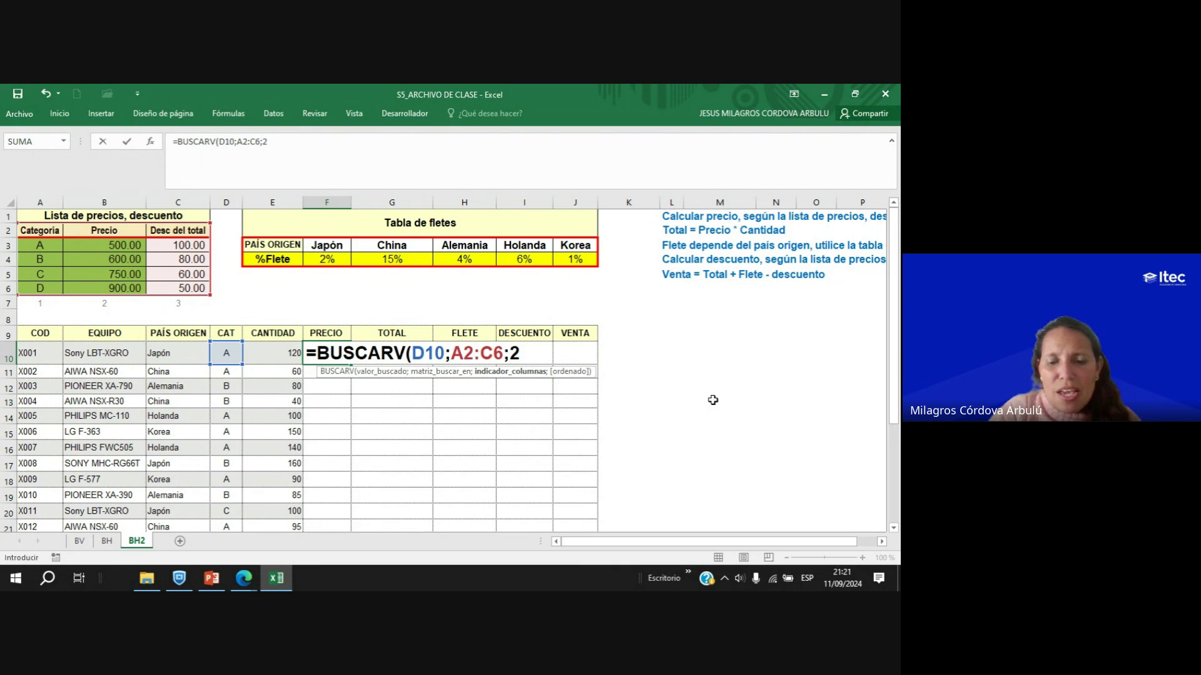
{"action": "type", "text": ";"}
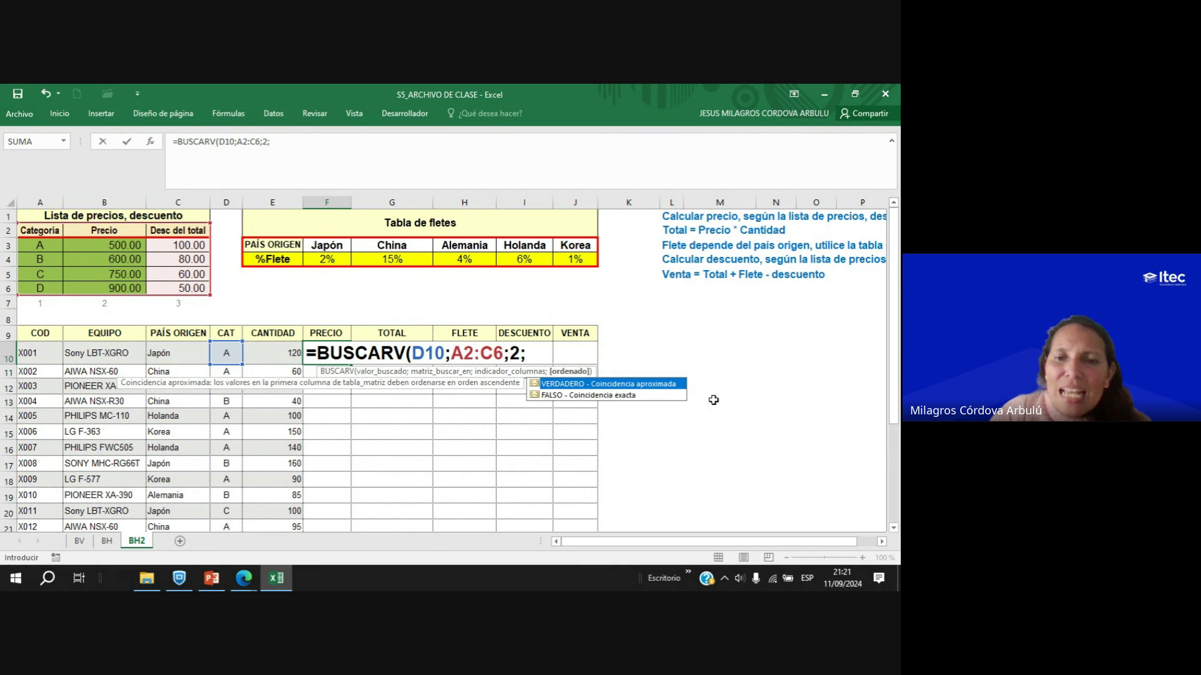
{"action": "double_click", "coordinate": [618, 395]}
{"action": "type", "text": ")"}
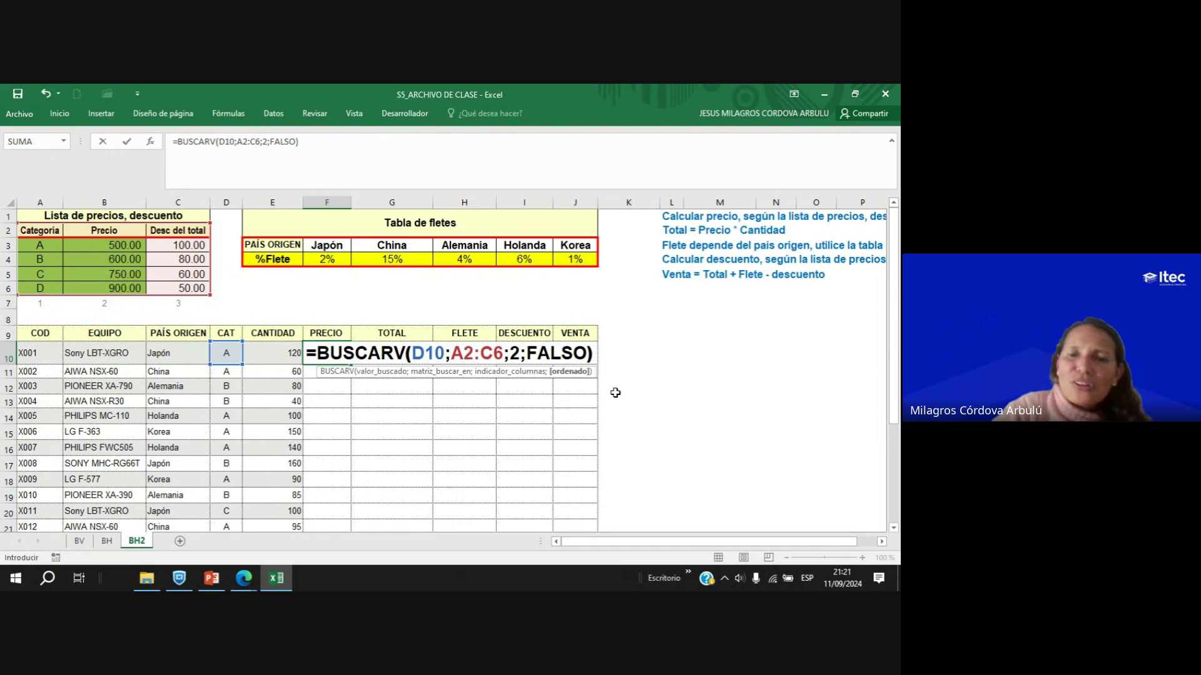
{"action": "key", "text": "Return"}
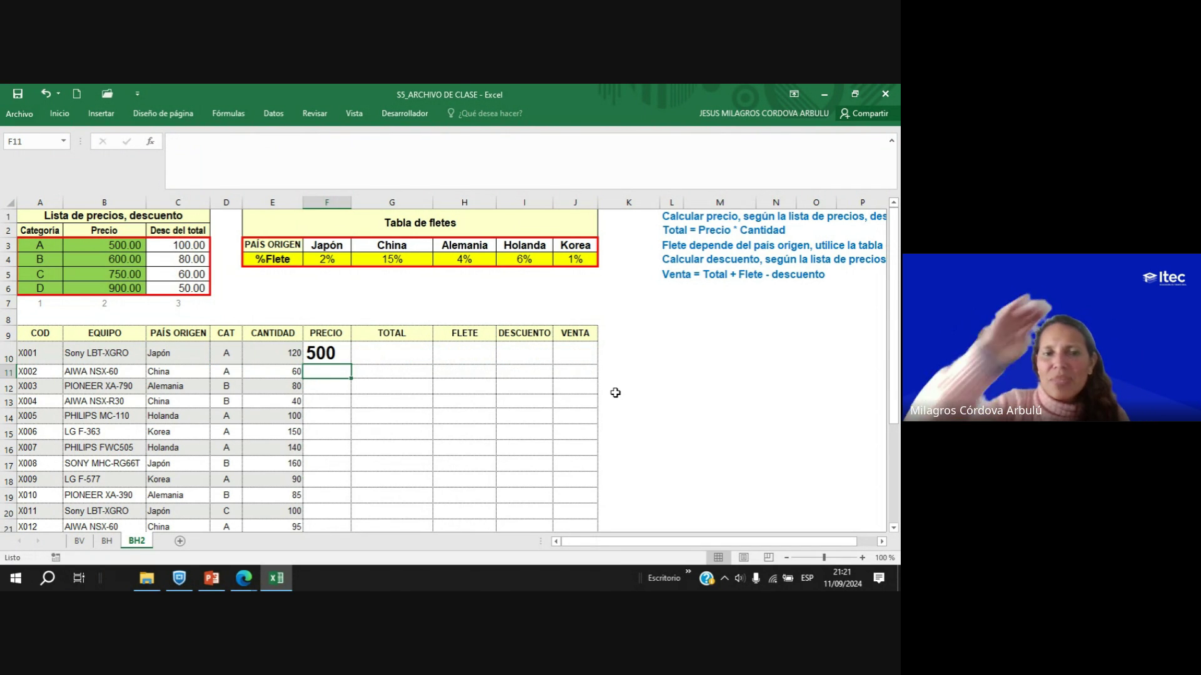
Copy the F10 price formula down the PRECIO column and inspect the copied formula in F14.
{"action": "left_click", "coordinate": [338, 354]}
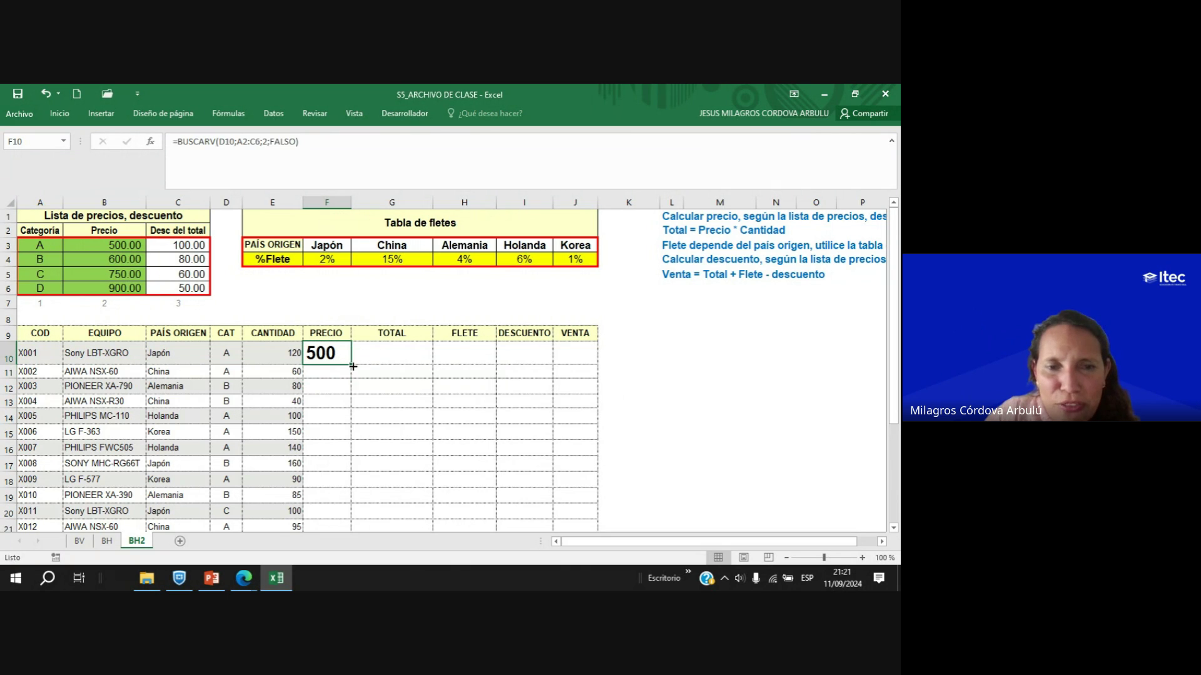
{"action": "double_click", "coordinate": [353, 366]}
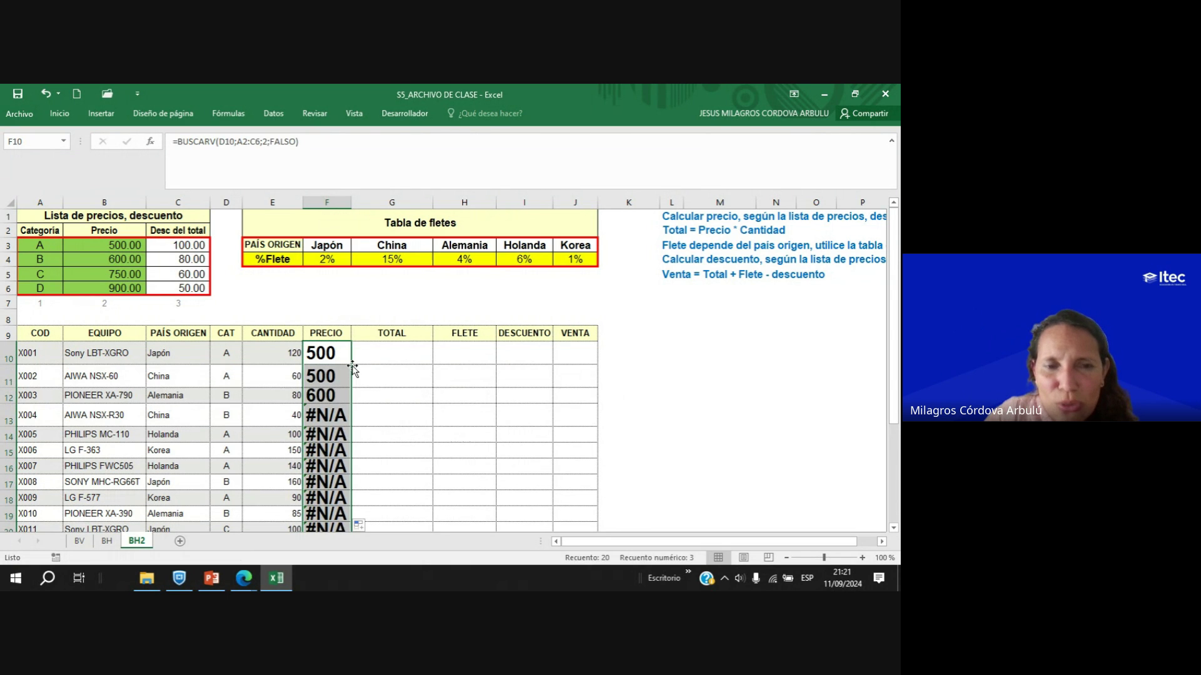
{"action": "left_click", "coordinate": [350, 202]}
{"action": "left_click", "coordinate": [339, 435]}
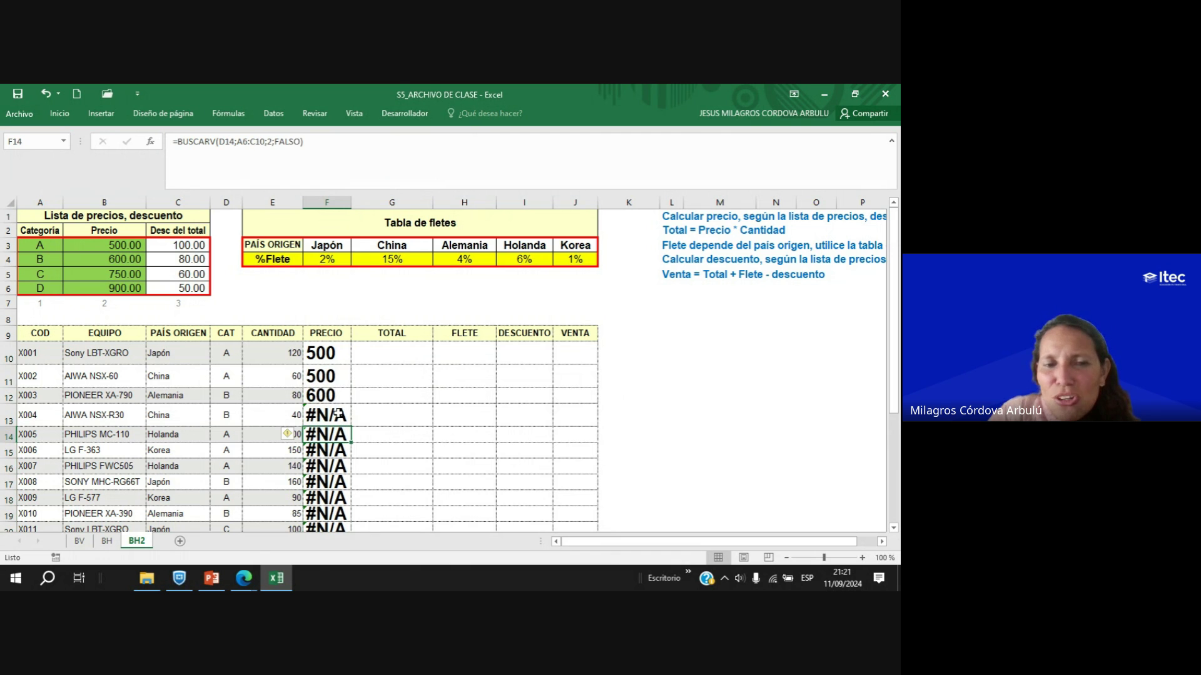
Open the F10 formula for editing, and check the Google Meet chat for answers before returning to Excel.
{"action": "double_click", "coordinate": [325, 353]}
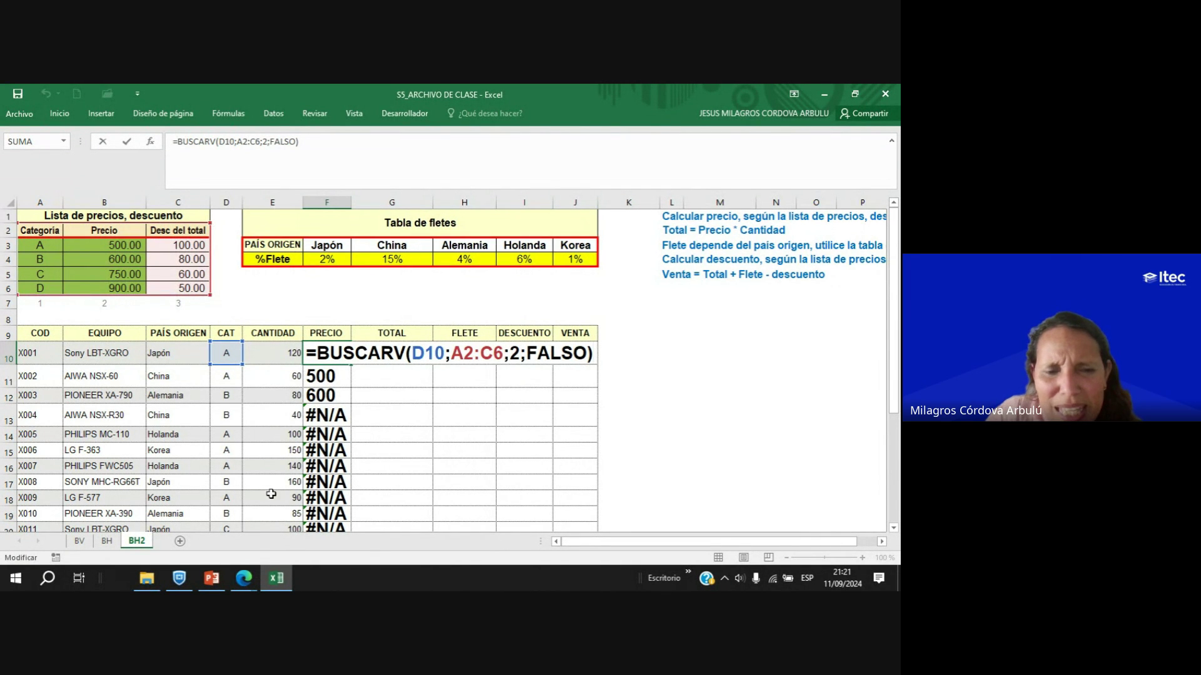
{"action": "left_click", "coordinate": [243, 580]}
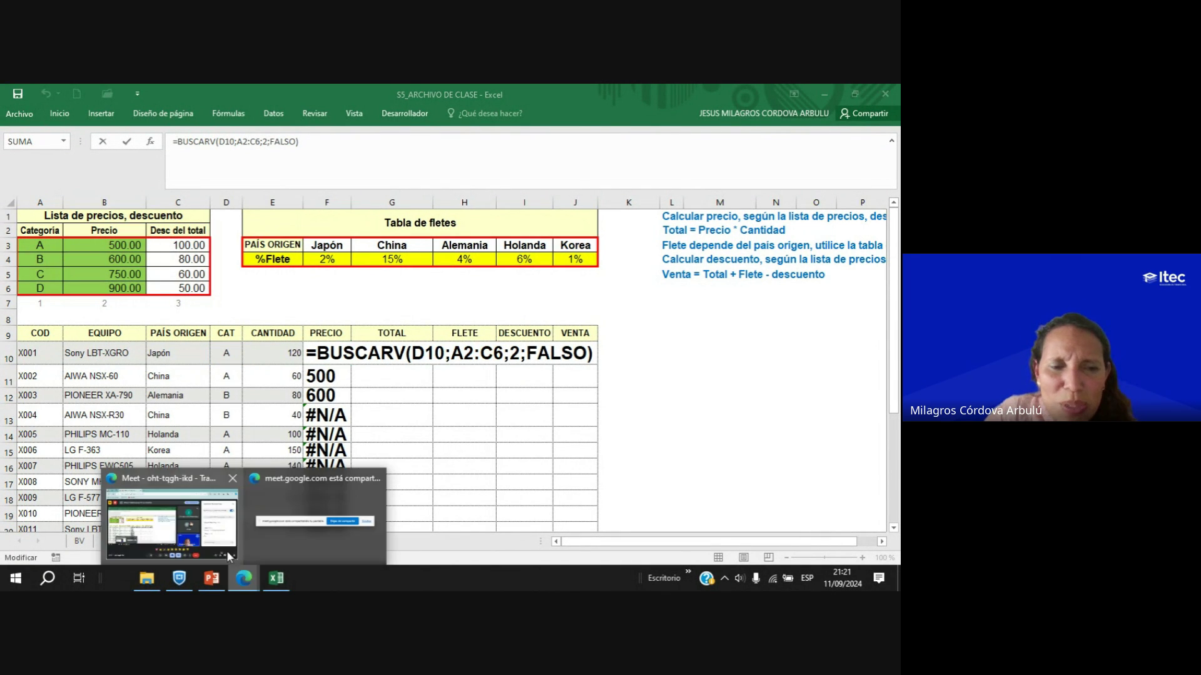
{"action": "left_click", "coordinate": [174, 528]}
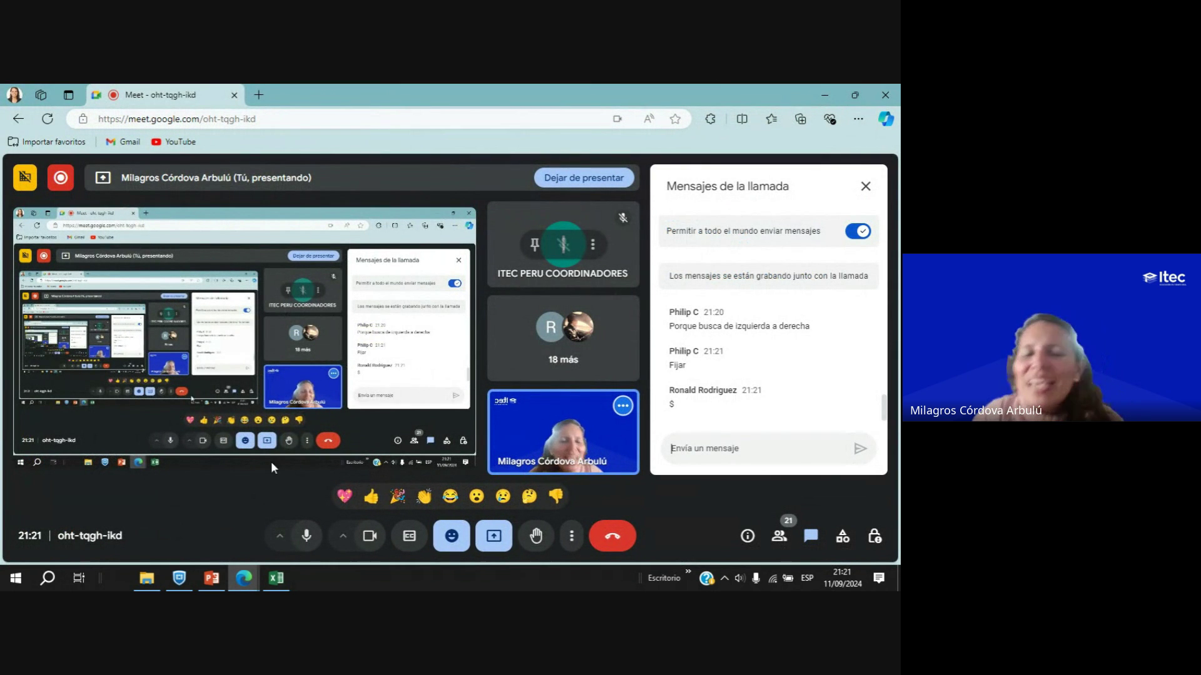
{"action": "left_click", "coordinate": [276, 577]}
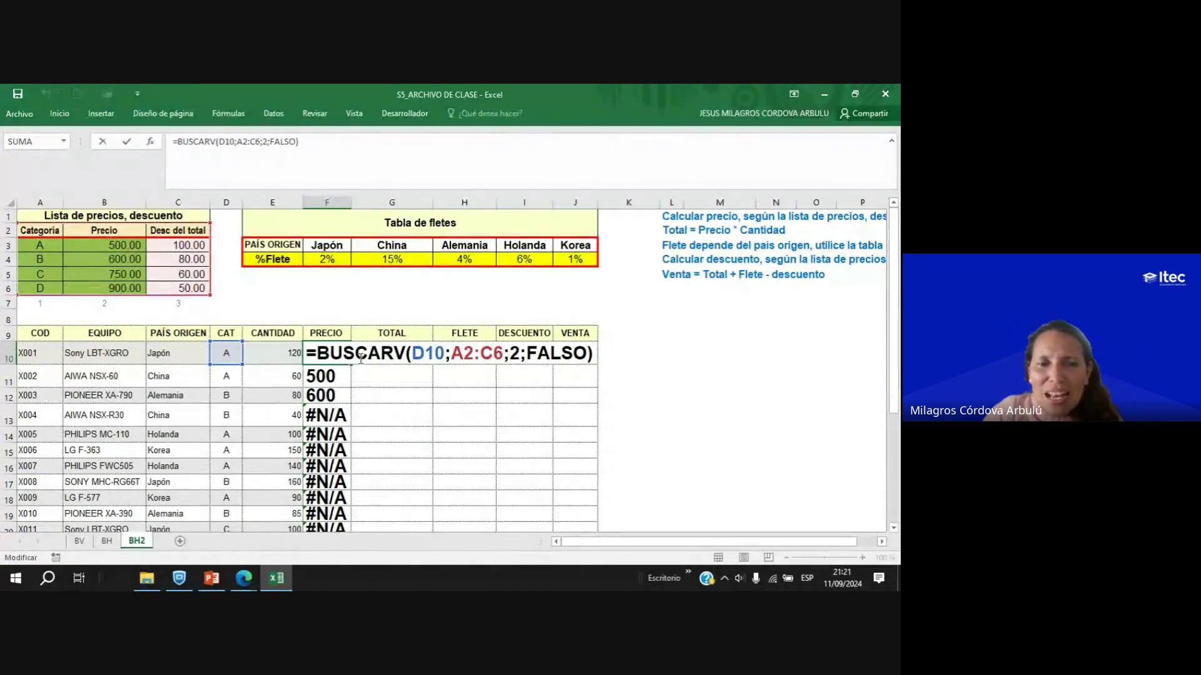
Make the lookup range in the F10 formula absolute as $A$2:$C$6 and copy the formula down the PRECIO column.
{"action": "left_click", "coordinate": [453, 354]}
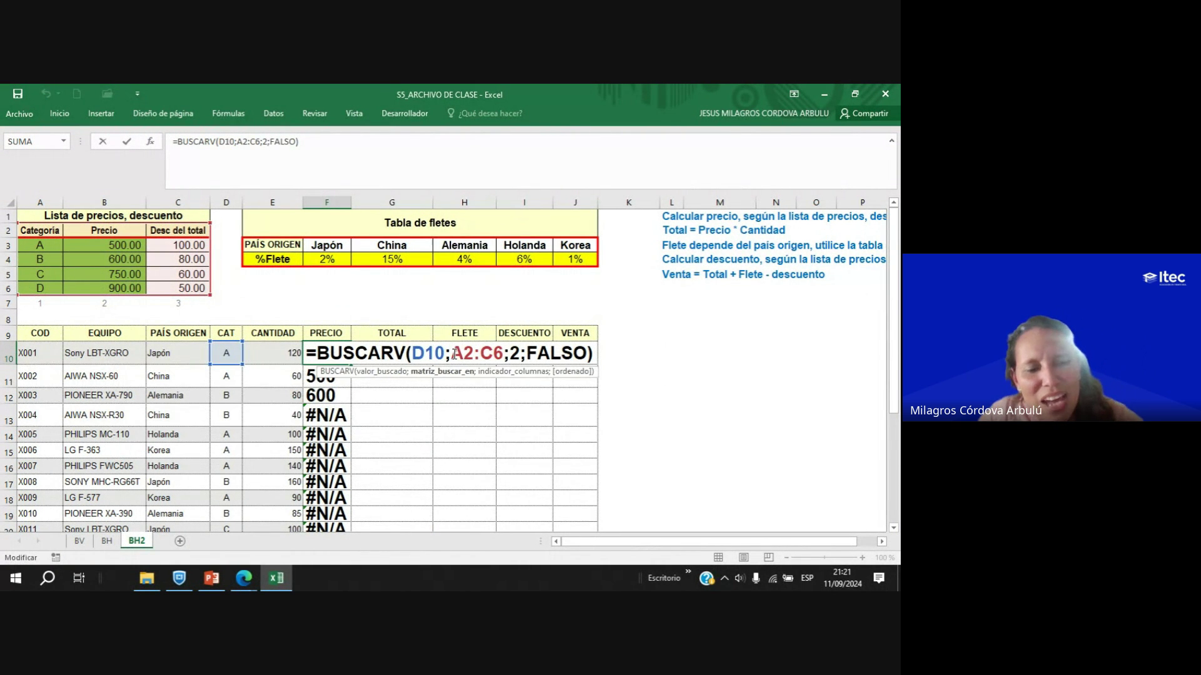
{"action": "type", "text": "$"}
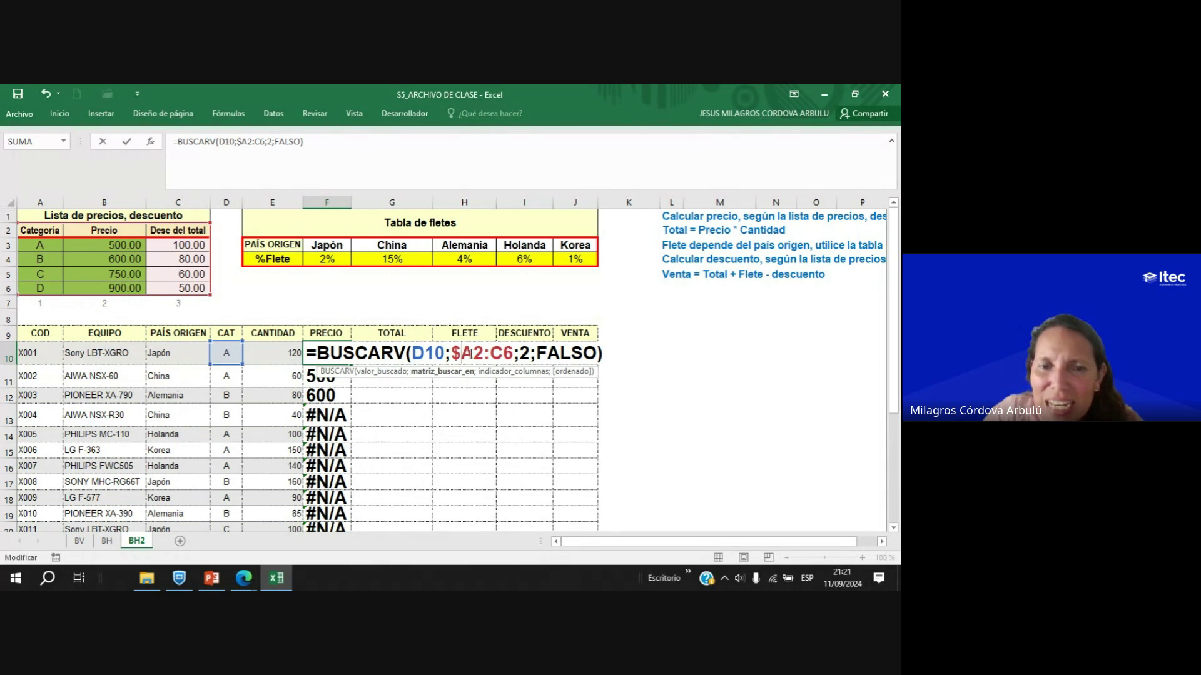
{"action": "left_click", "coordinate": [472, 354]}
{"action": "type", "text": "$"}
{"action": "left_click", "coordinate": [503, 354]}
{"action": "type", "text": "$"}
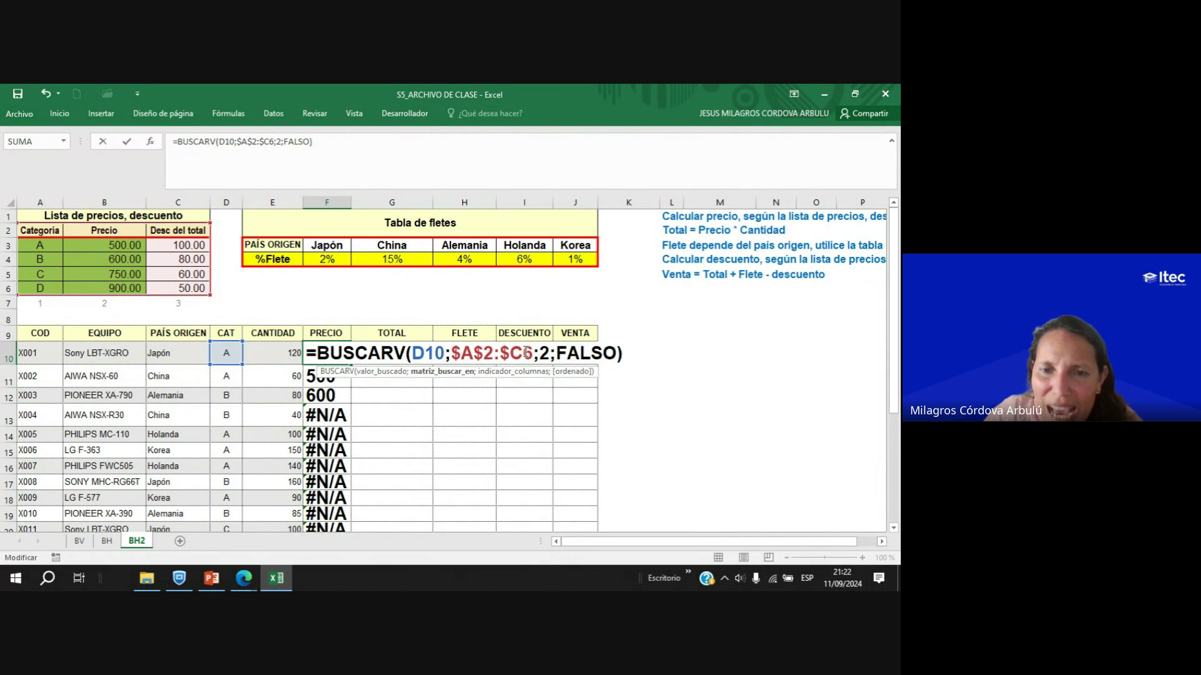
{"action": "left_click", "coordinate": [527, 354]}
{"action": "type", "text": "$"}
{"action": "key", "text": "Return"}
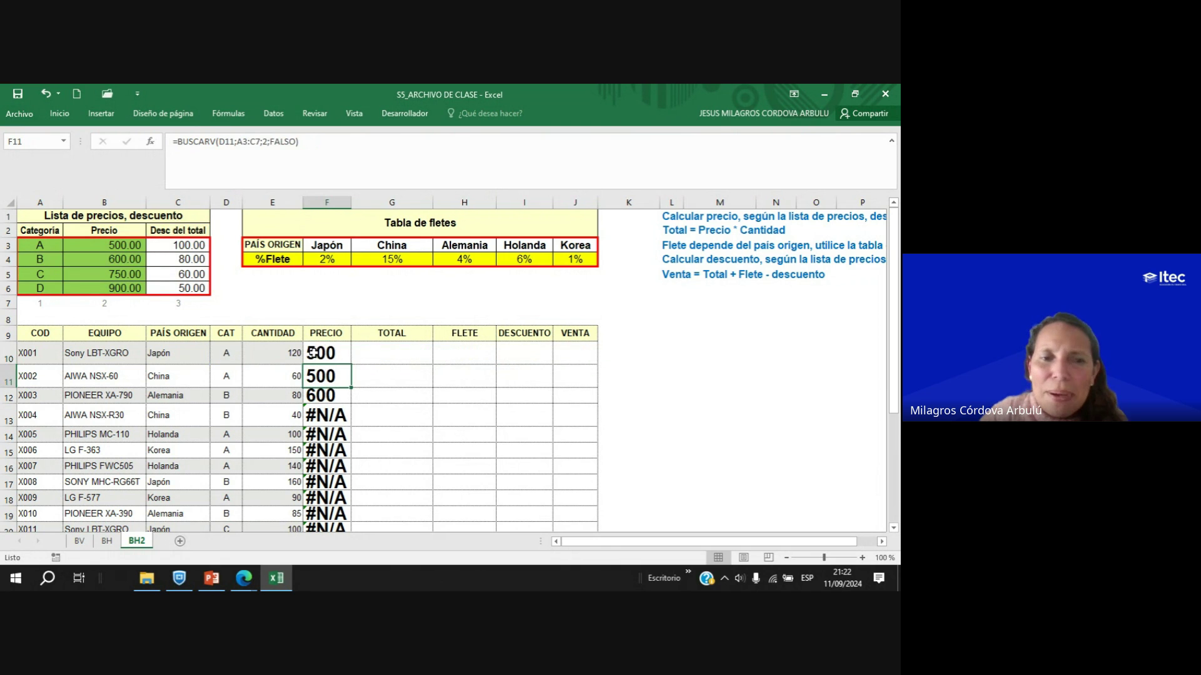
{"action": "left_click", "coordinate": [313, 352]}
{"action": "double_click", "coordinate": [353, 365]}
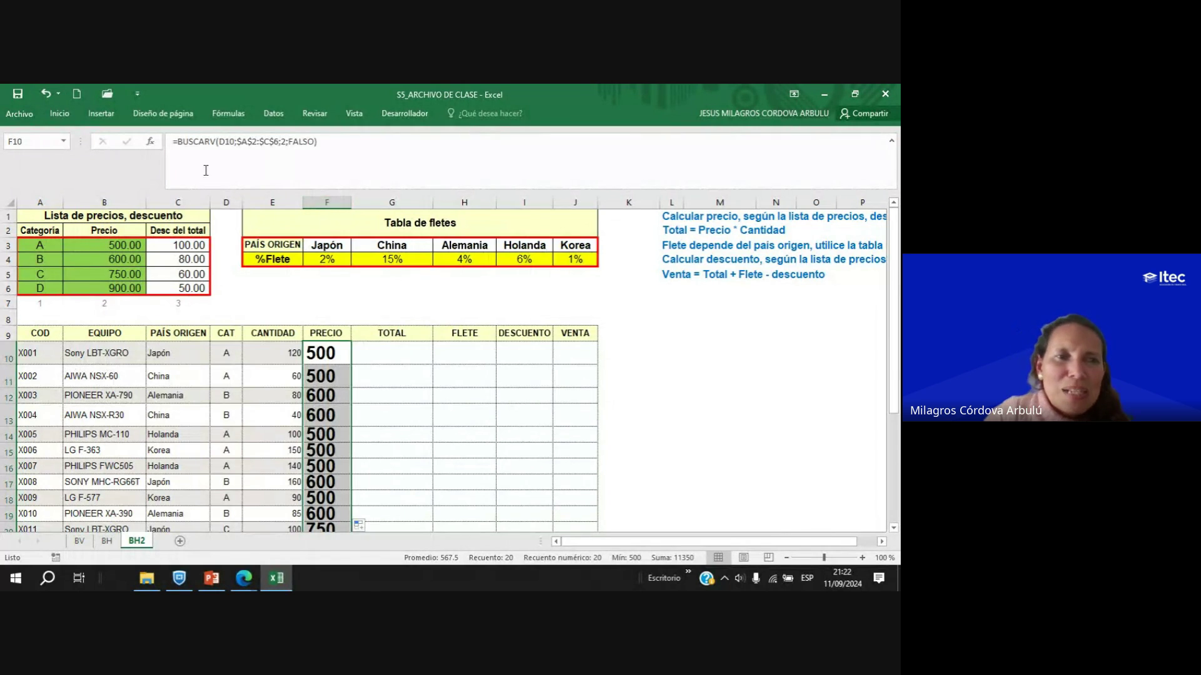
Reduce the PRECIO values' font size to 18 and center them horizontally.
{"action": "left_click", "coordinate": [60, 113]}
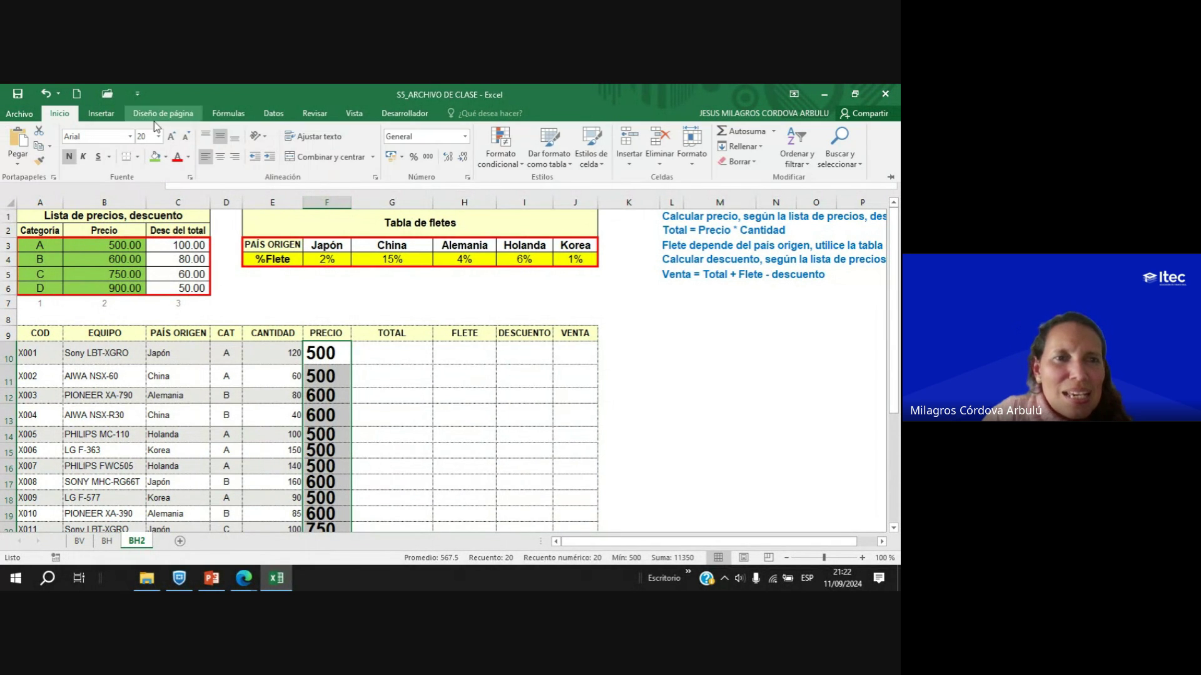
{"action": "left_click", "coordinate": [187, 137]}
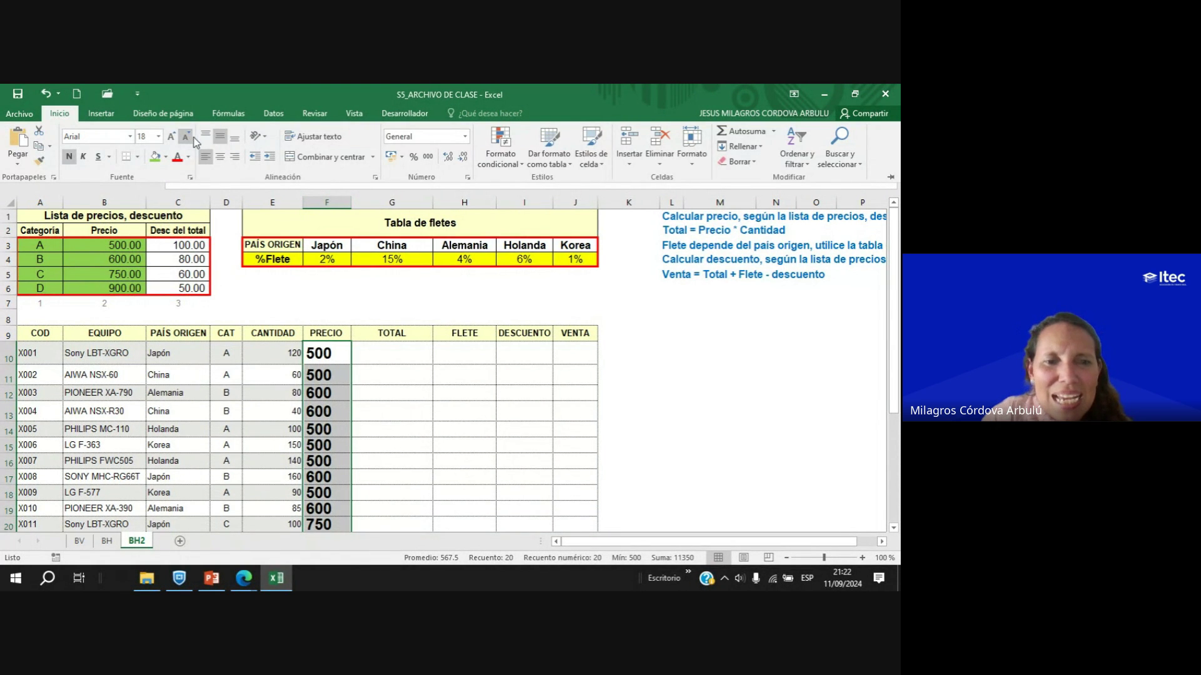
{"action": "left_click", "coordinate": [227, 157]}
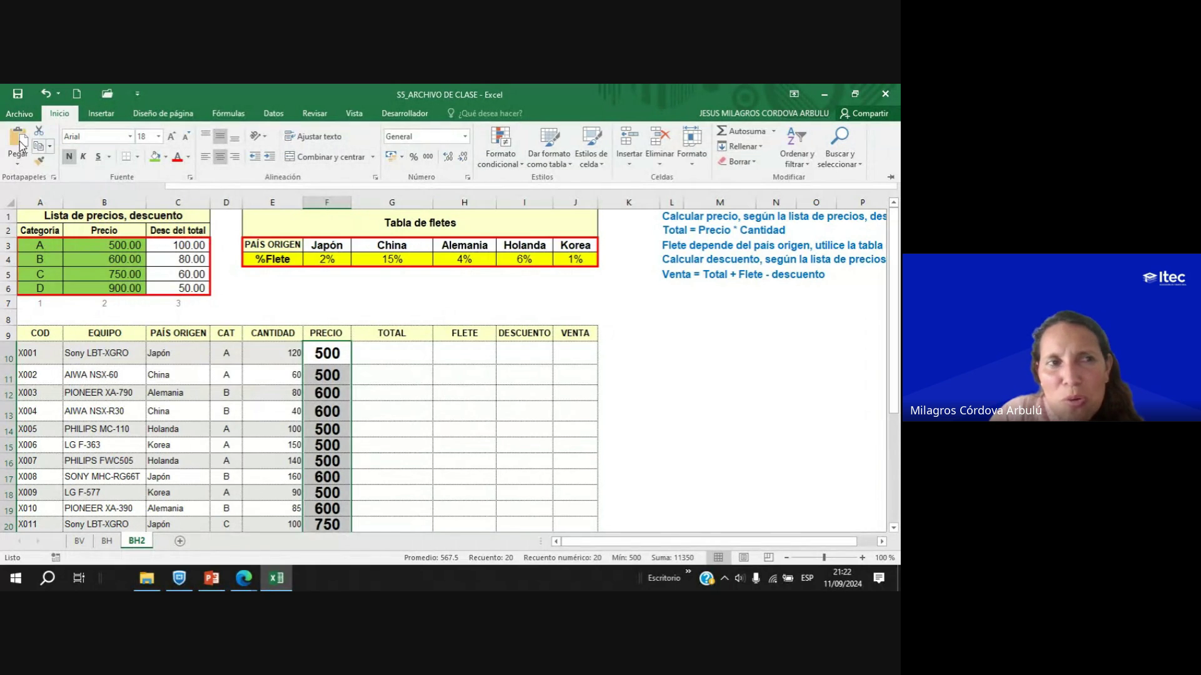
Format the PRECIO values as Moneda in S/ with two decimals.
{"action": "left_click", "coordinate": [450, 153]}
{"action": "left_click", "coordinate": [450, 153]}
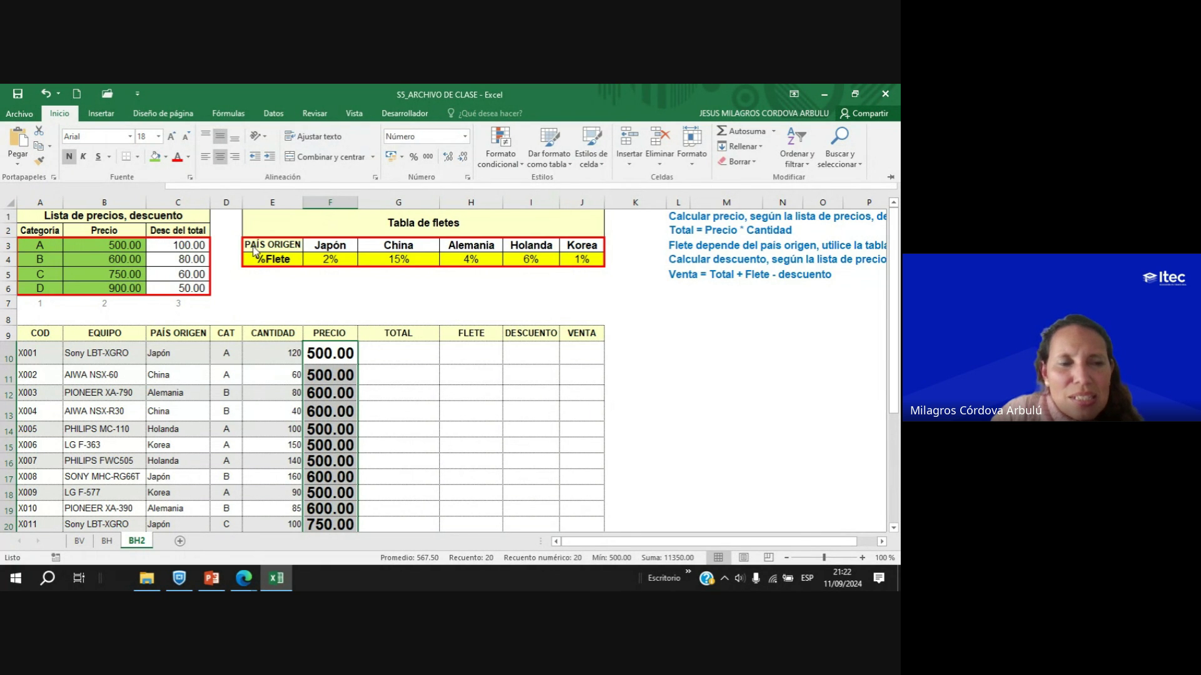
{"action": "left_click", "coordinate": [466, 137]}
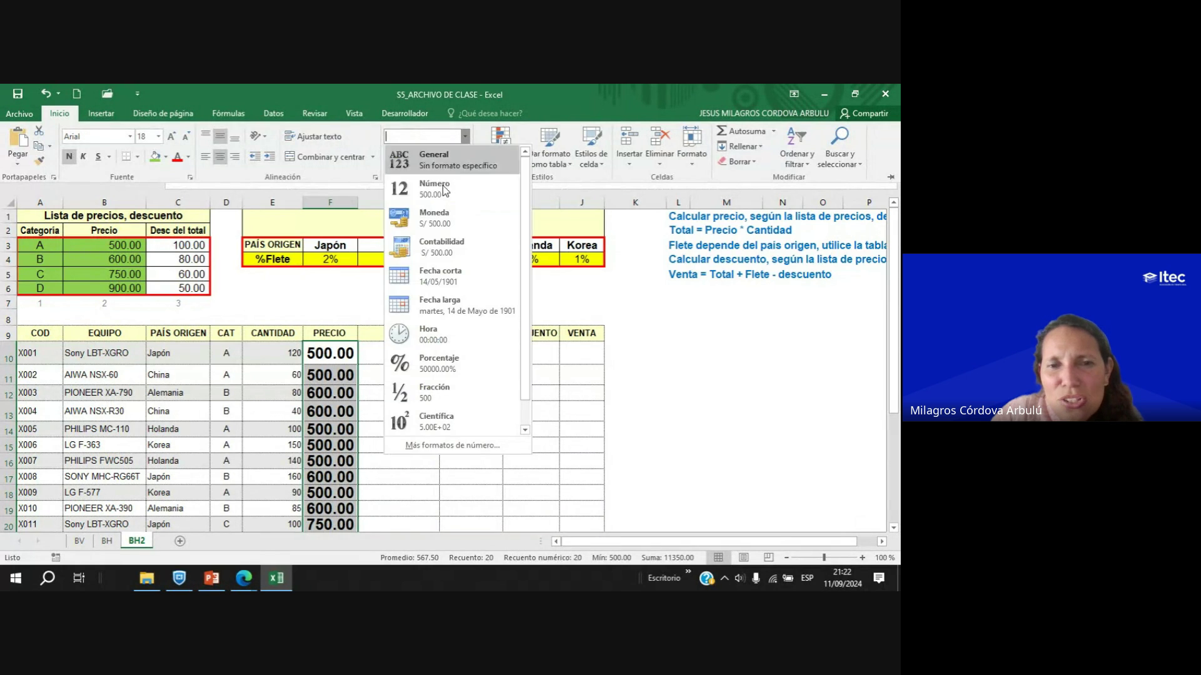
{"action": "left_click", "coordinate": [424, 217]}
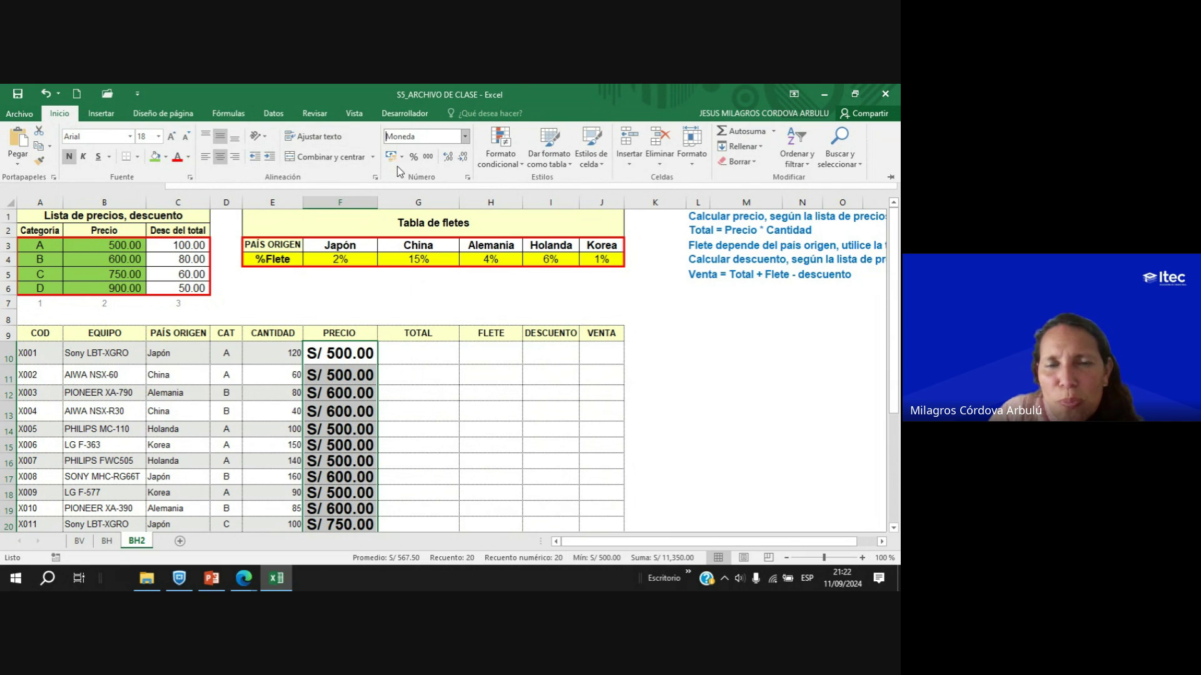
{"action": "left_click", "coordinate": [465, 136]}
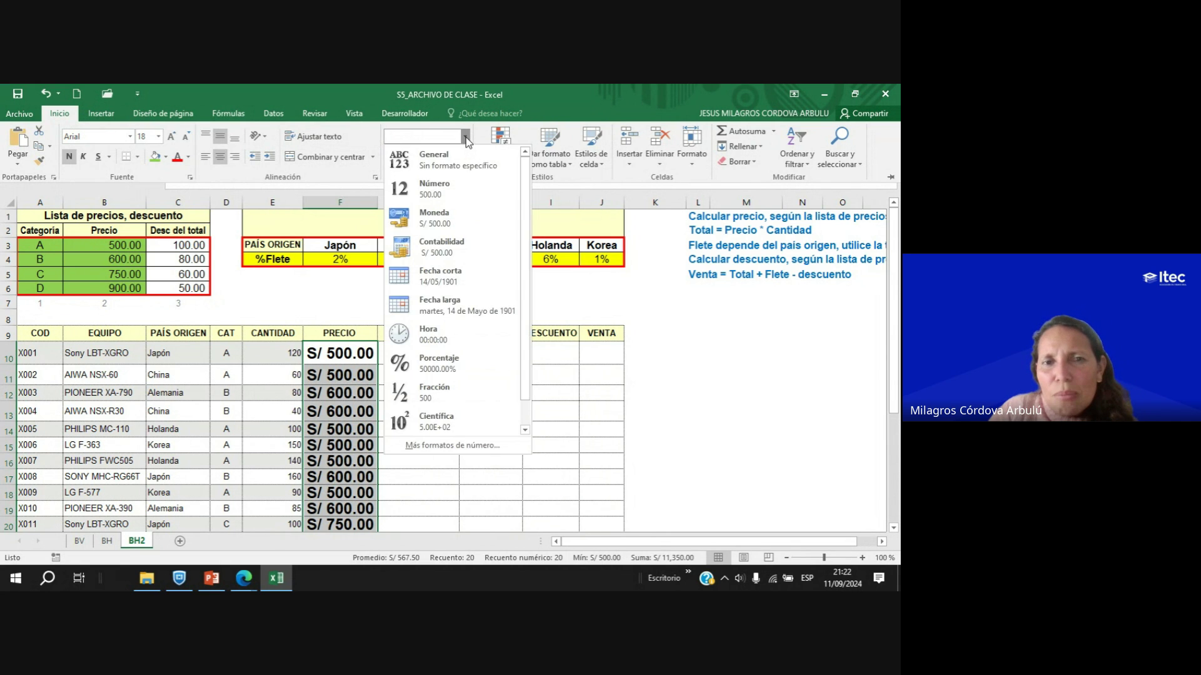
{"action": "left_click", "coordinate": [417, 210]}
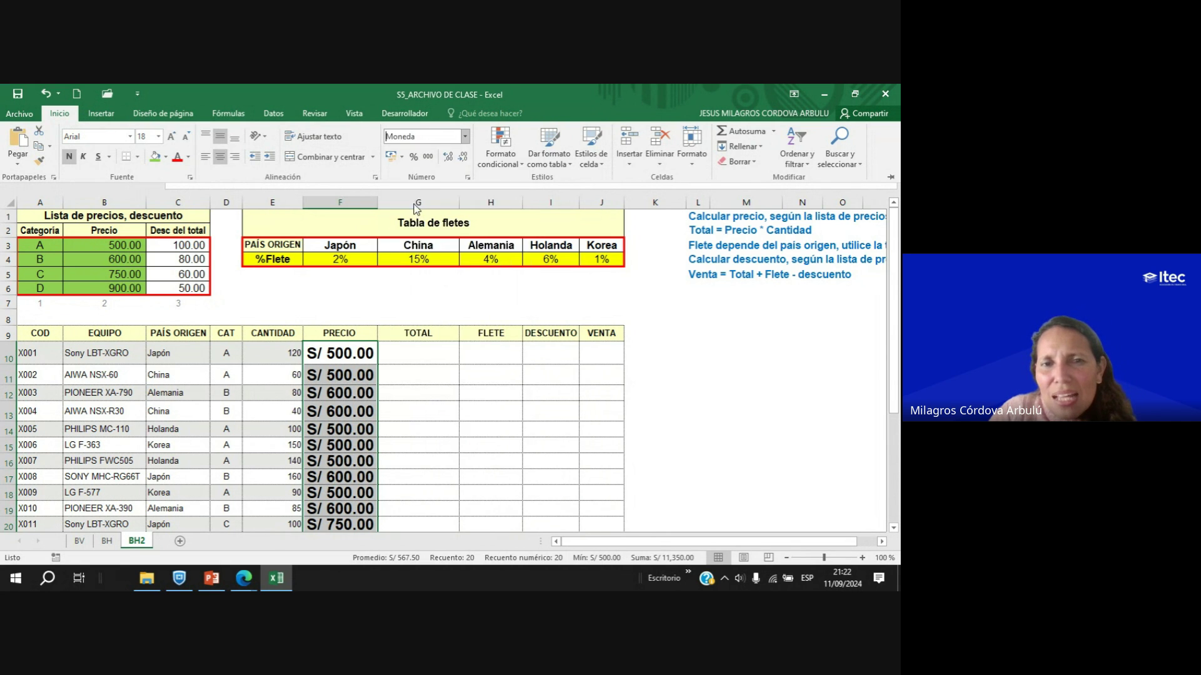
{"action": "left_click", "coordinate": [447, 159]}
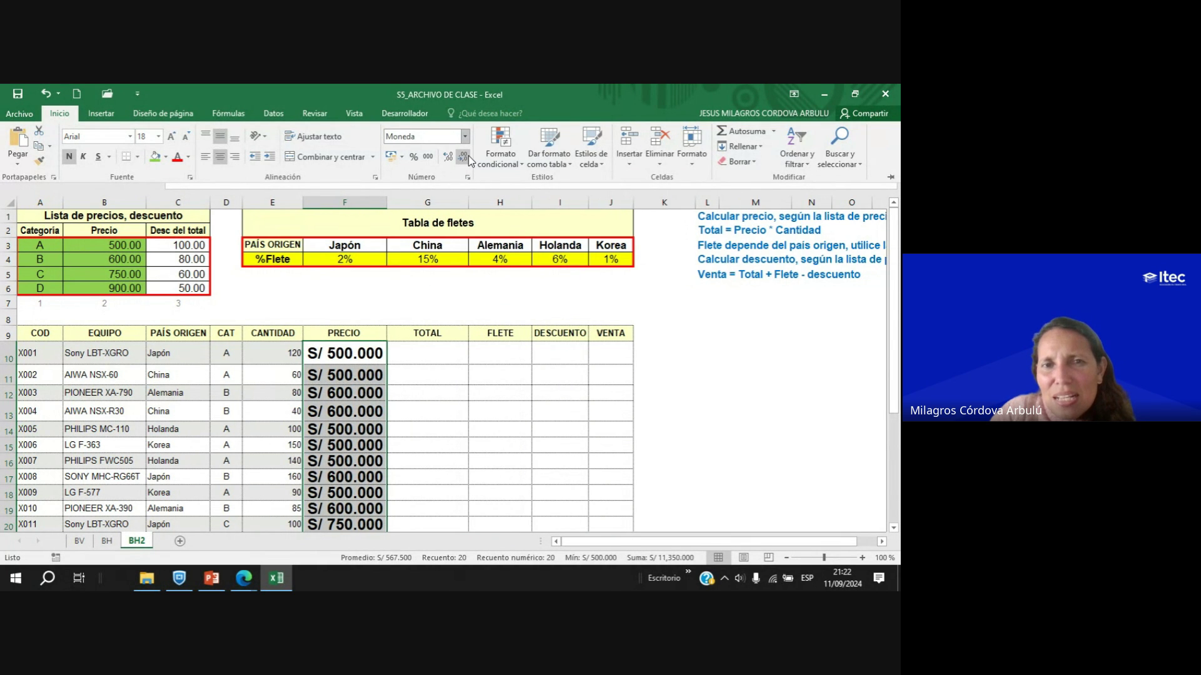
{"action": "left_click", "coordinate": [464, 157]}
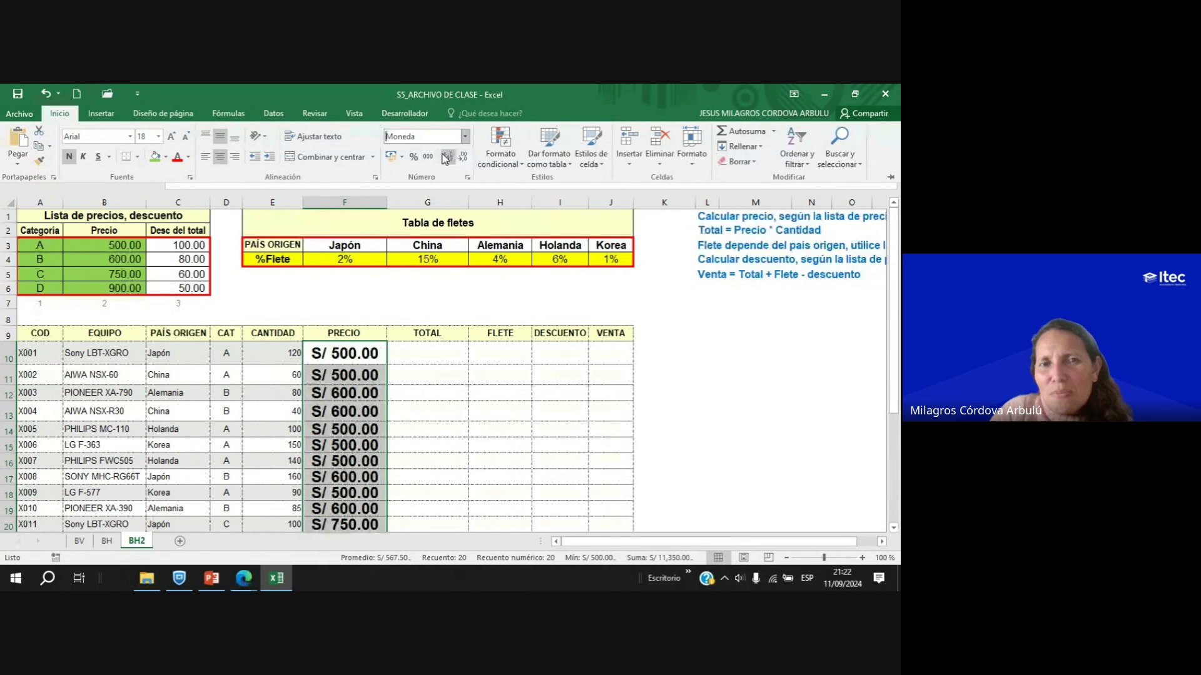
Select the first TOTAL cell, G10, and narrow the empty column K beside the instructions.
{"action": "left_click", "coordinate": [422, 355]}
{"action": "left_click", "coordinate": [443, 347]}
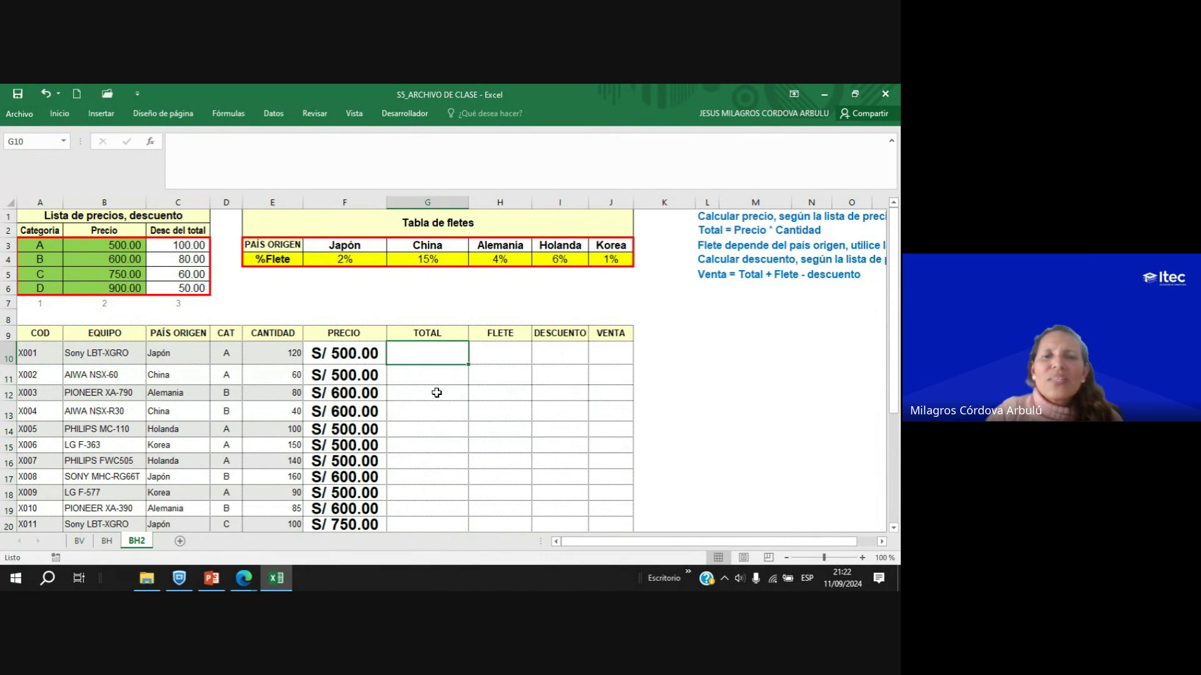
{"action": "left_click_drag", "start_coordinate": [695, 205], "coordinate": [668, 205]}
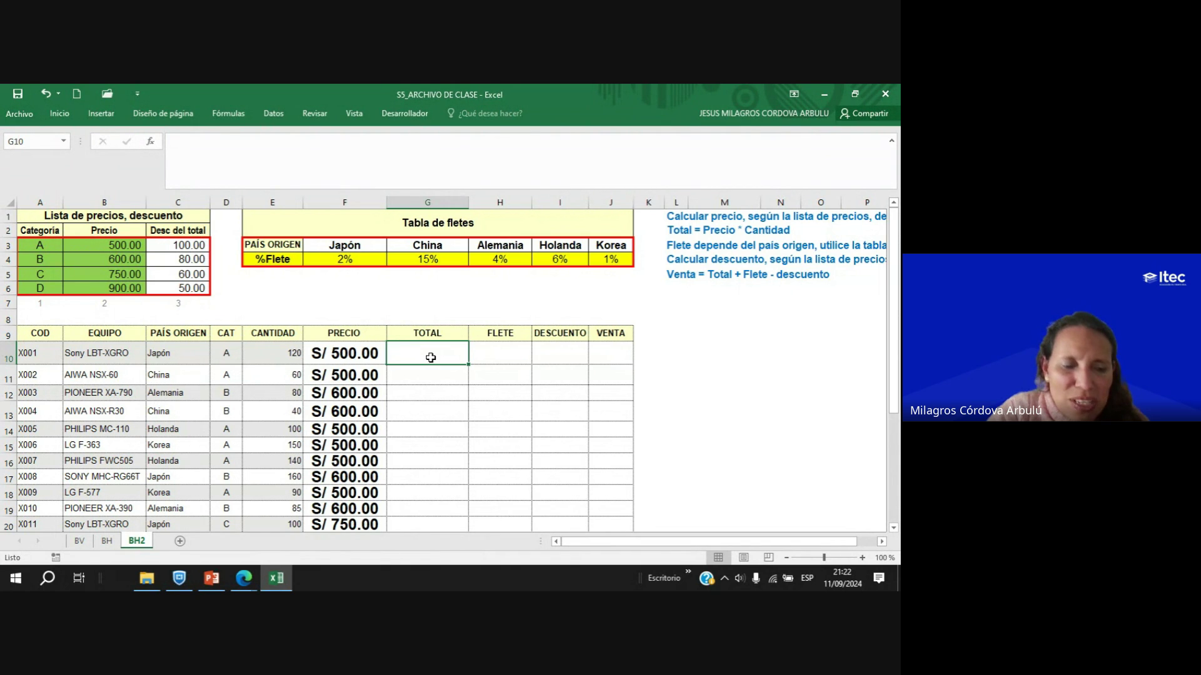
Enter the formula =E10*F10 in the first TOTAL cell, G10.
{"action": "type", "text": "="}
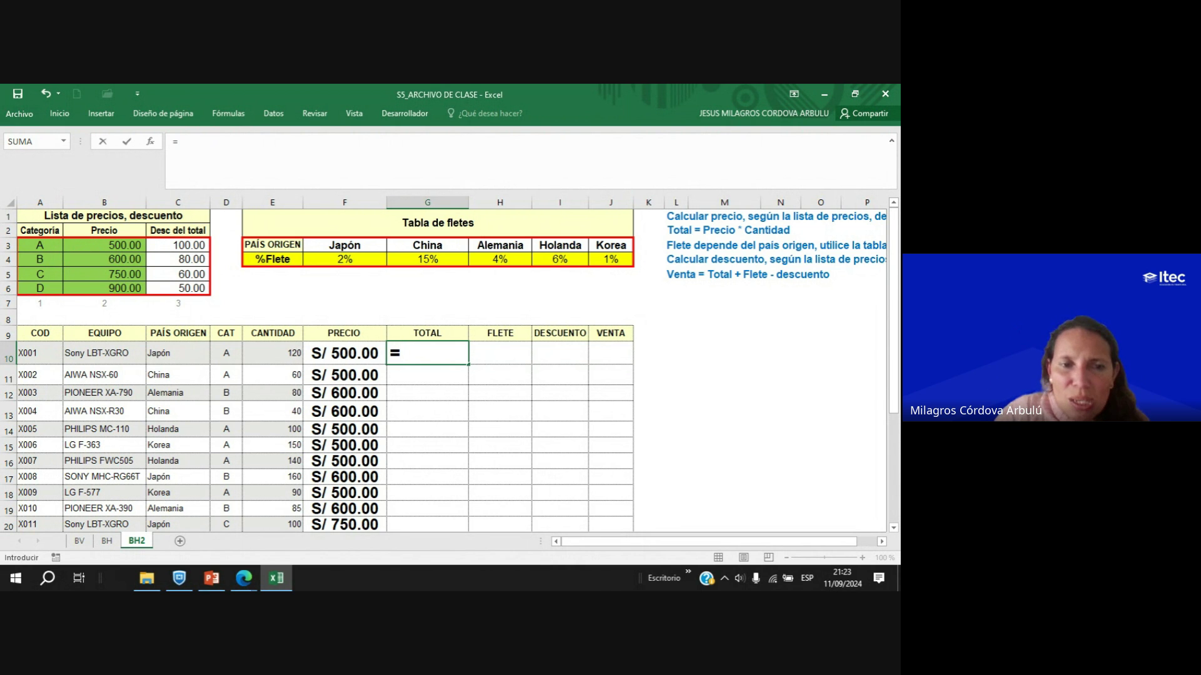
{"action": "left_click", "coordinate": [290, 352]}
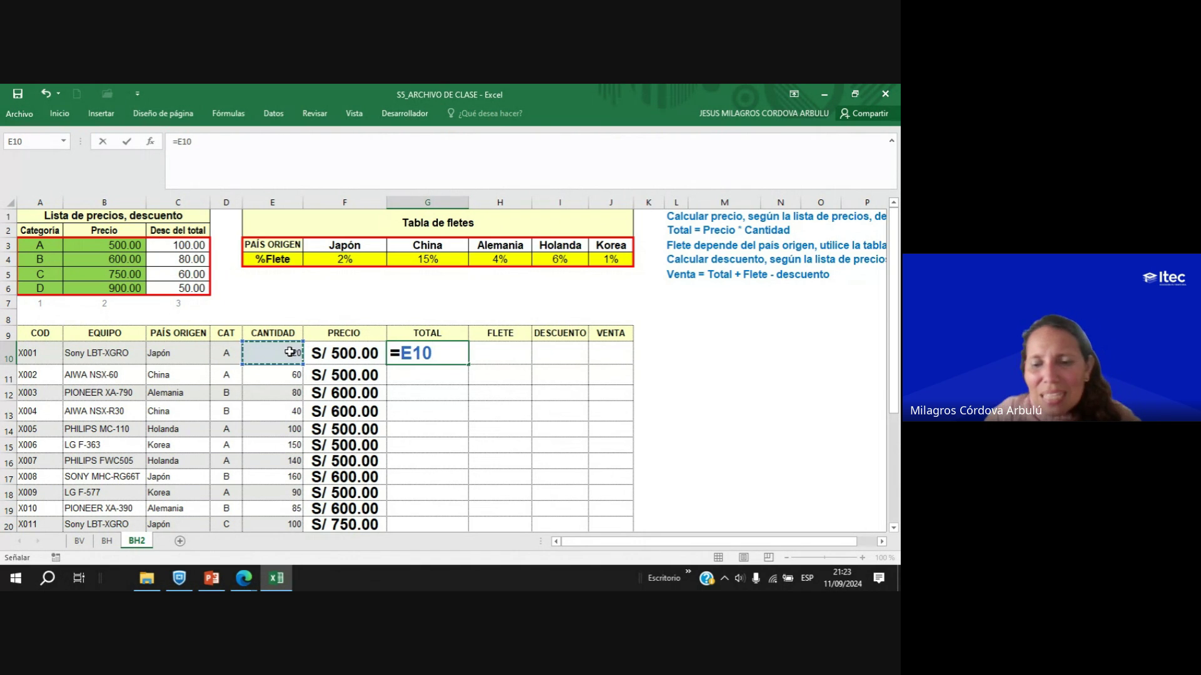
{"action": "type", "text": "*"}
{"action": "left_click", "coordinate": [372, 356]}
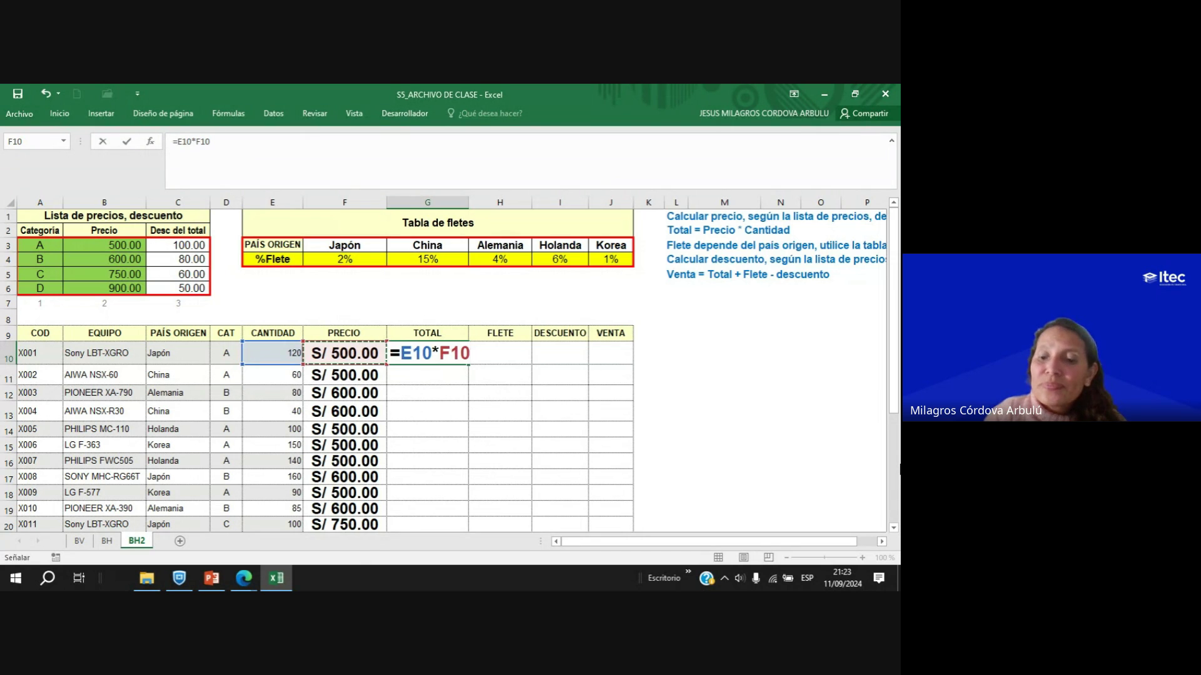
{"action": "key", "text": "Return"}
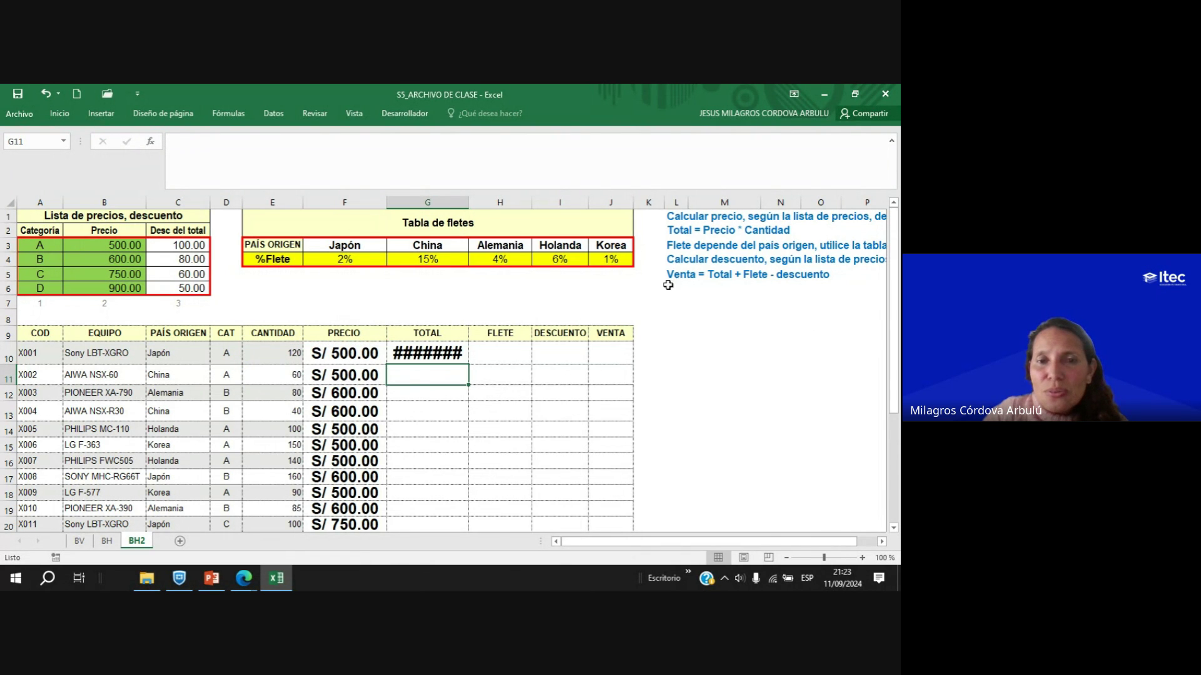
Fit the width of column G to its content and copy the G10 formula down the TOTAL column.
{"action": "double_click", "coordinate": [468, 202]}
{"action": "left_click", "coordinate": [500, 358]}
{"action": "left_click", "coordinate": [491, 358]}
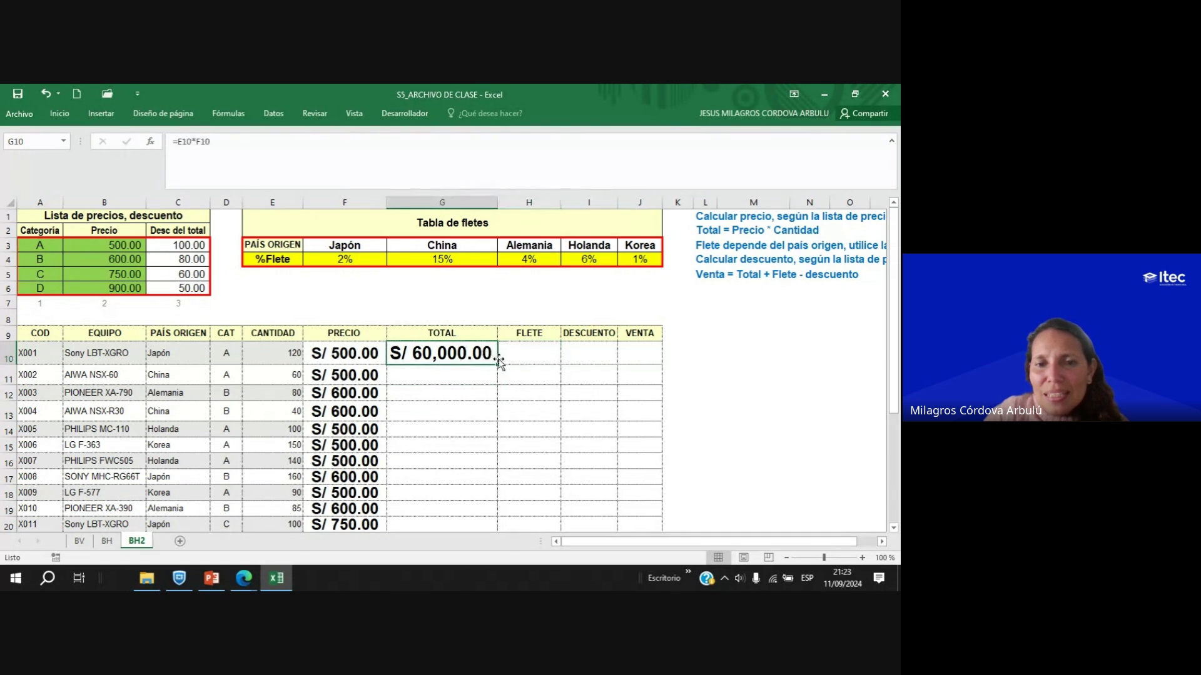
{"action": "double_click", "coordinate": [498, 365]}
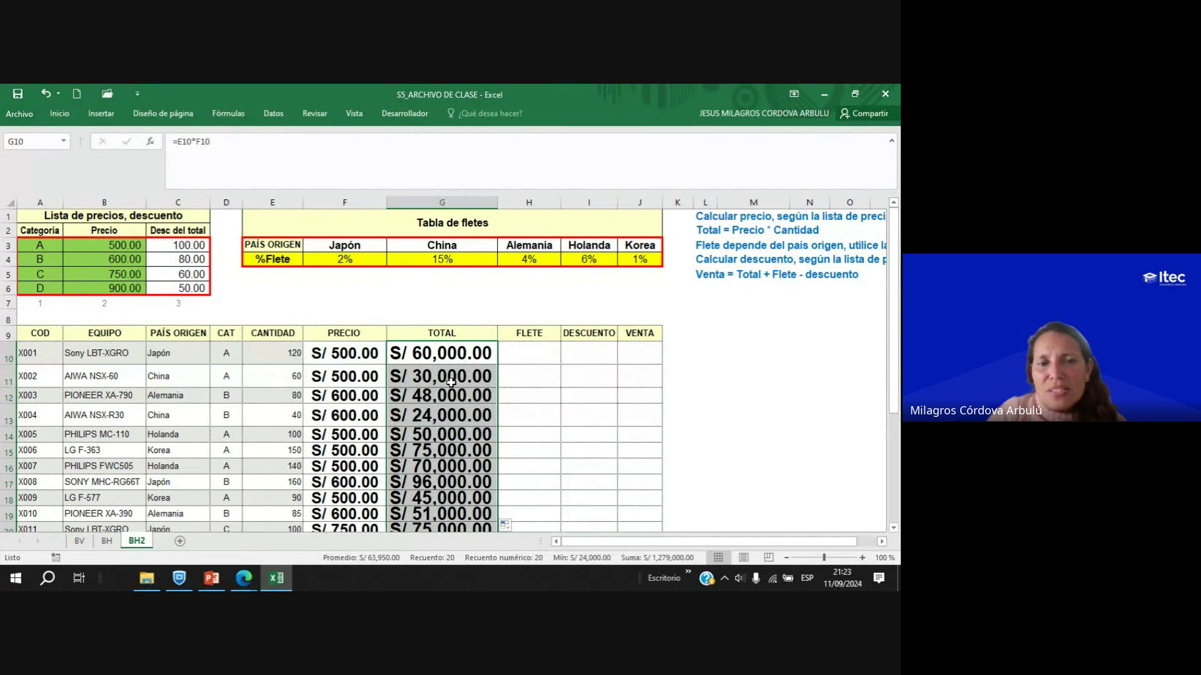
Examine the cell references used in the G10 formula and leave it as it is.
{"action": "left_click", "coordinate": [523, 389]}
{"action": "double_click", "coordinate": [463, 359]}
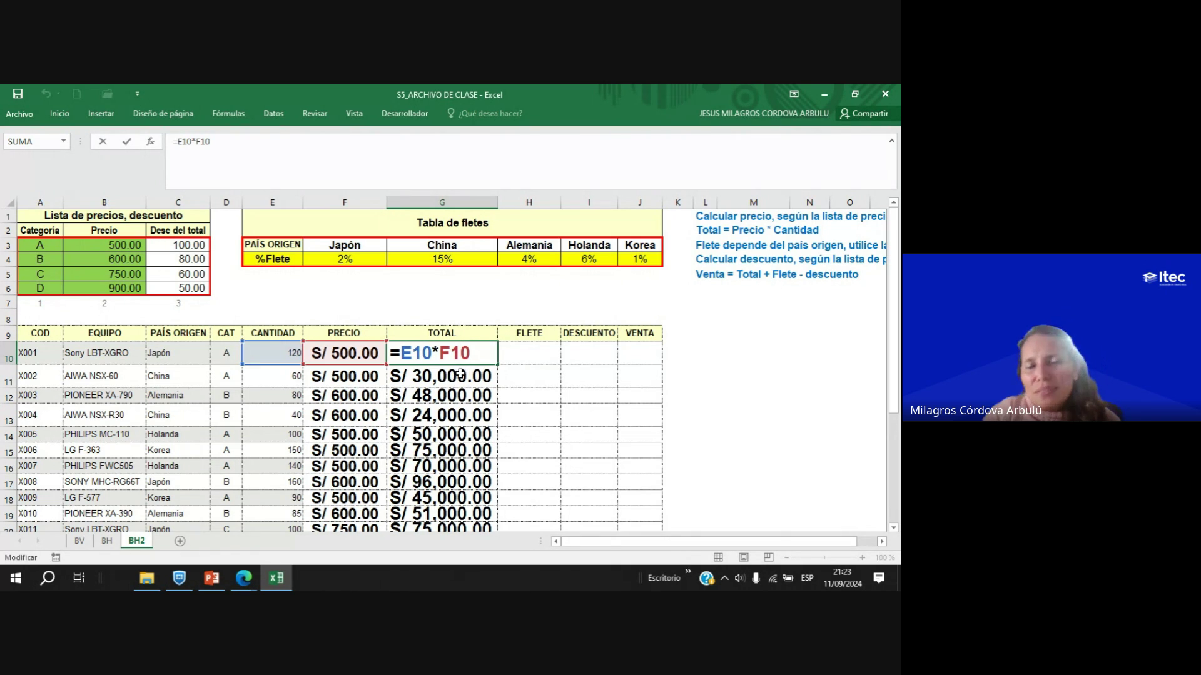
{"action": "key", "text": "Return"}
Select the first FLETE cell, H10, read the latest call messages in Google Meet, and return to the Excel workbook.
{"action": "left_click", "coordinate": [530, 351]}
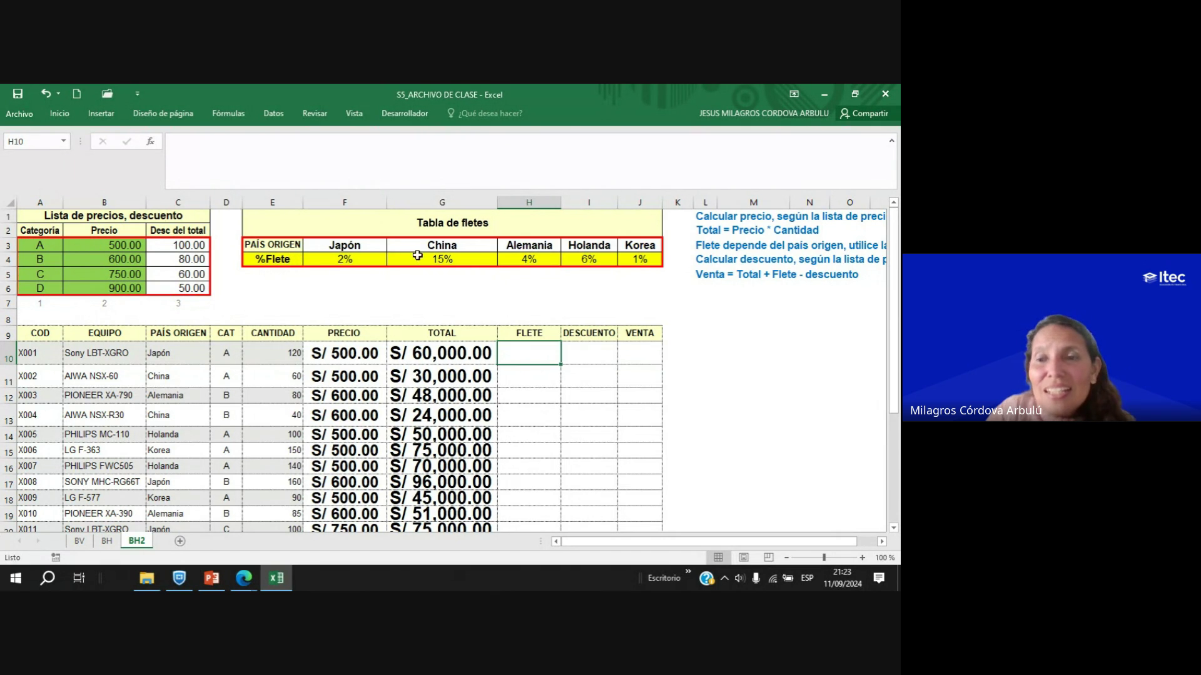
{"action": "left_click", "coordinate": [882, 543]}
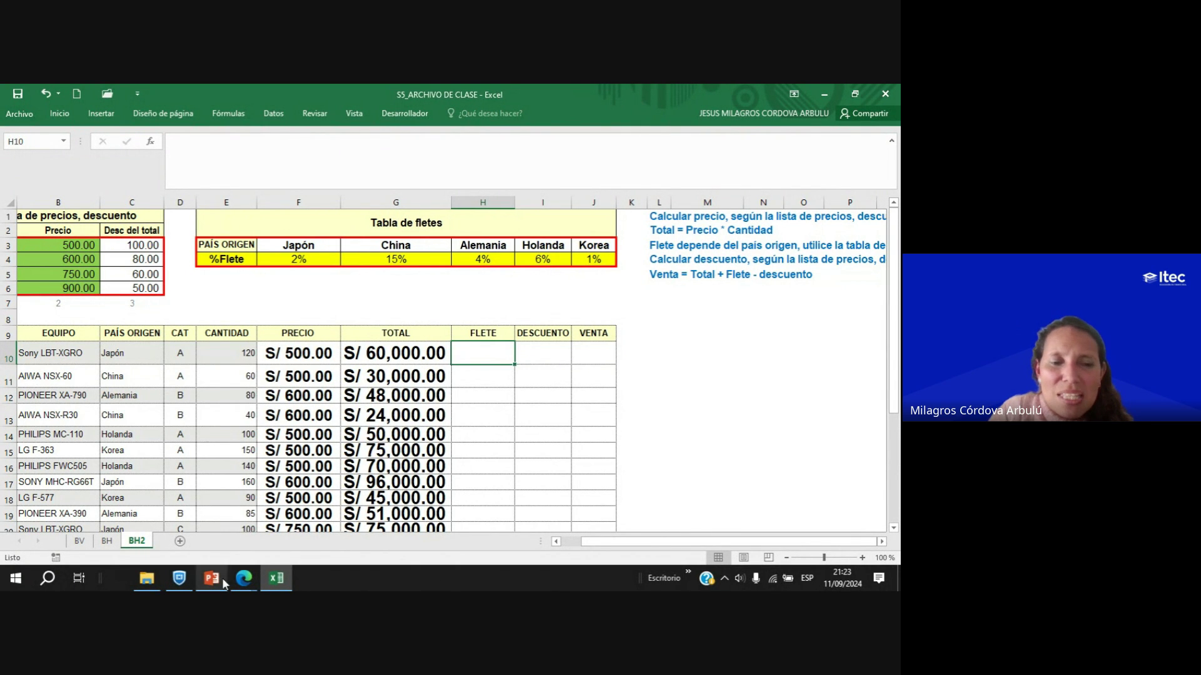
{"action": "mouse_move", "coordinate": [245, 582]}
{"action": "left_click", "coordinate": [175, 512]}
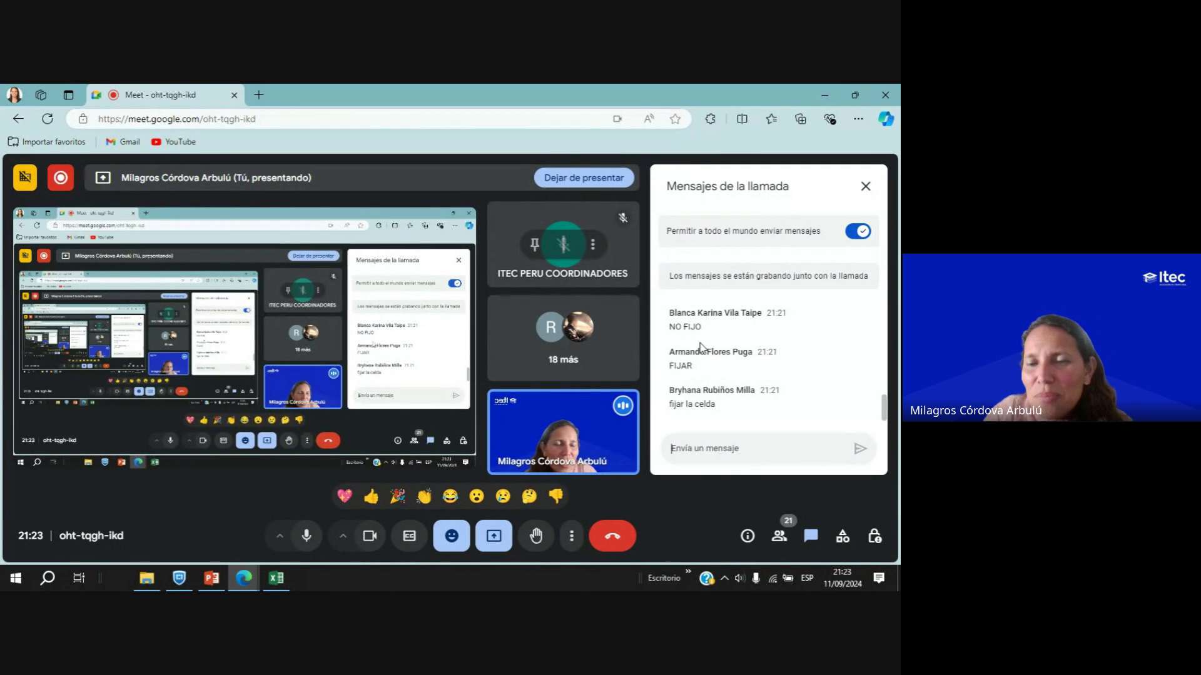
{"action": "scroll", "coordinate": [704, 344], "scroll_direction": "up", "scroll_amount": 1}
{"action": "scroll", "coordinate": [704, 343], "scroll_direction": "down", "scroll_amount": 2}
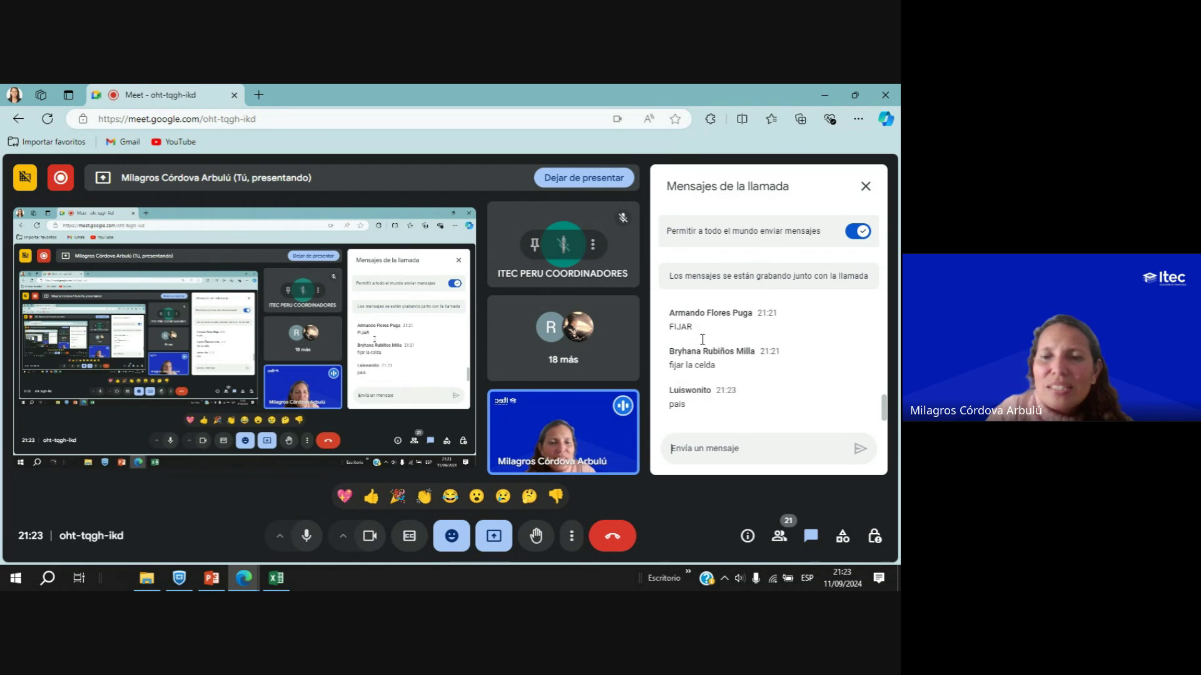
{"action": "left_click", "coordinate": [277, 579]}
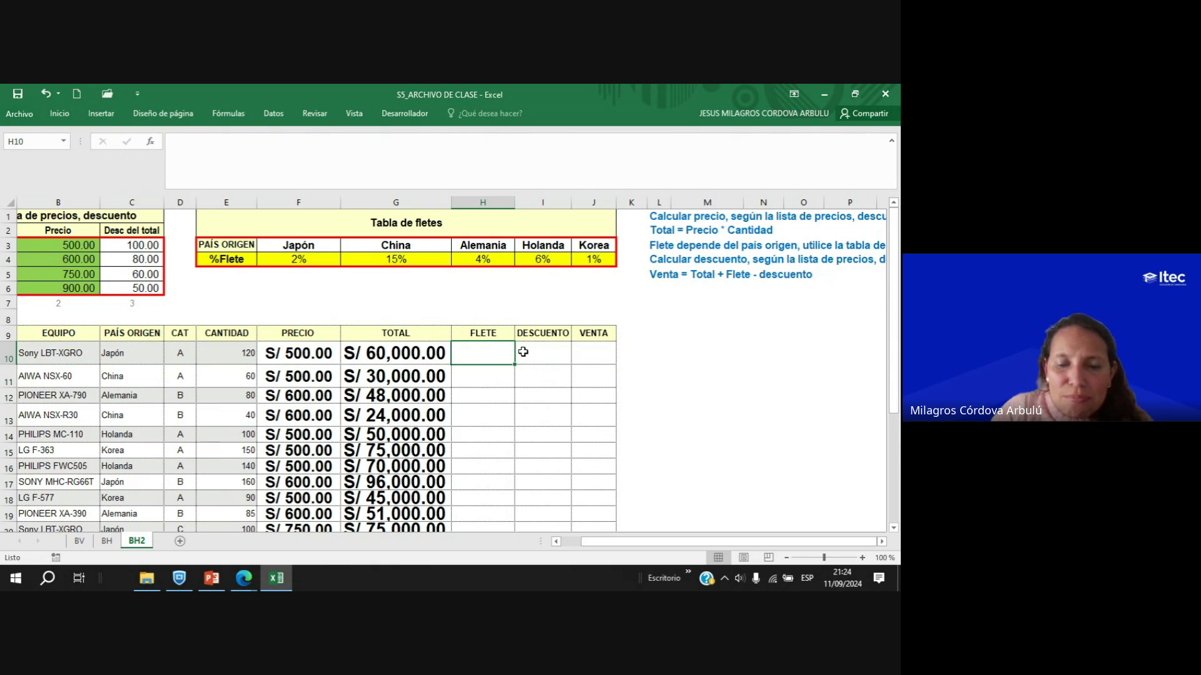
Start a BUSCARH formula in H10, glance at the Google Meet chat, and supply lookup value C10 and the freight table range E3:J4.
{"action": "type", "text": "=BUS"}
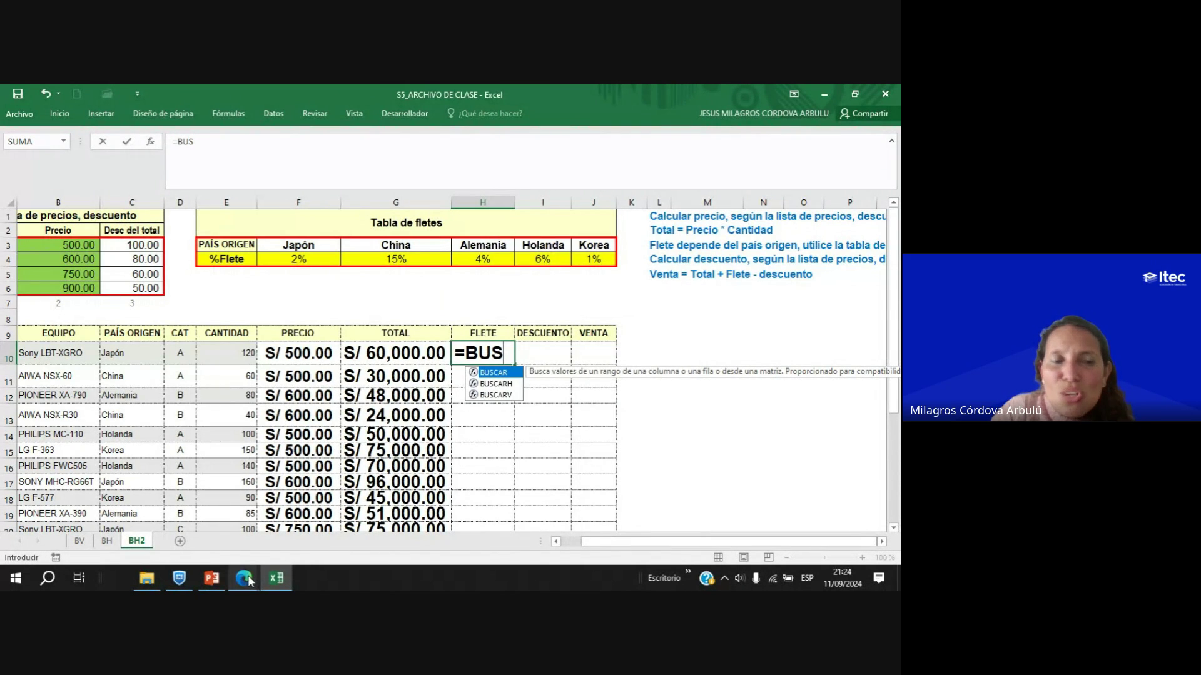
{"action": "mouse_move", "coordinate": [248, 582]}
{"action": "left_click", "coordinate": [179, 530]}
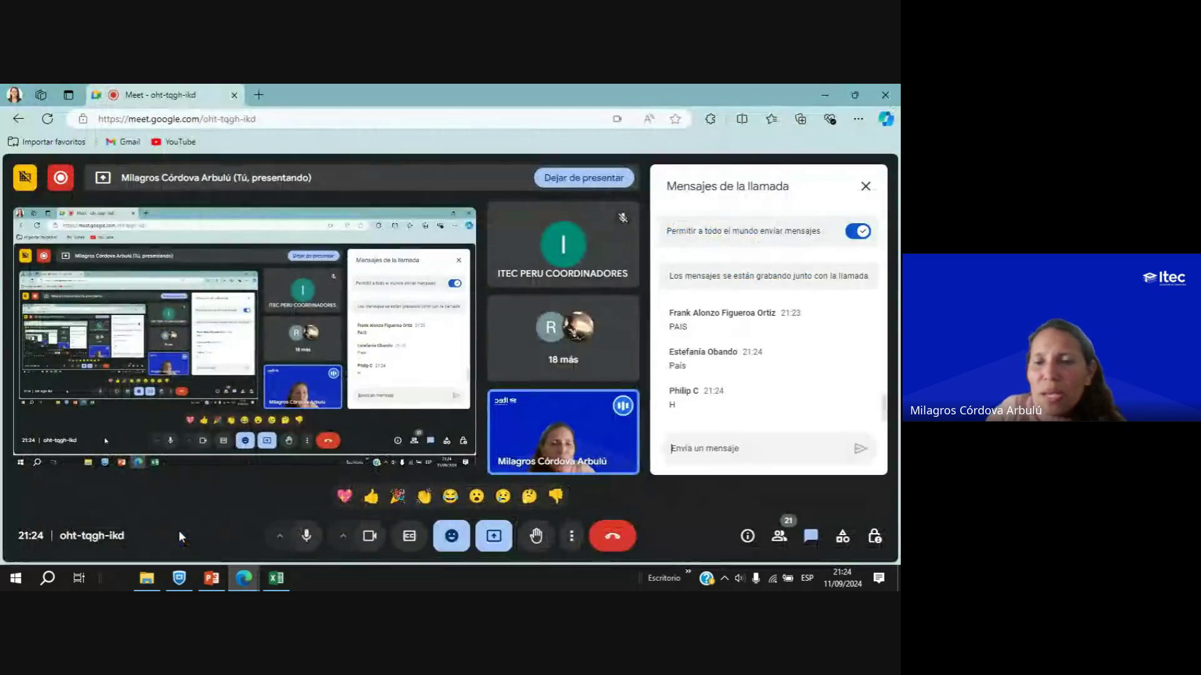
{"action": "left_click", "coordinate": [277, 578]}
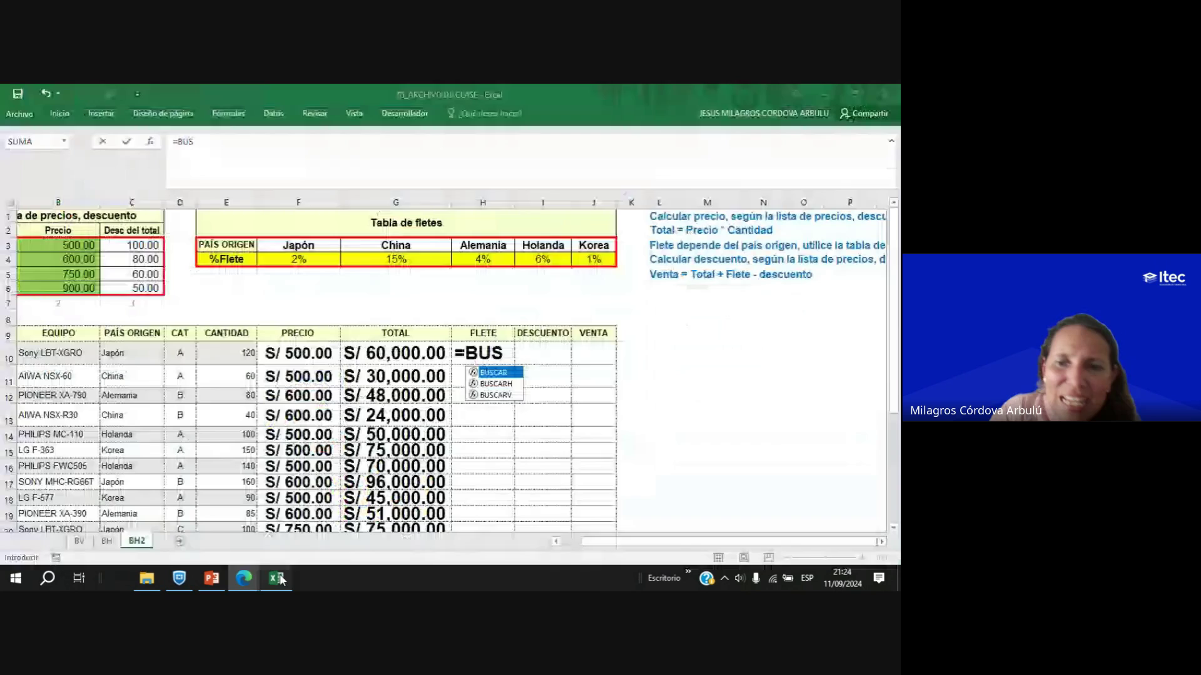
{"action": "double_click", "coordinate": [506, 384]}
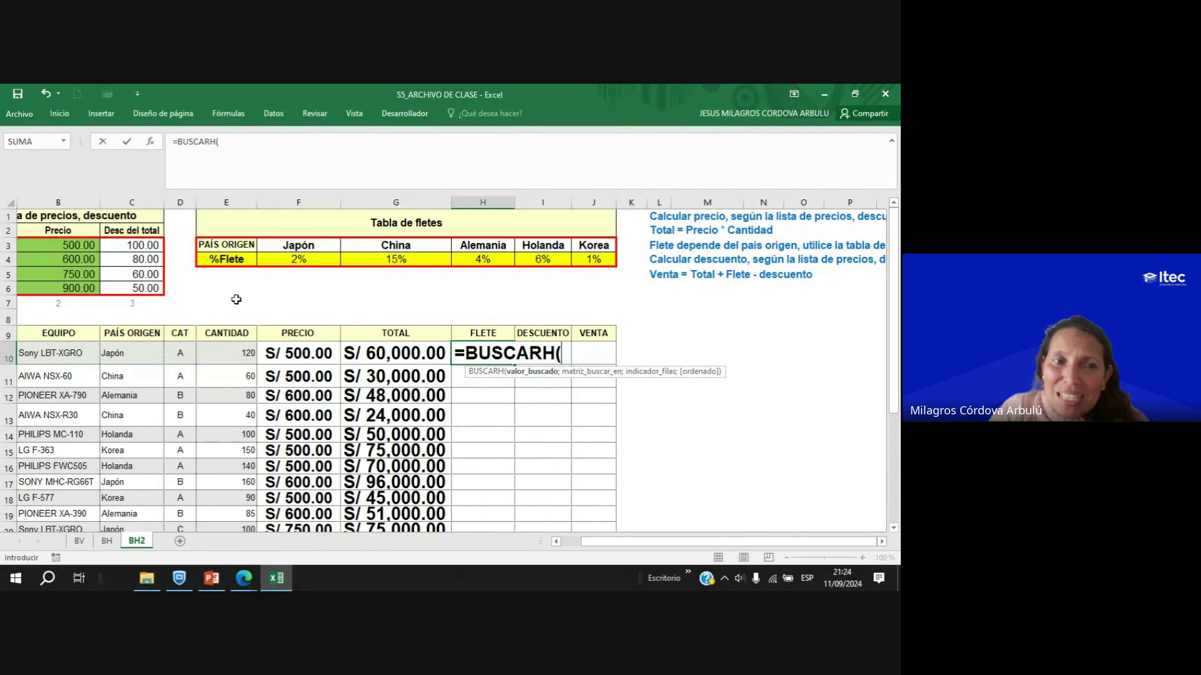
{"action": "left_click", "coordinate": [133, 354]}
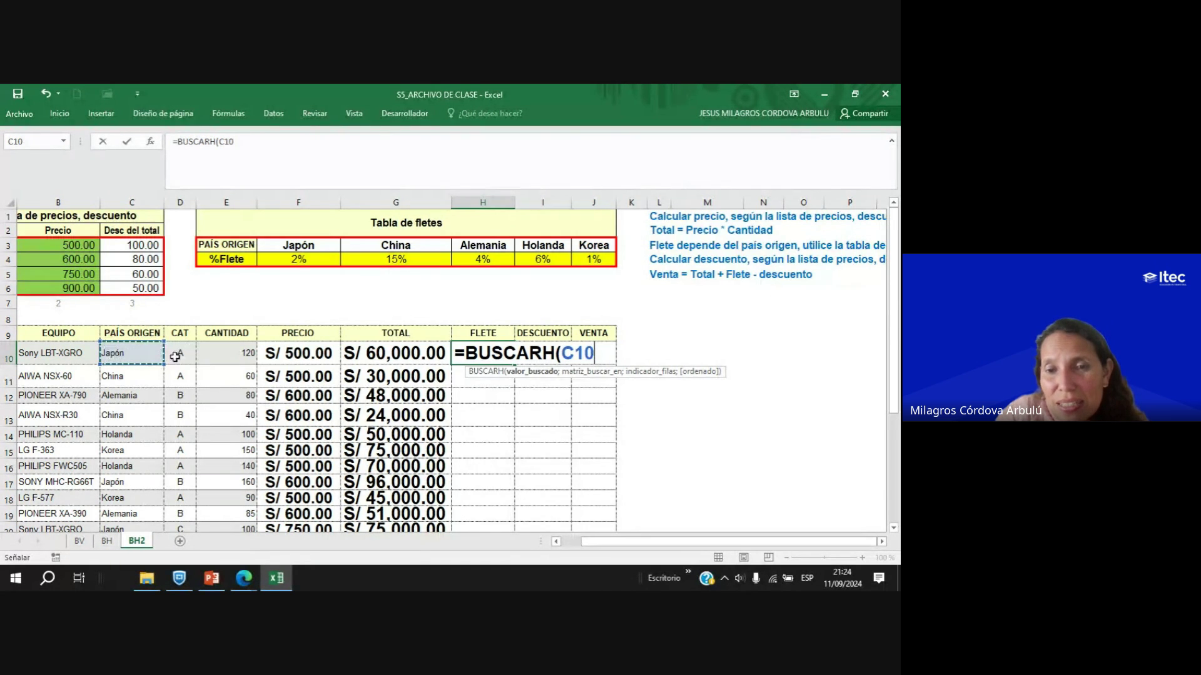
{"action": "type", "text": ";"}
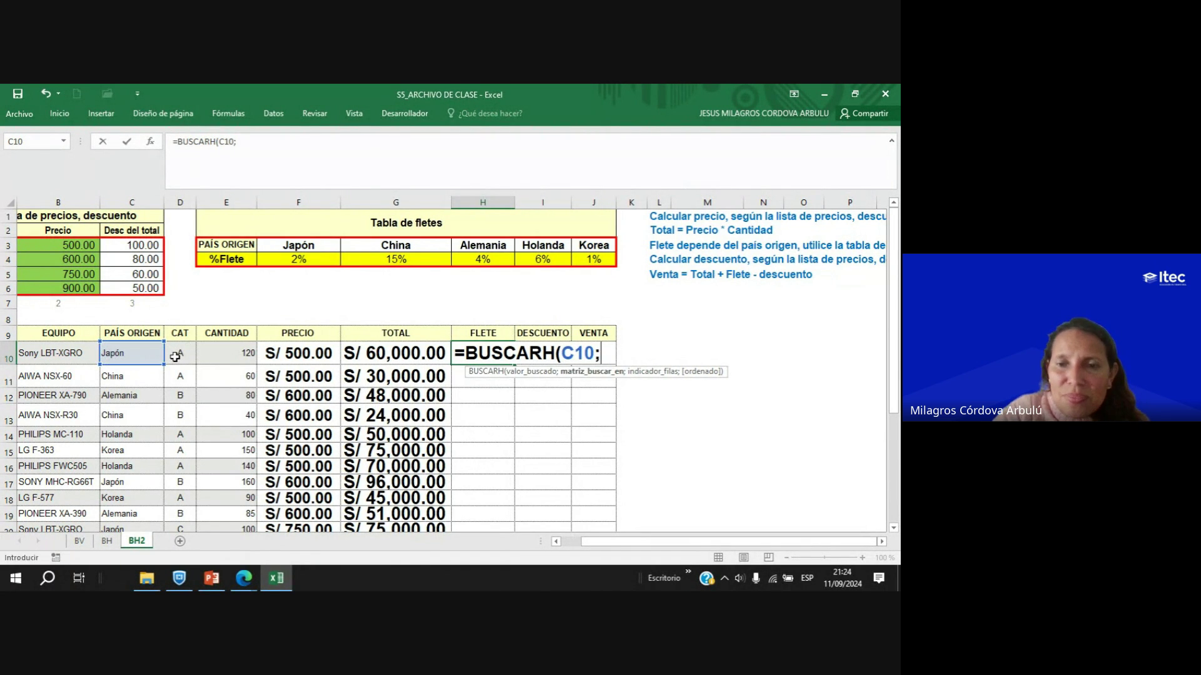
{"action": "left_click_drag", "start_coordinate": [228, 245], "coordinate": [607, 262]}
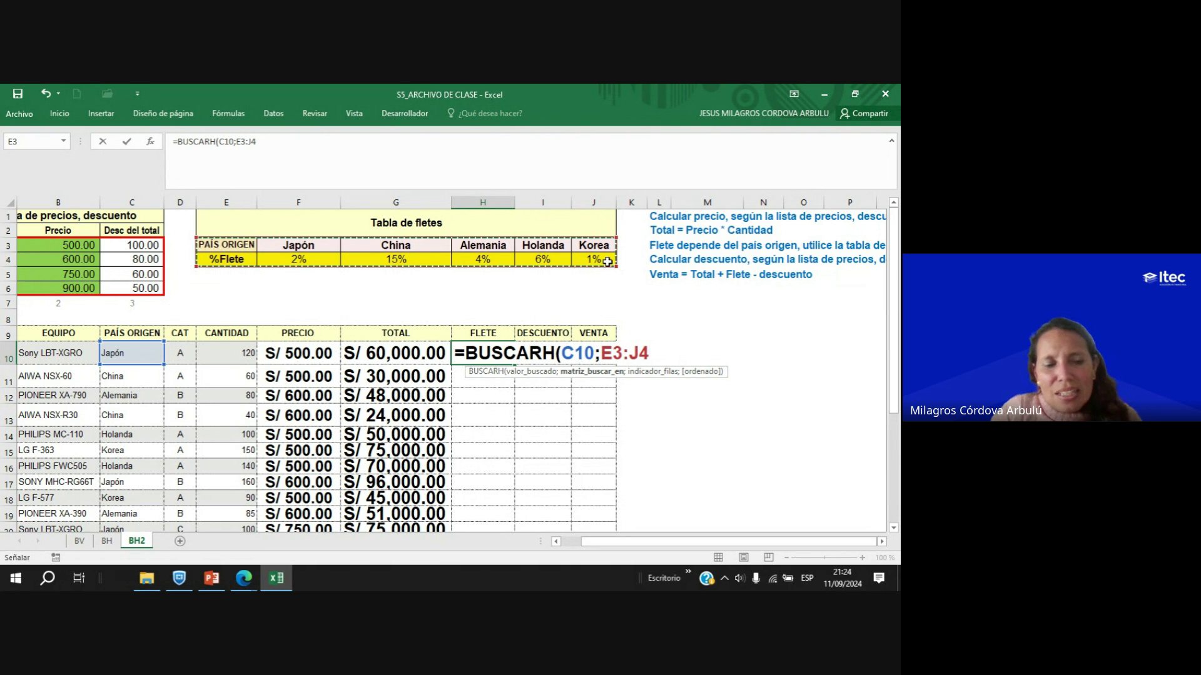
Make the freight table range in the H10 formula absolute as $E$3:$J$4.
{"action": "left_click", "coordinate": [602, 353]}
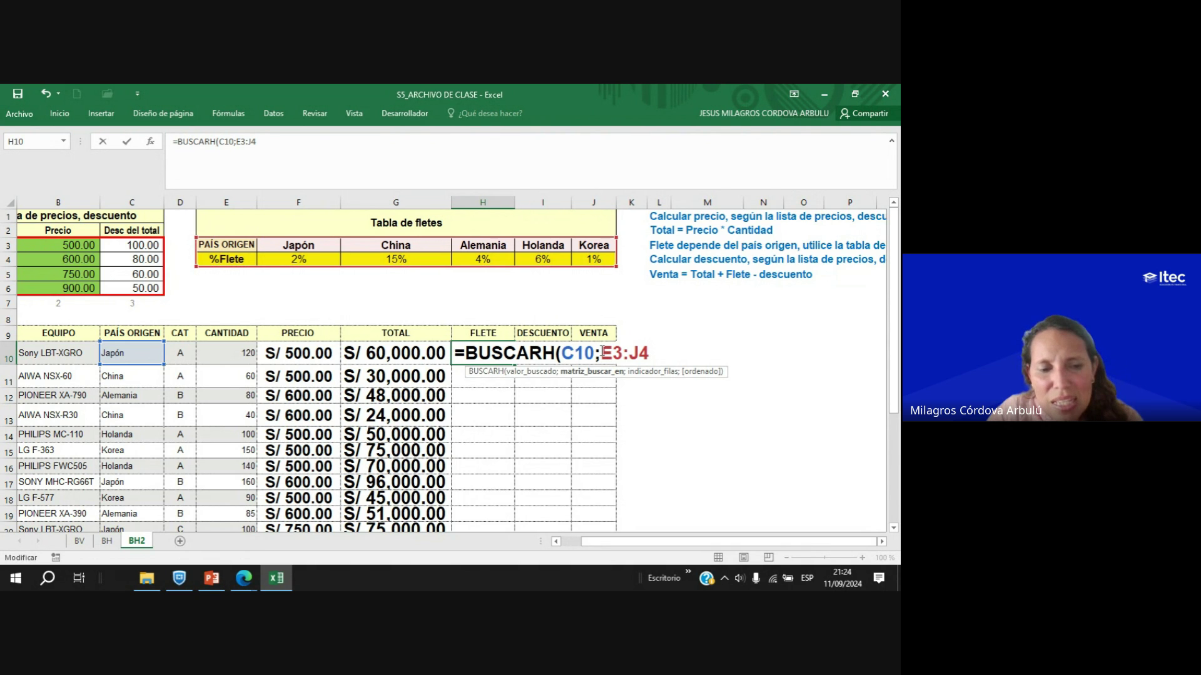
{"action": "type", "text": "$"}
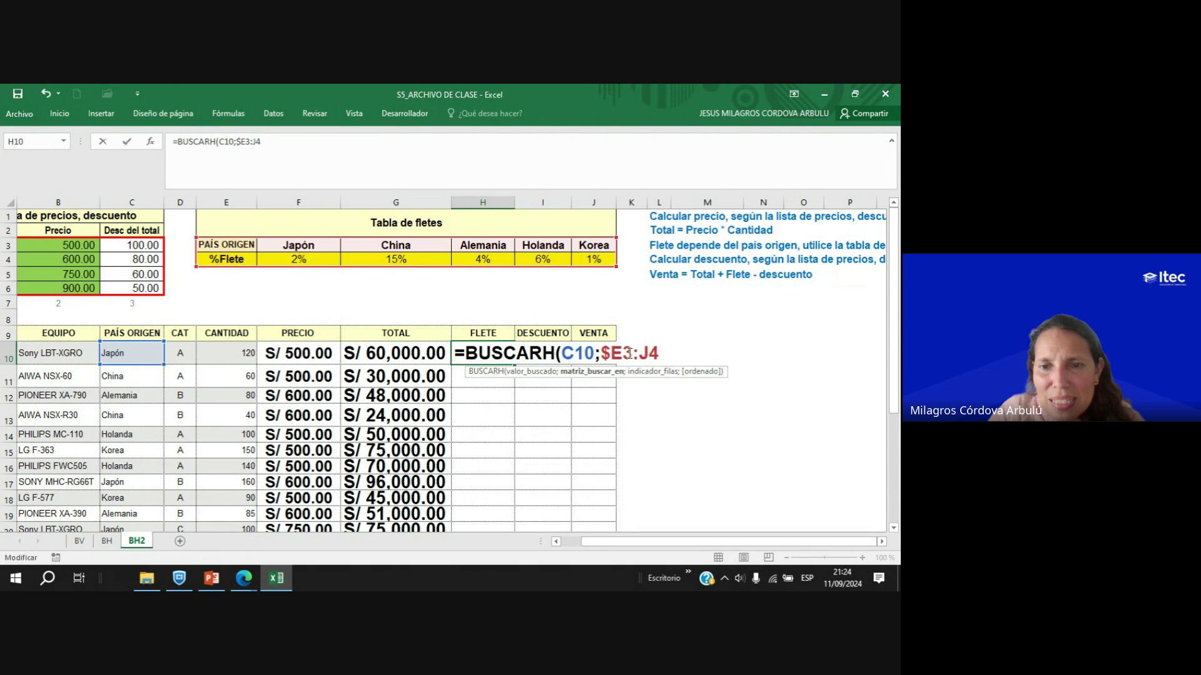
{"action": "left_click", "coordinate": [624, 352]}
{"action": "type", "text": "$"}
{"action": "left_click", "coordinate": [650, 352]}
{"action": "type", "text": "$"}
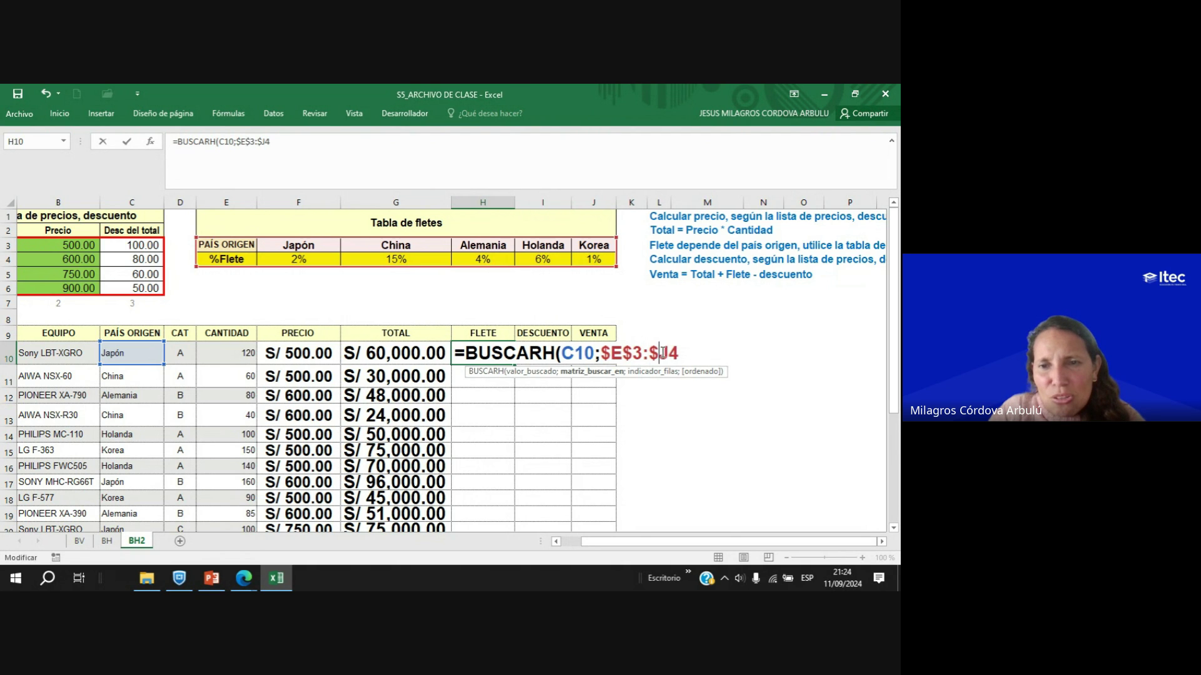
{"action": "left_click", "coordinate": [670, 352]}
{"action": "type", "text": "$4"}
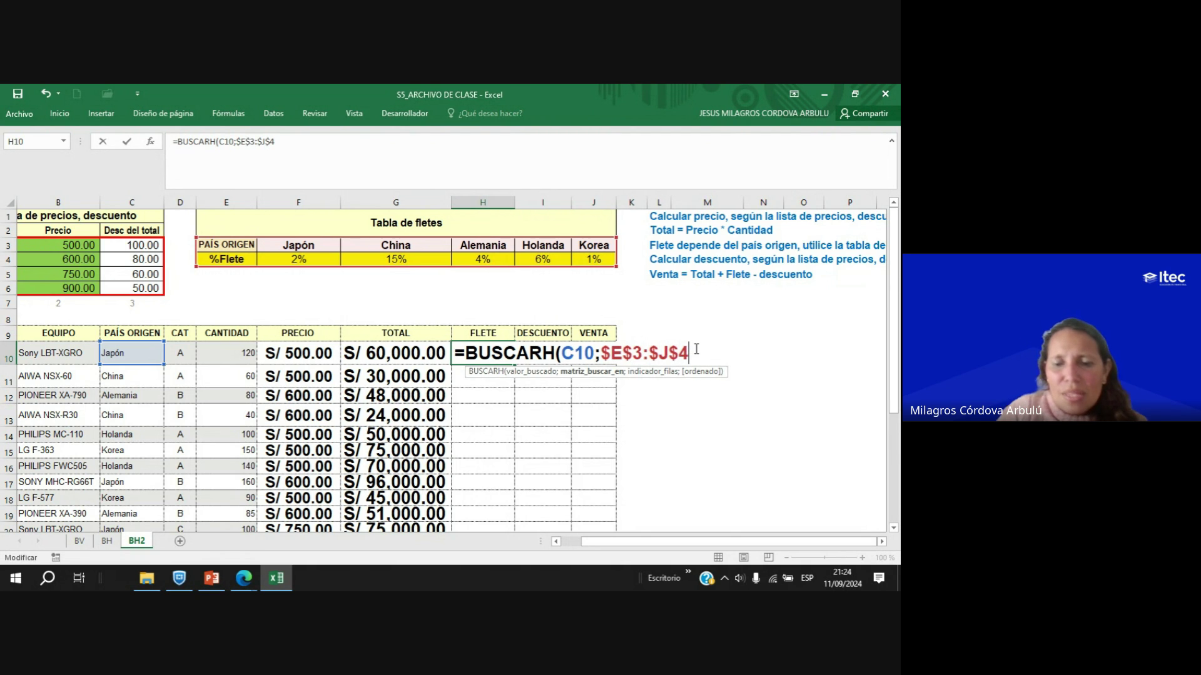
Complete the H10 BUSCARH formula with row index 2 and FALSO for an exact match.
{"action": "type", "text": ";"}
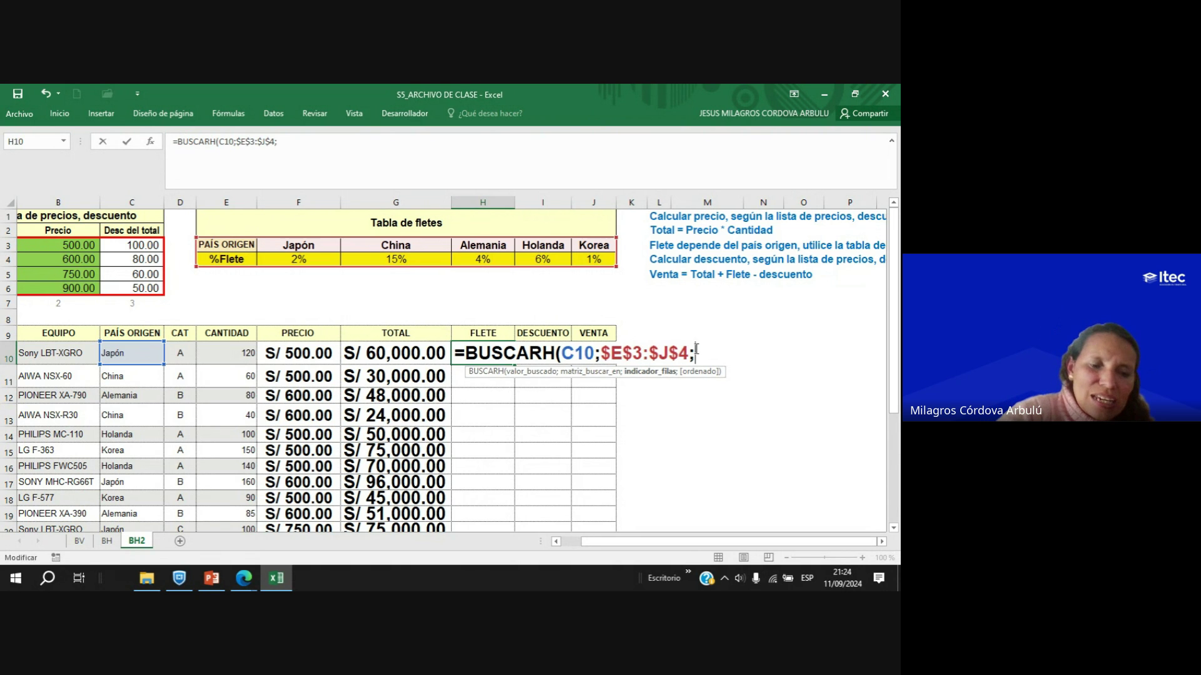
{"action": "type", "text": "2"}
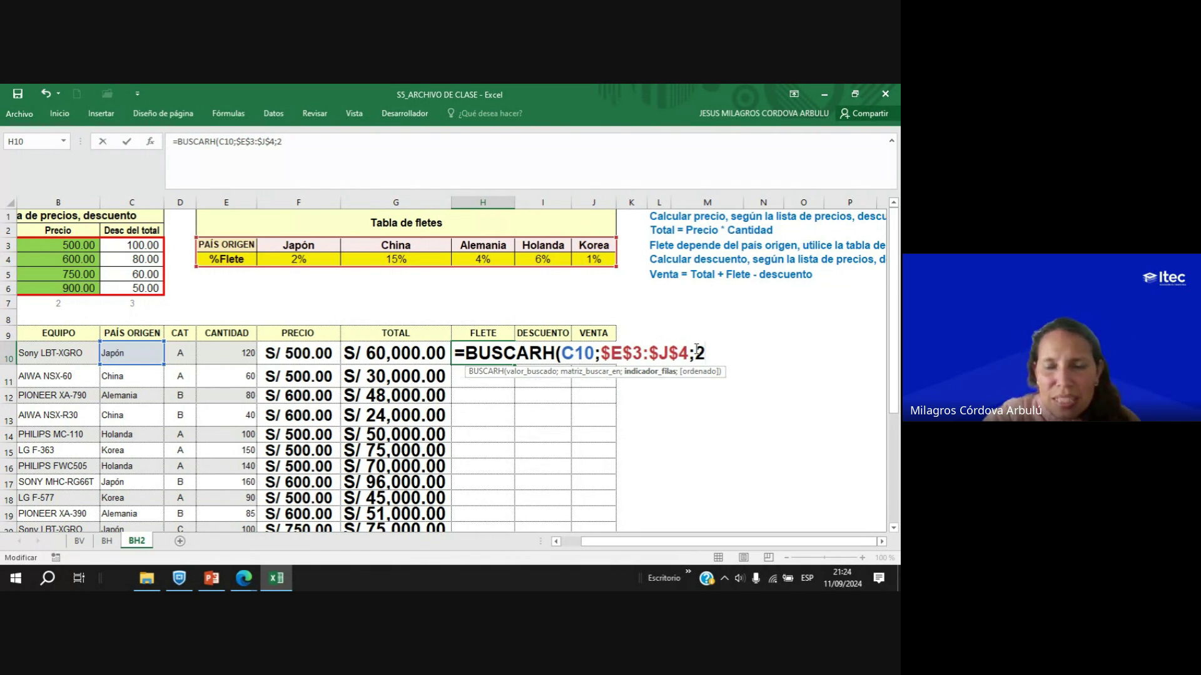
{"action": "type", "text": ";"}
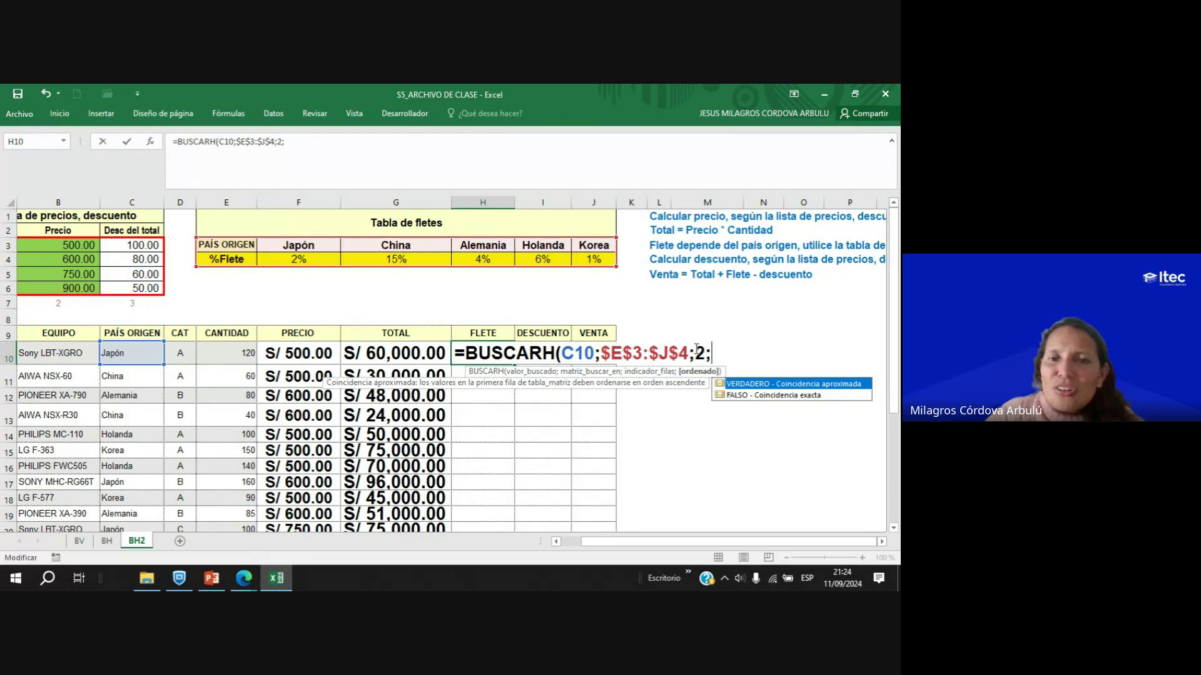
{"action": "double_click", "coordinate": [804, 395]}
{"action": "type", "text": ")"}
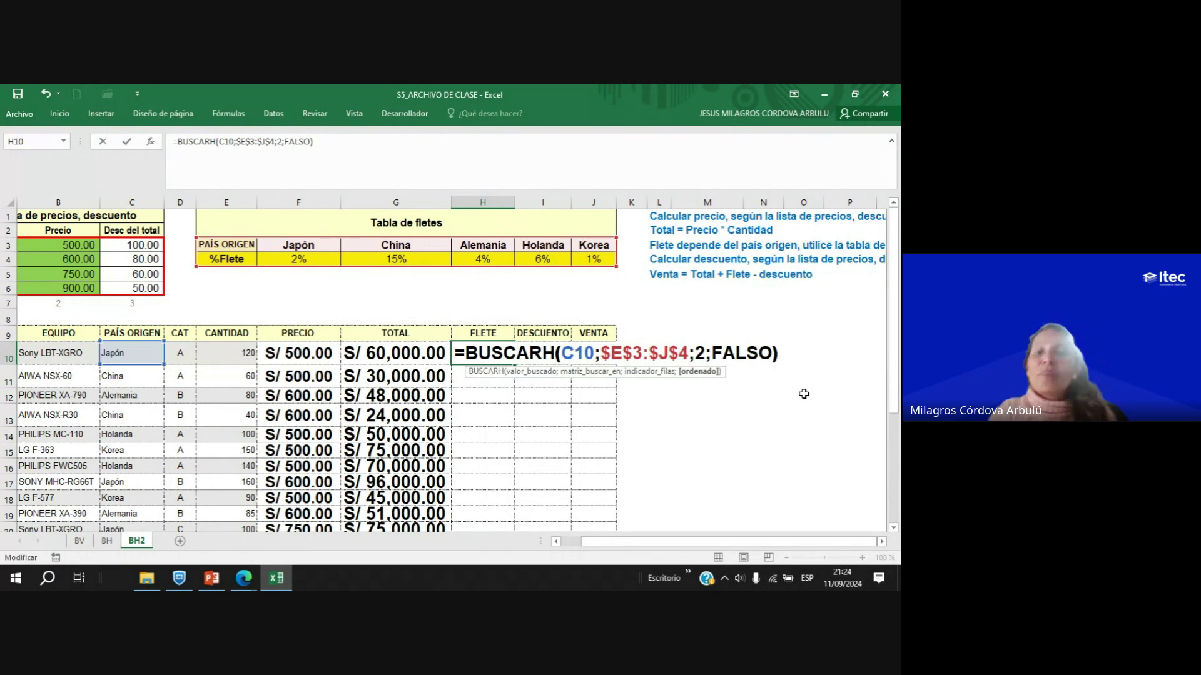
{"action": "key", "text": "Return"}
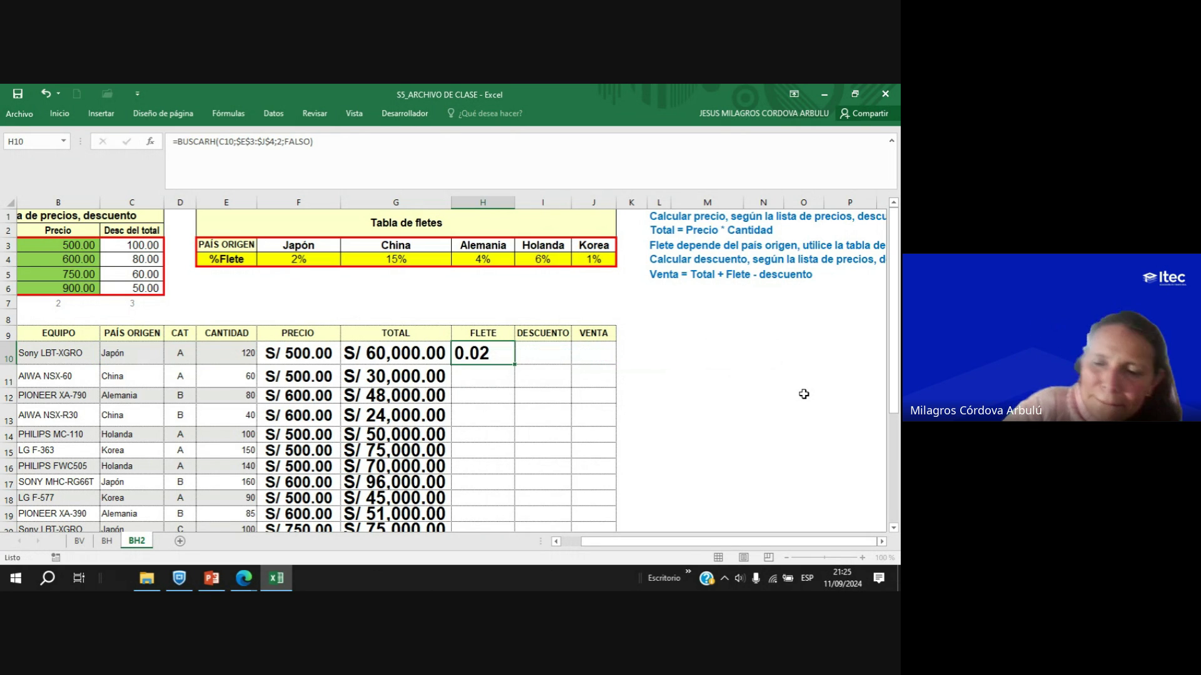
Examine the BUSCARH expression in H10 and leave it unedited.
{"action": "left_click", "coordinate": [489, 357]}
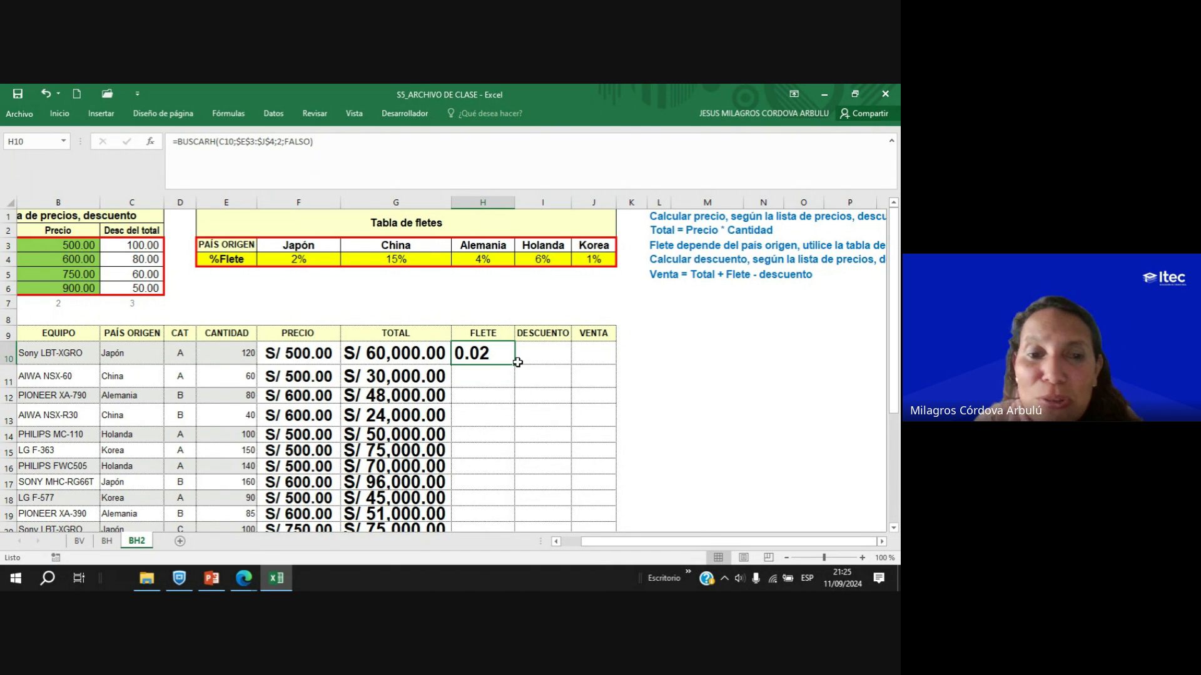
{"action": "double_click", "coordinate": [484, 359]}
{"action": "left_click_drag", "start_coordinate": [465, 353], "coordinate": [787, 351]}
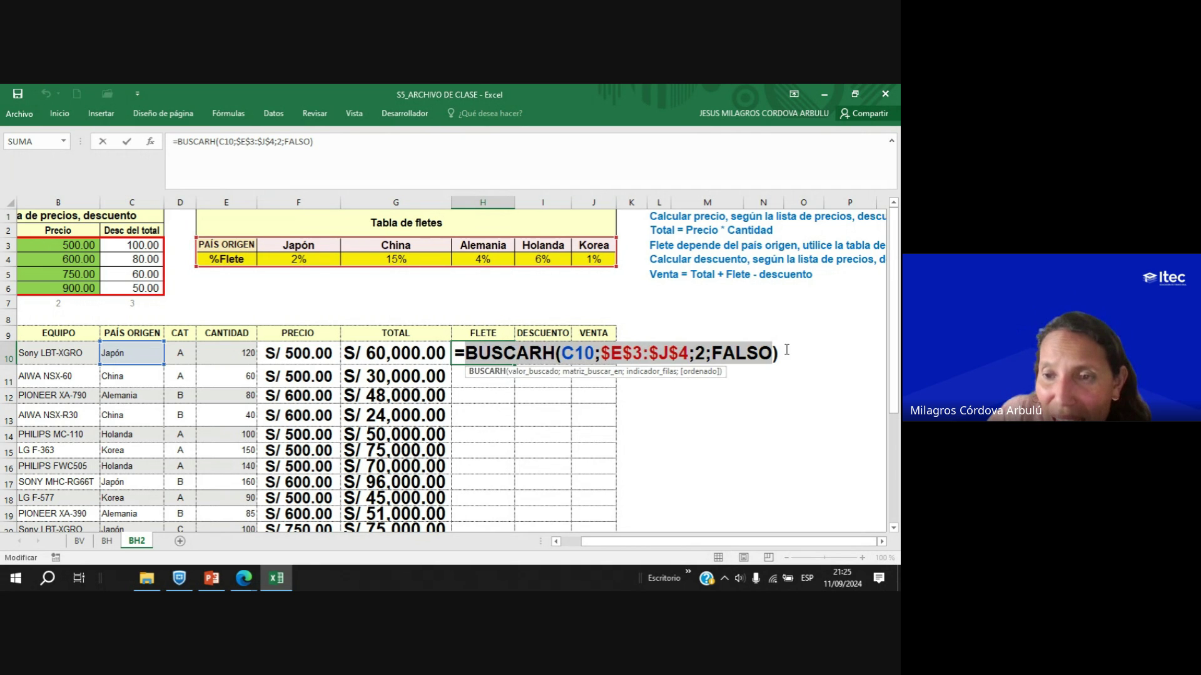
{"action": "left_click", "coordinate": [610, 345]}
{"action": "left_click", "coordinate": [782, 351]}
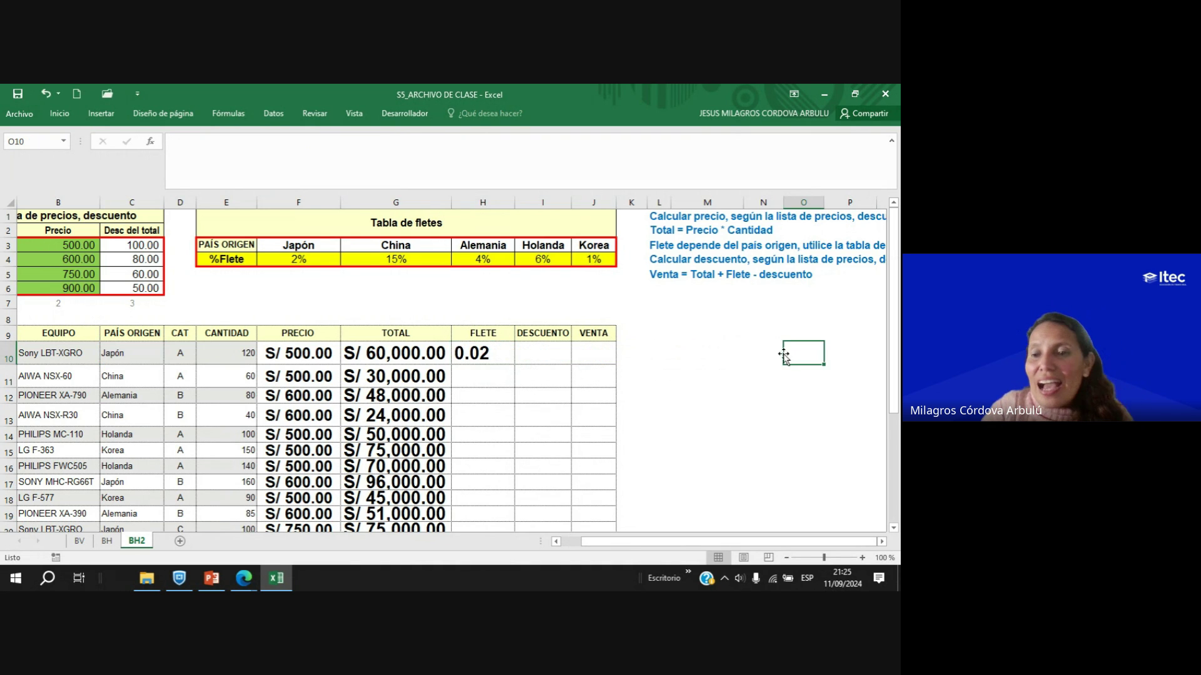
Multiply the BUSCARH result in H10 by the total in G10 to calculate the freight amount.
{"action": "double_click", "coordinate": [497, 354]}
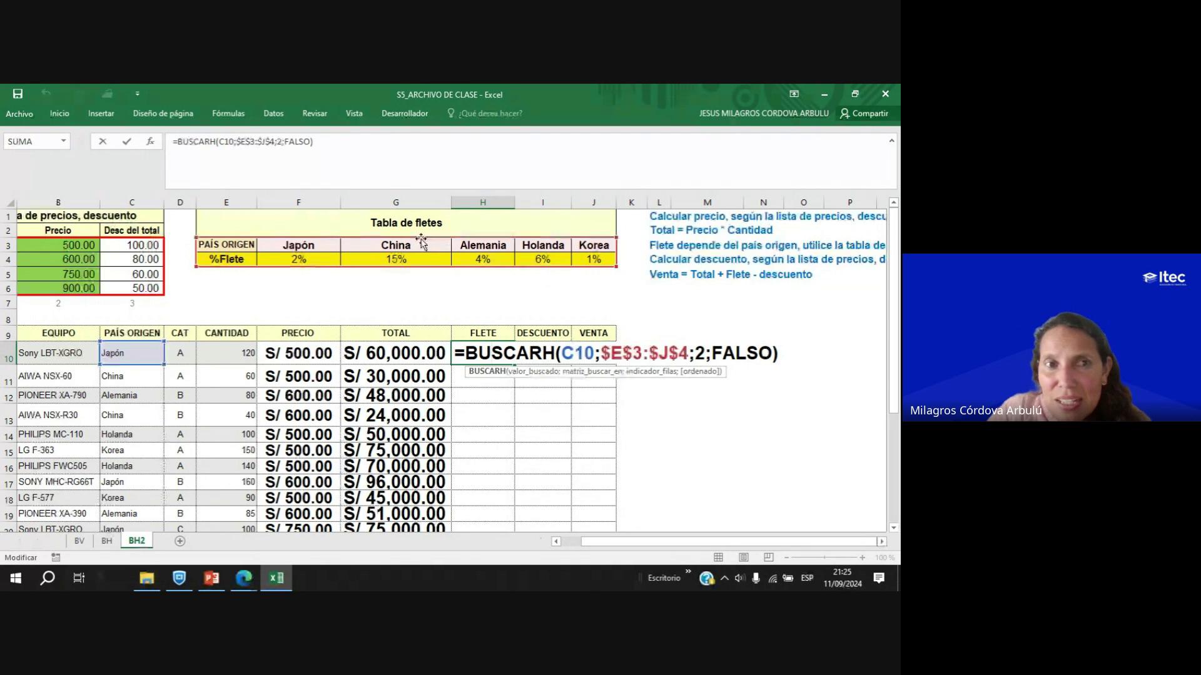
{"action": "left_click", "coordinate": [781, 349]}
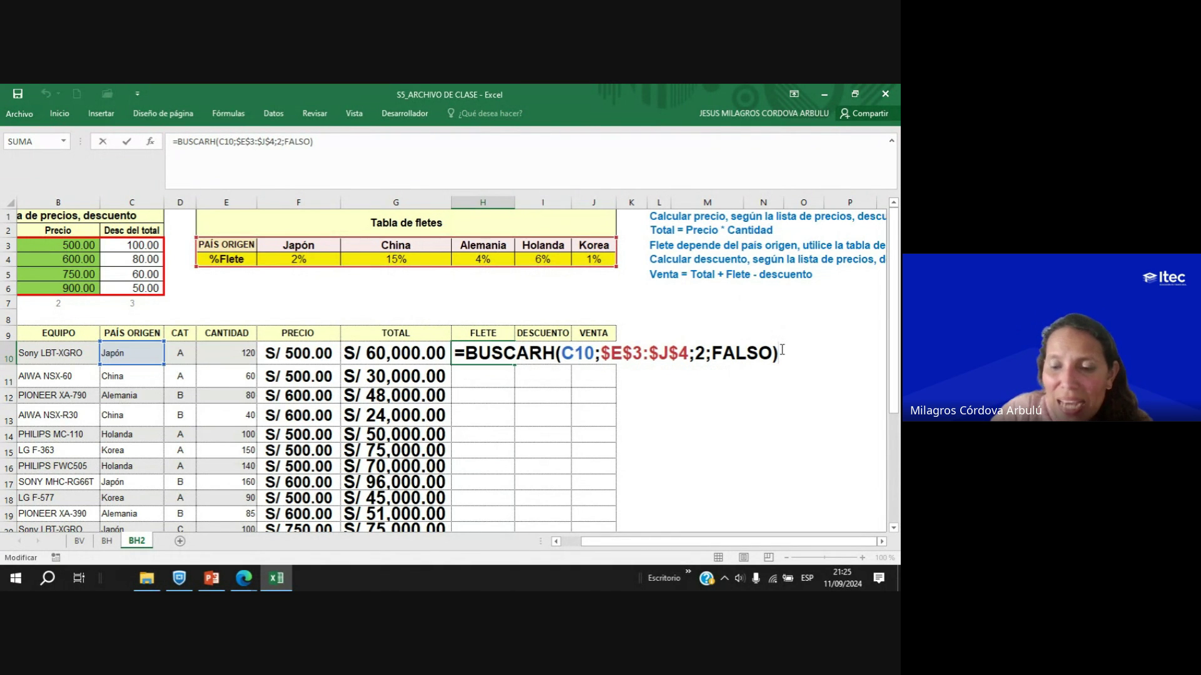
{"action": "type", "text": "*"}
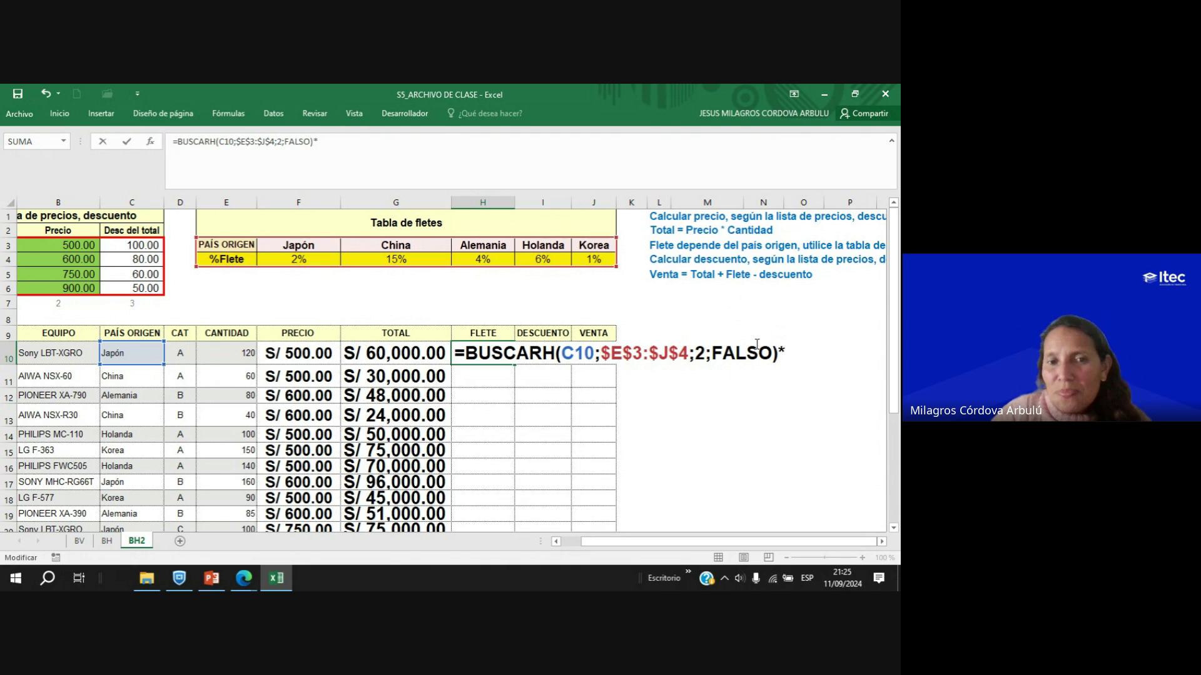
{"action": "left_click", "coordinate": [403, 357]}
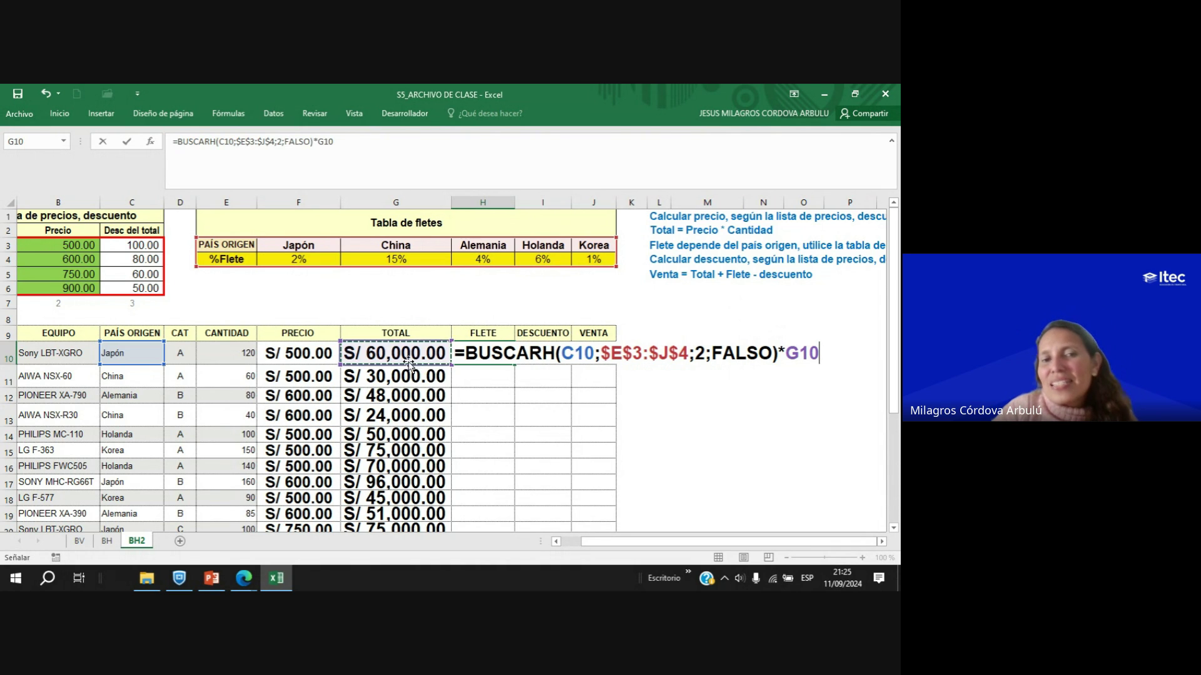
{"action": "key", "text": "Return"}
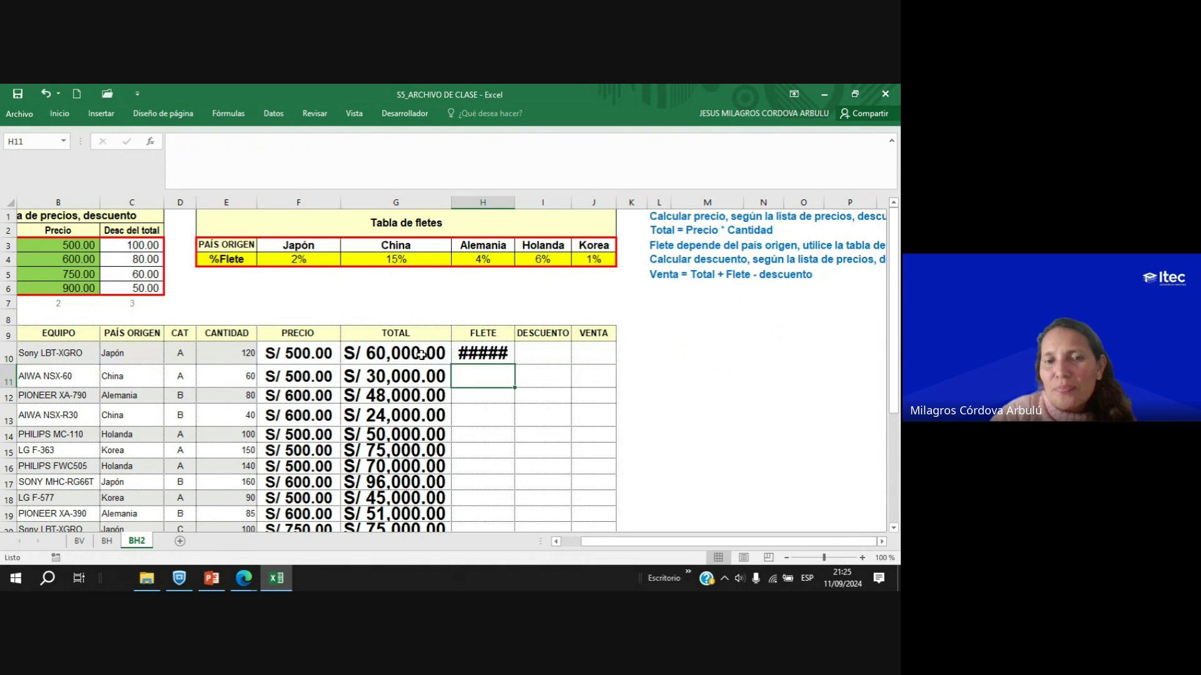
Fill the H10 freight formula down the FLETE column and fit the FLETE and TOTAL column widths to their contents.
{"action": "double_click", "coordinate": [514, 203]}
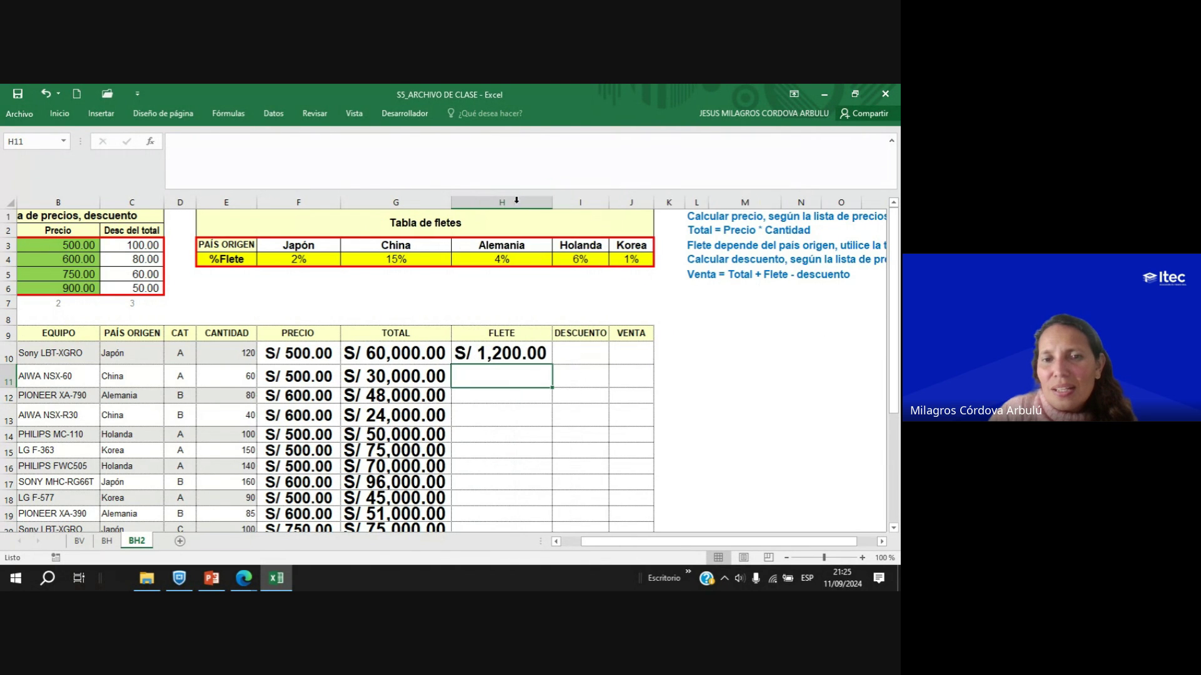
{"action": "left_click", "coordinate": [549, 359]}
{"action": "double_click", "coordinate": [554, 367]}
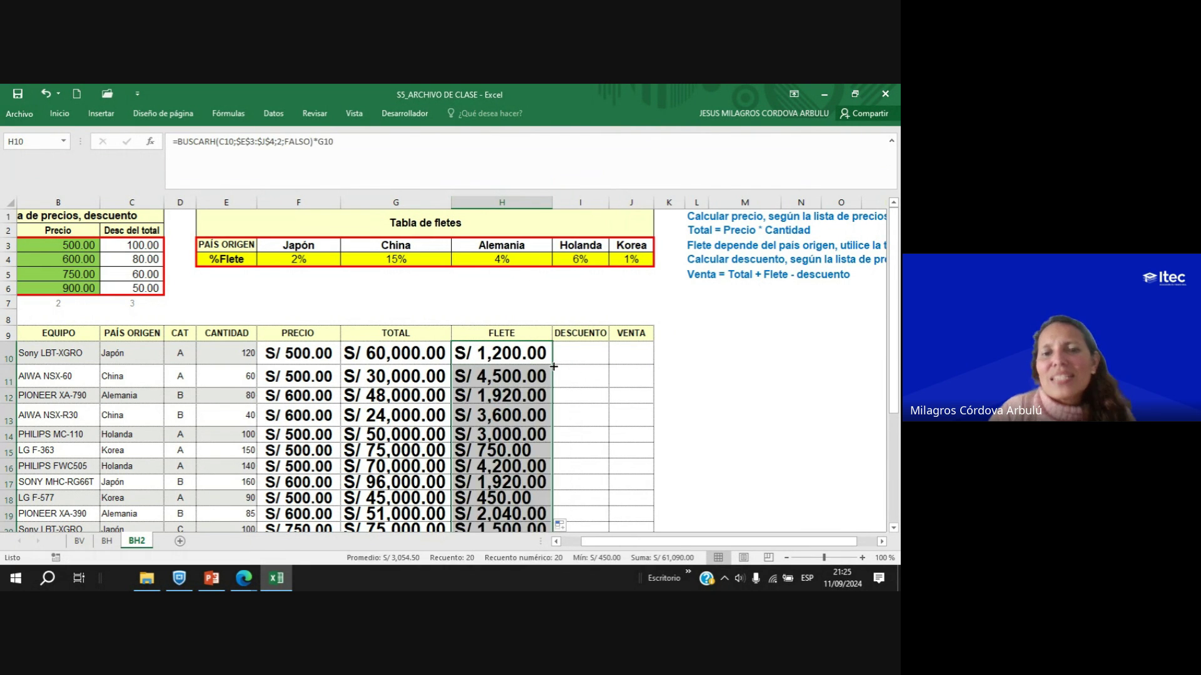
{"action": "scroll", "coordinate": [553, 366], "scroll_direction": "down", "scroll_amount": 3}
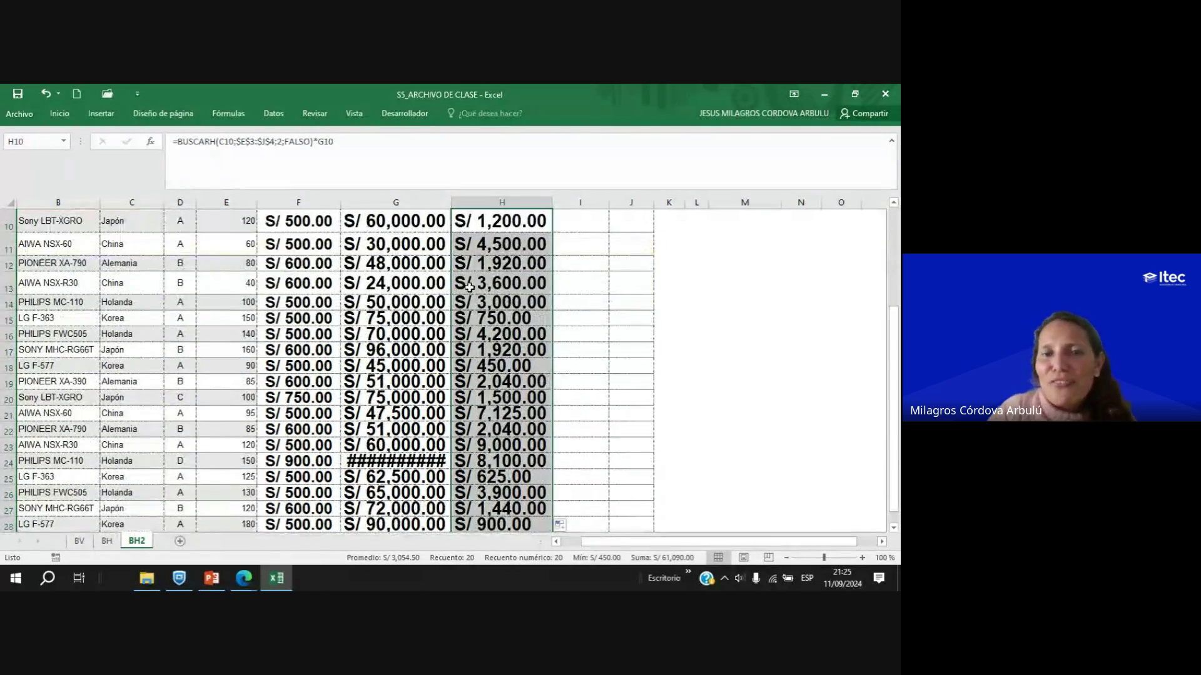
{"action": "double_click", "coordinate": [448, 201]}
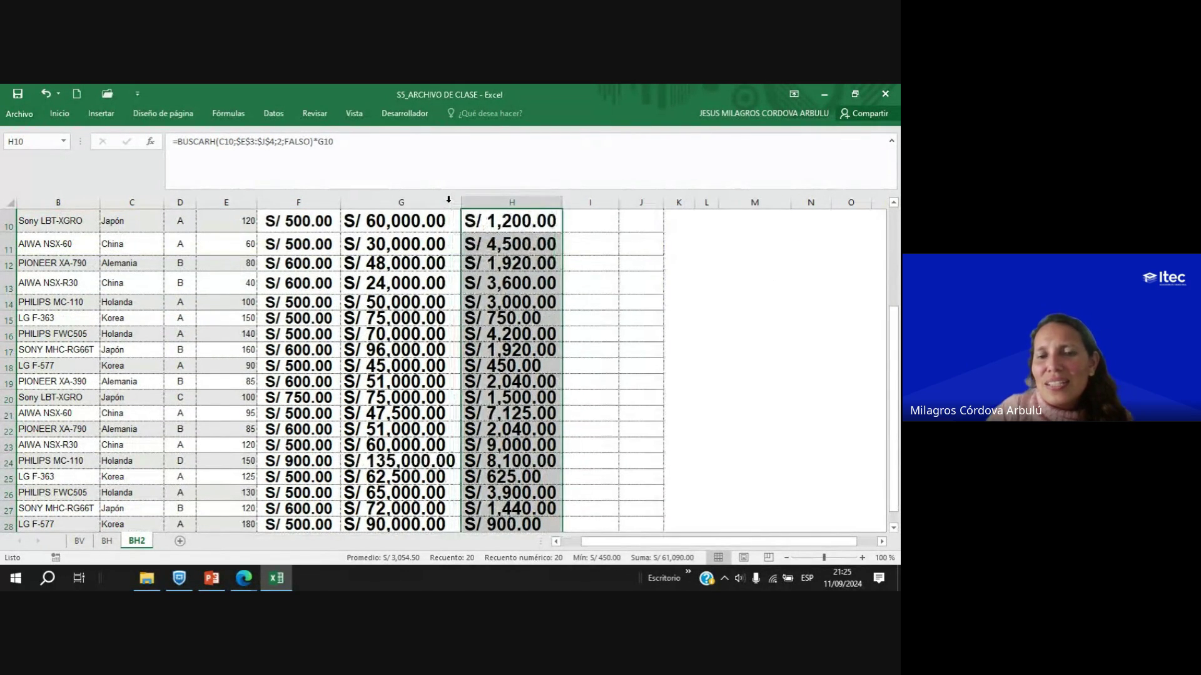
Examine each argument of the H10 freight formula: lookup value, table range, row index and match type.
{"action": "scroll", "coordinate": [447, 200], "scroll_direction": "up", "scroll_amount": 3}
{"action": "double_click", "coordinate": [532, 354]}
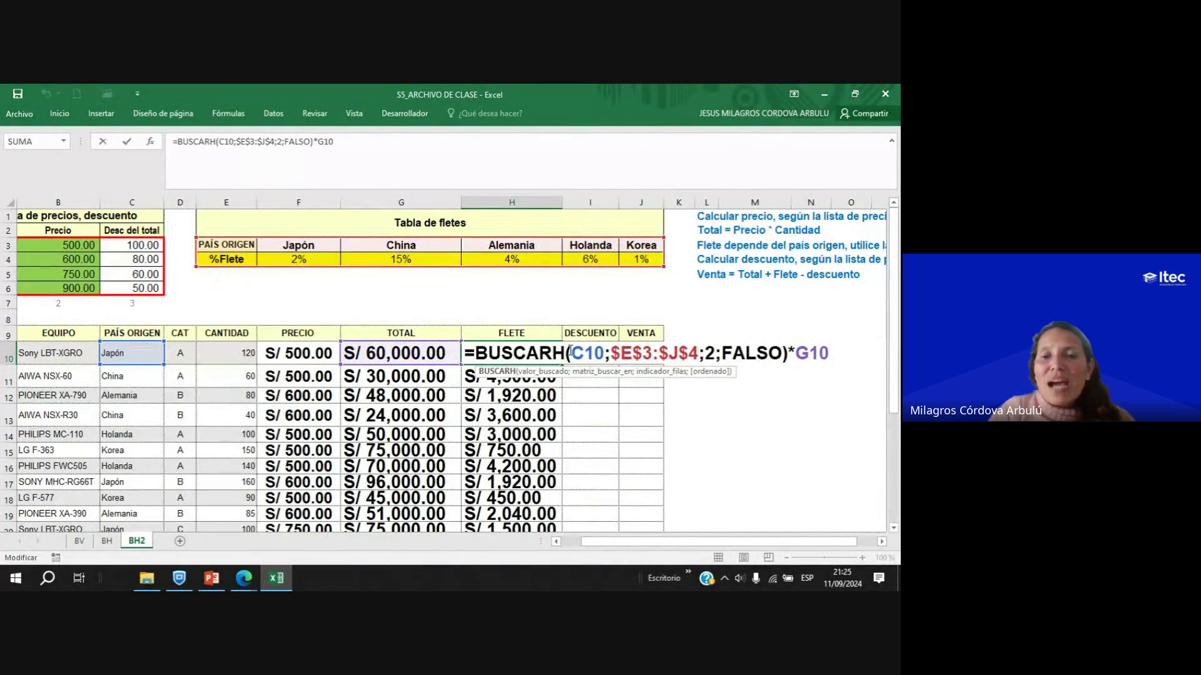
{"action": "left_click", "coordinate": [570, 352]}
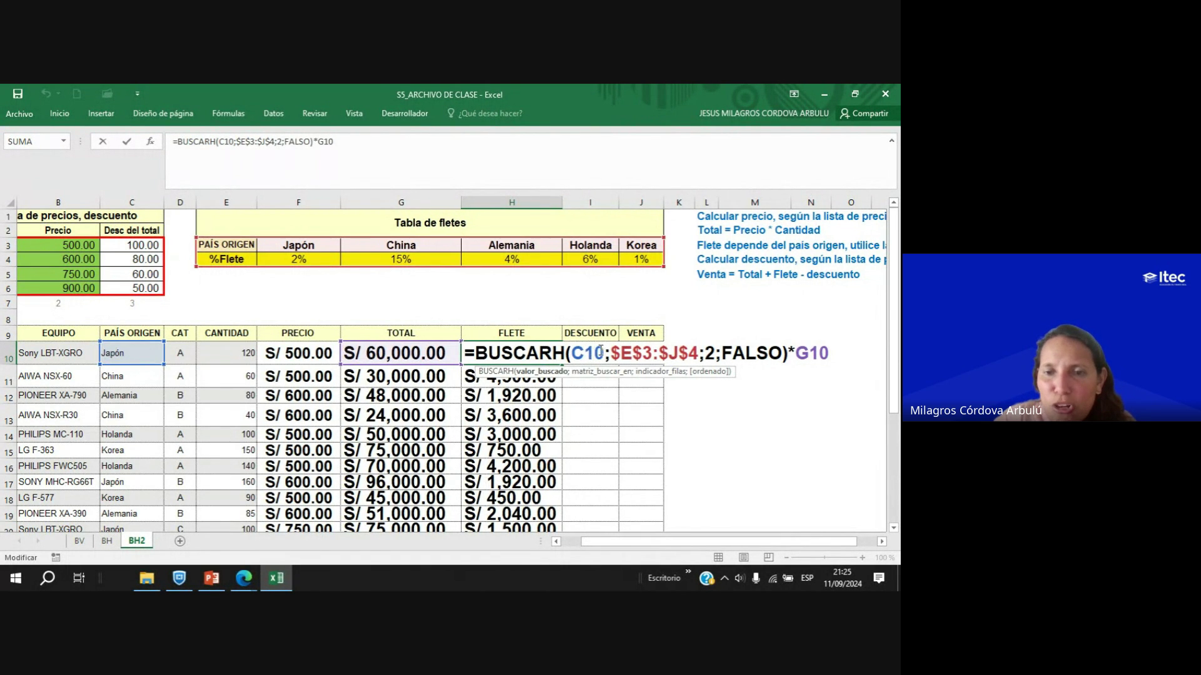
{"action": "left_click_drag", "start_coordinate": [599, 352], "coordinate": [698, 353]}
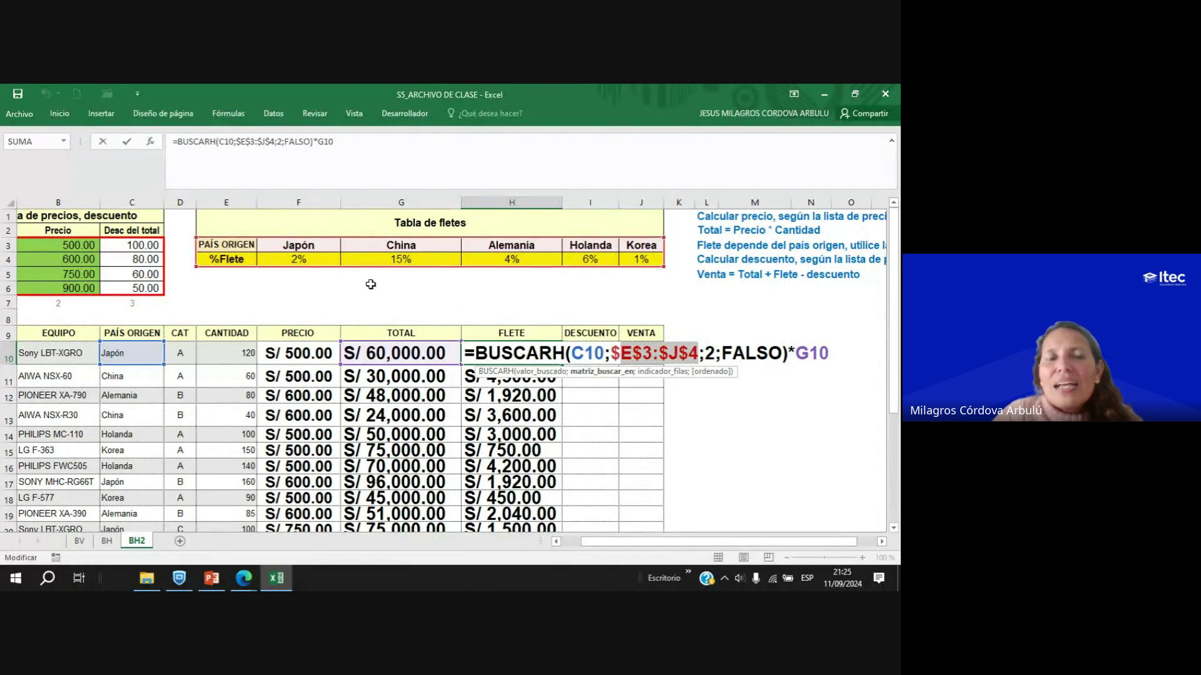
{"action": "left_click", "coordinate": [710, 354]}
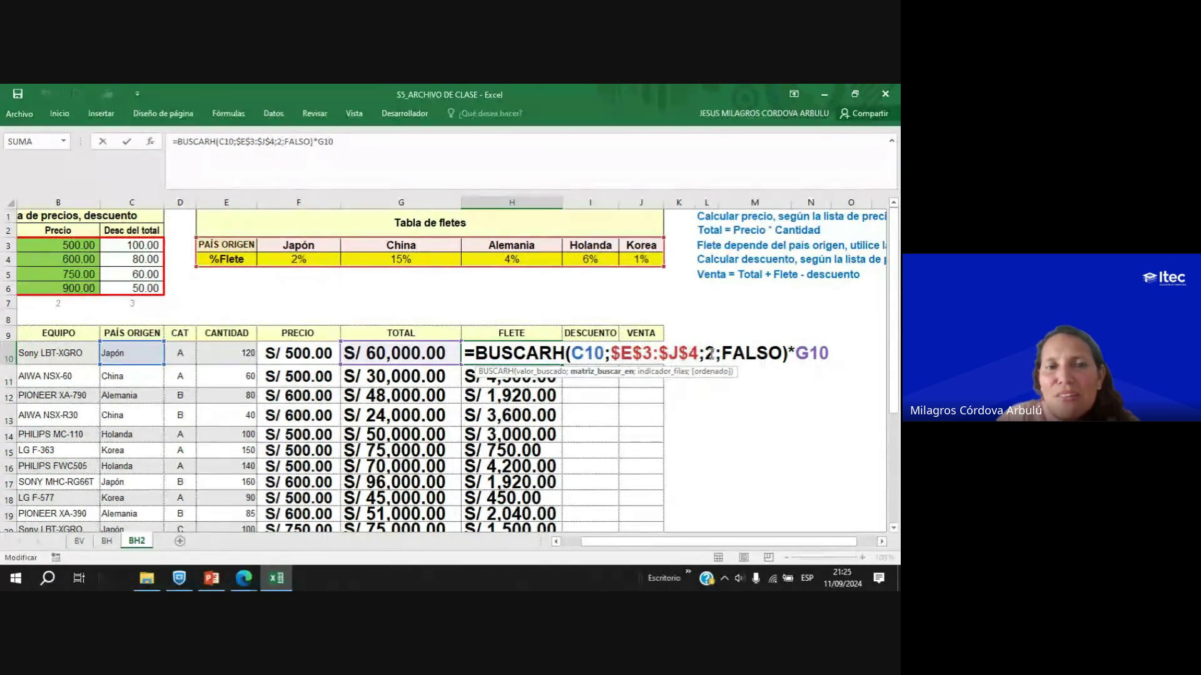
{"action": "double_click", "coordinate": [710, 354]}
{"action": "left_click", "coordinate": [774, 354]}
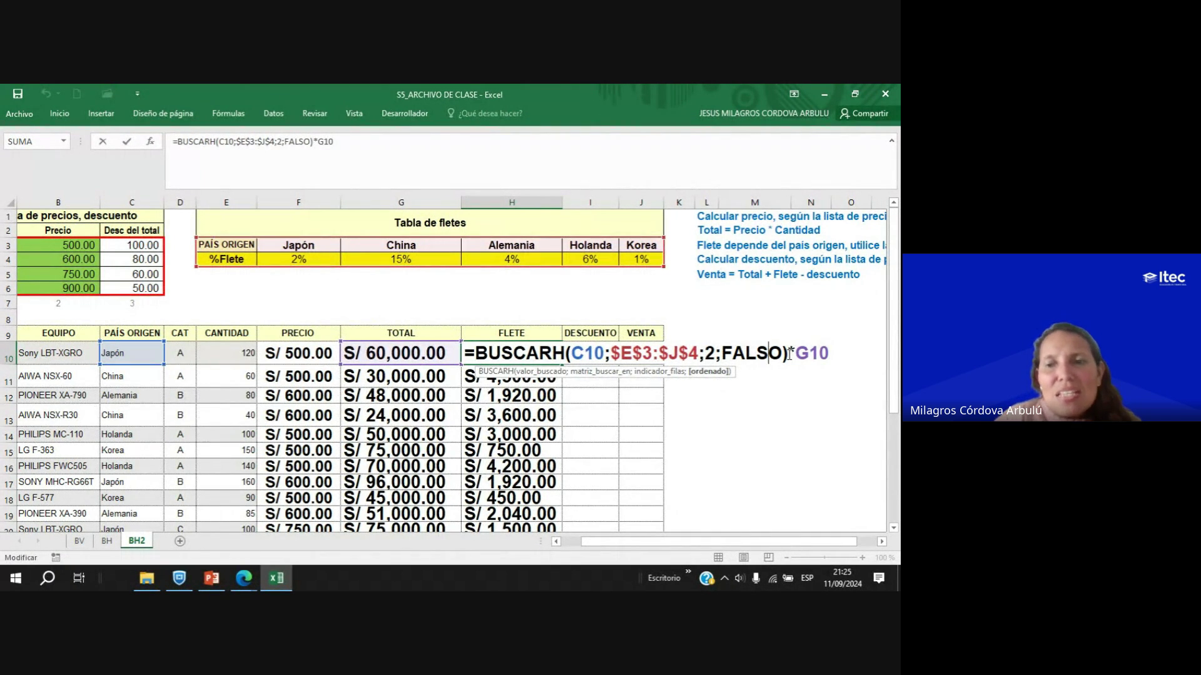
{"action": "left_click", "coordinate": [790, 352]}
Remove the multiplication by G10 from the H10 formula, leaving only the BUSCARH lookup.
{"action": "left_click_drag", "start_coordinate": [792, 354], "coordinate": [847, 352]}
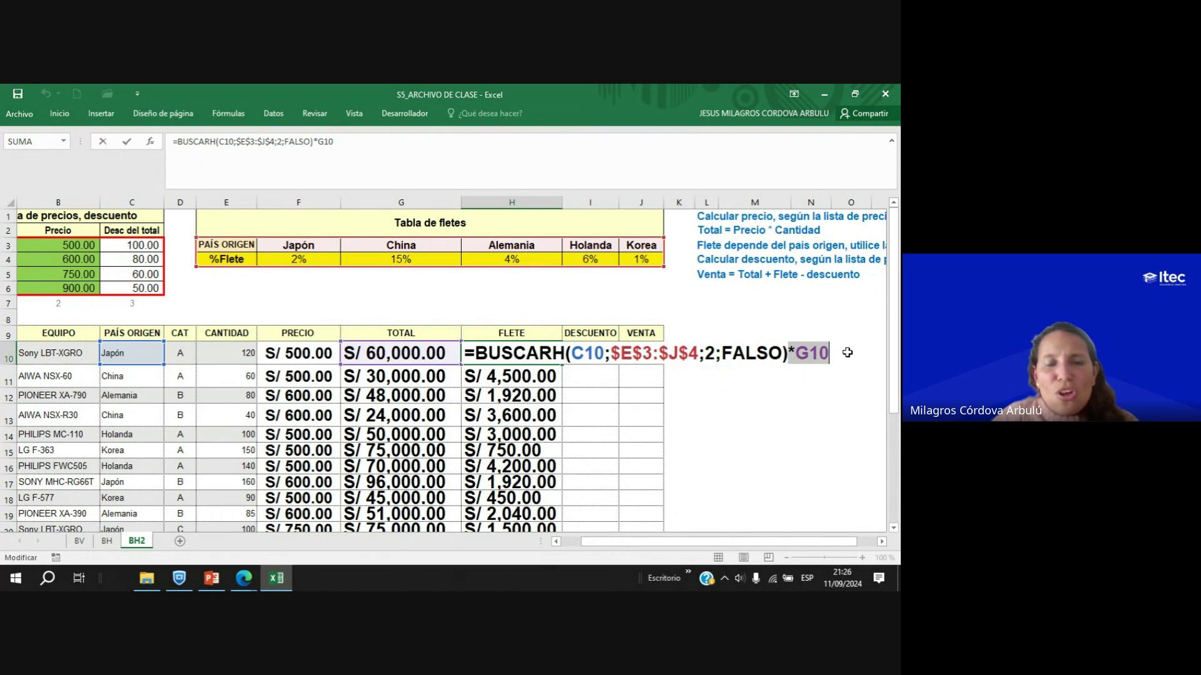
{"action": "key", "text": "BackSpace"}
{"action": "key", "text": "BackSpace"}
{"action": "key", "text": "Return"}
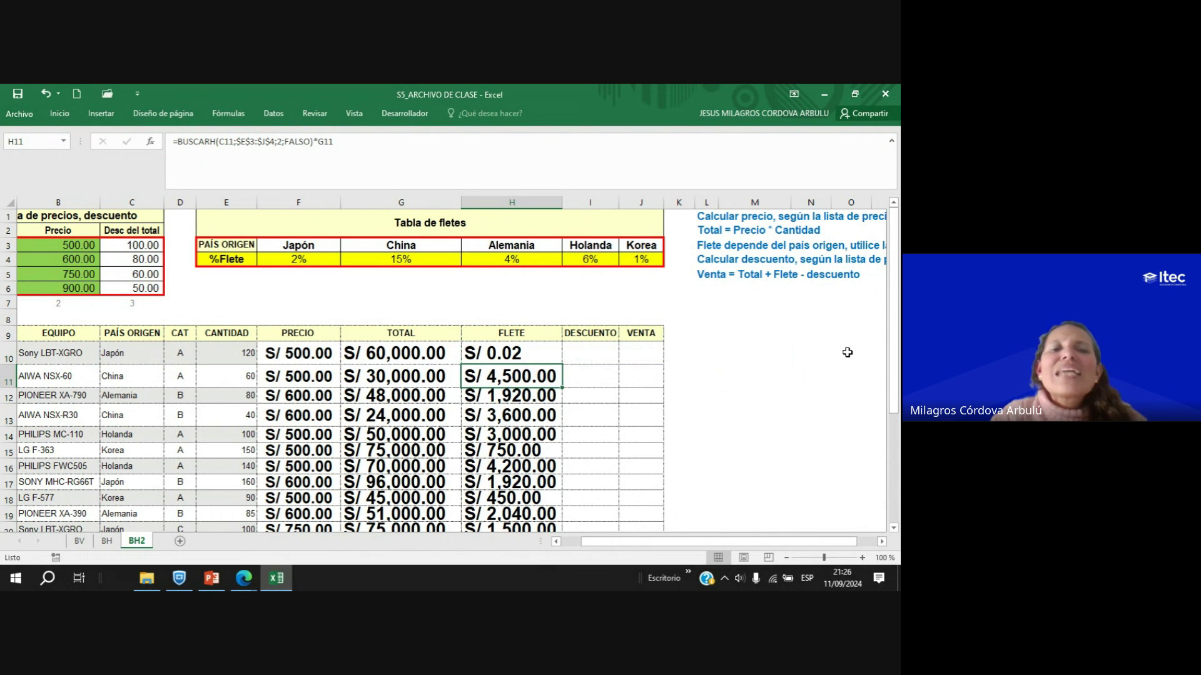
Append *G10 to the BUSCARH formula in H10 again.
{"action": "key", "text": "Up"}
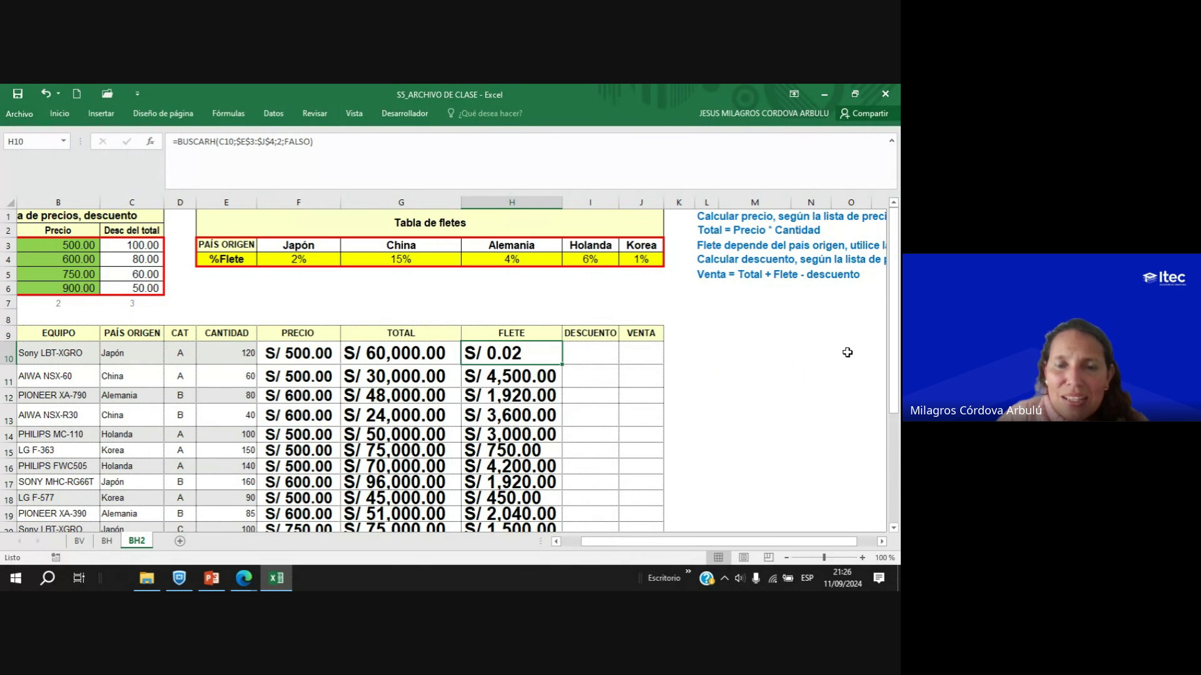
{"action": "double_click", "coordinate": [538, 351]}
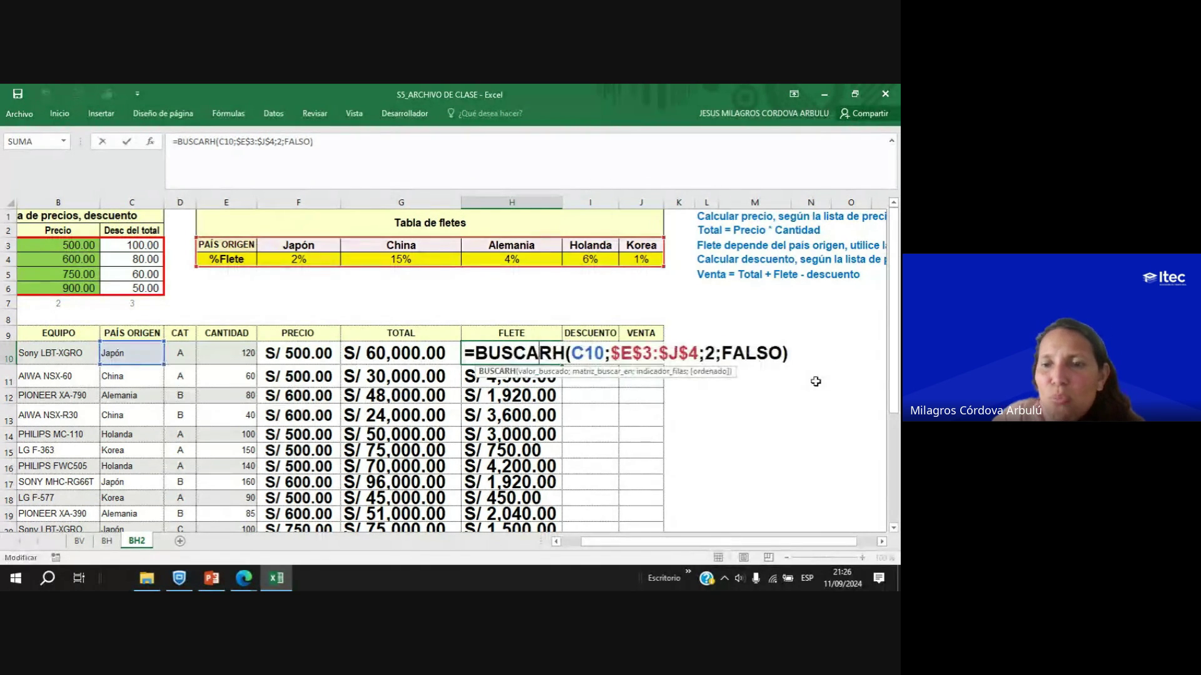
{"action": "left_click", "coordinate": [791, 354]}
{"action": "type", "text": "*"}
{"action": "left_click", "coordinate": [391, 353]}
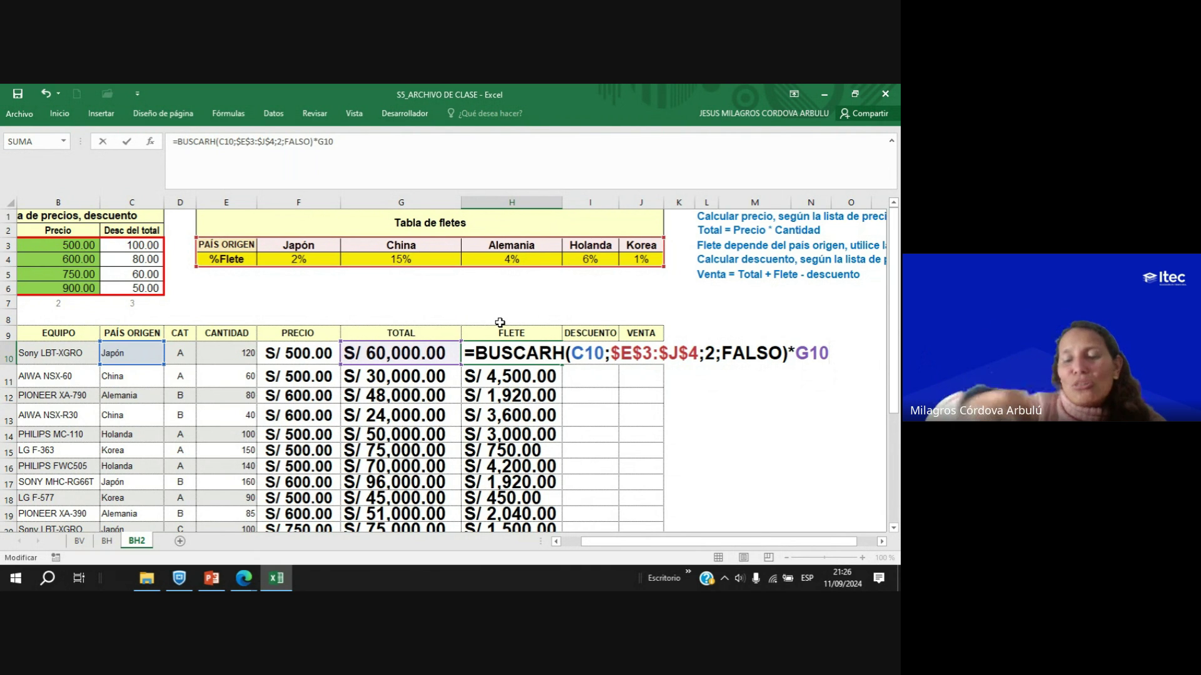
{"action": "key", "text": "ctrl+Return"}
{"action": "key", "text": "Down"}
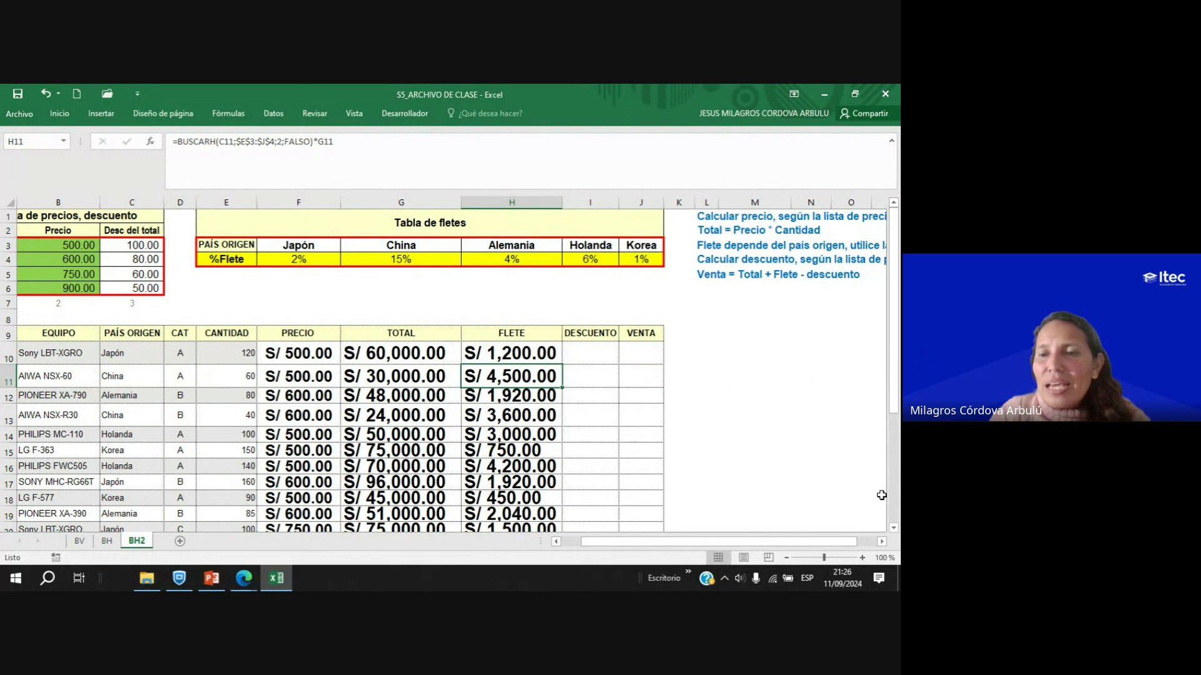
Examine the calculation instructions beside the freight table and the category and discount columns of the price list.
{"action": "left_click", "coordinate": [881, 542]}
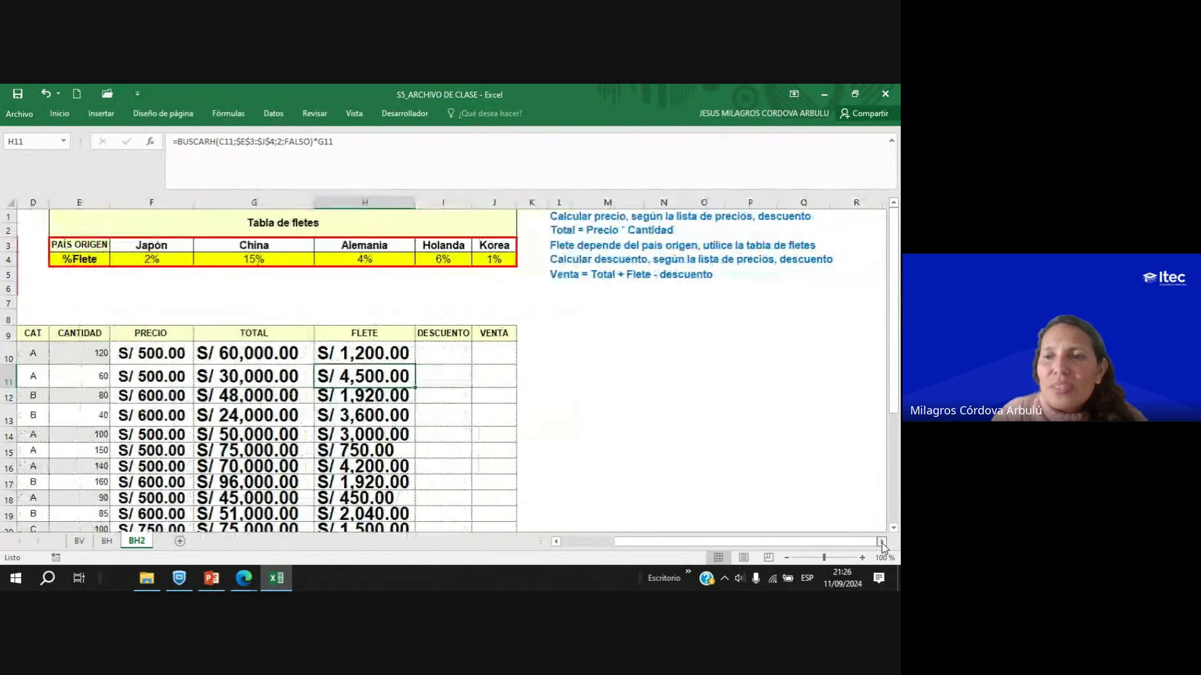
{"action": "left_click", "coordinate": [881, 542]}
{"action": "left_click_drag", "start_coordinate": [801, 541], "coordinate": [711, 539]}
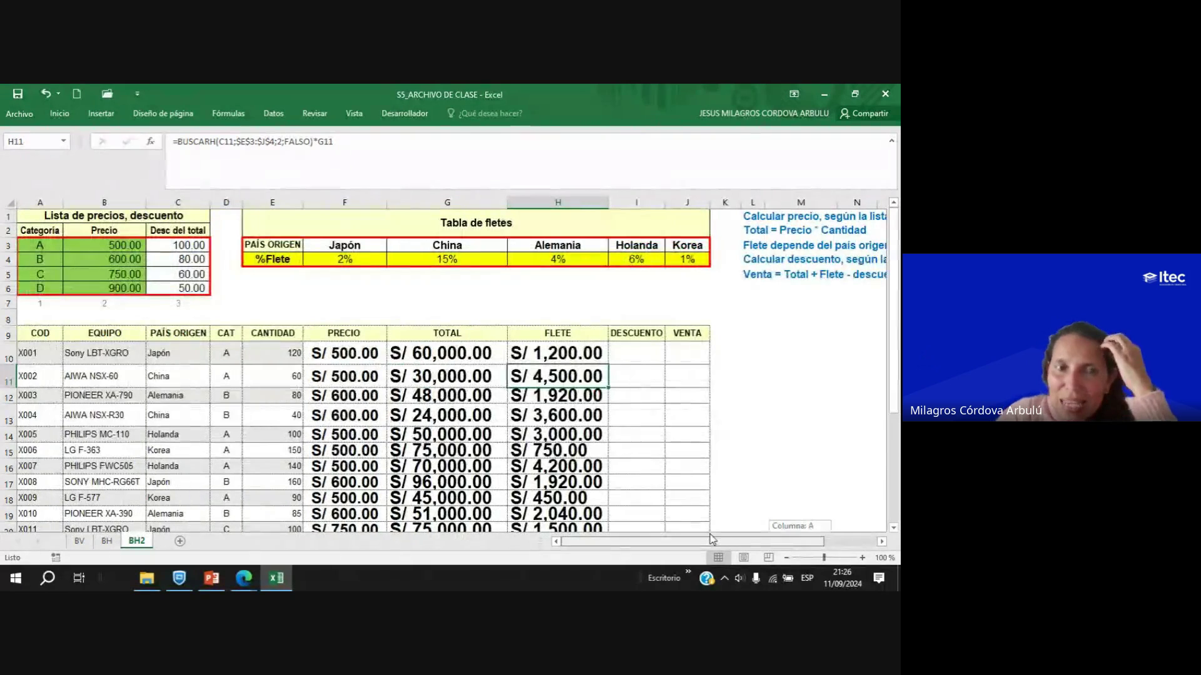
{"action": "left_click", "coordinate": [649, 352]}
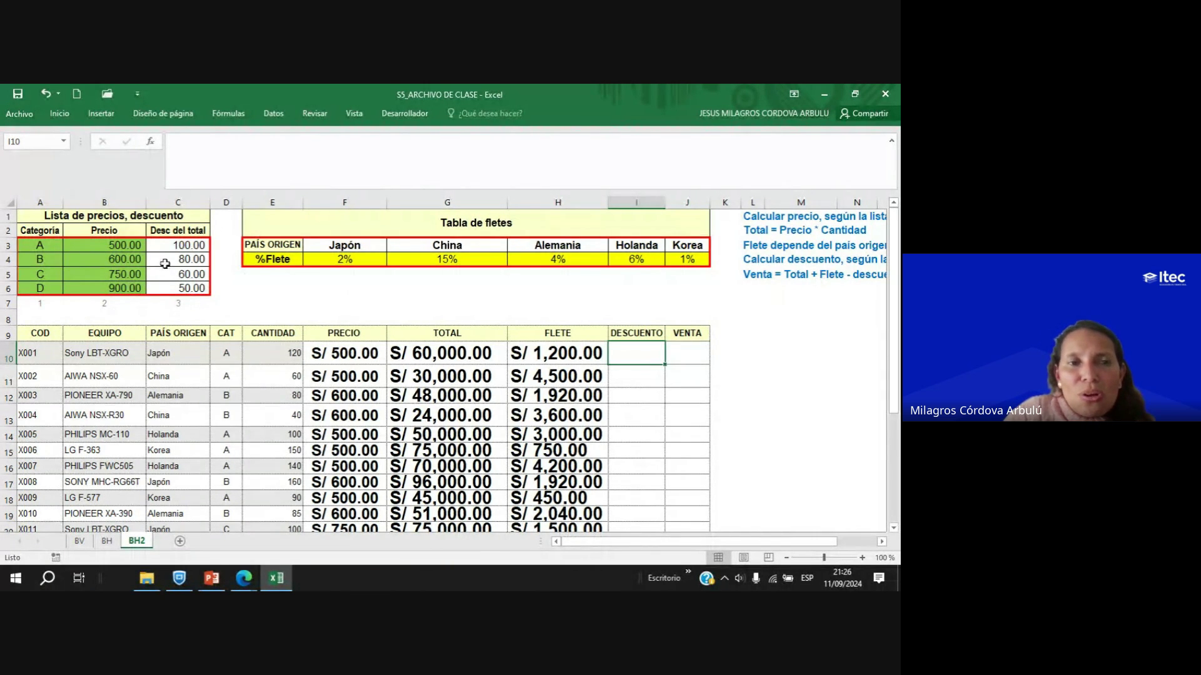
{"action": "left_click_drag", "start_coordinate": [168, 247], "coordinate": [168, 287]}
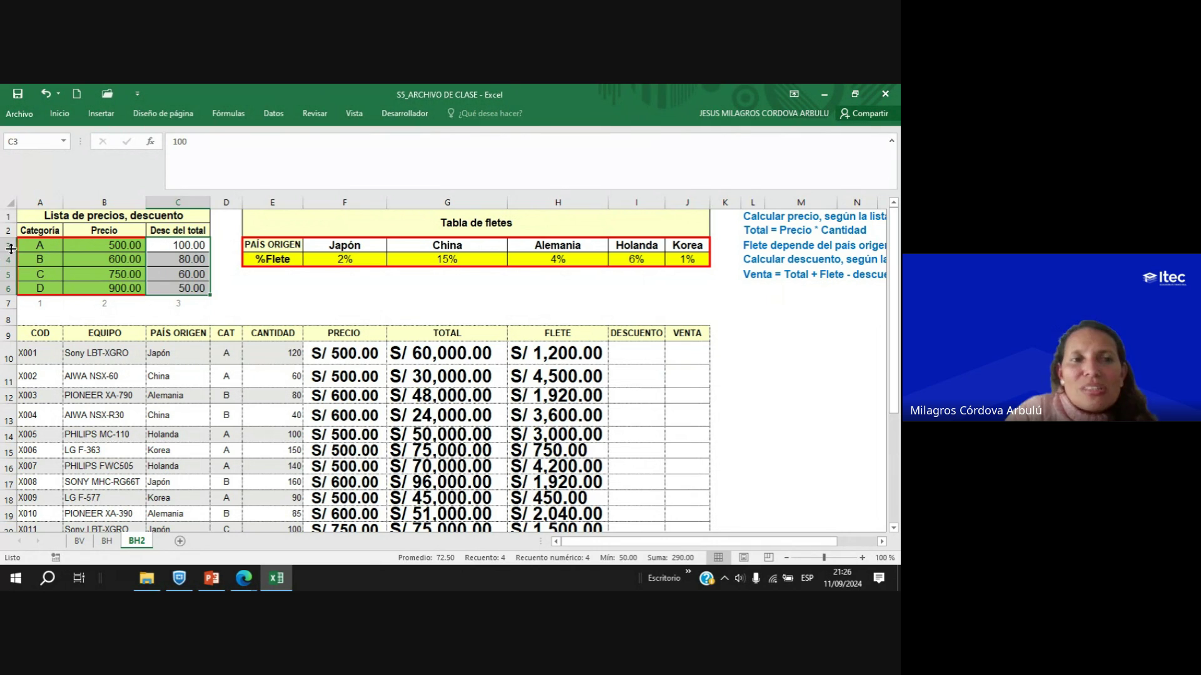
{"action": "left_click", "coordinate": [31, 245]}
{"action": "left_click_drag", "start_coordinate": [31, 245], "coordinate": [35, 288]}
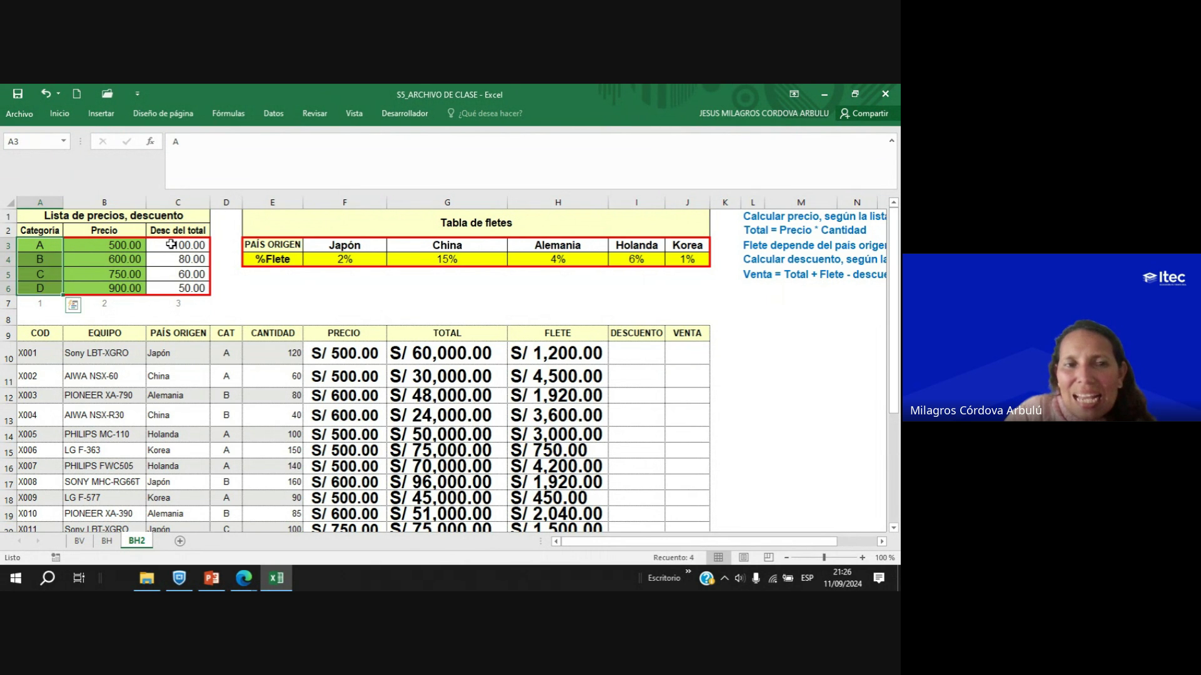
{"action": "left_click_drag", "start_coordinate": [165, 246], "coordinate": [176, 277]}
Start a BUSCARV formula in I10 with lookup value D10 and the price and discount table range A2:C6.
{"action": "left_click", "coordinate": [635, 348]}
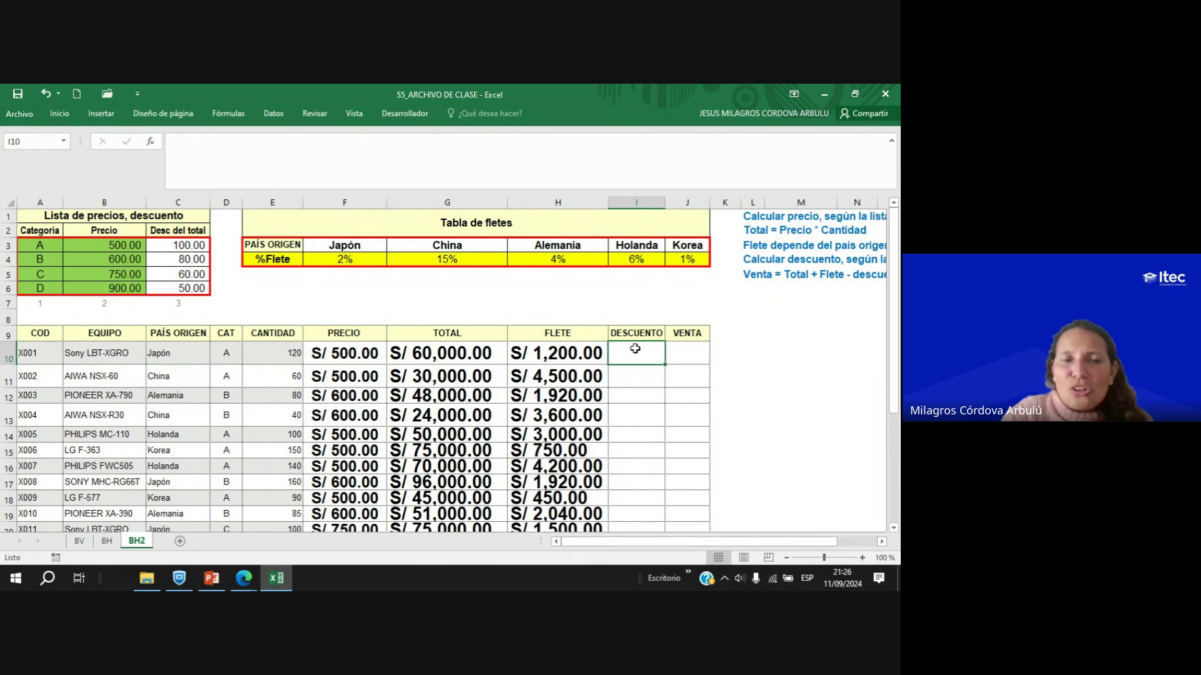
{"action": "type", "text": "=BU"}
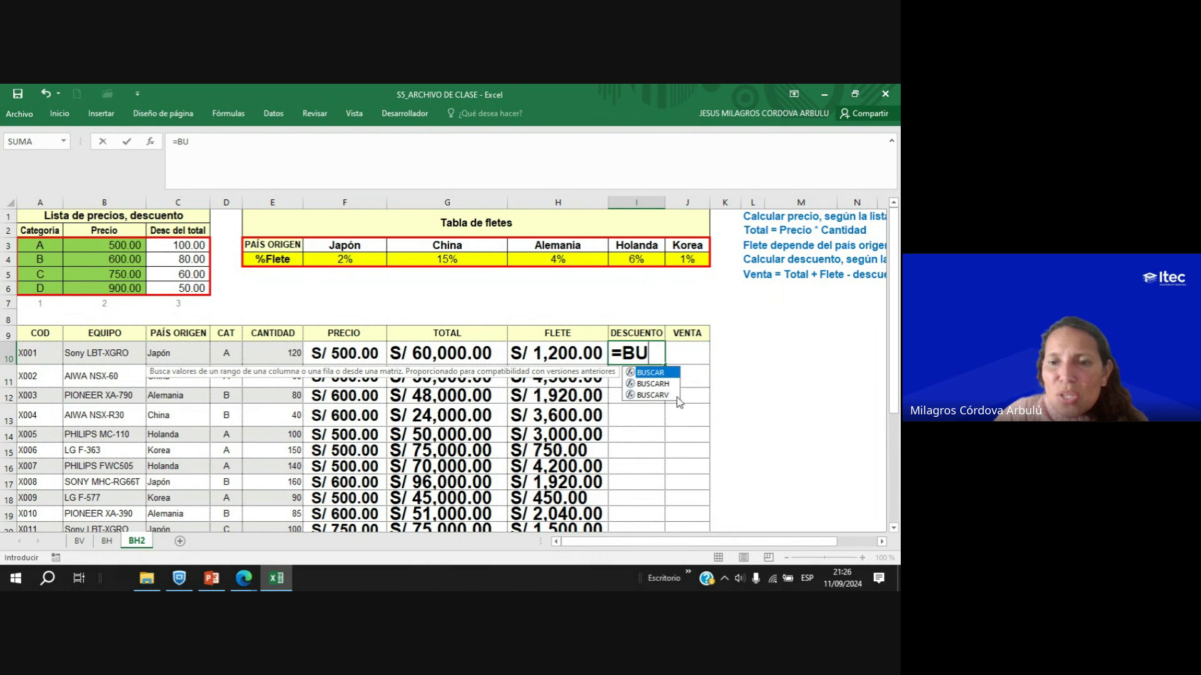
{"action": "double_click", "coordinate": [652, 395]}
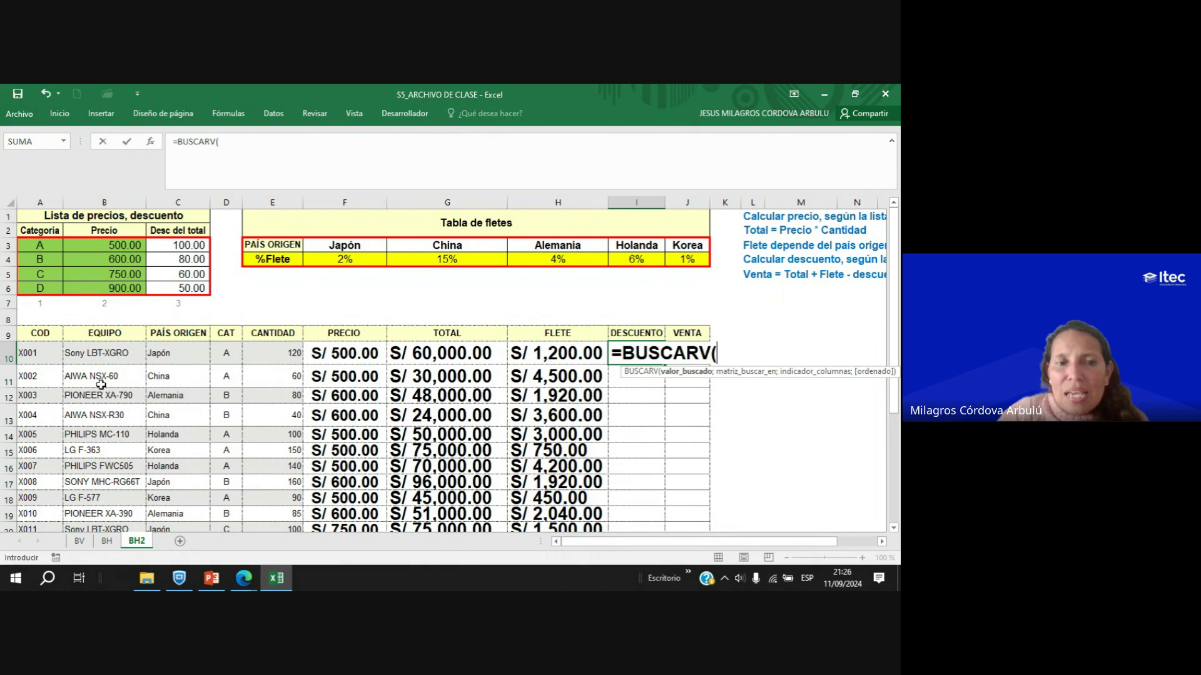
{"action": "left_click", "coordinate": [229, 353]}
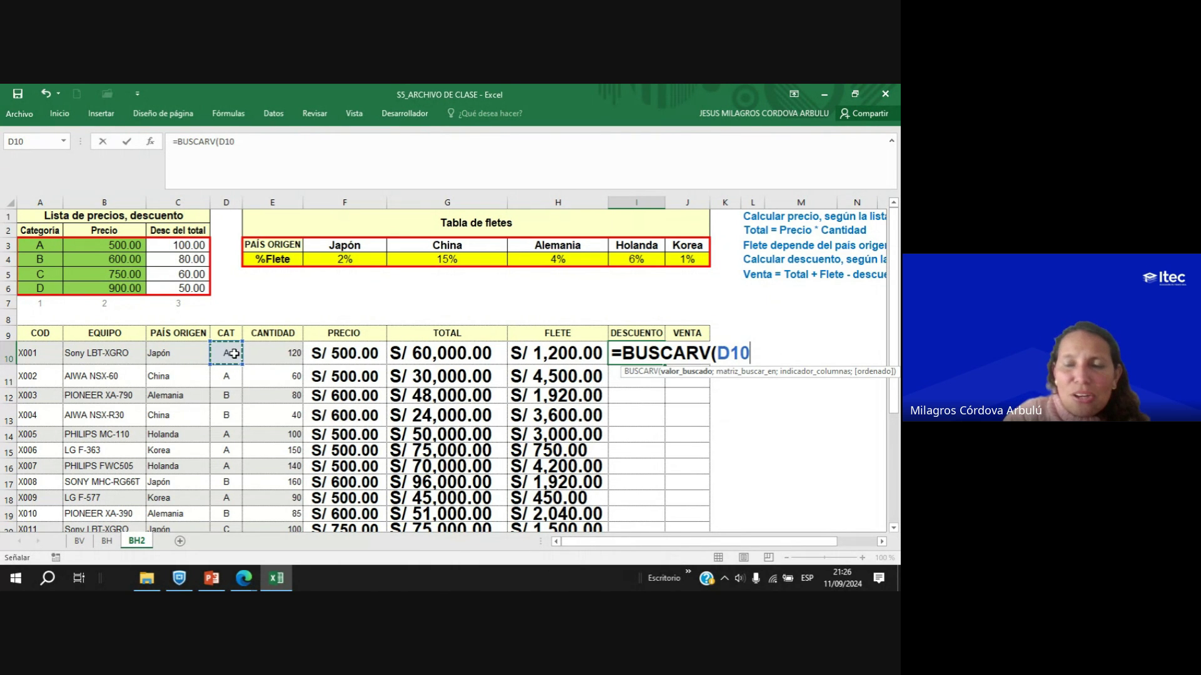
{"action": "type", "text": ";"}
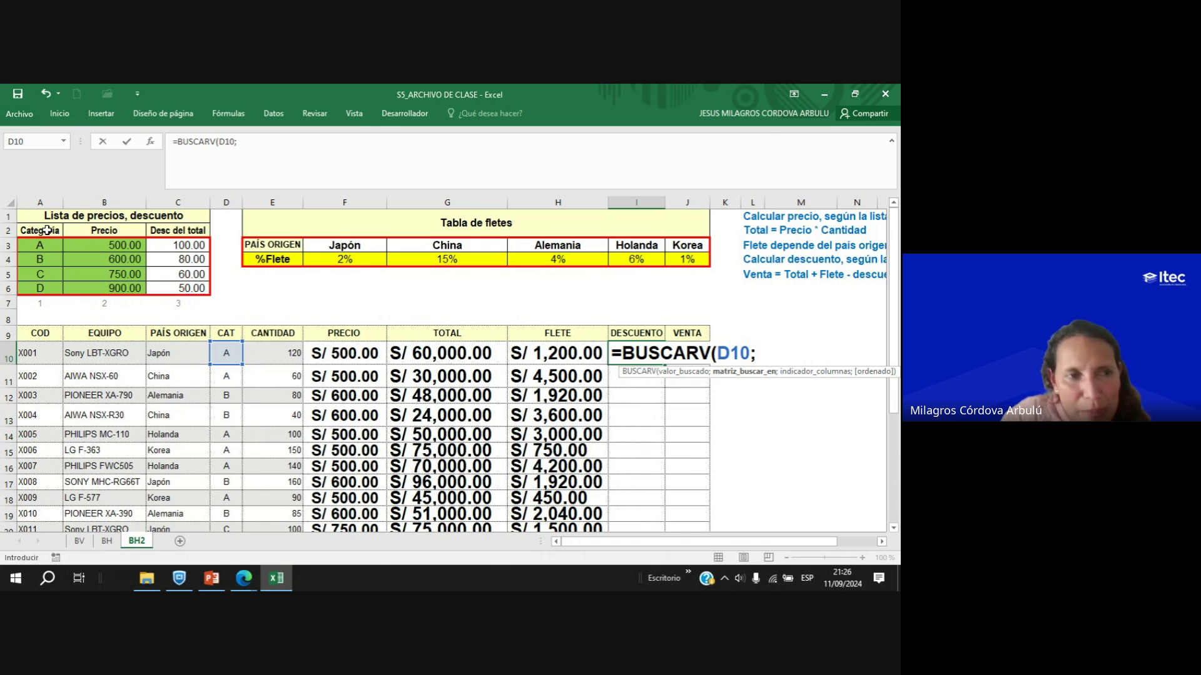
{"action": "left_click_drag", "start_coordinate": [51, 230], "coordinate": [176, 287]}
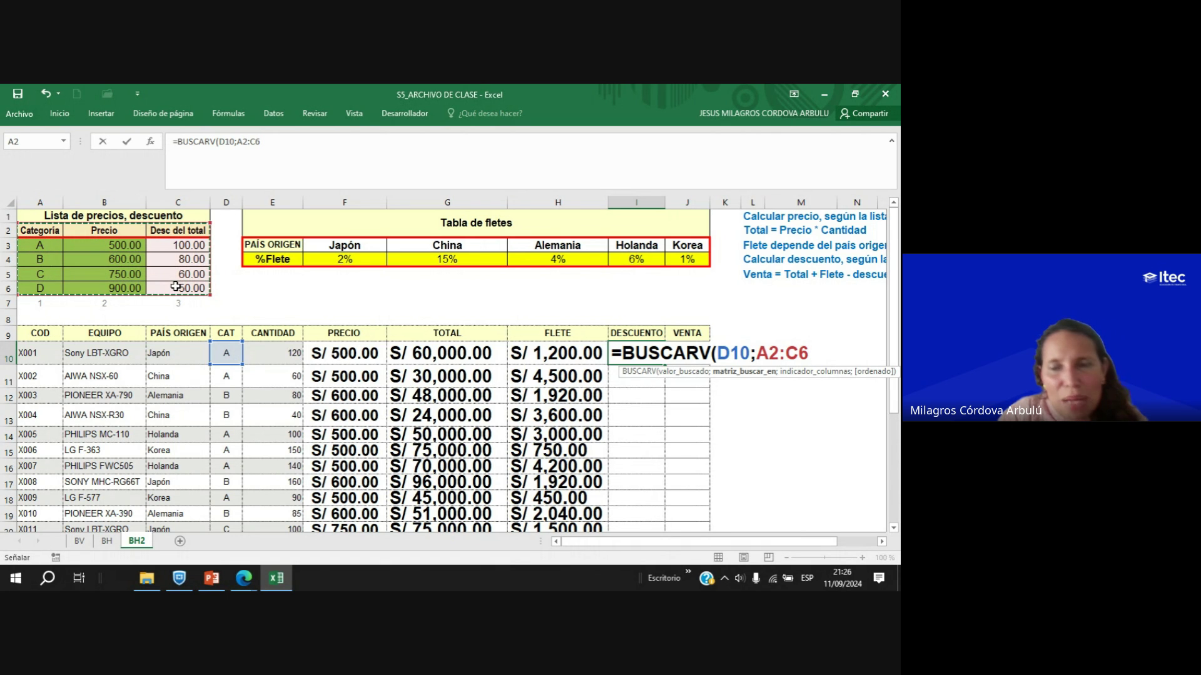
Make the table range in the I10 formula absolute as $A$2:$C$6 and add the separator for the column index.
{"action": "left_click", "coordinate": [760, 354]}
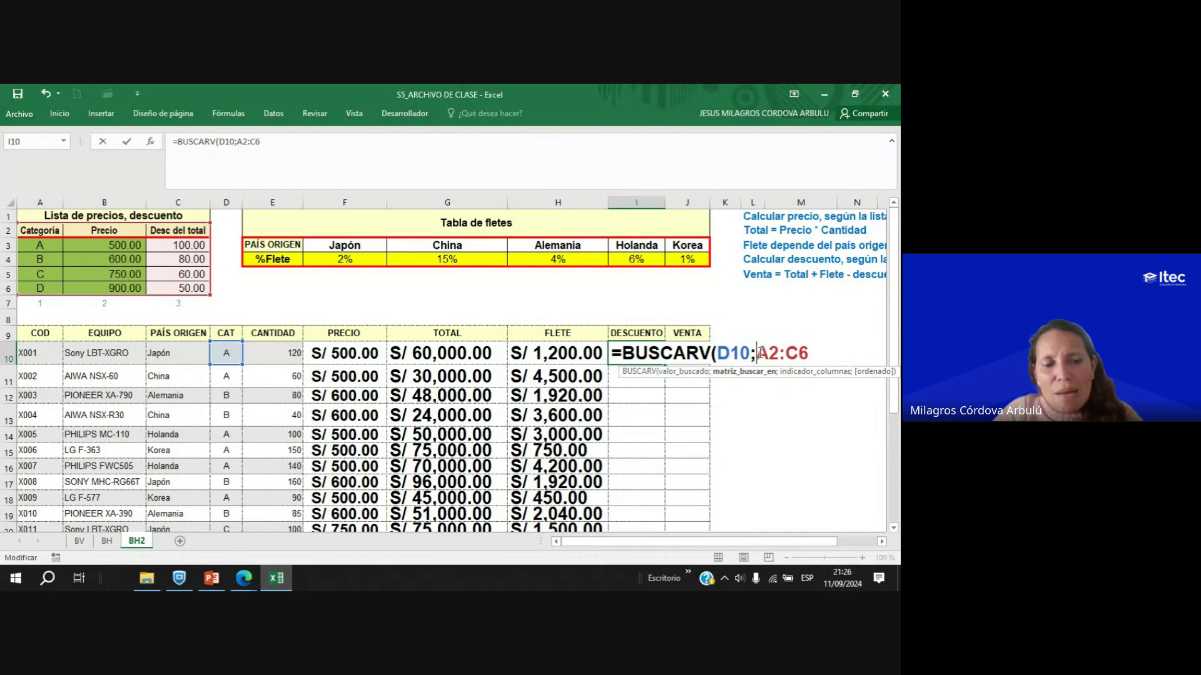
{"action": "type", "text": "$"}
{"action": "left_click", "coordinate": [785, 353]}
{"action": "type", "text": "$"}
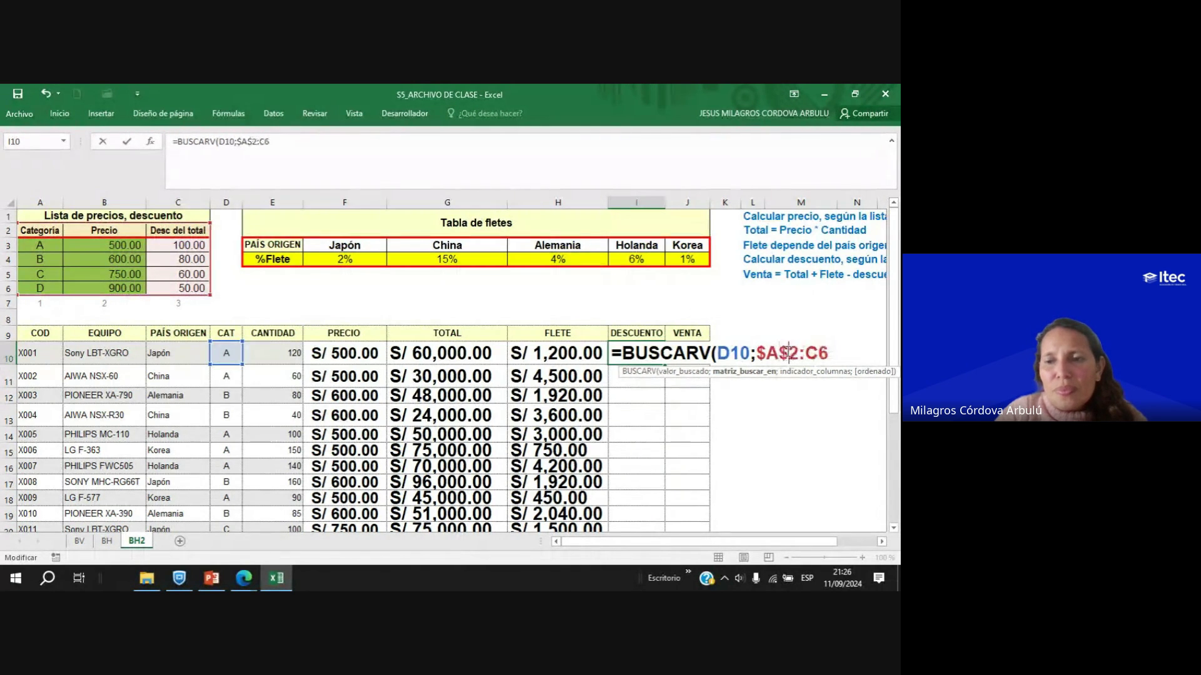
{"action": "left_click", "coordinate": [807, 353]}
{"action": "type", "text": "$"}
{"action": "left_click", "coordinate": [839, 353]}
{"action": "type", "text": "$C$"}
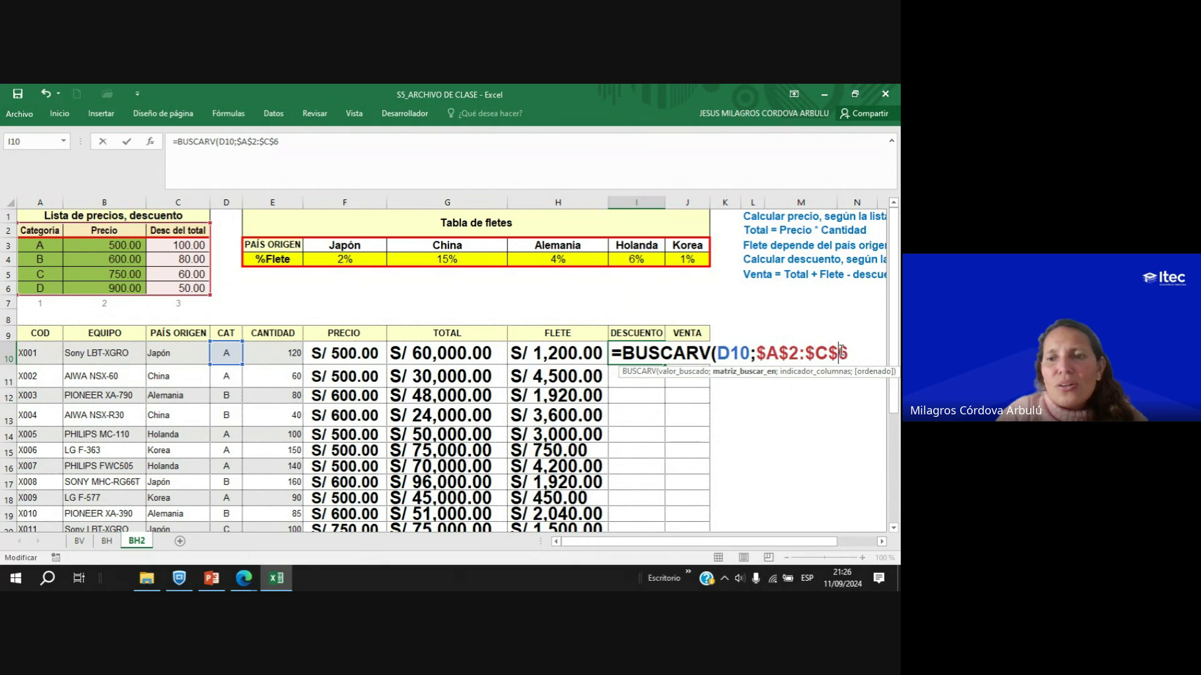
{"action": "type", "text": ";"}
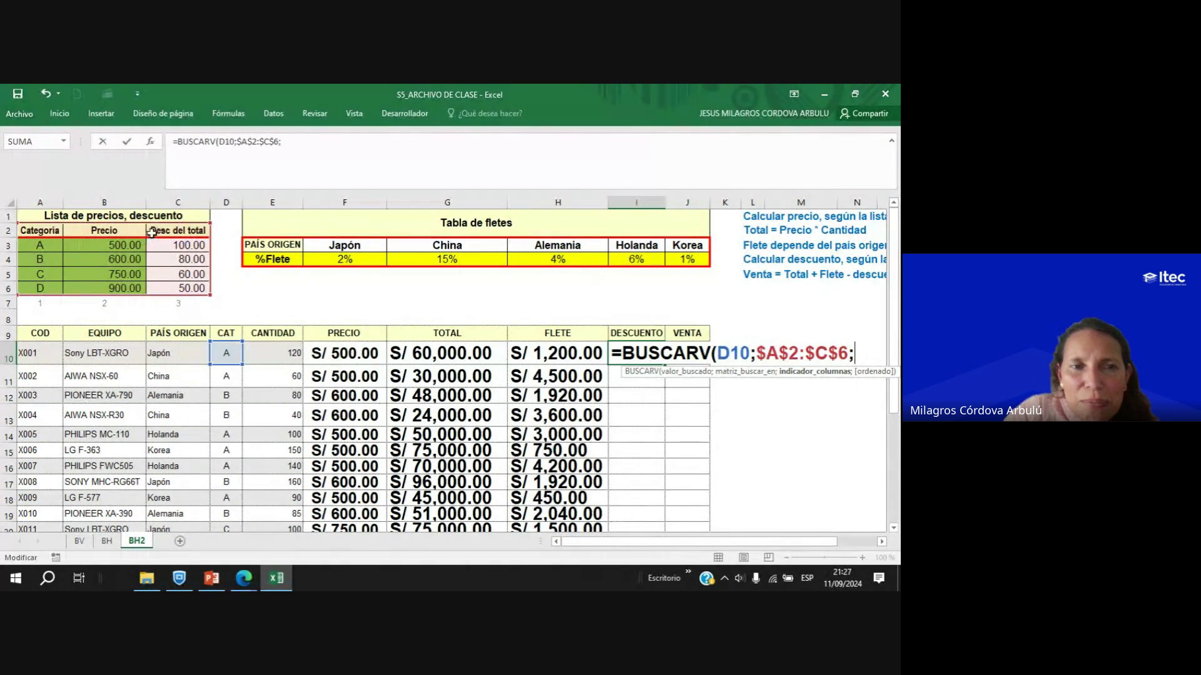
Complete the I10 BUSCARV formula with column index 3 and exact match FALSO, and fill it down the DESCUENTO column.
{"action": "type", "text": "3;"}
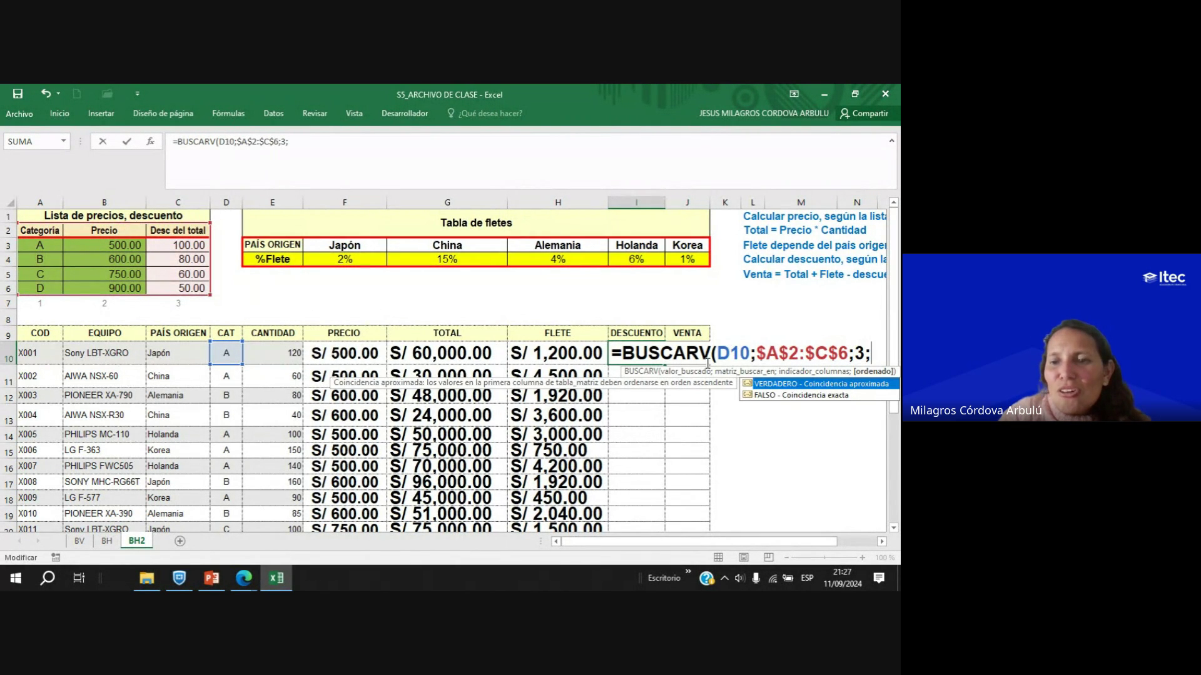
{"action": "double_click", "coordinate": [778, 394]}
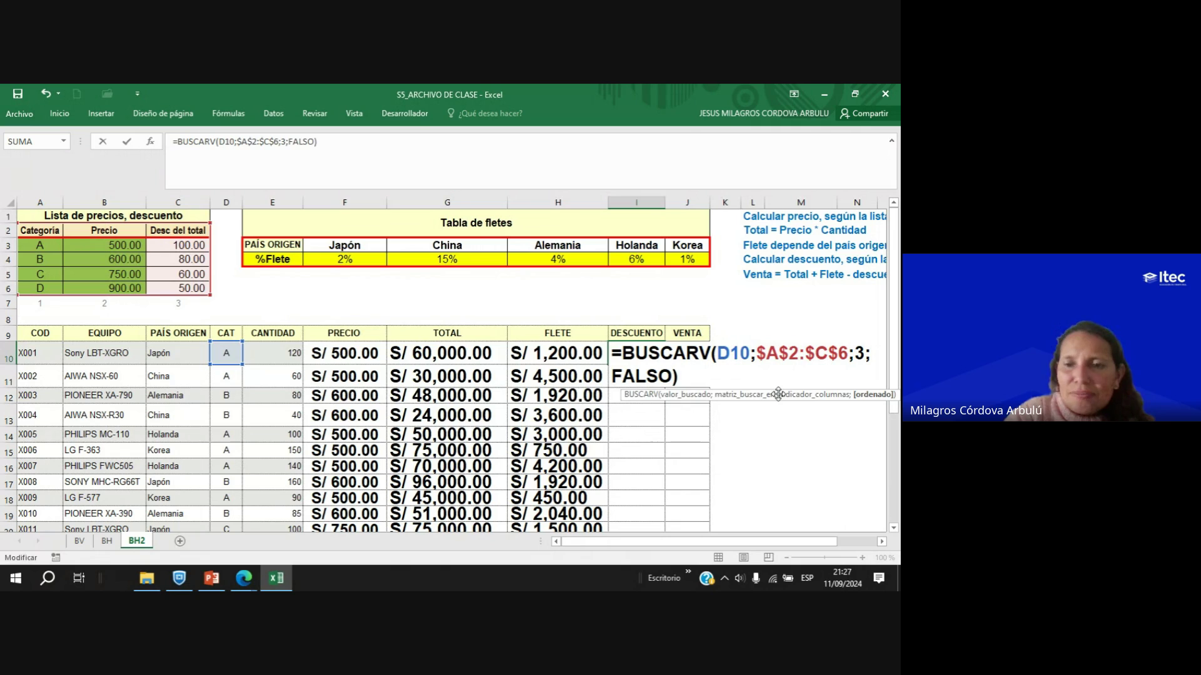
{"action": "key", "text": "Return"}
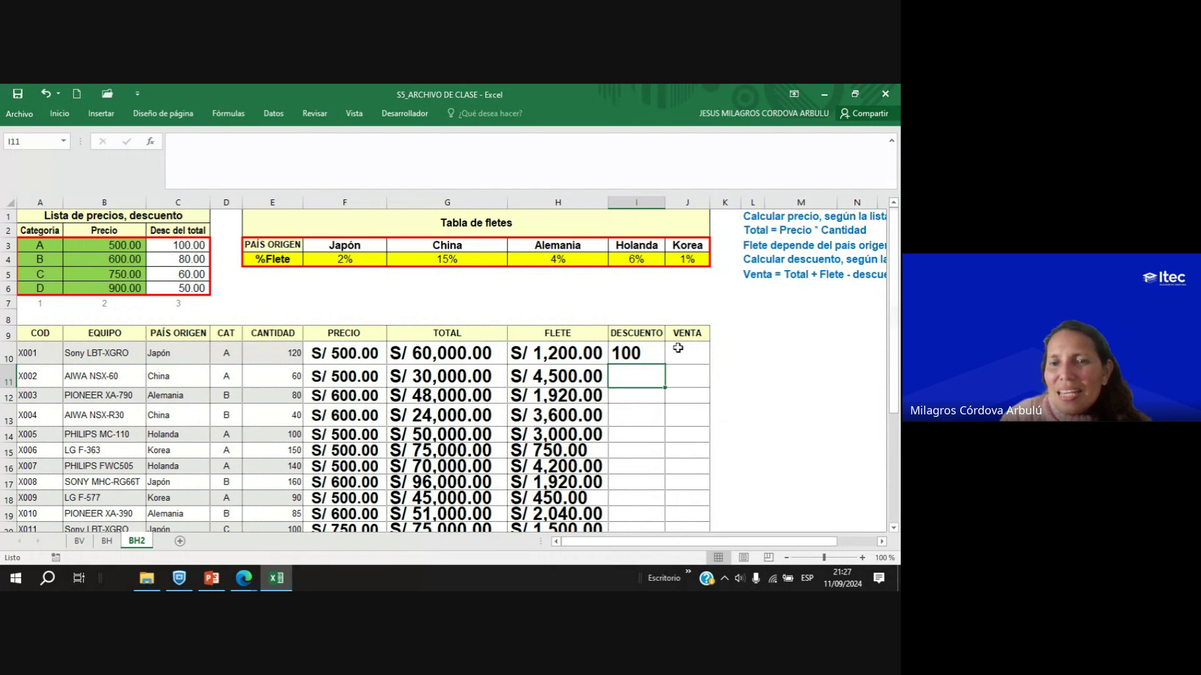
{"action": "left_click", "coordinate": [662, 358]}
{"action": "double_click", "coordinate": [666, 366]}
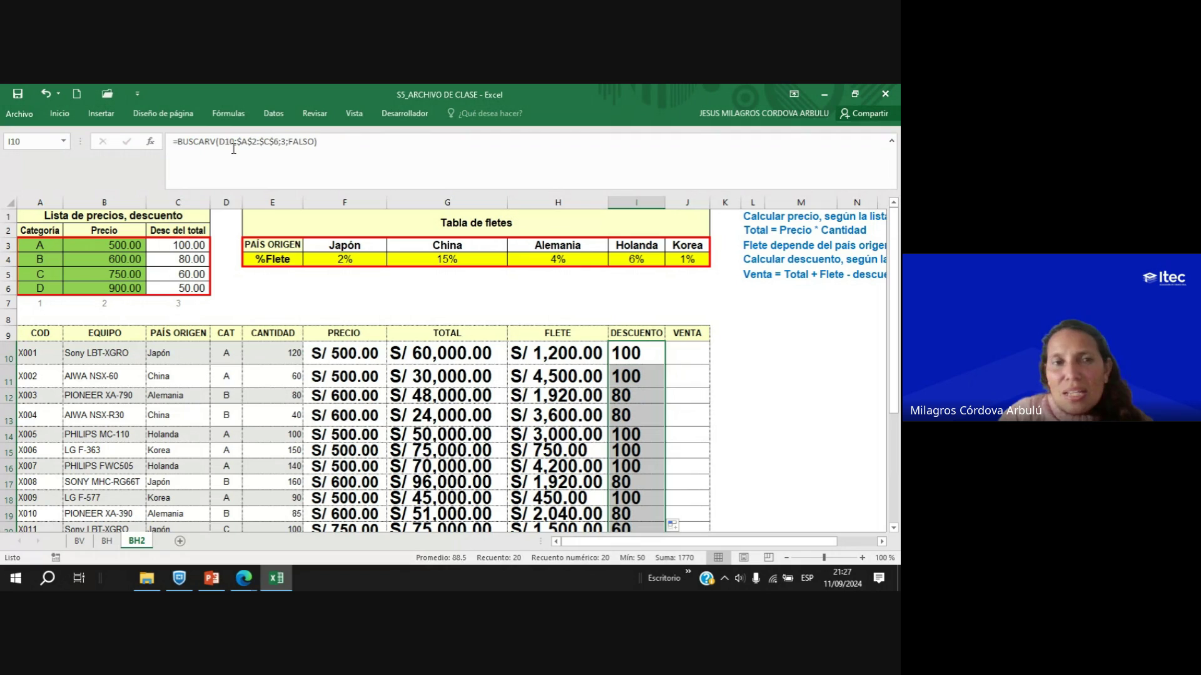
Format the filled DESCUENTO values with the Moneda number format.
{"action": "left_click", "coordinate": [59, 113]}
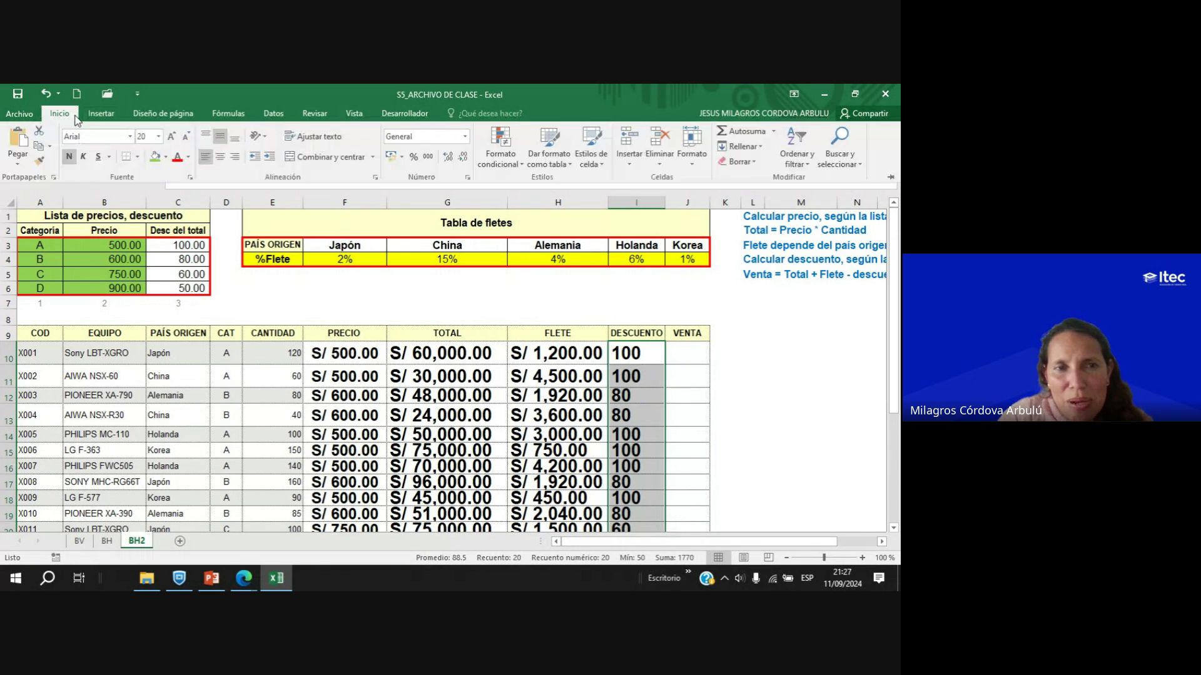
{"action": "left_click", "coordinate": [466, 137]}
{"action": "left_click", "coordinate": [437, 216]}
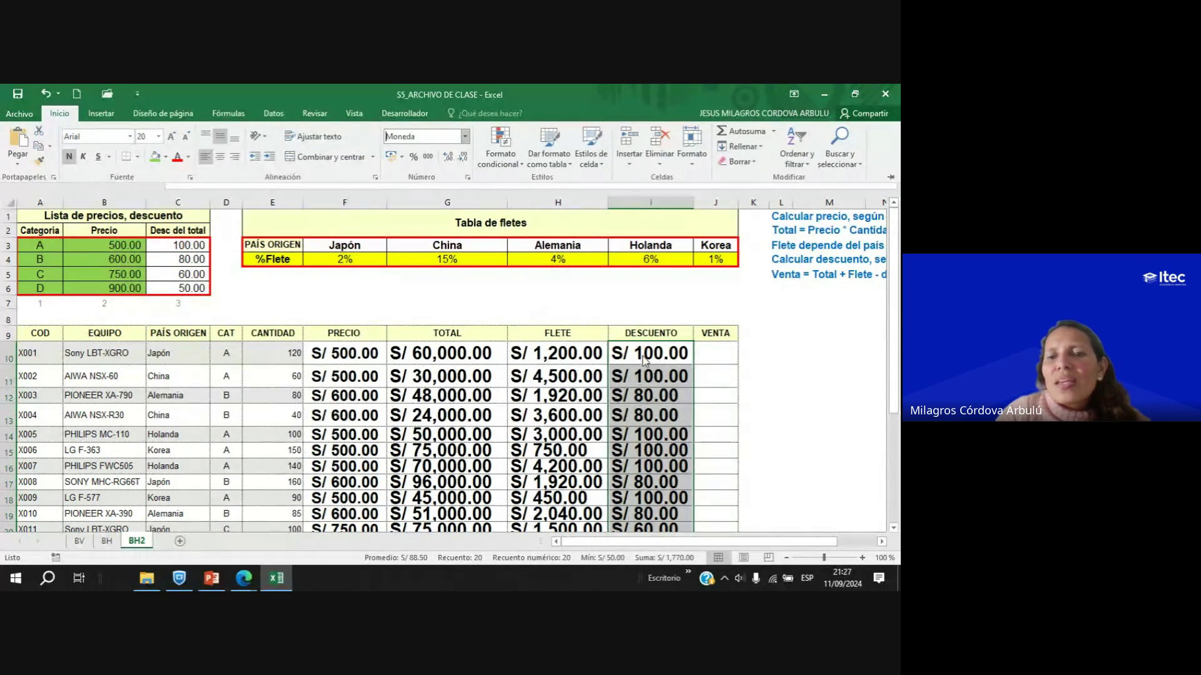
{"action": "left_click", "coordinate": [699, 362]}
{"action": "left_click", "coordinate": [675, 355]}
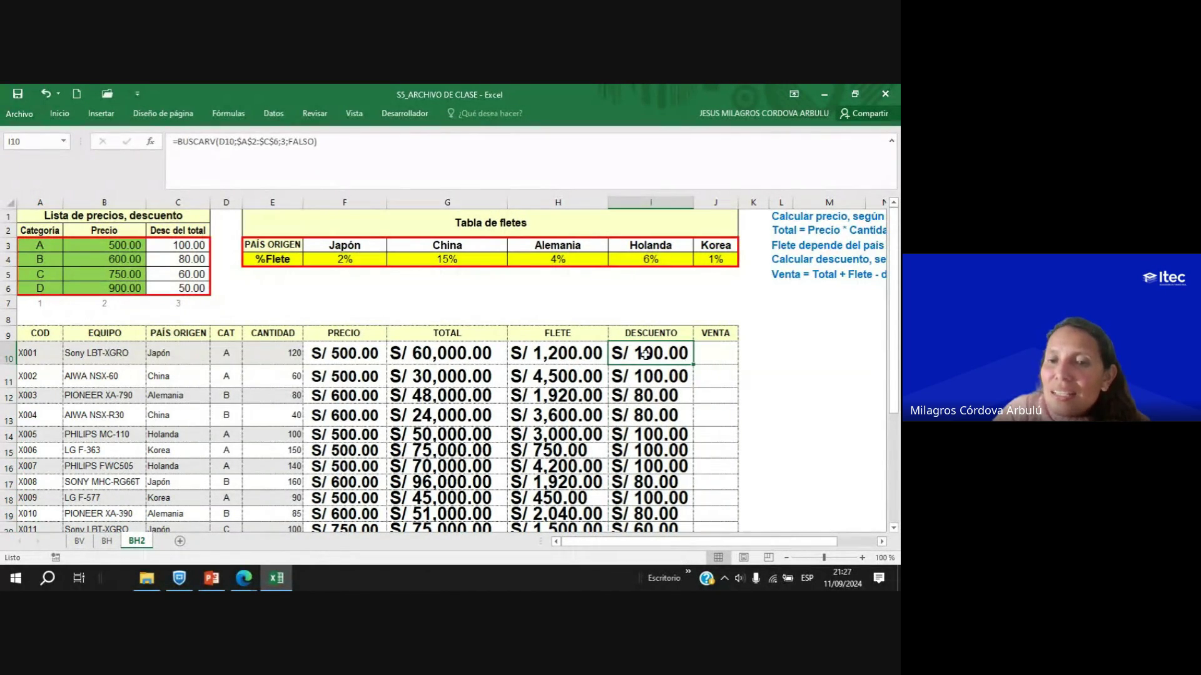
Enter the sale formula =G10+H10-I10 in J10 under VENTA.
{"action": "left_click", "coordinate": [723, 351]}
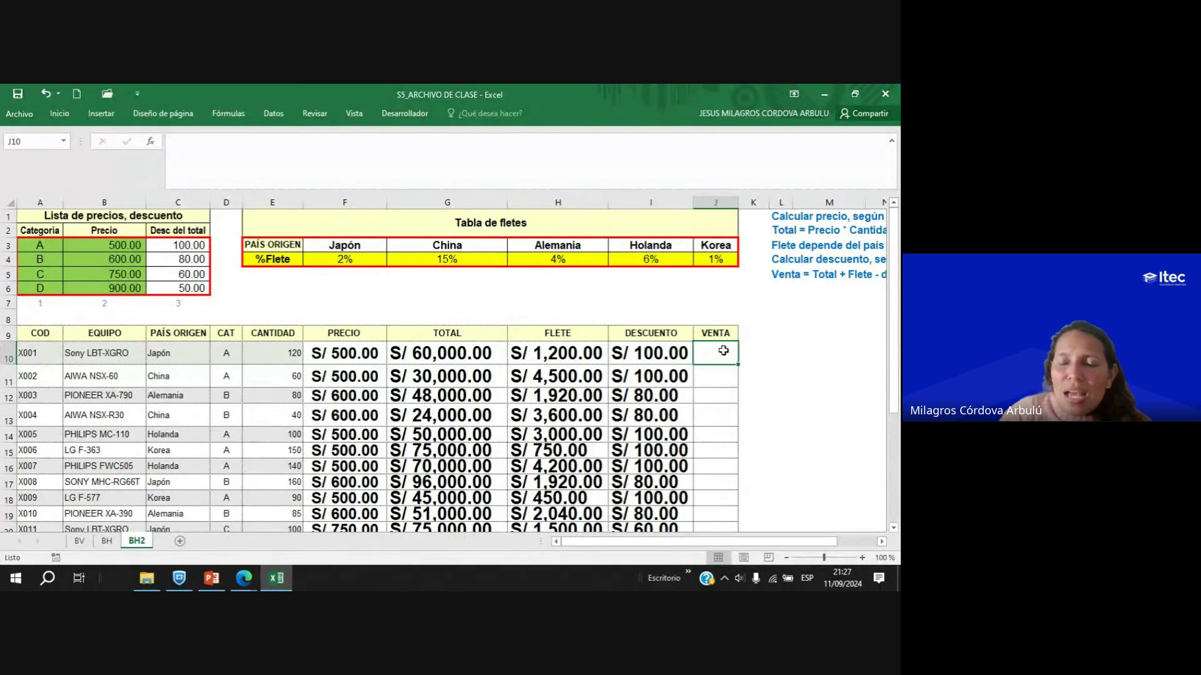
{"action": "type", "text": "="}
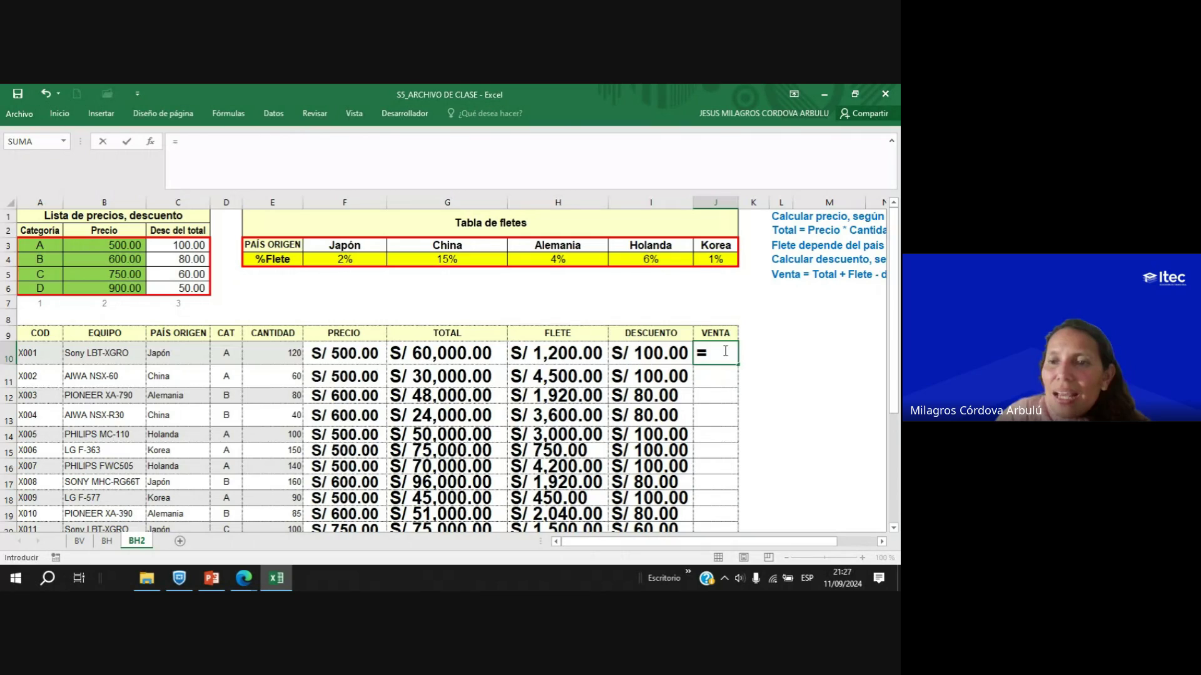
{"action": "left_click", "coordinate": [485, 355]}
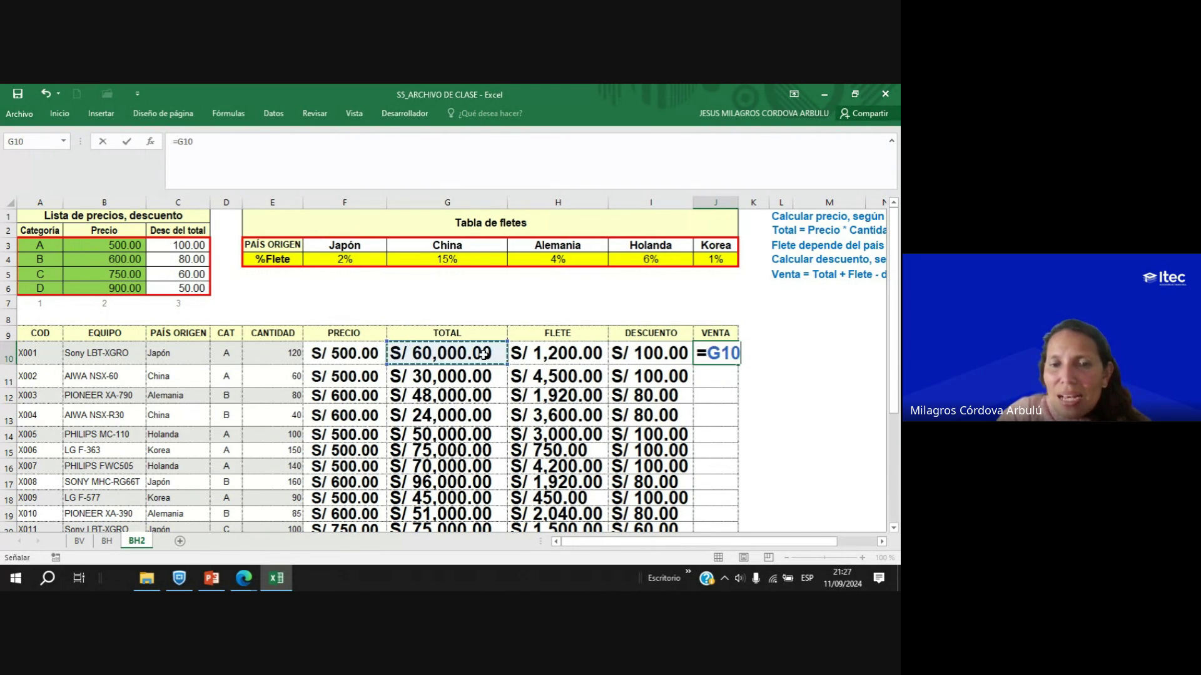
{"action": "type", "text": "+"}
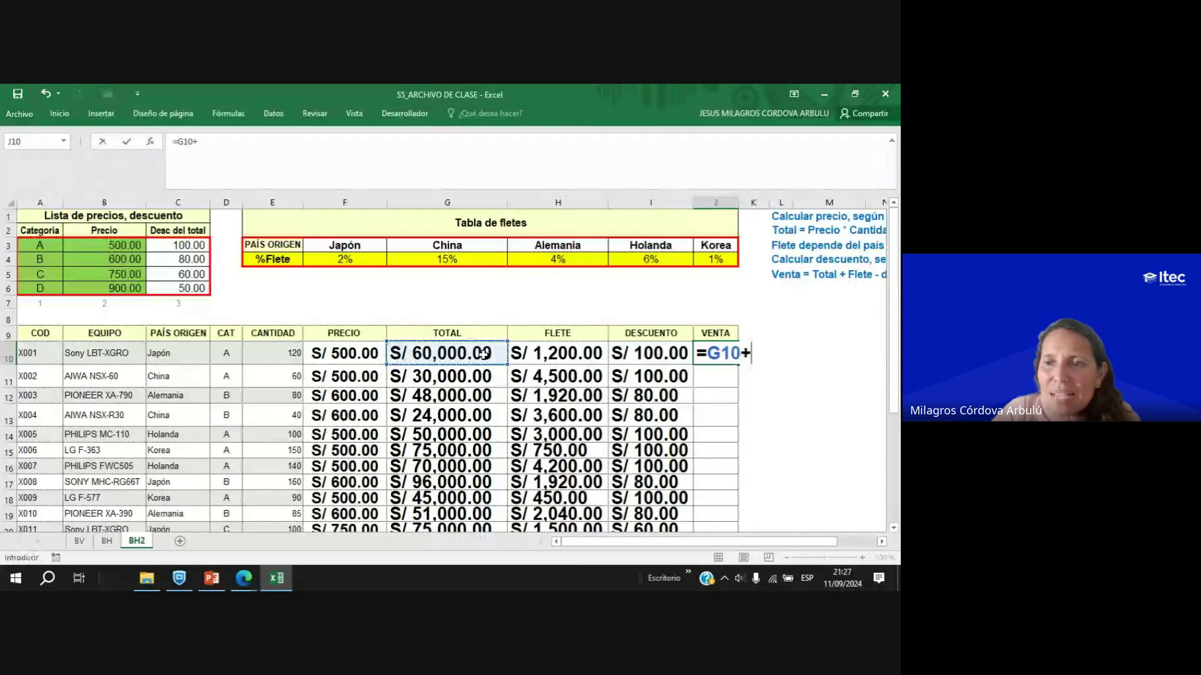
{"action": "left_click", "coordinate": [584, 356]}
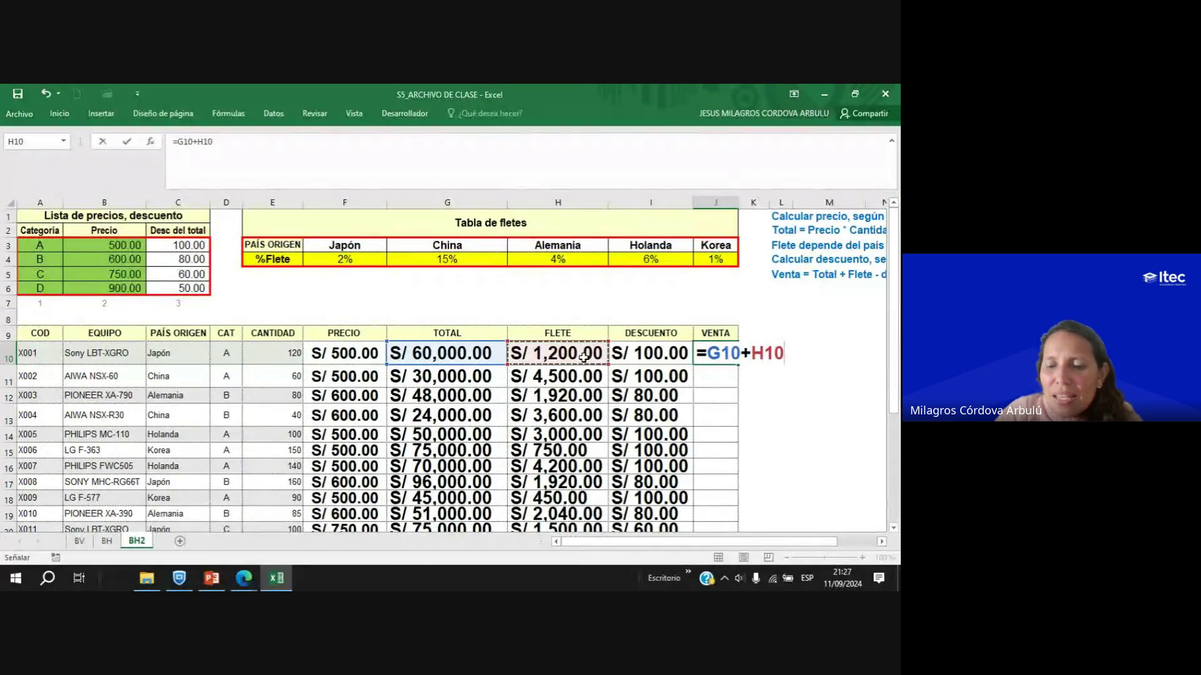
{"action": "type", "text": "-"}
{"action": "left_click", "coordinate": [647, 354]}
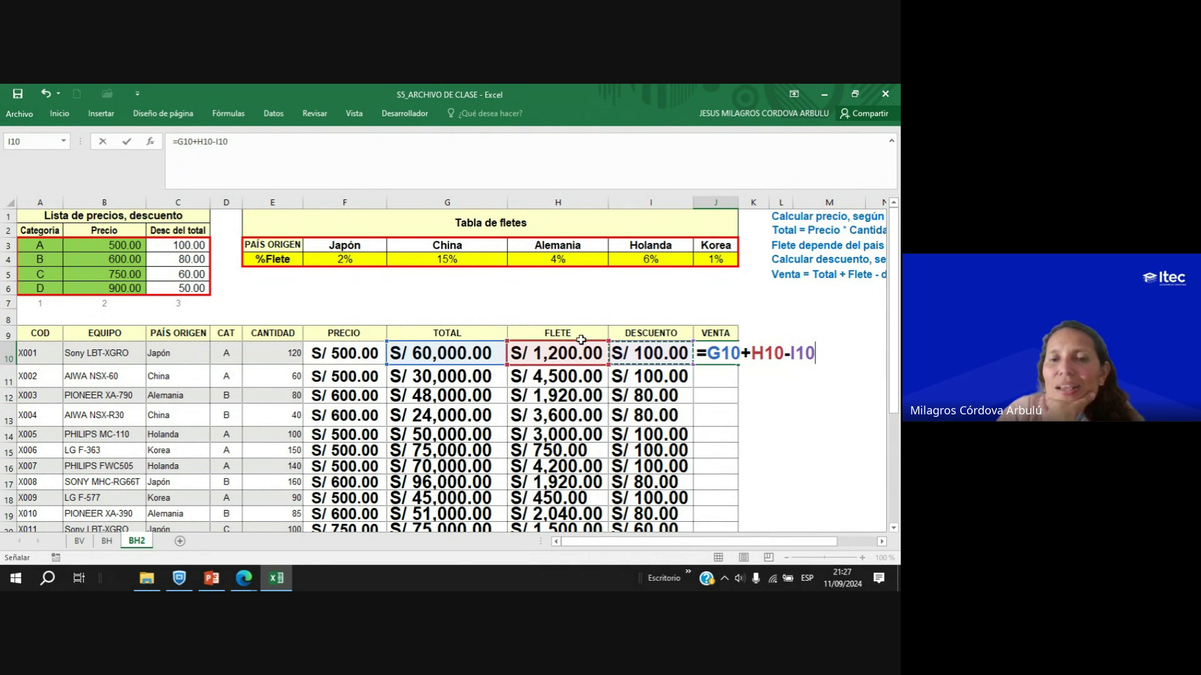
{"action": "key", "text": "Return"}
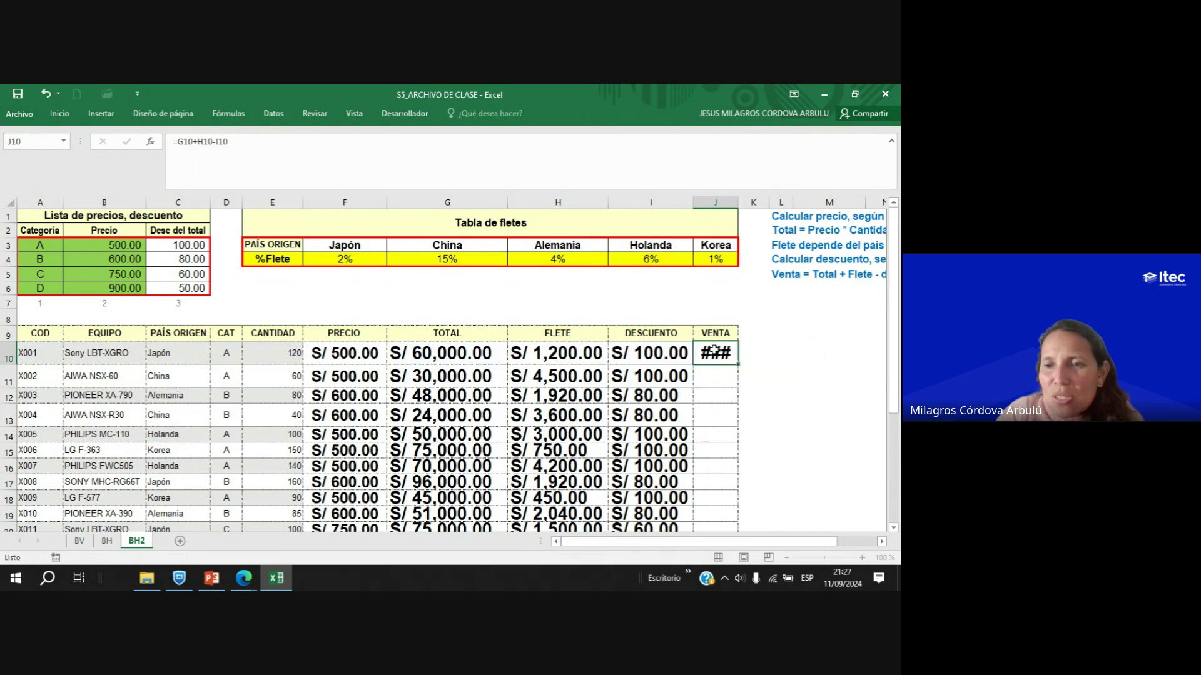
Autofit the width of column J and fill the J10 sale formula down the VENTA column.
{"action": "double_click", "coordinate": [739, 199]}
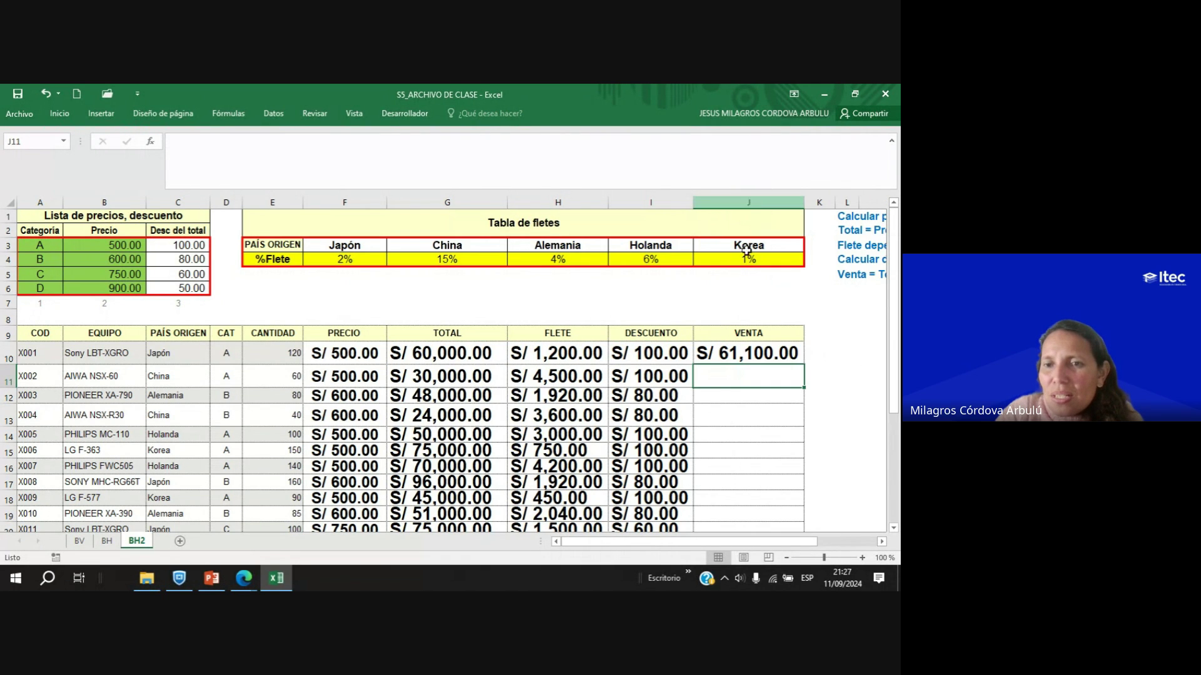
{"action": "left_click", "coordinate": [795, 350]}
{"action": "double_click", "coordinate": [804, 365]}
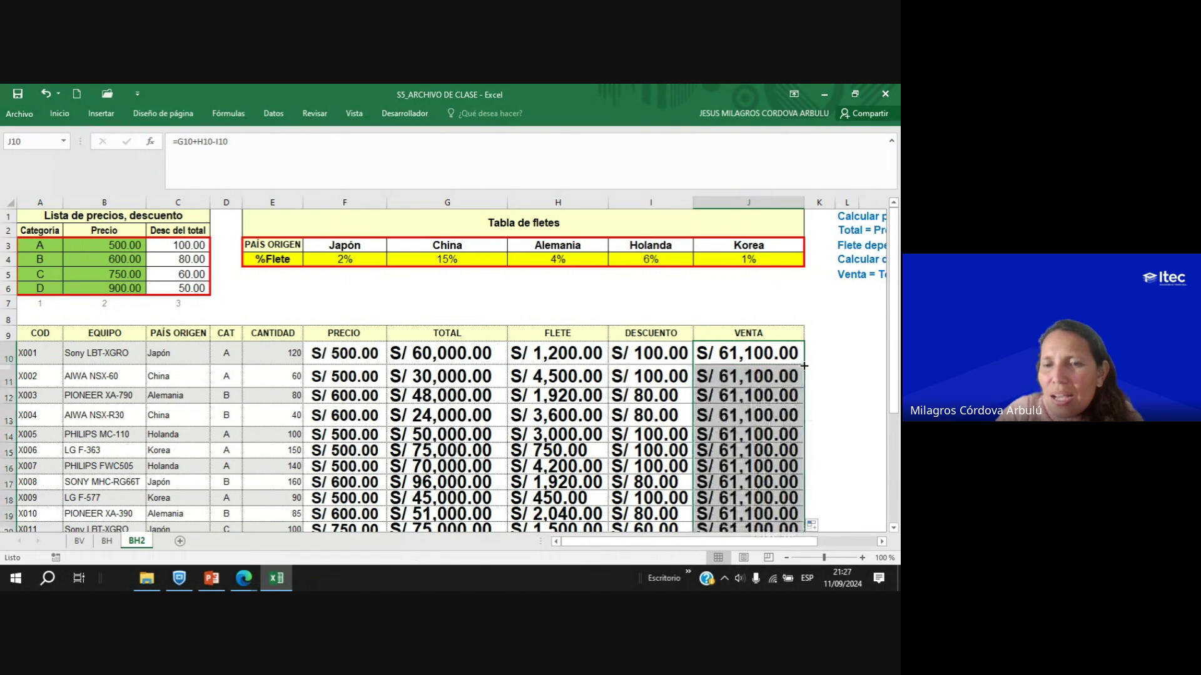
Review the calculation instructions in L1:L5 beside the freight table against the VENTA column.
{"action": "left_click", "coordinate": [881, 540]}
{"action": "left_click", "coordinate": [880, 540]}
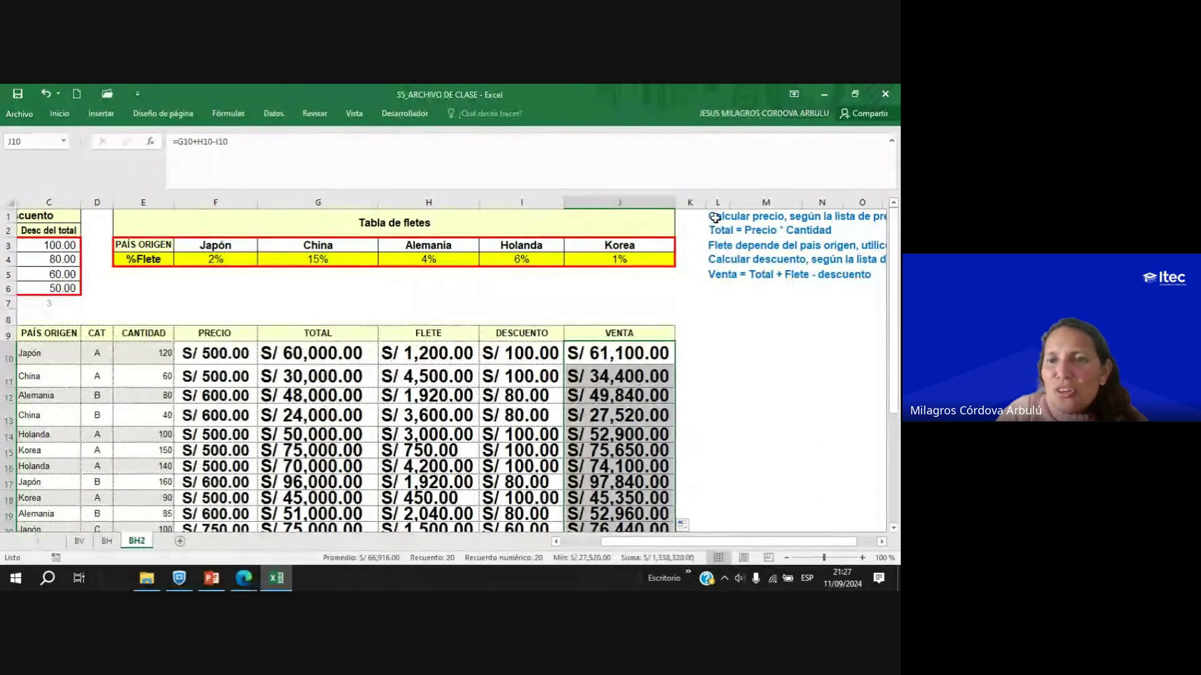
{"action": "left_click_drag", "start_coordinate": [715, 218], "coordinate": [724, 273]}
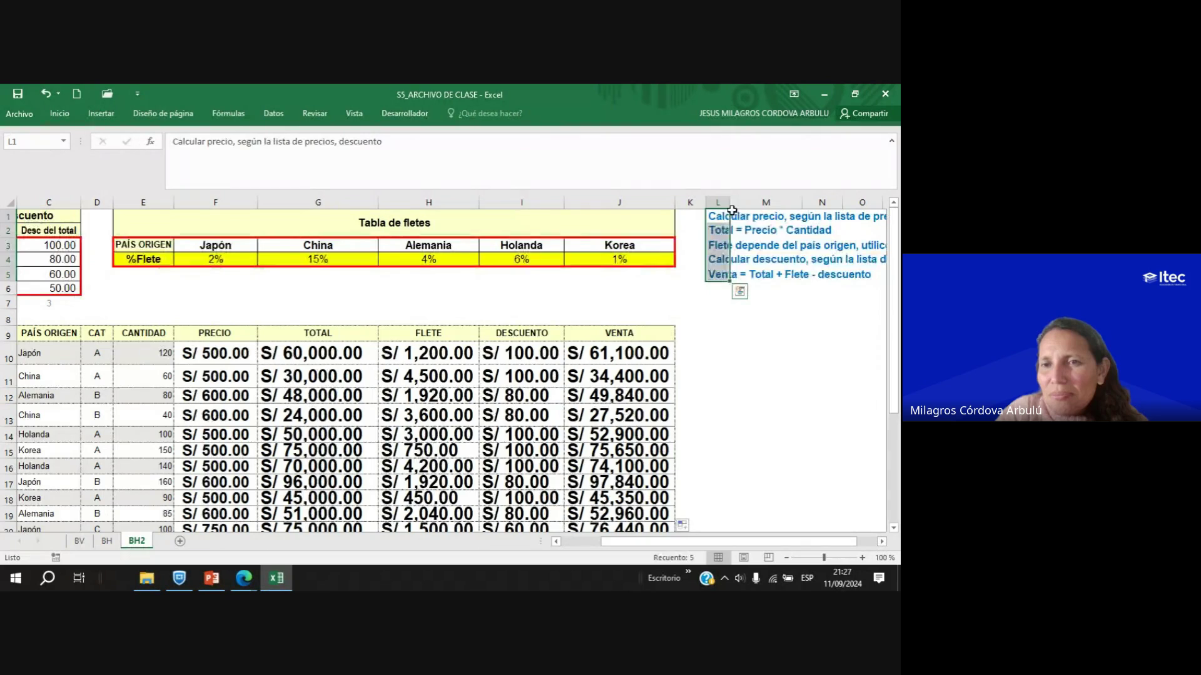
{"action": "left_click_drag", "start_coordinate": [719, 217], "coordinate": [778, 271]}
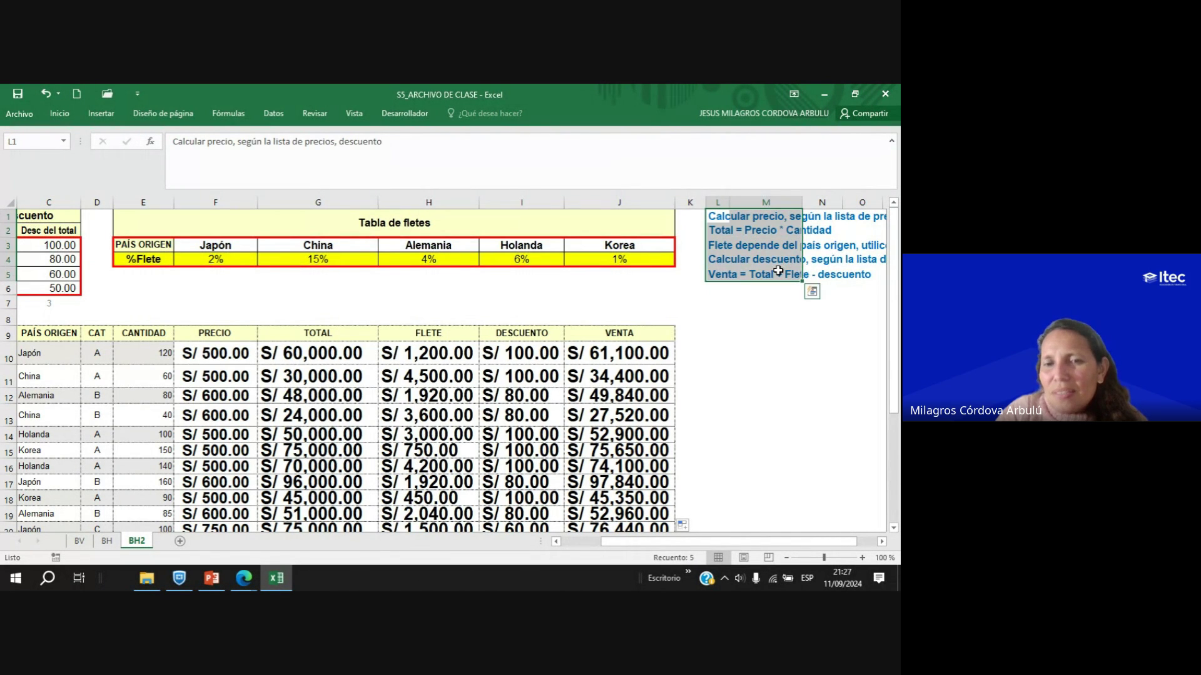
{"action": "left_click", "coordinate": [637, 354]}
Reduce the font size of F10:J29 to 14 and autofit column J so the largest sale amount fits.
{"action": "left_click", "coordinate": [158, 350]}
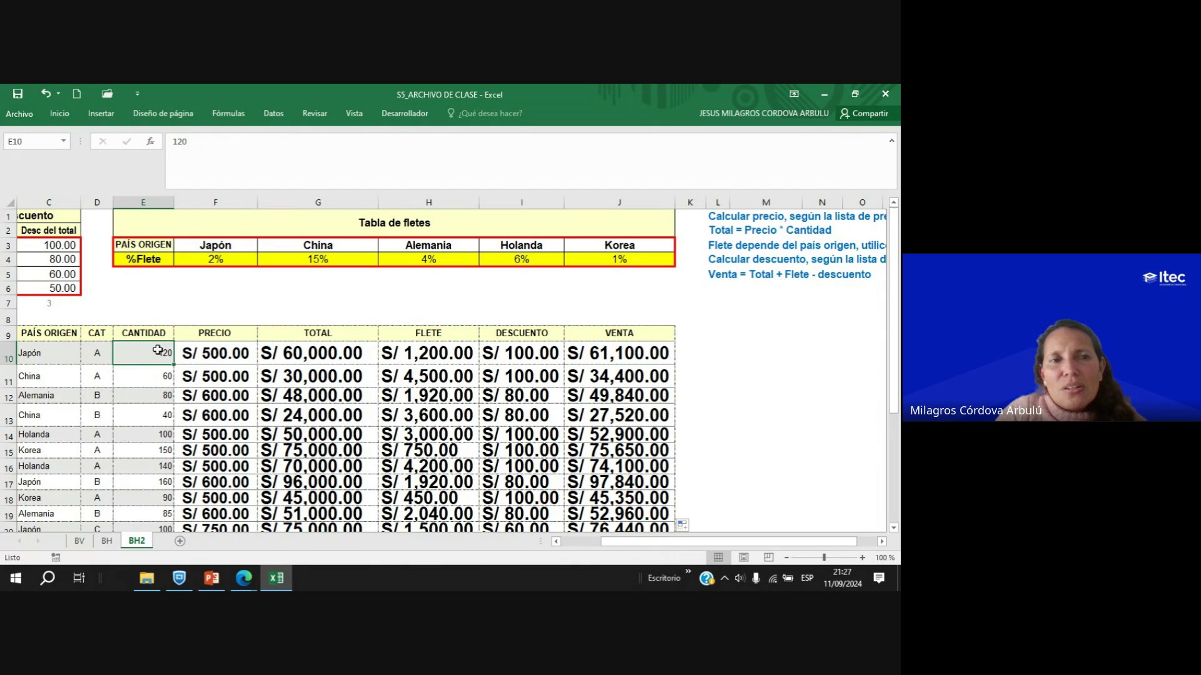
{"action": "left_click", "coordinate": [59, 113]}
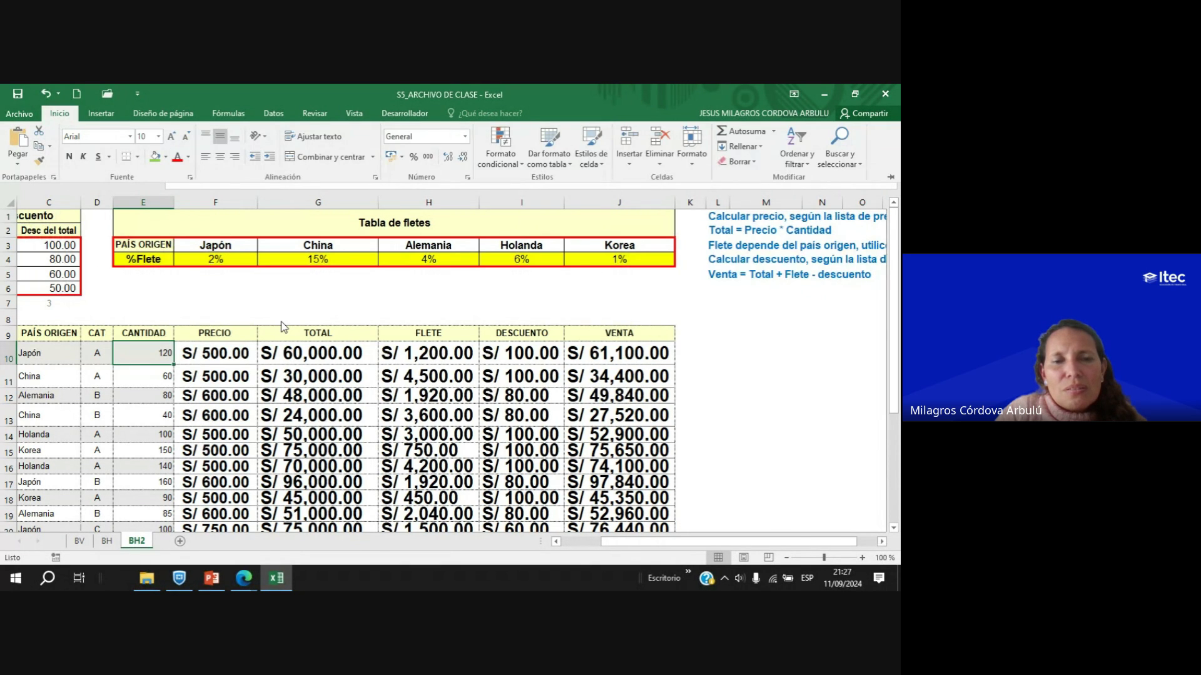
{"action": "left_click", "coordinate": [224, 352]}
{"action": "left_click_drag", "start_coordinate": [223, 353], "coordinate": [631, 508]}
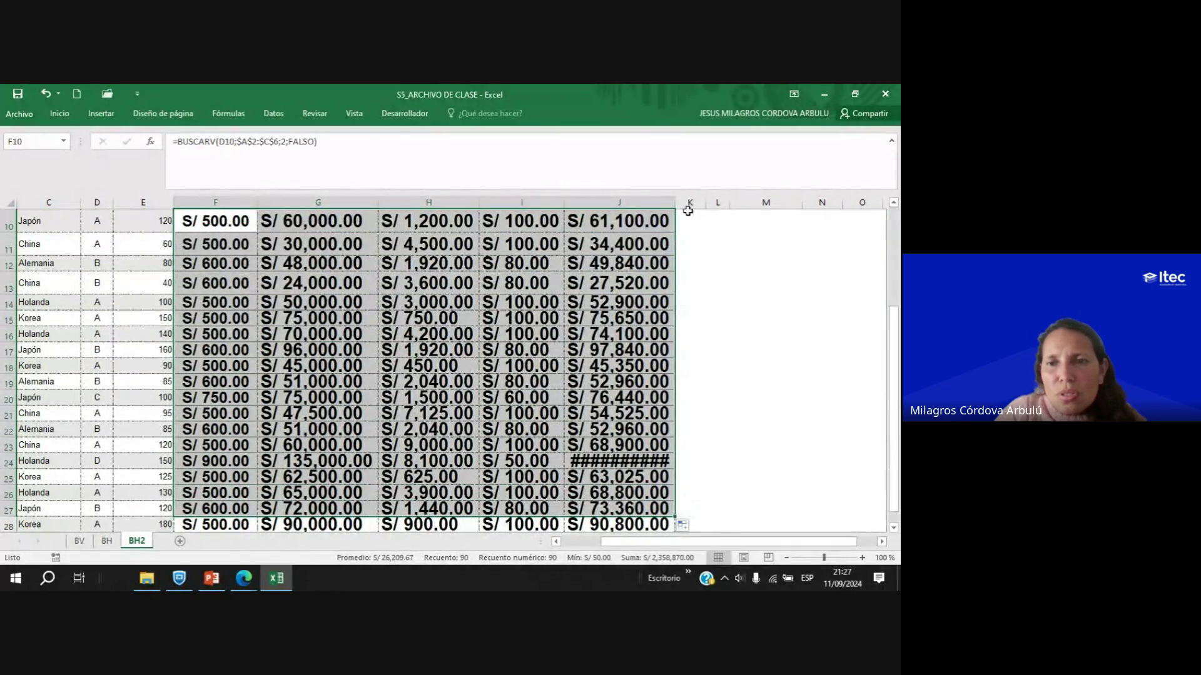
{"action": "double_click", "coordinate": [675, 202]}
{"action": "scroll", "coordinate": [593, 446], "scroll_direction": "down", "scroll_amount": 2}
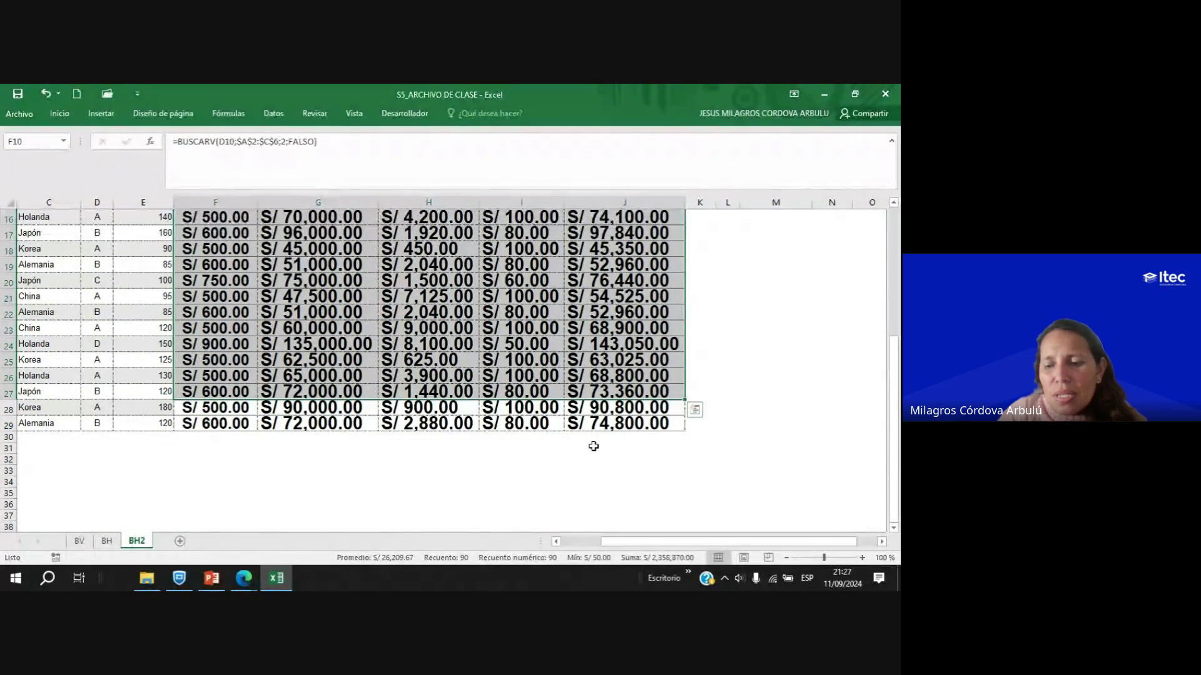
{"action": "key", "text": "shift+Down"}
{"action": "key", "text": "shift+Down"}
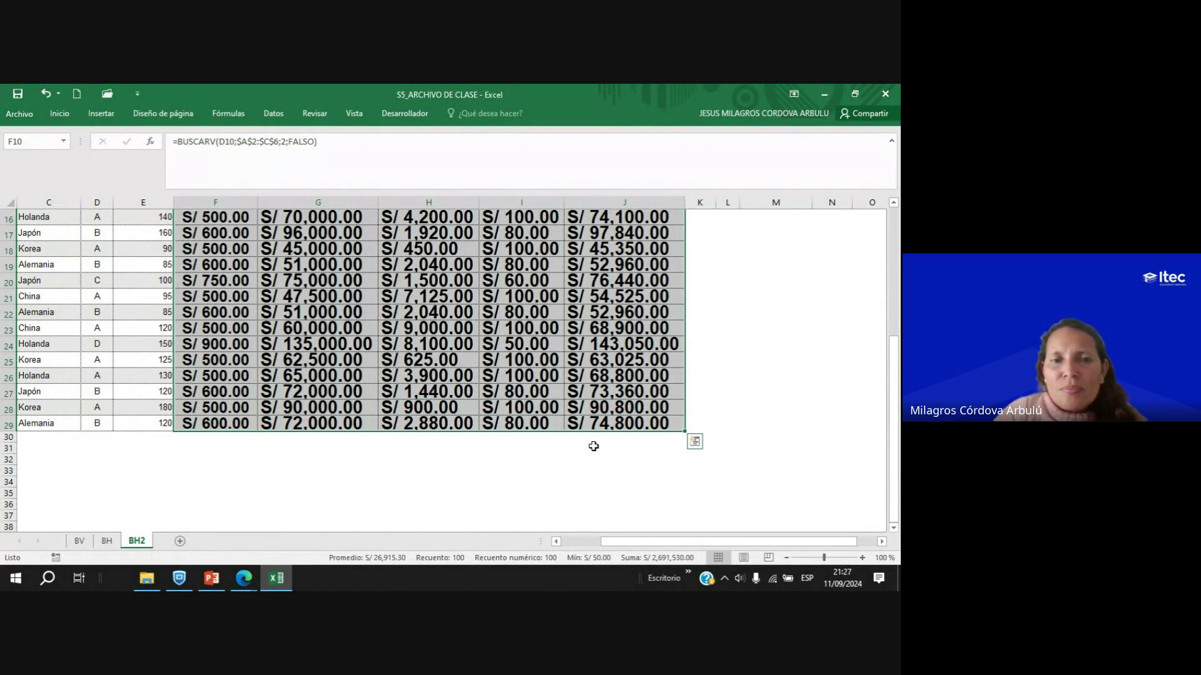
{"action": "scroll", "coordinate": [594, 446], "scroll_direction": "up", "scroll_amount": 5}
{"action": "left_click", "coordinate": [59, 113]}
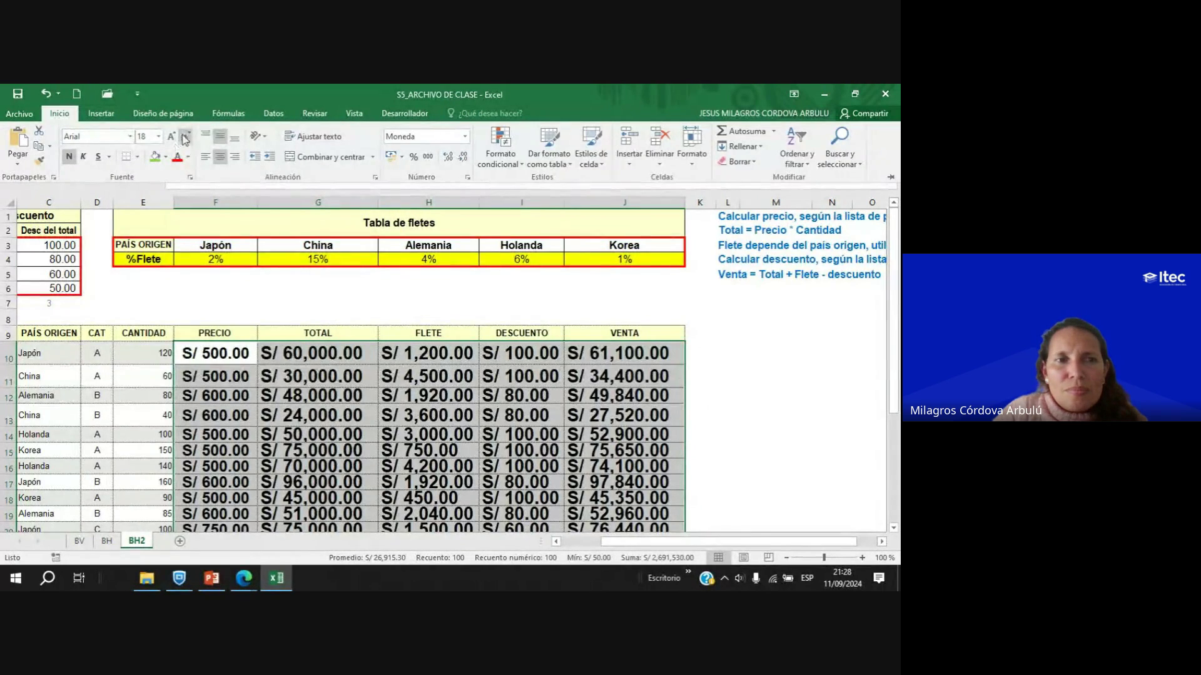
{"action": "left_click", "coordinate": [186, 139]}
{"action": "left_click", "coordinate": [186, 139]}
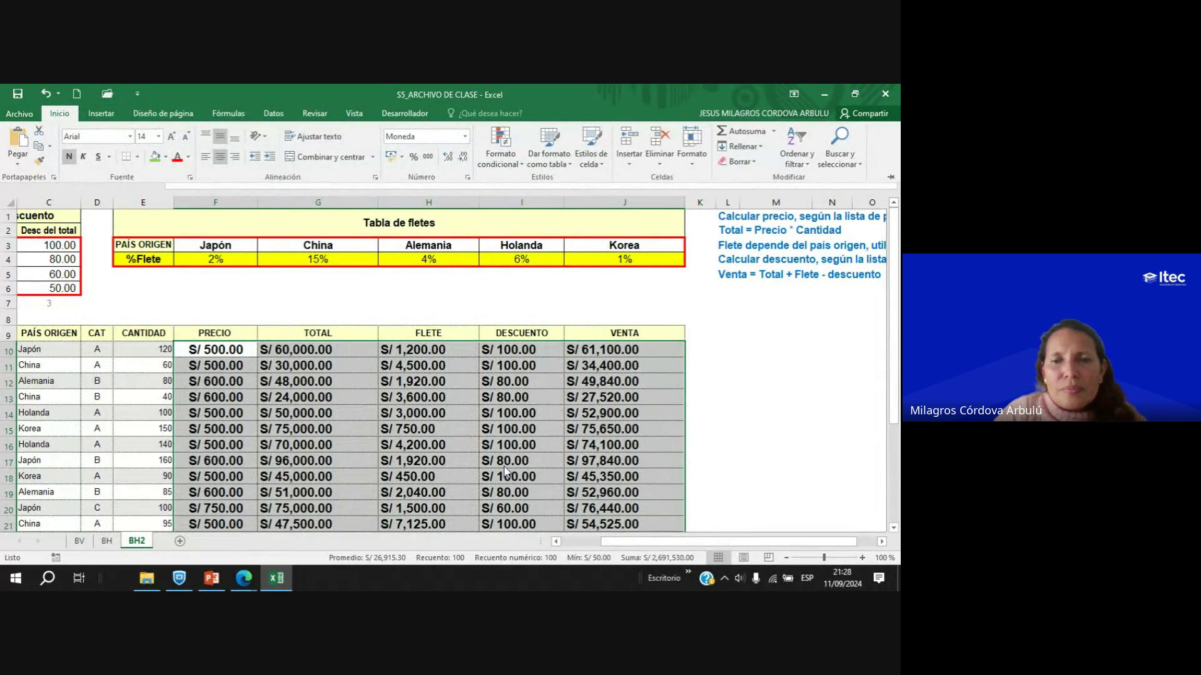
{"action": "left_click", "coordinate": [694, 524]}
{"action": "left_click", "coordinate": [569, 377]}
Review the sale formula in J10 and the BUSCARV discount formula in I10 alongside the price list it references.
{"action": "double_click", "coordinate": [630, 350]}
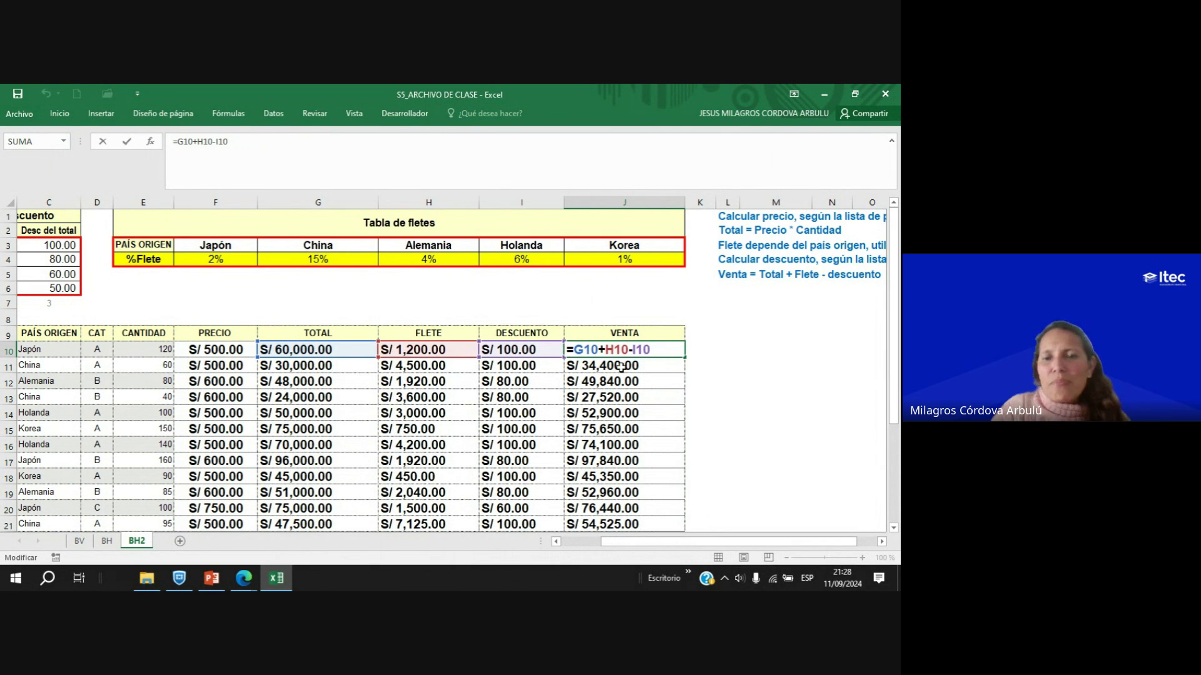
{"action": "key", "text": "Escape"}
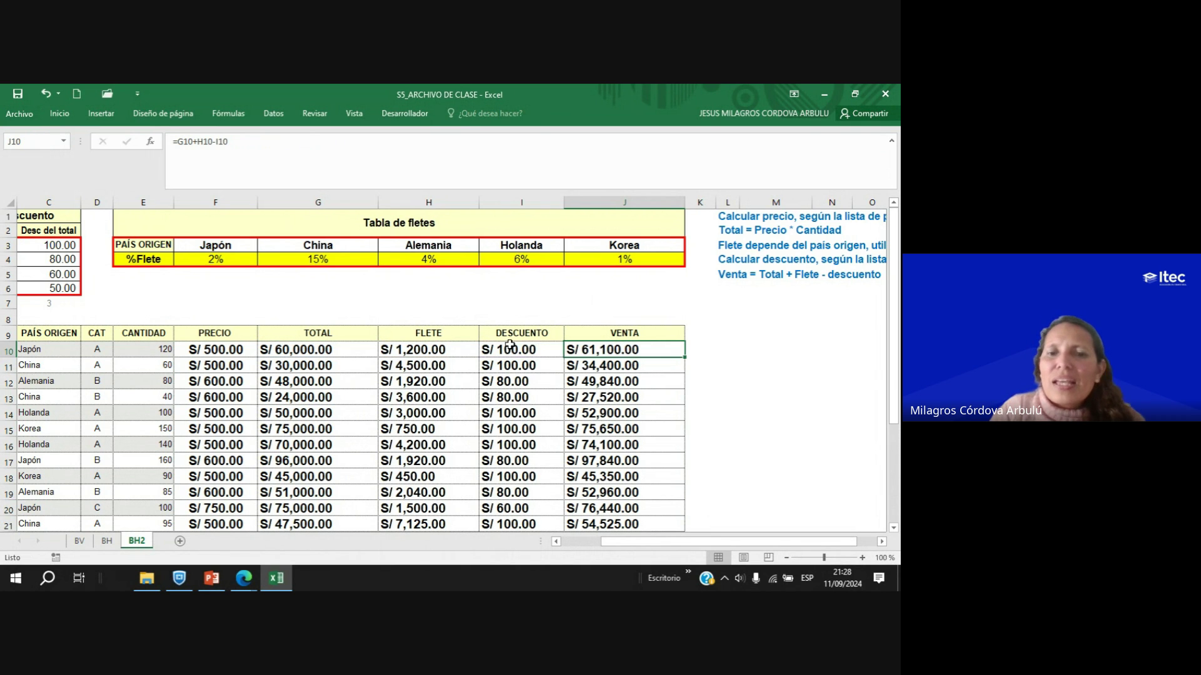
{"action": "double_click", "coordinate": [527, 350]}
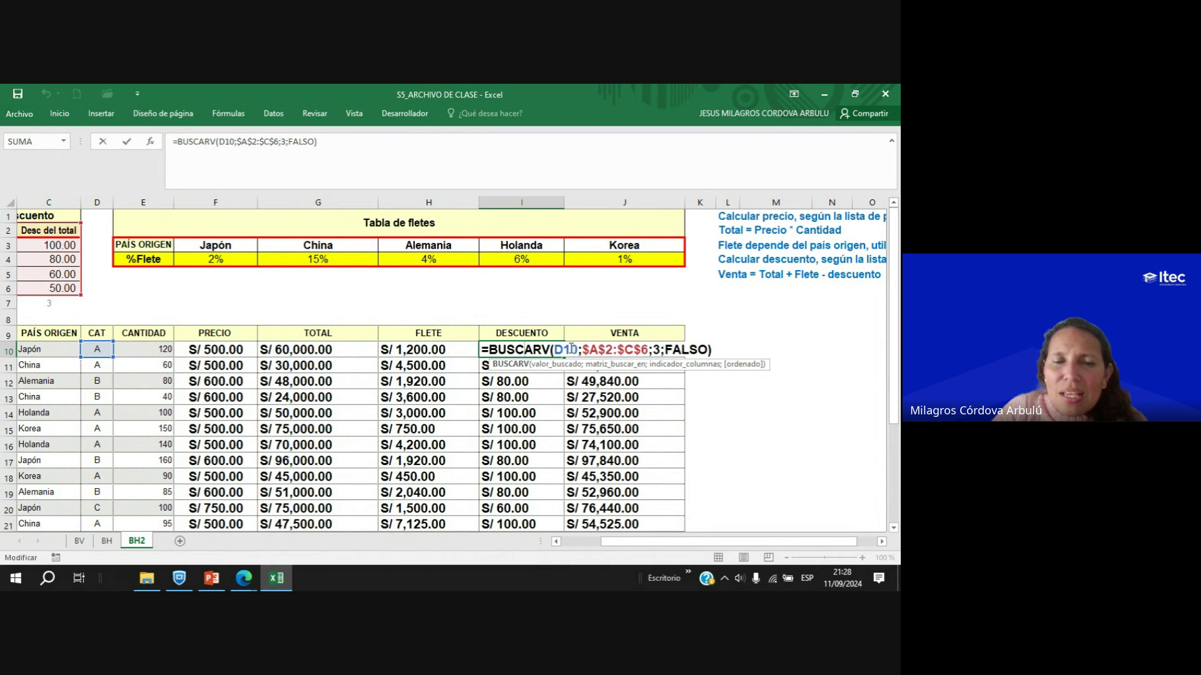
{"action": "left_click_drag", "start_coordinate": [688, 542], "coordinate": [648, 541]}
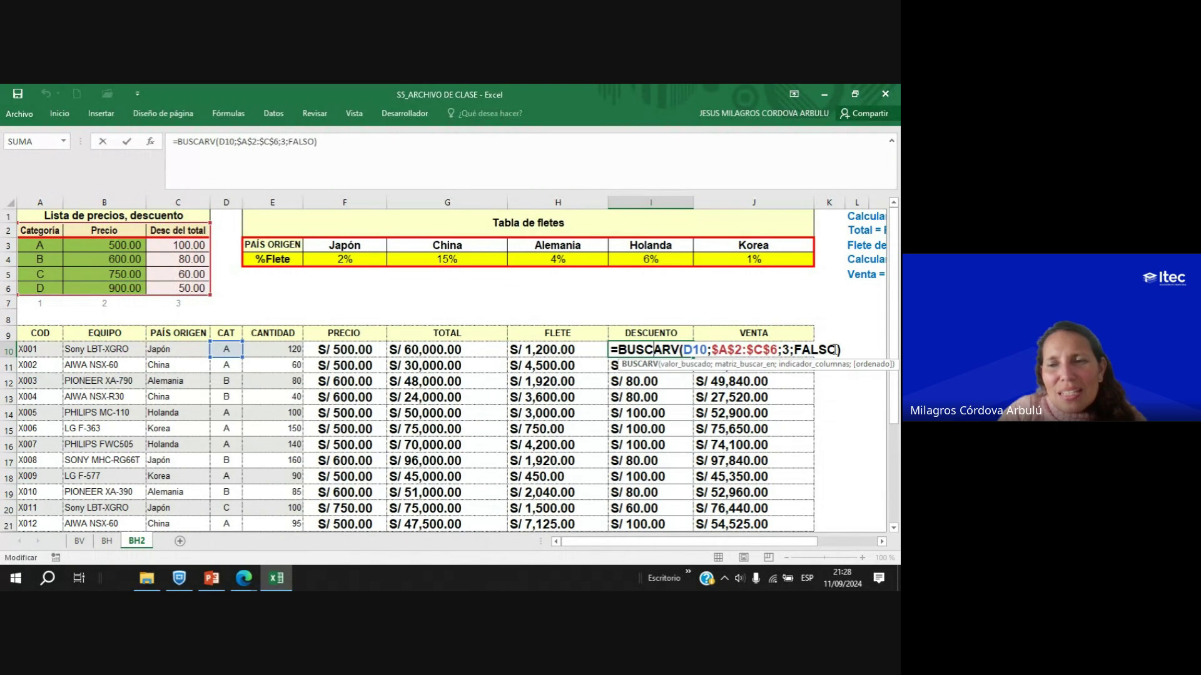
{"action": "key", "text": "ctrl+Return"}
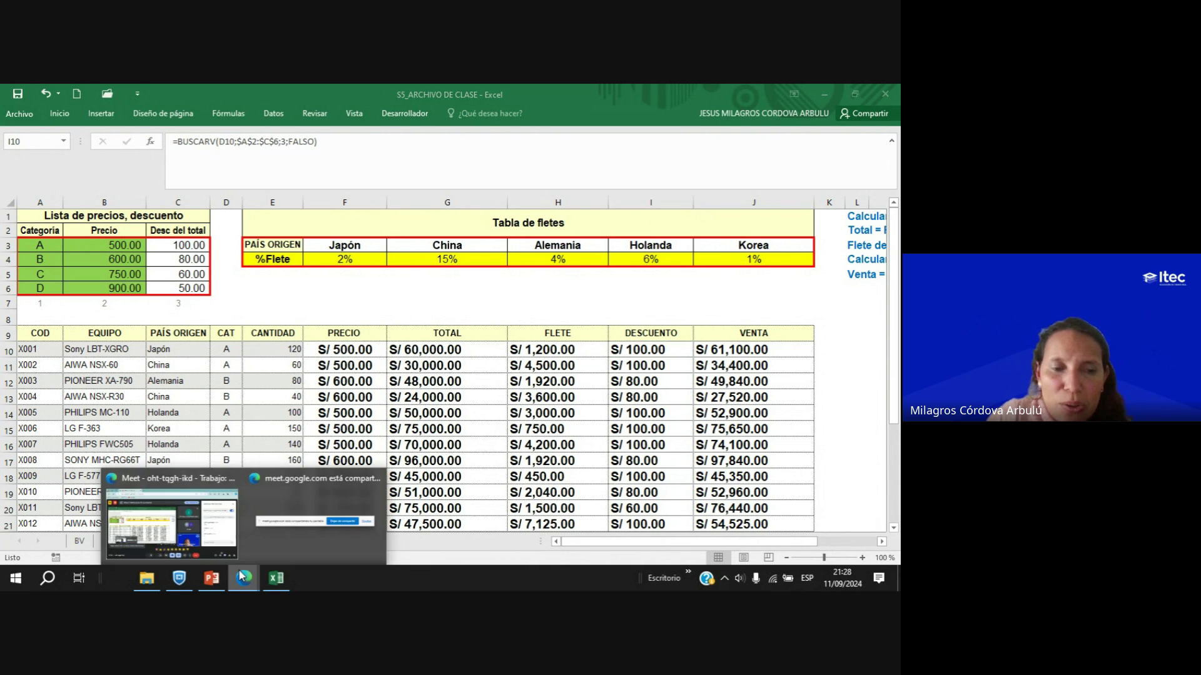
Check the call messages in the Google Meet window and return to the Excel workbook.
{"action": "left_click", "coordinate": [185, 545]}
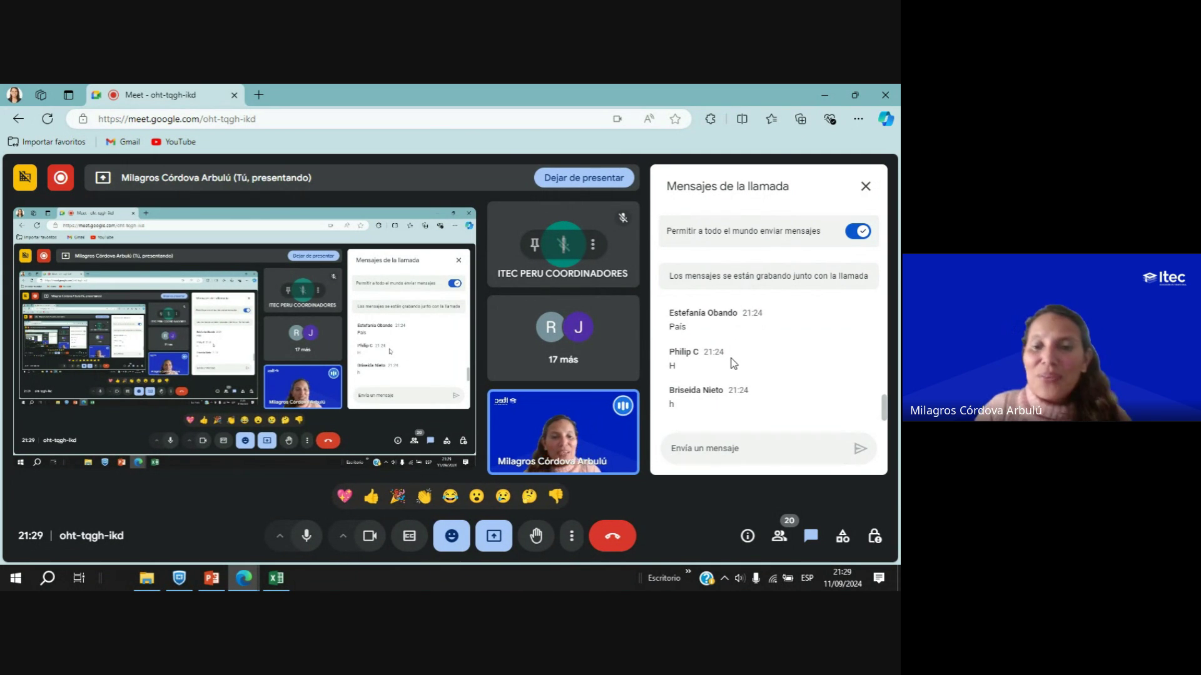
{"action": "left_click", "coordinate": [277, 578]}
Return to the Excel workbook and review the BUSCARV price formula in F10 and the total formula in G10.
{"action": "left_click", "coordinate": [409, 418]}
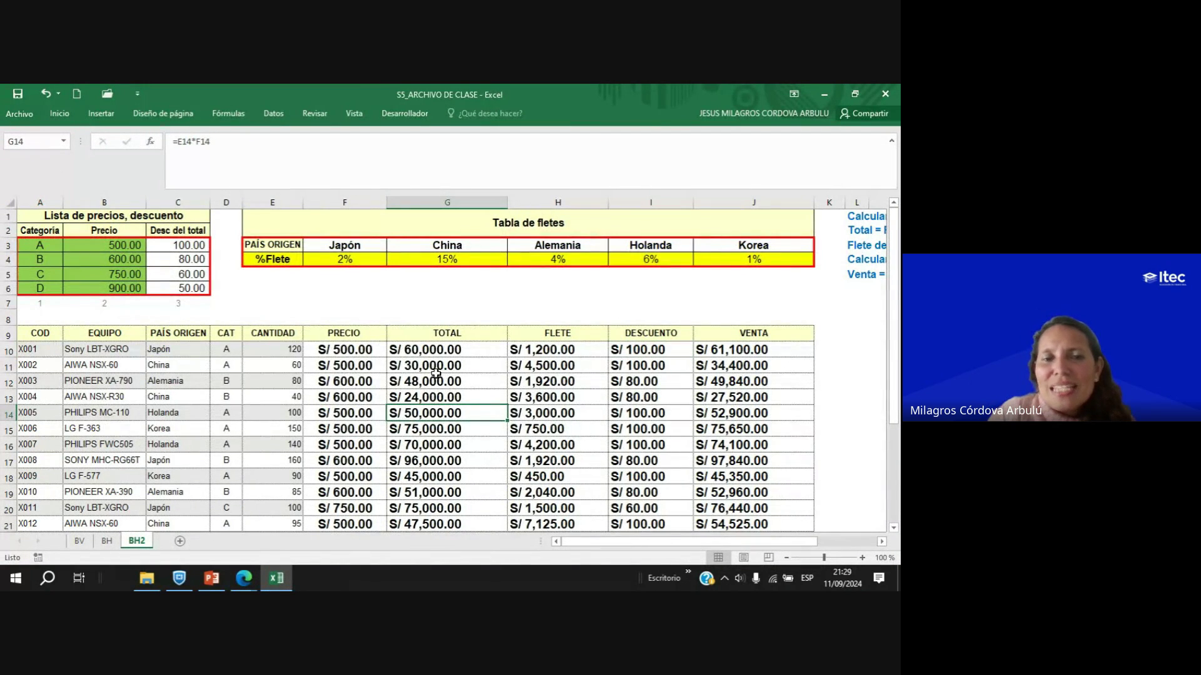
{"action": "left_click", "coordinate": [349, 350]}
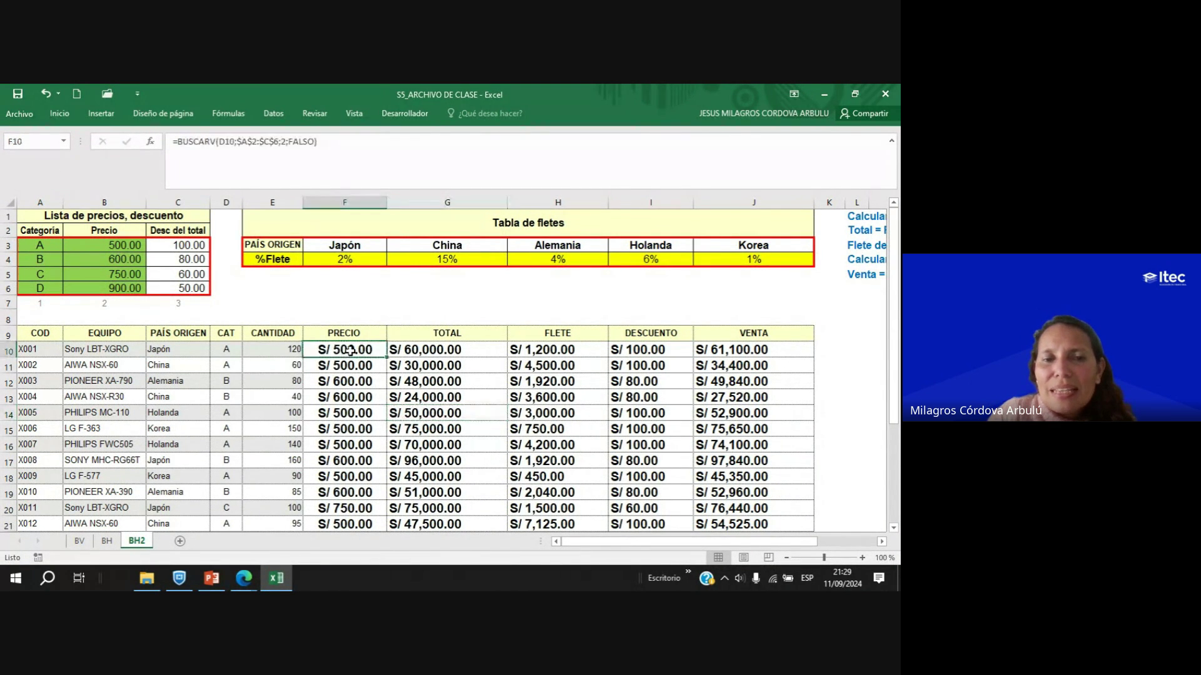
{"action": "double_click", "coordinate": [350, 350]}
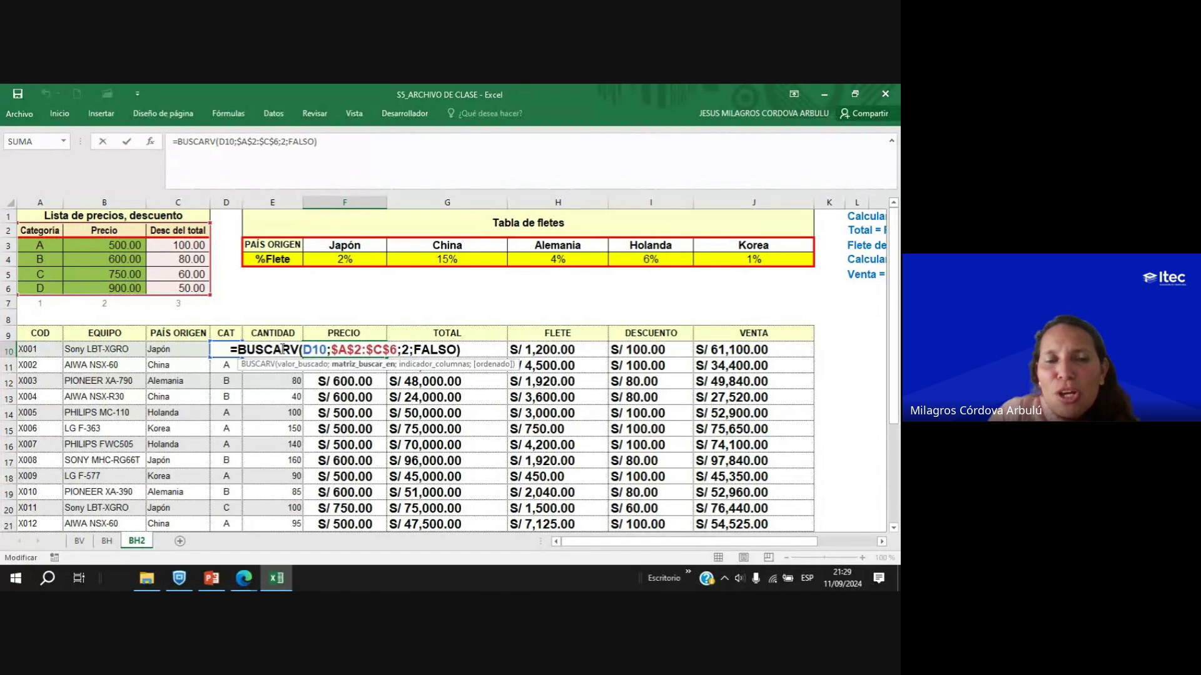
{"action": "left_click", "coordinate": [306, 349]}
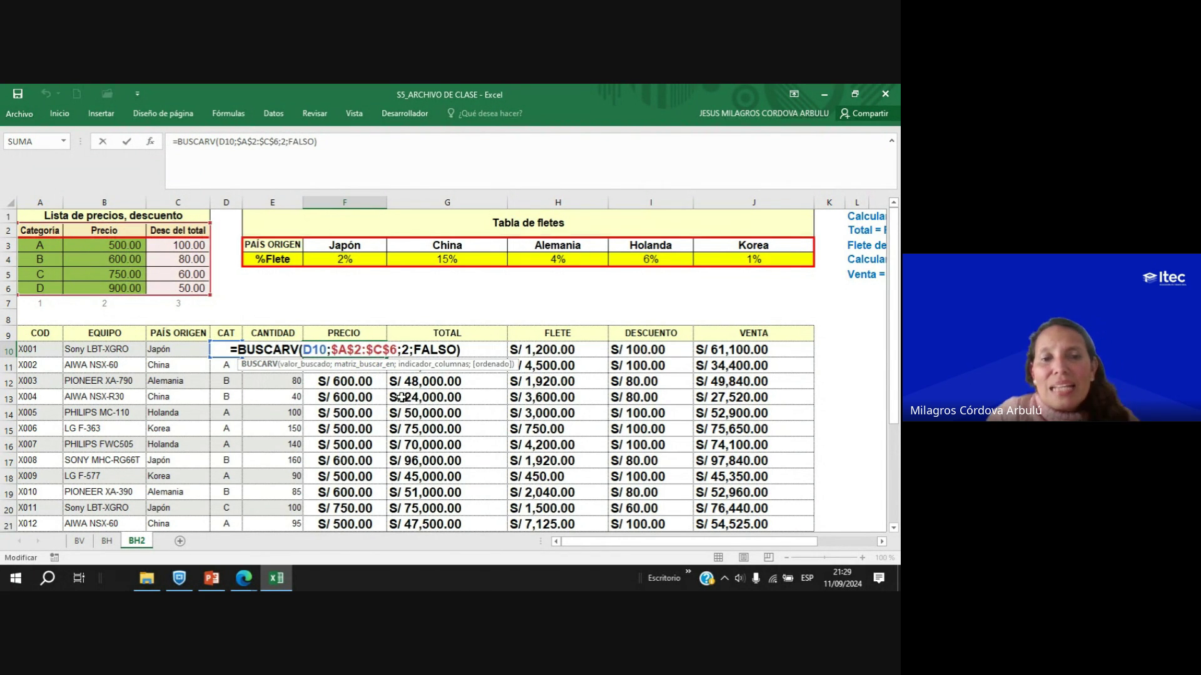
{"action": "key", "text": "ctrl+Return"}
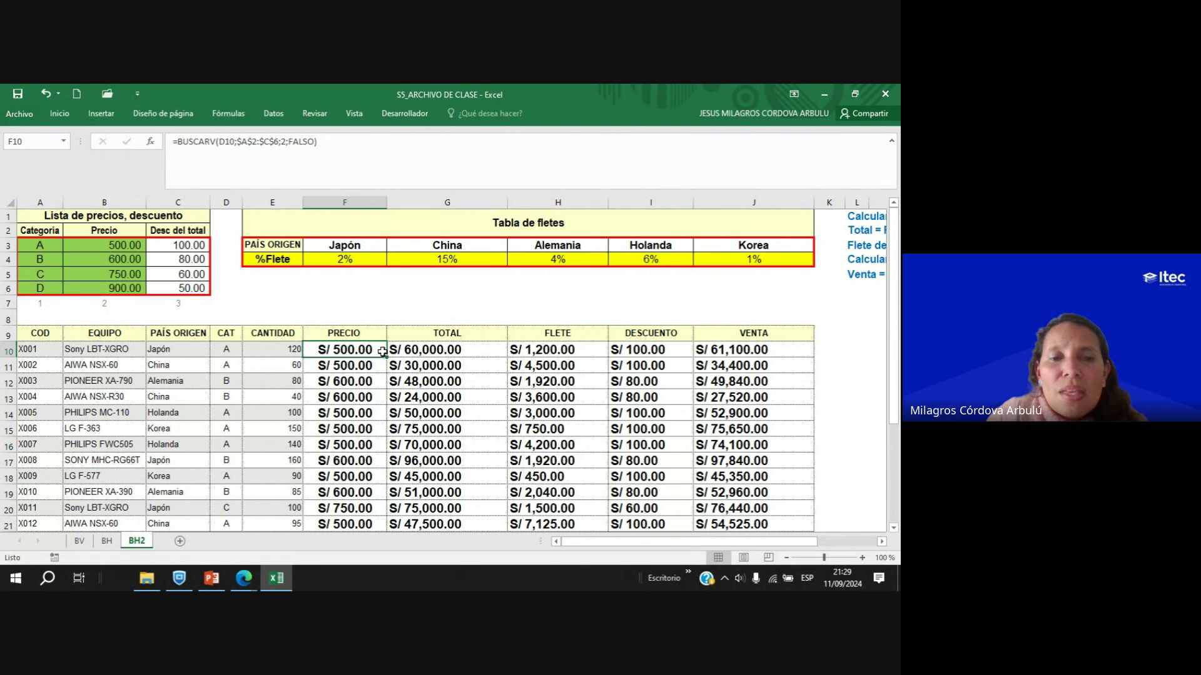
{"action": "double_click", "coordinate": [442, 350]}
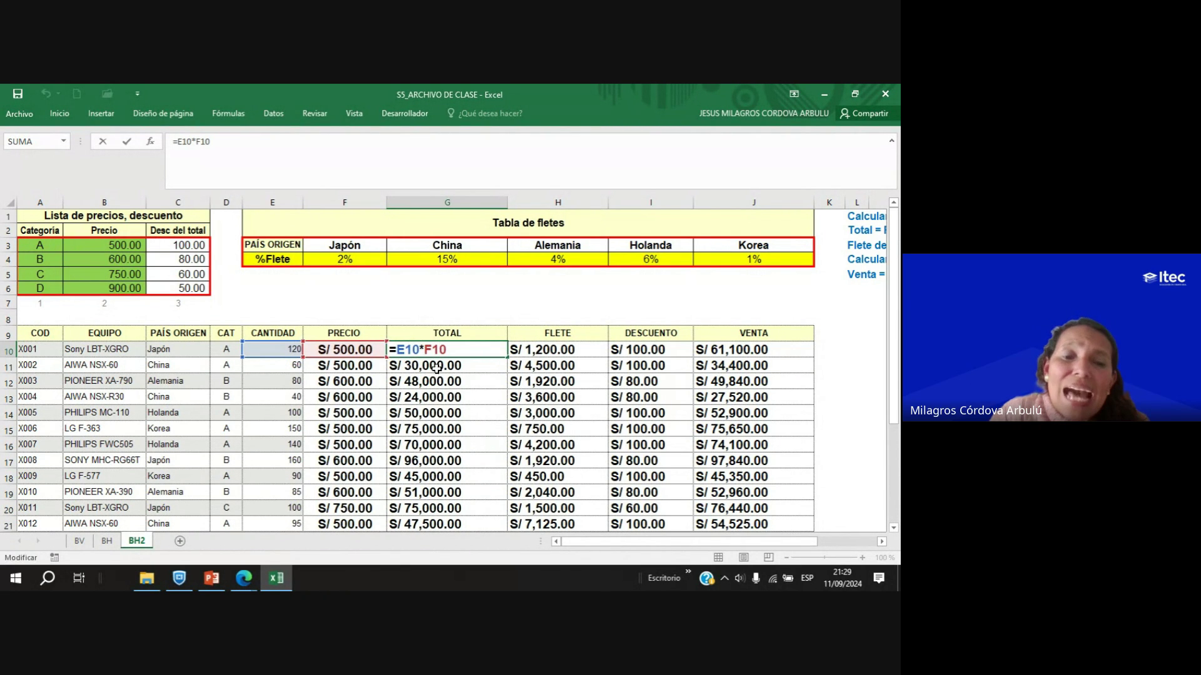
{"action": "left_click", "coordinate": [438, 350]}
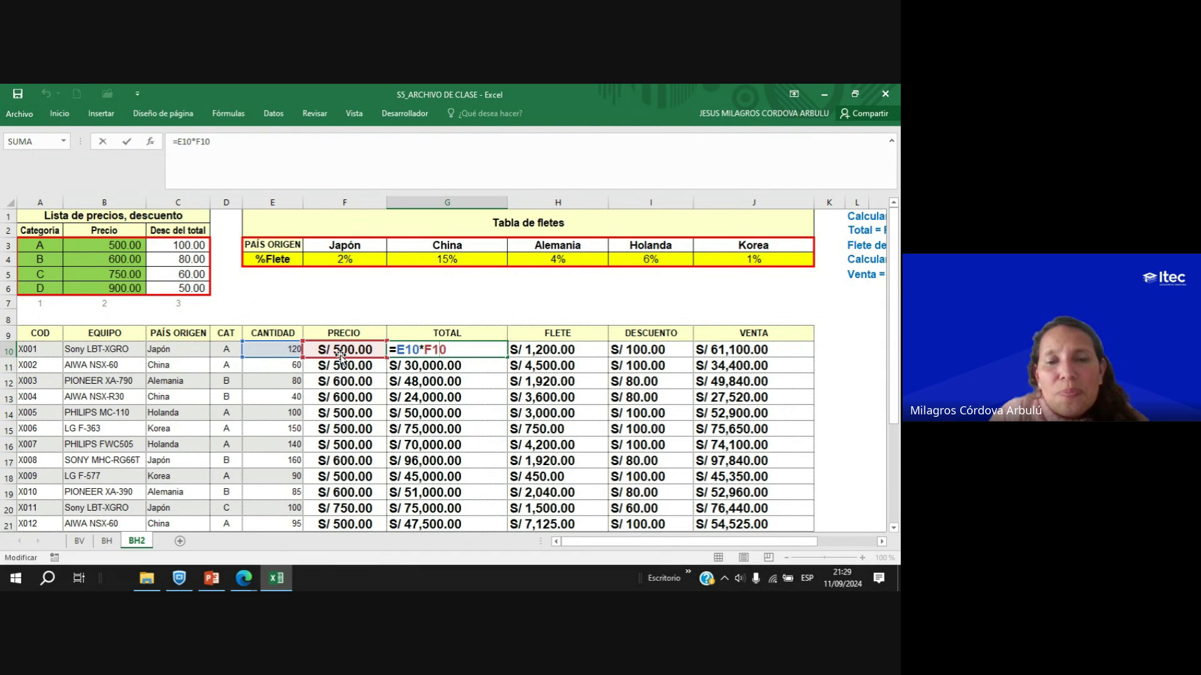
{"action": "key", "text": "ctrl+Return"}
Review the BUSCARH freight formula in H10, including its multiplication by the total in G10.
{"action": "double_click", "coordinate": [588, 355]}
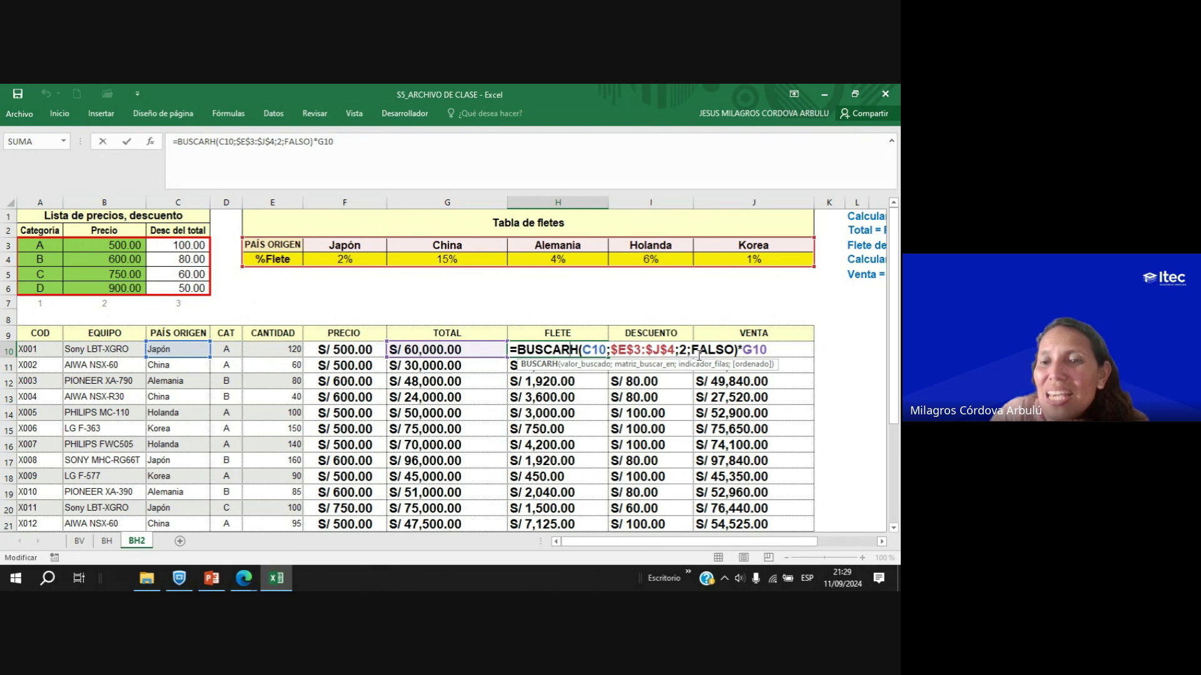
{"action": "left_click", "coordinate": [736, 349]}
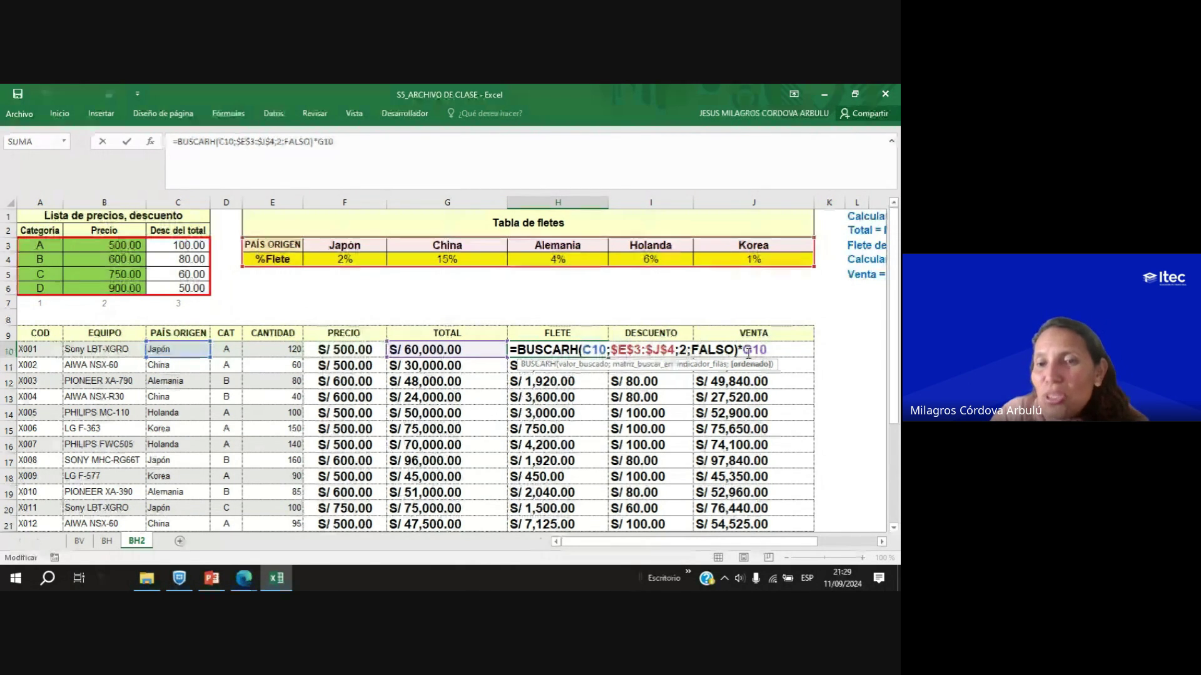
{"action": "double_click", "coordinate": [750, 349]}
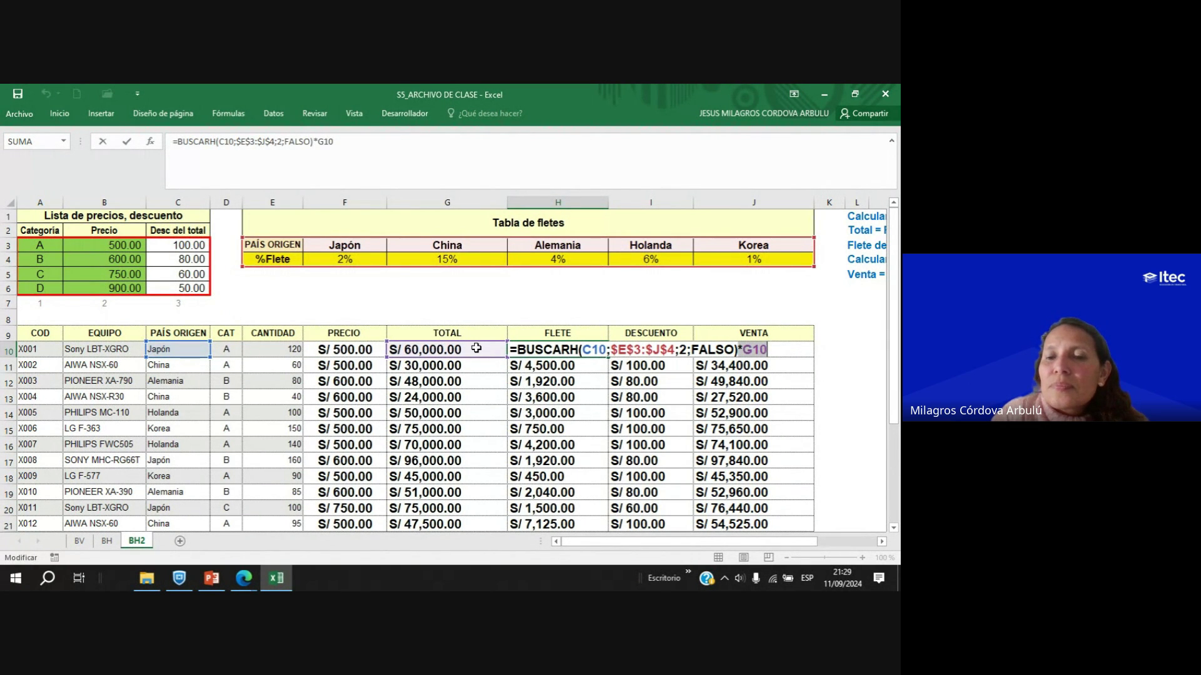
{"action": "key", "text": "Return"}
Review the BUSCARV discount formula in I10 and the sale formula in J10.
{"action": "left_click", "coordinate": [650, 349]}
{"action": "double_click", "coordinate": [650, 349]}
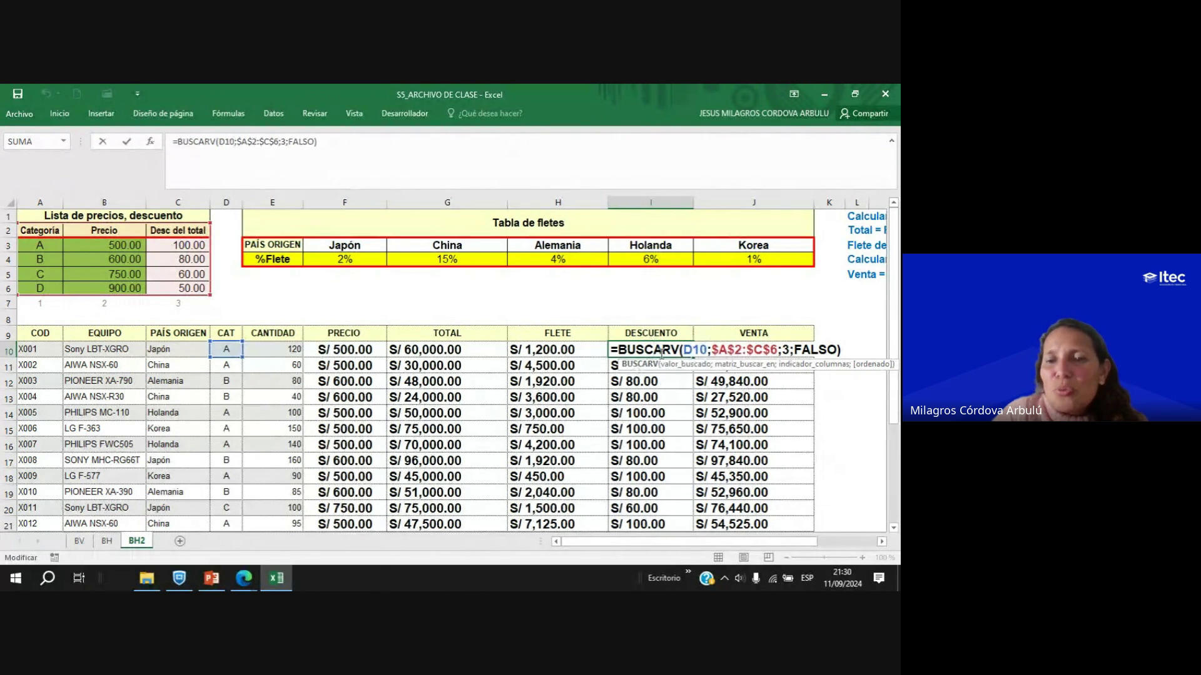
{"action": "left_click", "coordinate": [768, 350]}
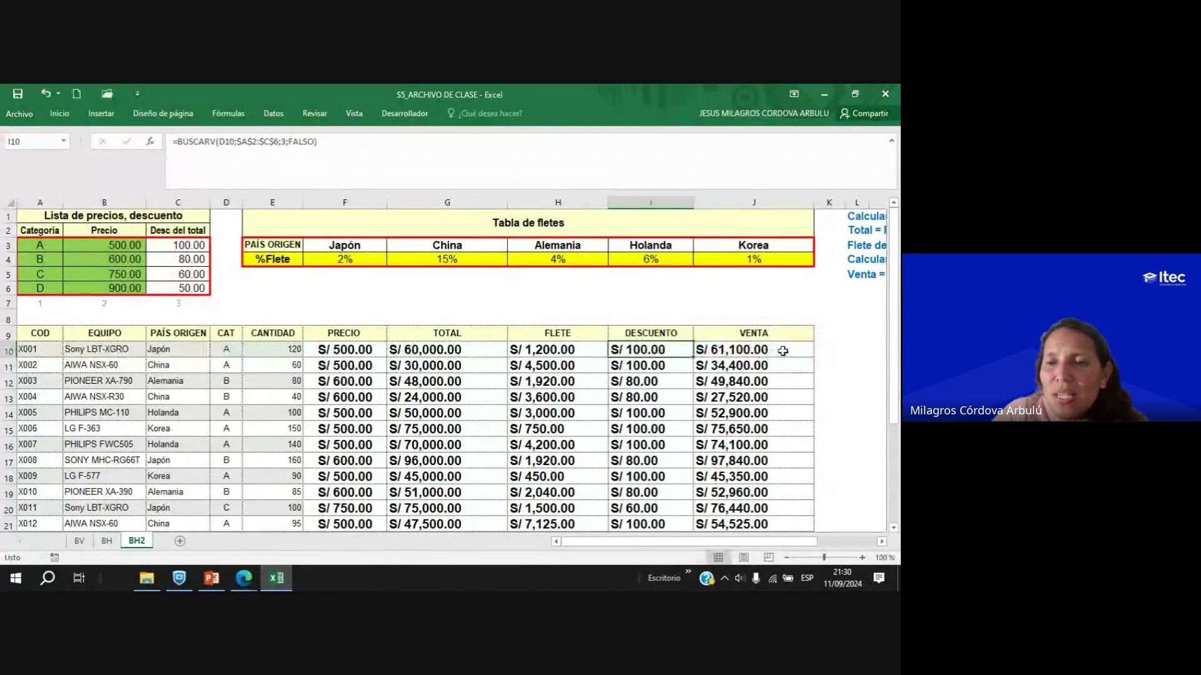
{"action": "double_click", "coordinate": [784, 349]}
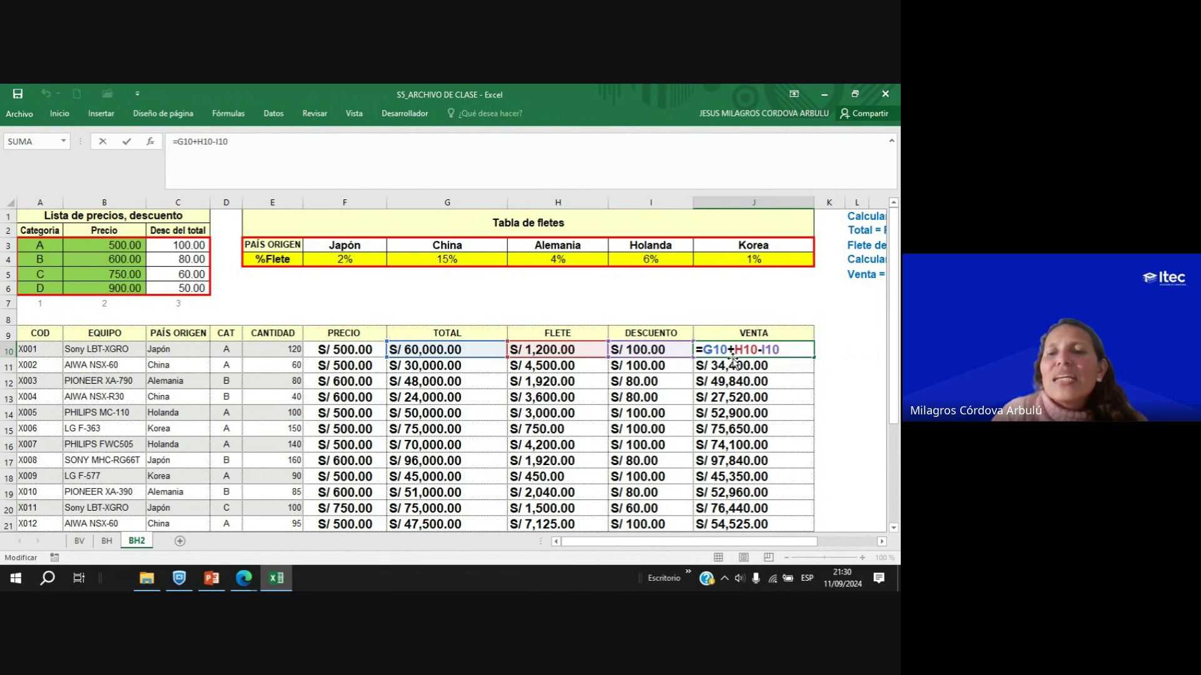
{"action": "key", "text": "ctrl+Return"}
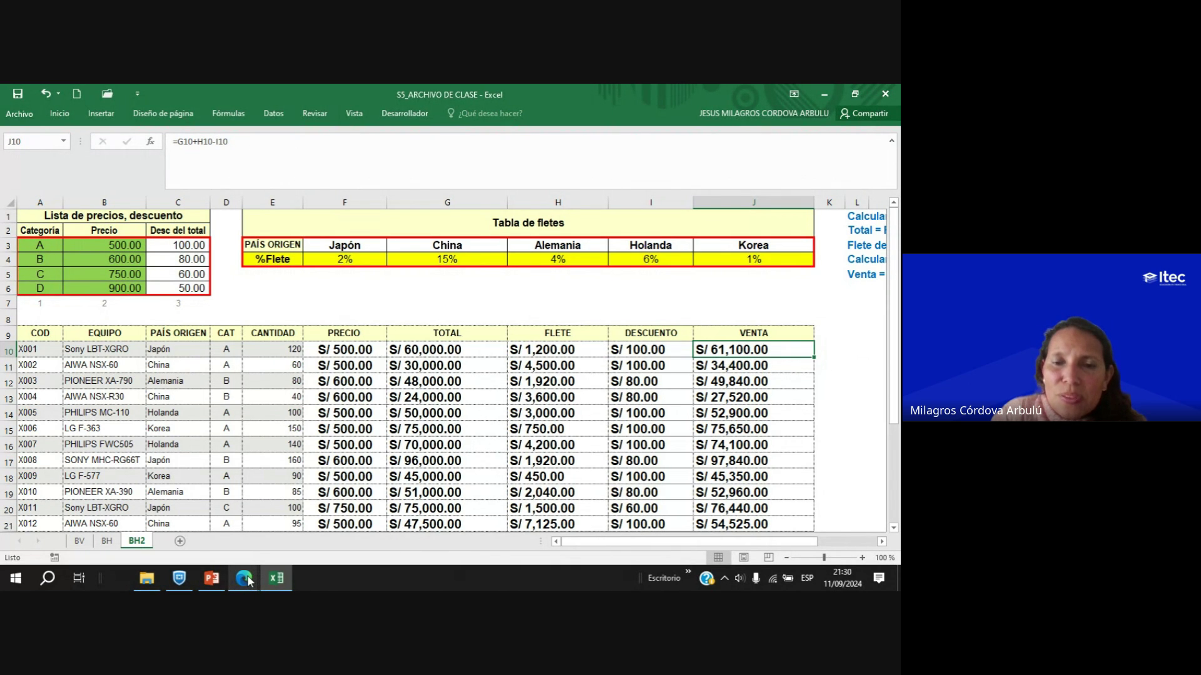
Switch to the Google Meet window, look through the participant list and read the call messages.
{"action": "left_click", "coordinate": [195, 541]}
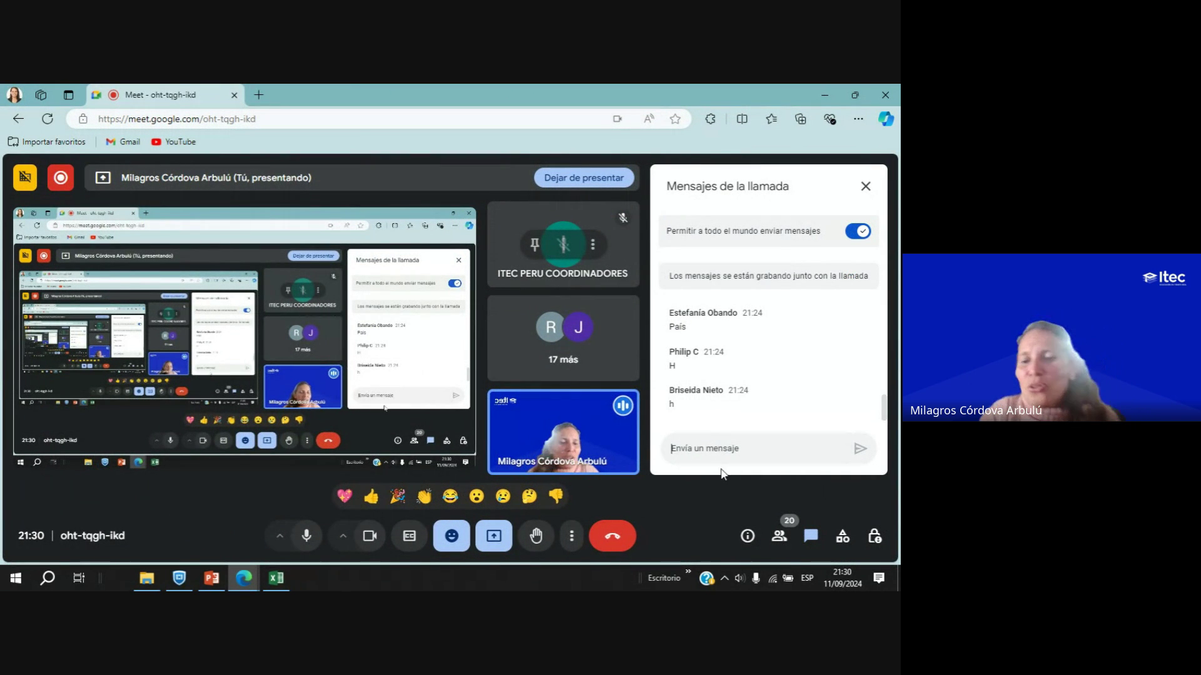
{"action": "left_click", "coordinate": [778, 536]}
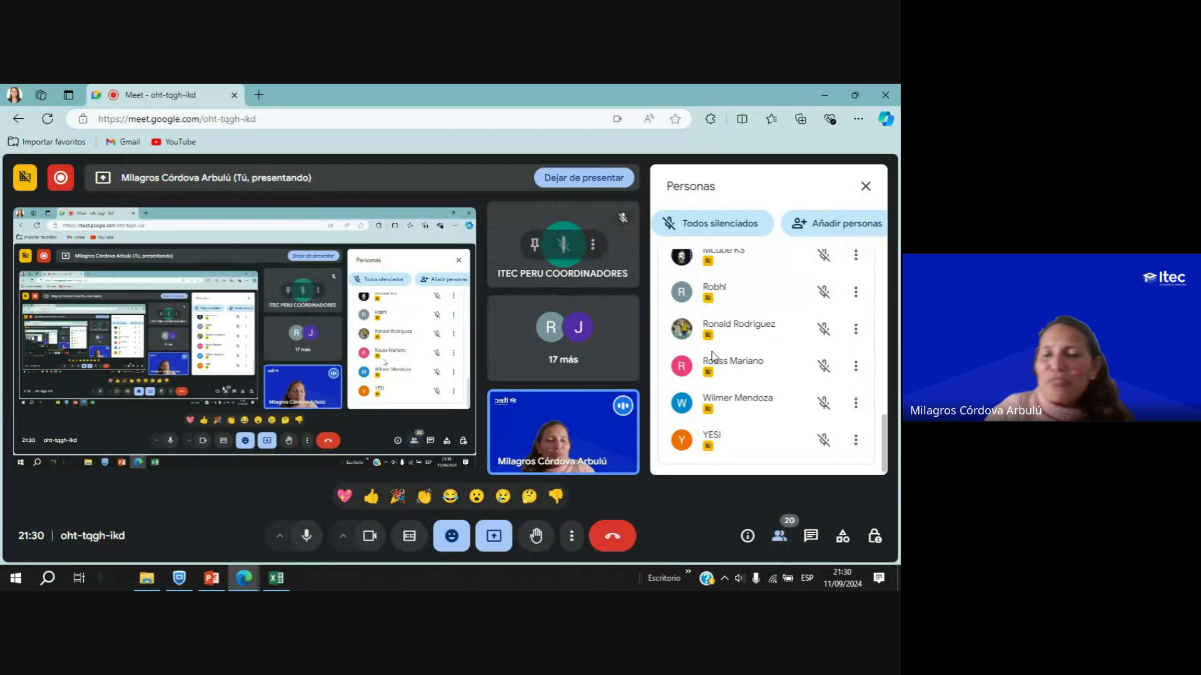
{"action": "scroll", "coordinate": [711, 338], "scroll_direction": "up", "scroll_amount": 10}
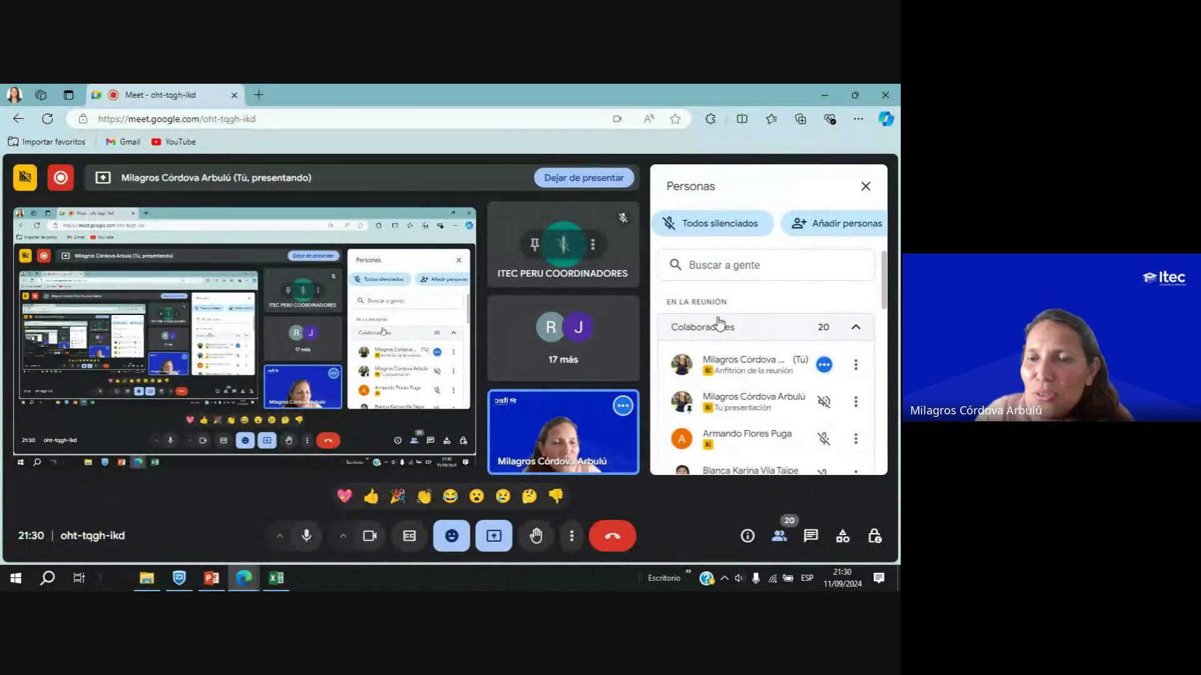
{"action": "scroll", "coordinate": [716, 354], "scroll_direction": "down", "scroll_amount": 3}
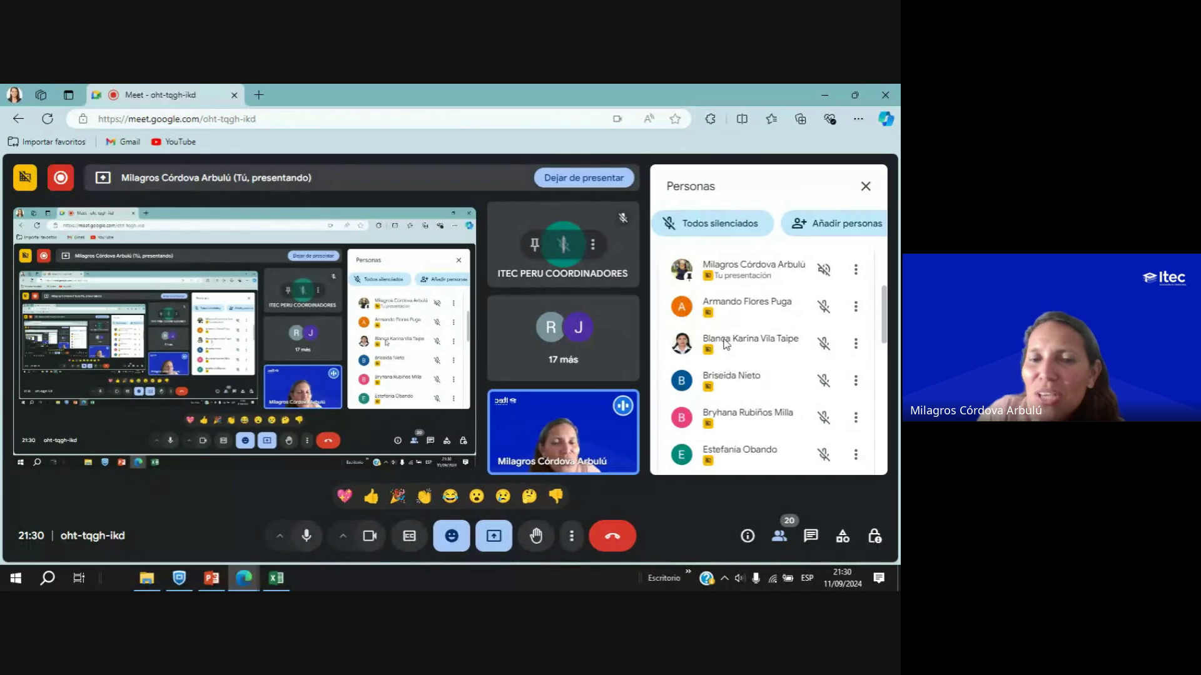
{"action": "scroll", "coordinate": [731, 385], "scroll_direction": "up", "scroll_amount": 2}
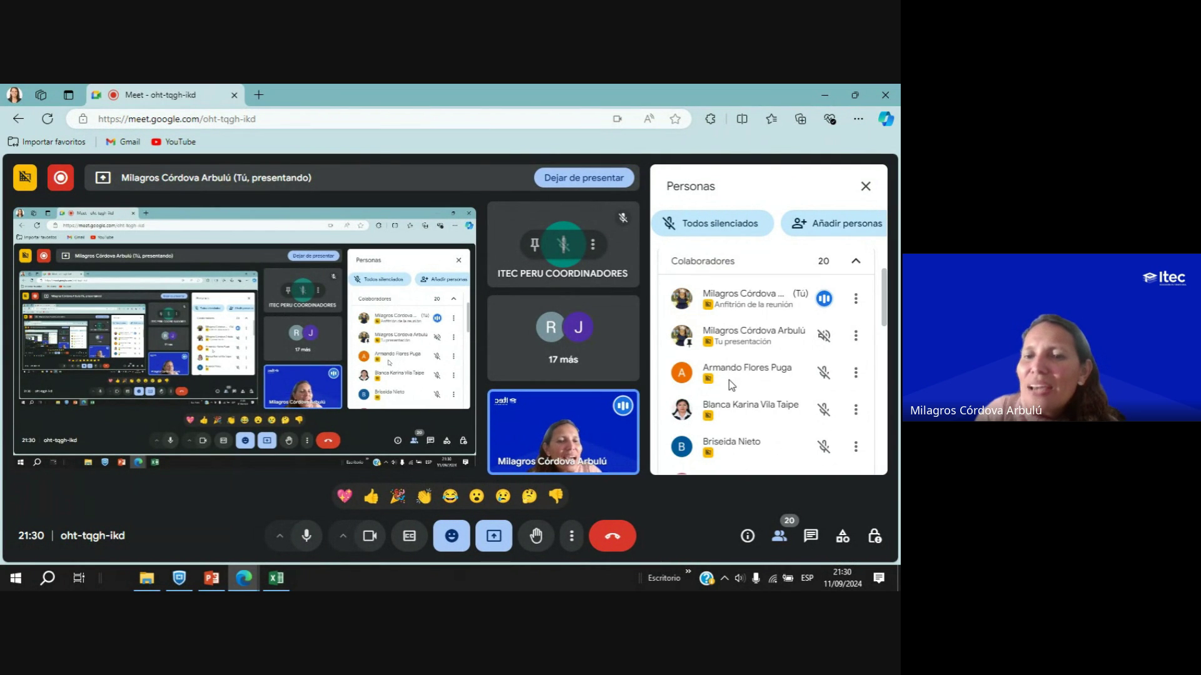
{"action": "scroll", "coordinate": [729, 382], "scroll_direction": "down", "scroll_amount": 3}
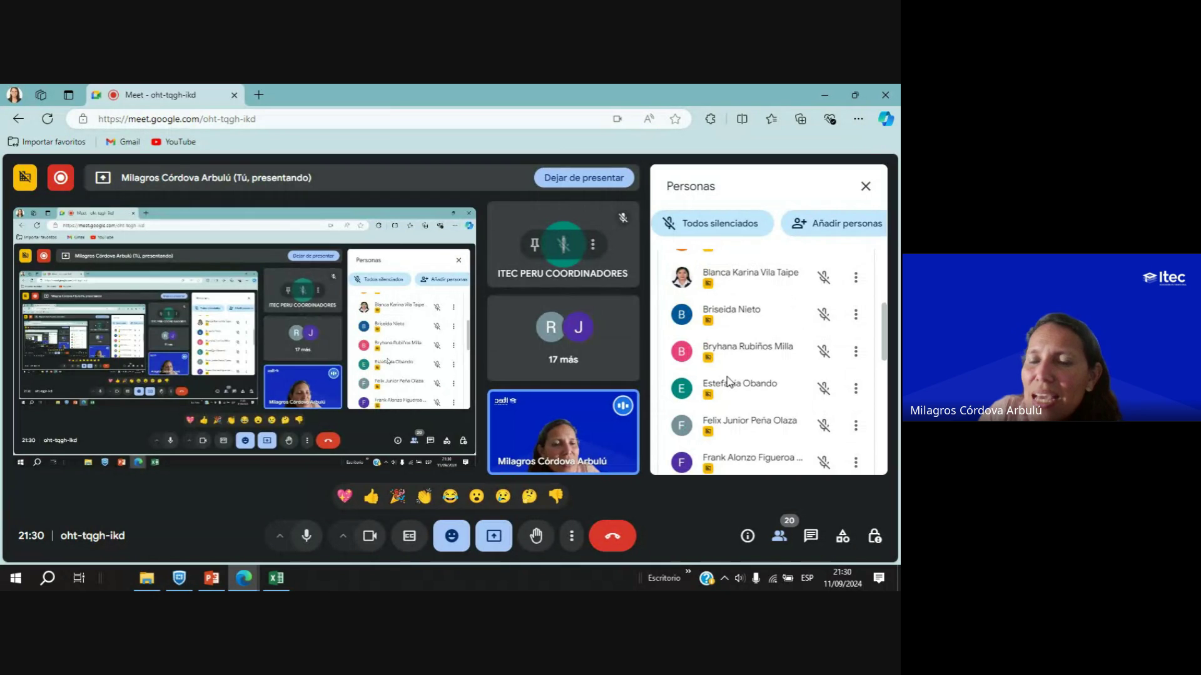
{"action": "scroll", "coordinate": [727, 394], "scroll_direction": "down", "scroll_amount": 2}
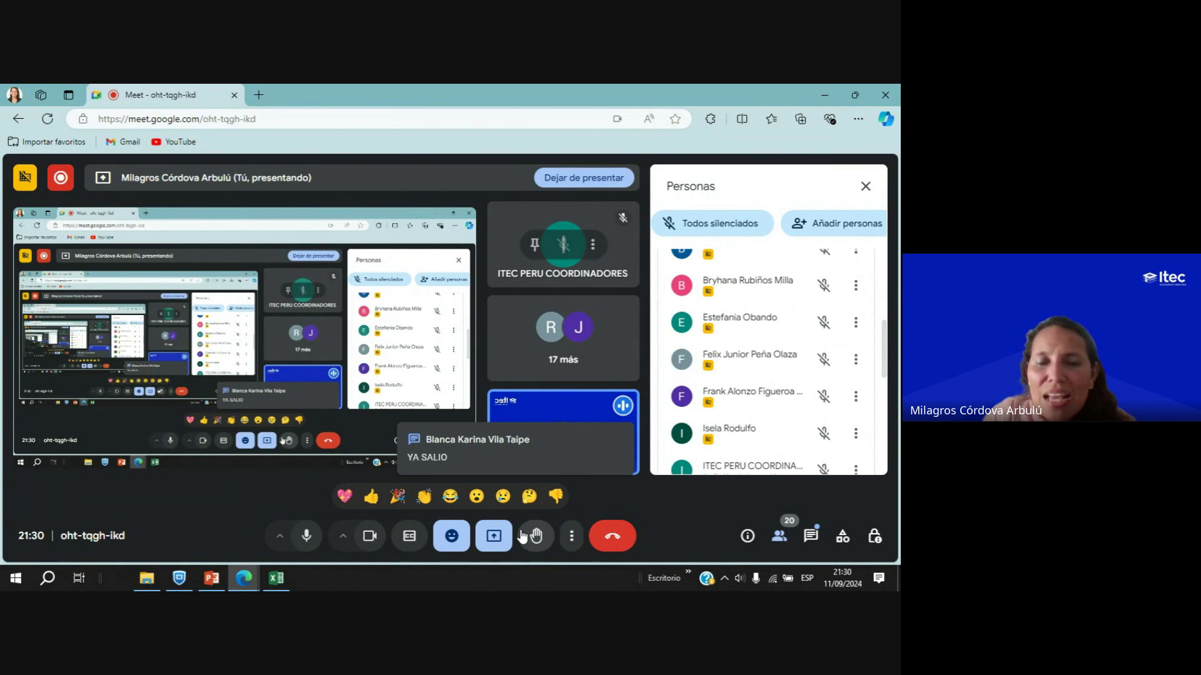
{"action": "scroll", "coordinate": [741, 382], "scroll_direction": "down", "scroll_amount": 2}
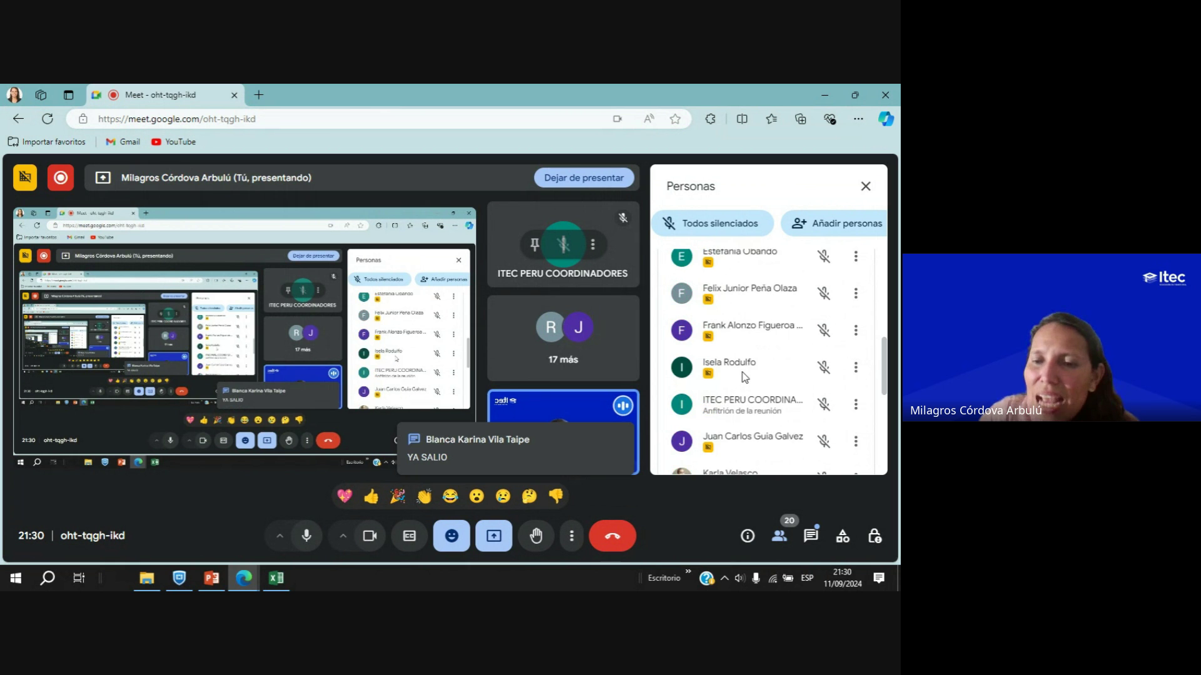
{"action": "key", "text": "ctrl+alt+p"}
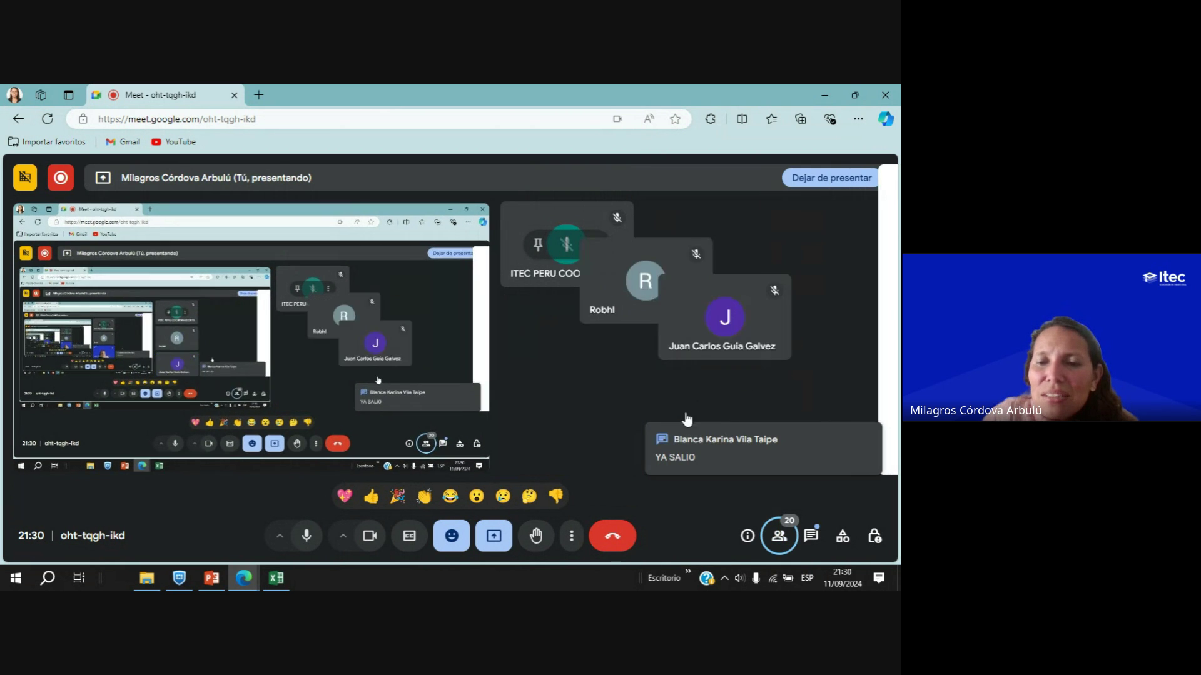
{"action": "left_click", "coordinate": [810, 536]}
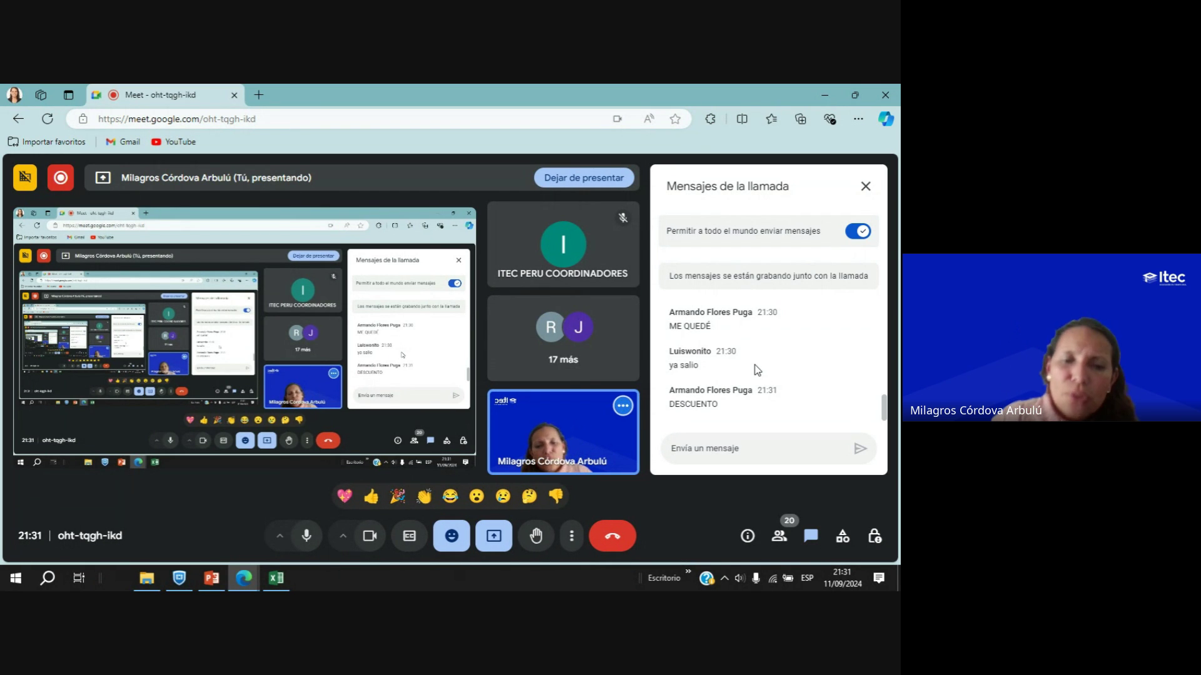
Return to the Excel workbook and clear the formulas in the DESCUENTO column from I10 down.
{"action": "left_click", "coordinate": [276, 578]}
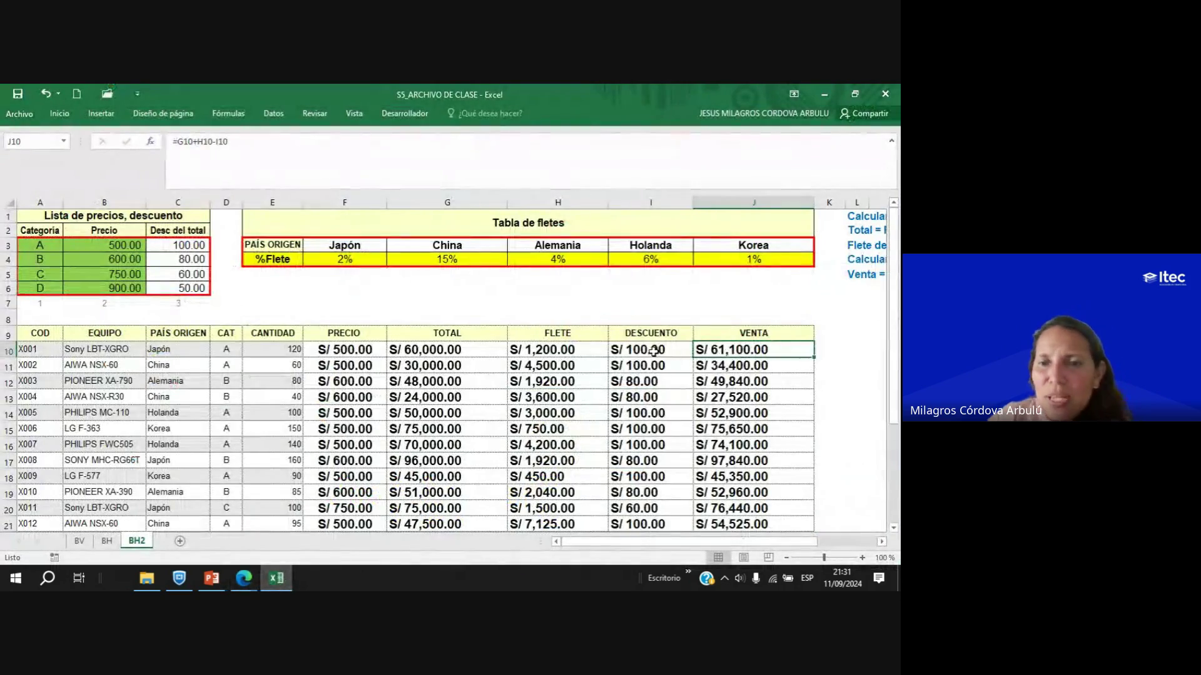
{"action": "left_click_drag", "start_coordinate": [654, 352], "coordinate": [682, 535]}
{"action": "key", "text": "Delete"}
{"action": "scroll", "coordinate": [671, 438], "scroll_direction": "up", "scroll_amount": 4}
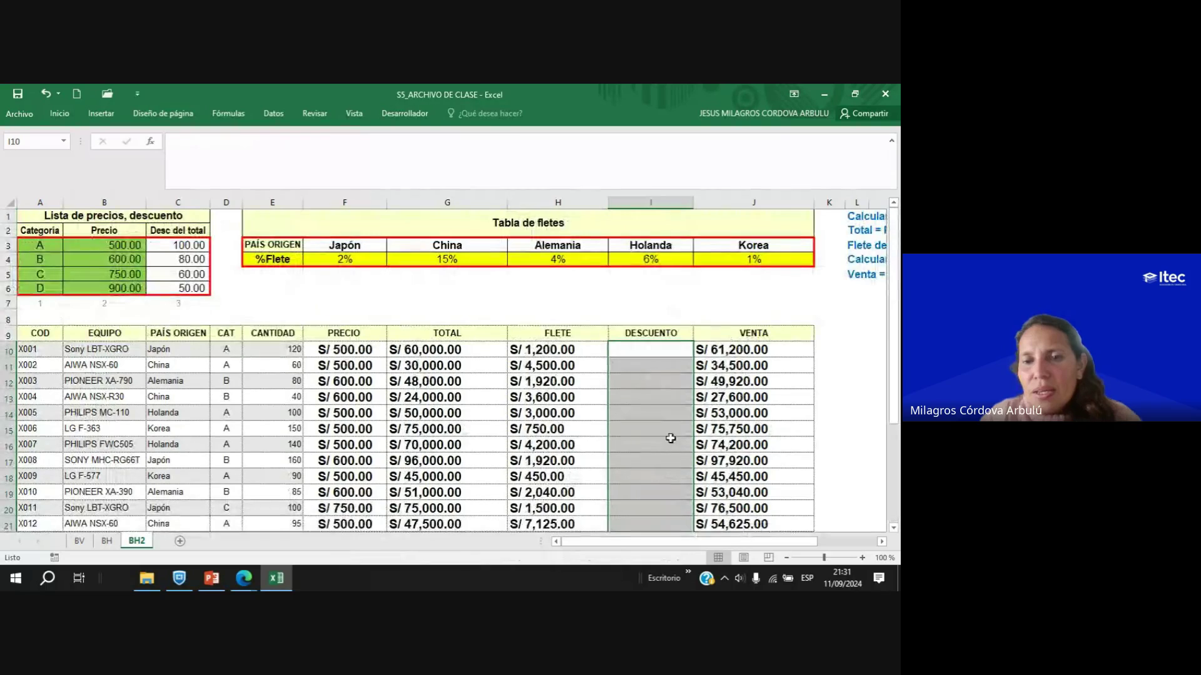
Examine the price and discount list in A1:C6, checking its Categoria and Precio columns.
{"action": "left_click", "coordinate": [649, 347]}
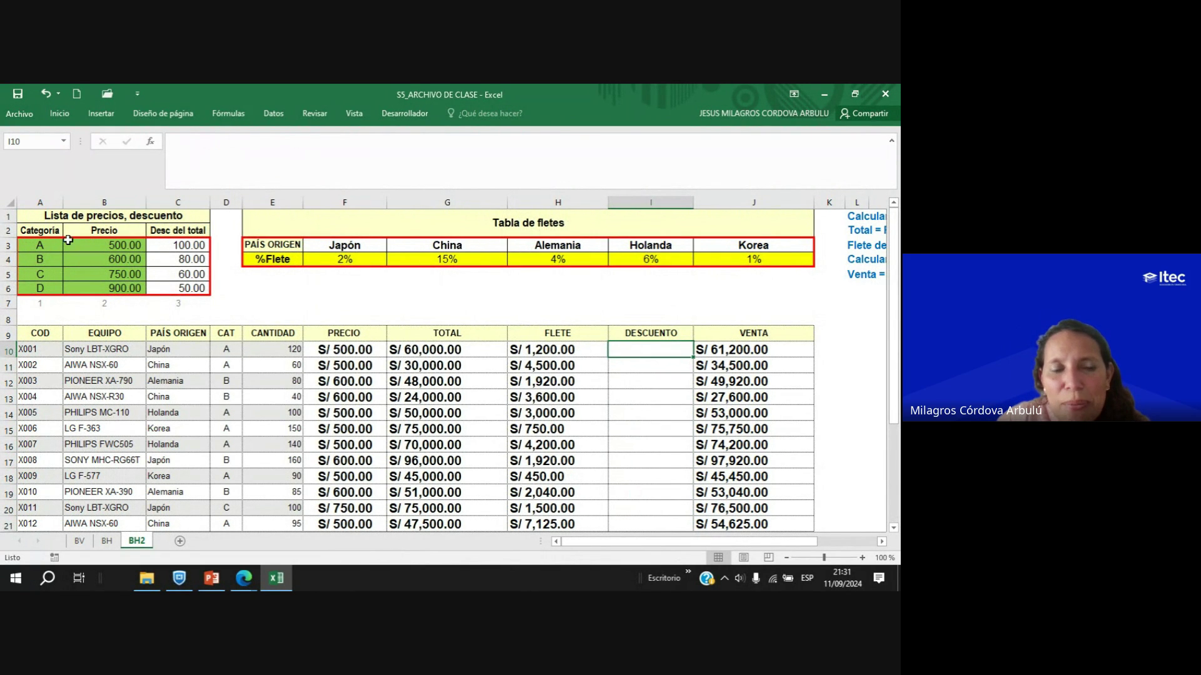
{"action": "left_click", "coordinate": [38, 215]}
{"action": "left_click_drag", "start_coordinate": [38, 215], "coordinate": [181, 289]}
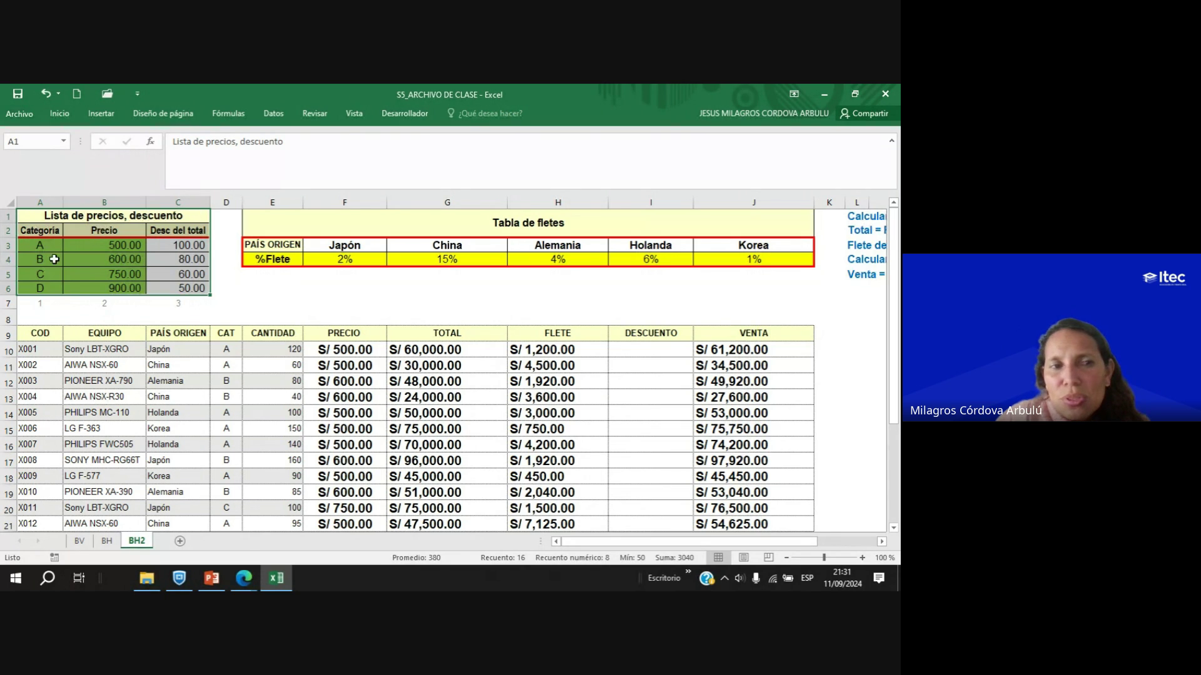
{"action": "left_click_drag", "start_coordinate": [38, 230], "coordinate": [52, 287]}
{"action": "left_click_drag", "start_coordinate": [103, 231], "coordinate": [104, 288]}
Start a BUSCARV formula in I10 with D10 as the lookup value and A2:C6 as the lookup table.
{"action": "left_click", "coordinate": [622, 348]}
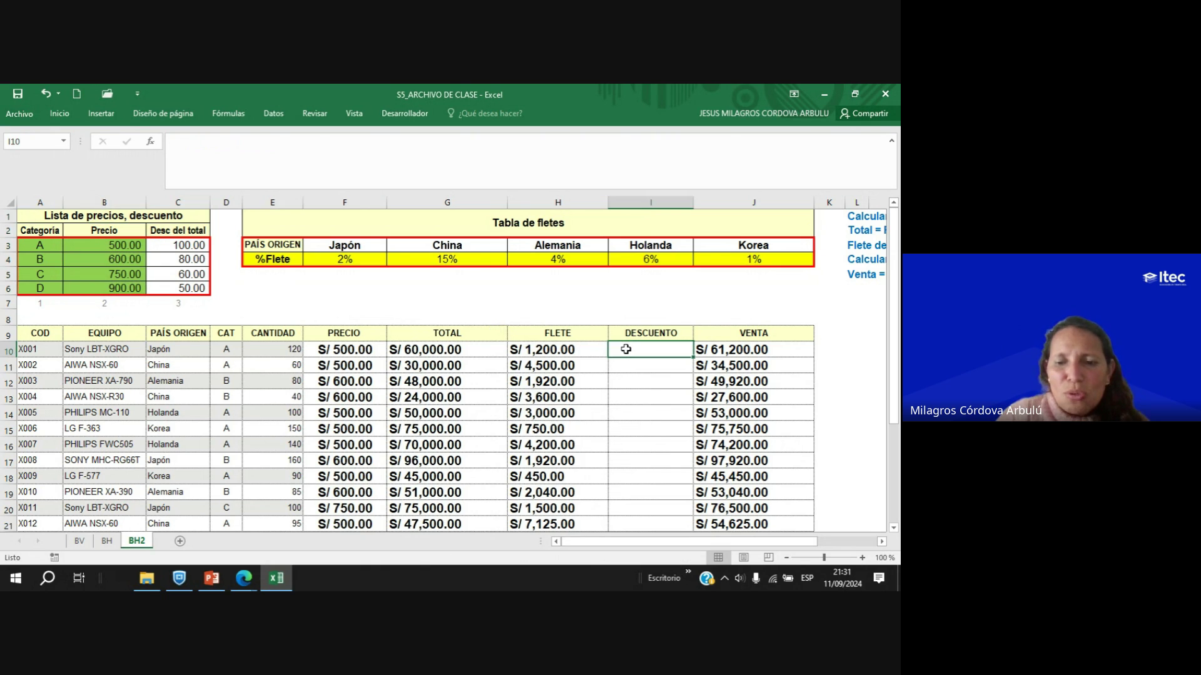
{"action": "type", "text": "=BUSCA"}
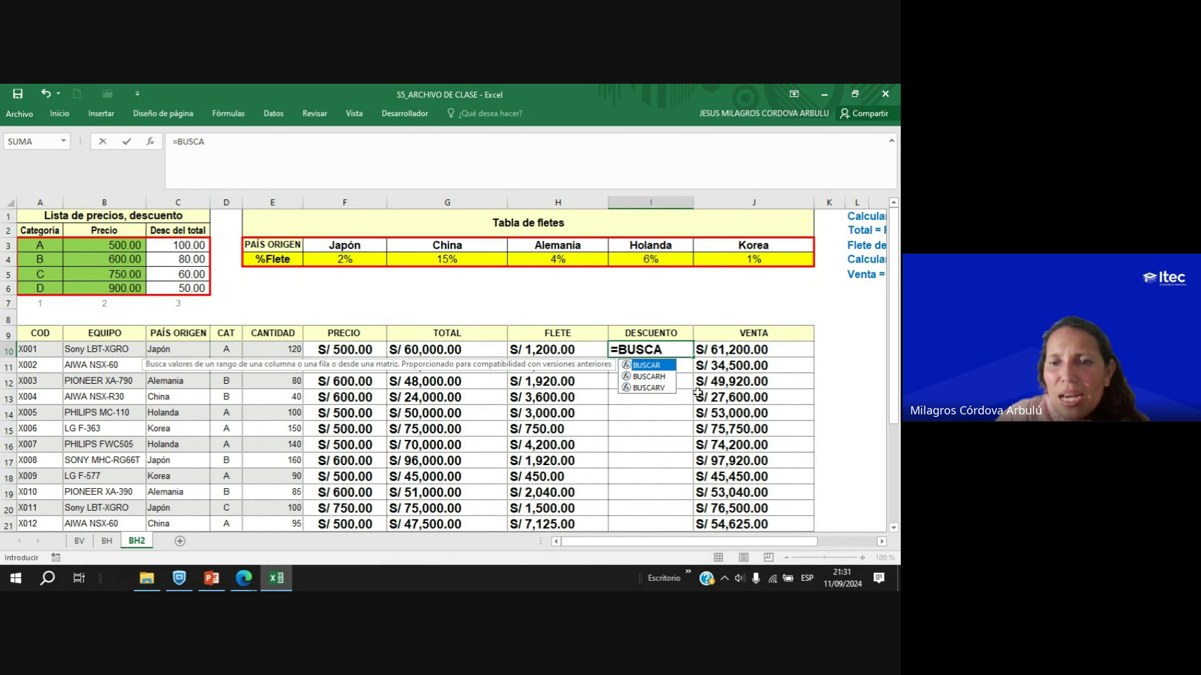
{"action": "double_click", "coordinate": [664, 388]}
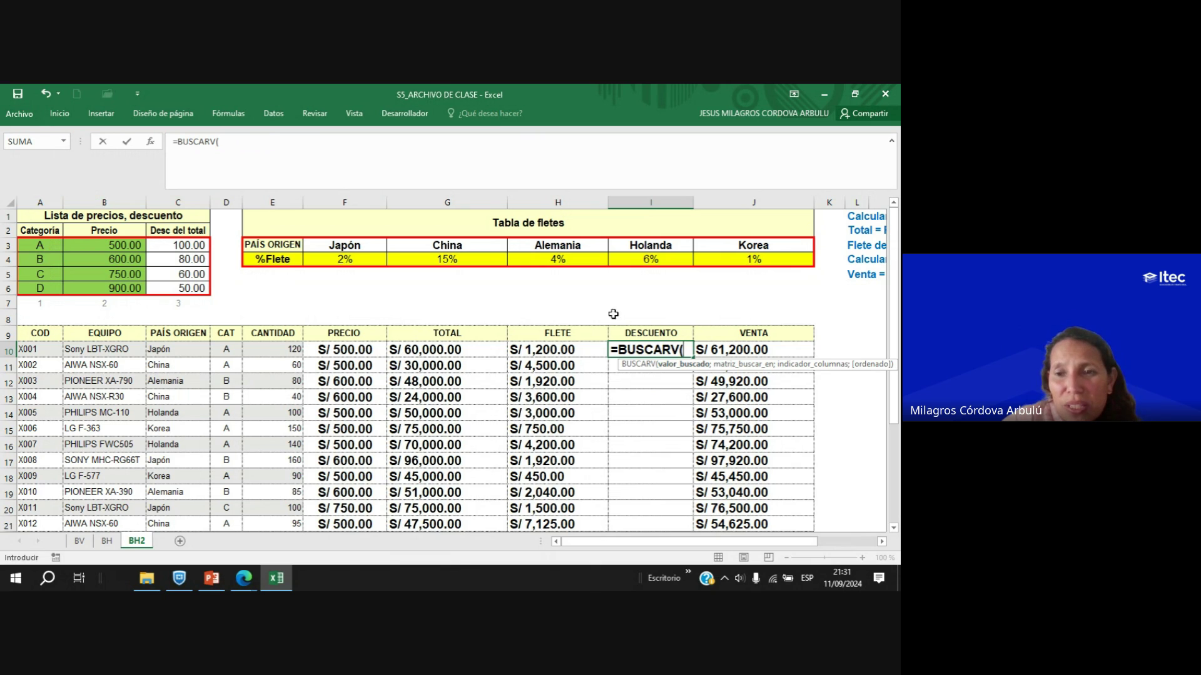
{"action": "left_click", "coordinate": [234, 348]}
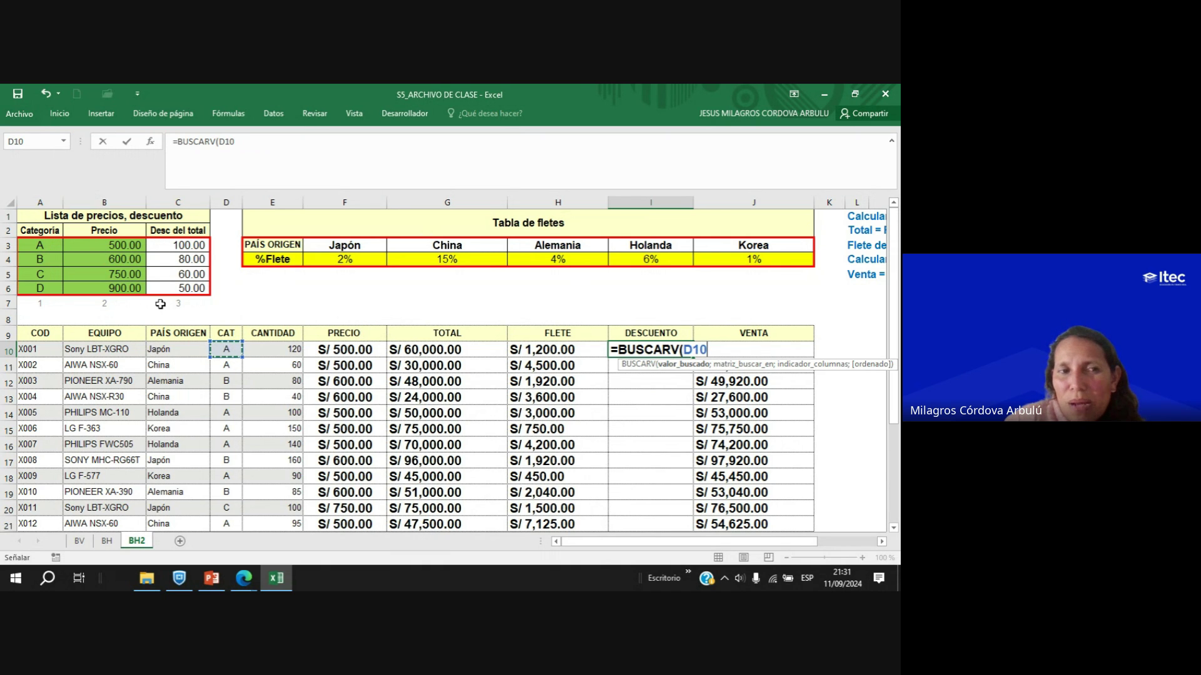
{"action": "type", "text": ";"}
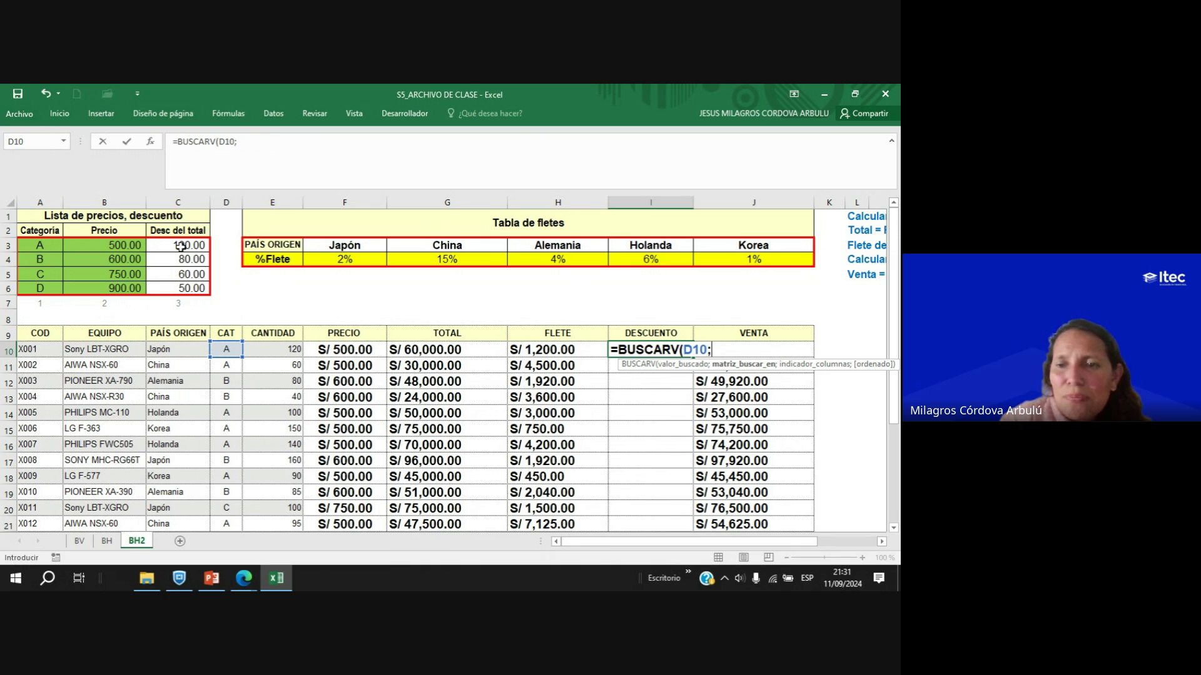
{"action": "left_click_drag", "start_coordinate": [45, 232], "coordinate": [185, 289]}
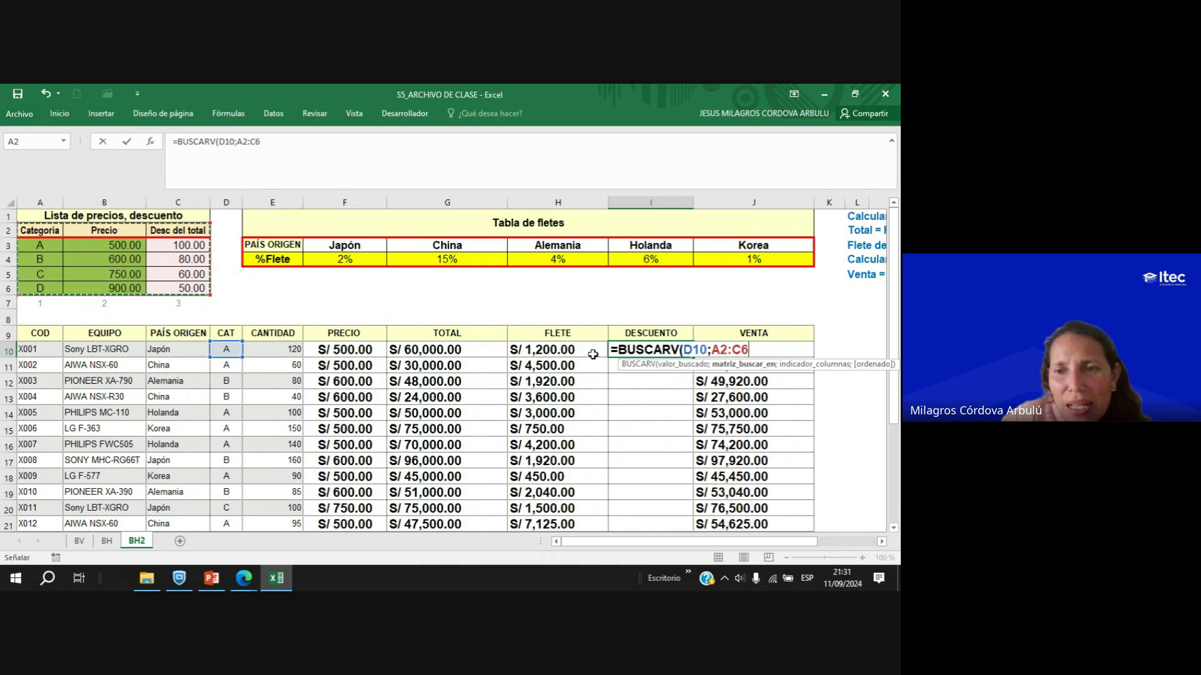
Make the lookup table reference in the I10 formula absolute as $A$2:$C$6.
{"action": "left_click", "coordinate": [715, 350]}
{"action": "type", "text": "$"}
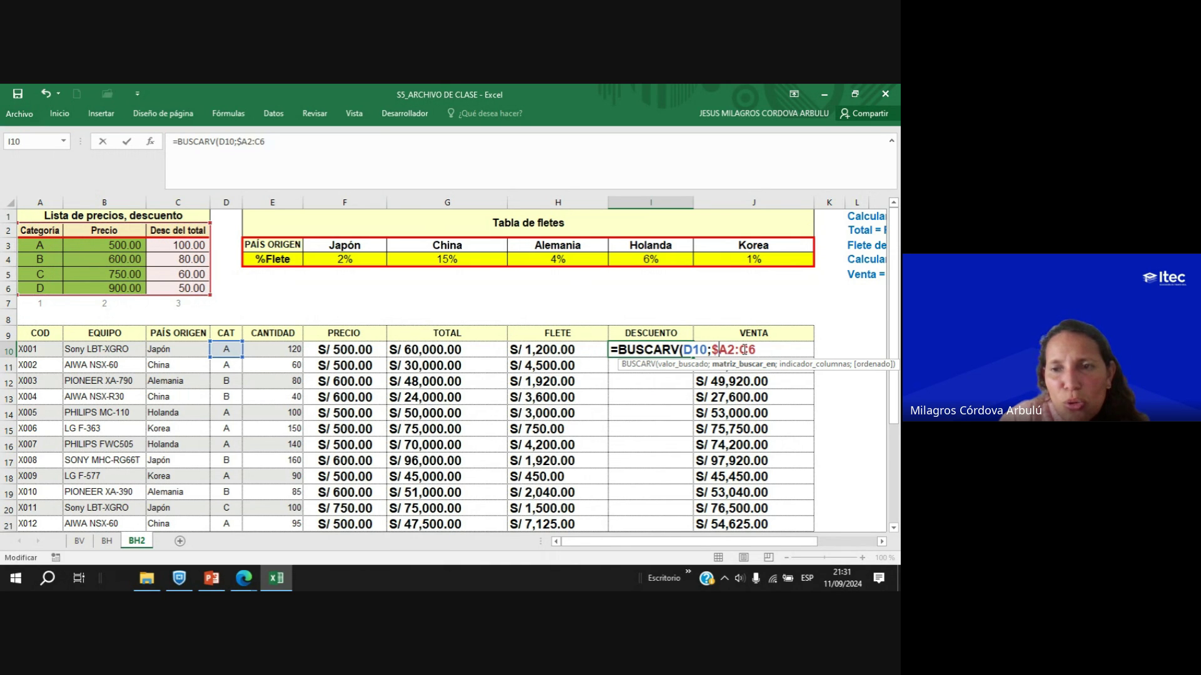
{"action": "left_click", "coordinate": [727, 350]}
{"action": "type", "text": "$"}
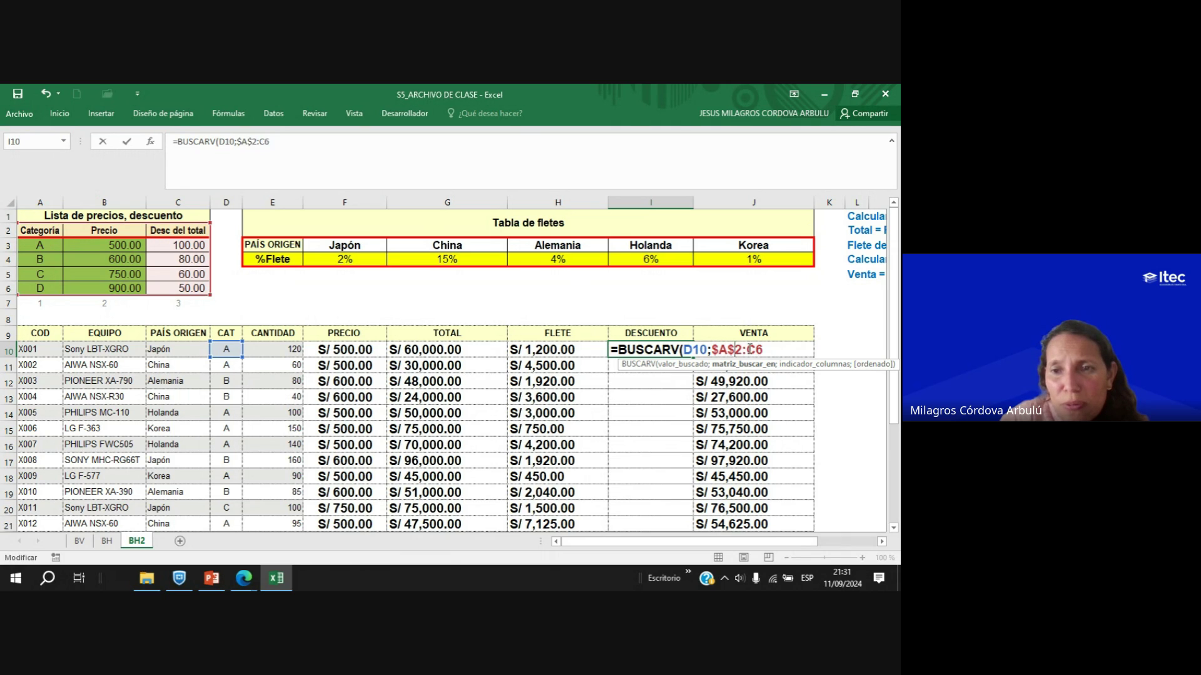
{"action": "left_click", "coordinate": [750, 350]}
{"action": "type", "text": "$"}
{"action": "left_click", "coordinate": [764, 349]}
{"action": "type", "text": "$C$"}
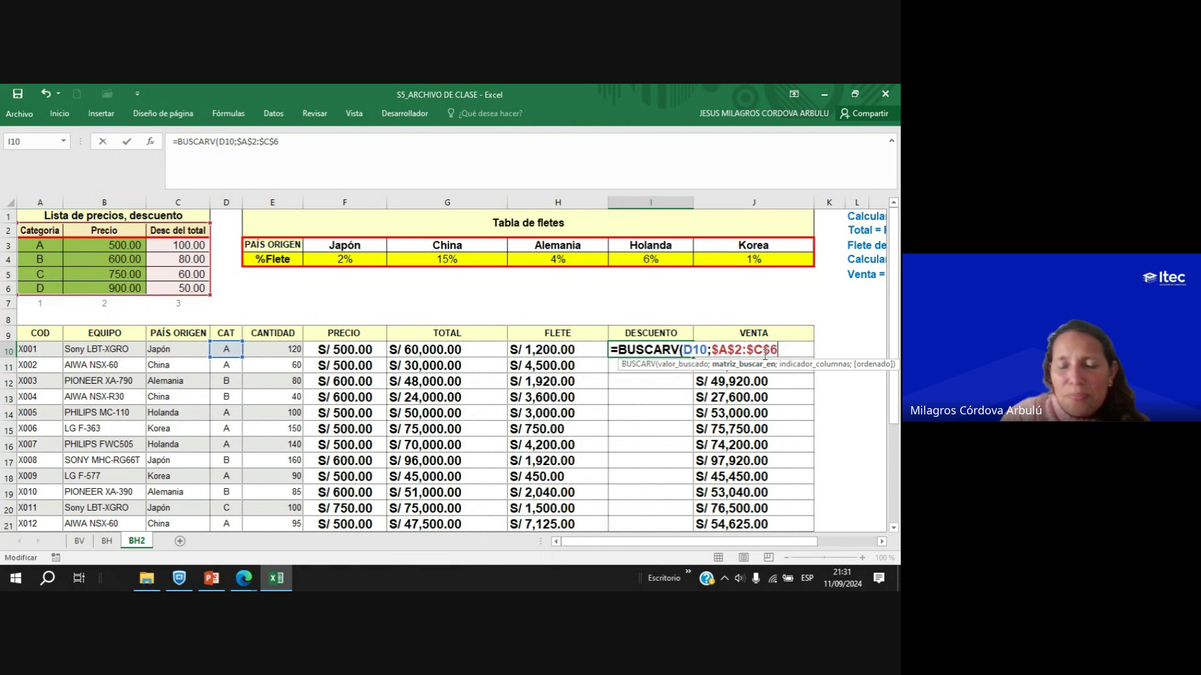
Complete the I10 formula with column index 3 and exact match FALSO, and fill it down the DESCUENTO column.
{"action": "key", "text": "End"}
{"action": "type", "text": ";"}
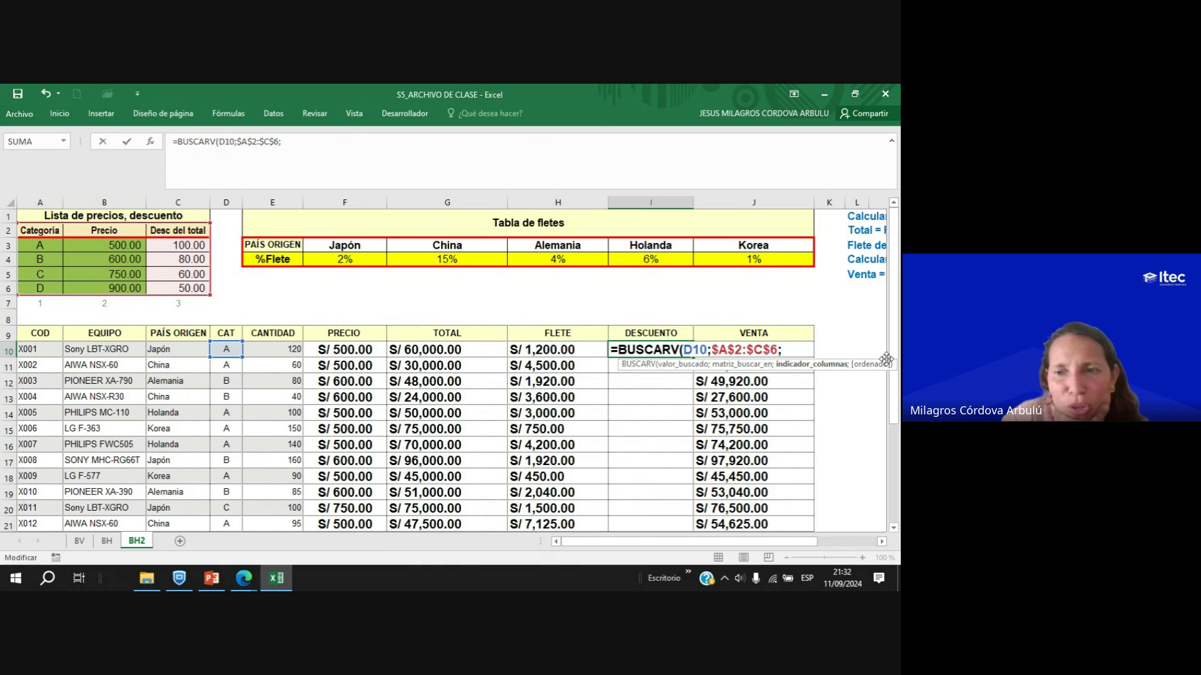
{"action": "type", "text": "3"}
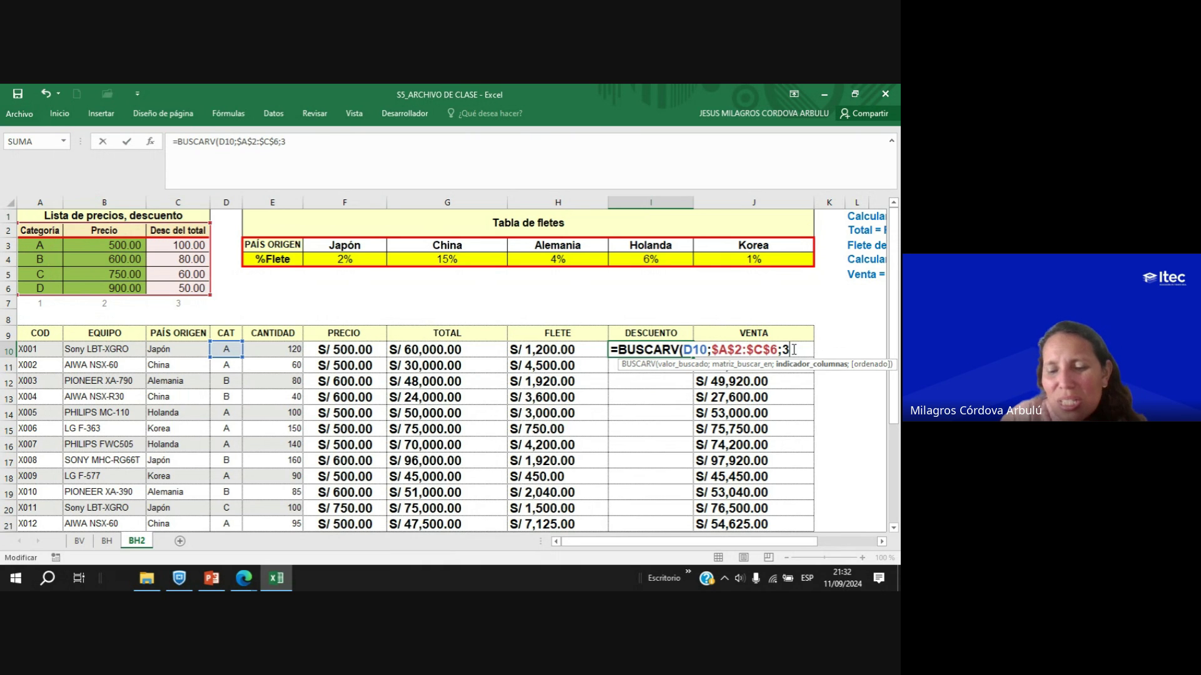
{"action": "type", "text": ";"}
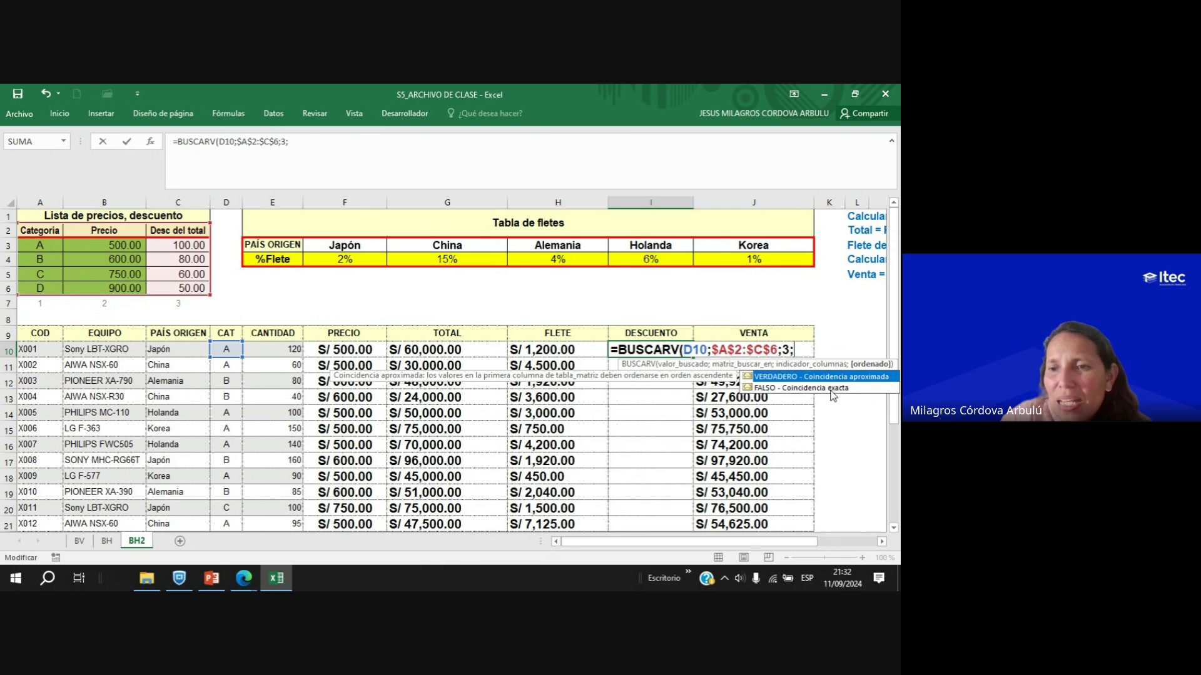
{"action": "double_click", "coordinate": [828, 388]}
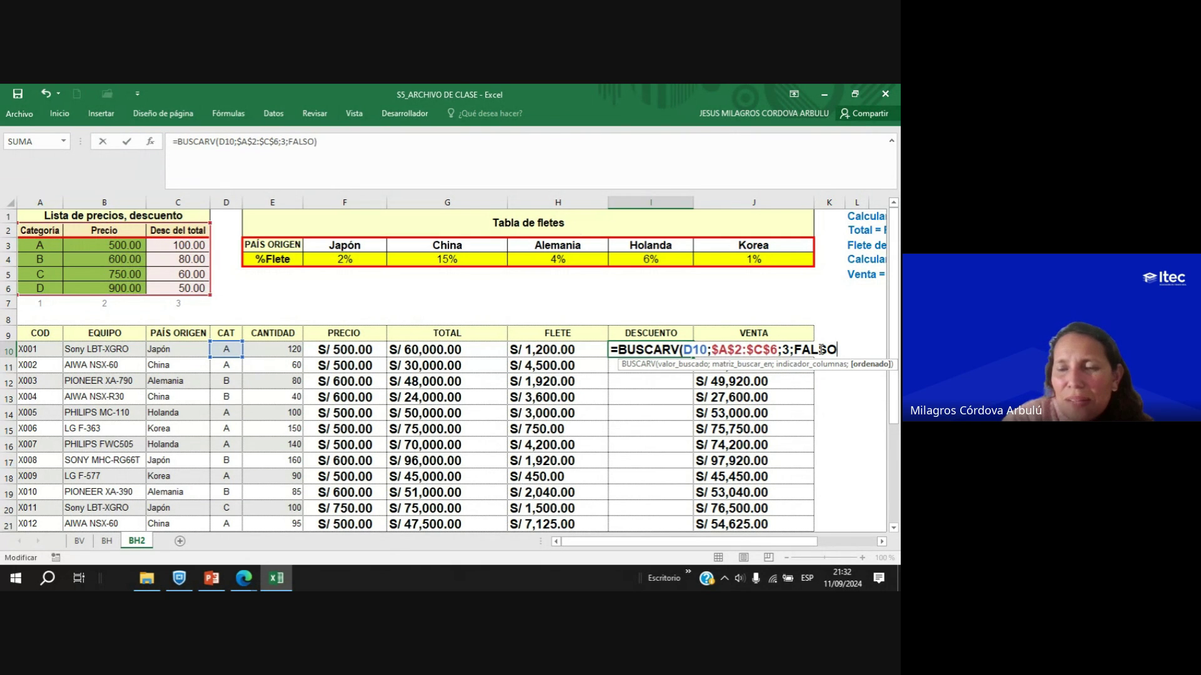
{"action": "key", "text": "ctrl+Return"}
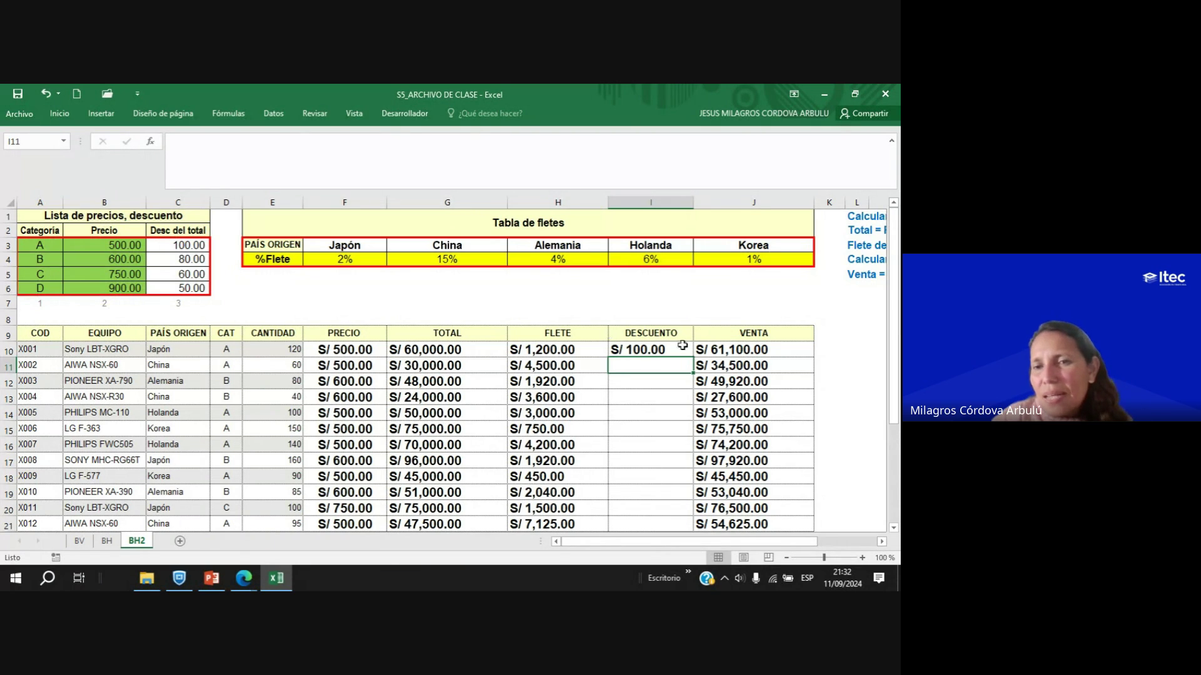
{"action": "double_click", "coordinate": [693, 357]}
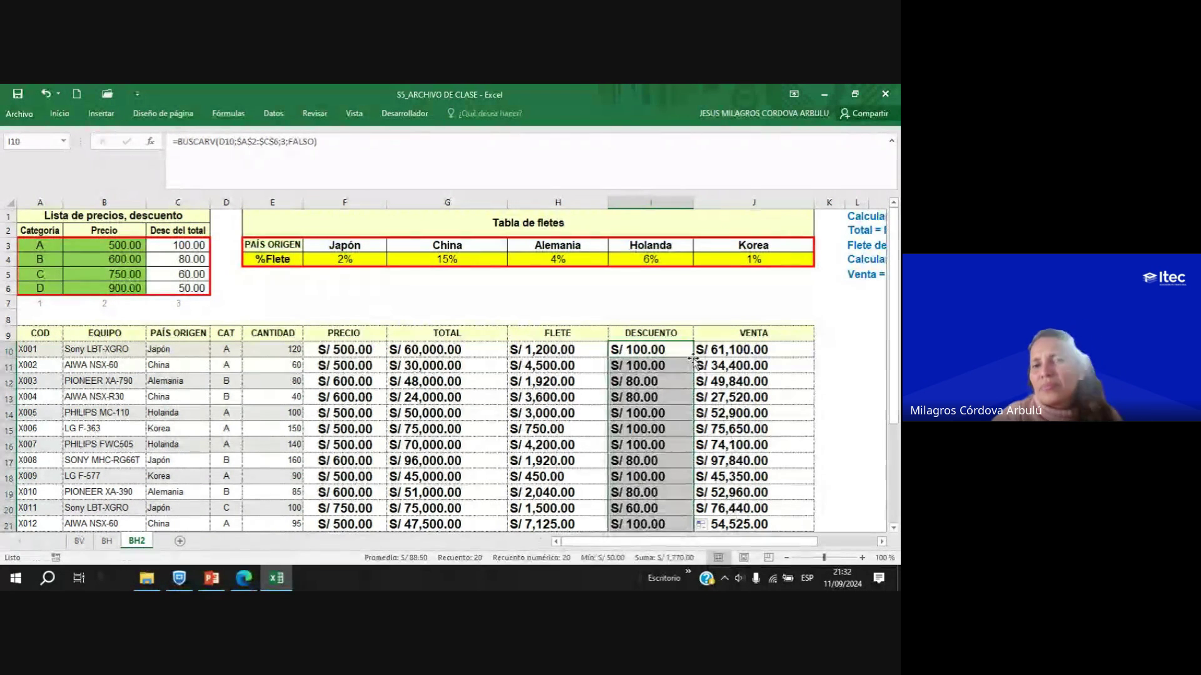
Review the VENTA formula in J10 against the written exercise instructions beside the table.
{"action": "left_click", "coordinate": [744, 349]}
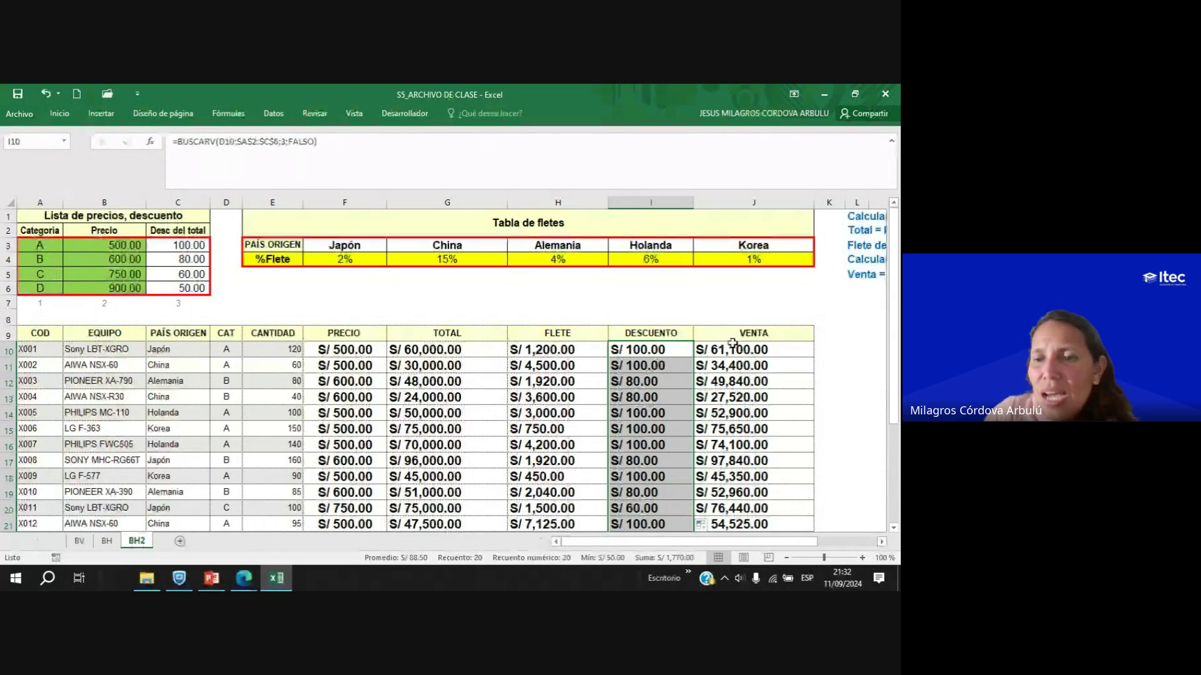
{"action": "double_click", "coordinate": [748, 349]}
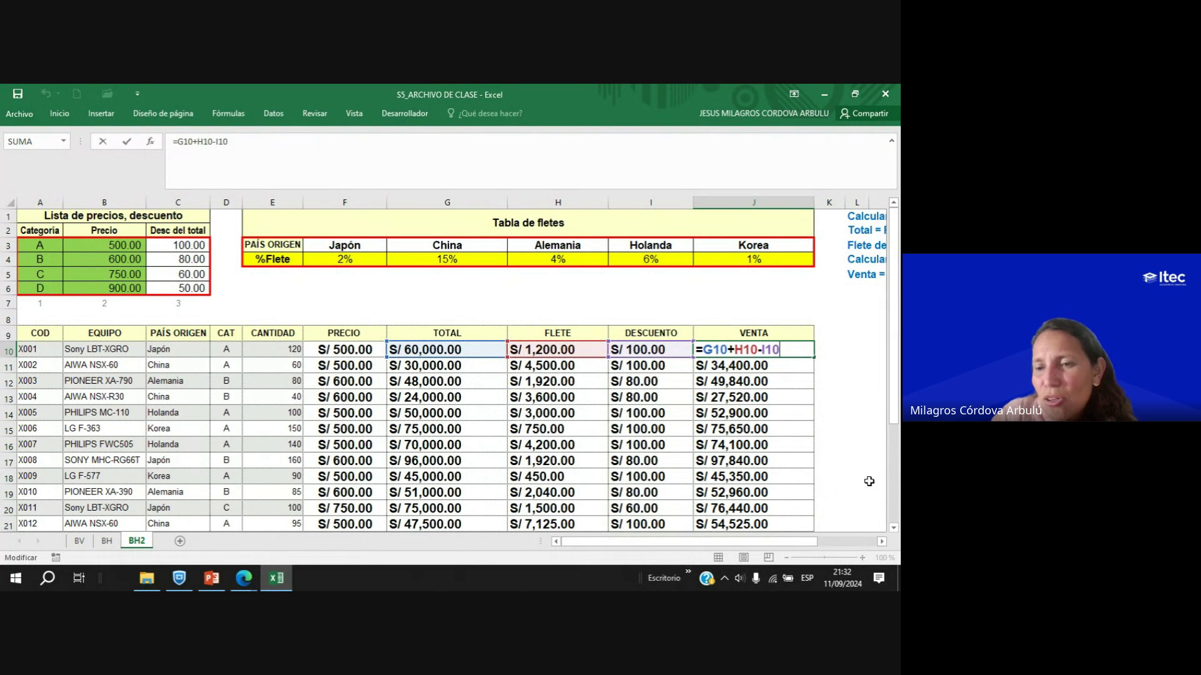
{"action": "left_click", "coordinate": [881, 542]}
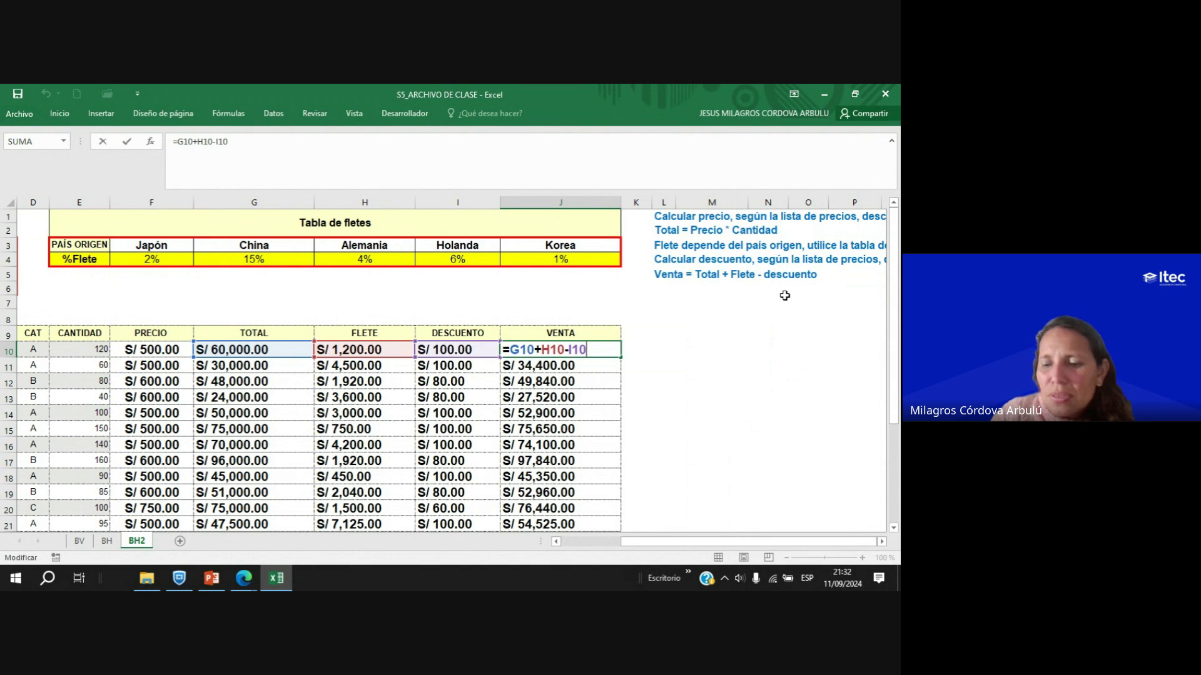
{"action": "key", "text": "Return"}
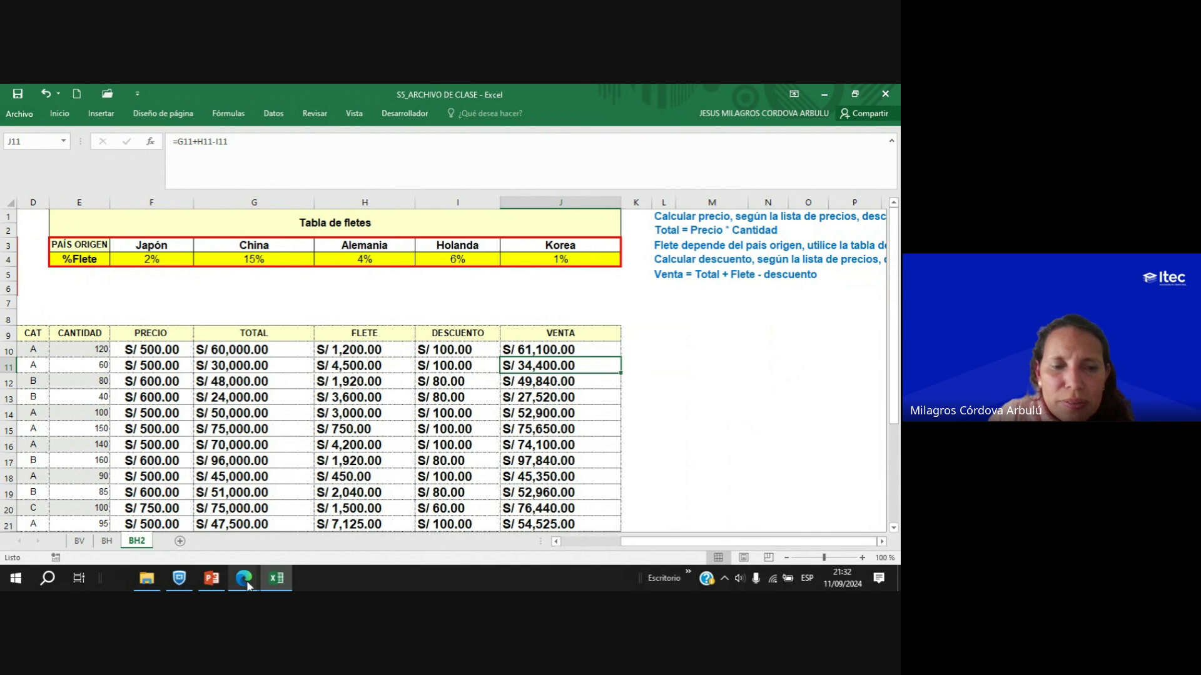
Switch to the Google Meet window, read the call messages and close the message list.
{"action": "mouse_move", "coordinate": [243, 578]}
{"action": "left_click", "coordinate": [185, 537]}
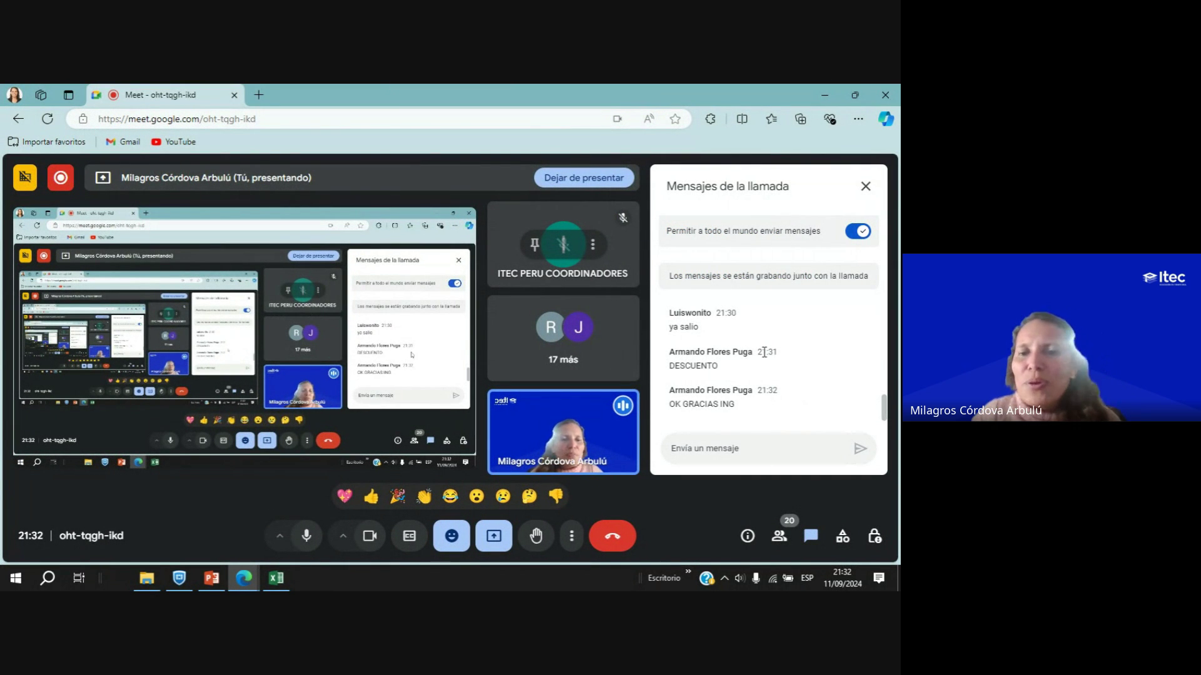
{"action": "left_click", "coordinate": [866, 187]}
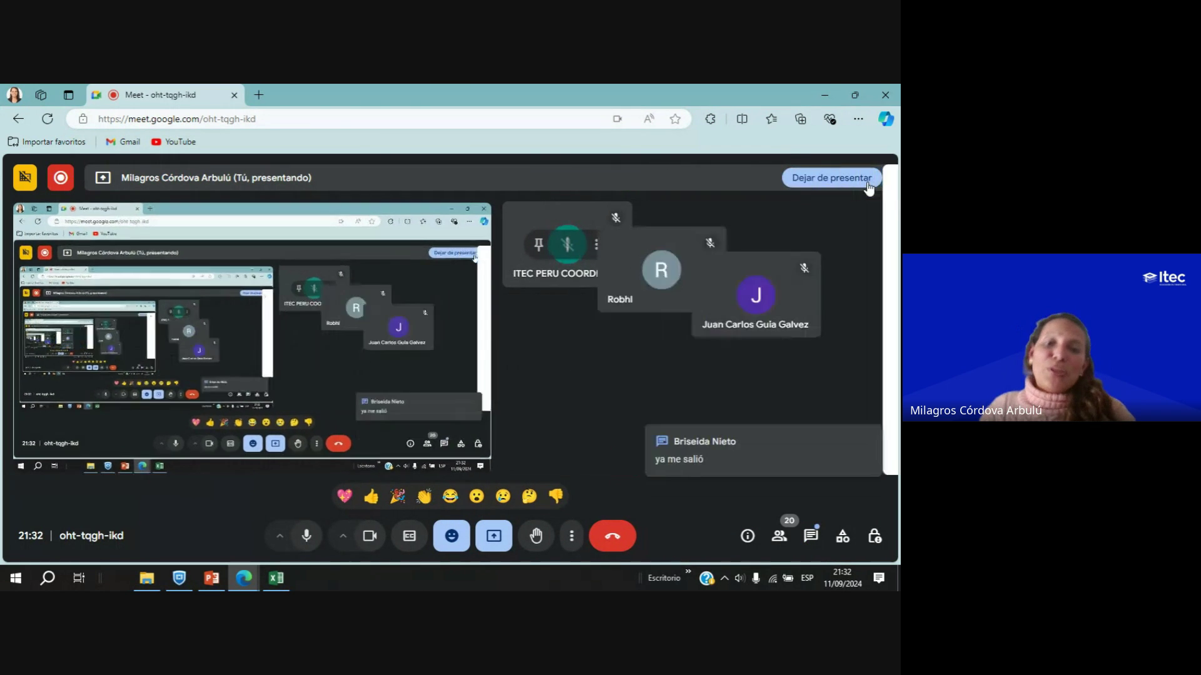